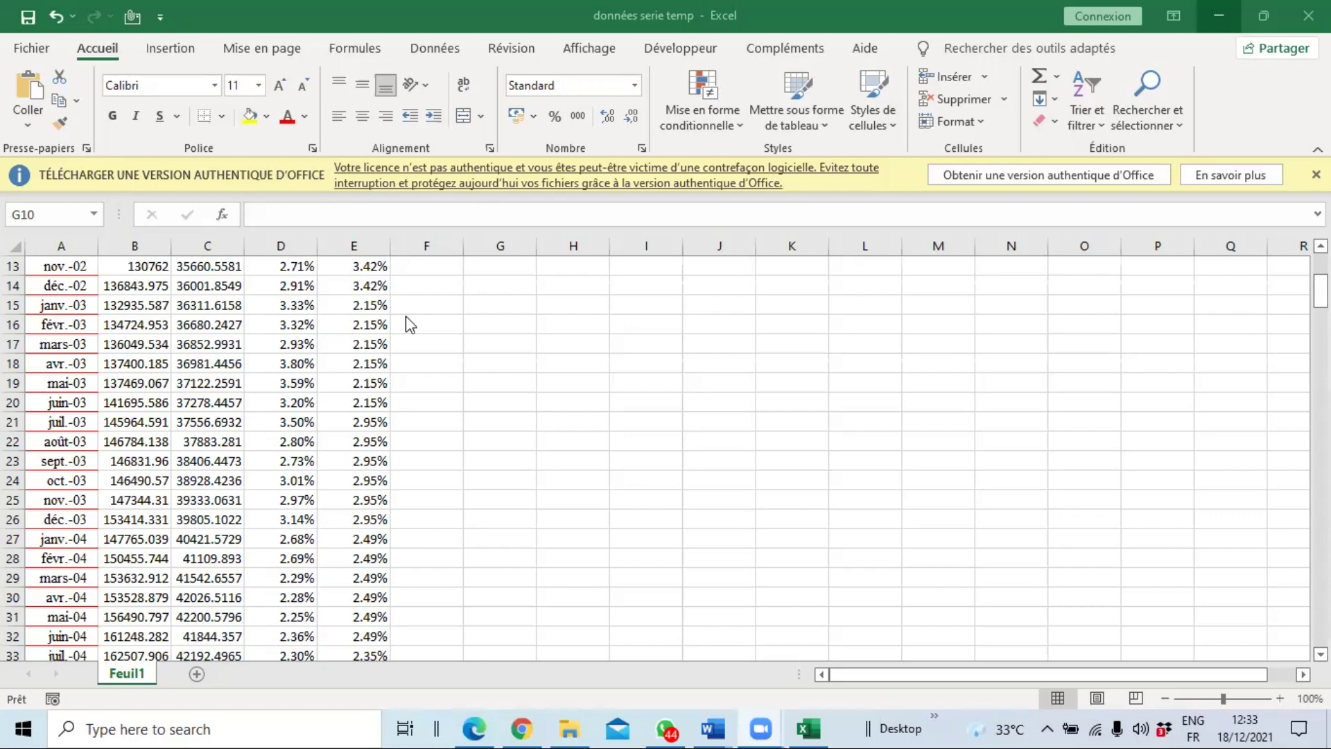
- Examine the column headers and the monthly data in columns B to E of the Feuil1 sheet
scroll(329, 521, up, 4)
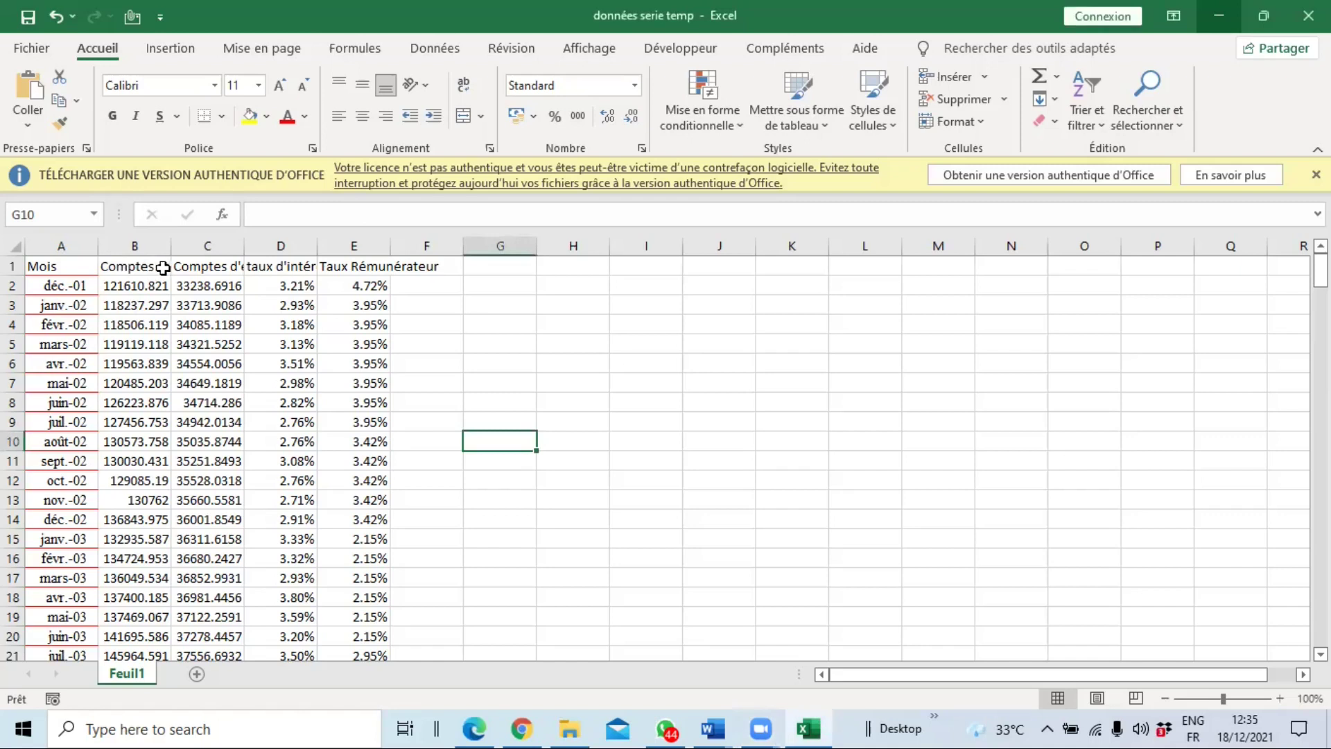
click(164, 264)
click(222, 264)
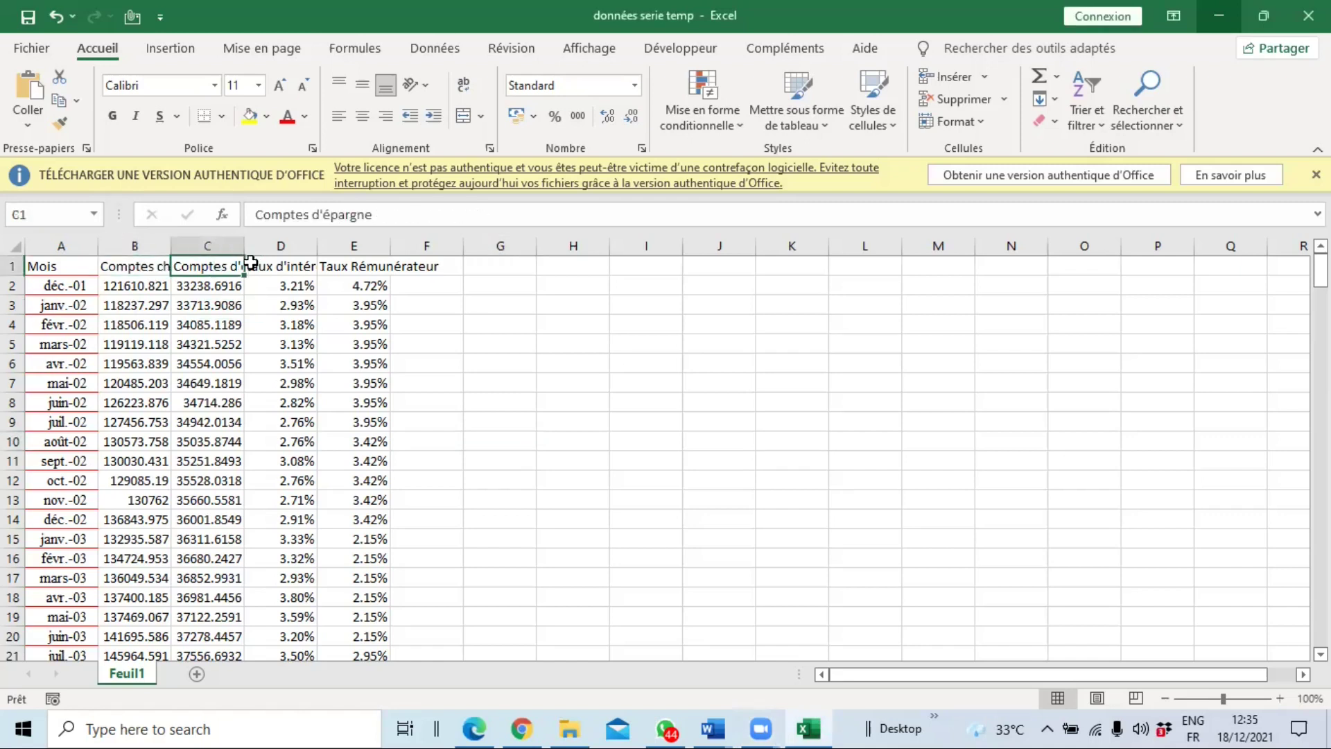
click(277, 264)
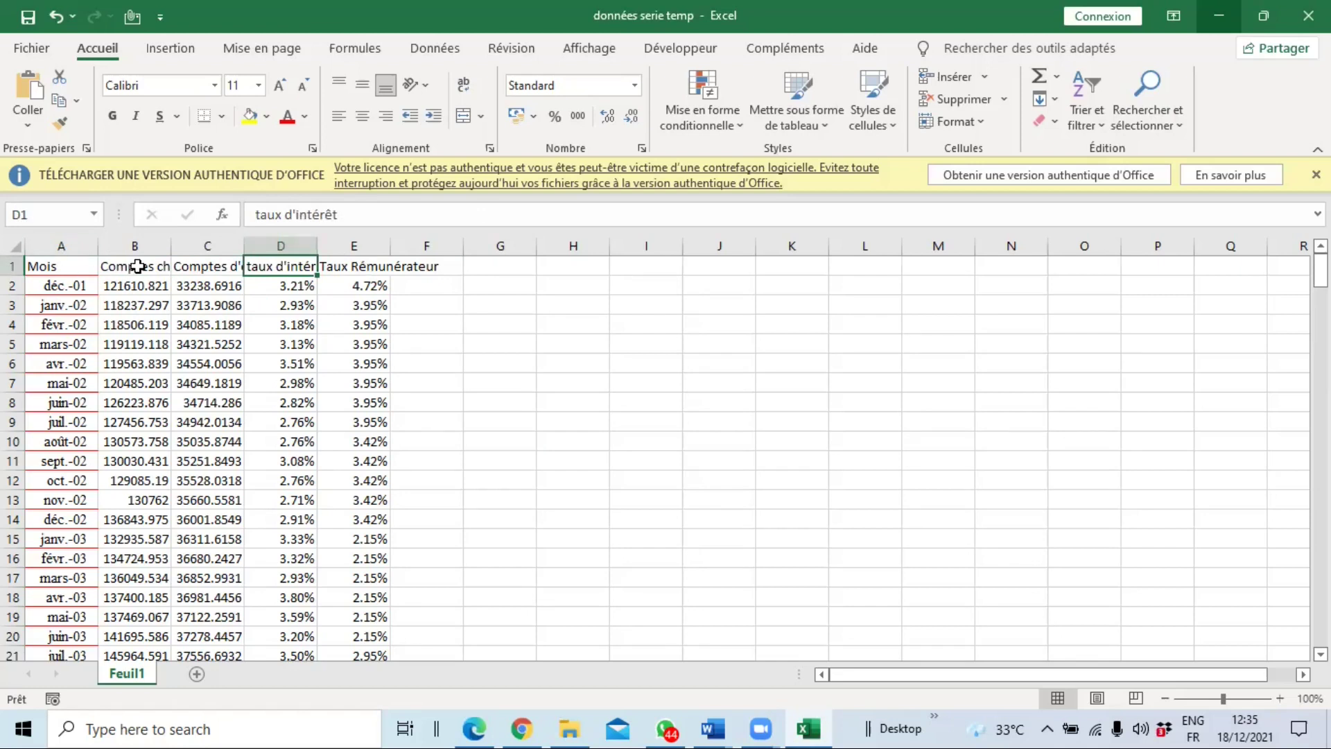
drag(138, 265, 357, 607)
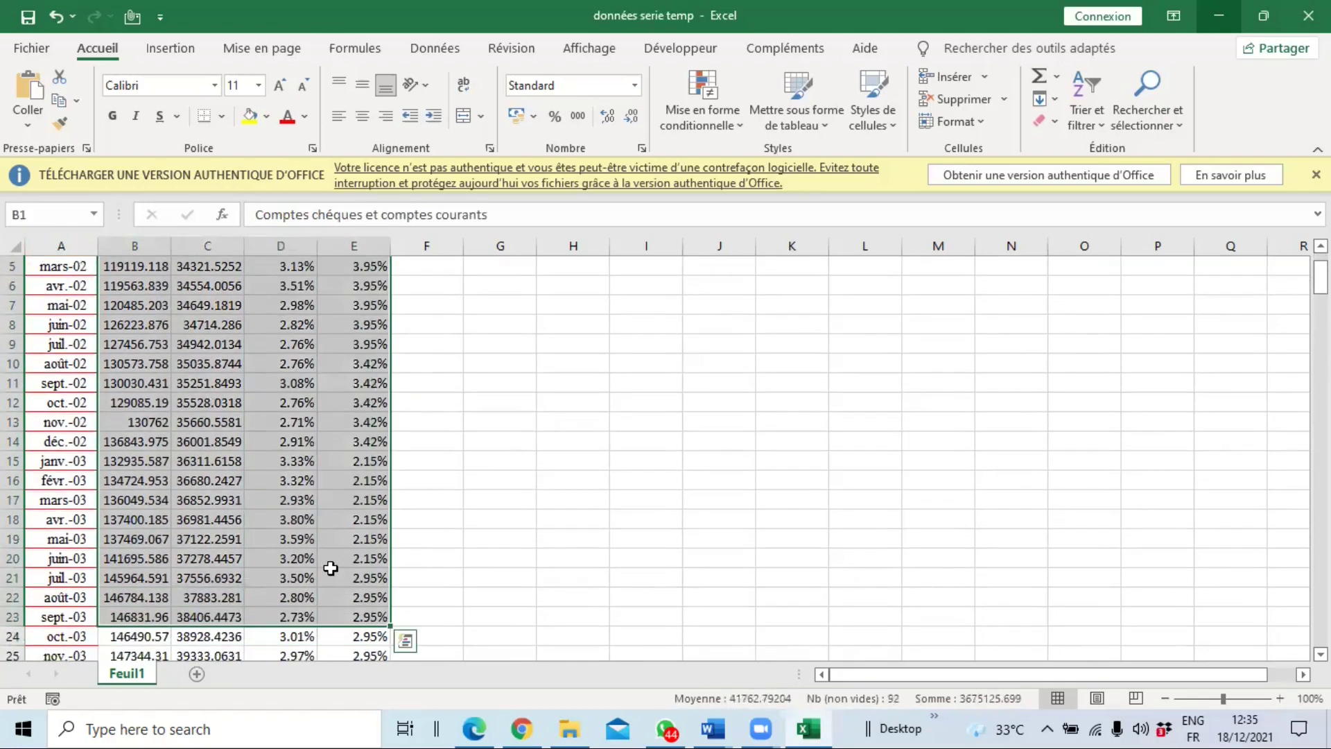
scroll(291, 485, up, 2)
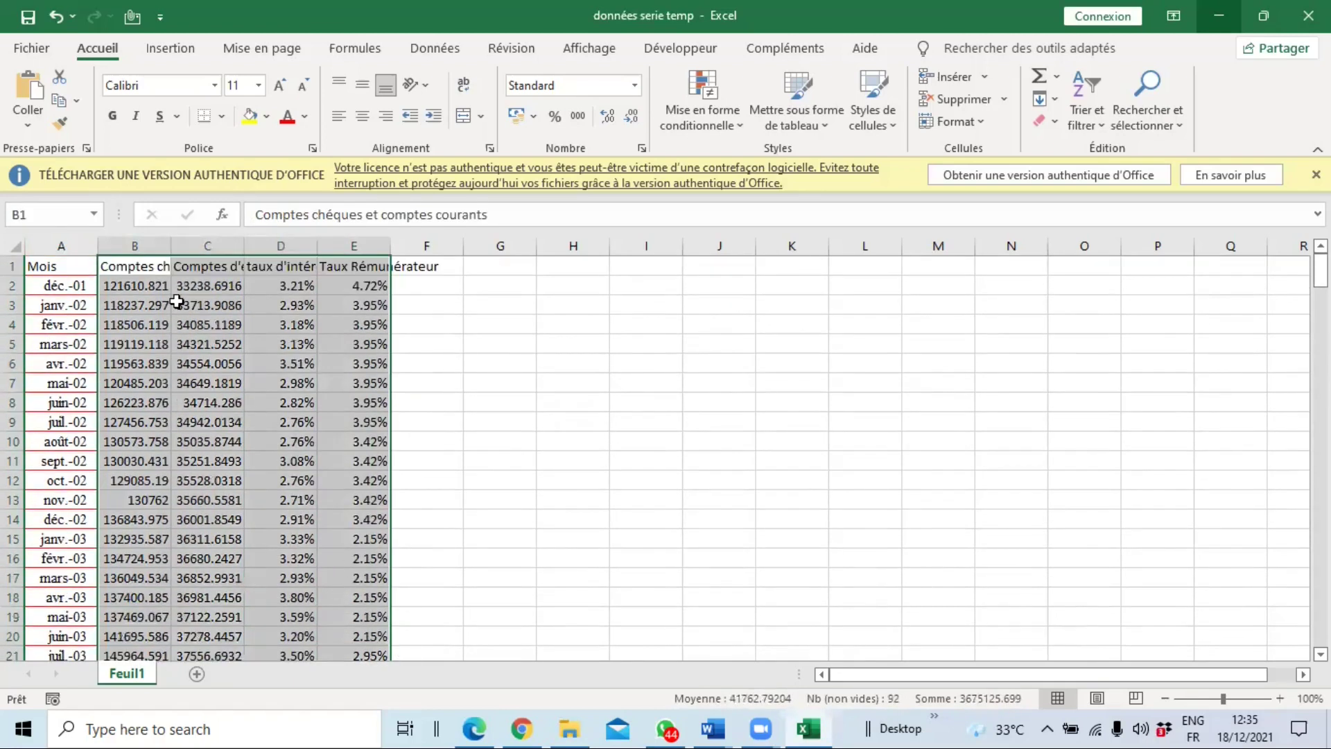
click(138, 269)
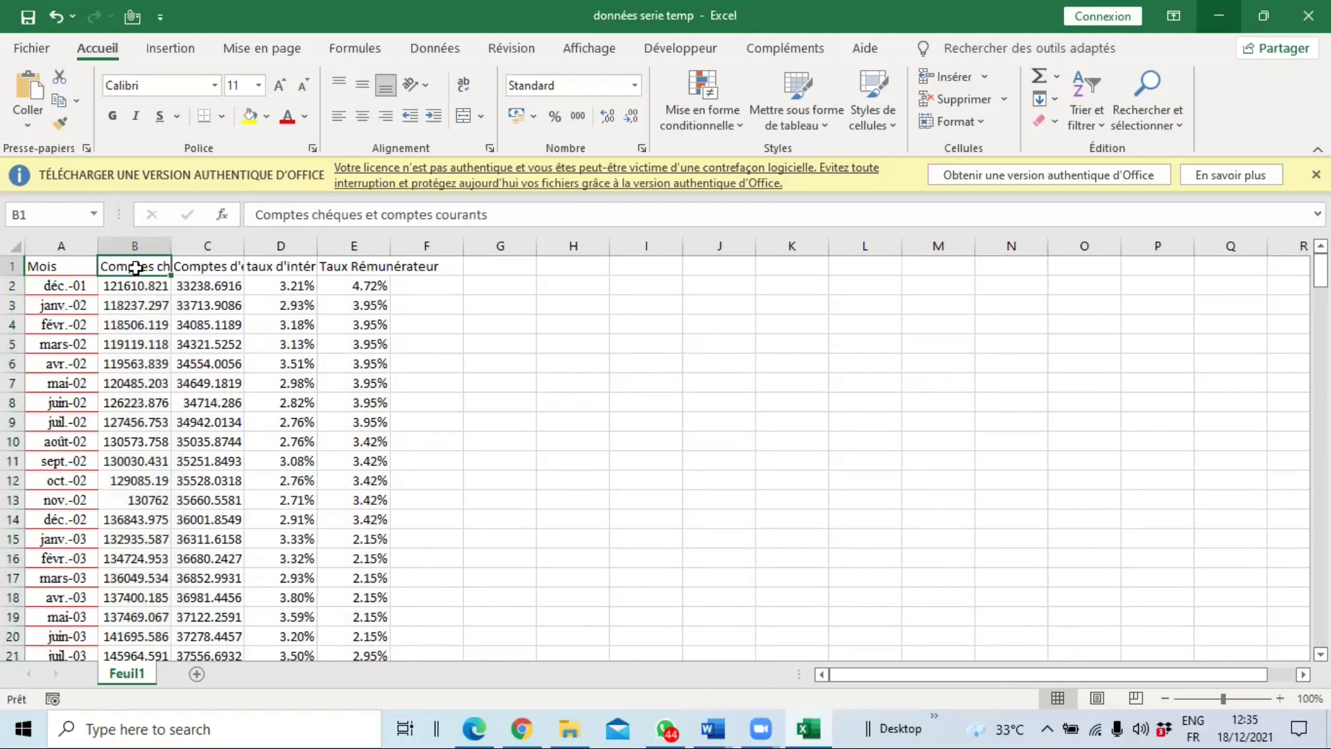
drag(138, 269, 372, 633)
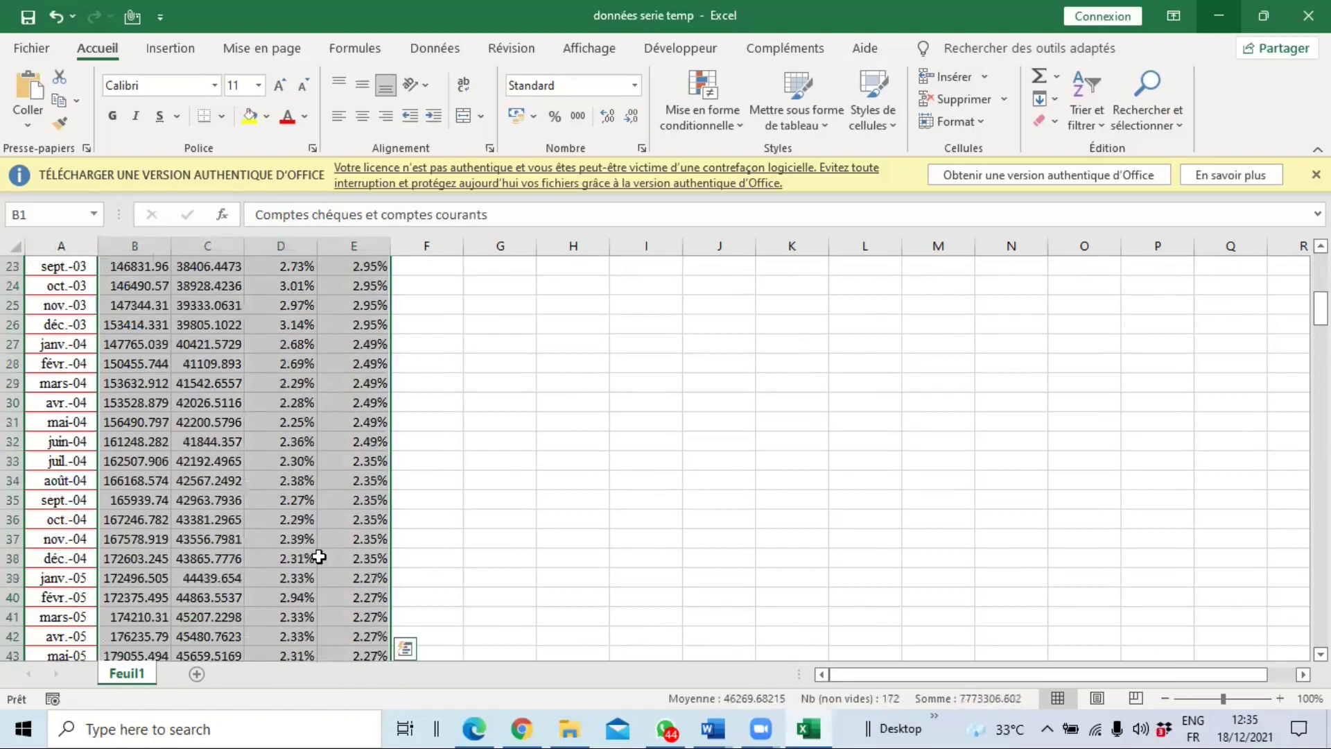
scroll(288, 485, up, 7)
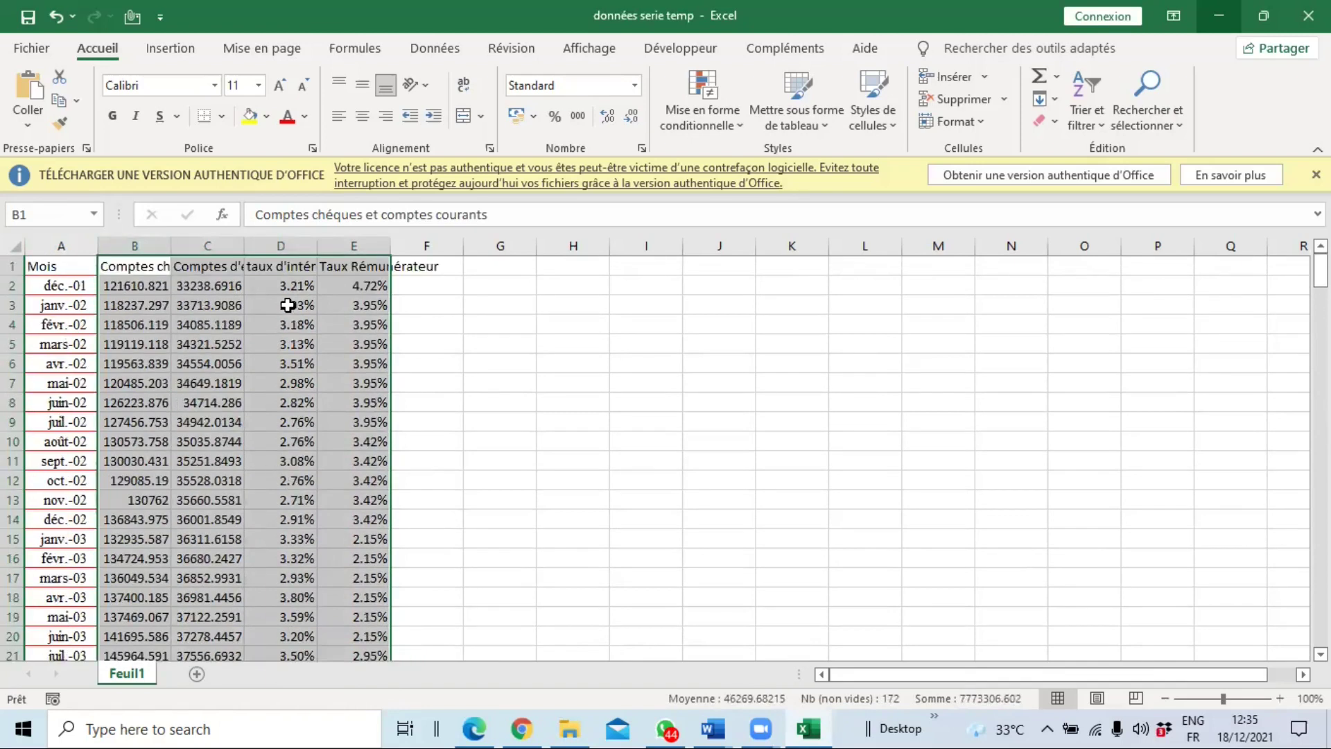
click(139, 267)
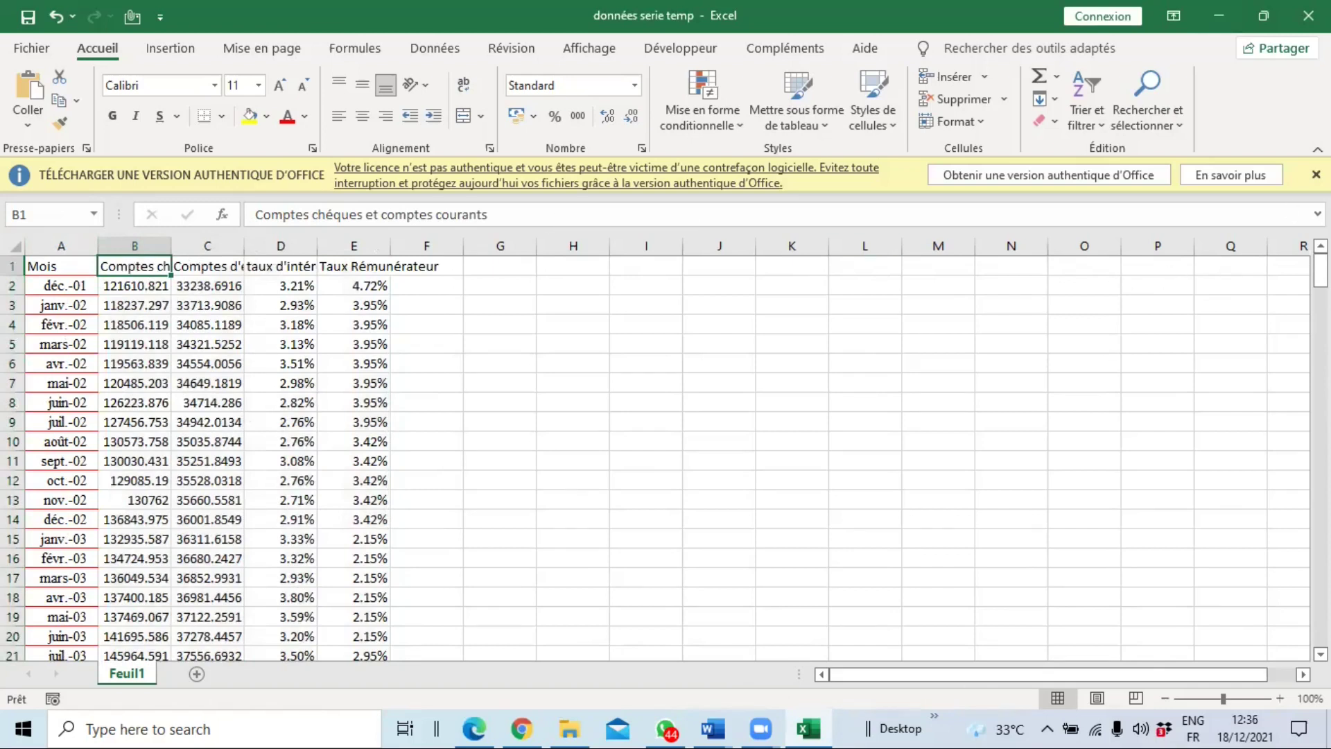
- Dismiss the Office licence warning bar and read the full header names of columns B to E
click(1315, 174)
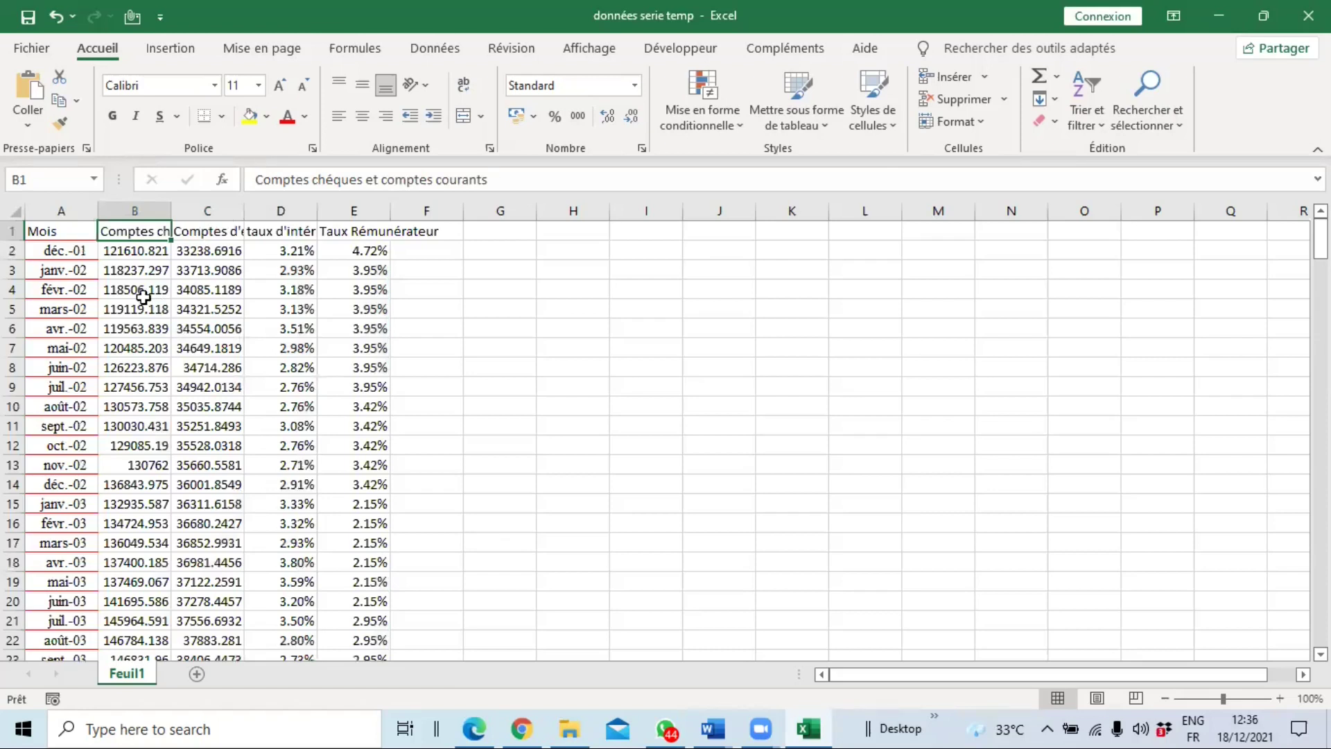
drag(23, 256, 87, 505)
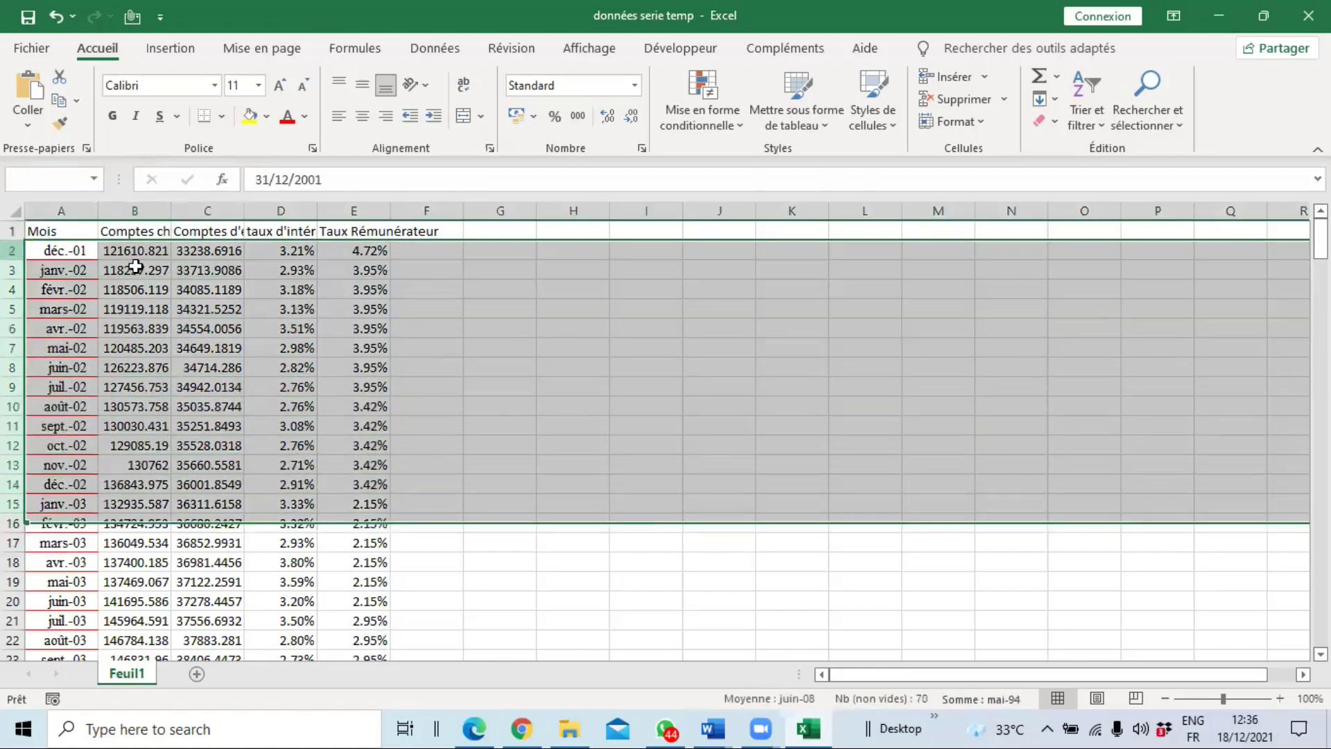
click(131, 231)
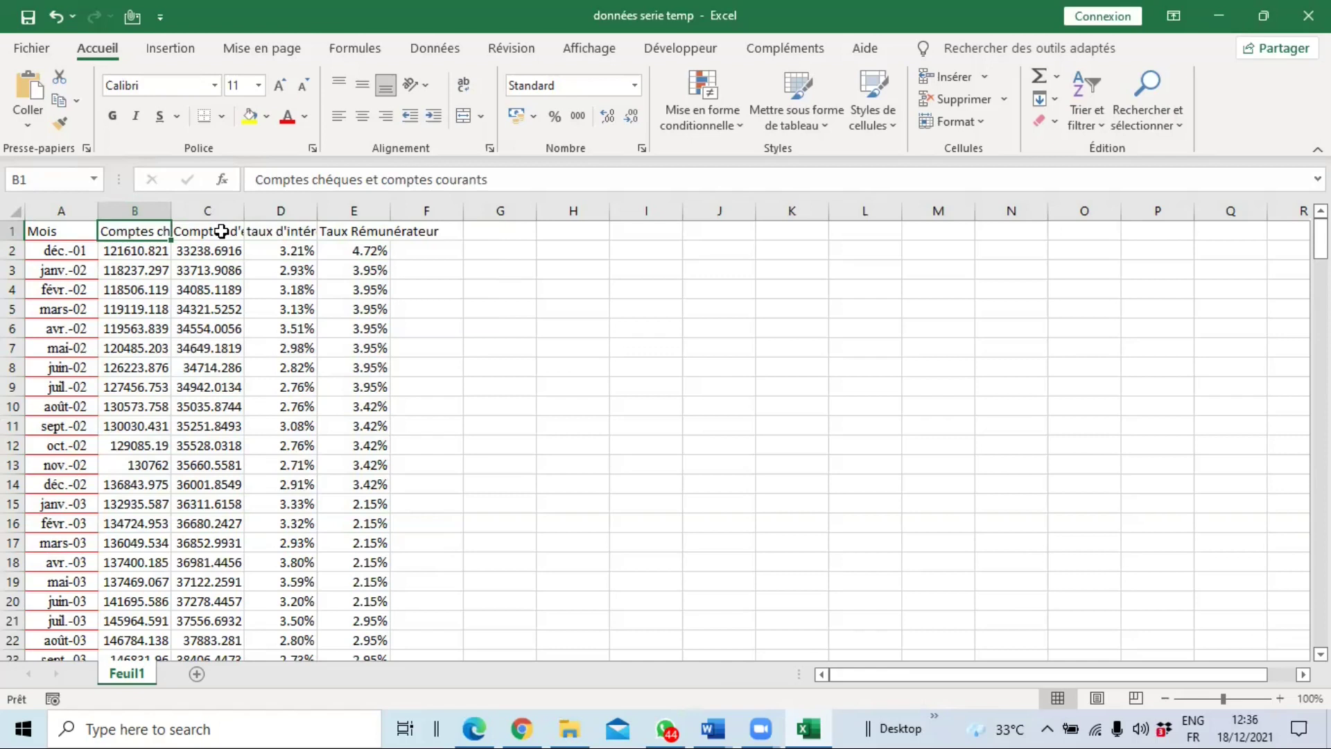
click(137, 250)
click(148, 231)
click(208, 230)
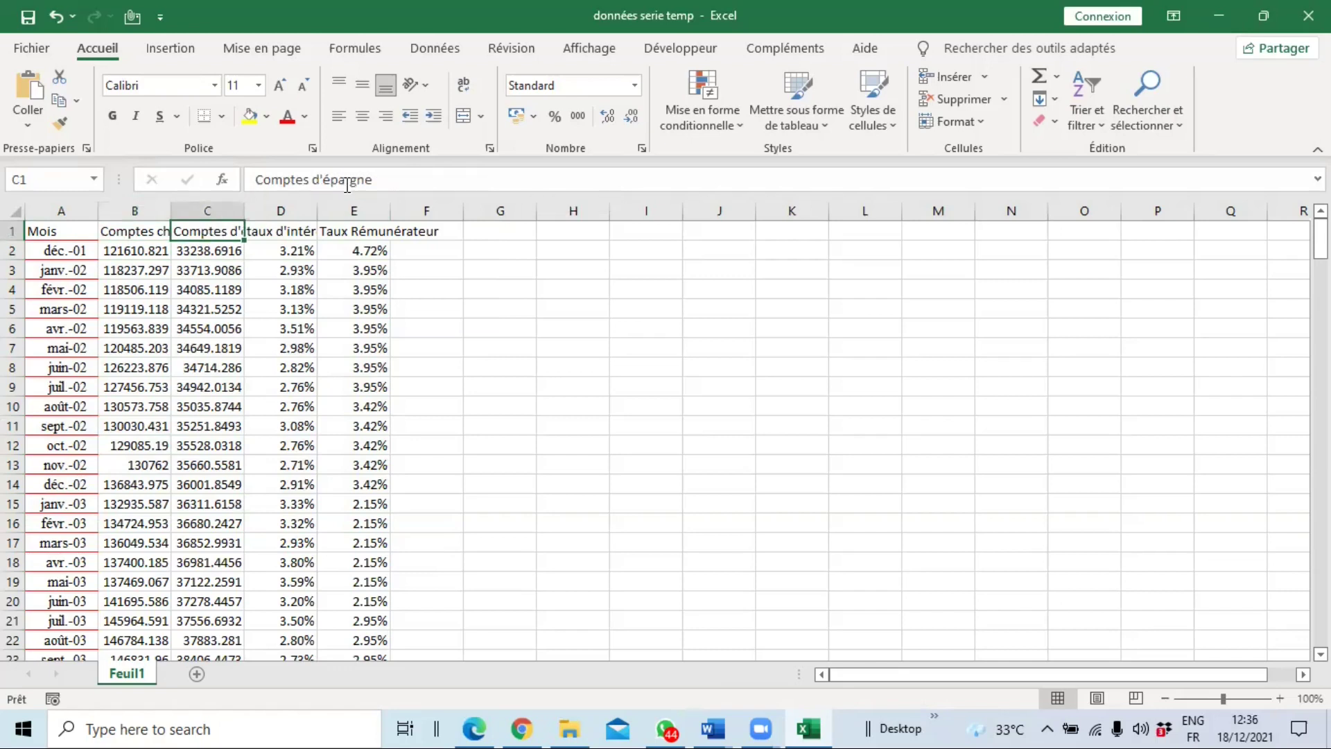
drag(227, 239, 207, 464)
click(203, 235)
click(284, 235)
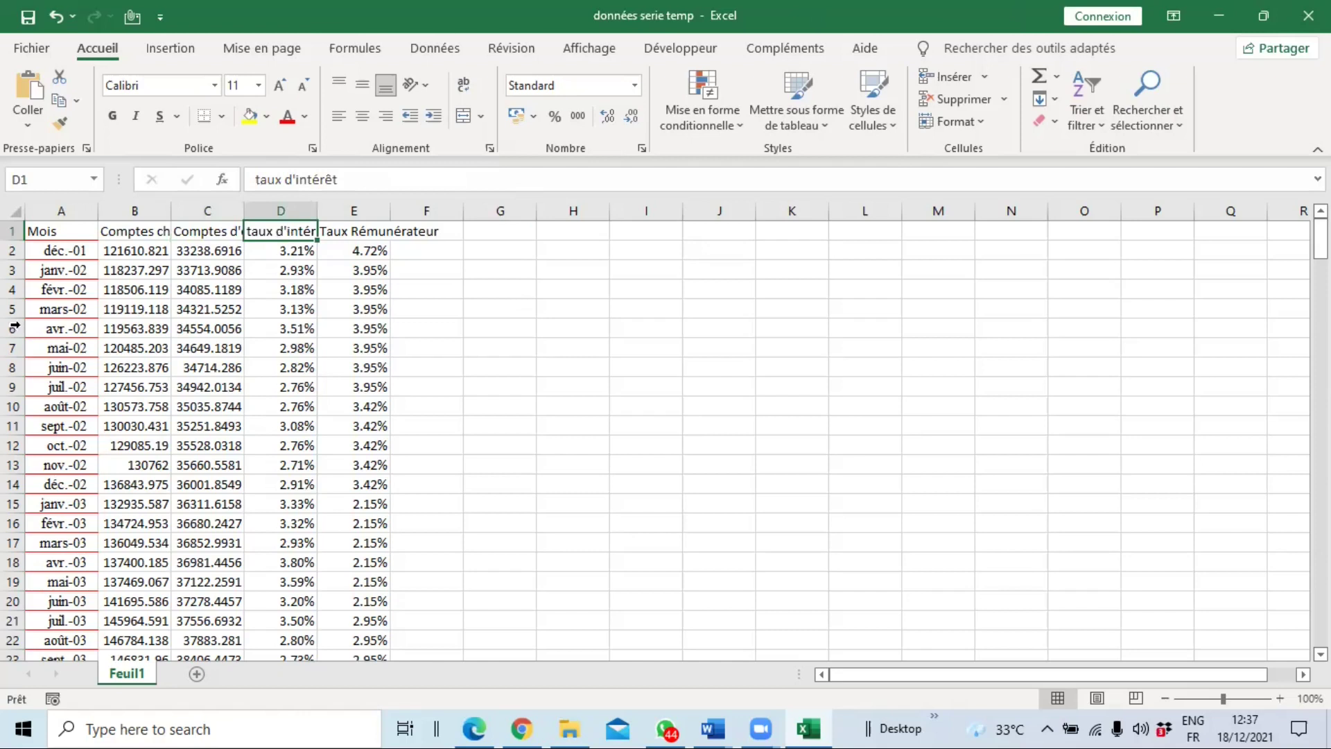
click(363, 230)
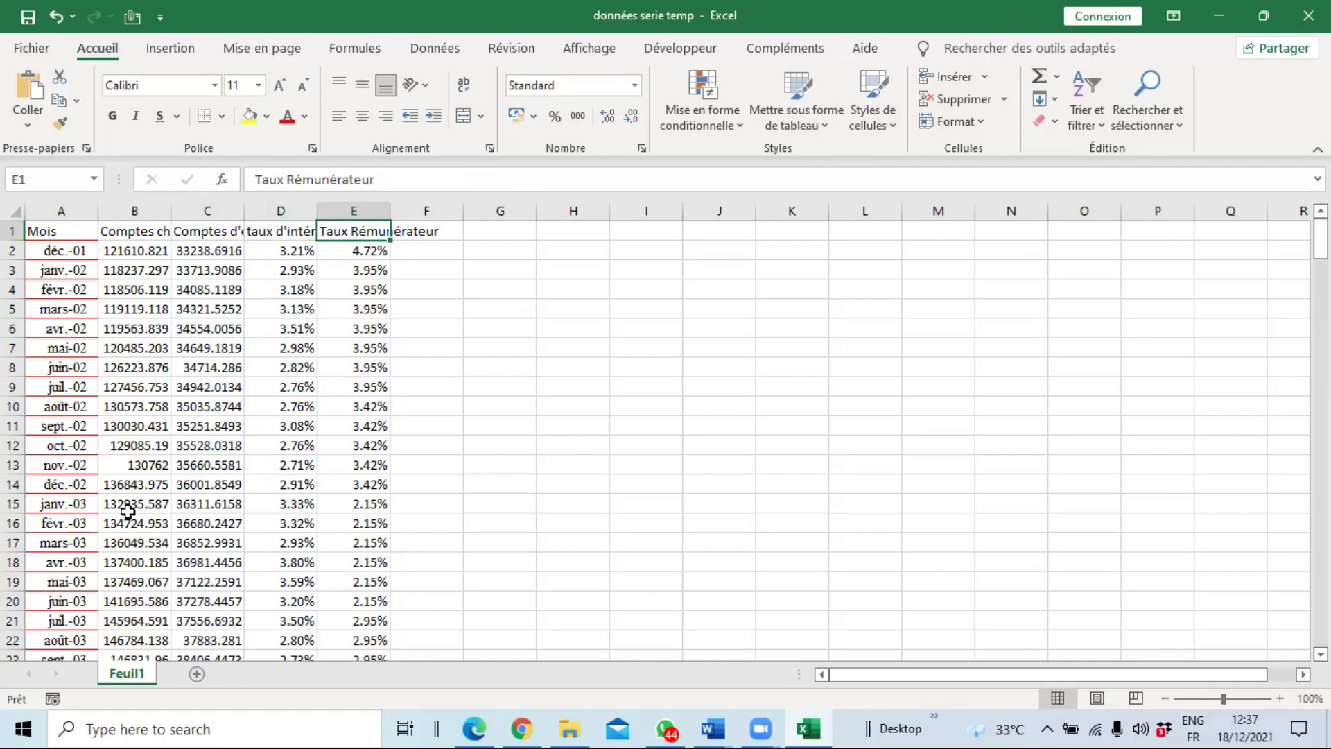
- Look through the monthly rows of all series down to the end of the data
scroll(182, 449, down, 17)
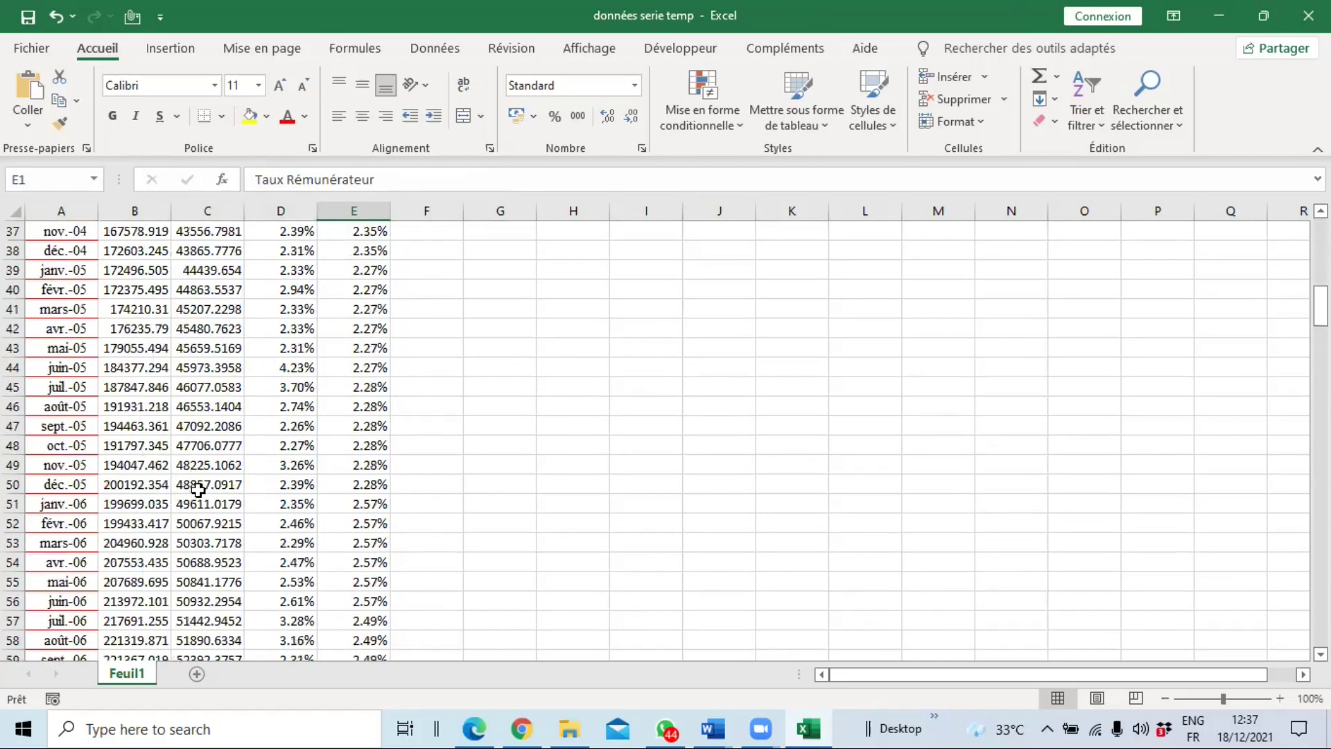
scroll(188, 478, up, 8)
scroll(167, 491, up, 9)
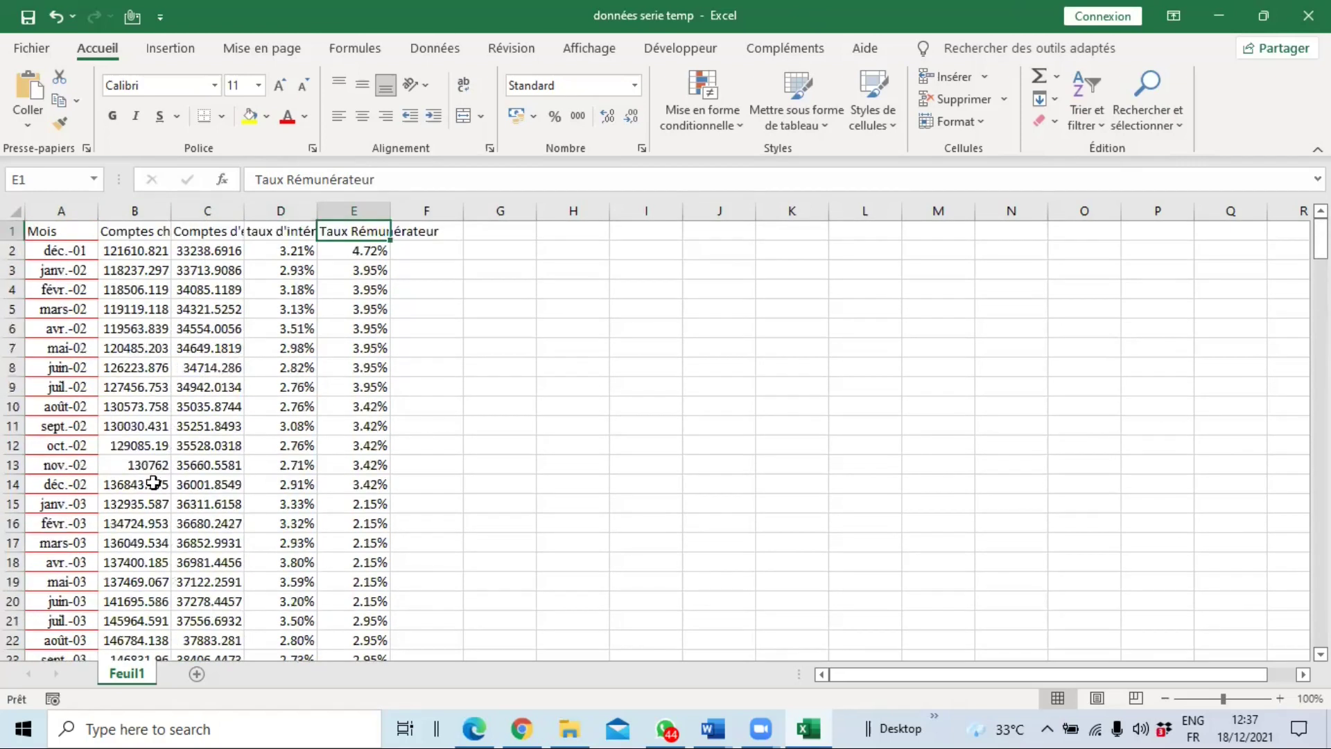
click(133, 231)
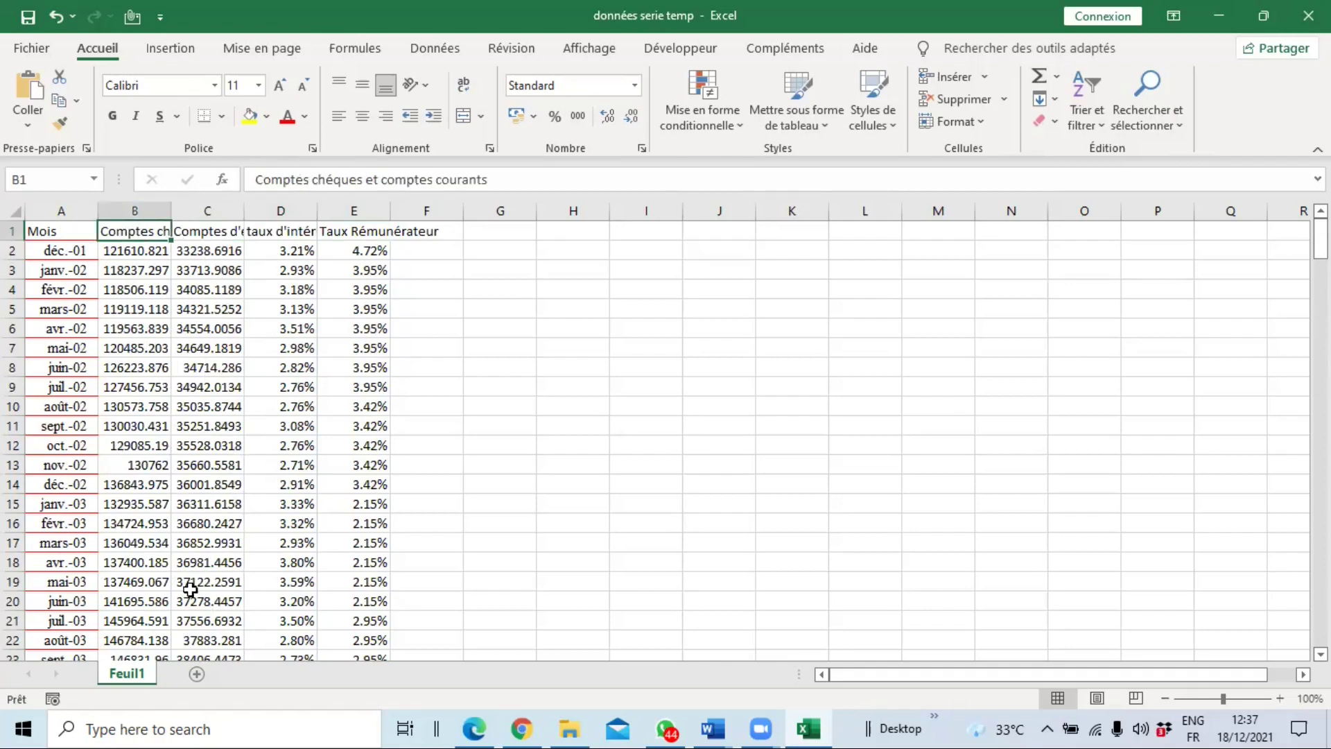
scroll(181, 532, down, 5)
scroll(180, 533, down, 5)
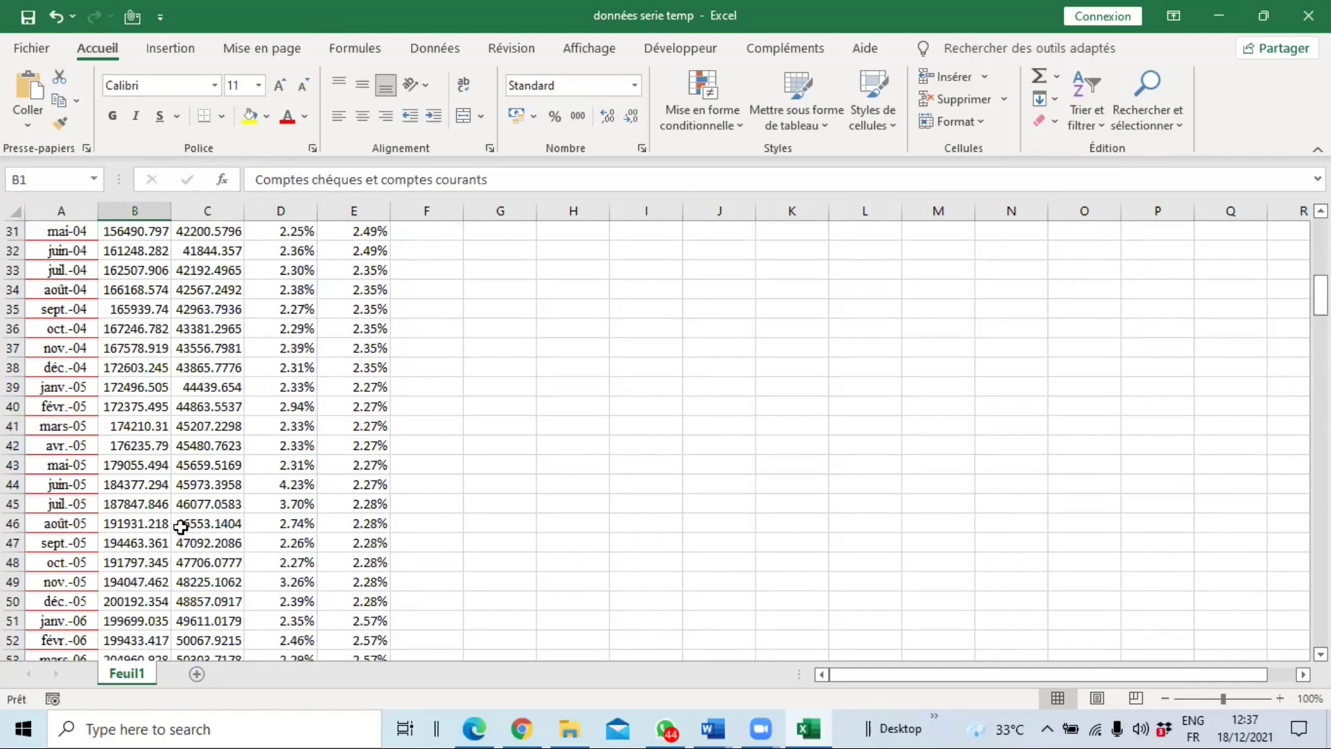
scroll(179, 528, down, 4)
scroll(178, 530, down, 20)
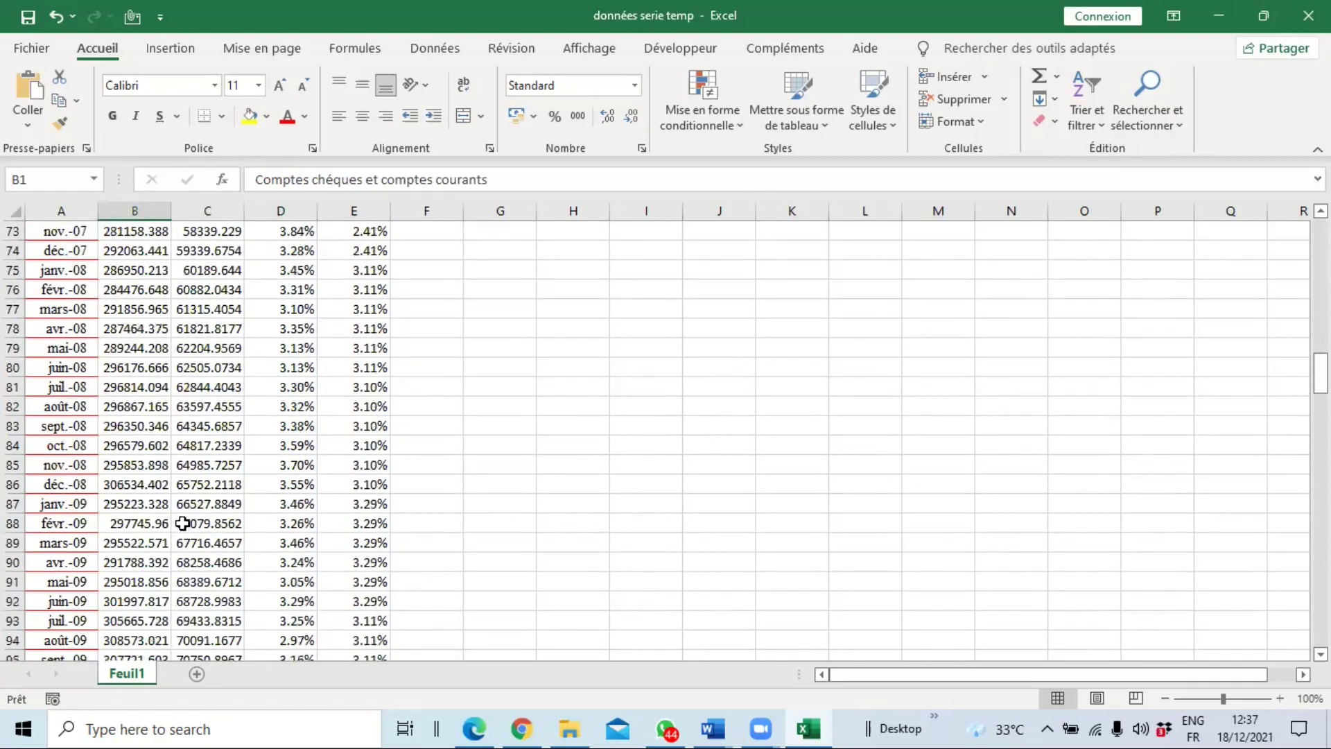
scroll(185, 540, down, 20)
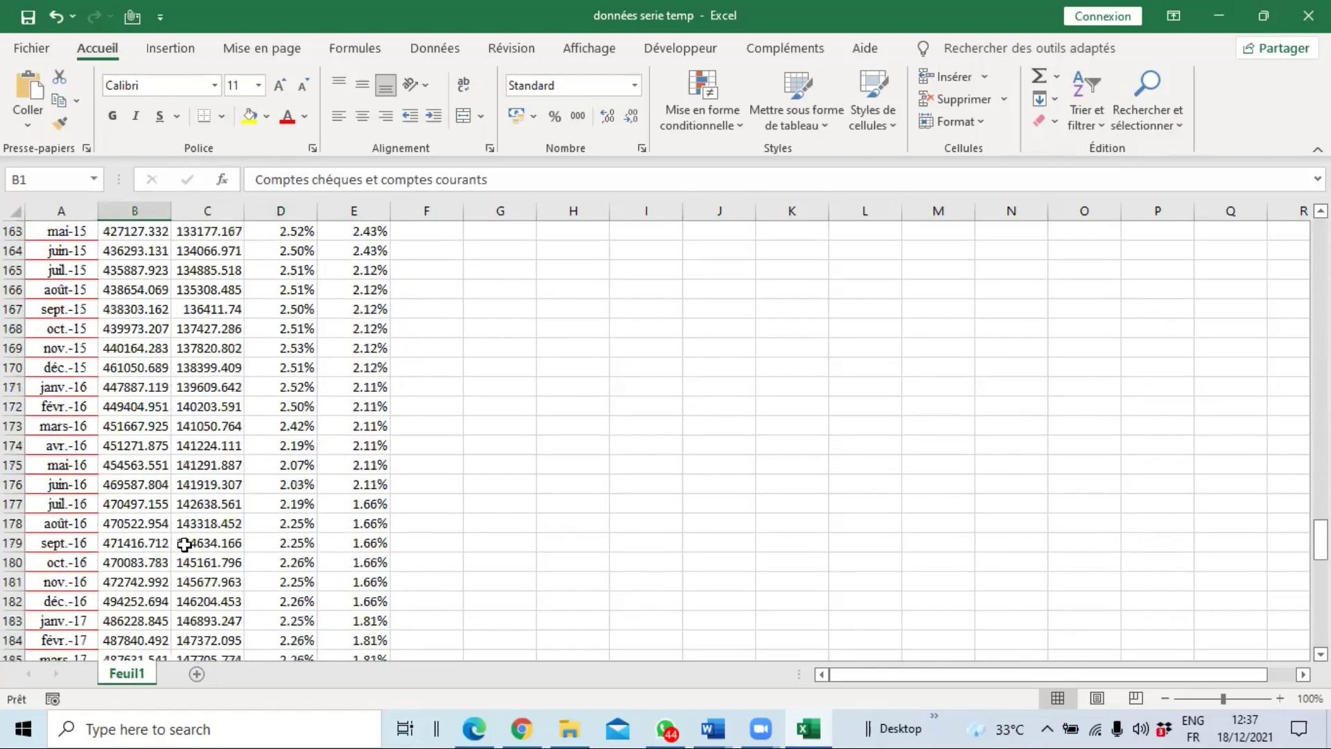
scroll(170, 583, down, 8)
scroll(171, 589, up, 20)
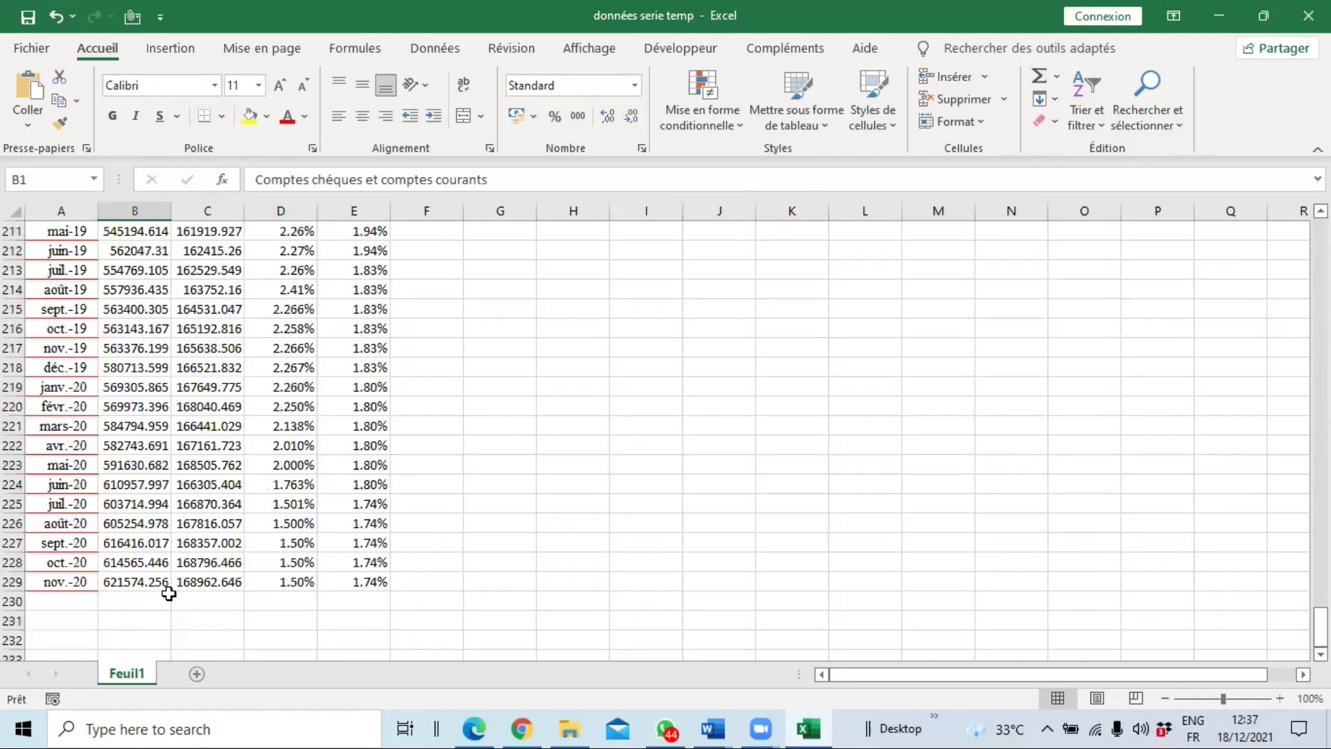
scroll(171, 593, up, 12)
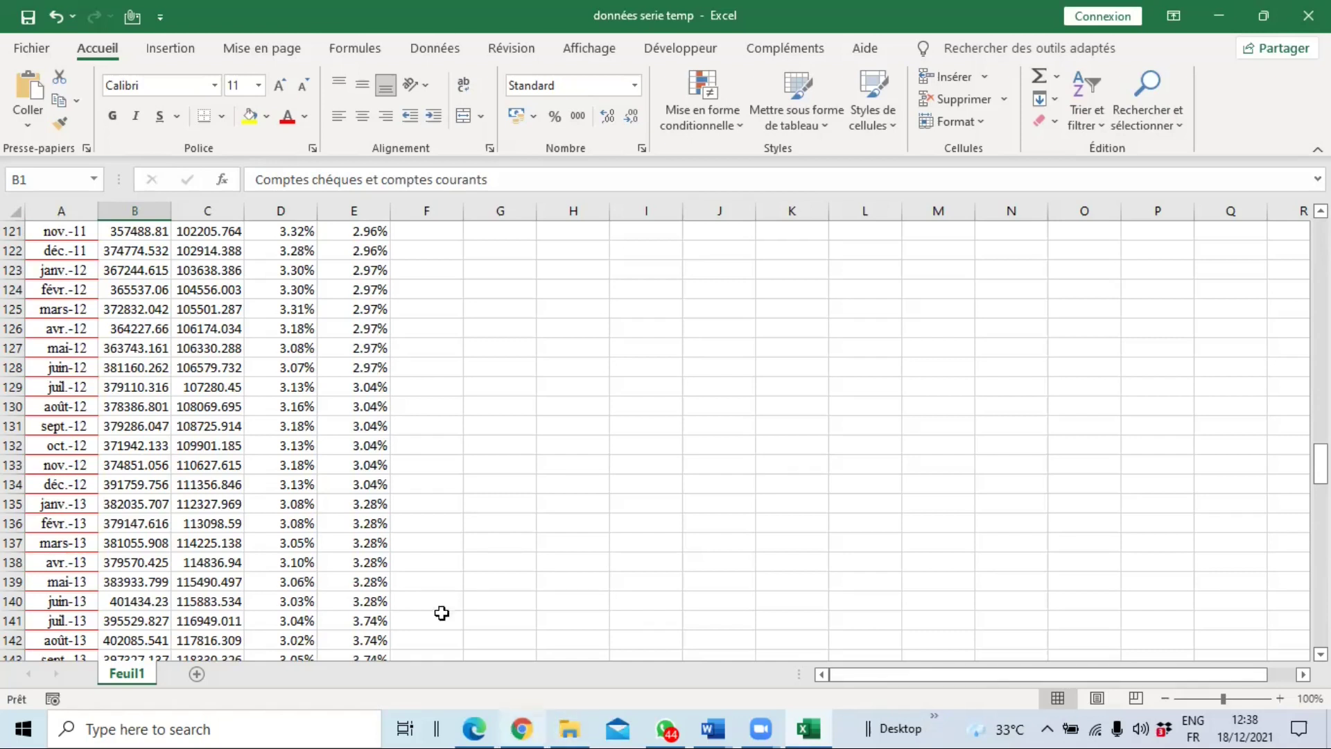
scroll(240, 503, up, 14)
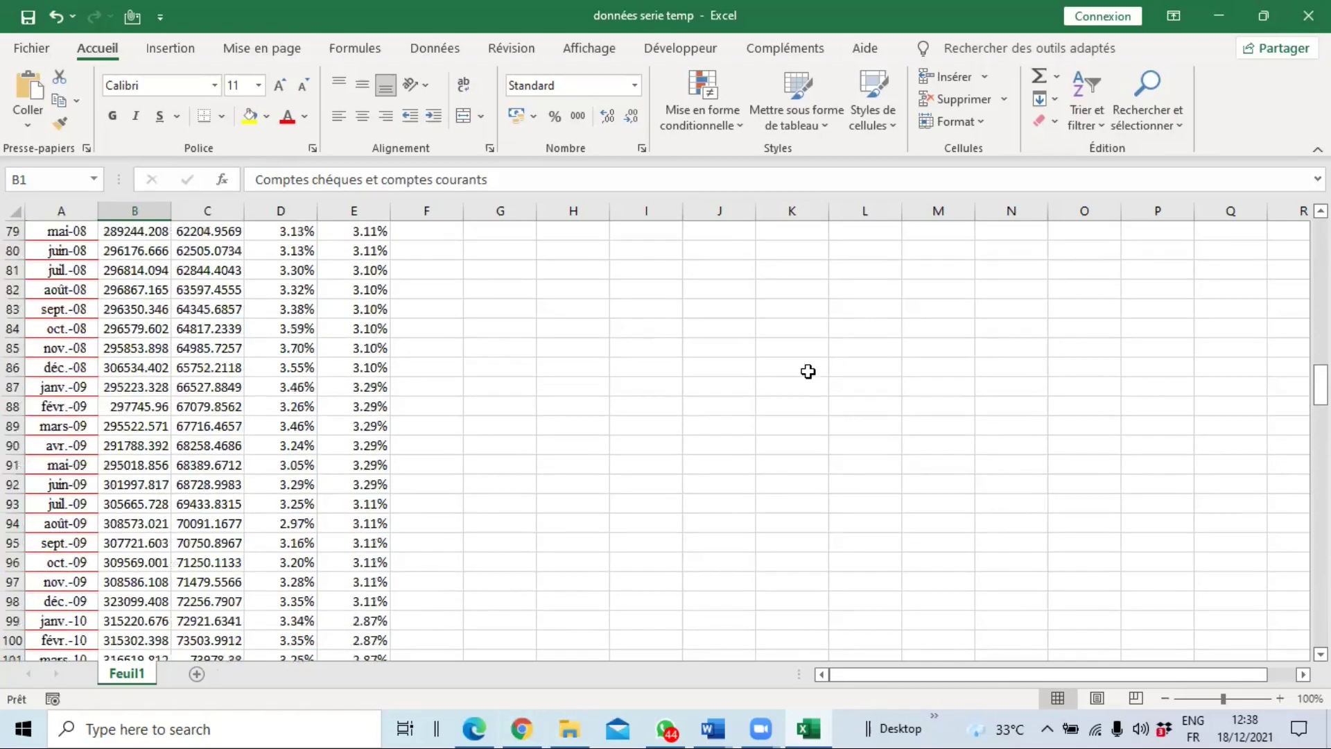
- Minimize the Excel workbook, the WhatsApp window and the Word document to reach the desktop
click(1217, 10)
click(1224, 17)
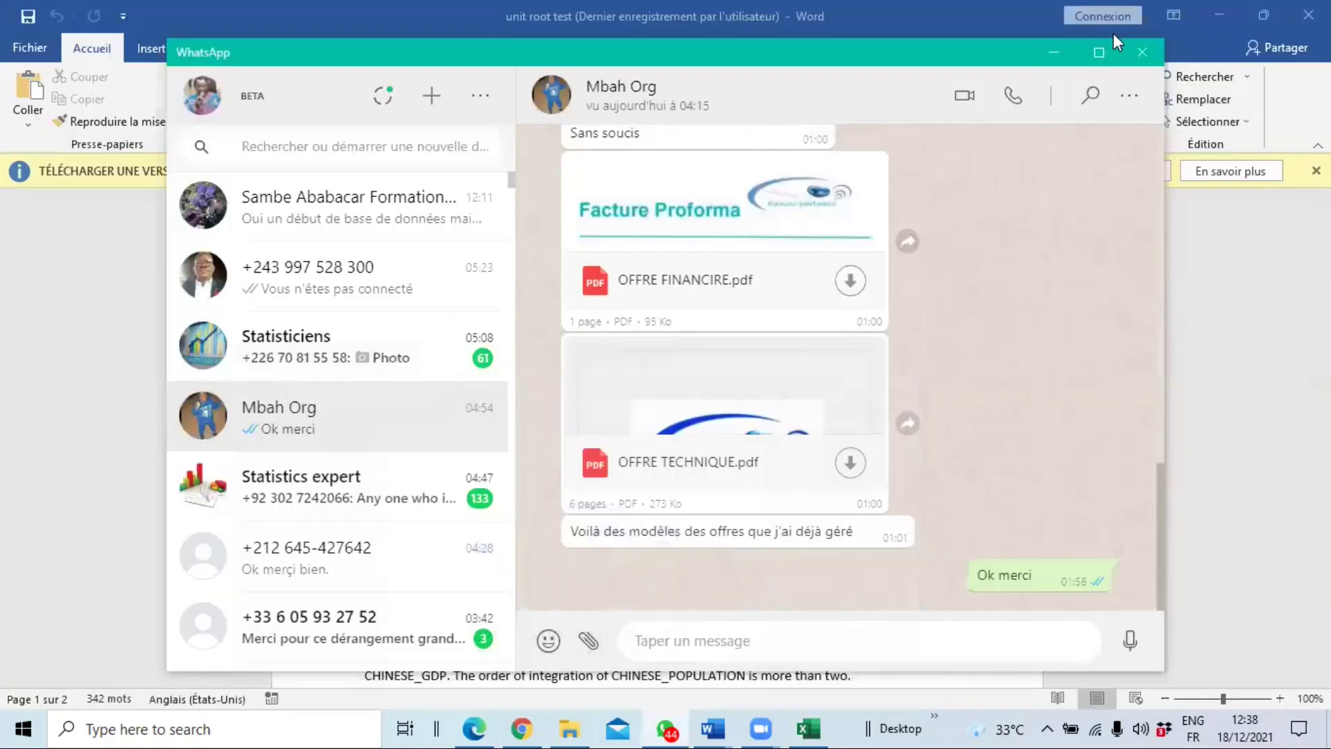
click(1095, 49)
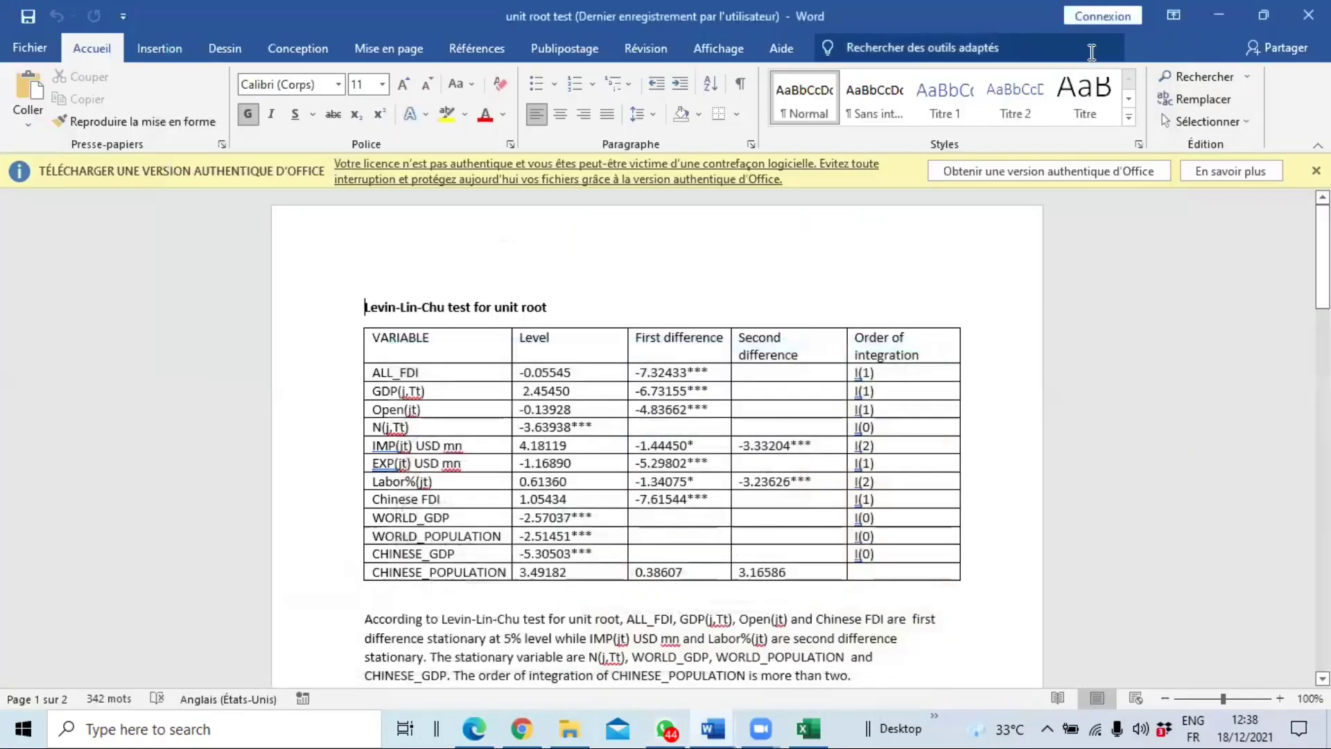
click(1217, 16)
click(1217, 16)
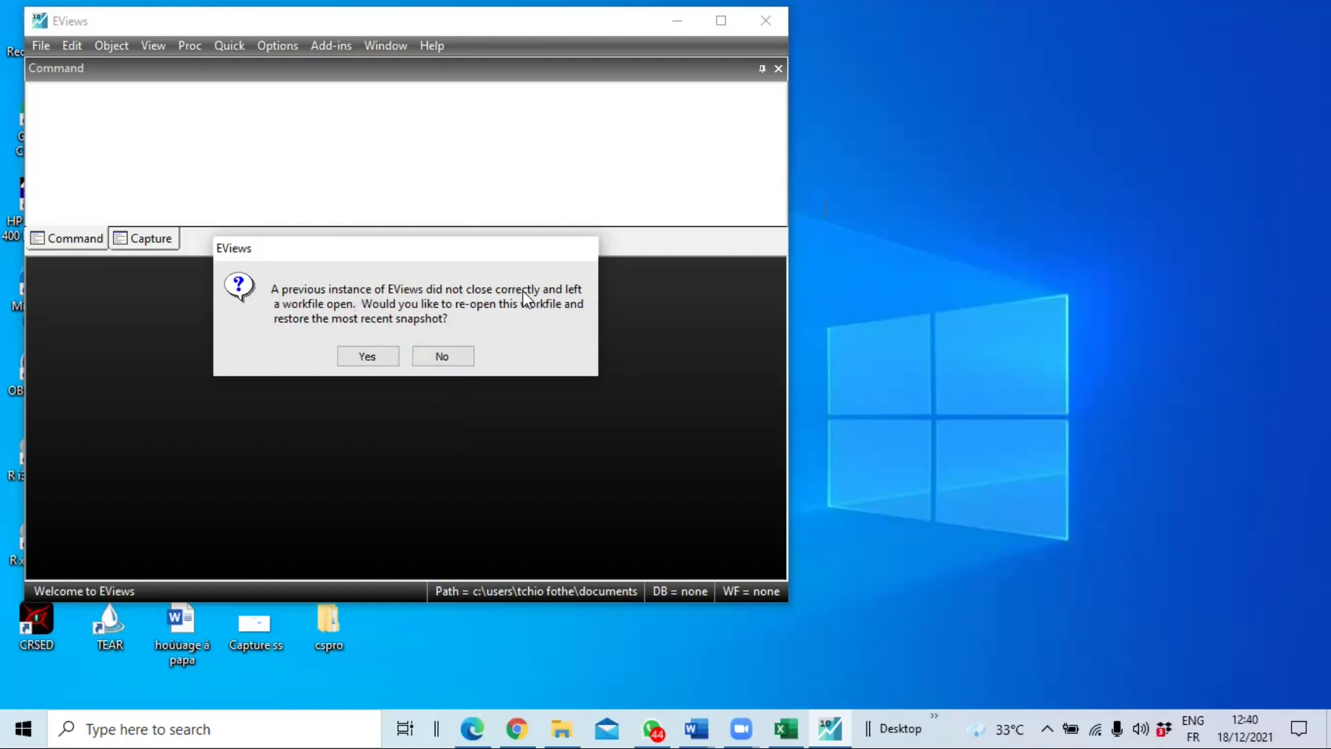
- Decline restoring the previous workfile in EViews and close the welcome screen
click(440, 356)
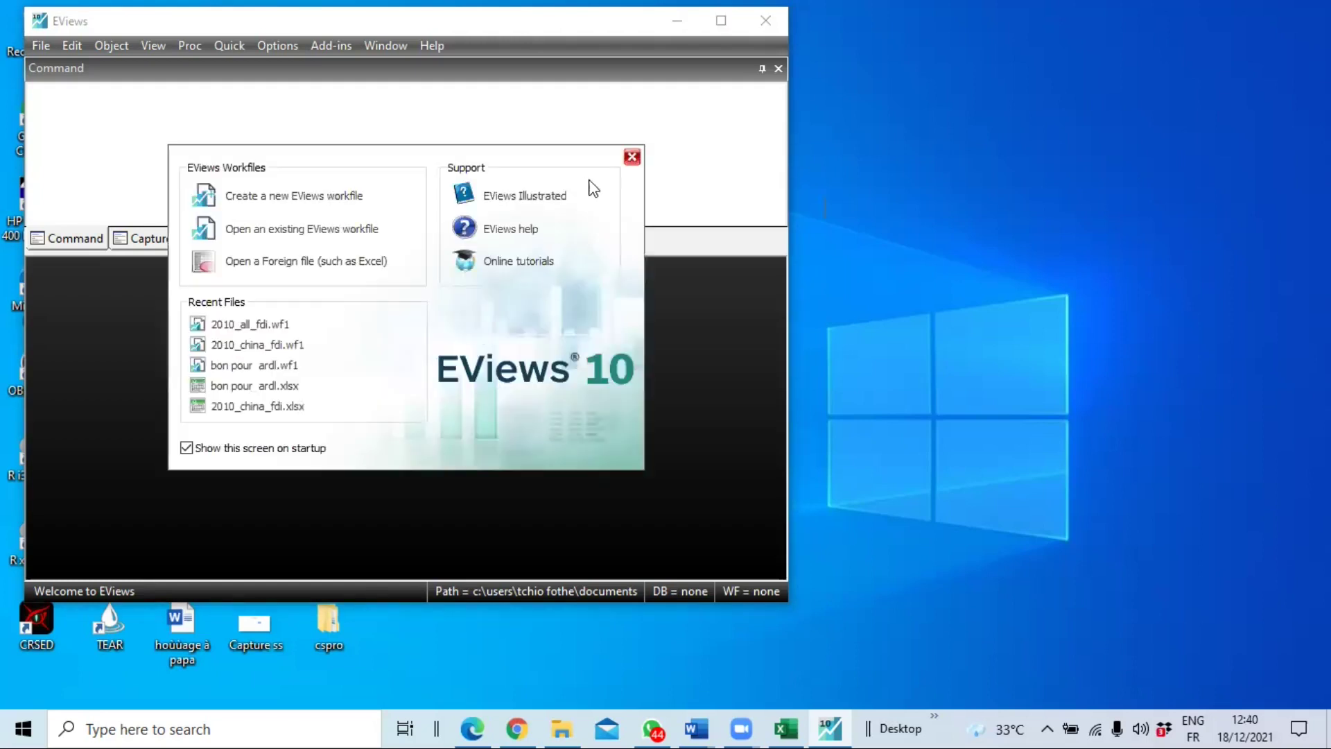
click(632, 158)
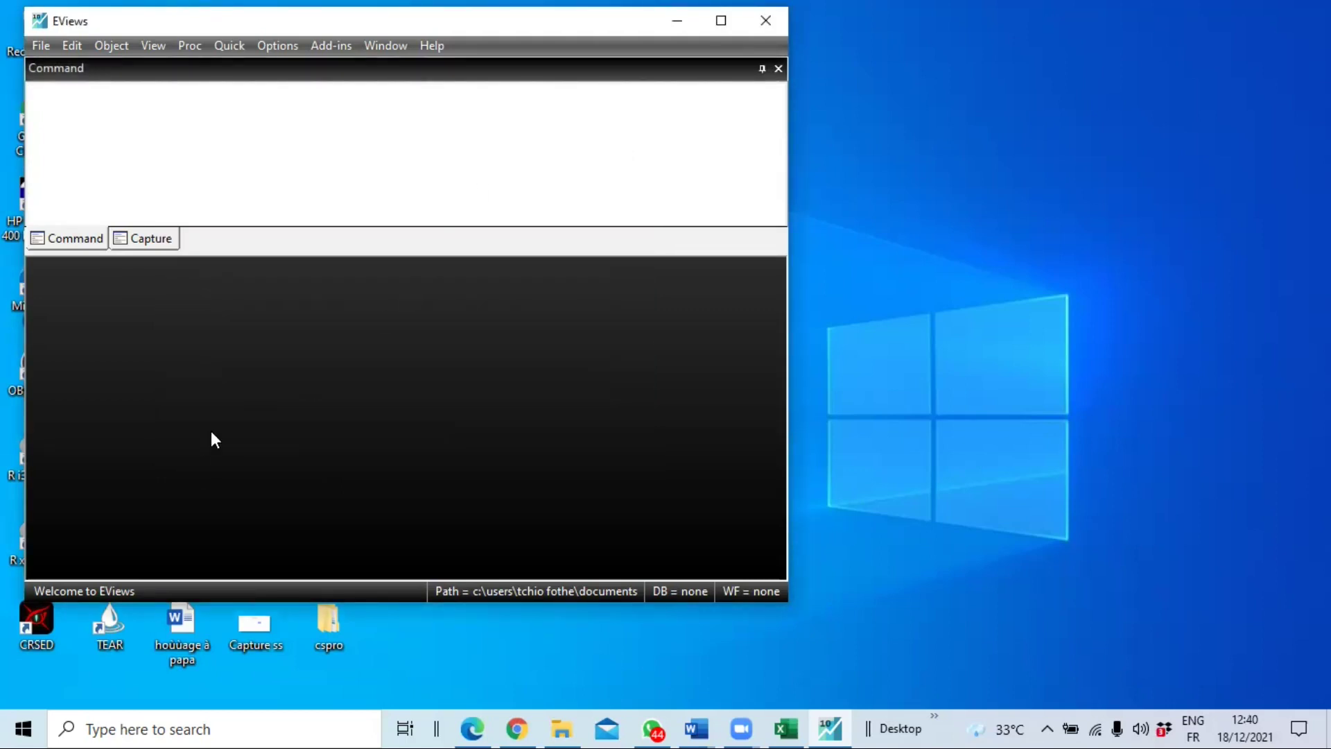
- Switch back to the Excel workbook and check the first and last dates in the Mois column
click(783, 724)
scroll(260, 361, up, 20)
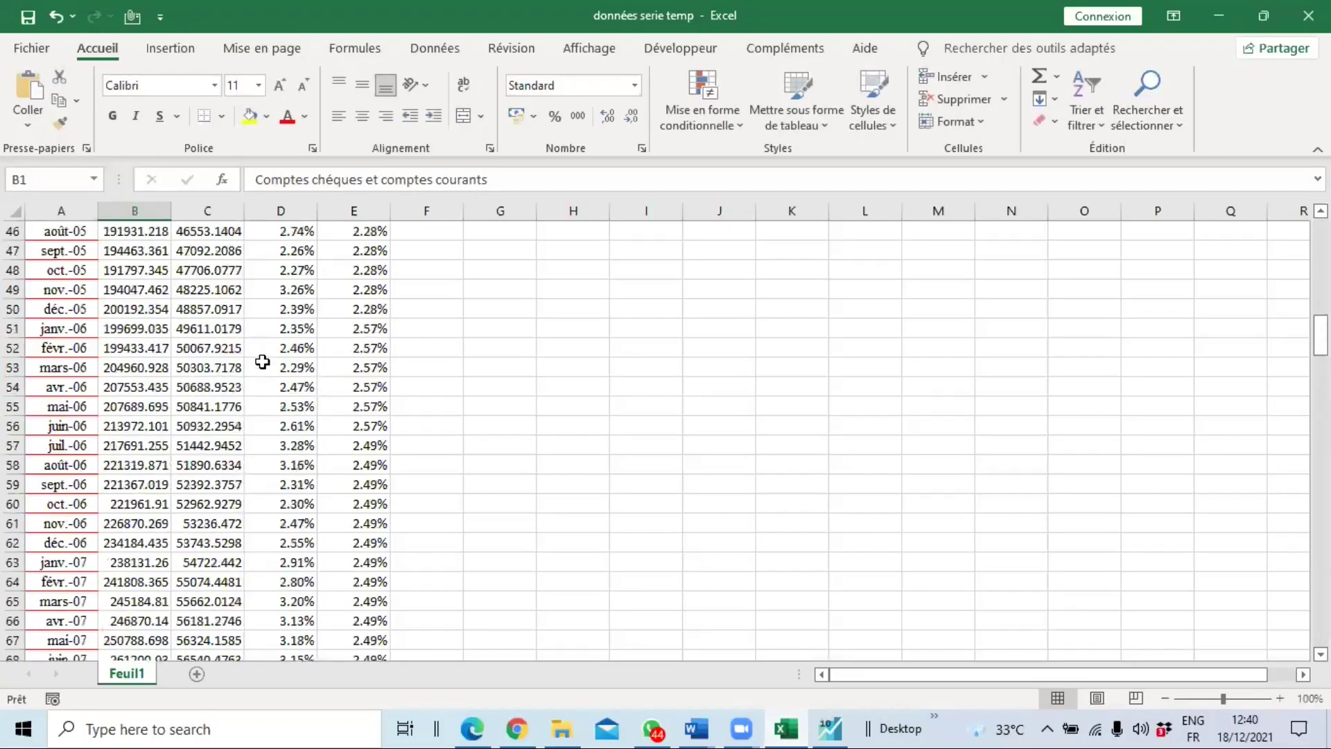
scroll(260, 361, up, 1)
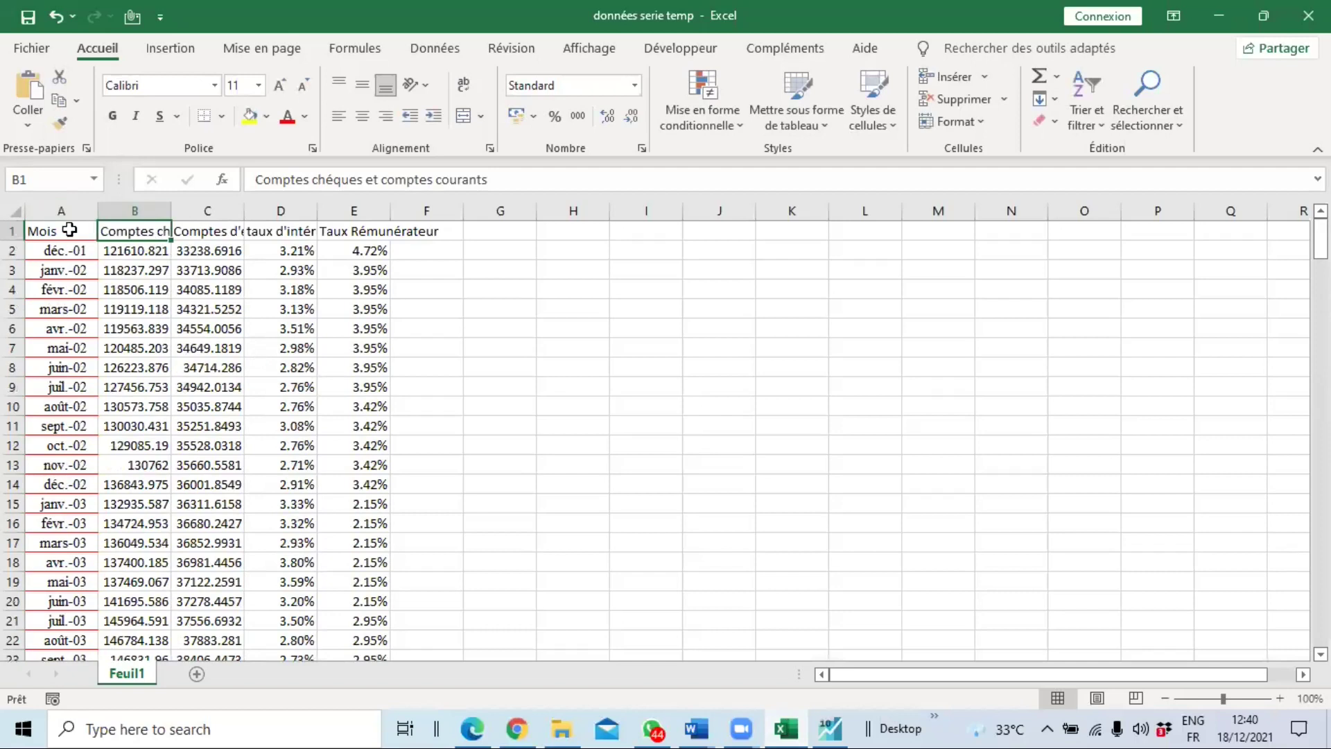
drag(90, 232, 288, 182)
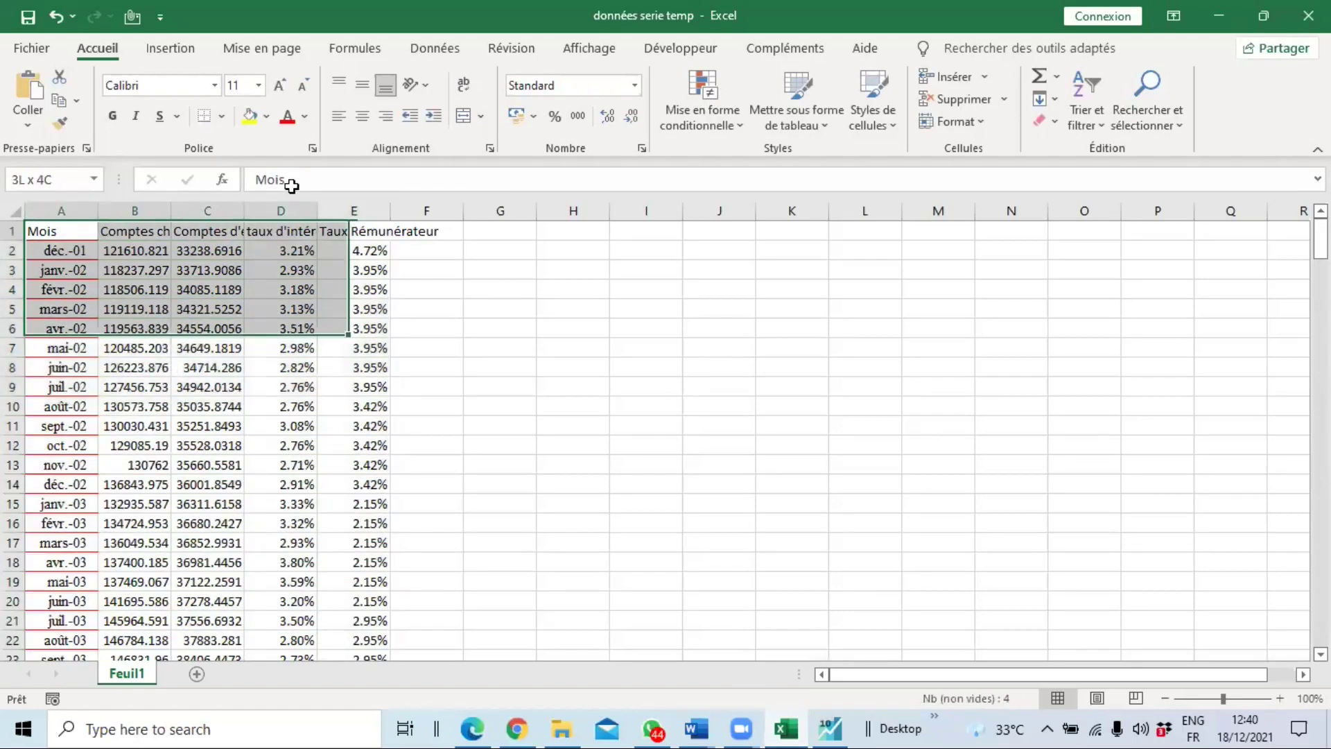
click(132, 251)
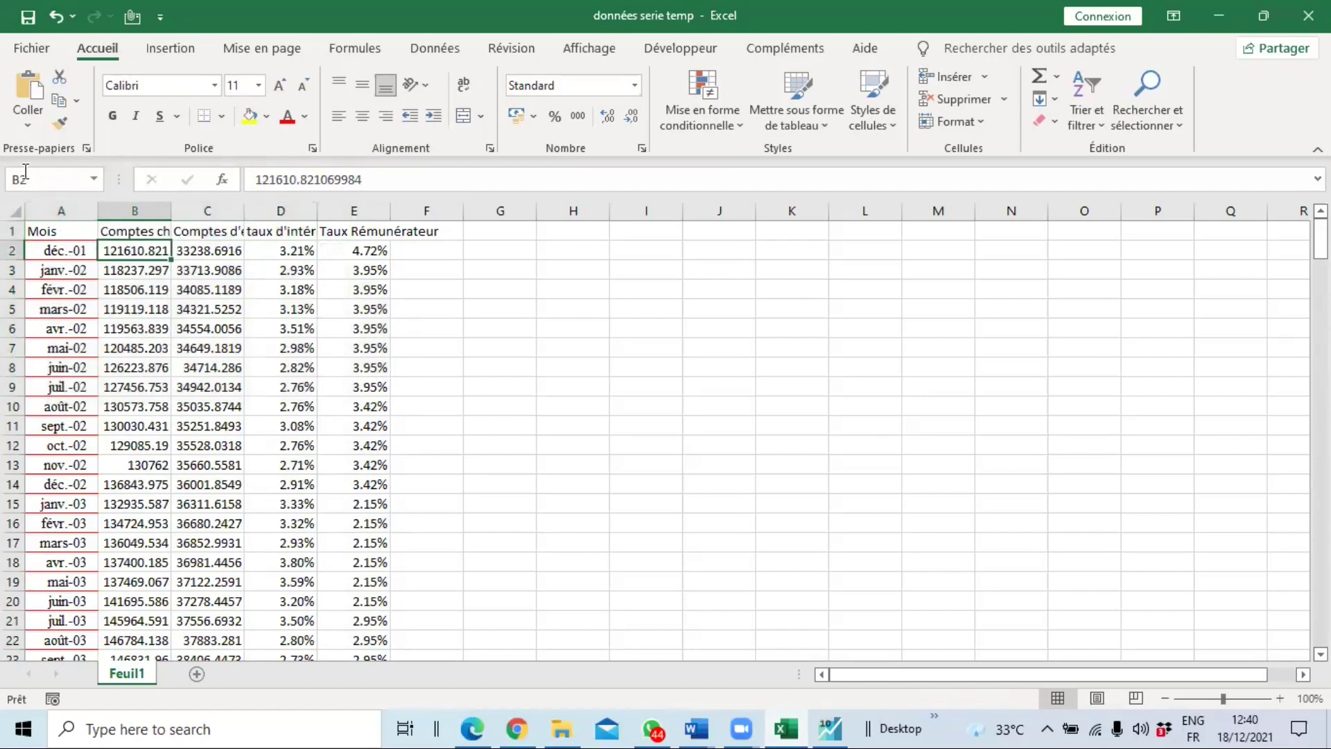
click(69, 274)
click(70, 246)
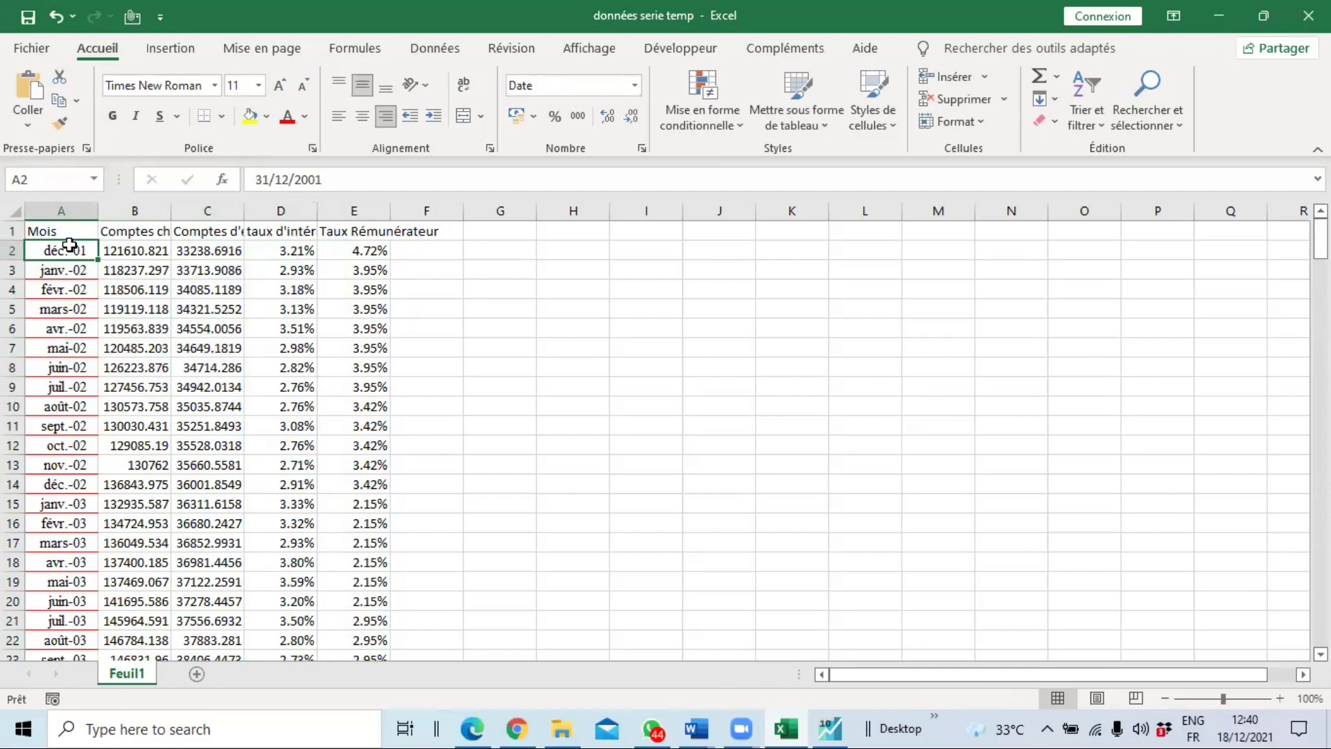
key(ctrl+Down)
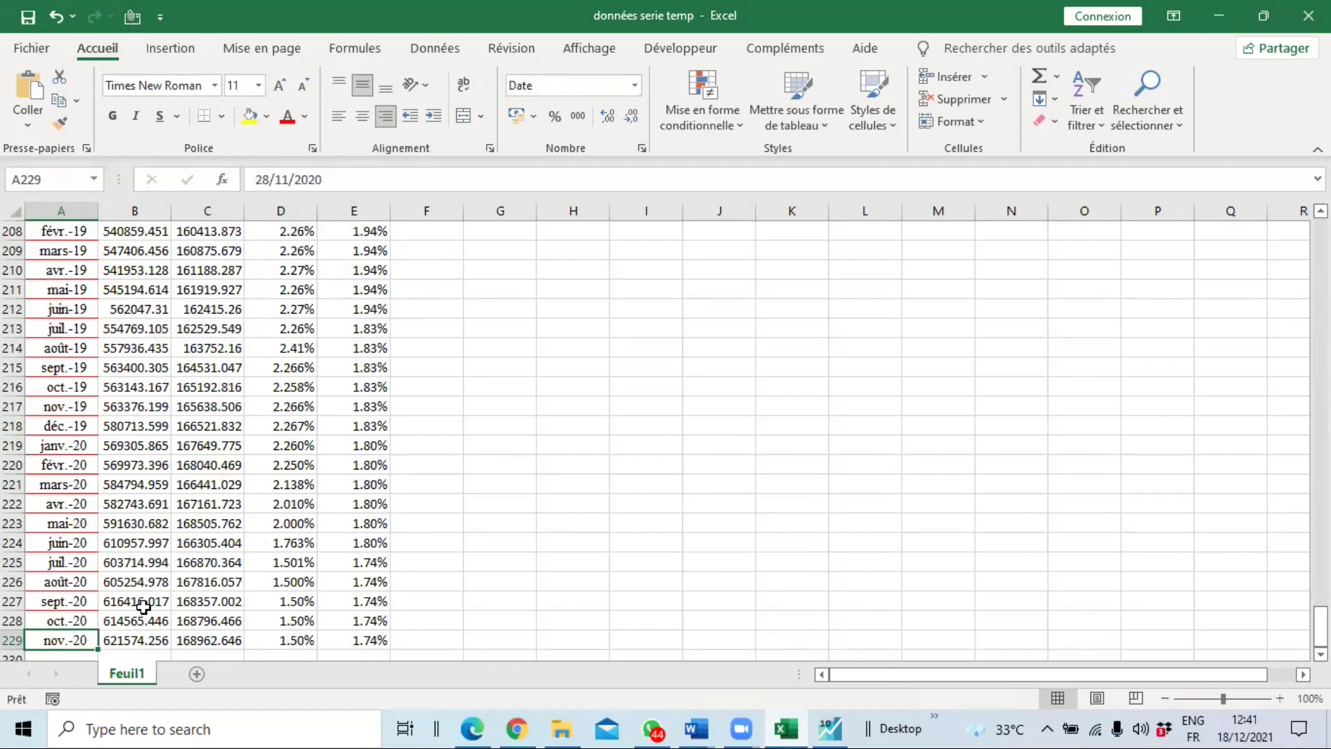
- Check the last monthly rows of the sheet and the headers of the two account columns in row 1
scroll(143, 607, up, 6)
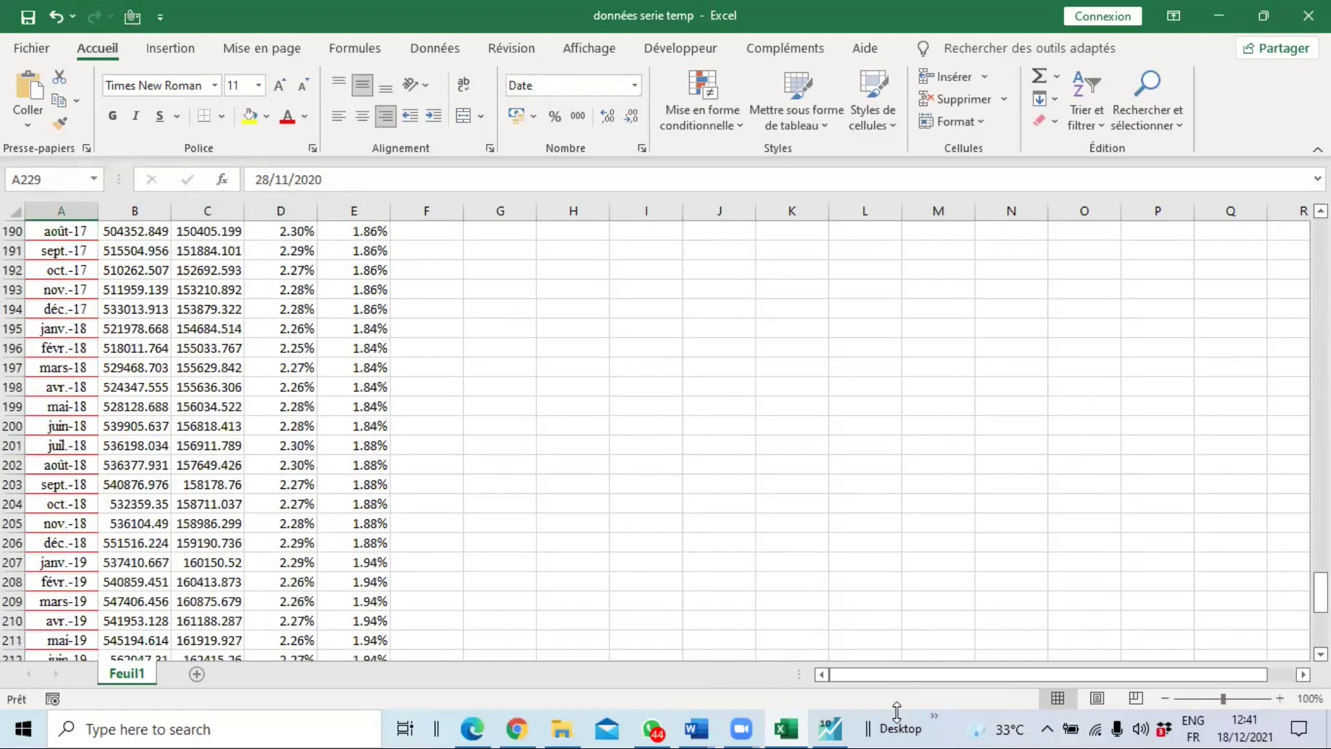
scroll(186, 586, down, 12)
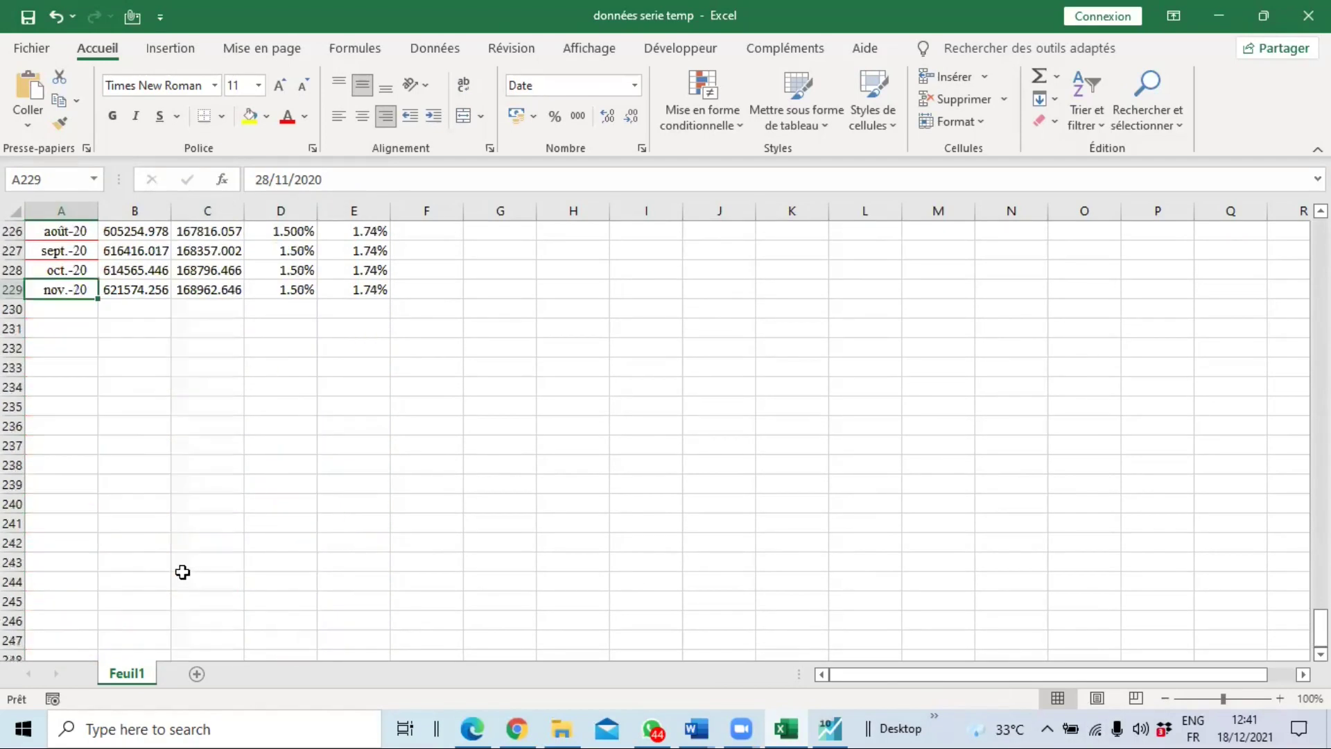
scroll(182, 572, up, 6)
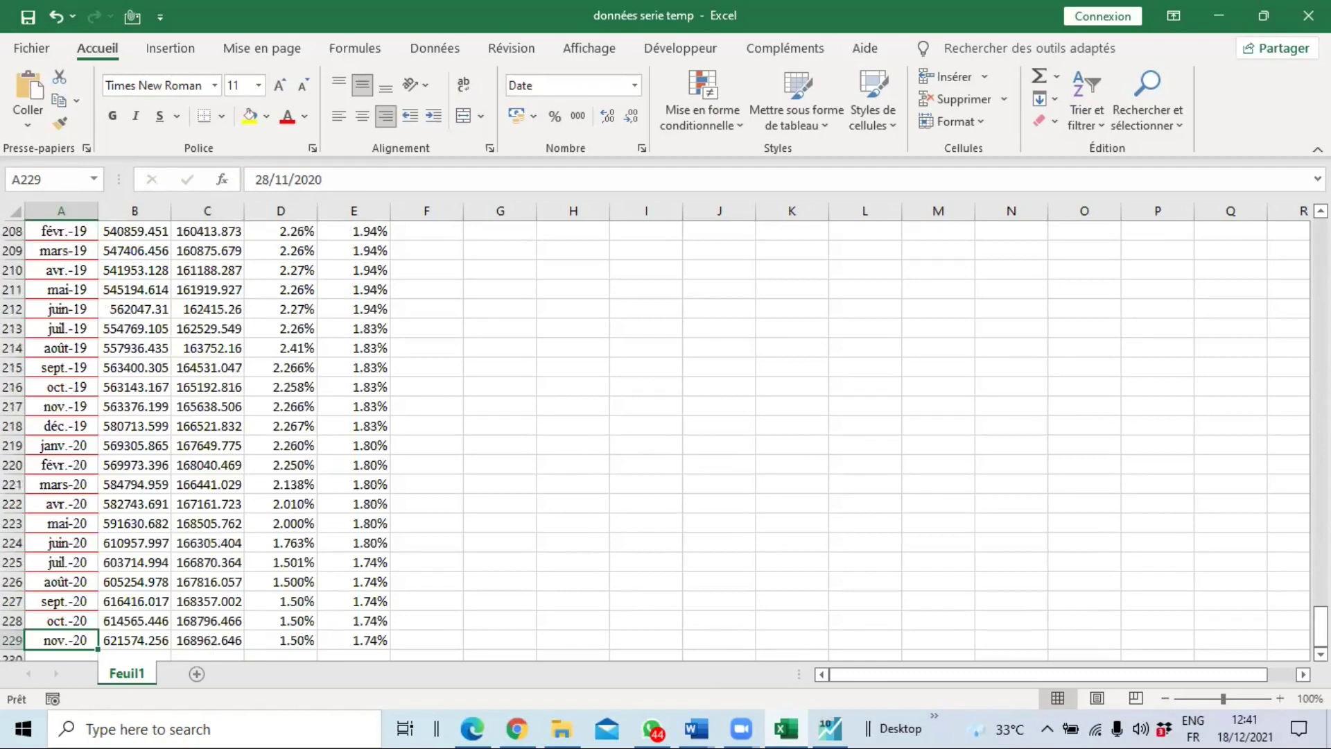
drag(1321, 627, 1320, 237)
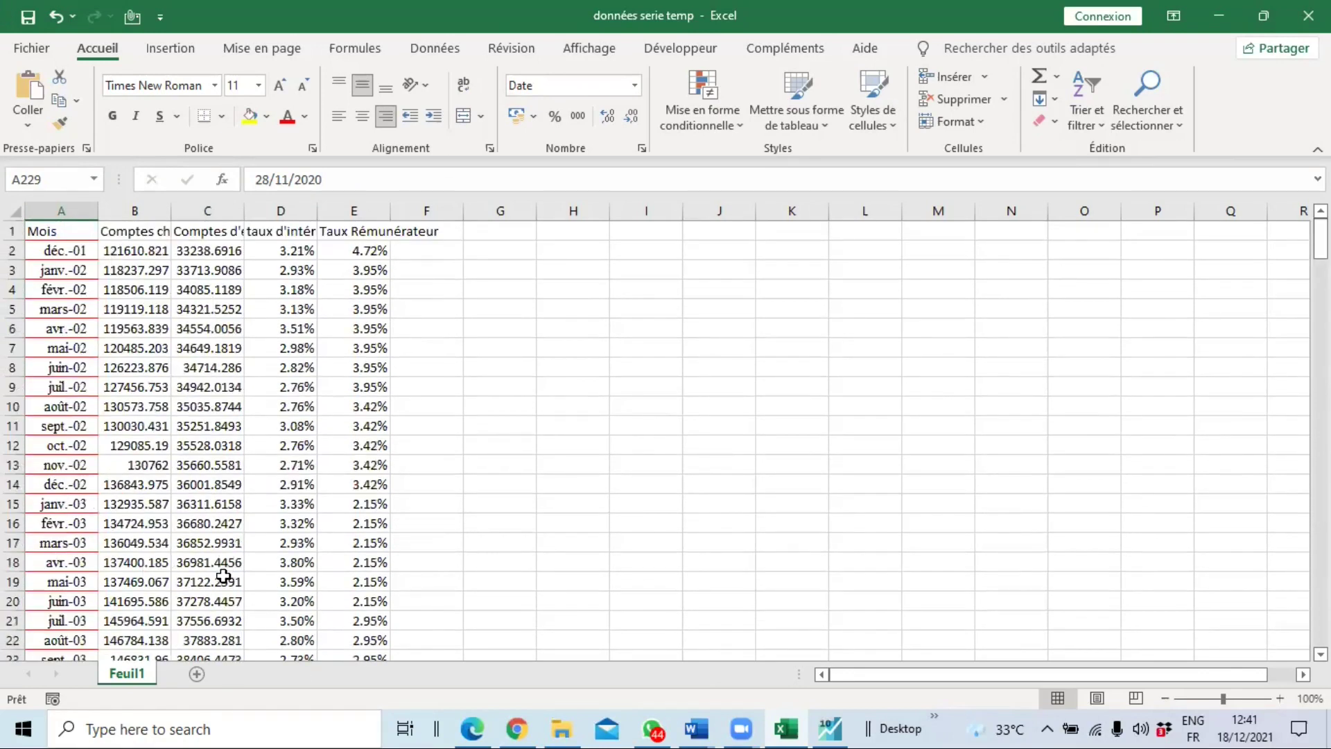
click(134, 230)
click(223, 231)
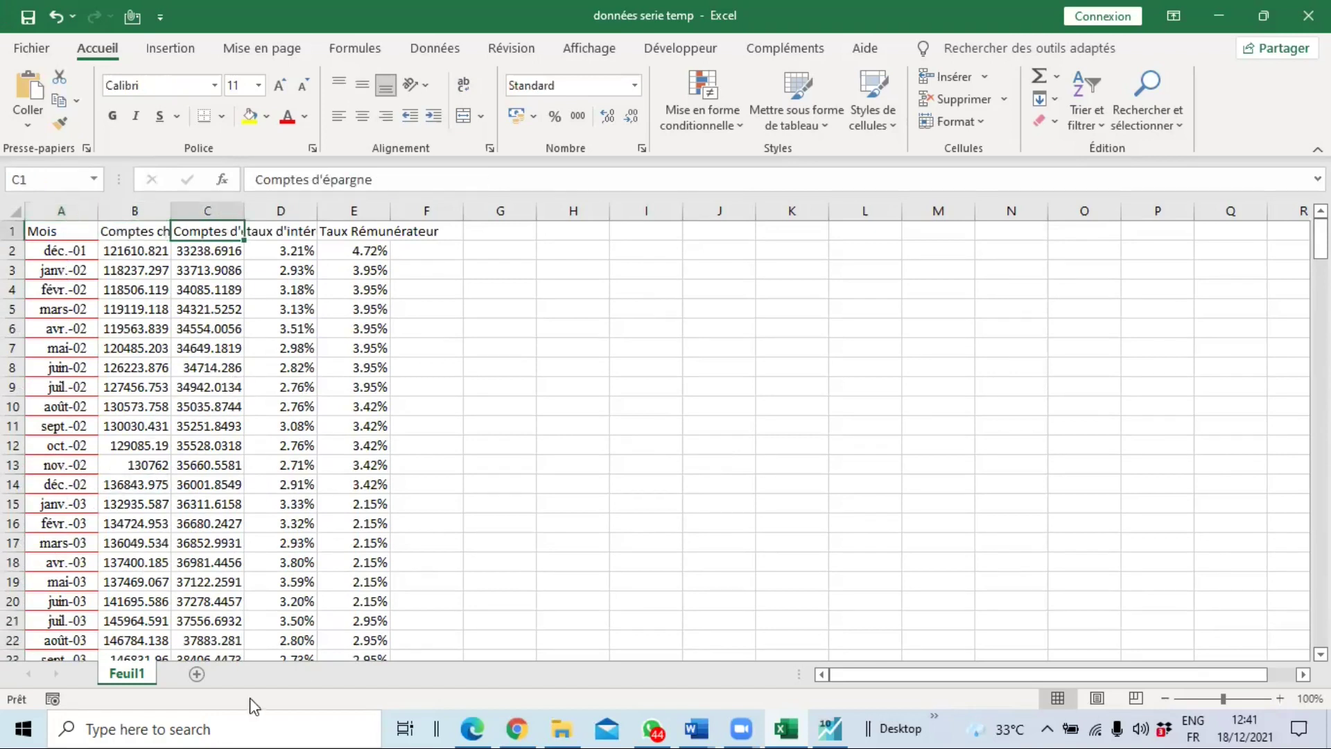
- Switch to EViews and undock the Command window so it floats over the workspace
click(828, 725)
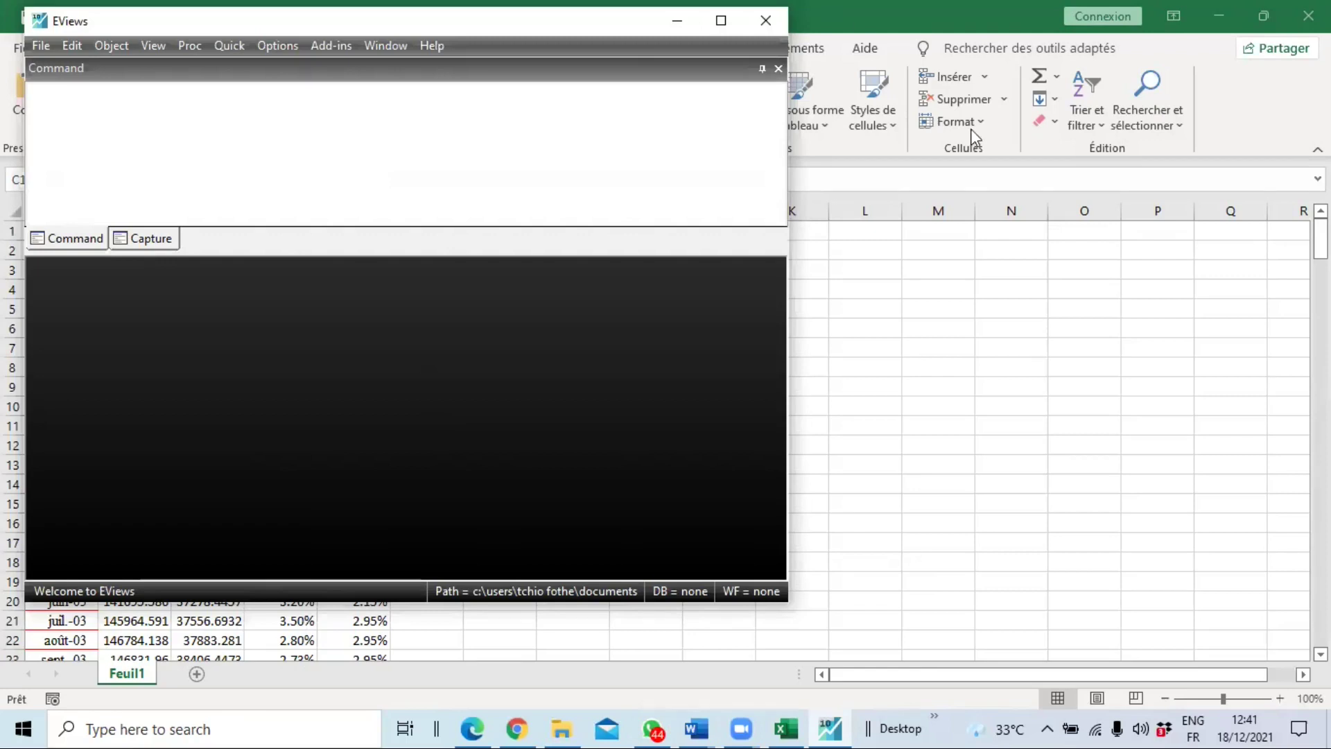
key(alt+Tab)
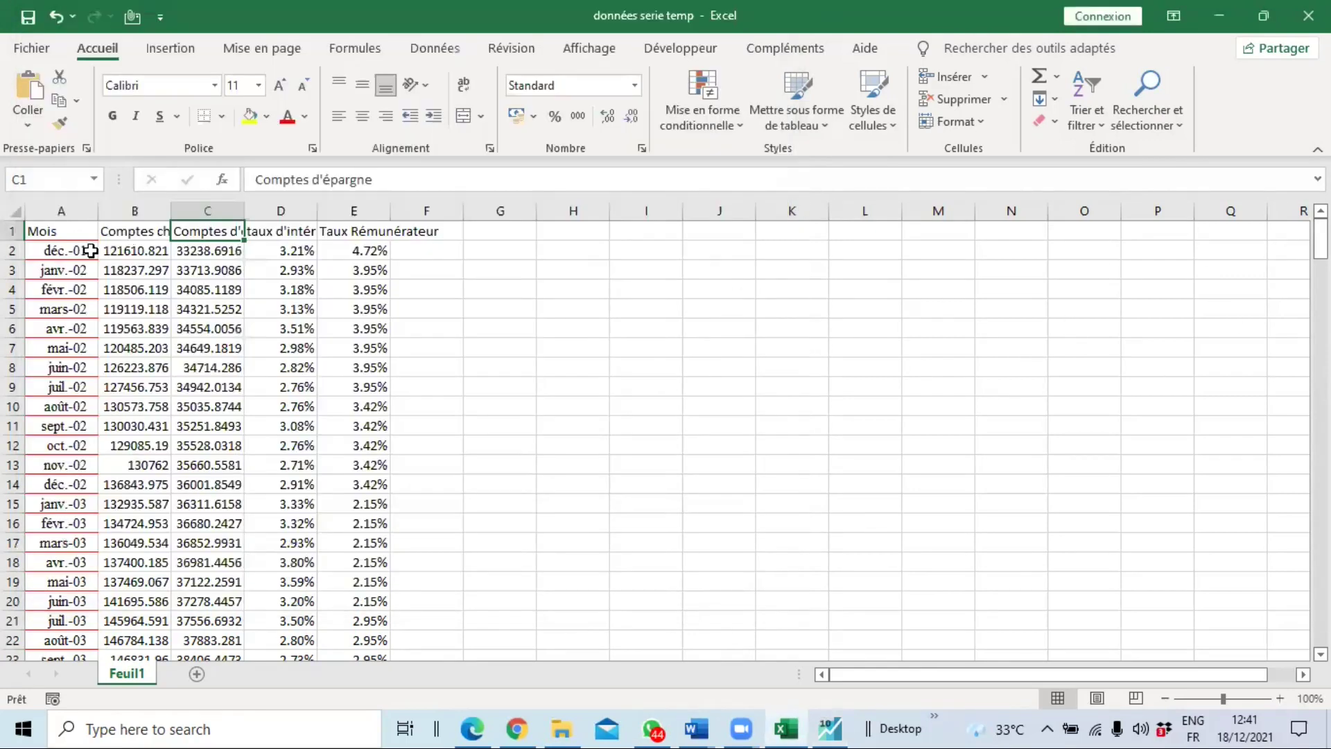
click(830, 728)
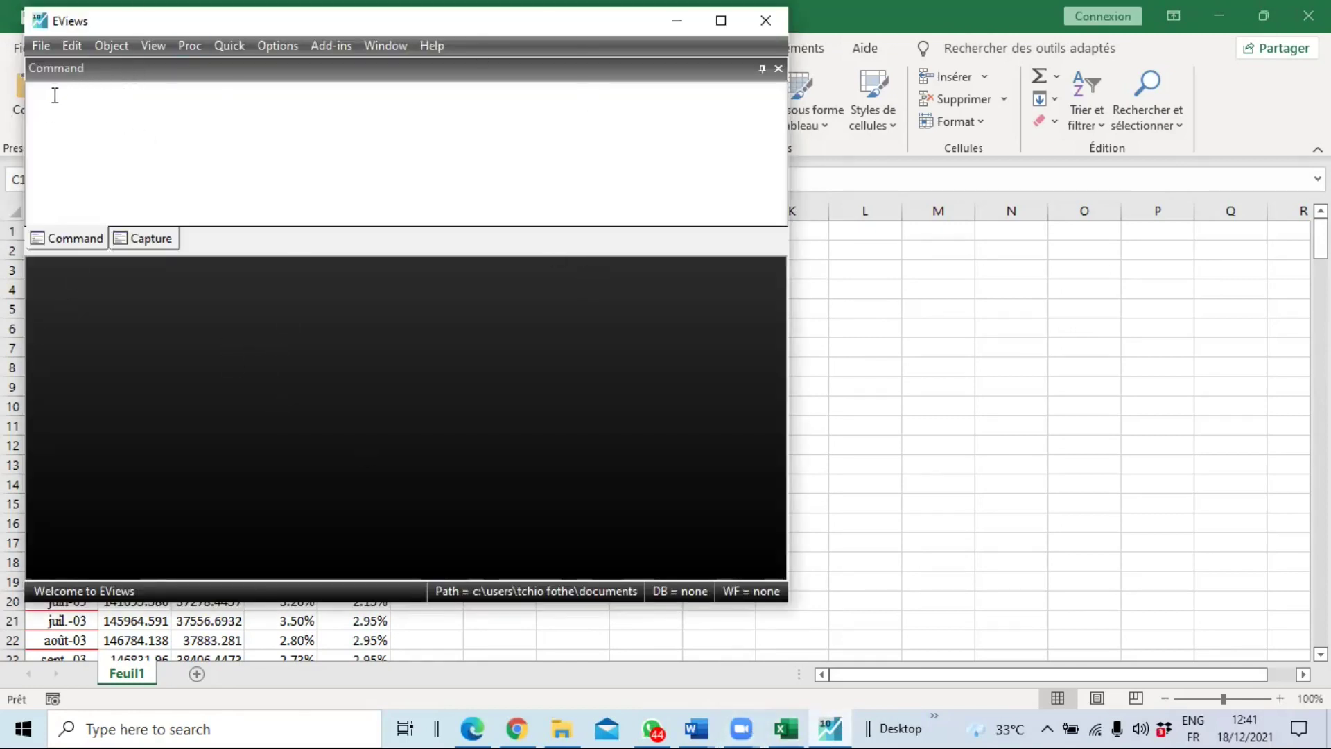
click(108, 115)
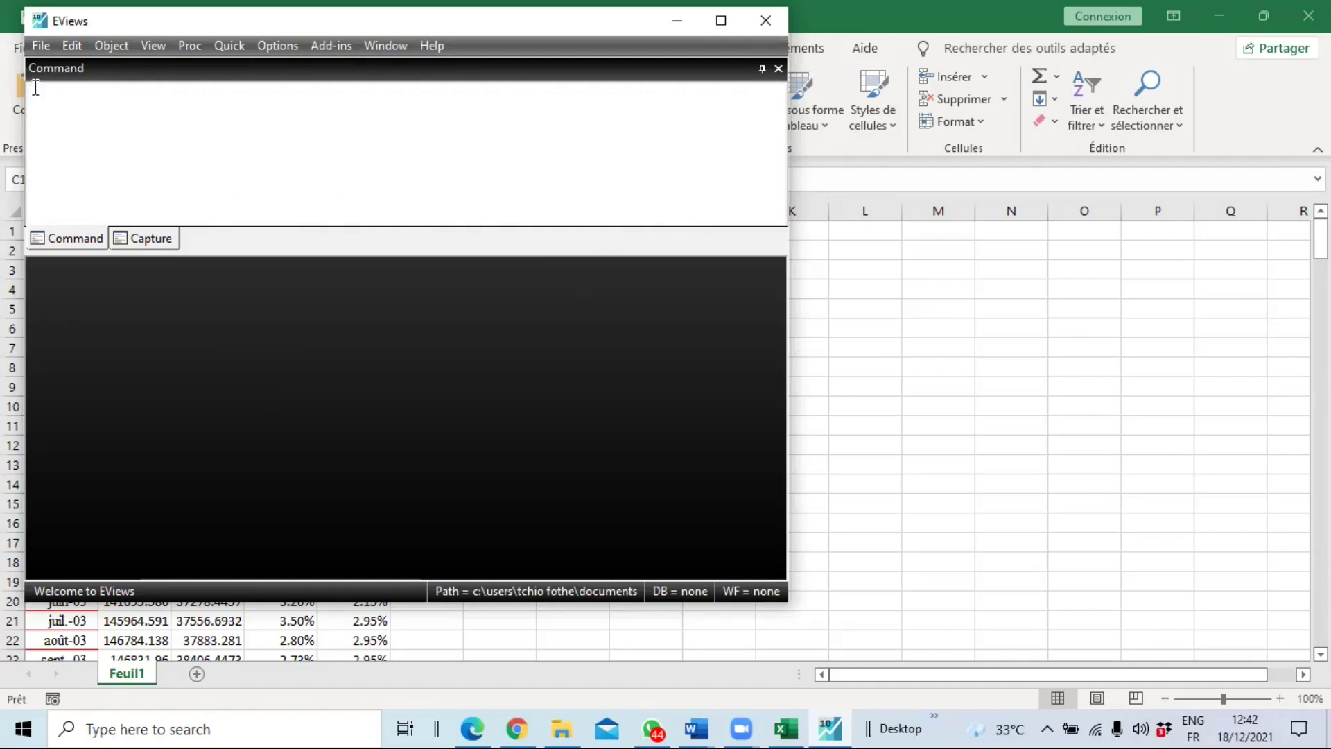
drag(24, 66, 40, 97)
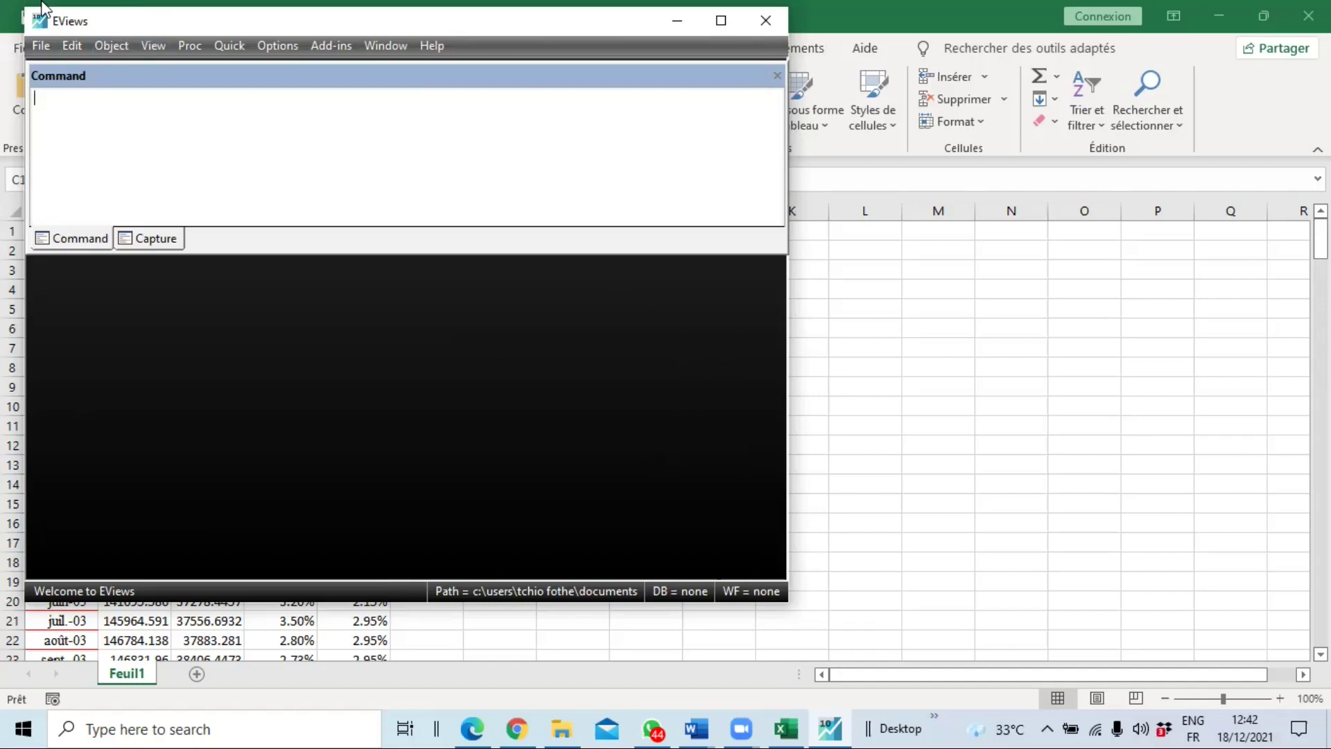
- Start an import from file and open the Excel workbook données serie temp from the Formation folder
click(41, 47)
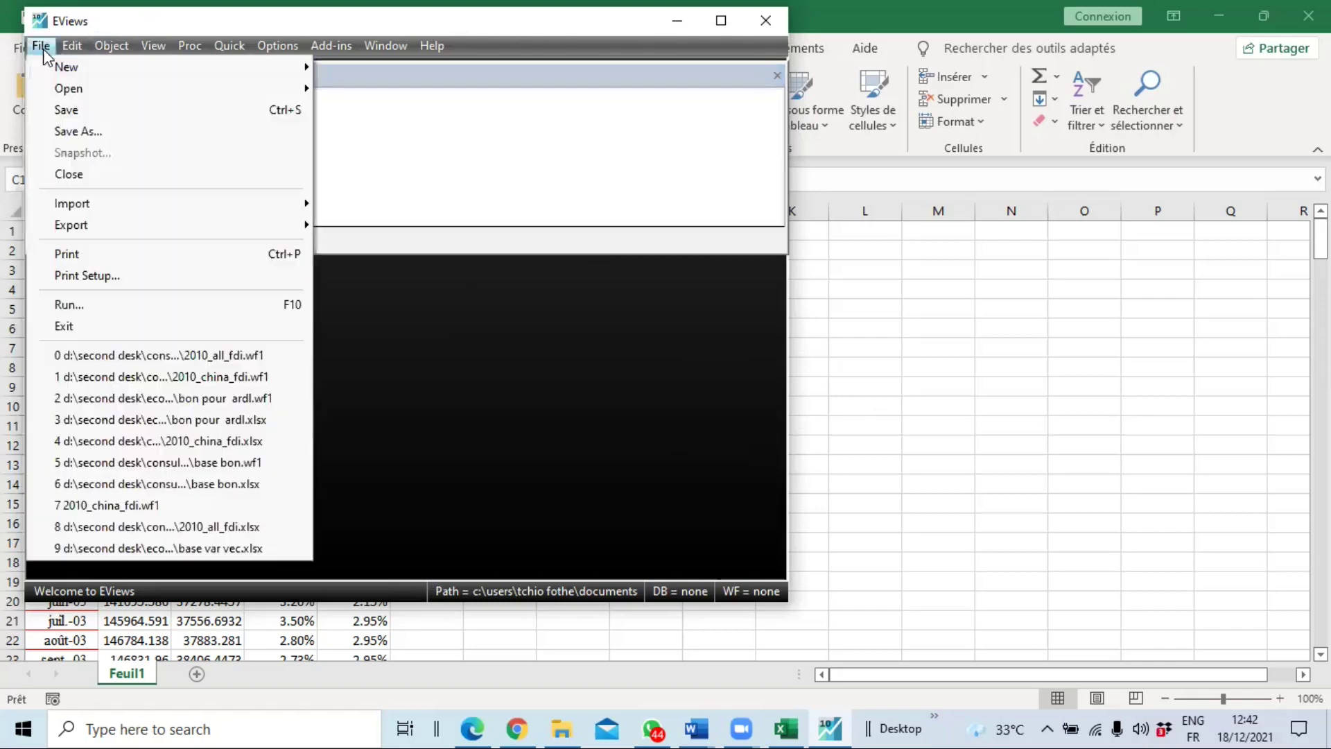
mouse_move(109, 203)
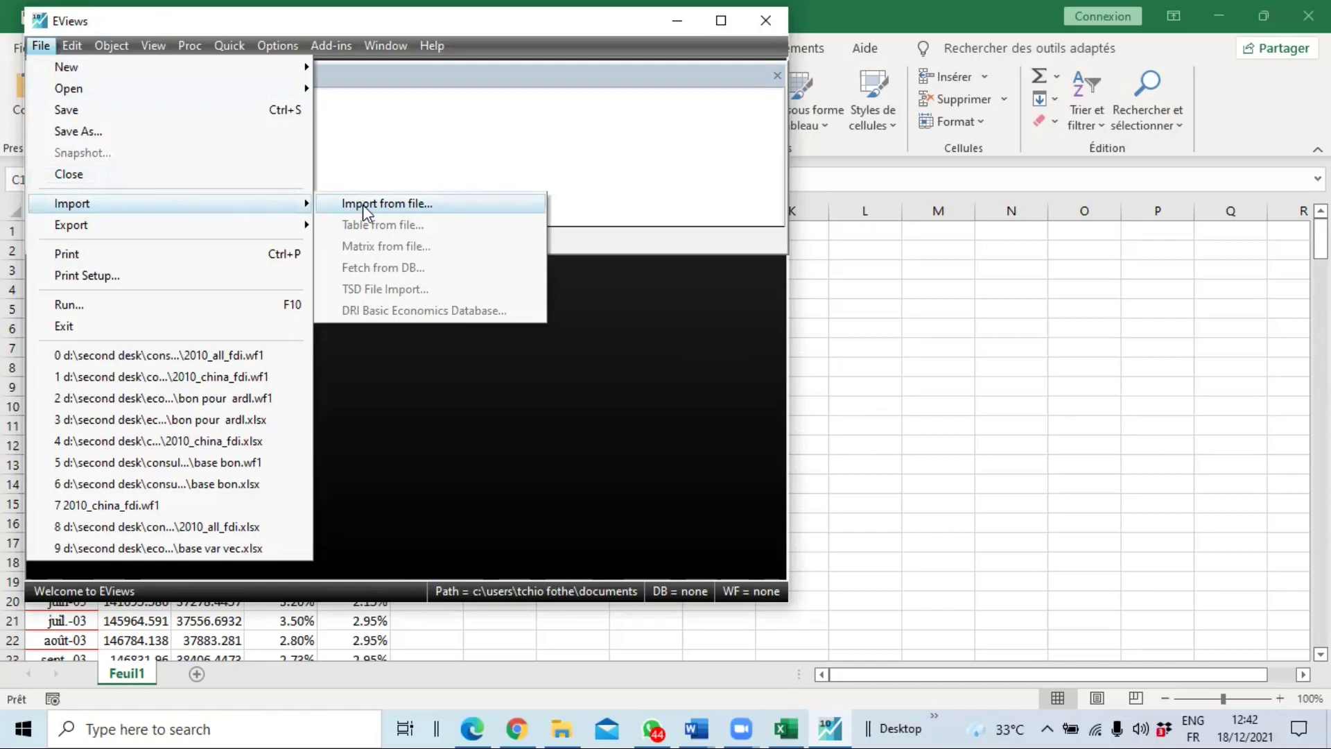
click(43, 44)
click(45, 43)
mouse_move(207, 206)
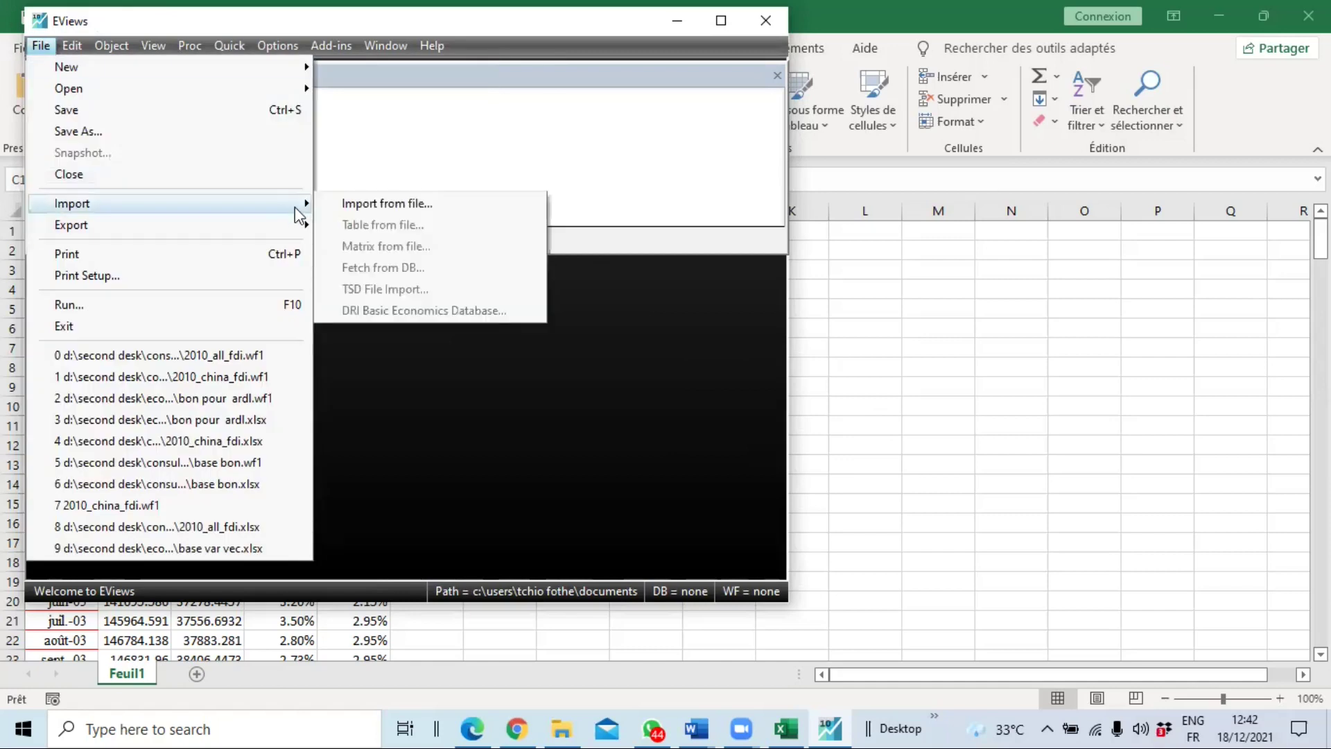
click(433, 204)
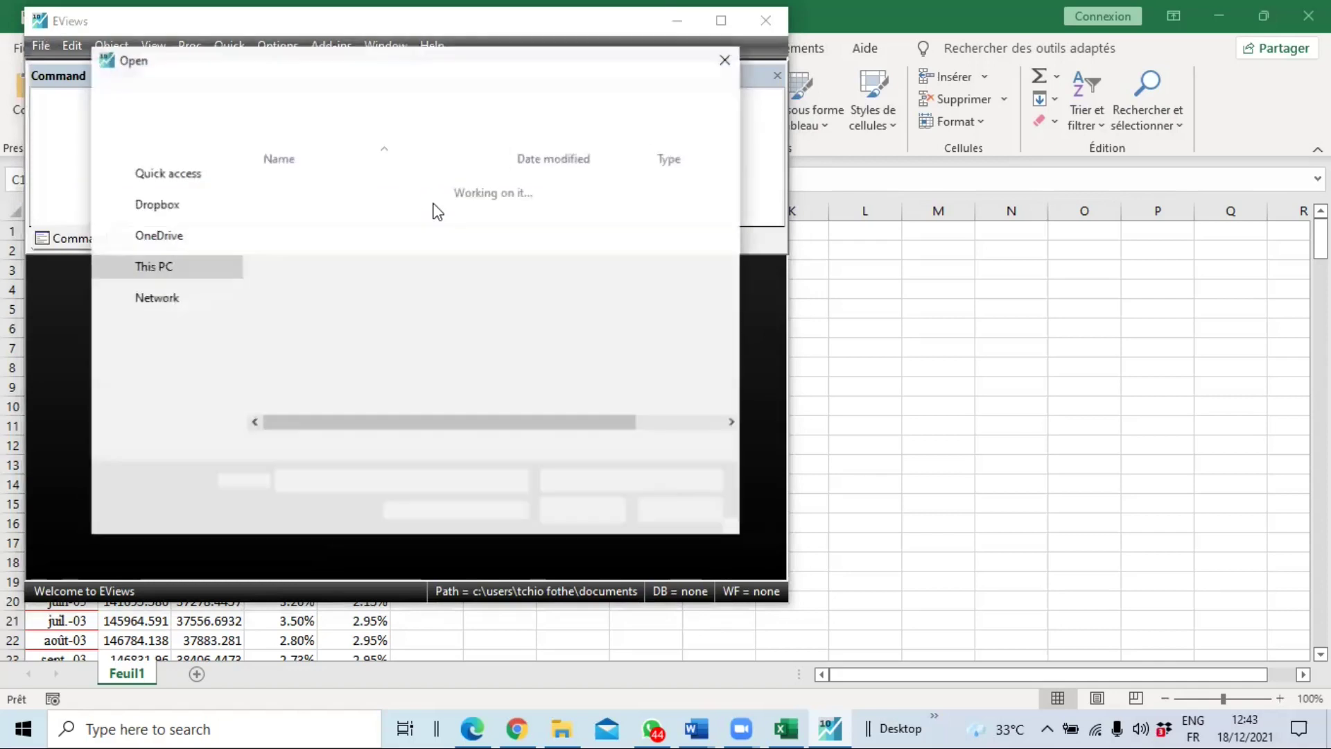
scroll(207, 291, up, 3)
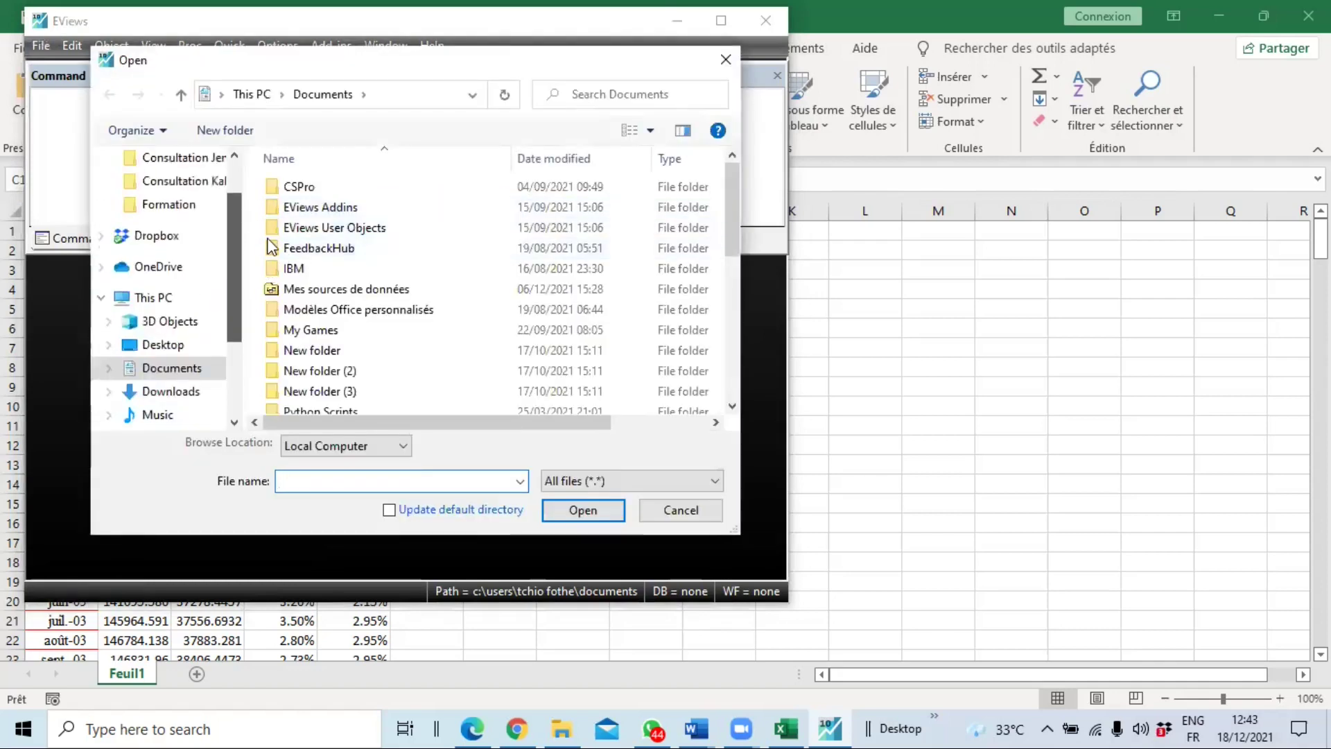
click(163, 270)
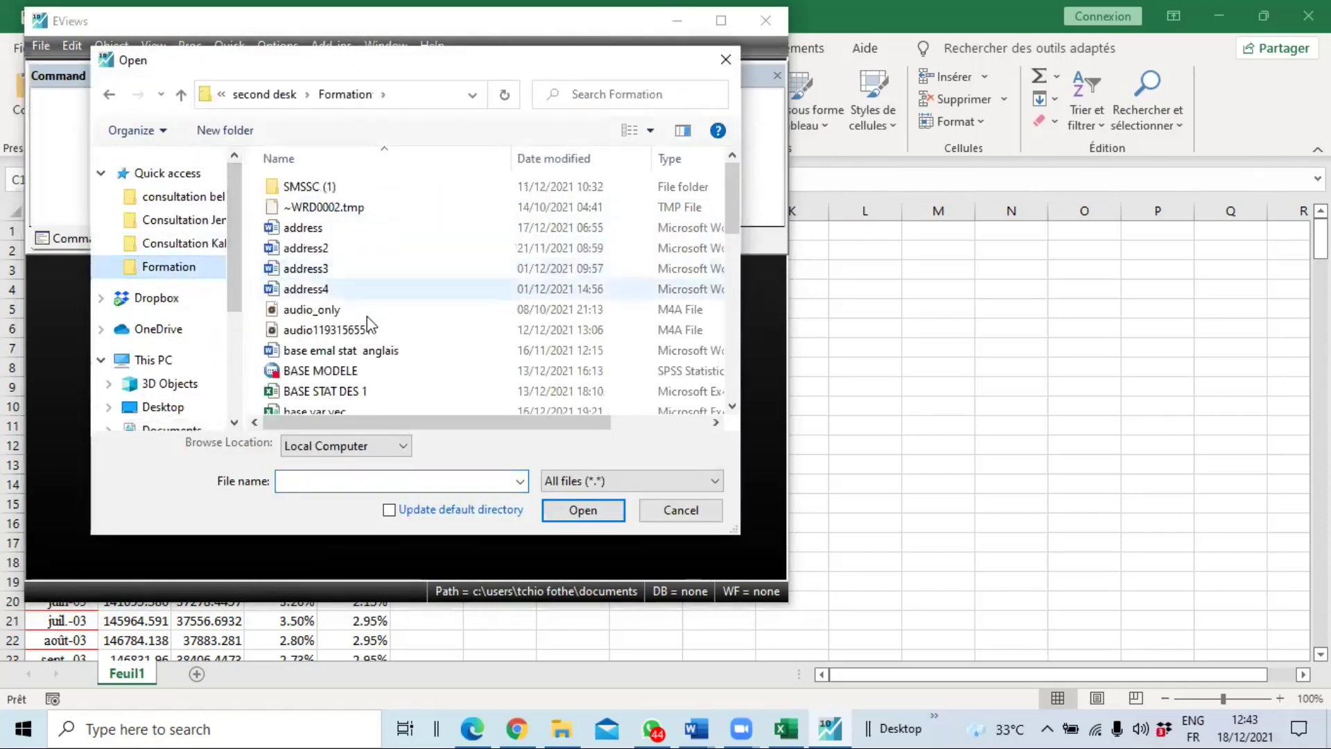
scroll(396, 388, down, 5)
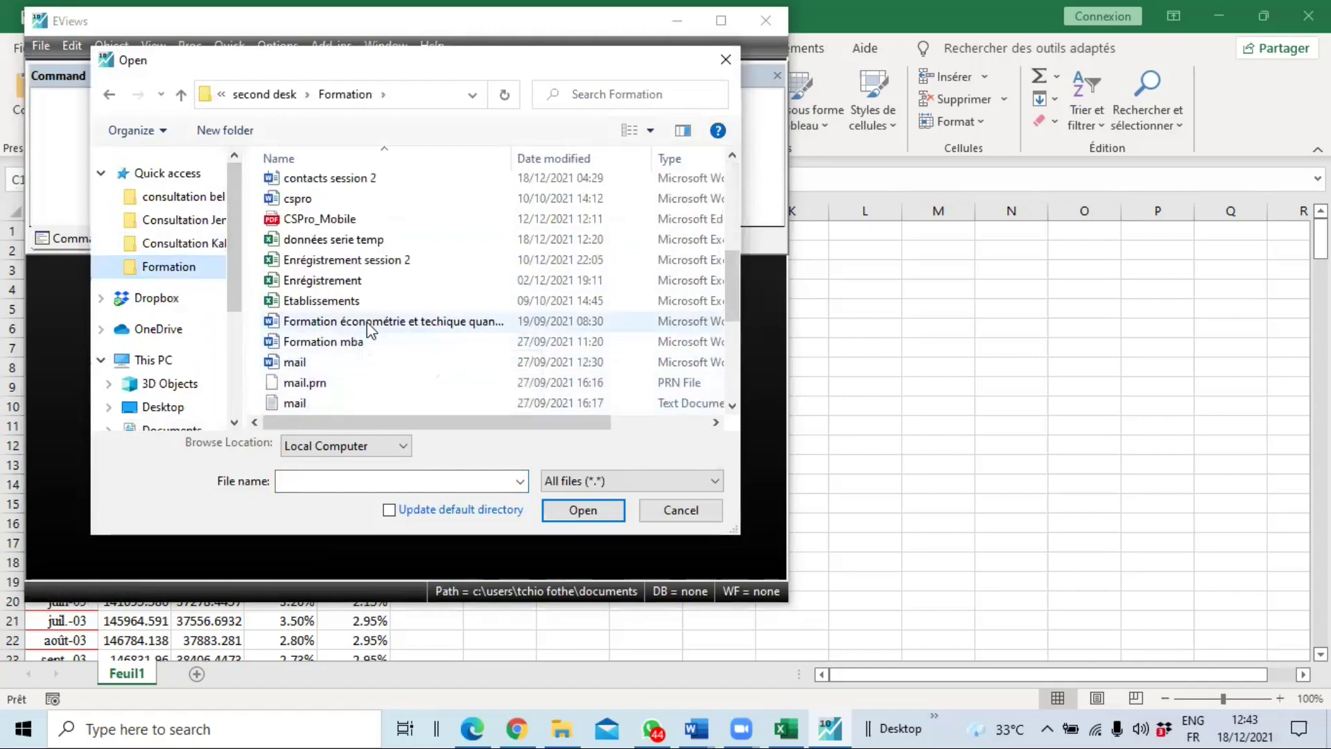
double_click(340, 240)
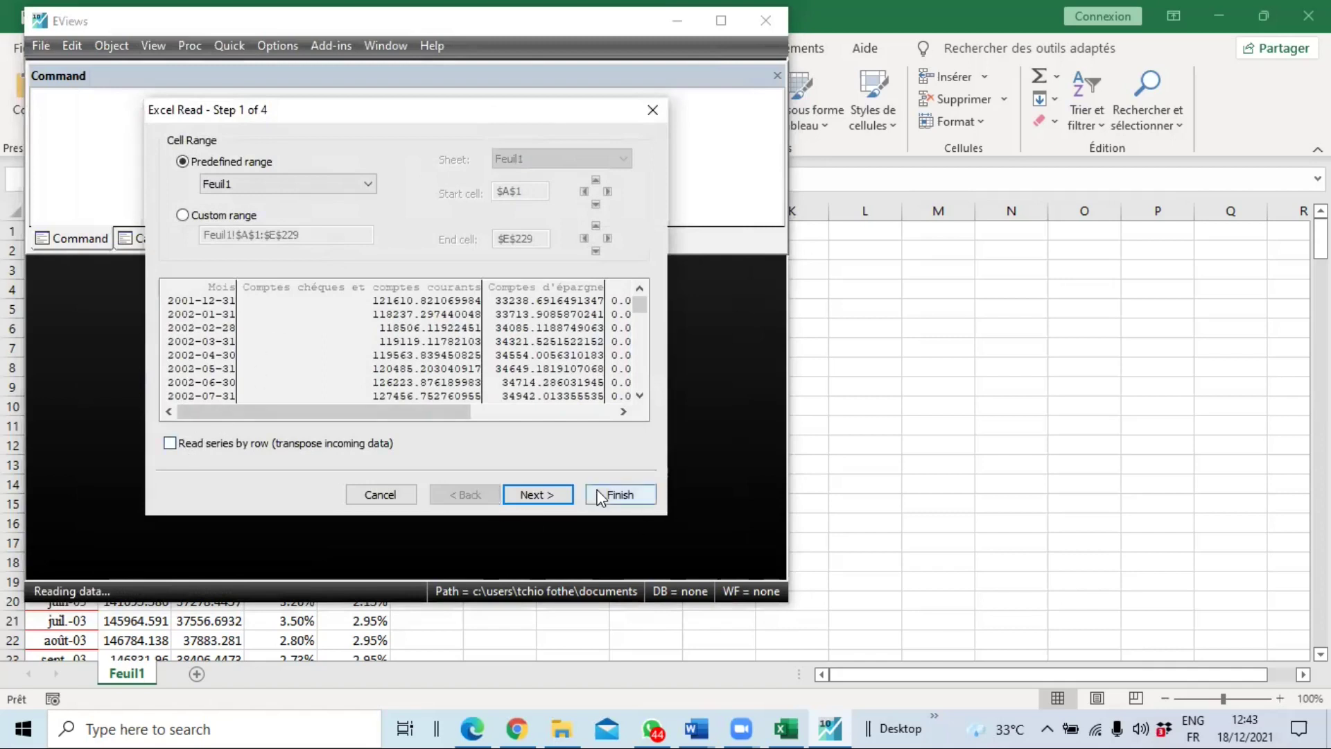
- Accept the Feuil1 range and the single names-only header line, and preview the series columns to import
click(545, 497)
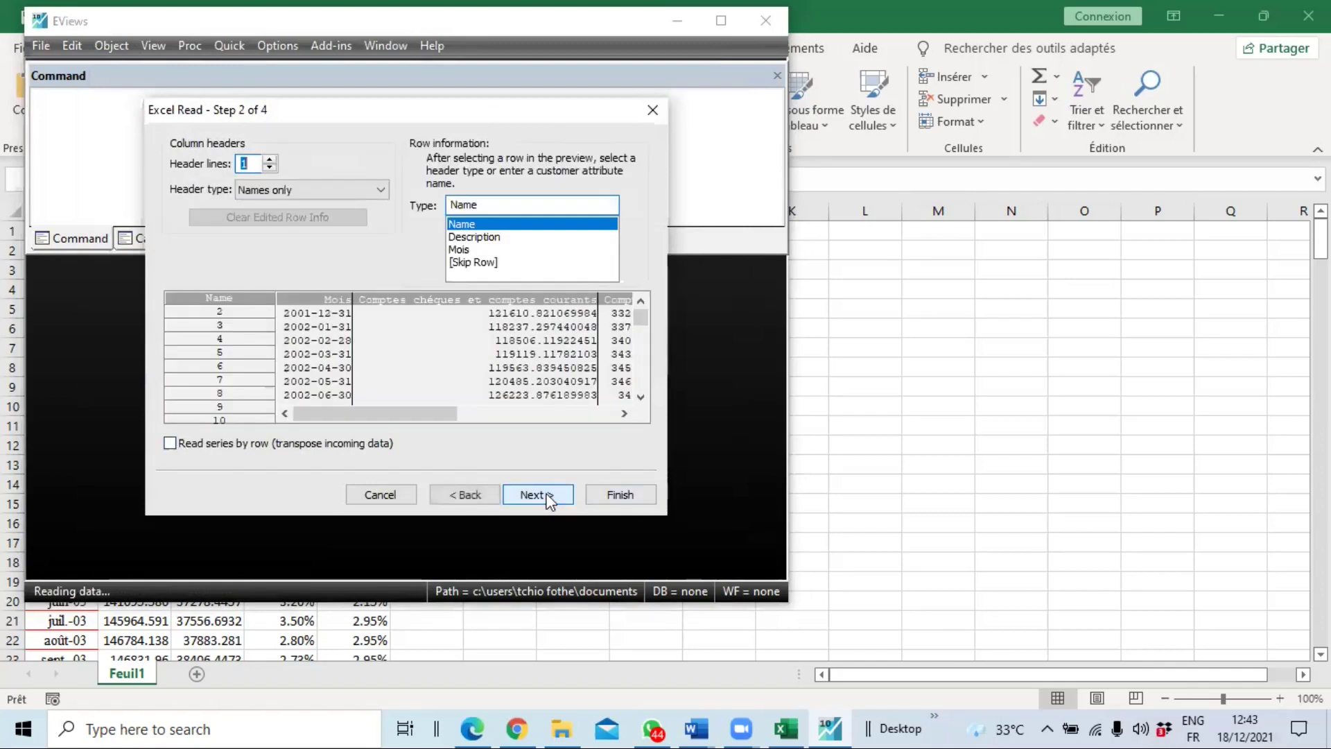
click(547, 497)
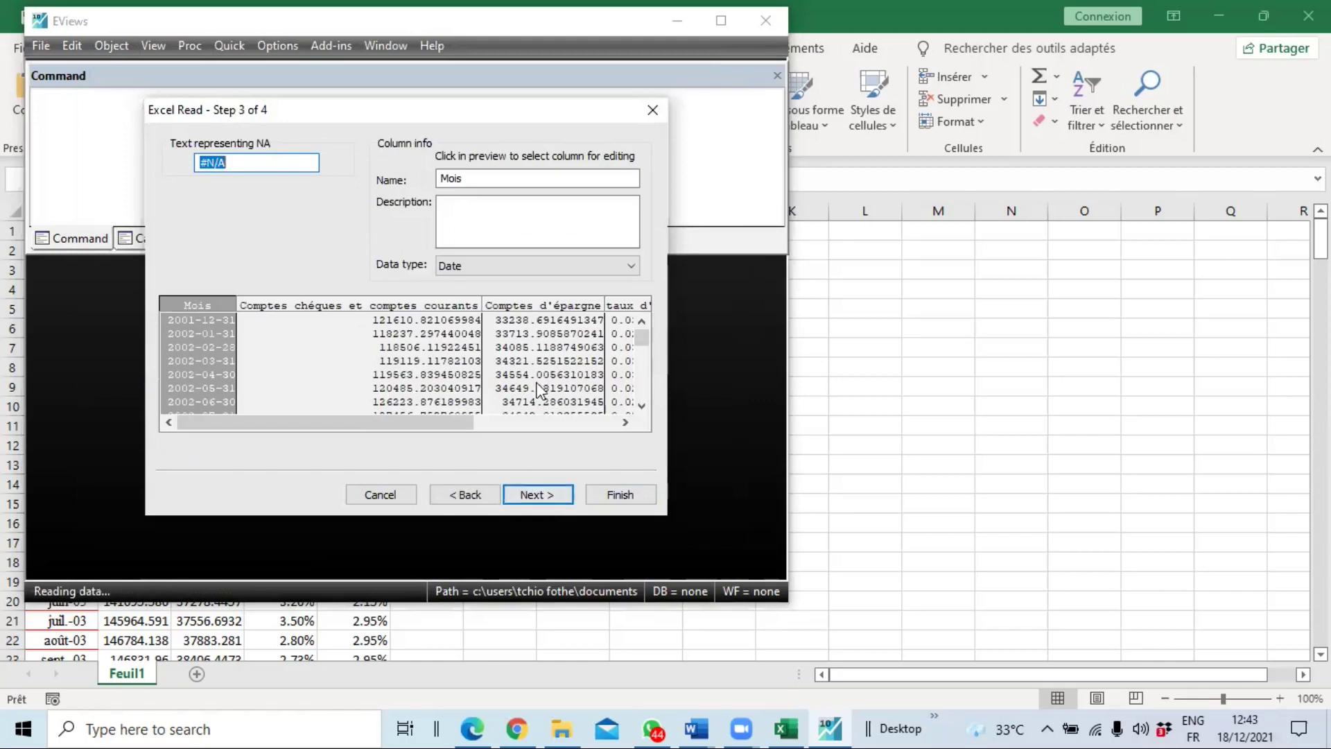
drag(406, 420, 594, 435)
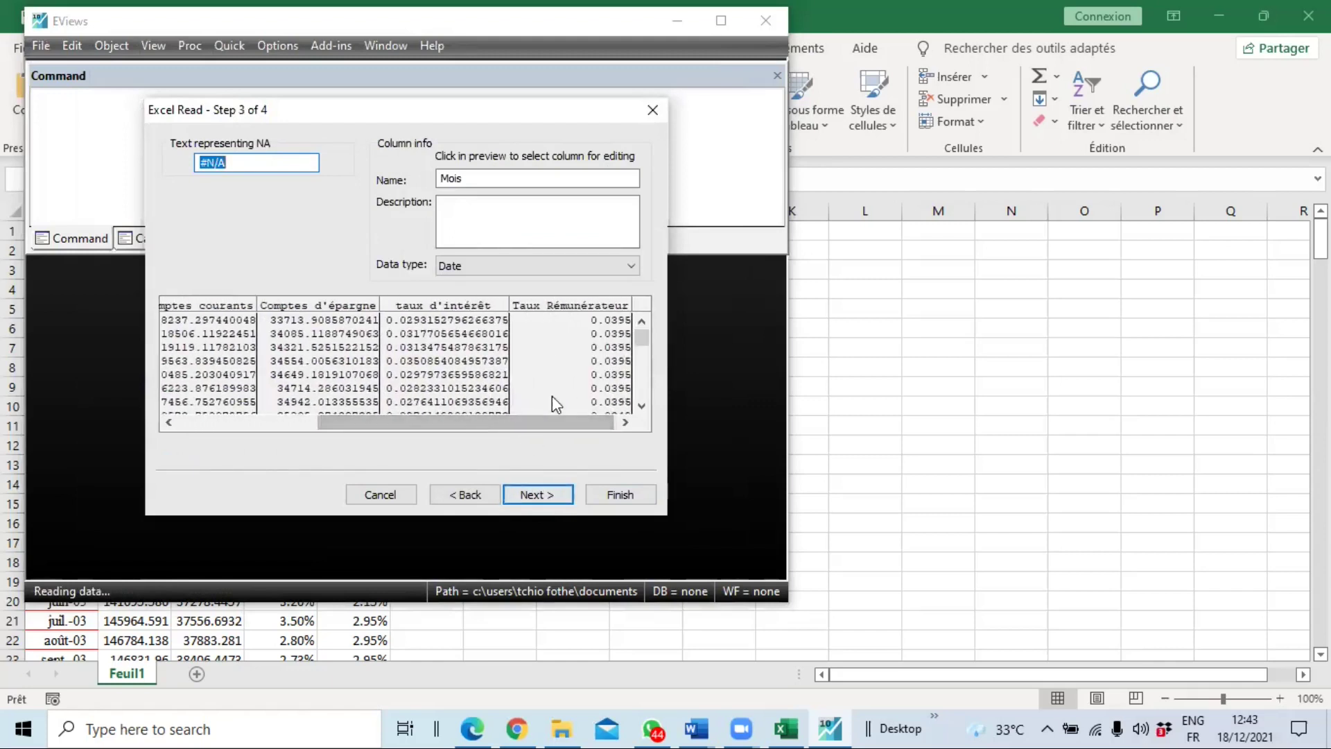
drag(642, 340, 640, 406)
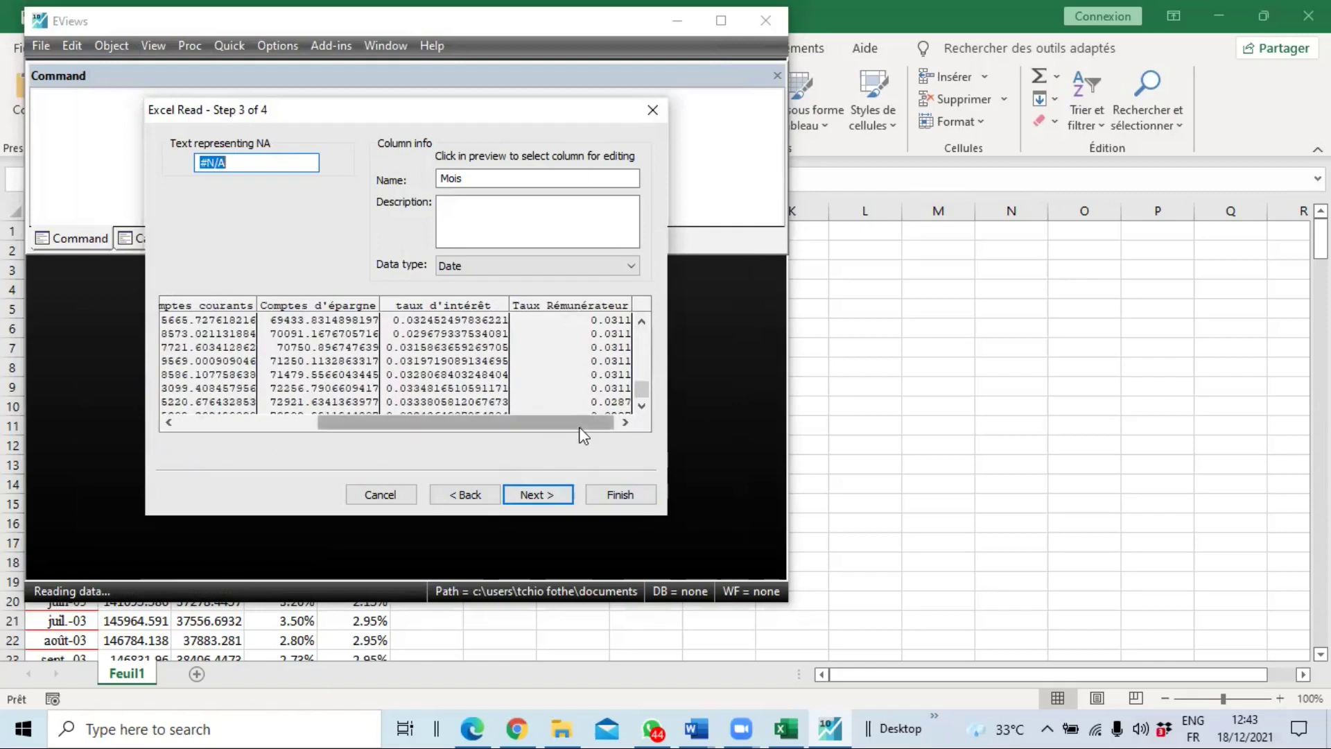
- Create the new workfile dated by the mois series, without linking the imported series to the external source
click(541, 493)
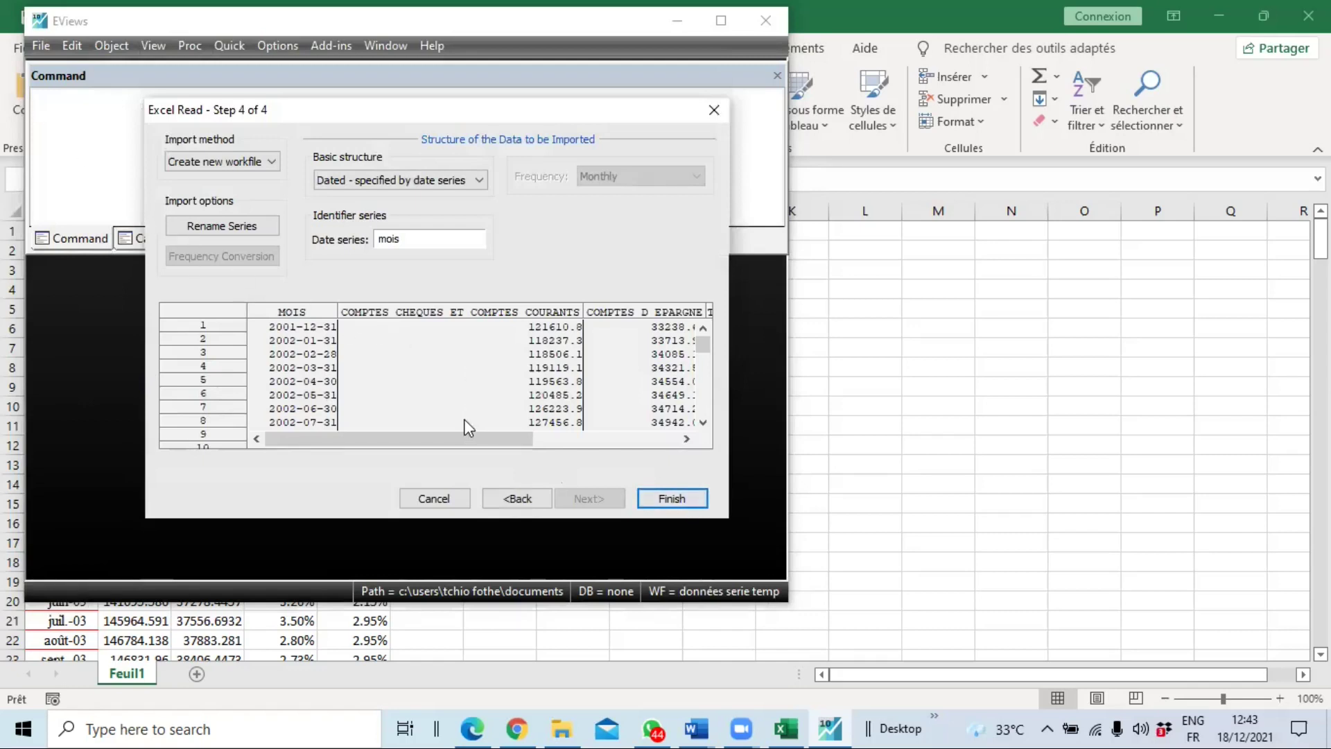
click(420, 238)
click(682, 500)
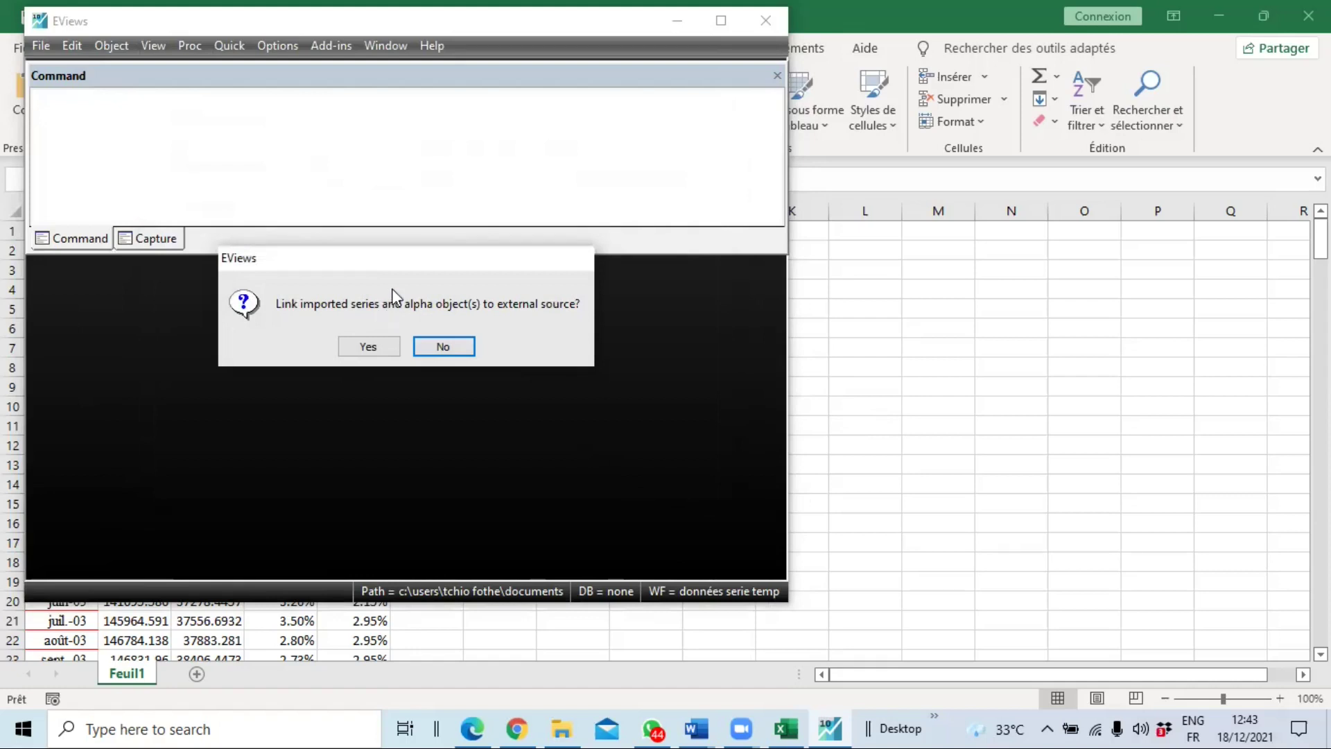
click(451, 345)
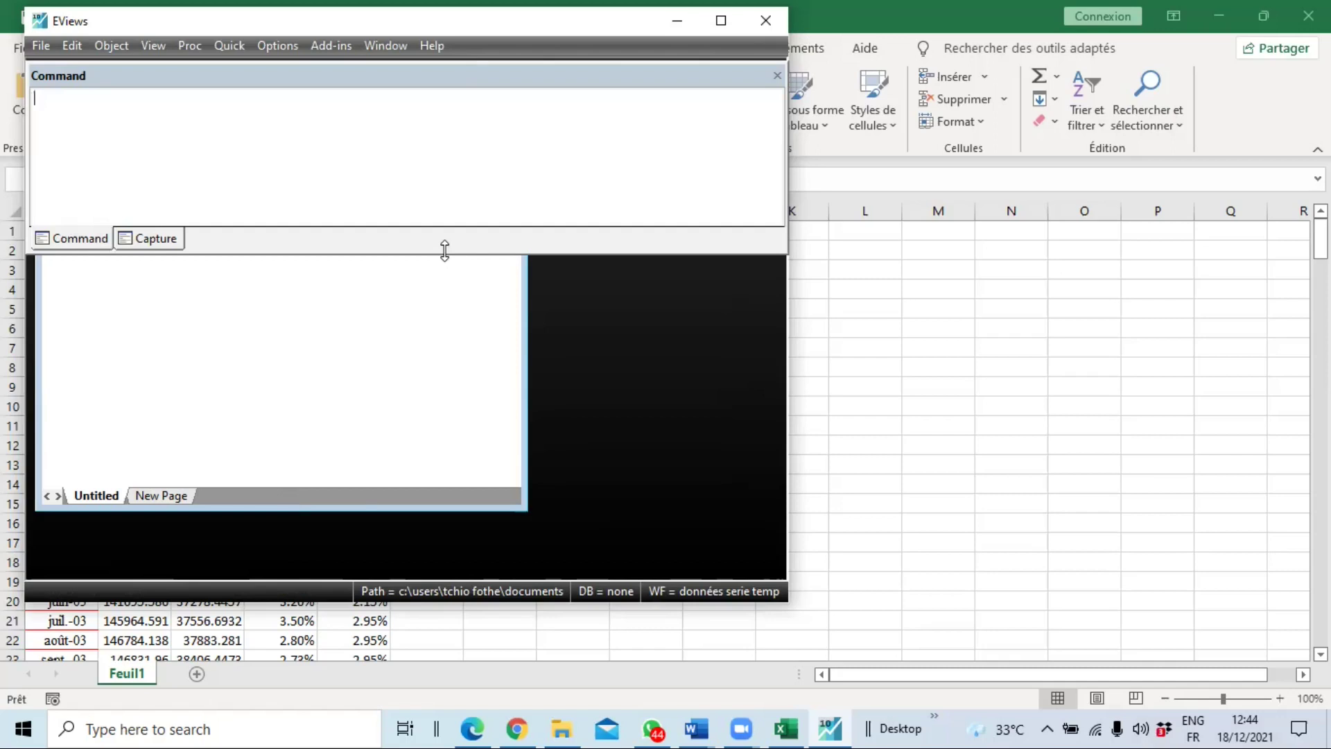
- Shrink and reposition the Command window and place the workfile window below it to expose the series list
drag(444, 250, 433, 131)
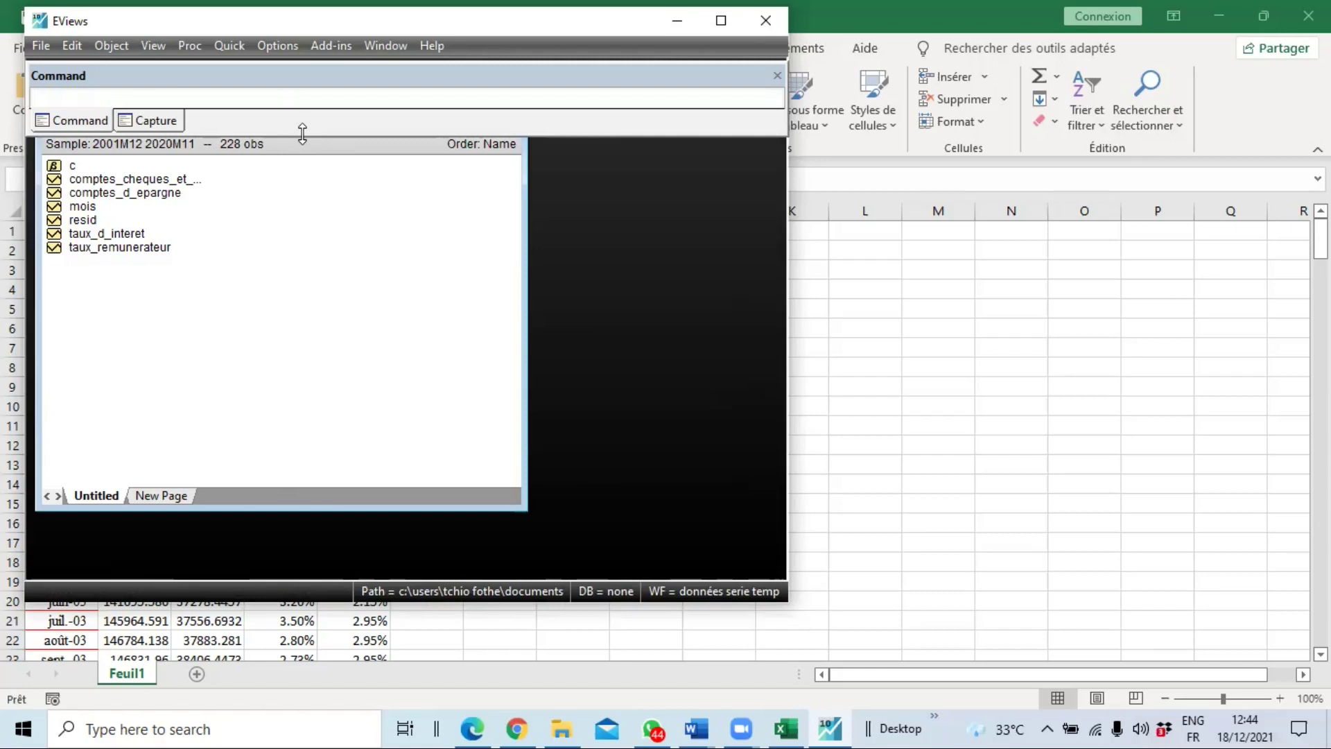
drag(208, 75, 305, 65)
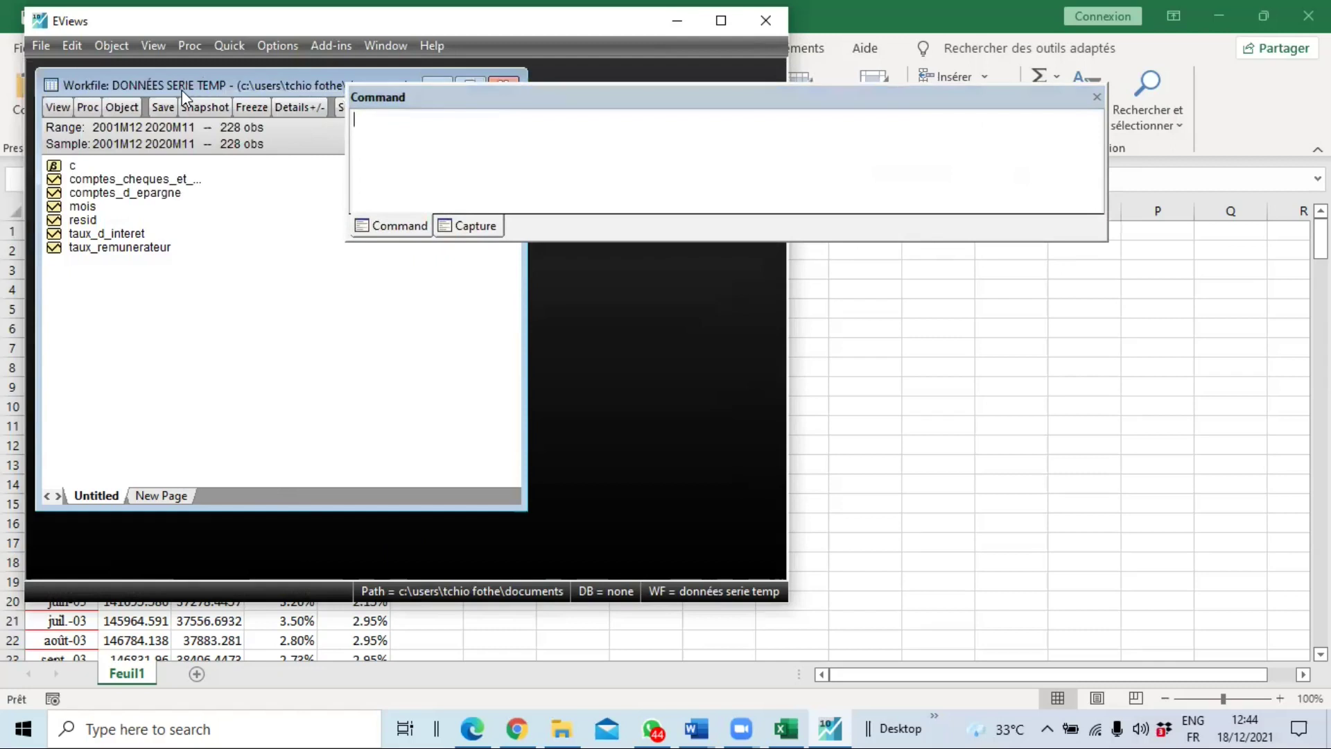
click(490, 114)
drag(478, 97, 167, 74)
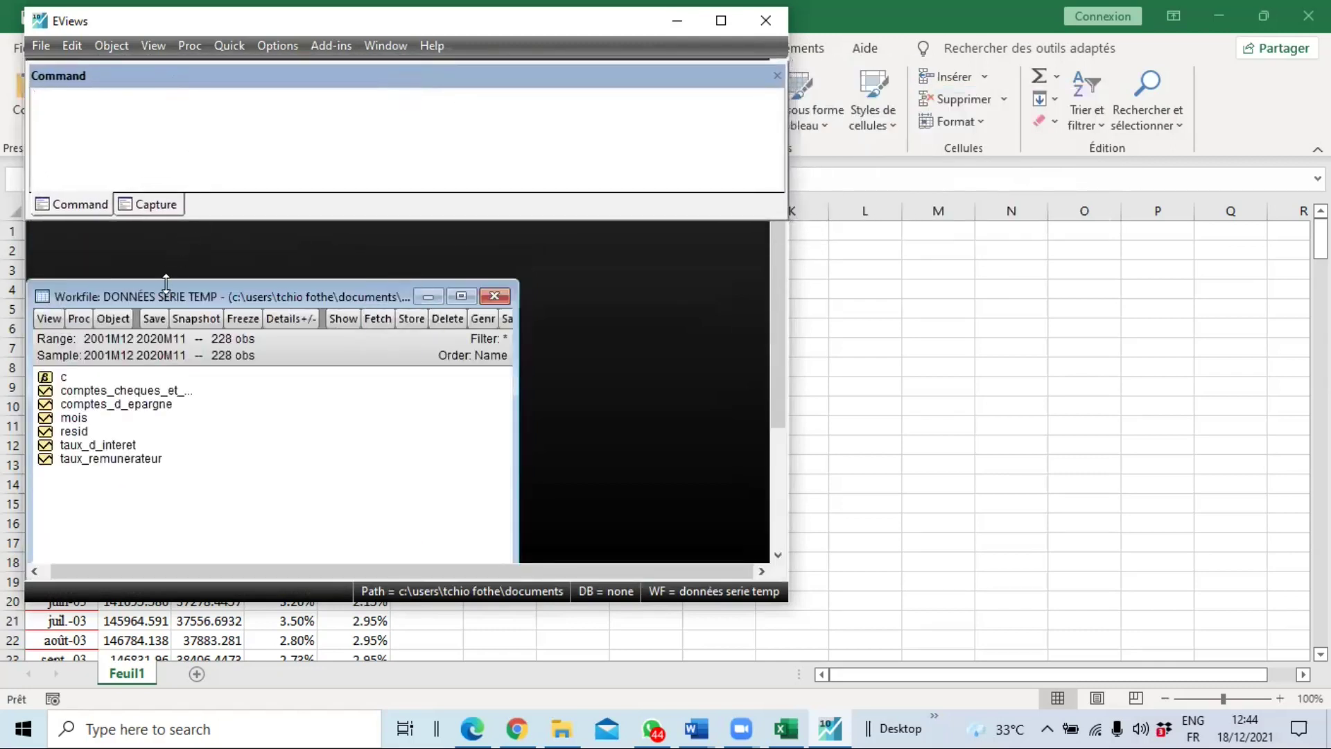
drag(160, 294, 162, 248)
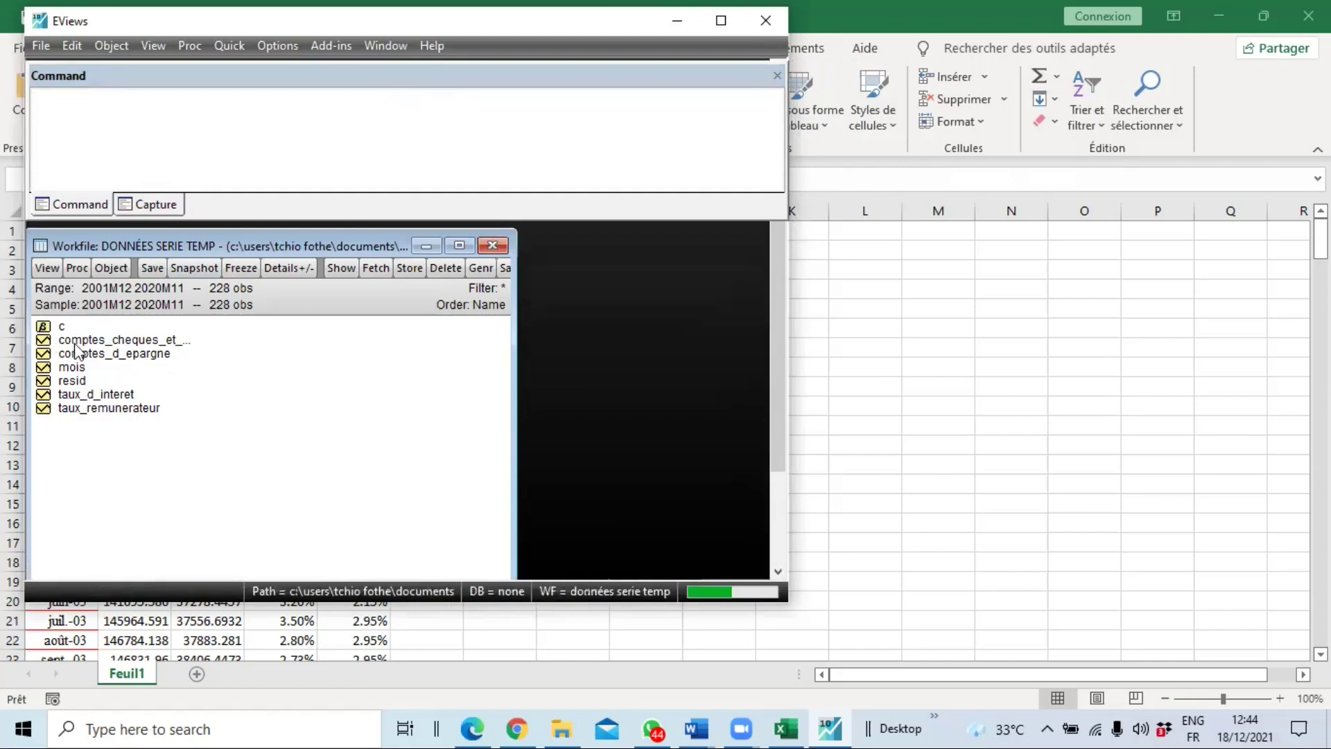
- Open the checking and current accounts series from the workfile and place its window clear of the Command window
double_click(124, 341)
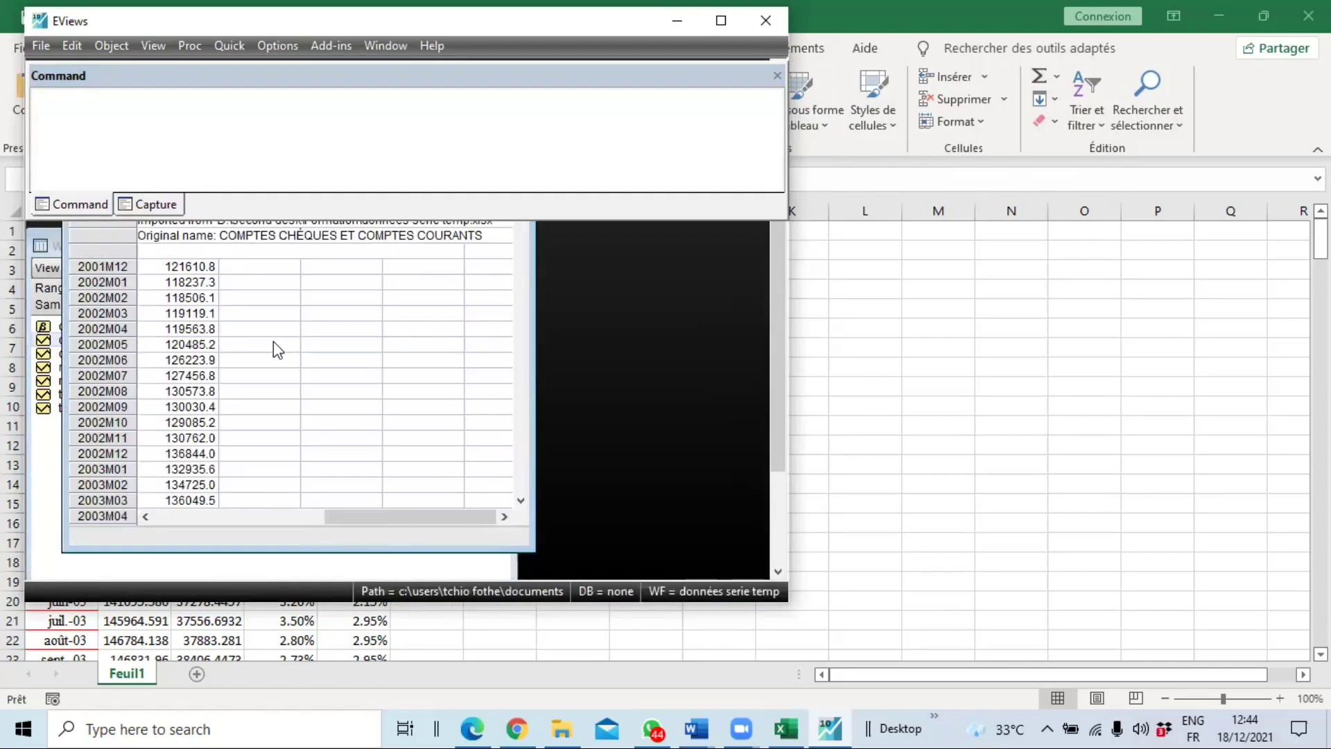
drag(321, 68, 437, 50)
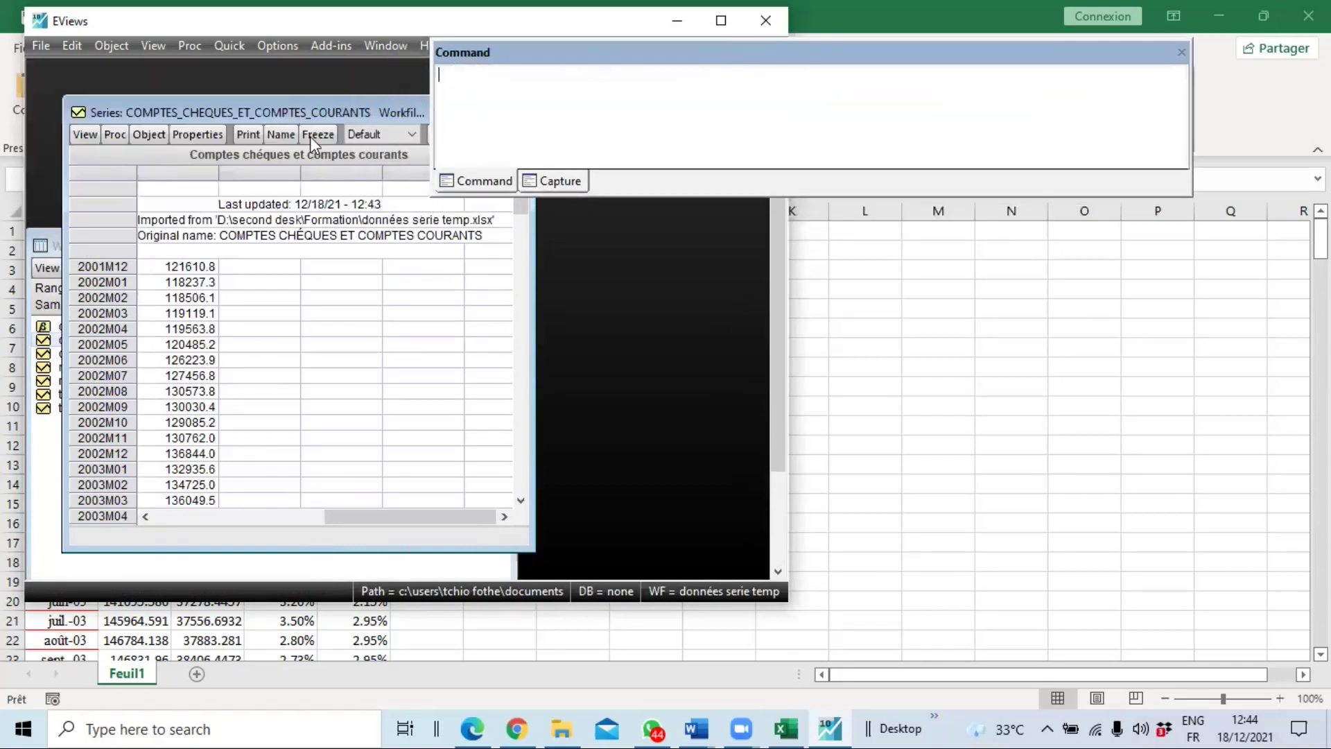
drag(604, 57, 182, 66)
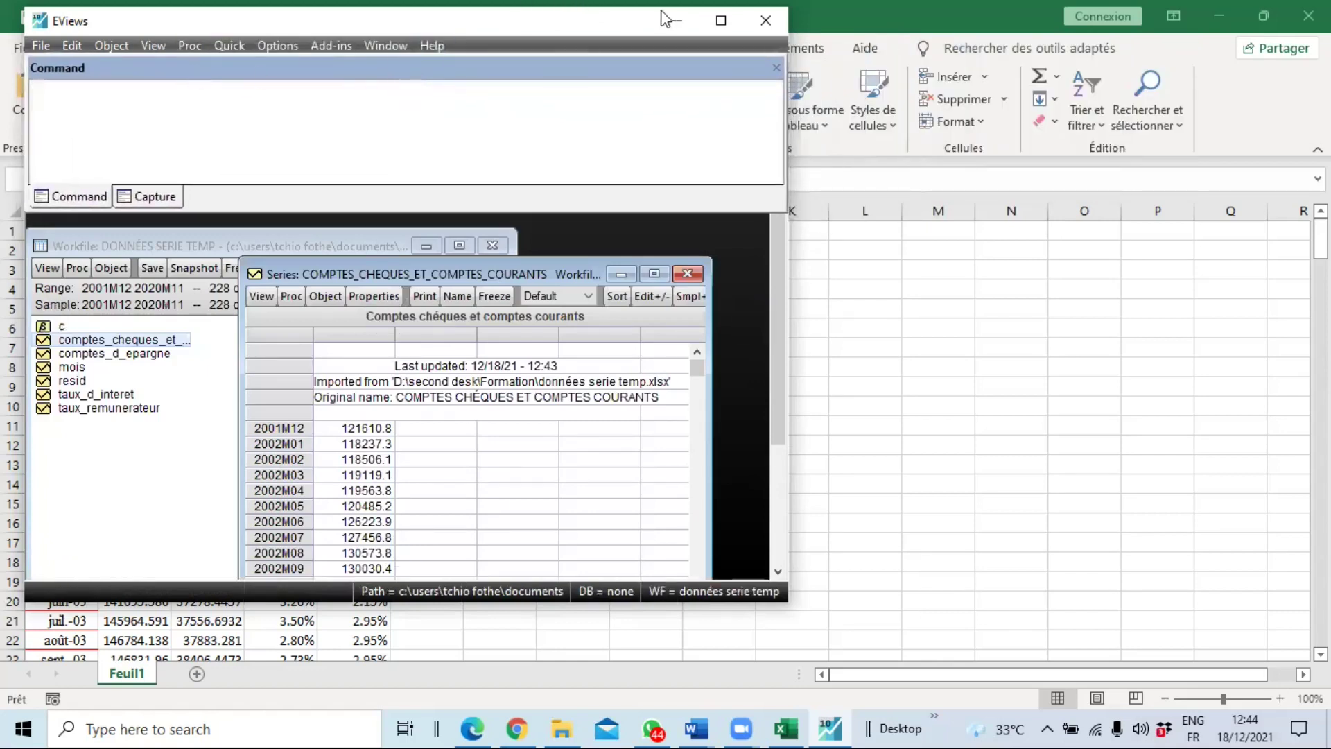
- Maximize EViews and position the series window beside the workfile's series list
click(721, 21)
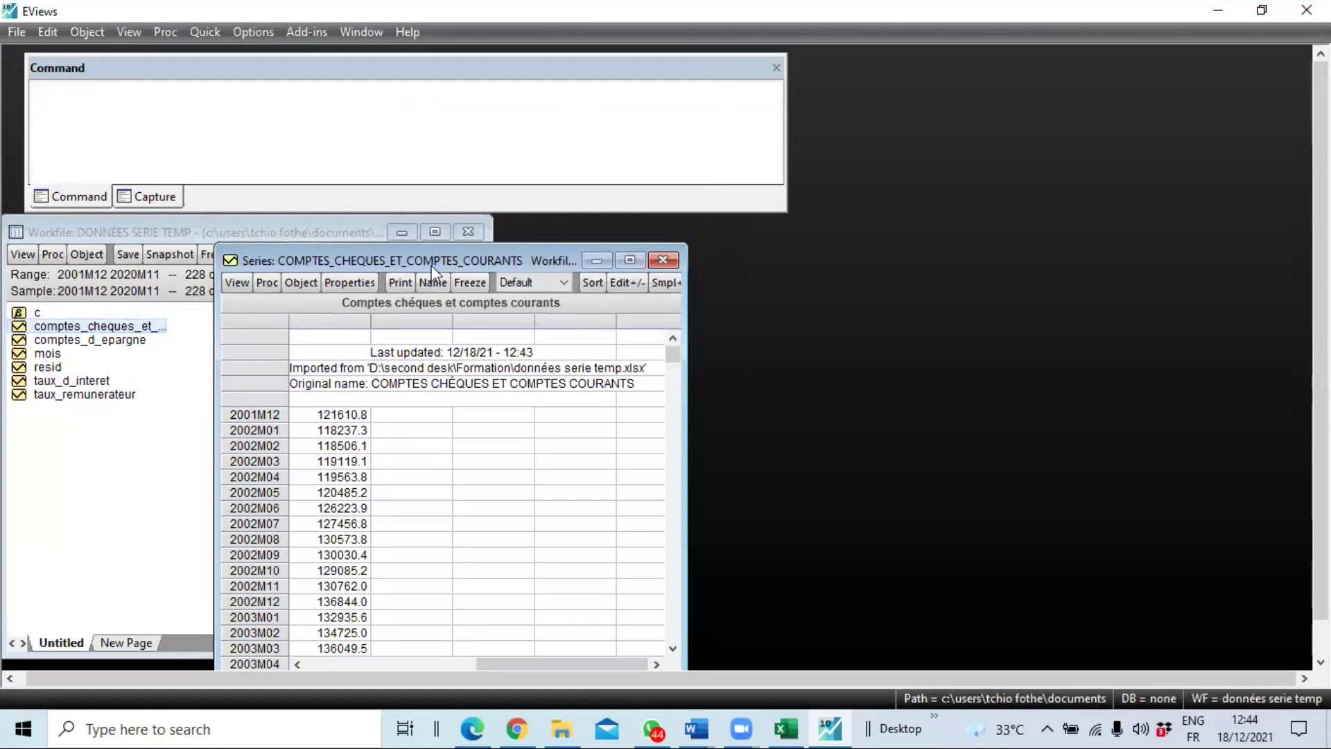
drag(434, 269, 552, 247)
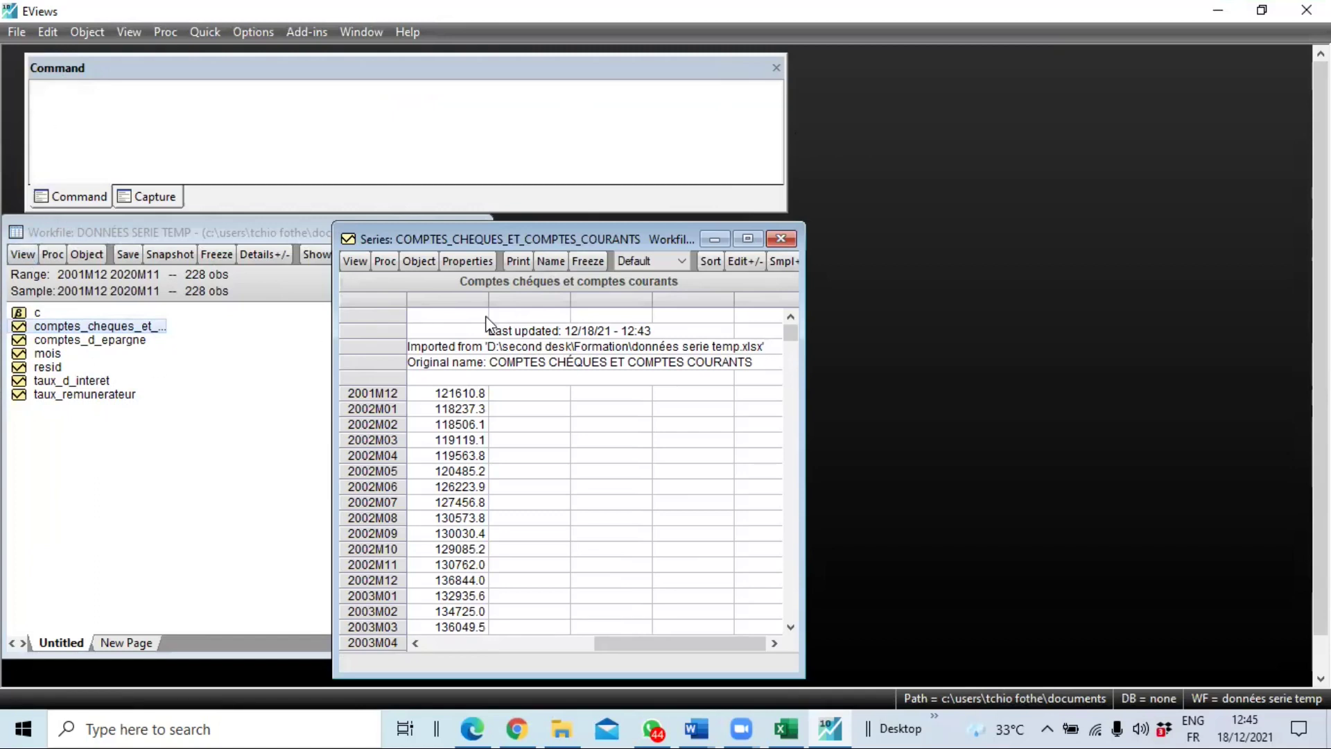
drag(460, 239, 364, 260)
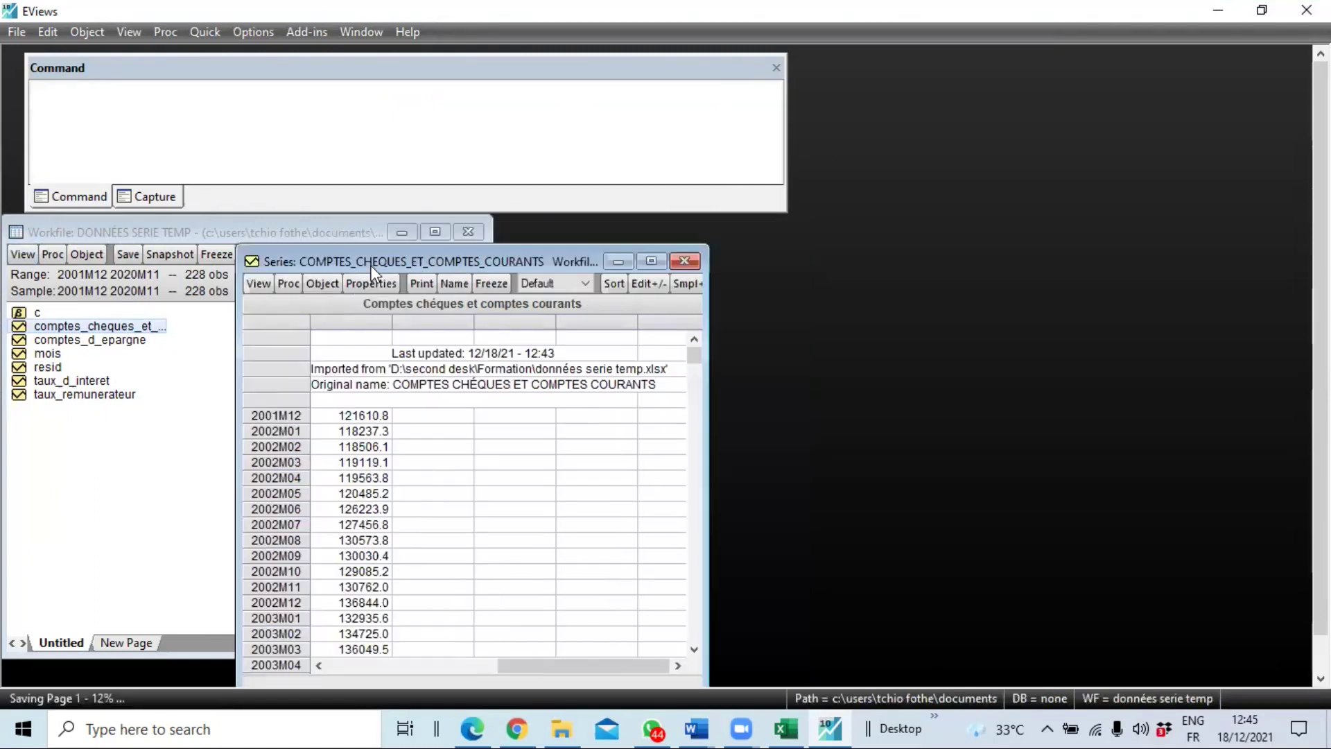
- Plot the checking and current accounts series as a basic Line & Symbol graph of the raw data
click(260, 283)
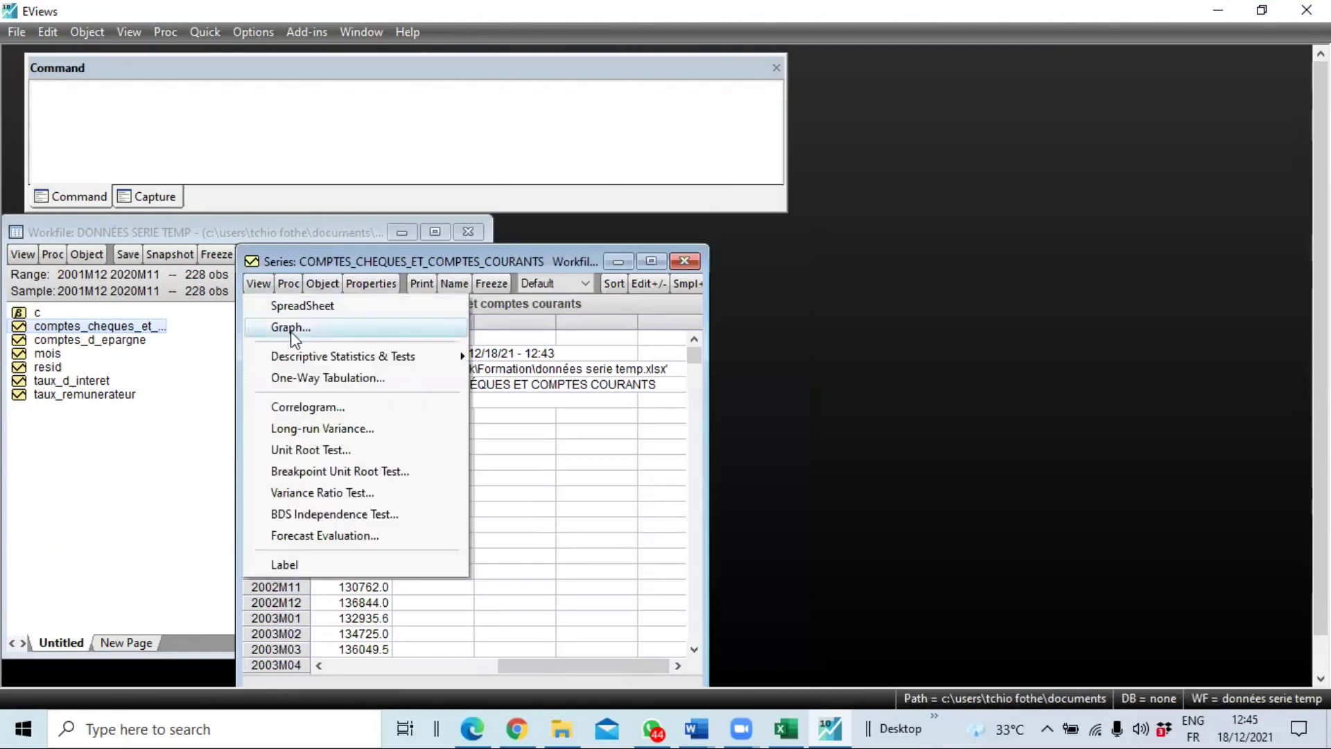
click(367, 330)
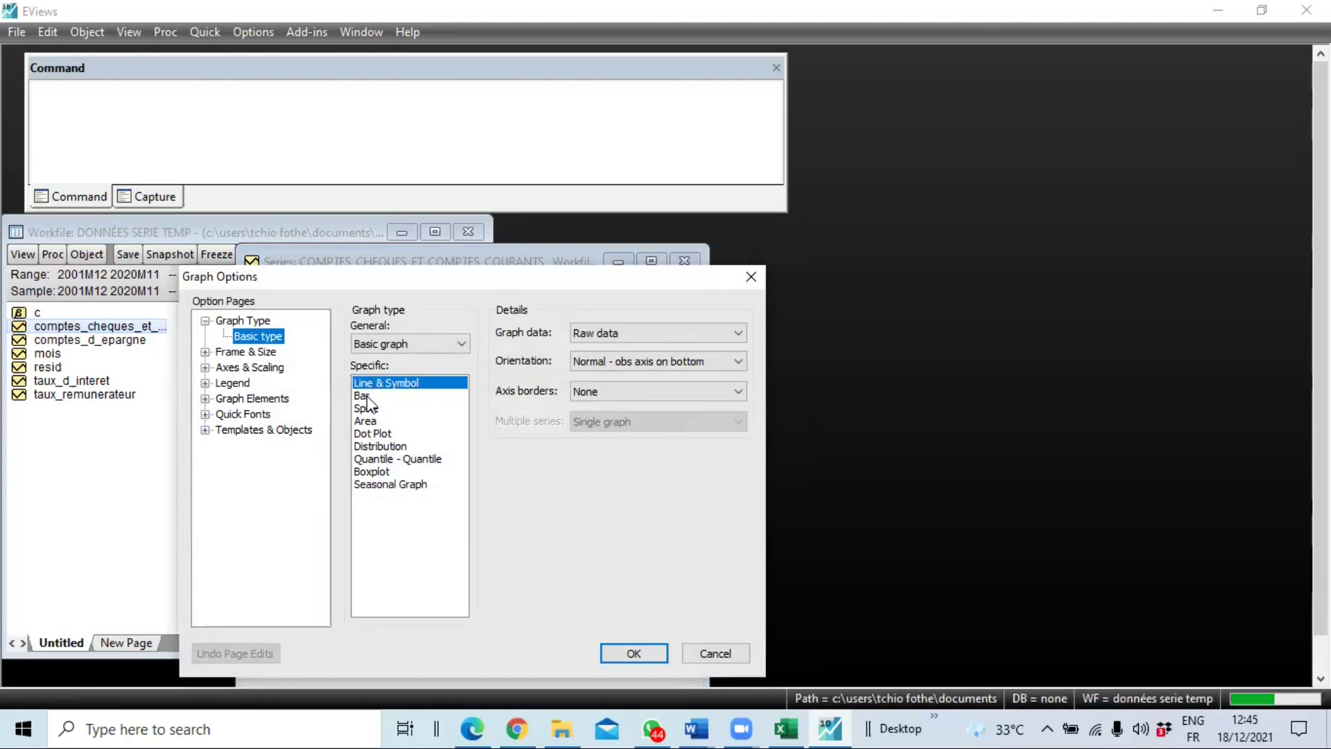
click(368, 396)
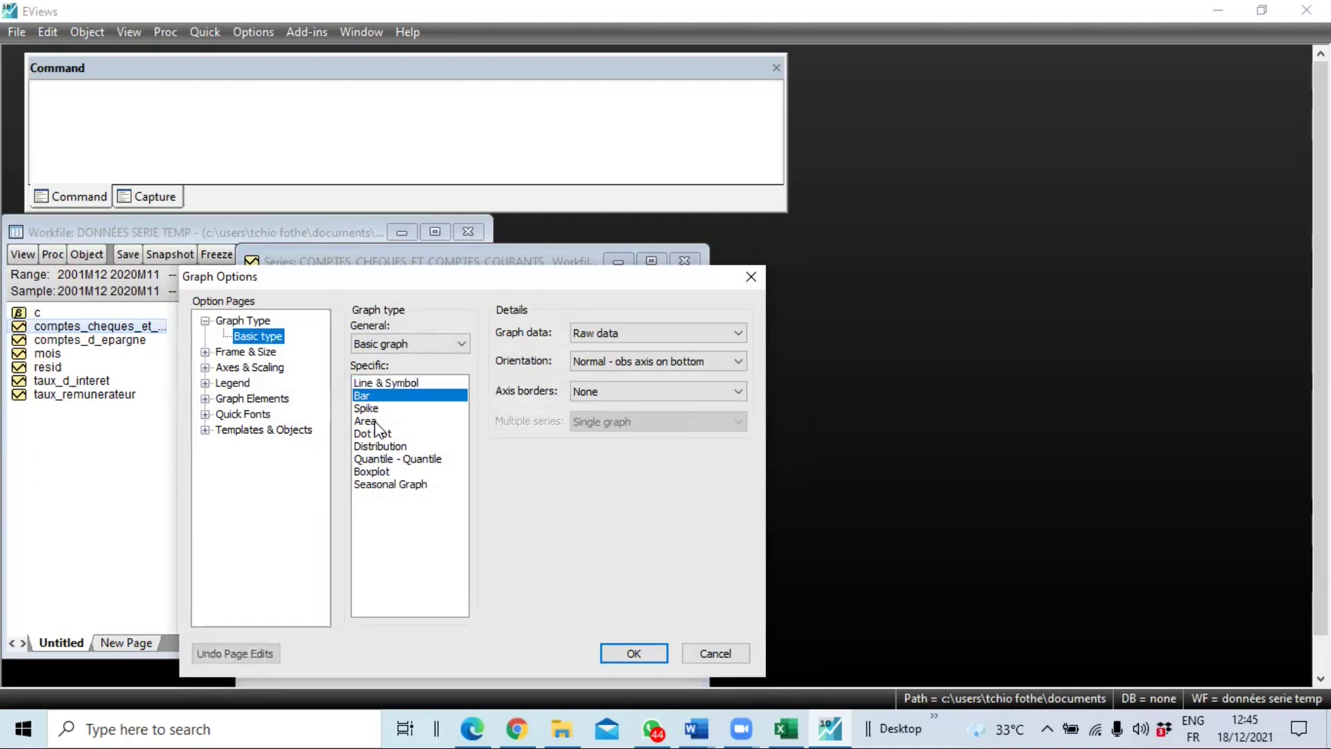
click(371, 409)
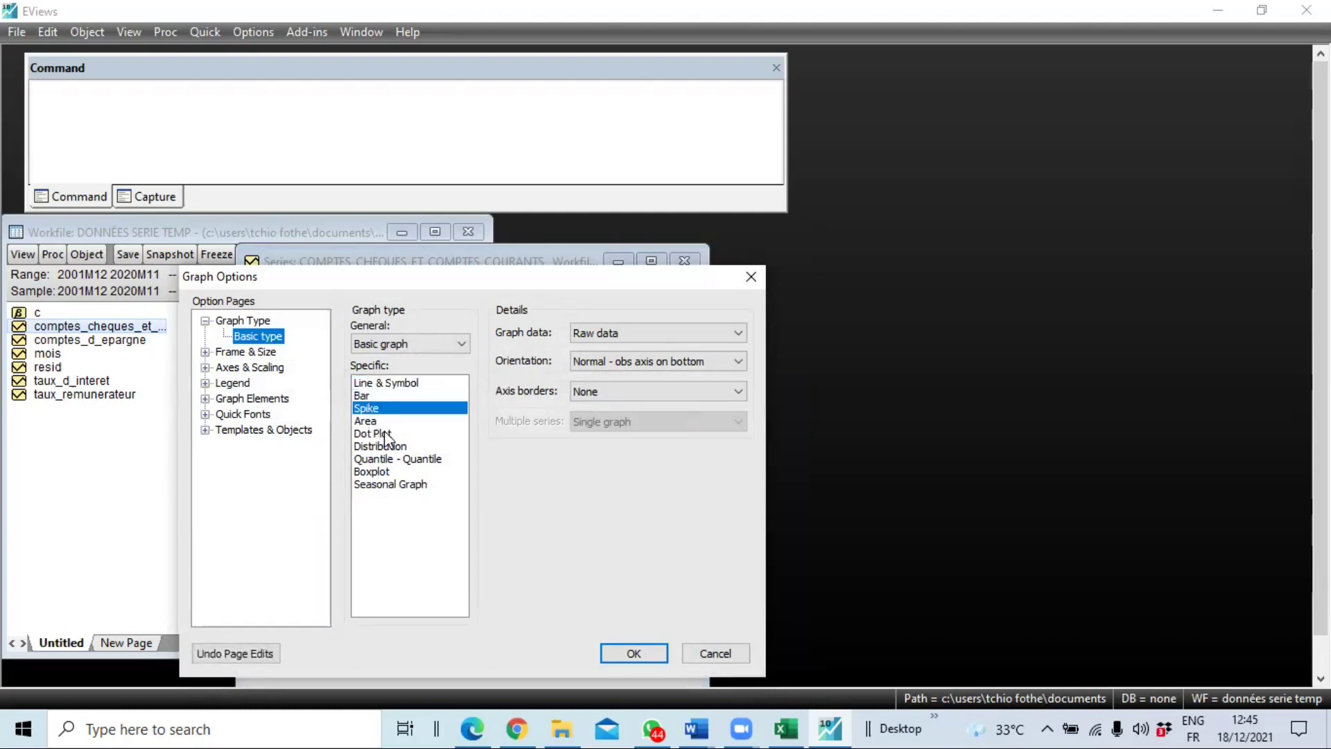
click(377, 420)
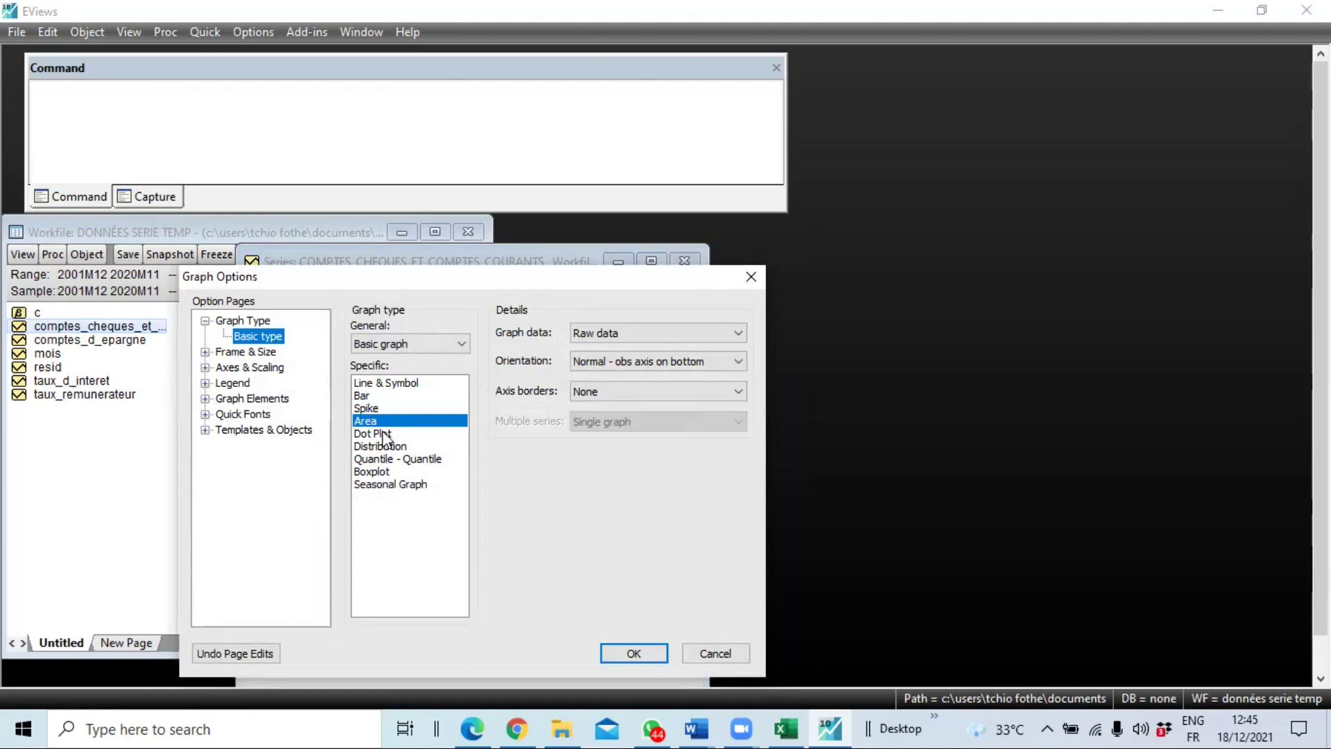
click(383, 435)
click(383, 459)
click(384, 473)
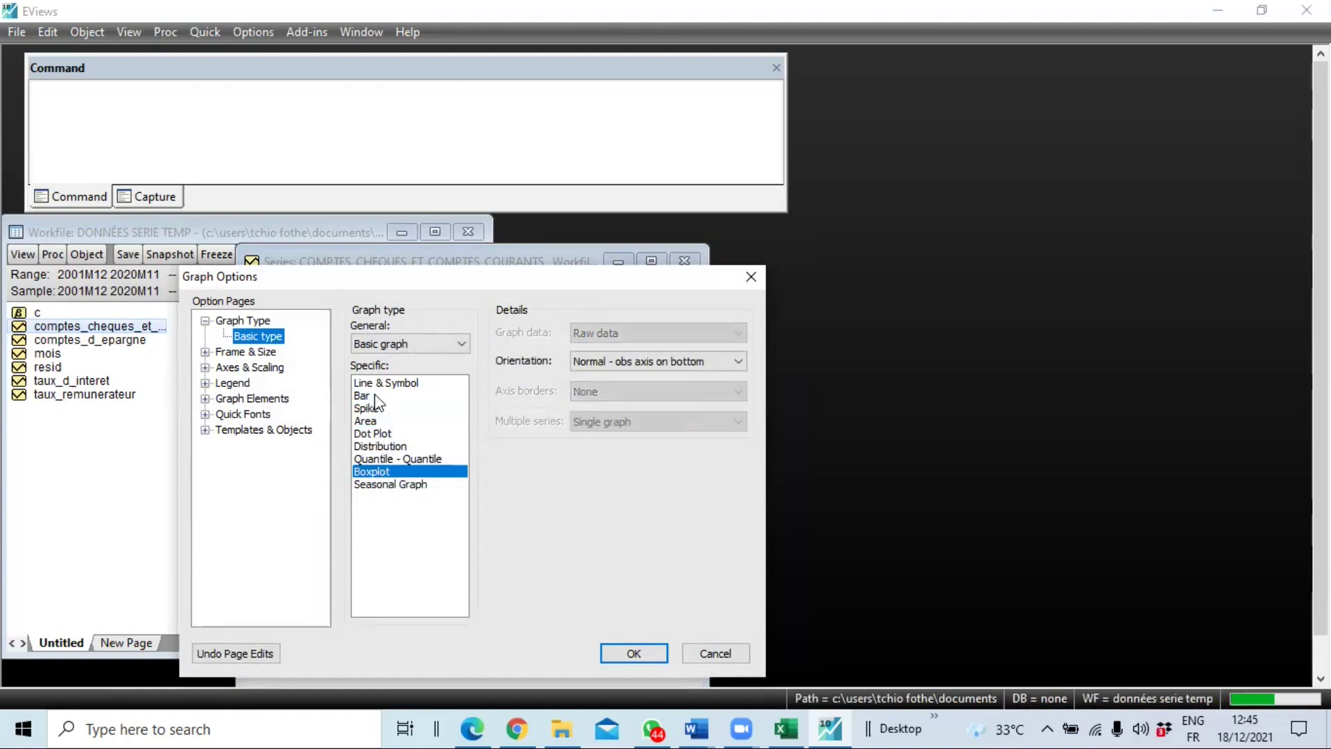
click(418, 384)
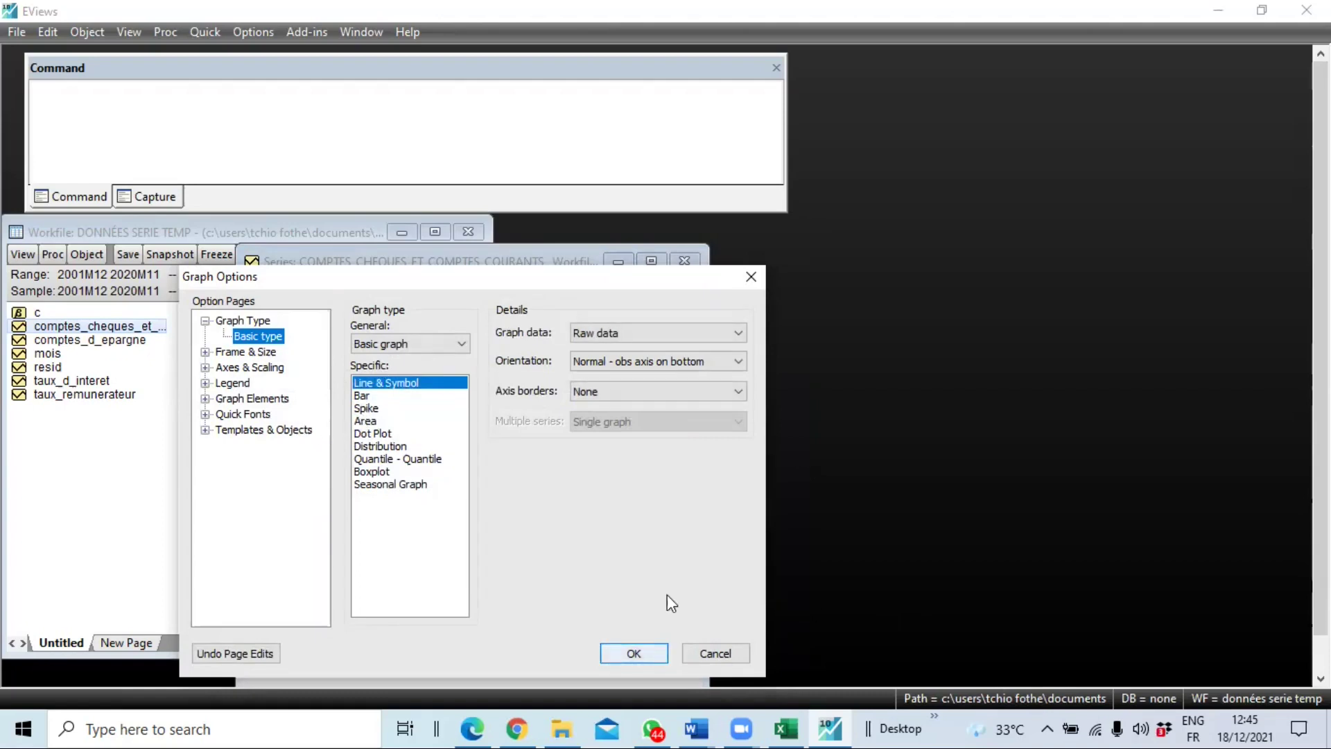
key(Return)
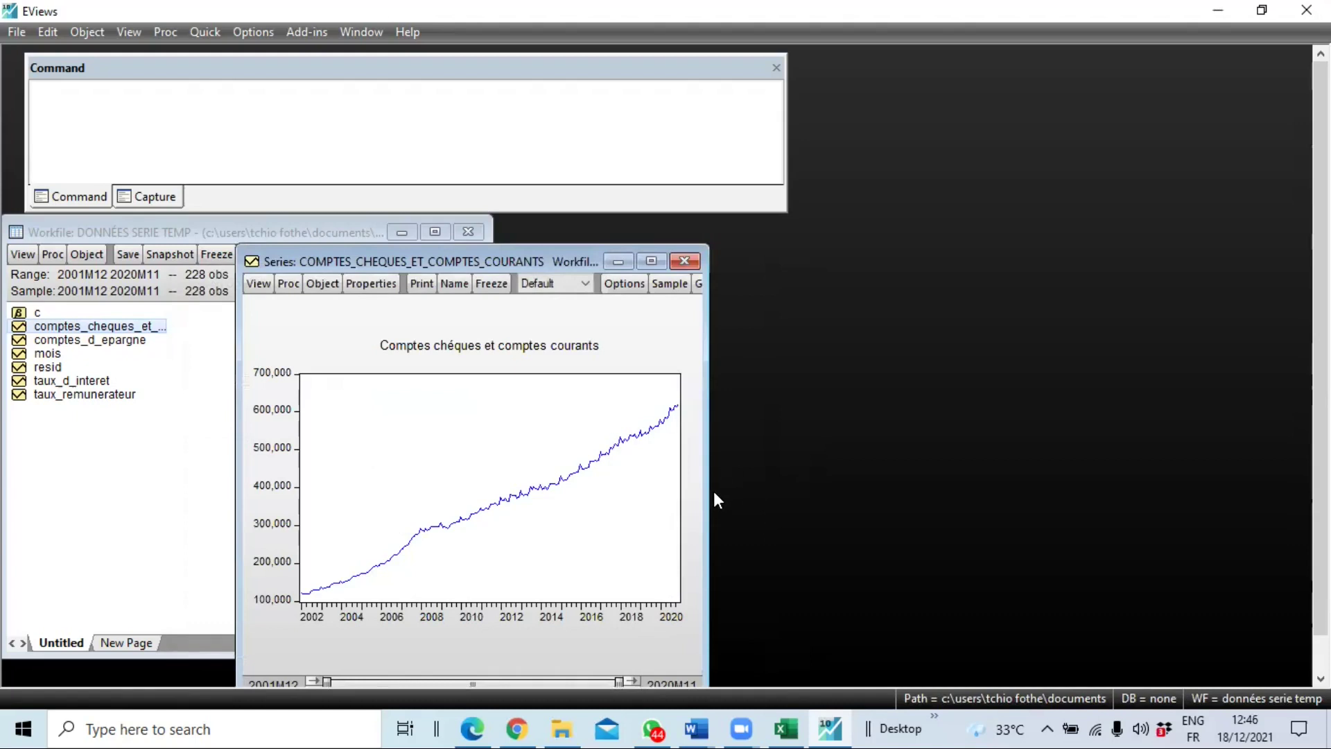
- Enlarge the graph window and place it just below the Command window, beside the workfile's series list
drag(485, 260, 494, 228)
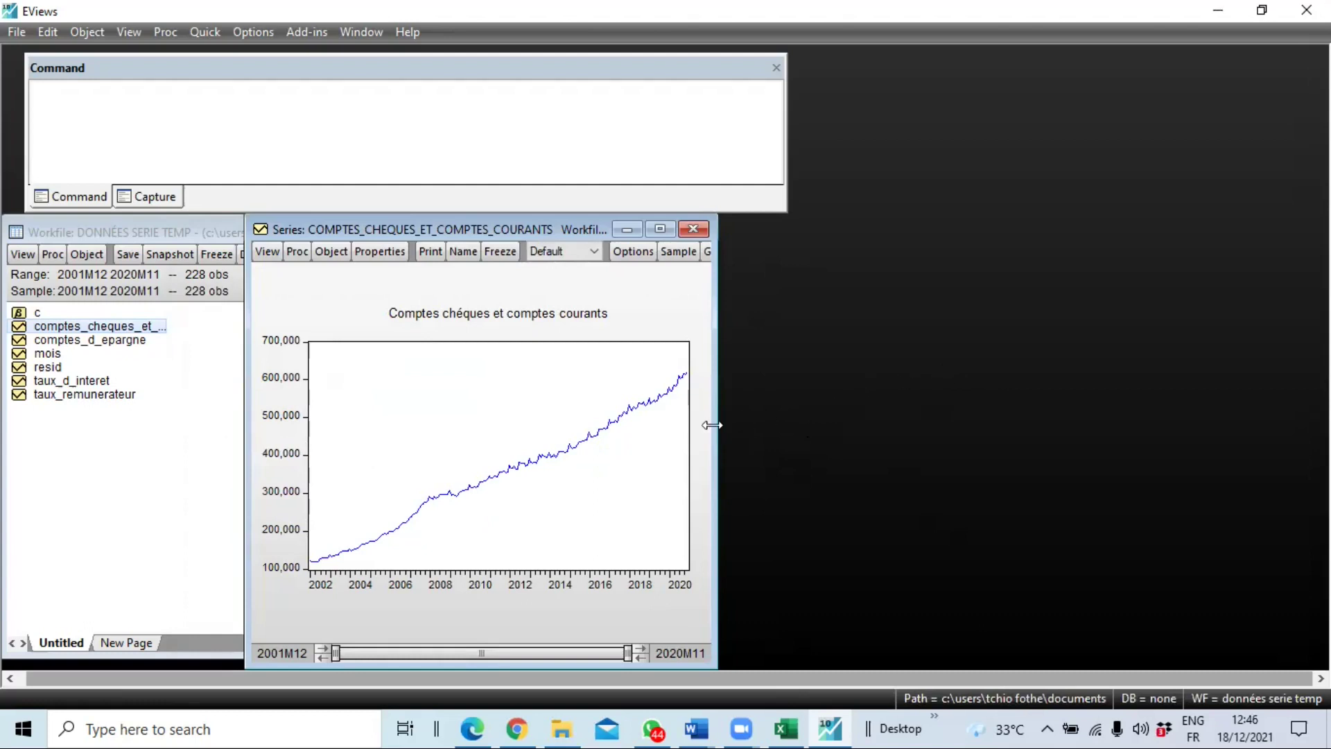
drag(711, 425, 986, 416)
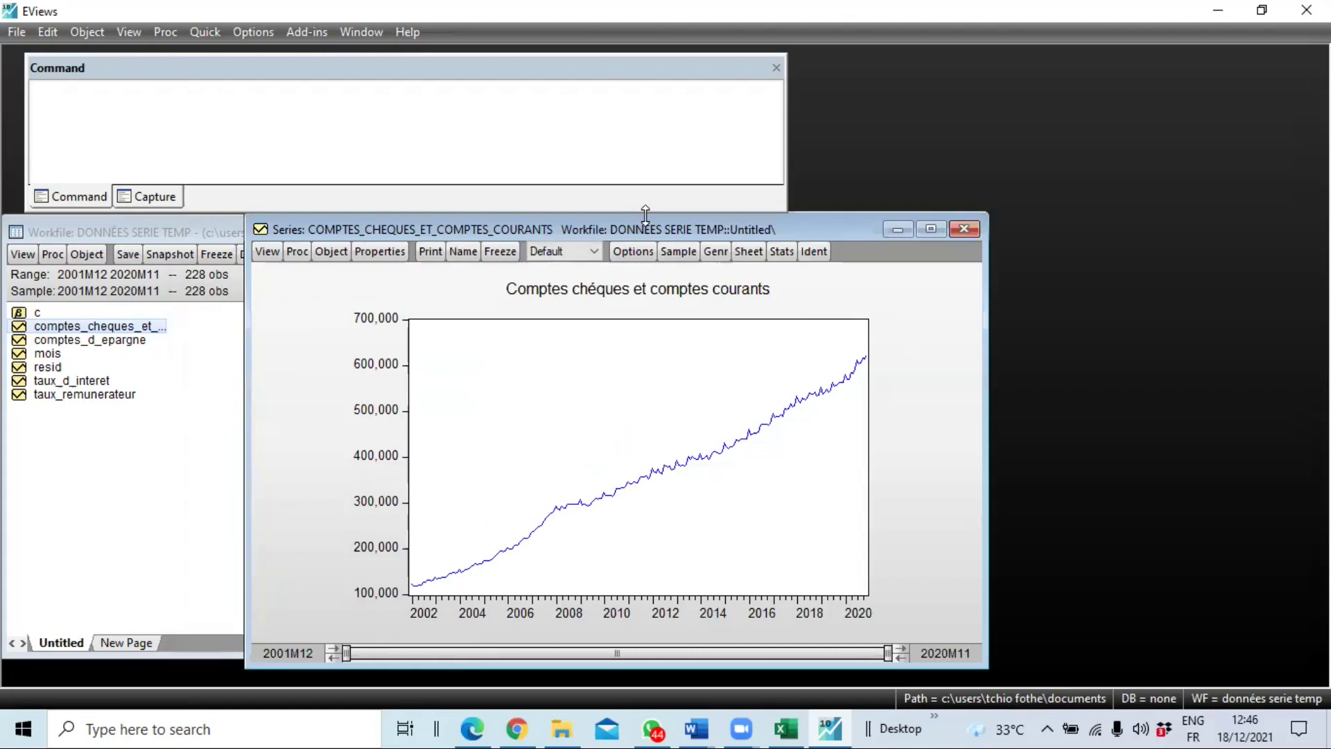
drag(645, 214, 645, 193)
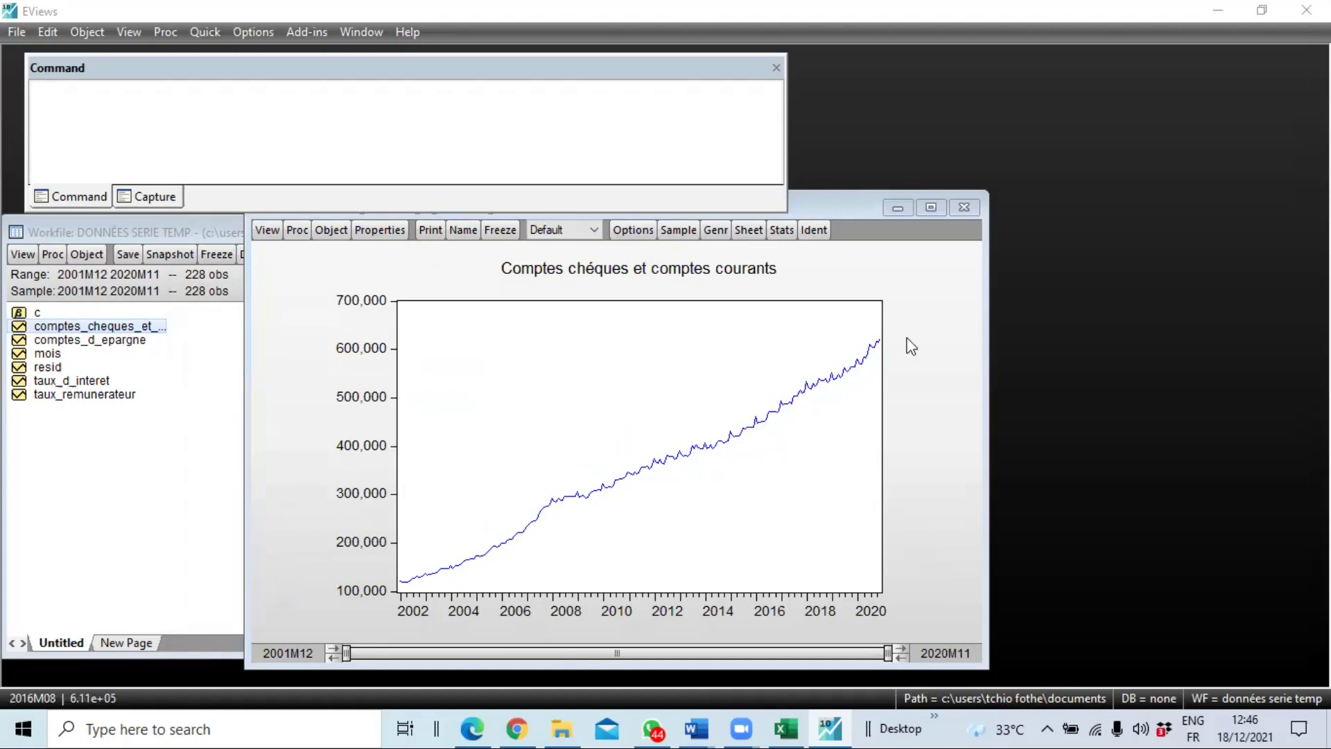
click(978, 332)
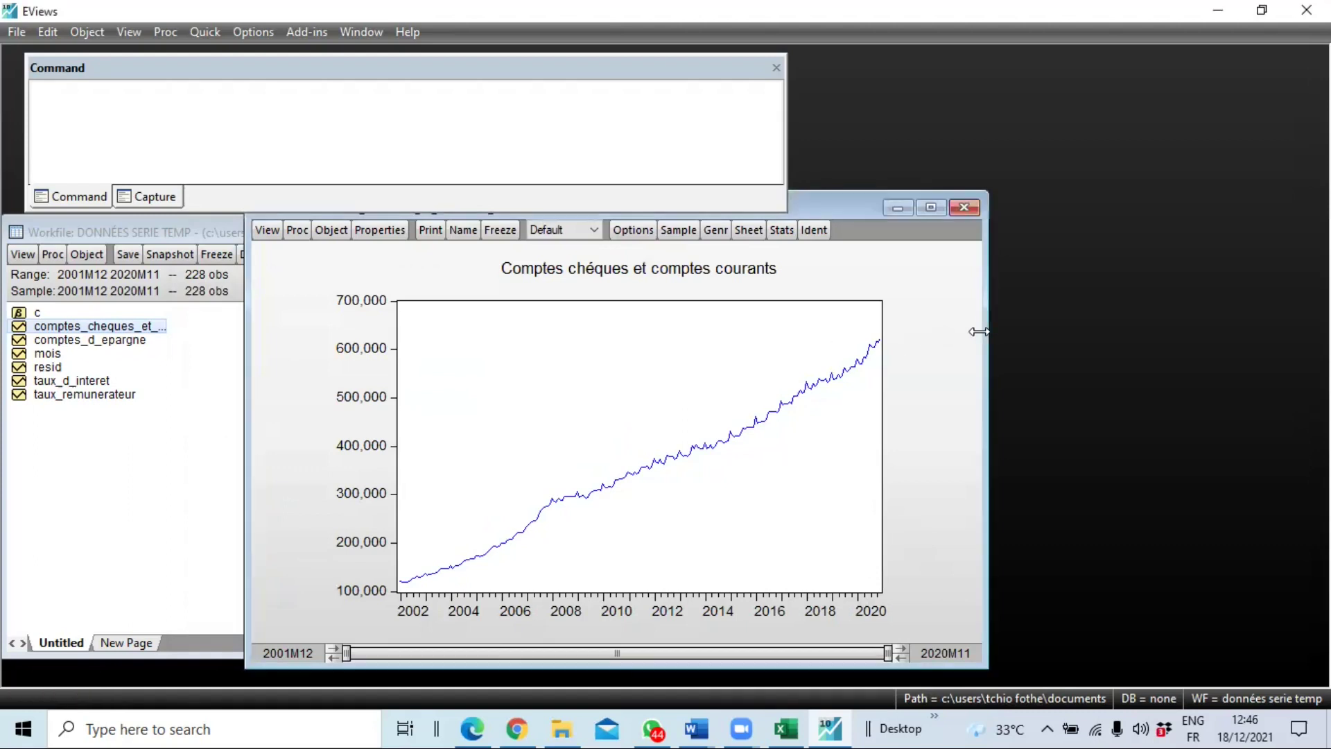
drag(978, 331, 799, 332)
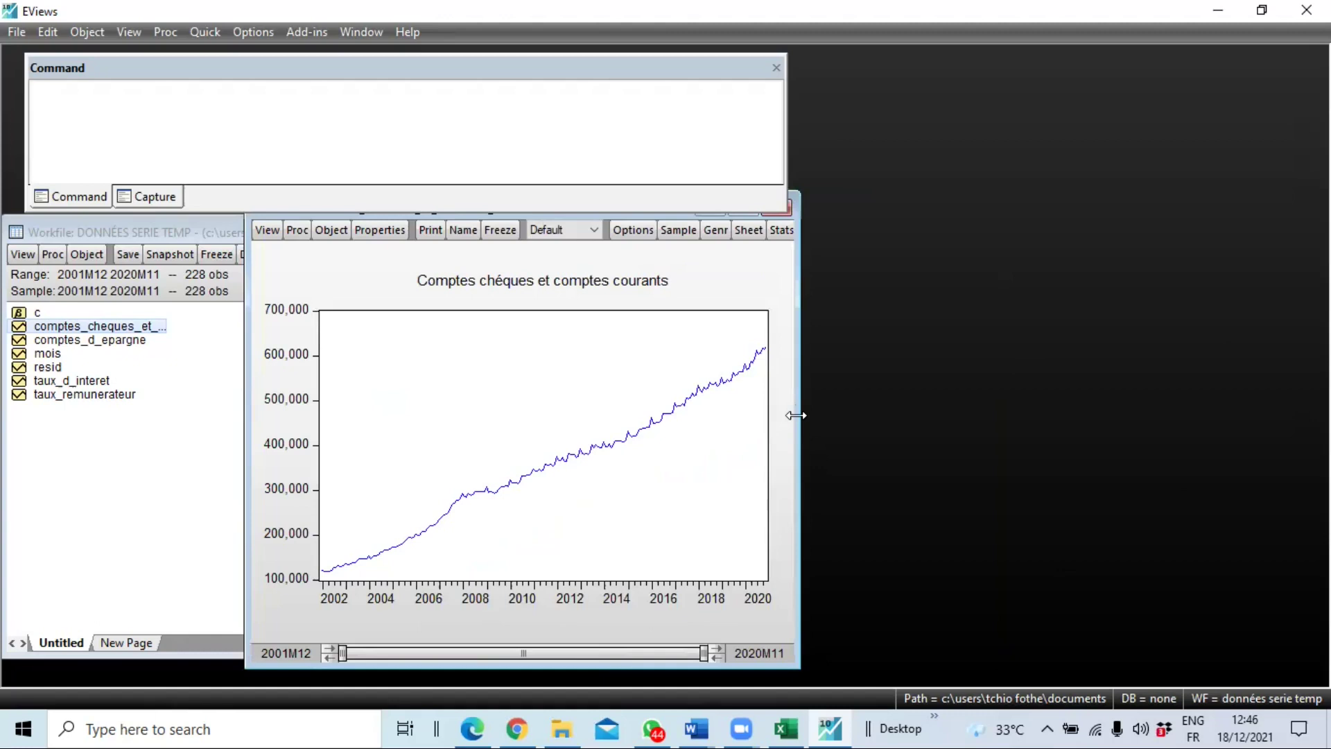
drag(796, 416, 939, 416)
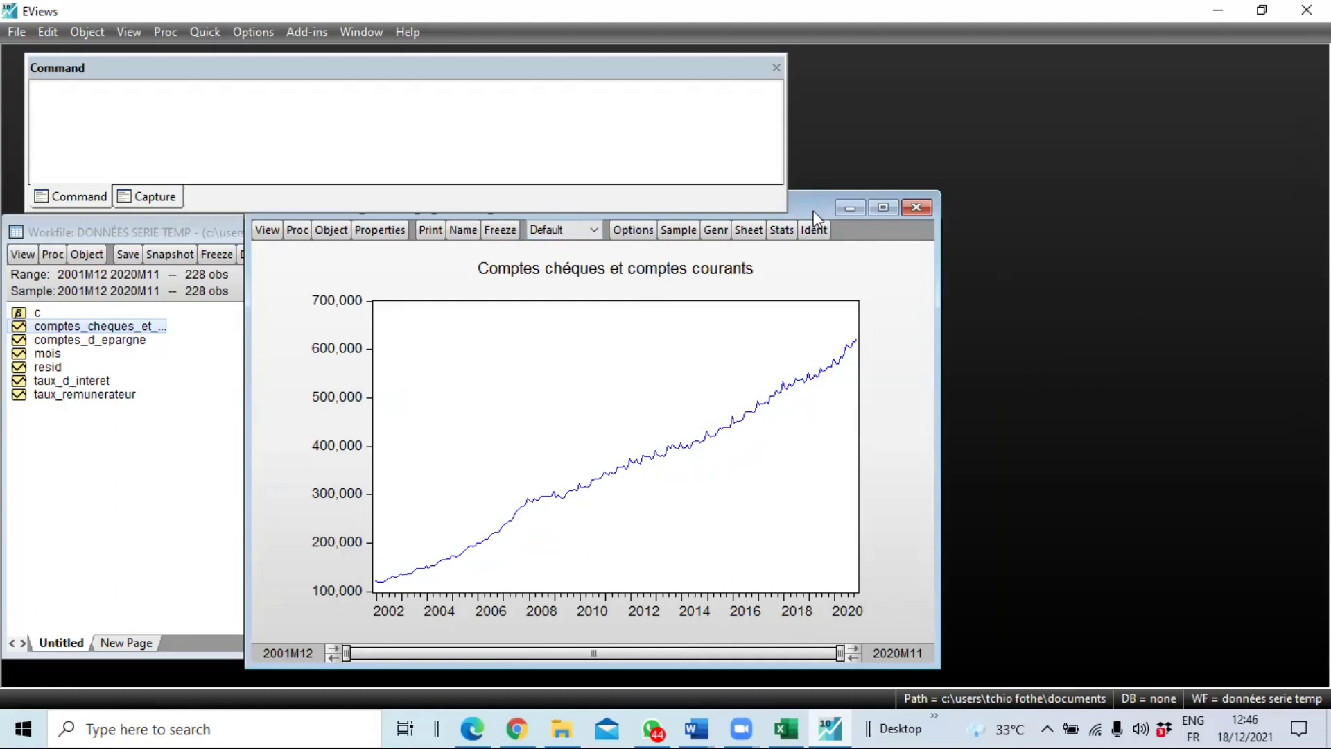
drag(815, 212, 806, 244)
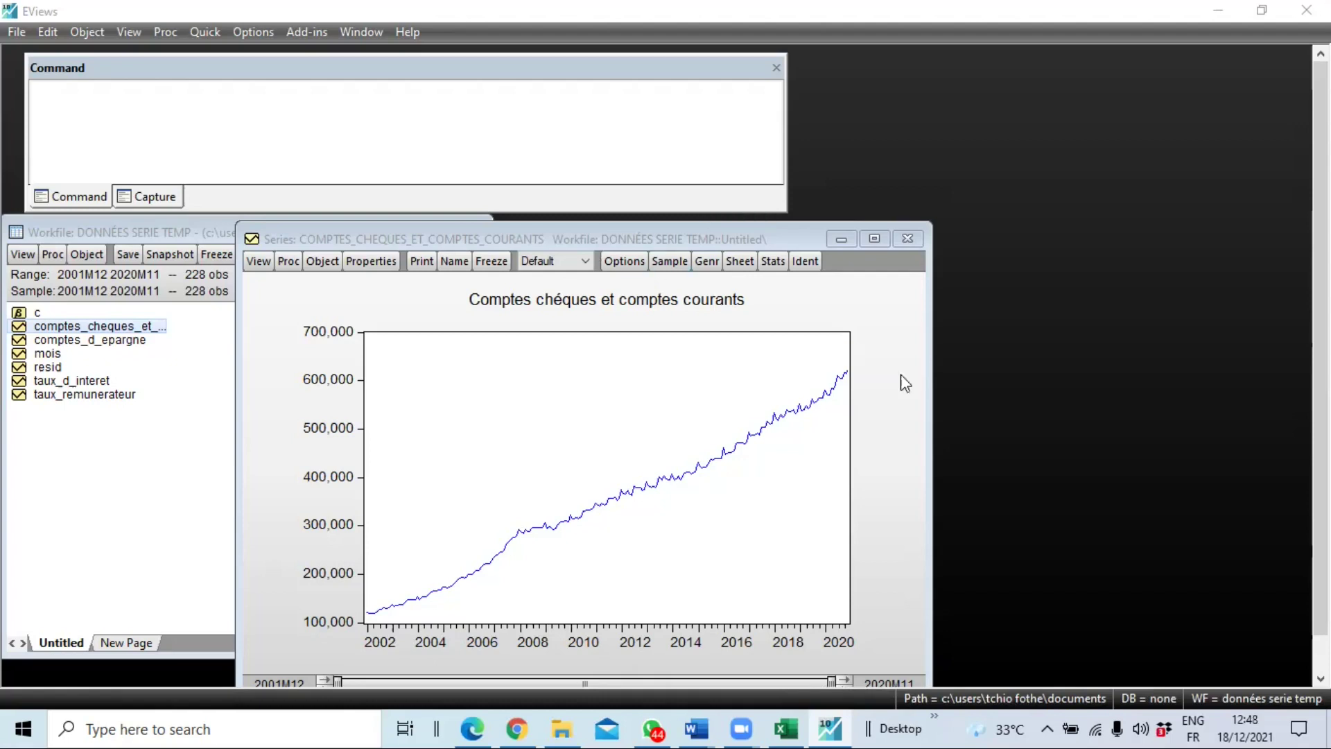
- Extend the graph window upward and narrow it to about the Command window's right edge
click(929, 402)
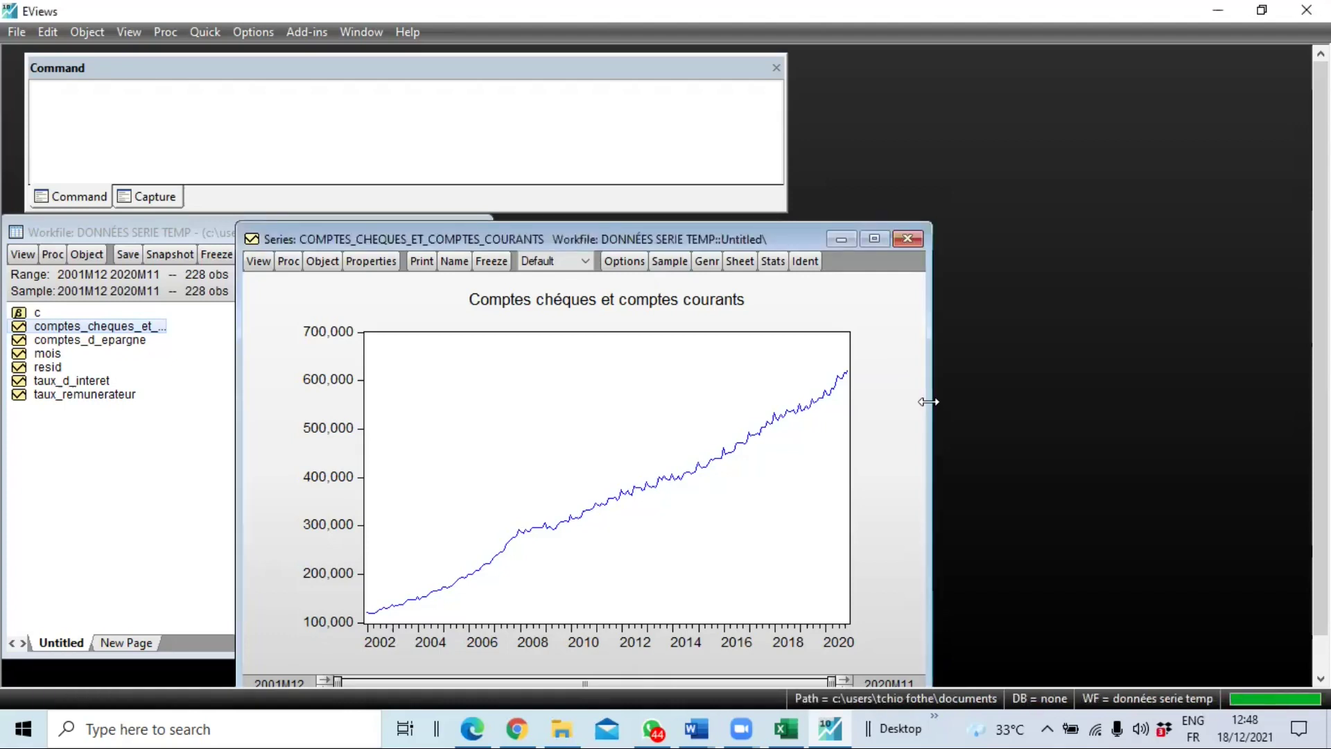
drag(929, 401, 1263, 401)
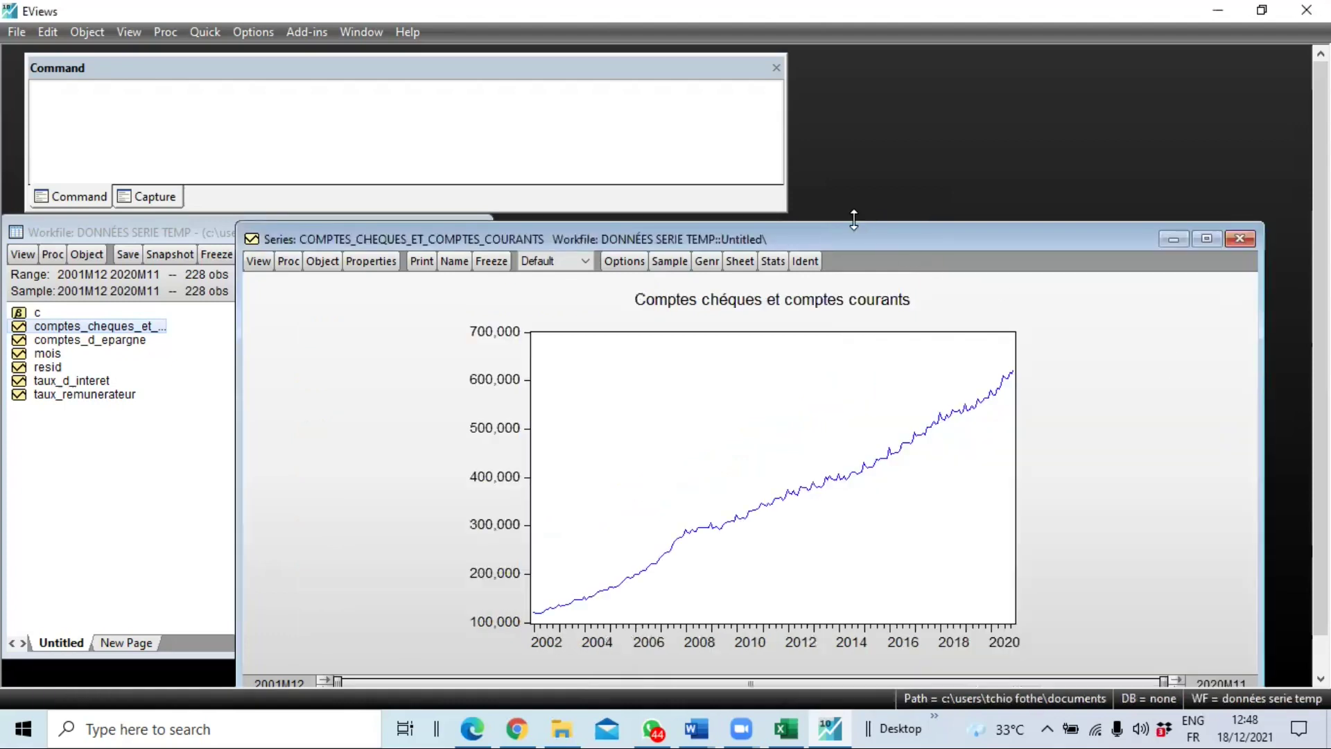
drag(853, 219, 853, 187)
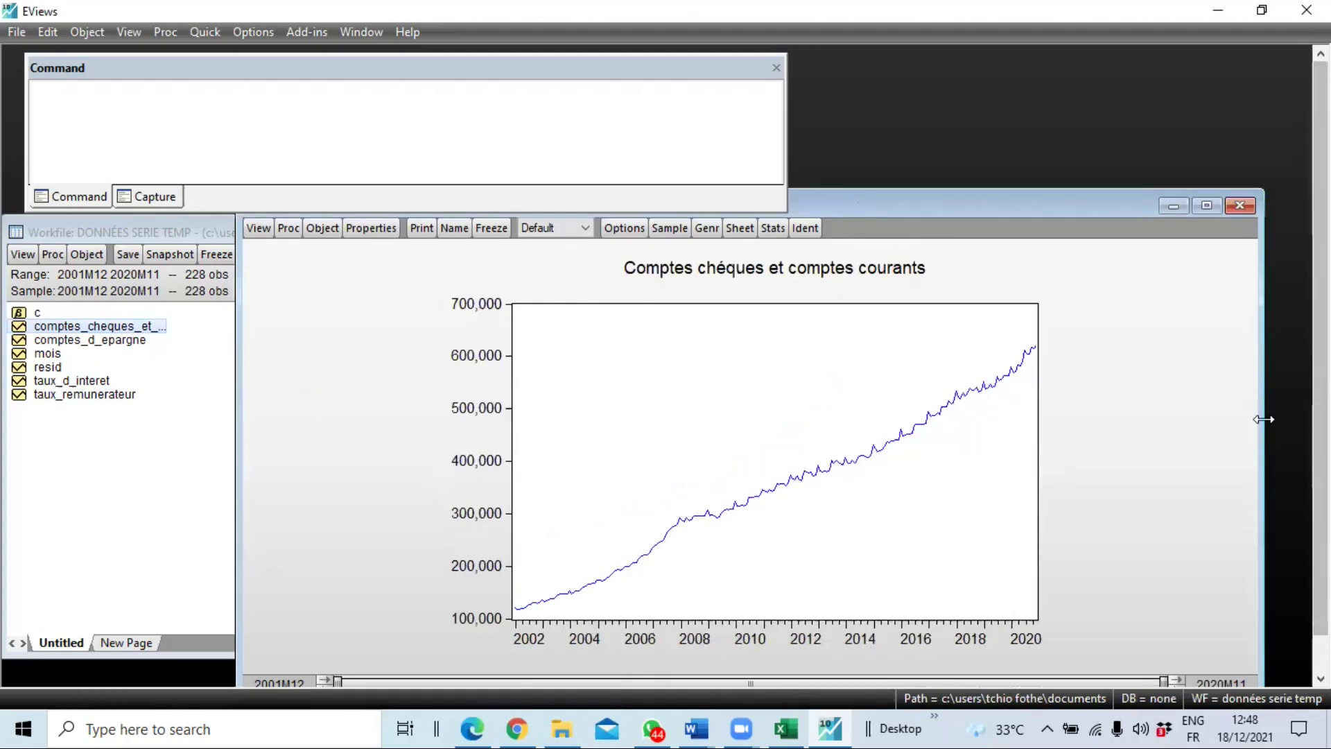
drag(1263, 418, 979, 419)
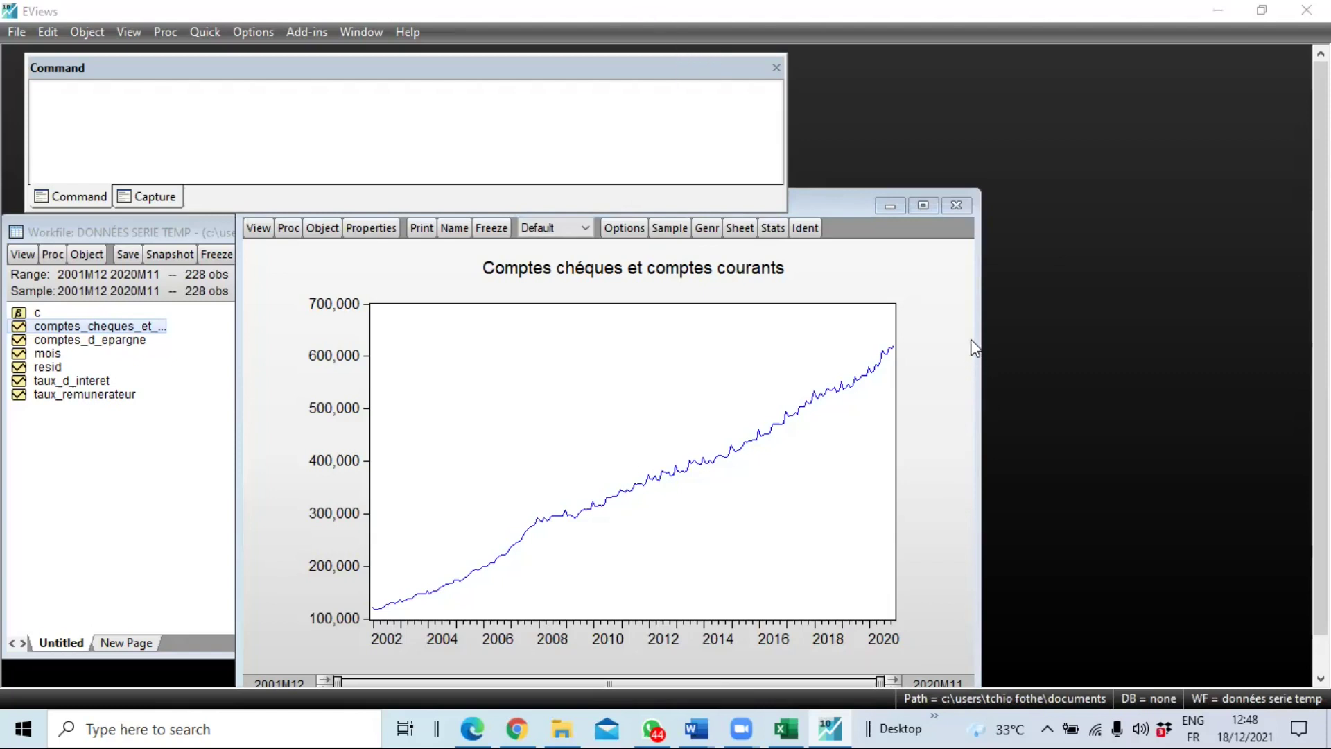
drag(978, 333, 777, 364)
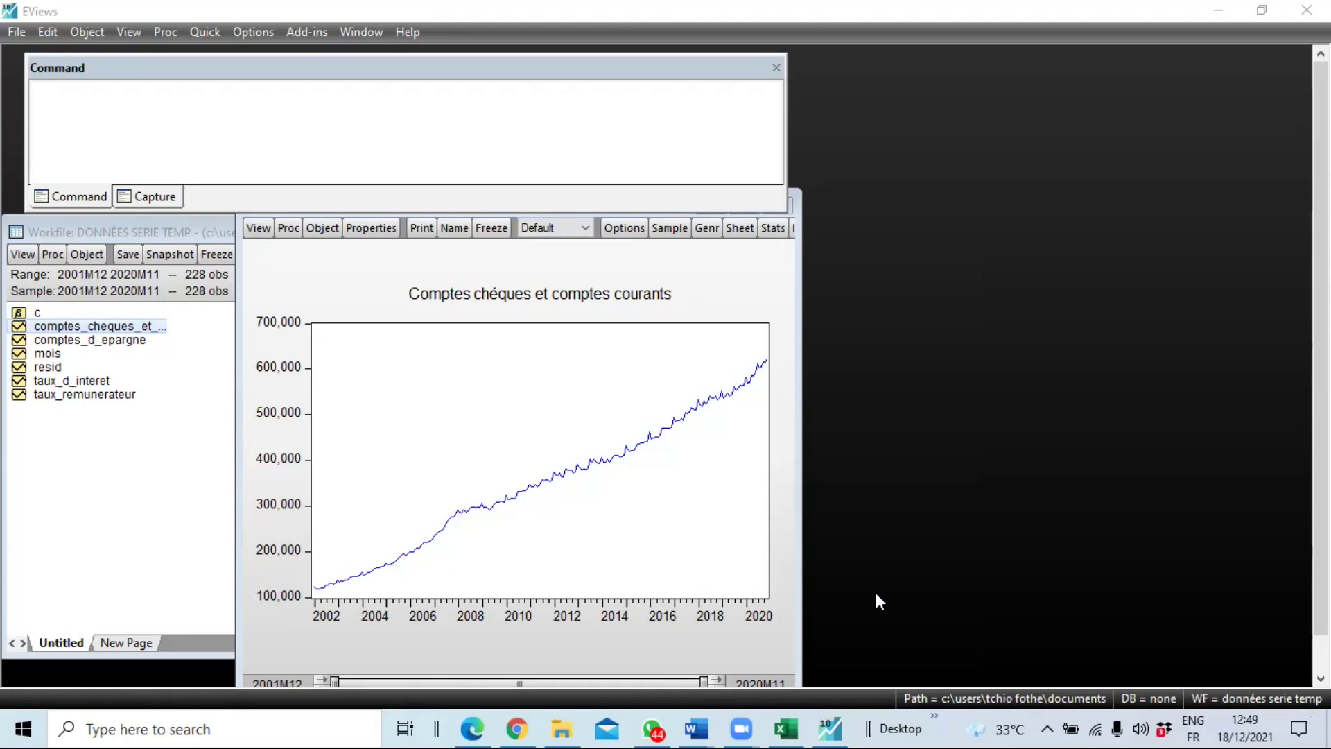
- Save the shared file Ecar actuellement in the Econométrie avancée folder
key(ctrl+s)
key(ctrl+s)
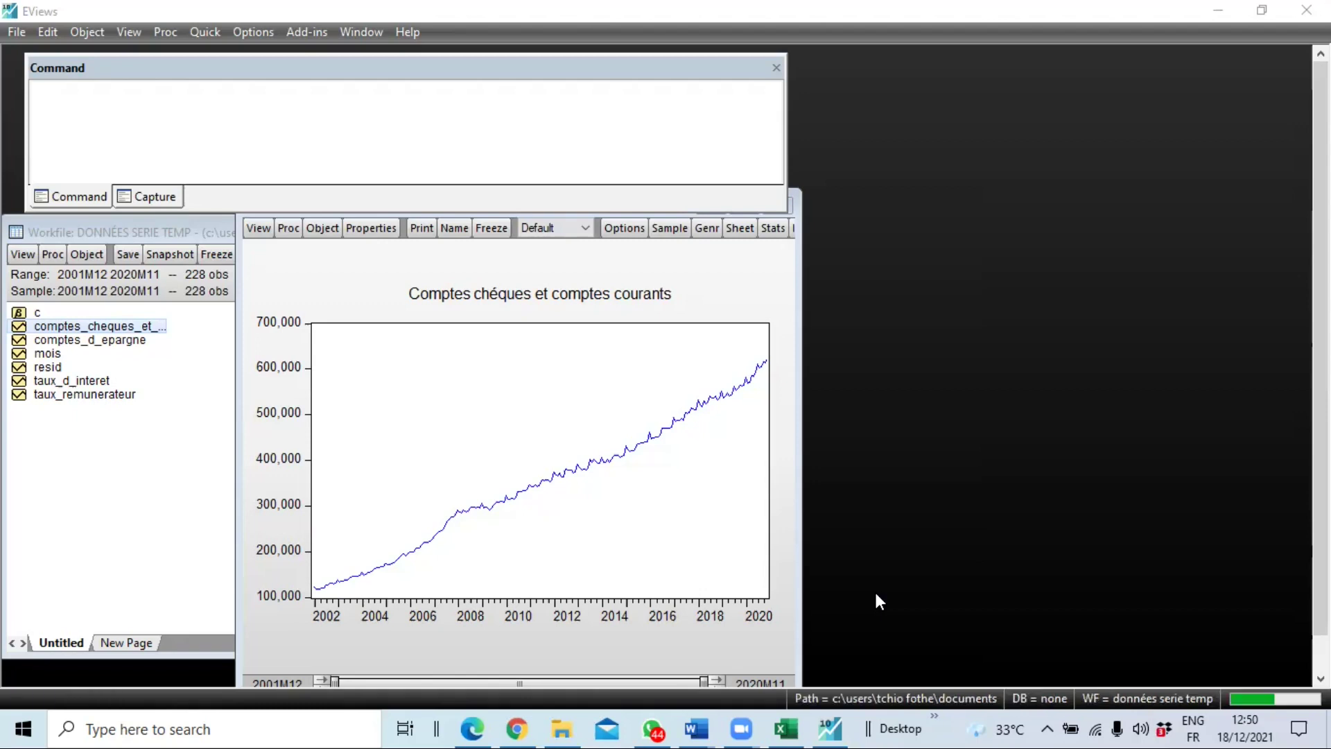
click(213, 247)
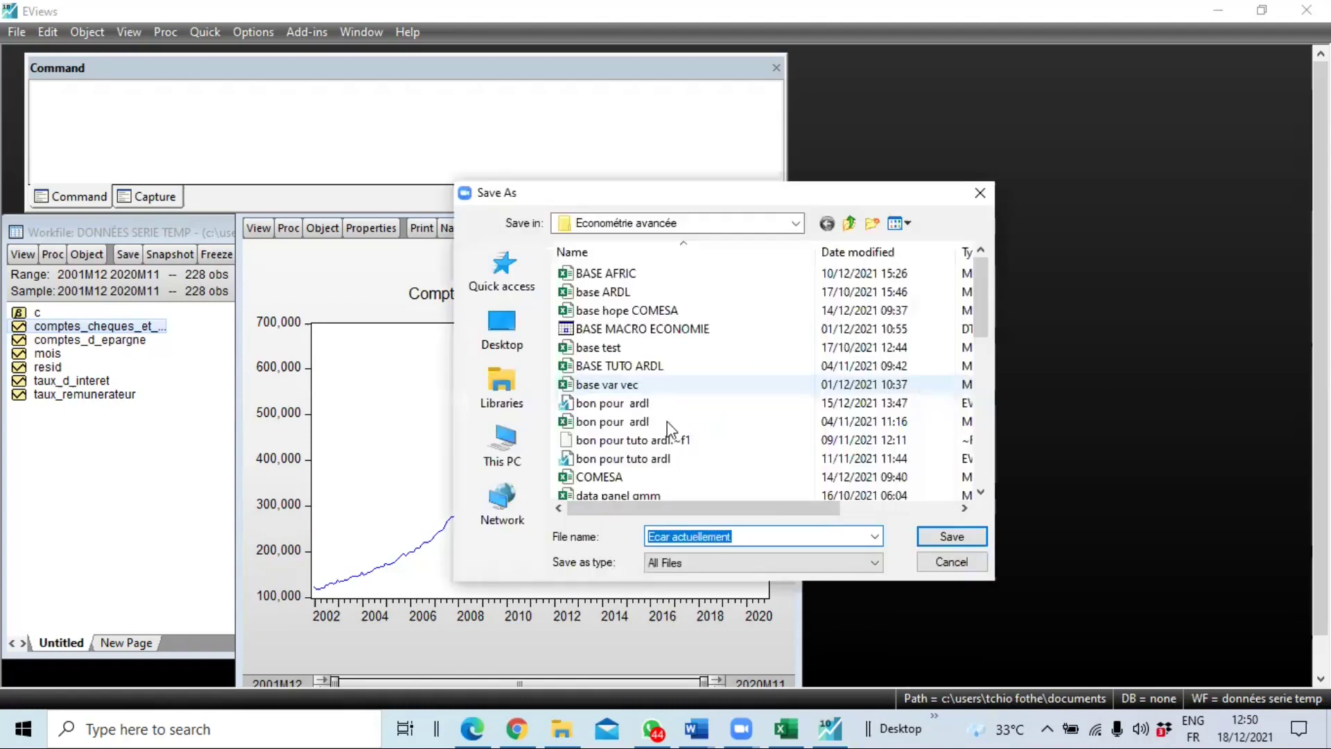
click(941, 538)
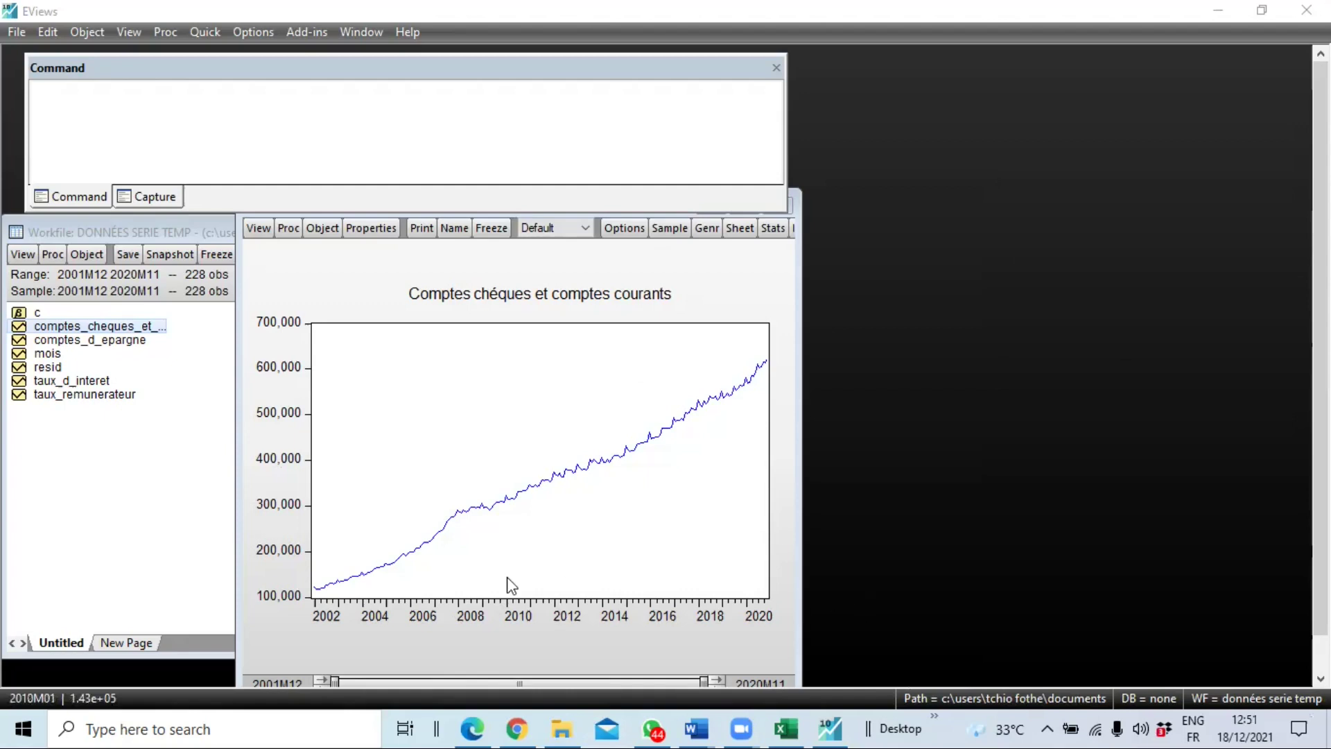
- Switch to Word and examine the screenshot in the Ecar actuellement document
key(ctrl+s)
key(alt+Tab)
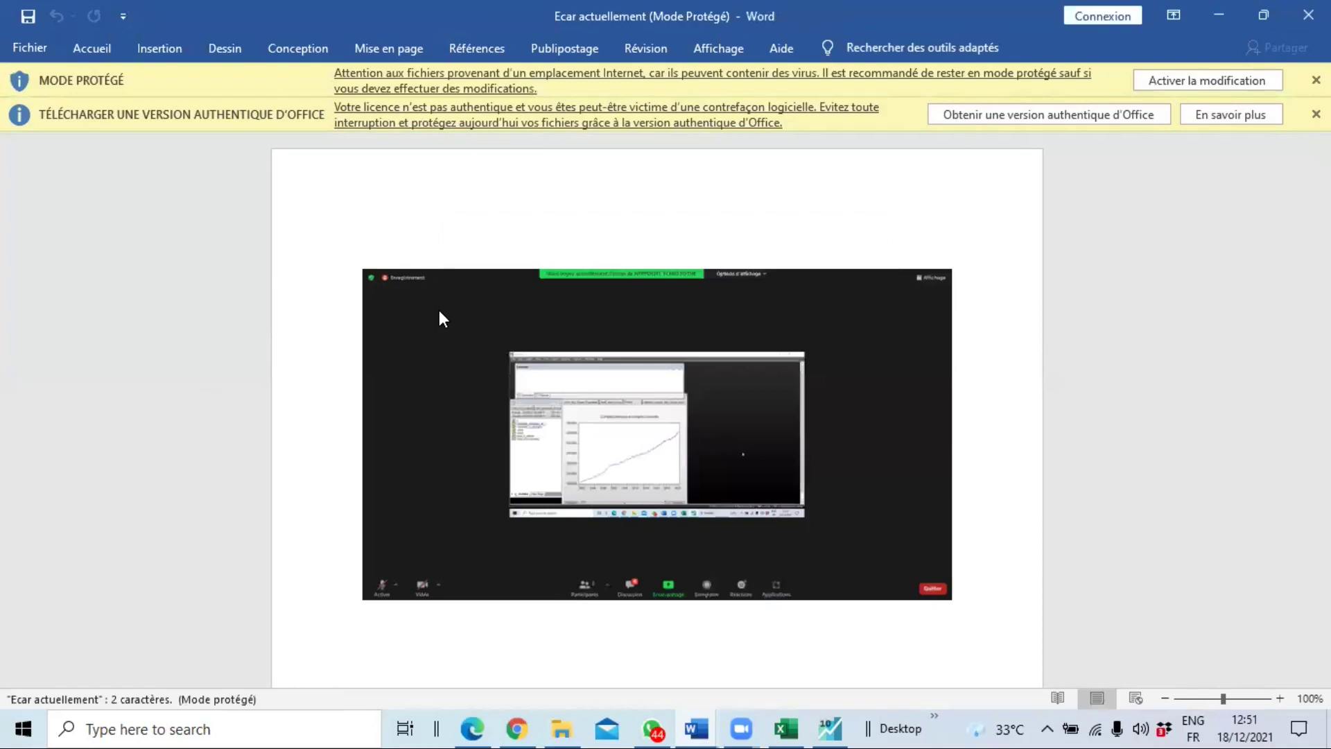
click(839, 430)
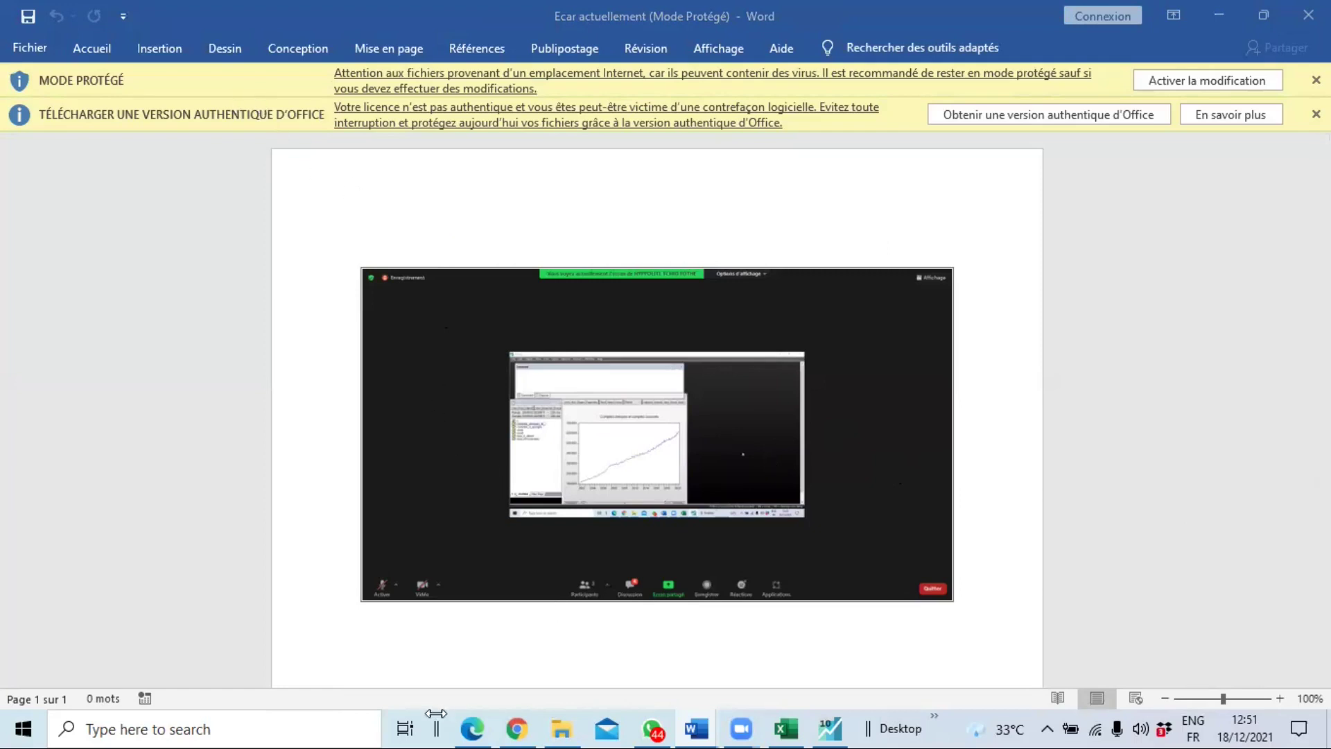
click(516, 727)
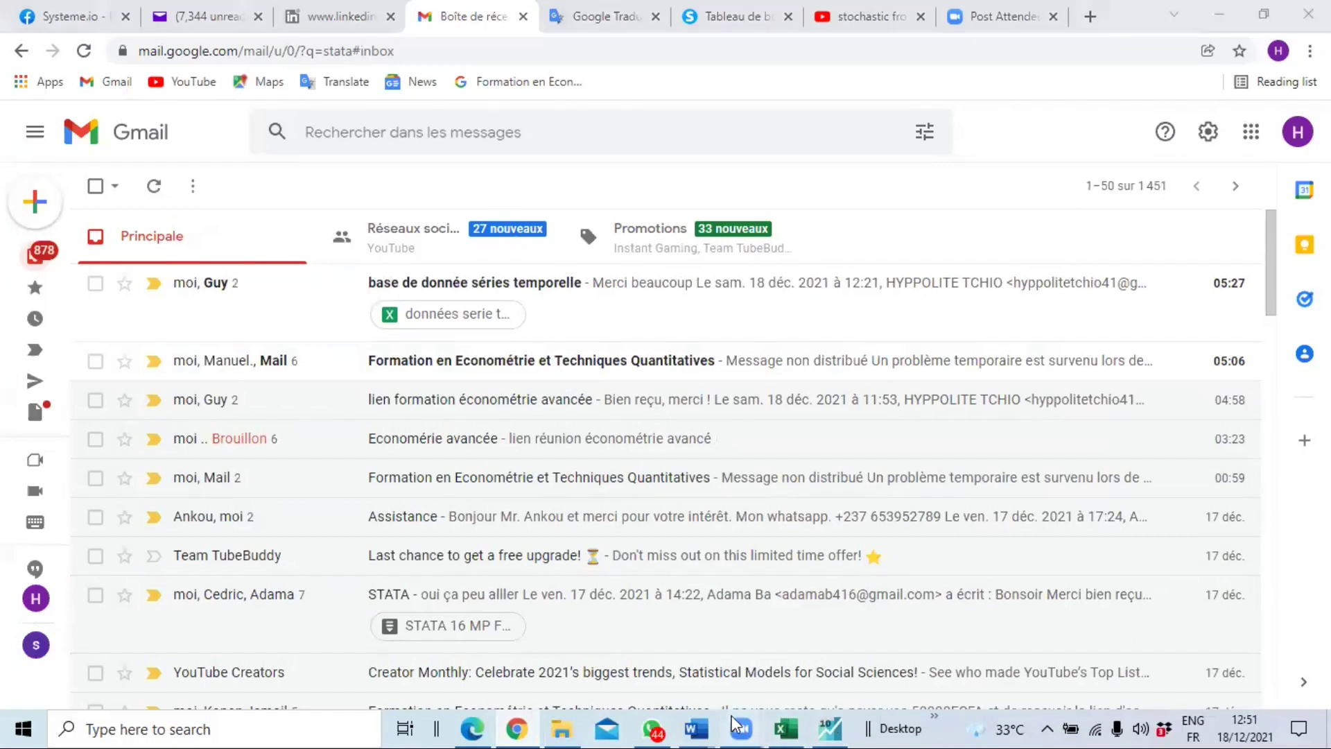
click(808, 625)
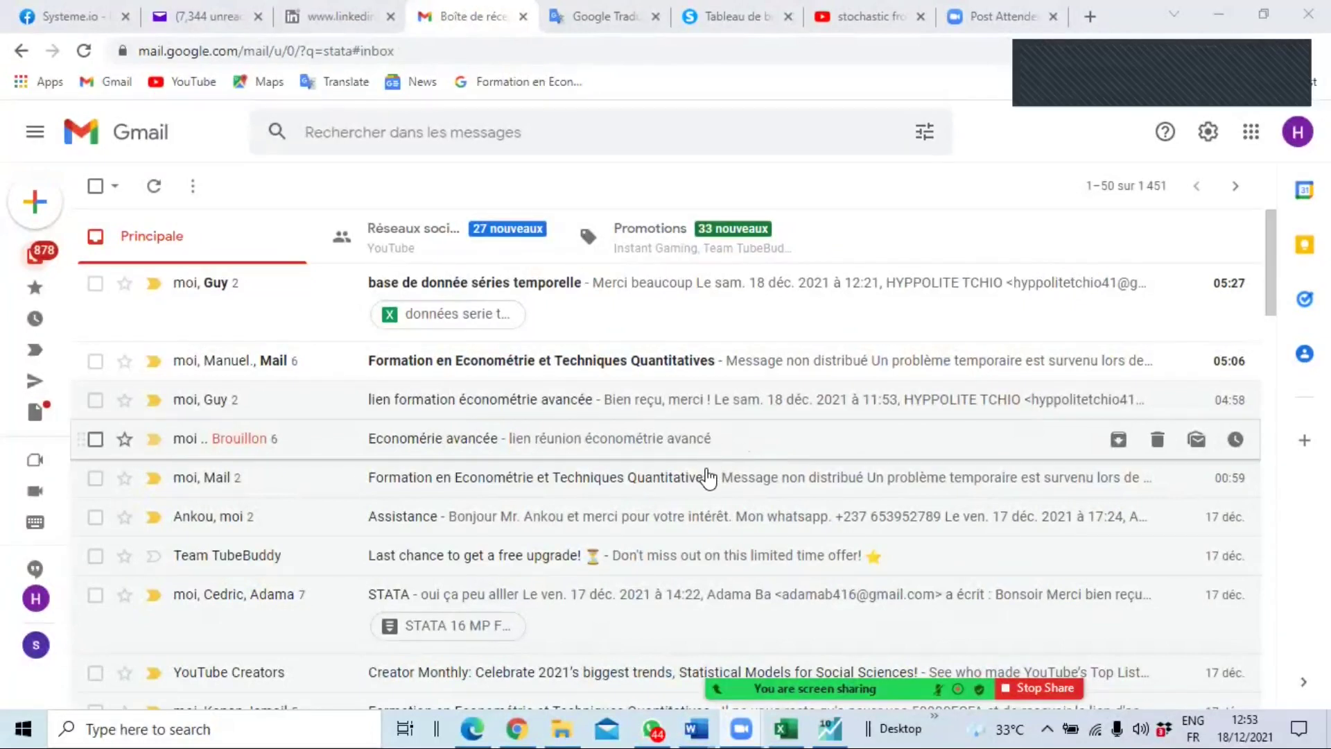
mouse_move(586, 675)
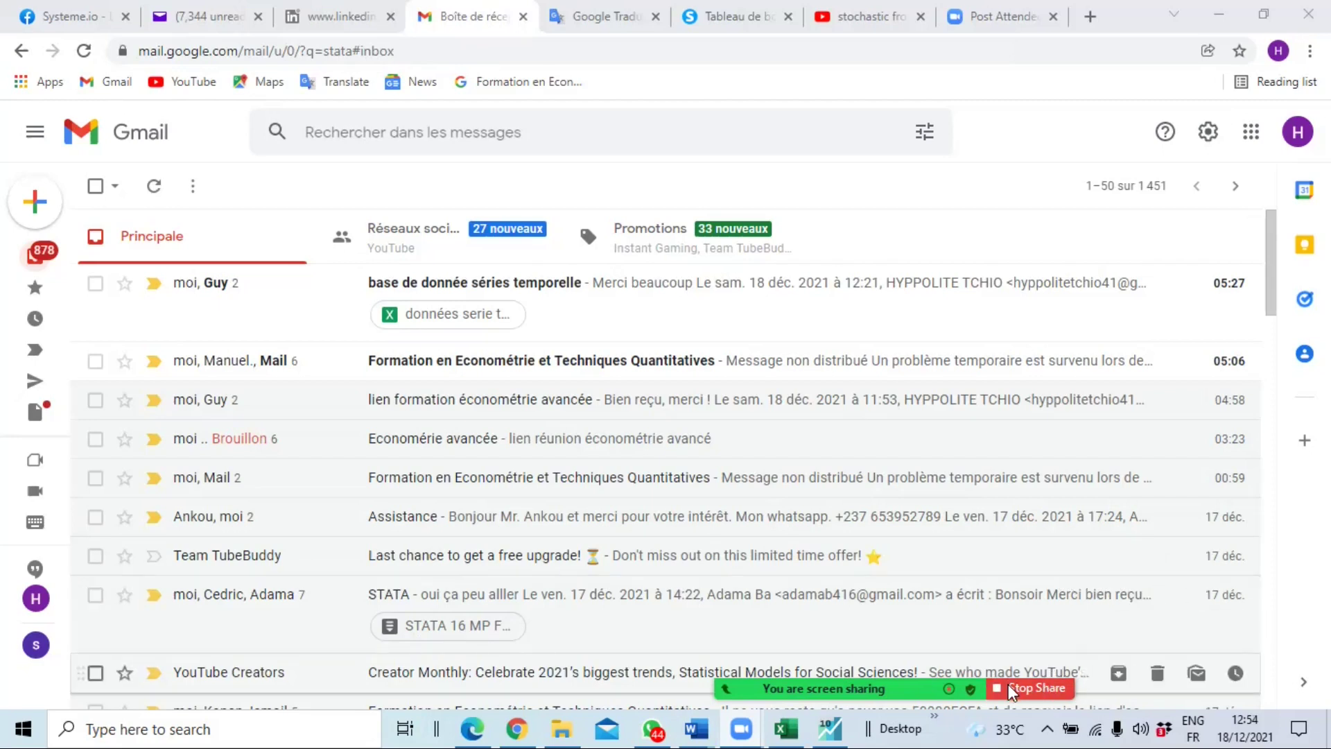
click(1218, 10)
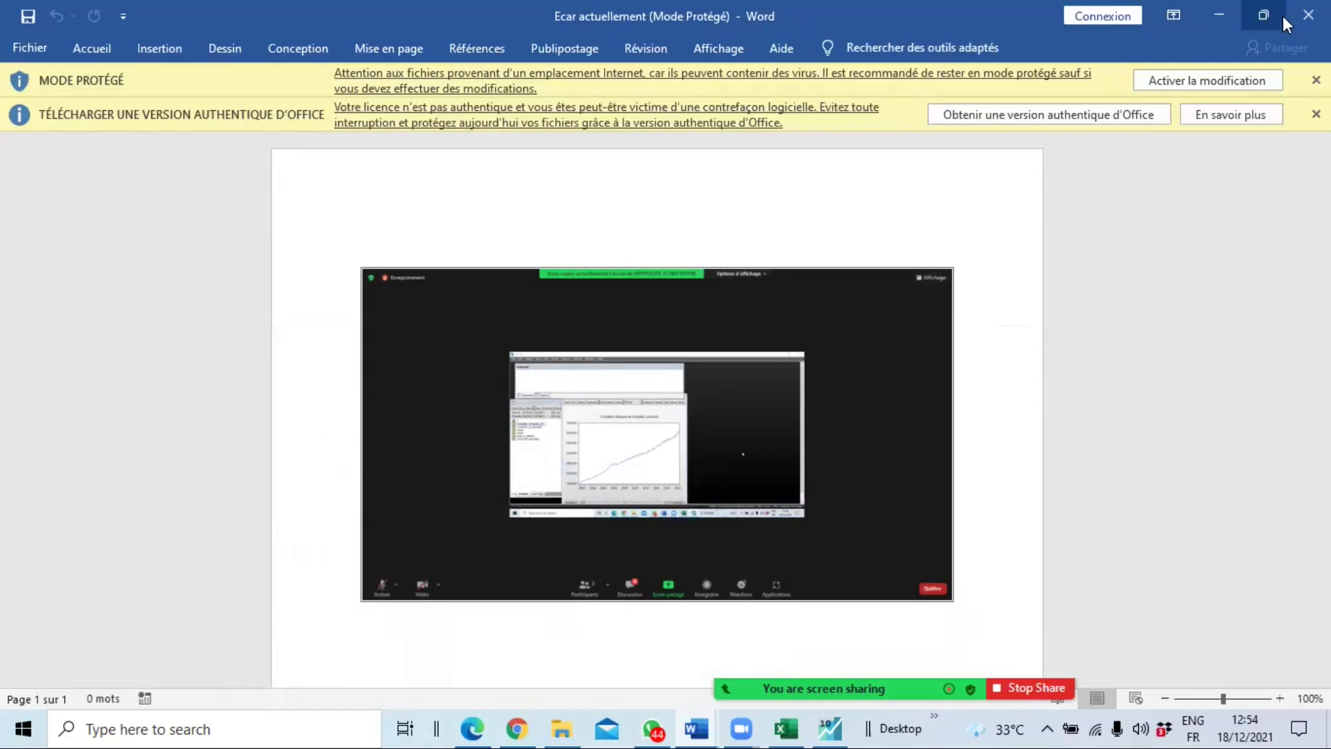
- Close the Ecar actuellement document and return to EViews
key(alt+Tab)
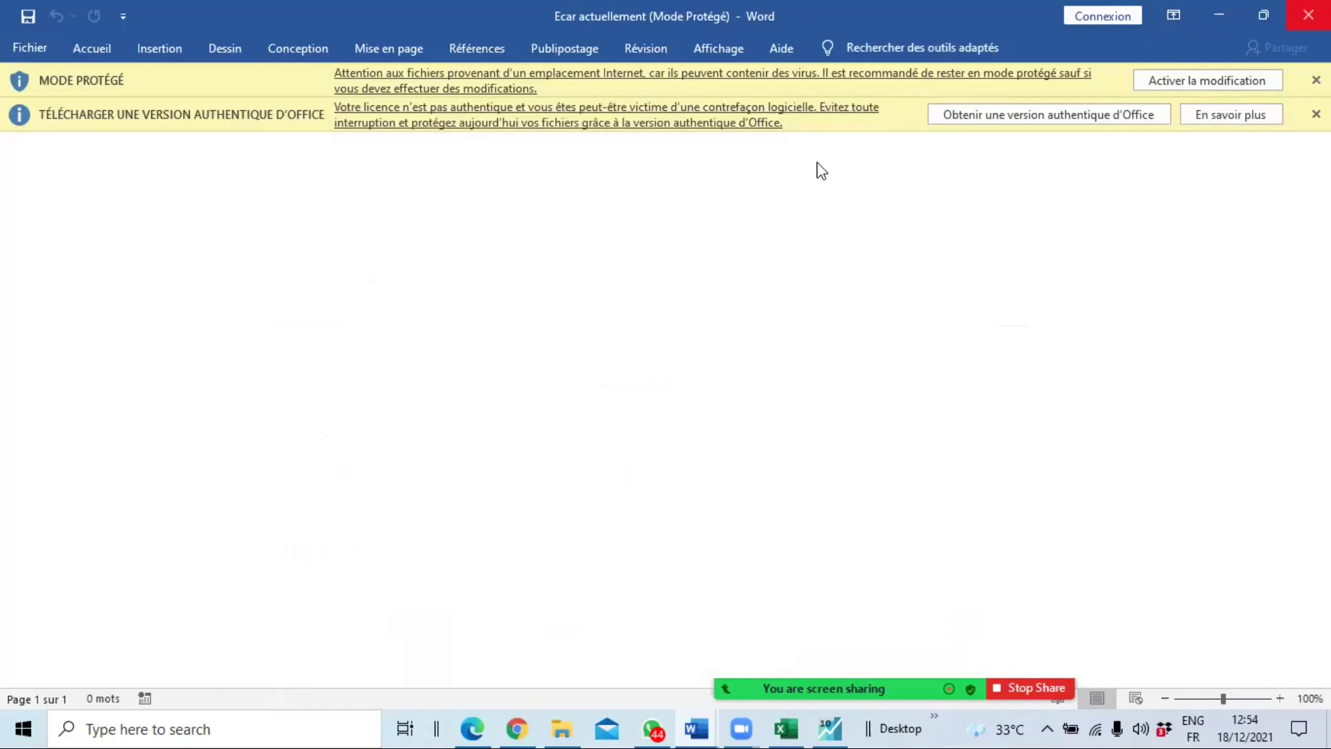
key(ctrl+a)
click(1214, 11)
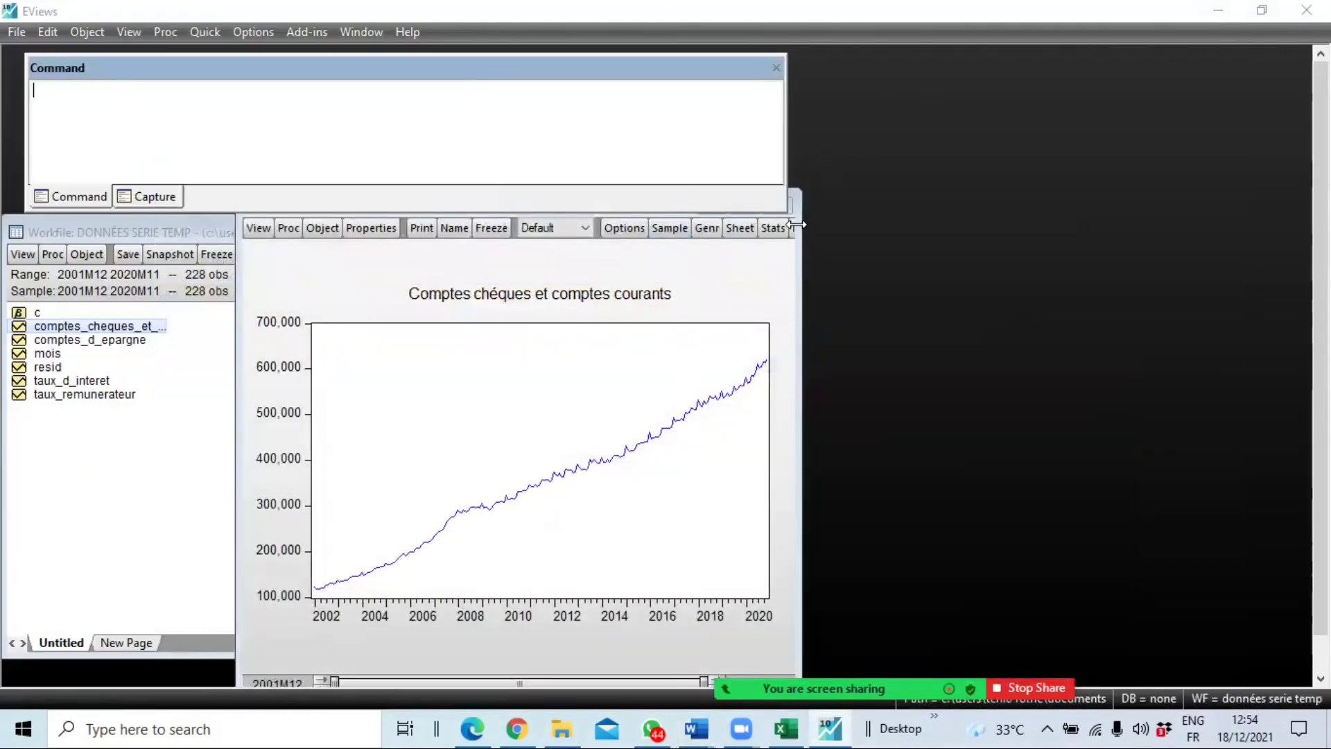
- Move the Command window up and the graph window clear below it, and open the Zoom meeting chat
click(246, 279)
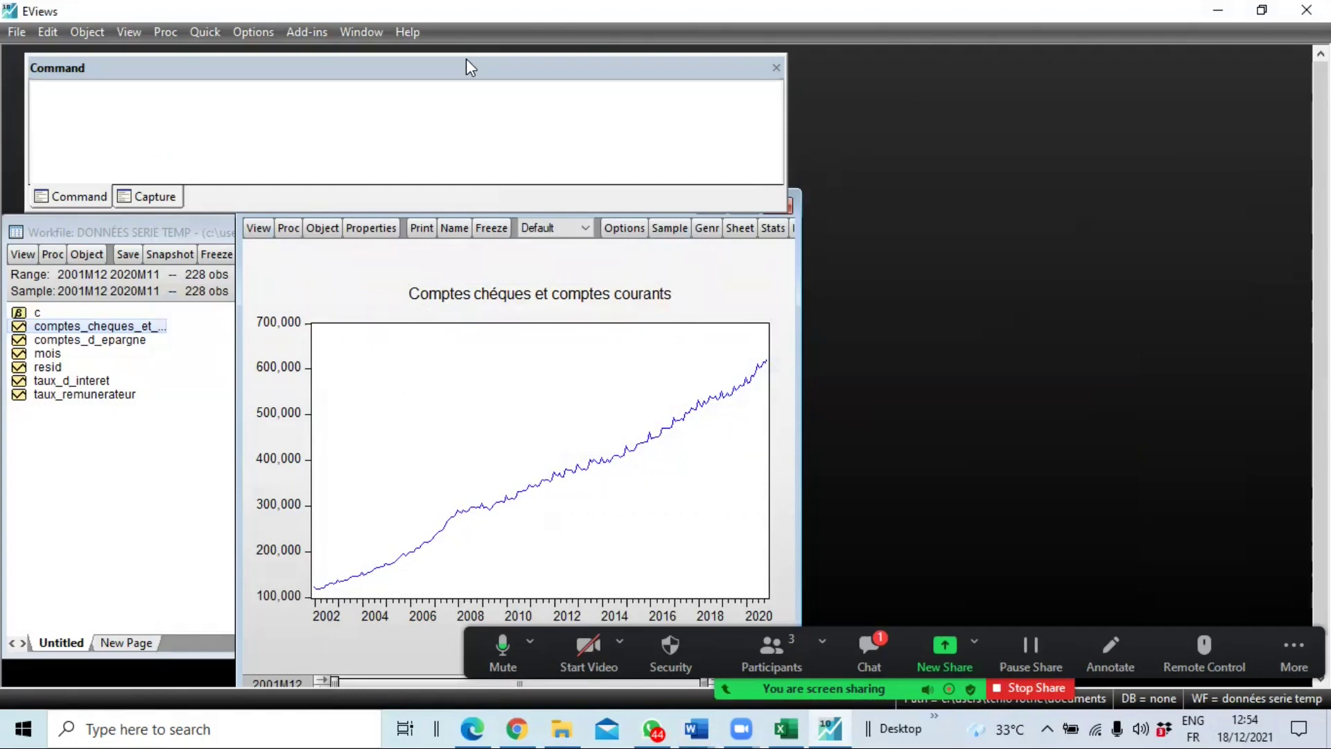
drag(466, 61, 452, 43)
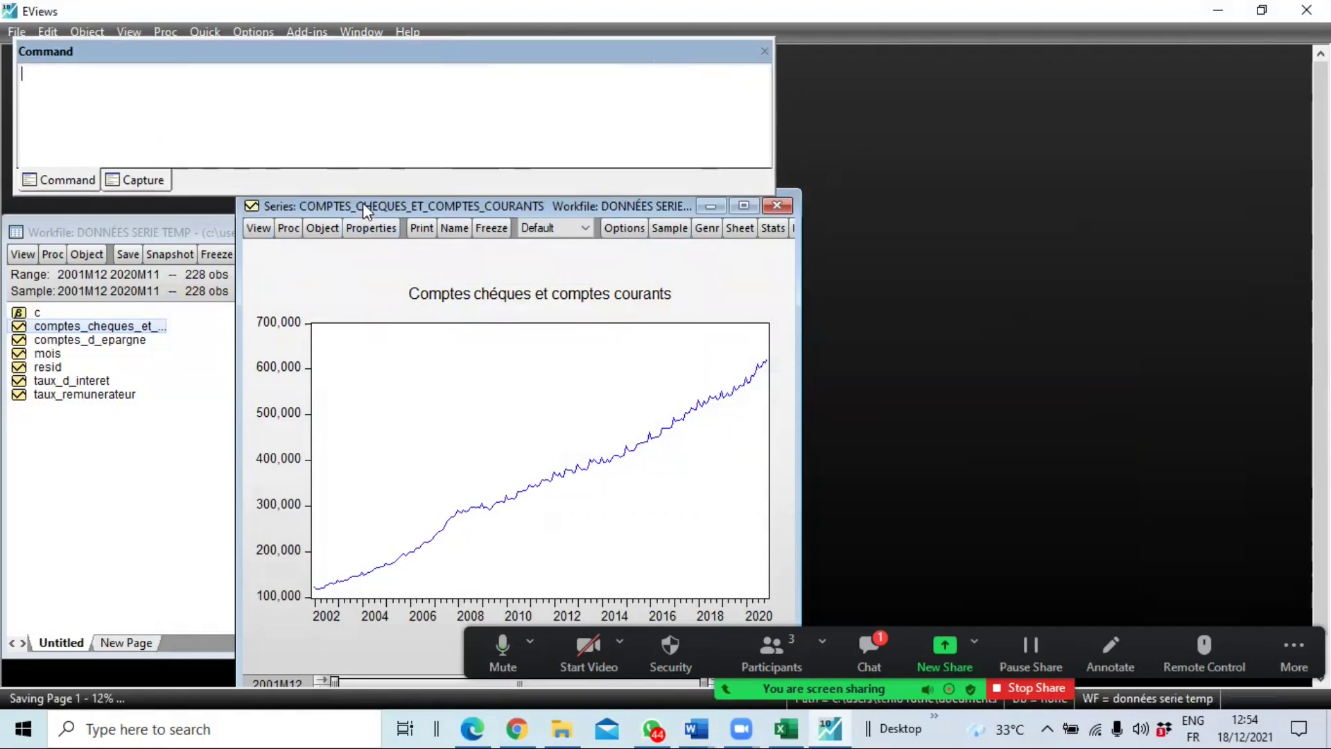
drag(363, 203, 359, 253)
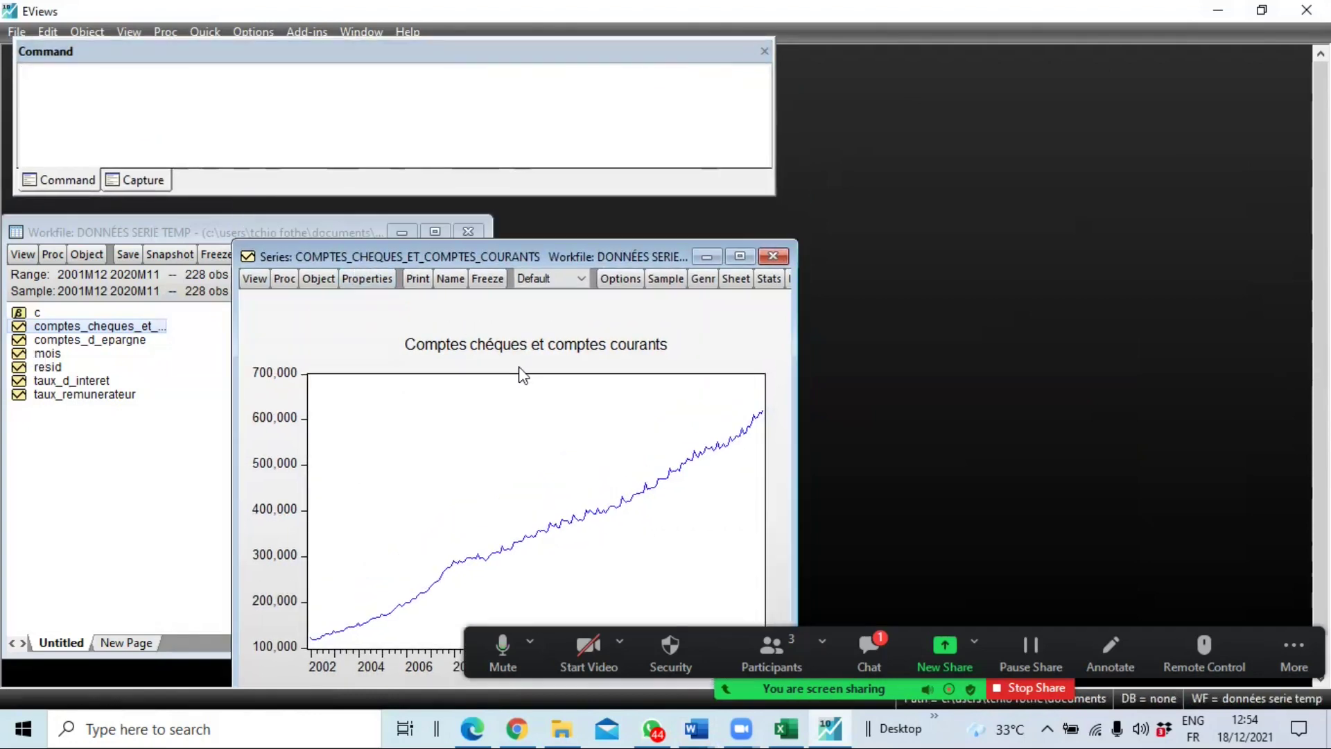
click(870, 650)
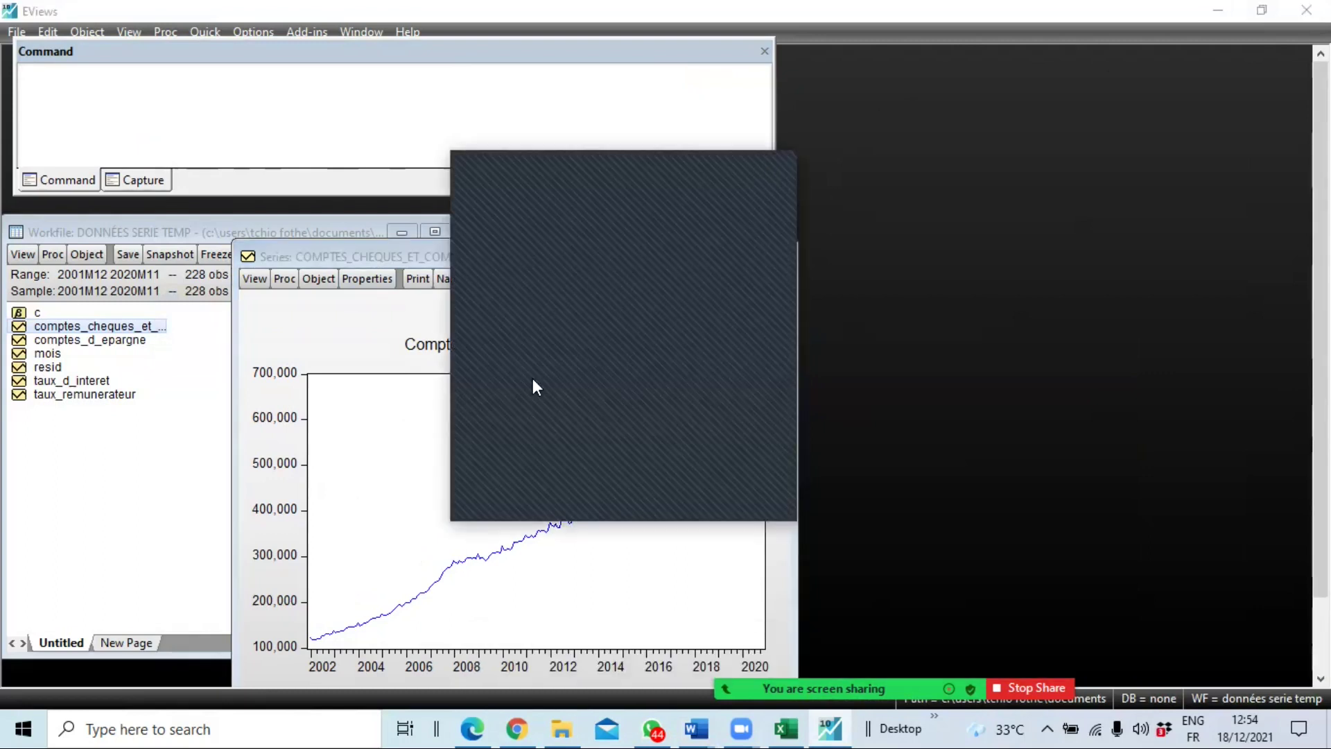
- Move the current accounts graph window up over the workfile window and mute the Zoom microphone
drag(560, 256, 506, 231)
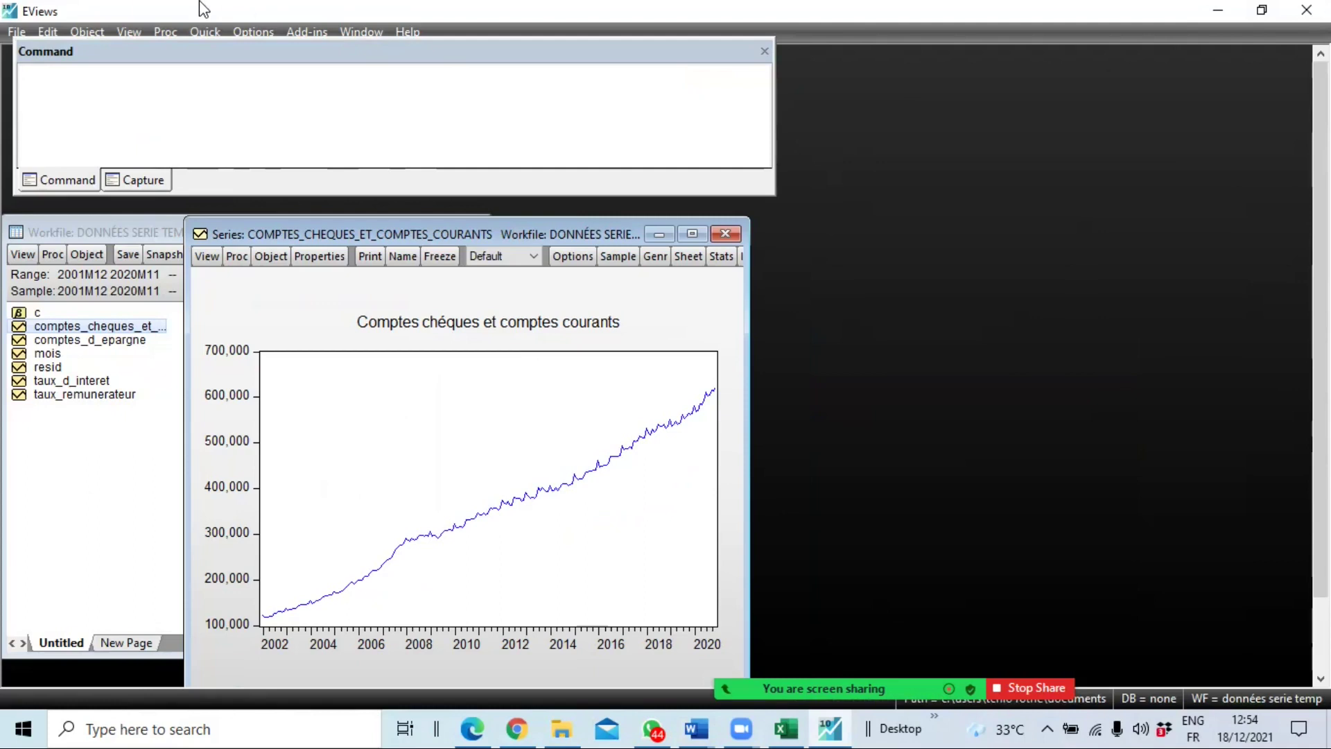
mouse_move(725, 693)
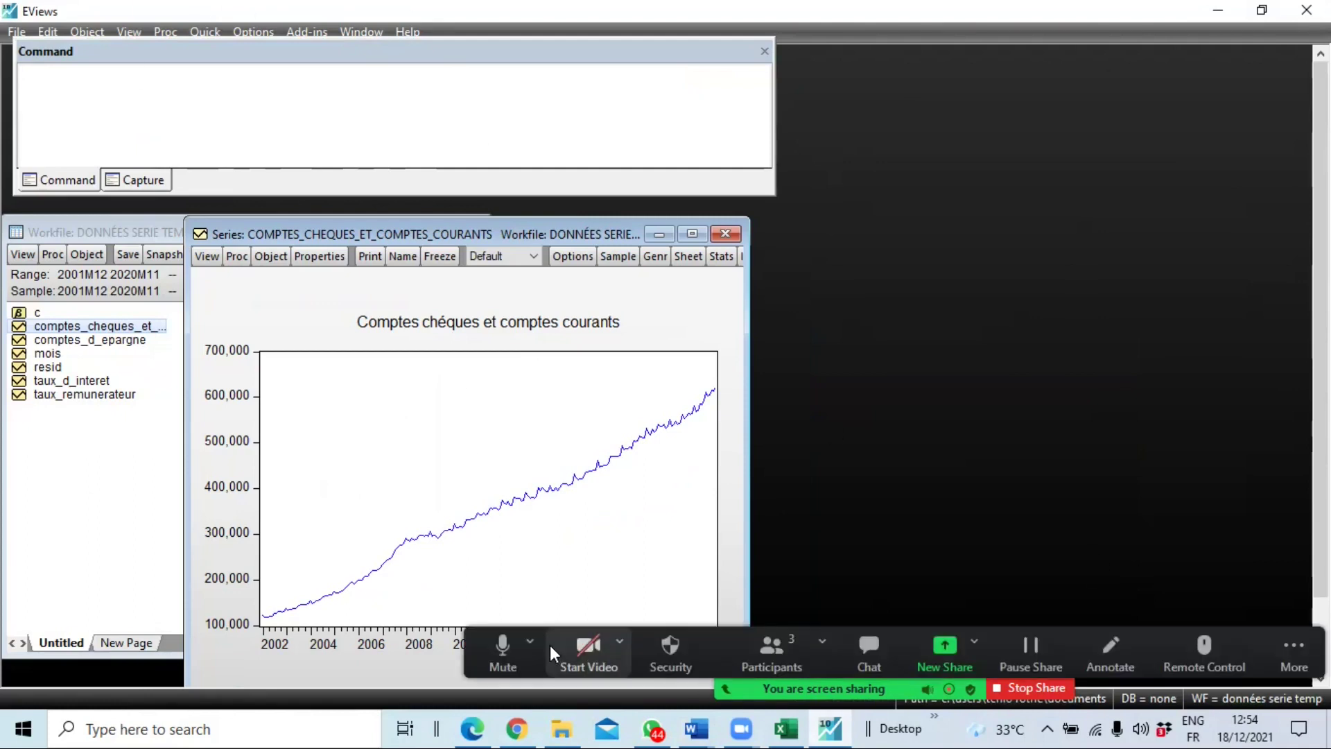
click(499, 632)
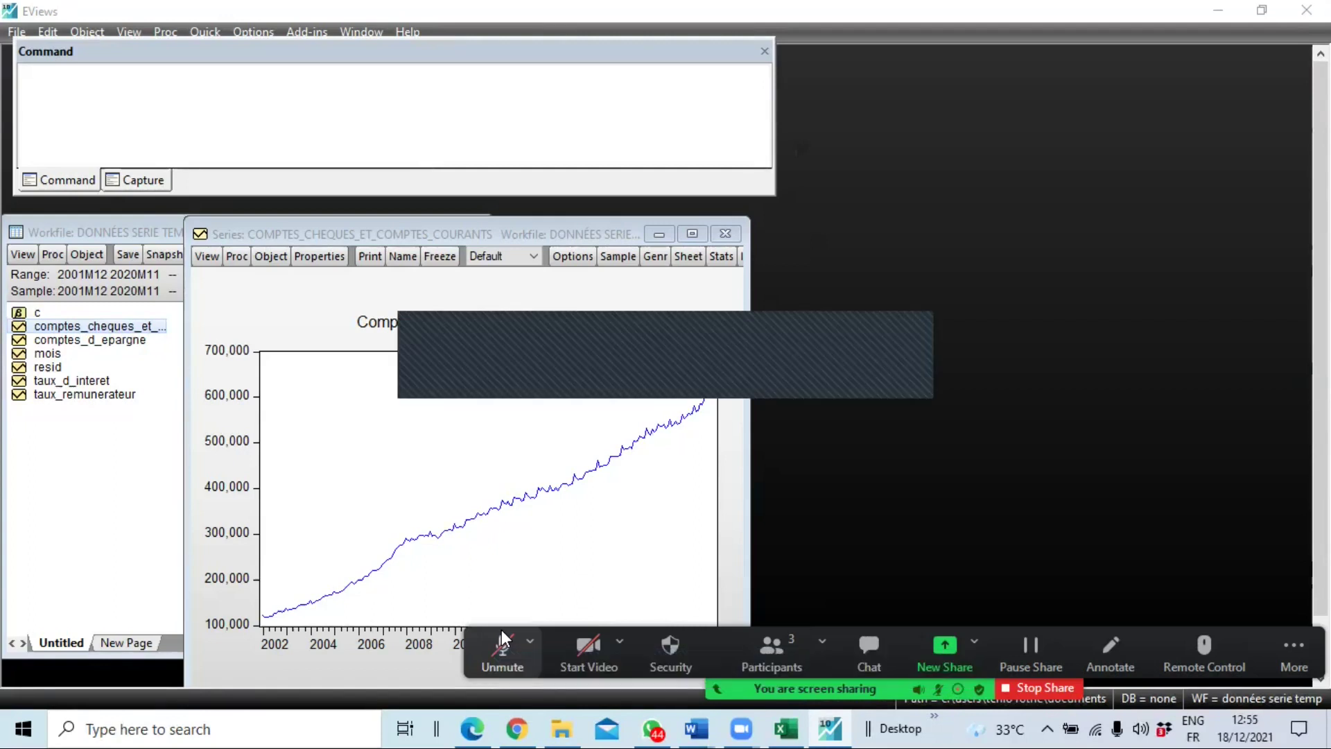
- Save the DONNÉES SERIE TEMP workfile
key(ctrl+s)
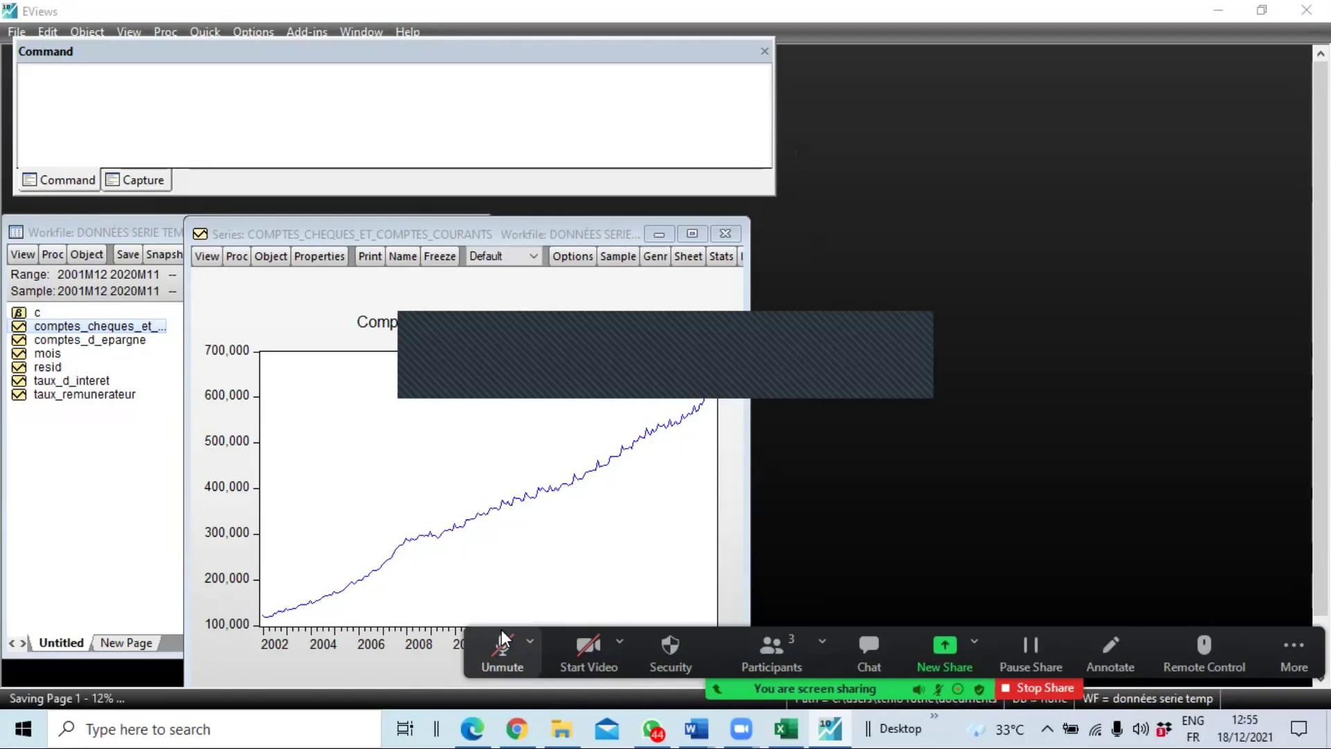
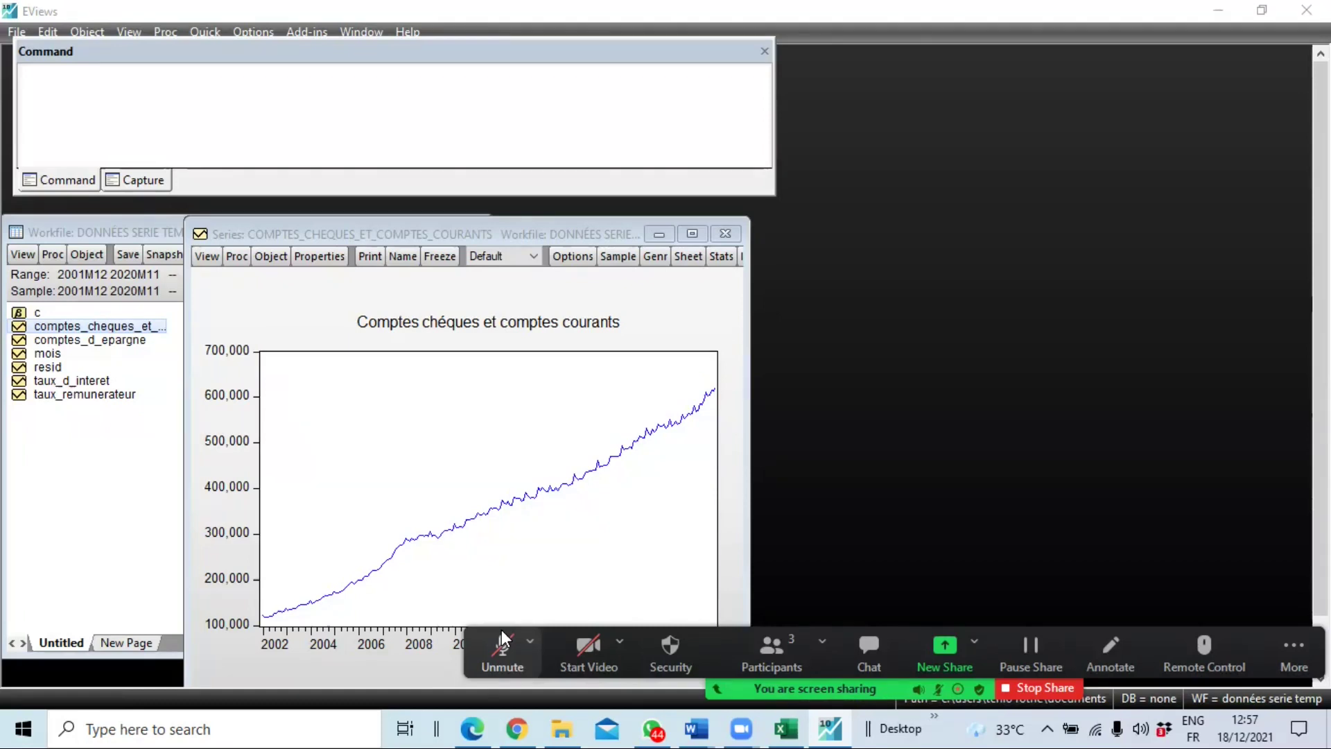
key(ctrl+s)
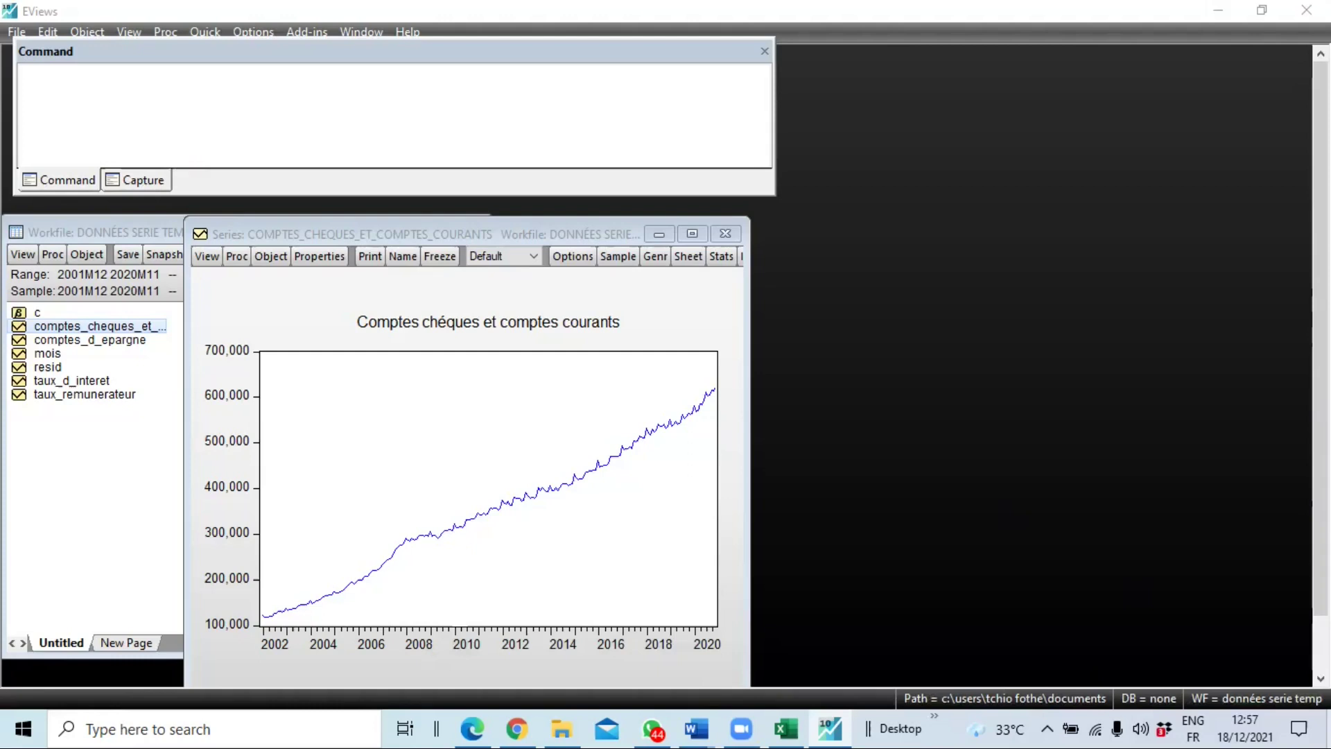
key(ctrl+s)
key(ctrl+s)
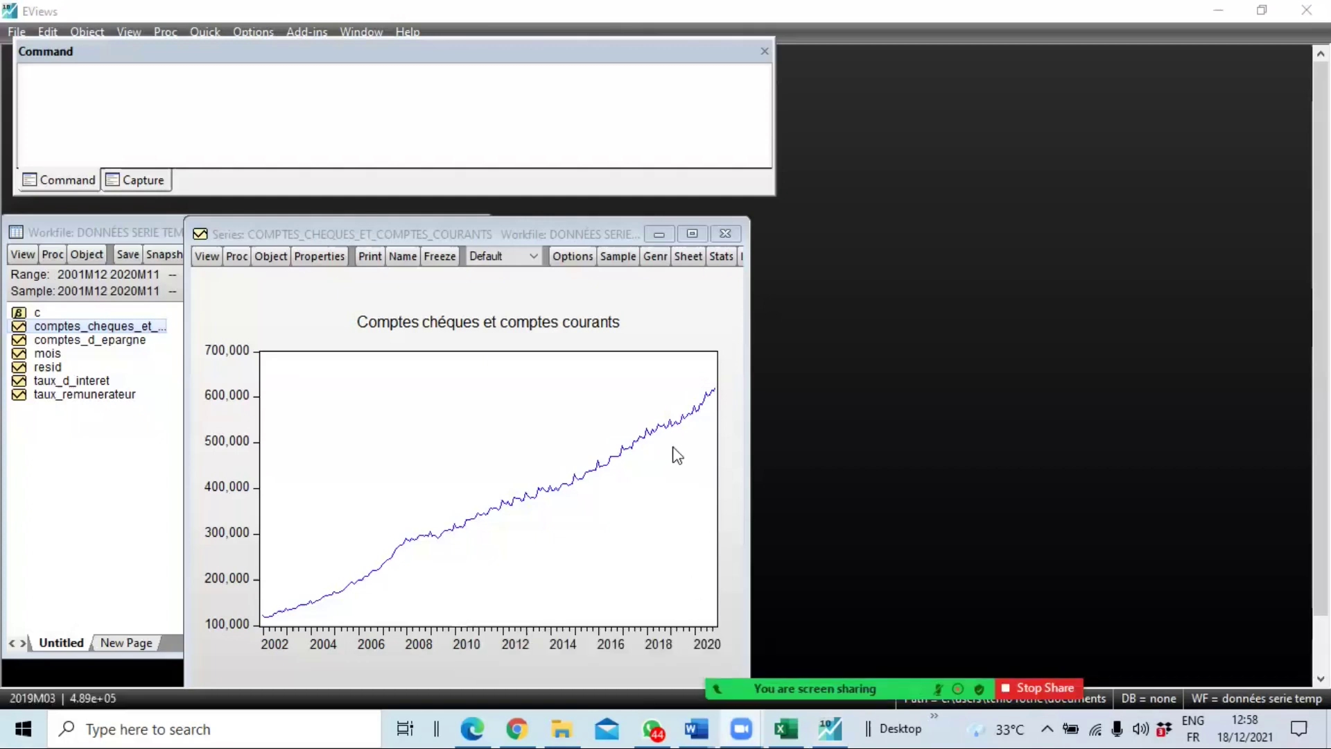
- Unmute the Zoom microphone and reposition the Command window so that it leaves the main menu bar uncovered
mouse_move(580, 669)
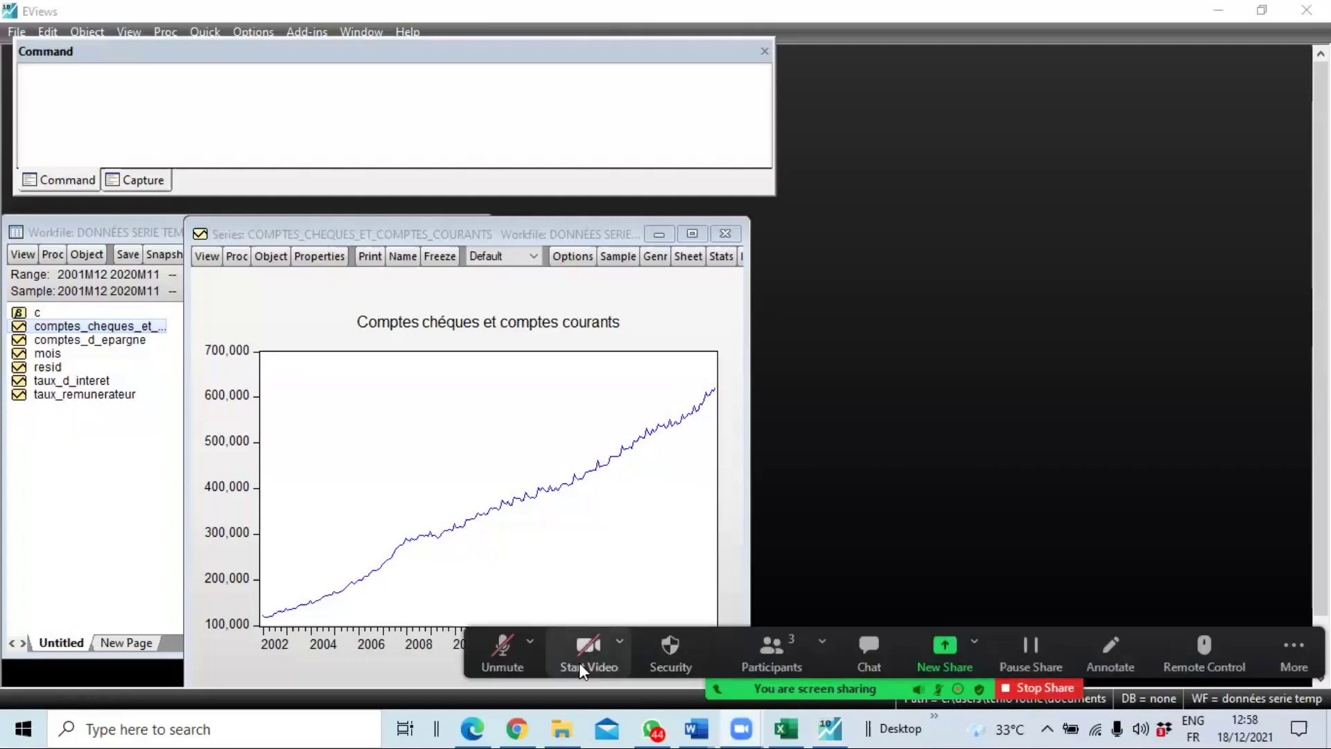
click(507, 651)
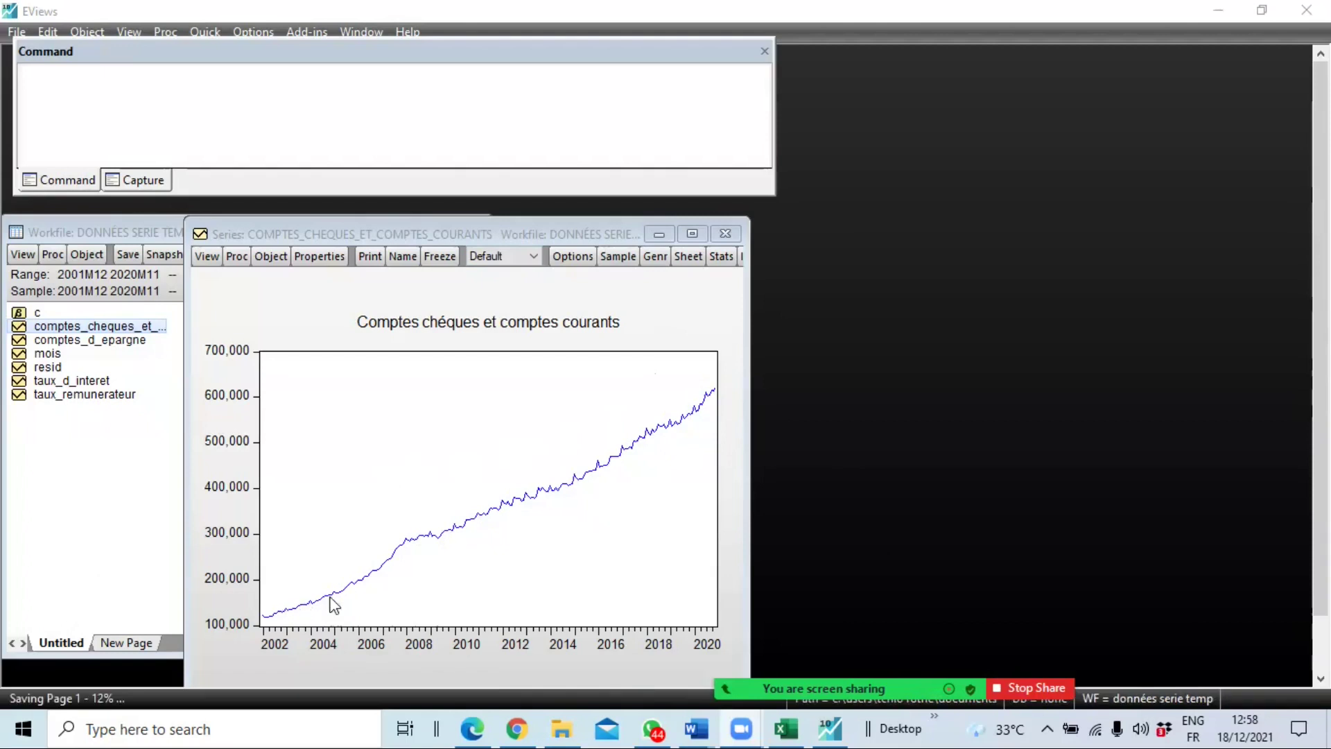
mouse_move(395, 554)
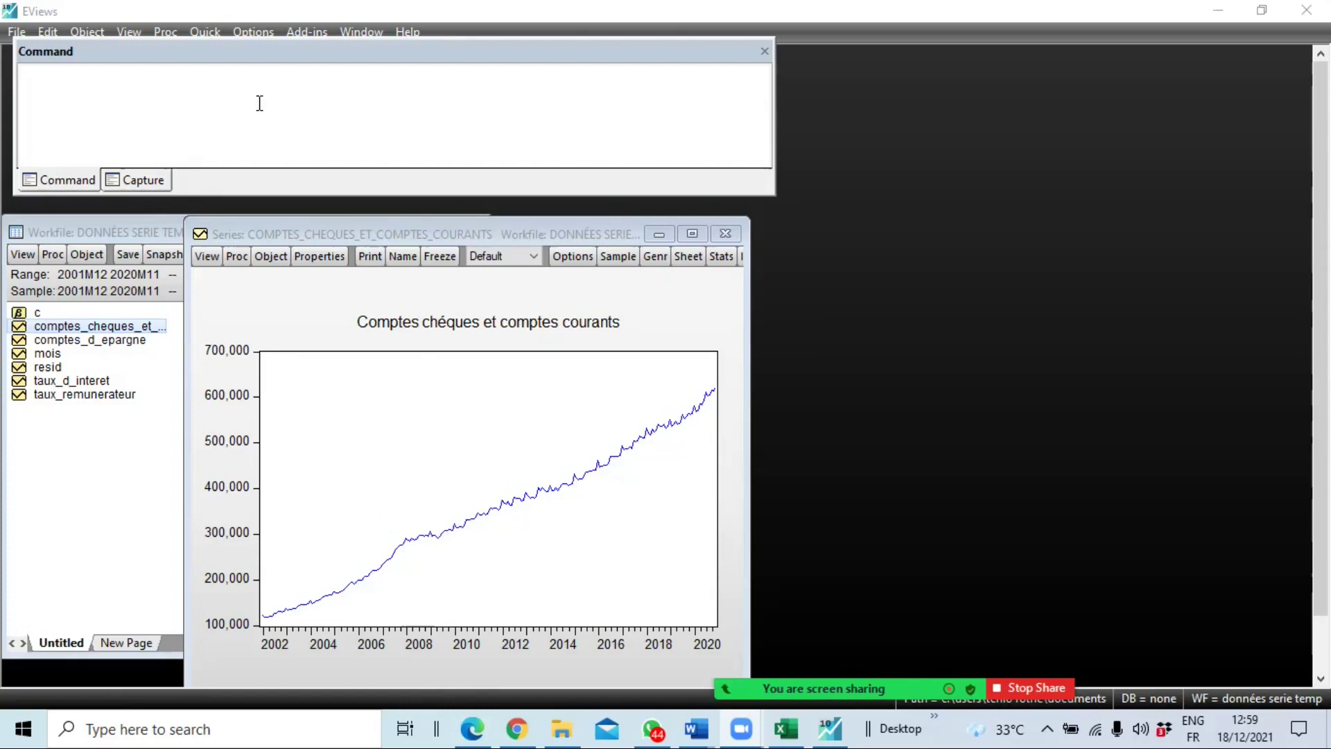
drag(454, 62, 451, 56)
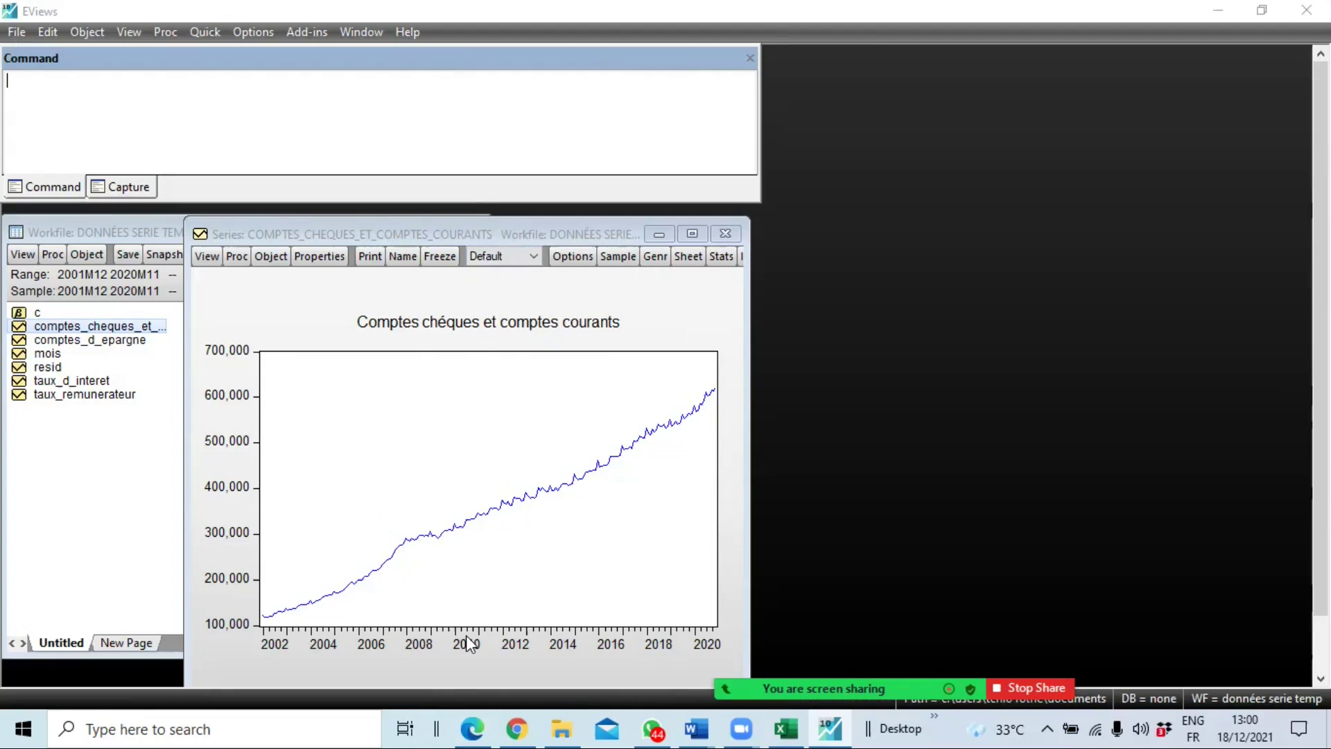
key(ctrl+s)
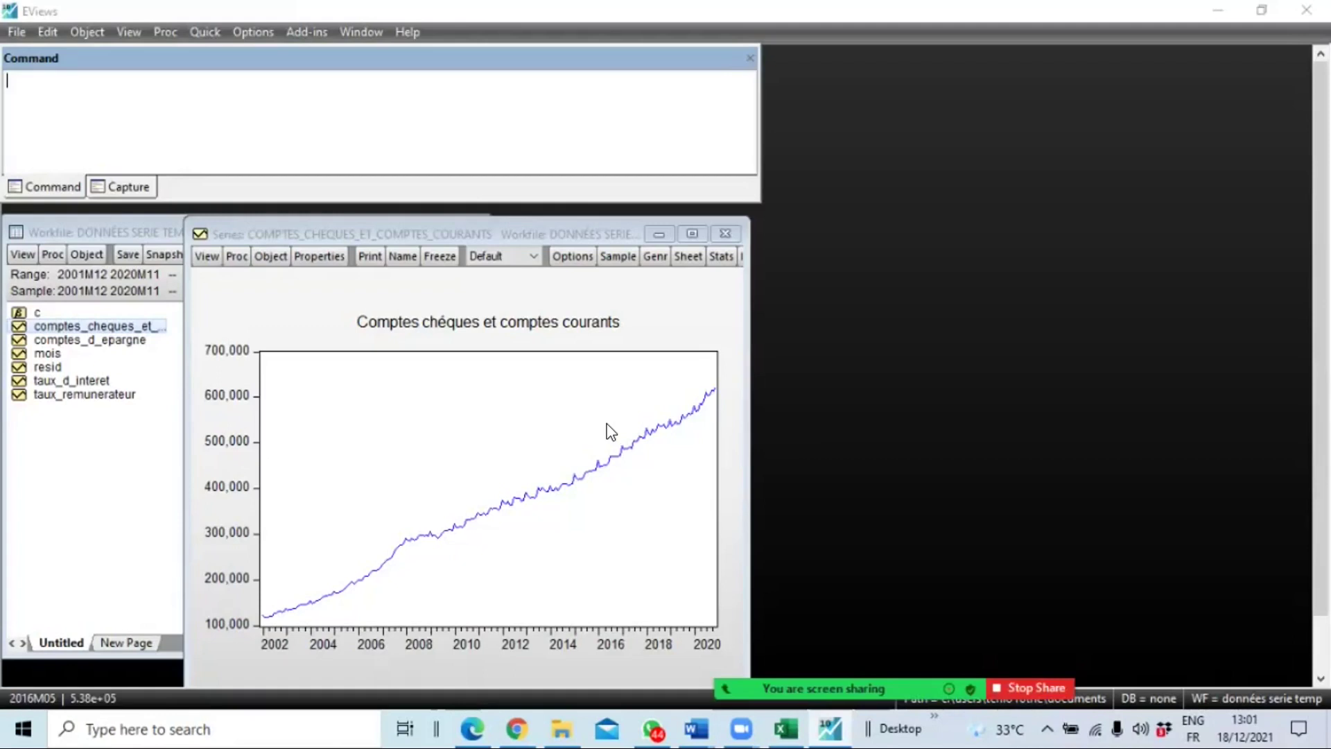
key(ctrl+s)
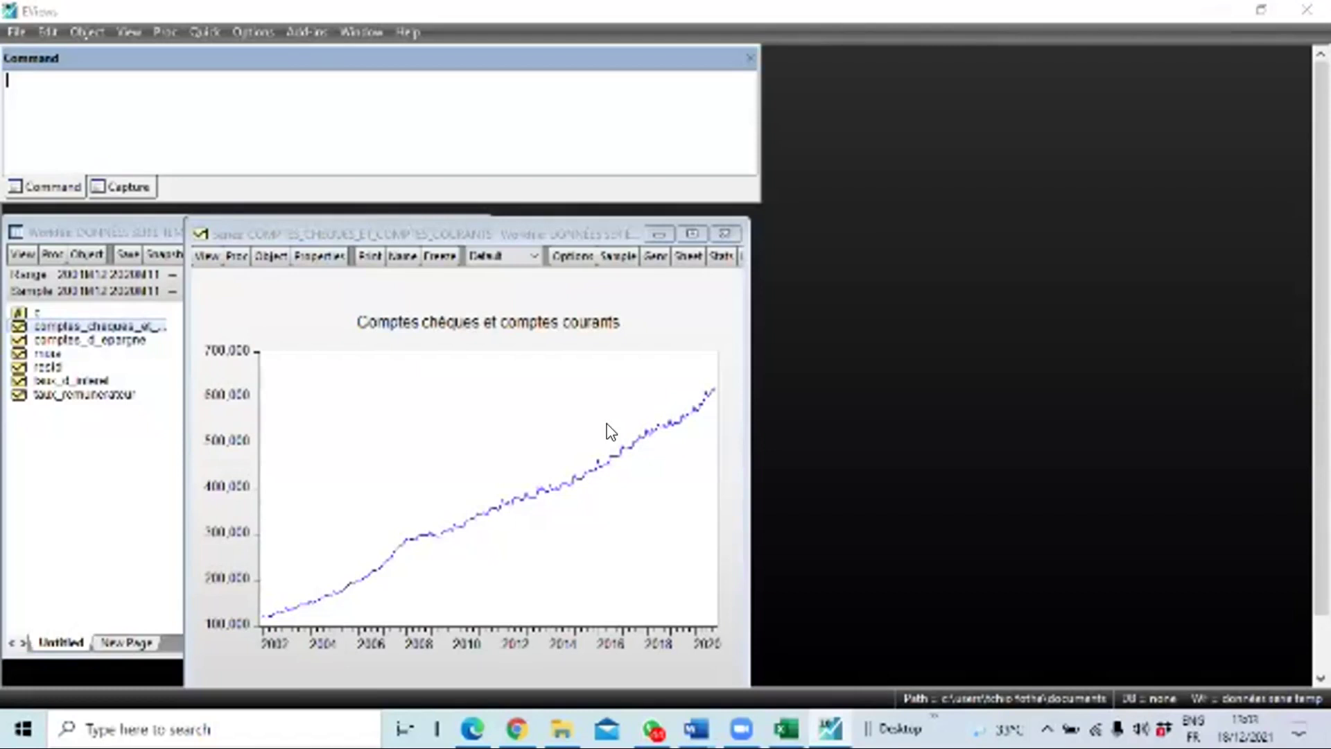
key(ctrl+s)
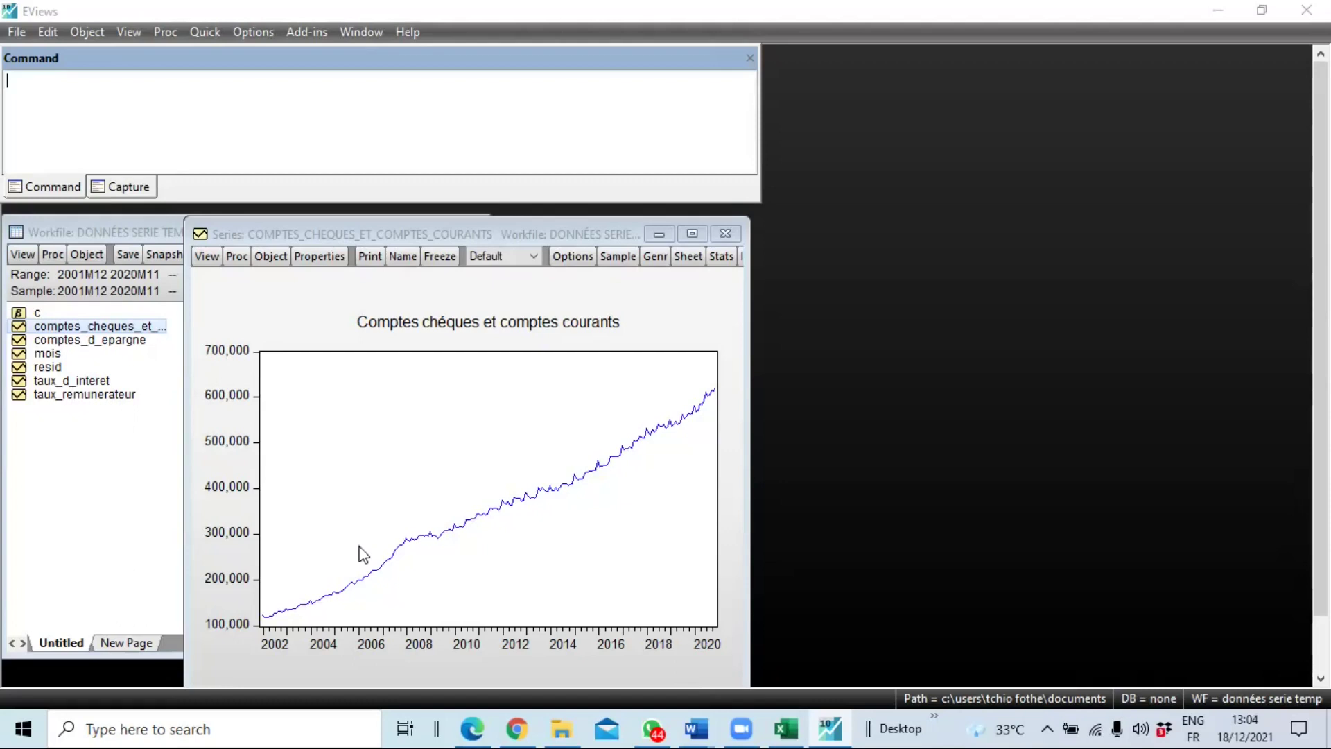
key(ctrl+s)
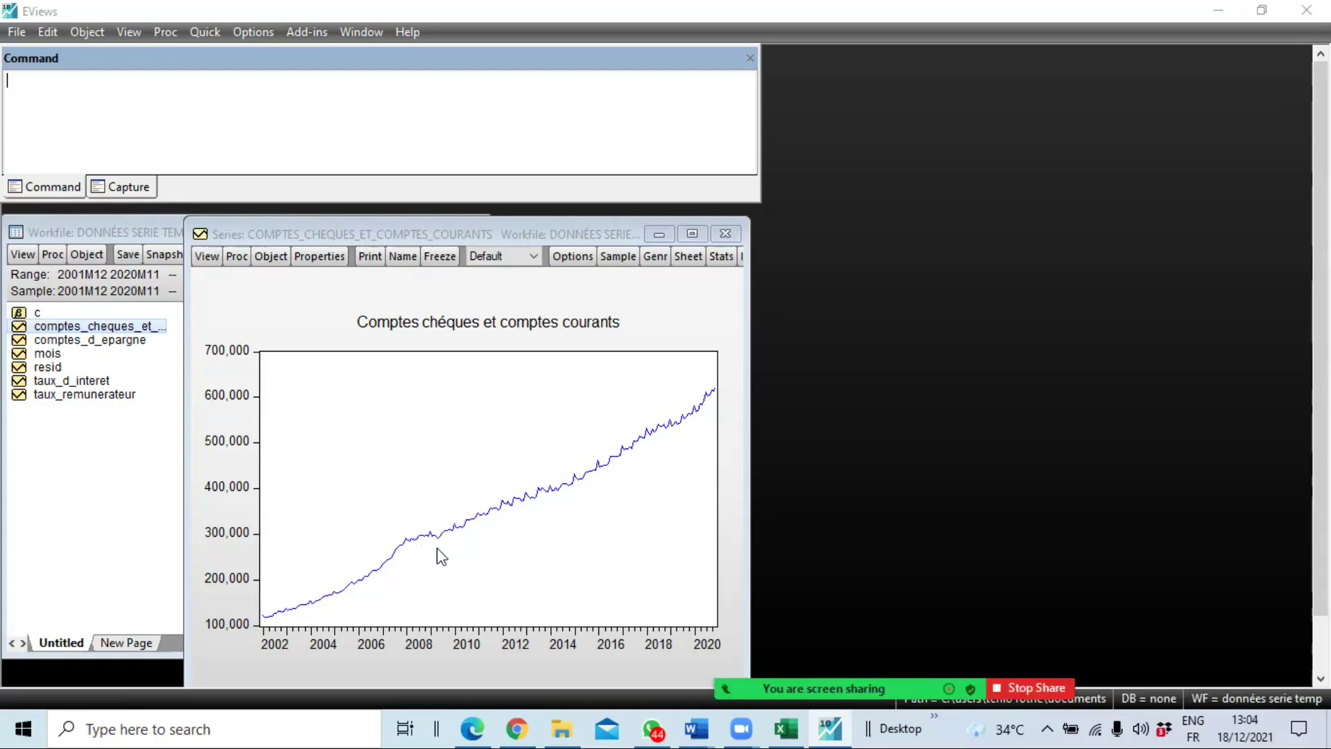
- Shift the current accounts graph window further over the workfile window and open the Zoom meeting chat
mouse_move(453, 527)
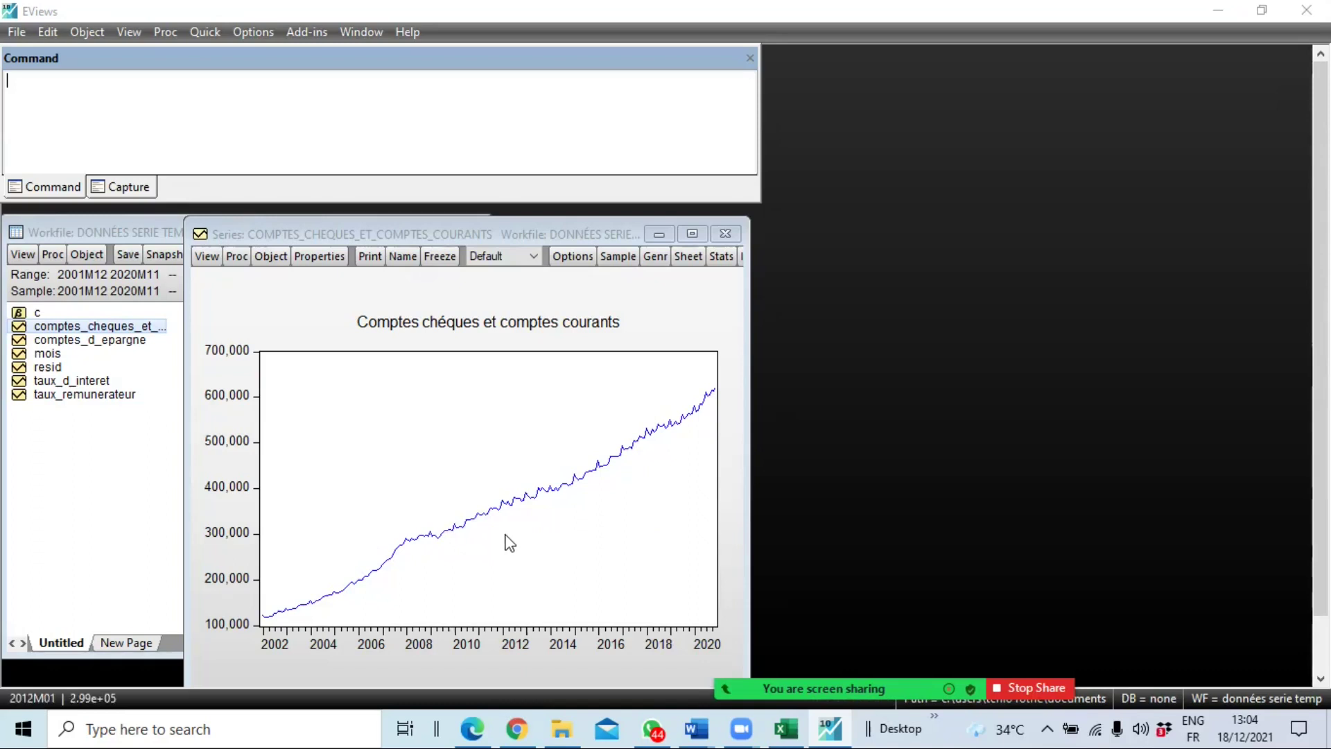
drag(323, 231, 239, 242)
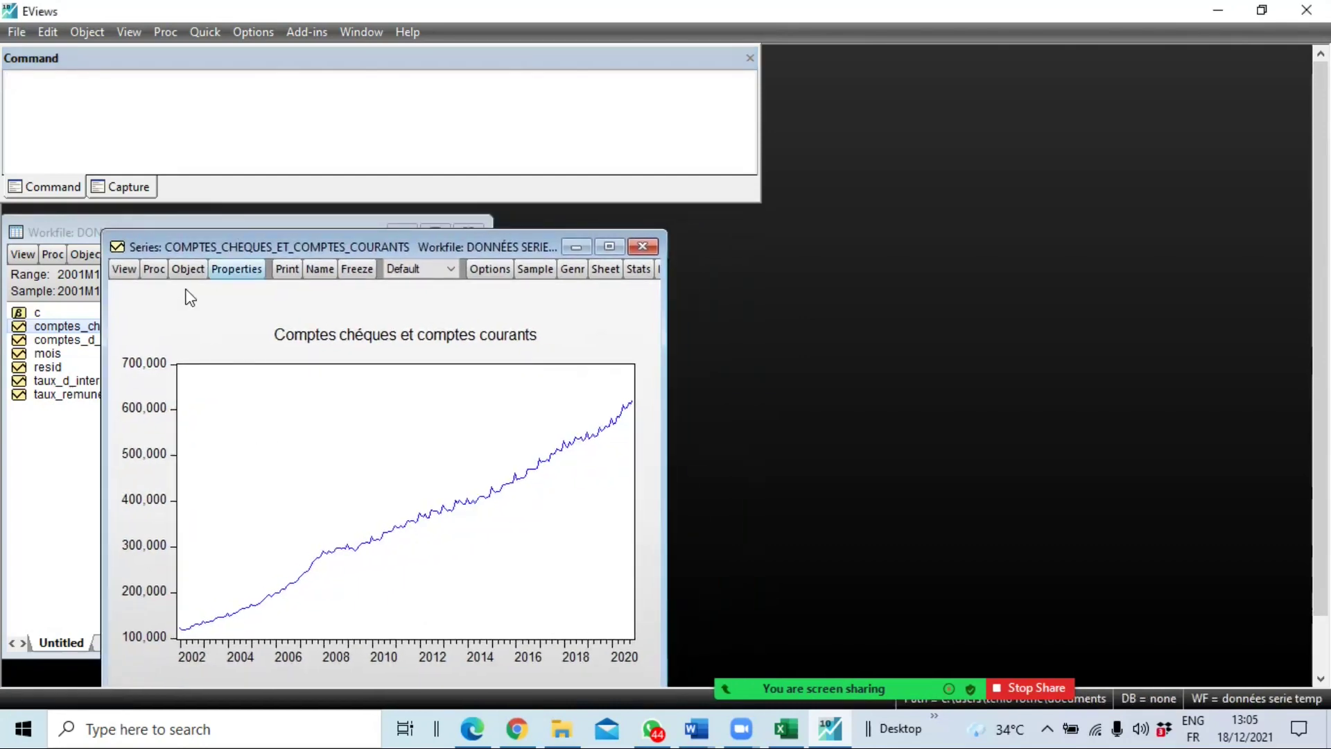
mouse_move(869, 693)
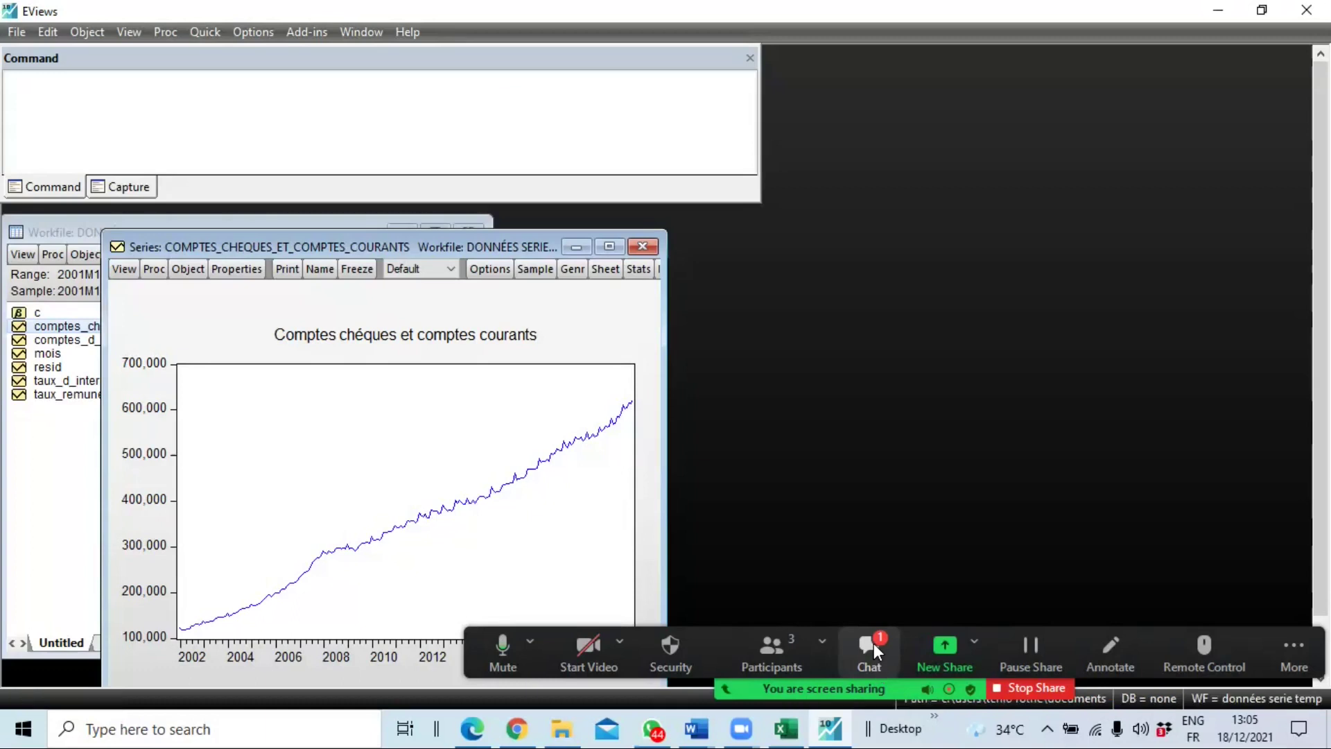
click(872, 645)
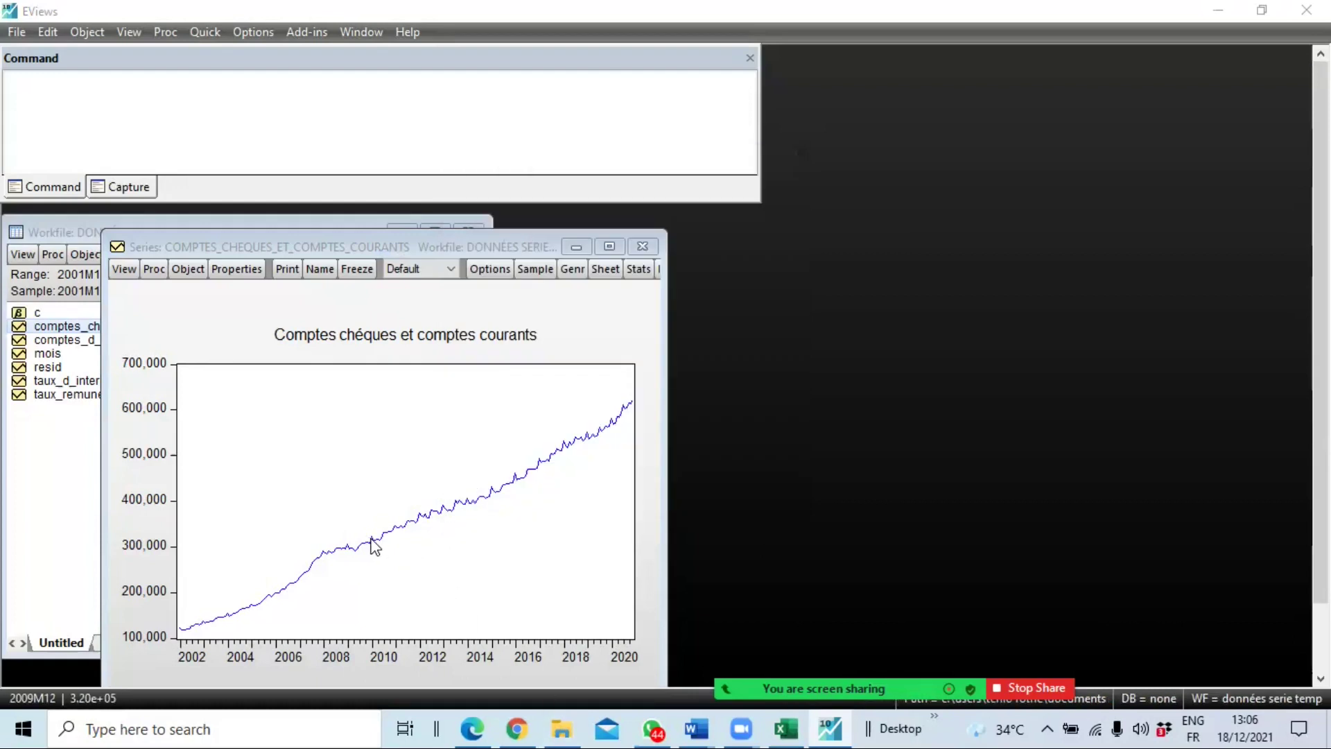
- Inspect the recurring peaks of the Comptes chéques et comptes courants graph, widen its window and move it up to enlarge the plot
mouse_move(372, 539)
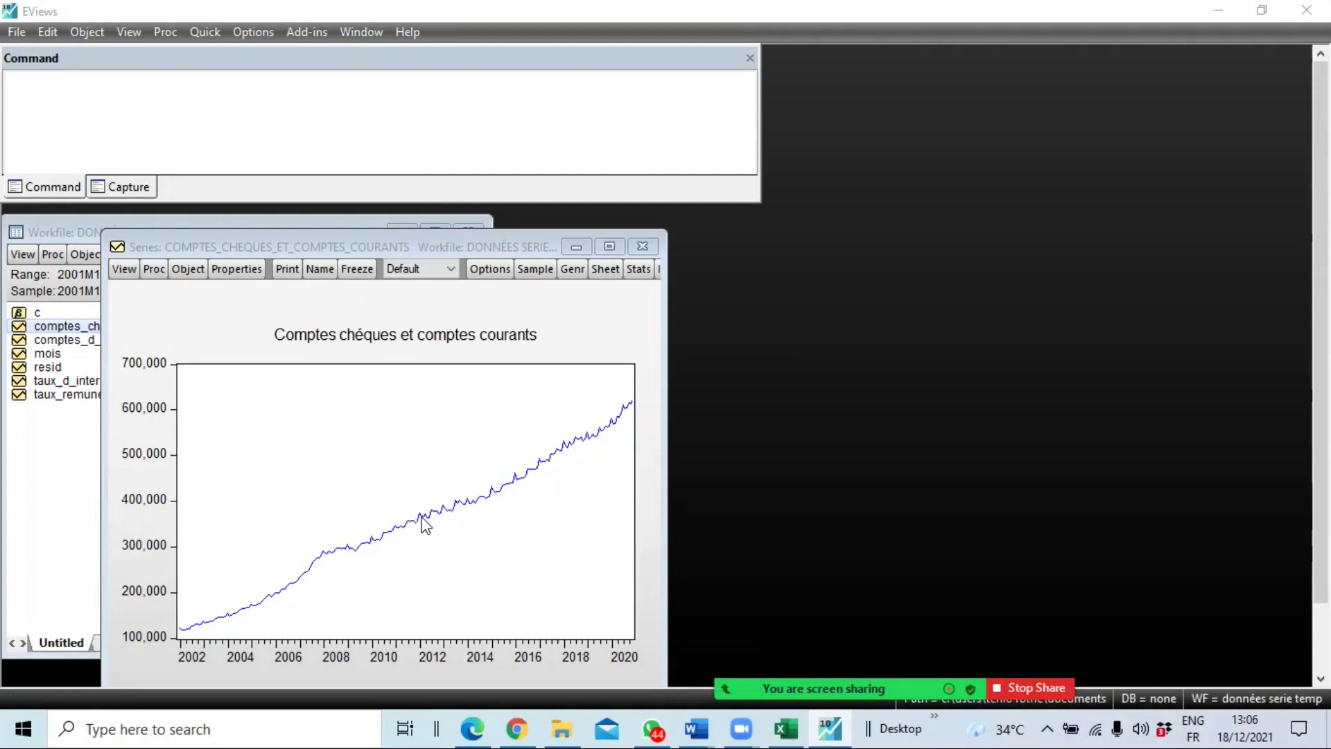
mouse_move(420, 516)
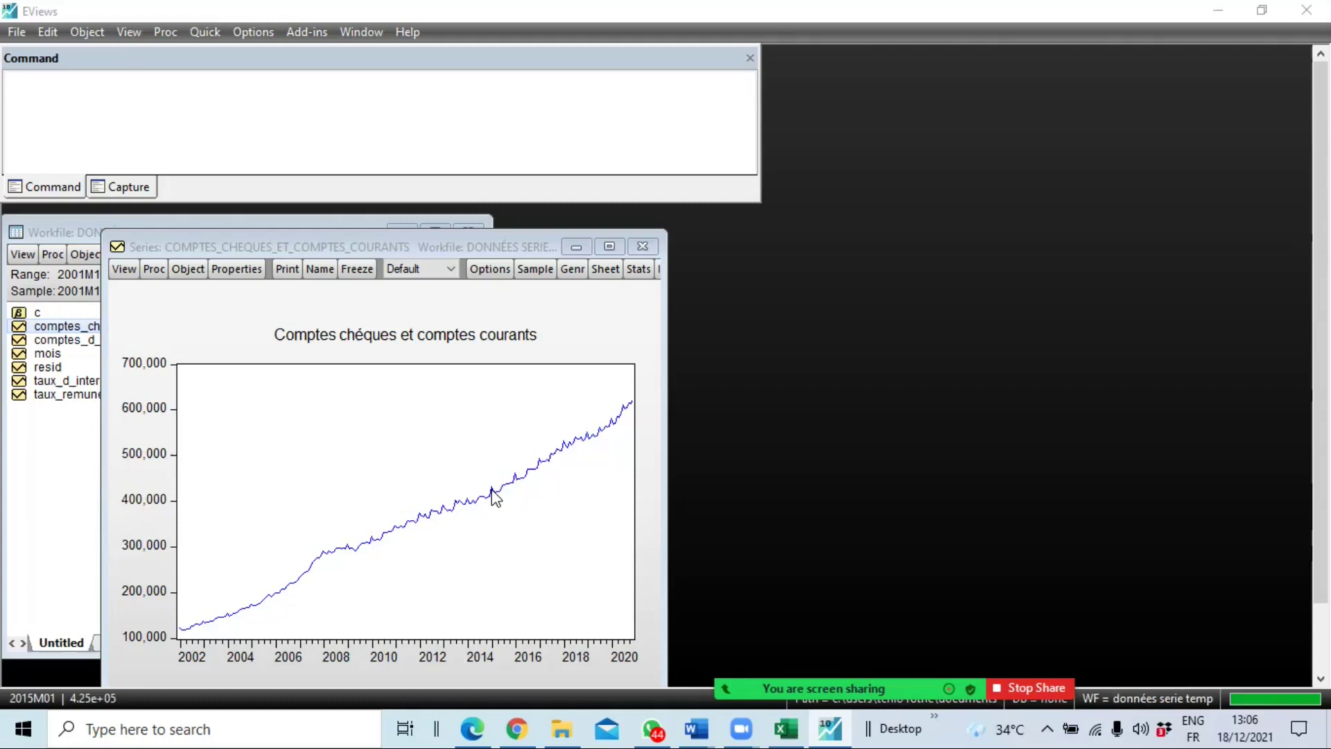
mouse_move(492, 492)
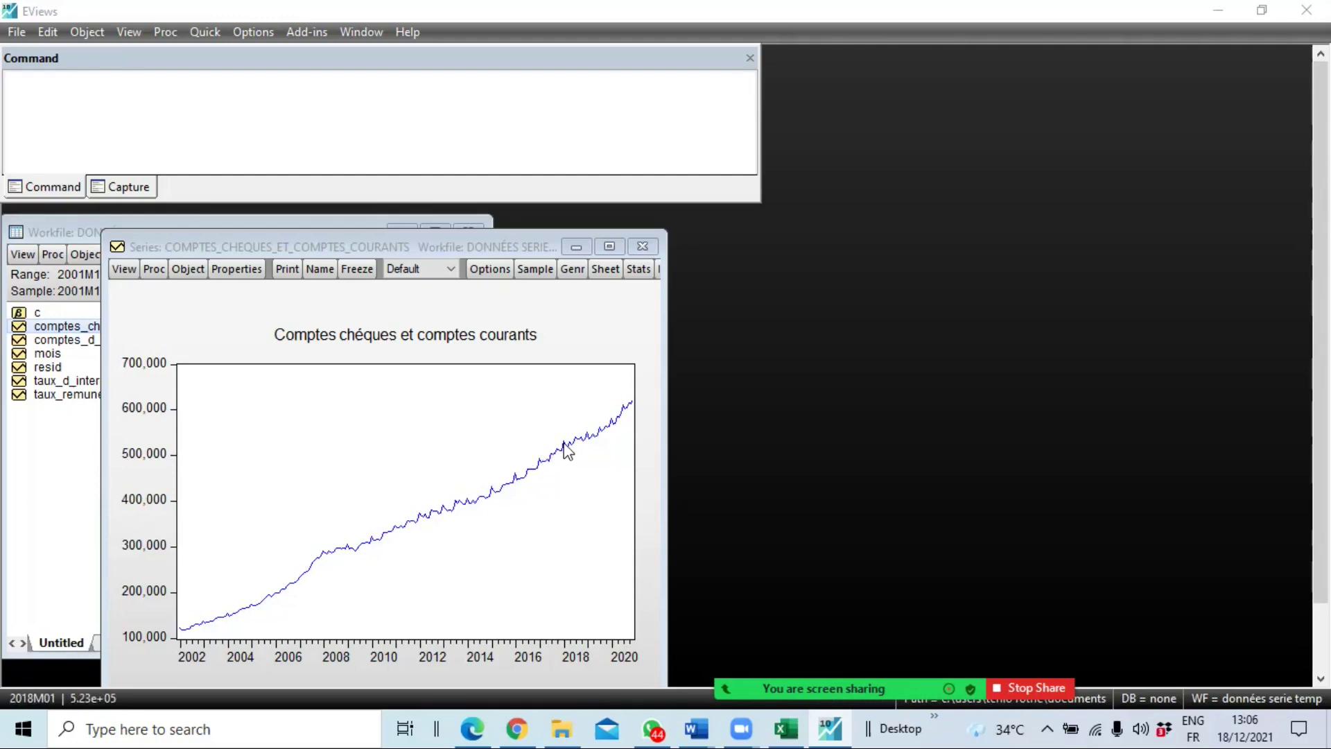
mouse_move(564, 447)
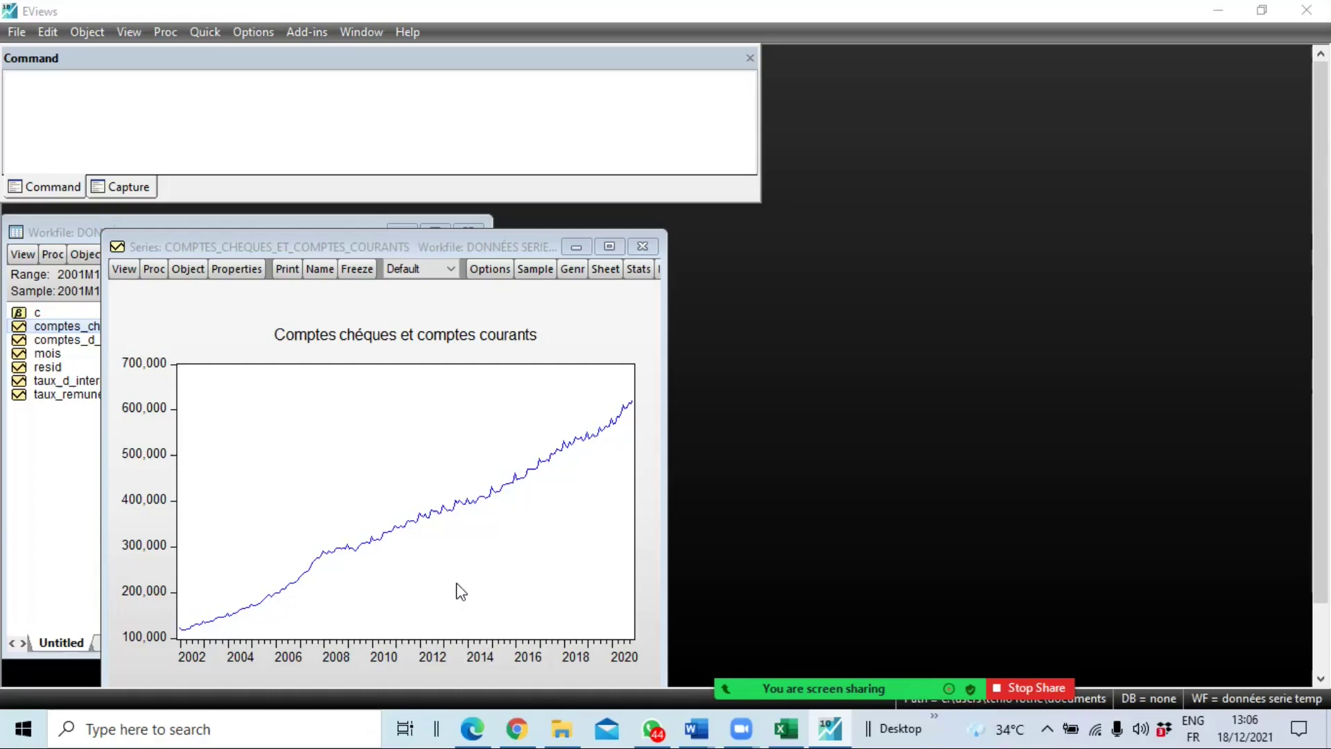
drag(664, 499, 1189, 485)
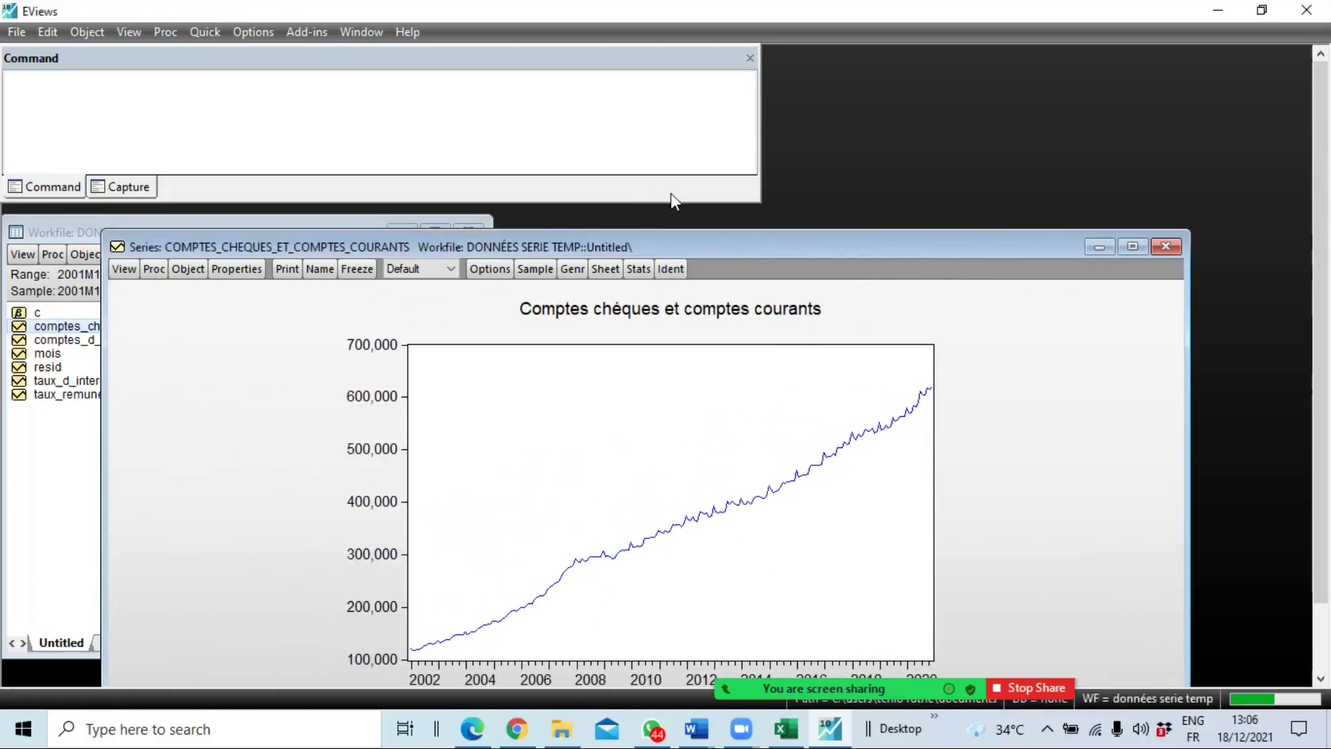
drag(692, 229, 678, 43)
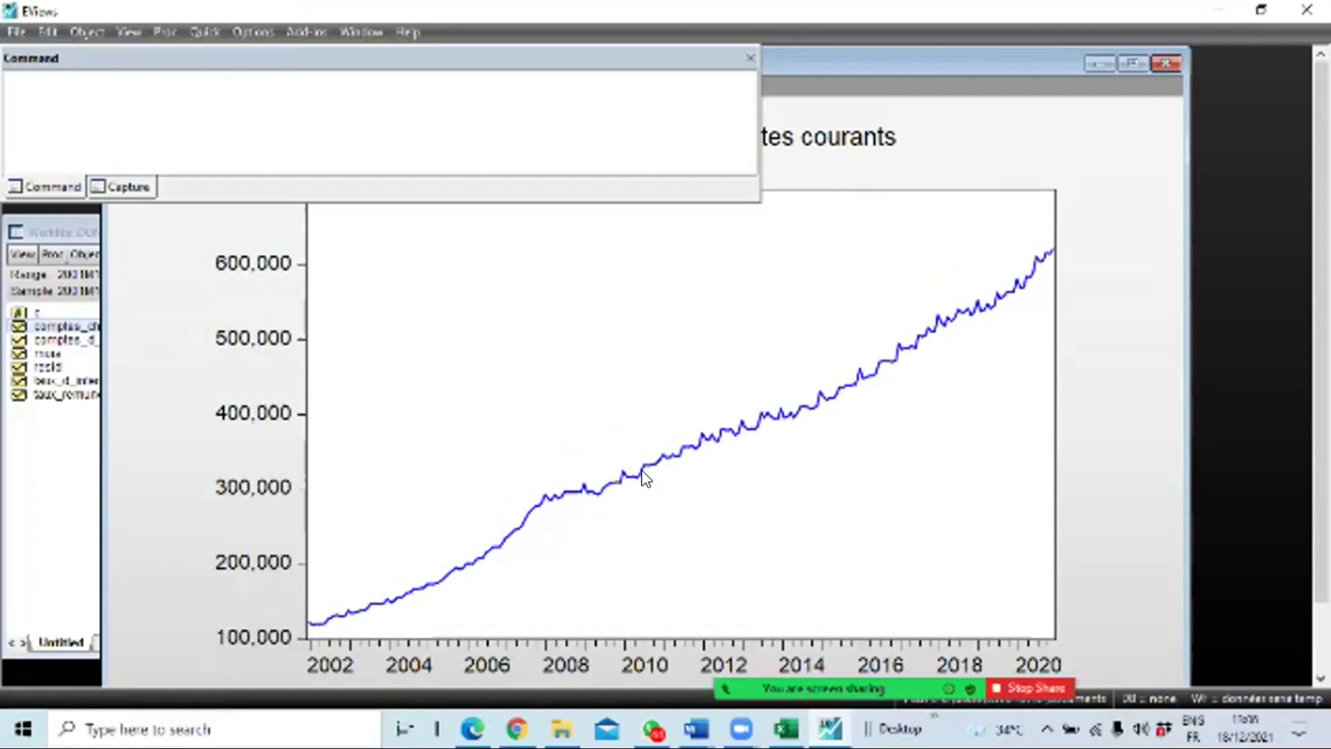
- Examine the monthly data points and recurring peaks along the enlarged curve between 2009 and 2014
mouse_move(641, 478)
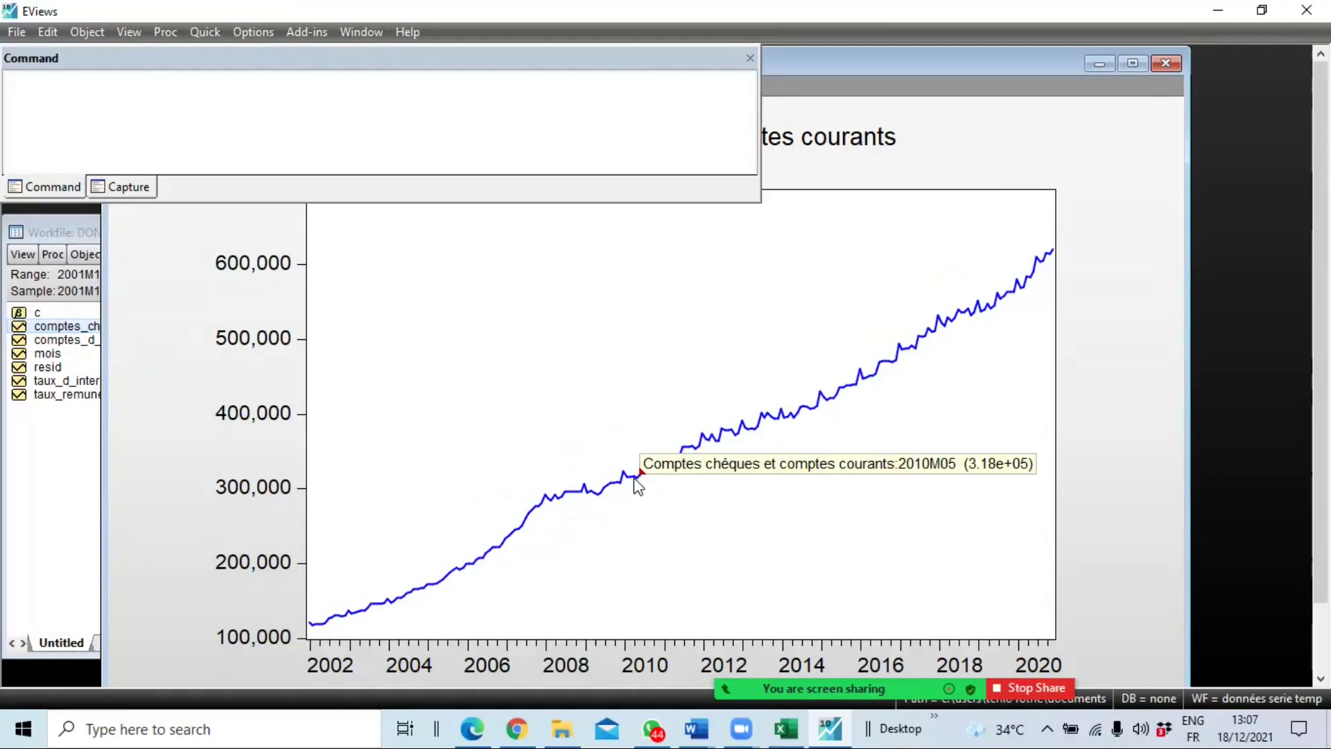
mouse_move(601, 501)
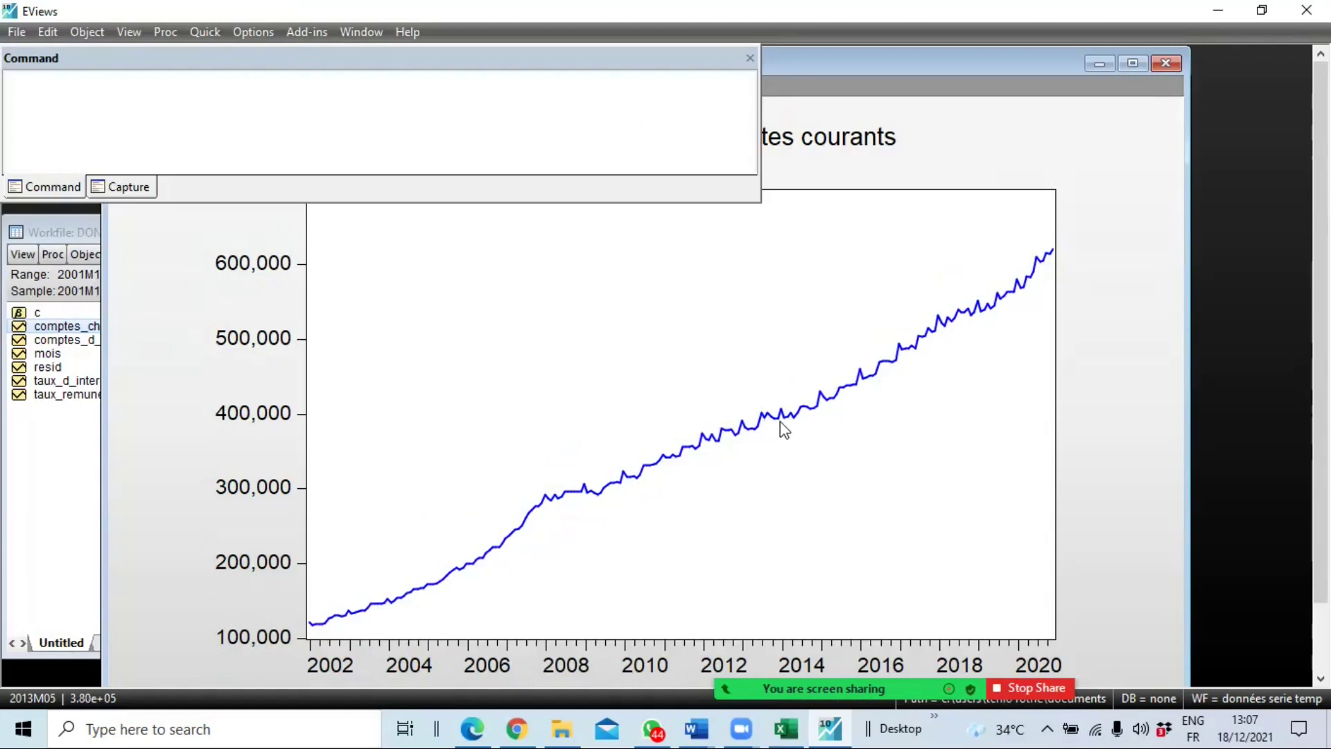
mouse_move(792, 416)
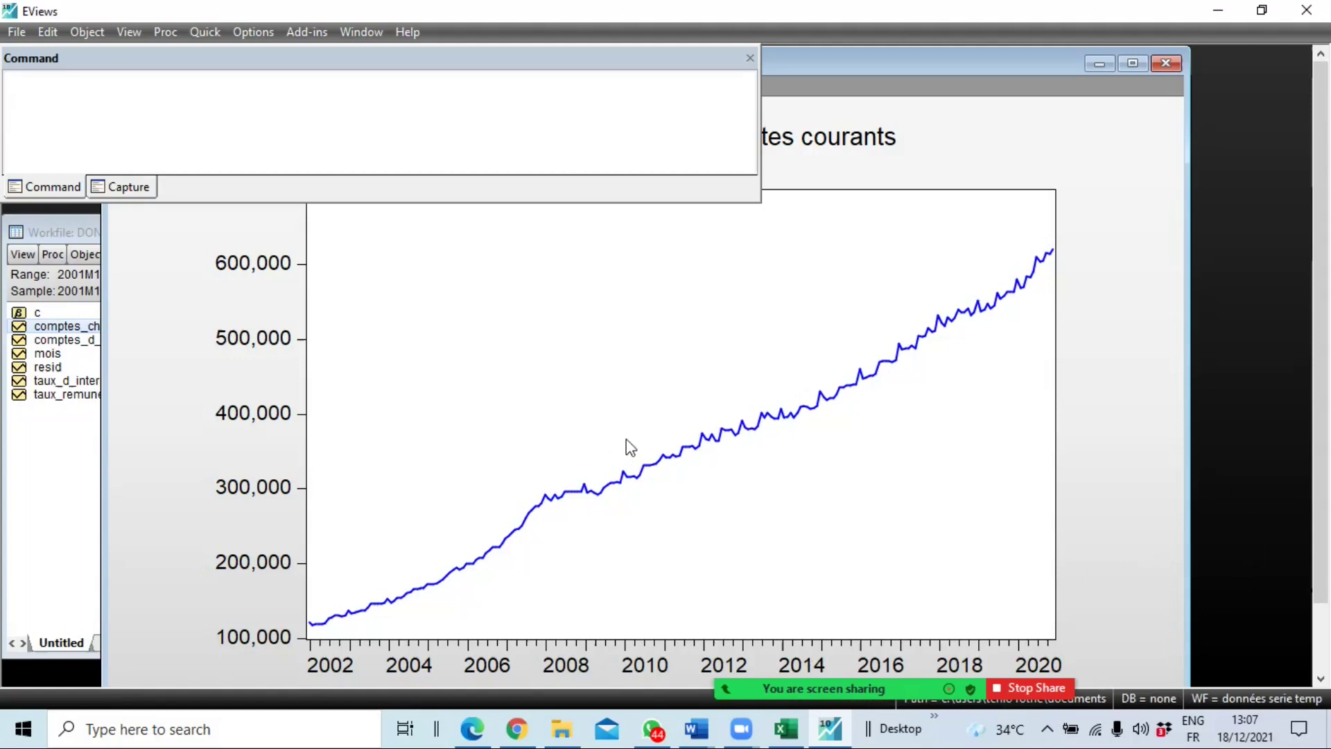
mouse_move(705, 449)
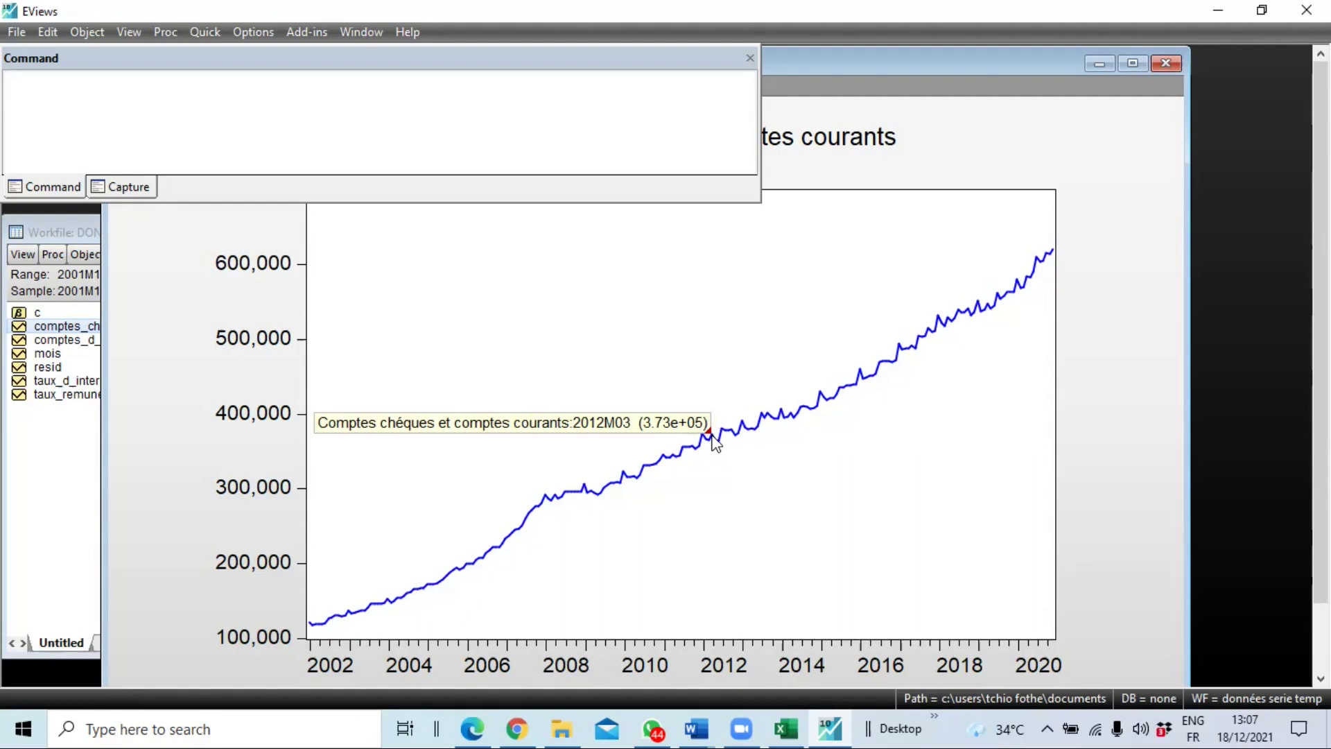
key(ctrl+s)
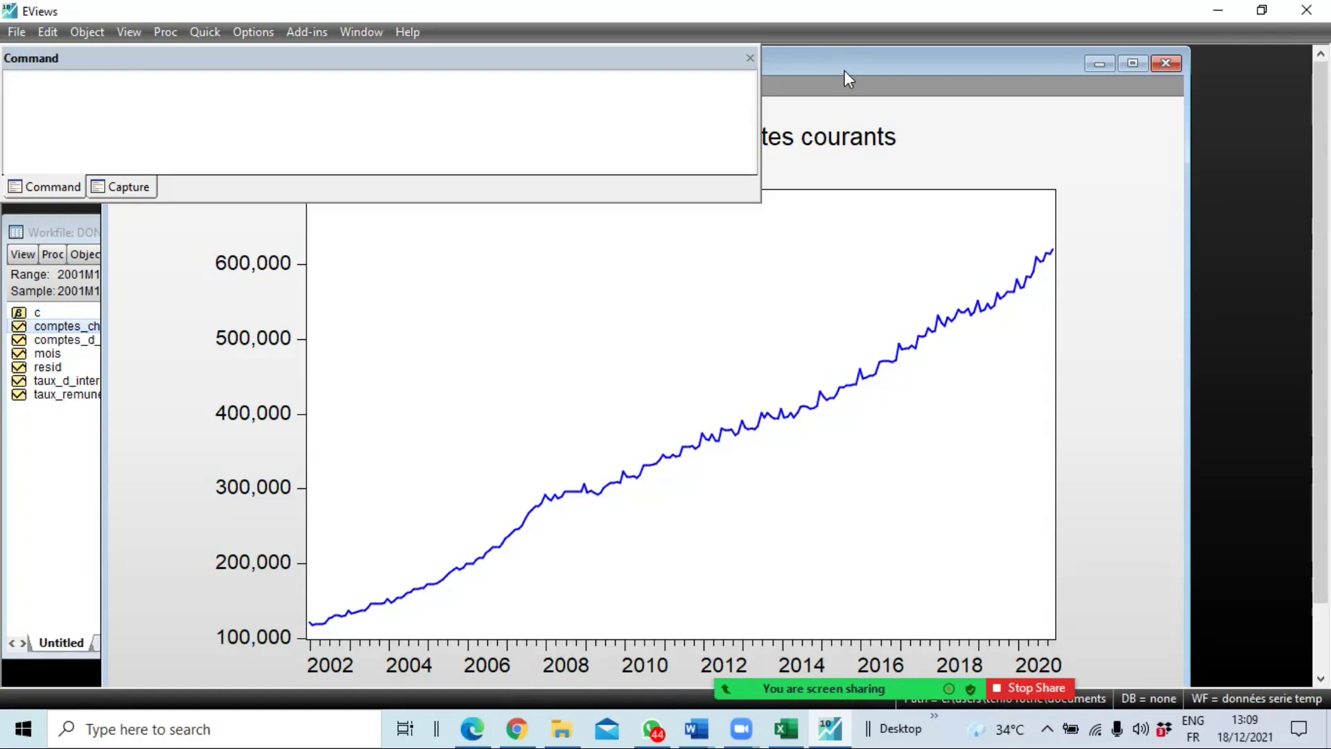
- Shrink the Comptes chéques et comptes courants graph window and place it beside the workfile window
drag(838, 65, 826, 156)
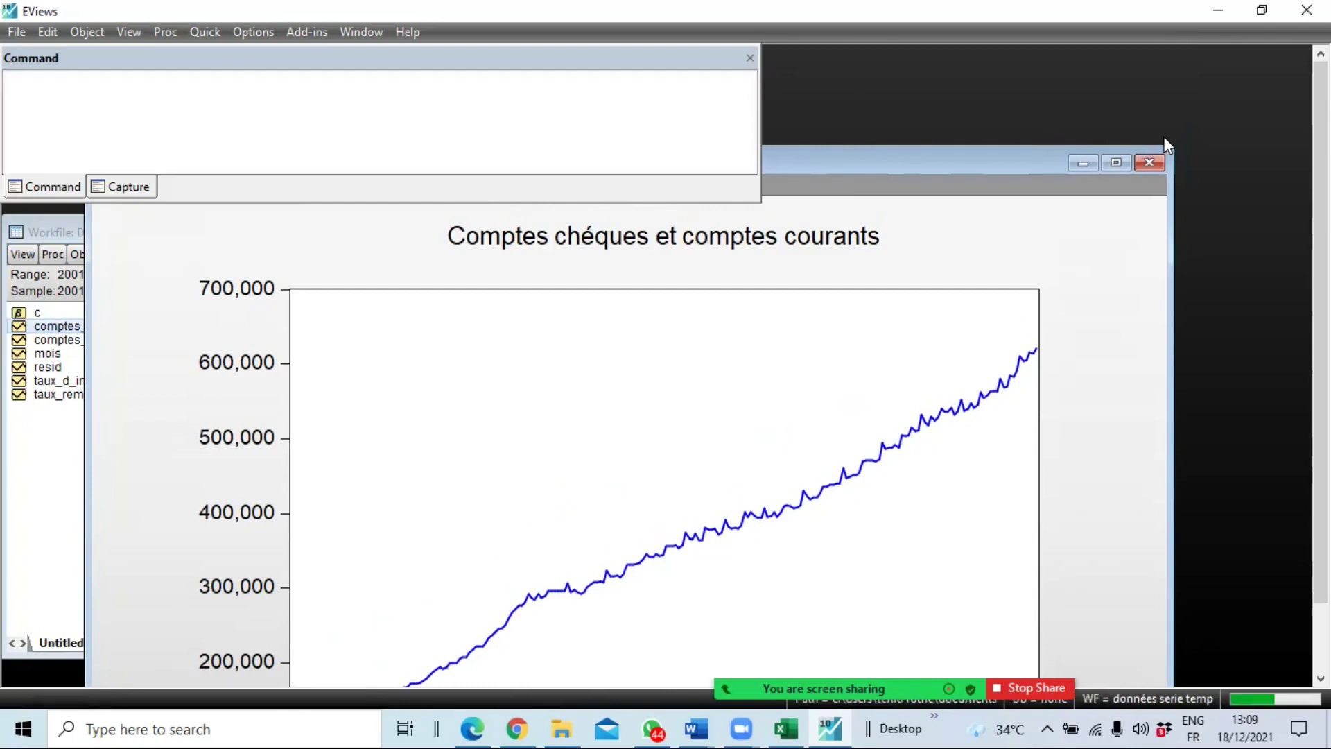
drag(1148, 152, 624, 291)
drag(352, 313, 770, 241)
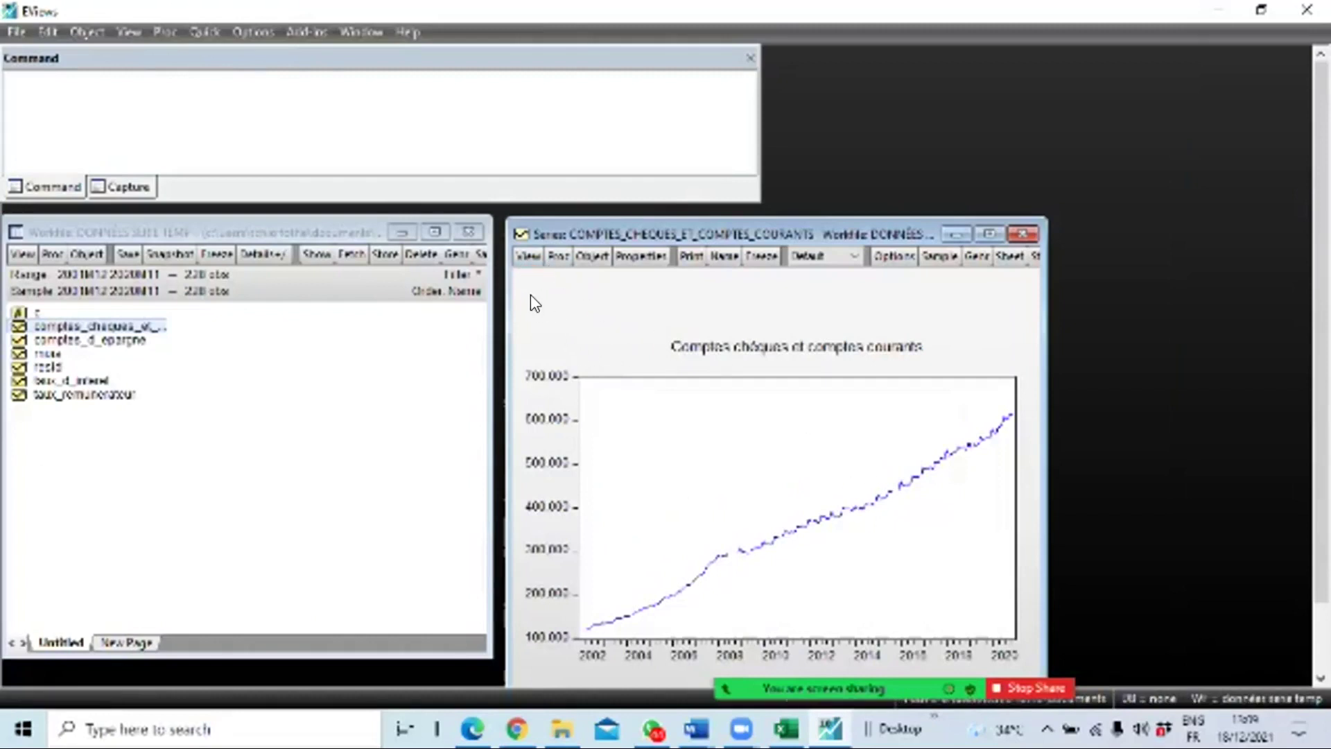
- Switch the Comptes chéques et comptes courants series to its SpreadSheet view and look through the monthly values
click(528, 256)
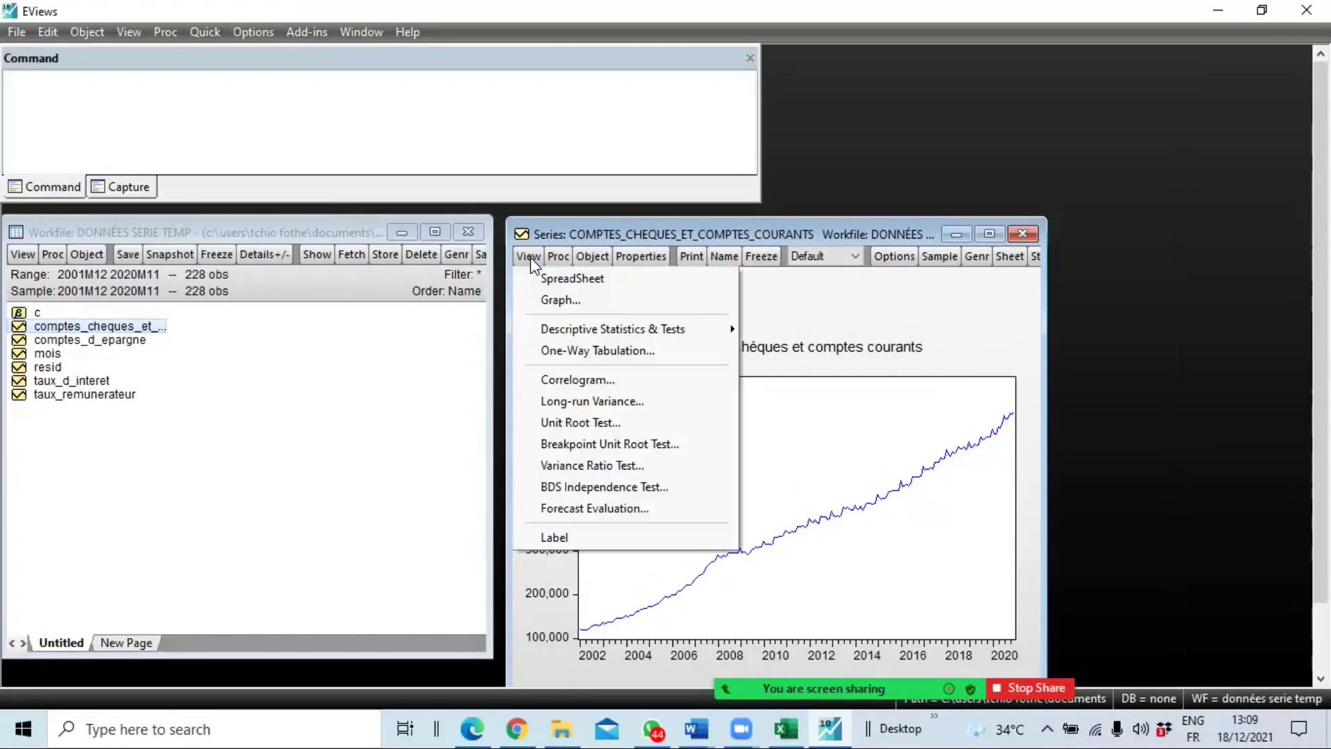
click(580, 283)
scroll(627, 414, down, 7)
scroll(629, 402, down, 6)
scroll(633, 395, up, 13)
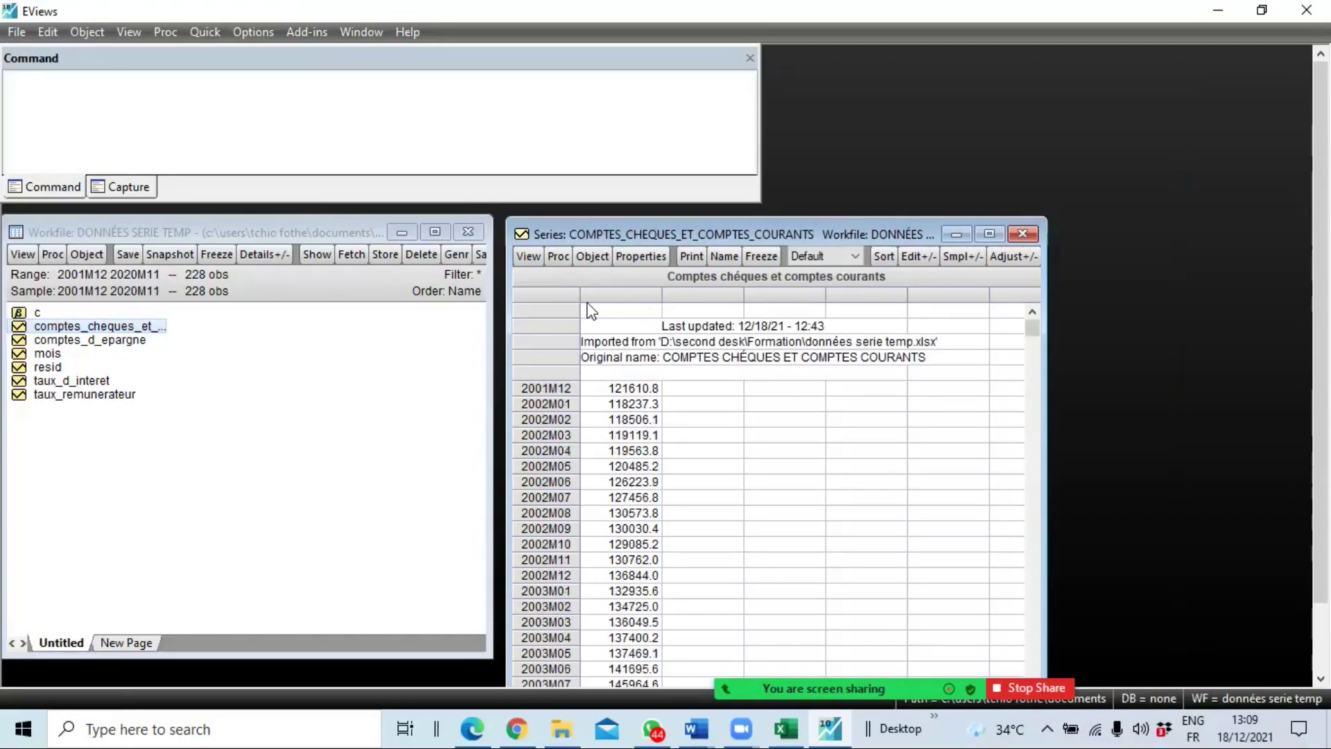
- Review the seasonal adjustment methods available for the Comptes chéques et comptes courants series
click(561, 256)
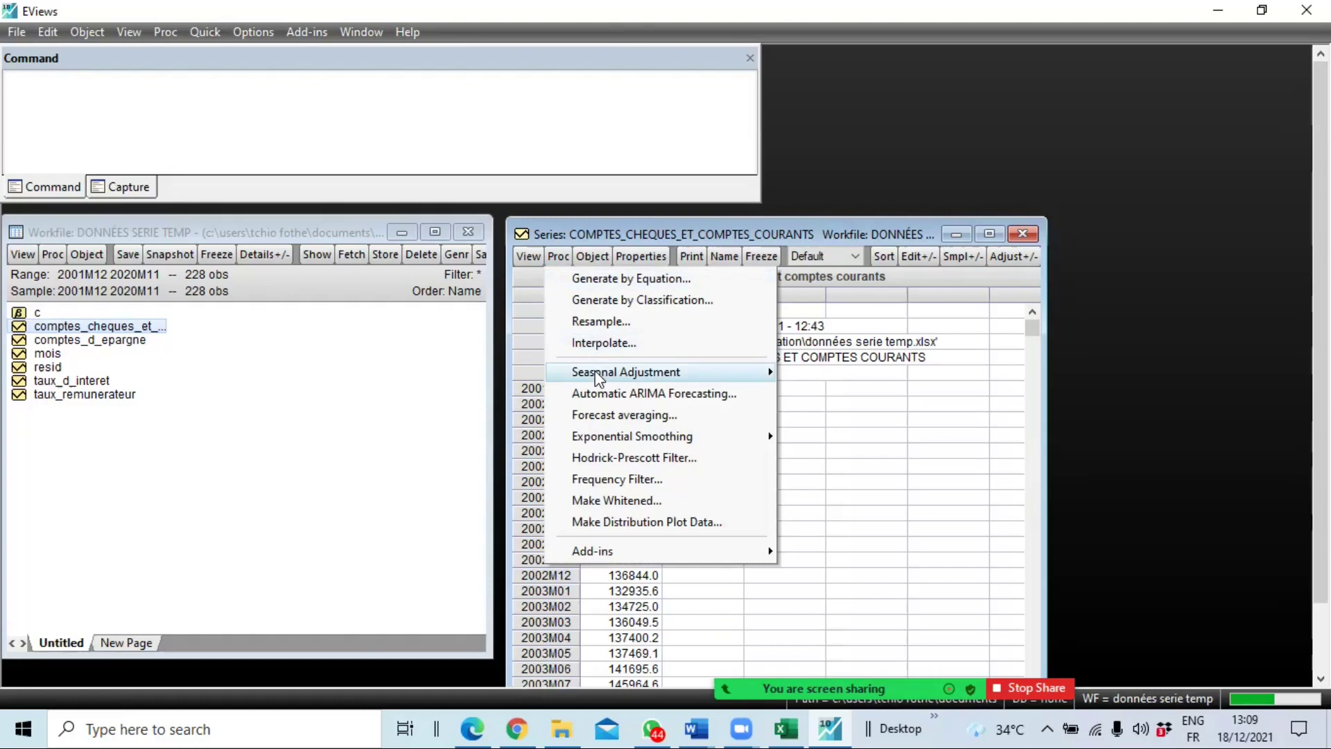
mouse_move(595, 371)
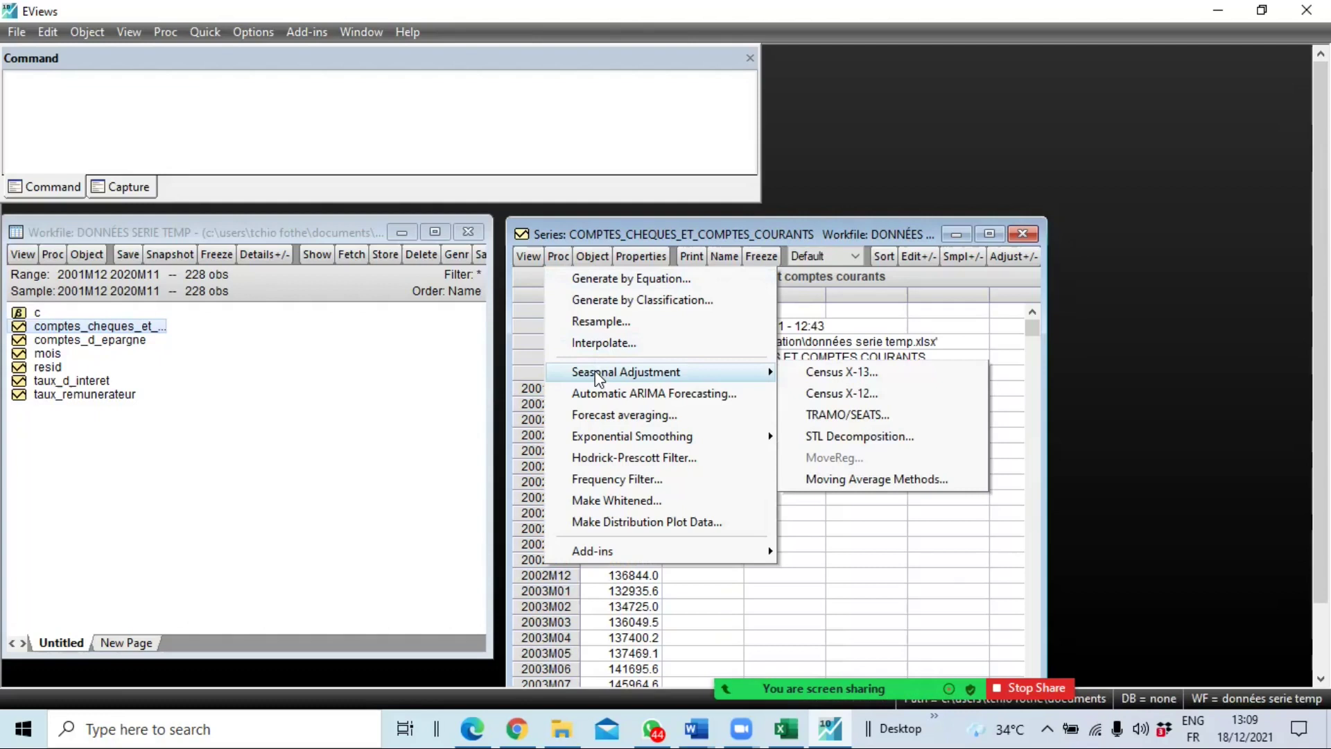
mouse_move(676, 374)
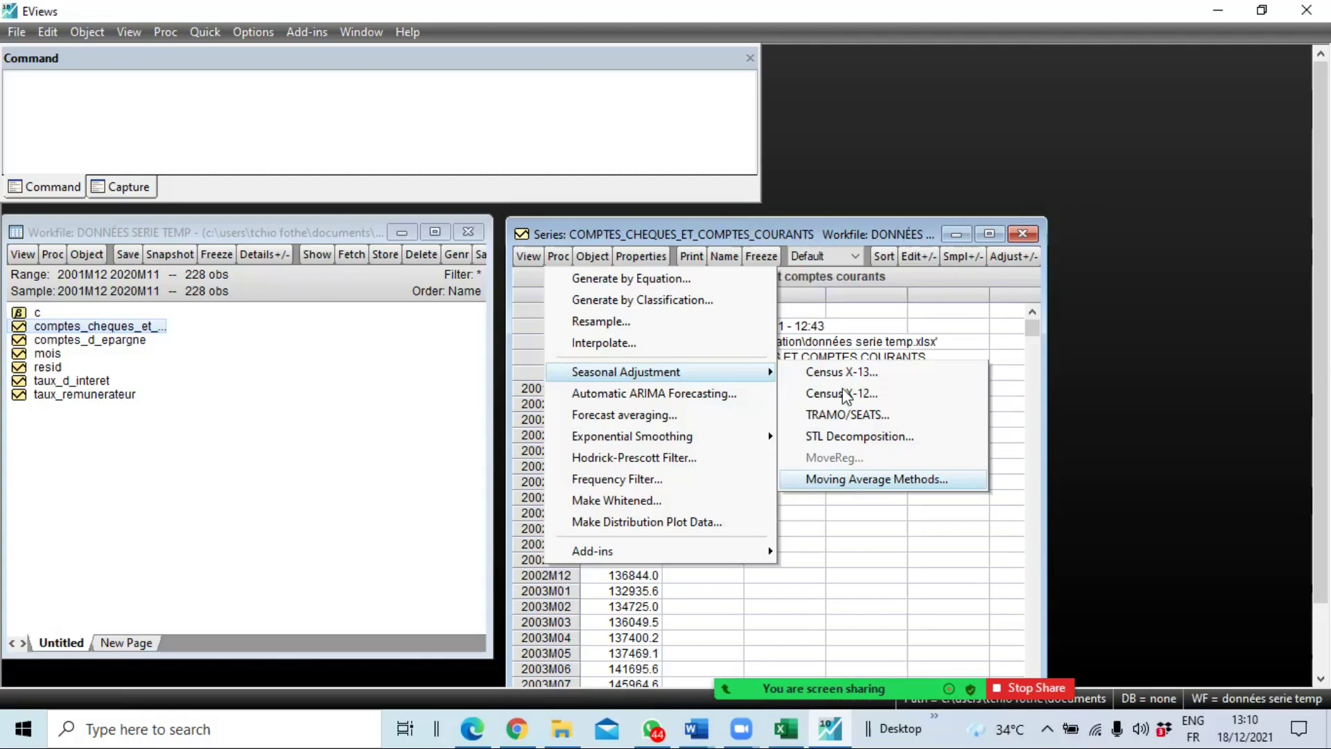
click(777, 235)
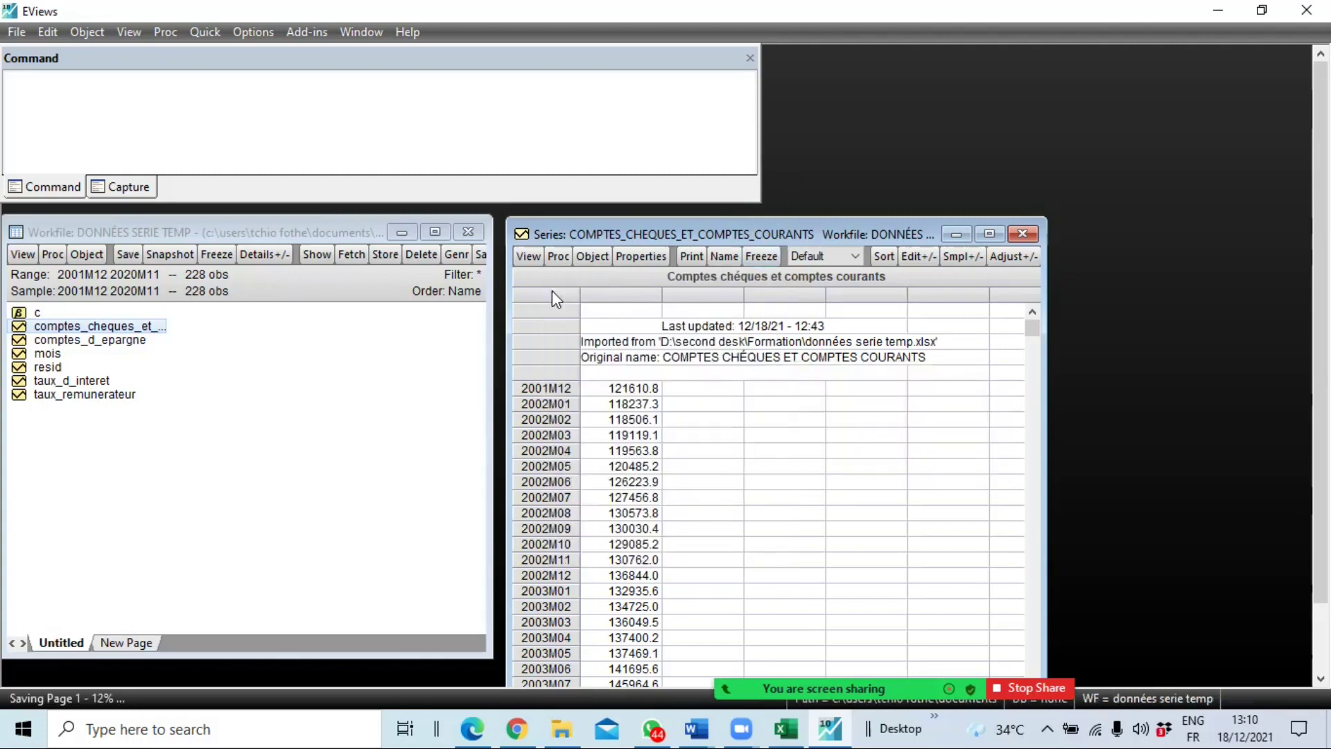
- Display the Comptes chéques et comptes courants series as a Line & Symbol graph of raw data and inspect the curve around 2012
click(528, 256)
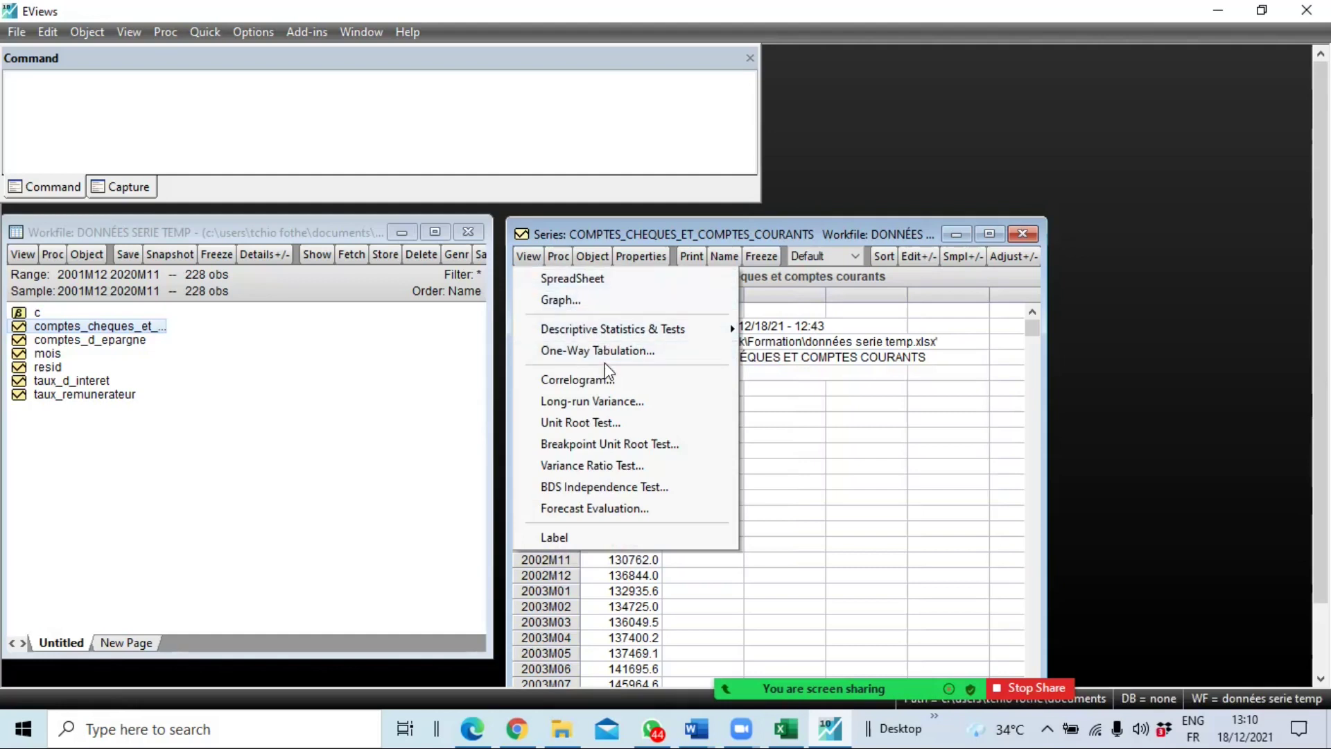
click(573, 303)
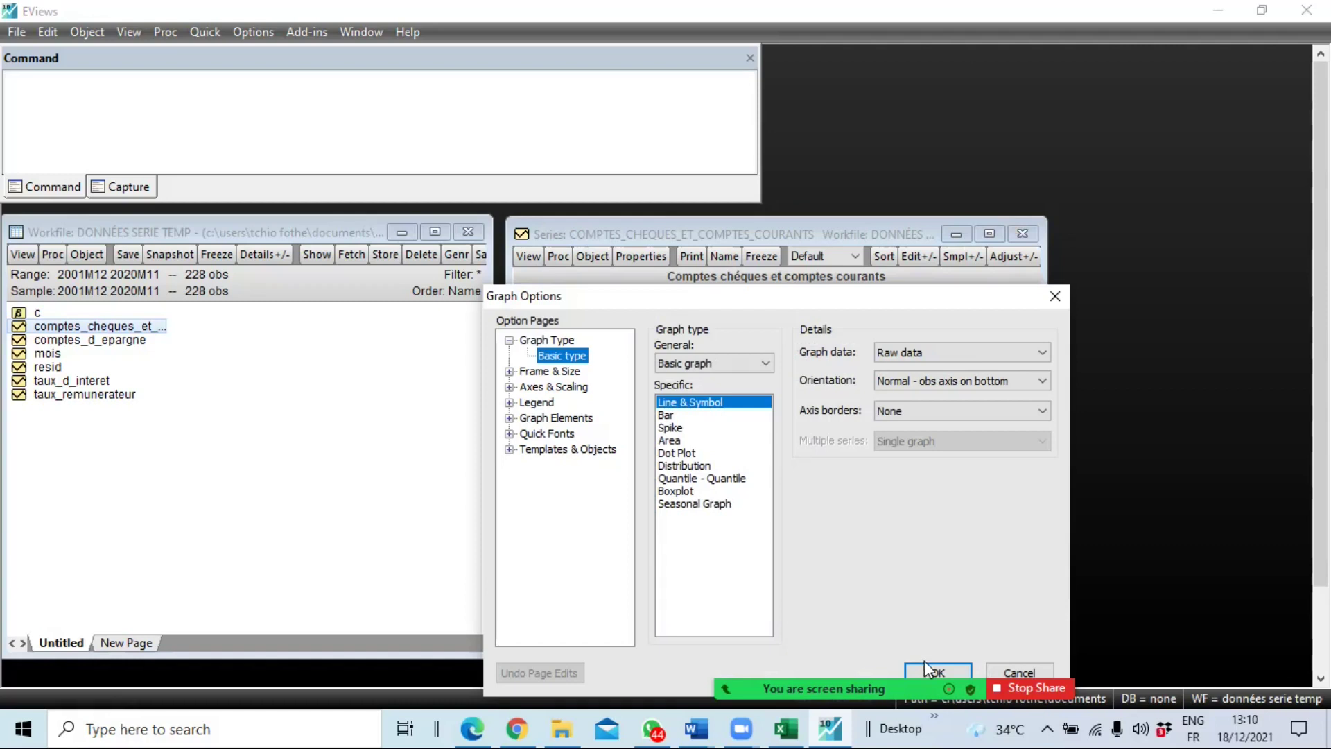
click(926, 668)
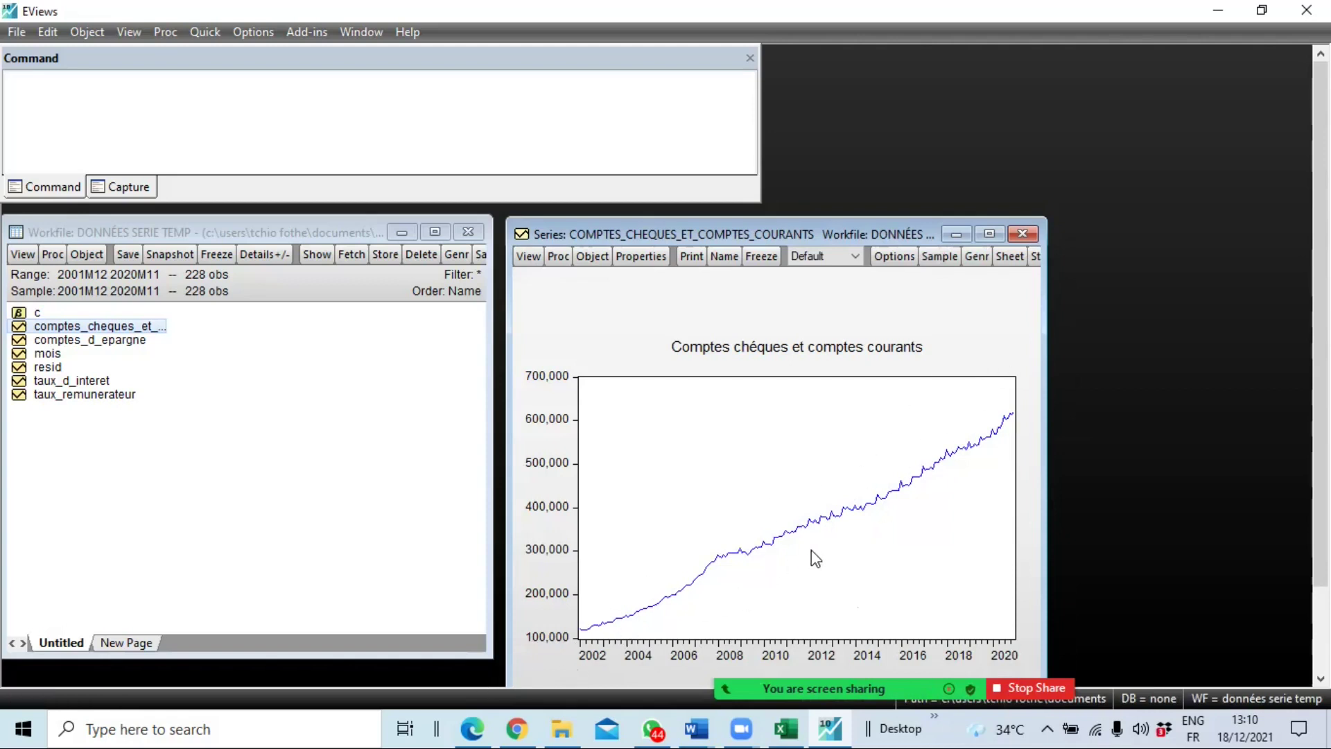
mouse_move(819, 531)
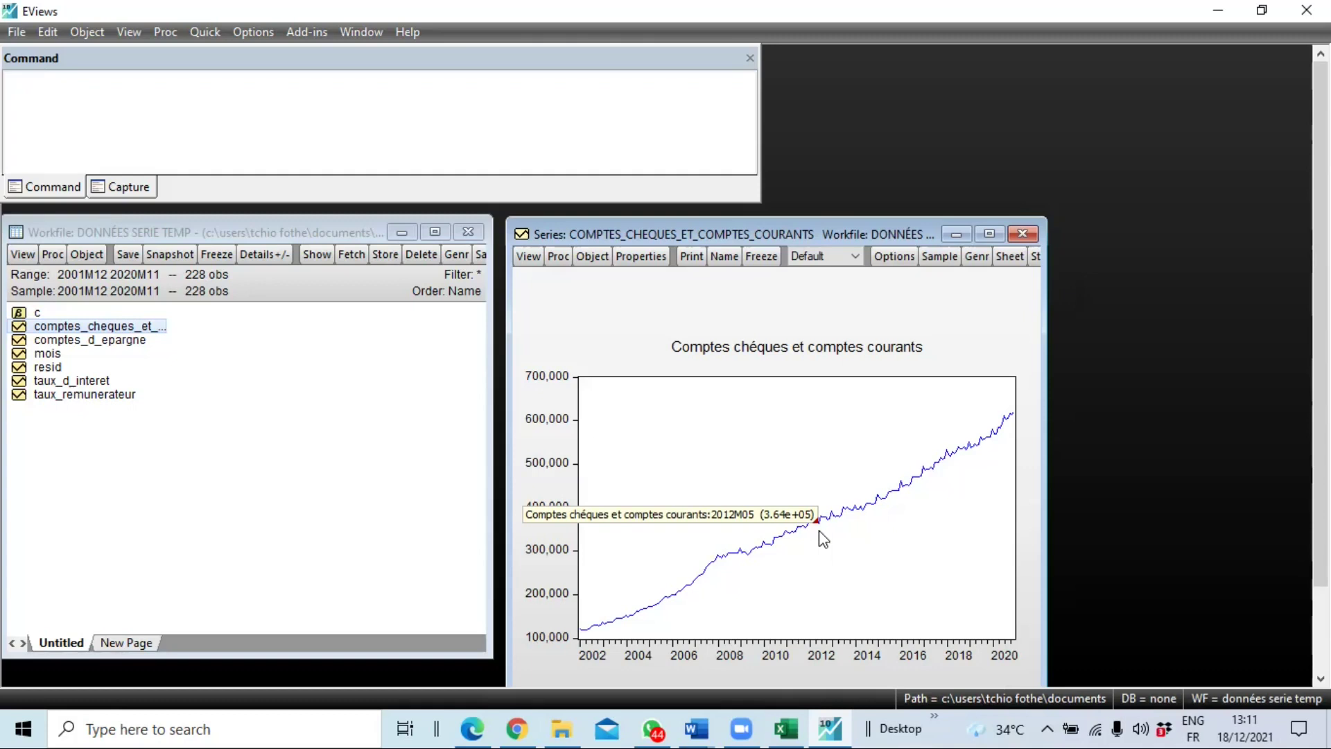
key(ctrl+s)
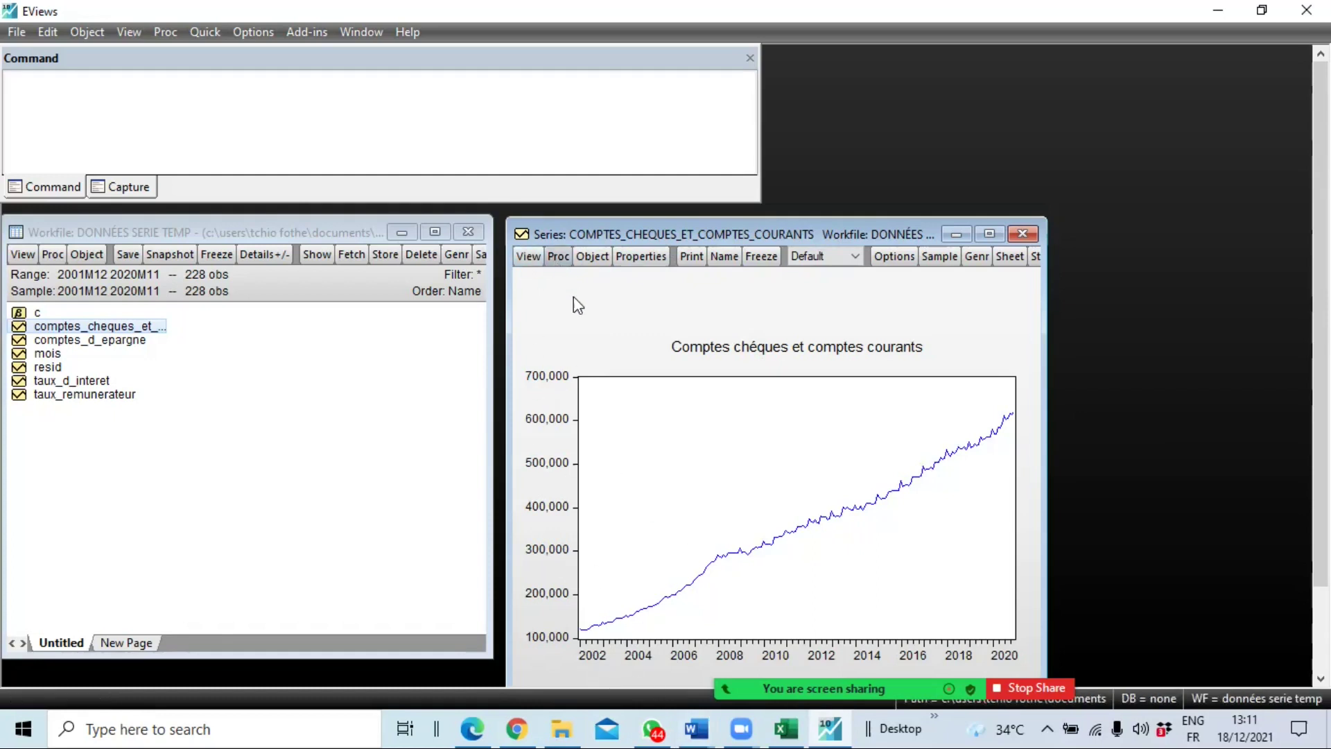
- Start a Census X-12 seasonal adjustment of the series with the Additive method, moving the options dialog clear of the graph
click(558, 256)
mouse_move(613, 375)
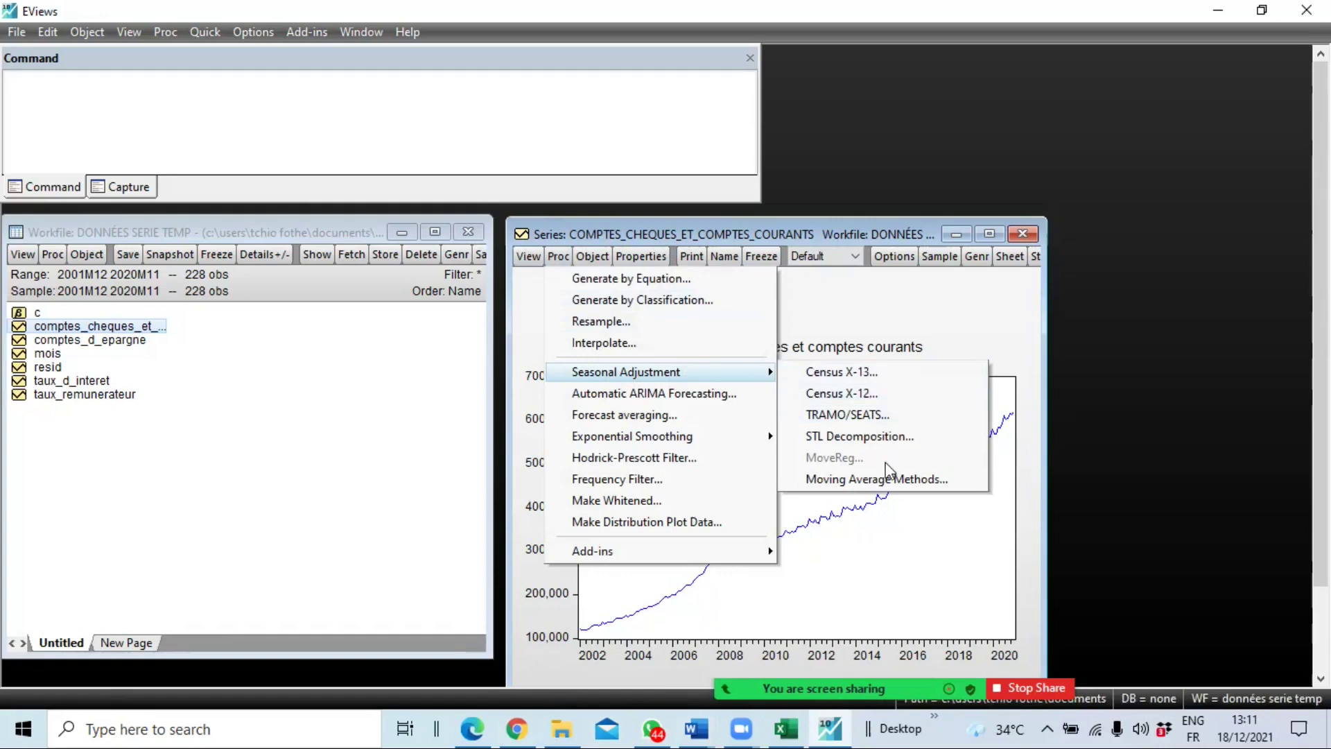
click(892, 396)
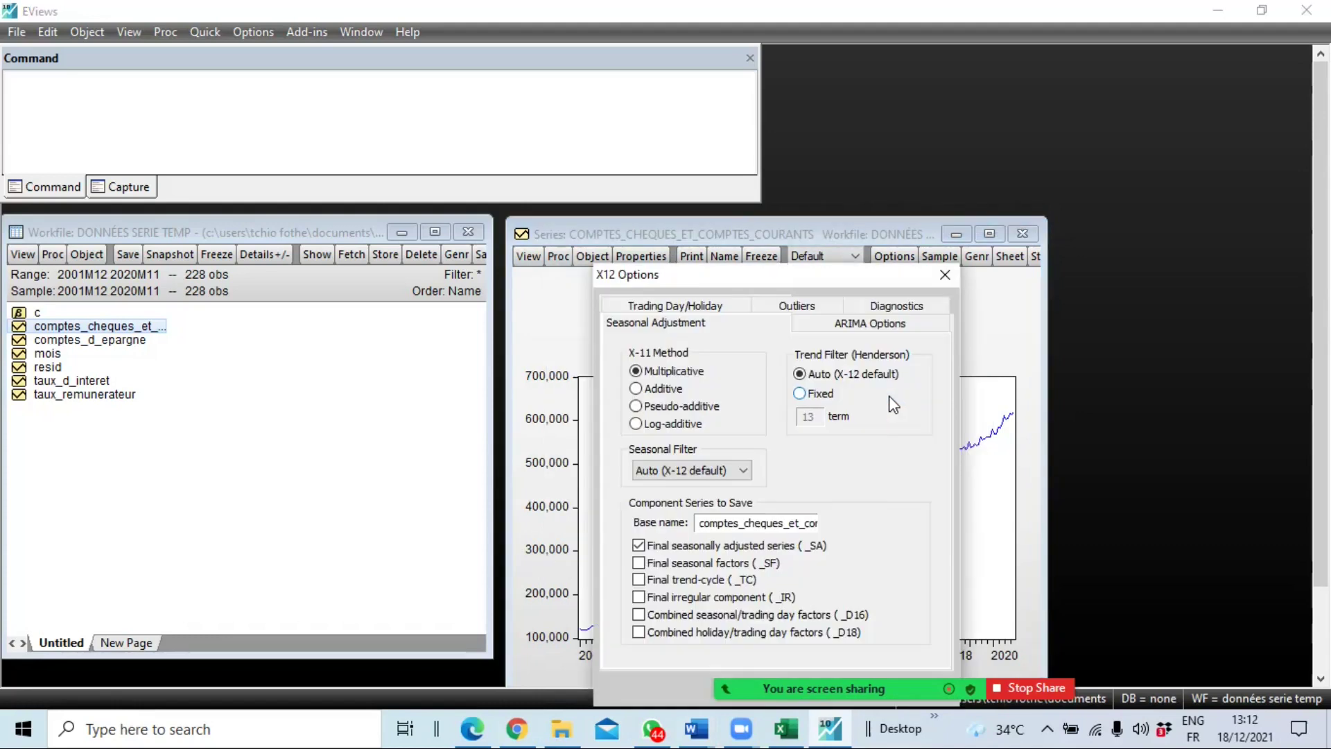
click(636, 390)
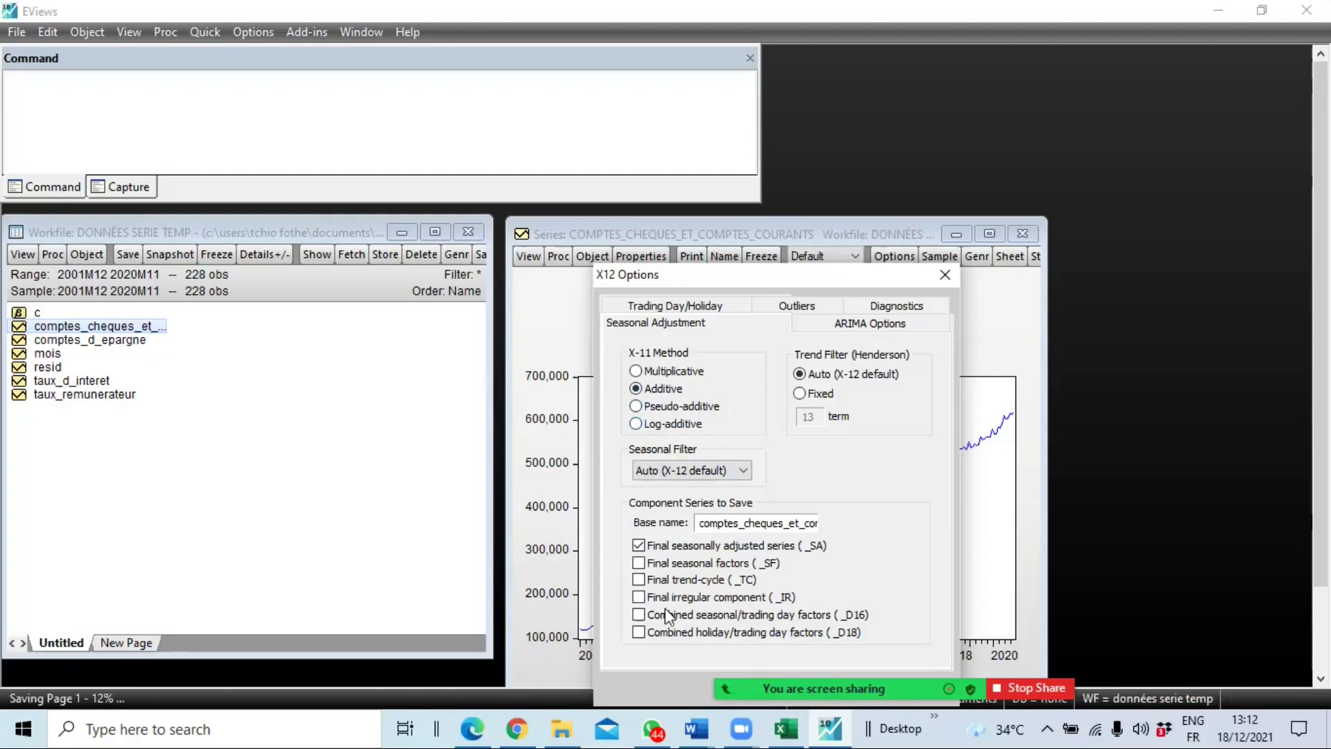
mouse_move(752, 278)
mouse_down()
mouse_move(447, 297)
mouse_move(355, 252)
mouse_move(729, 216)
mouse_move(734, 281)
mouse_up()
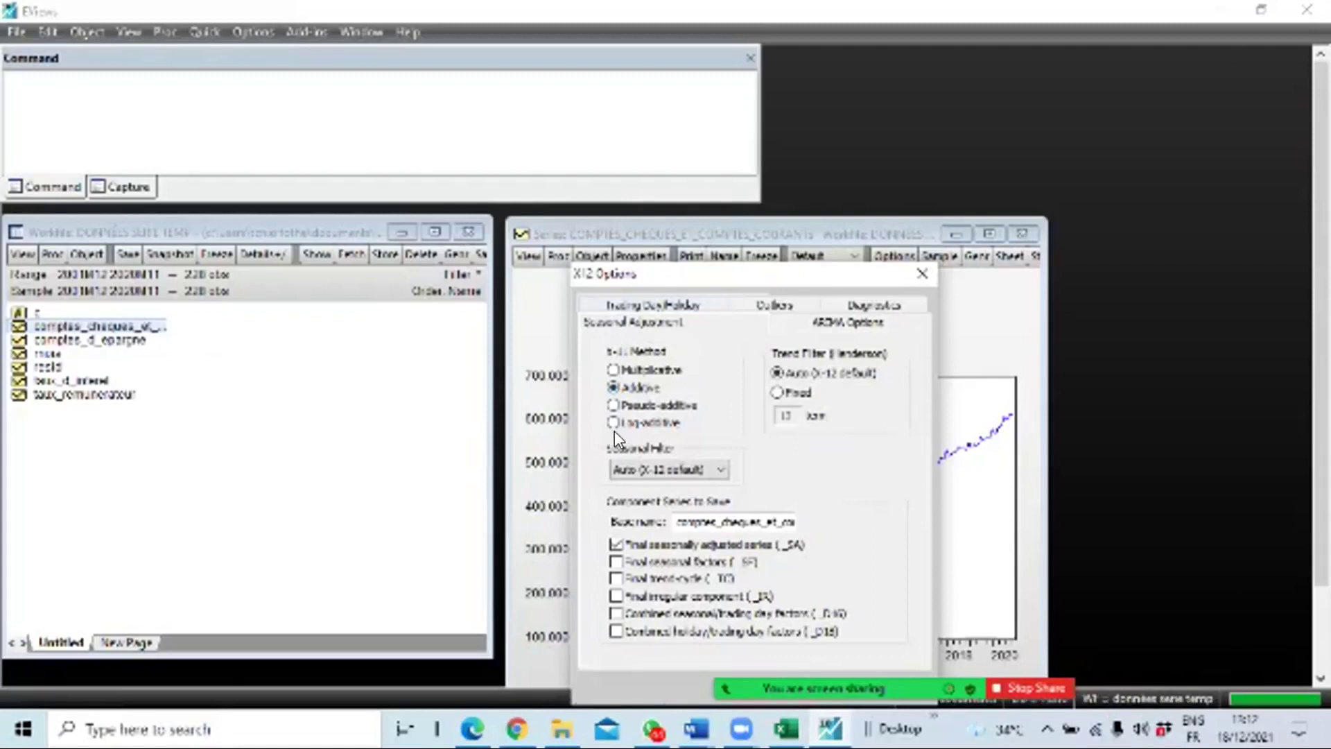
click(613, 423)
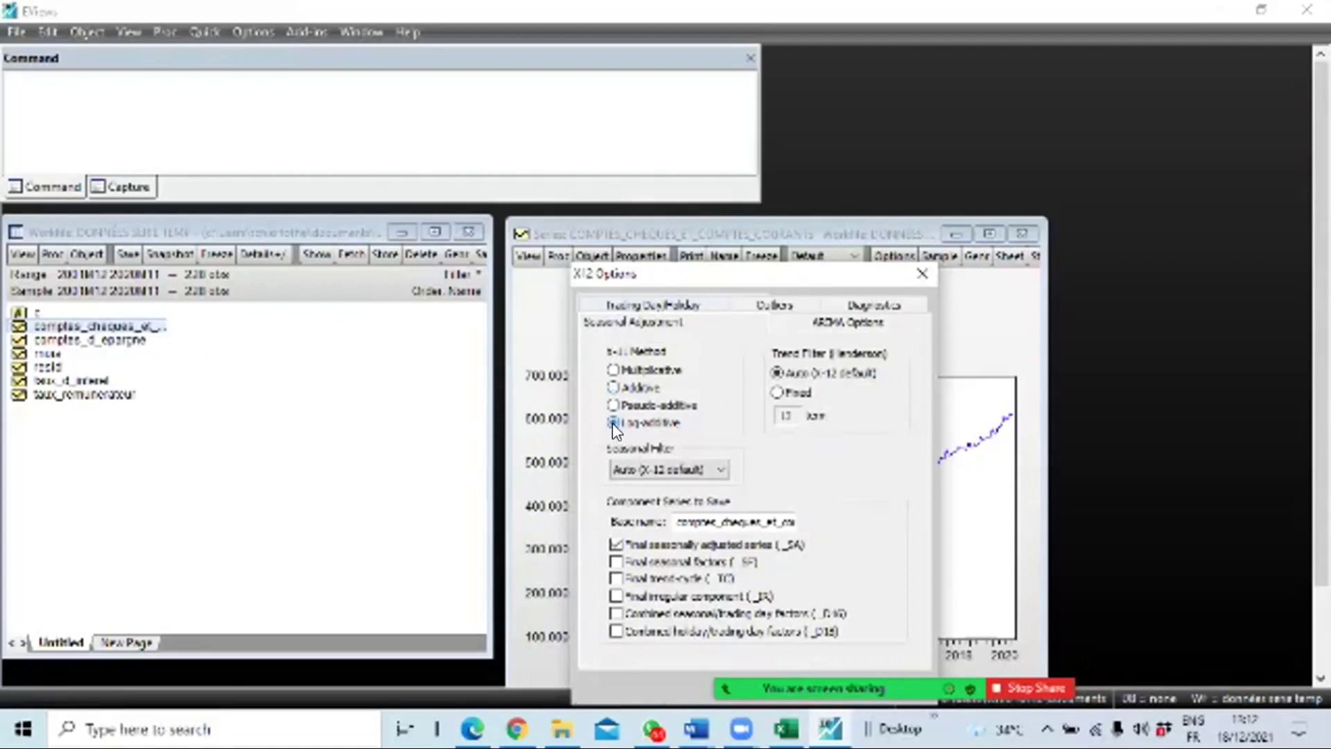
drag(775, 272, 280, 124)
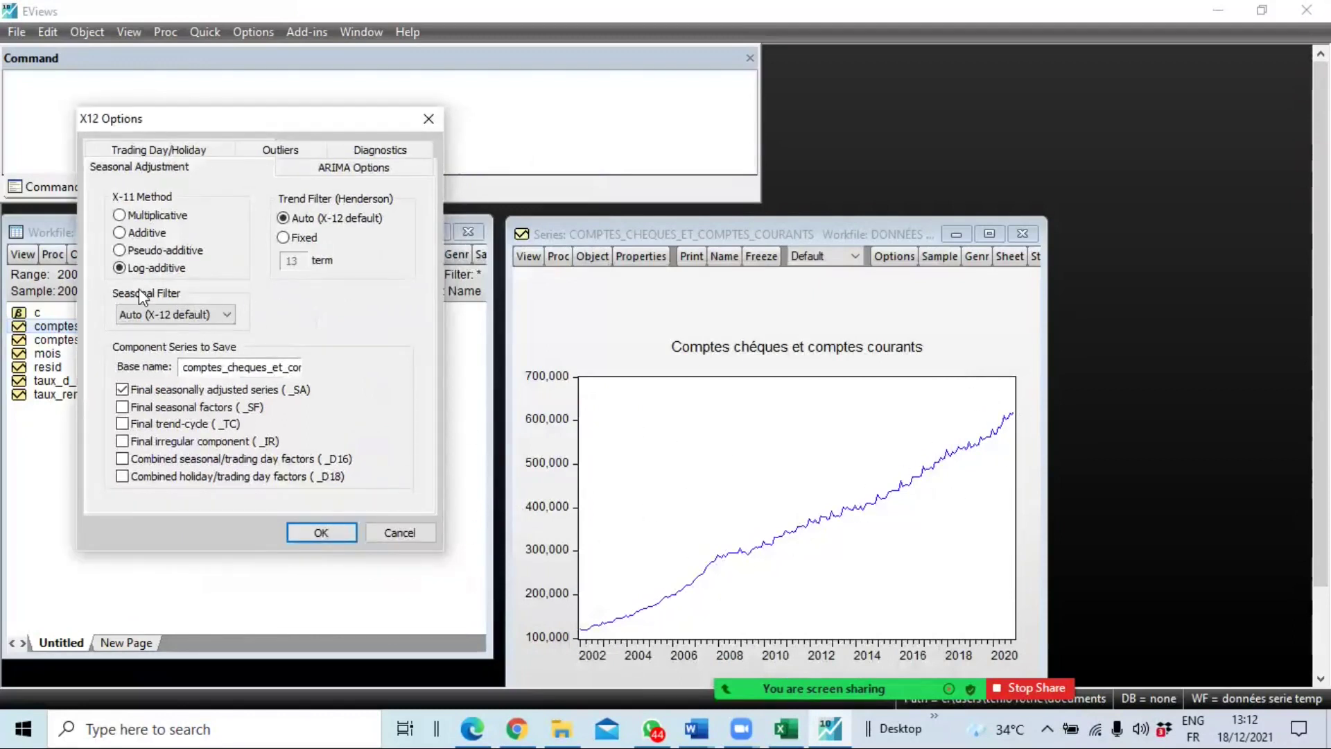
click(134, 234)
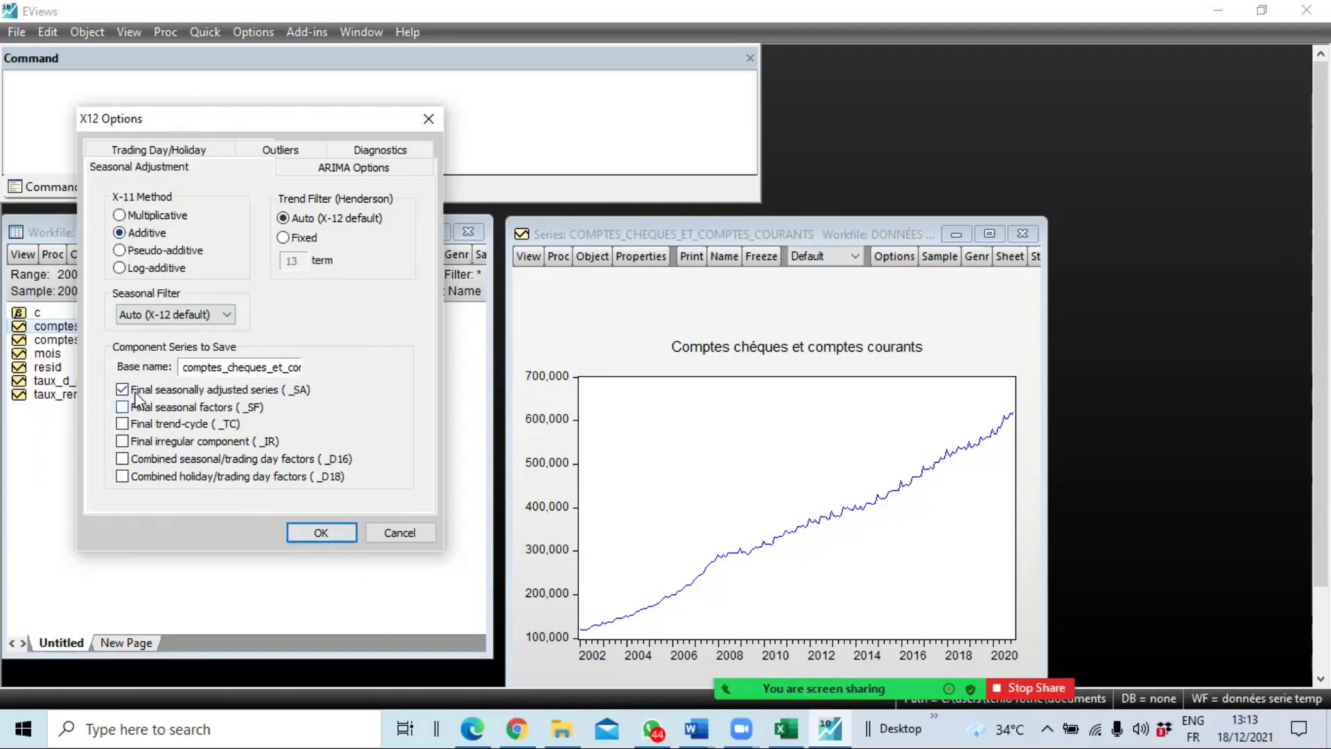
- Read the base name for the component series to save through to its end
click(285, 367)
key(Right)
key(Right)
key(Right)
key(Right)
key(Right)
key(Right)
key(Right)
key(Right)
key(Right)
key(Right)
key(Right)
key(Right)
key(Right)
key(Right)
key(Right)
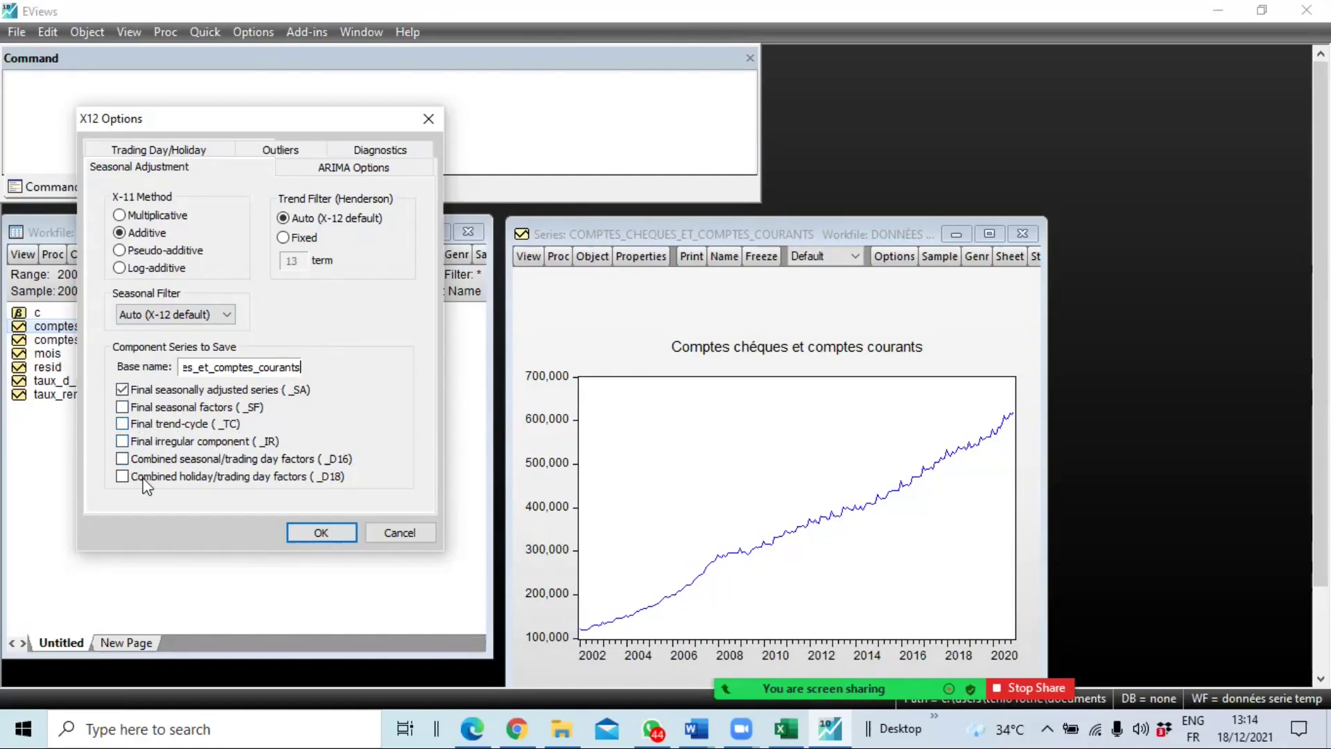
- Choose to save the final seasonally adjusted series (_SA) and final seasonal factors (_SF), and run the X-12 adjustment
click(123, 393)
click(123, 409)
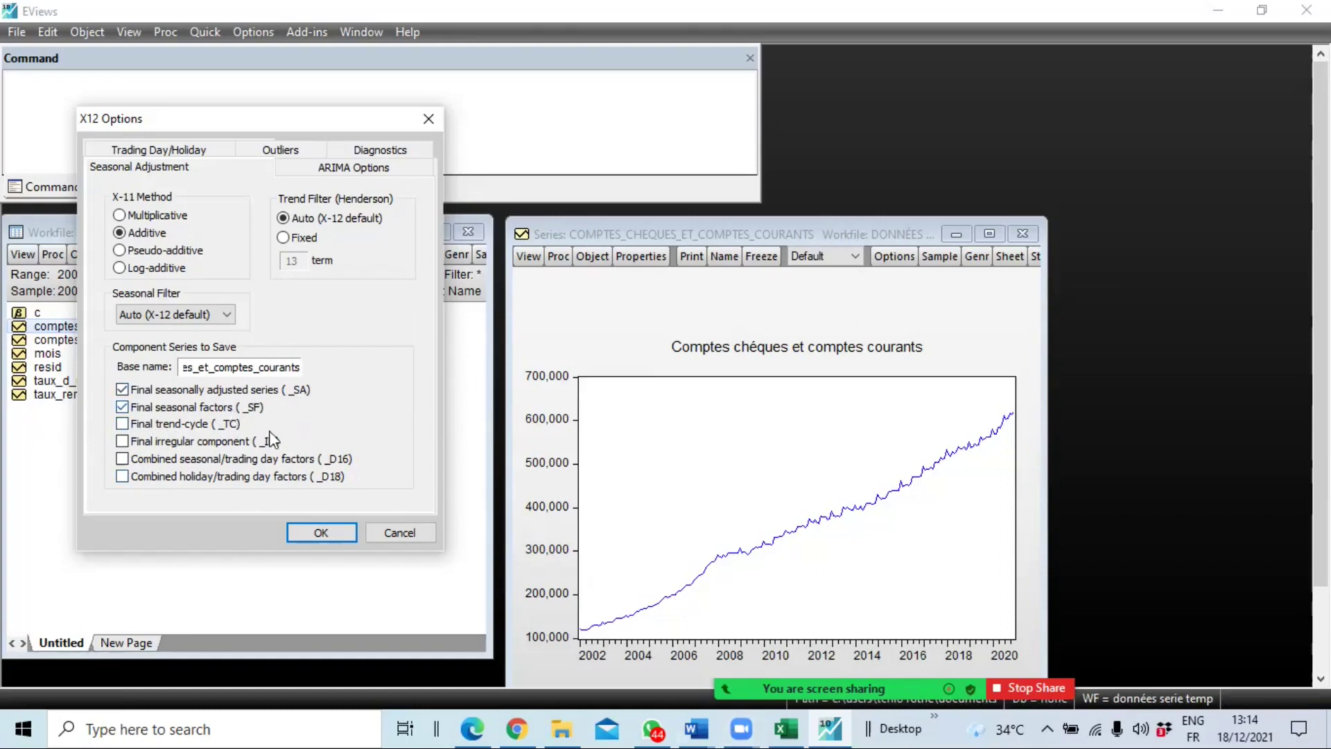
click(323, 532)
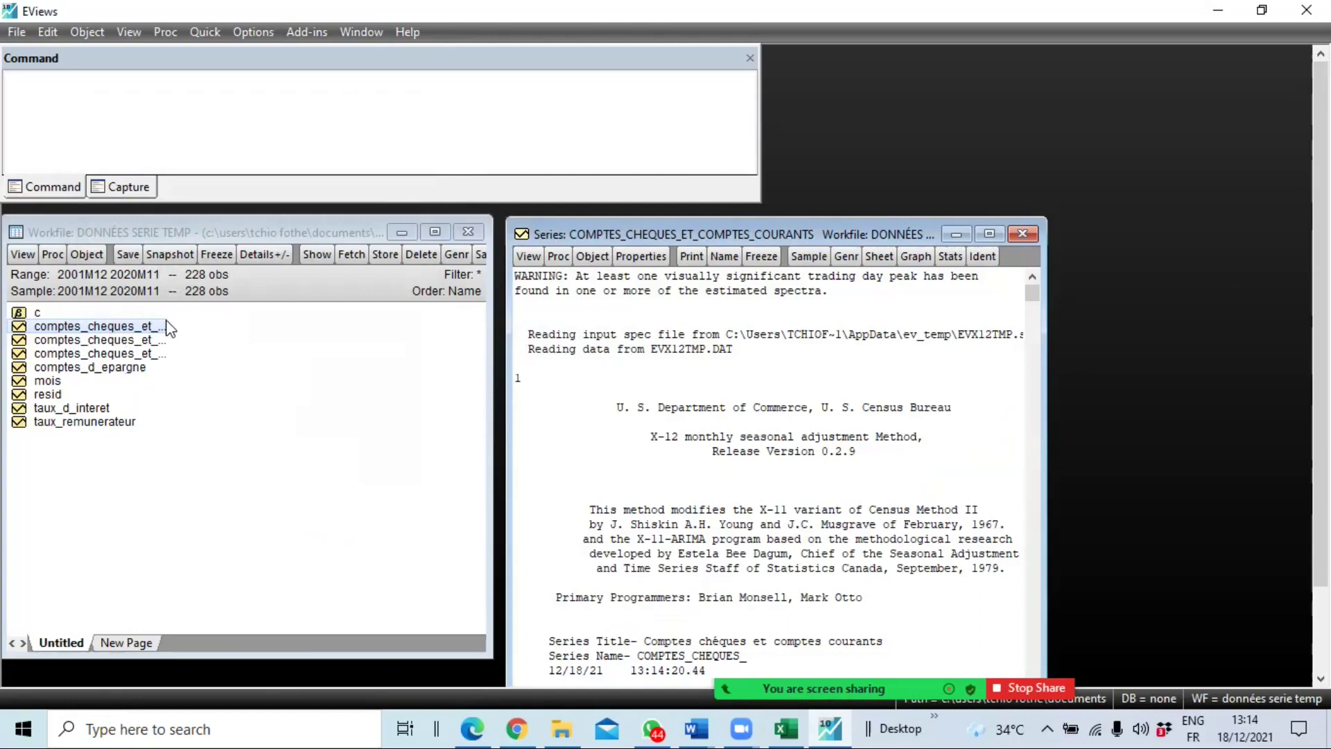
- Check the full object name of the first comptes_cheques_et series in the workfile without renaming it
click(142, 331)
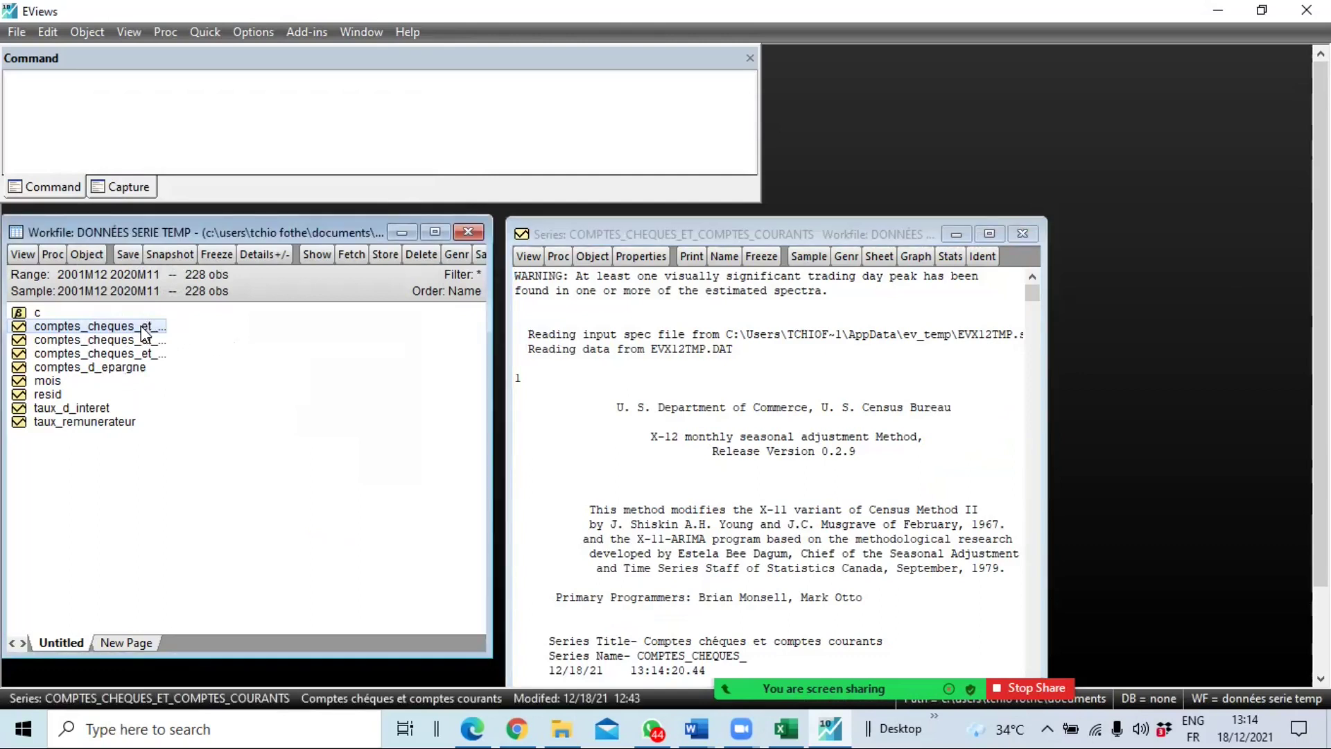
right_click(142, 326)
click(131, 327)
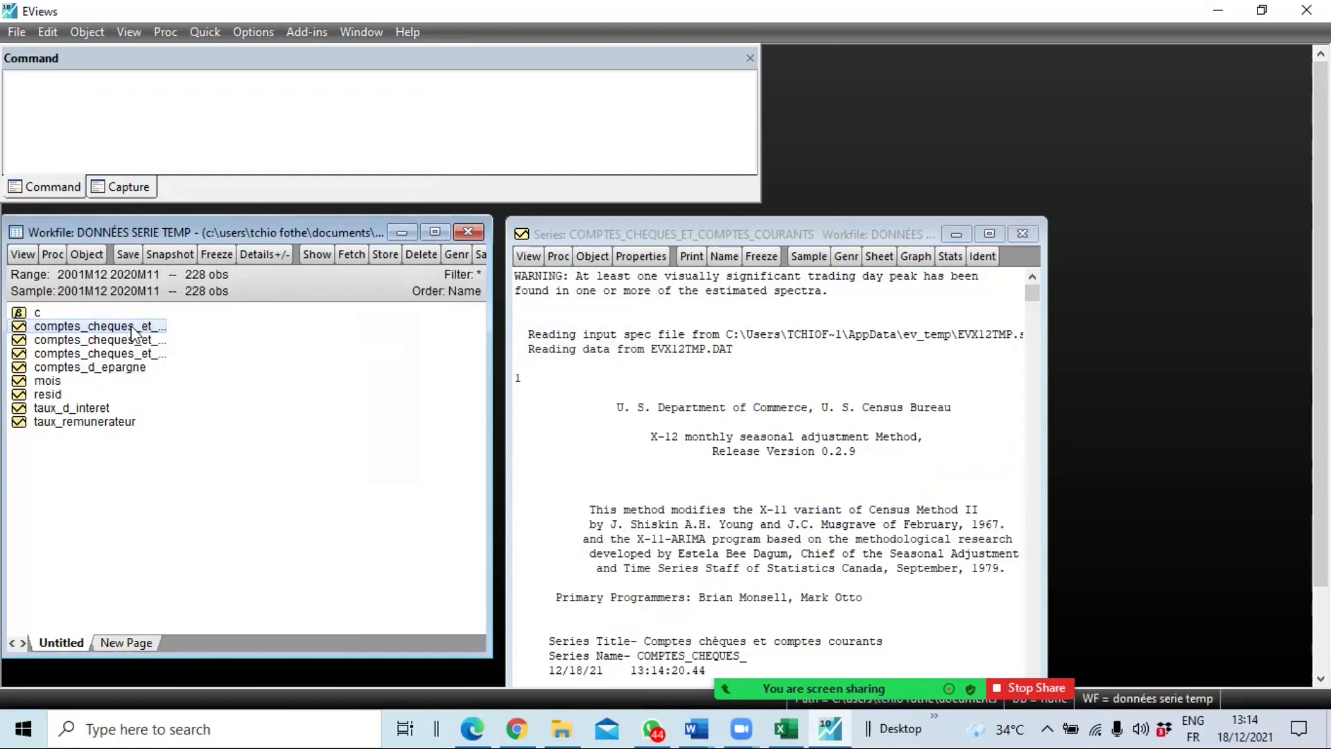
right_click(131, 329)
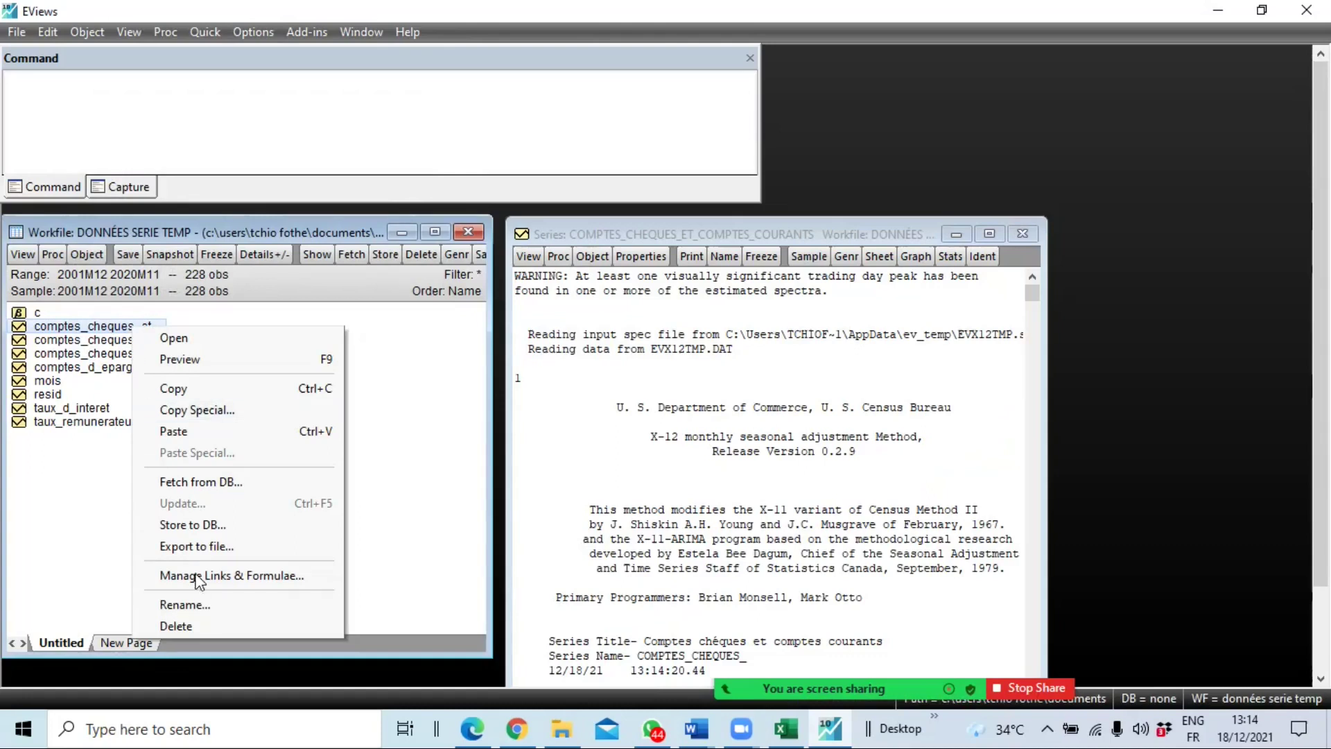
click(196, 604)
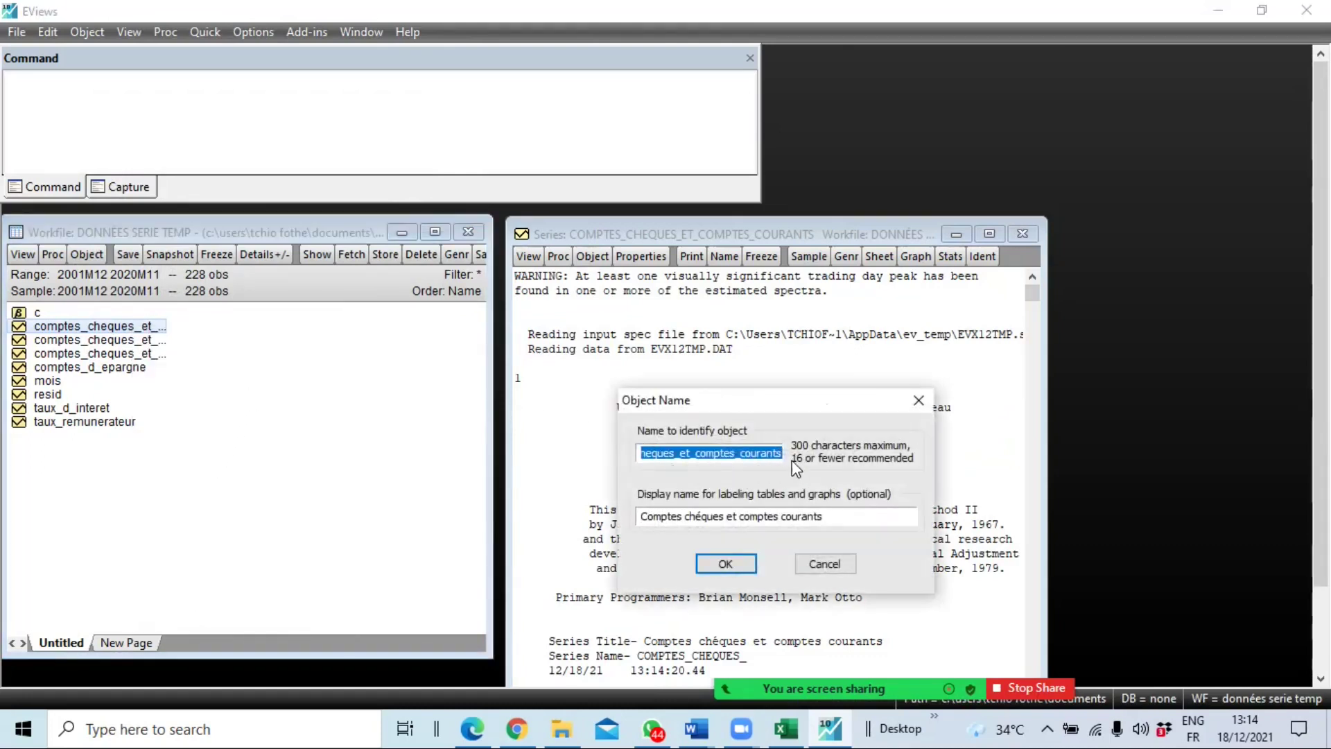
click(920, 398)
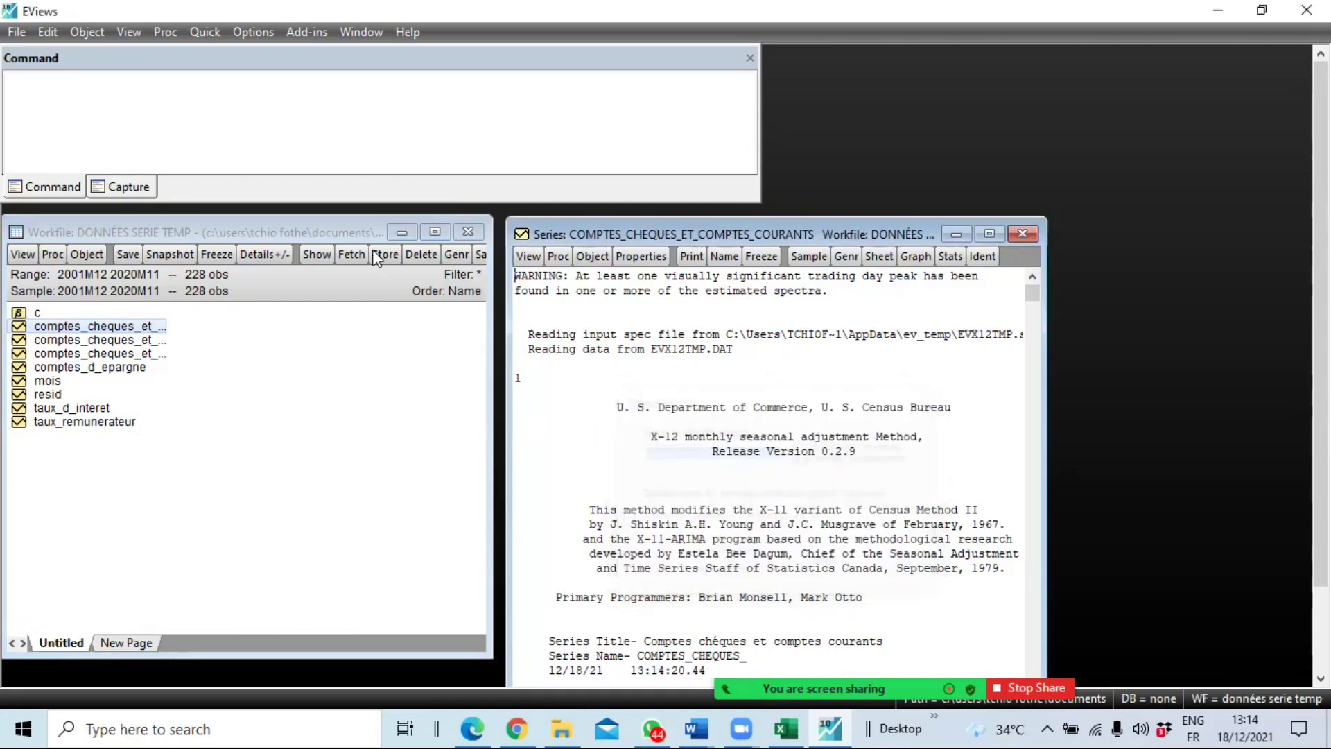
- Check the name suffixes of the second and third comptes_cheques_et series in the workfile, leaving both names as they are
right_click(93, 342)
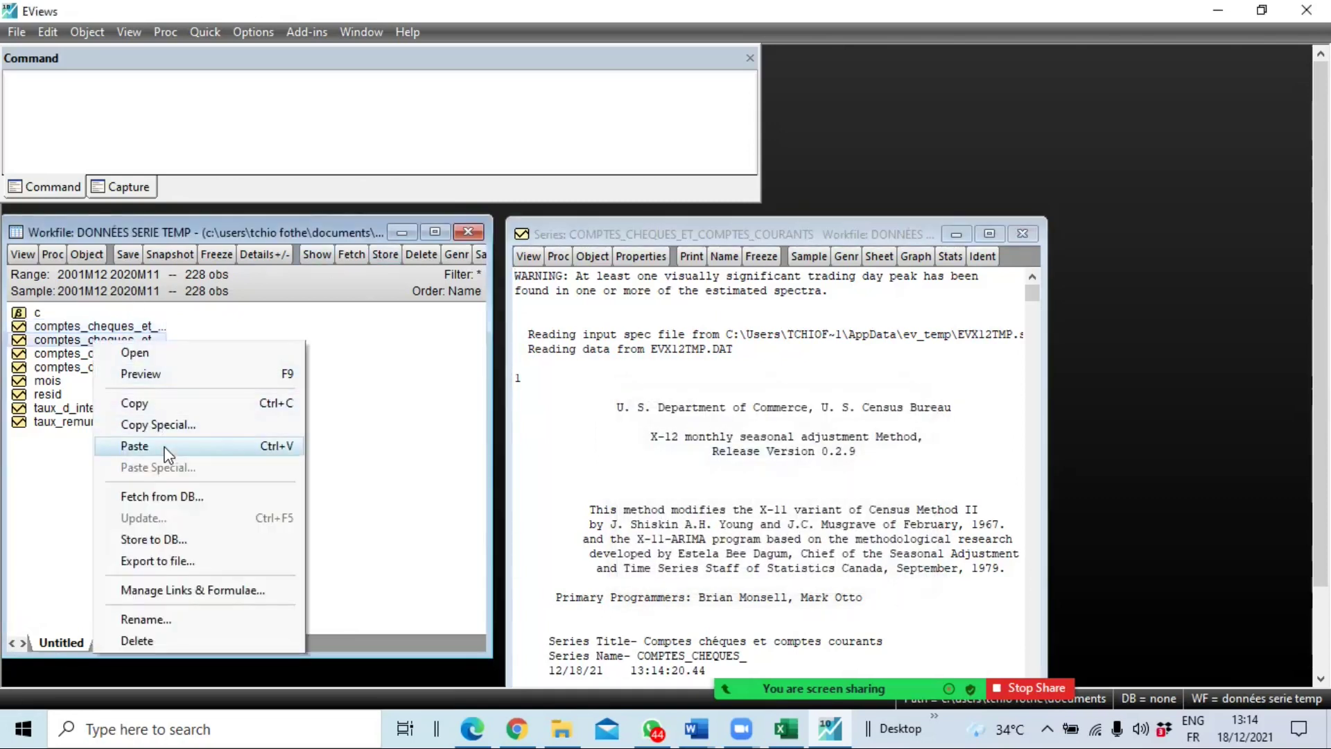
click(169, 619)
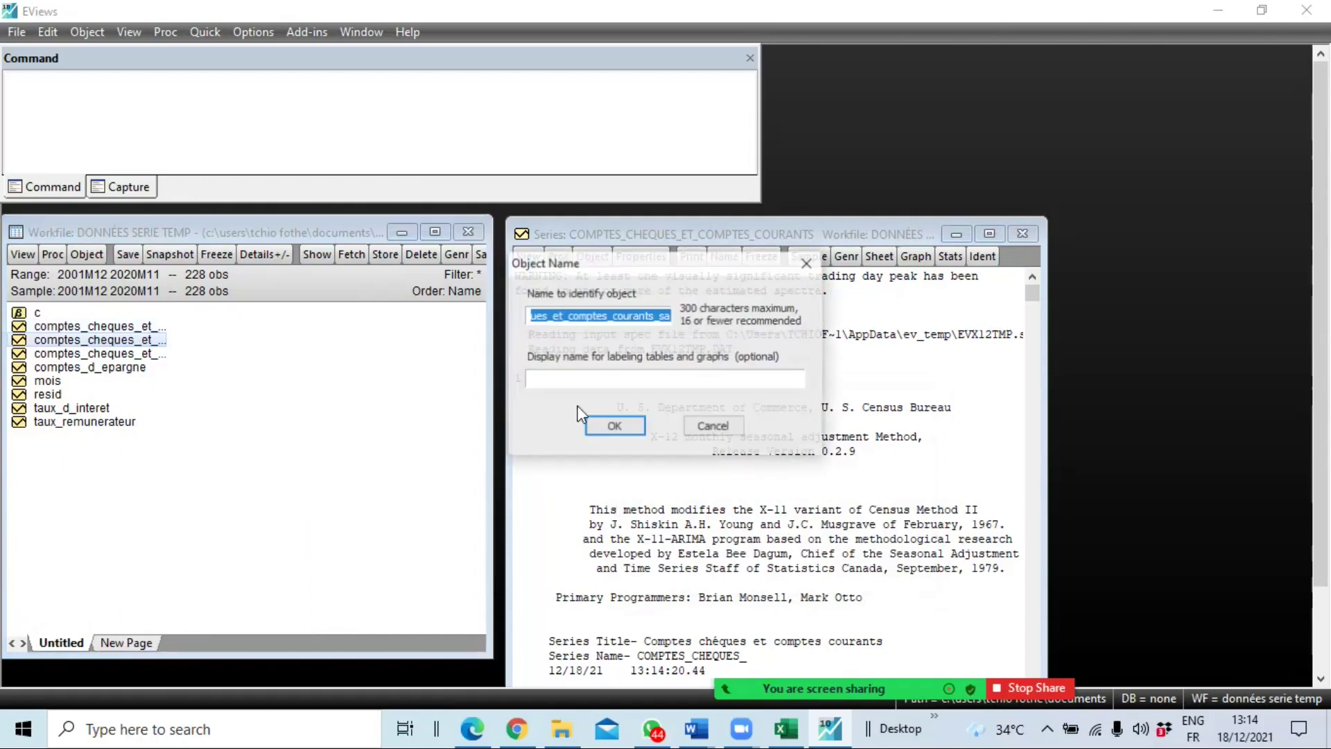
click(670, 317)
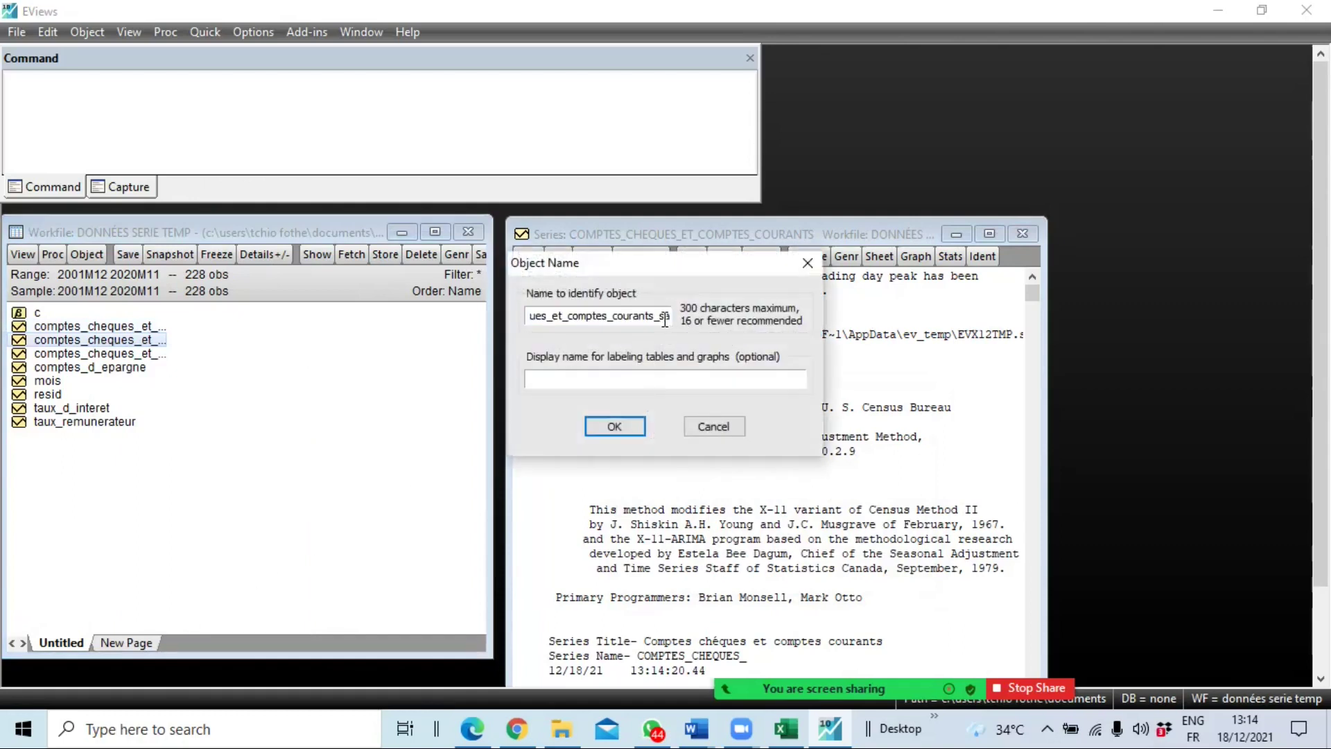
drag(656, 318, 704, 317)
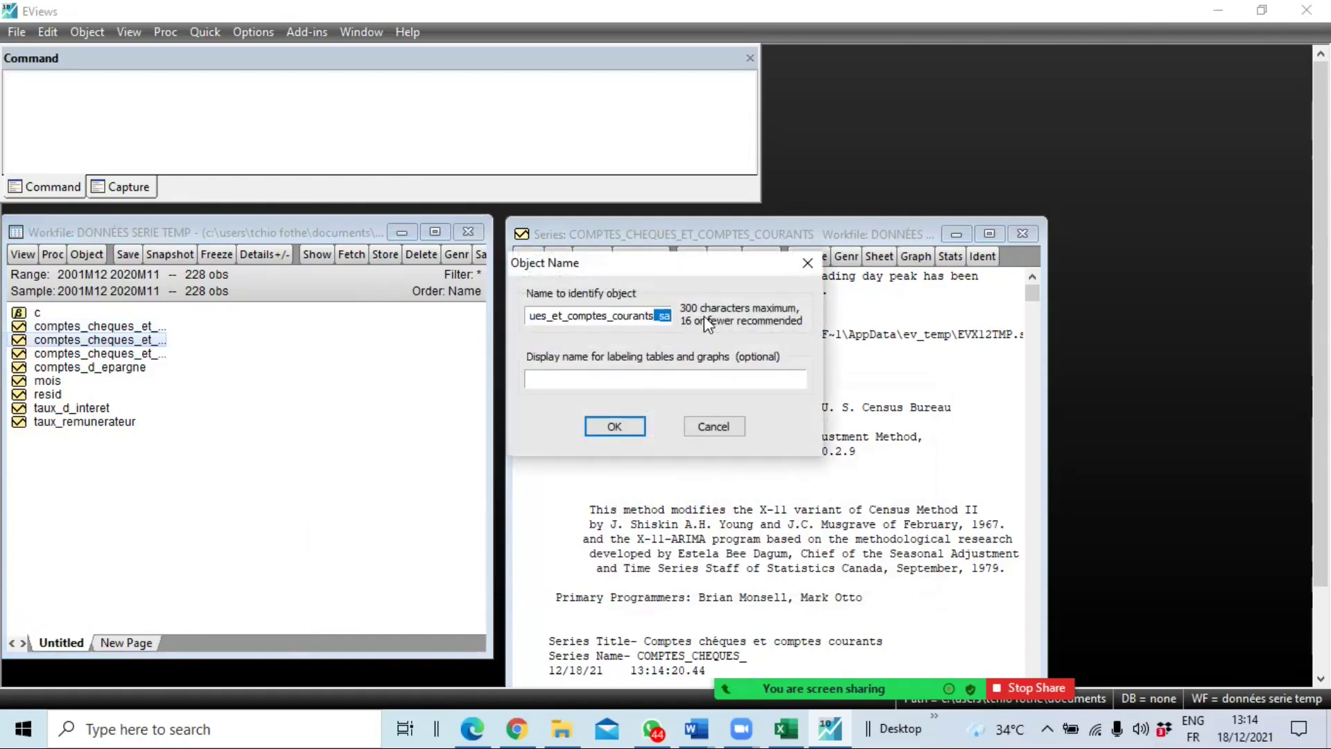
click(807, 262)
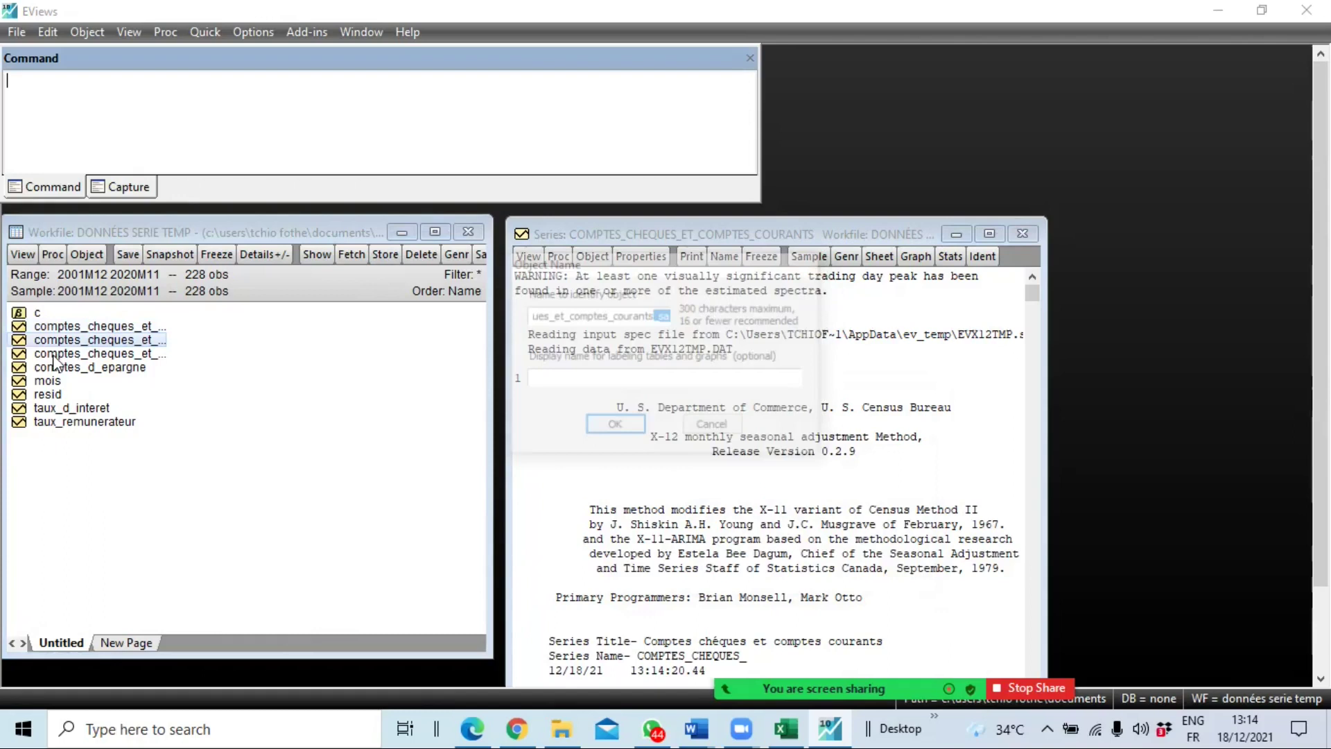
right_click(97, 354)
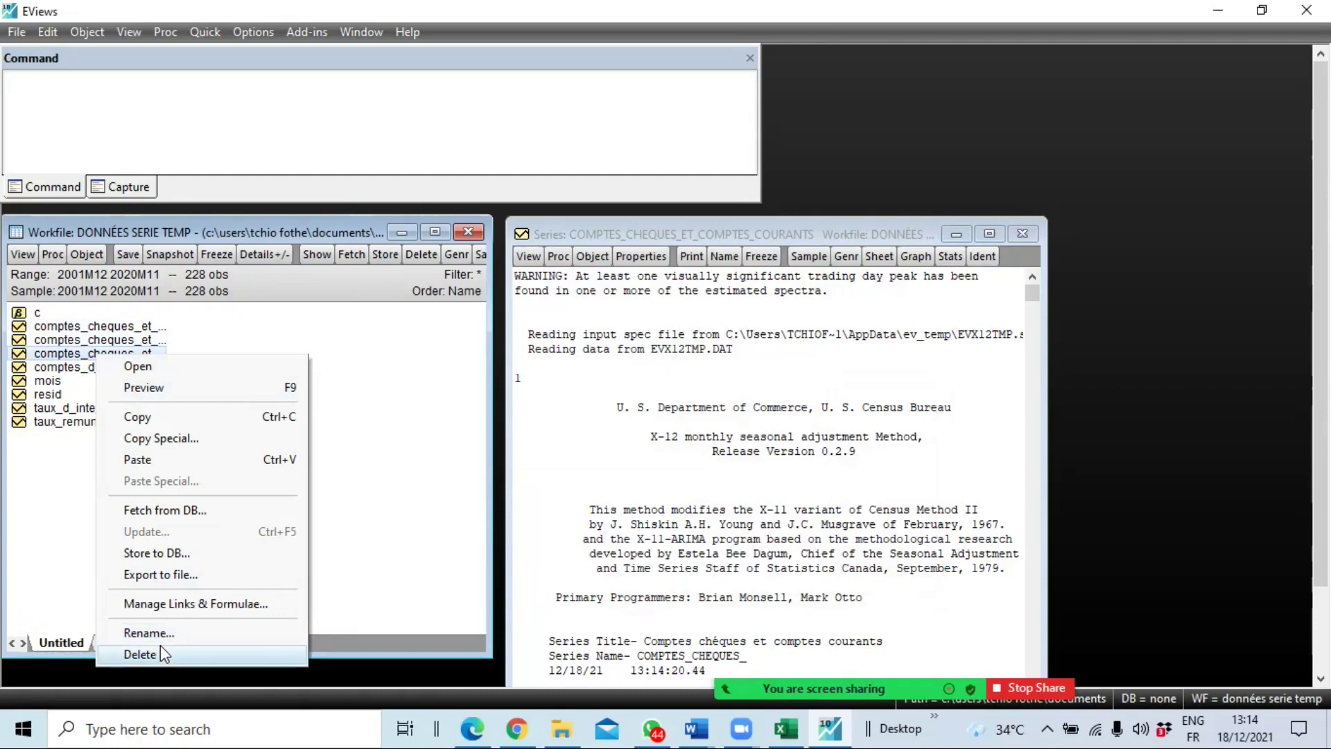
click(144, 633)
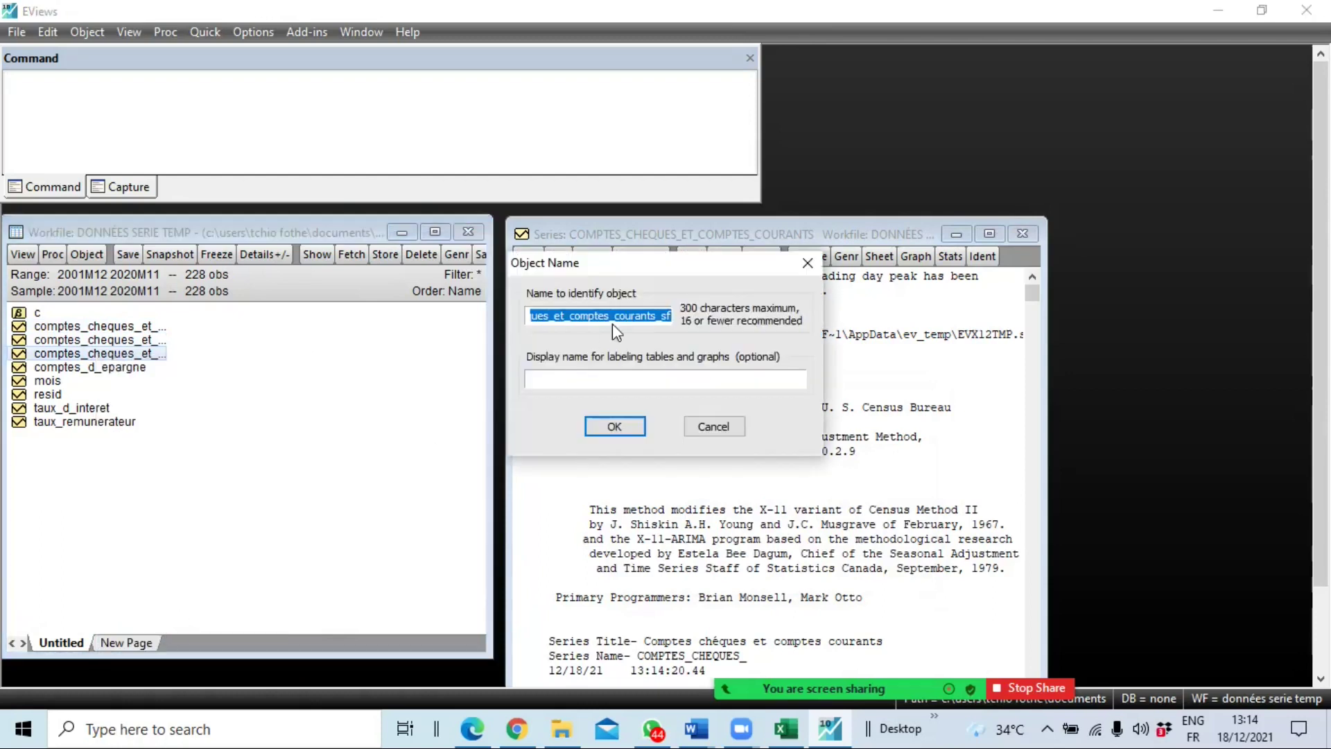
click(655, 317)
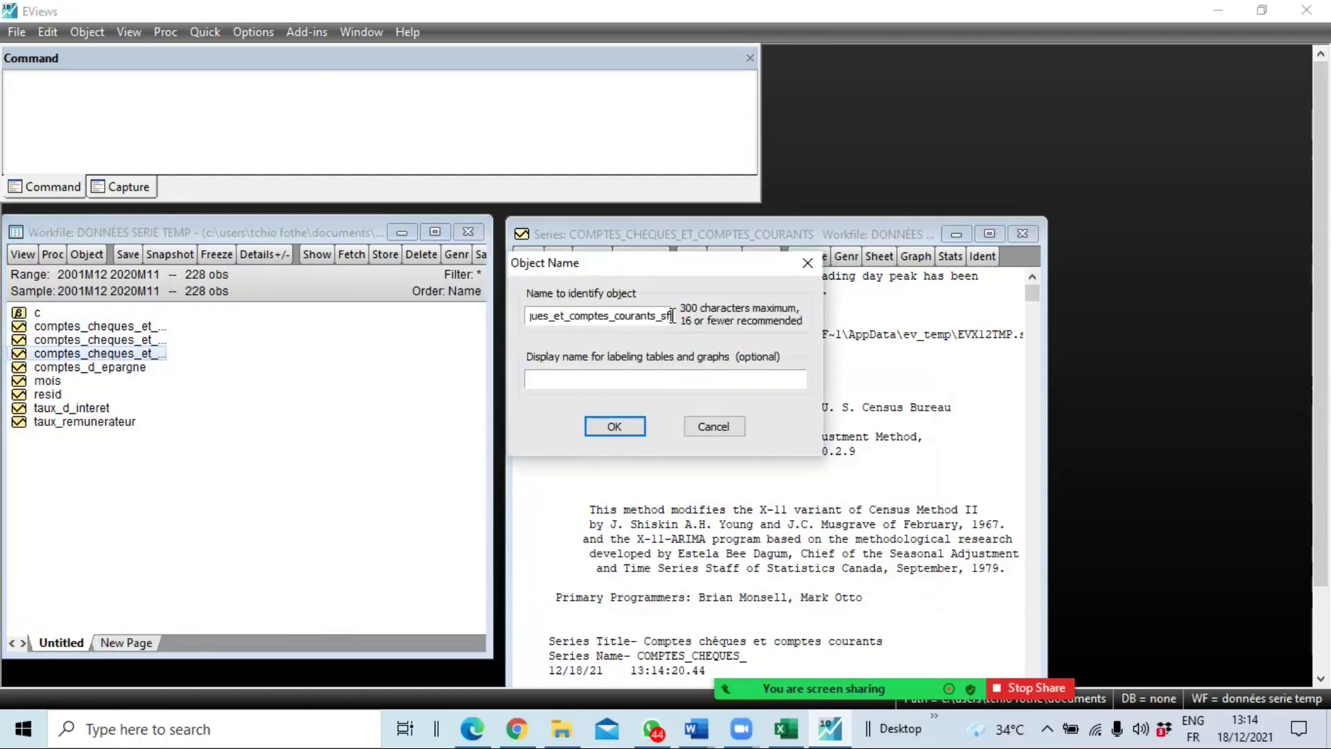
click(805, 263)
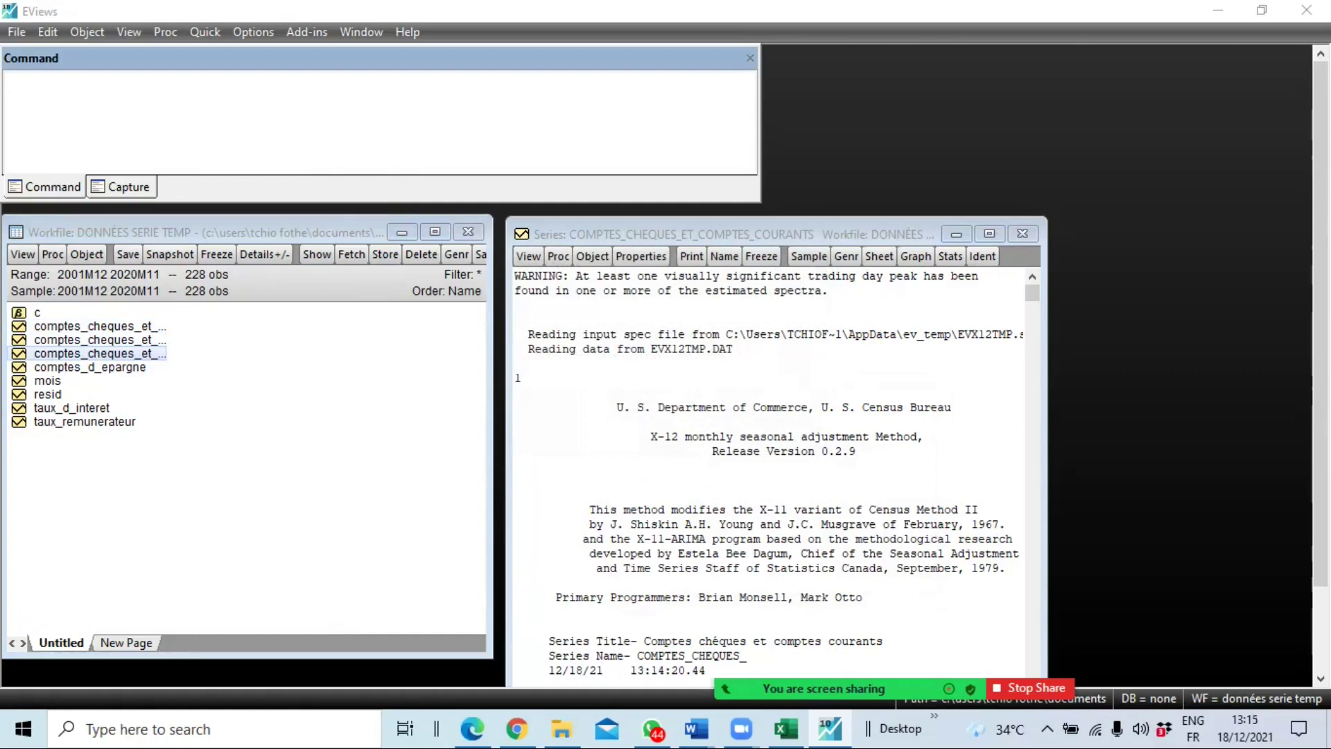
- Look through the X-12 output report from the run settings down to the table of monthly values by year
scroll(698, 431, down, 2)
scroll(698, 431, down, 15)
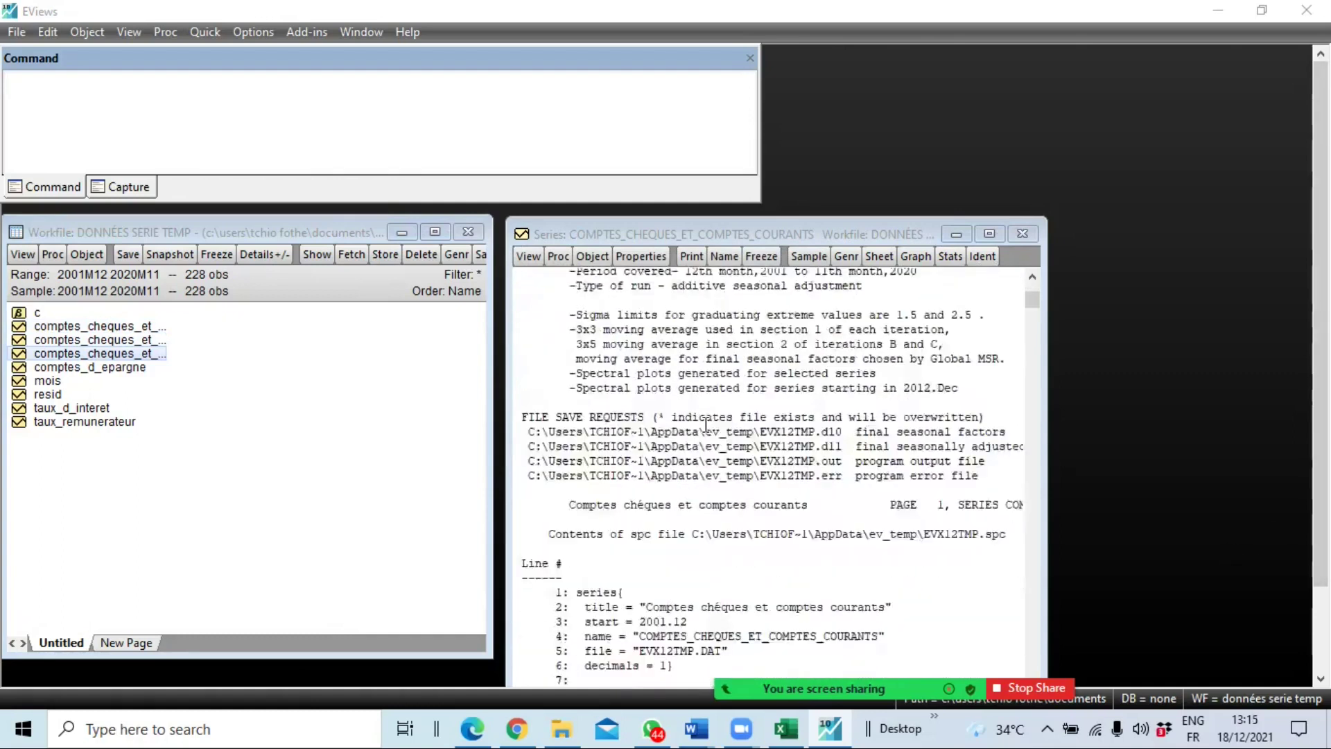
scroll(700, 440, down, 4)
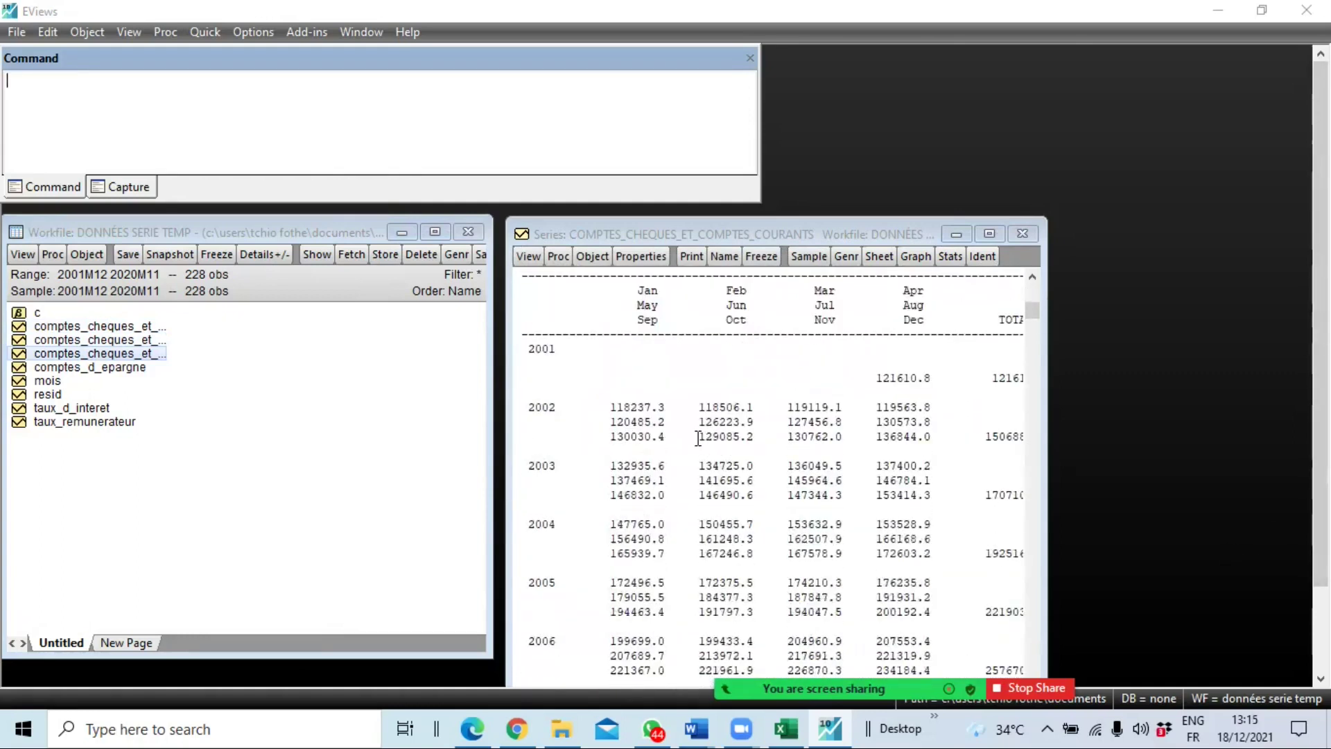
- Examine the X-12 report down to the nonparametric seasonality test and highlight the Kruskal-Wallis probability level
scroll(696, 437, up, 2)
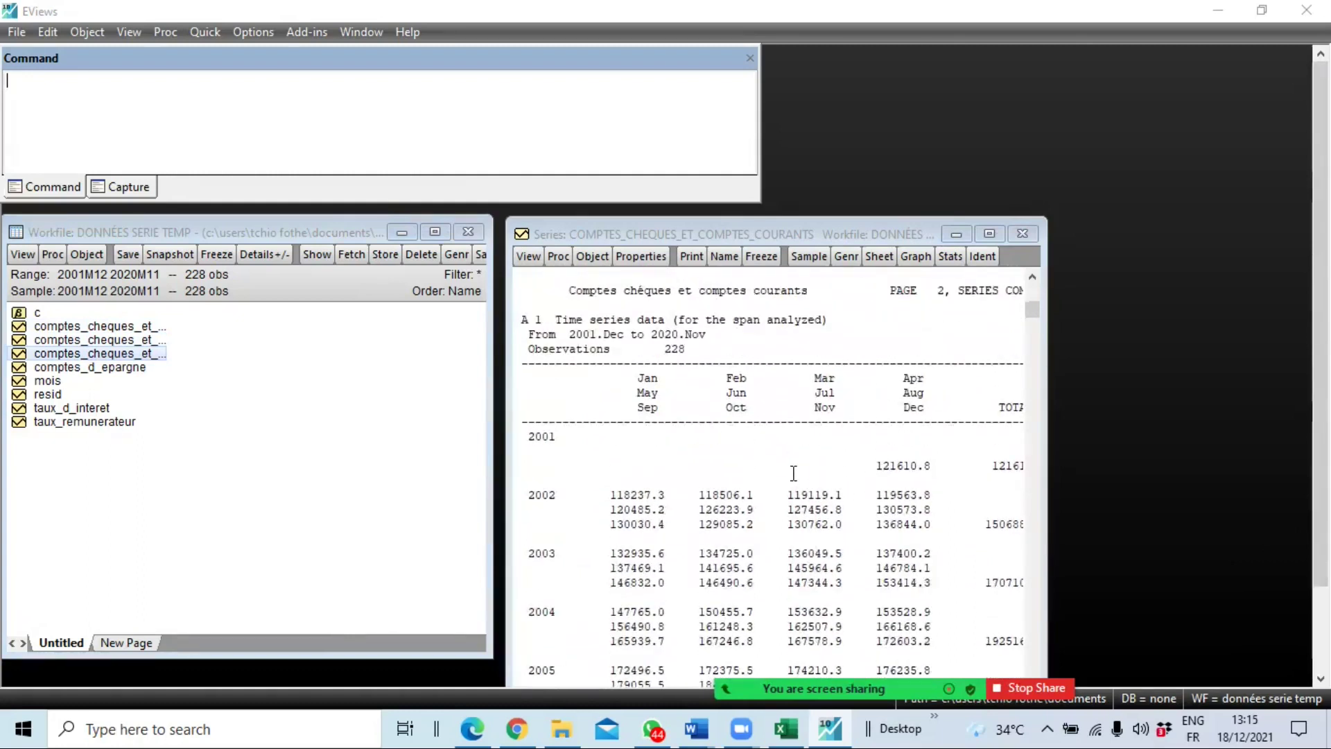
scroll(793, 464, down, 5)
scroll(795, 463, down, 20)
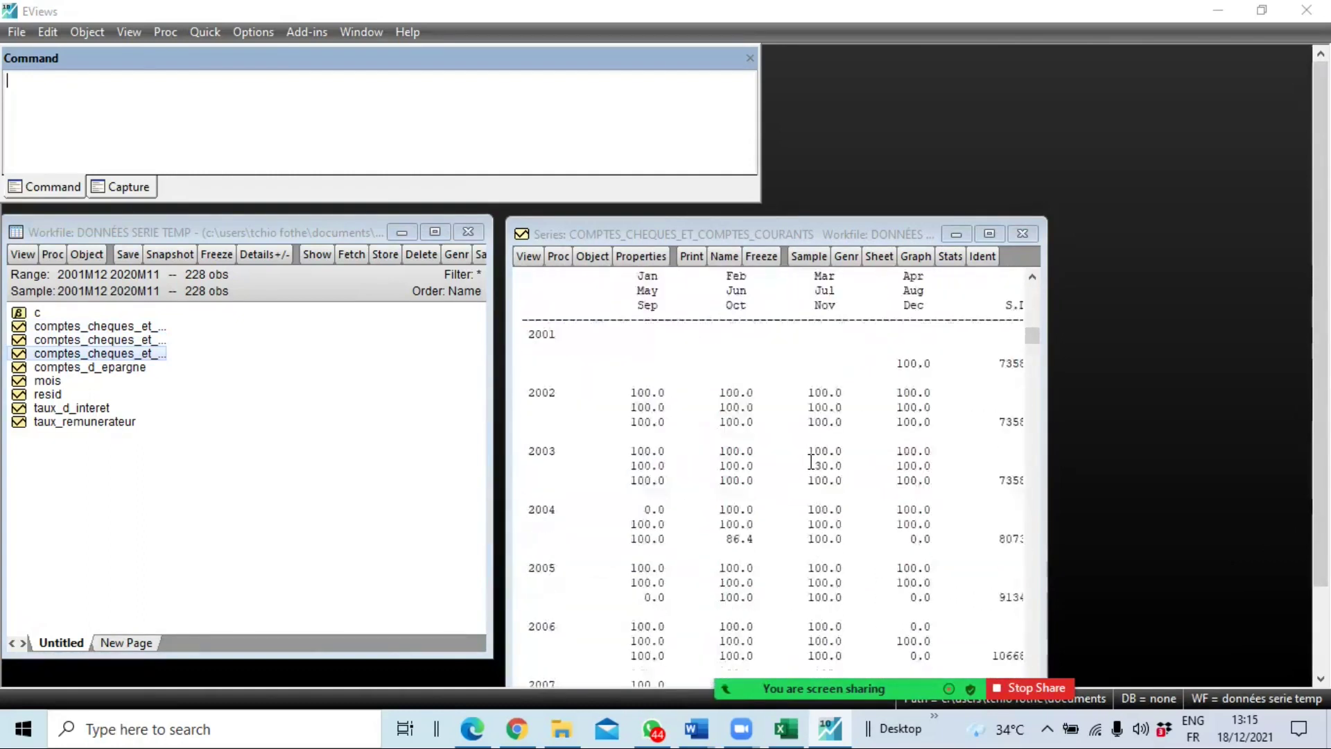
scroll(812, 465, down, 20)
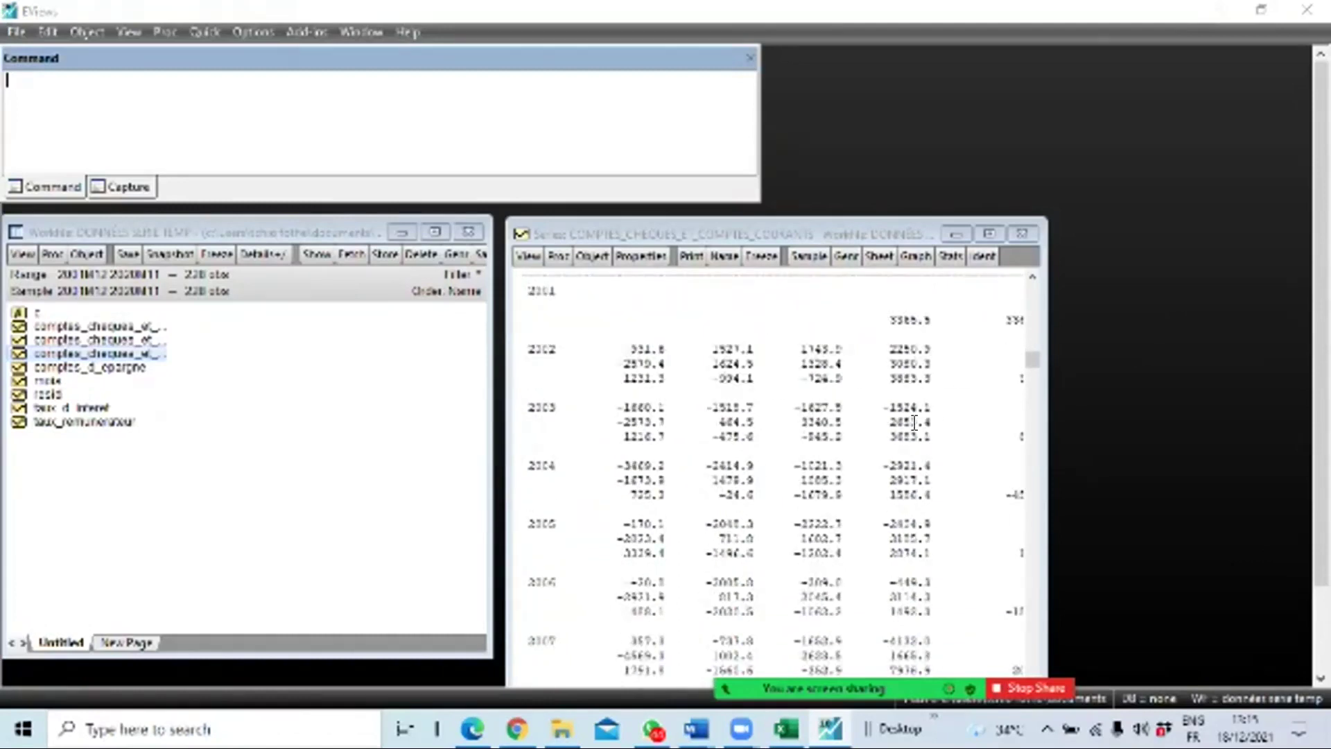
scroll(907, 415, down, 20)
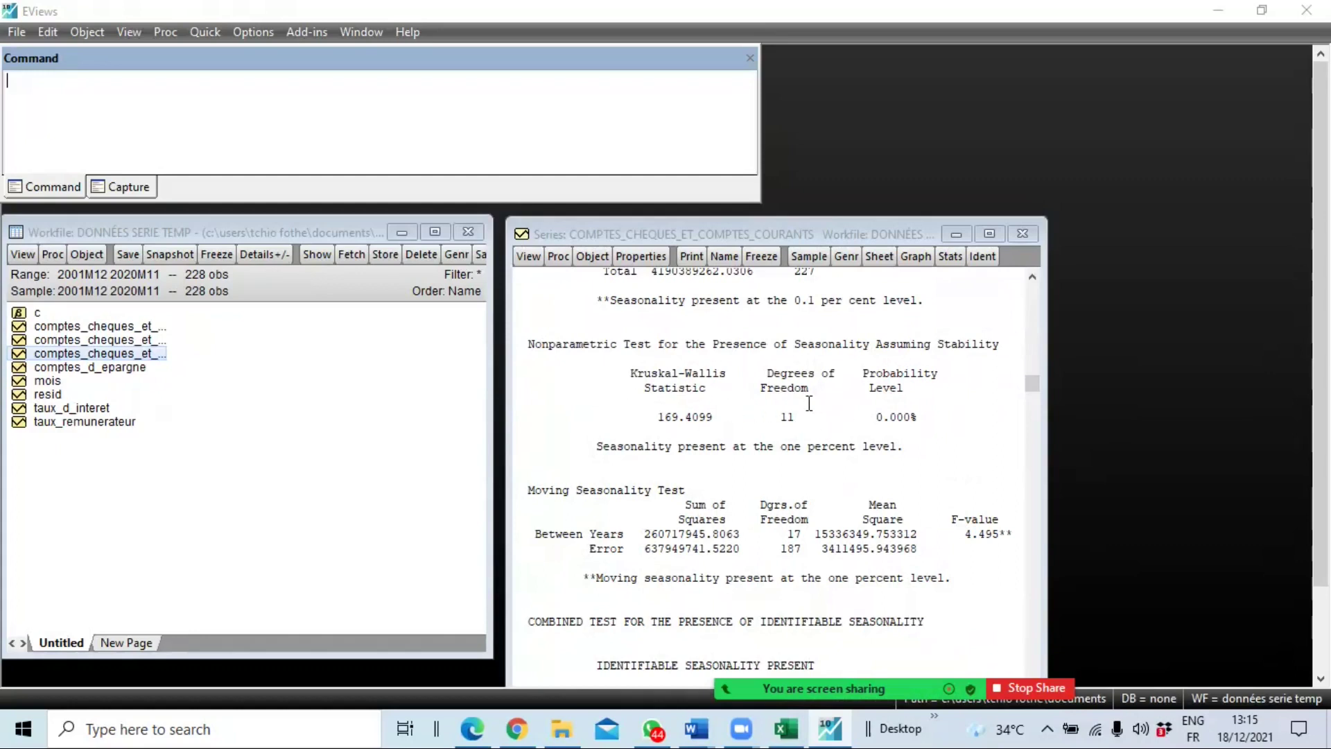
click(877, 418)
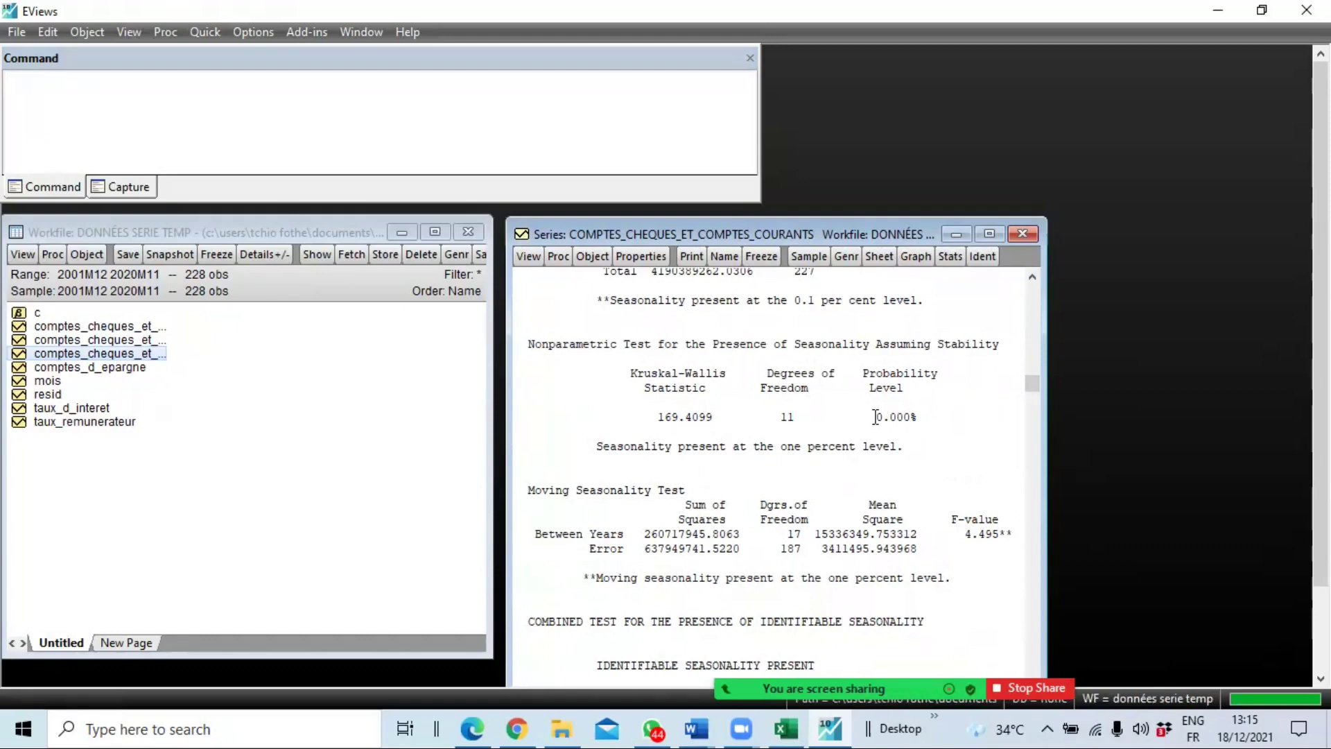
drag(882, 418, 913, 416)
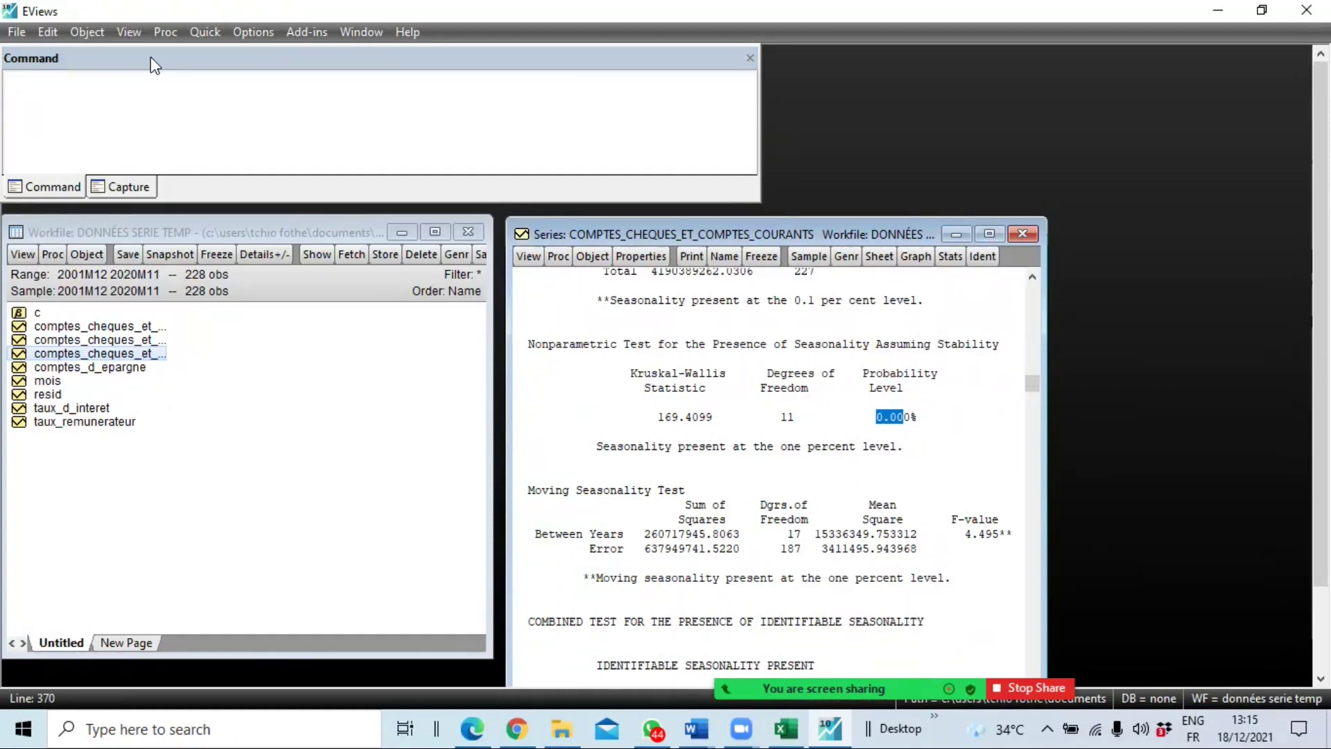
click(920, 422)
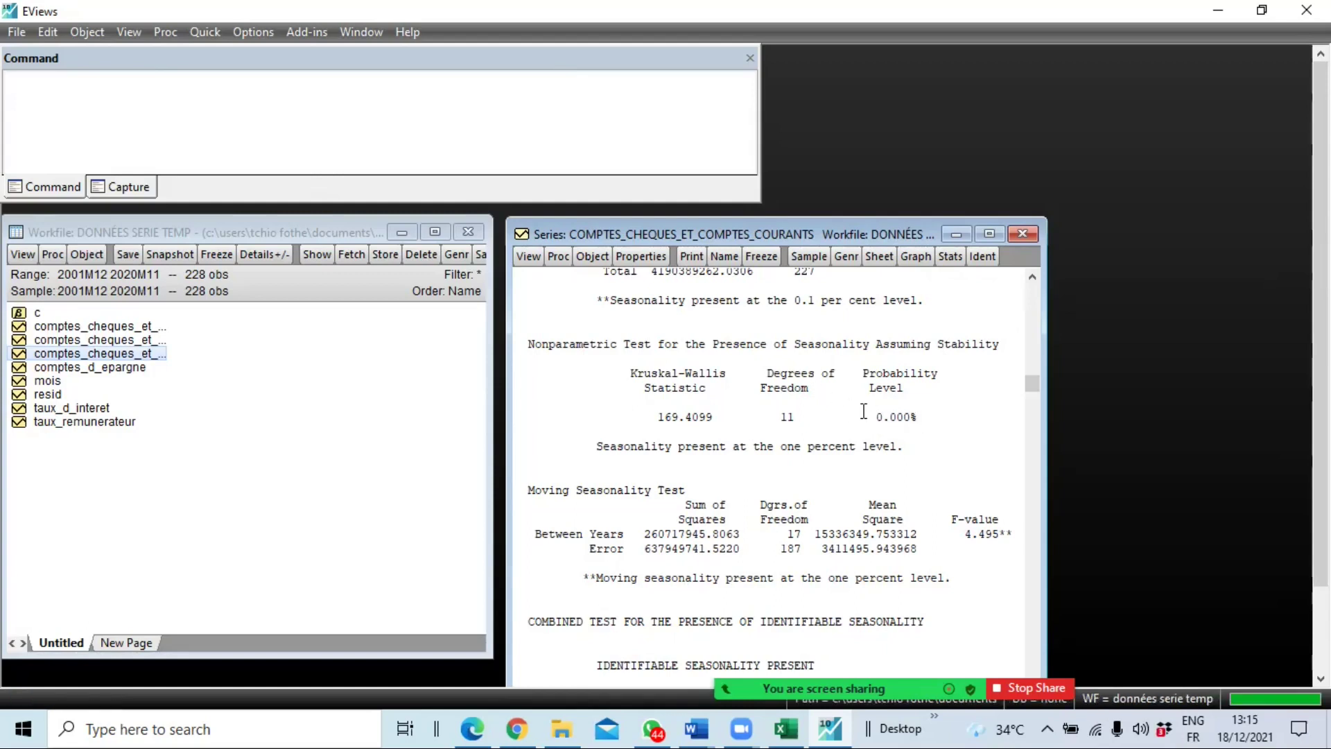
drag(874, 416, 938, 413)
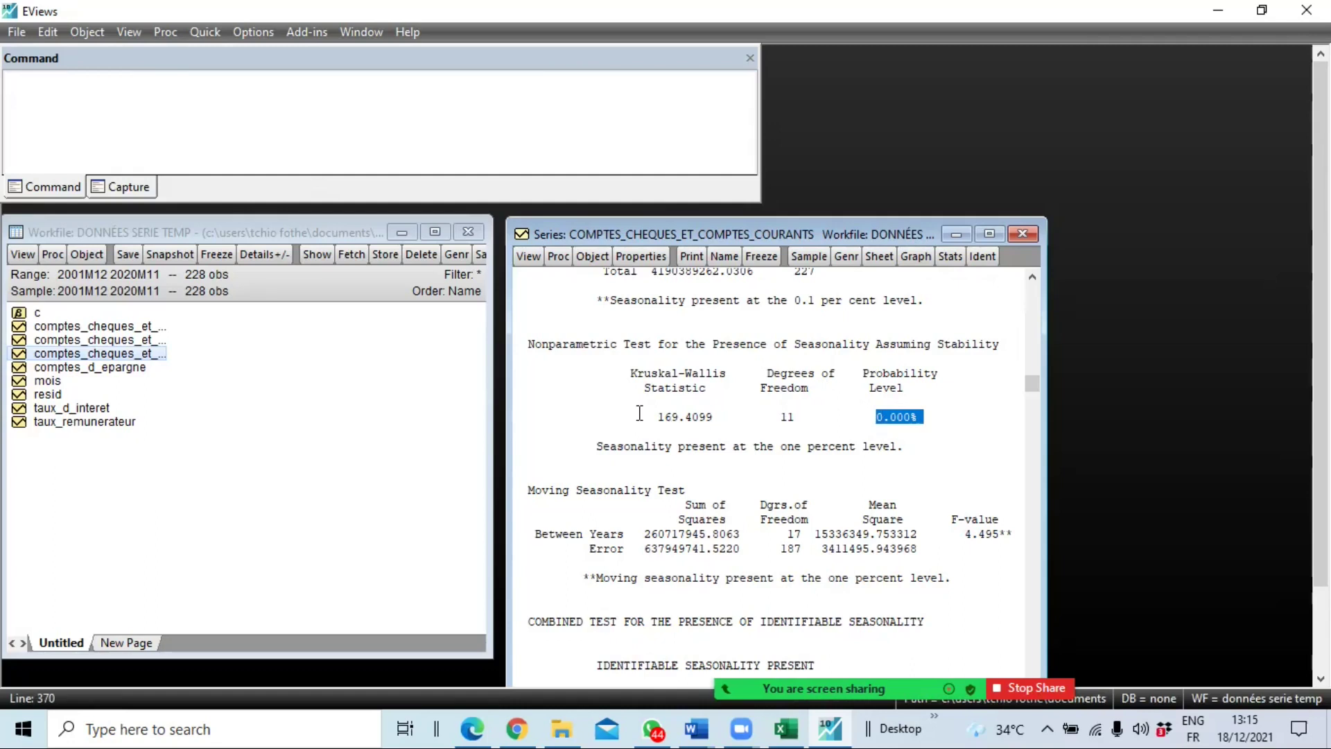
- Highlight the conclusion line of the nonparametric seasonality test together with a second look at its probability level
drag(593, 451, 910, 449)
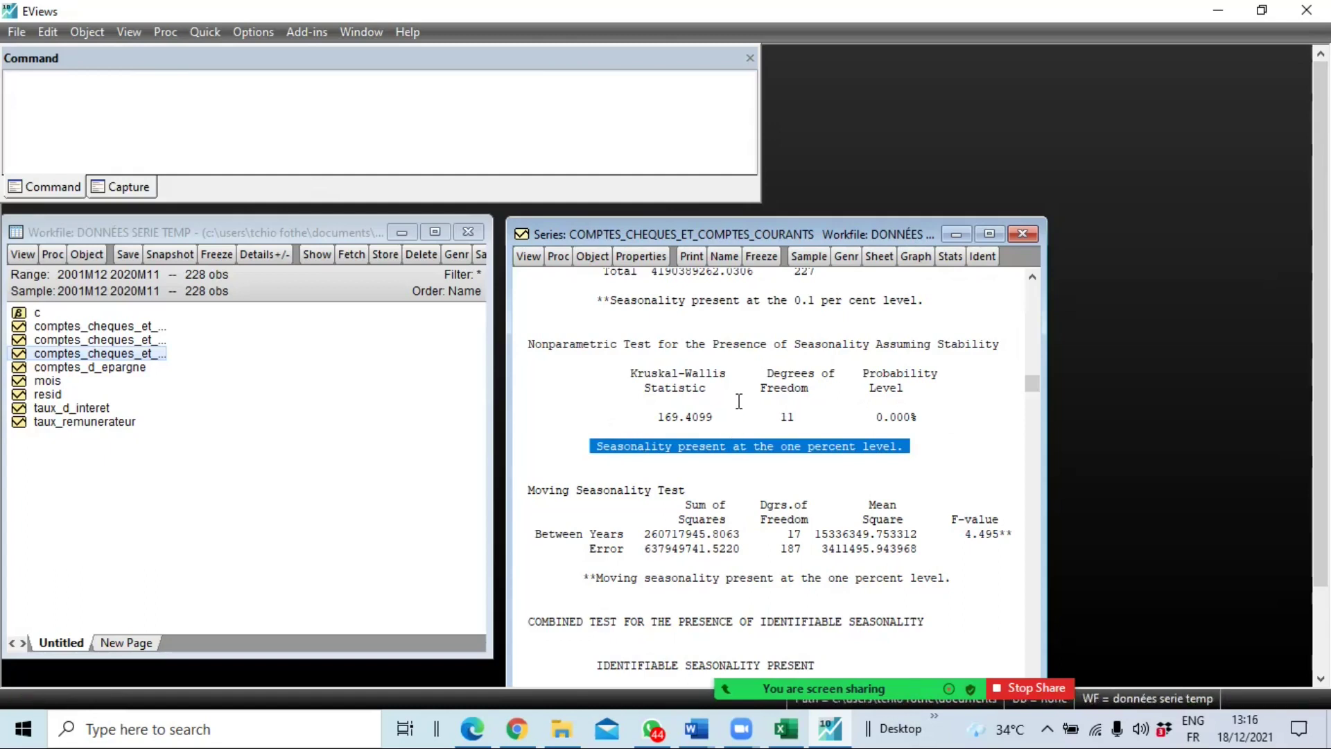
click(941, 430)
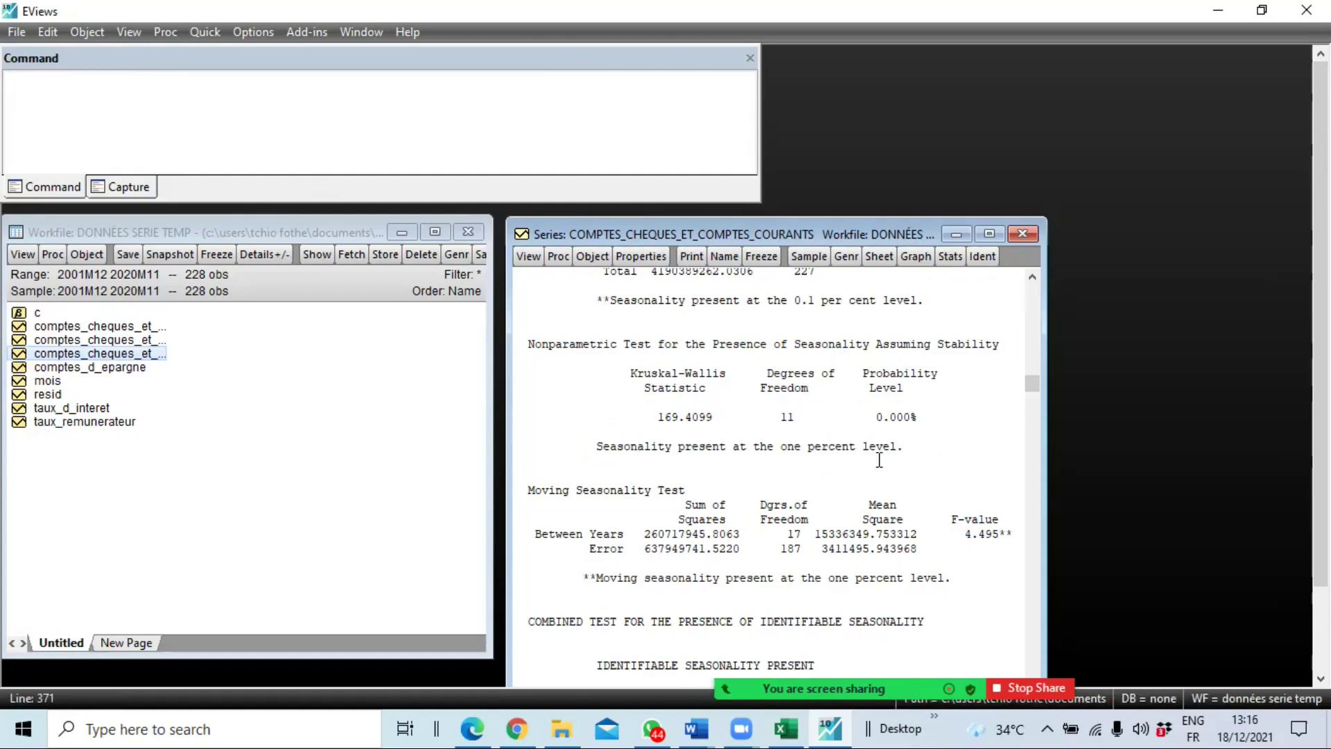
drag(911, 447, 529, 447)
drag(924, 417, 875, 411)
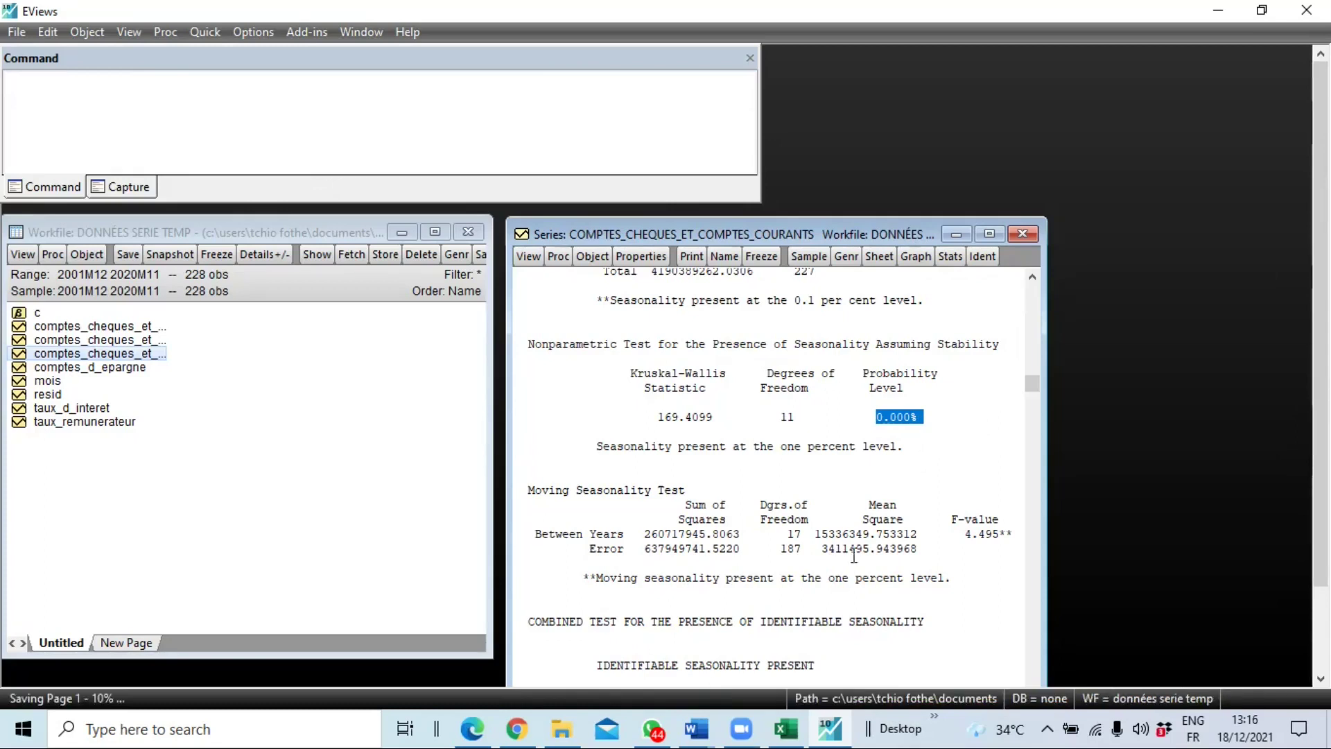
- Check the combined test for identifiable seasonality in the X-12 report and close the series window
scroll(849, 557, down, 15)
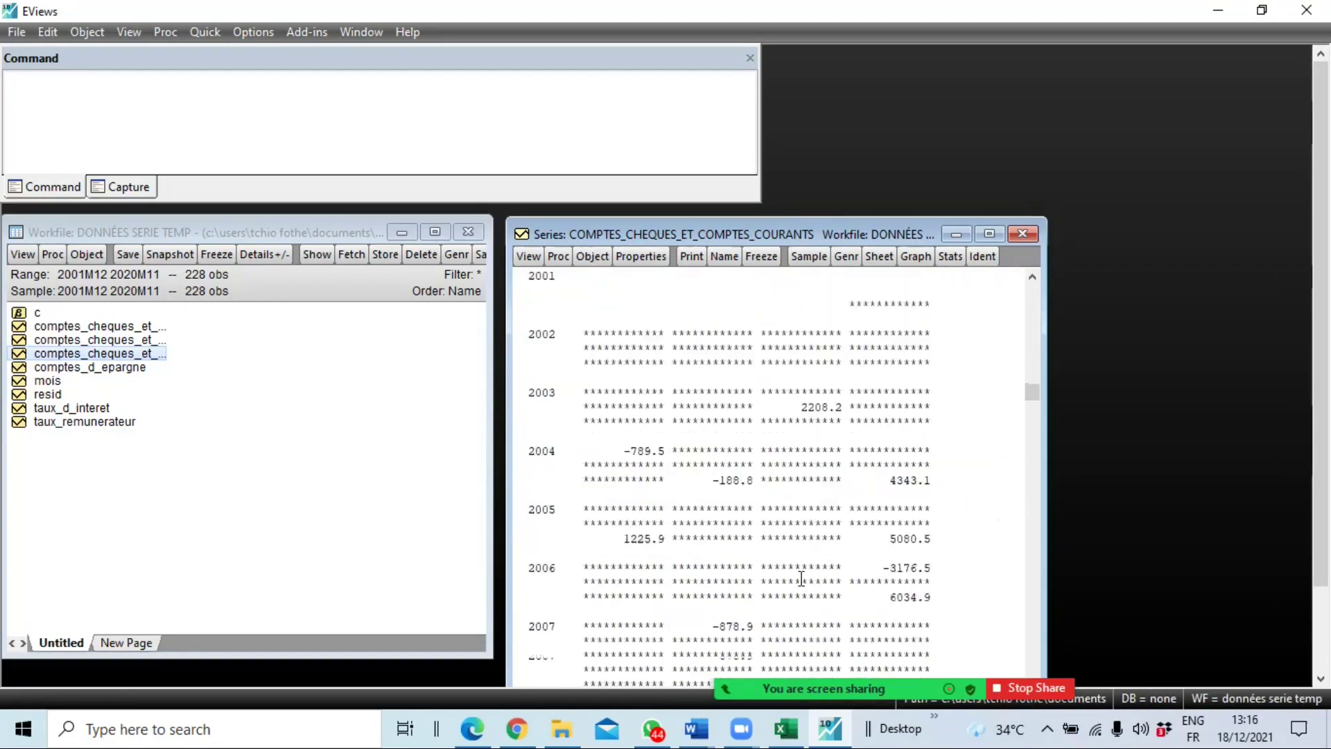
scroll(815, 562, up, 10)
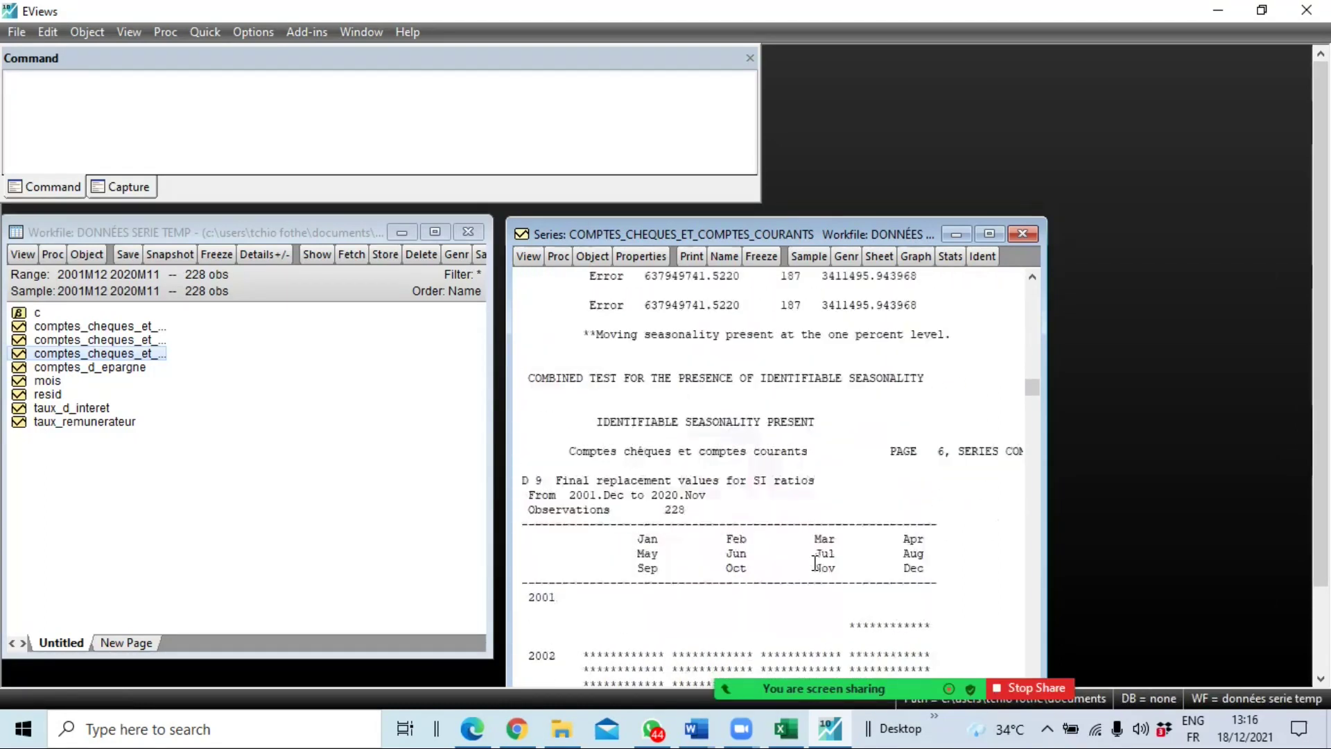
click(1014, 235)
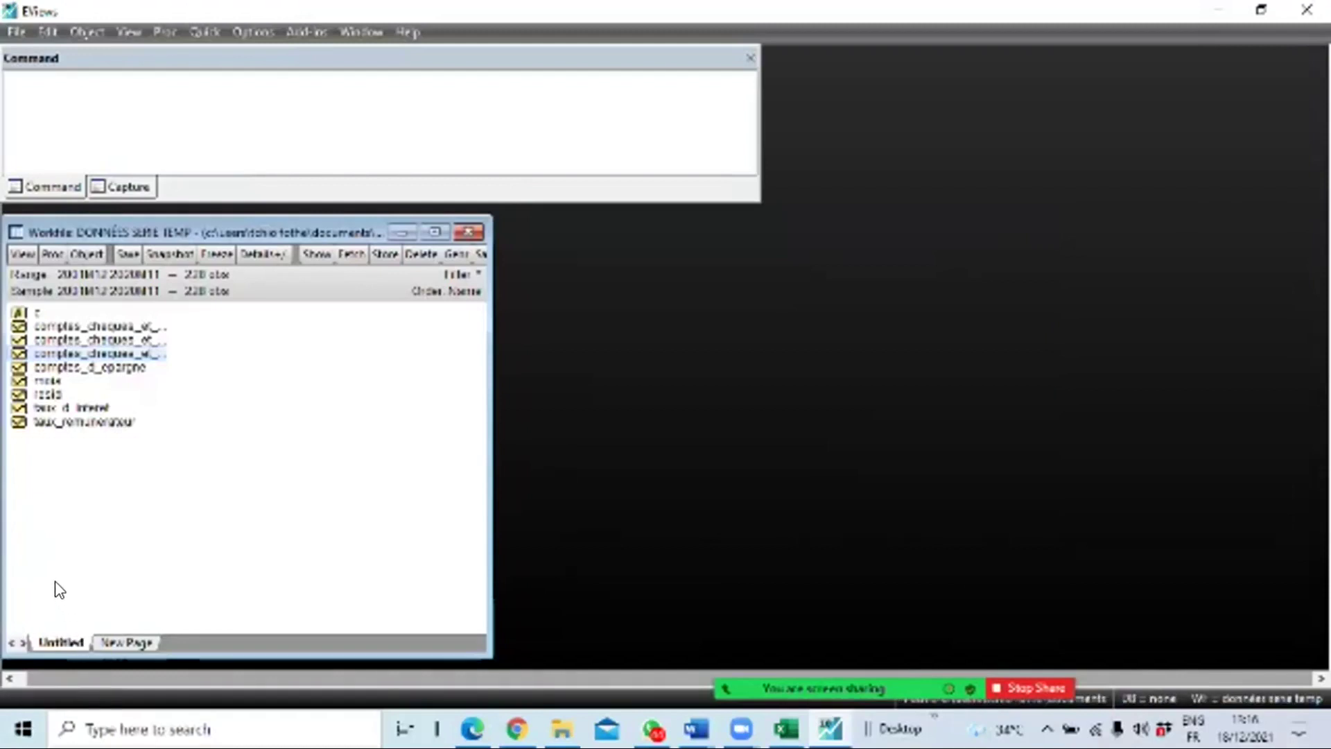
- Open COMPTES_CHEQUES_ET_COMPTES_COURANTS and its _SA series together as a group, and move the Command window clear of the group window
right_click(132, 335)
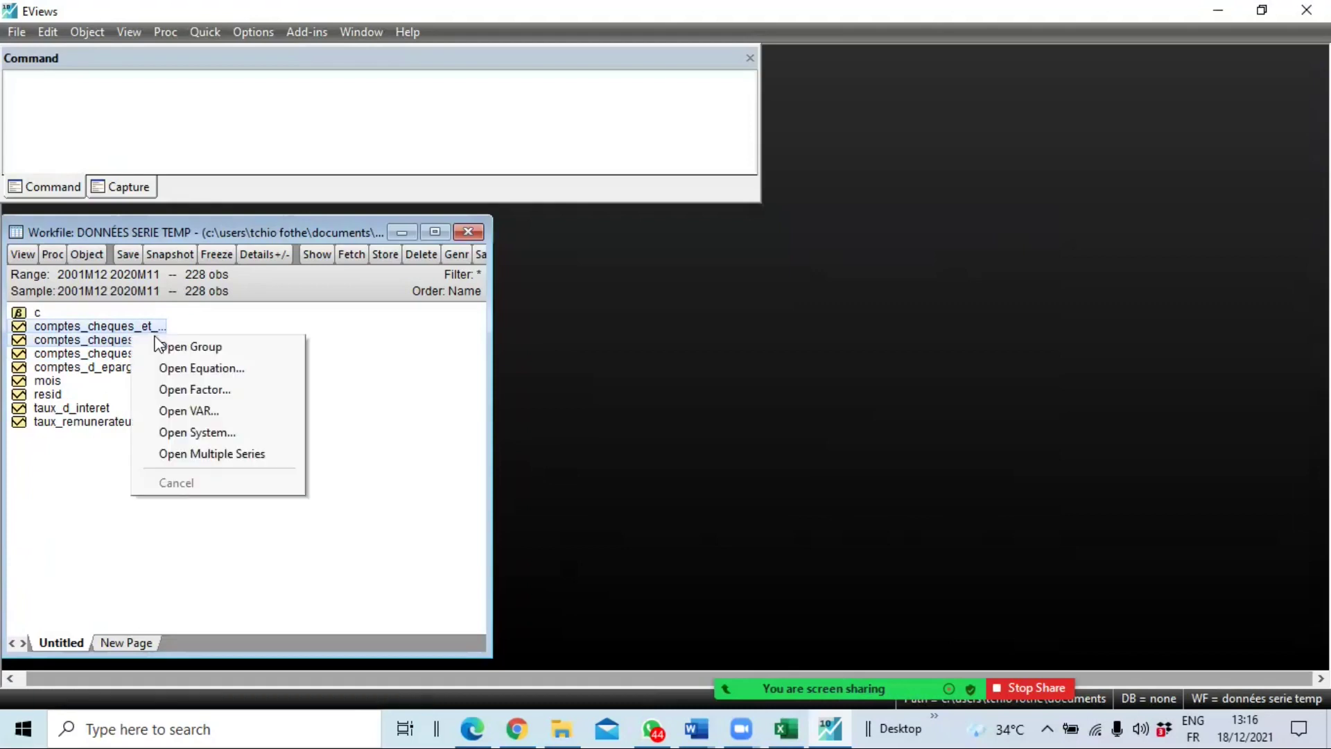
click(198, 347)
scroll(345, 396, up, 1)
drag(230, 57, 992, 91)
drag(386, 133, 589, 282)
drag(839, 85, 561, 33)
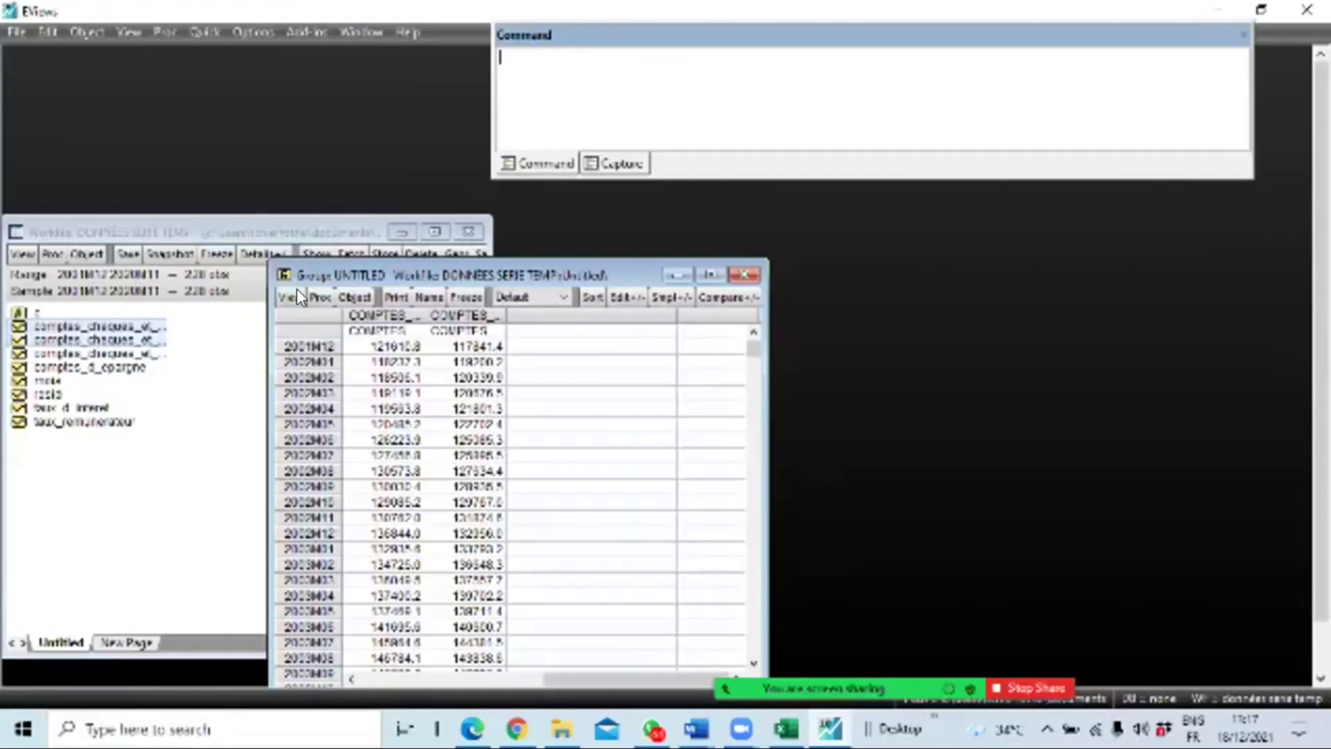
- Plot the original and seasonally adjusted current accounts series of the group together in one line graph
click(288, 298)
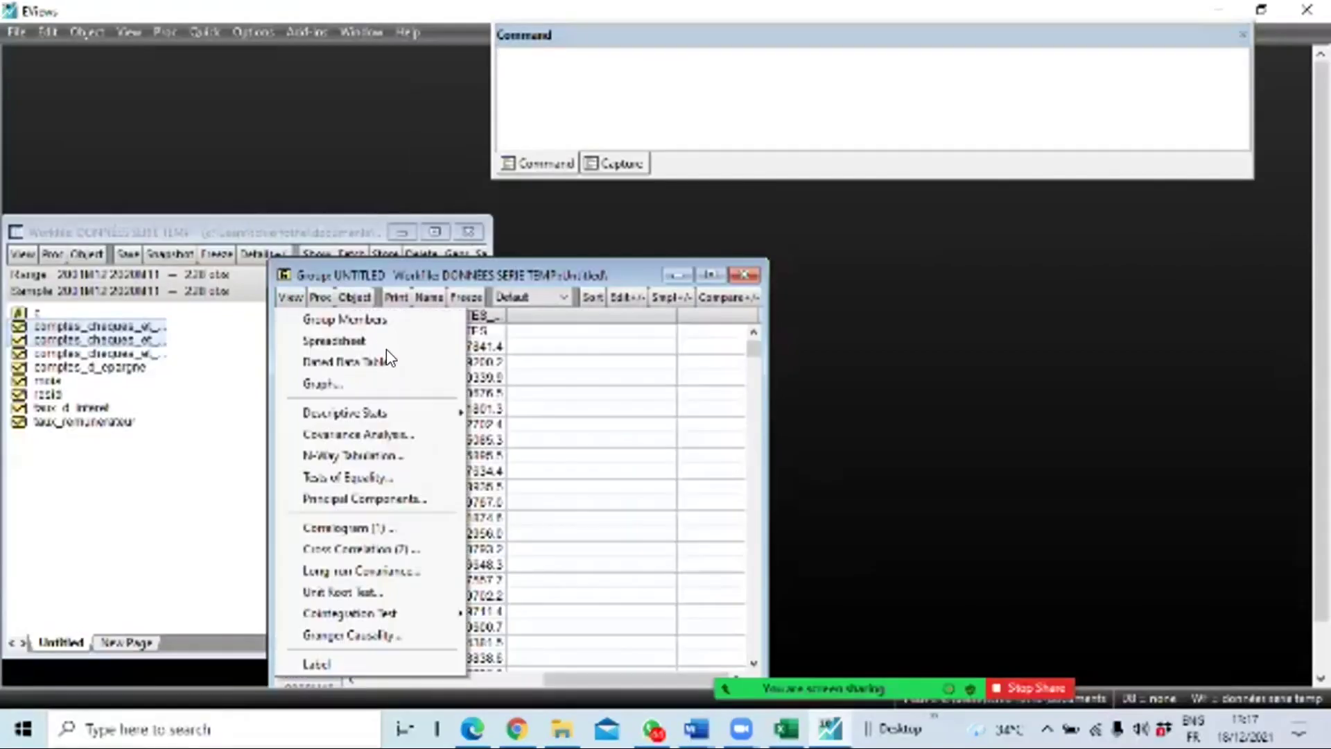
click(374, 385)
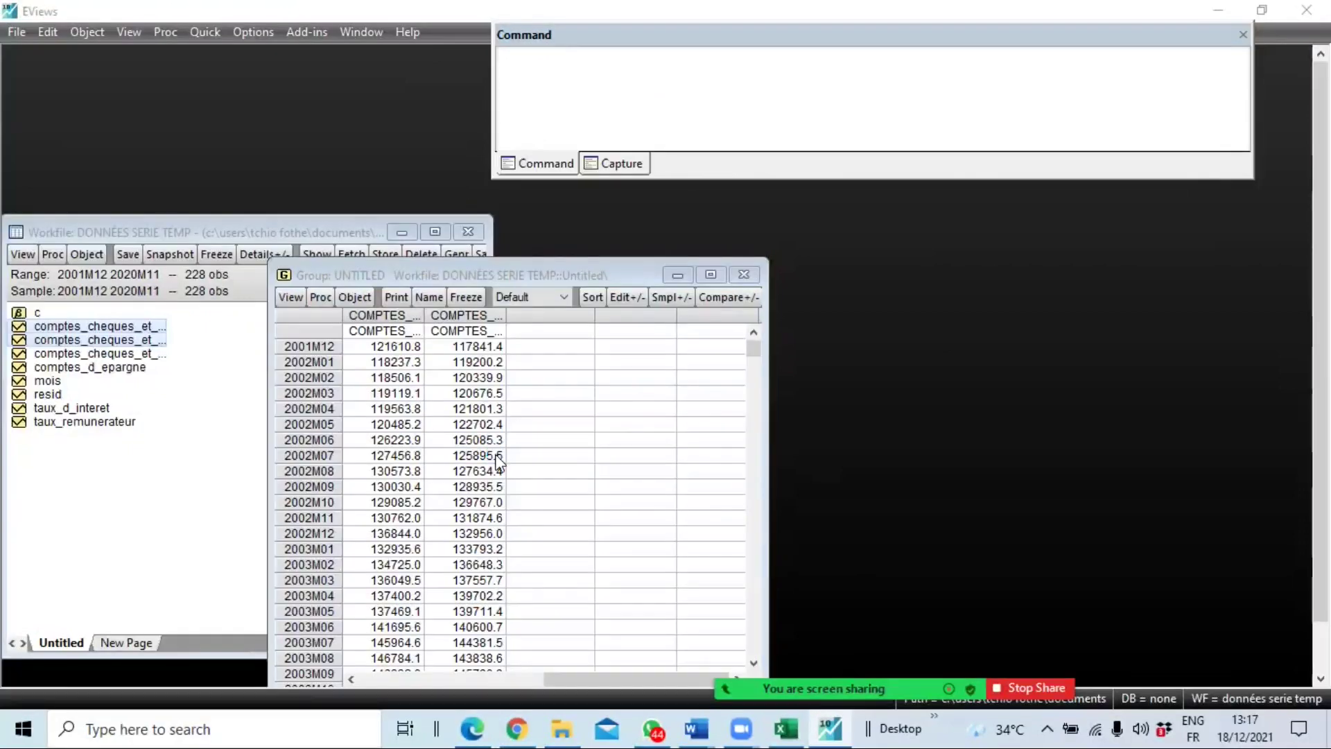
click(677, 667)
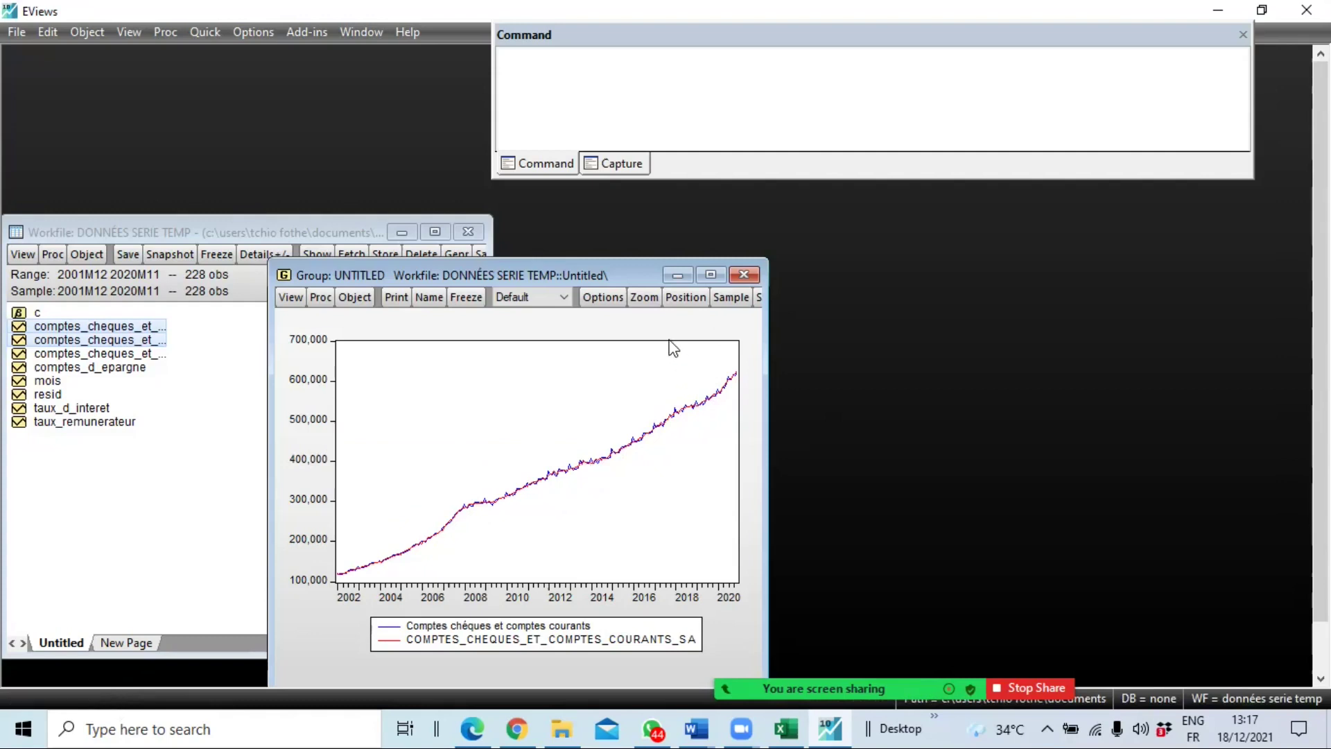
- Enlarge the group graph window to compare the original and seasonally adjusted curves in detail
mouse_move(842, 690)
mouse_move(924, 680)
drag(770, 418, 1190, 424)
drag(772, 262, 701, 49)
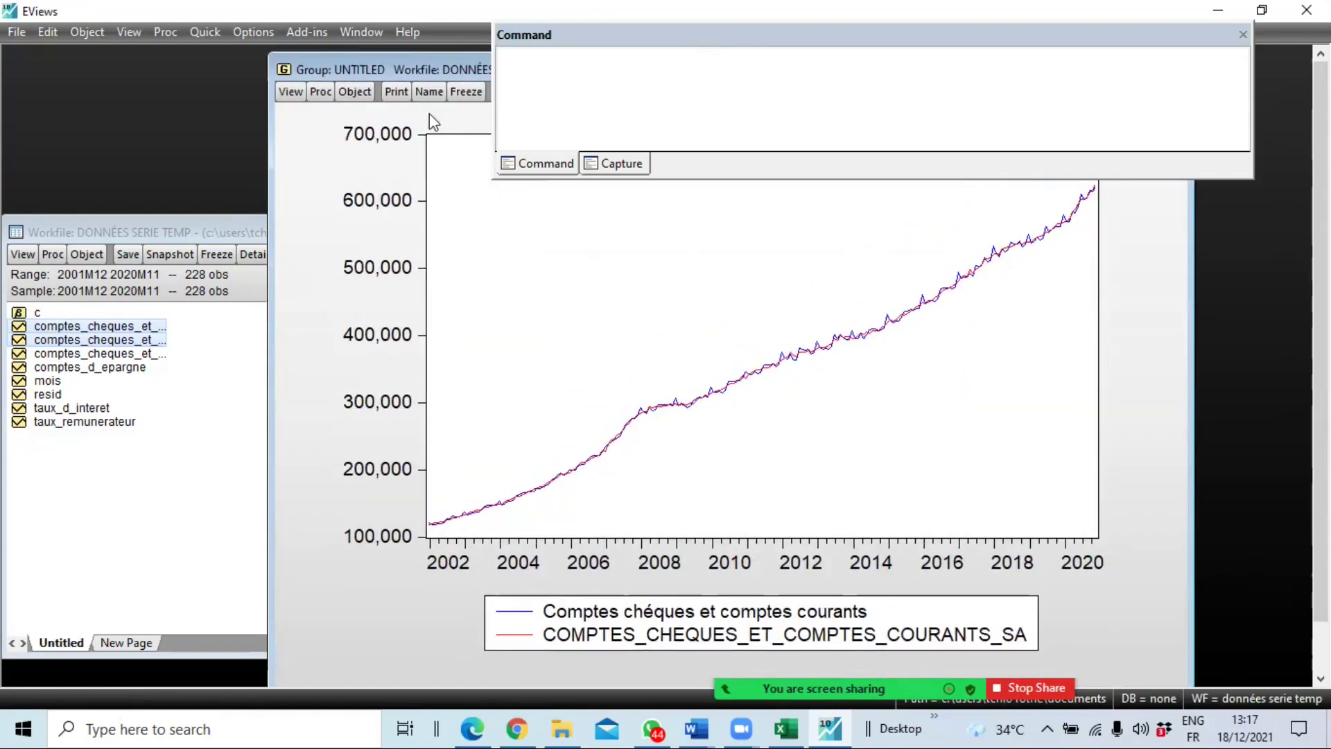
drag(429, 62, 430, 104)
drag(260, 337, 8, 355)
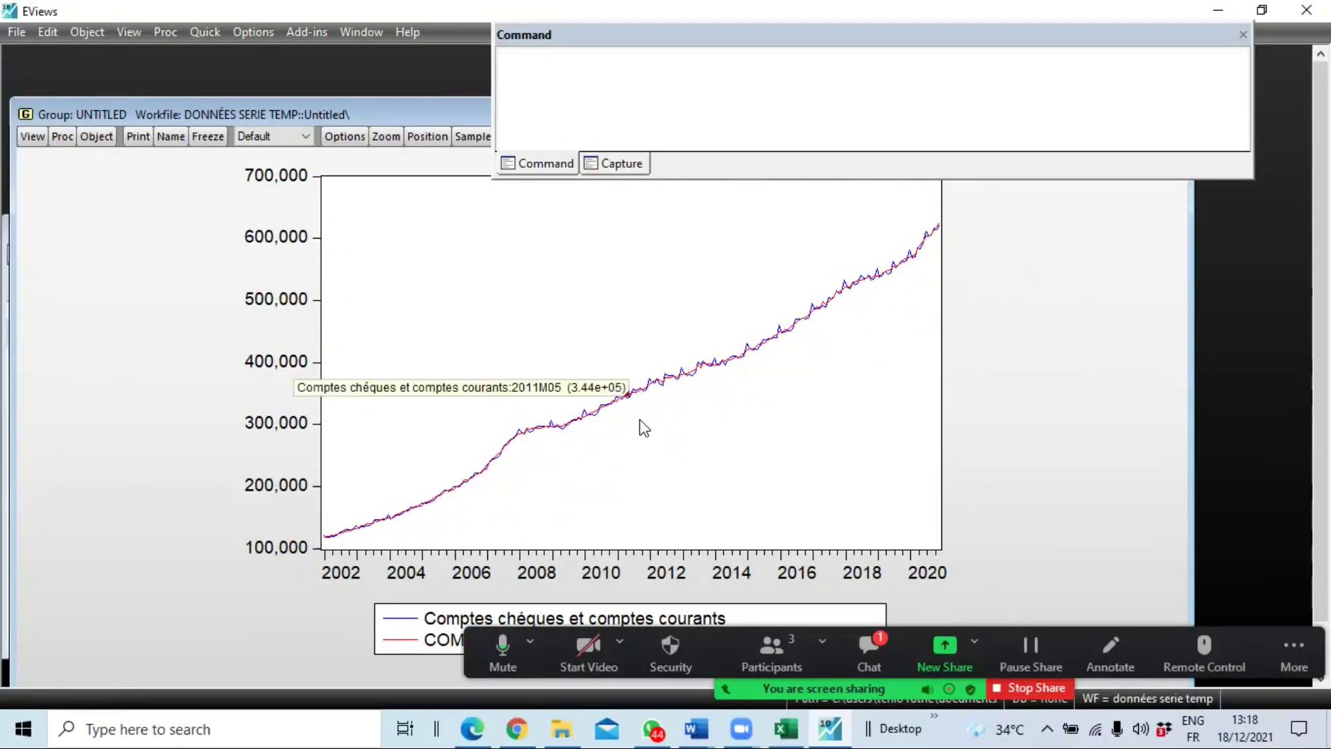
- Check the chat of the Zoom meeting and close it again
click(874, 653)
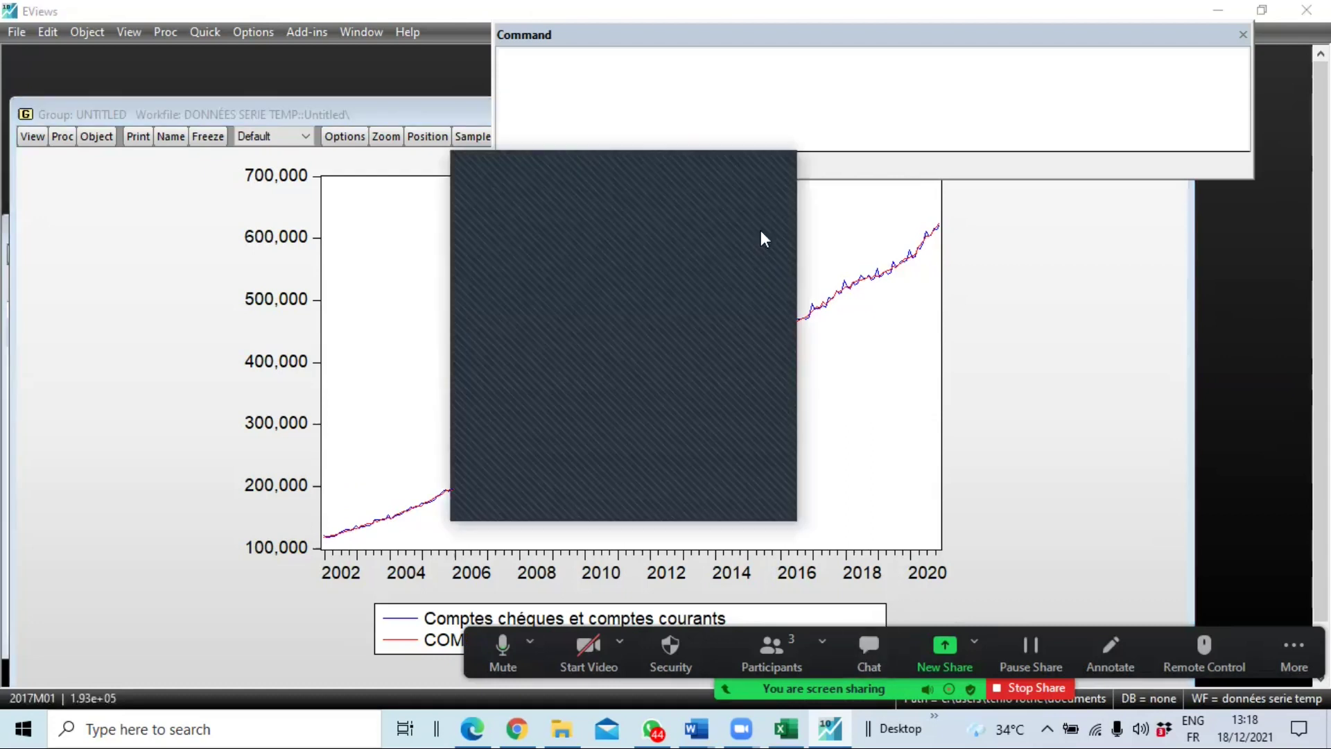
click(778, 174)
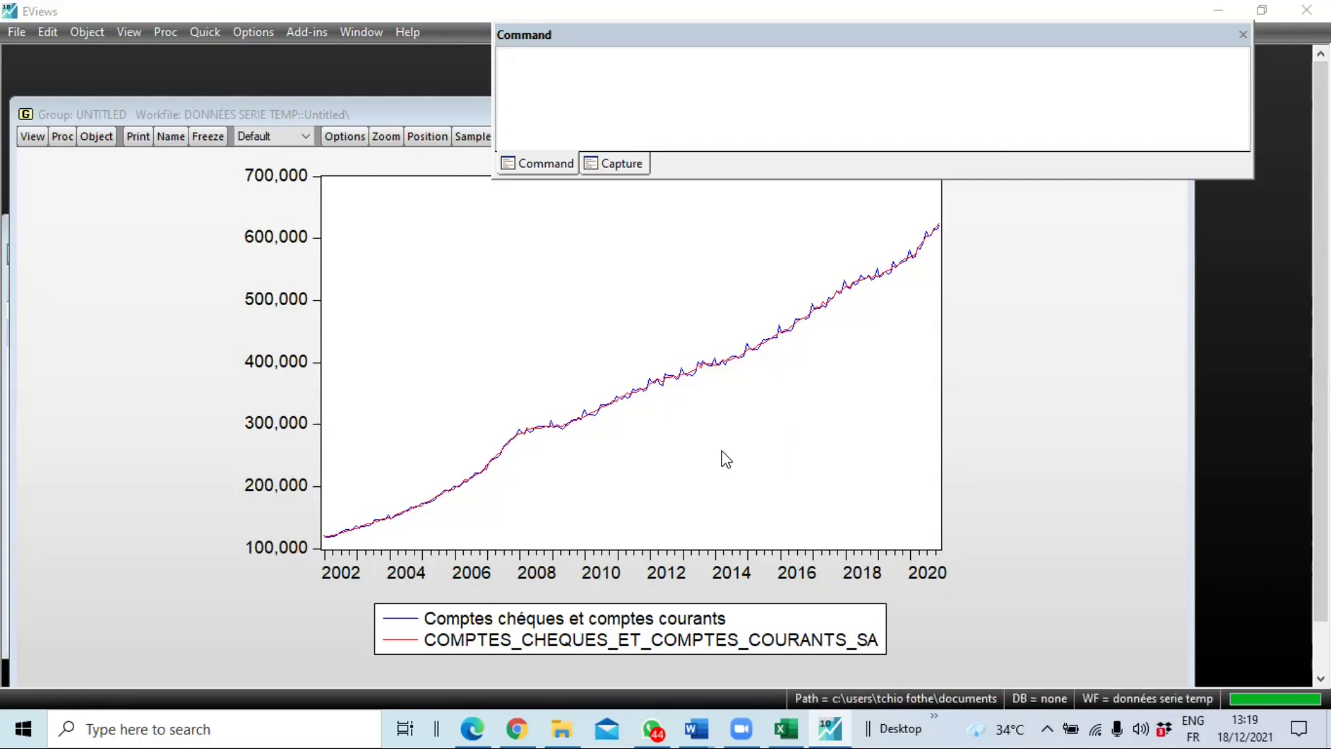
- Move the group graph window down, close it and delete the untitled group
double_click(425, 114)
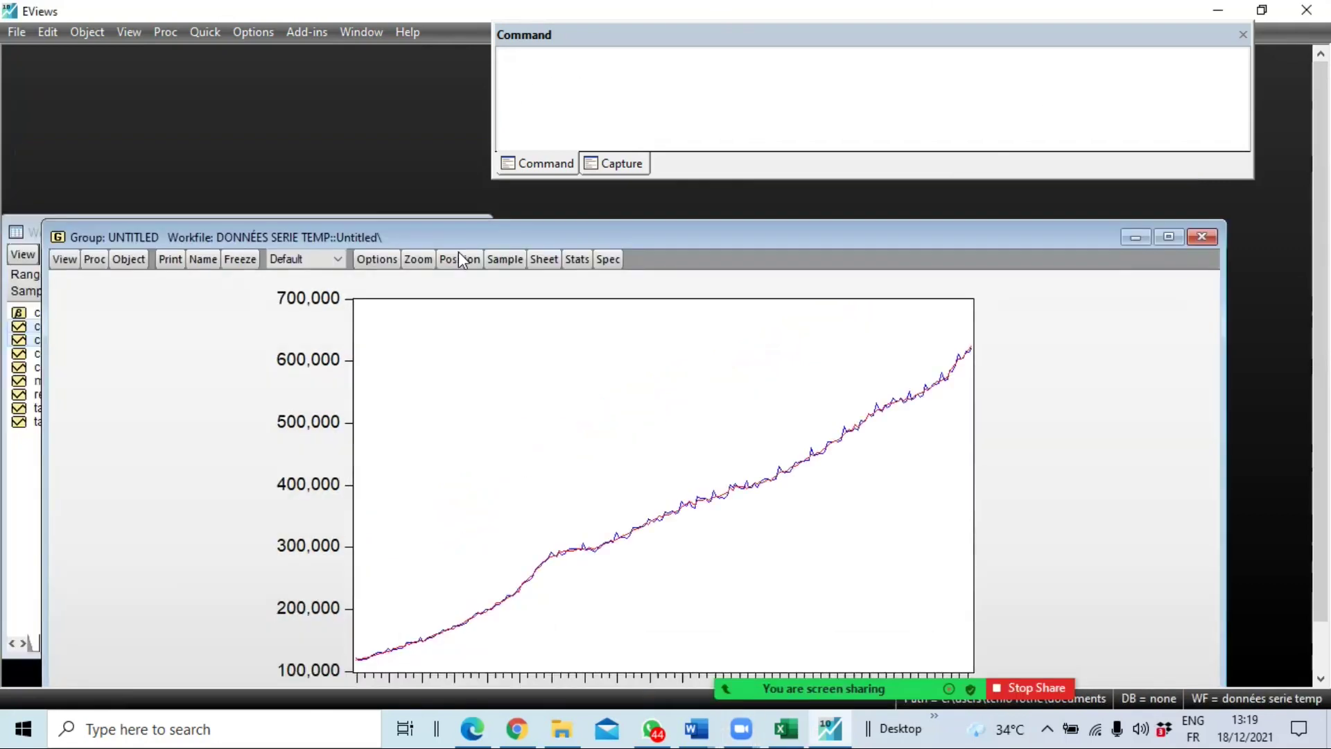
click(1205, 255)
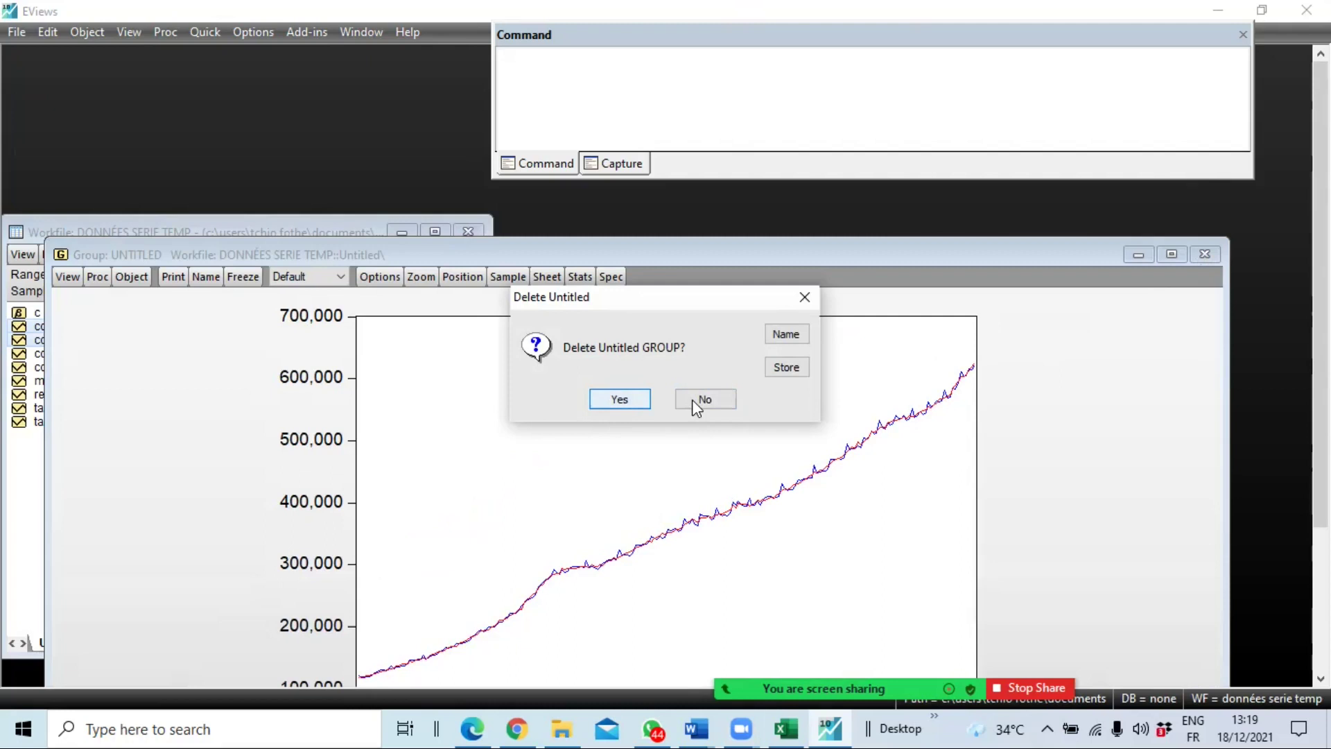
click(611, 402)
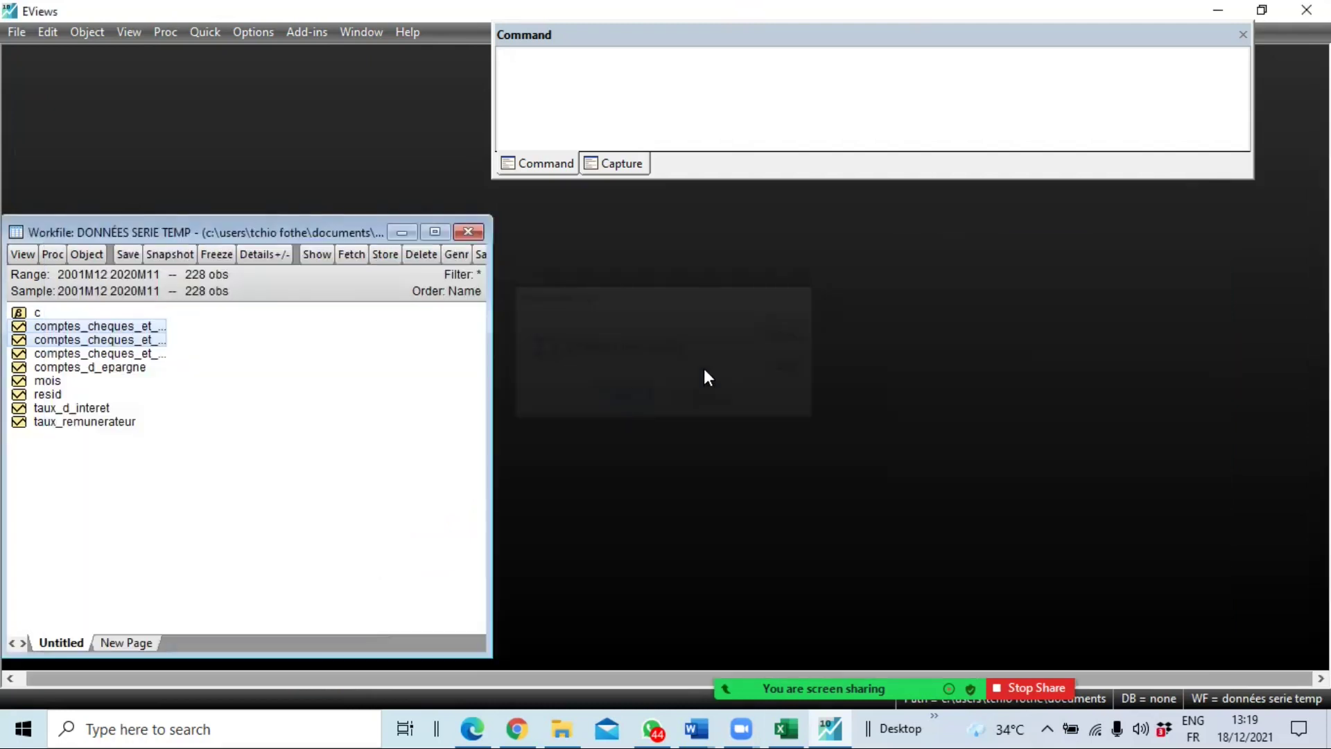
- Open the seasonal factors series COMPTES_CHEQUES_ET_COMPTES_COURANTS_SF and display it as a line graph
click(67, 354)
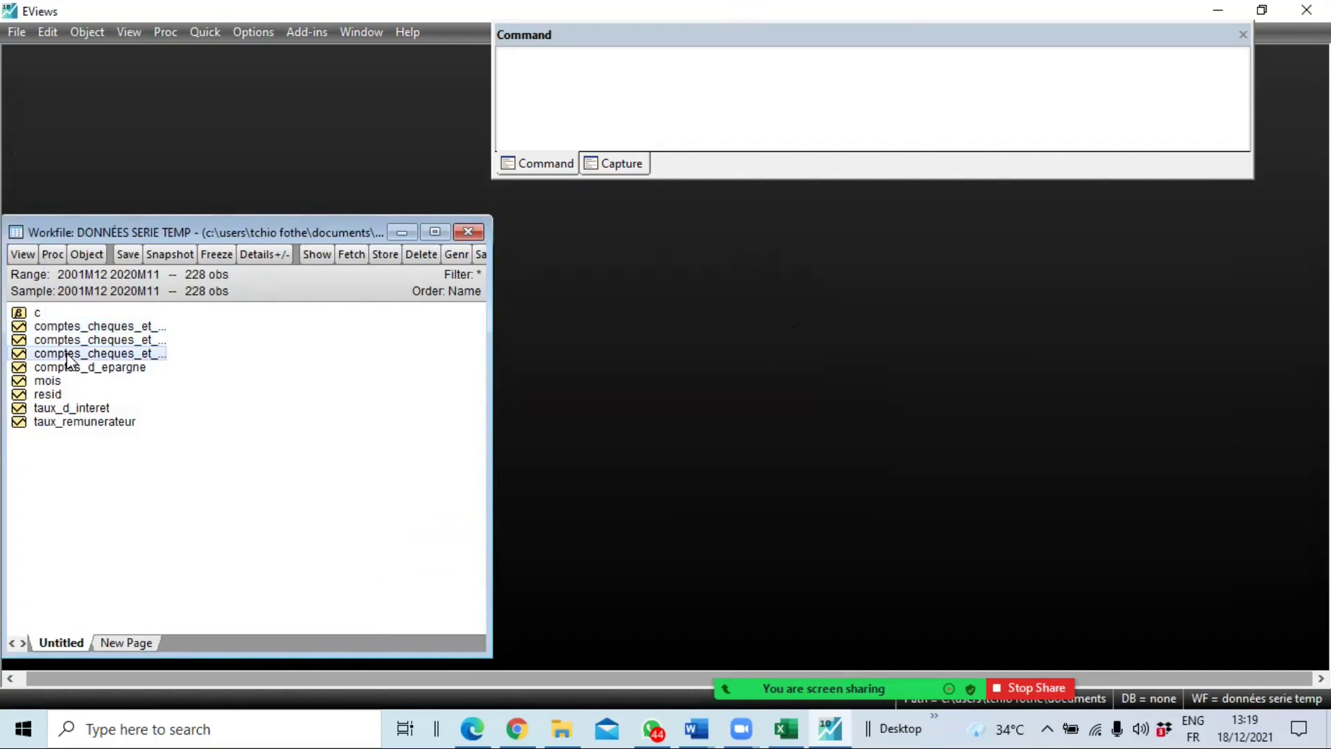
double_click(106, 355)
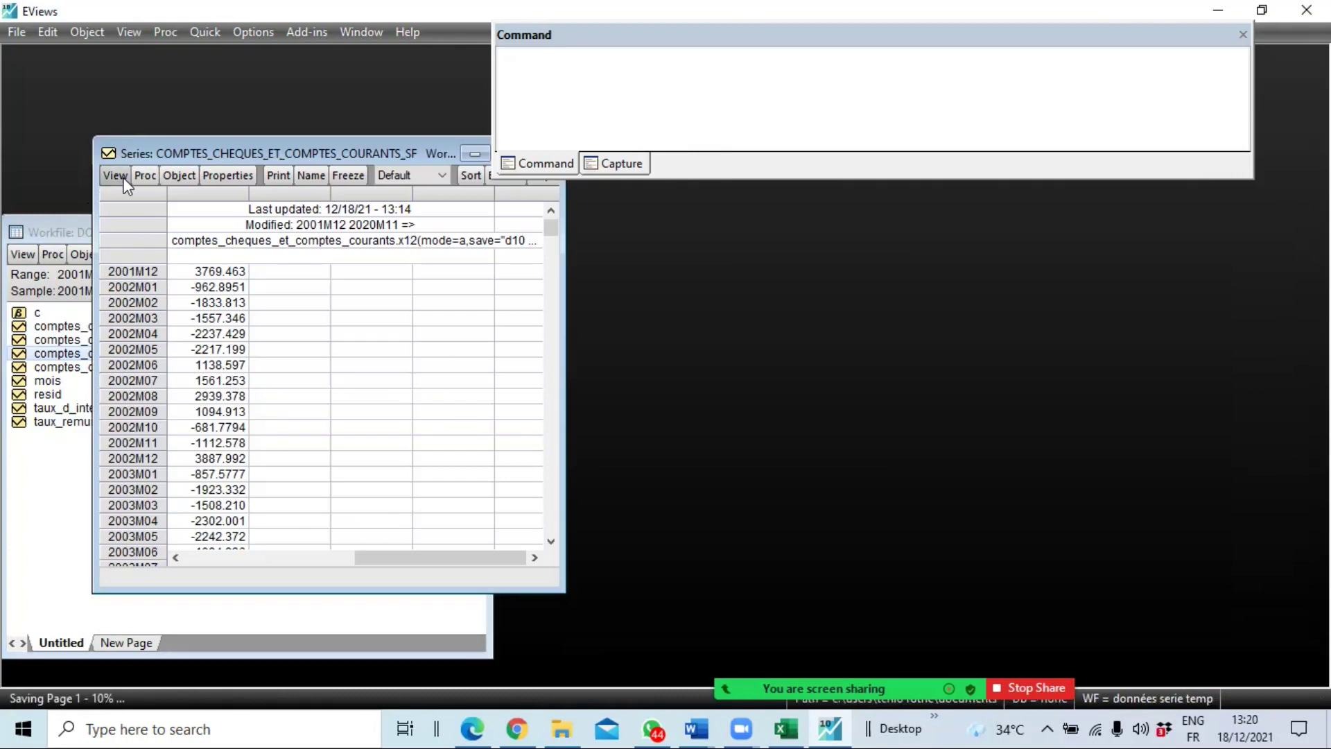
click(111, 176)
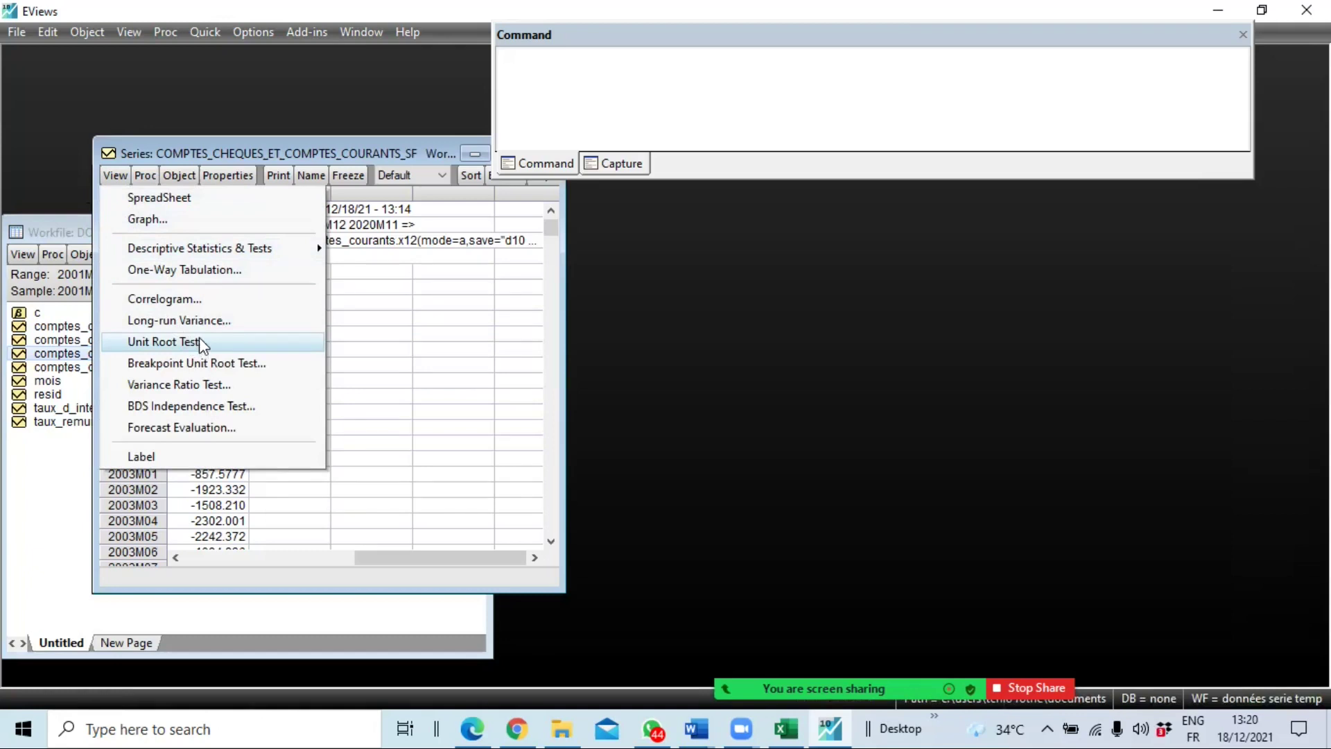
click(177, 228)
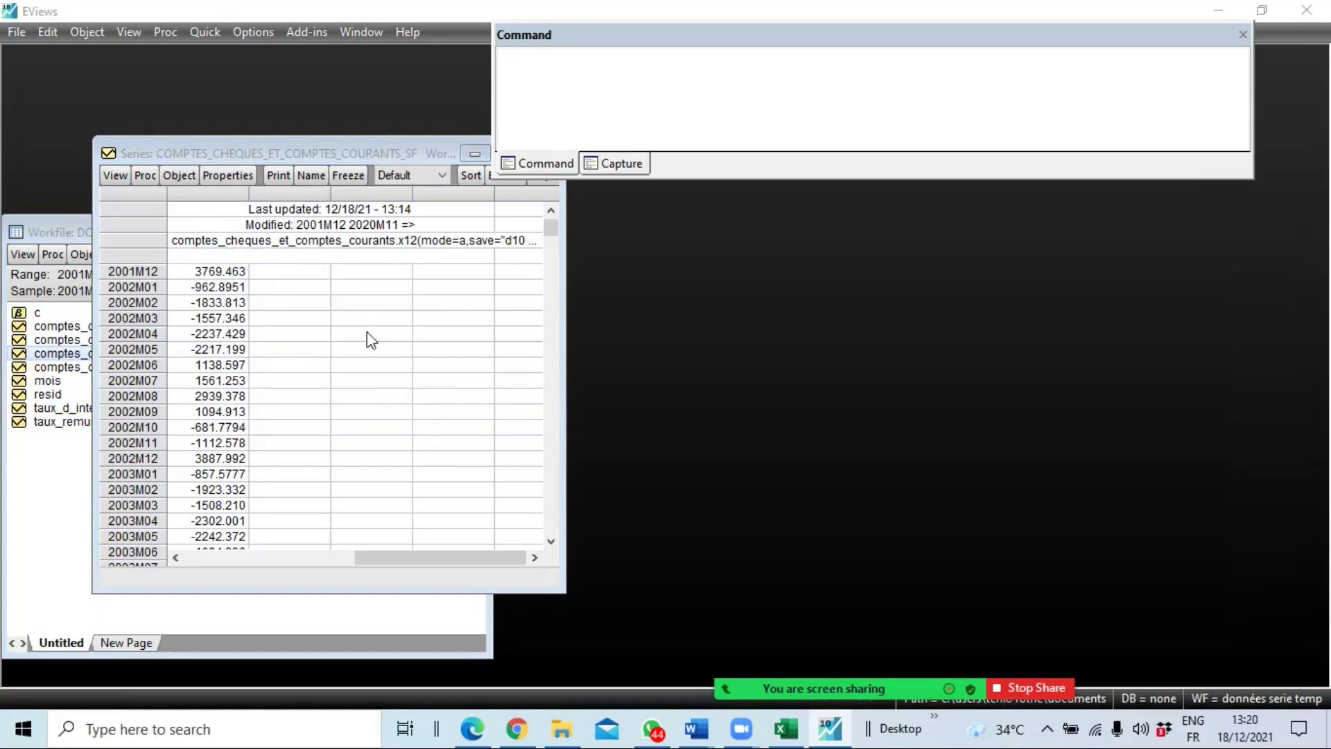
click(483, 543)
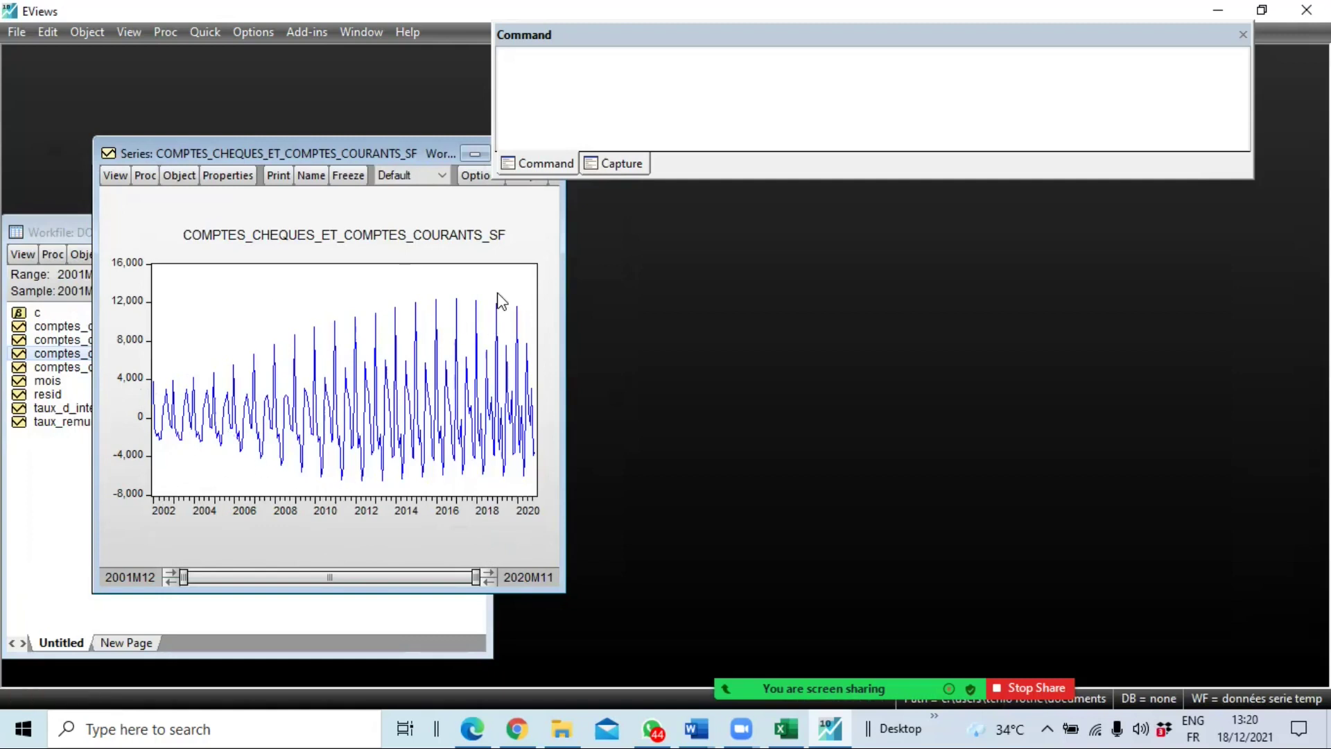
- Move the seasonal factors graph window clear of the Command window and close it
key(ctrl+s)
drag(322, 150, 314, 201)
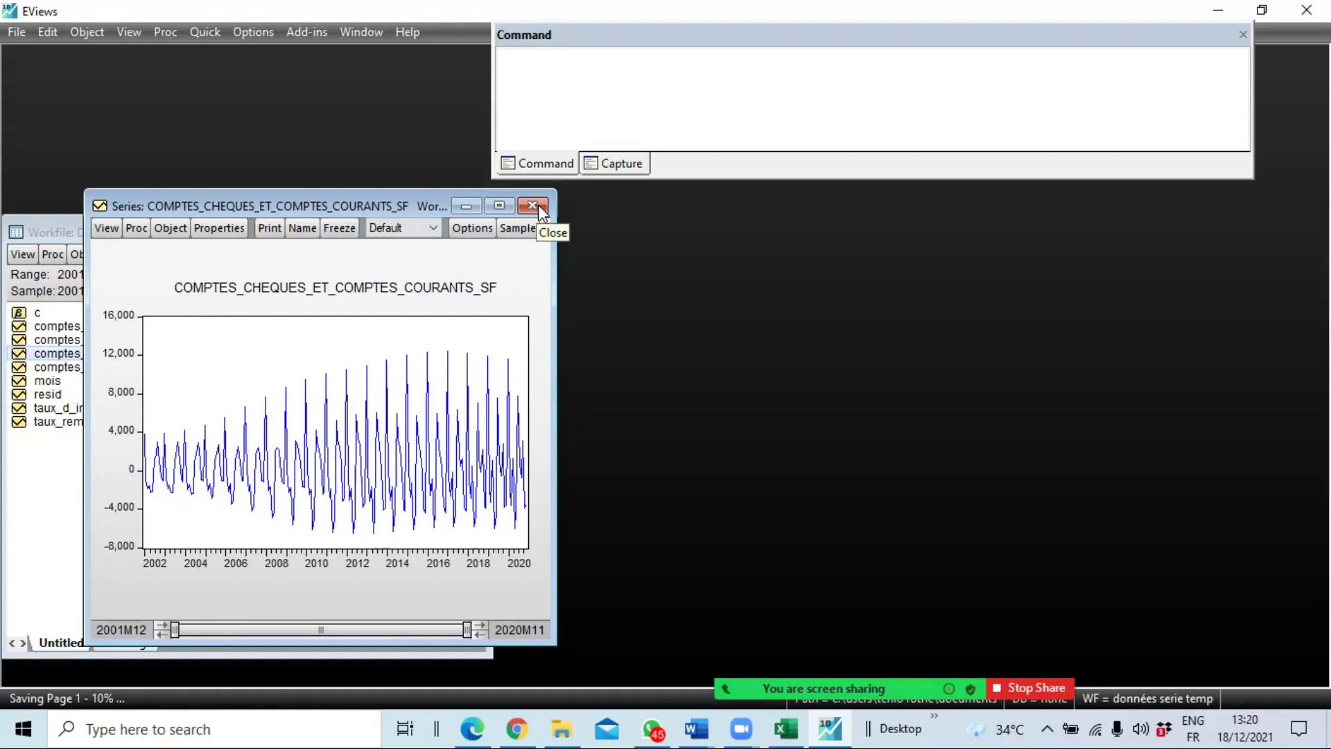
click(538, 204)
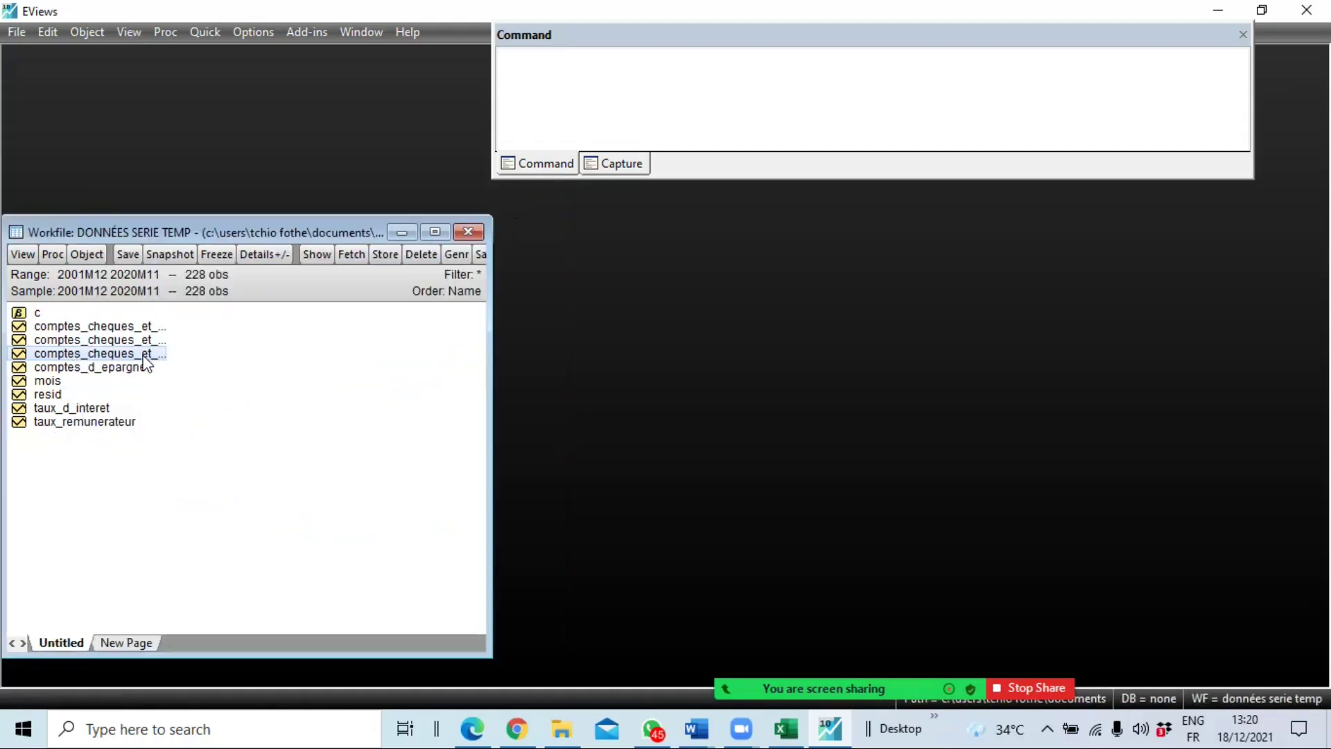
- Open the seasonally adjusted series COMPTES_CHEQUES_ET_COMPTES_COURANTS_SA and display its raw data as a line graph
click(128, 341)
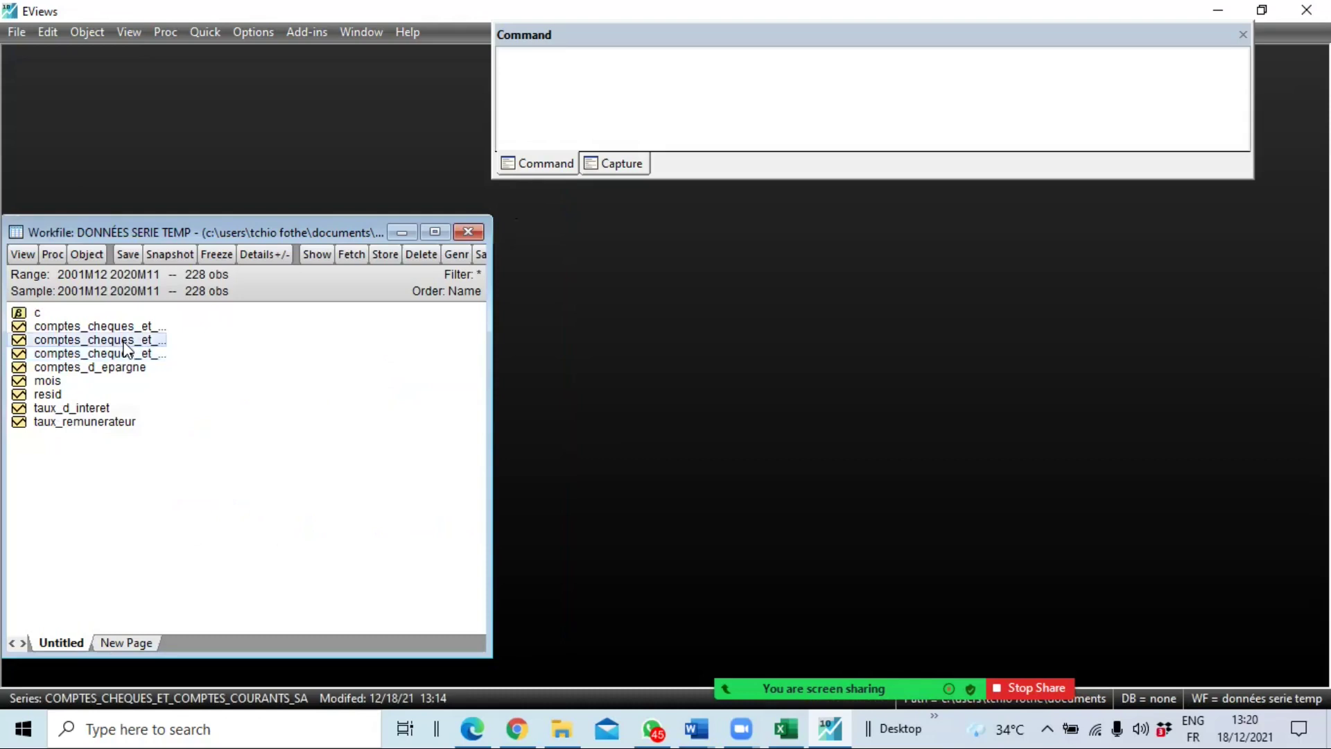
double_click(125, 341)
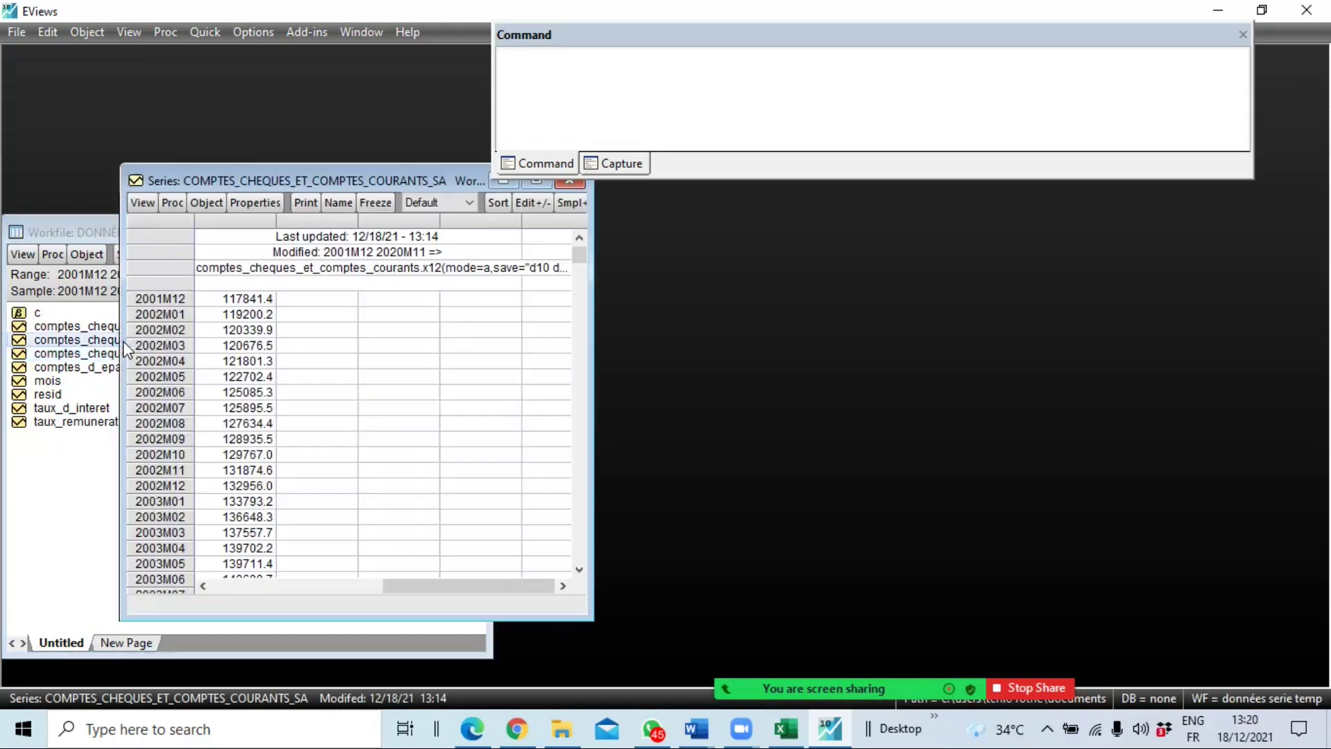
click(142, 203)
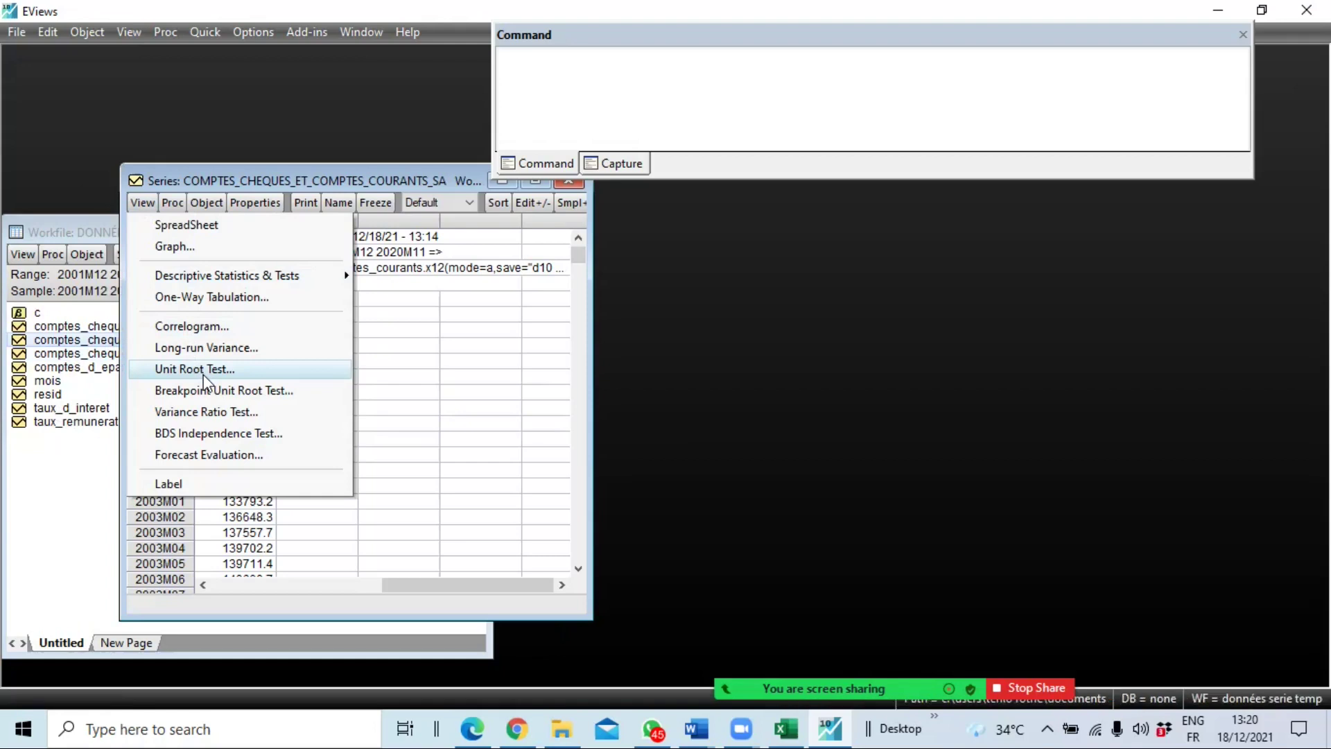
click(188, 248)
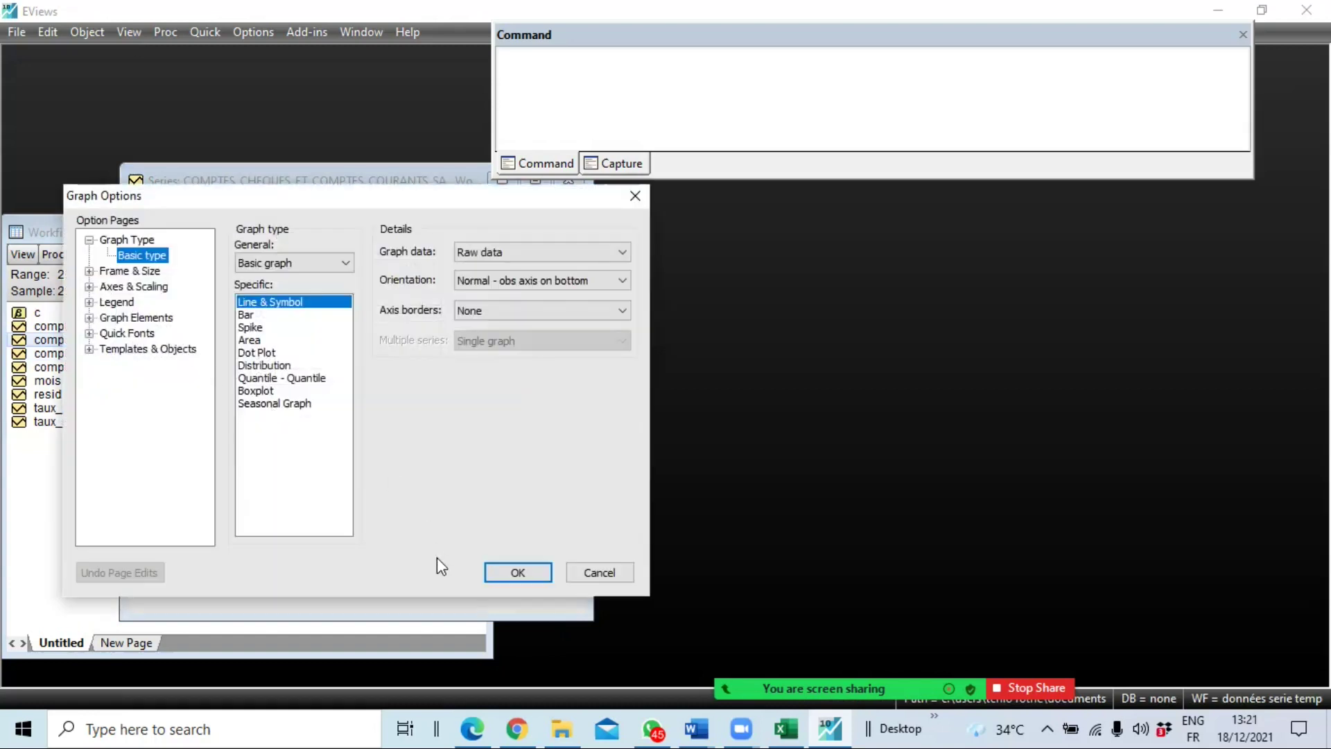
click(497, 574)
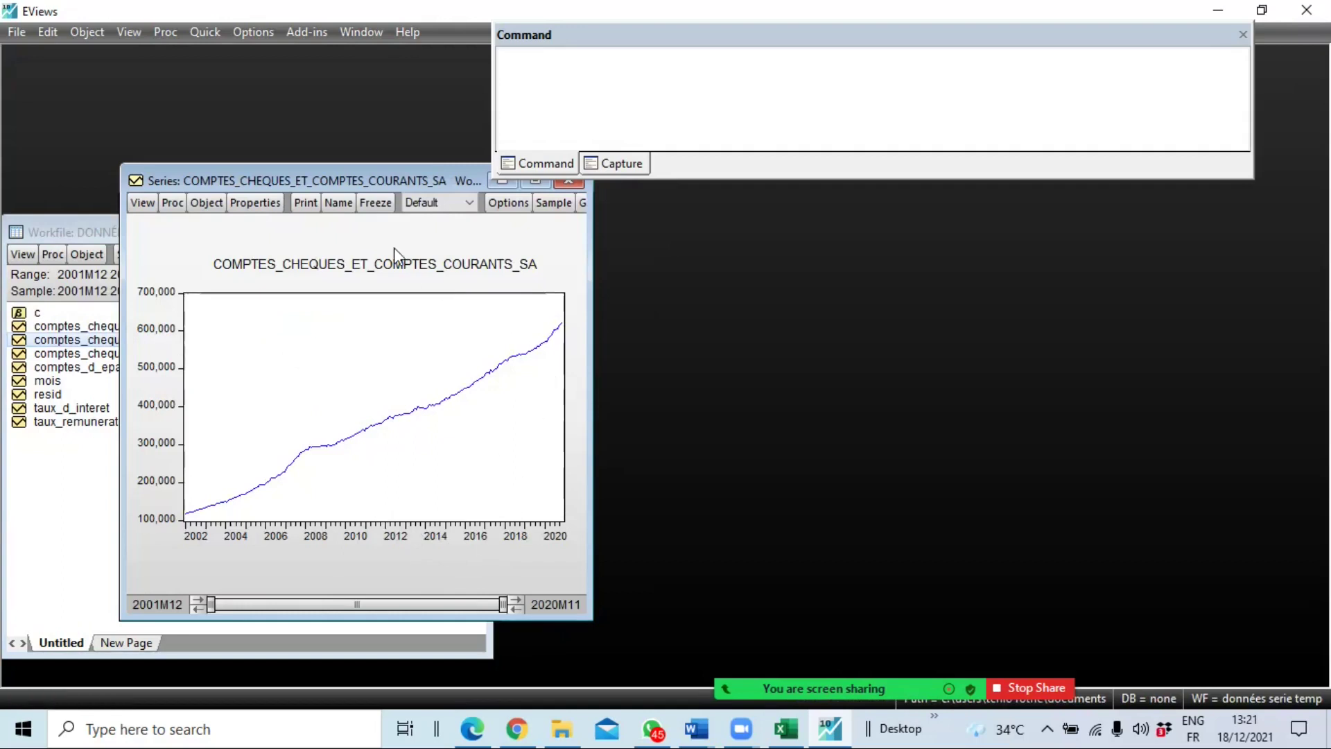
- Enlarge the adjusted series graph window to examine the curve, and save the workfile
drag(589, 384, 939, 380)
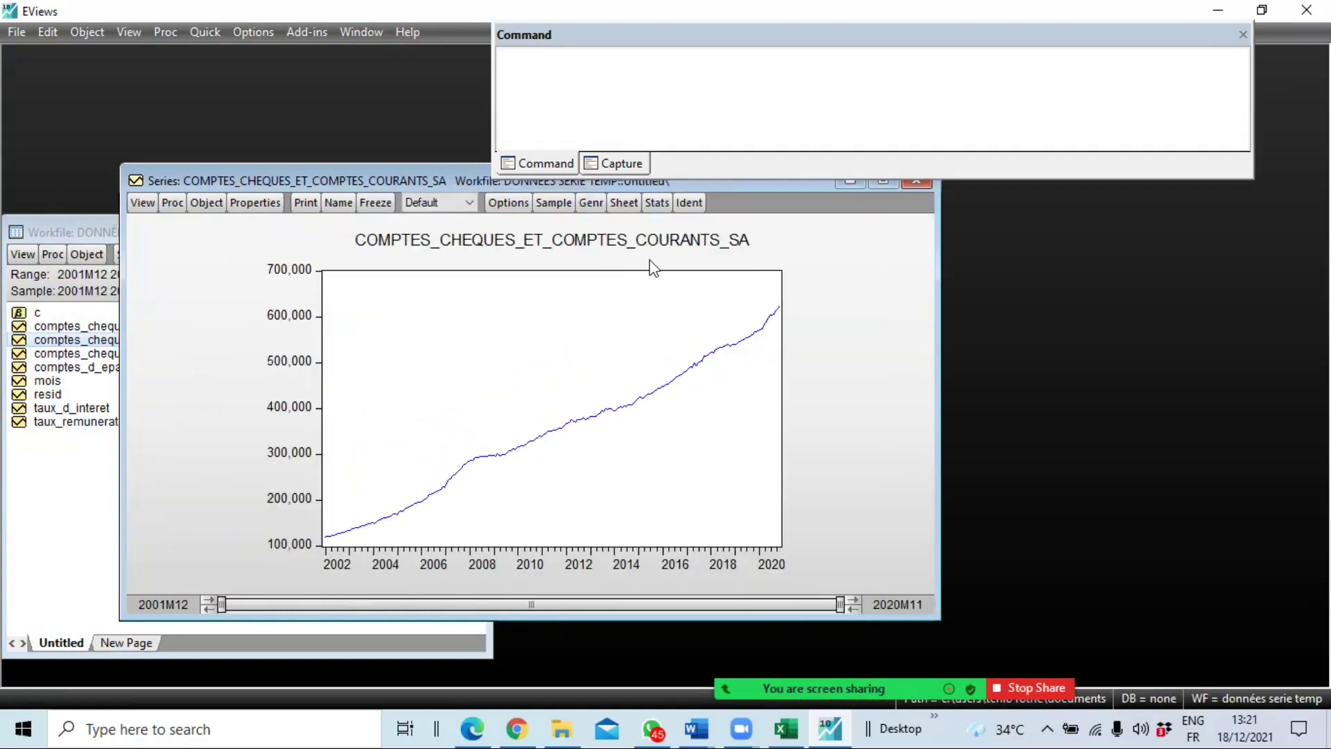
drag(398, 164, 398, 55)
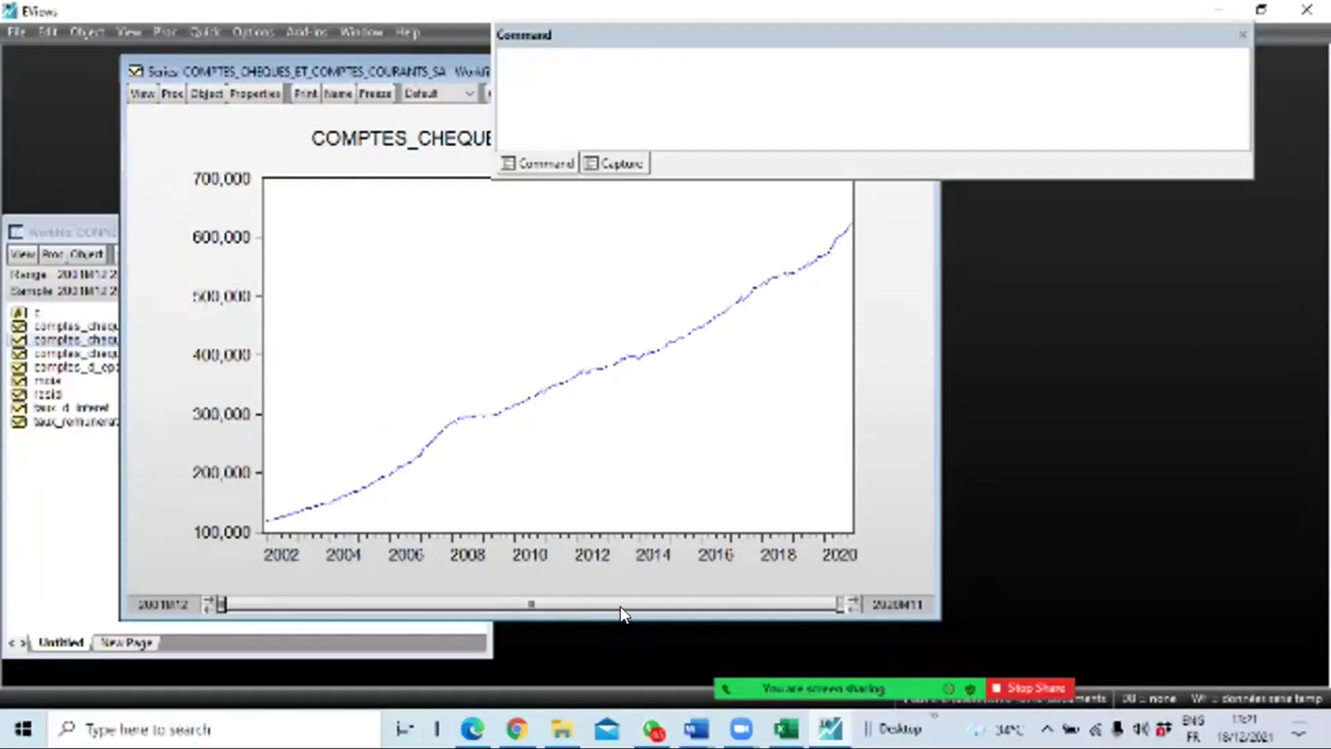
drag(619, 607, 610, 665)
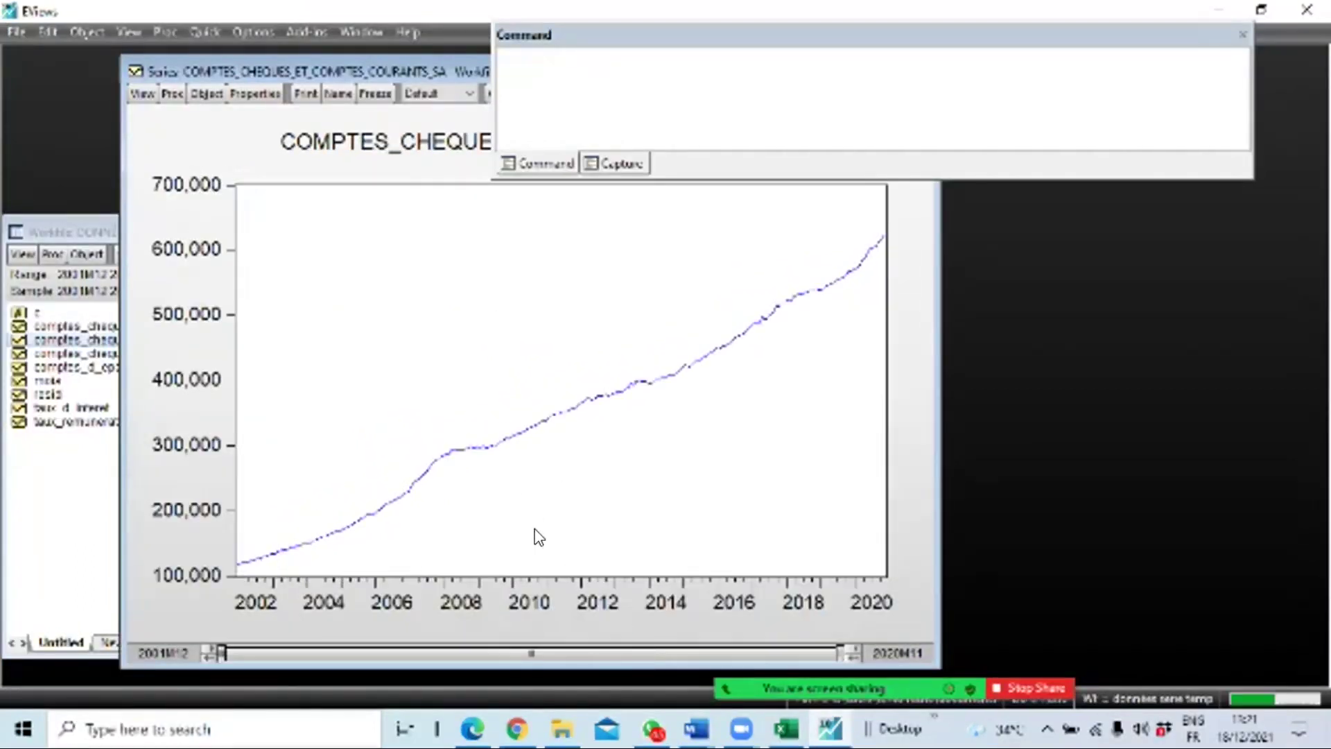
mouse_move(735, 350)
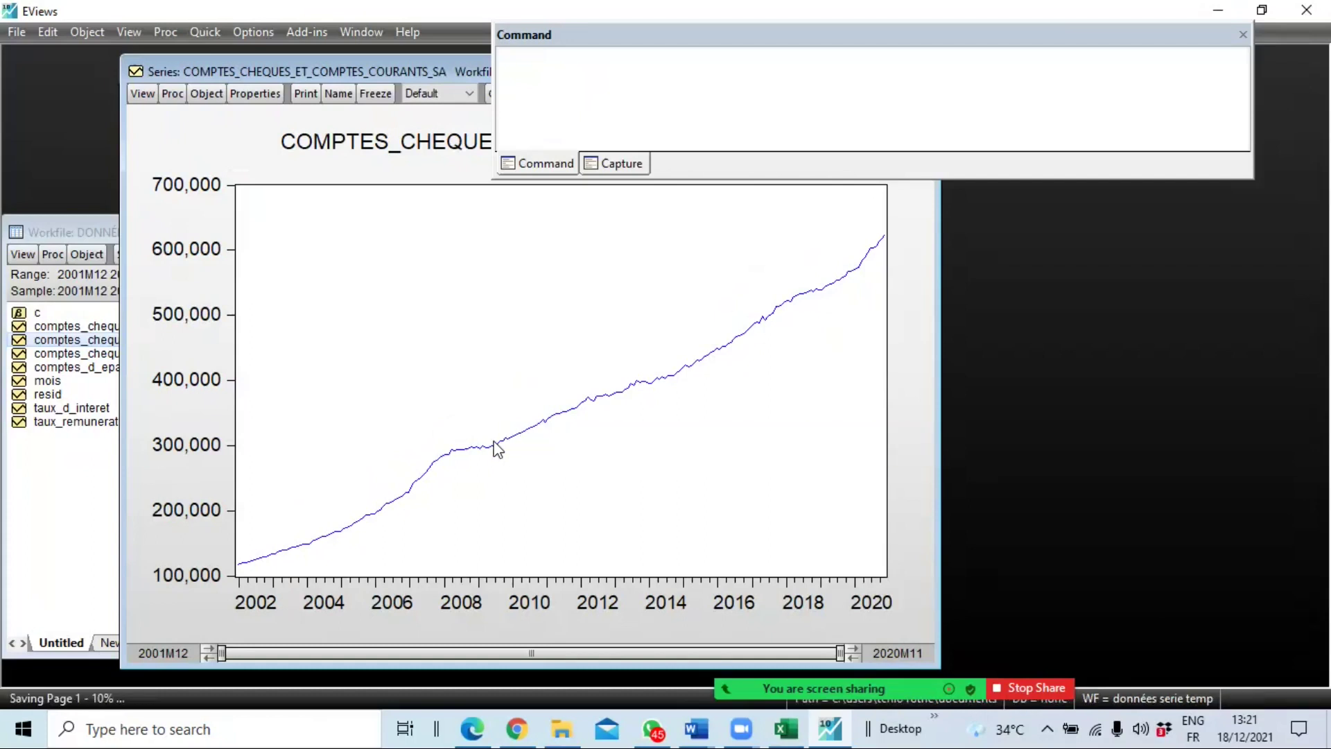
mouse_move(505, 425)
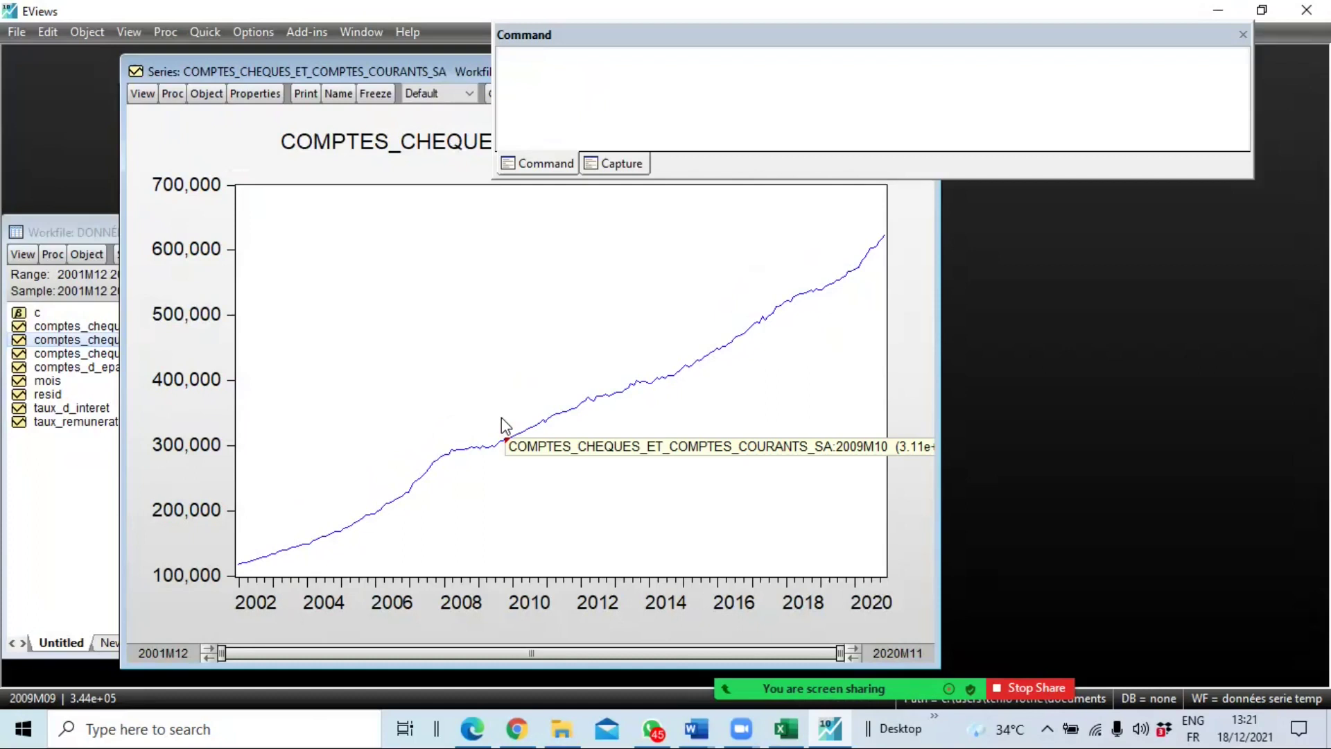
key(ctrl+s)
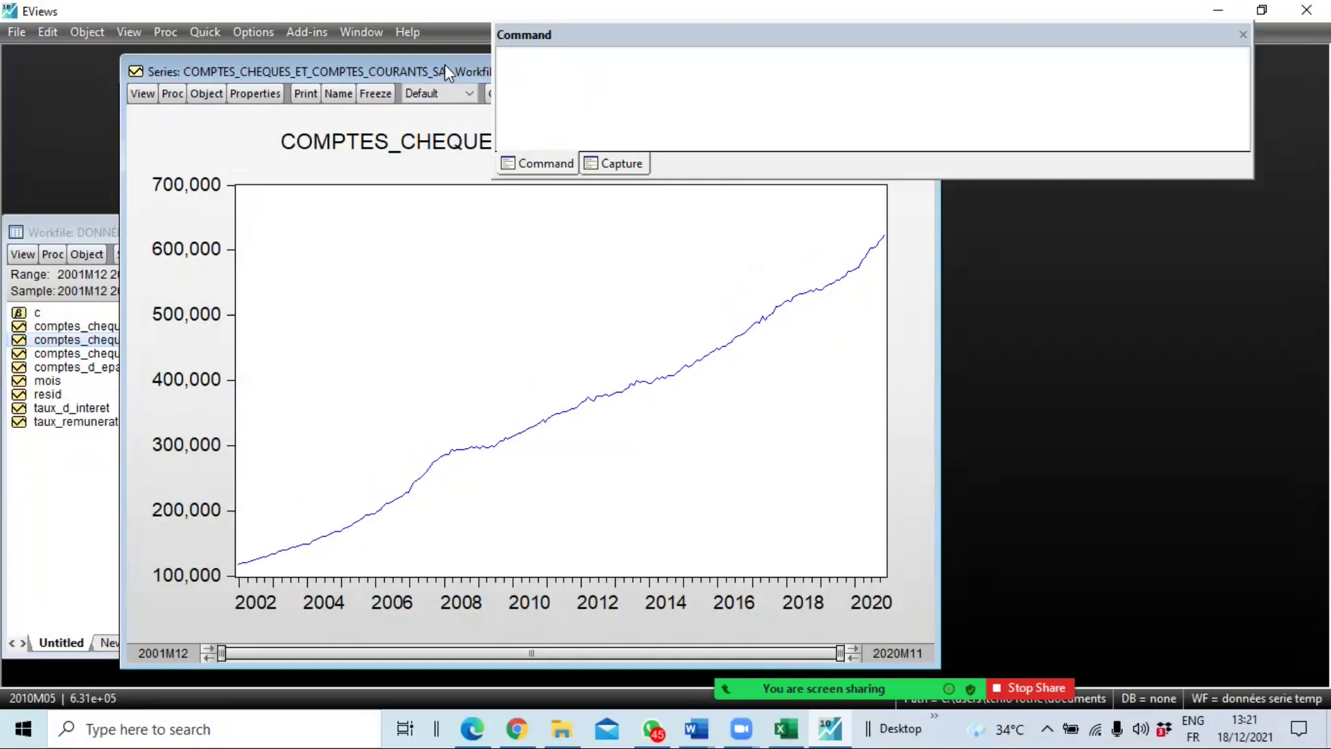
- Shrink the adjusted series graph window so it clears the Command window and the workfile's object names, and save the workfile again
drag(447, 56, 508, 316)
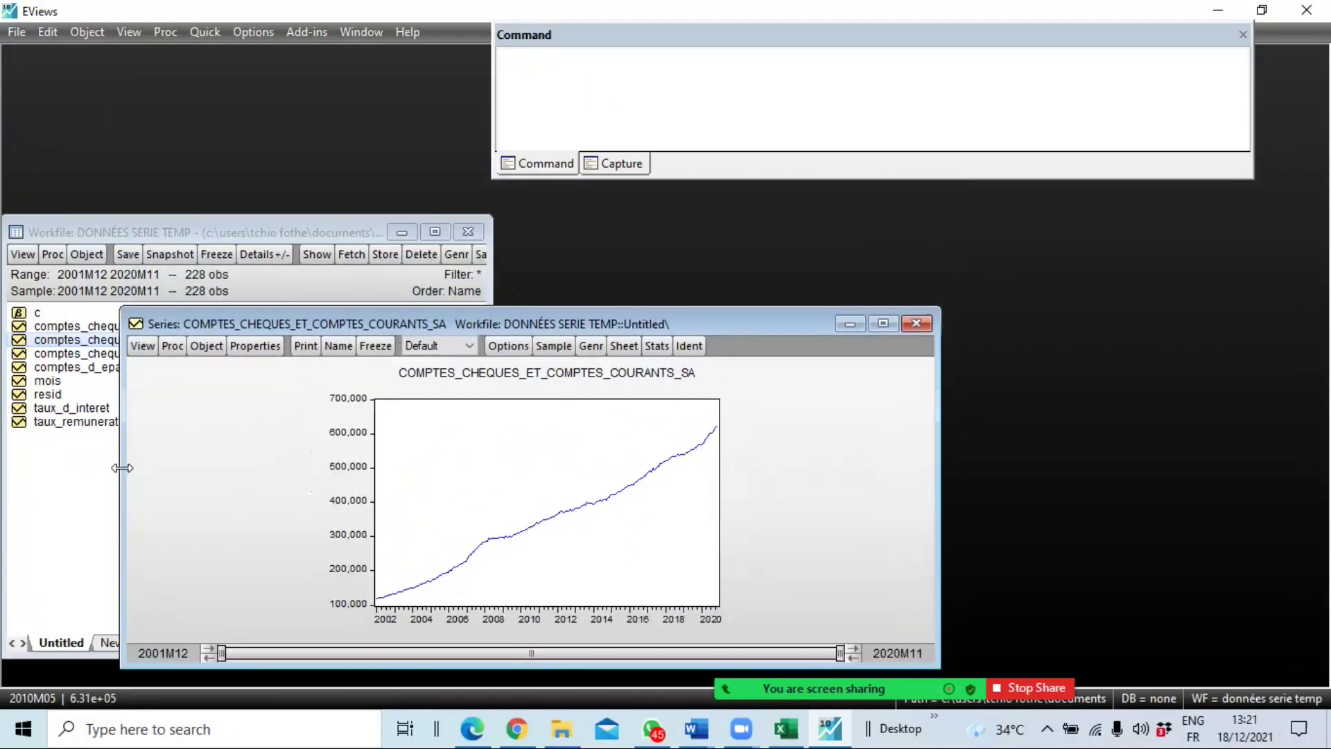
drag(122, 468, 415, 459)
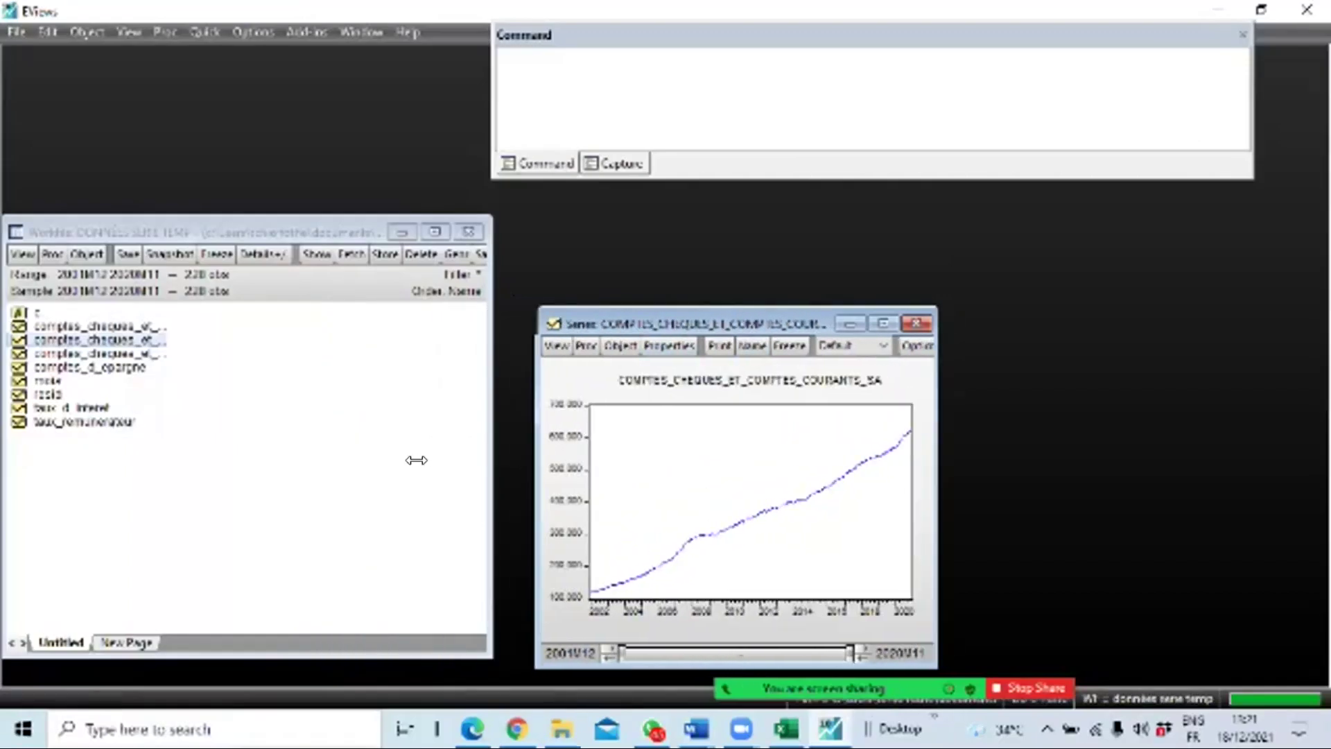
drag(416, 306, 324, 262)
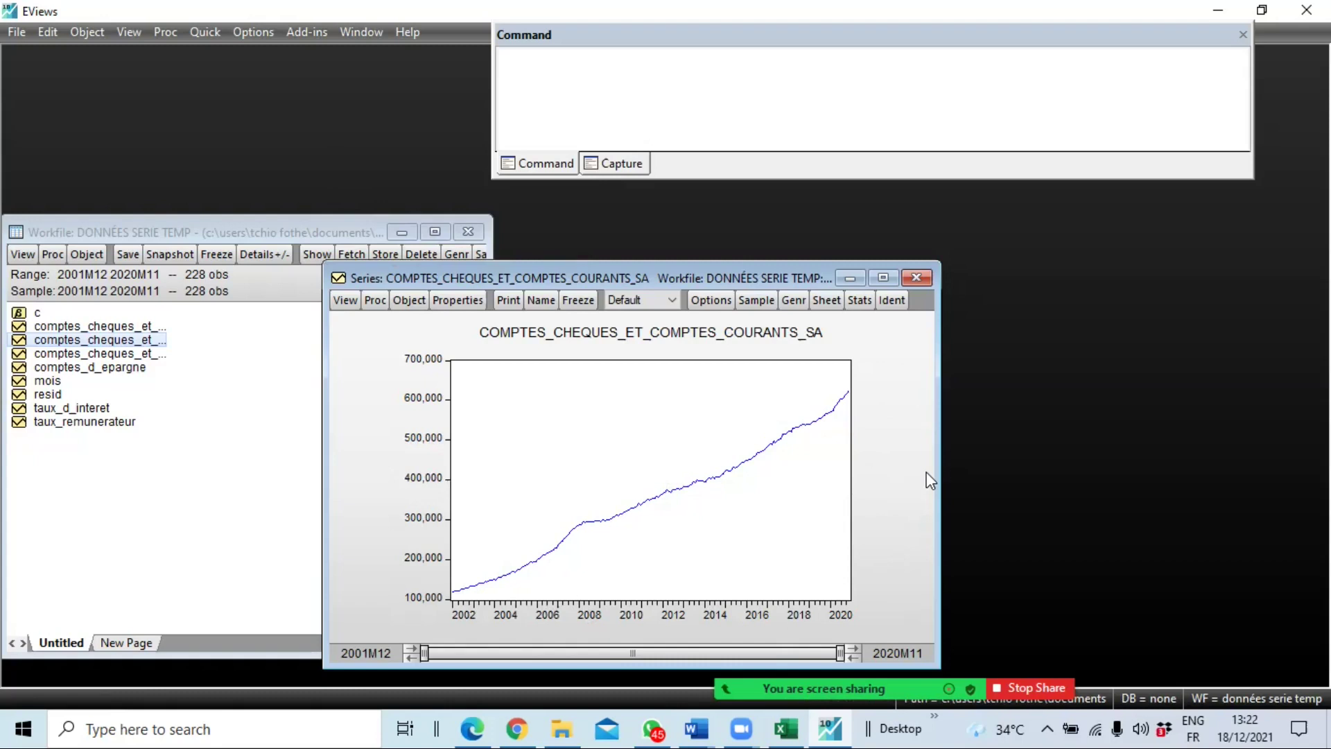
key(ctrl+s)
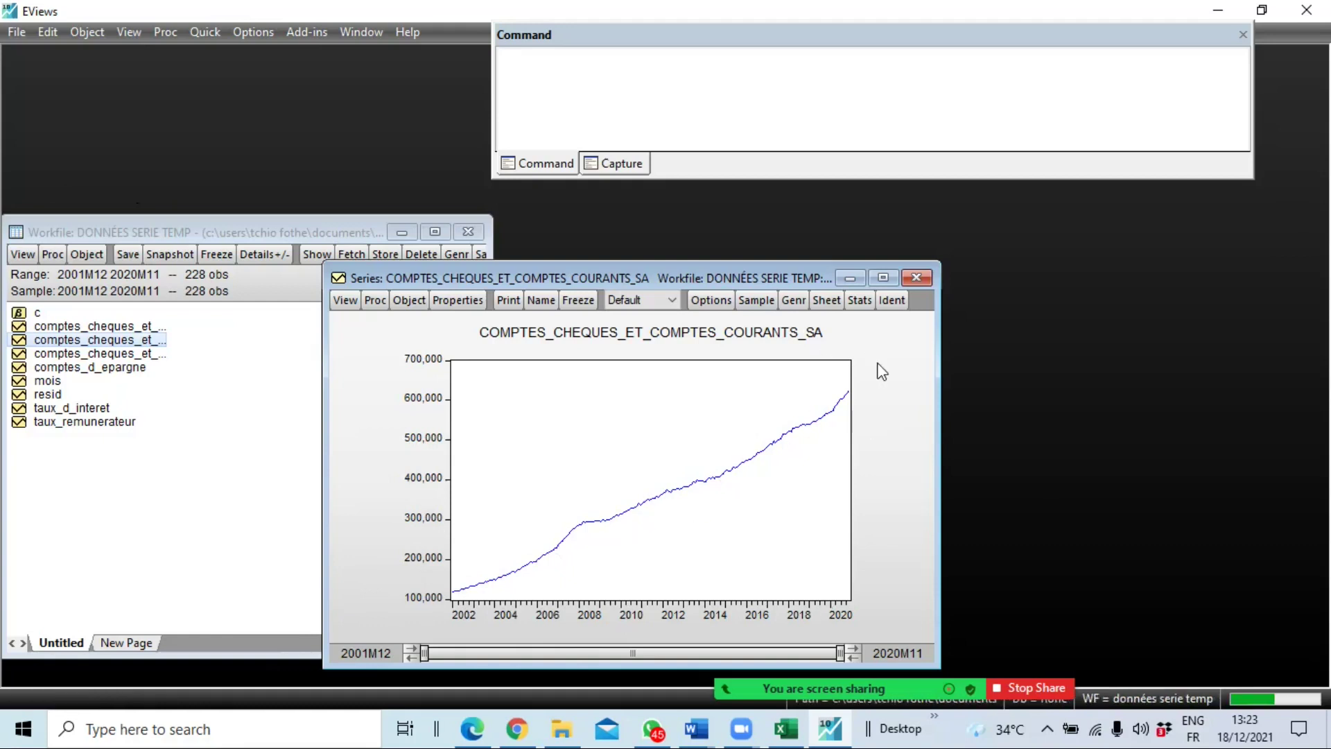
mouse_move(628, 541)
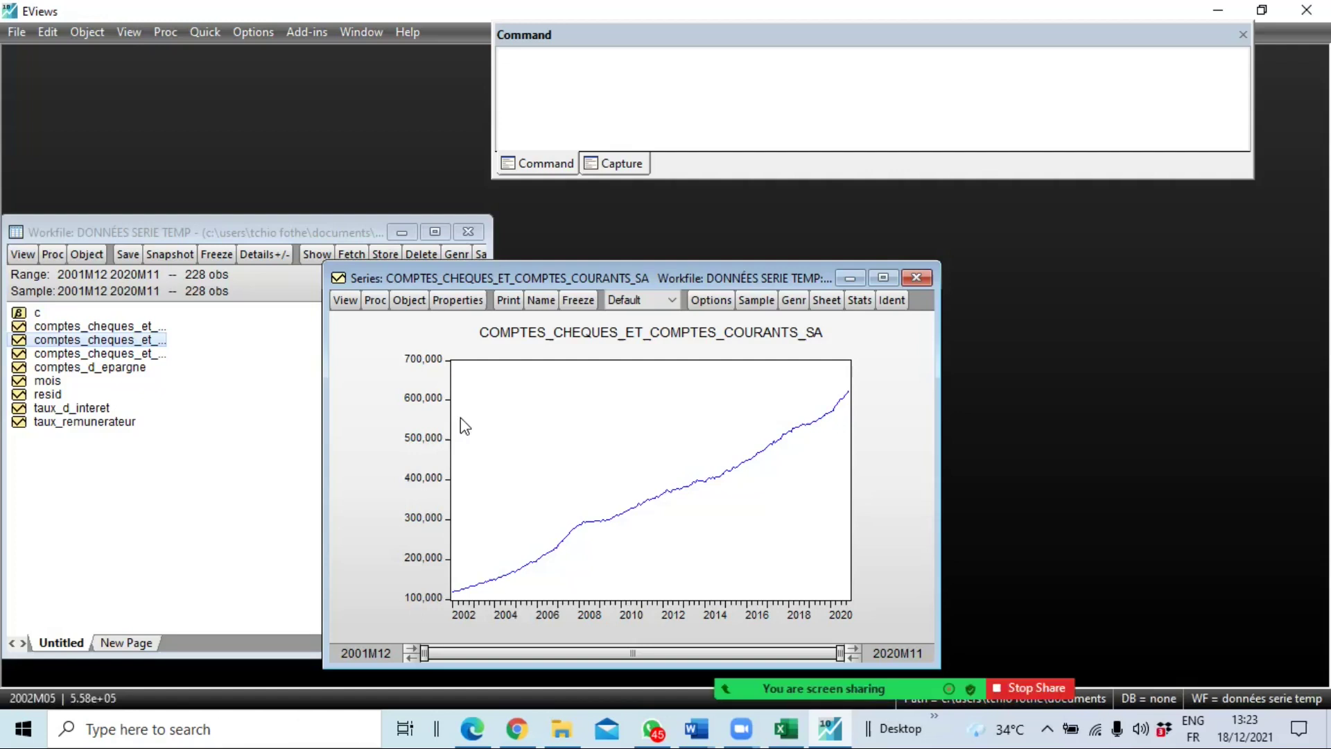
key(ctrl+s)
mouse_move(674, 486)
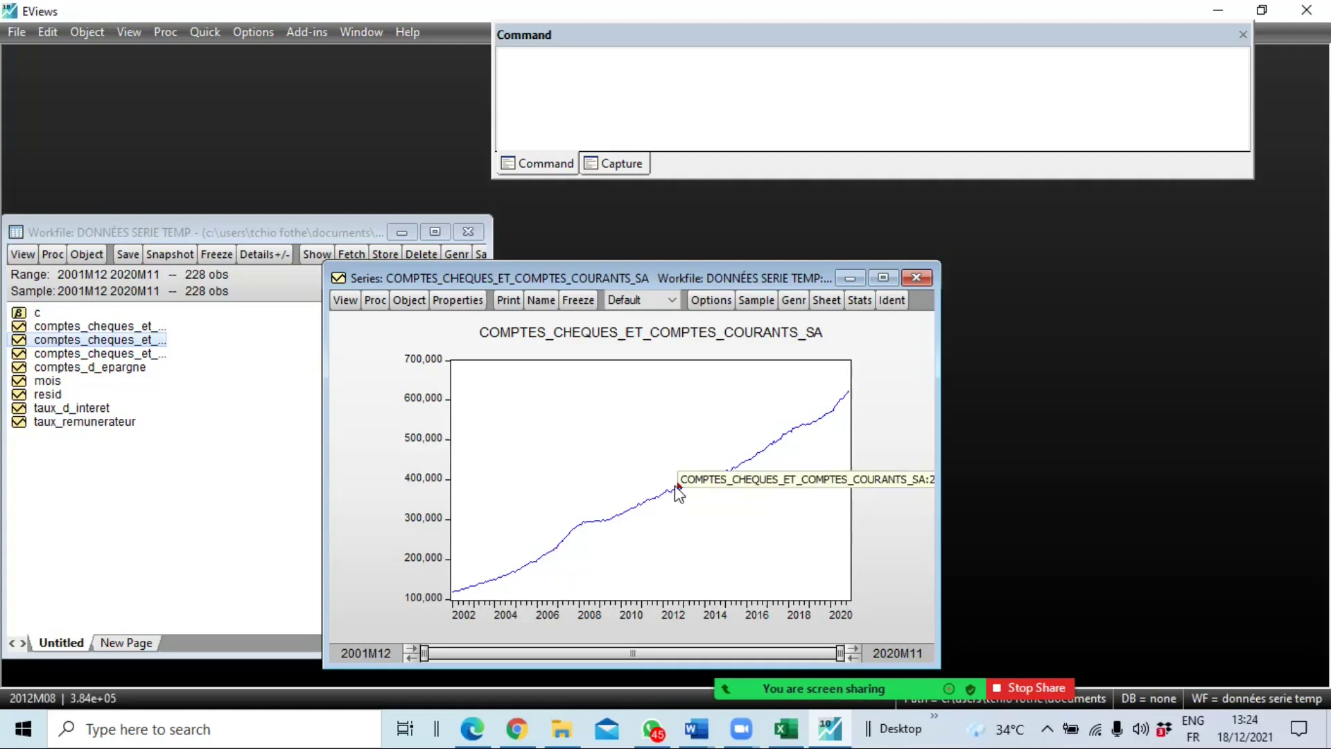
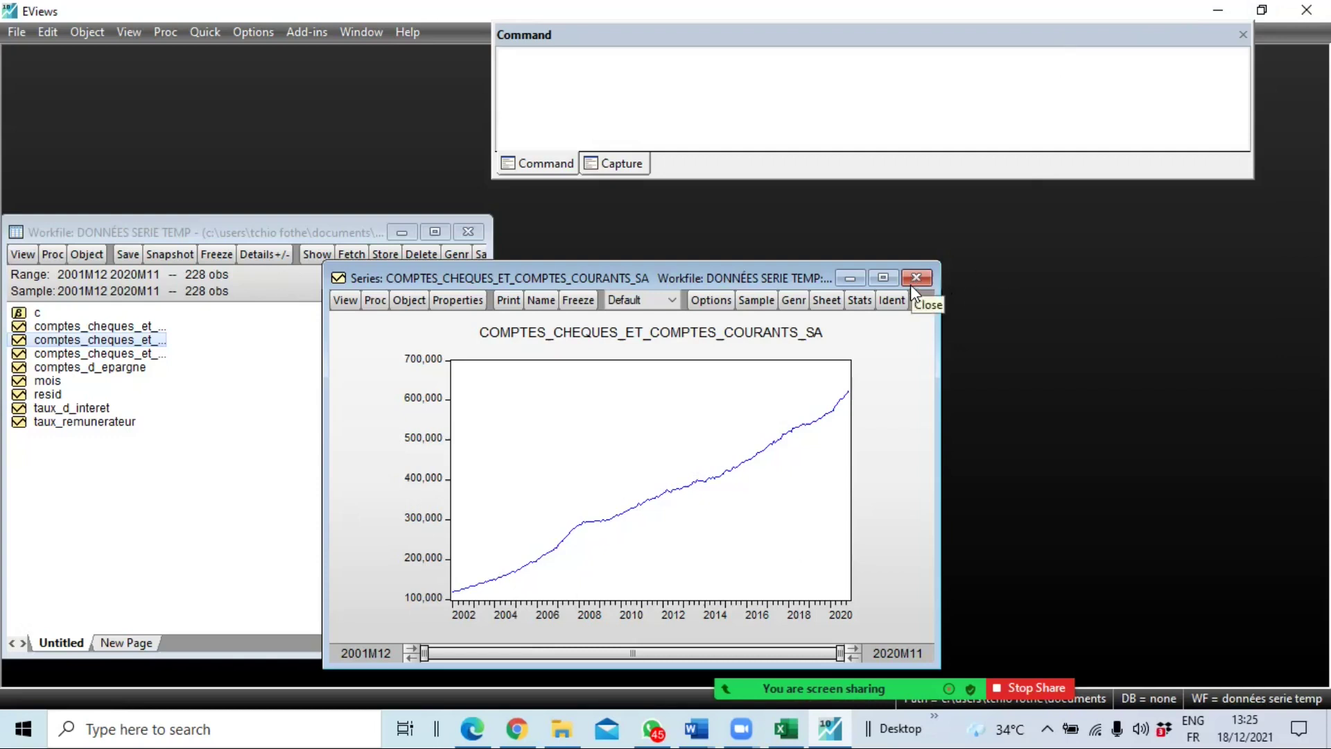
- Move the adjusted series graph window aside and close it
mouse_move(826, 674)
drag(729, 281, 811, 318)
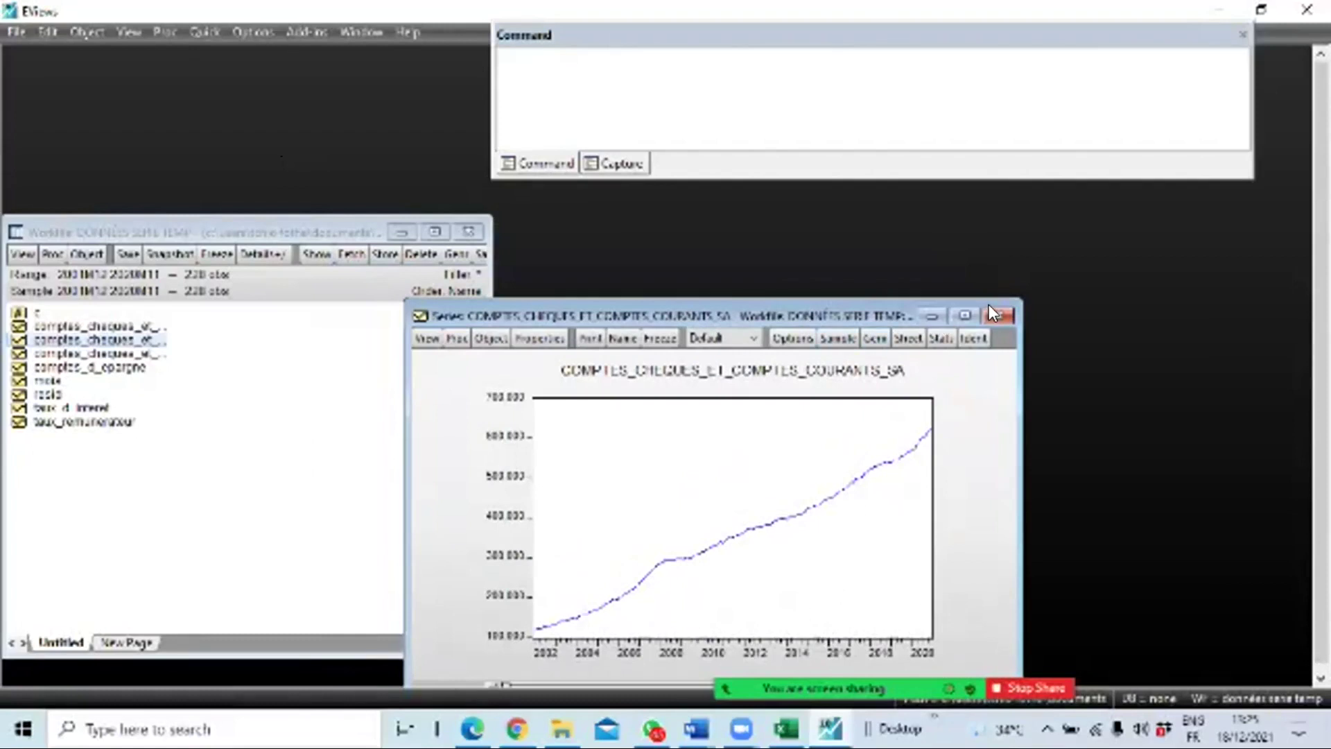
click(992, 311)
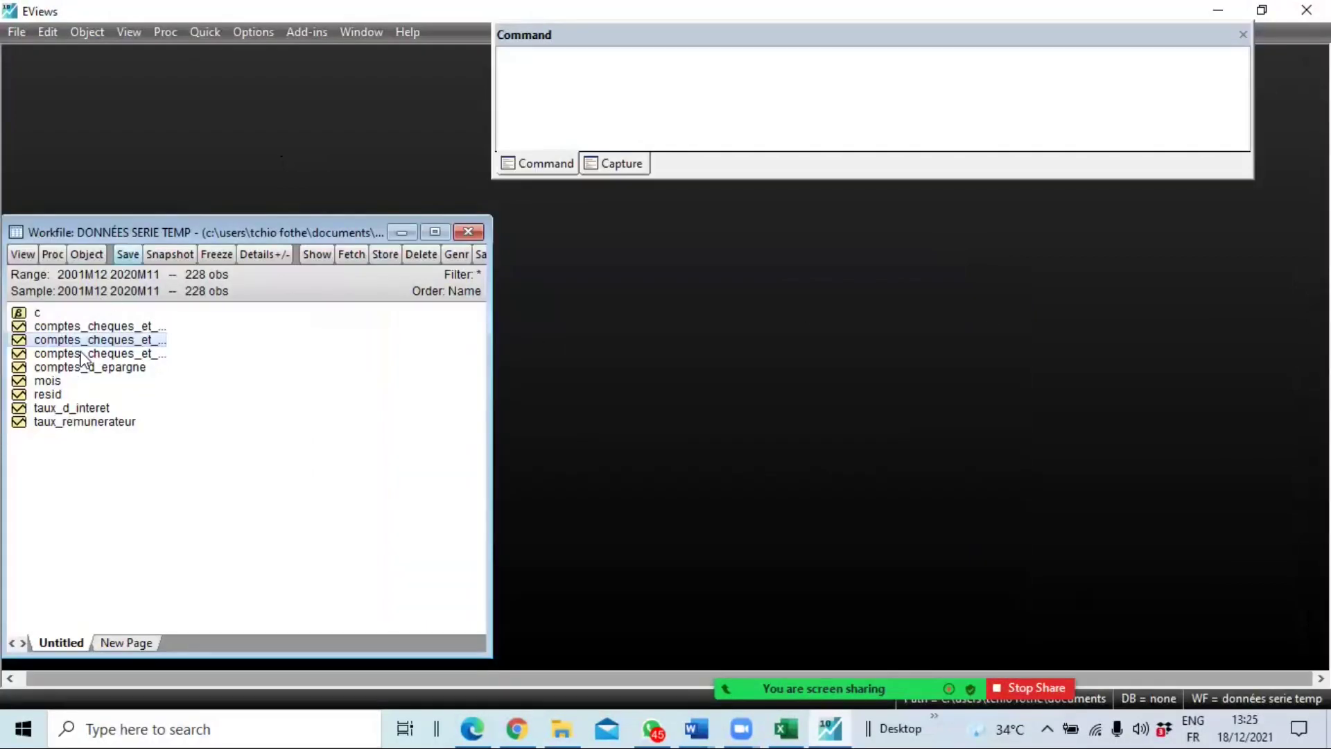
- Generate the first-difference series with the equation DIFF_DAV=d(comptes_cheques_et_comptes_courants_sa) over the sample 2001M12 2020M11
click(456, 255)
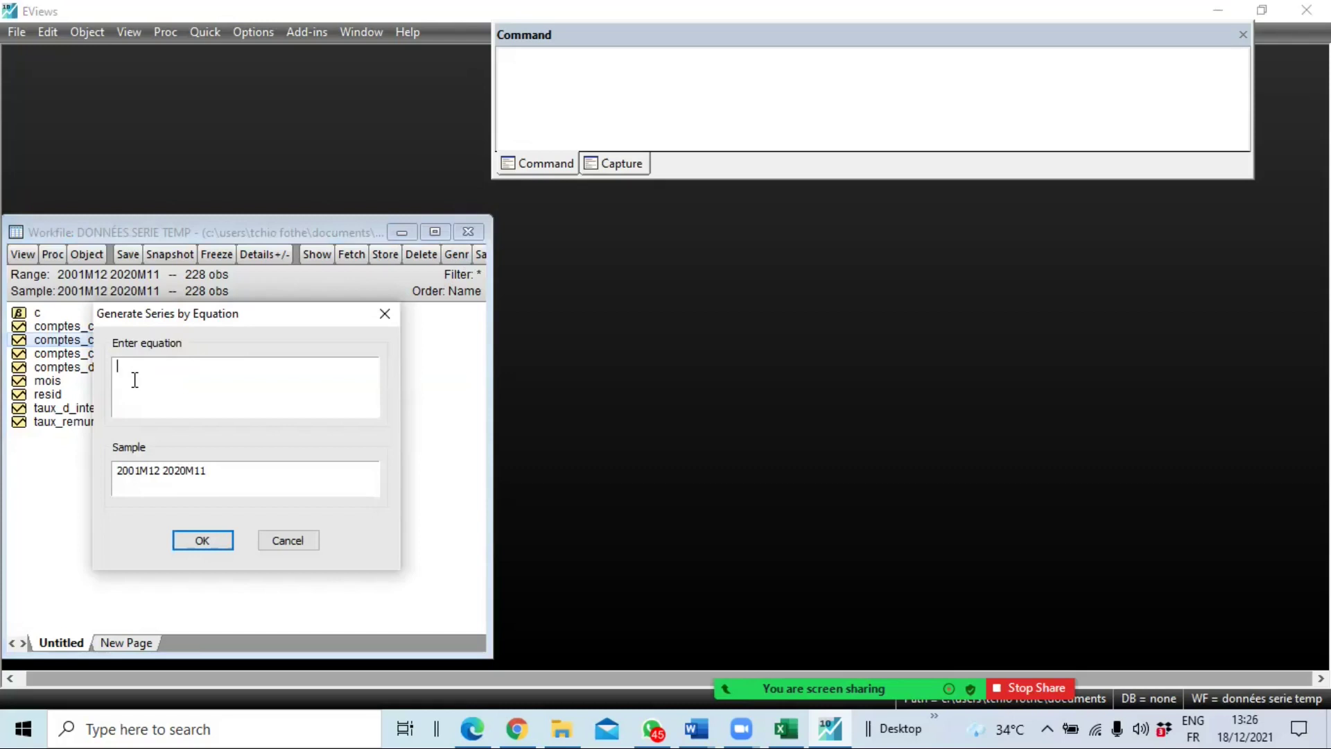
text(DIFF8)
key(BackSpace)
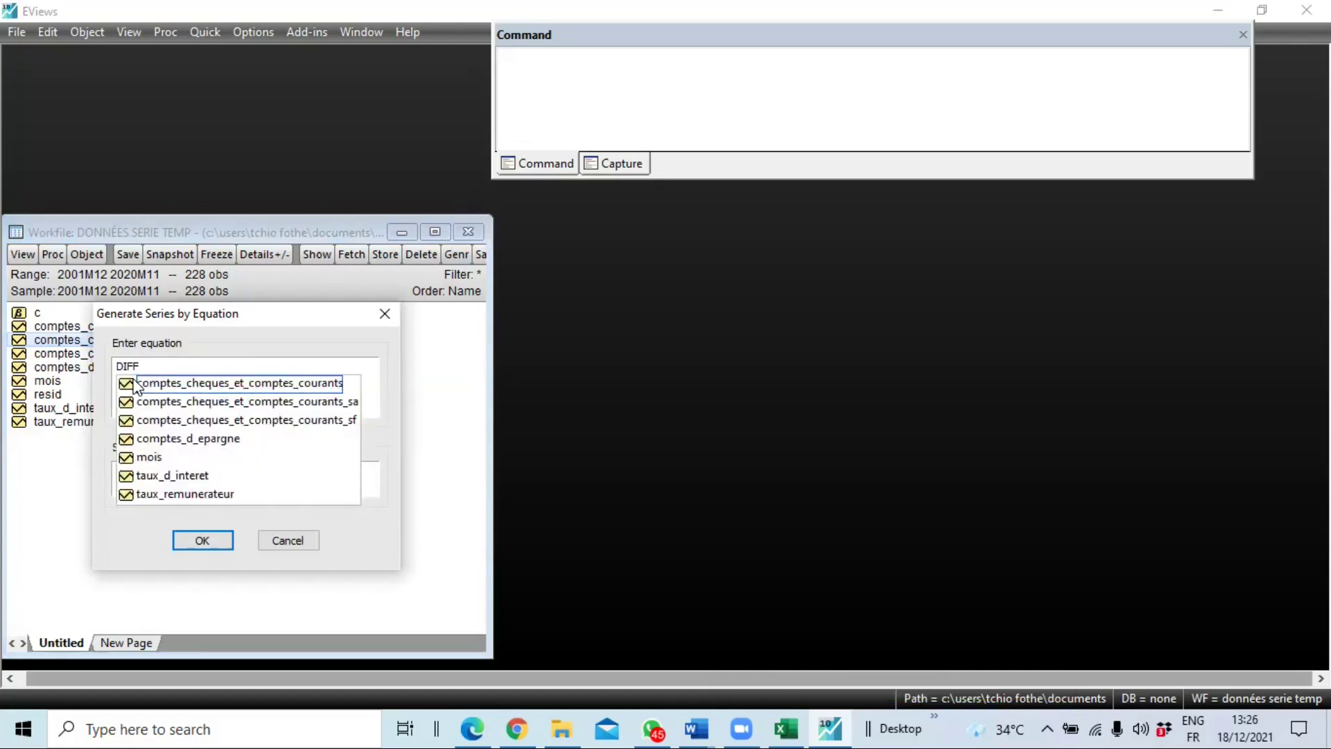
text(è)
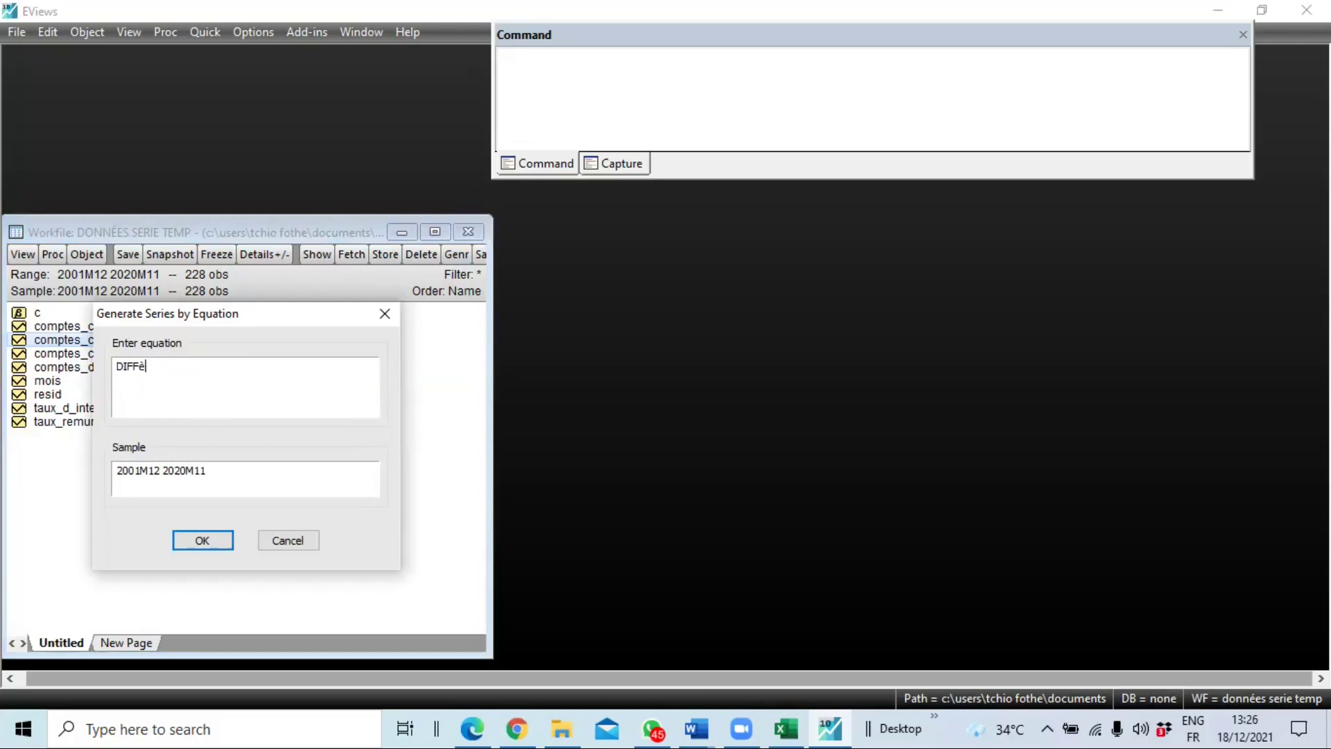
key(BackSpace)
text(_)
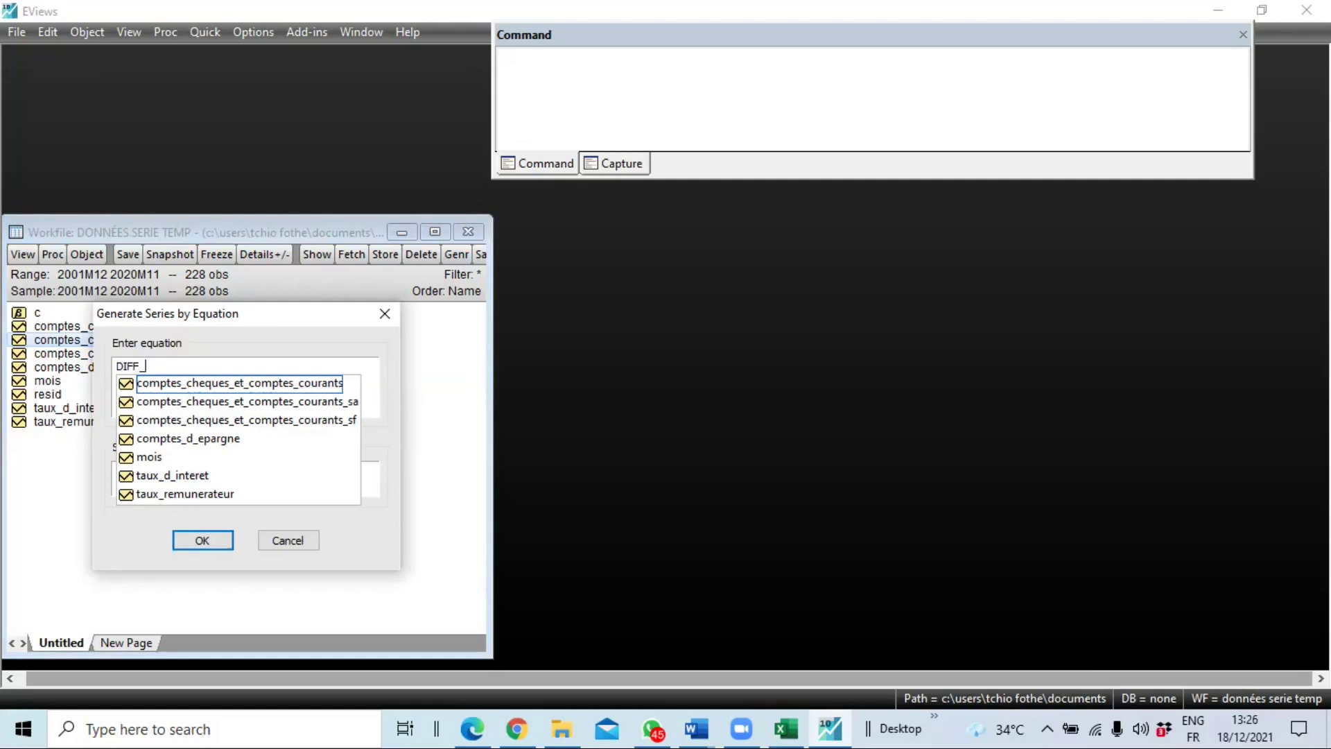
text(DAV+)
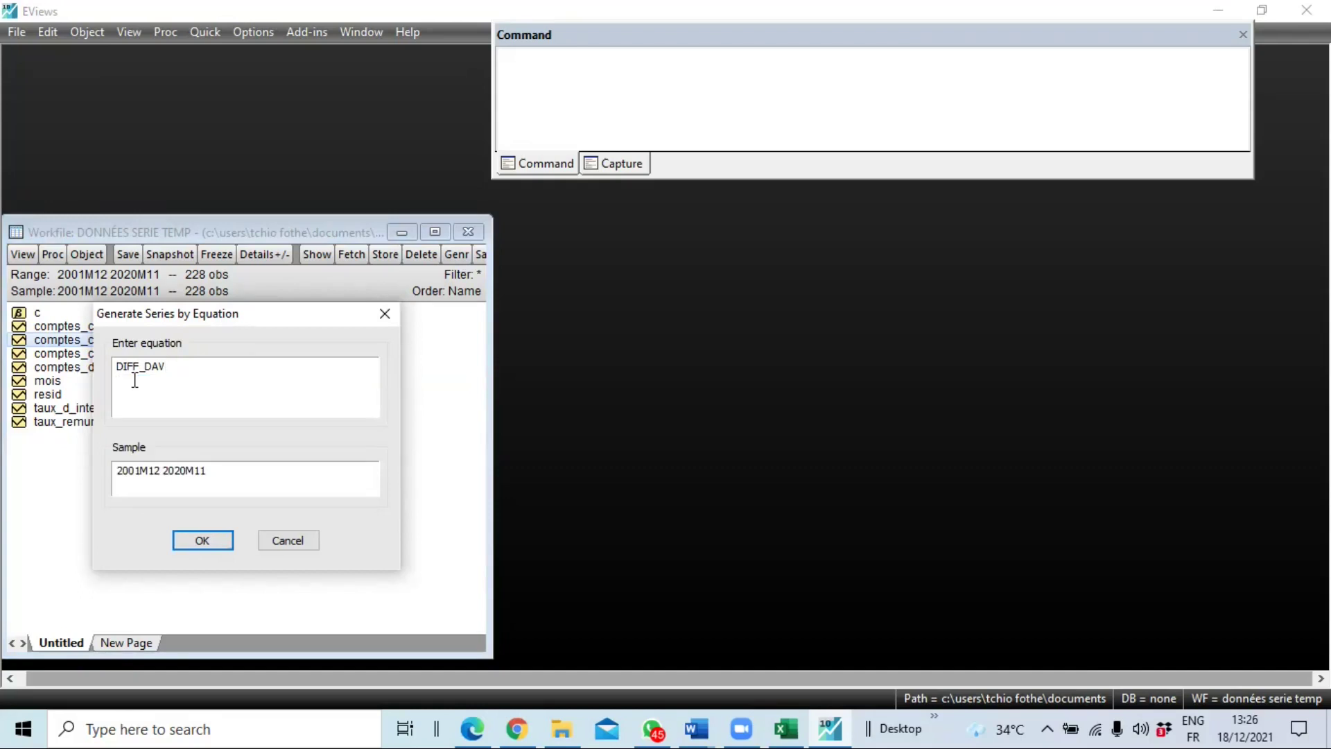
text(=)
text(d(co)
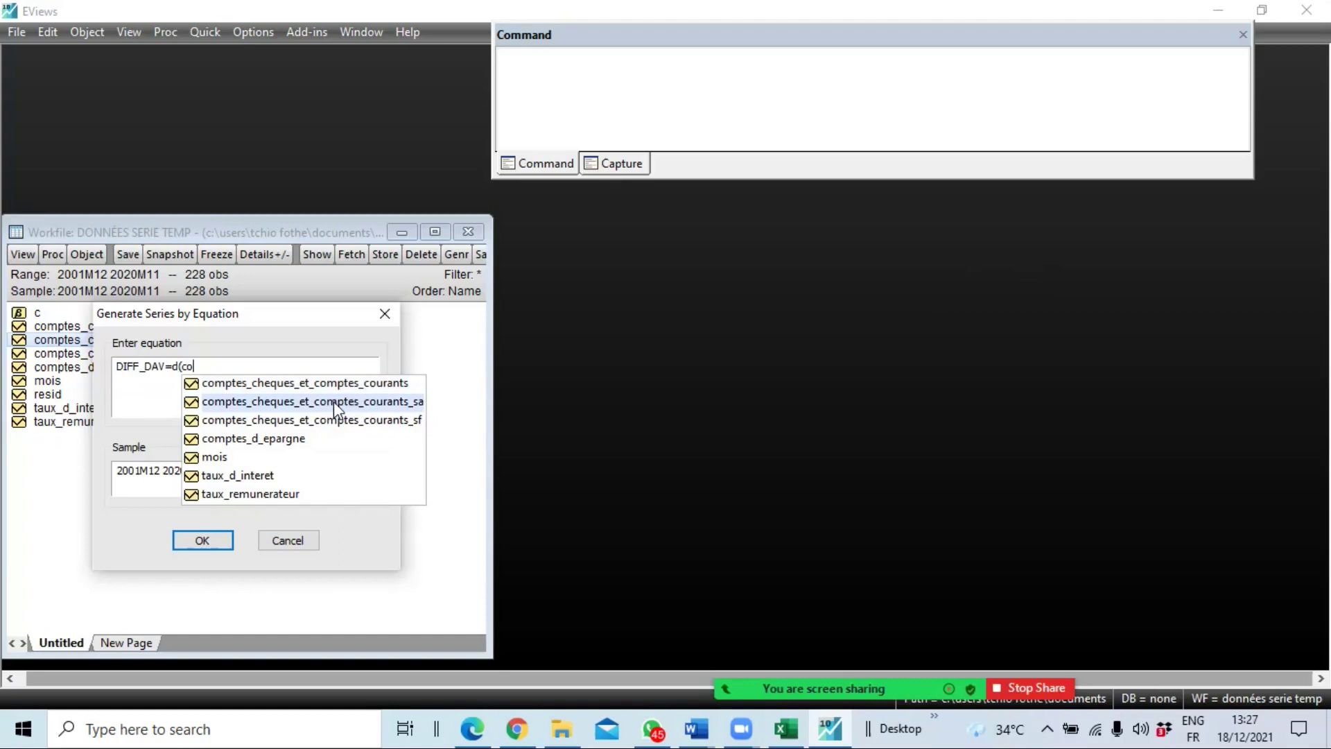
click(334, 402)
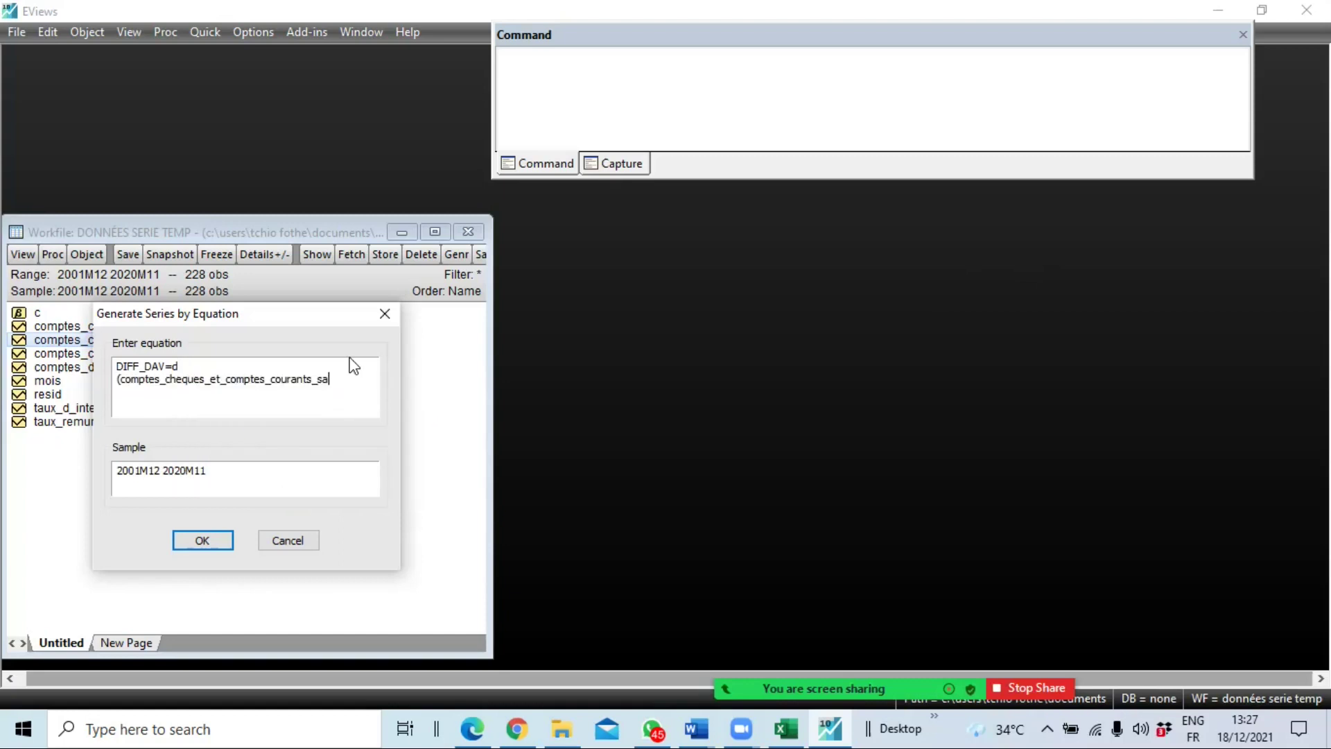
text())
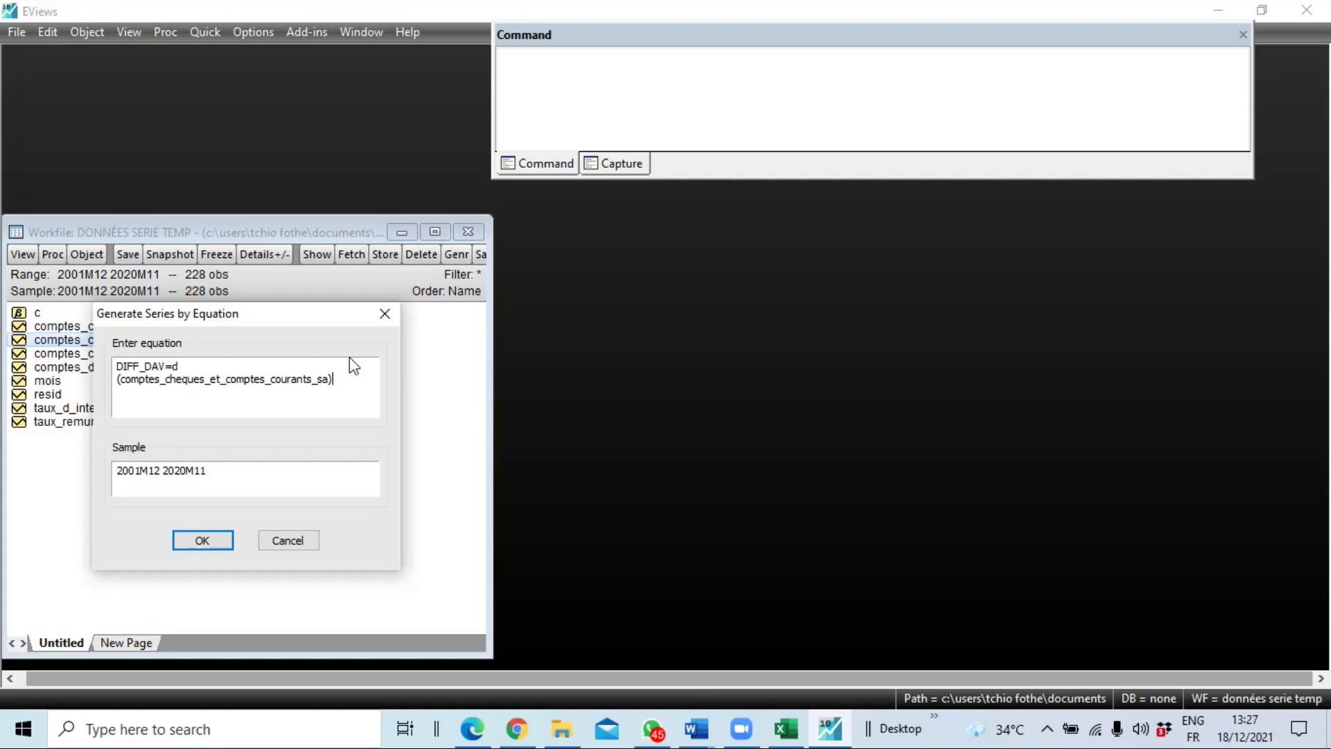
key(Return)
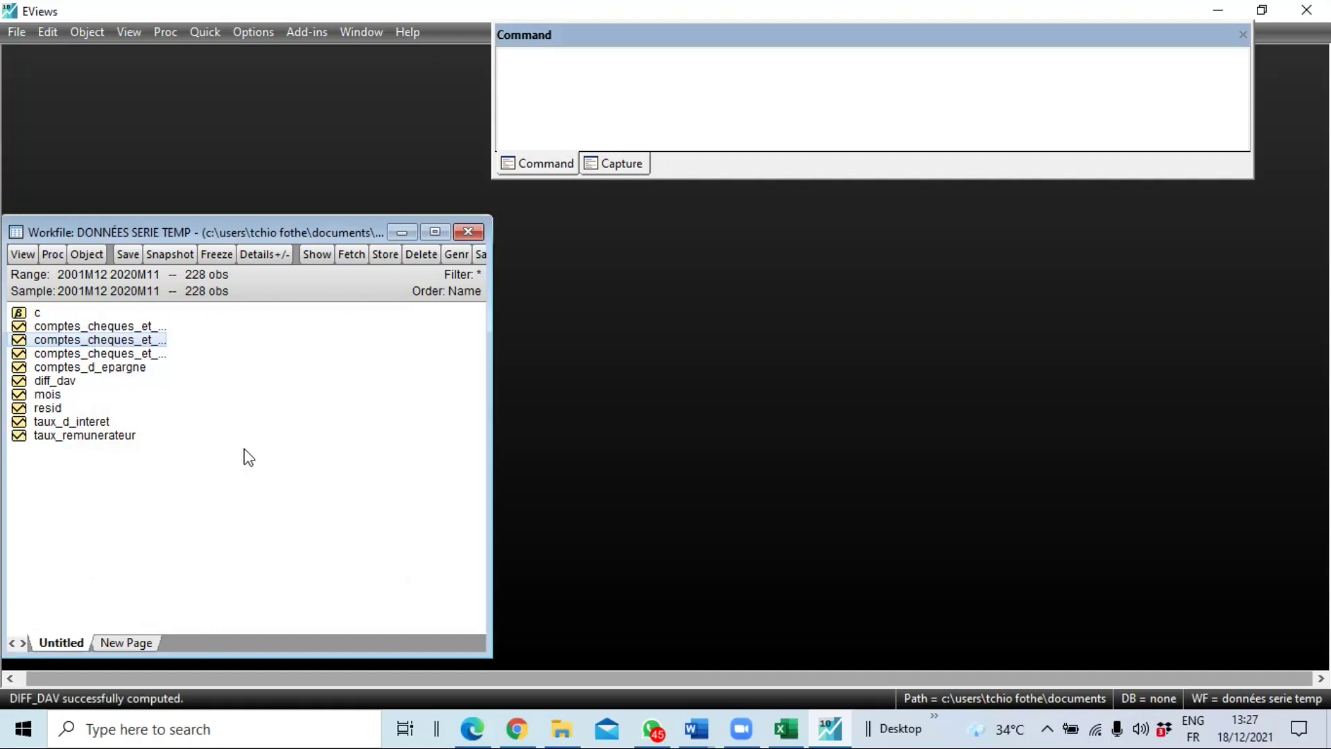
- Open the diff_dav series and examine its monthly values, including those for 2003M08 and 2004M01
double_click(54, 381)
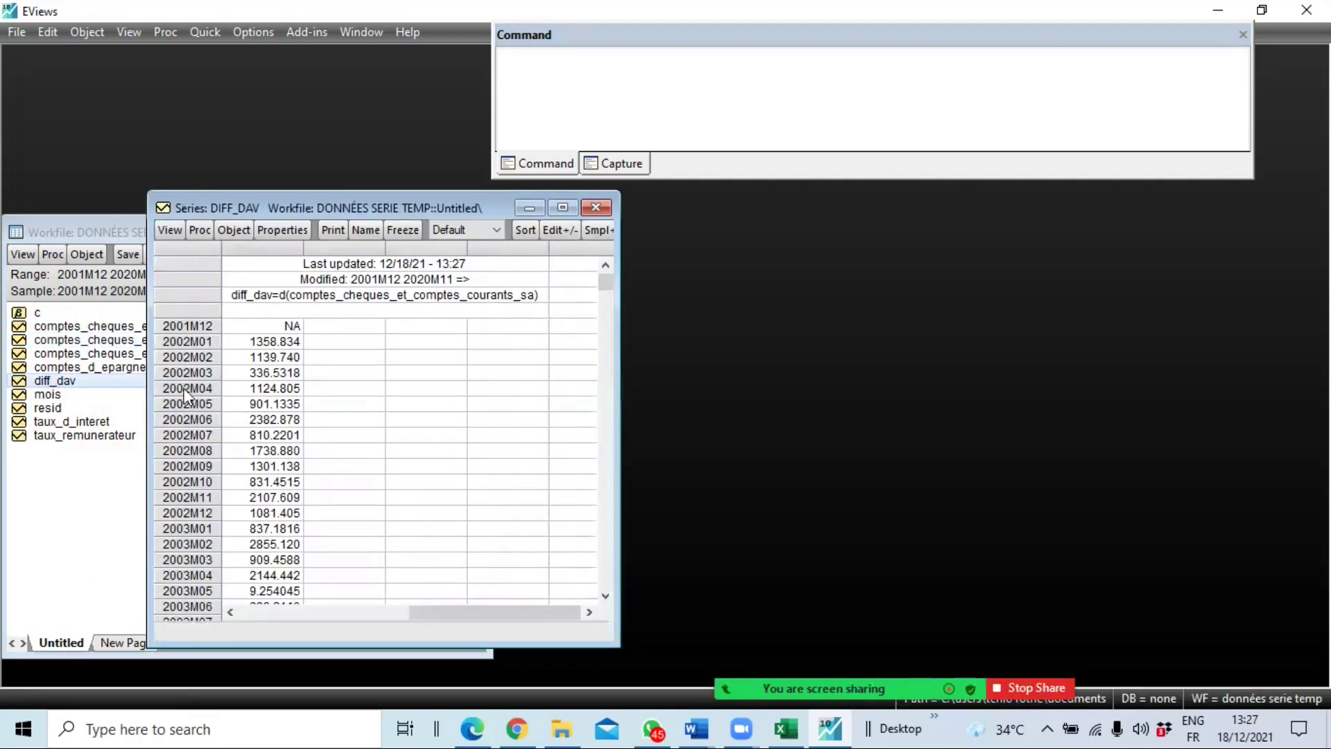
scroll(334, 449, down, 5)
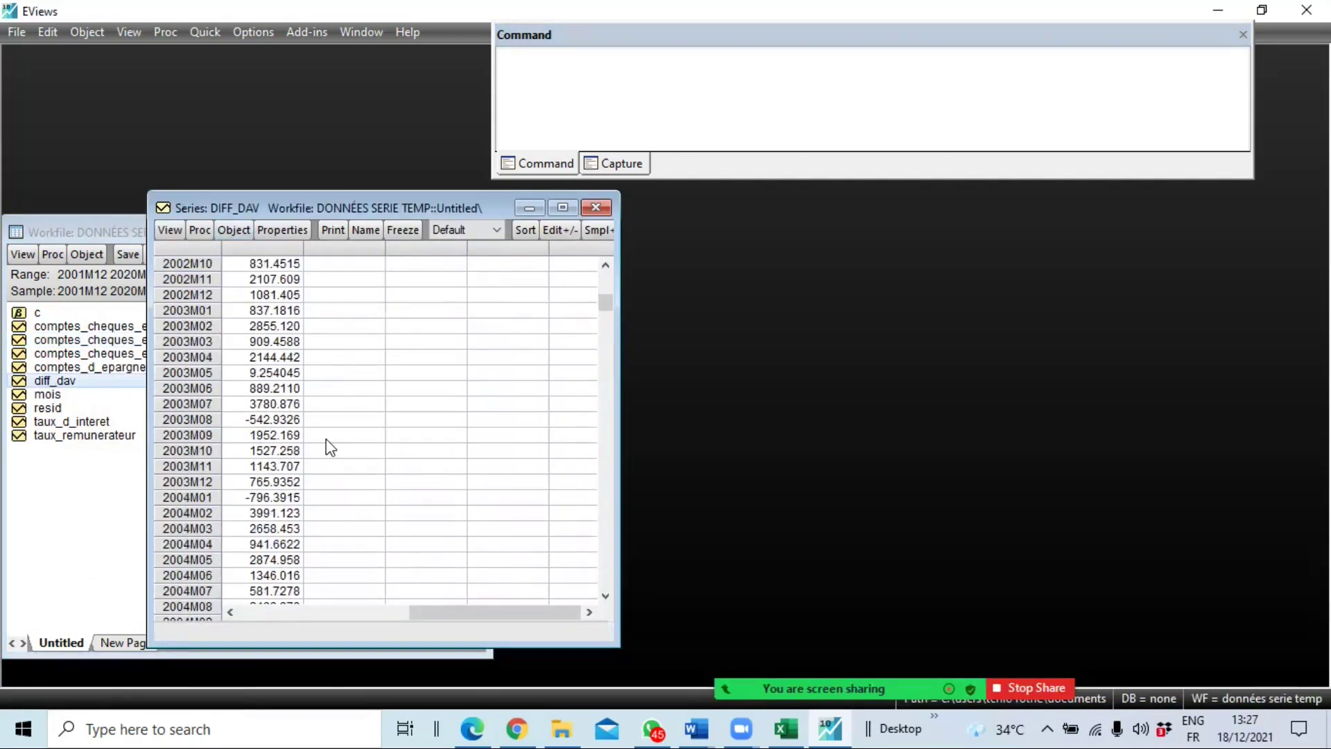
click(261, 499)
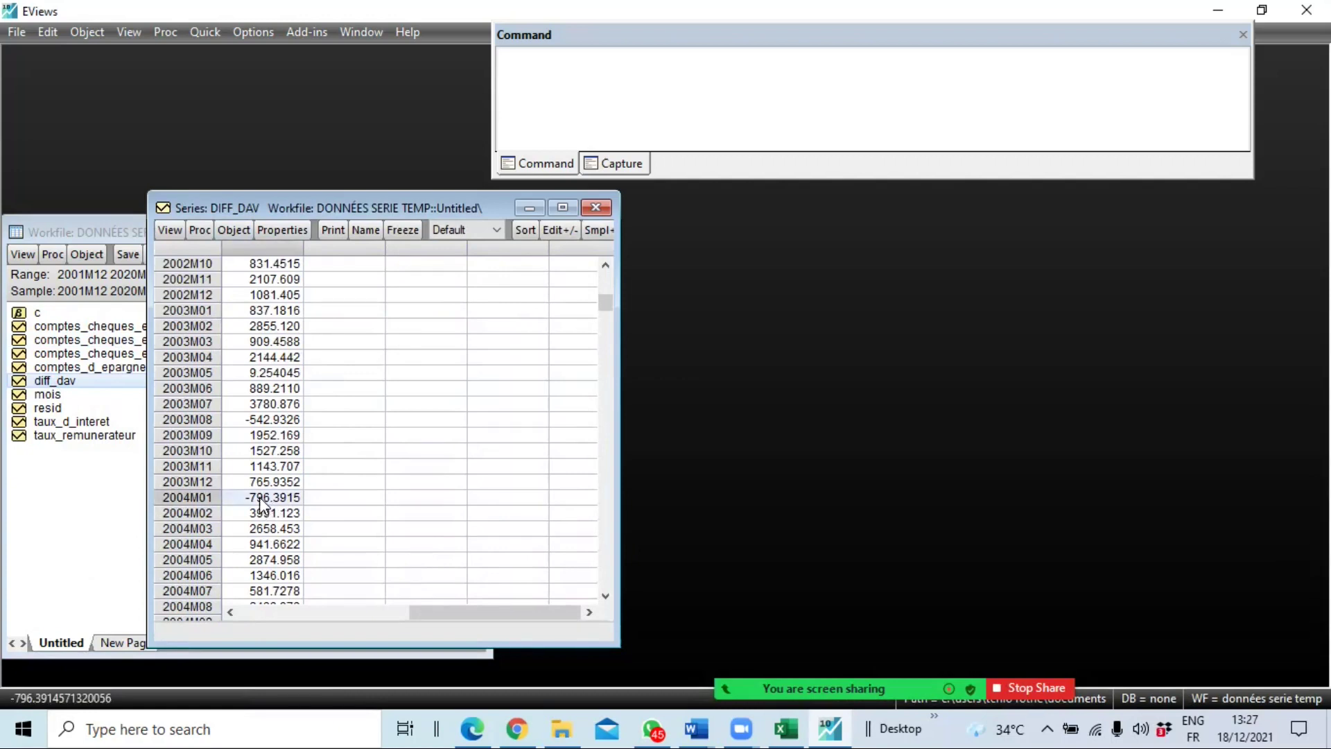
click(270, 421)
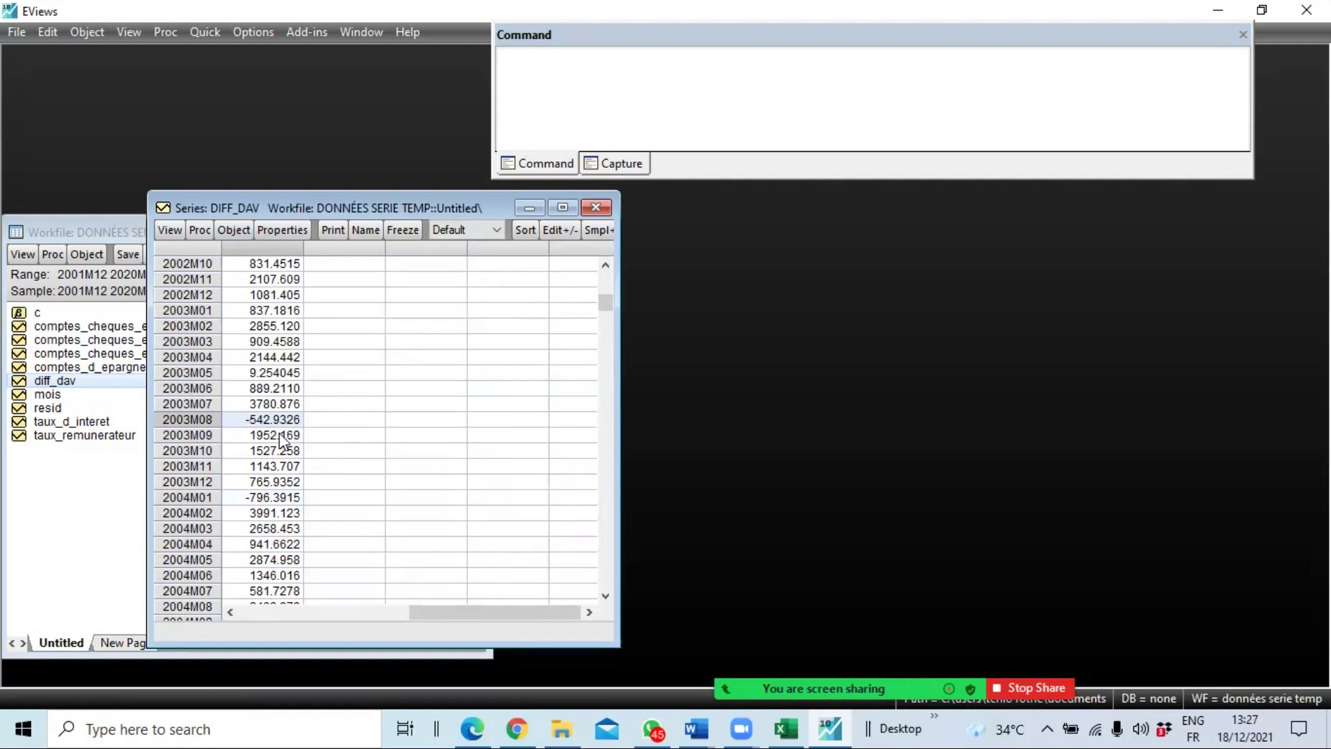
scroll(260, 378, up, 4)
scroll(260, 378, up, 2)
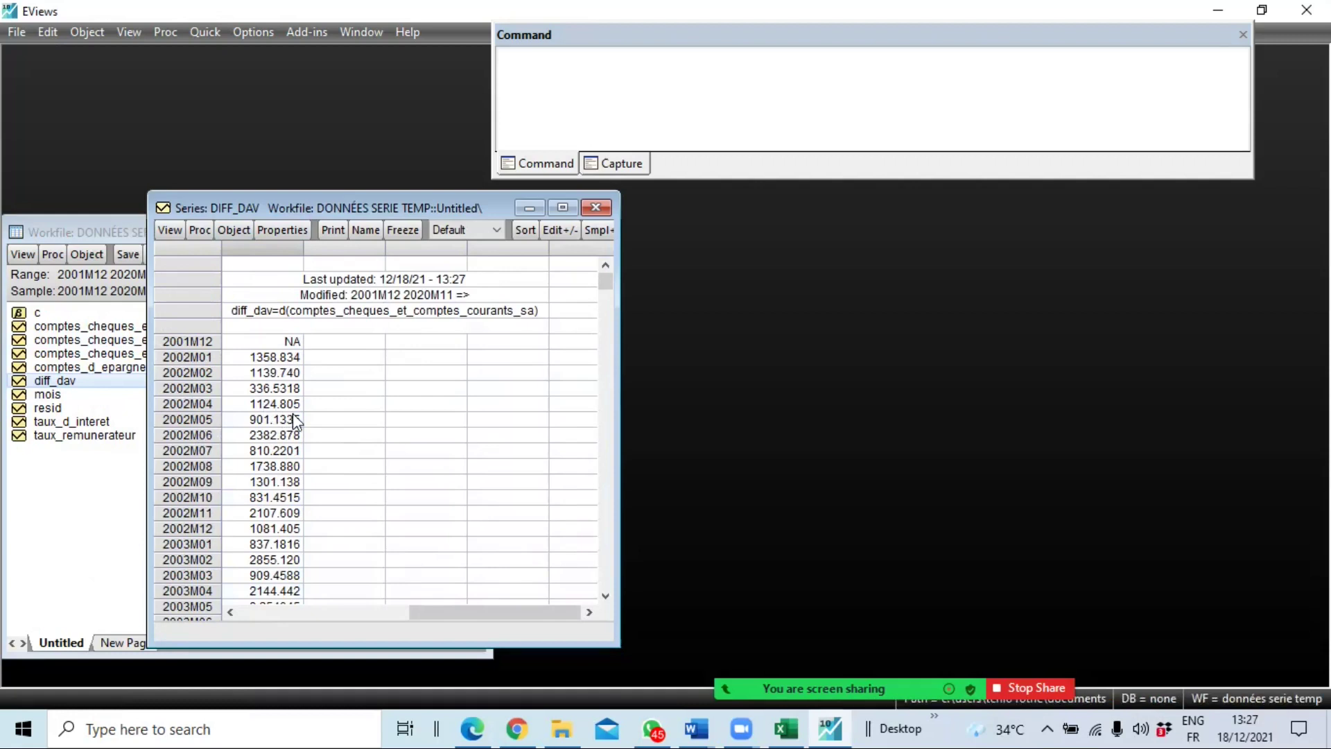
scroll(296, 420, down, 6)
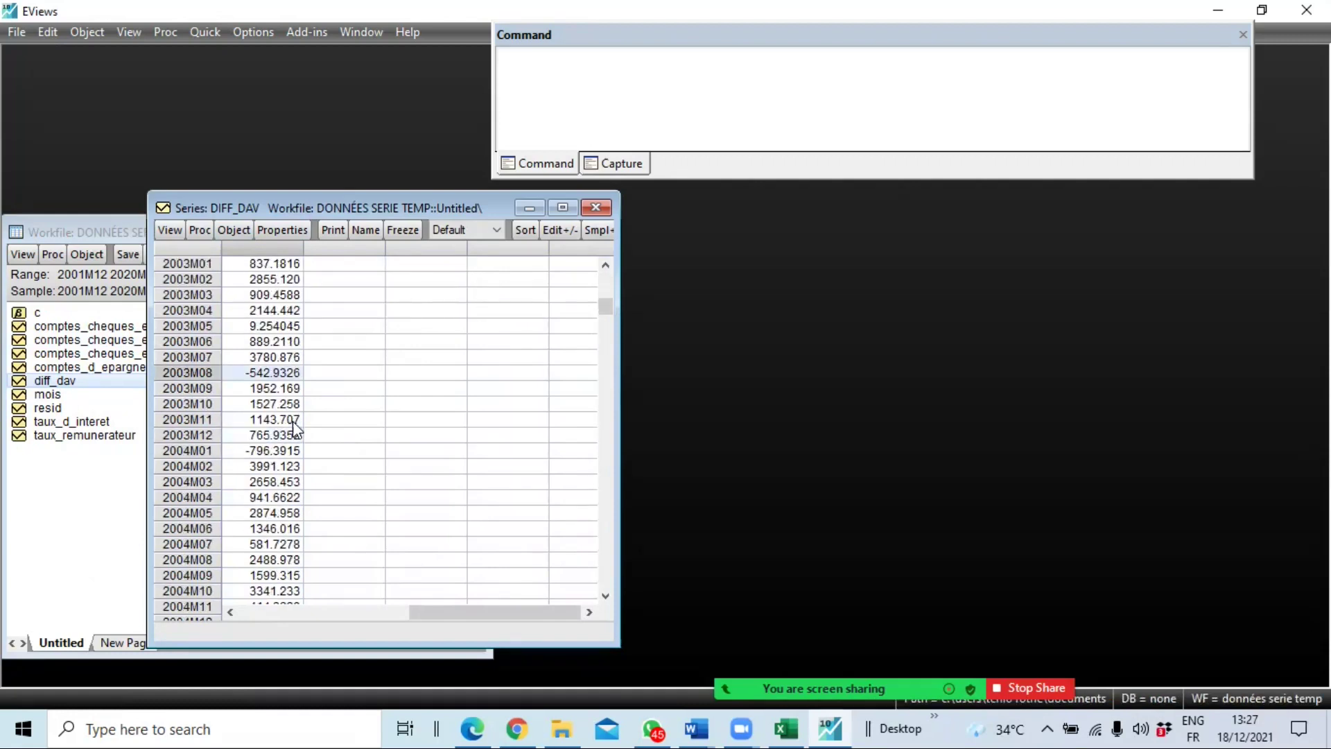
- Graph the diff_dav series as a basic Line & Symbol plot of raw data and close its window after viewing
scroll(288, 433, down, 5)
scroll(277, 424, up, 2)
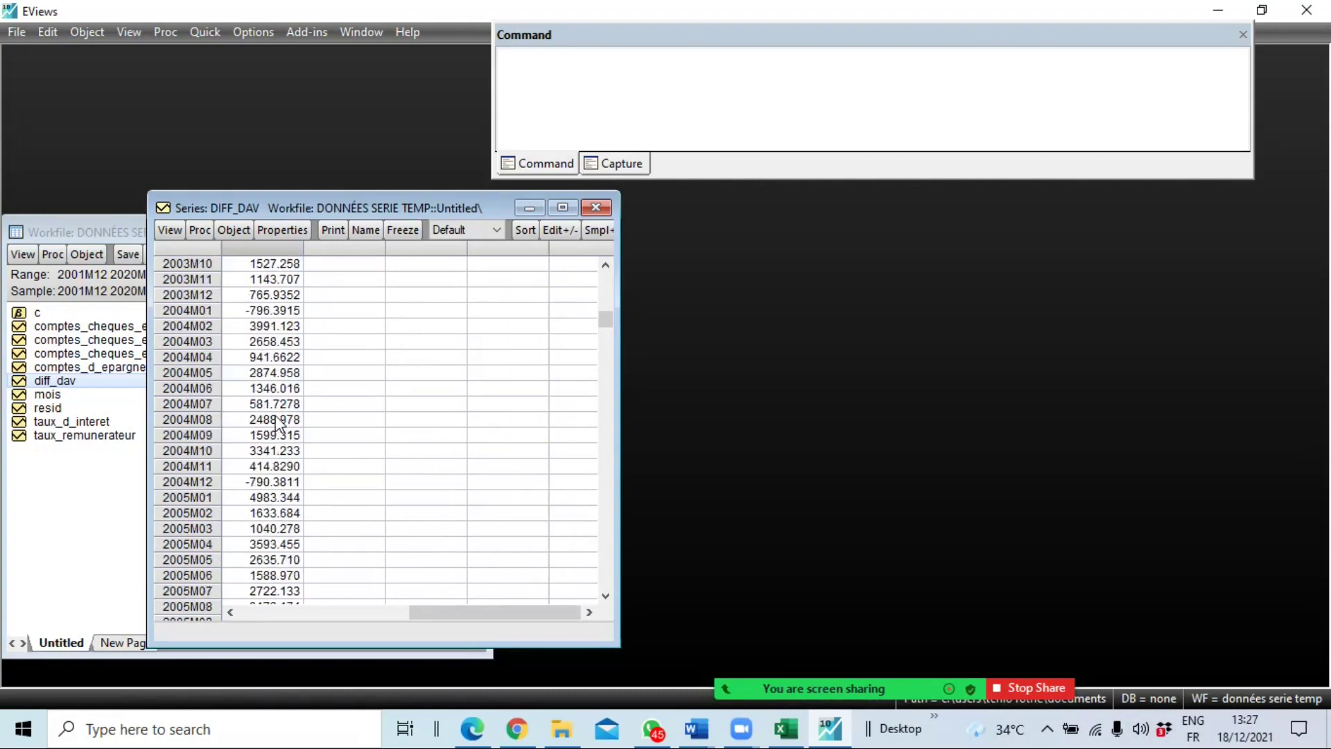
scroll(177, 284, up, 2)
click(172, 234)
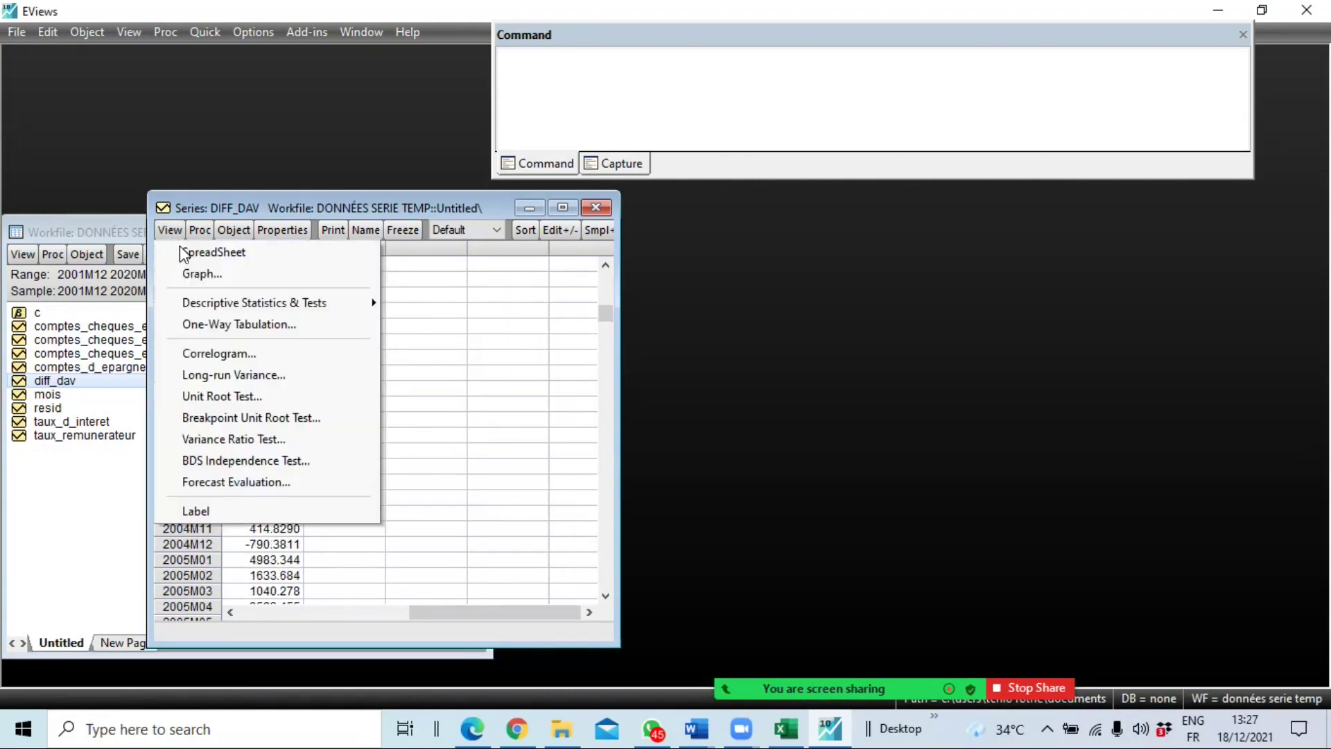
click(200, 275)
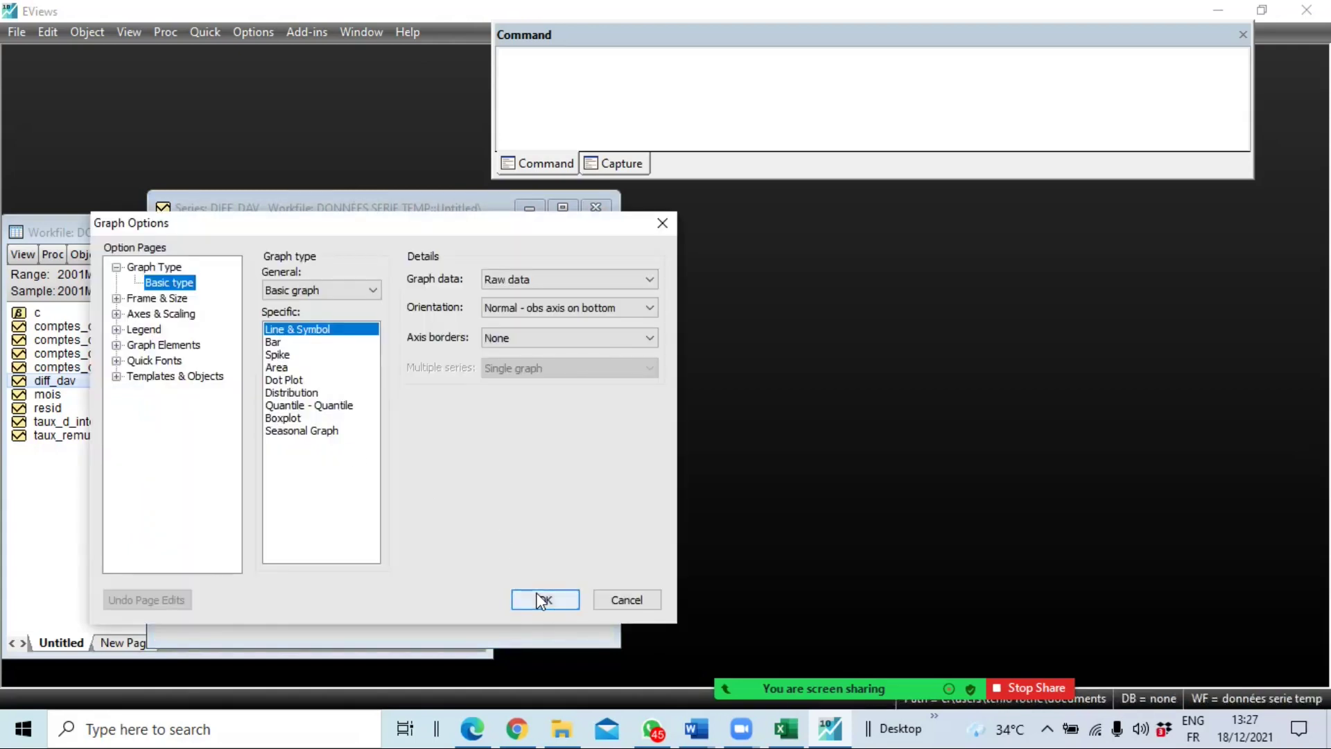
click(541, 599)
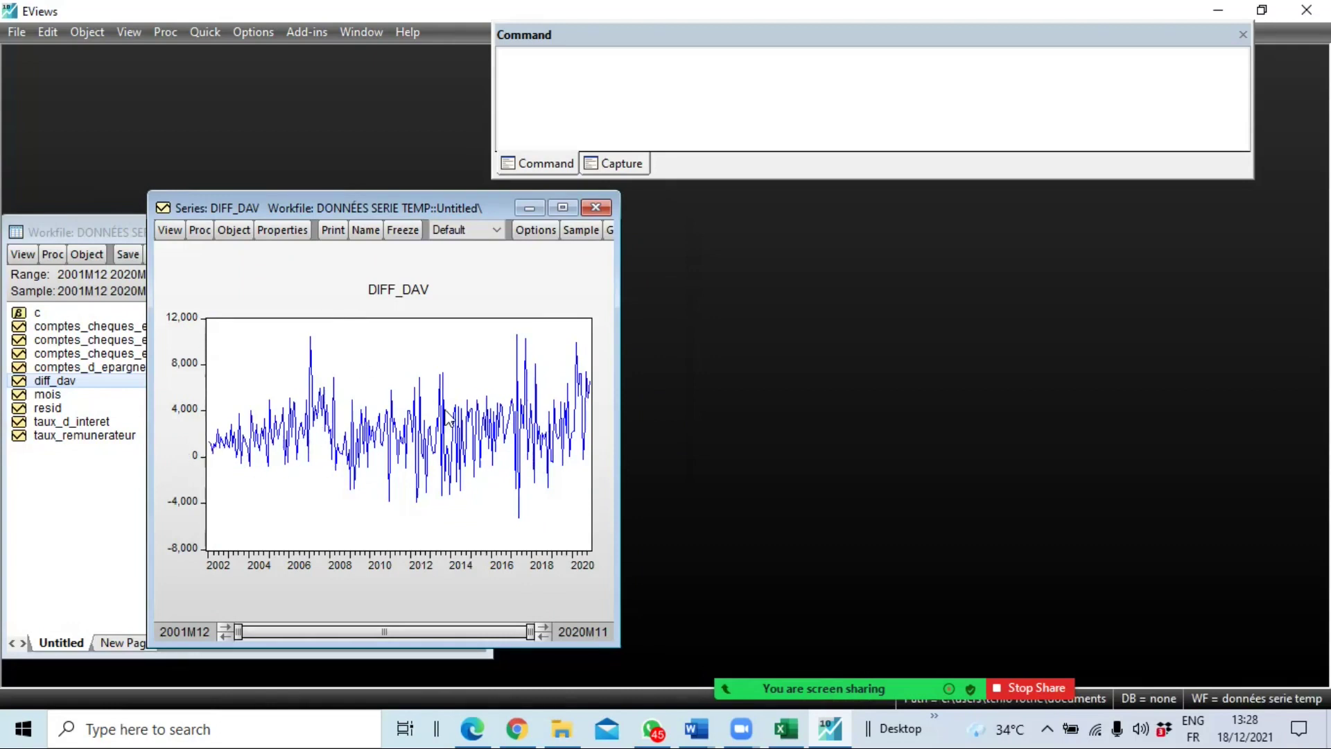
mouse_move(213, 431)
click(595, 208)
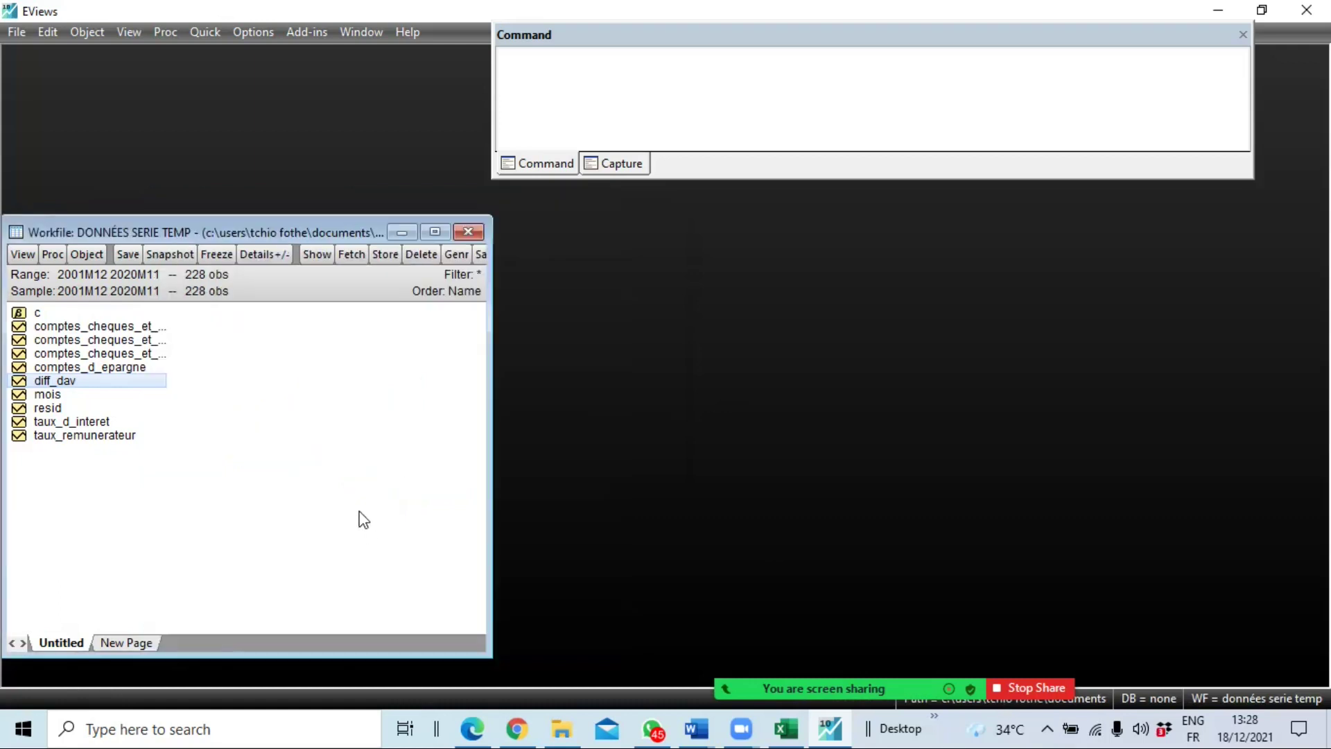
- Run an Augmented Dickey-Fuller unit root test on comptes_cheques_et_comptes_courants_sa in level with intercept, Schwarz Info Criterion and 14 maximum lags
double_click(118, 341)
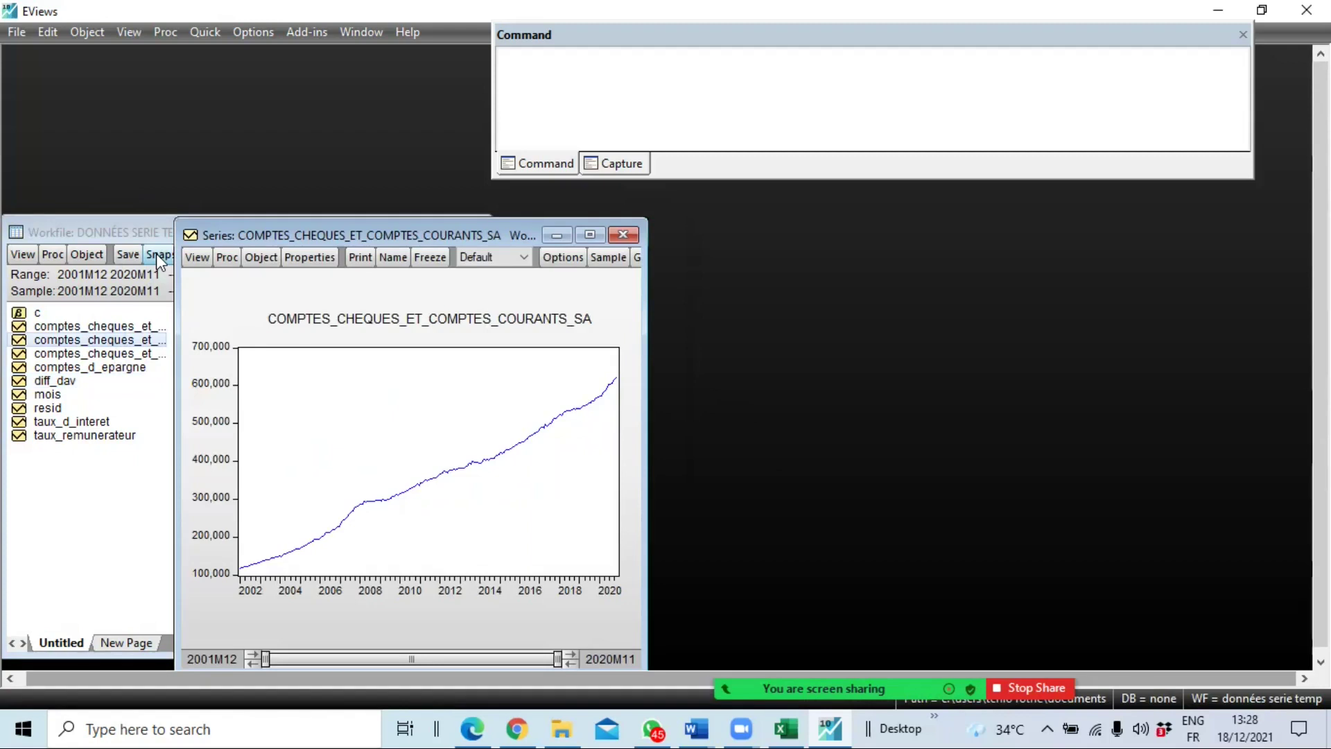
click(197, 258)
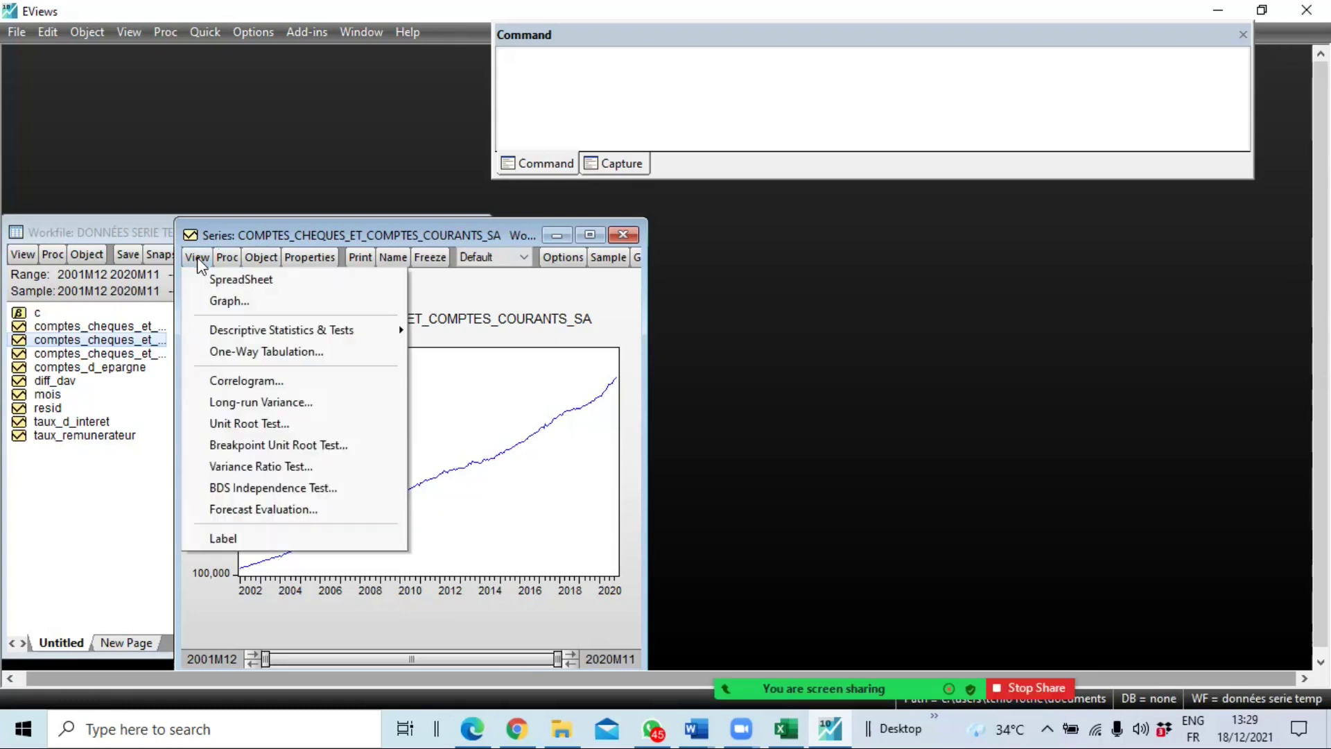
click(270, 426)
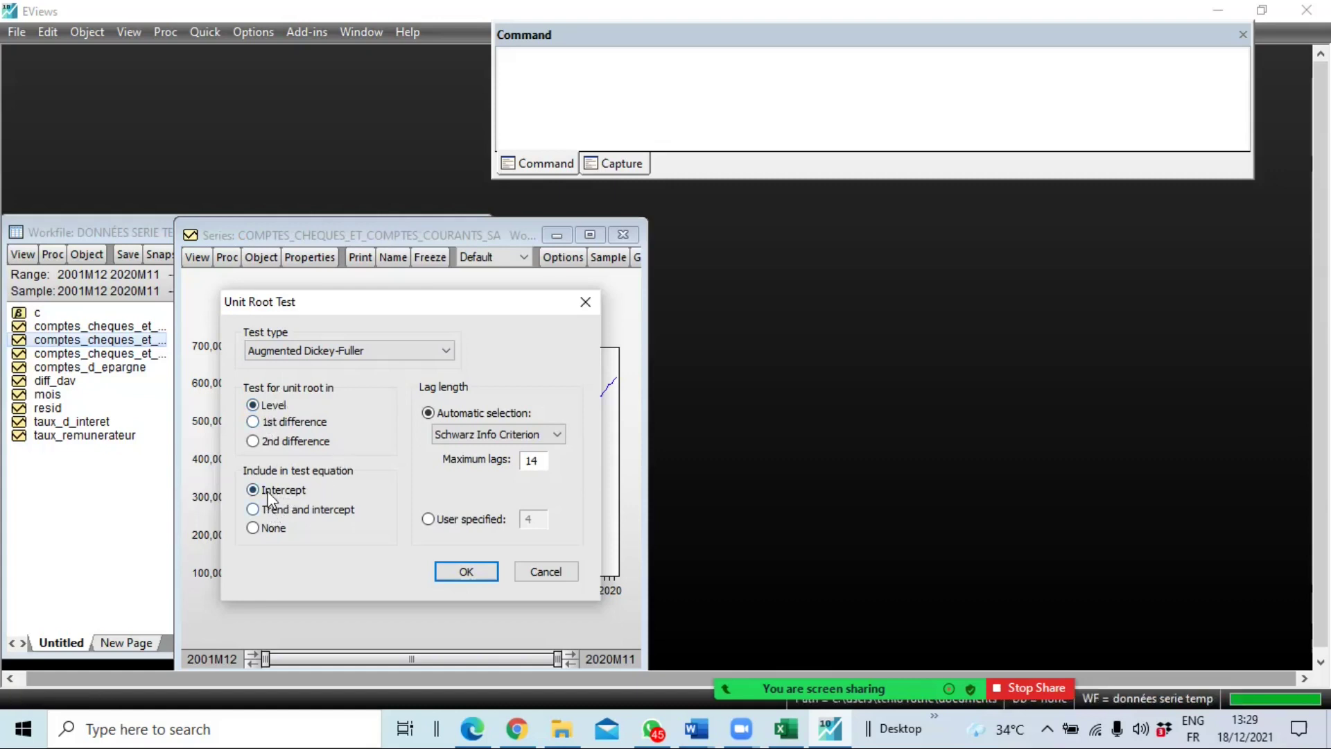
click(254, 511)
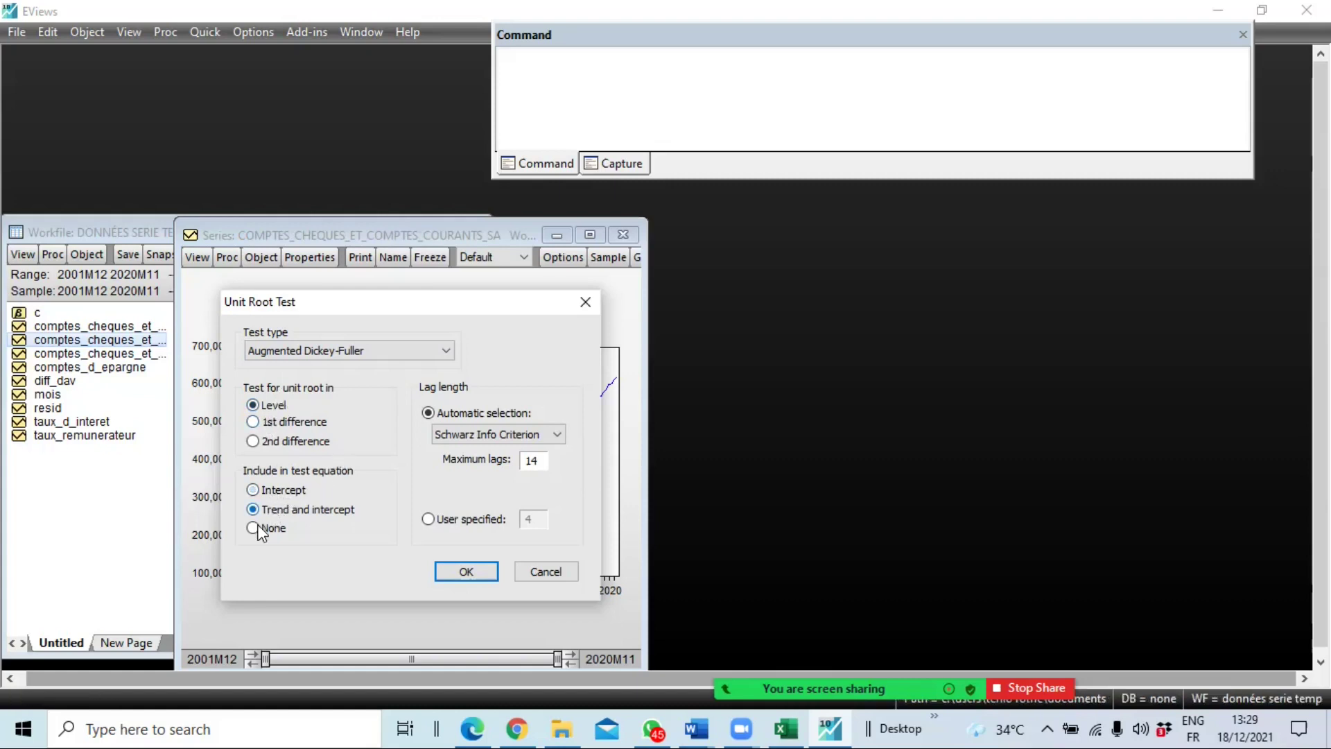
click(254, 527)
click(254, 488)
click(250, 491)
click(463, 571)
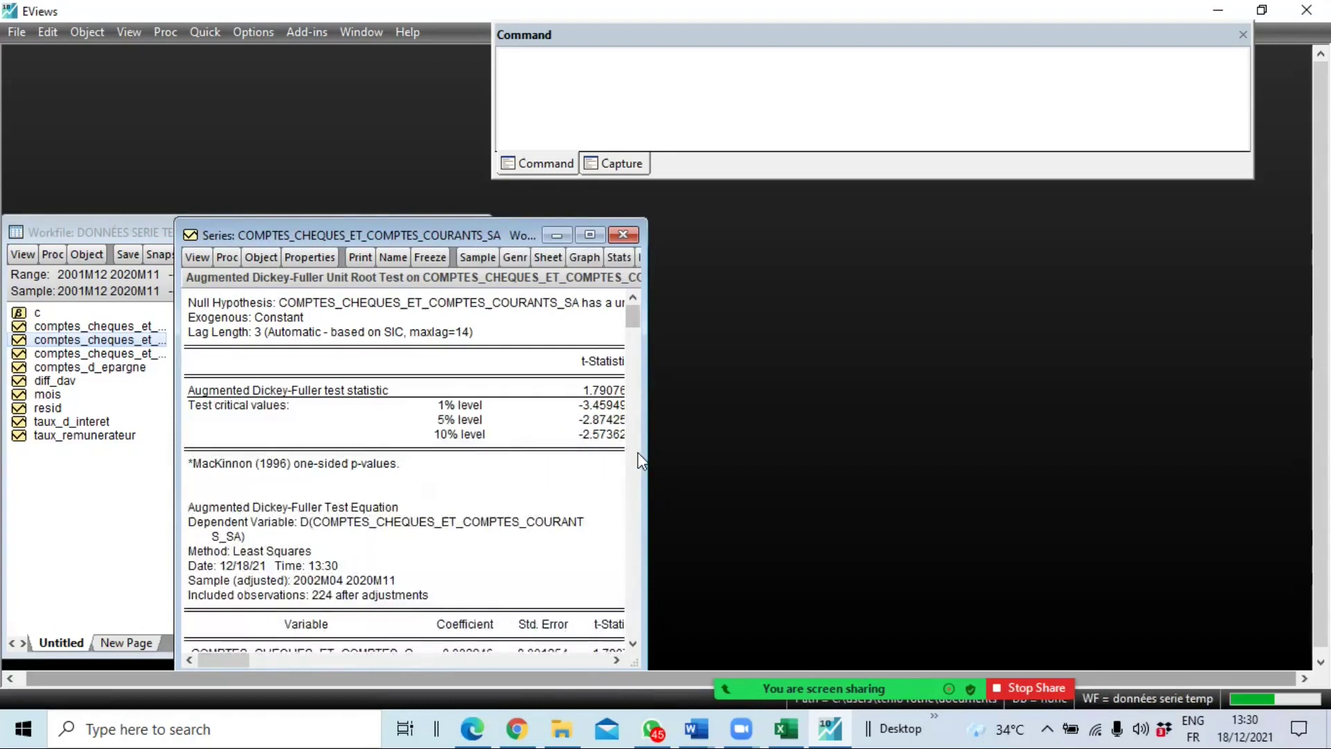
- Widen the unit root test results to show the Prob. column, mark the test statistic's probability and save the workfile
drag(644, 451, 768, 438)
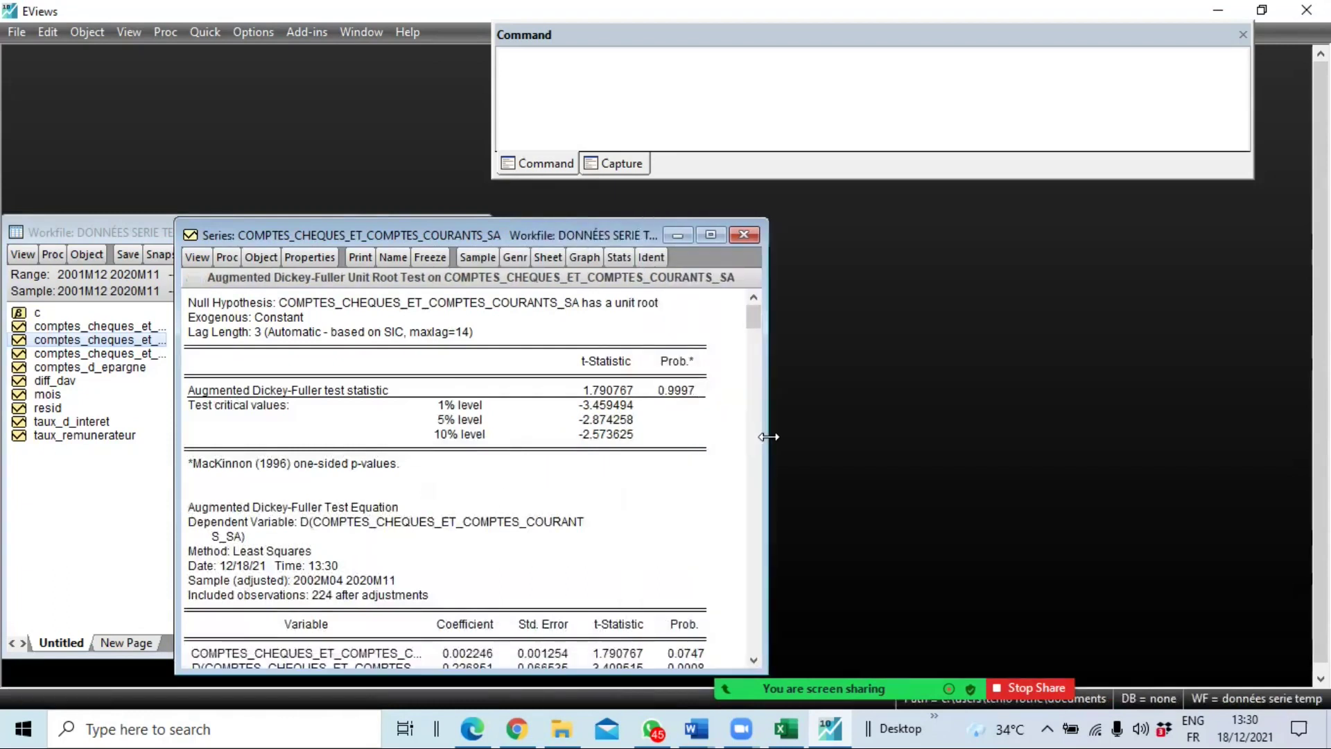
click(662, 392)
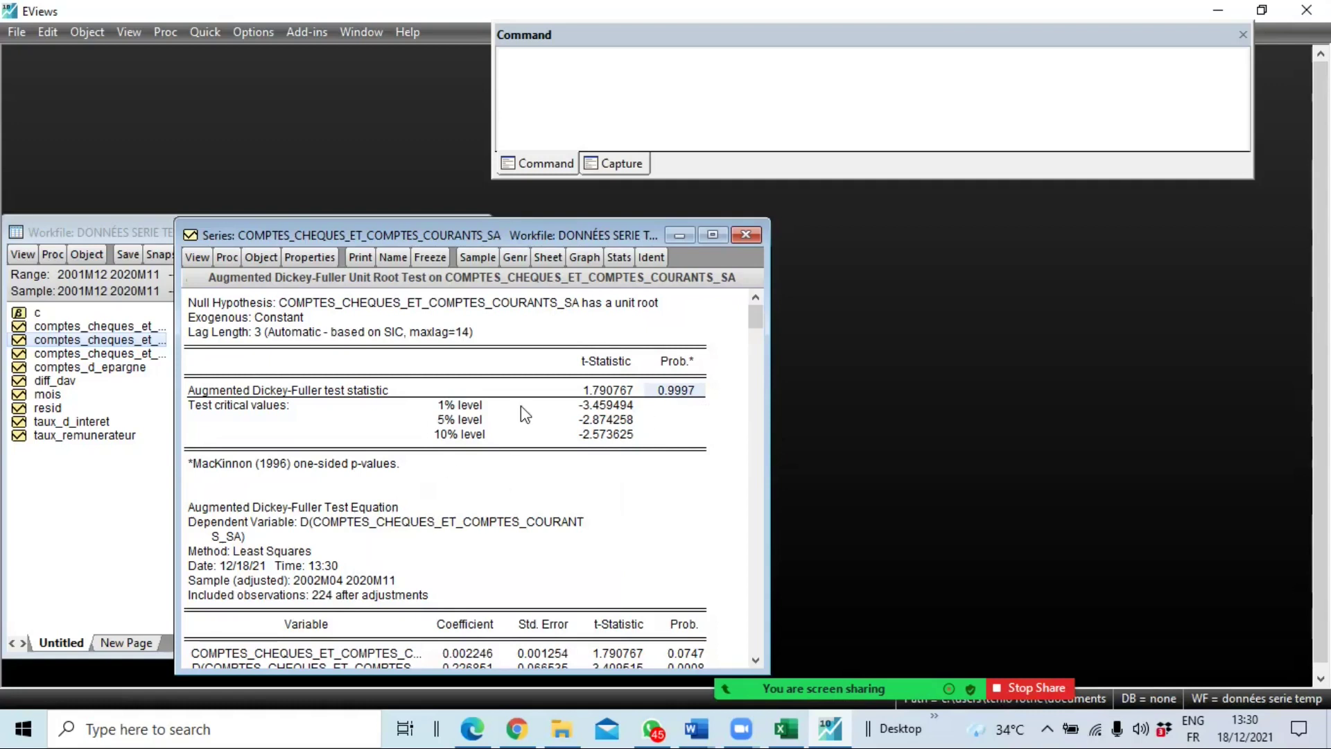
key(ctrl+s)
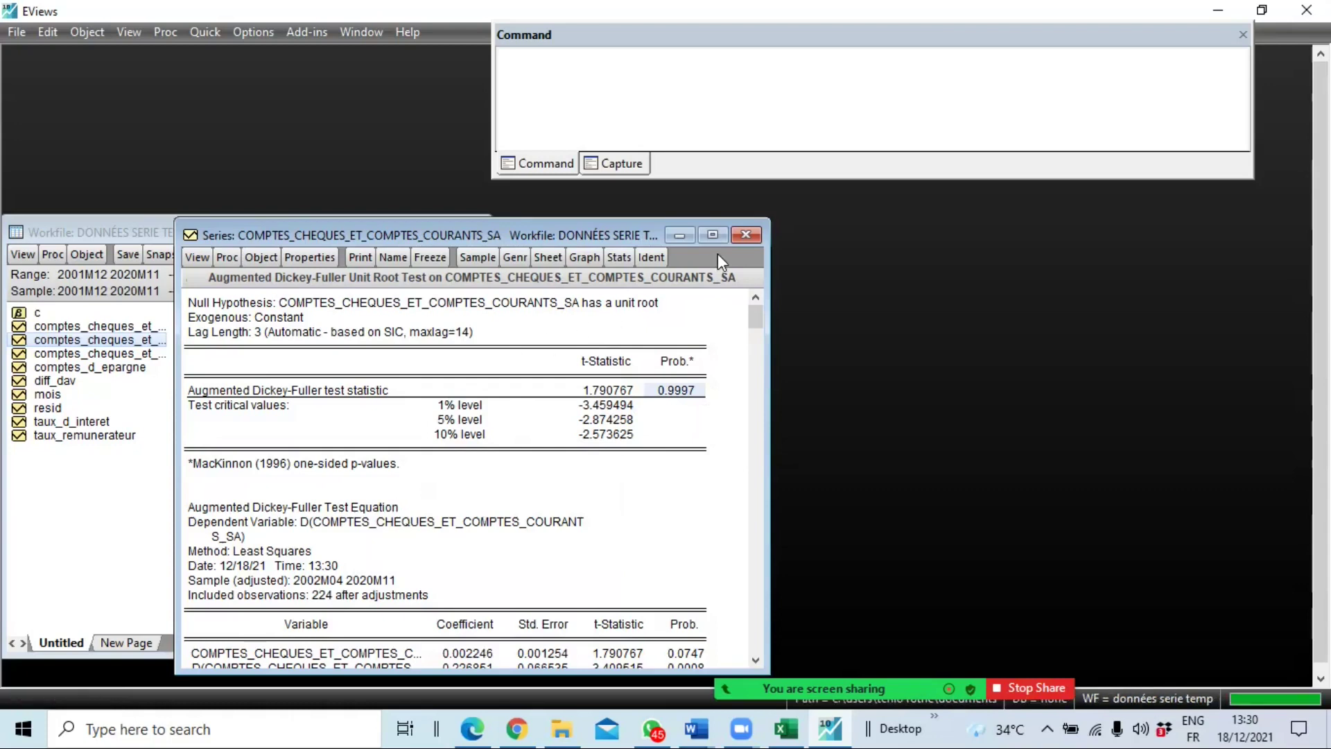
- Review the available unit root test types and rerun the Augmented Dickey-Fuller test on the adjusted series in level with intercept
click(199, 256)
click(261, 422)
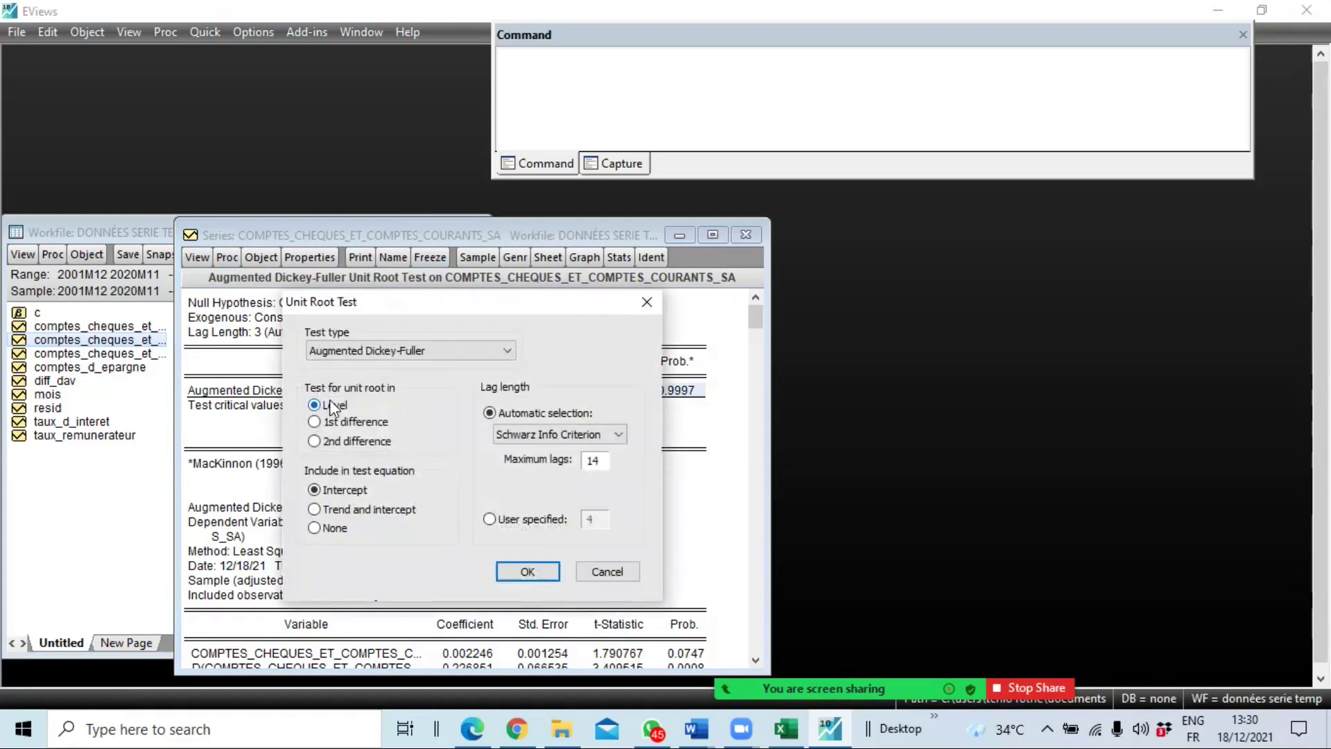
click(509, 352)
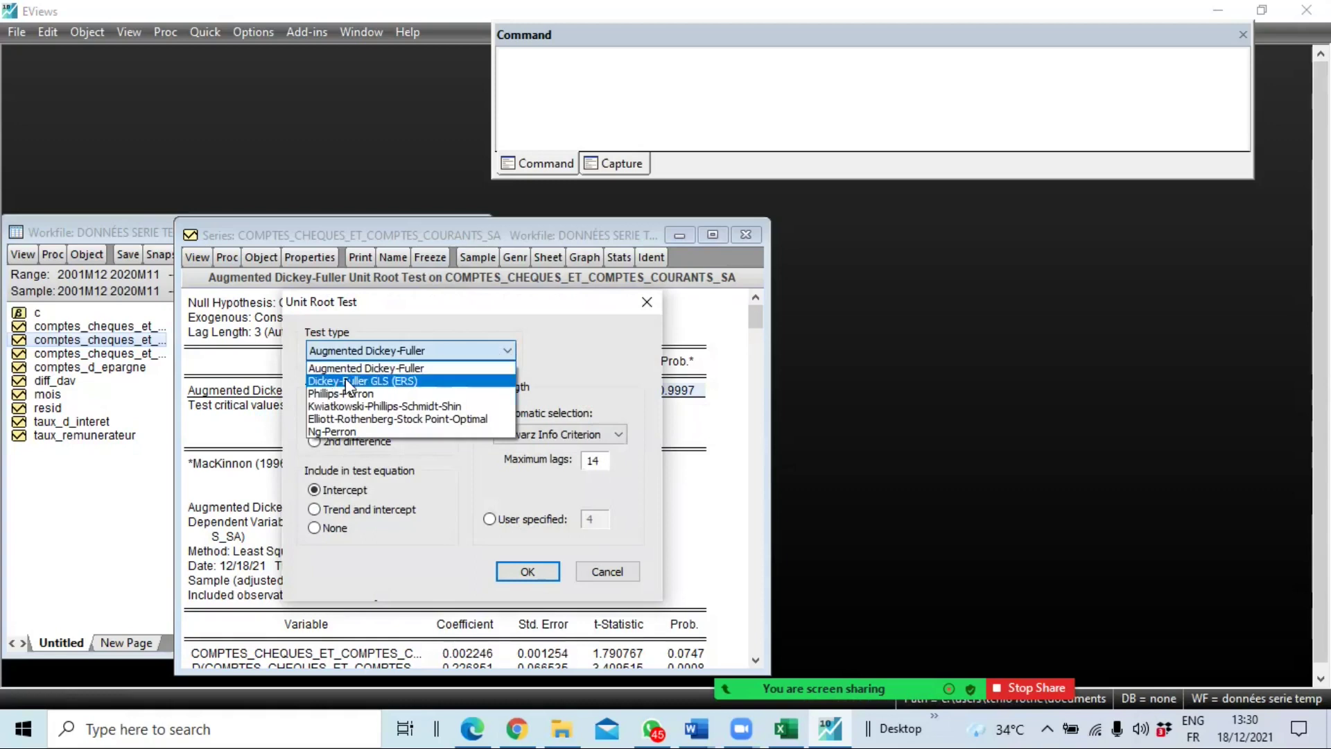
click(345, 368)
click(513, 348)
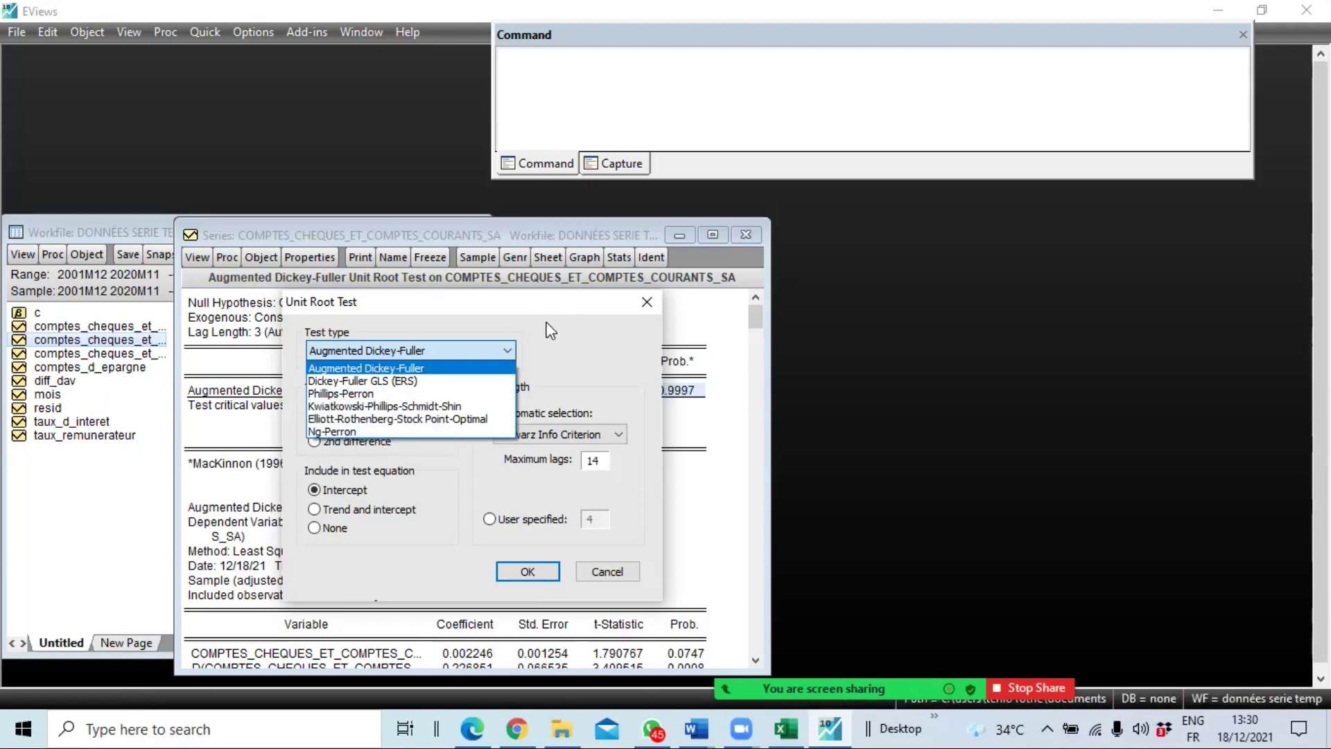
click(568, 356)
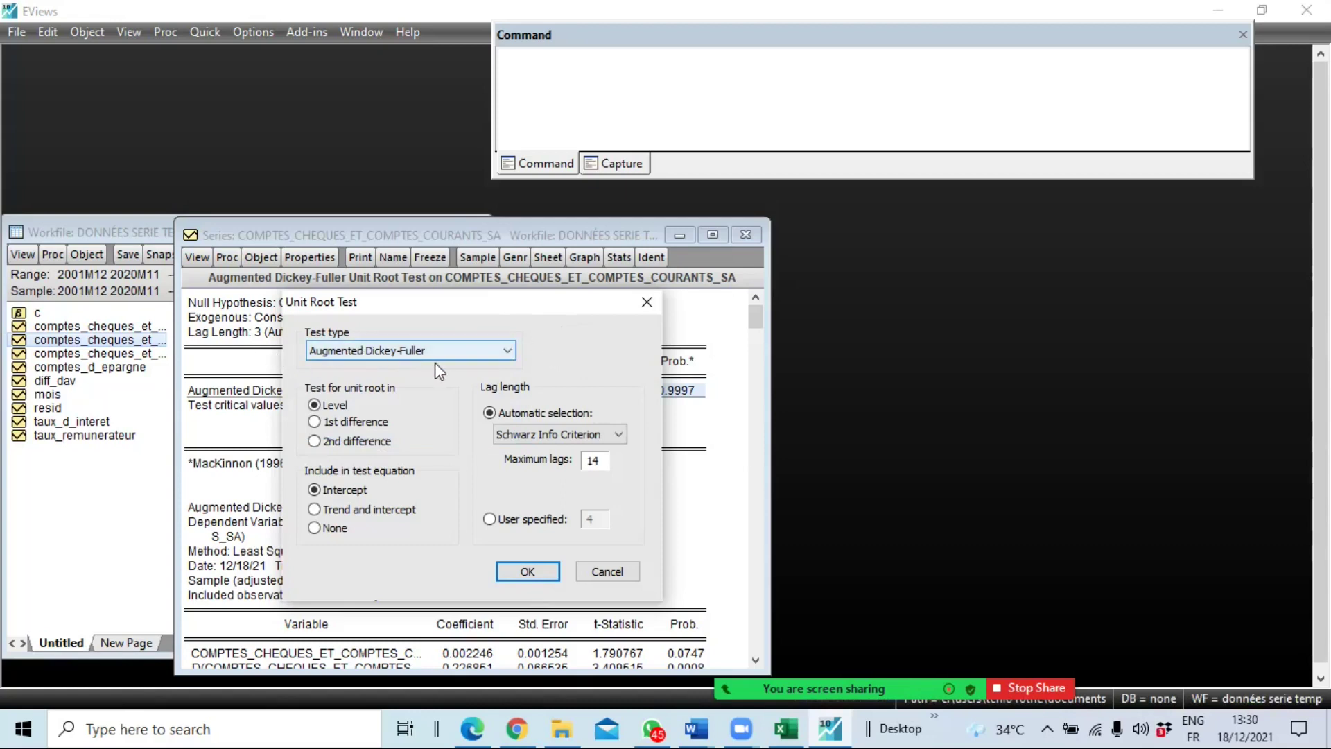
click(529, 571)
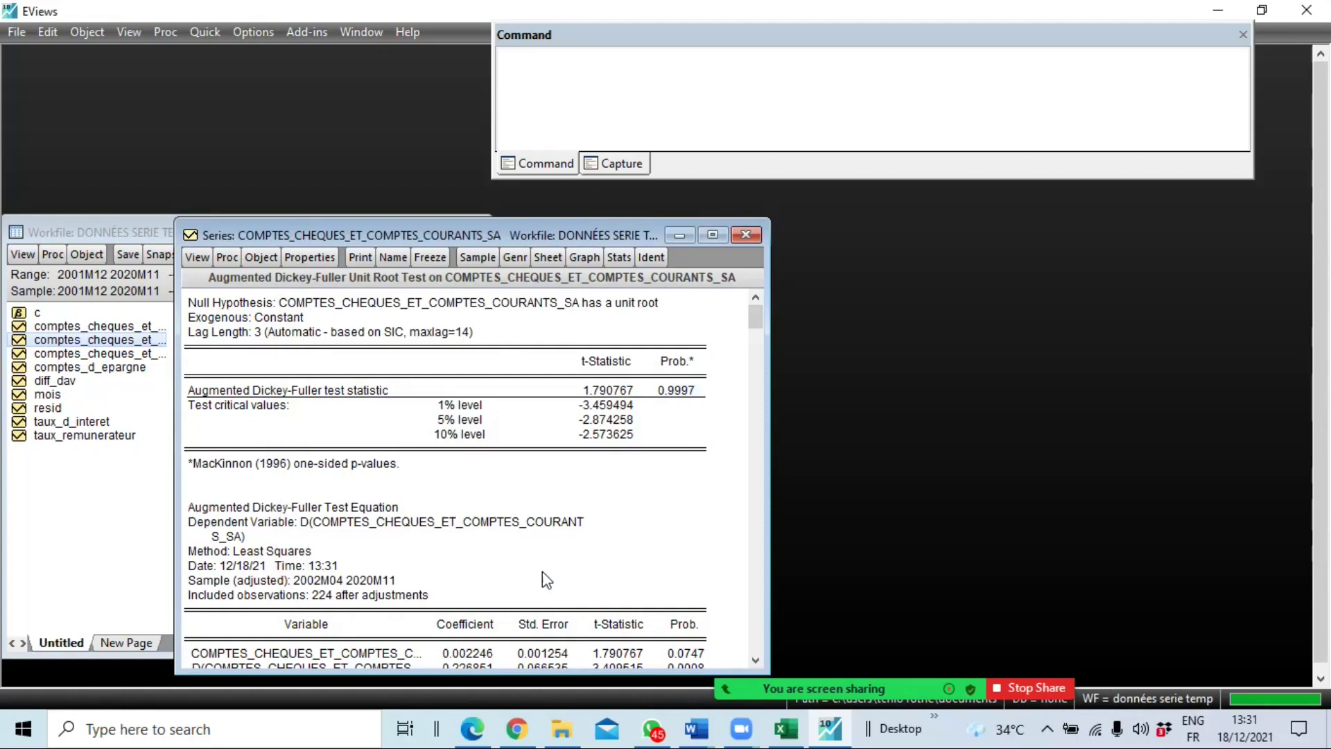
- Run the Augmented Dickey-Fuller test on the adjusted series in 1st difference with intercept and mark the test statistic's probability
click(196, 256)
click(274, 421)
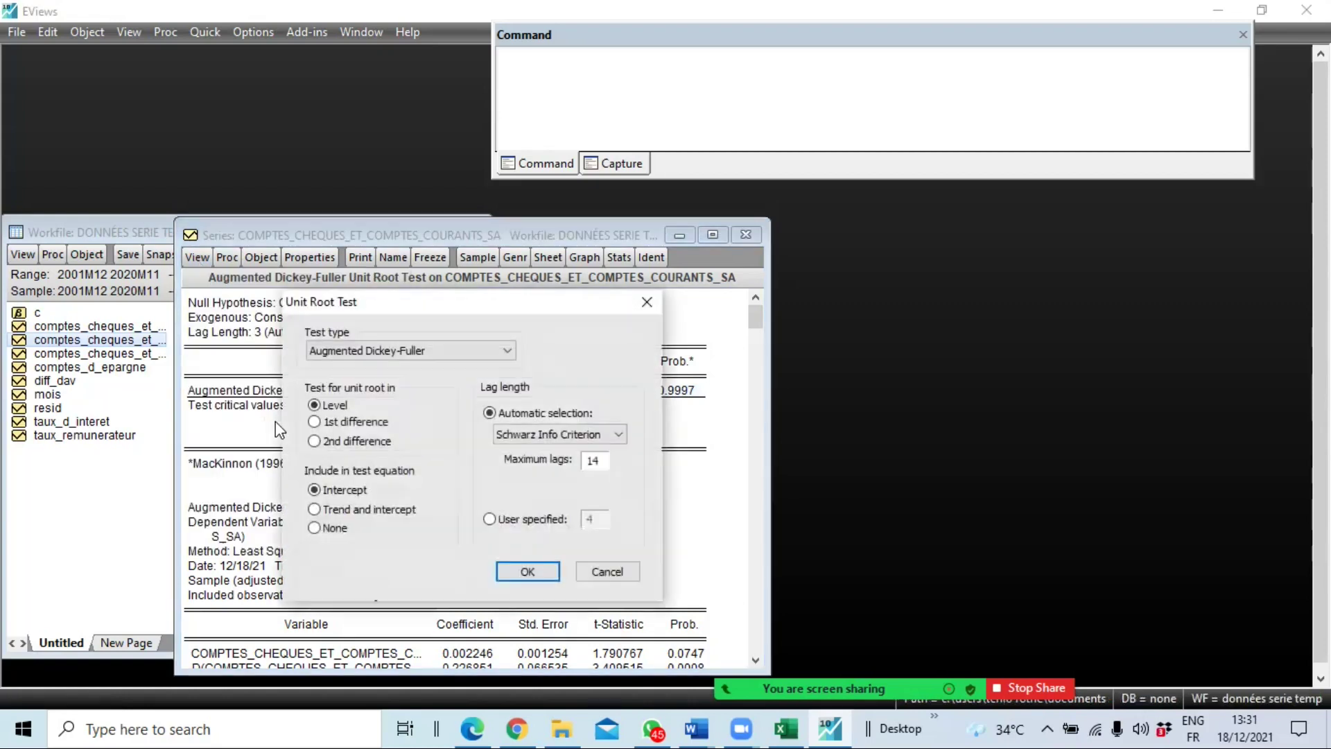
click(336, 423)
click(527, 571)
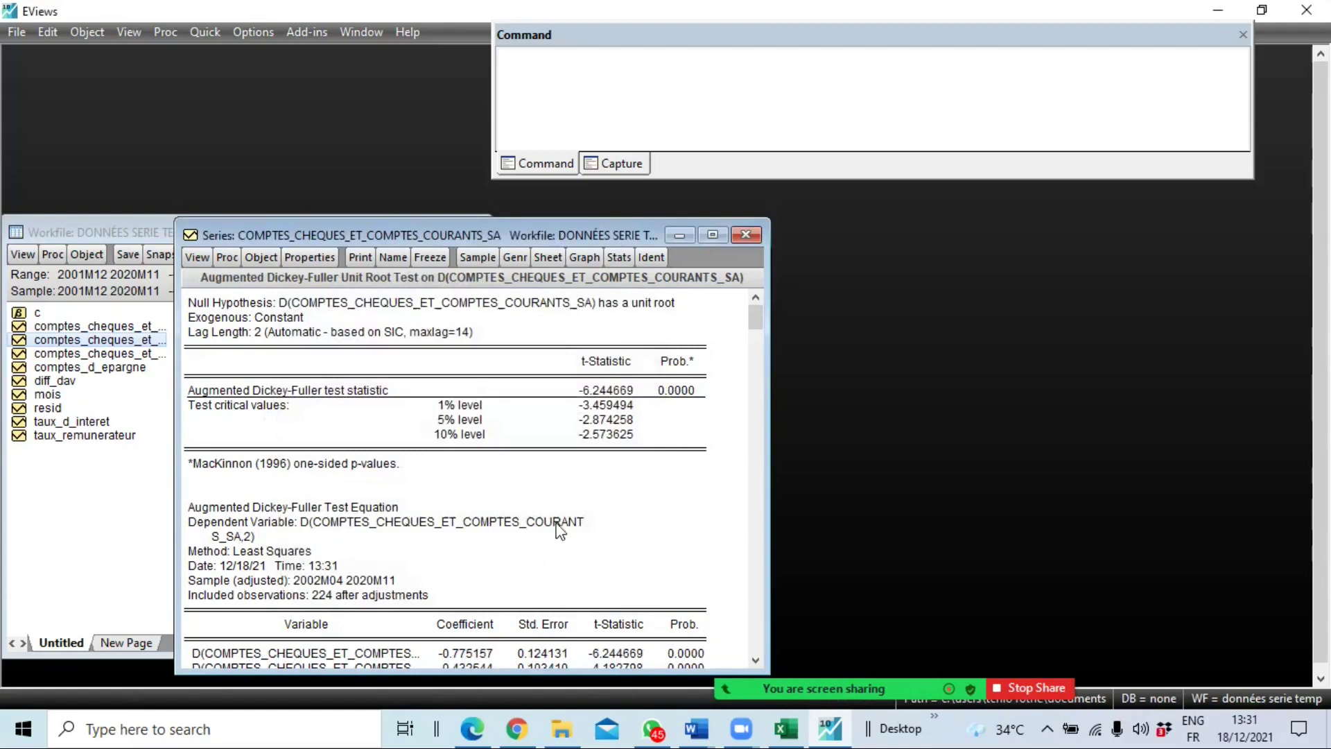
click(685, 393)
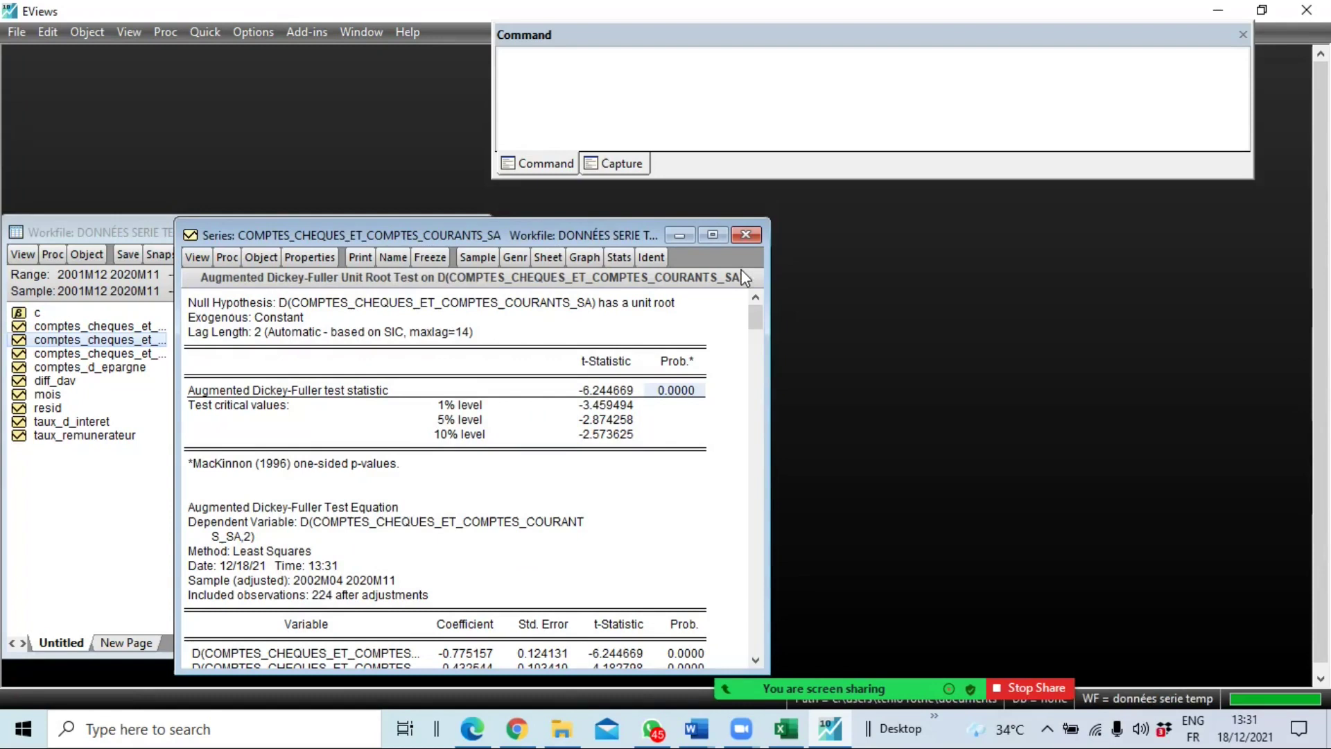
- Move the adjusted series' results aside and run an Augmented Dickey-Fuller test on diff_dav in level with intercept
drag(292, 234, 463, 243)
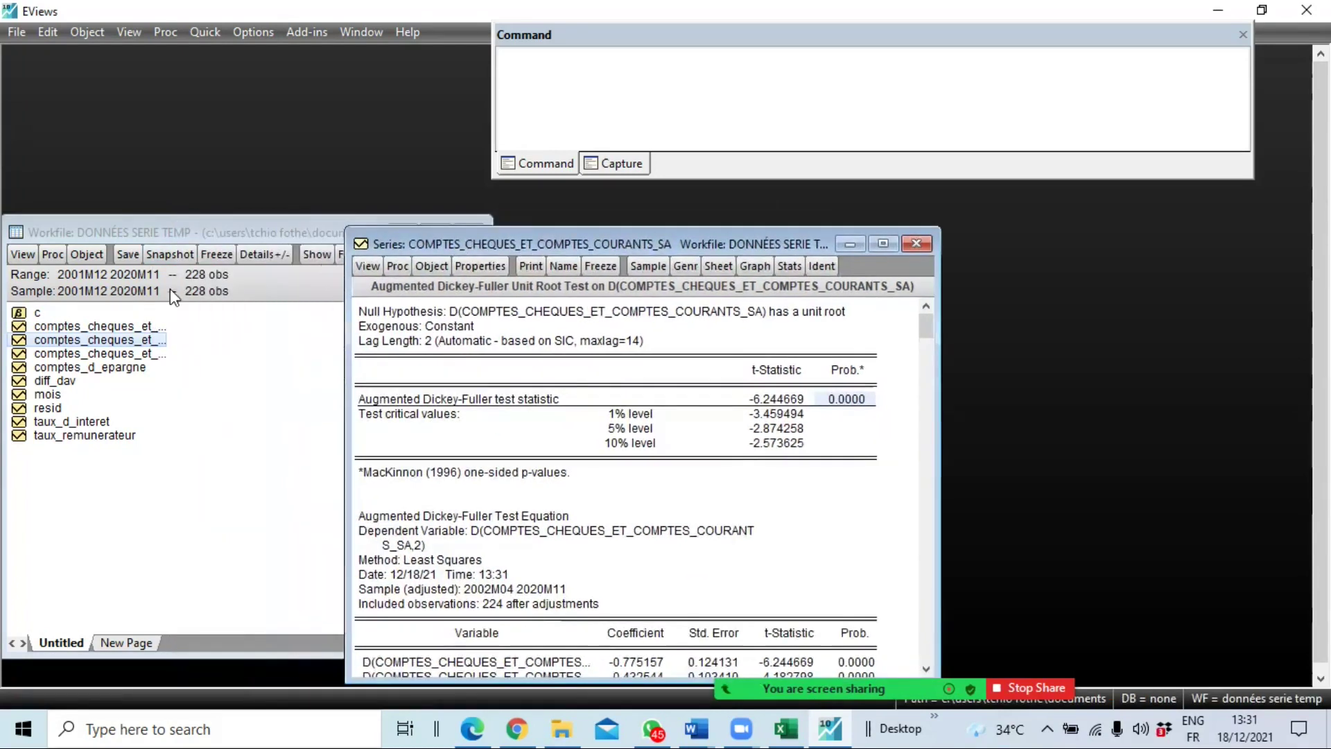
double_click(50, 381)
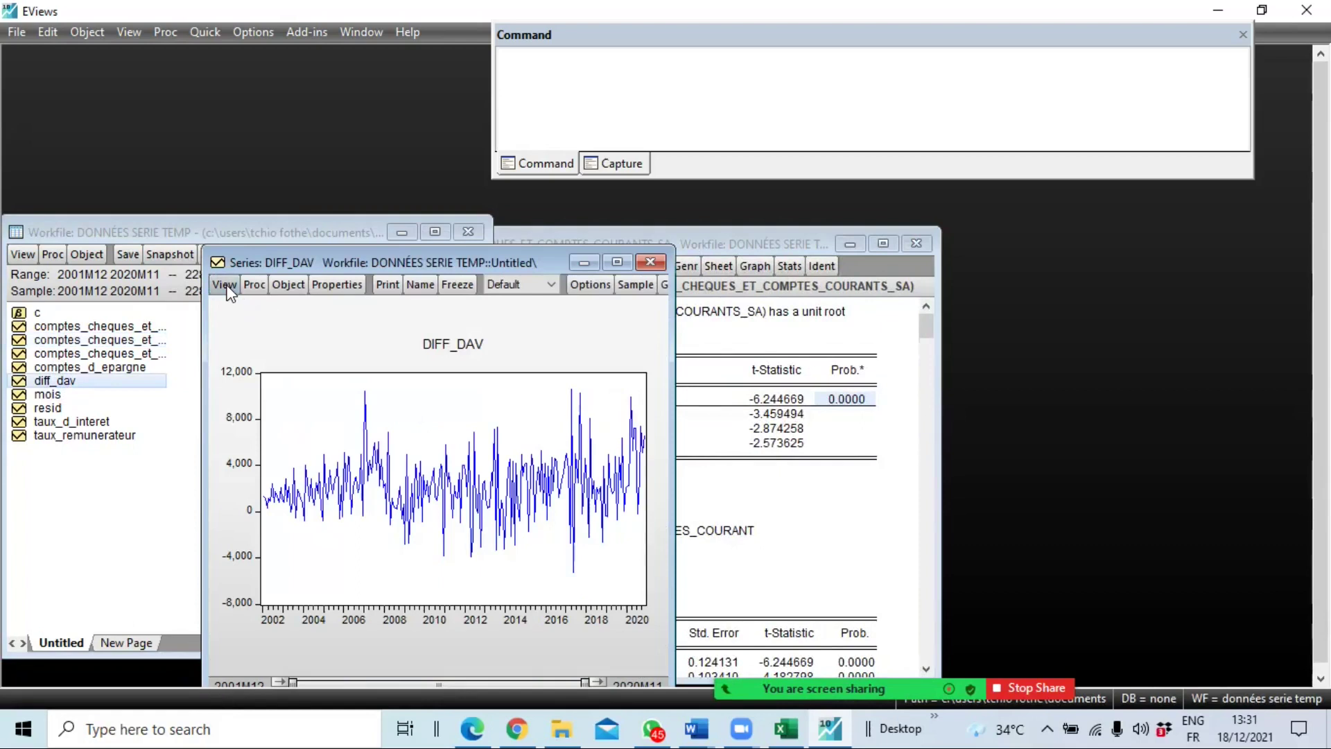
click(225, 285)
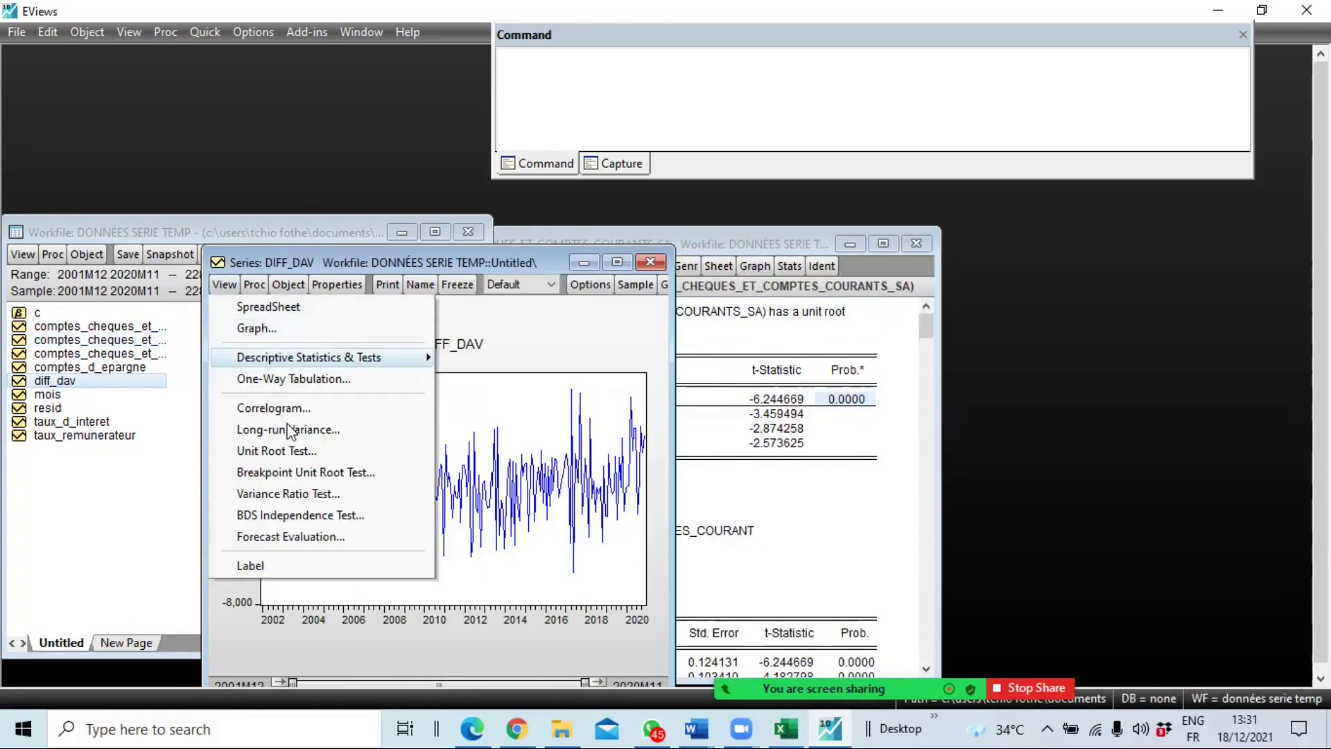
click(280, 452)
click(281, 432)
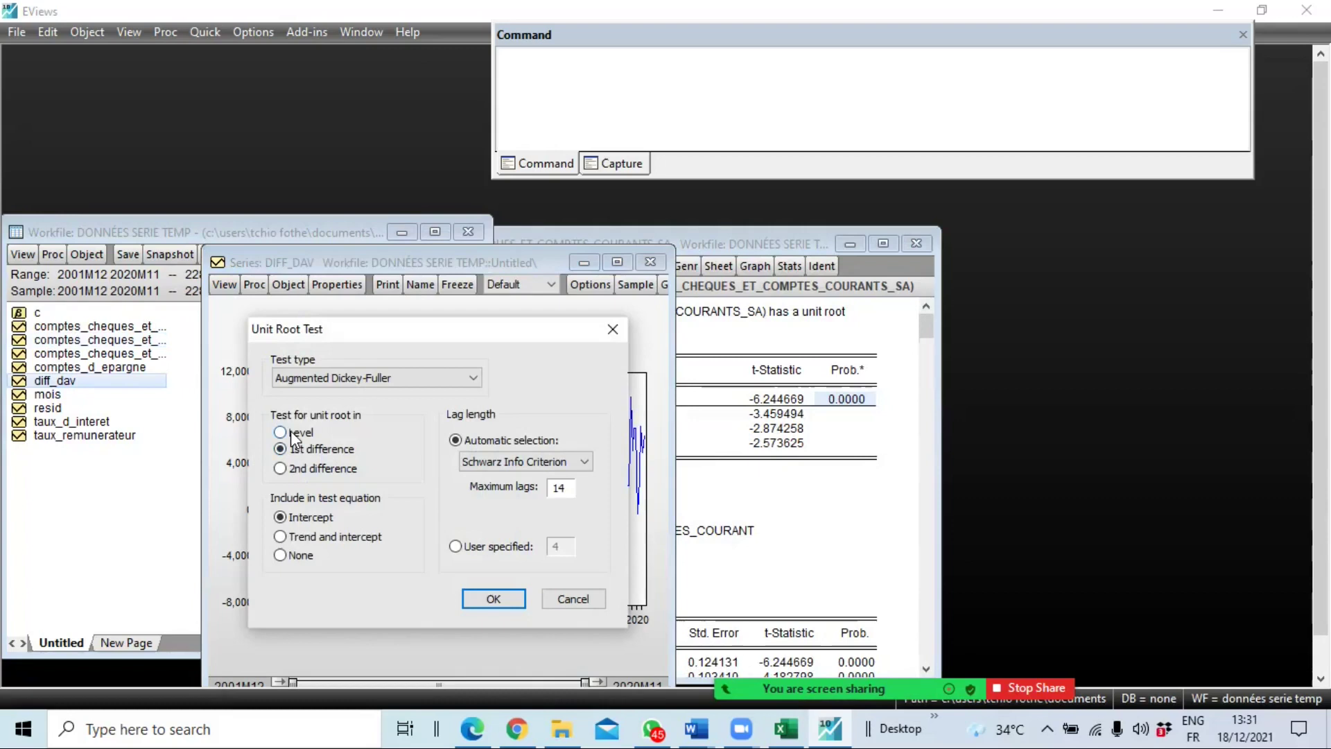
click(494, 599)
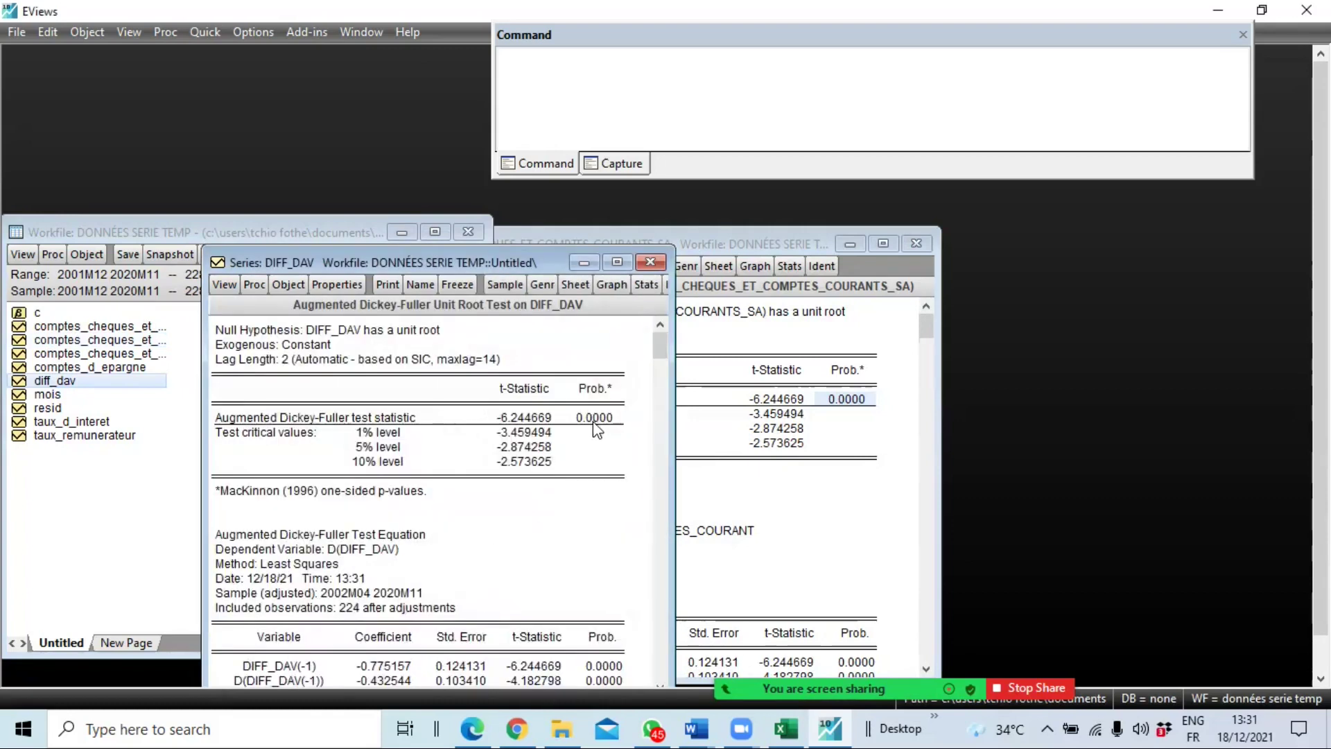
- Place the two Augmented Dickey-Fuller result windows side by side and compare their test statistics and critical values
drag(426, 257, 265, 242)
drag(614, 239, 814, 231)
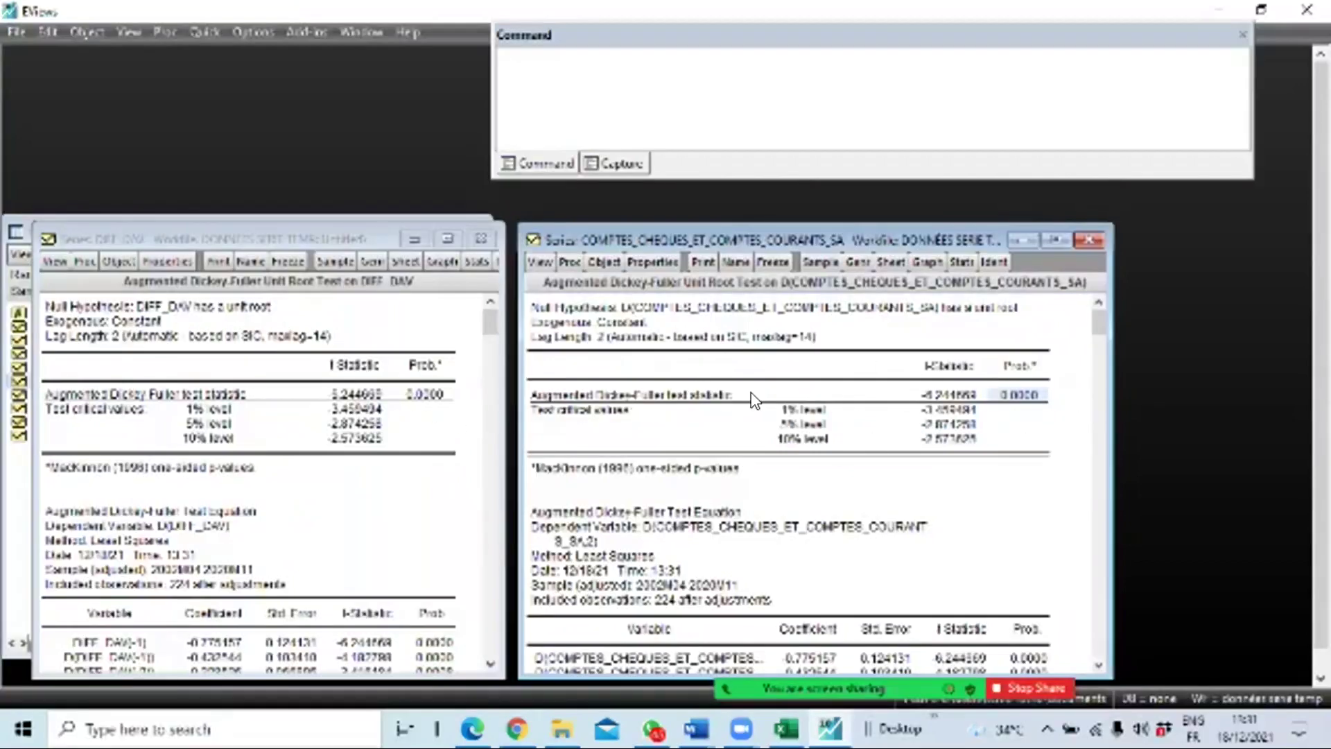
click(950, 389)
click(478, 395)
drag(355, 408, 355, 438)
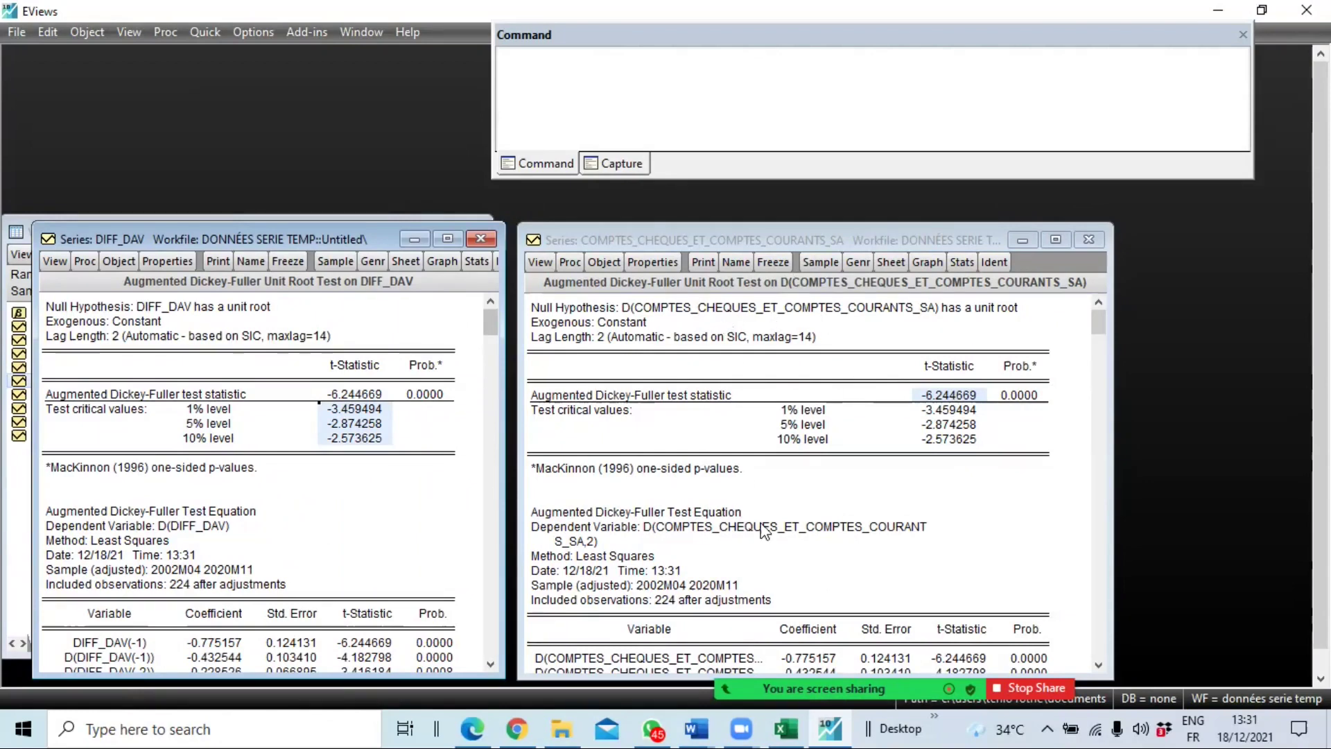
- Compare the test equation coefficients in both Augmented Dickey-Fuller outputs and close the DIFF_DAV window
scroll(788, 425, down, 2)
scroll(244, 619, down, 2)
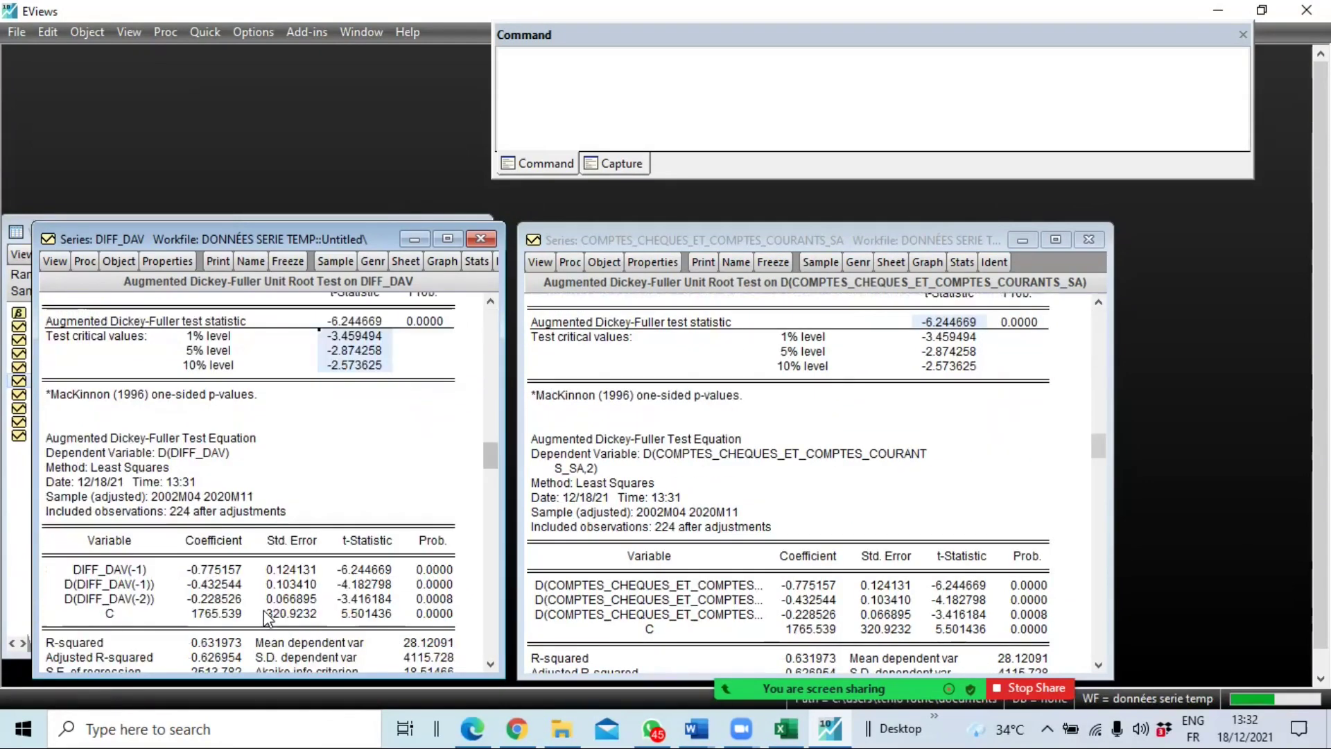
scroll(878, 549, up, 2)
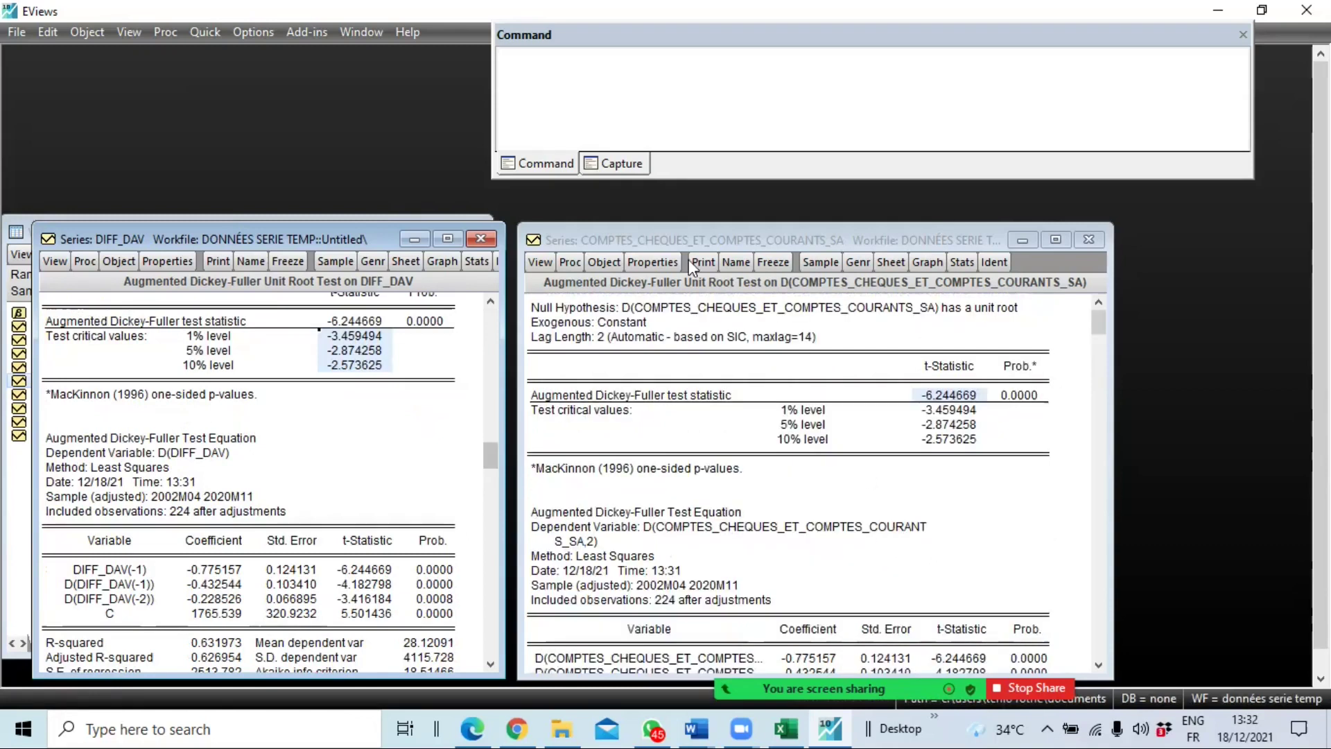
scroll(385, 348, up, 2)
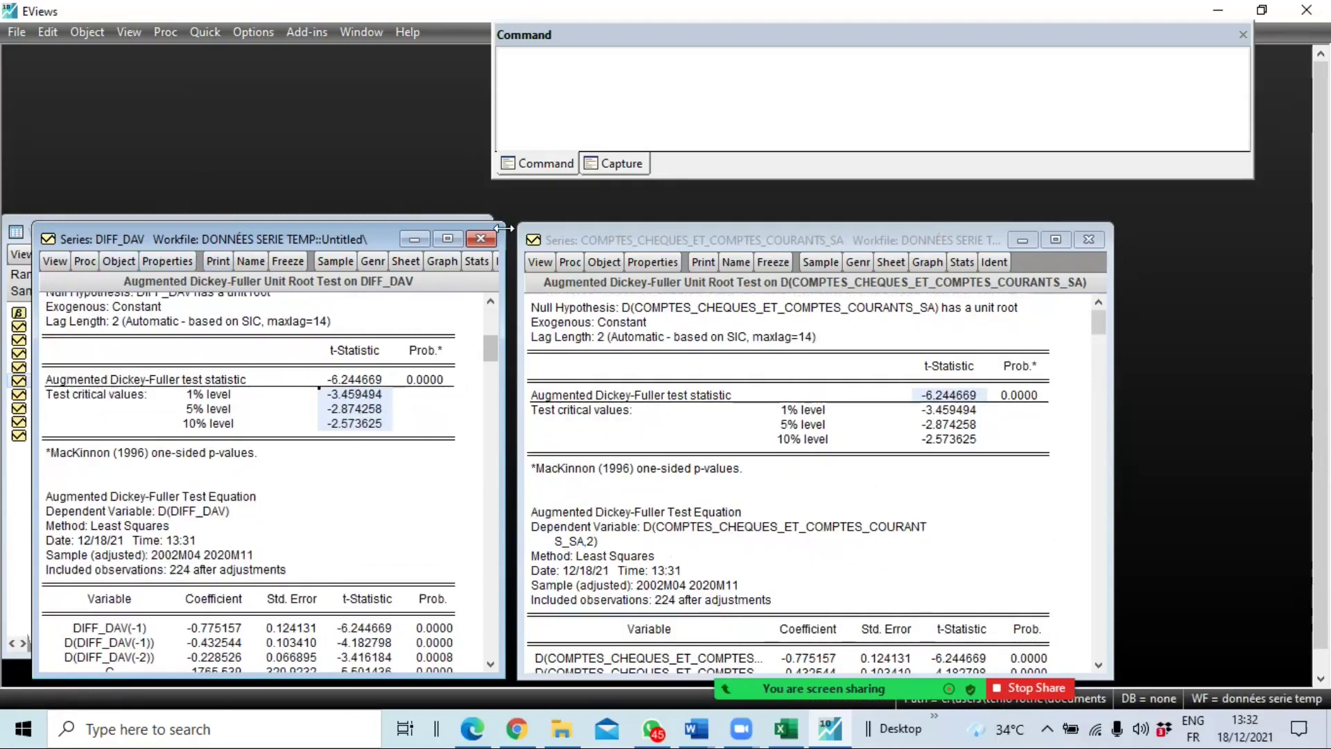
click(481, 238)
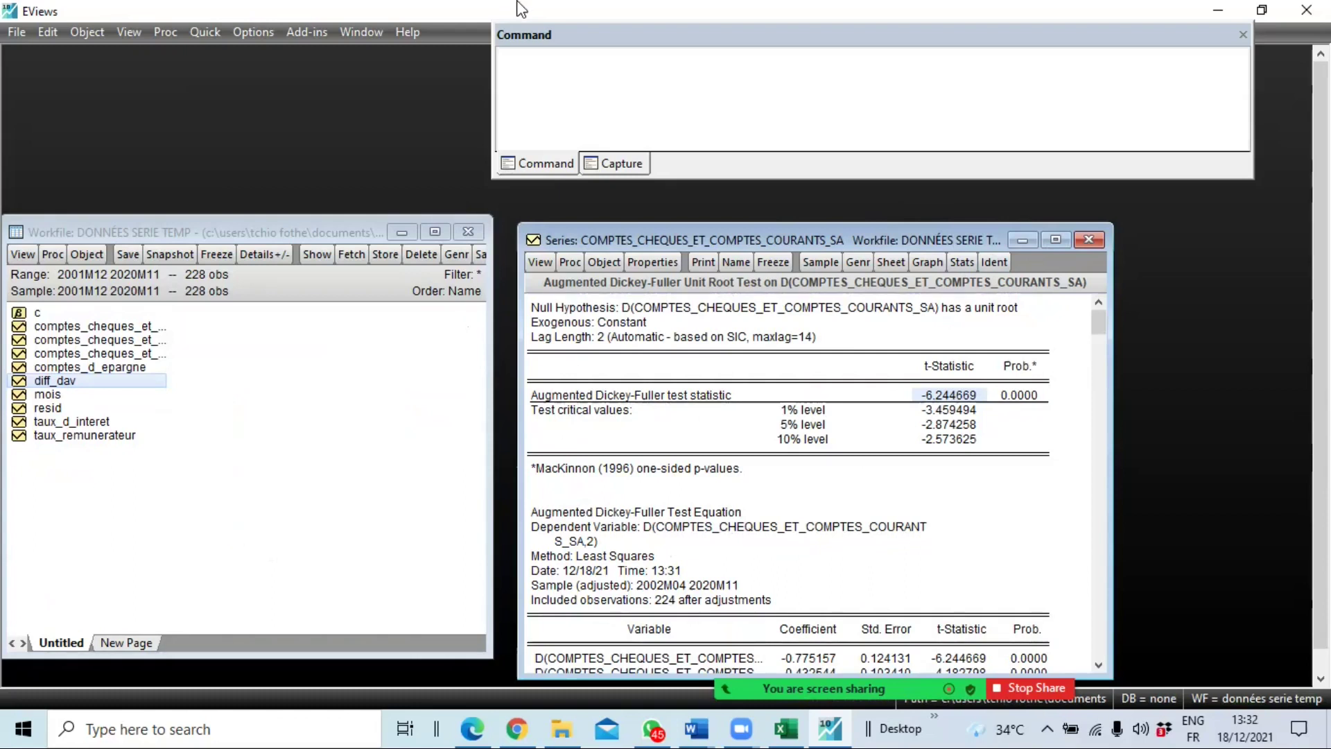
- Mark the null hypothesis line in the adjusted series' first-difference unit root test and close that series window
click(539, 312)
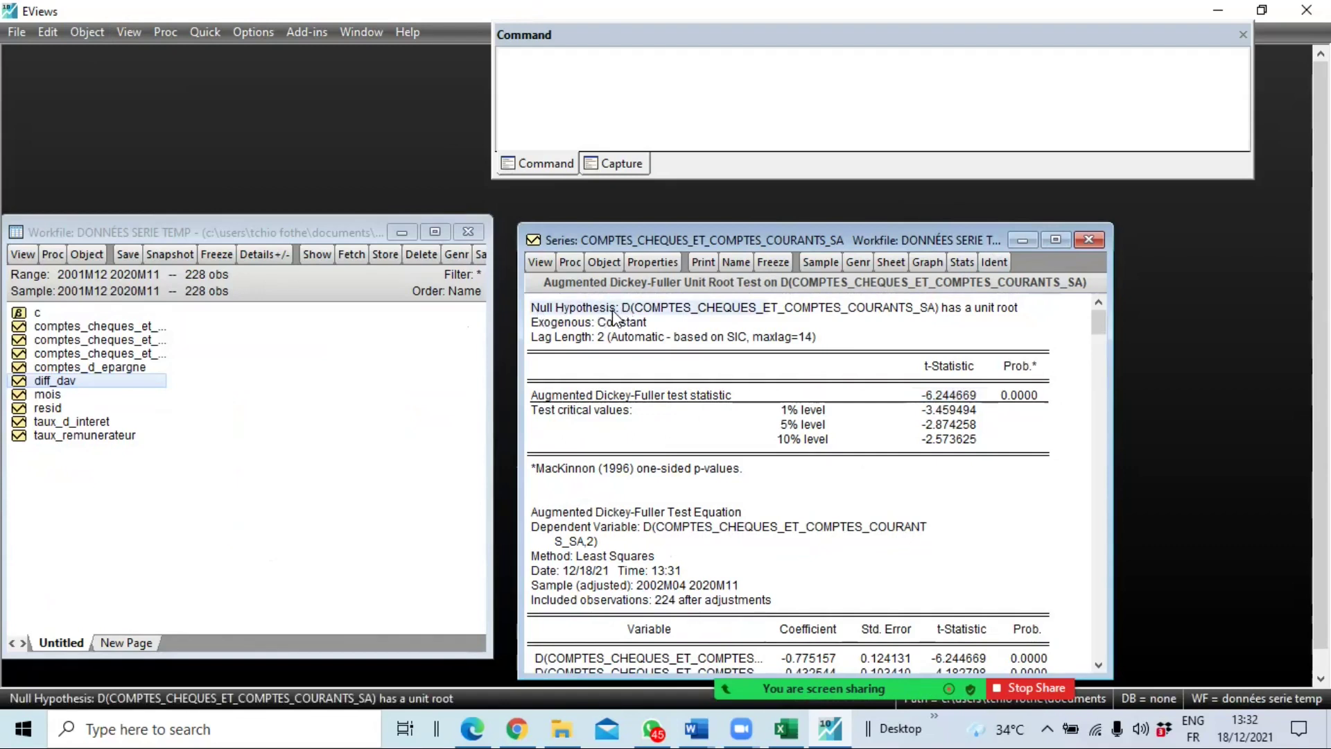
drag(628, 315, 942, 316)
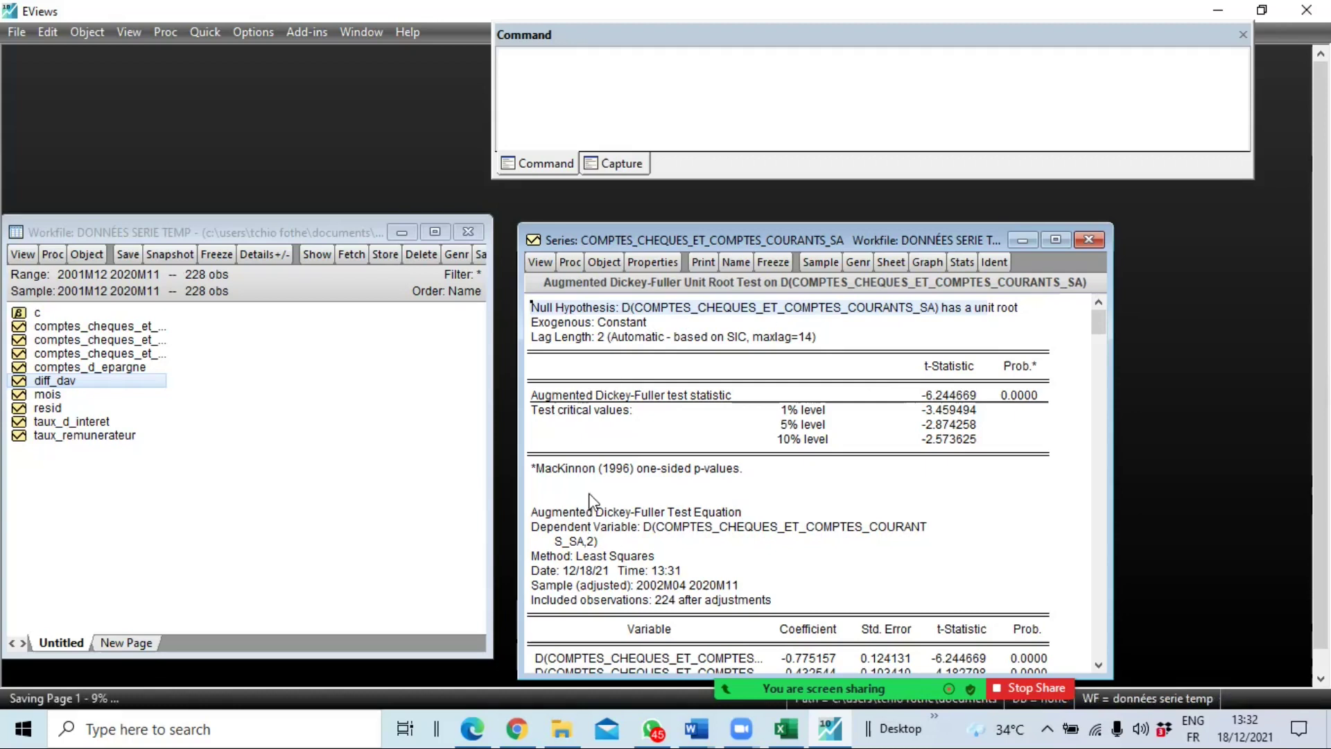
click(1092, 239)
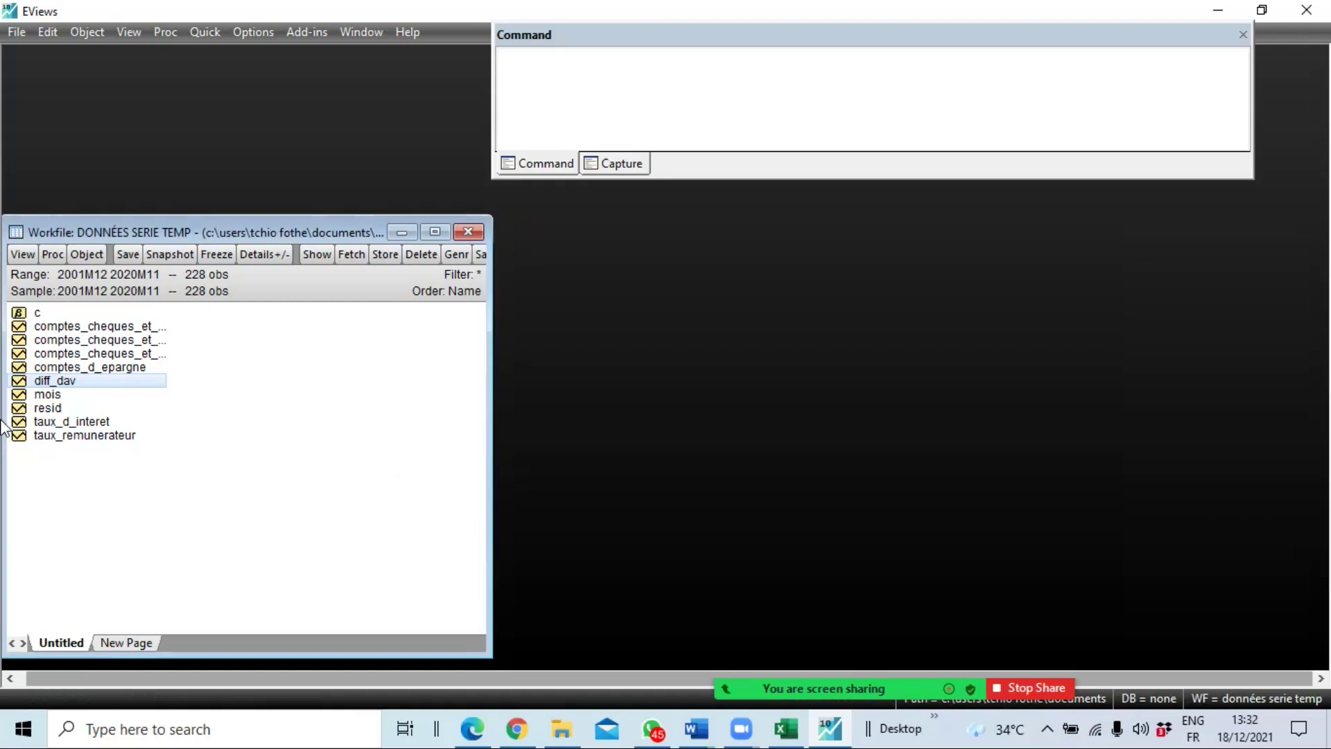
- Open the unadjusted comptes_cheques_et_comptes_courants series from the workfile
double_click(107, 326)
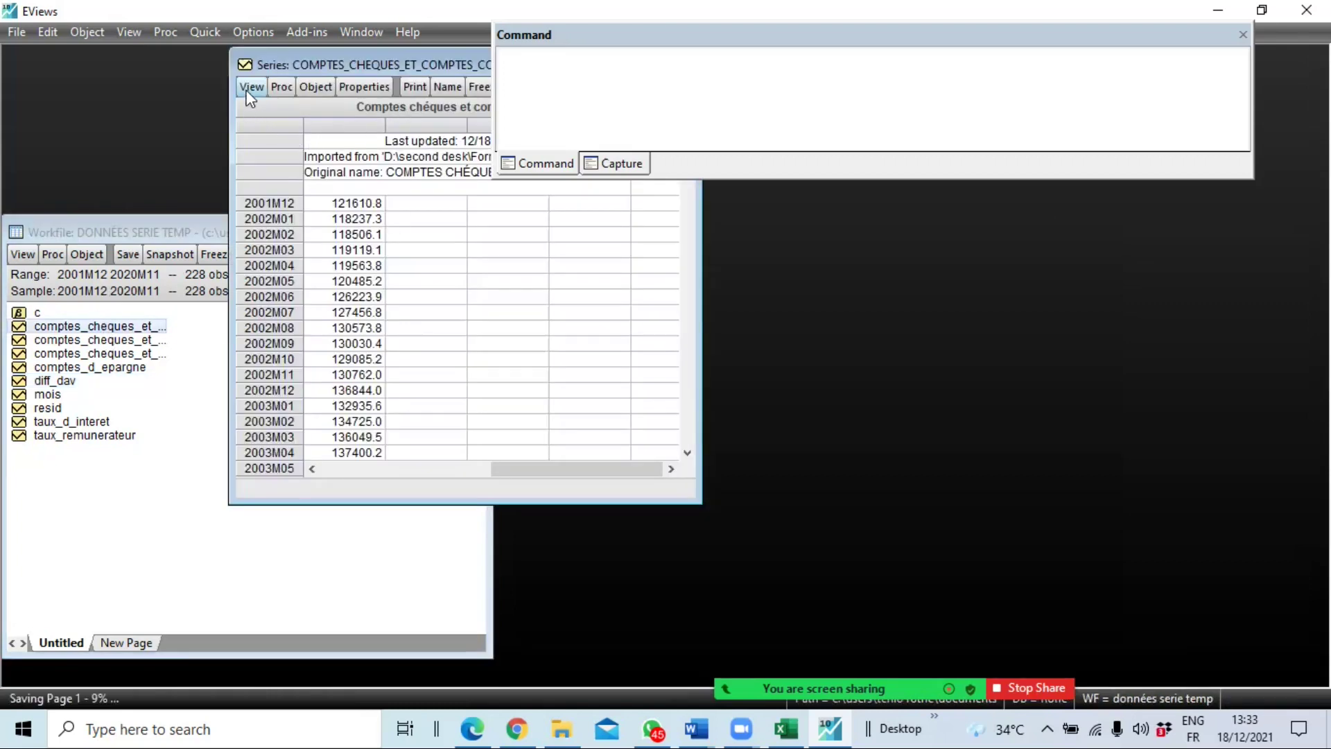
click(252, 86)
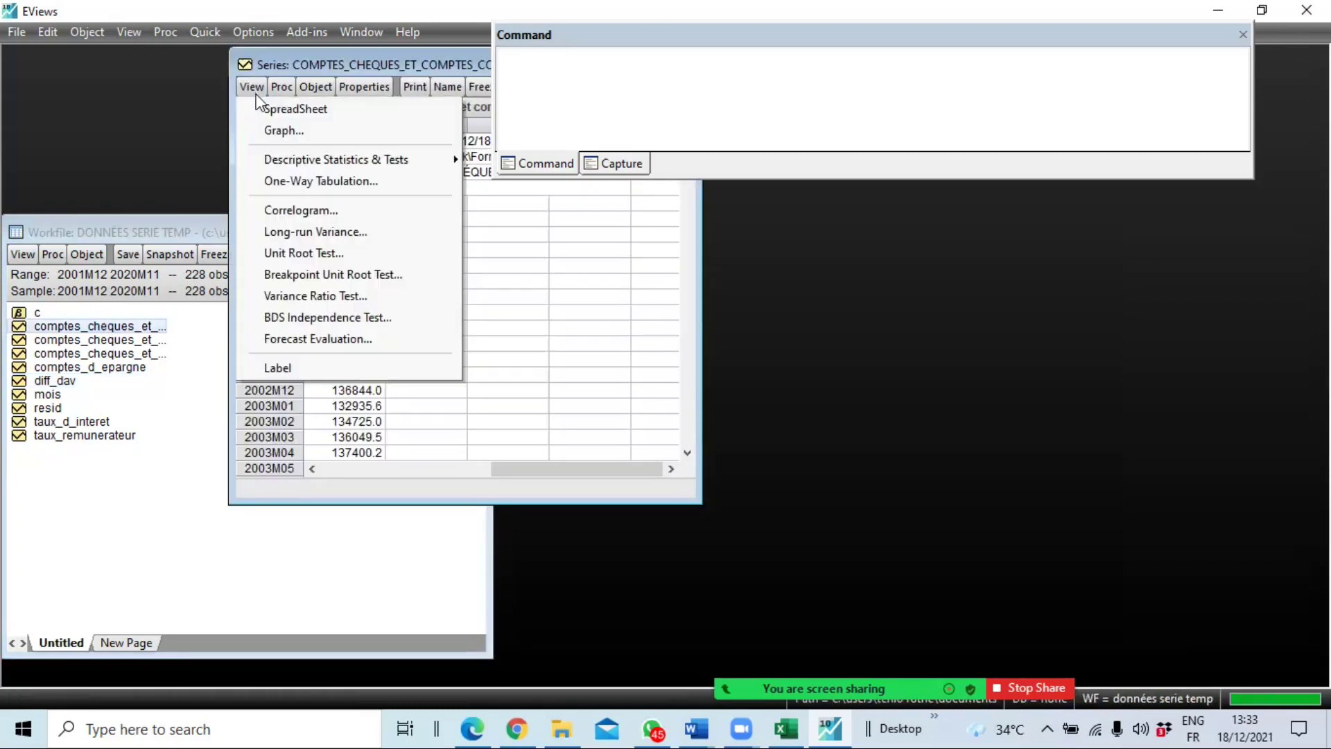
click(314, 252)
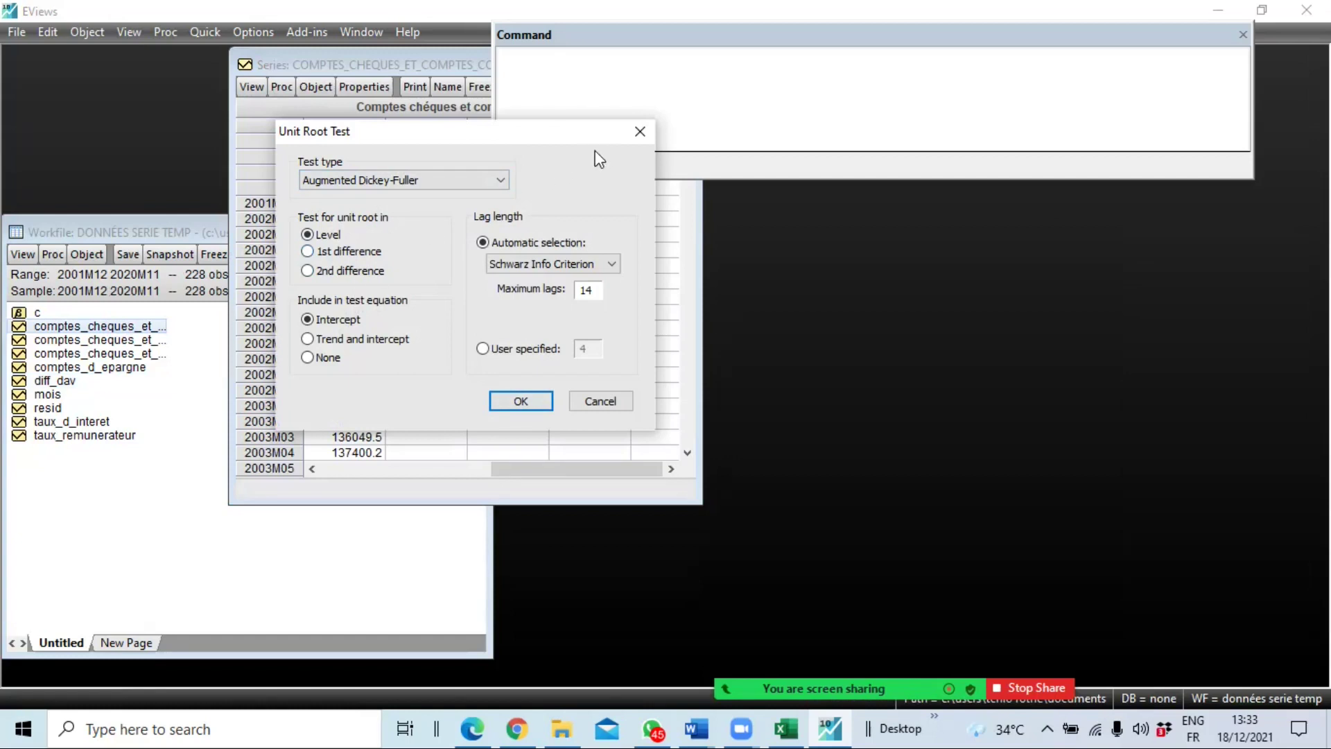
click(637, 138)
- Plot the unadjusted current accounts series as a line graph and move its window clear of the Command window
click(252, 88)
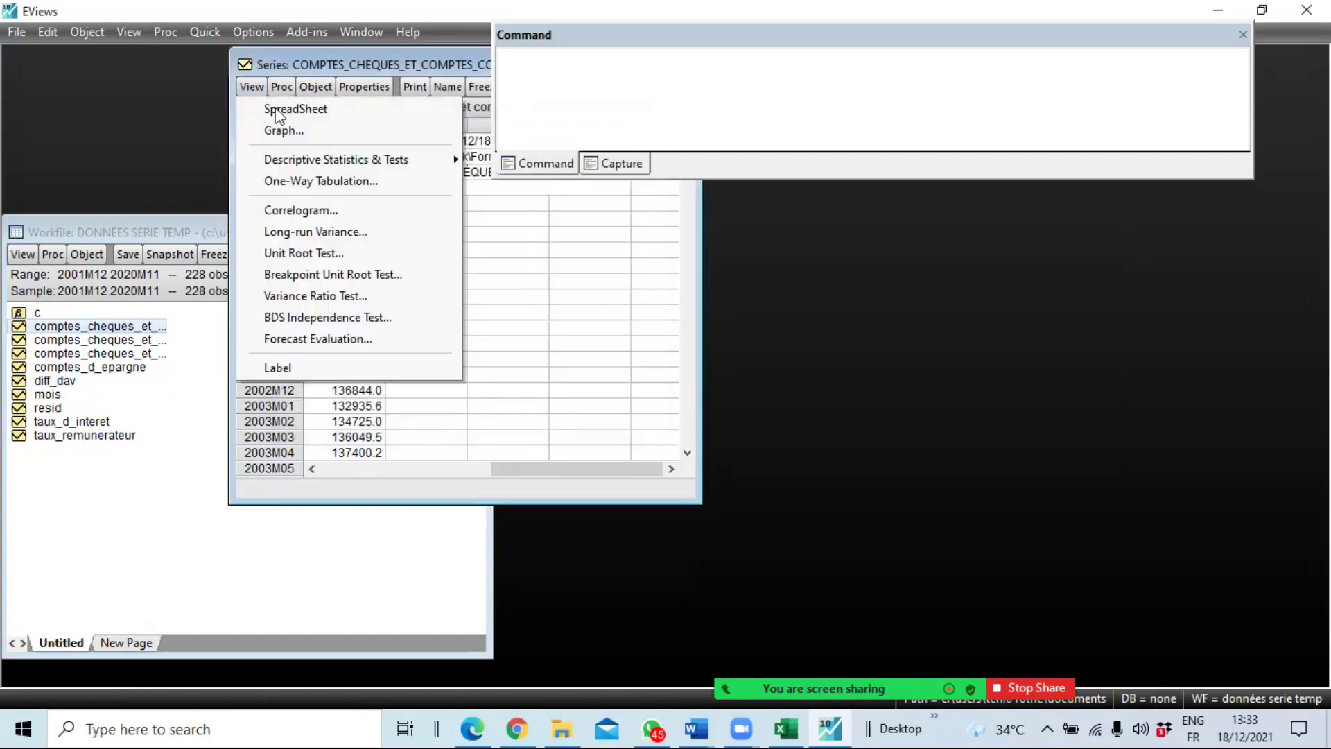
click(312, 130)
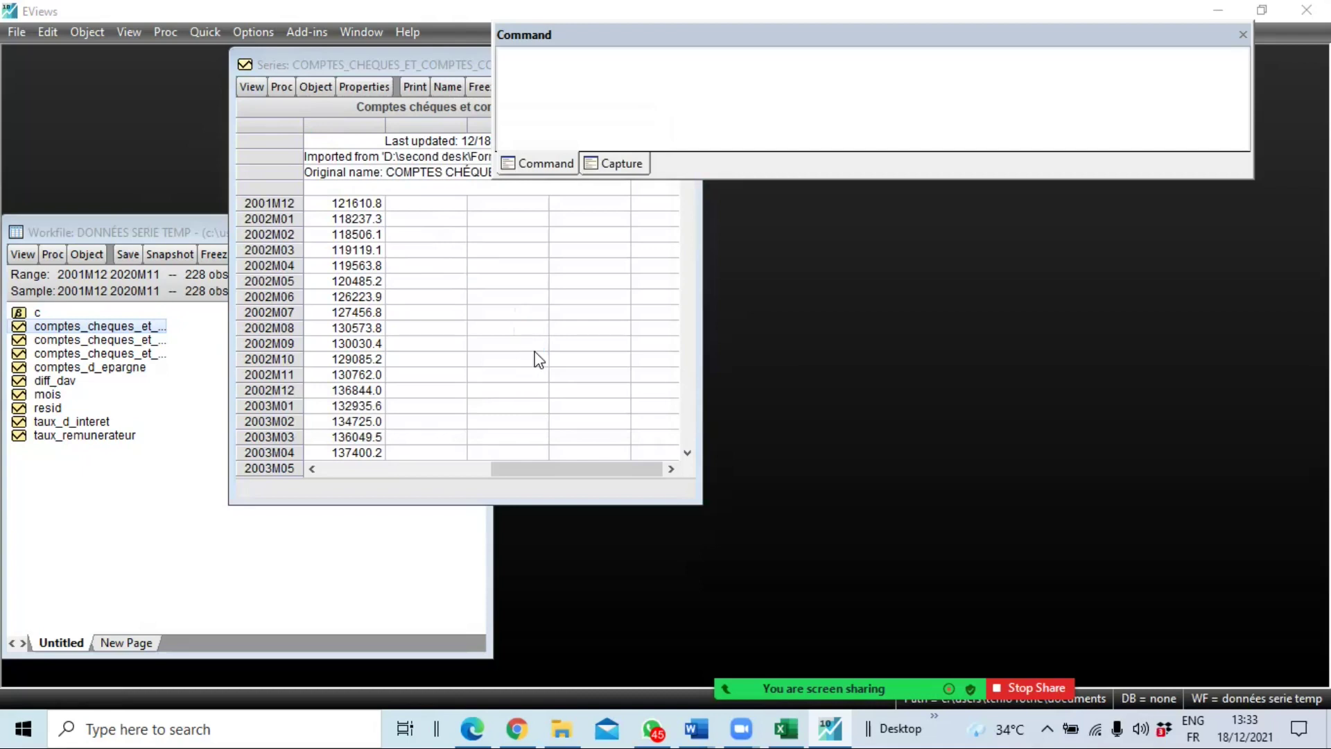
click(614, 458)
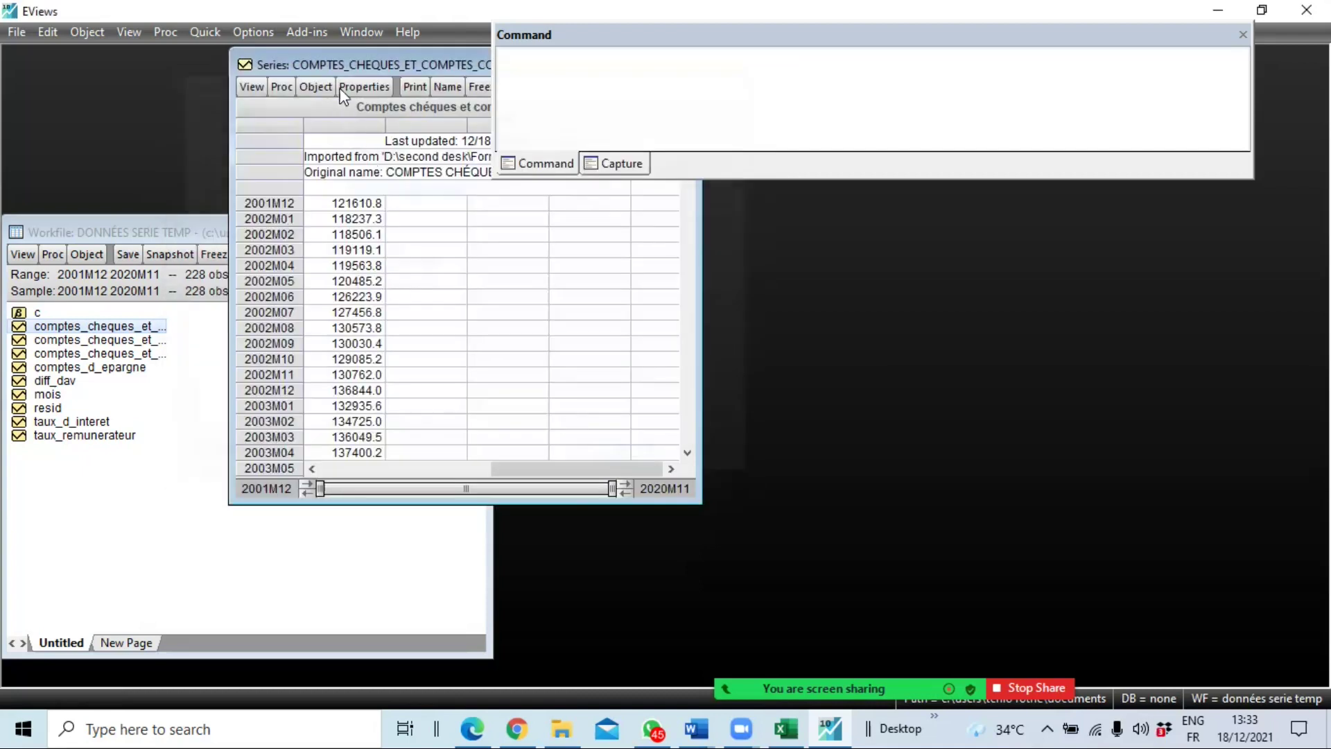
drag(342, 59, 394, 209)
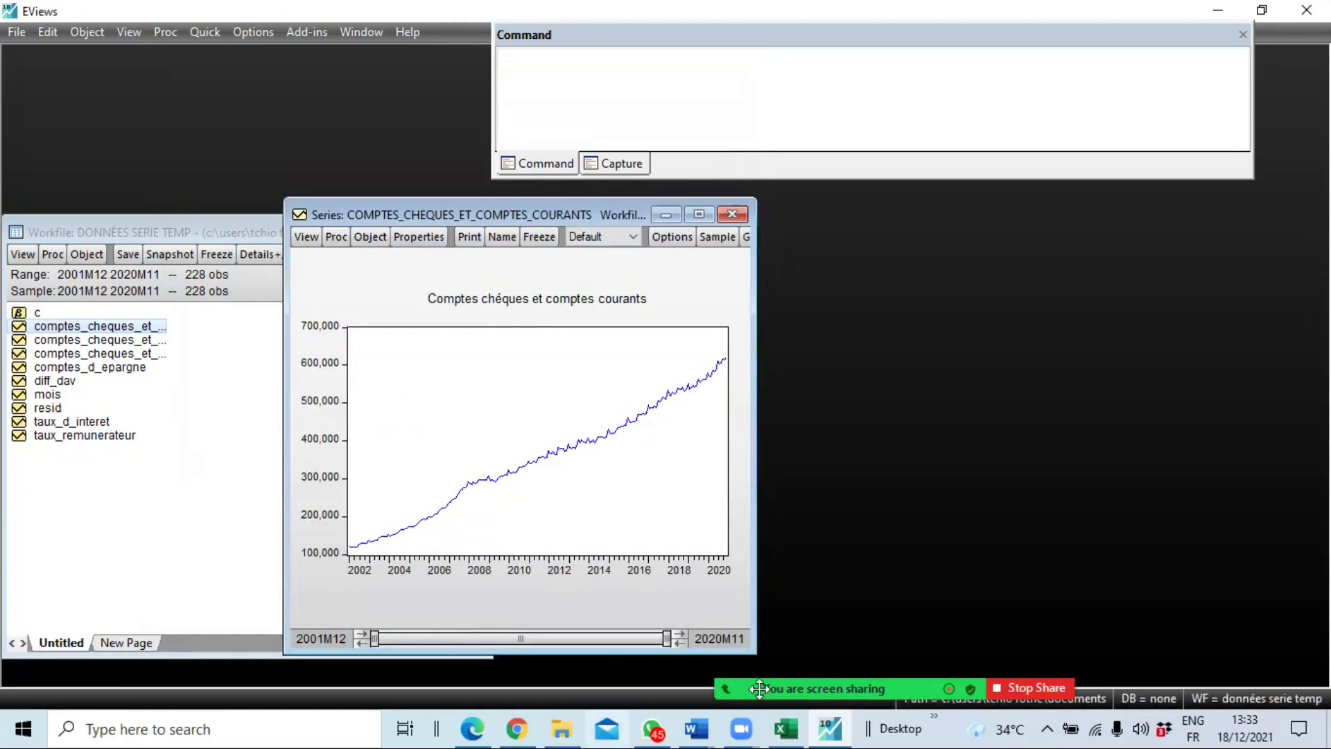
- Check the Zoom meeting chat and close it
mouse_move(797, 681)
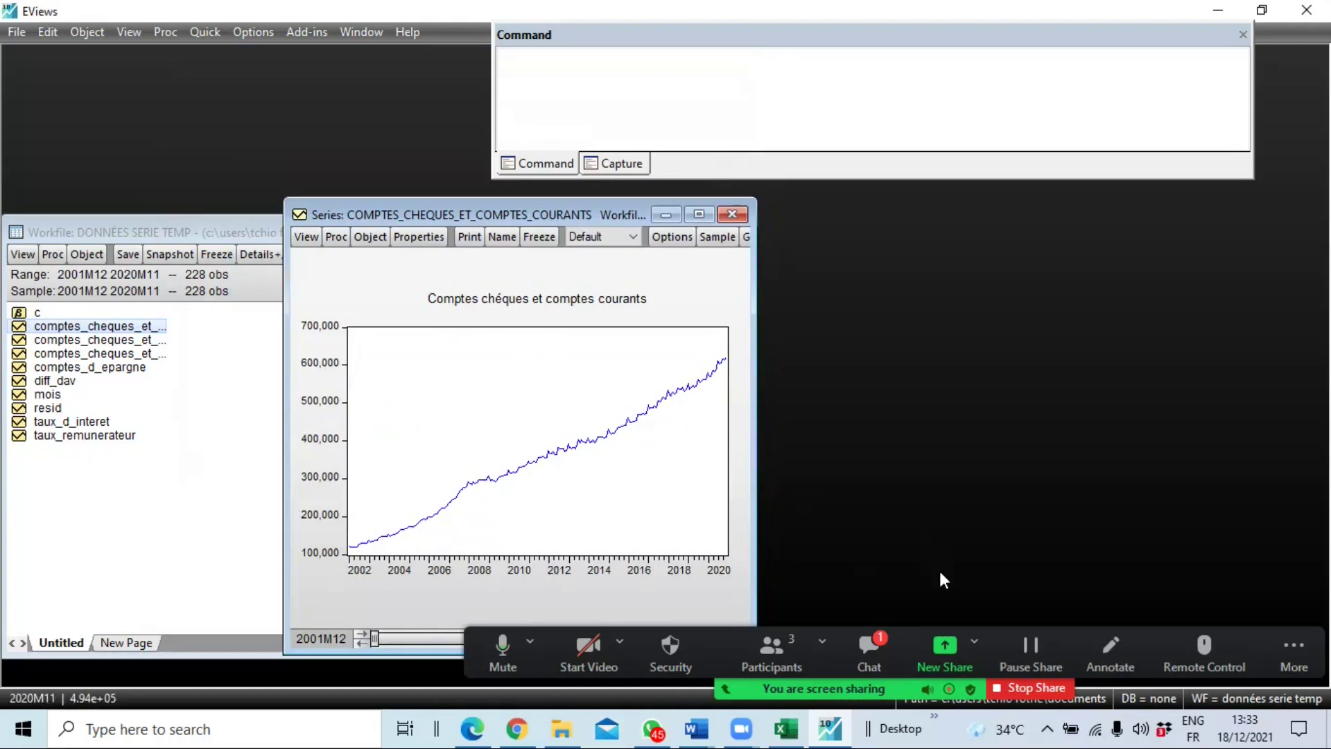
click(876, 639)
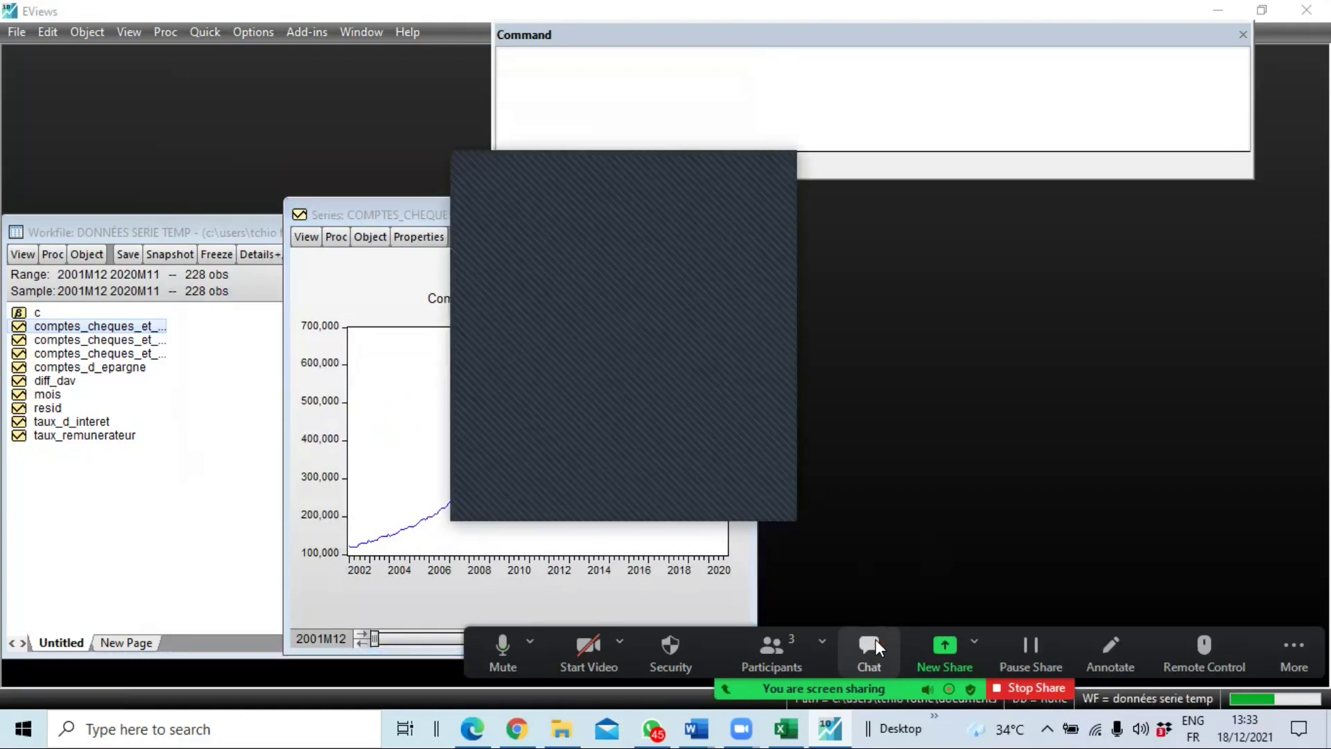
click(779, 160)
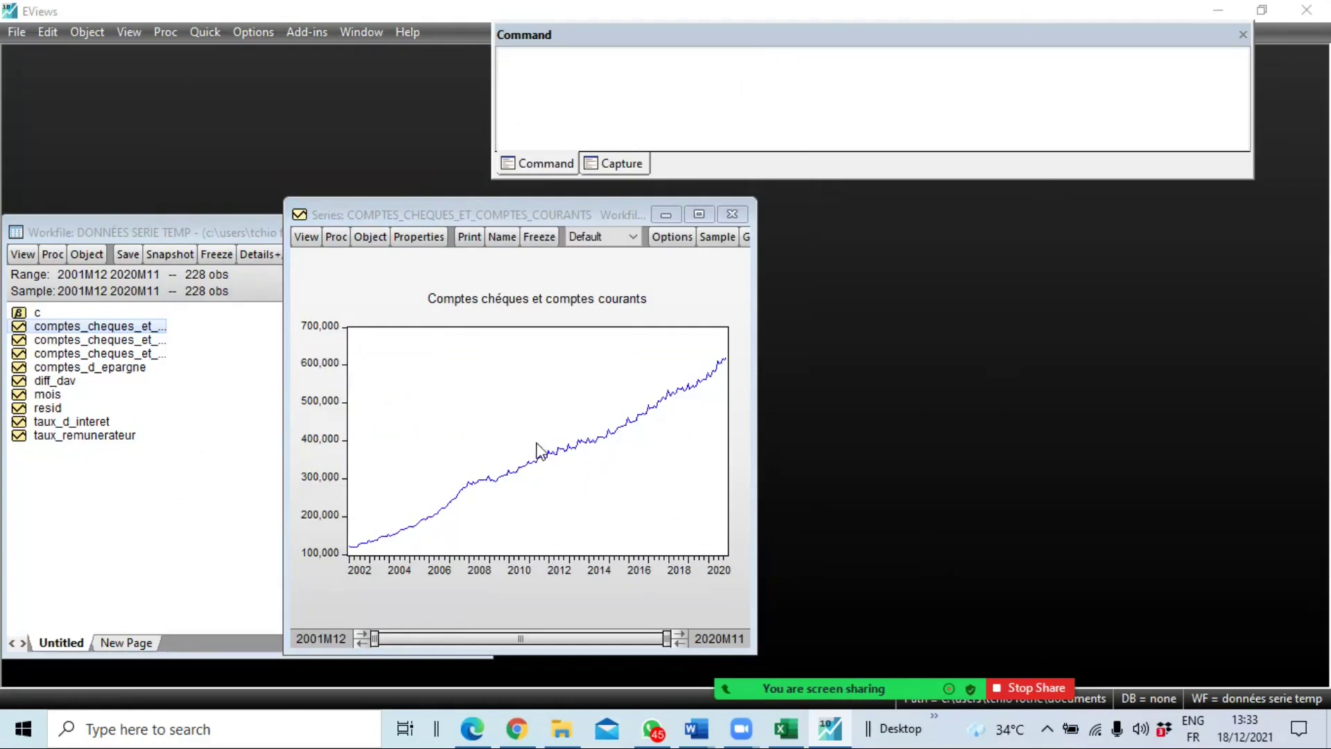
- Close the unadjusted series, plot the seasonally adjusted comptes_cheques_et_comptes_courants_sa series as a line graph, and move its window into clear view
click(732, 214)
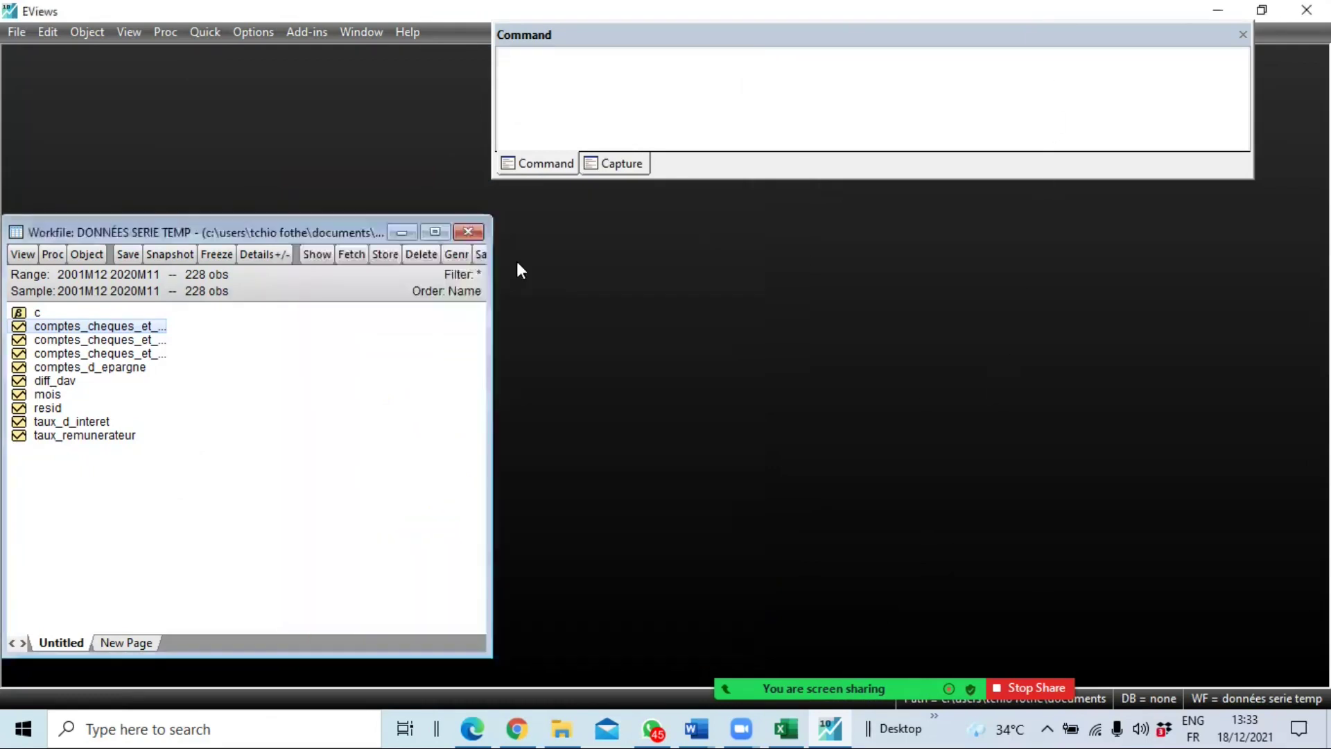
double_click(124, 341)
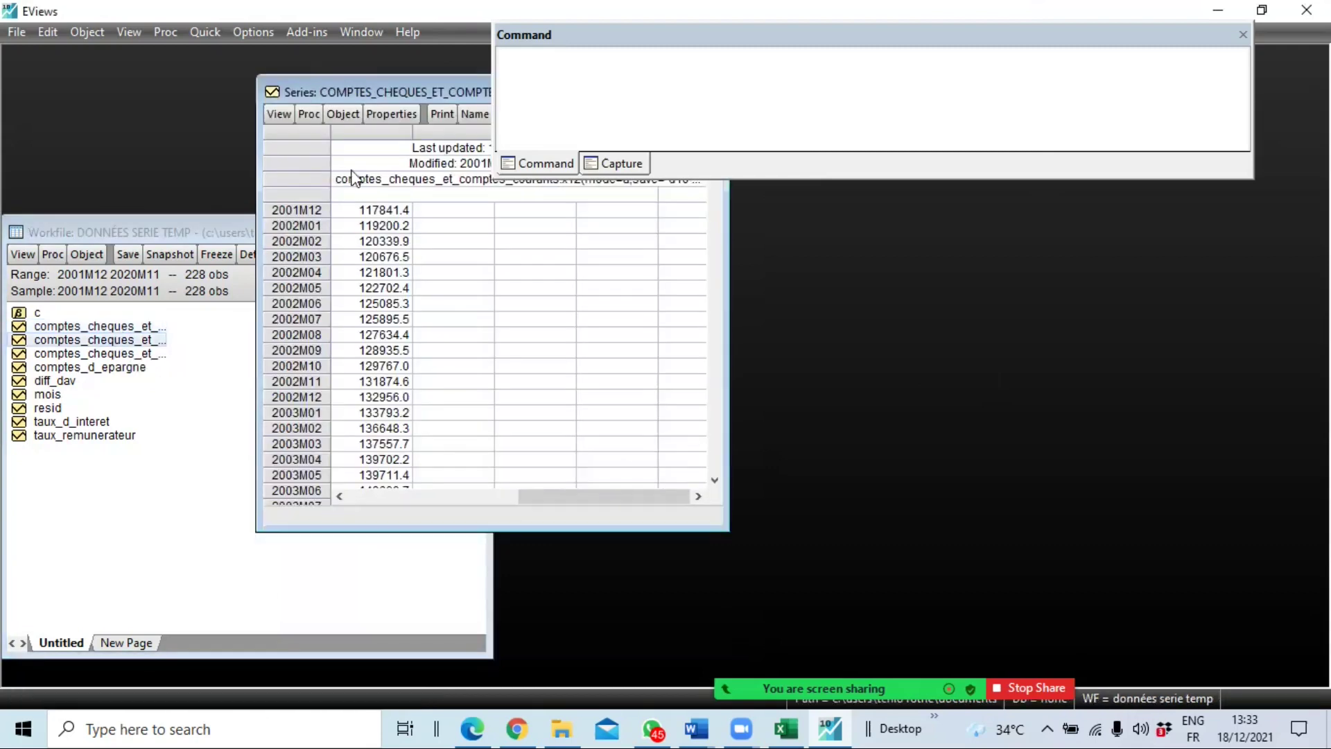
click(279, 114)
click(356, 157)
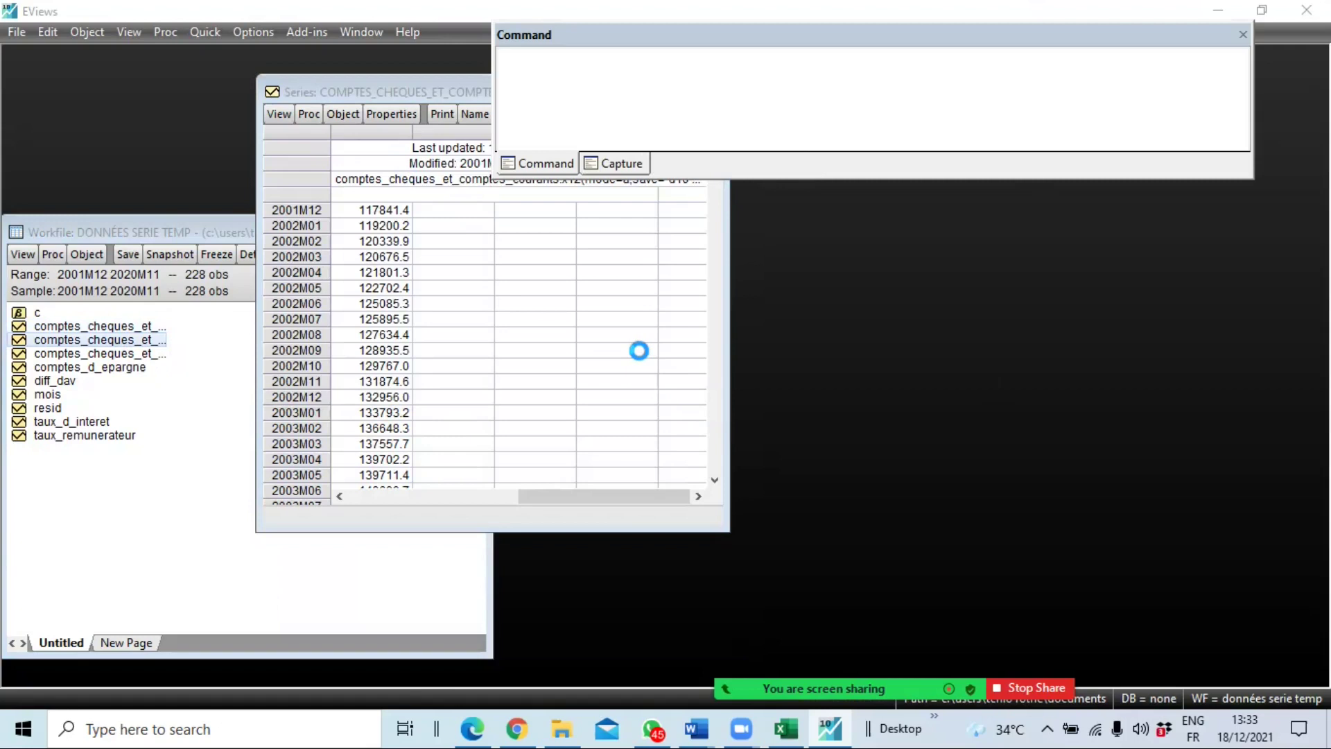
click(653, 486)
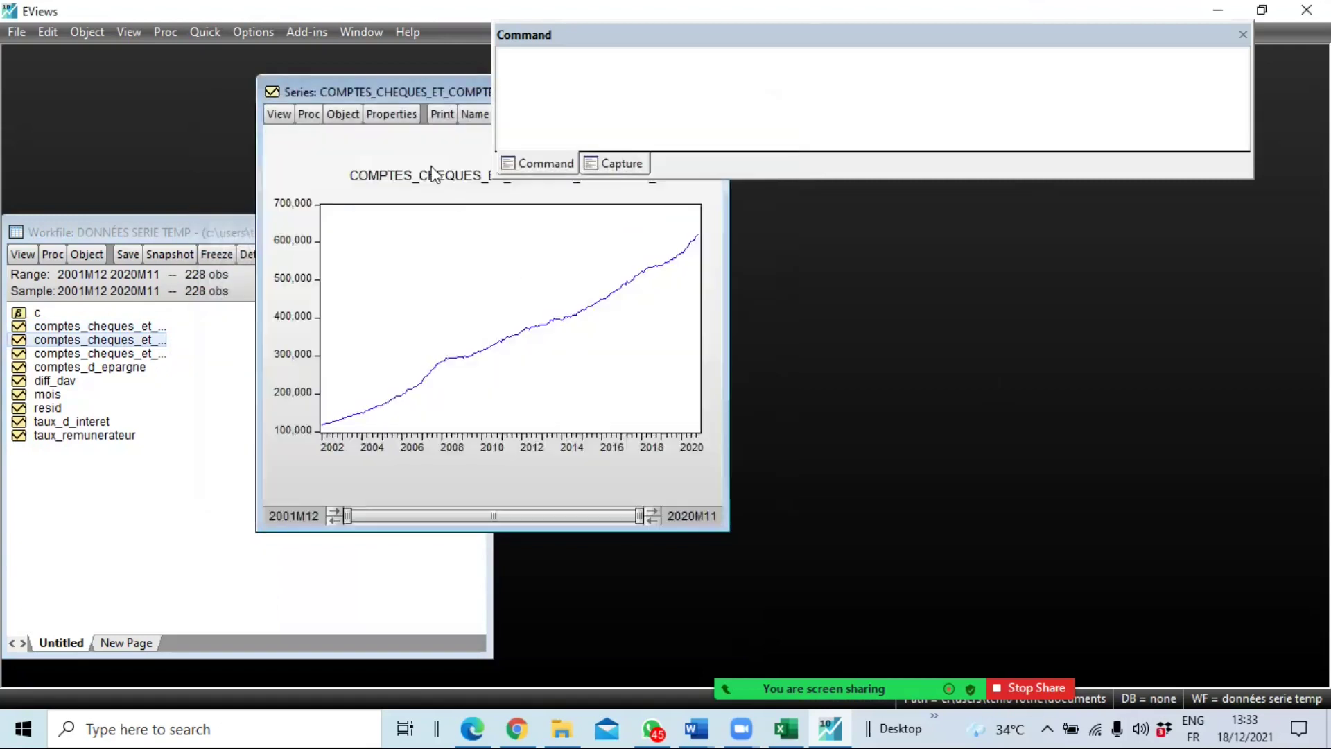
drag(418, 96, 419, 195)
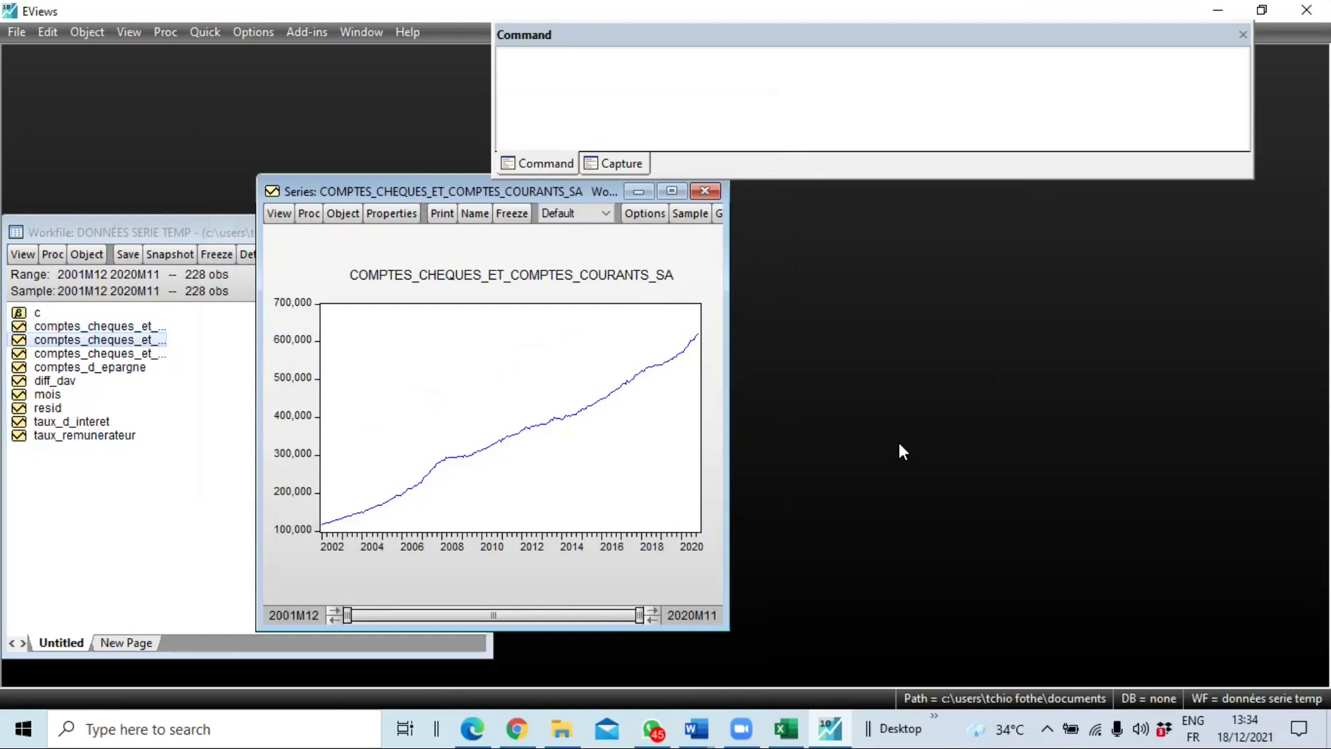
key(ctrl+s)
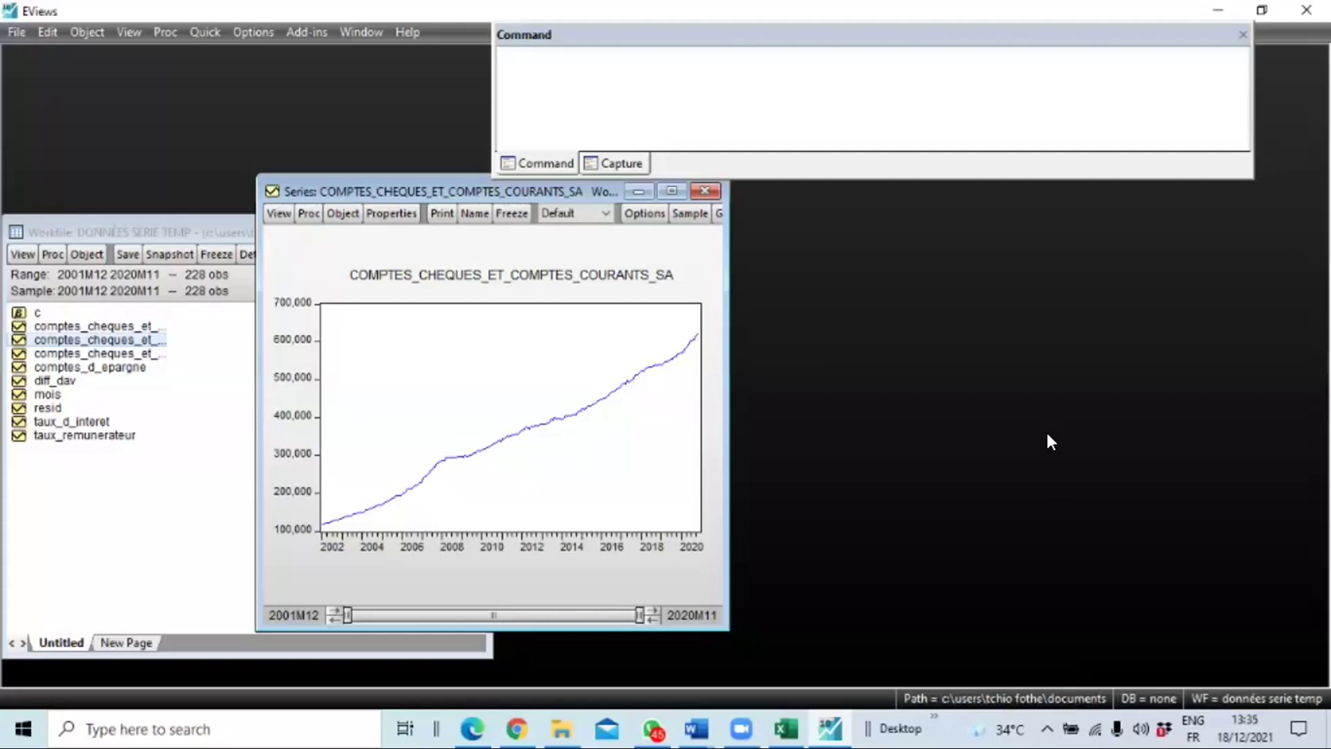
key(ctrl+s)
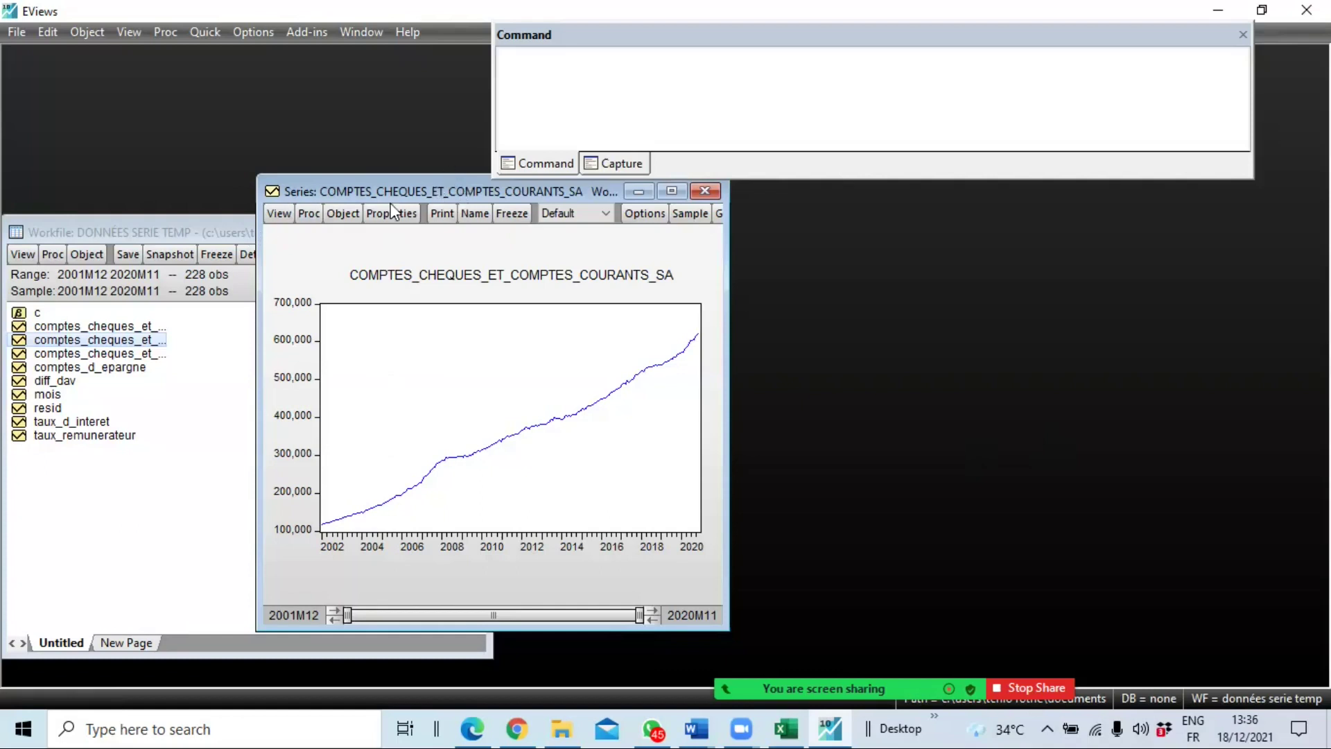
drag(437, 186, 337, 232)
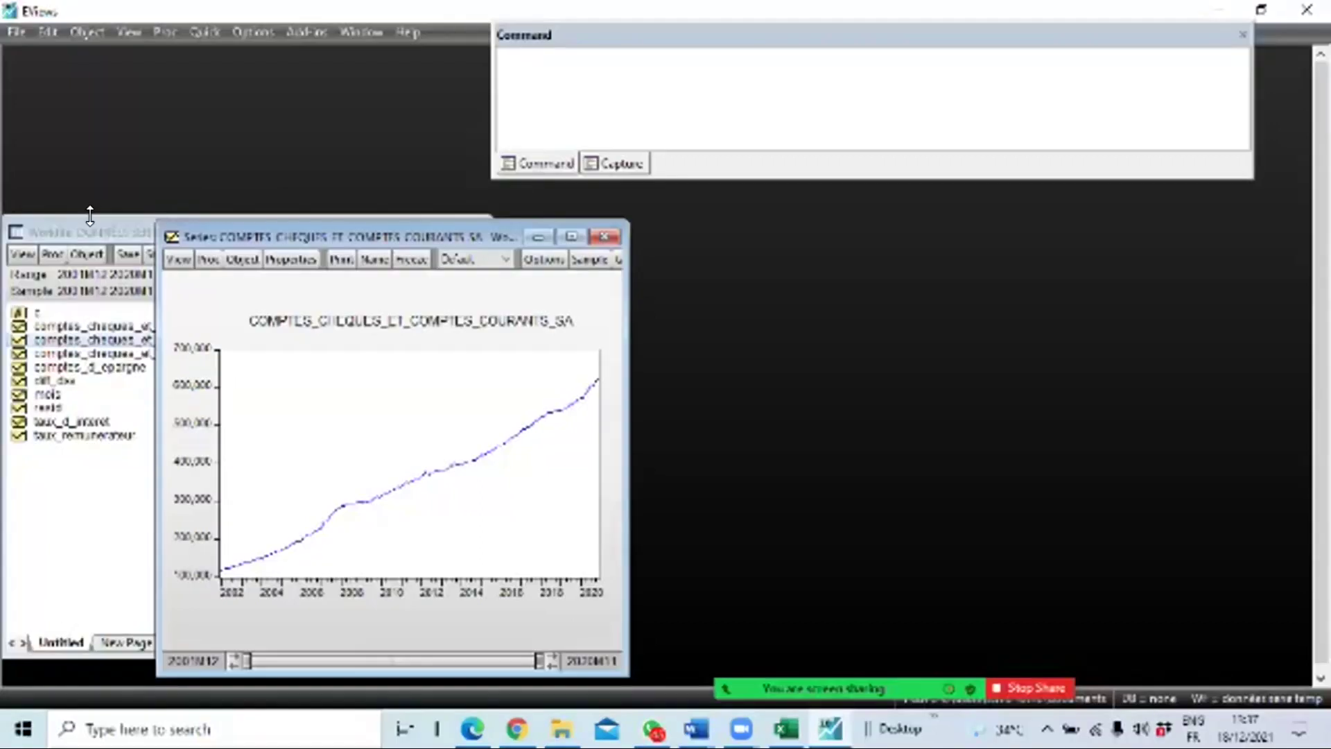
key(ctrl+s)
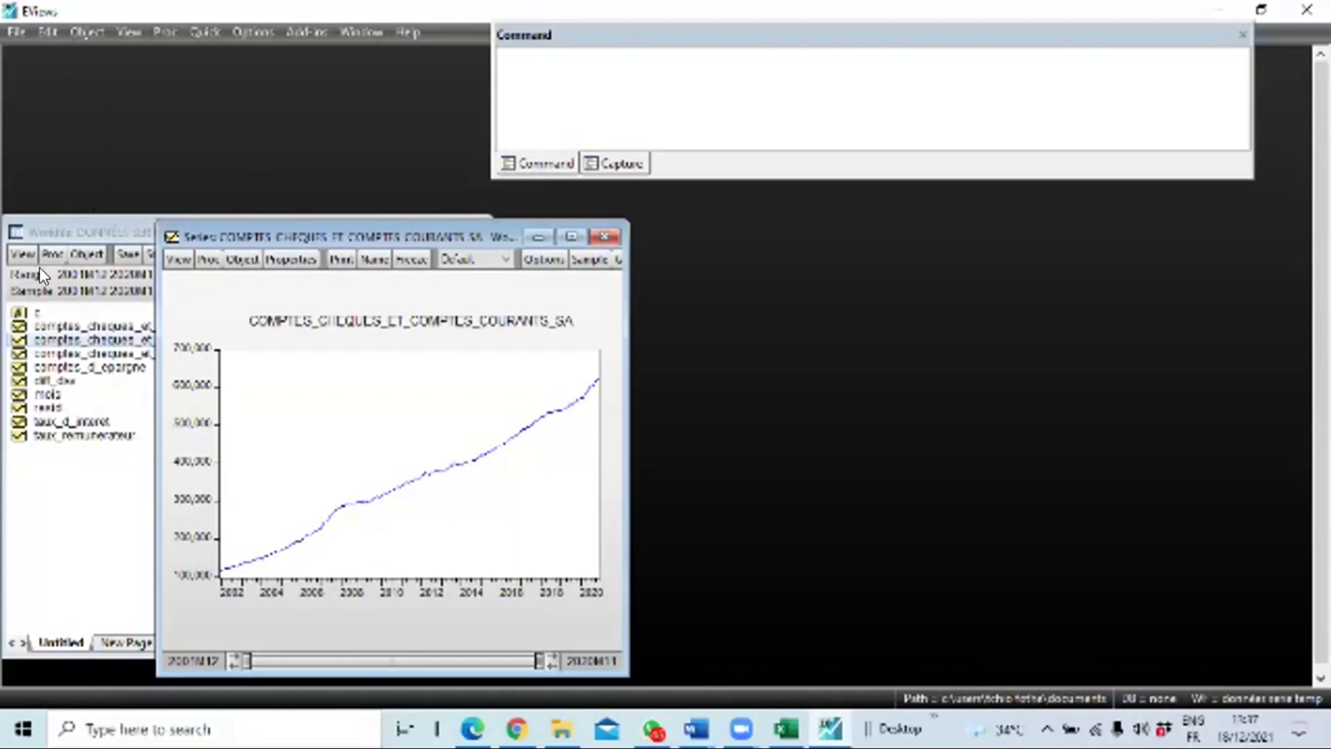
- Reposition the seasonally adjusted series window and start a correlogram for that series
drag(220, 234, 213, 247)
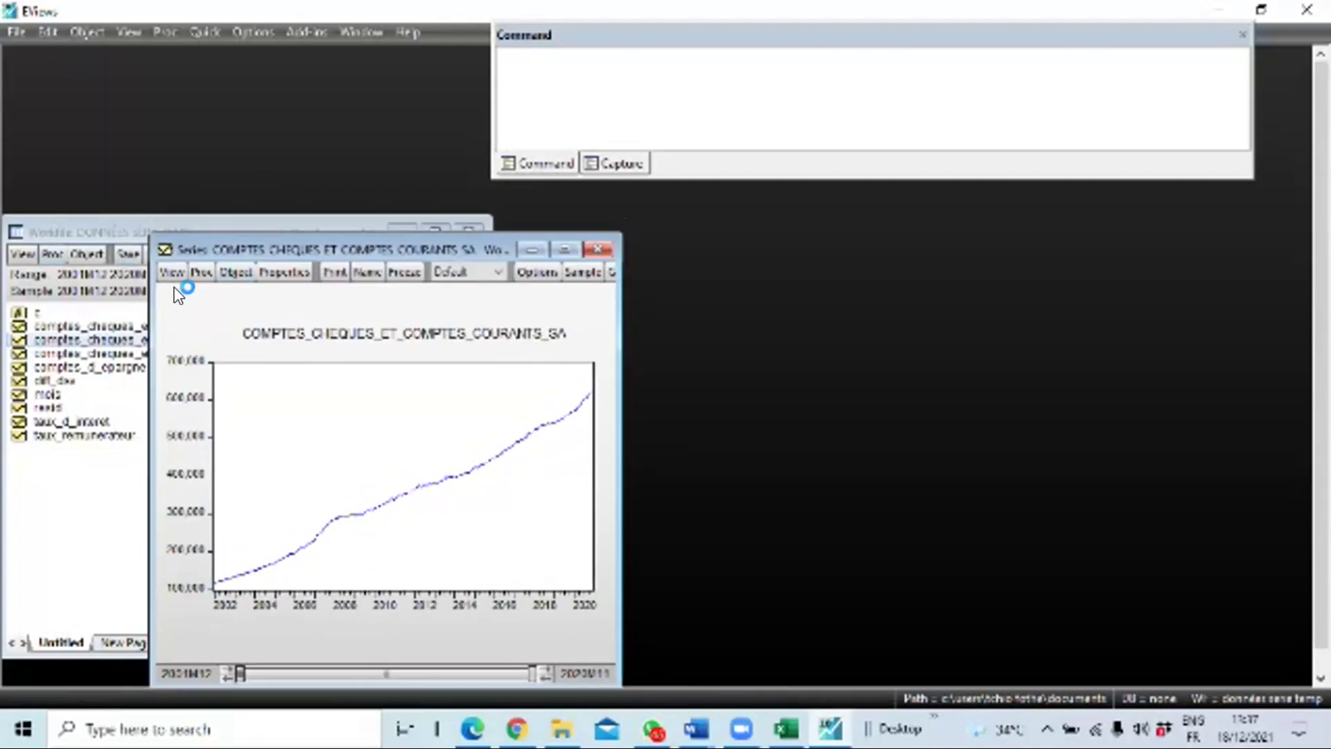
click(171, 274)
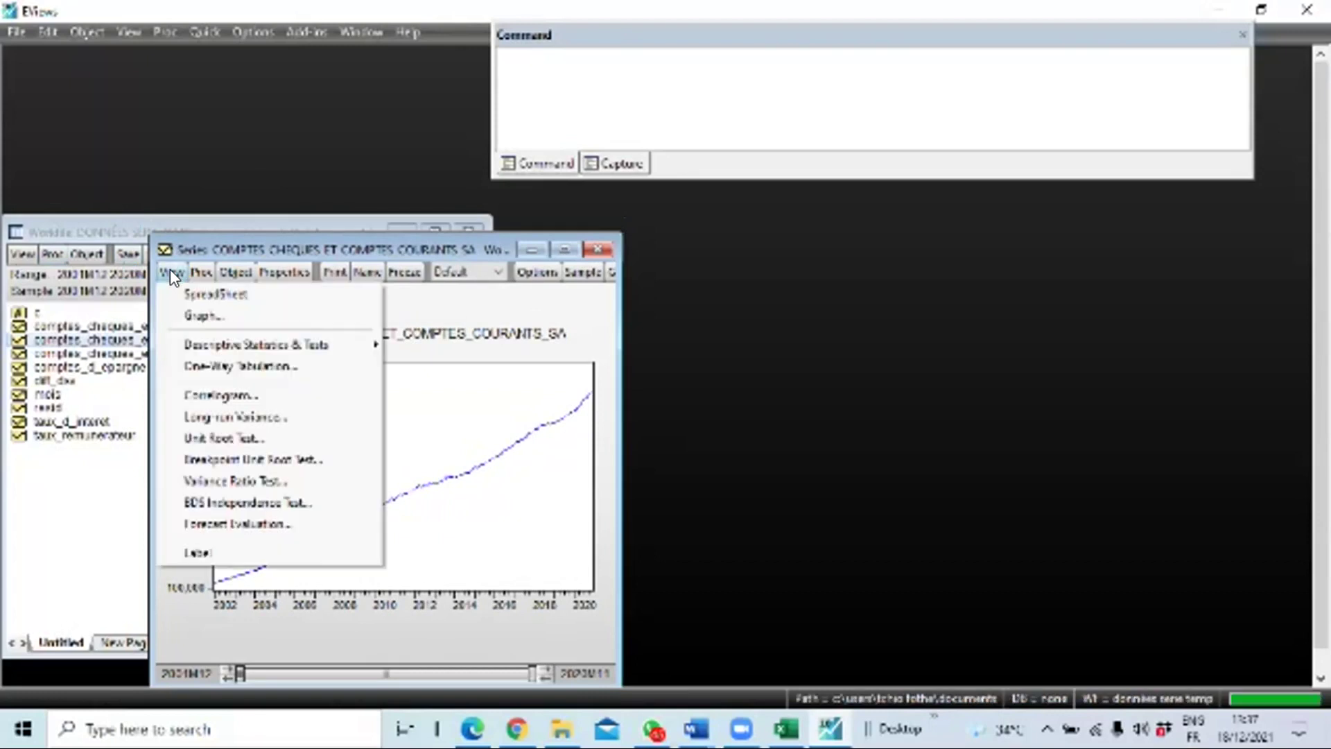
click(229, 396)
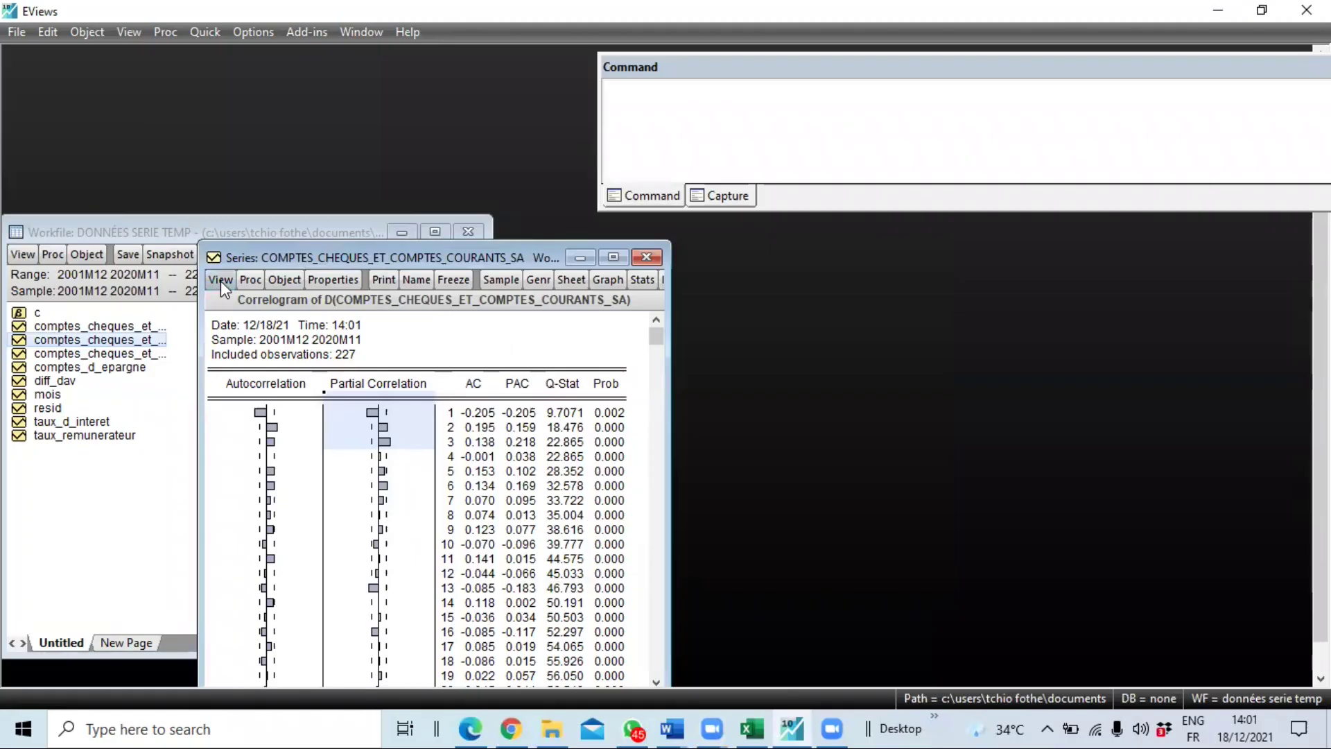
- Return the adjusted series to its spreadsheet view and generate the correlogram of its 1st difference with 36 lags
click(220, 280)
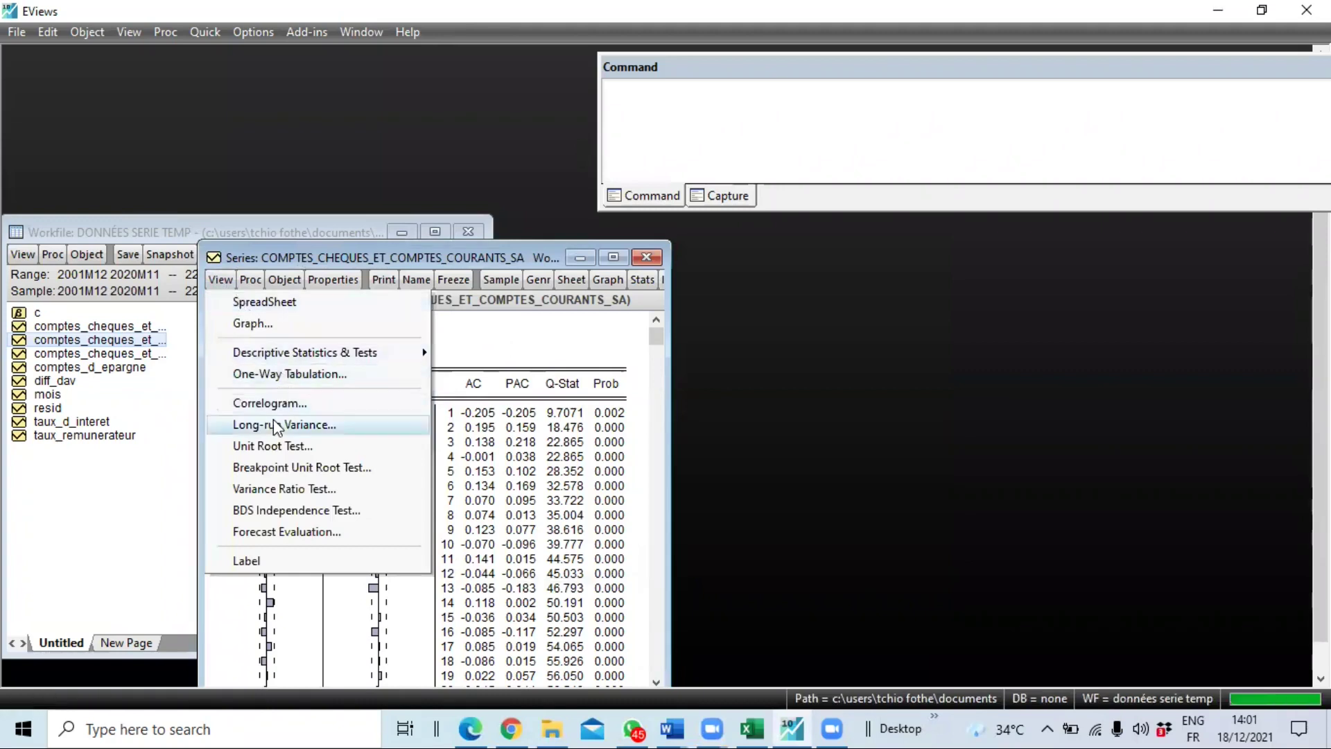
click(275, 305)
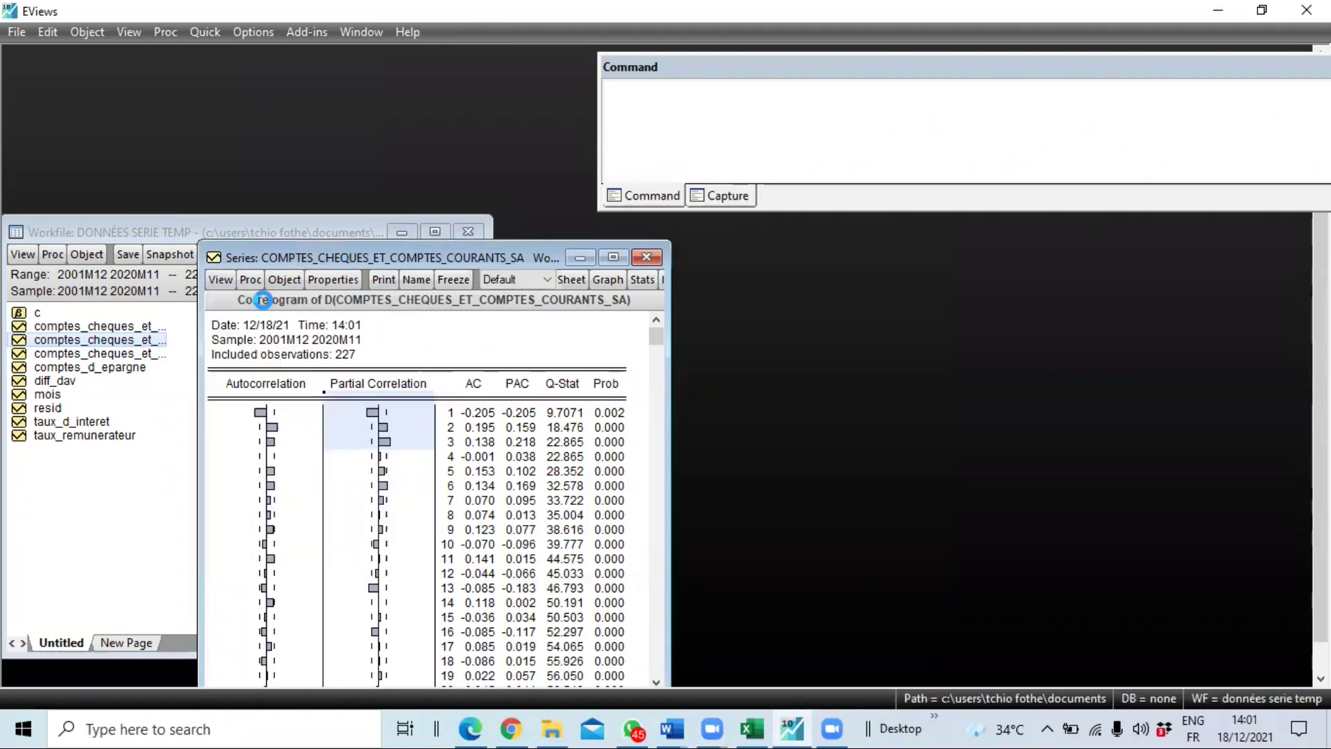
click(221, 280)
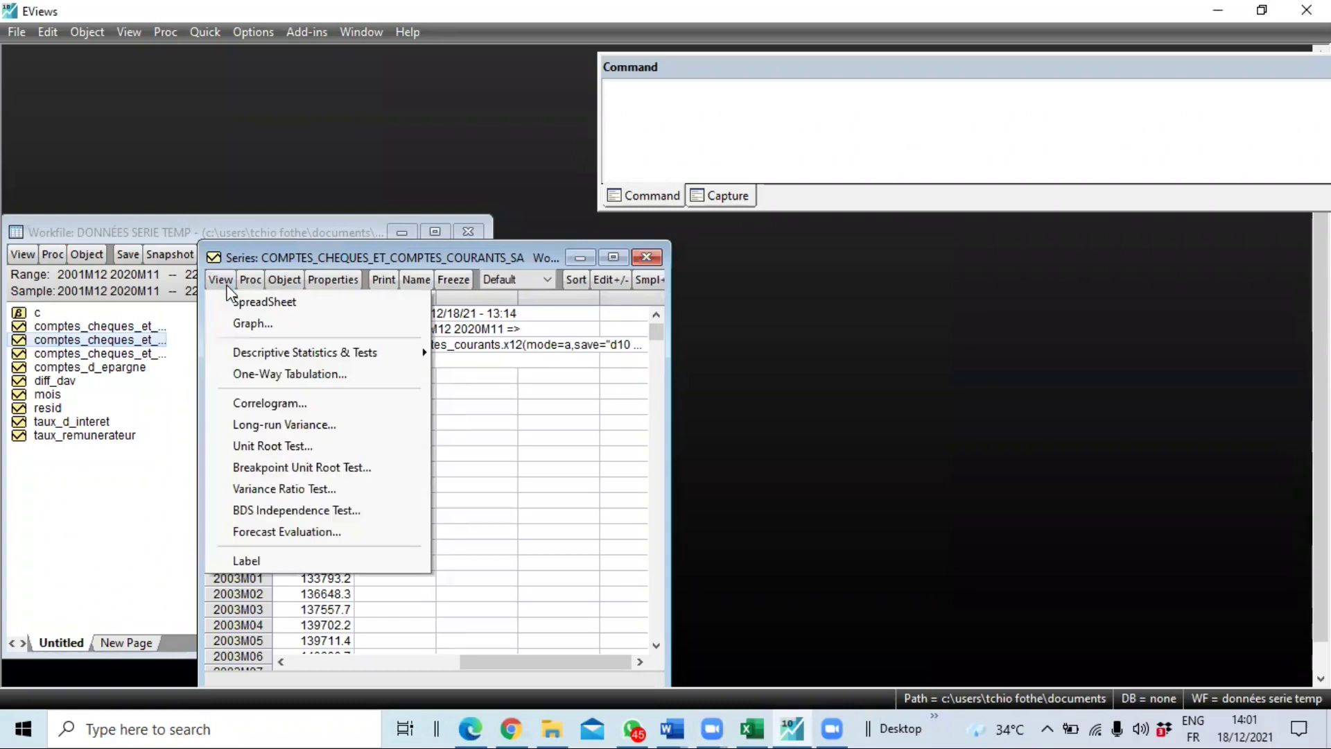
click(284, 403)
click(364, 444)
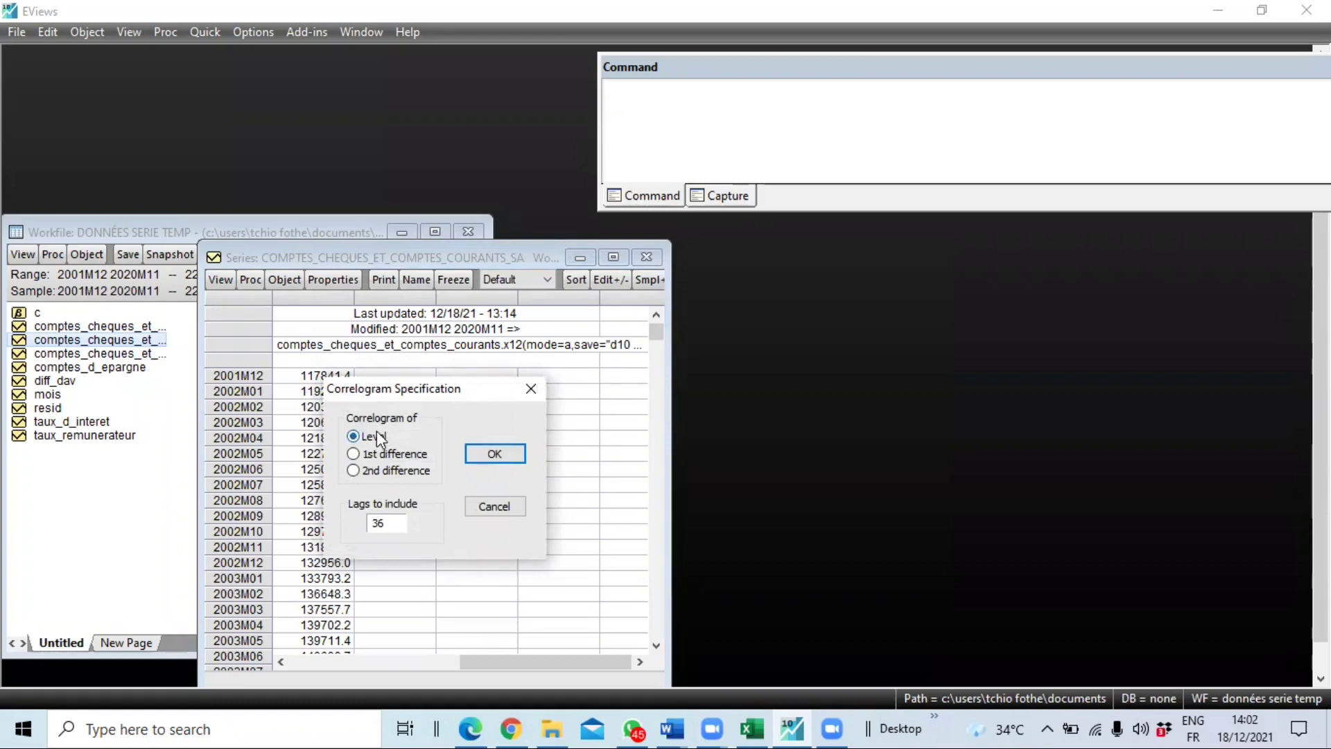
click(354, 454)
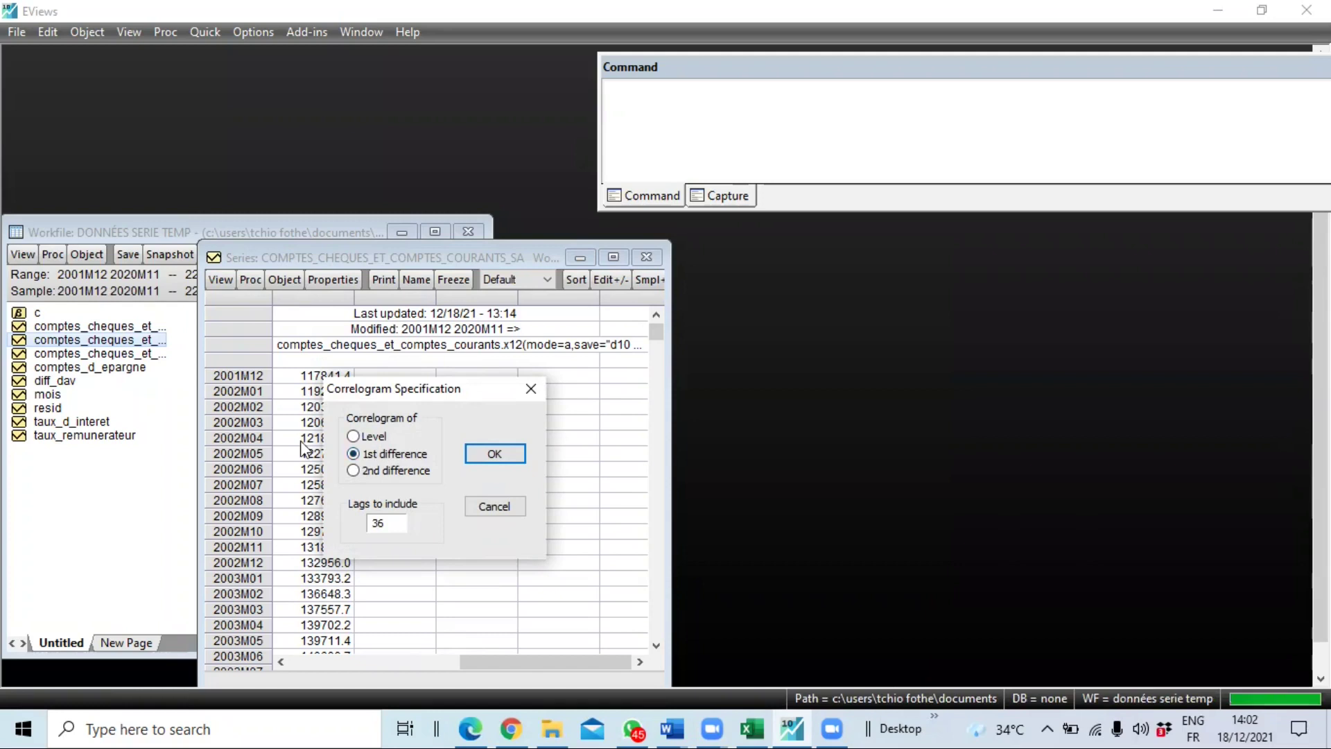
click(494, 454)
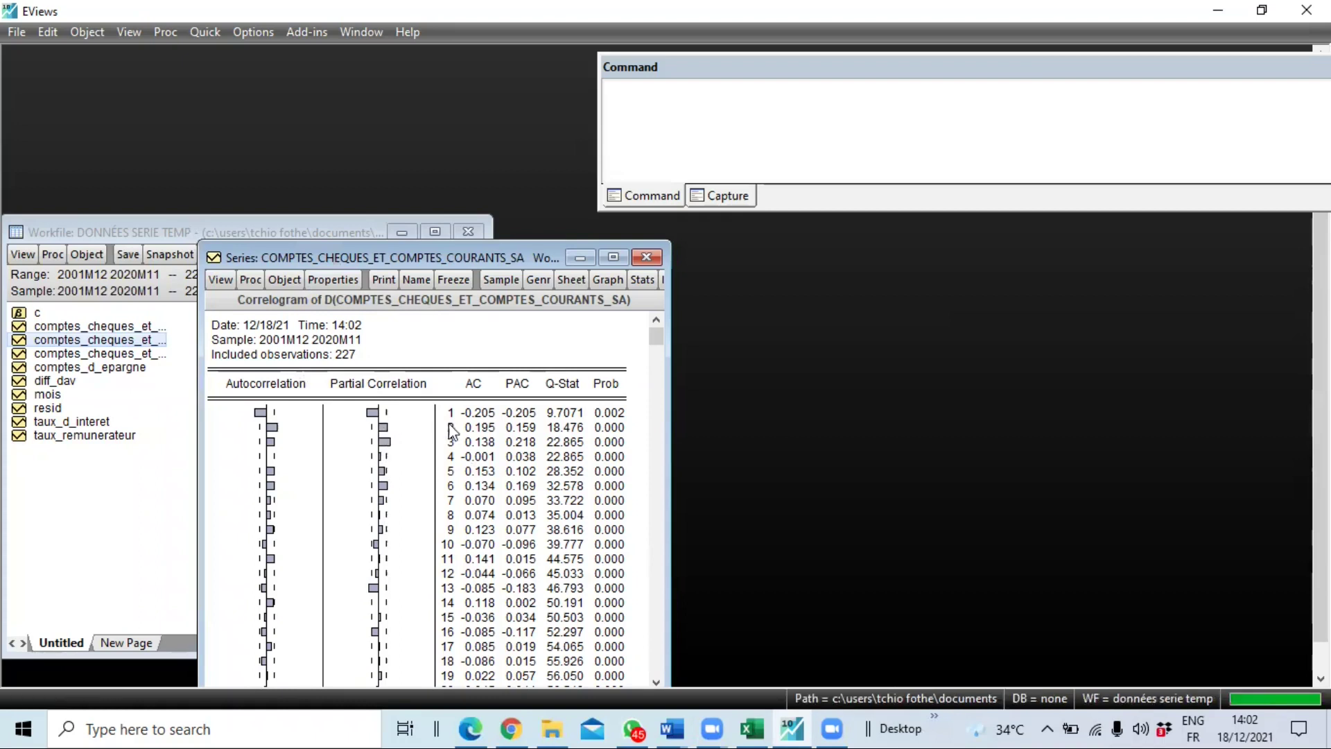
- Examine the autocorrelation and partial correlation bars of the first-differenced adjusted series across all 36 lags
scroll(463, 569, down, 5)
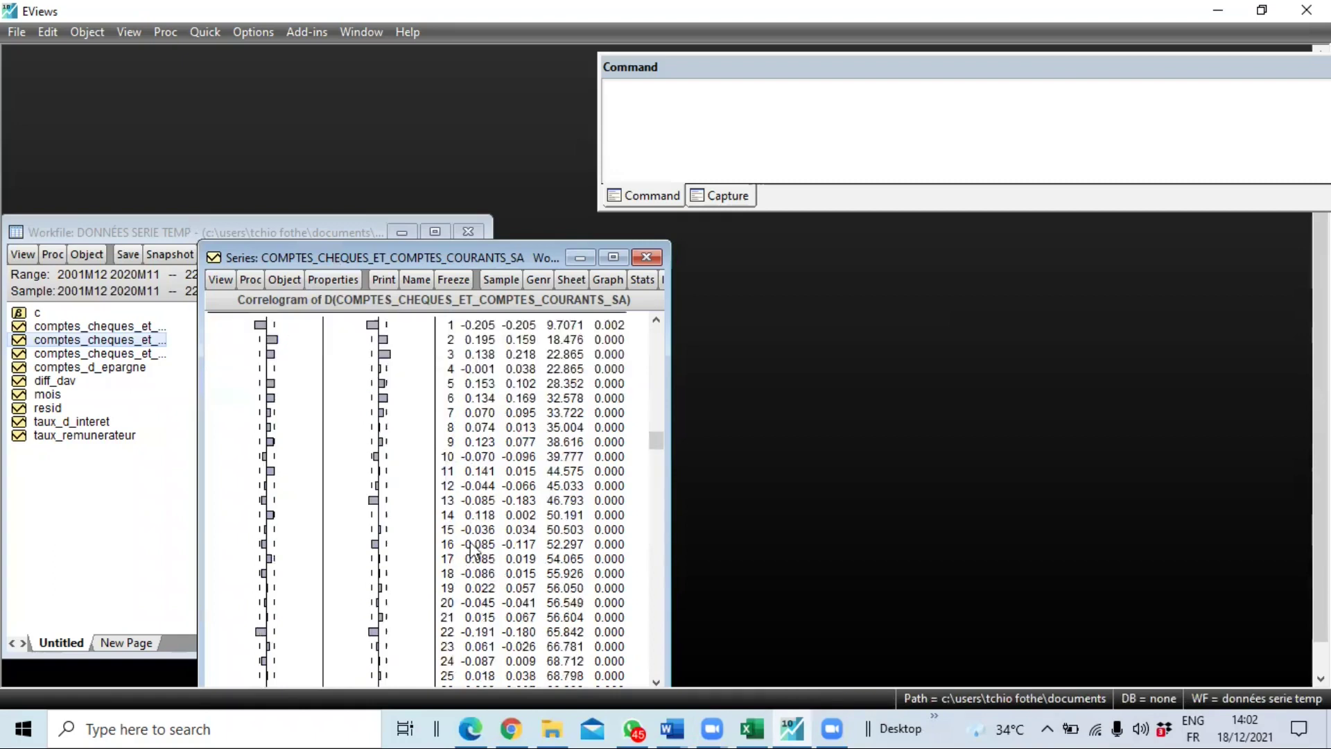
scroll(423, 506, up, 5)
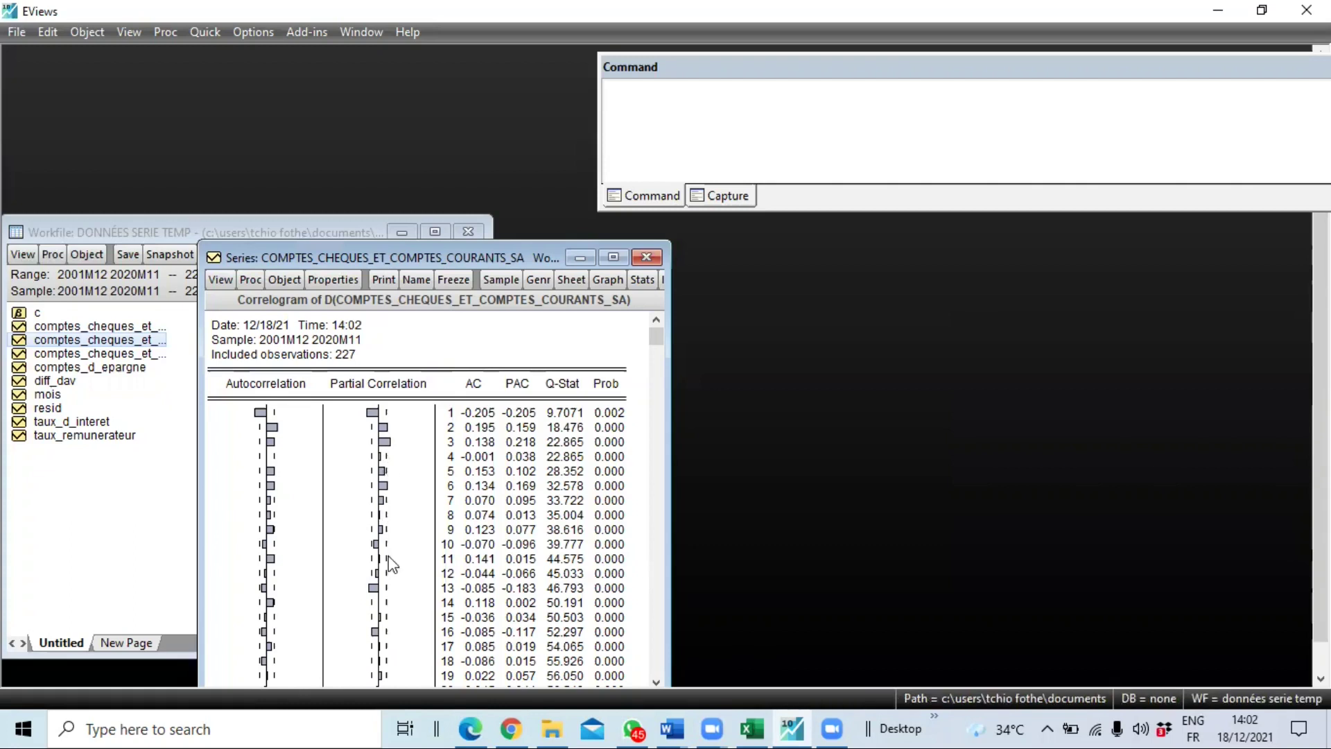
scroll(390, 565, down, 2)
scroll(392, 565, down, 2)
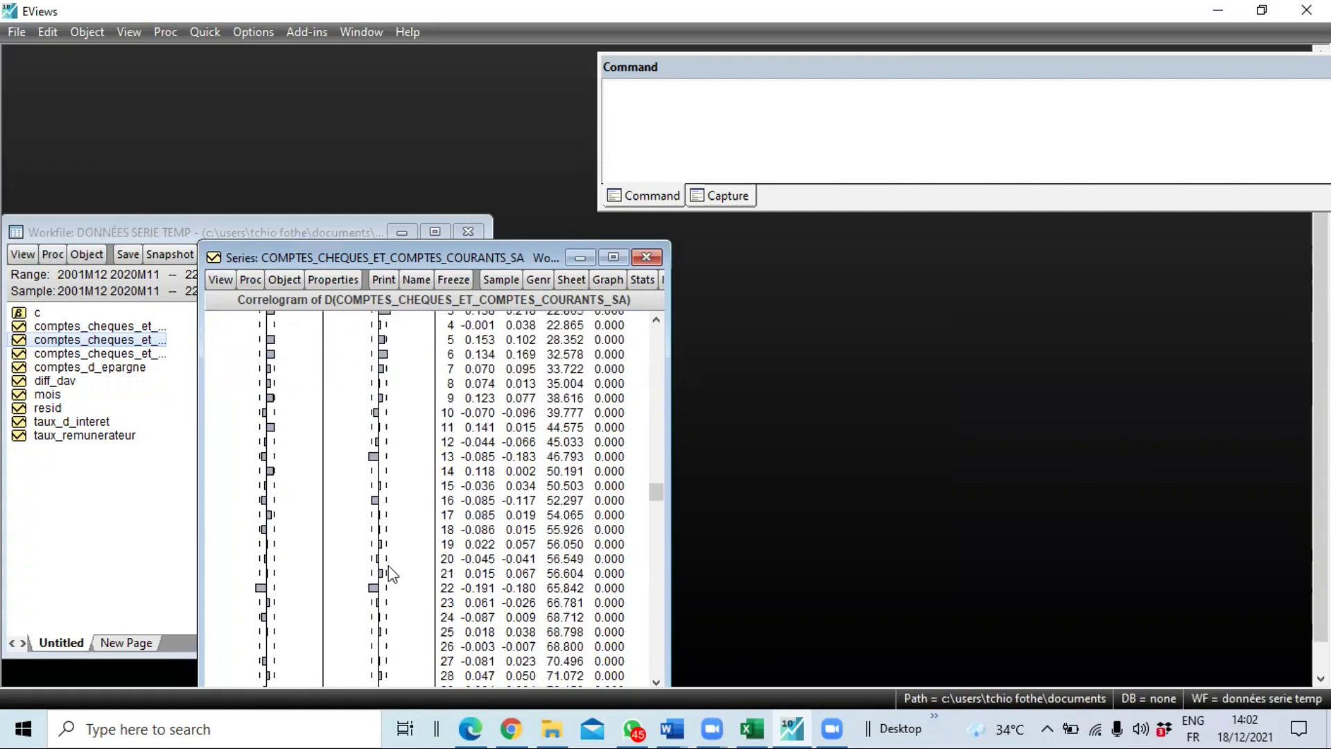
scroll(391, 572, down, 4)
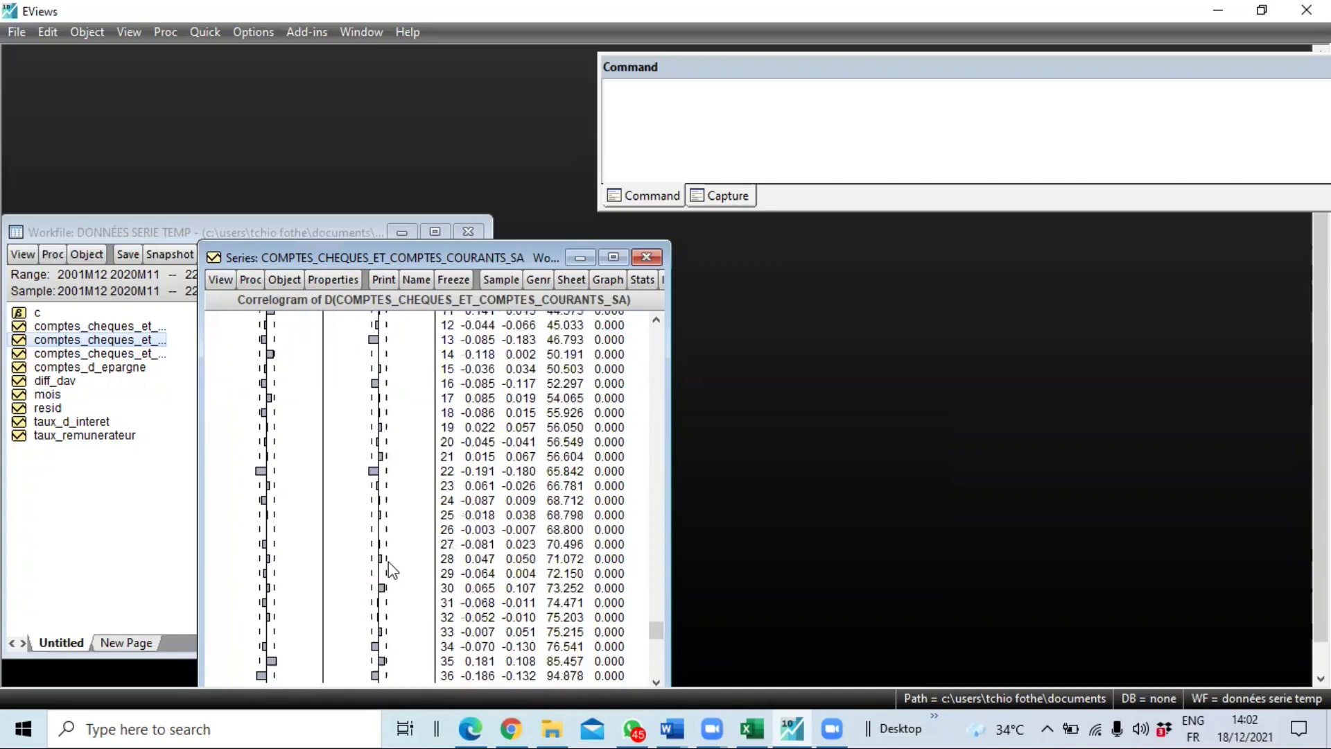
scroll(388, 563, up, 1)
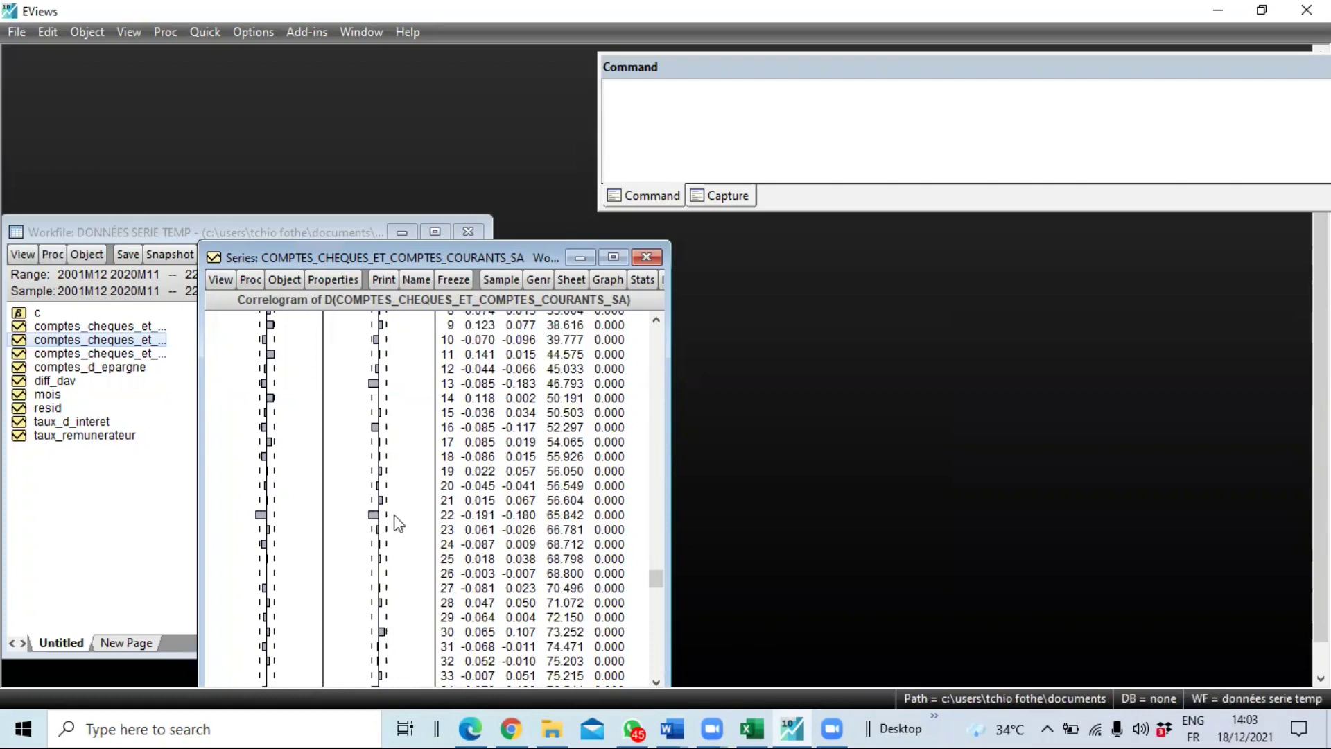
- Highlight the first three lags in the correlogram's Partial Correlation column, followed by those in the Autocorrelation column
scroll(399, 523, up, 5)
drag(371, 411, 382, 444)
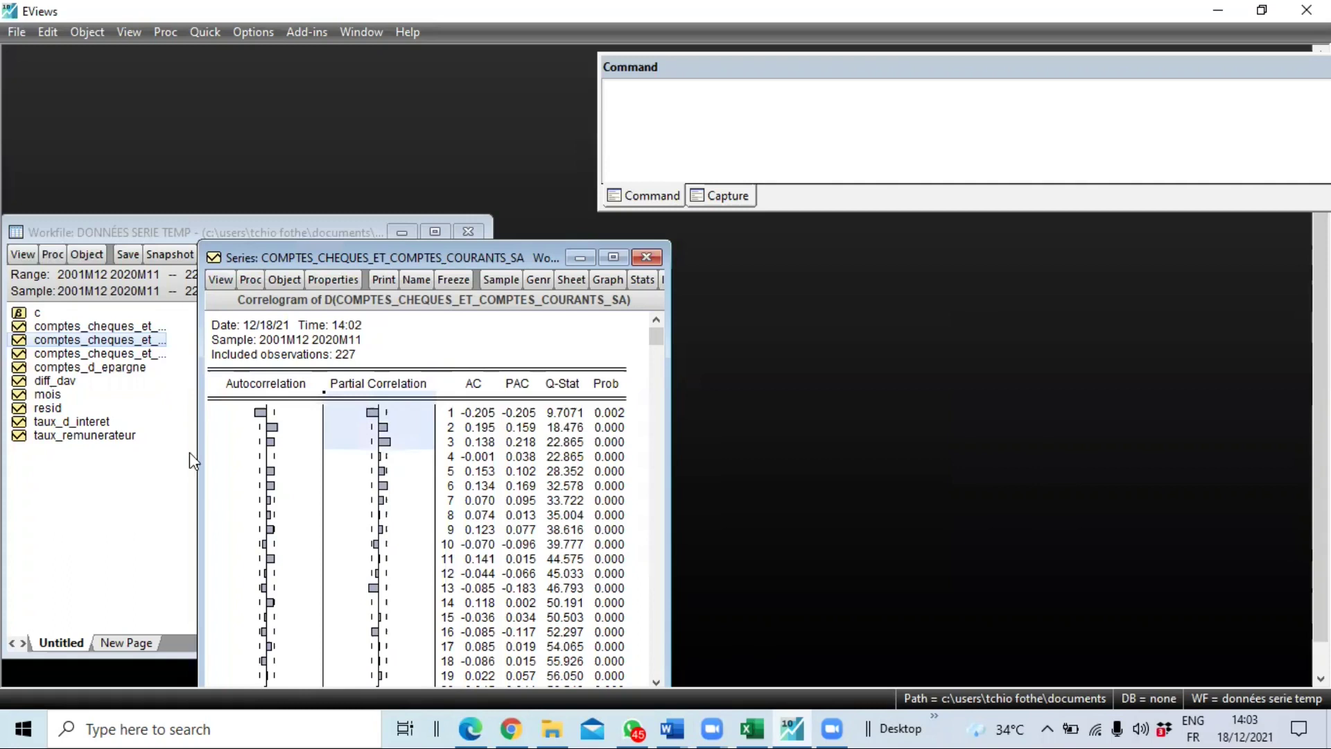
drag(273, 436, 276, 454)
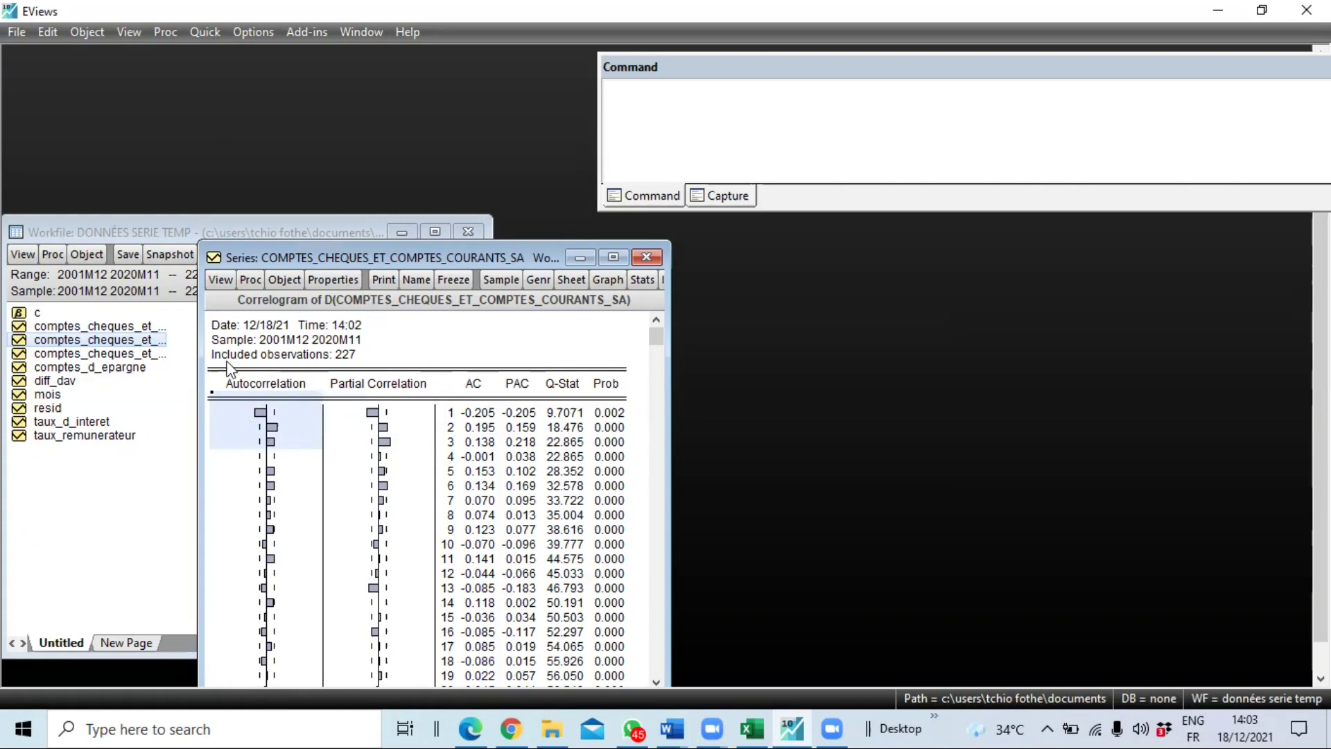
- Compare the first three lags in the first-difference correlogram's Partial Correlation column with those in its Autocorrelation column
click(364, 414)
shift+click(372, 448)
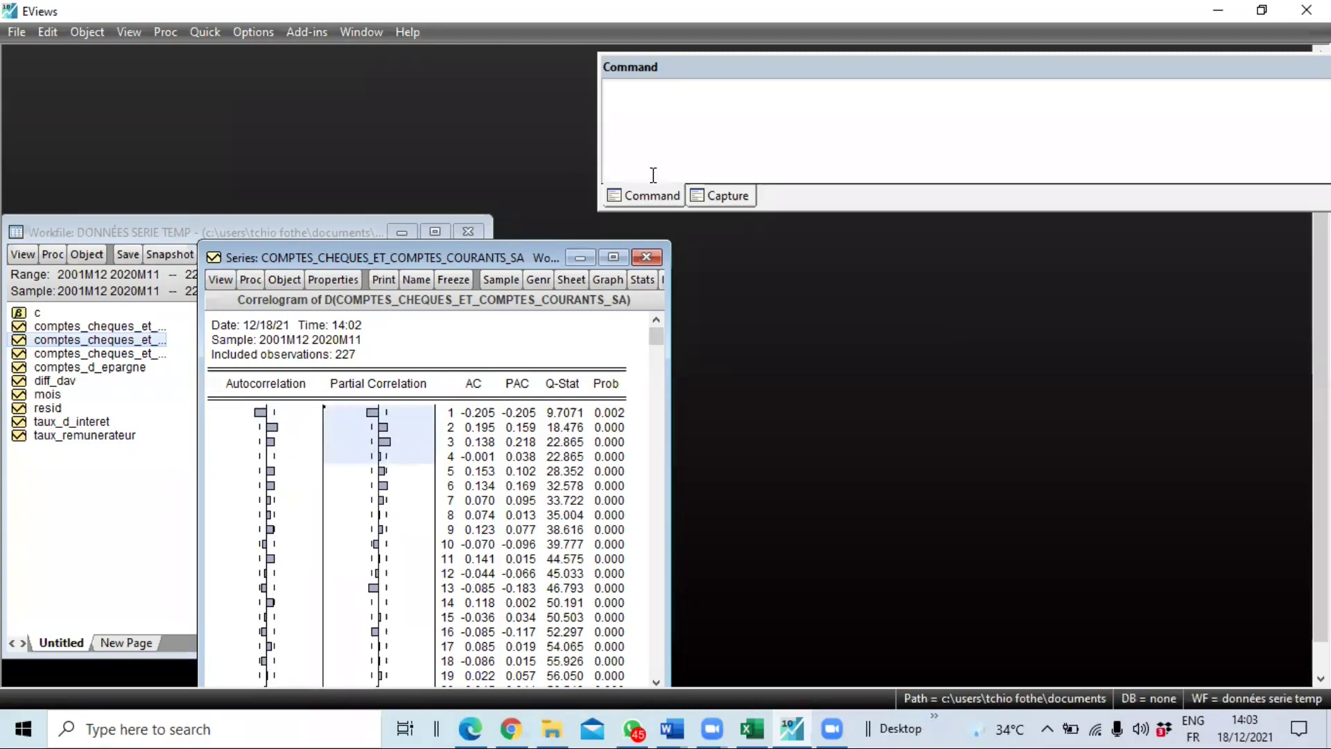
shift+click(374, 450)
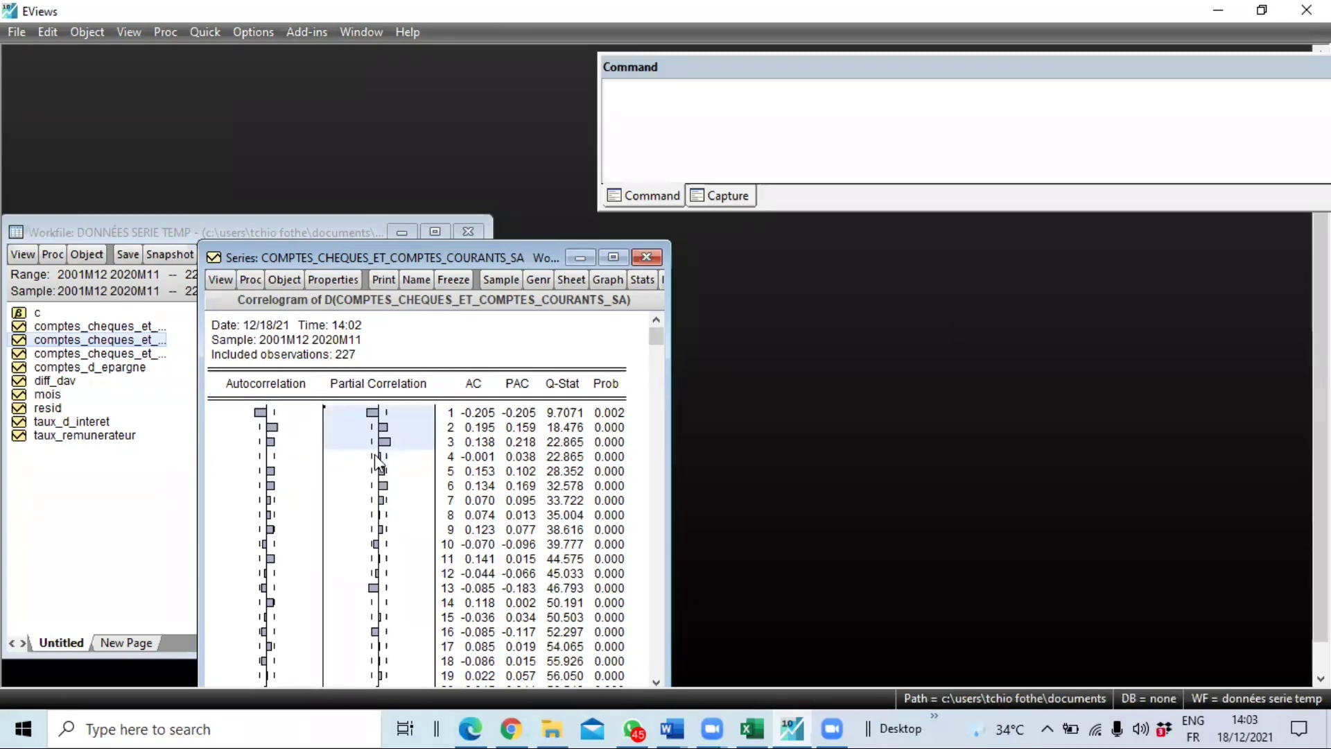
click(354, 415)
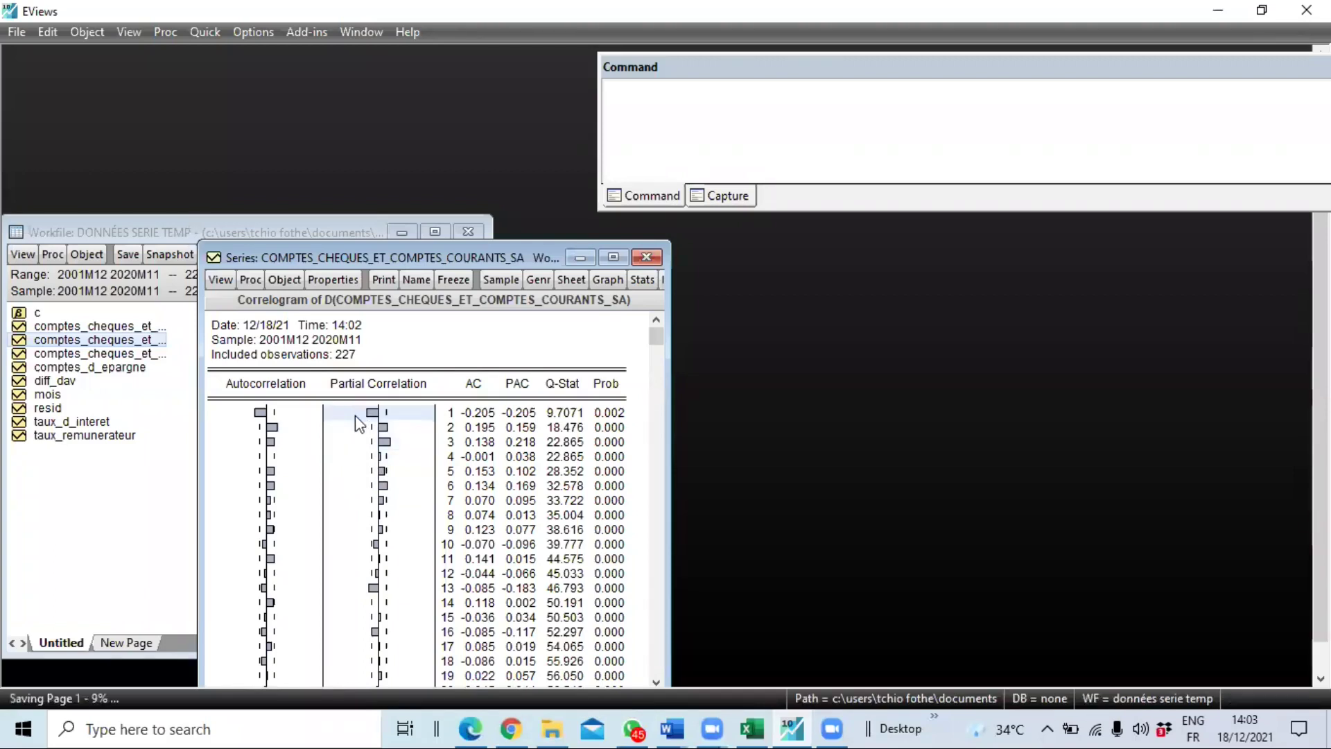
shift+click(366, 451)
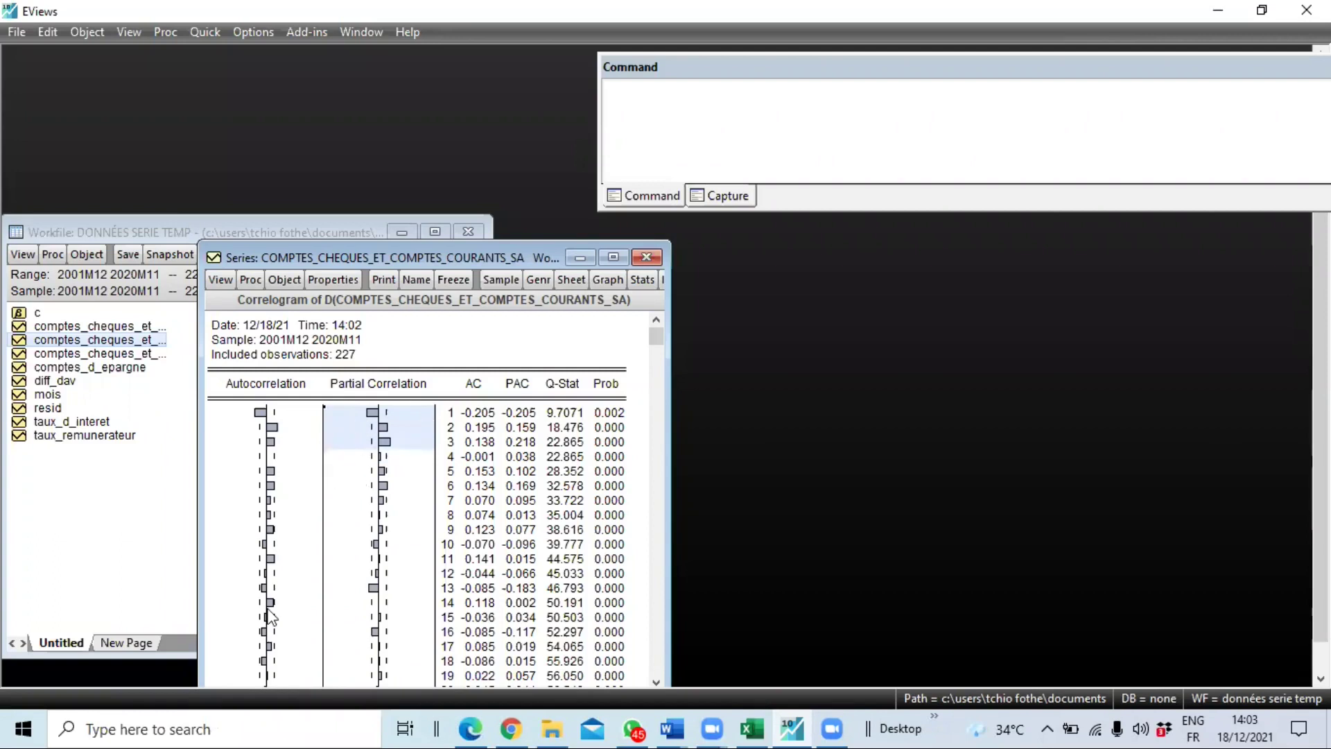
click(335, 414)
drag(334, 415, 351, 445)
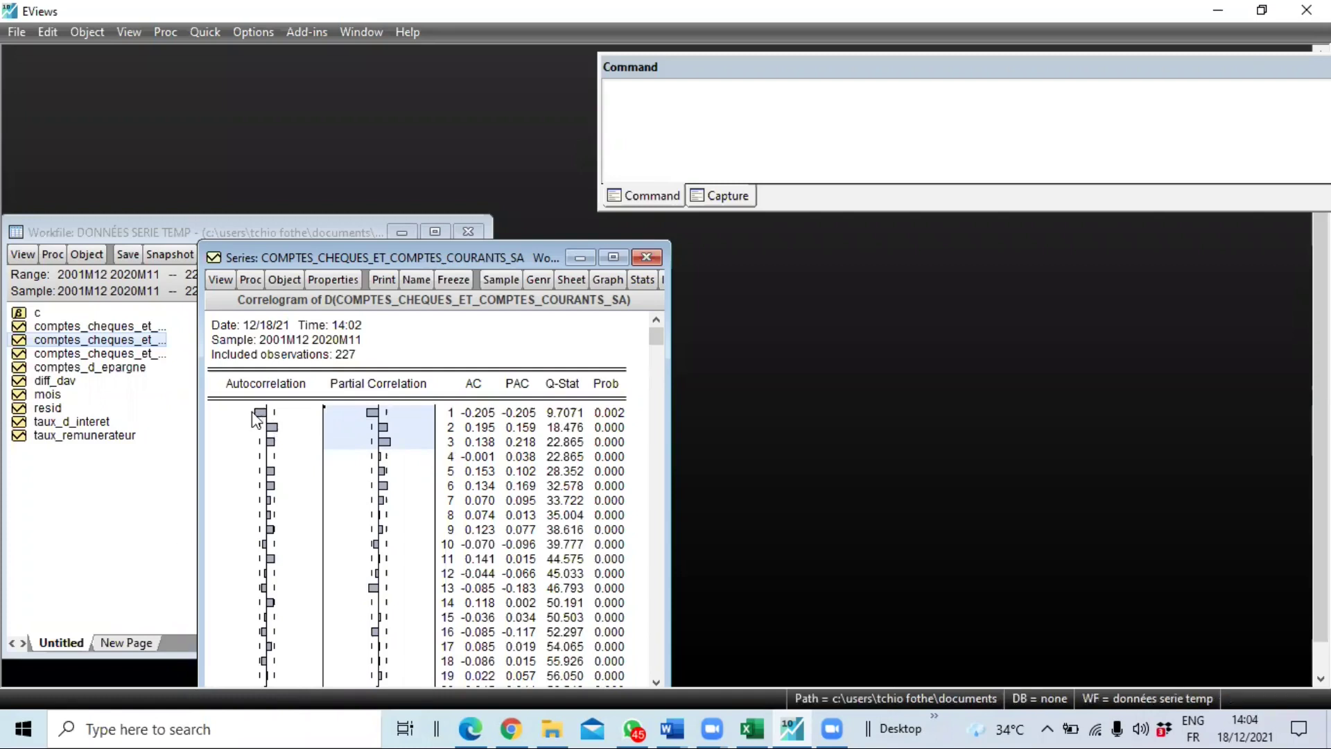
drag(253, 419, 269, 449)
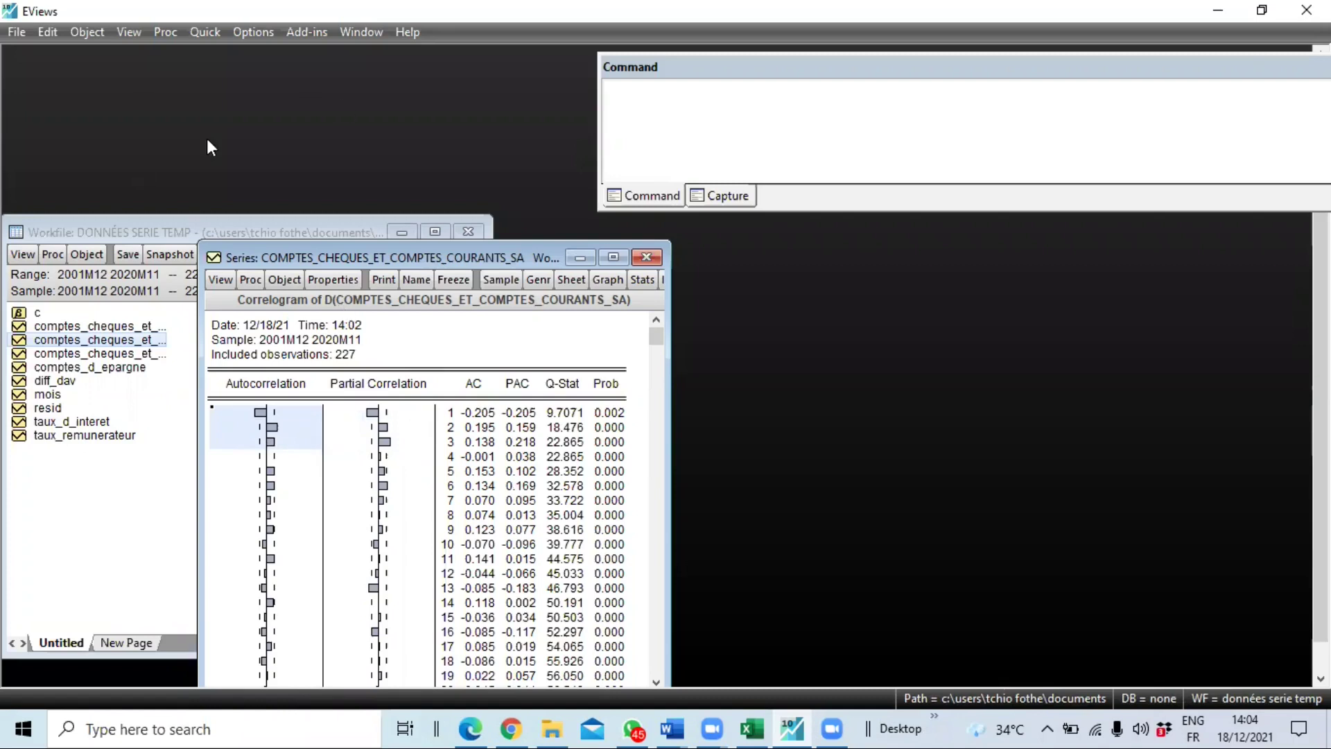
- Start a new equation estimation with d(comptes_cheques_et_comptes_courants_sa) as the dependent variable and the constant c as regressor
click(199, 33)
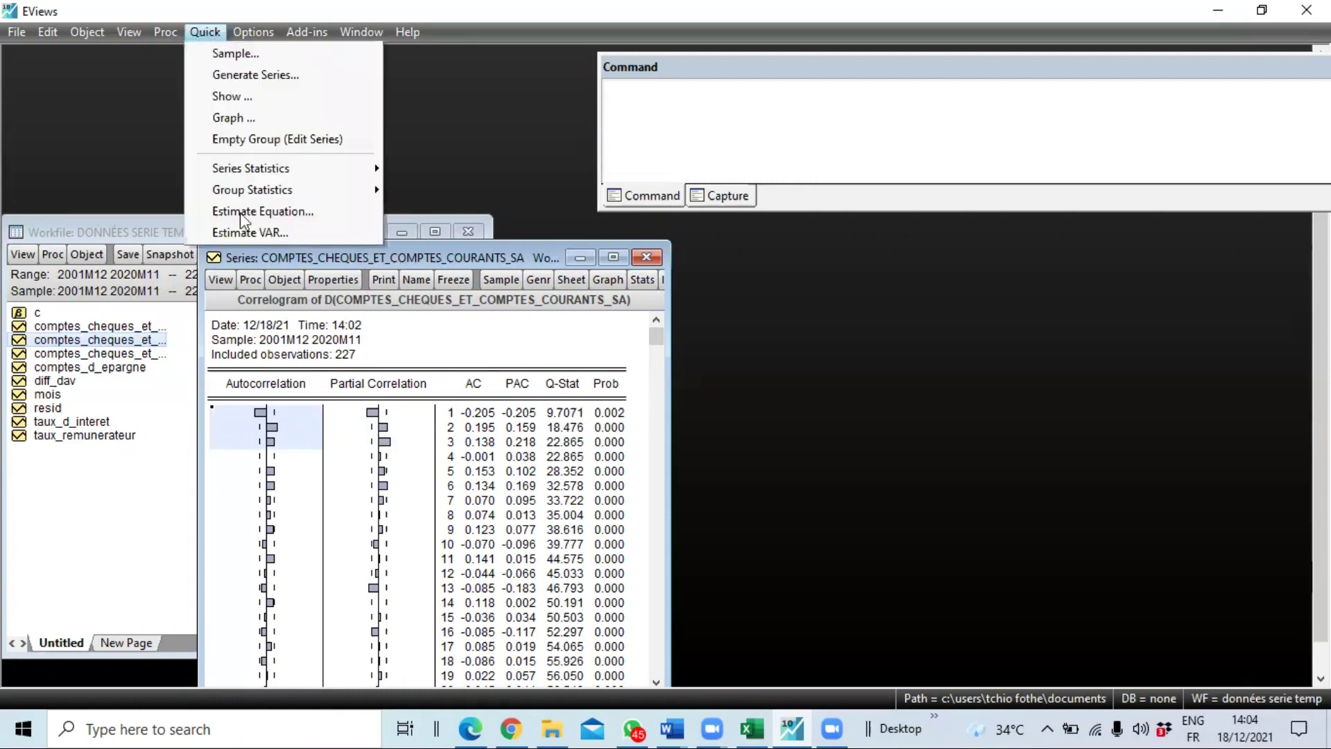
click(281, 213)
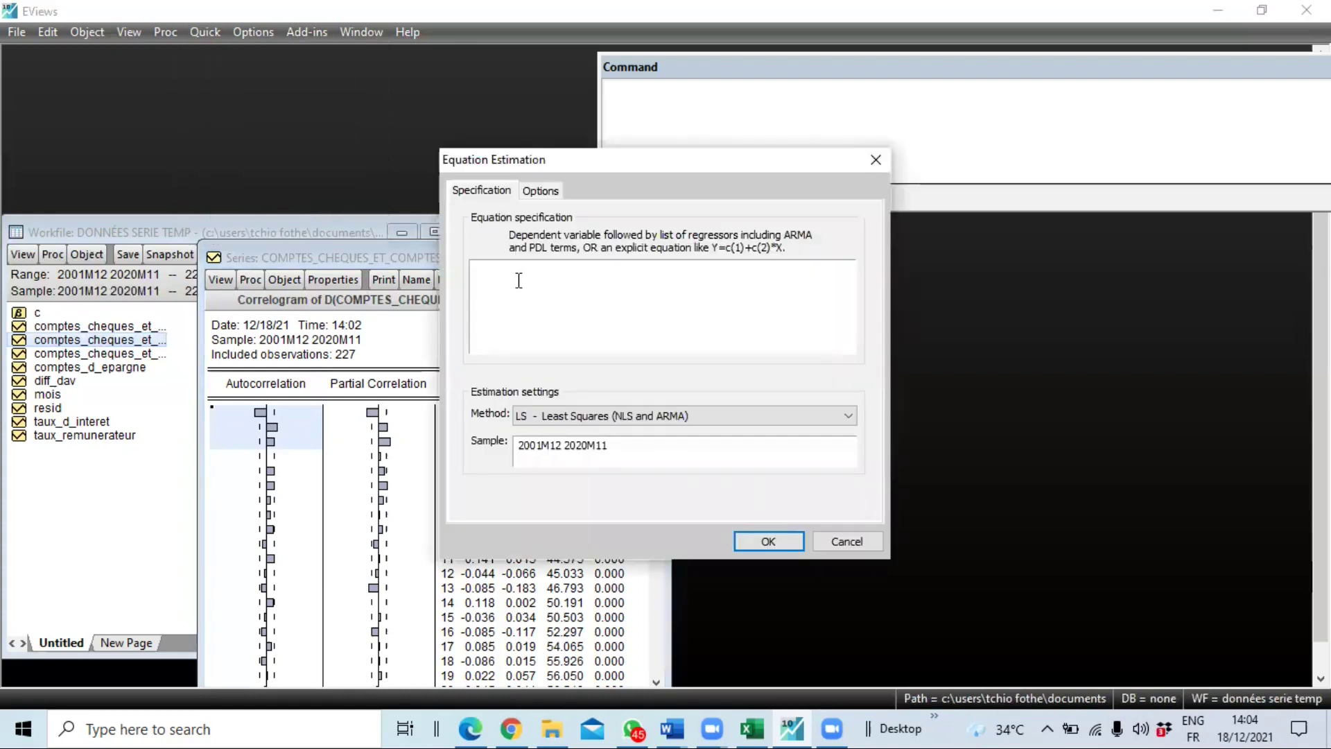
text(co)
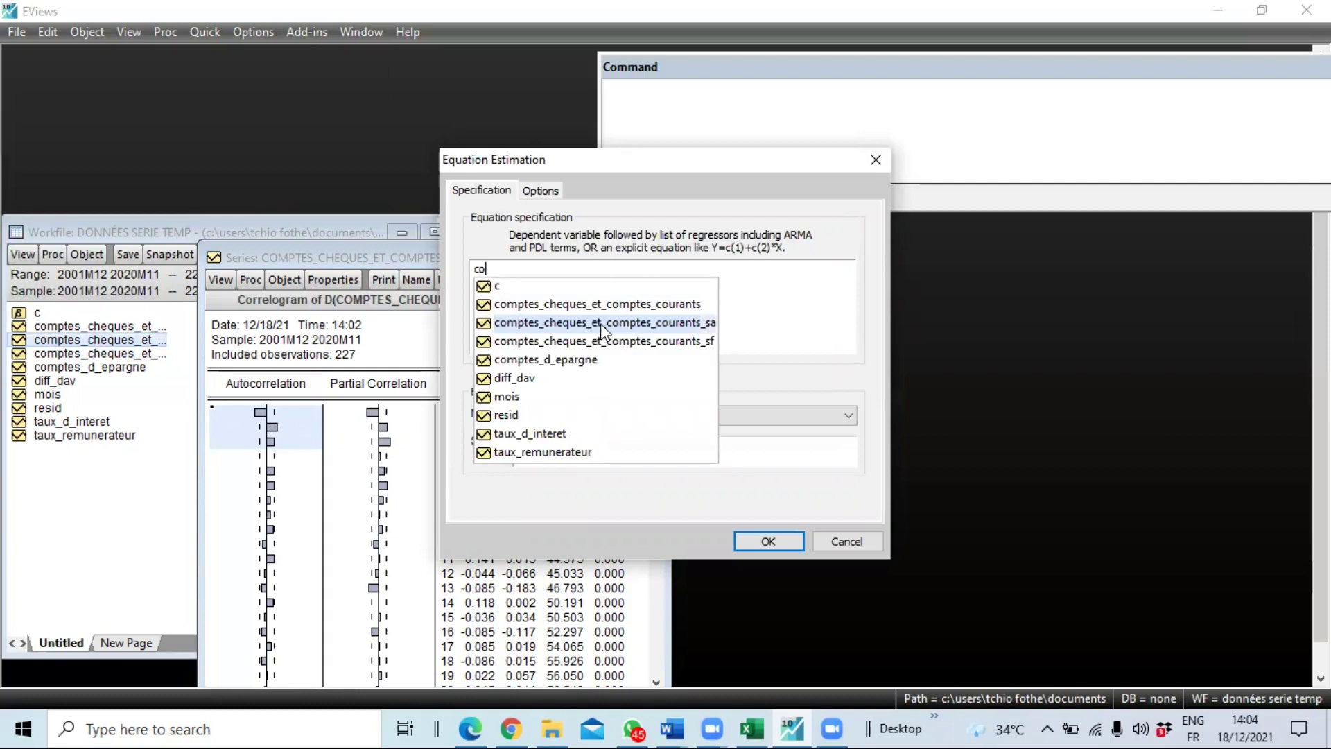
click(601, 323)
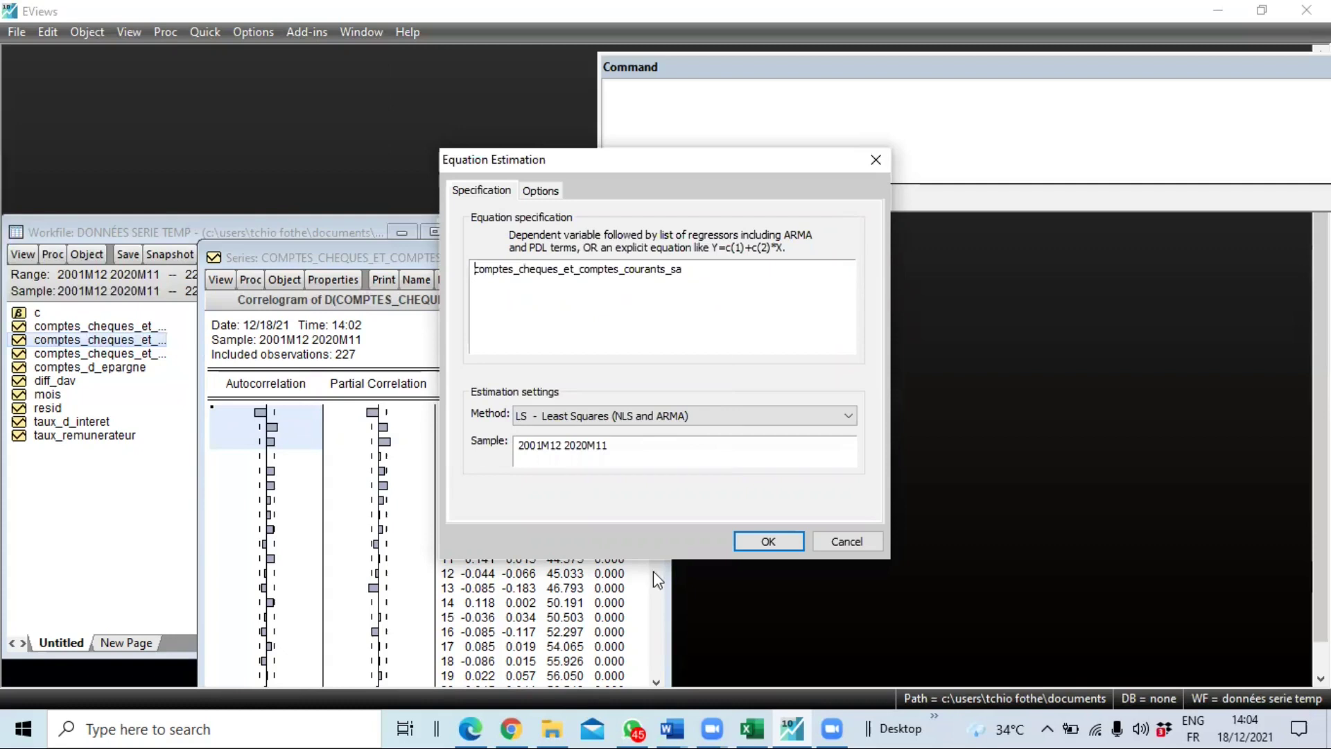
text(d()
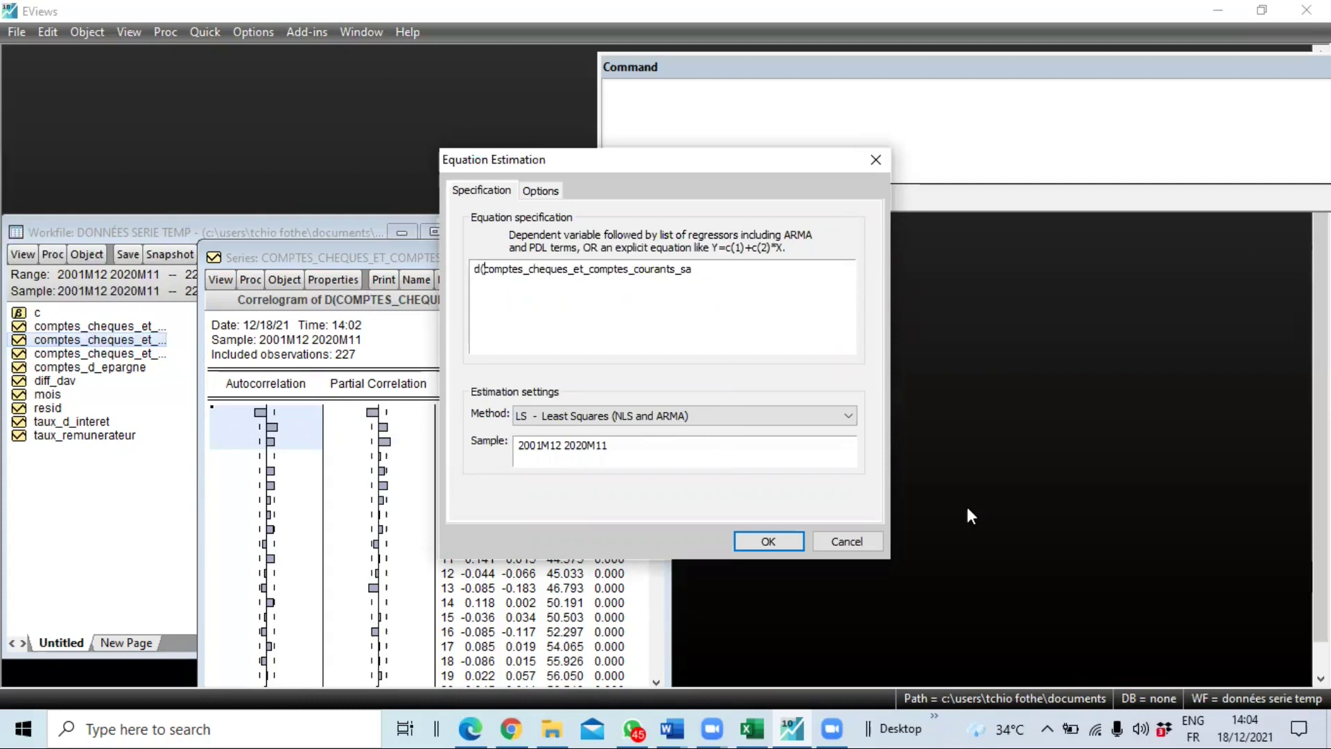
click(717, 269)
text() c)
- Copy the differenced dependent variable expression and append it after the constant as a regressor with lag (-1)
drag(476, 272, 695, 270)
key(ctrl+c)
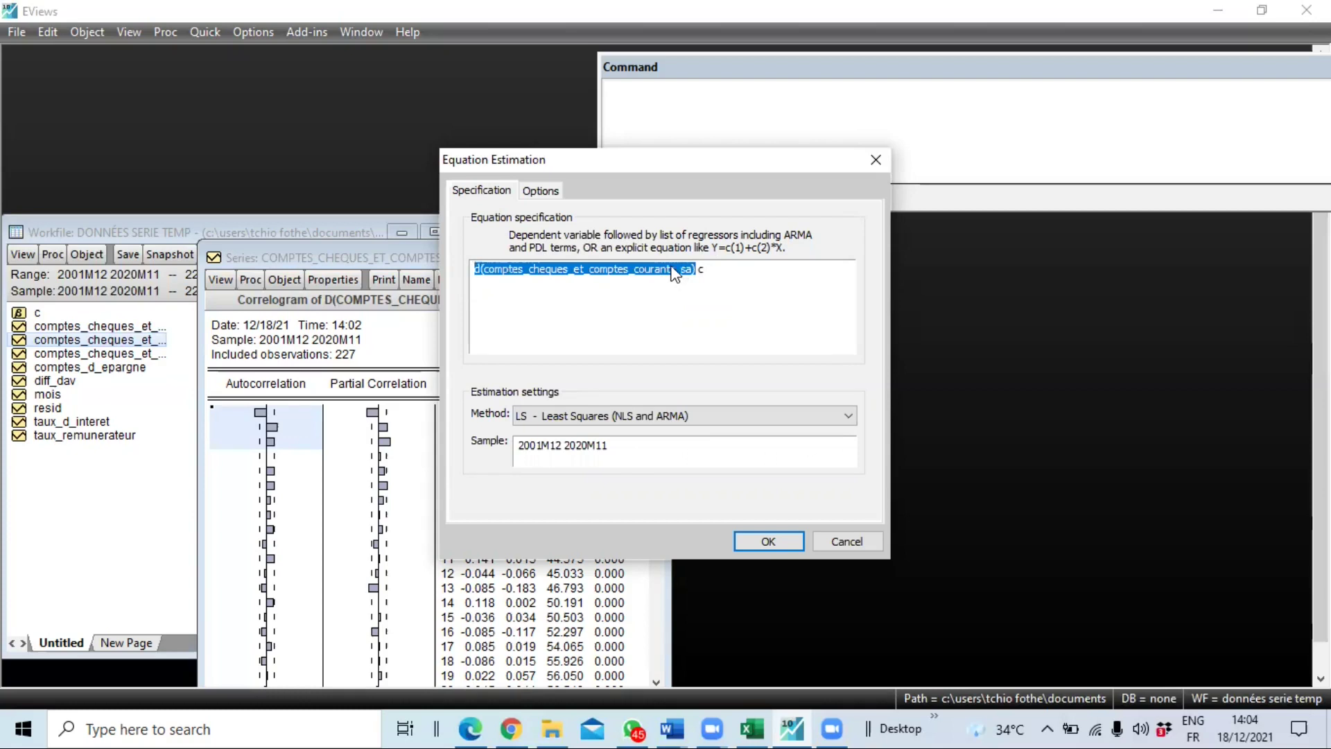
right_click(672, 267)
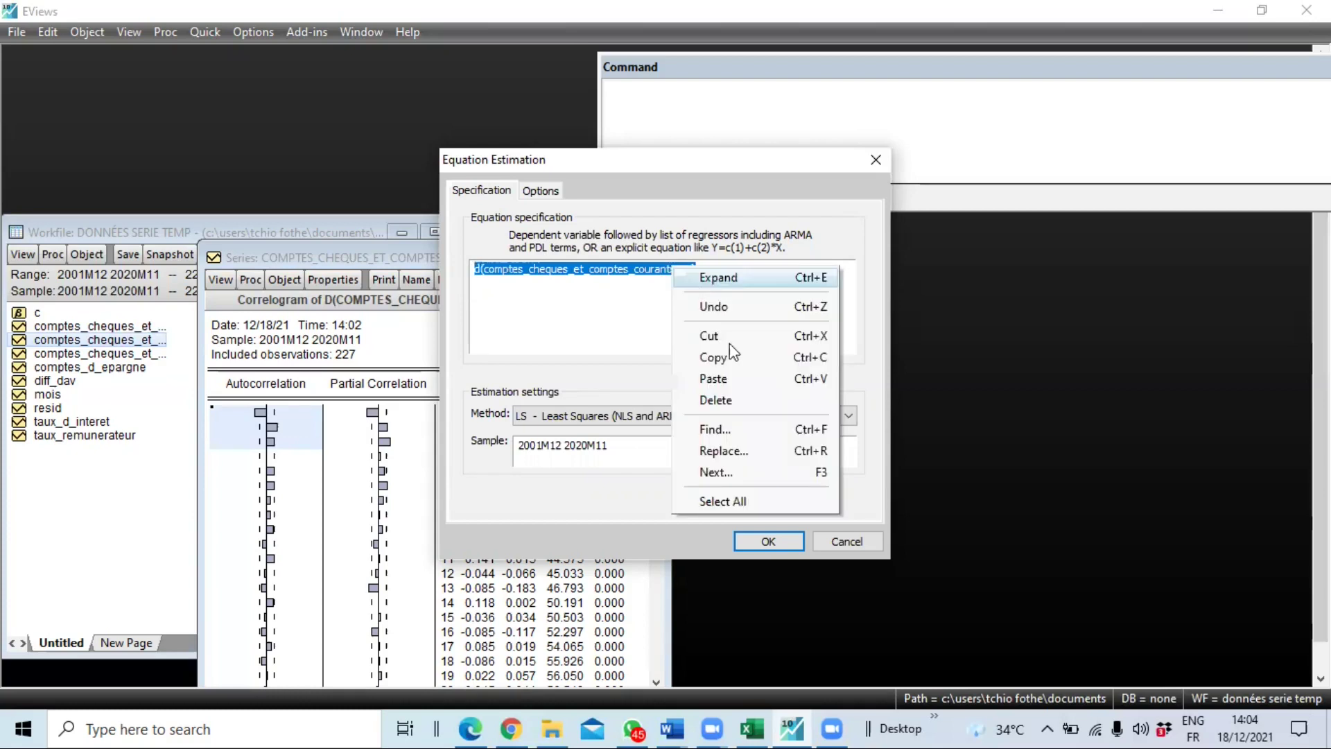
click(722, 275)
click(719, 270)
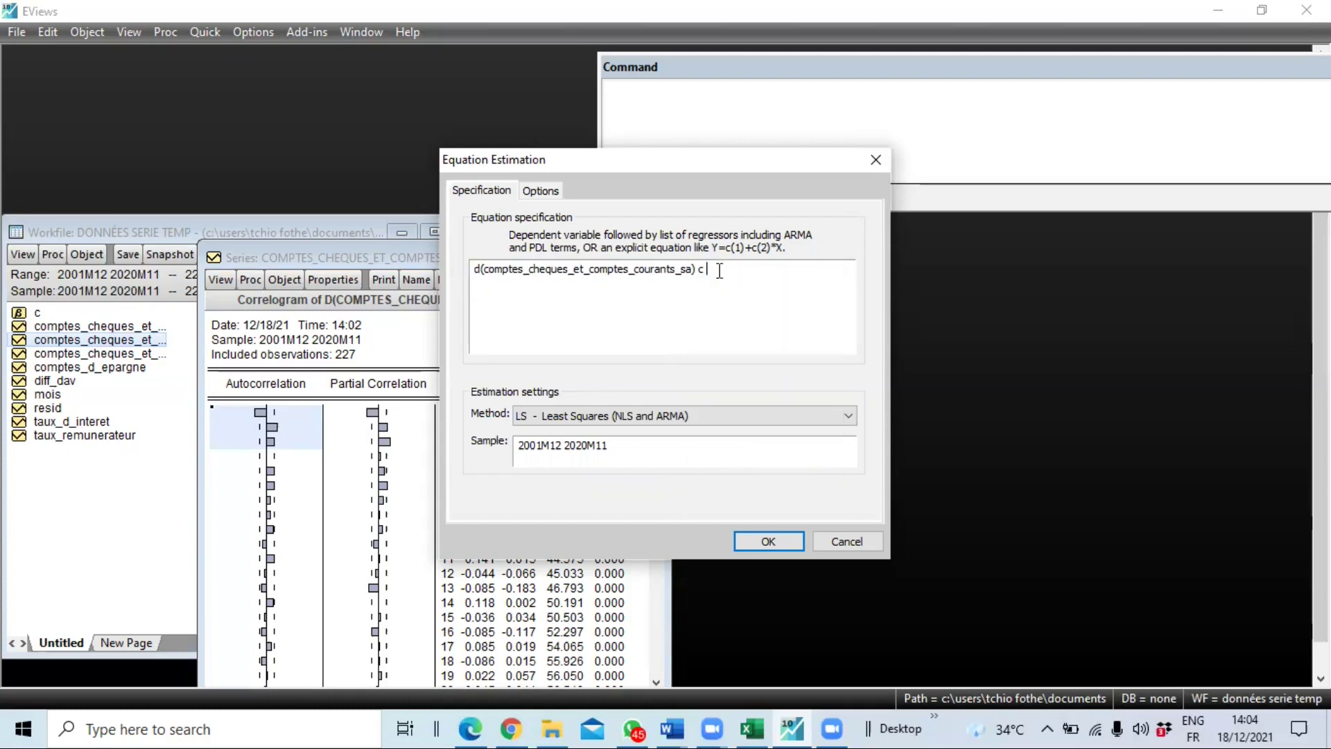
key(ctrl+v)
text((-1))
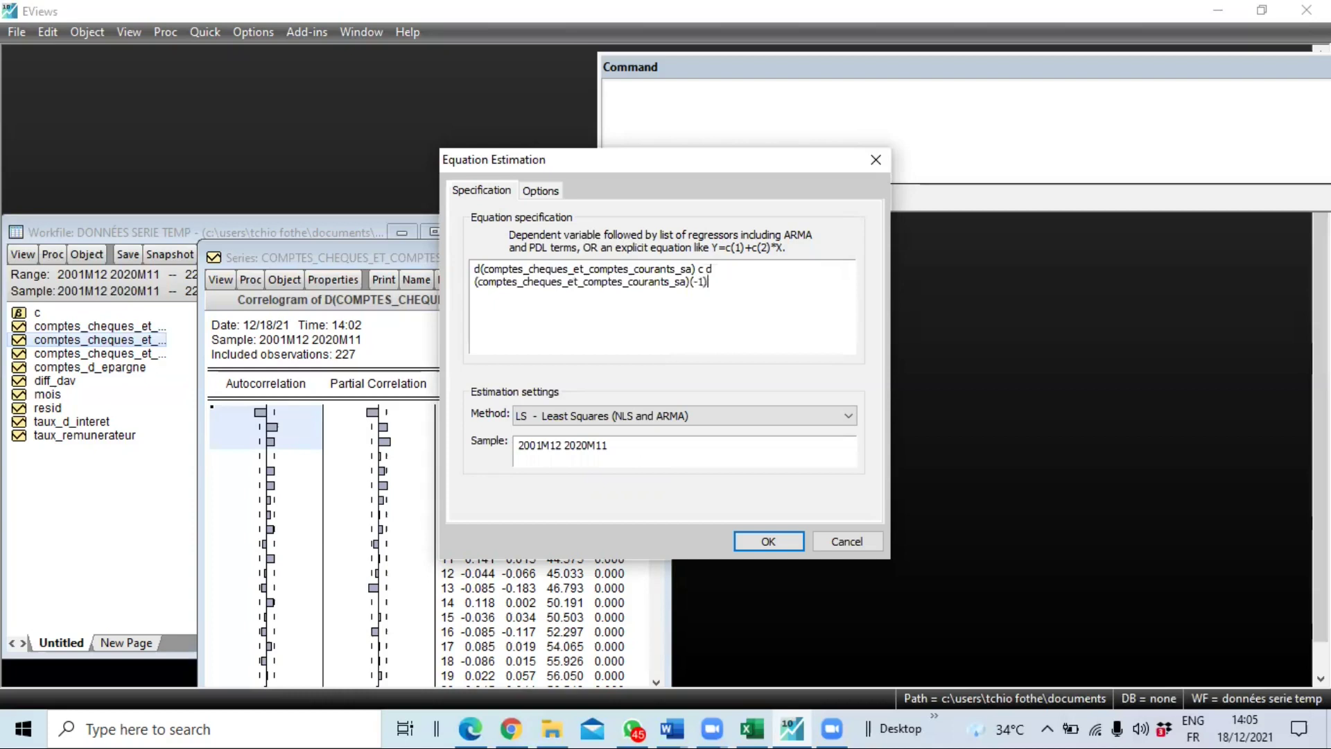
- Append the same differenced expression with lags (-2) and (-3), and try to estimate the equation by least squares
key(ctrl+v)
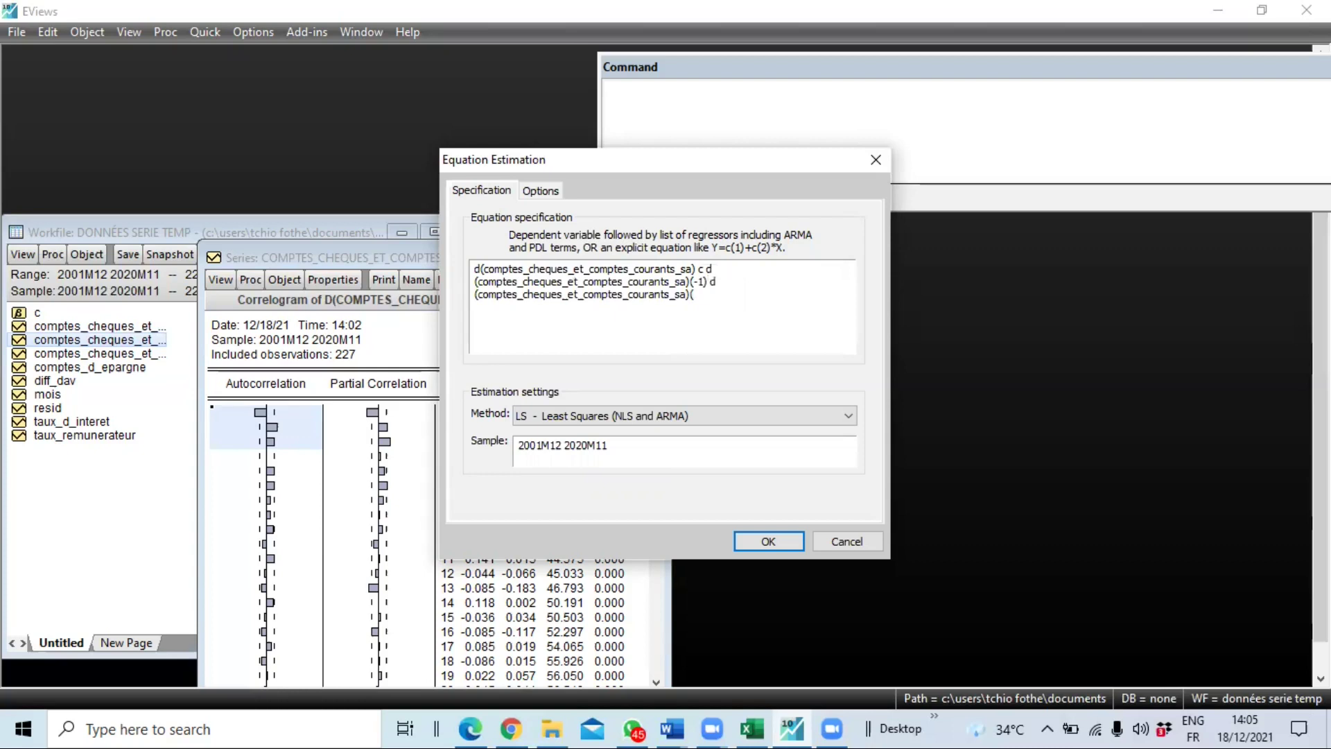
text((-2))
key(ctrl+v)
text(()
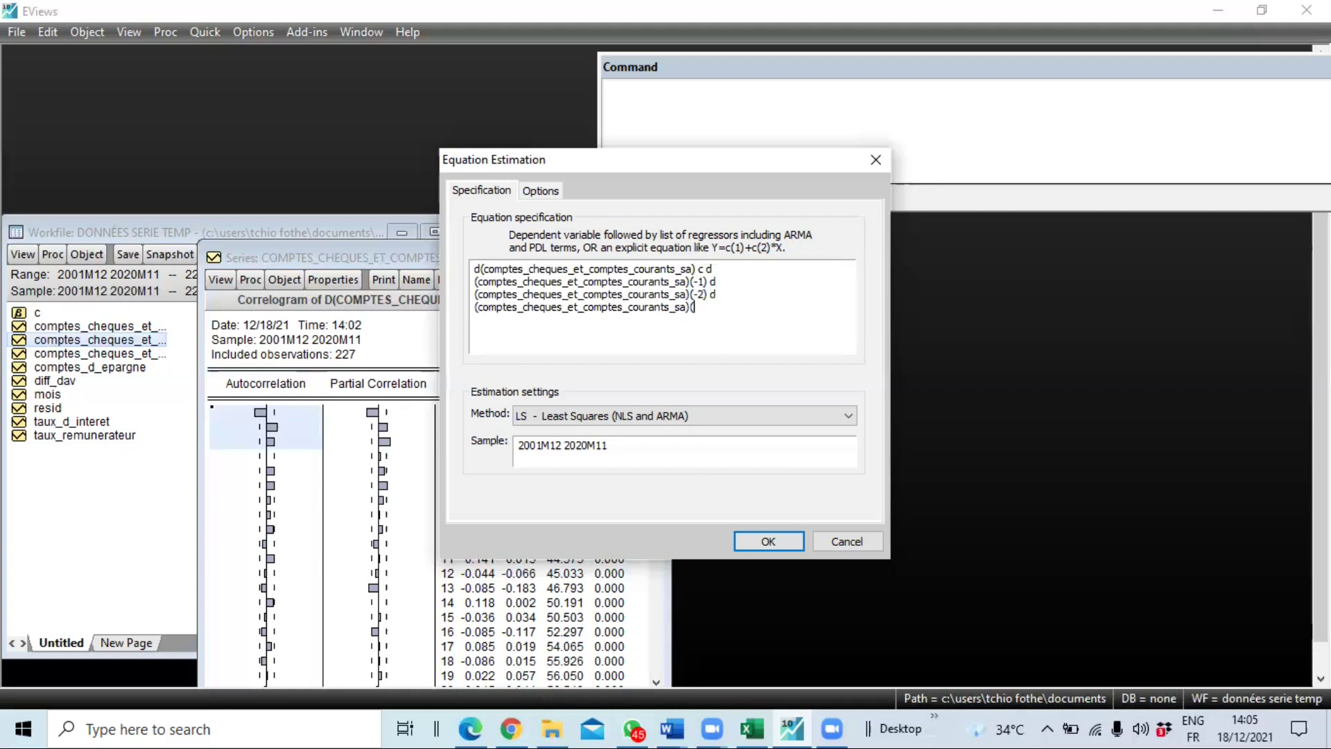
text(-3))
shift+click(475, 282)
key(ctrl+a)
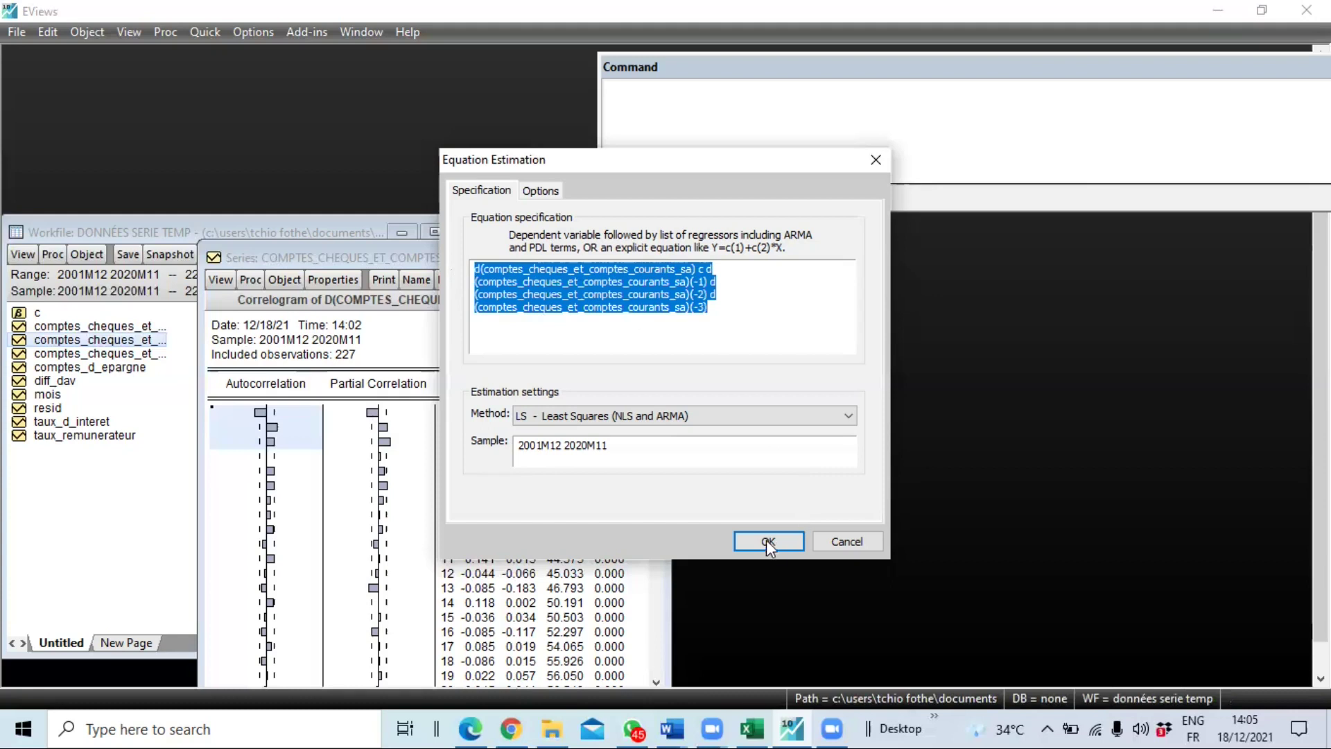
click(767, 541)
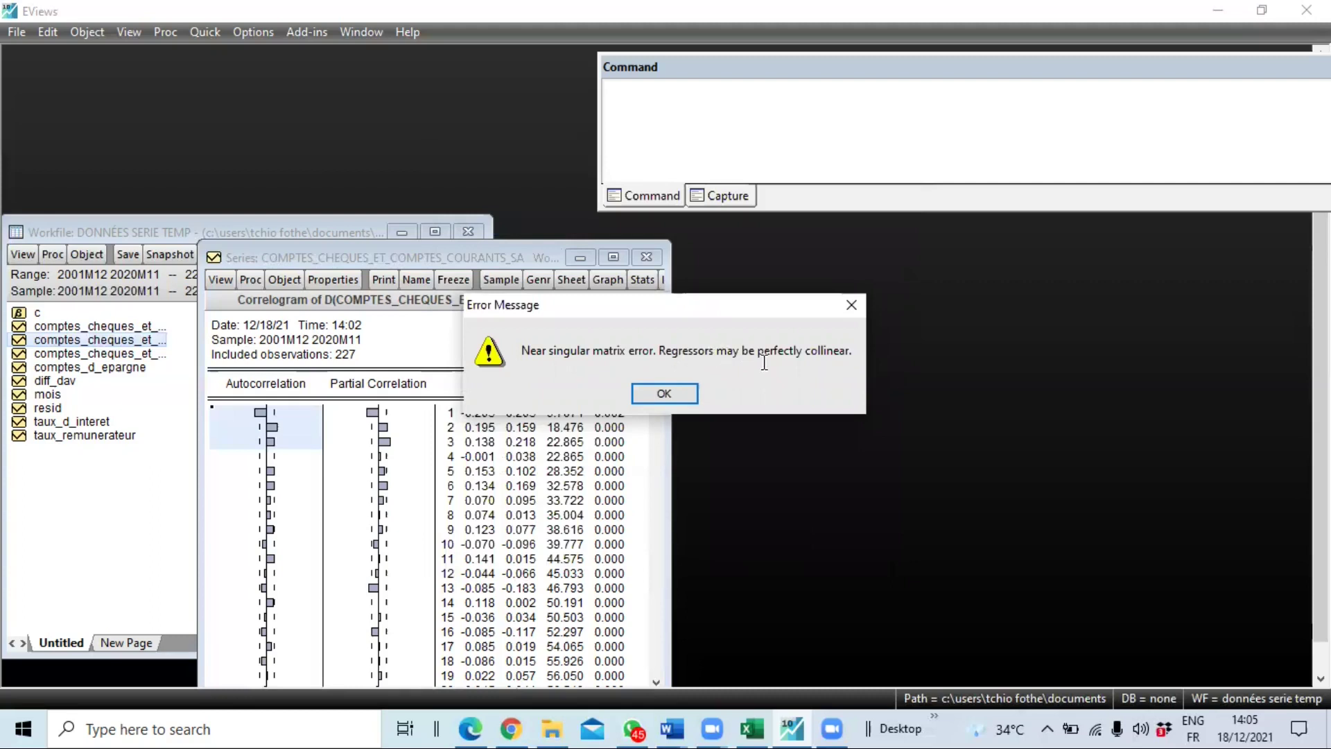
click(644, 392)
- Delete the three lagged difference terms from the equation specification, keeping only the dependent variable and the constant
click(714, 294)
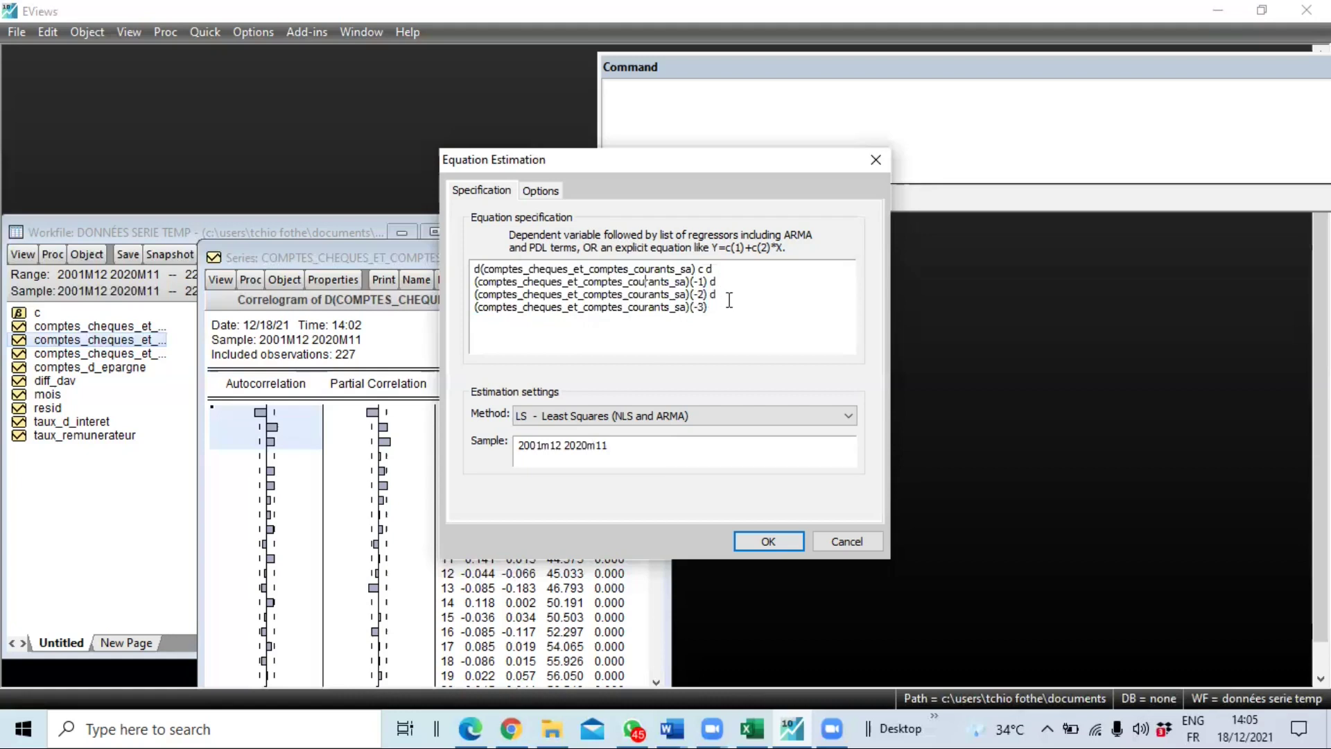
drag(476, 283, 713, 312)
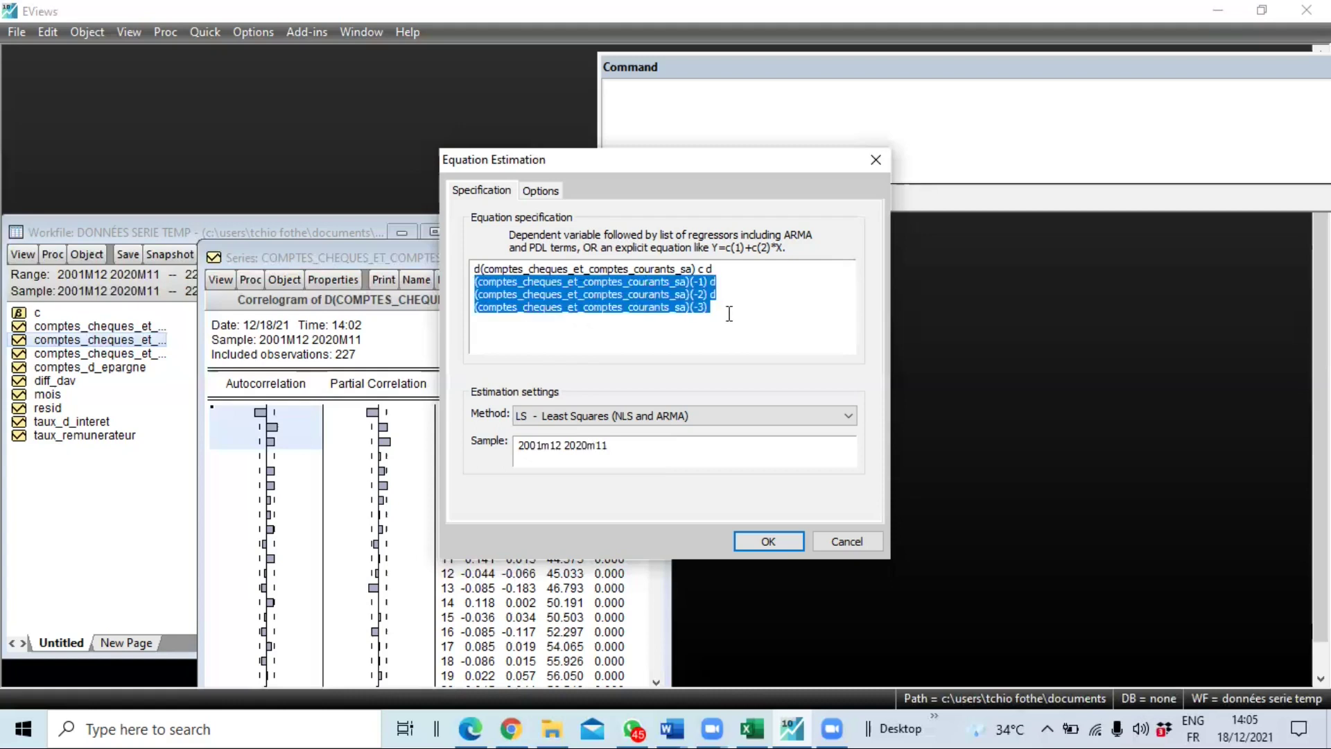
mouse_move(729, 316)
mouse_down()
mouse_move(708, 269)
mouse_move(718, 310)
mouse_up()
click(717, 314)
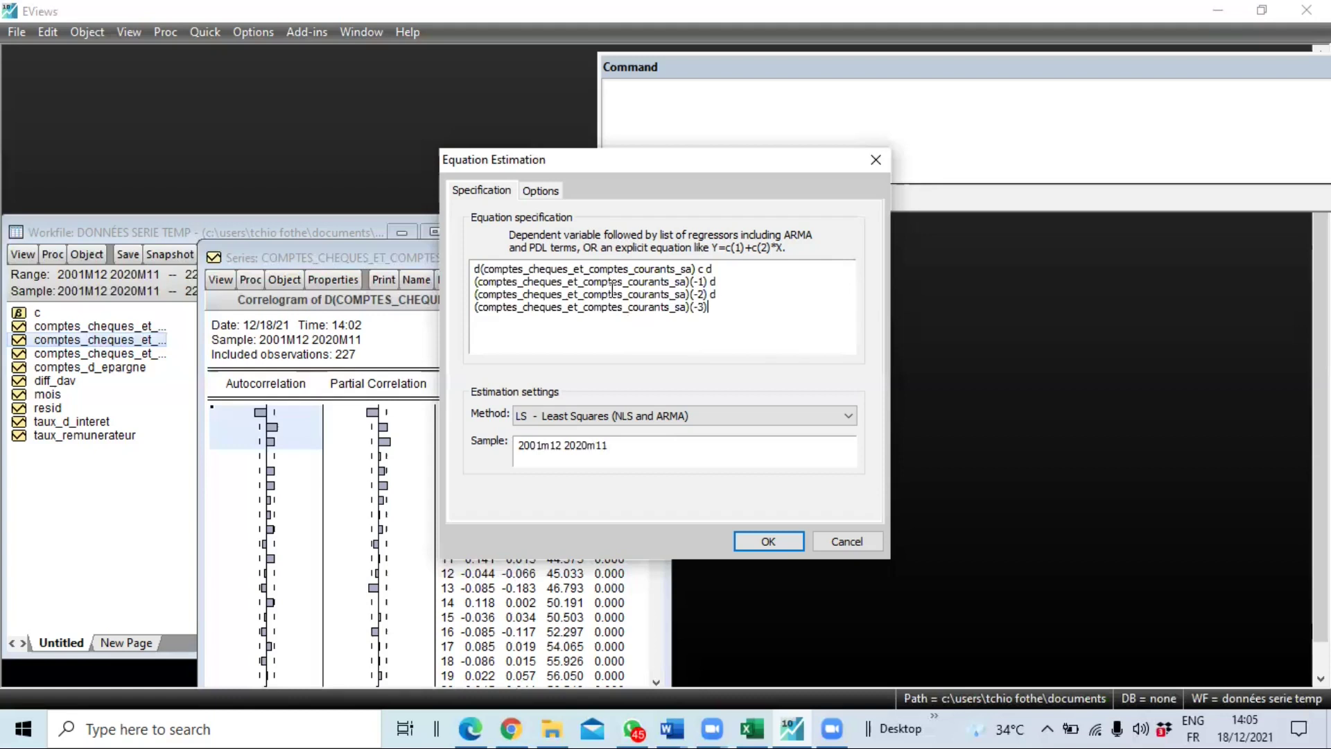
shift+click(676, 281)
shift+click(712, 281)
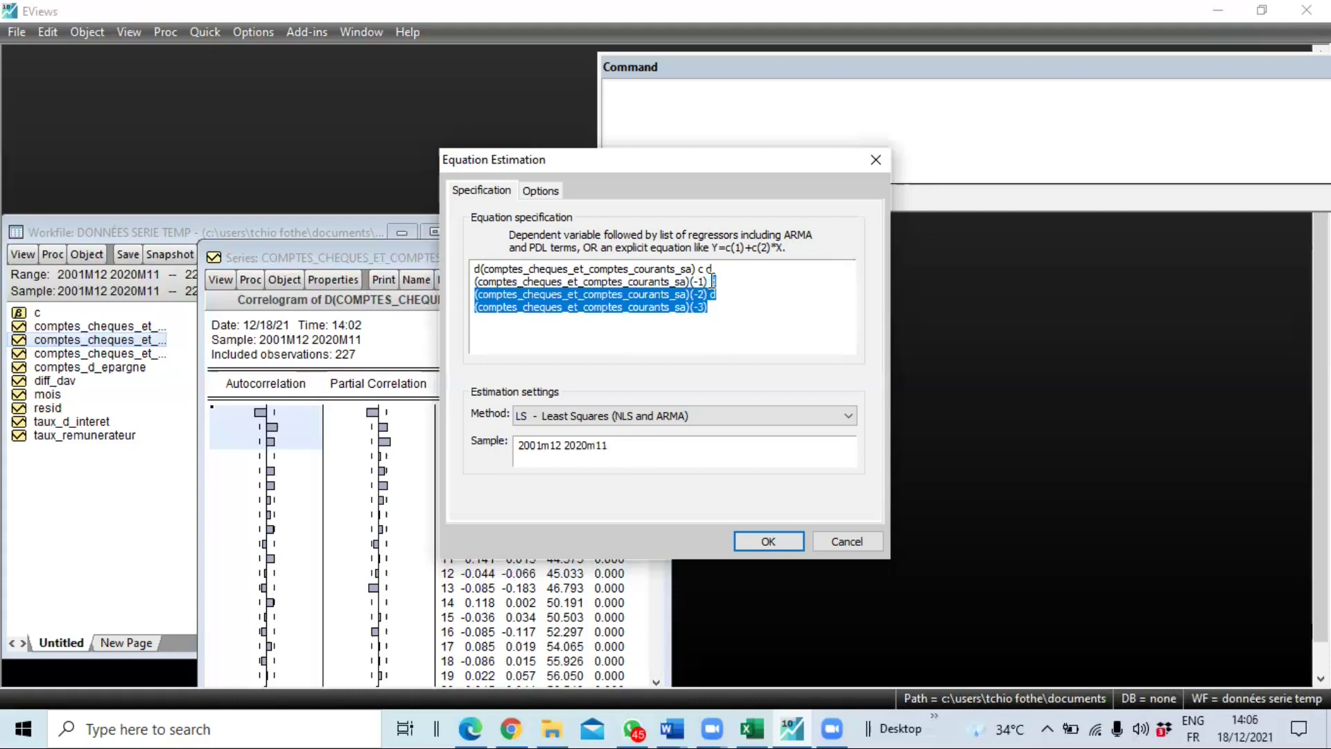
shift+click(709, 269)
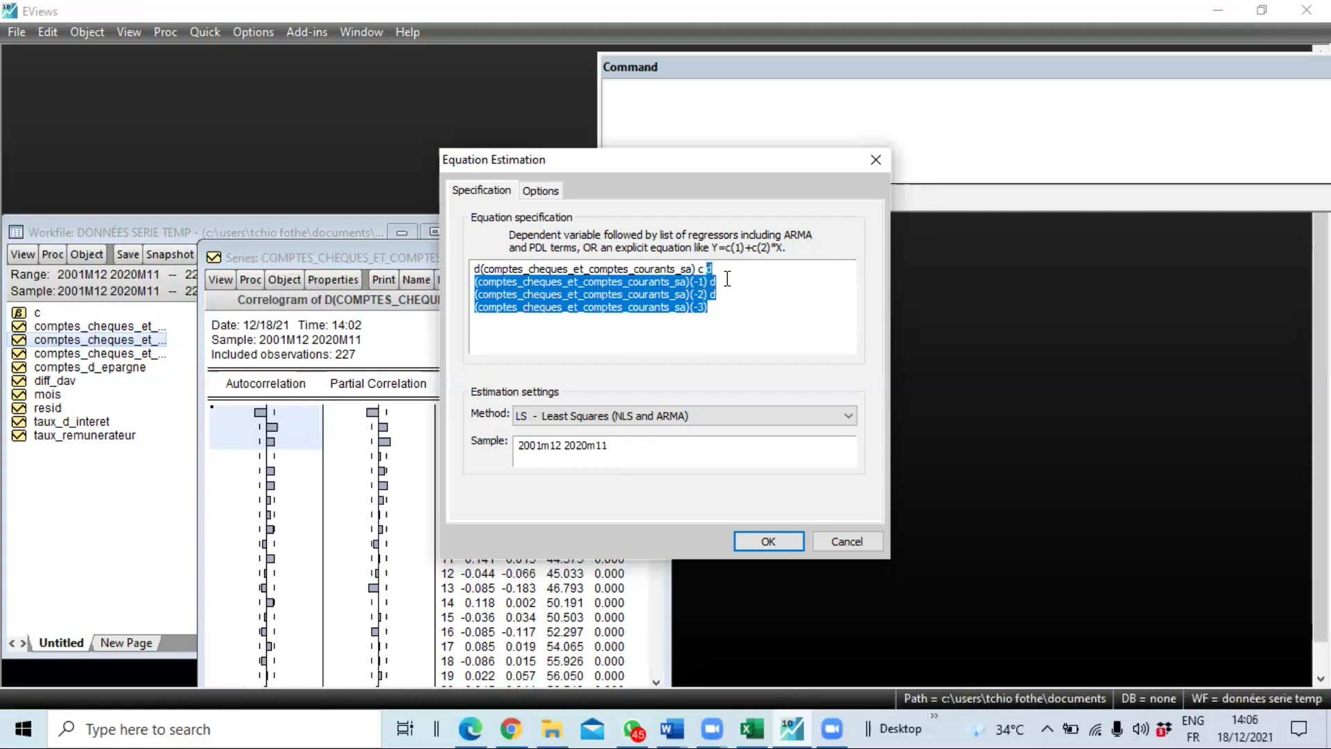
key(Delete)
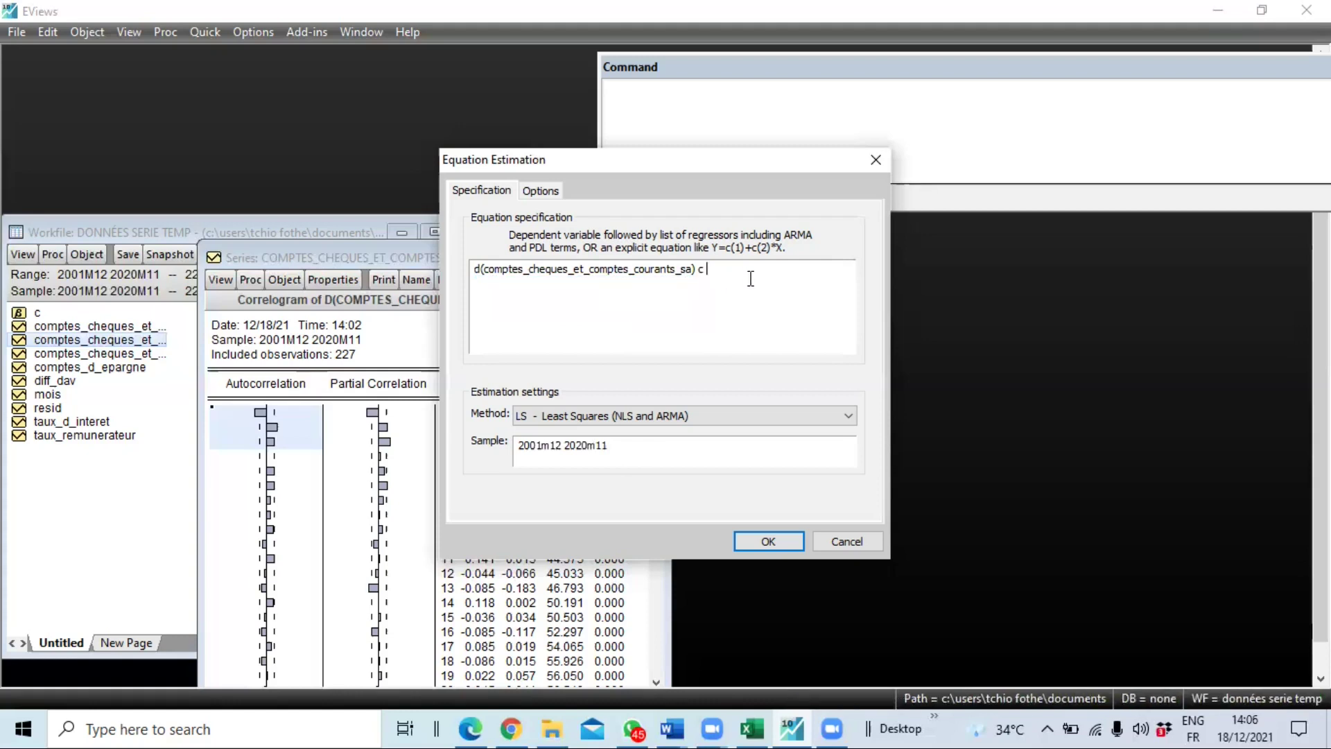
- Estimate the equation with the terms ar(1) ar(2) ar(3) after the constant, and reposition and widen its results window
text(ar)
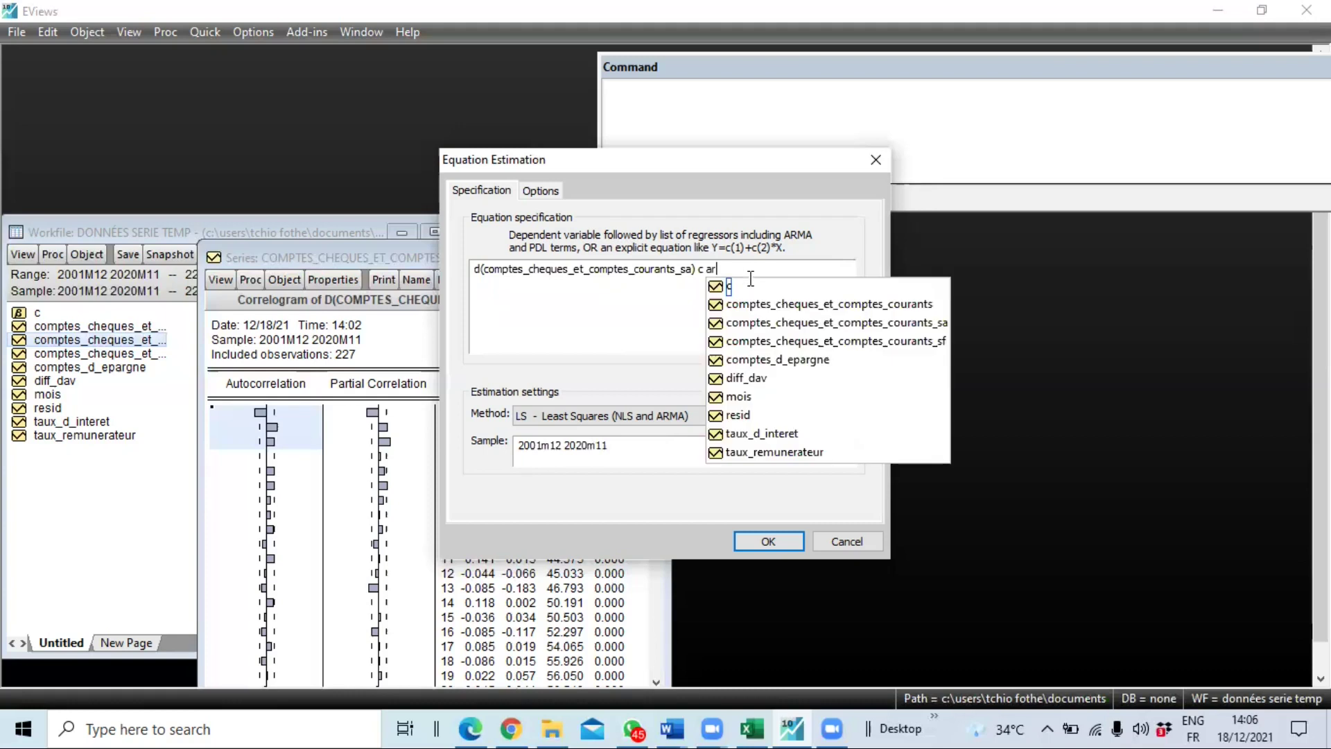
text((1)
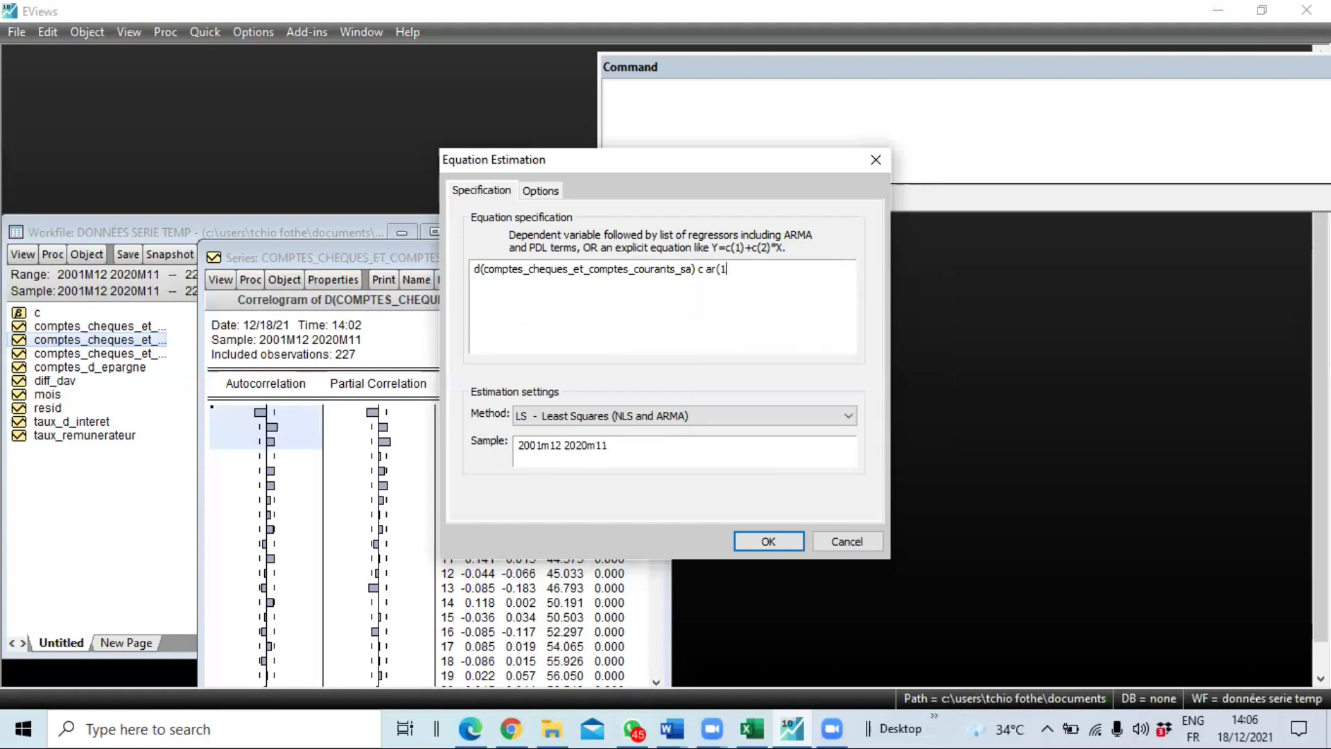
text() ar(2) ar(3))
key(Return)
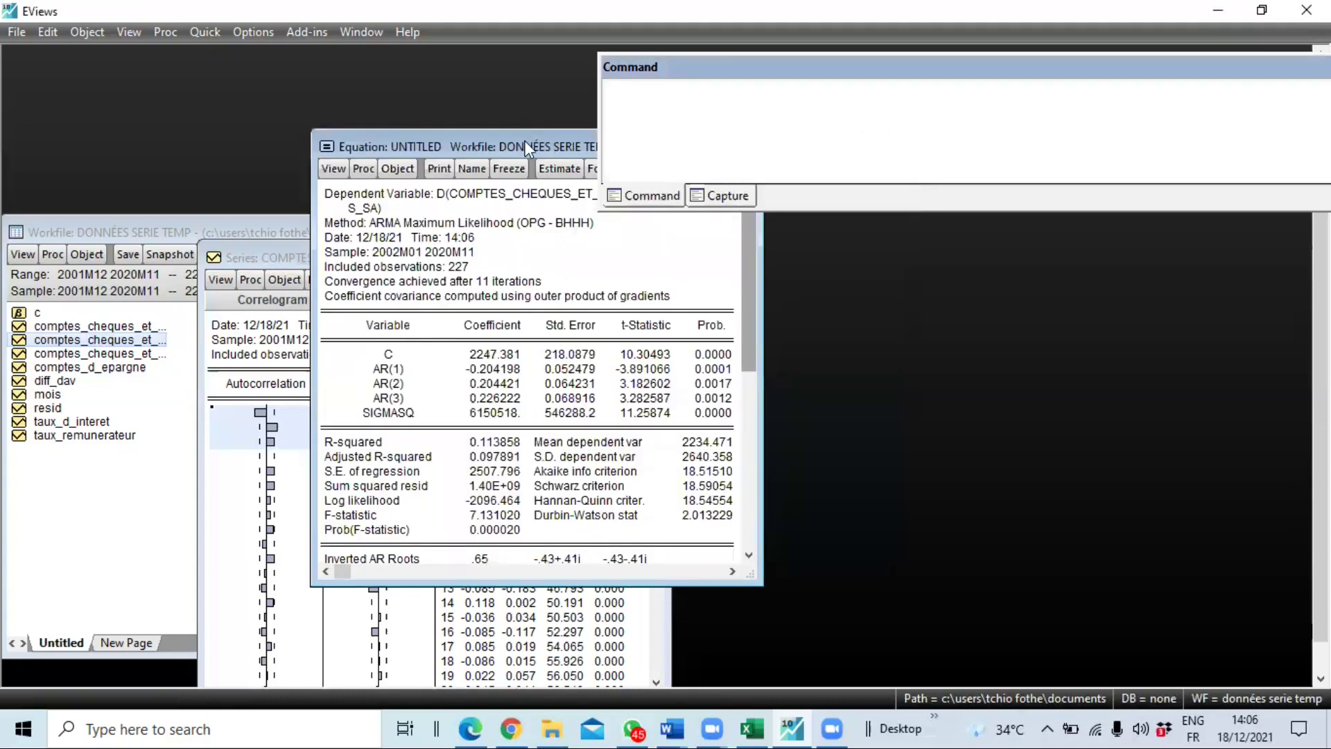
drag(524, 140, 413, 215)
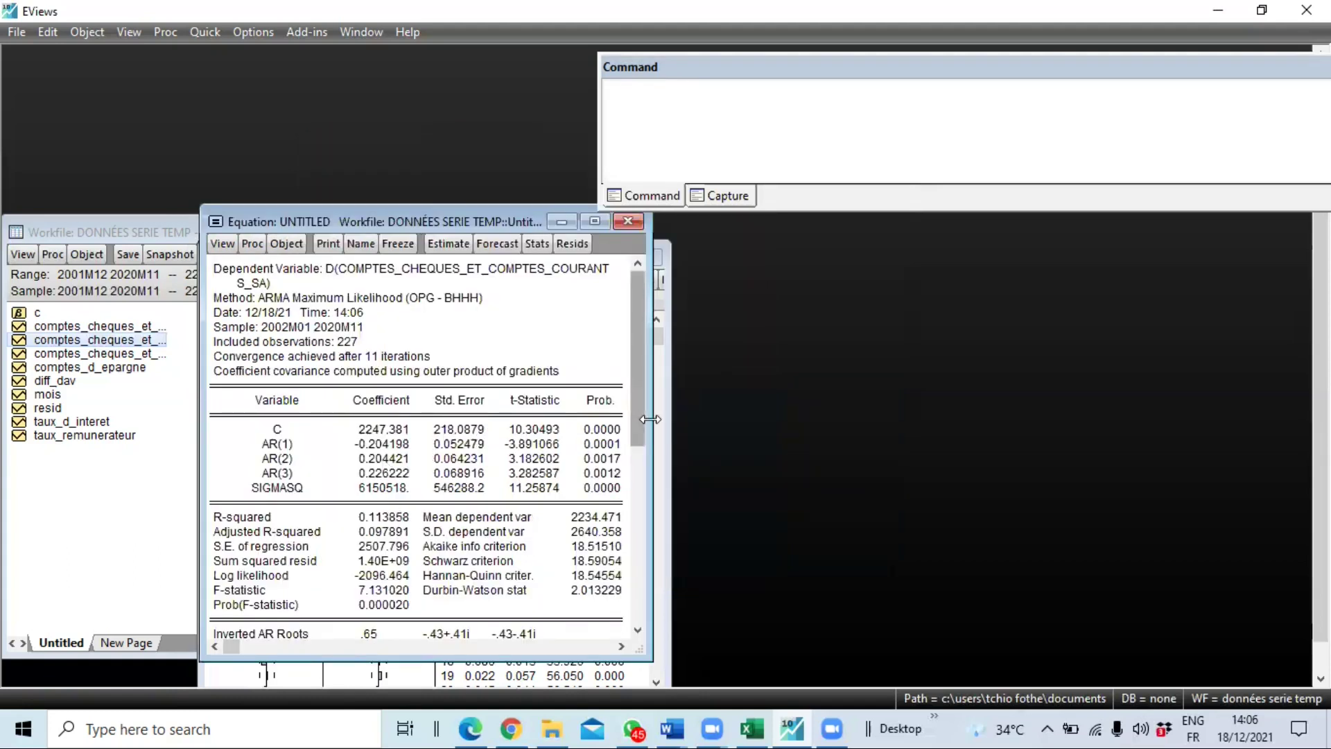
drag(649, 419, 733, 419)
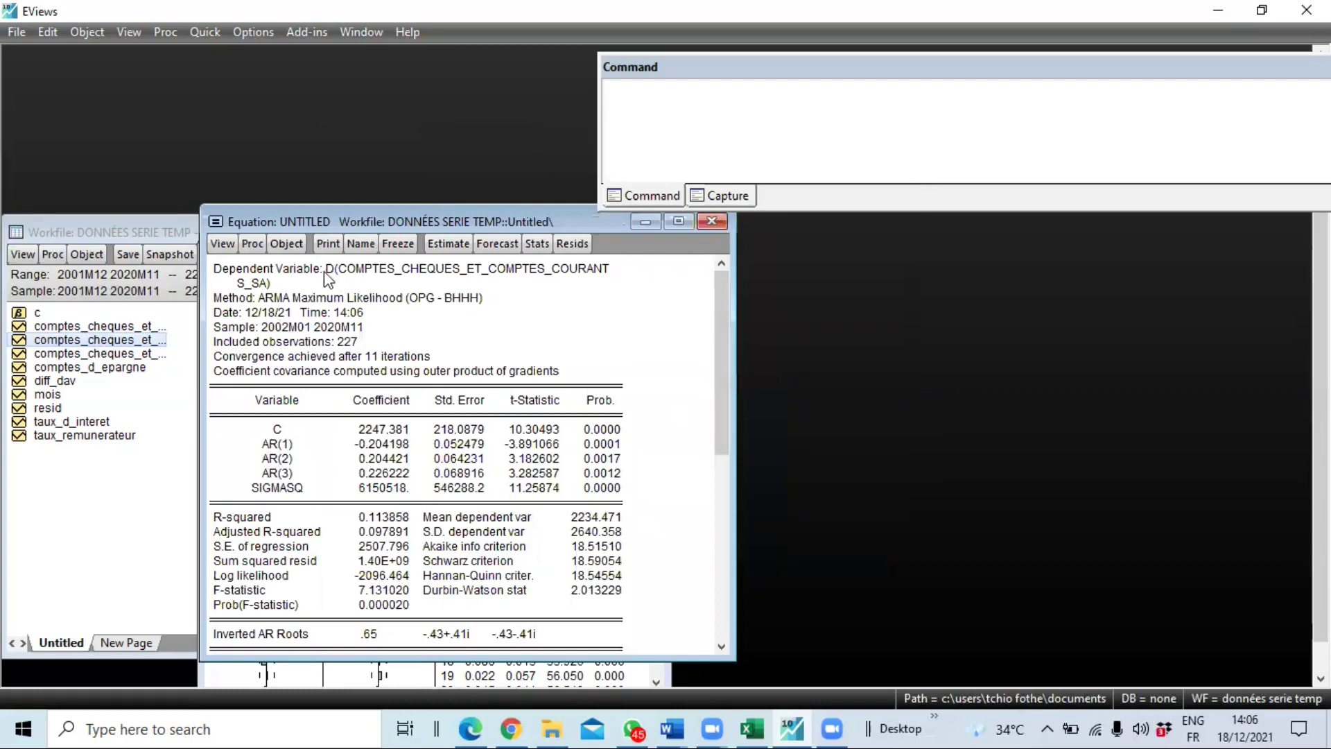
- Examine the equation output's dependent variable, AR terms, coefficient probabilities and R-squared
click(607, 274)
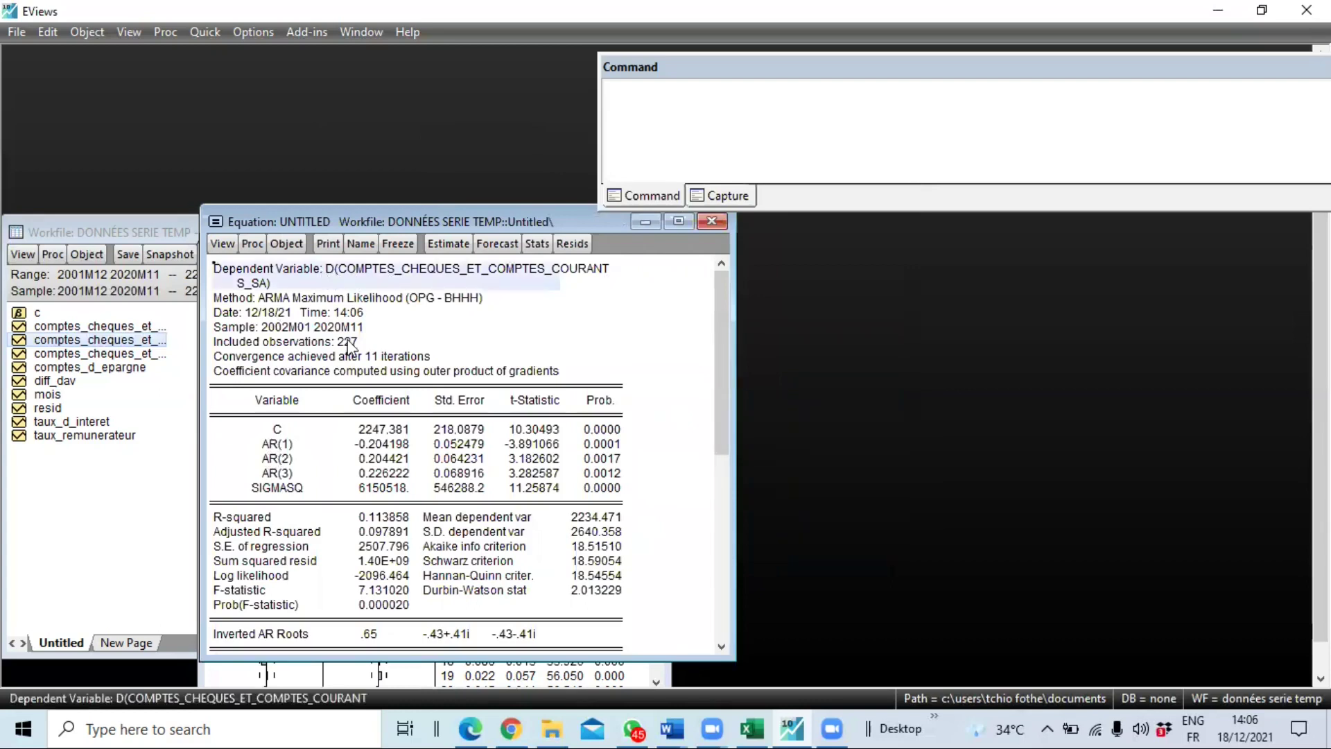
click(331, 460)
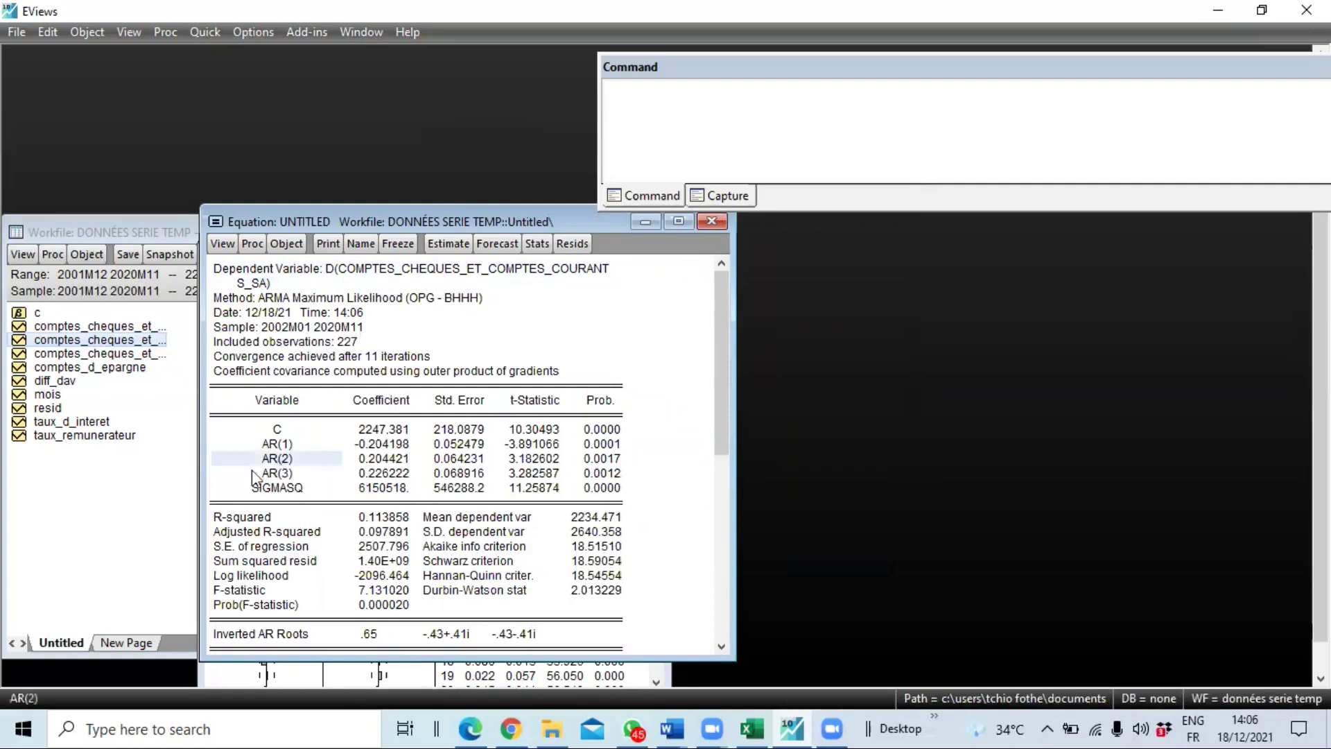
key(Down)
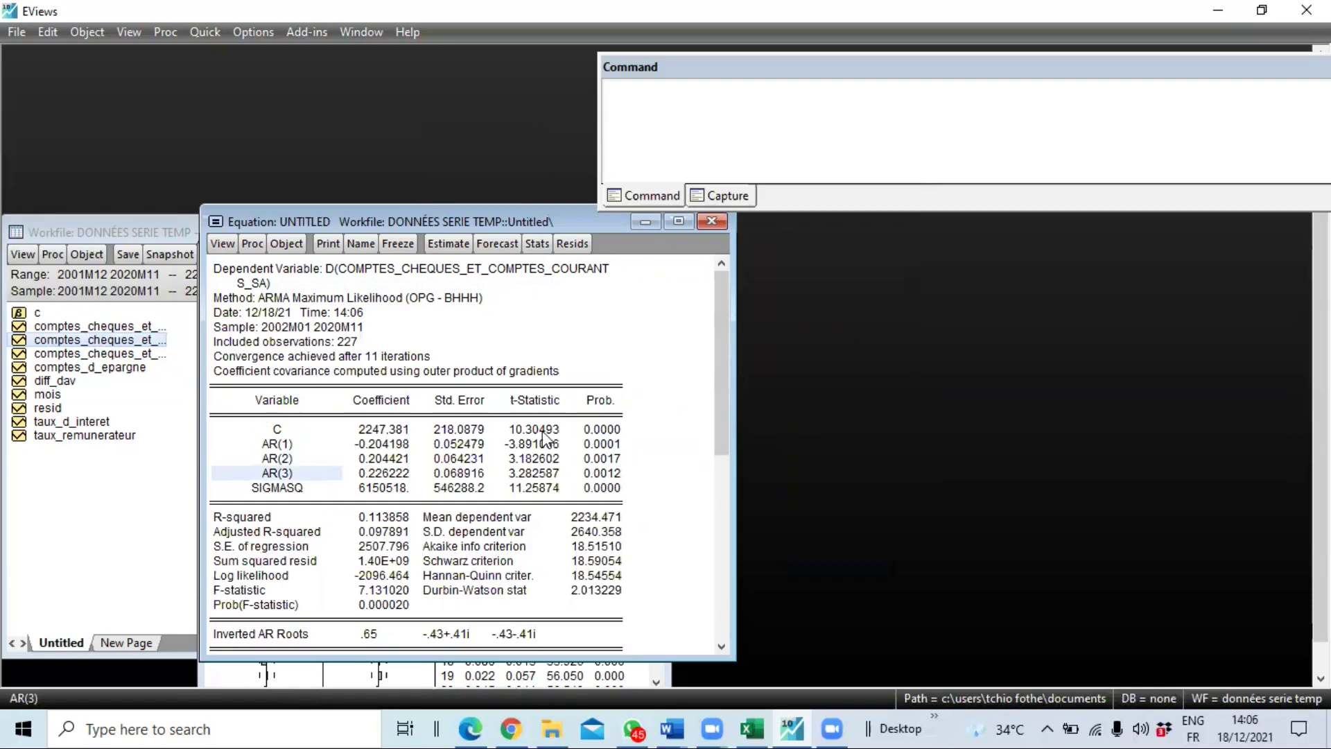
drag(597, 429, 606, 494)
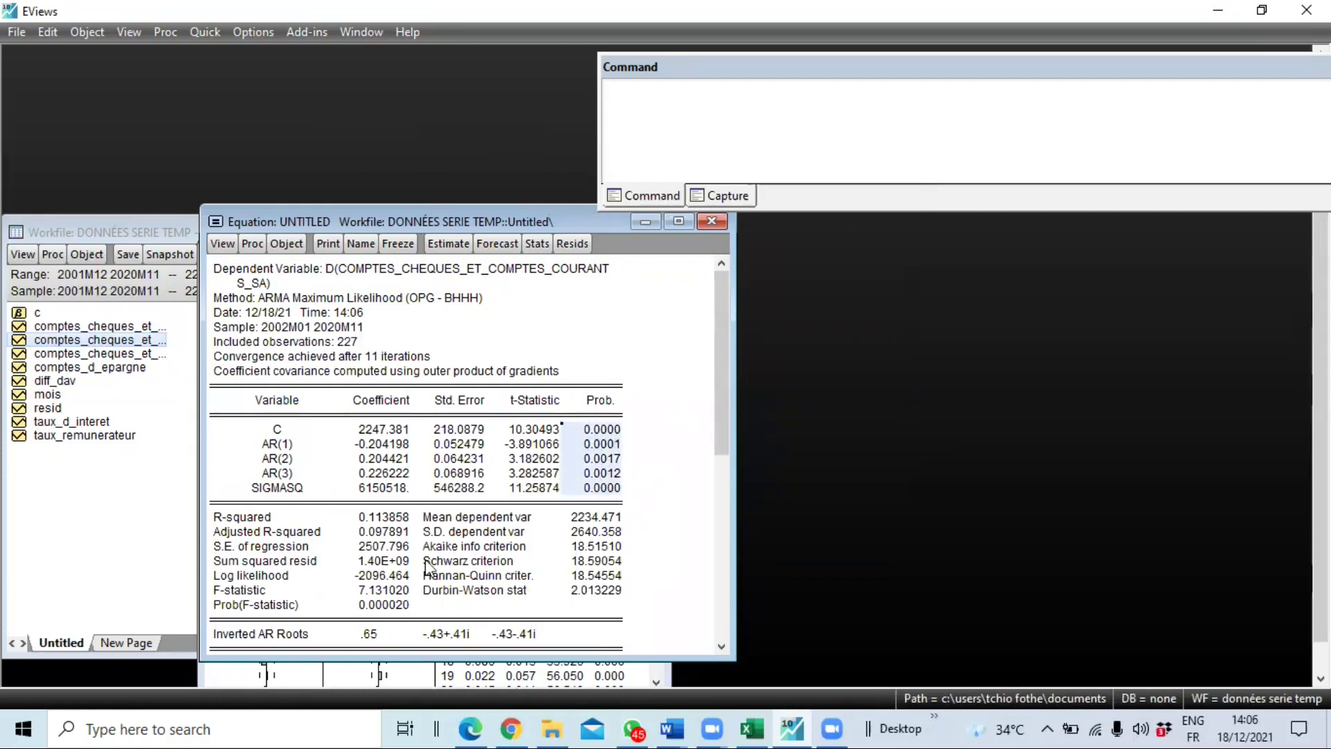
key(shift+Down)
key(shift+Down)
click(401, 521)
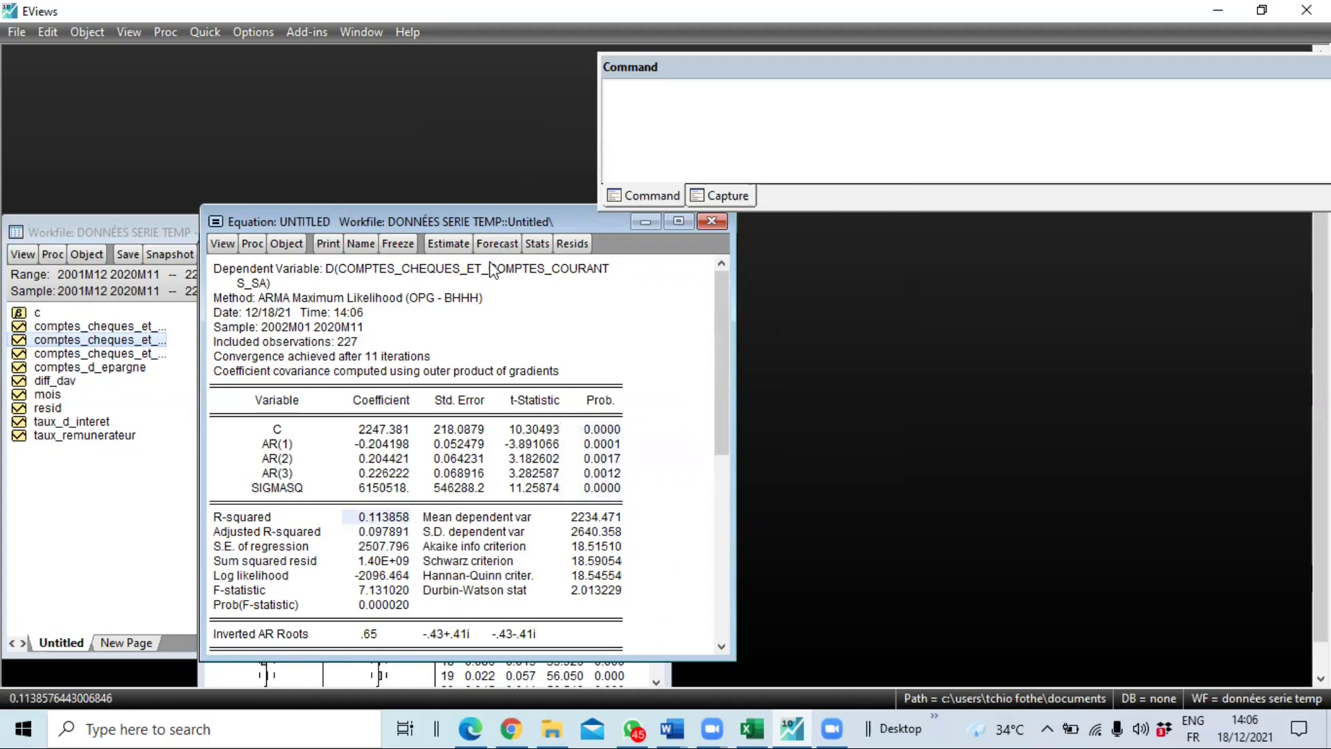
- Estimate the equation with ma(1) ma(2) ma(3) added after the AR terms, and check its R-squared and coefficient probabilities
click(501, 242)
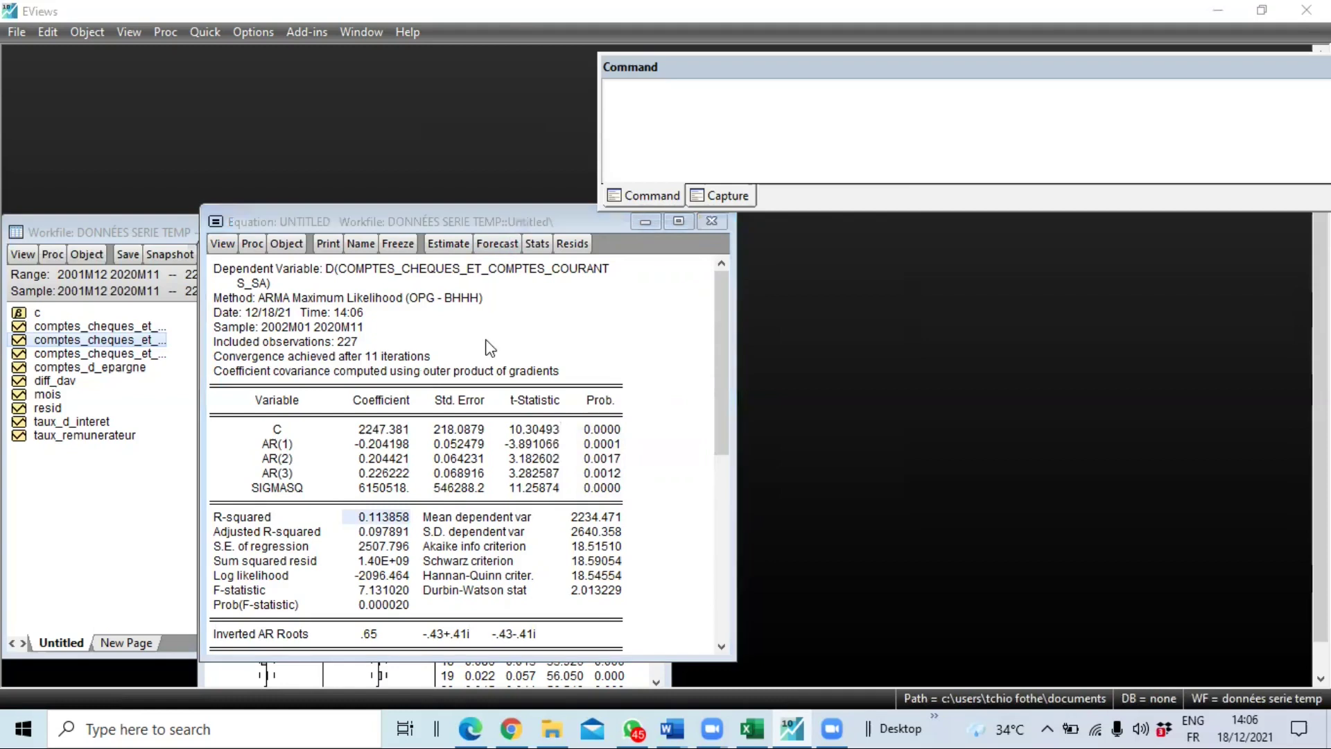
click(656, 246)
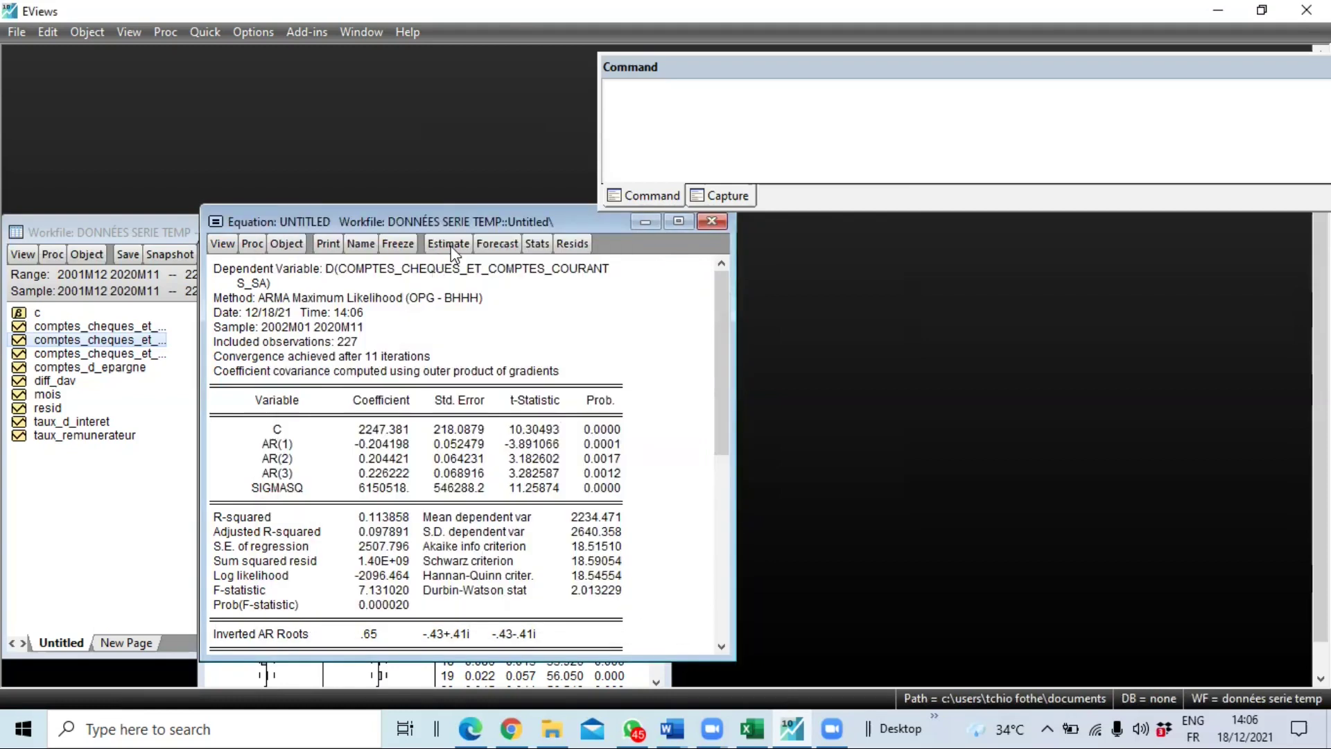
double_click(521, 357)
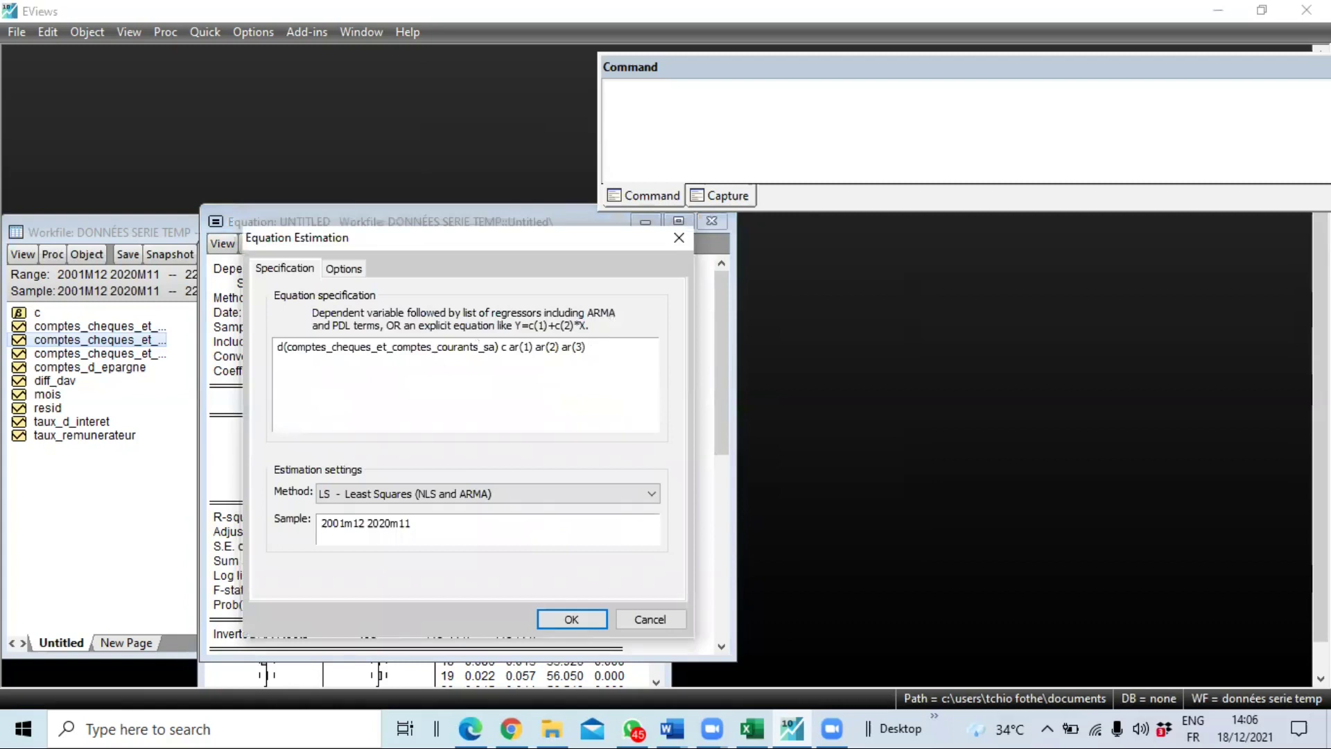
text(ma(1) ma(2) ma(3))
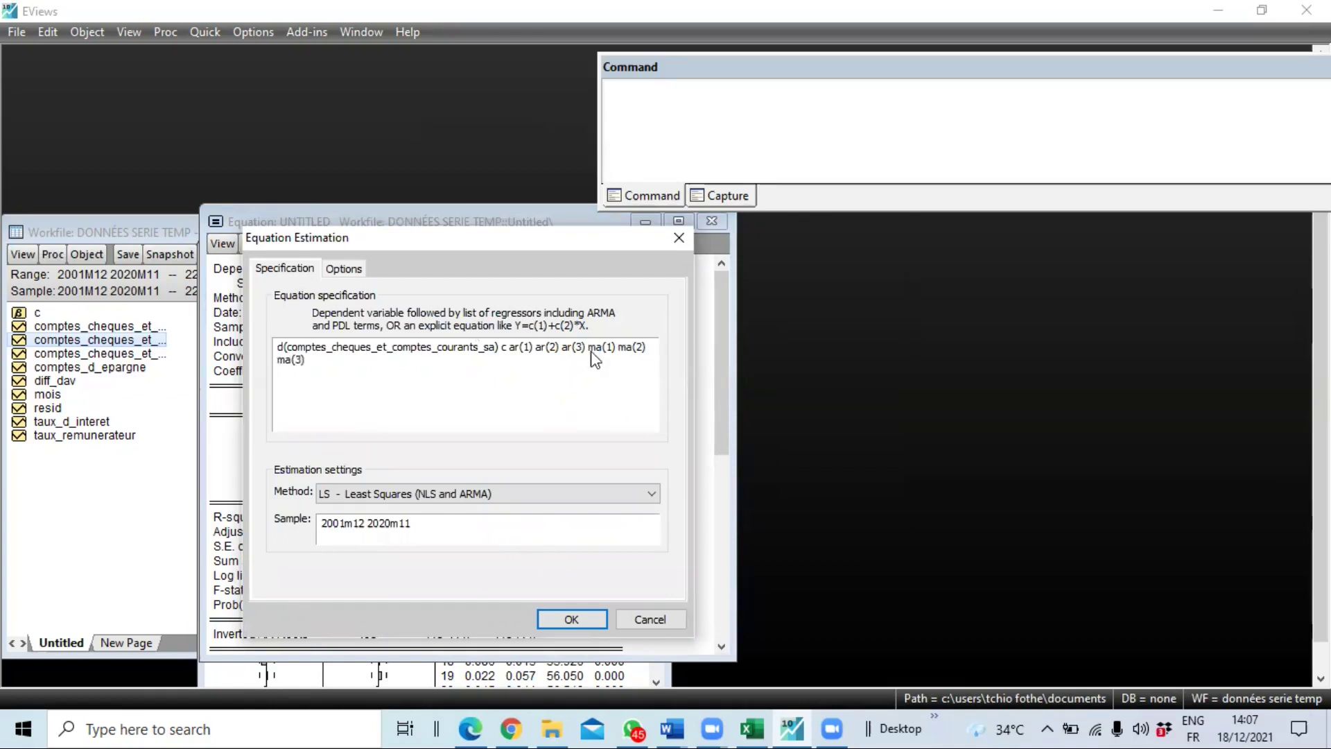
key(Return)
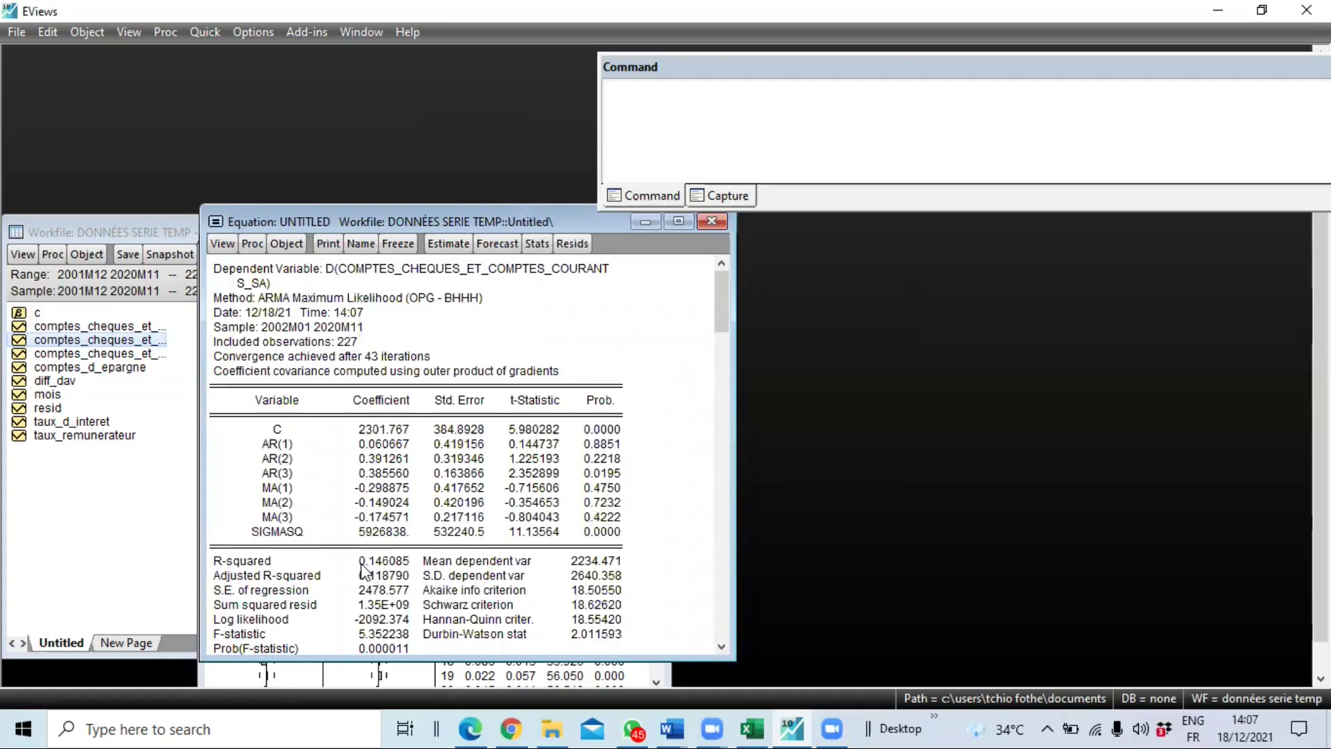
click(396, 563)
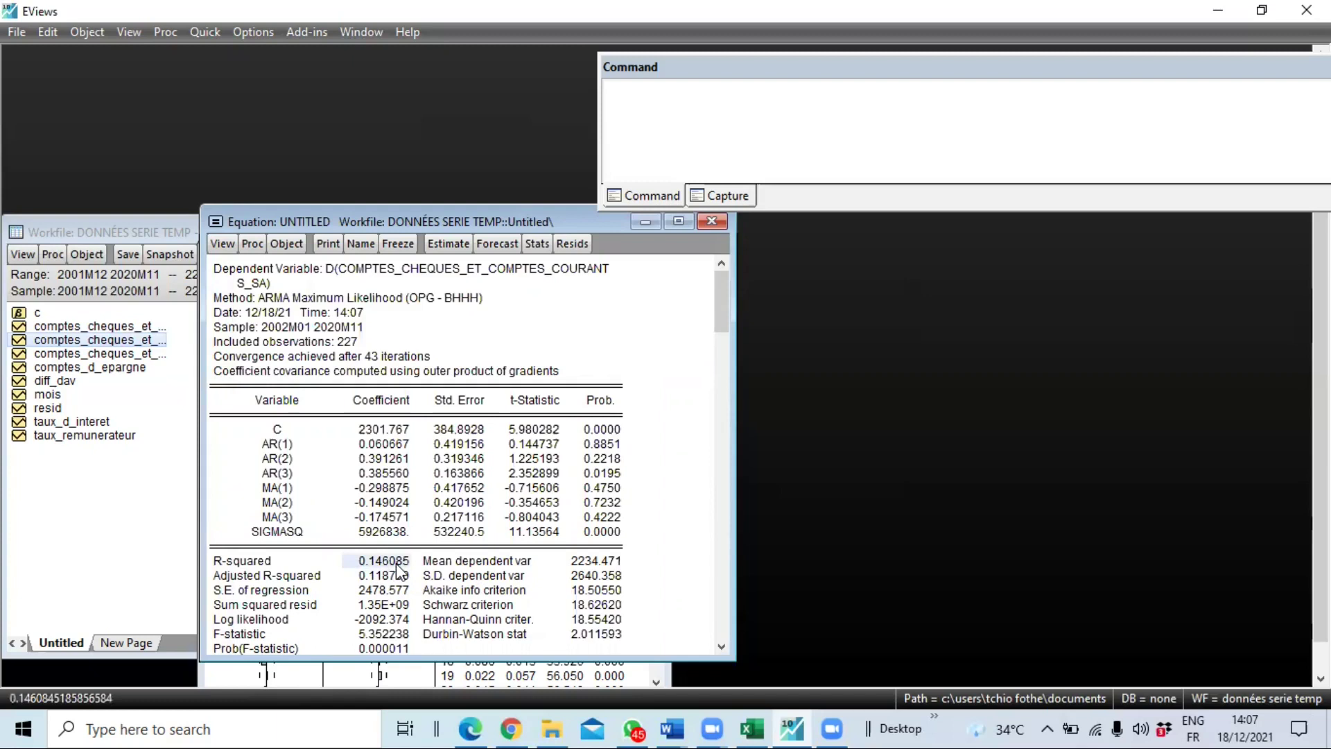
drag(603, 427, 616, 540)
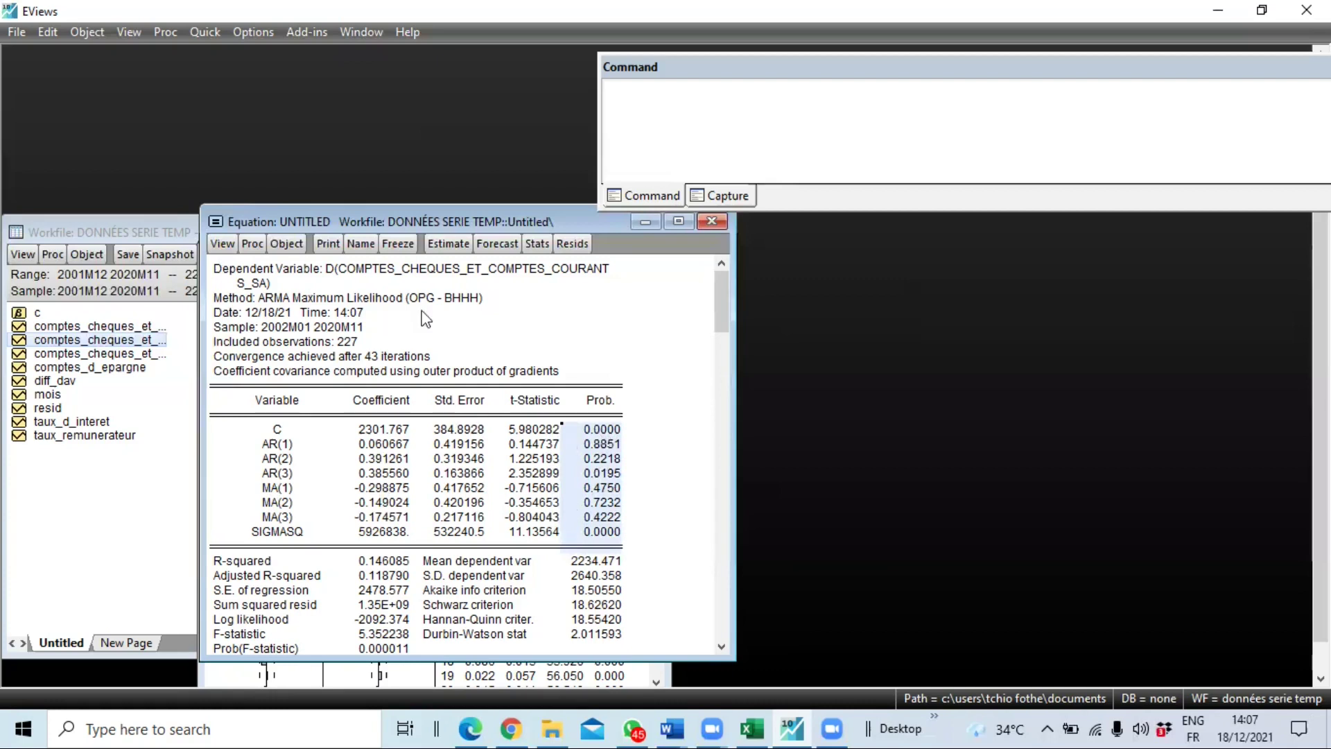
- Remove the three AR terms, re-estimate the equation with only c ma(1) ma(2) ma(3), and check its R-squared and coefficient probabilities
click(448, 244)
click(560, 346)
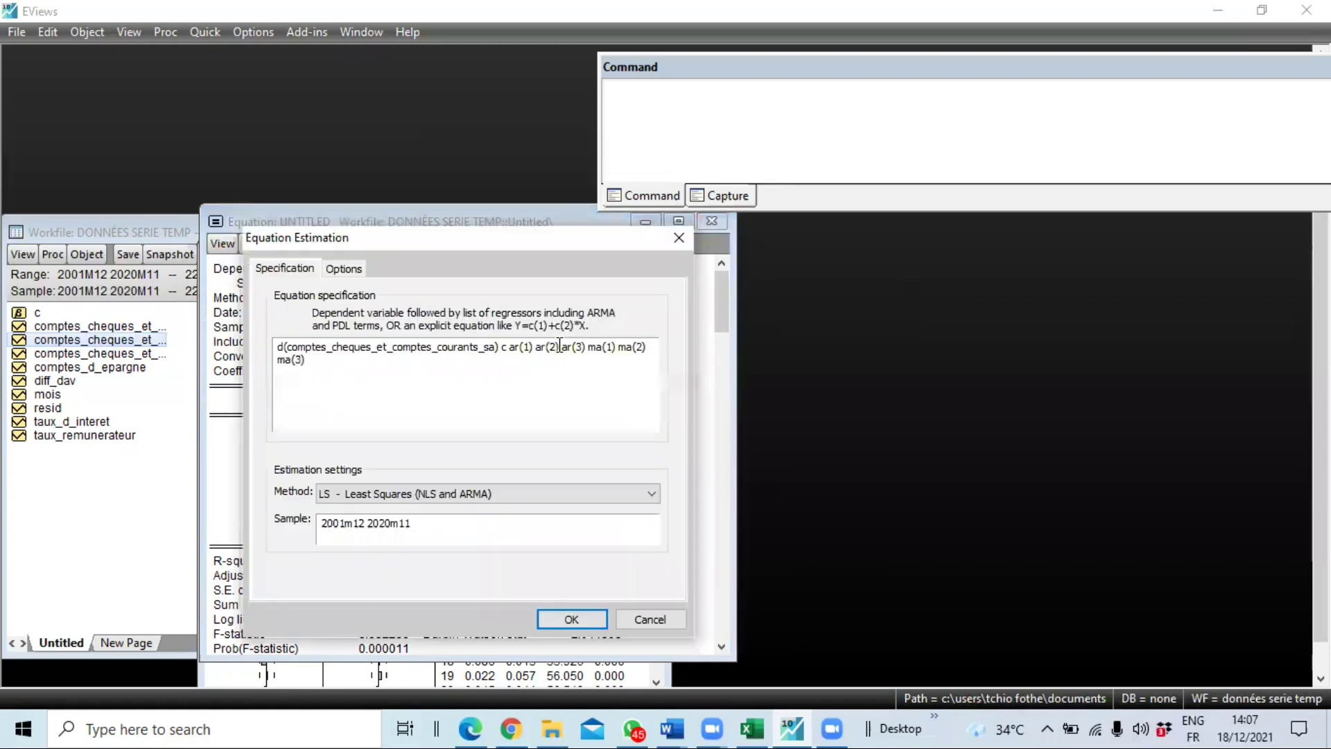
shift+click(495, 346)
shift+click(510, 346)
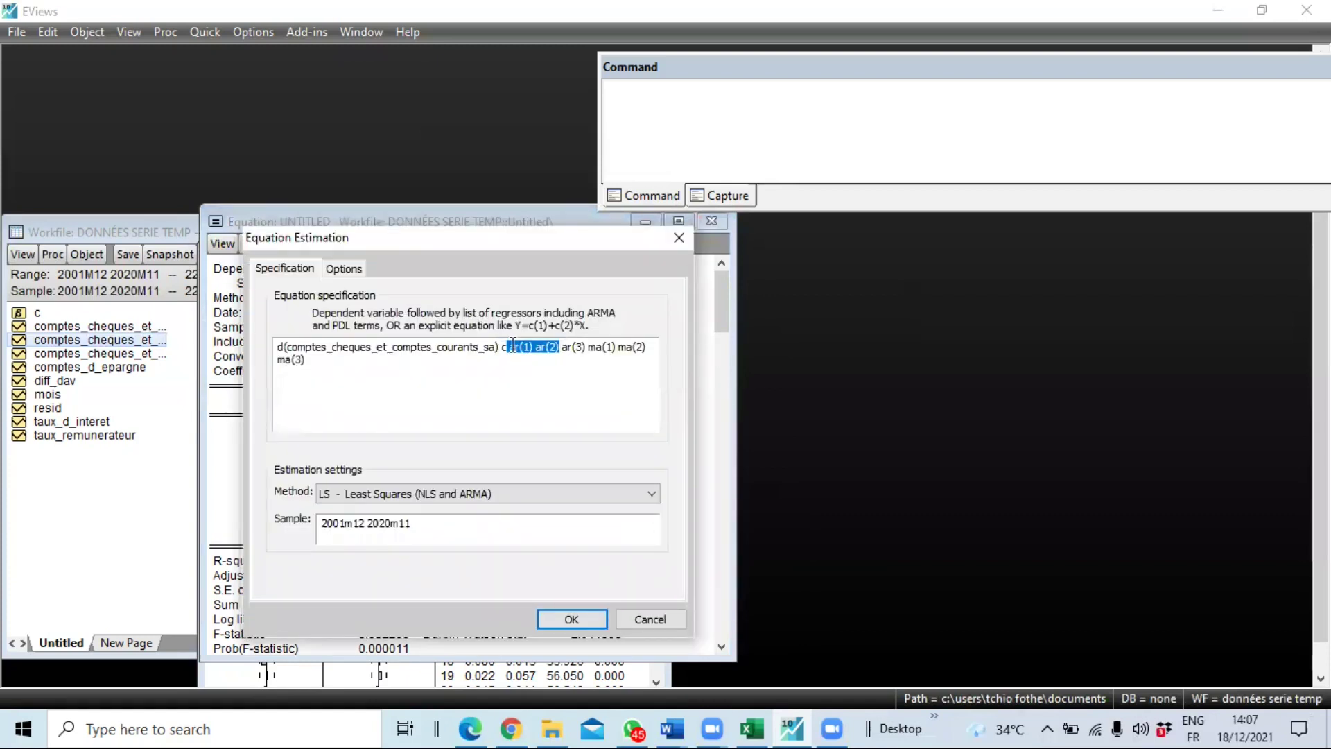
click(587, 344)
drag(587, 344, 518, 358)
key(ctrl+c)
key(Delete)
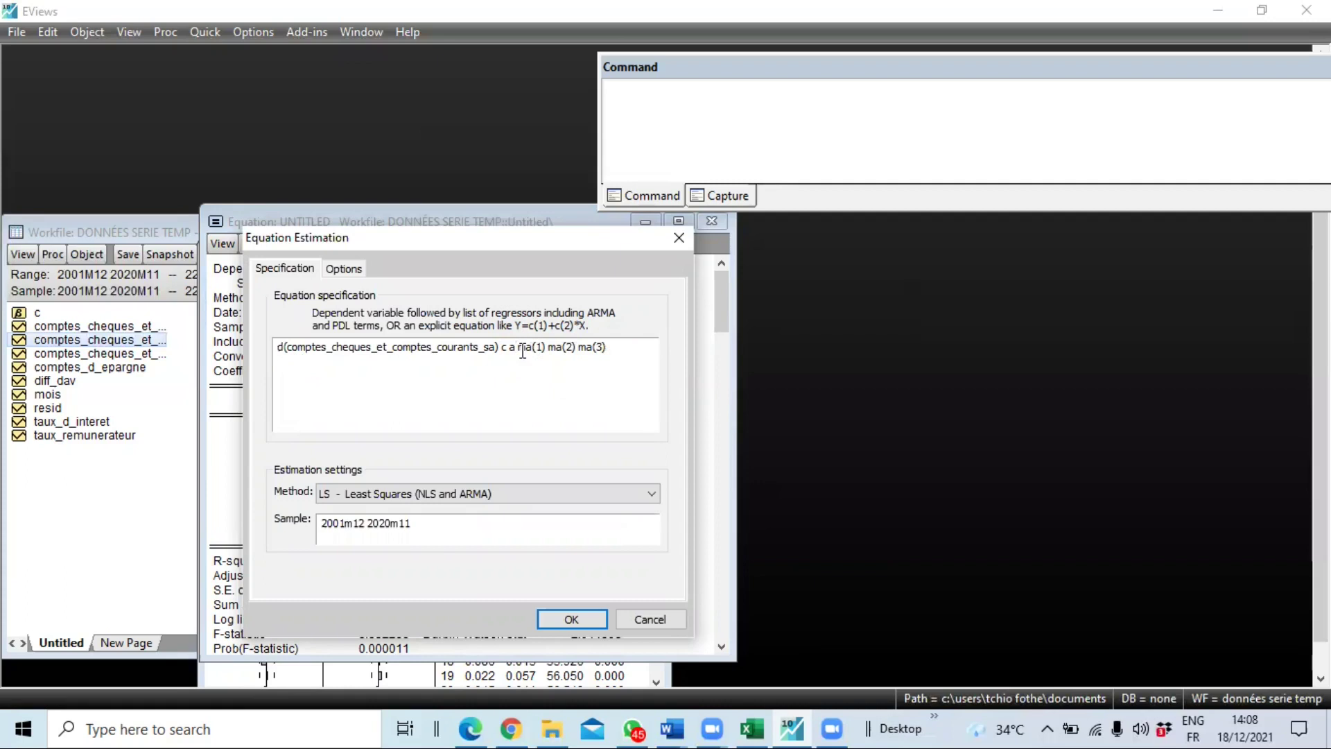
key(ctrl+v)
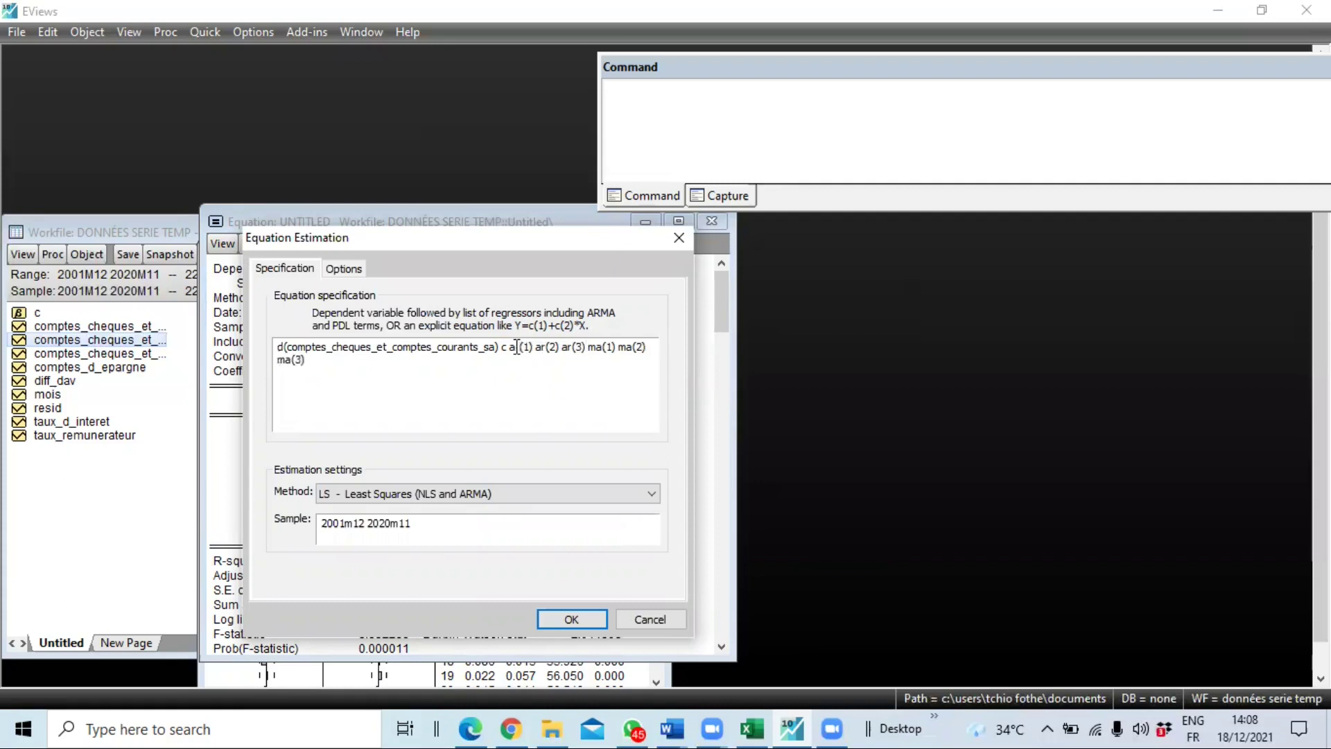
drag(510, 348, 587, 345)
key(Delete)
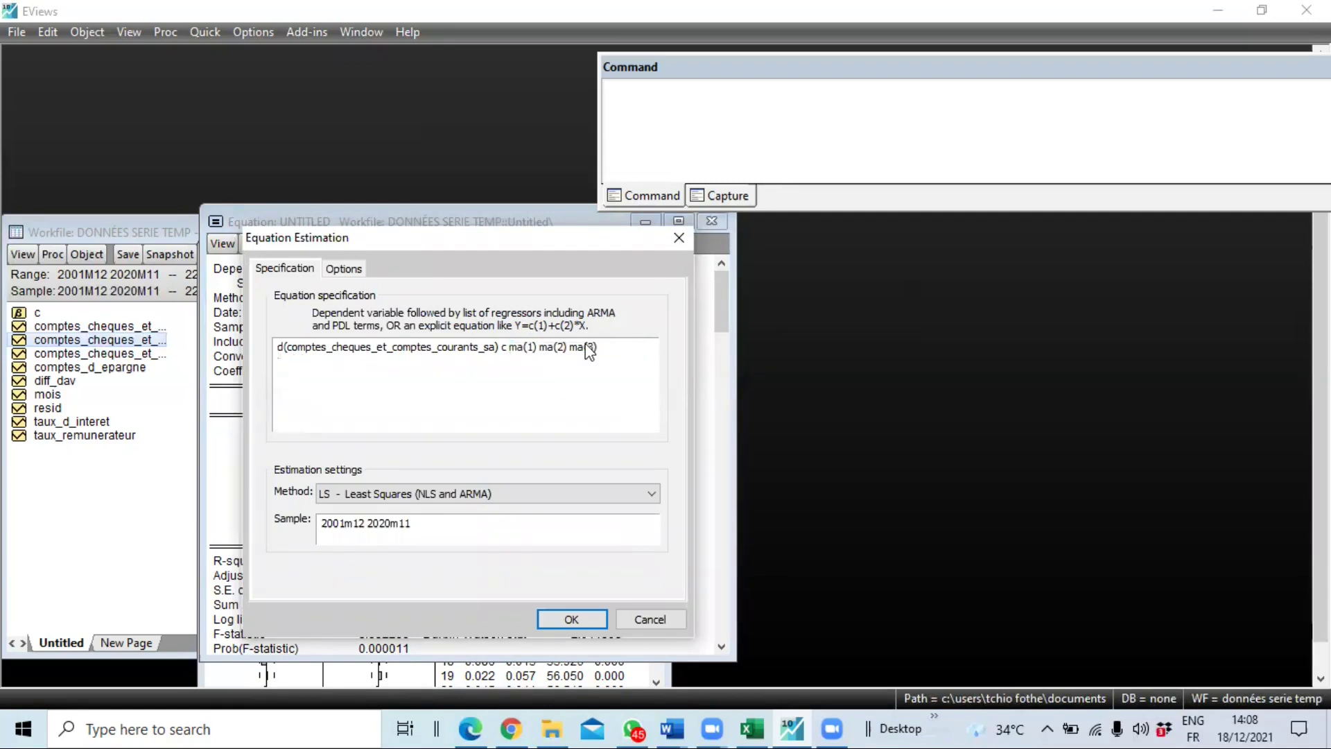
key(Return)
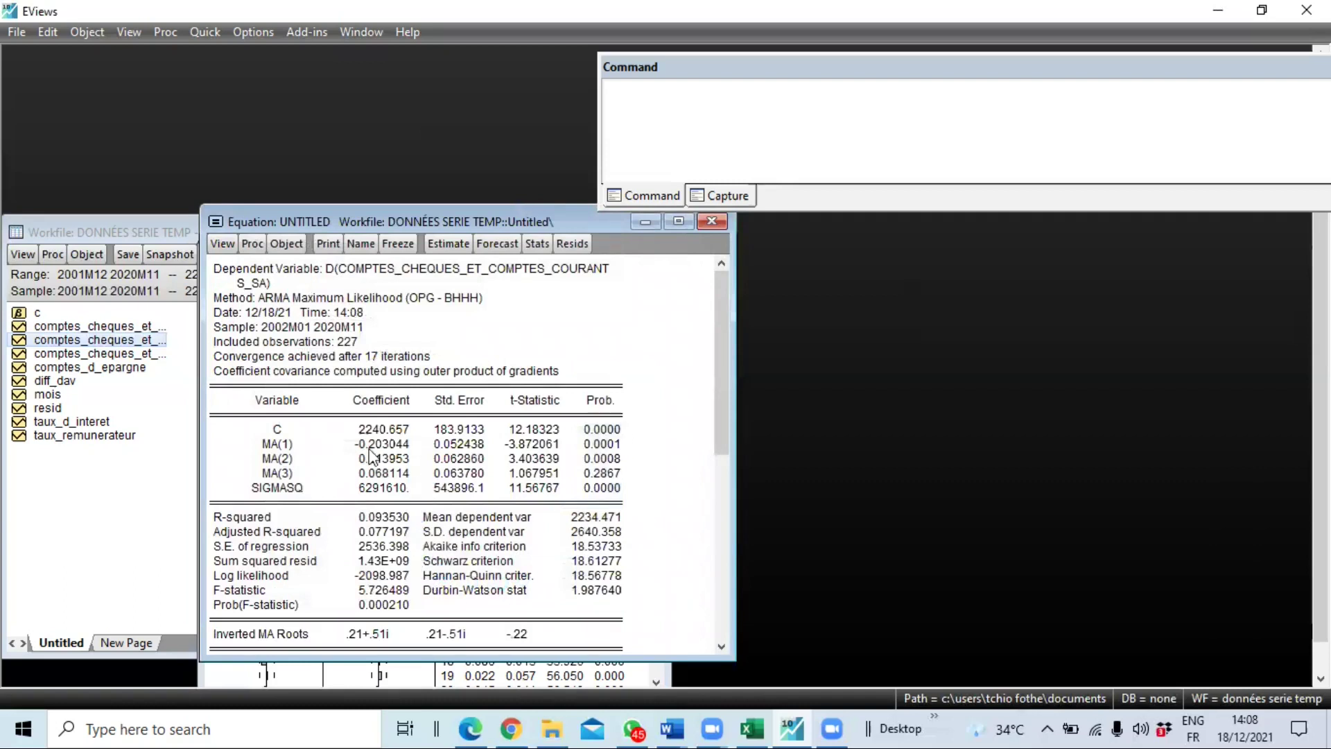
click(395, 518)
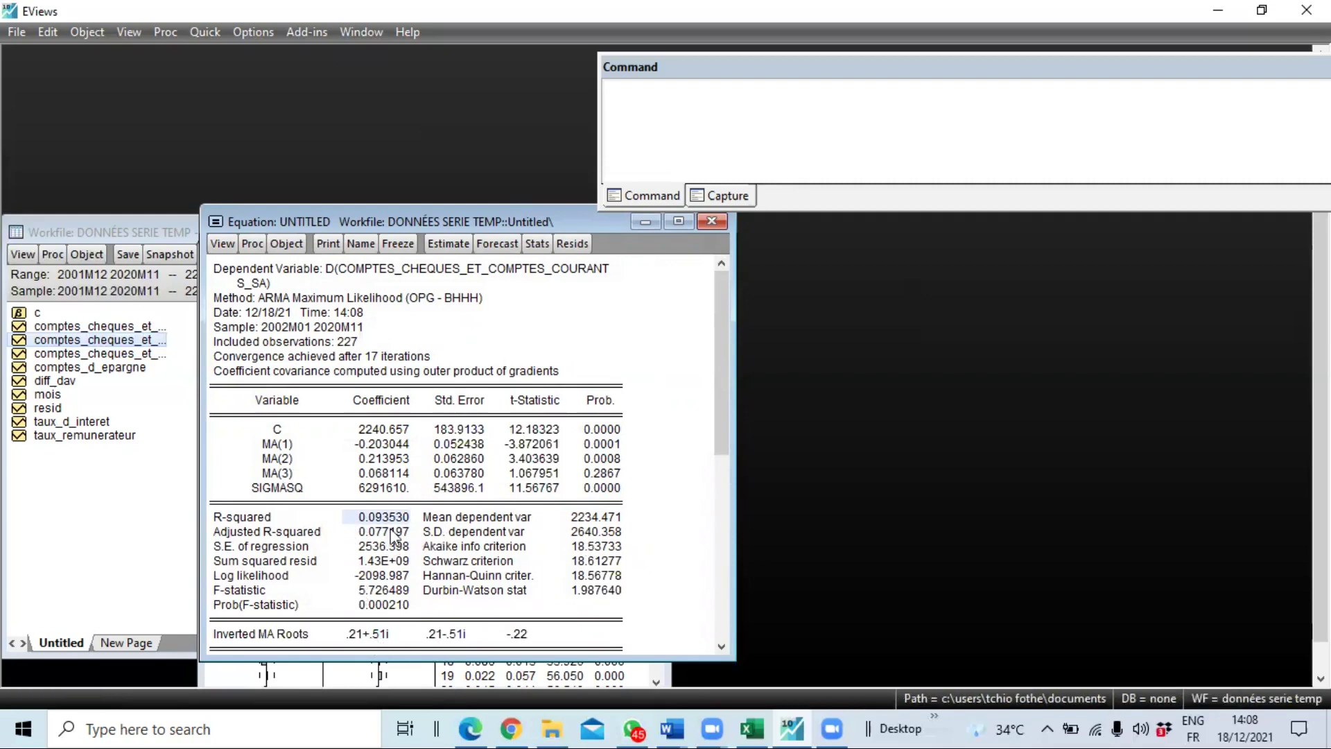
drag(614, 425, 600, 482)
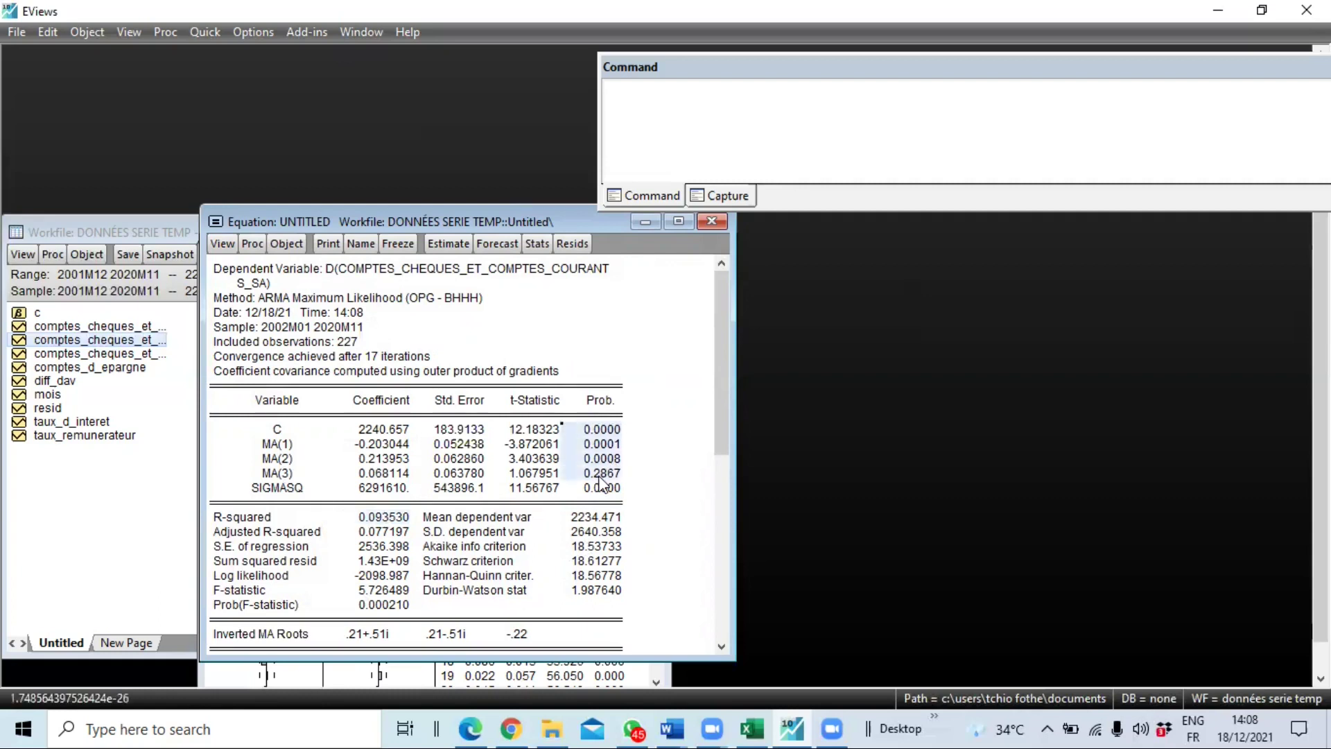
- Replace the three MA terms in the equation specification with ar(1) ar(2) ar(3) and estimate the equation
click(448, 243)
drag(600, 348, 506, 352)
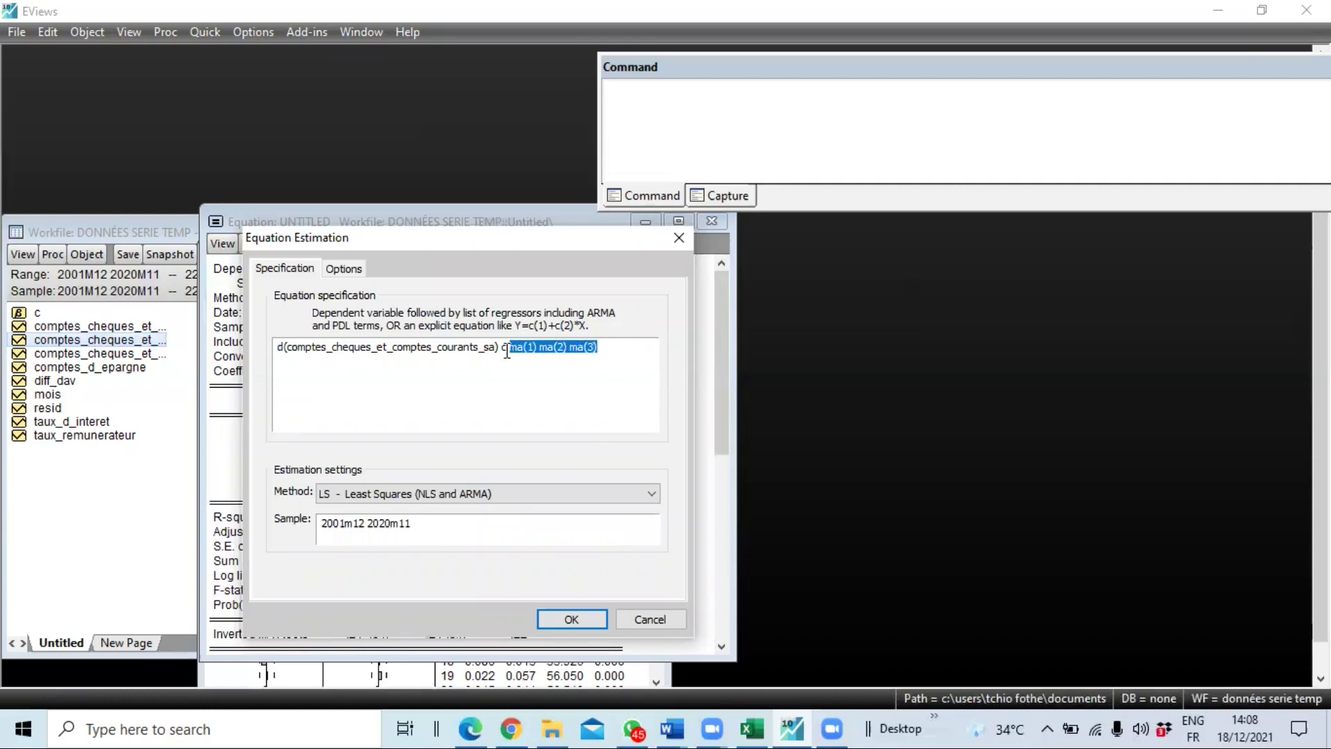
key(BackSpace)
text(ar(1) ar(2) ar(3))
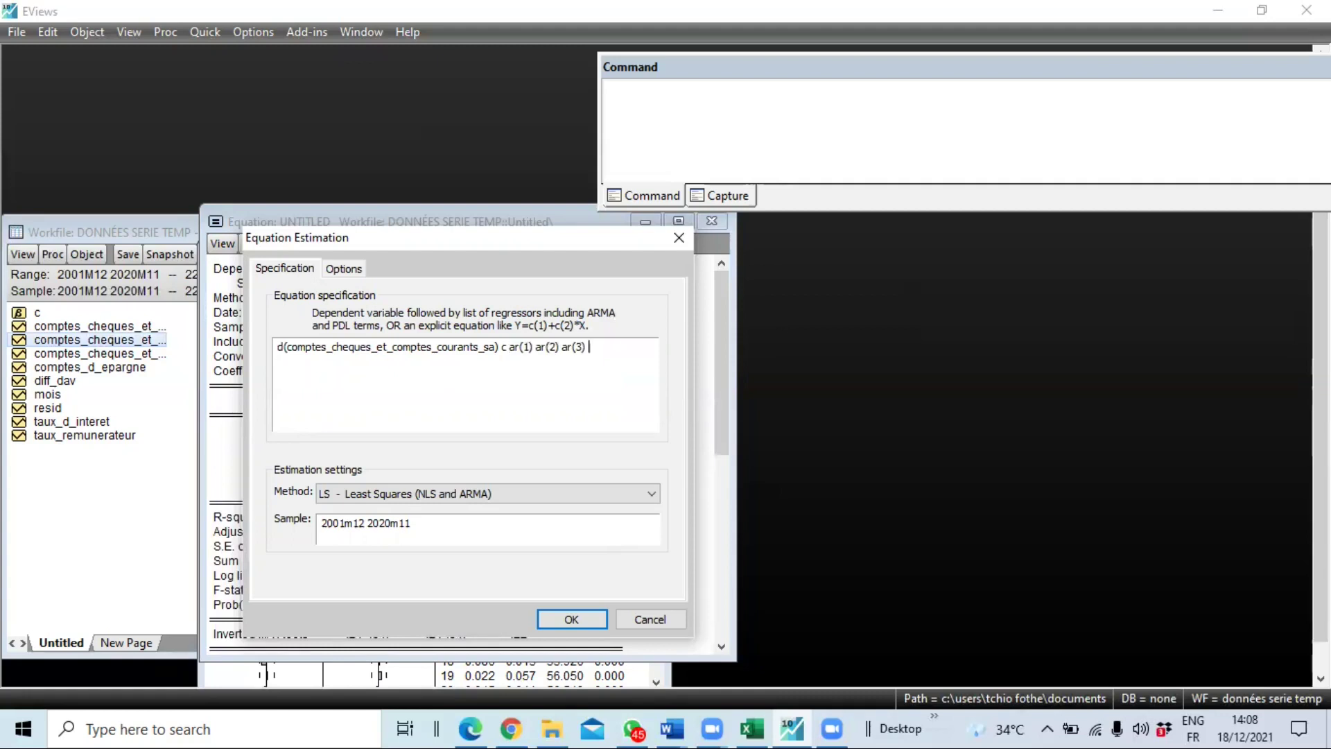
key(Return)
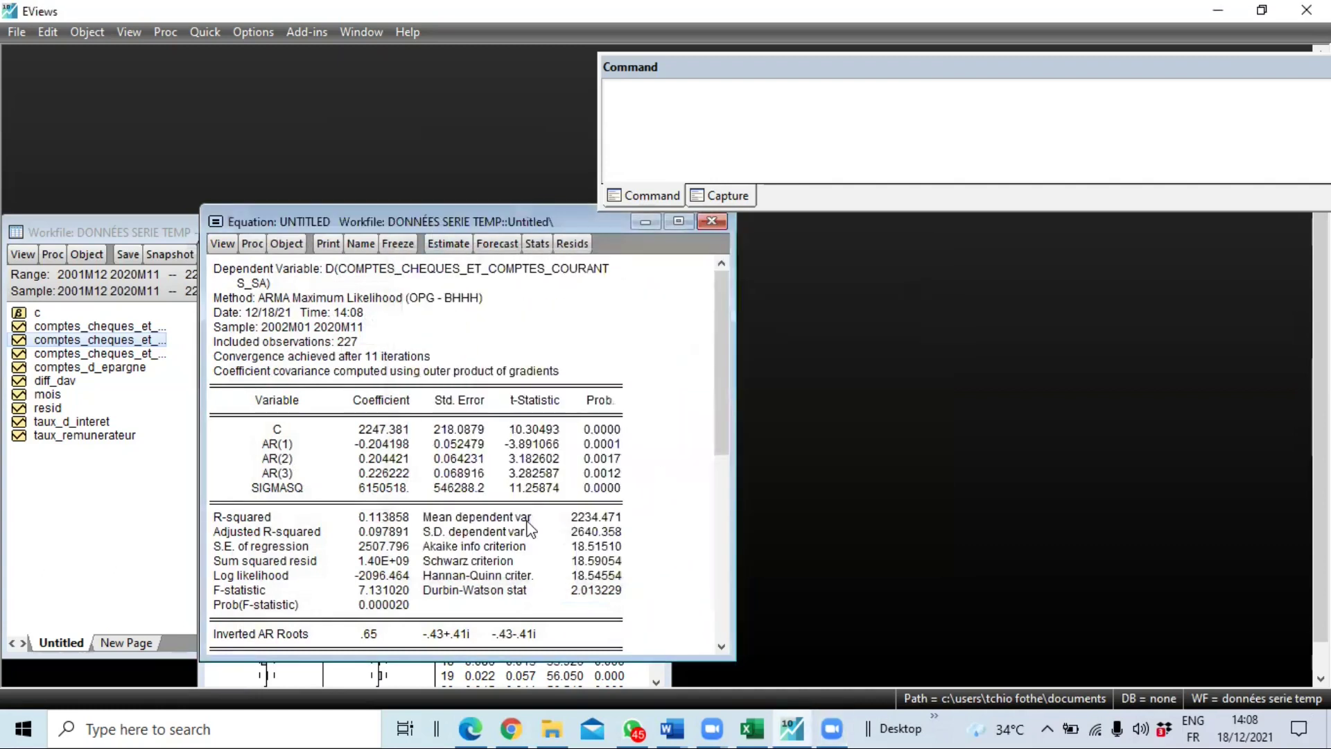
- Examine the AR equation output, focusing on the dependent variable and the coefficient probabilities
scroll(478, 459, down, 1)
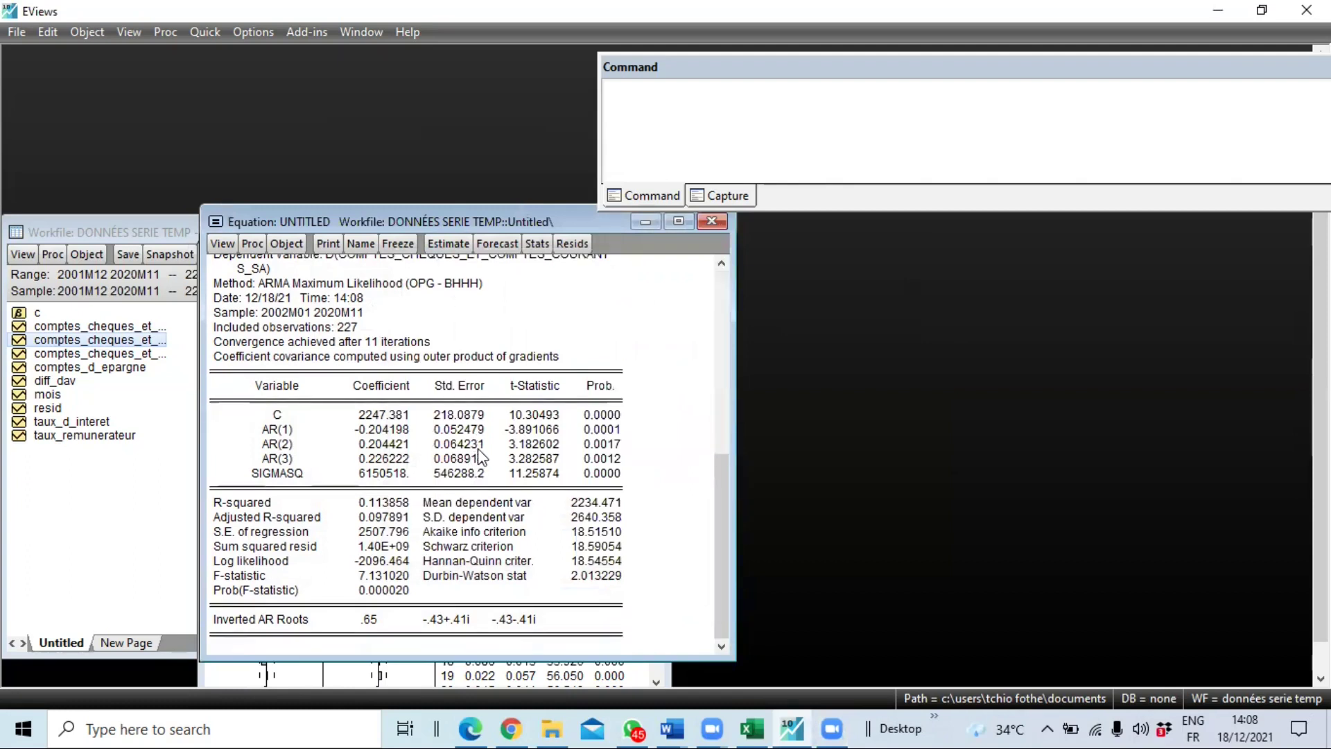
scroll(486, 458, up, 1)
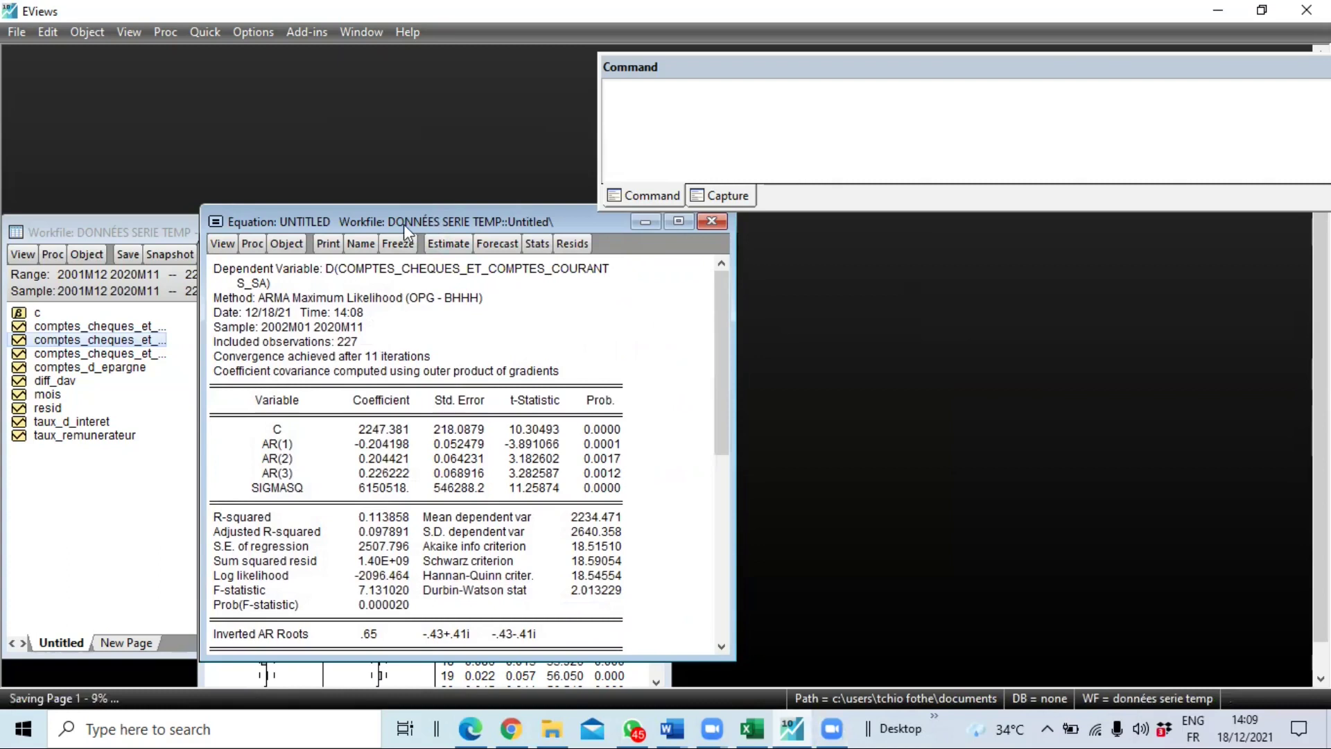
drag(403, 223, 396, 252)
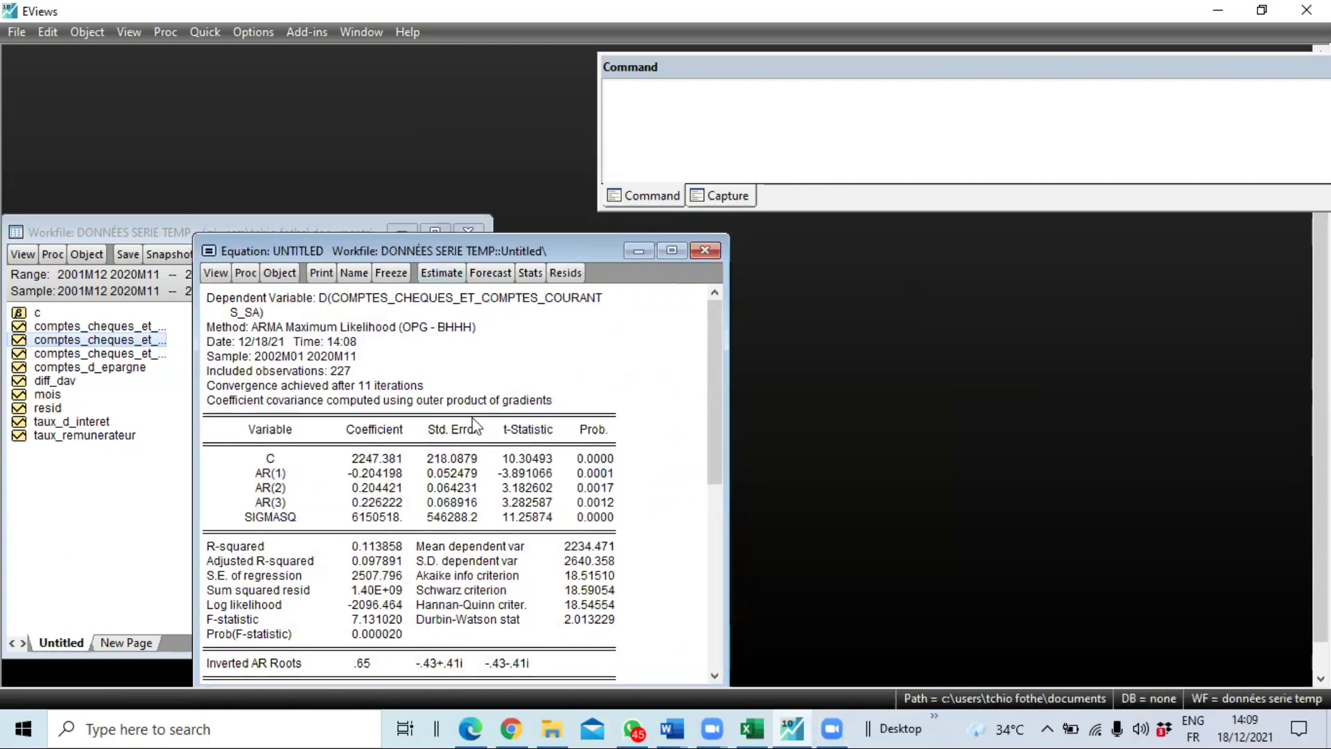
click(325, 300)
drag(511, 302, 614, 302)
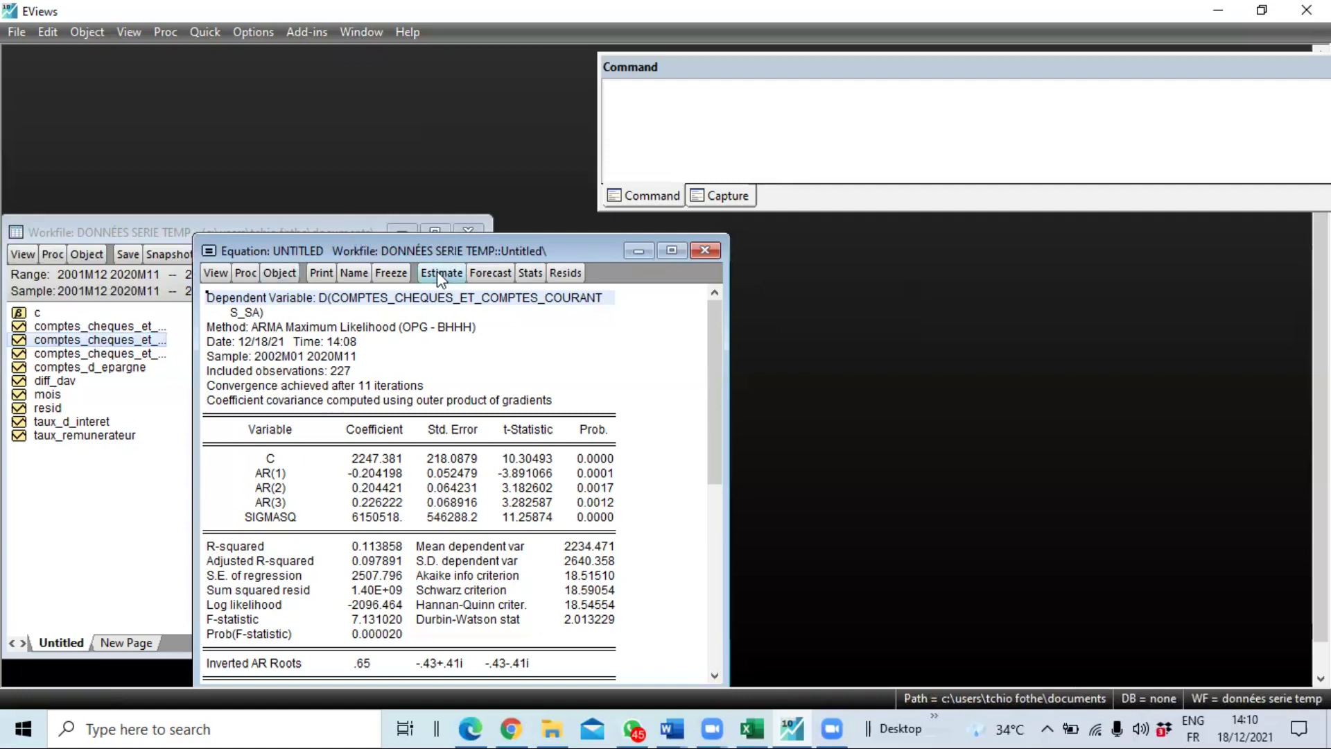
drag(600, 457, 597, 525)
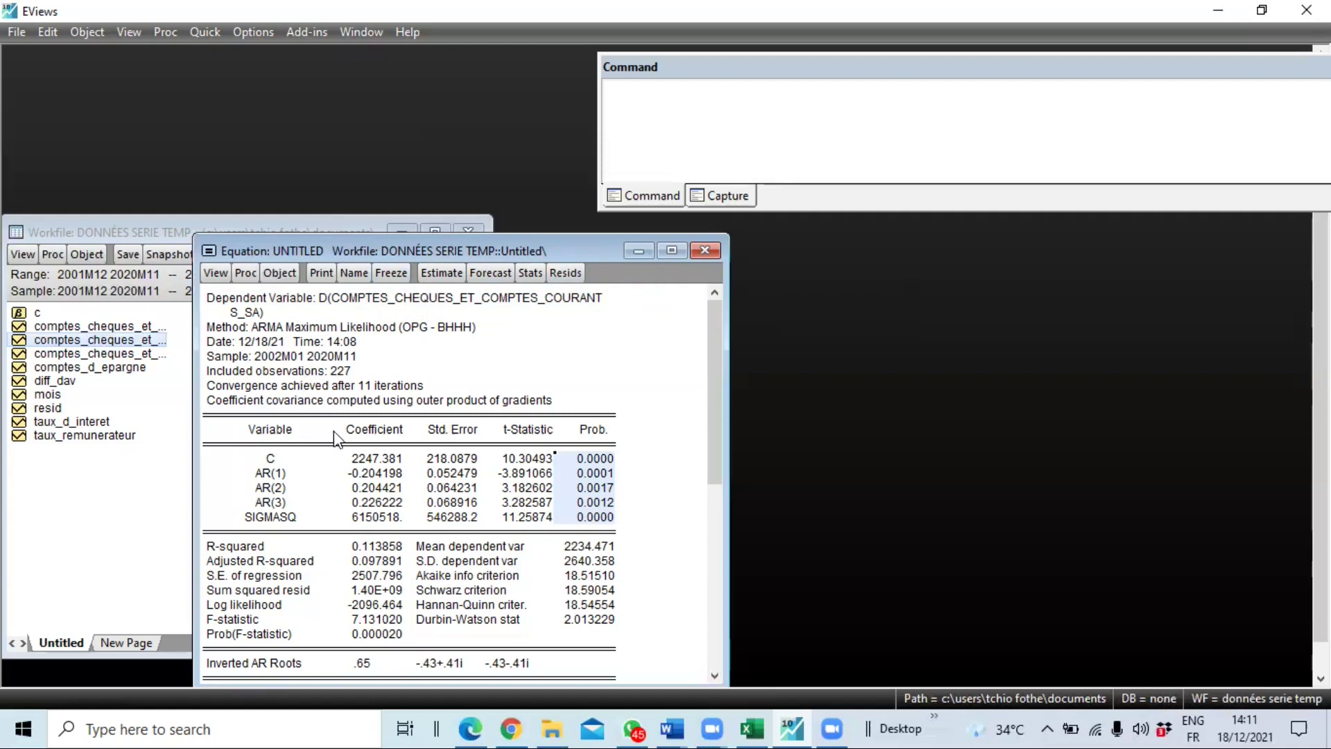
- Reposition the equation window beside the workfile's object list and save the equation in the workfile as eq01
drag(447, 252, 576, 321)
click(657, 278)
click(646, 257)
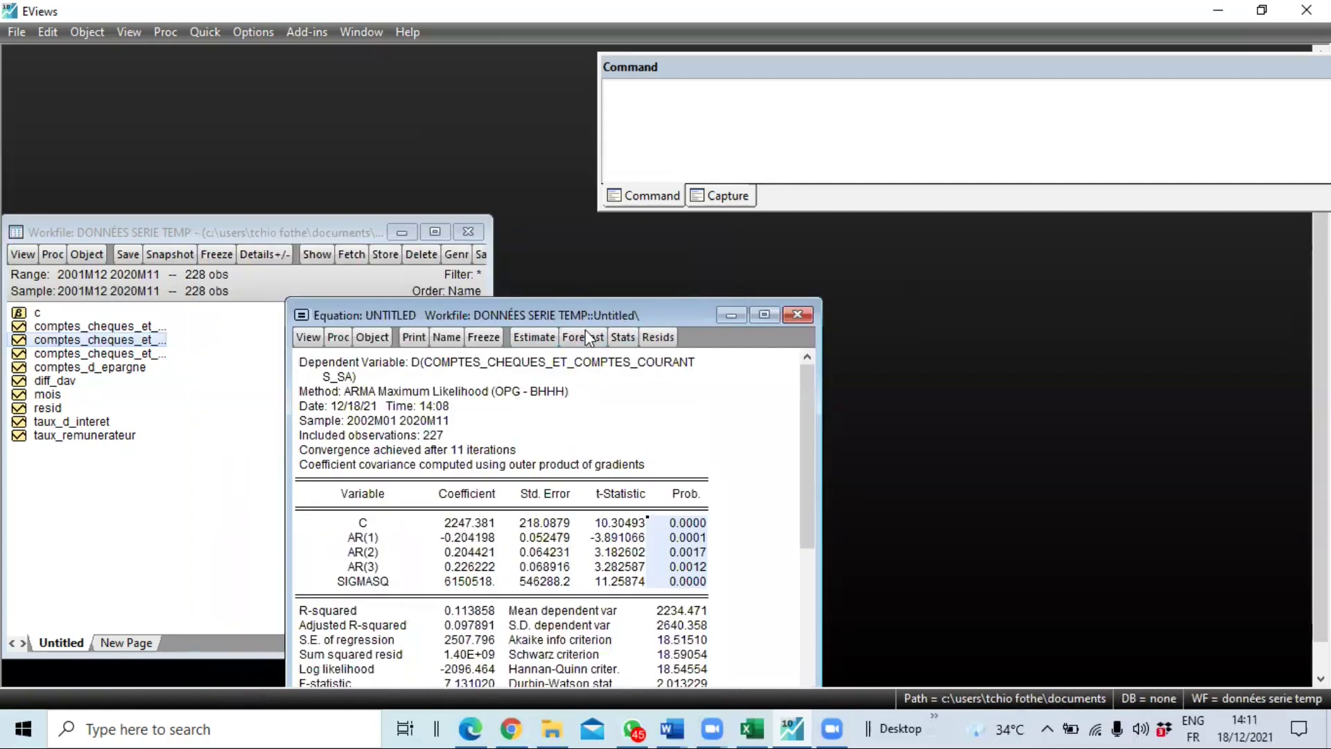
drag(551, 313, 552, 279)
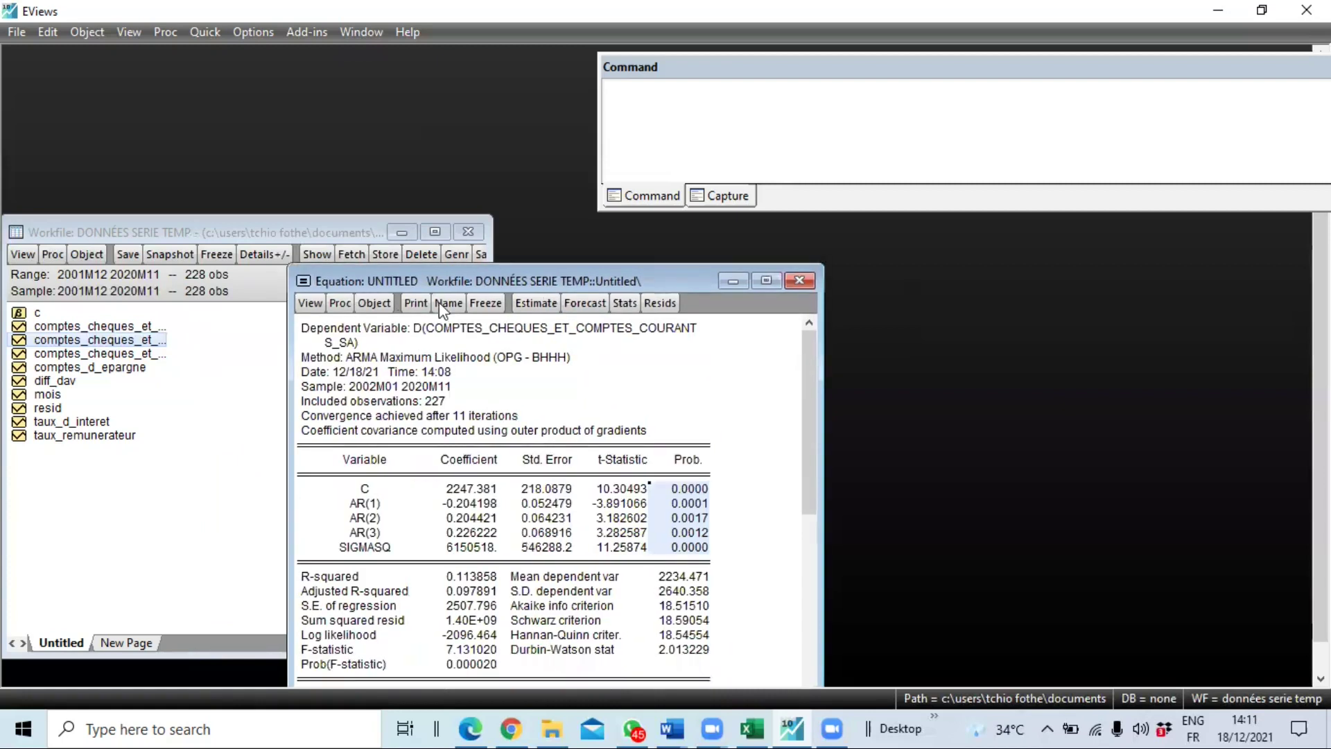
click(449, 303)
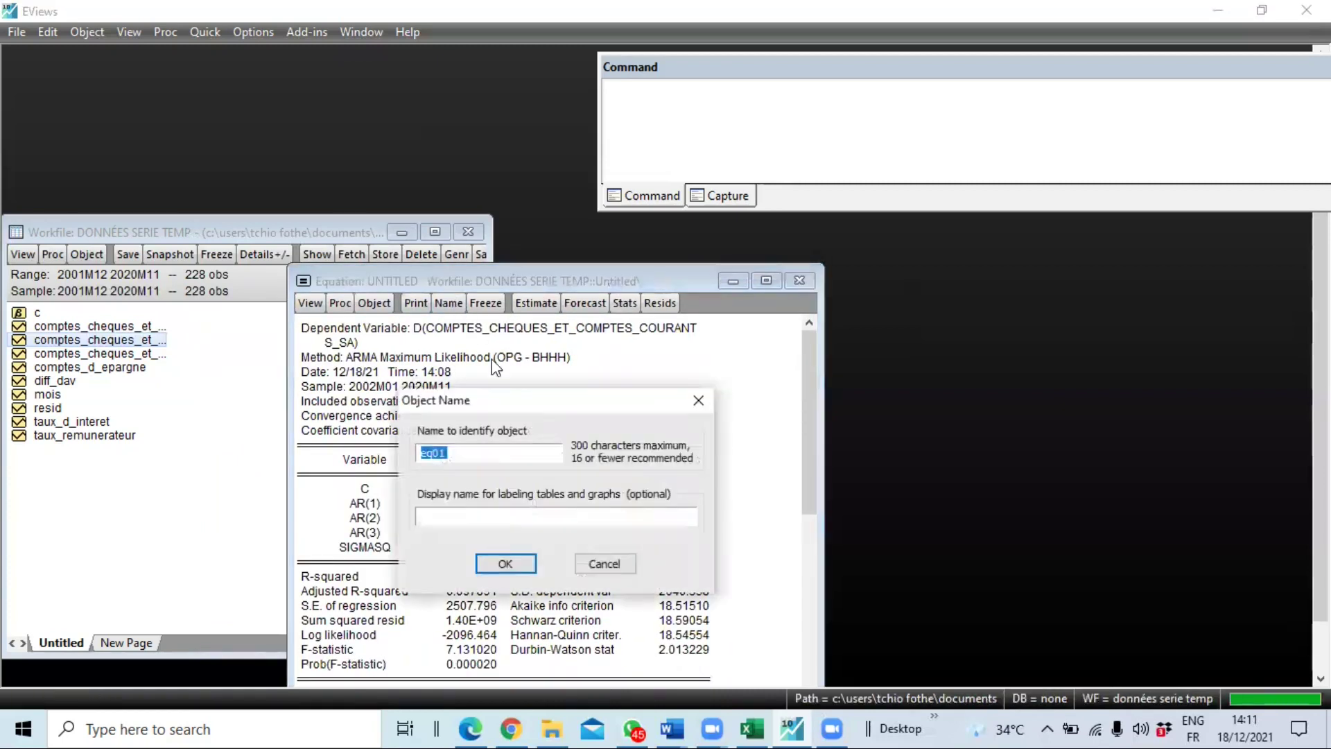
click(444, 454)
drag(443, 454, 404, 447)
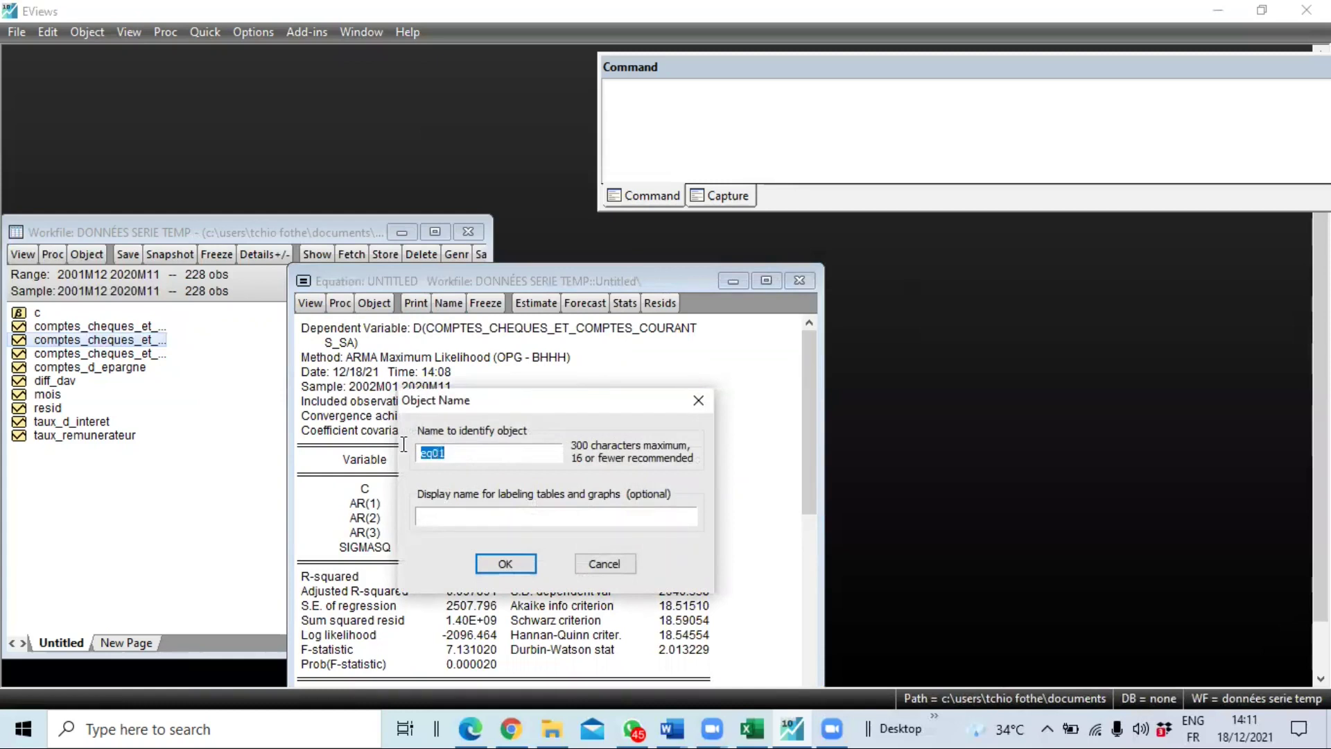
click(534, 565)
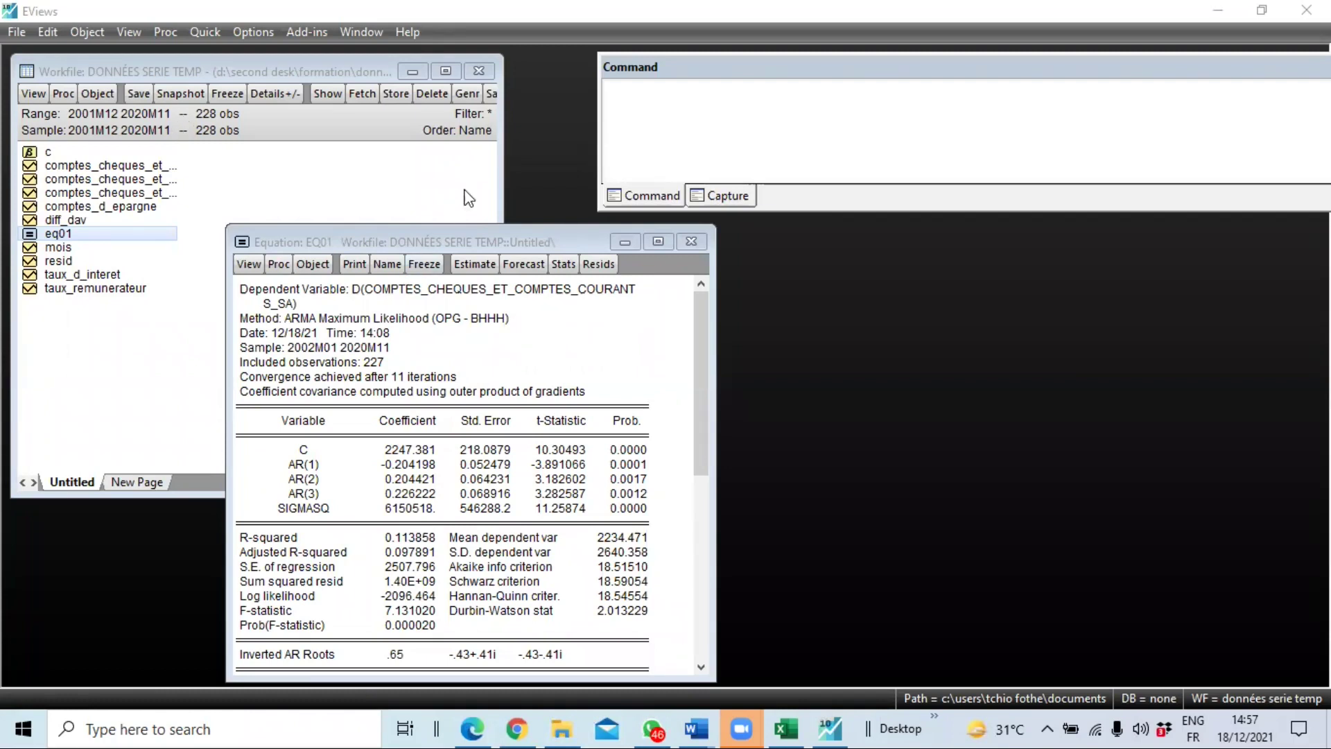
- Show the seasonally adjusted current accounts series as a spreadsheet, inspect its last observation at 2020M11, and close the series
click(450, 241)
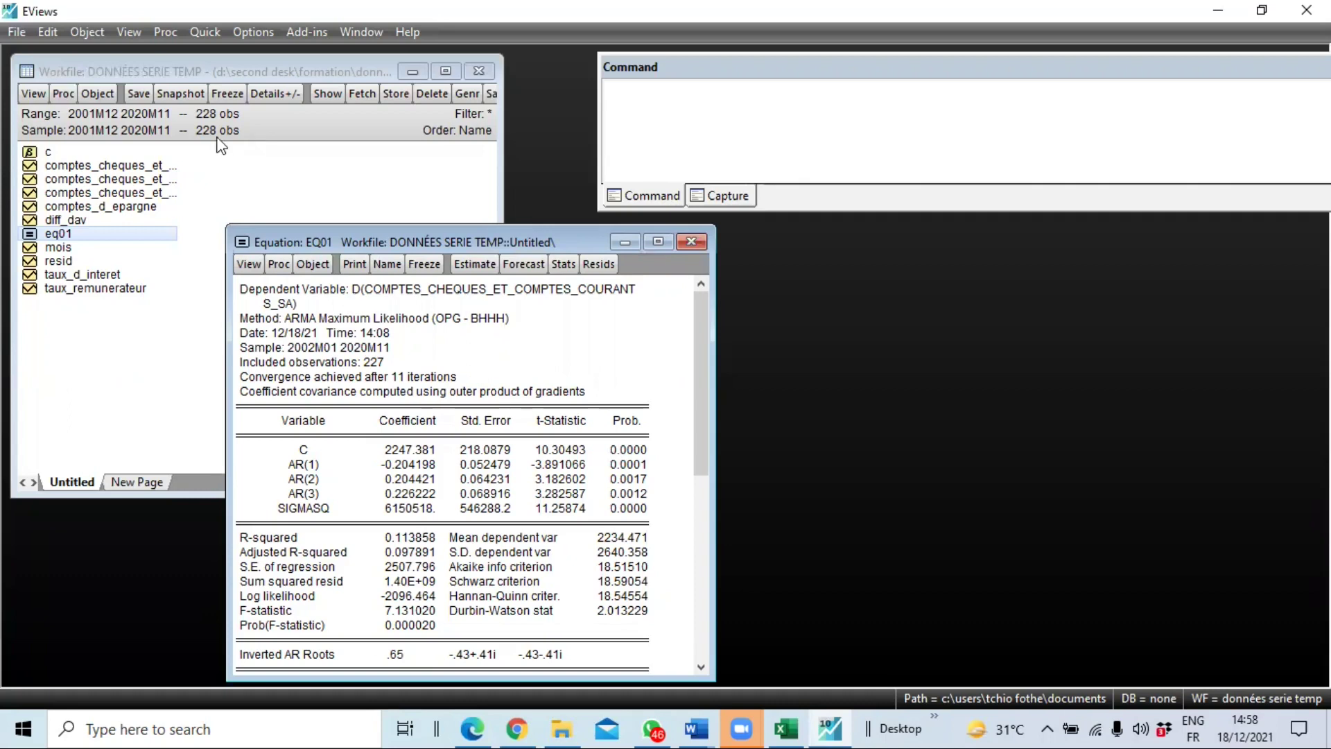
double_click(69, 181)
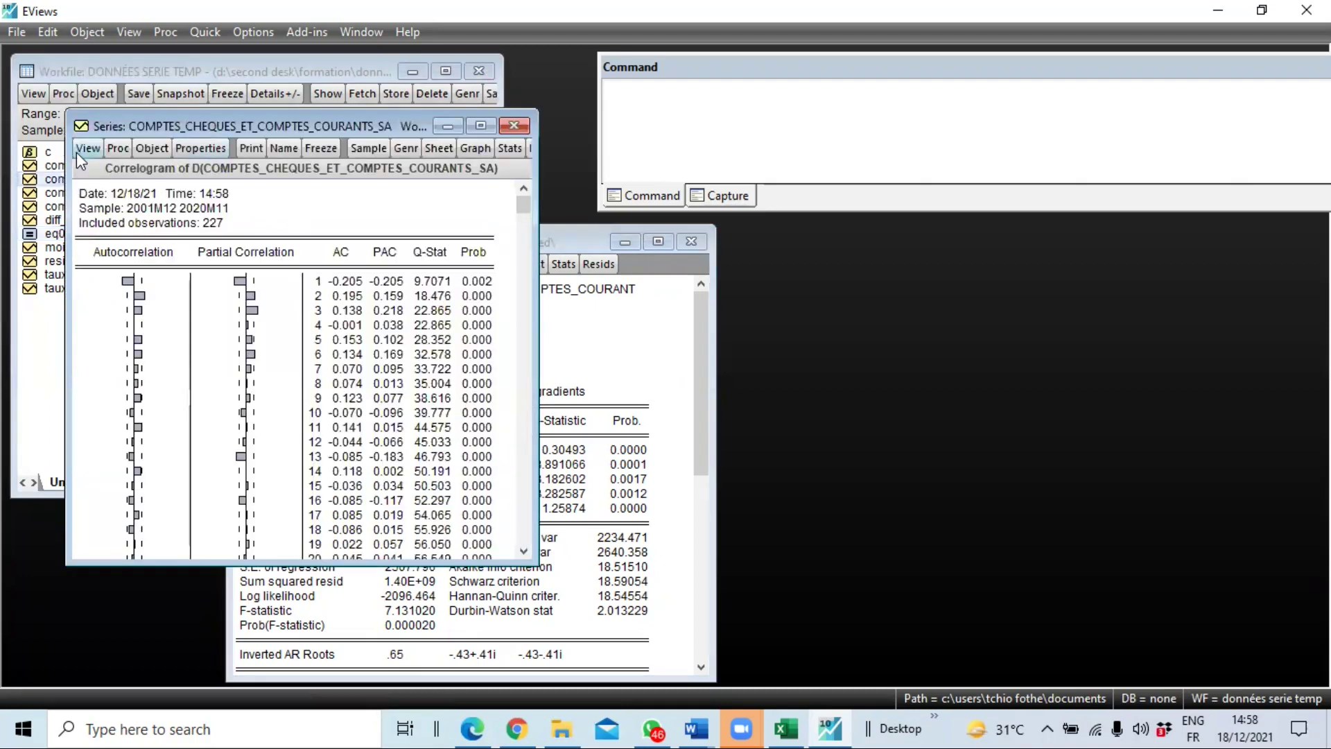
click(76, 152)
click(131, 174)
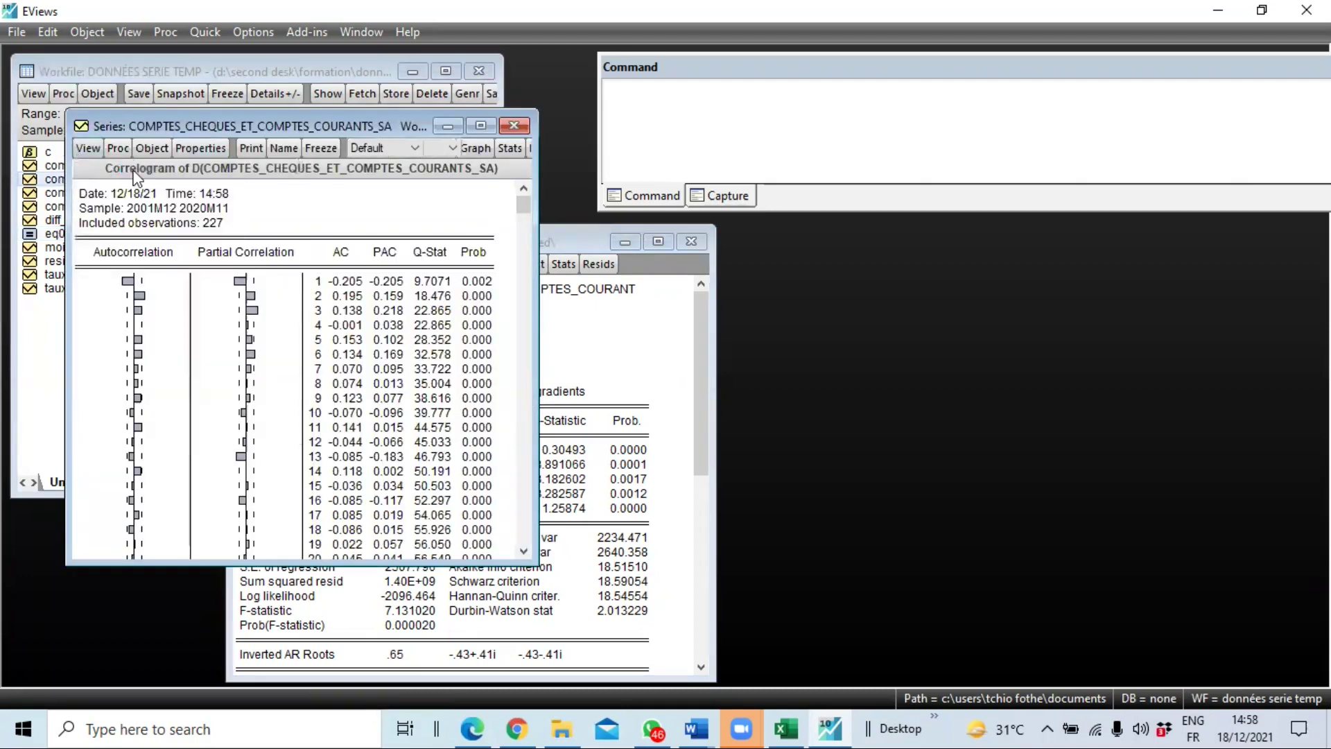
scroll(239, 347, down, 15)
scroll(242, 374, down, 5)
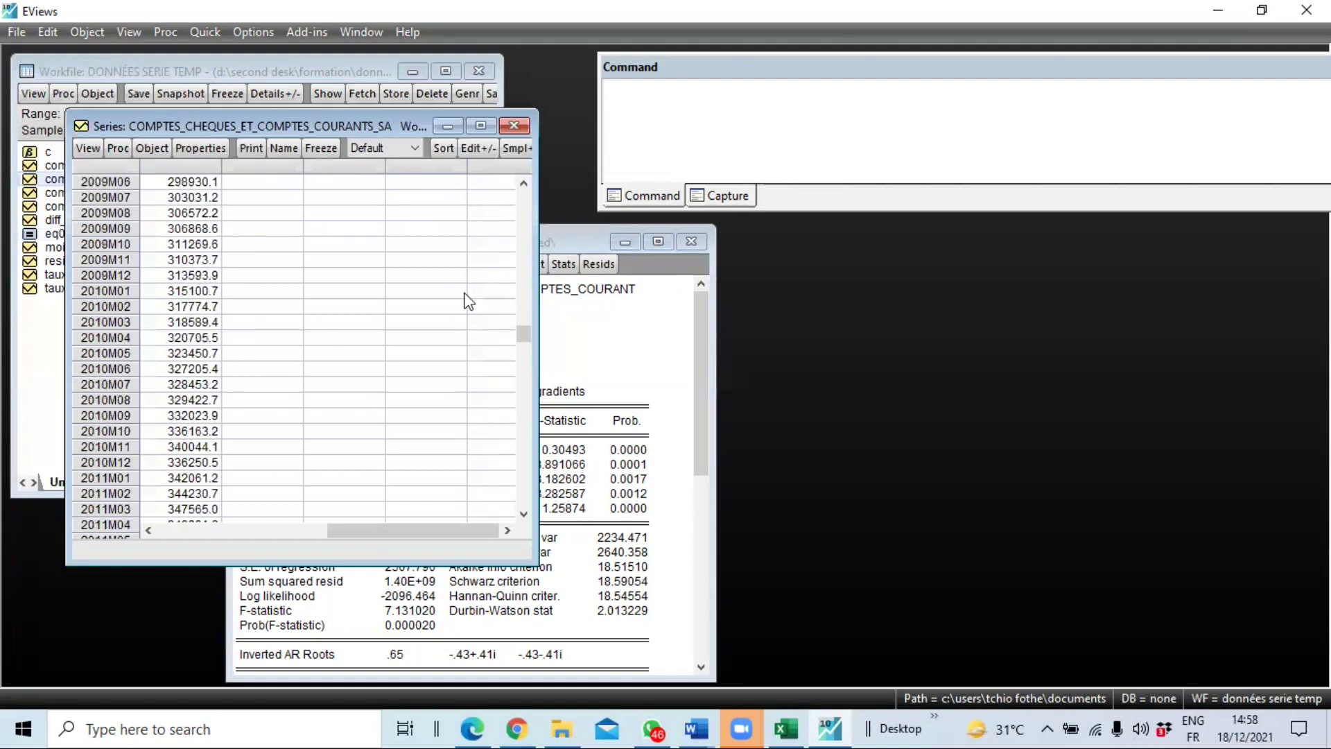
drag(524, 335, 522, 529)
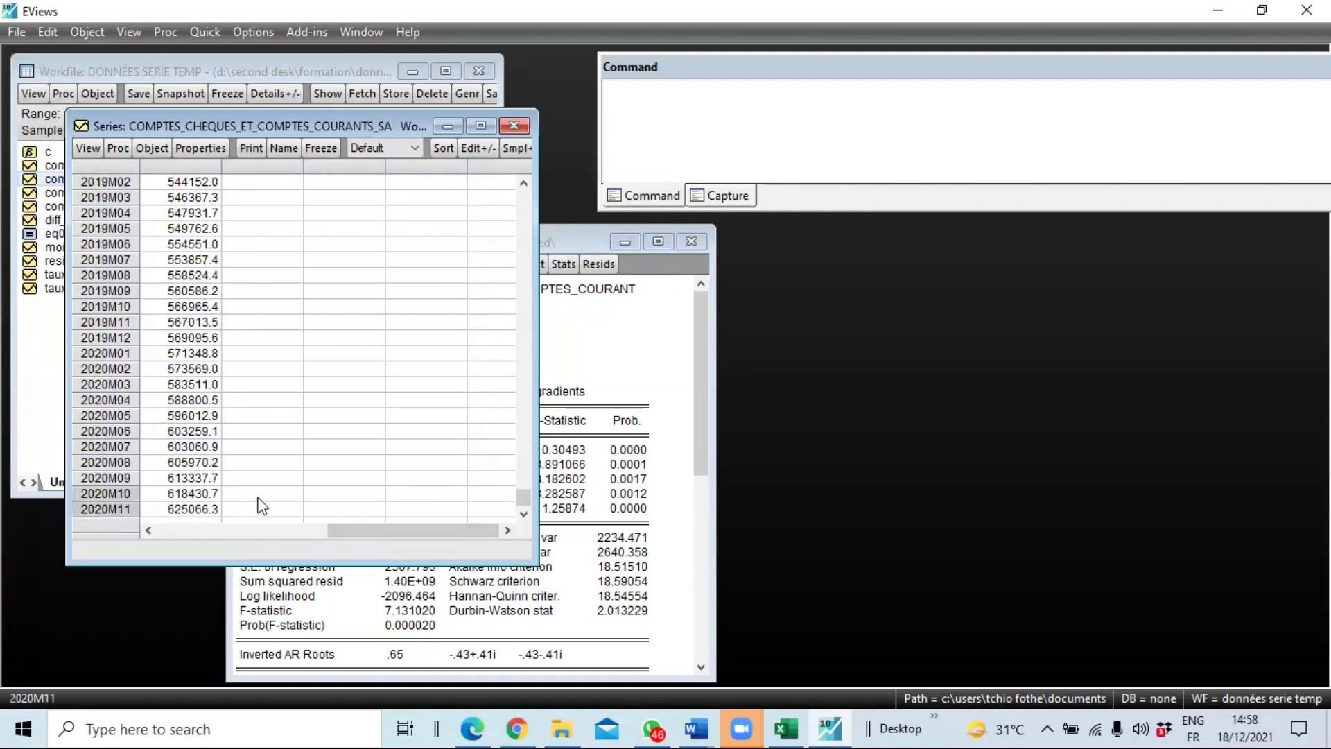
drag(208, 498, 127, 505)
click(104, 509)
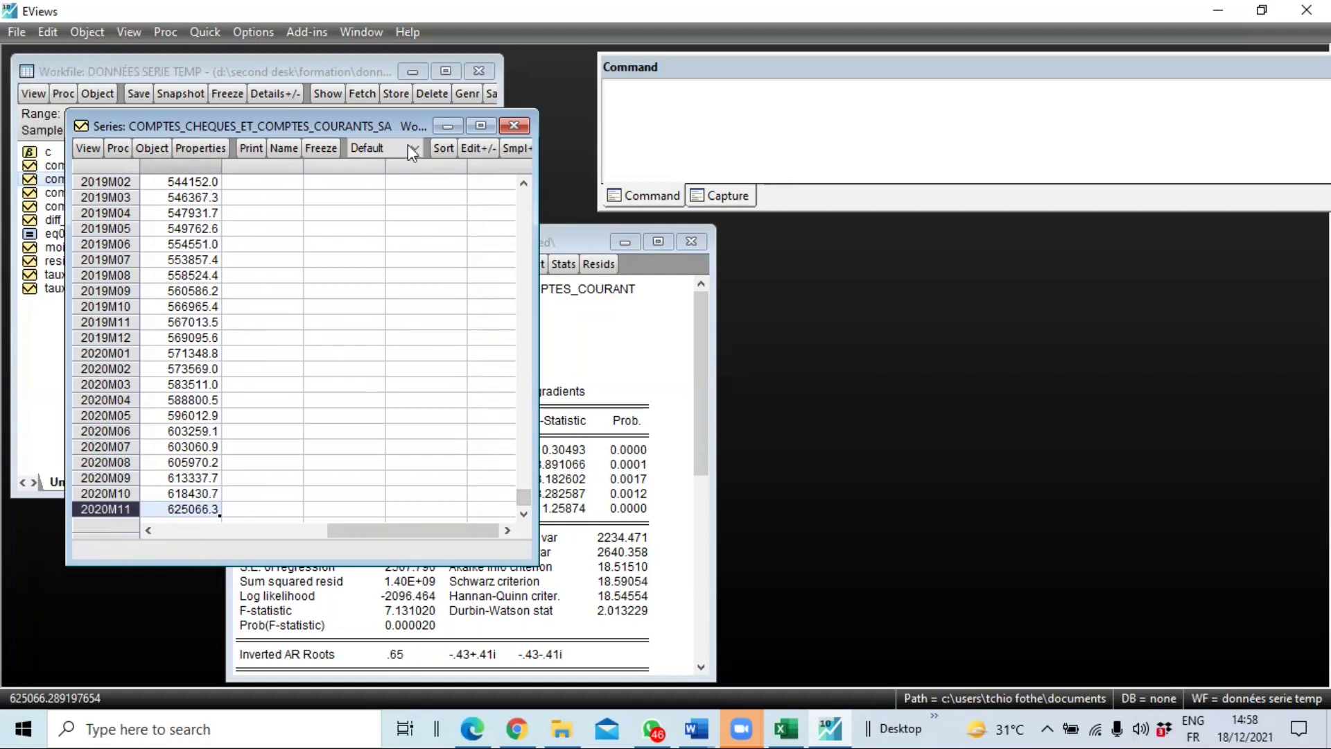
click(513, 126)
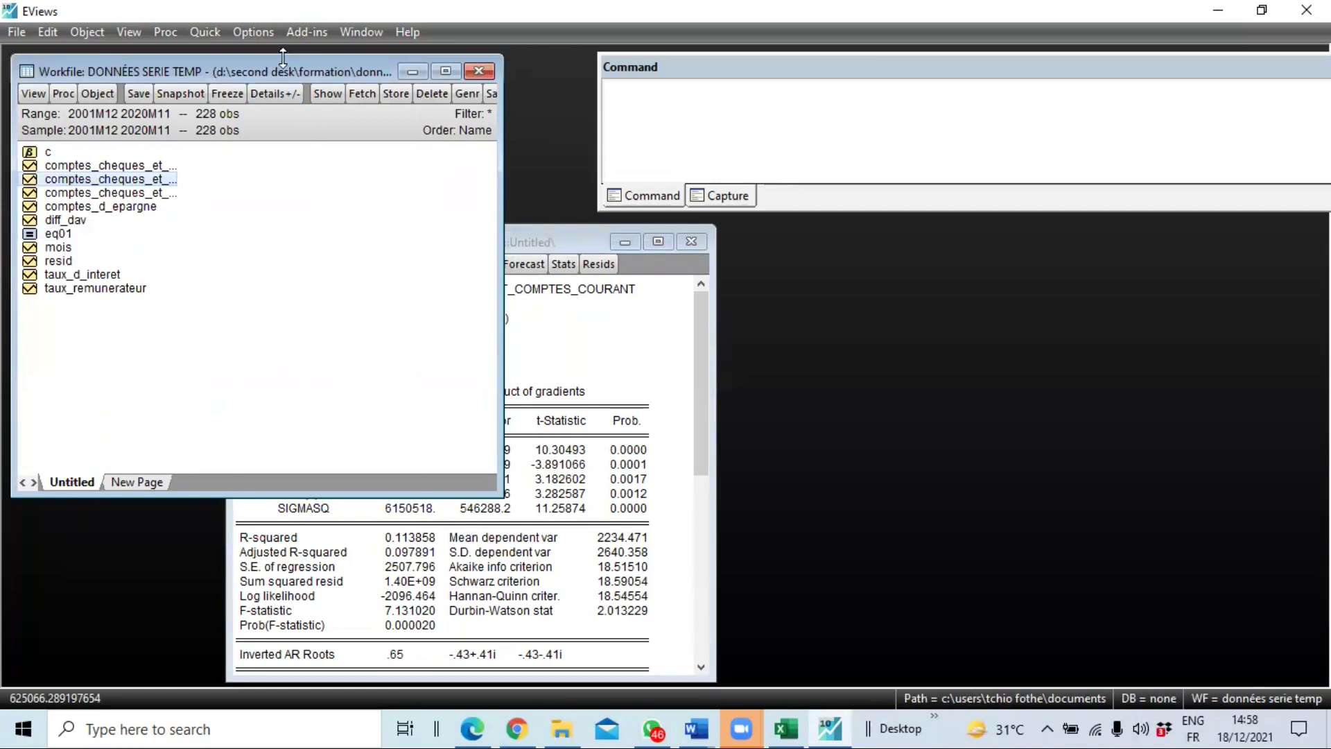
- Bring the eq01 equation window to the front, shift it slightly over the workfile, and show its estimation output
click(538, 240)
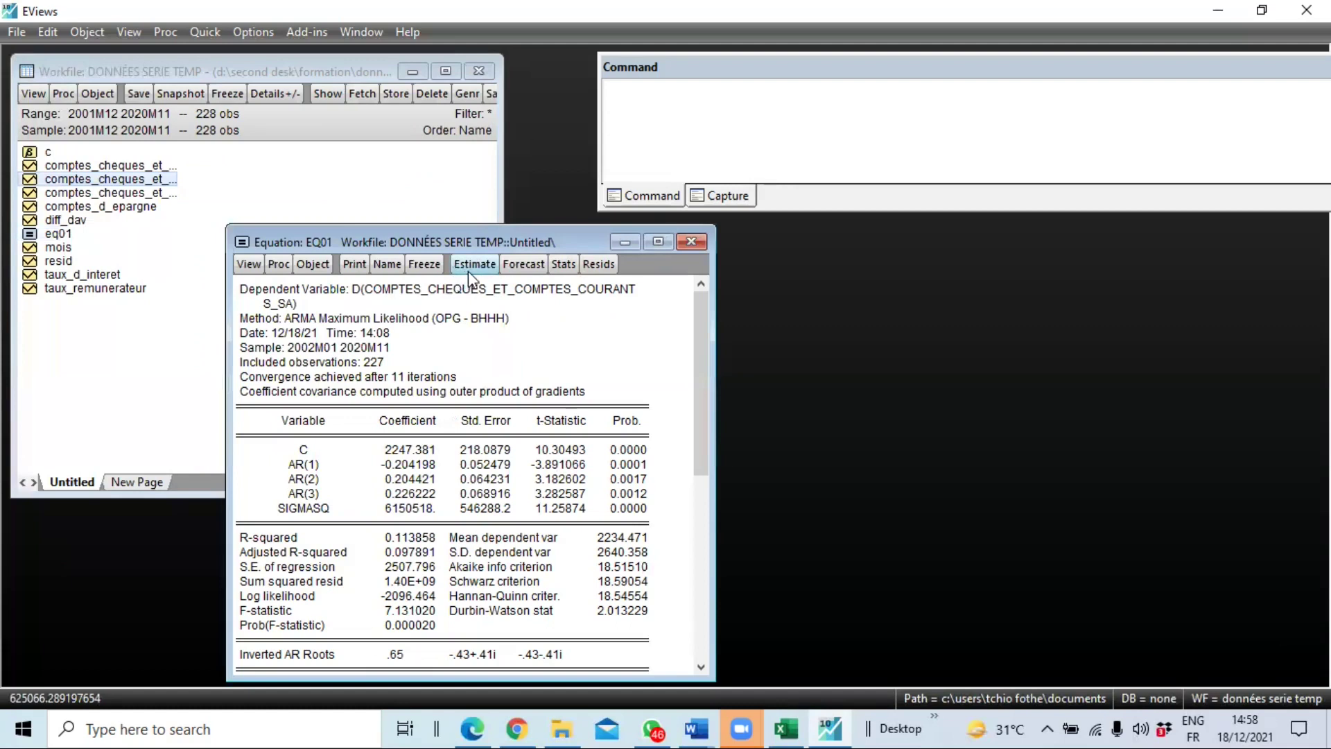
drag(460, 242, 401, 236)
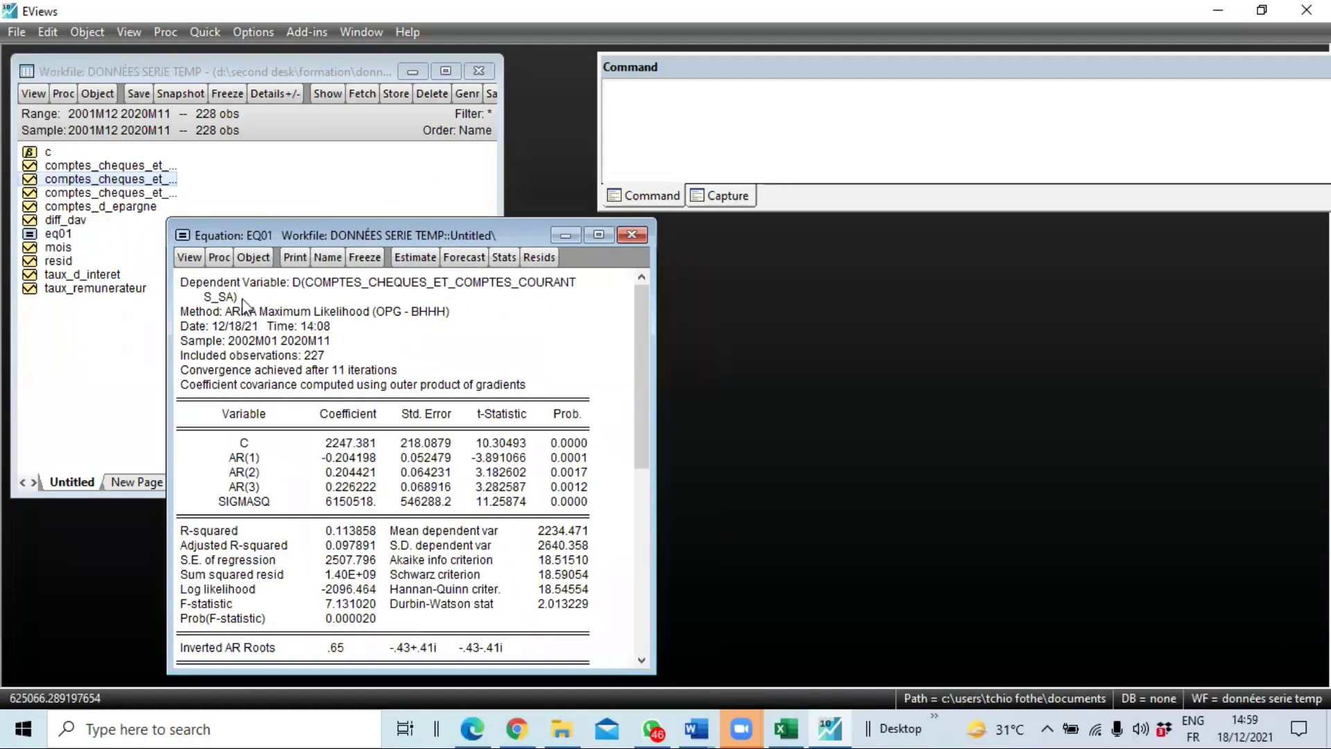
click(217, 258)
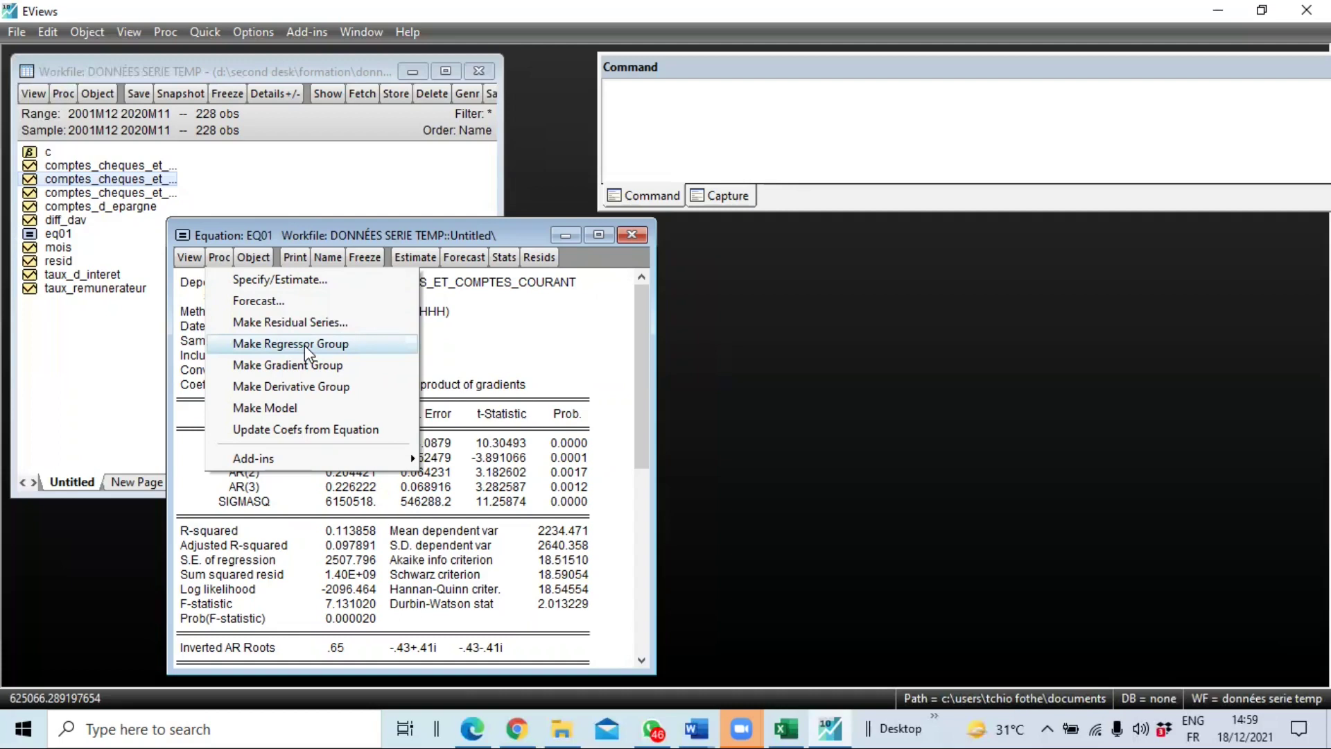
click(196, 258)
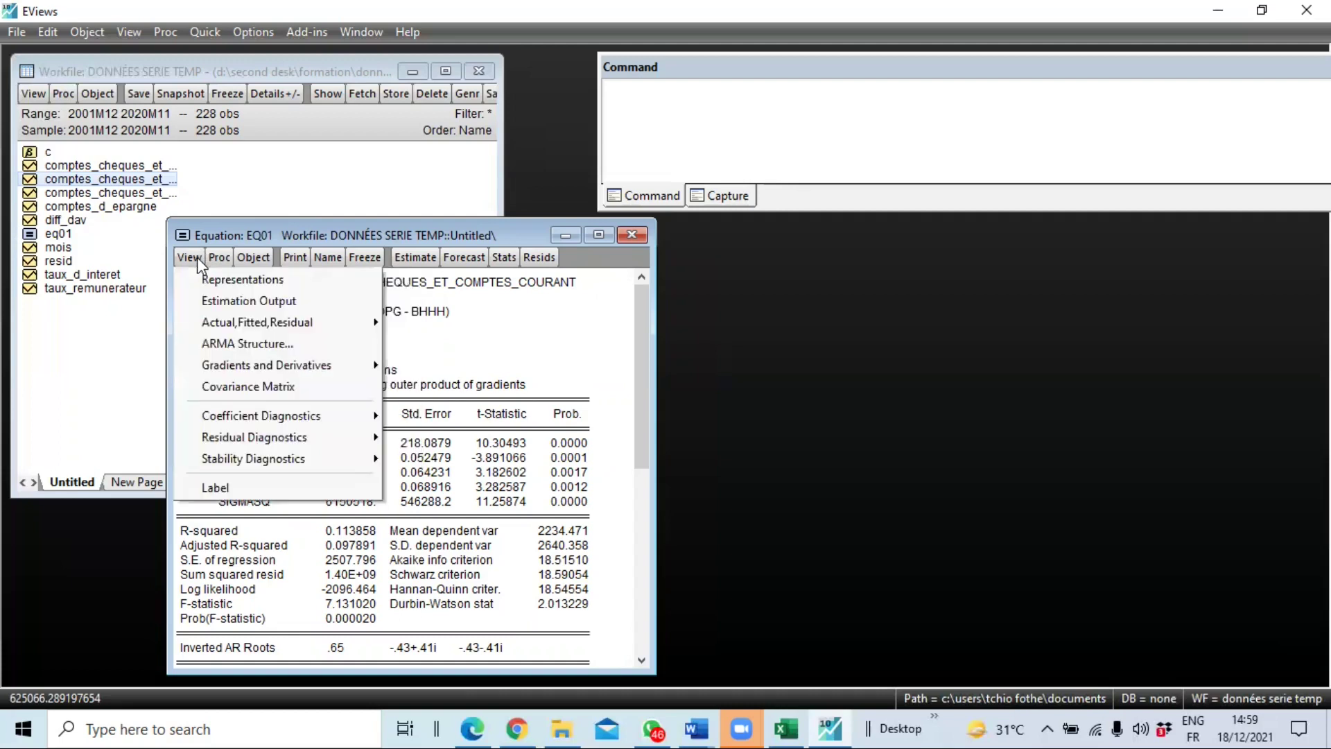
click(281, 302)
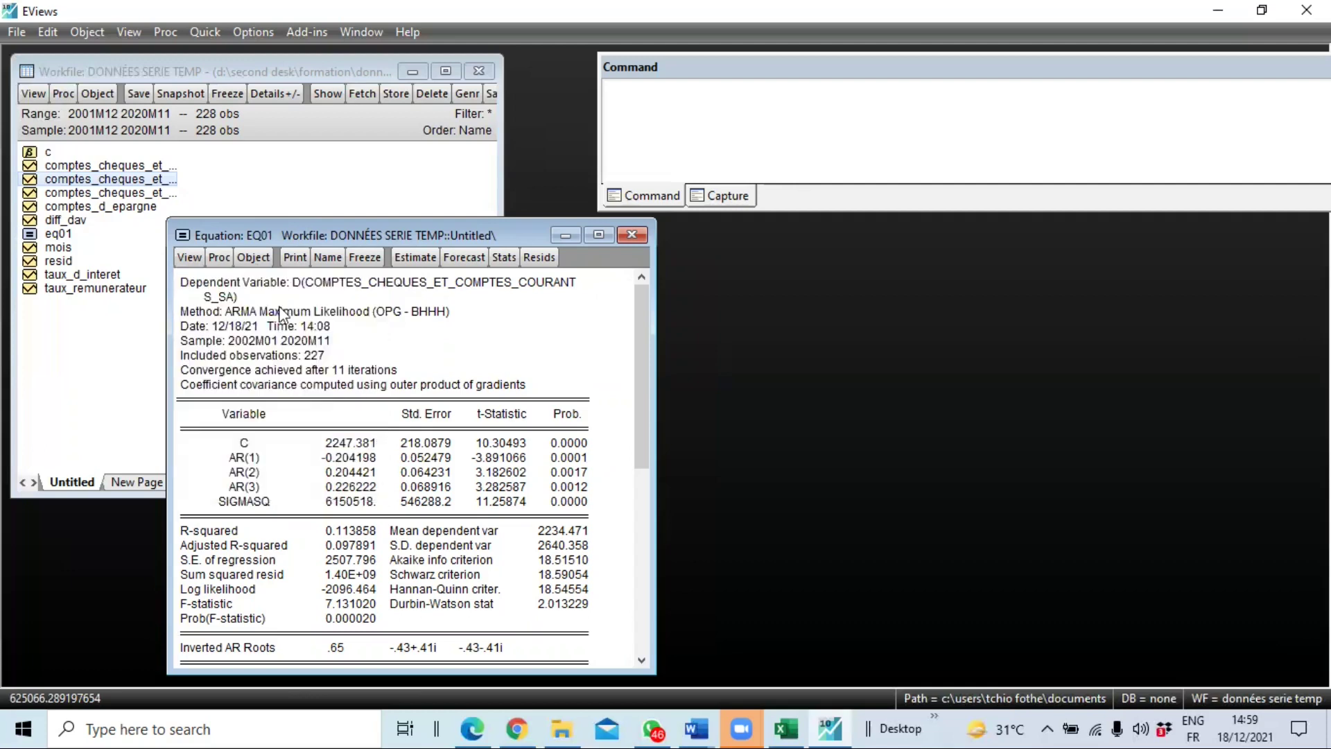
click(189, 258)
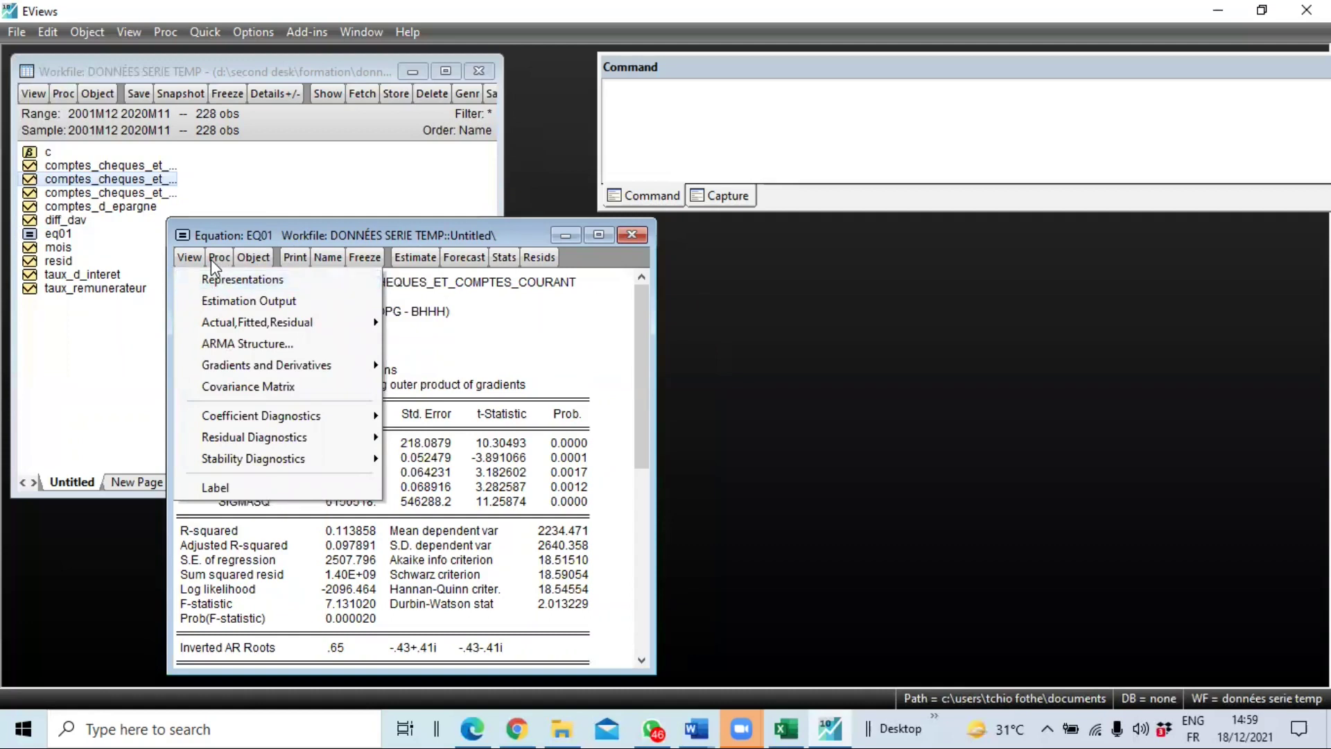
click(210, 259)
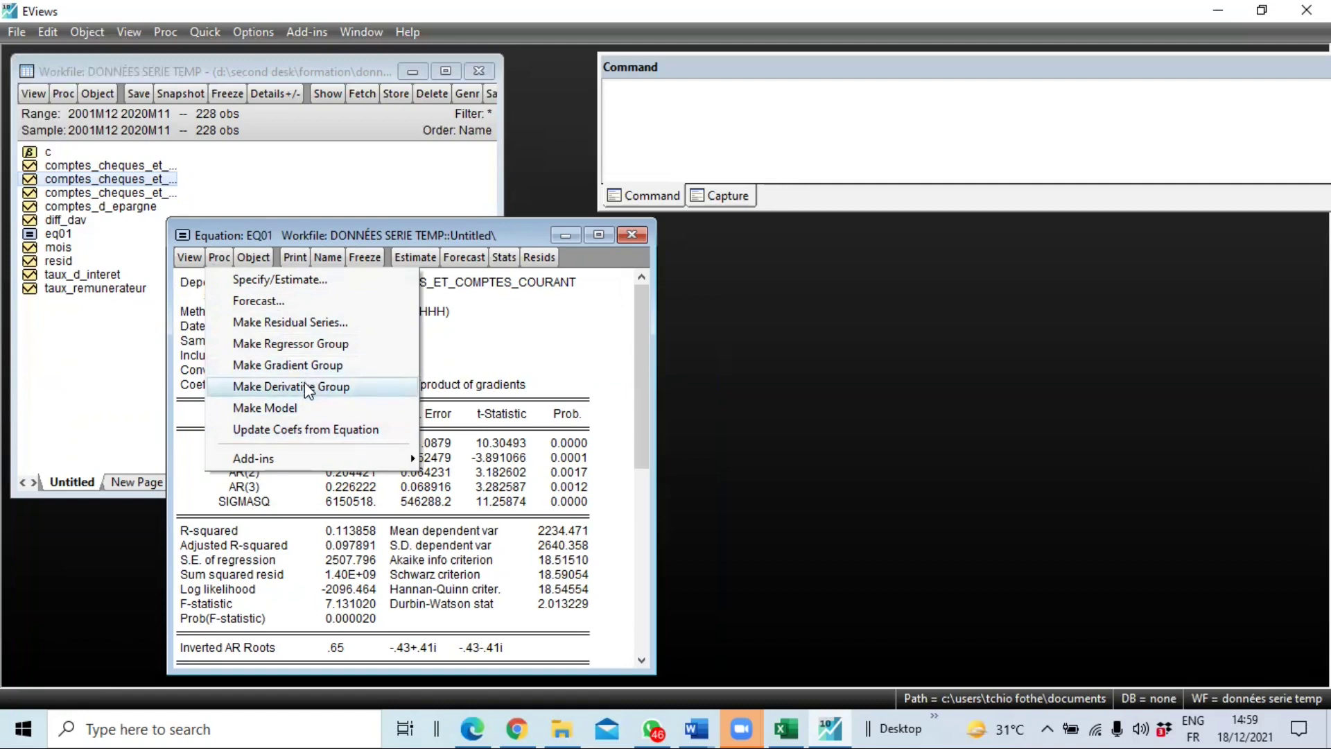
click(242, 218)
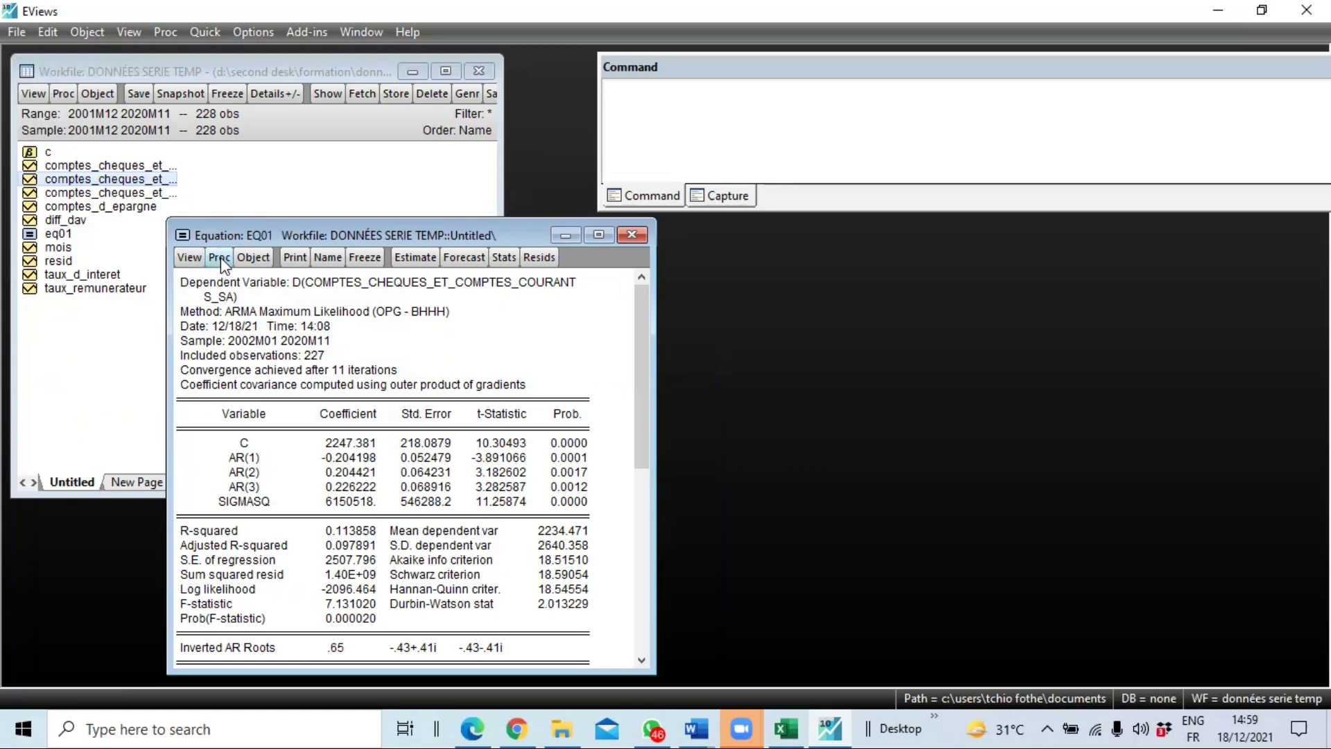
- Show the representations of eq01 and examine the equation with substituted coefficients
click(189, 260)
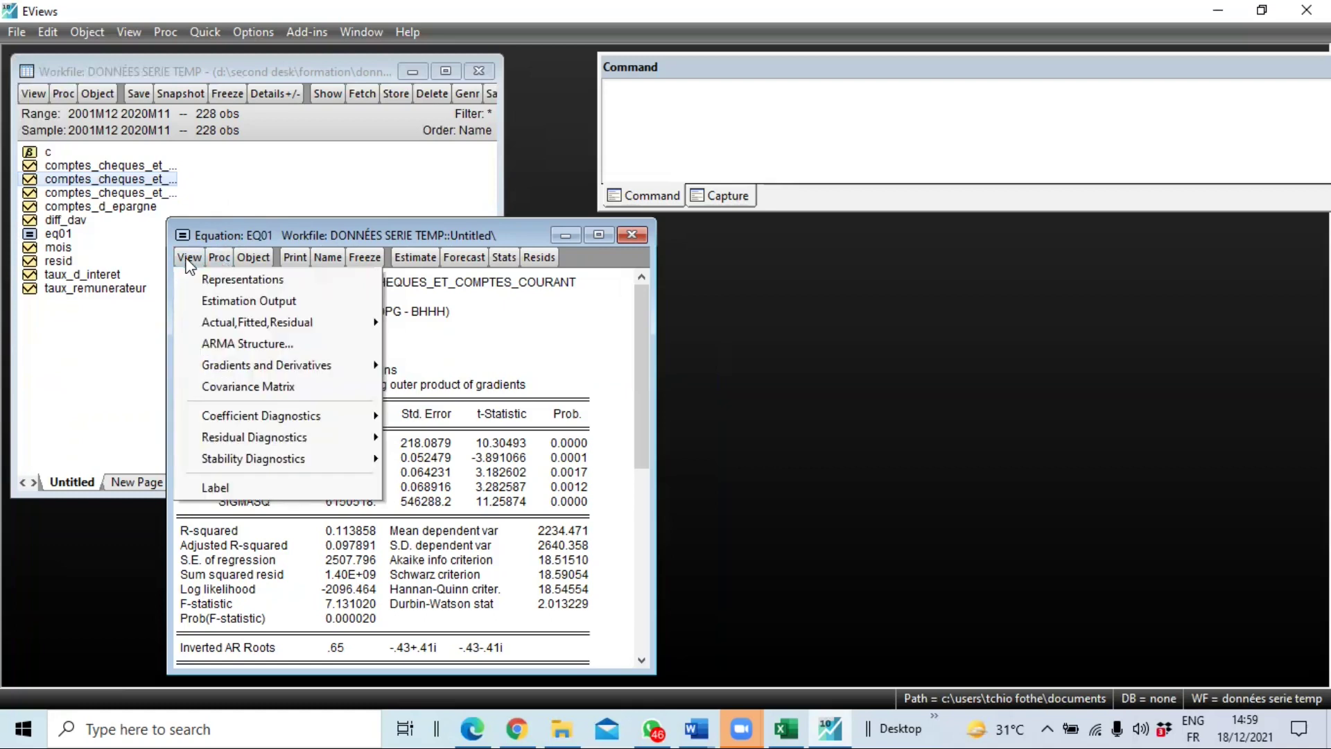
click(261, 281)
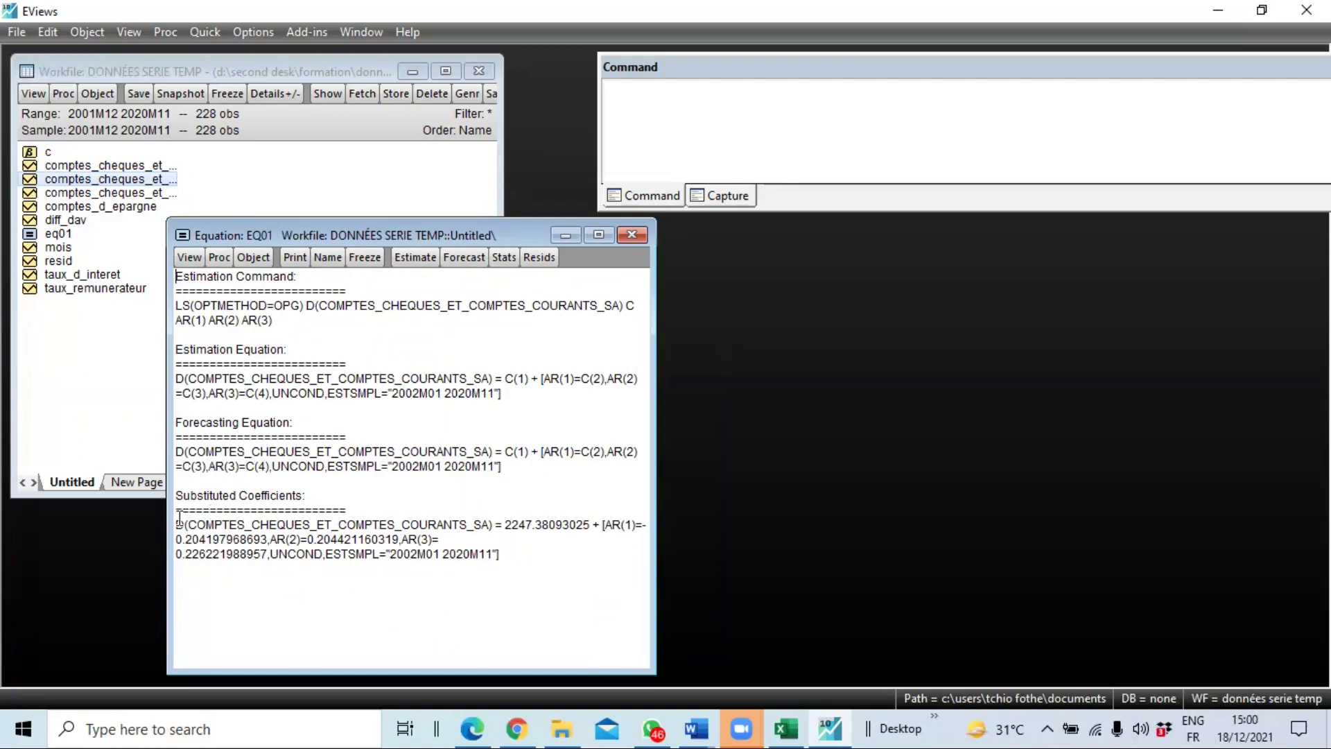
drag(176, 524, 409, 564)
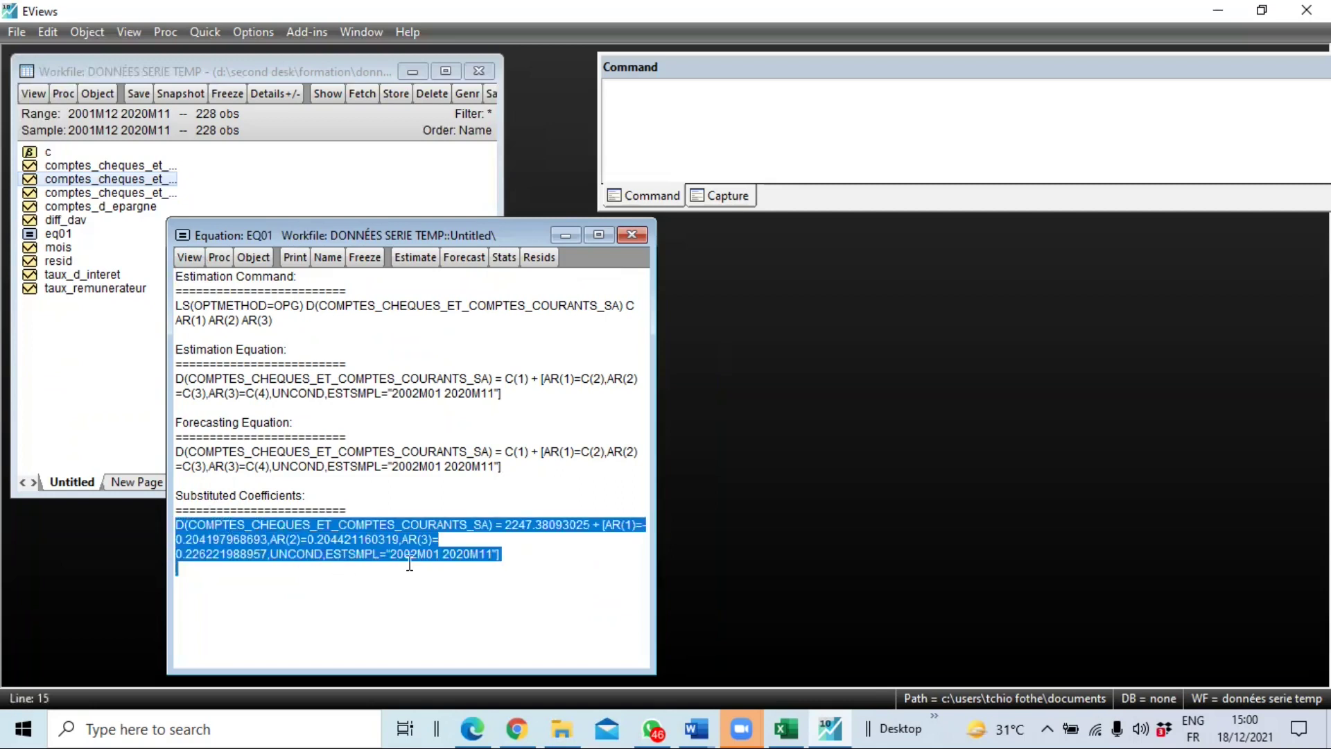
click(355, 566)
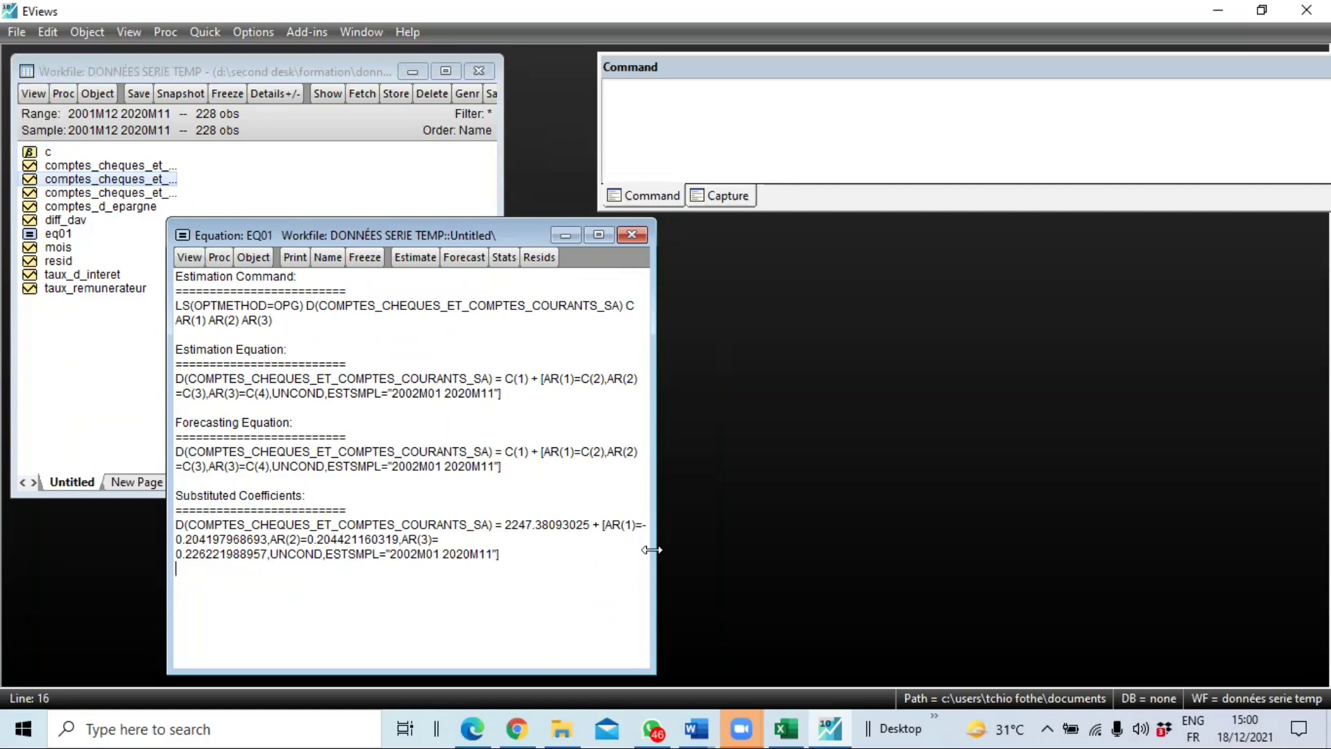
- Enlarge the EQ01 equation window and examine the constant and AR coefficients in the substituted-coefficients equation
drag(651, 549, 1245, 549)
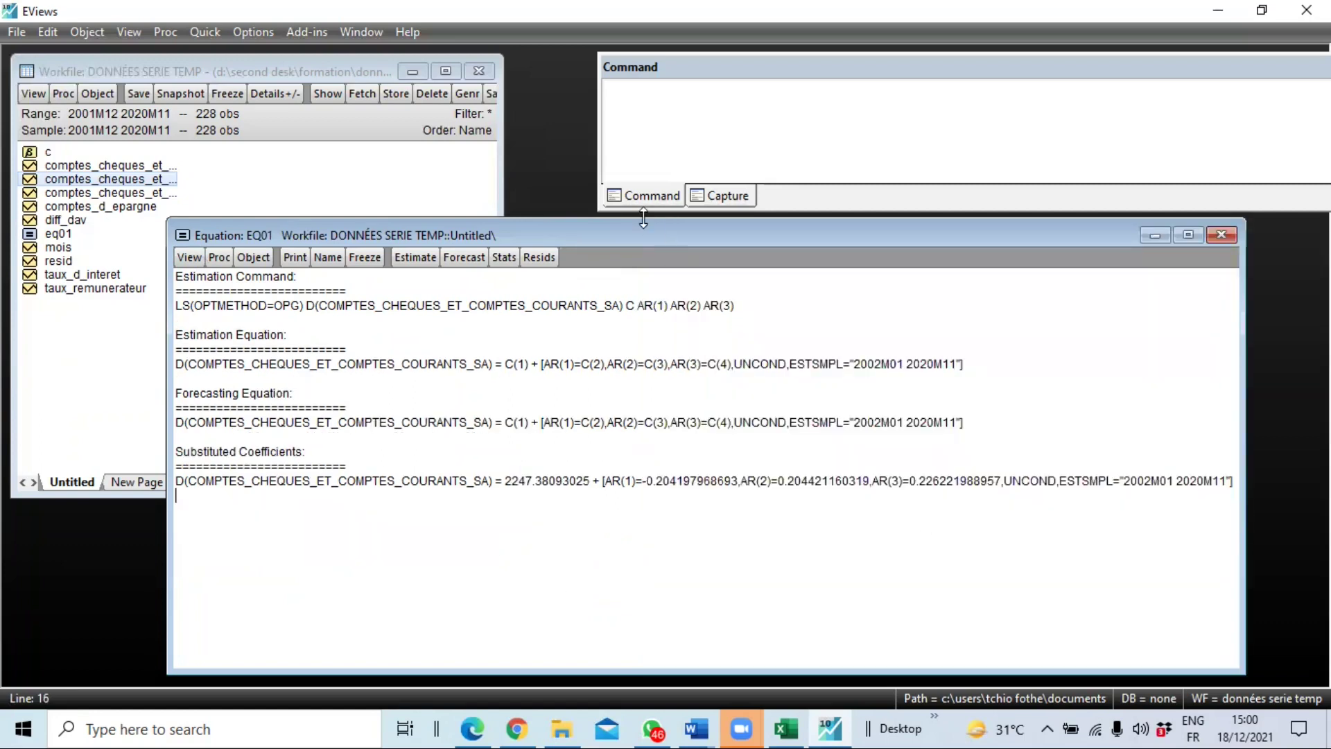
drag(643, 217, 643, 173)
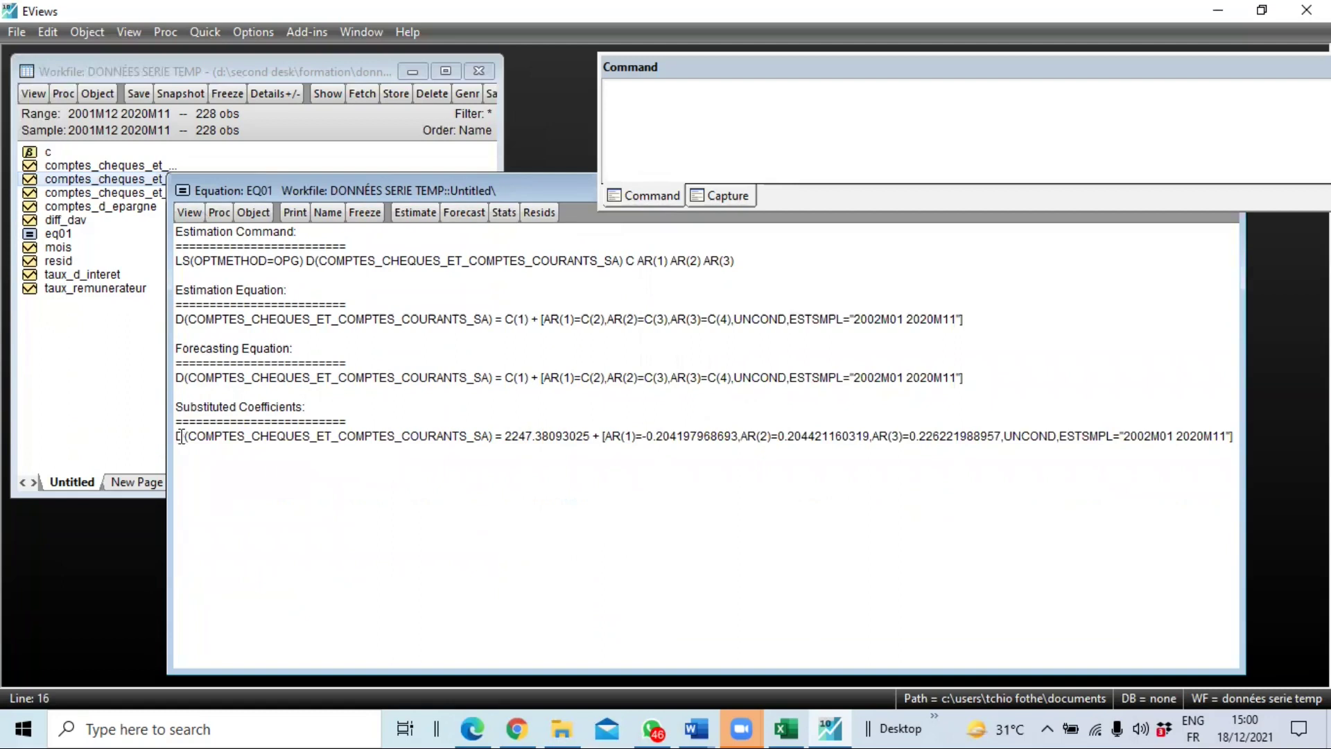
drag(178, 438, 492, 433)
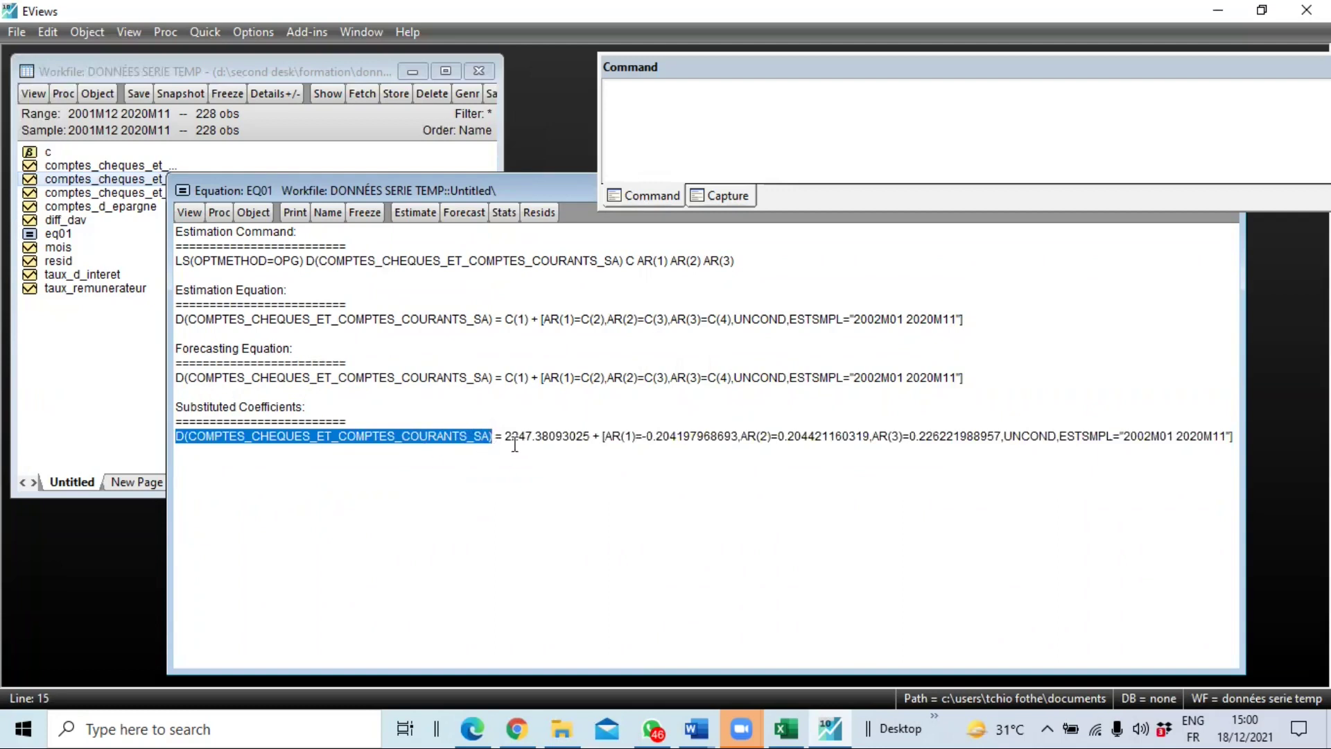
drag(506, 438, 588, 438)
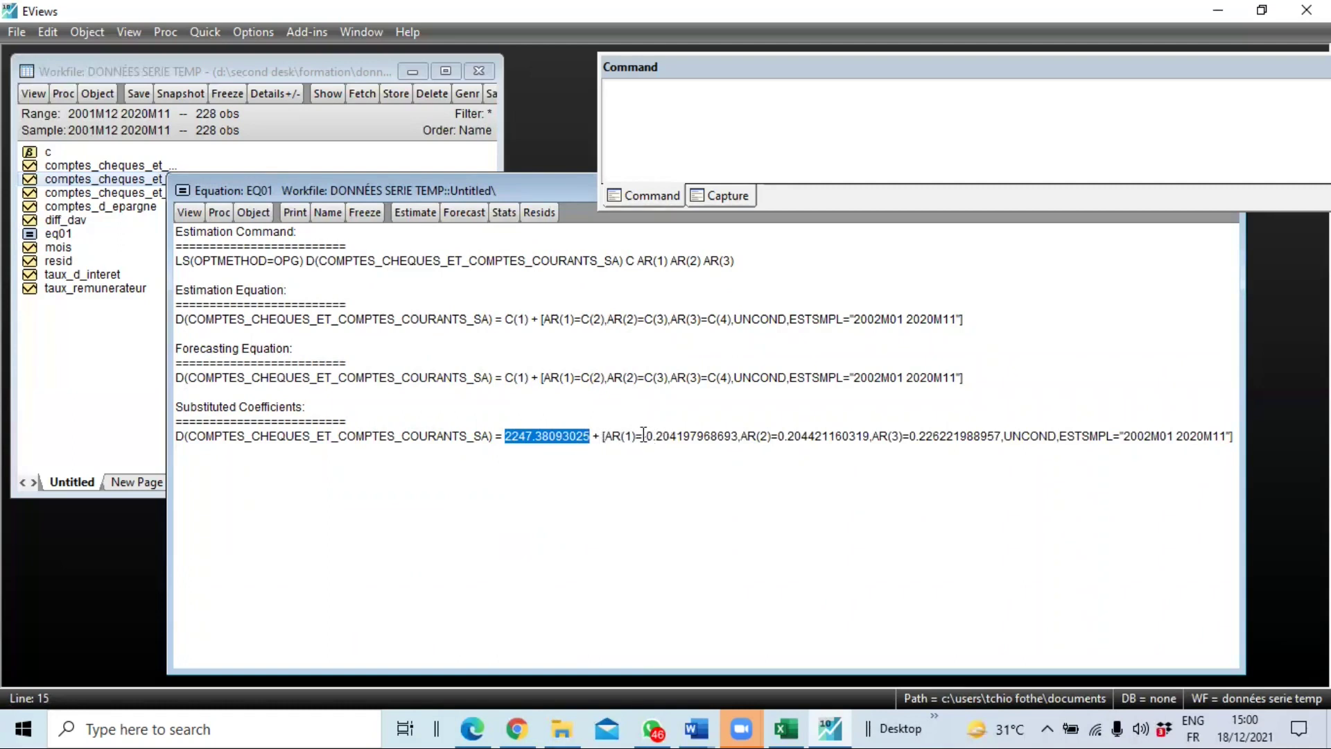
drag(643, 435, 820, 439)
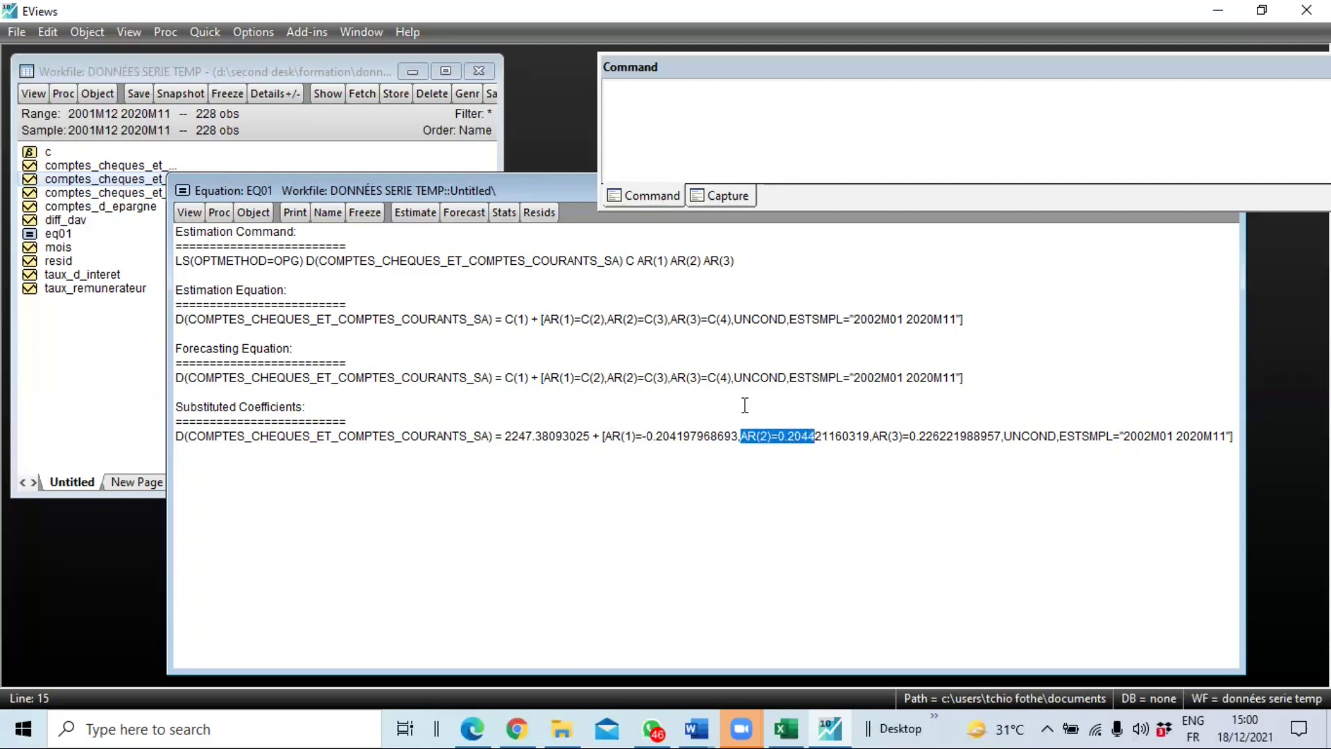
click(871, 437)
drag(871, 437, 981, 442)
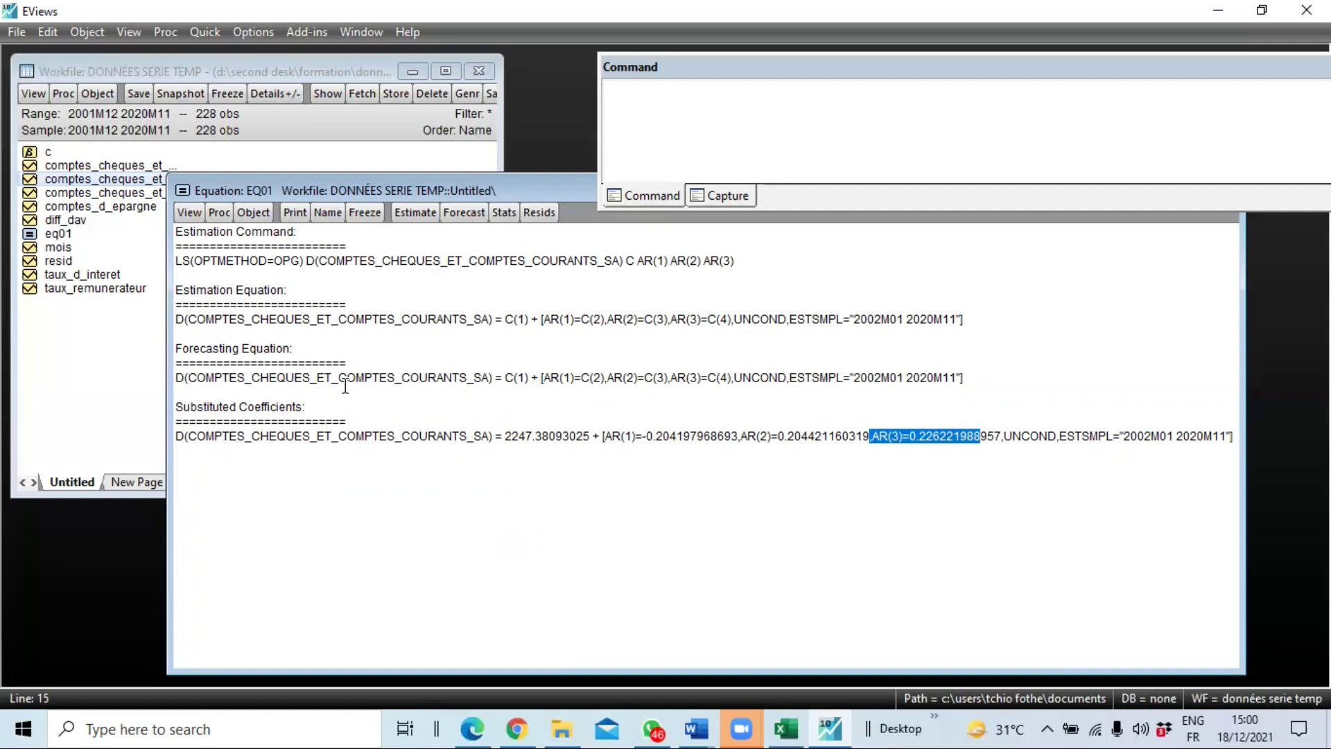
double_click(520, 436)
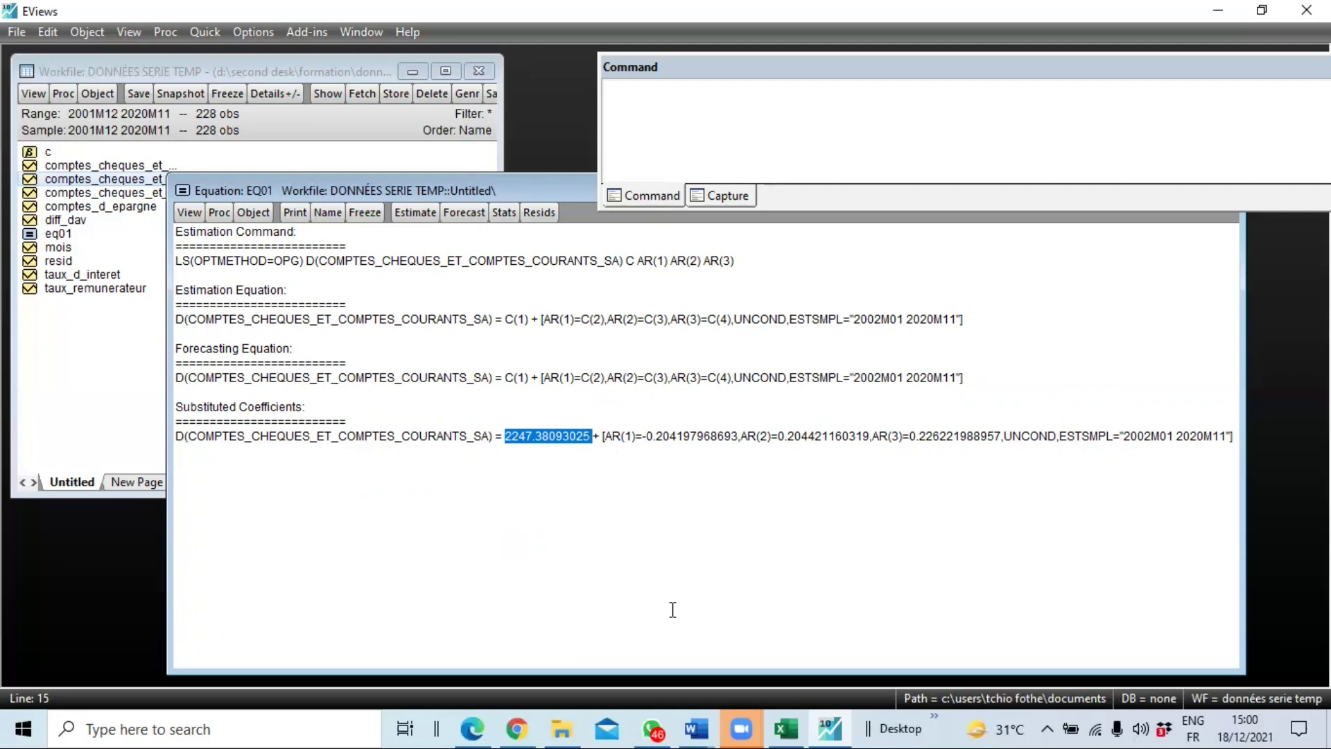
click(609, 467)
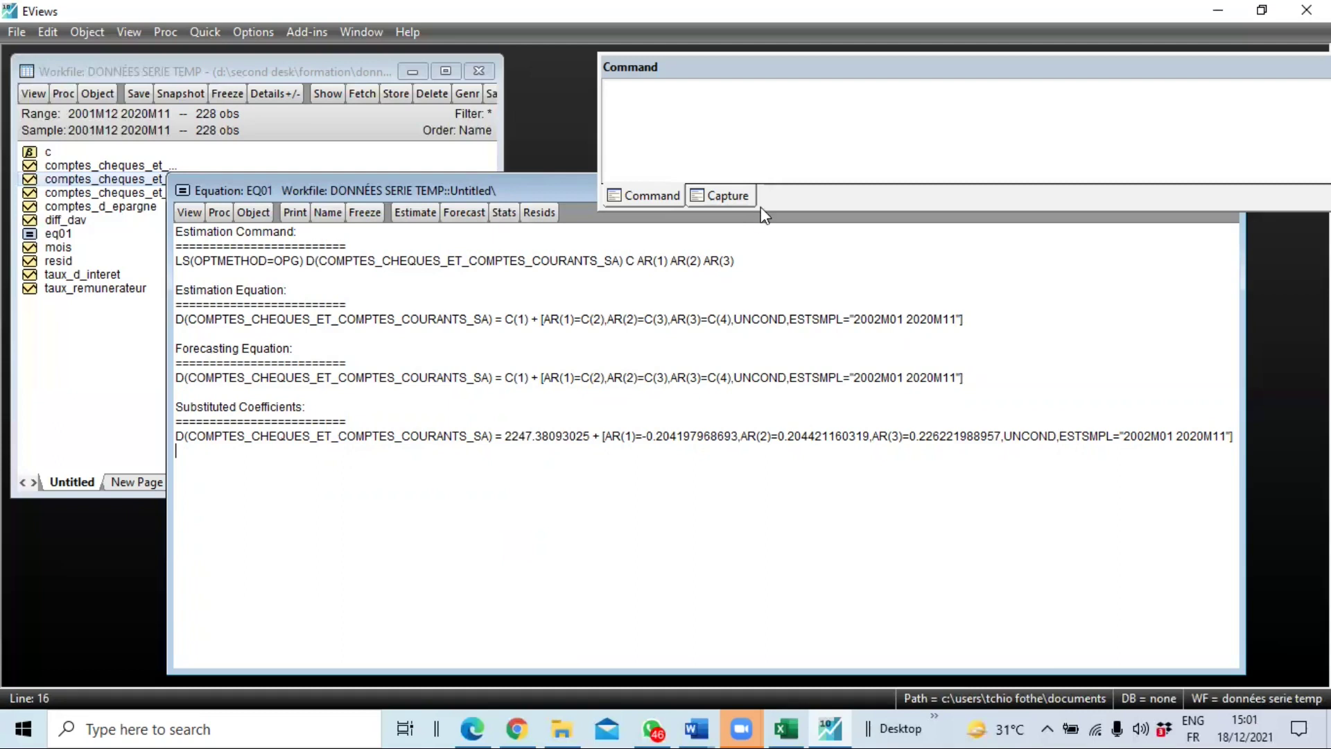
- Examine how the differenced series relates to the AR(1), AR(2) and AR(3) terms in the substituted equation
drag(494, 437, 173, 437)
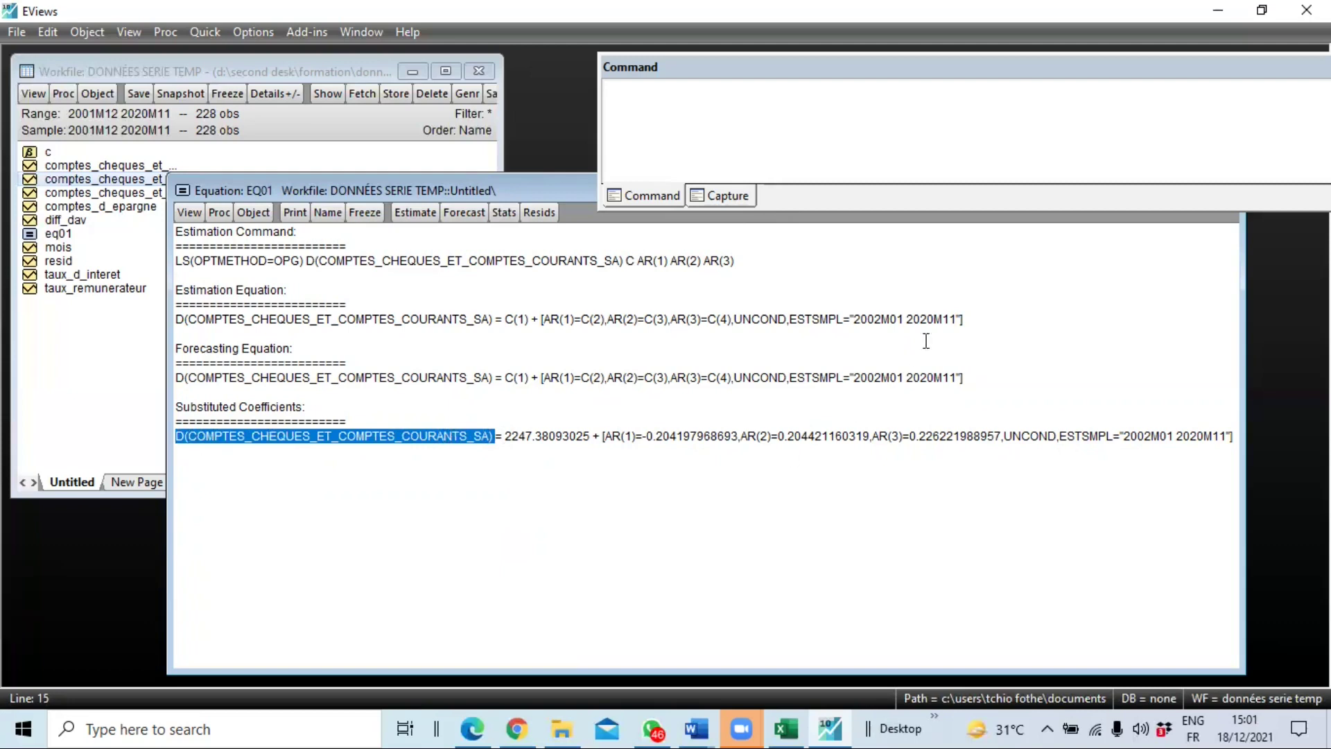
drag(604, 436, 647, 435)
click(638, 437)
drag(739, 437, 910, 439)
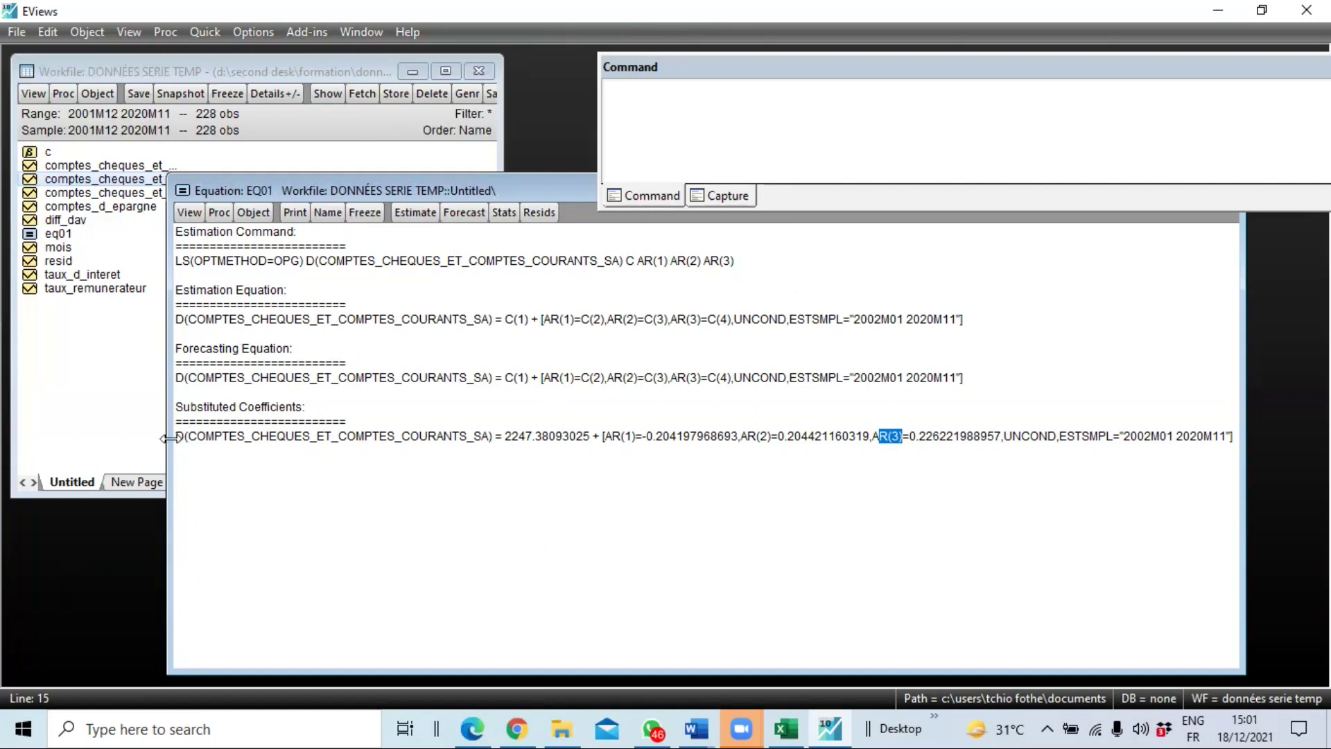
drag(177, 435, 499, 436)
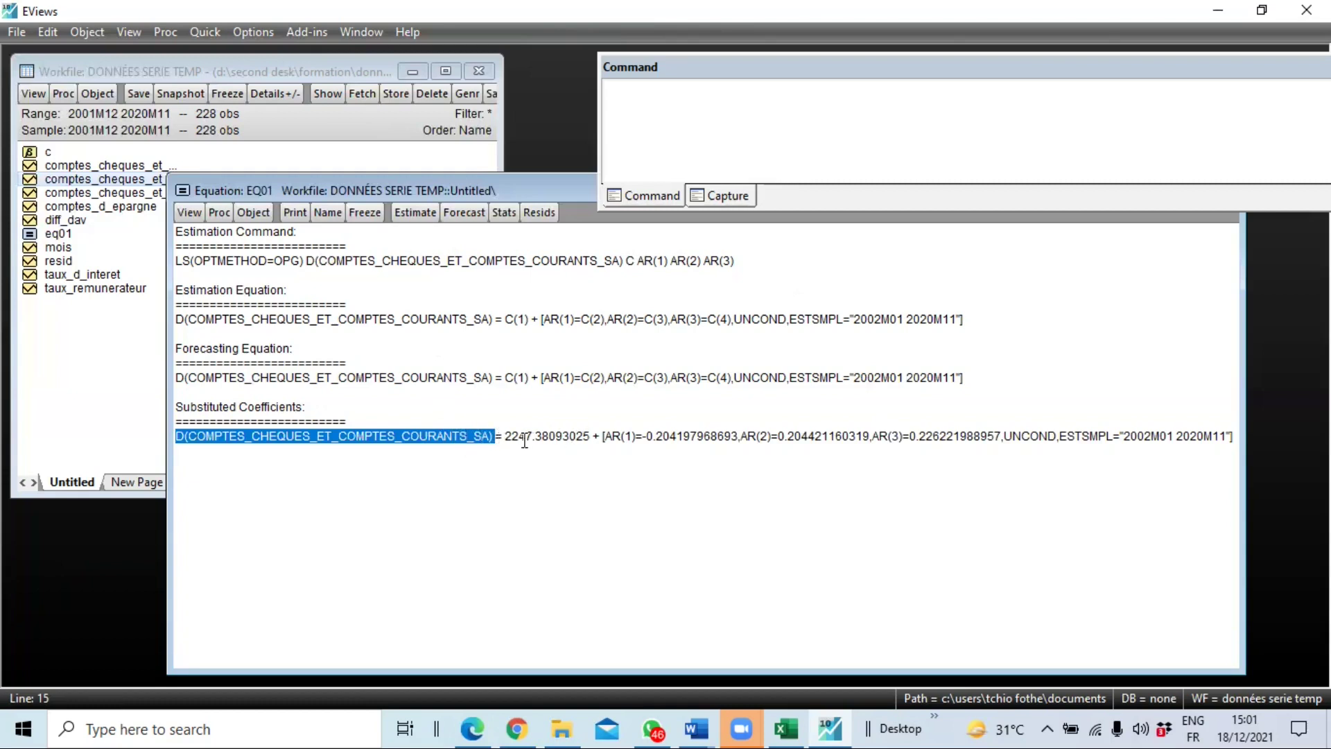
drag(511, 436, 608, 437)
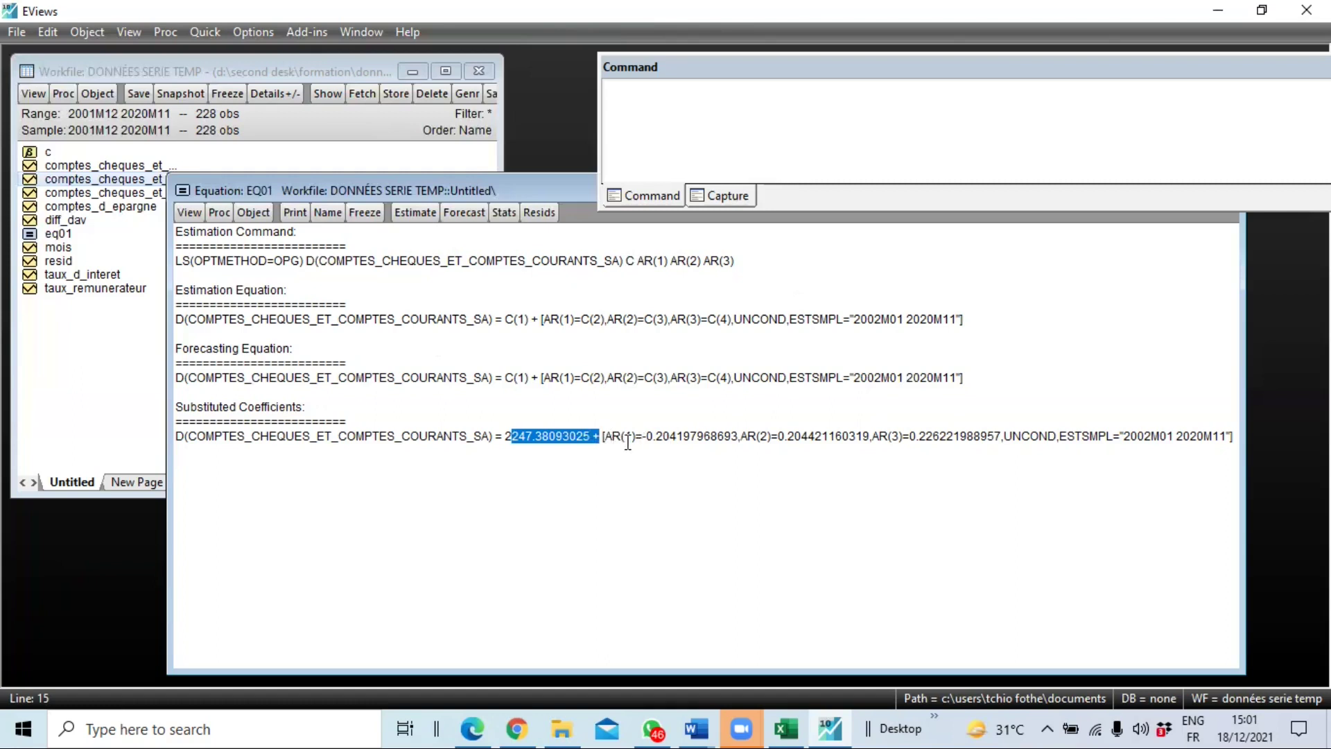
drag(649, 437, 733, 436)
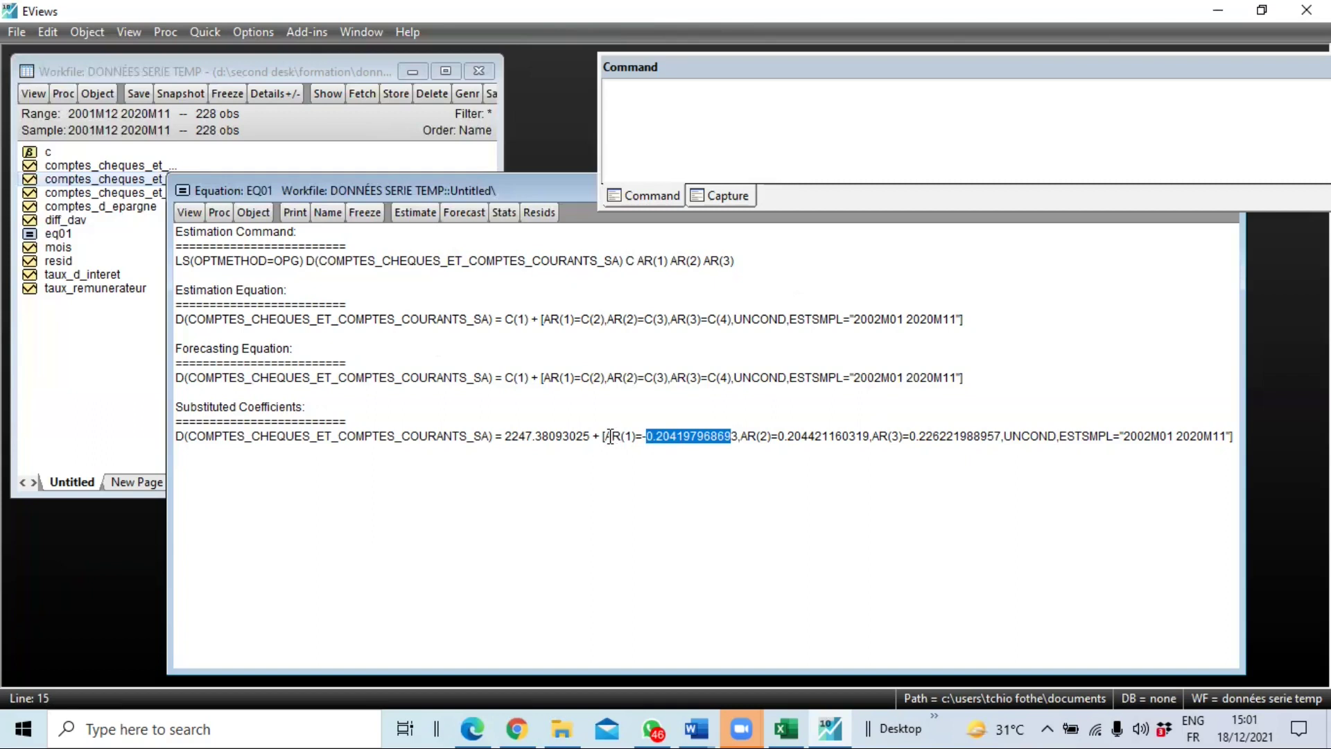
mouse_move(606, 436)
mouse_down()
mouse_move(633, 446)
mouse_move(631, 428)
mouse_up()
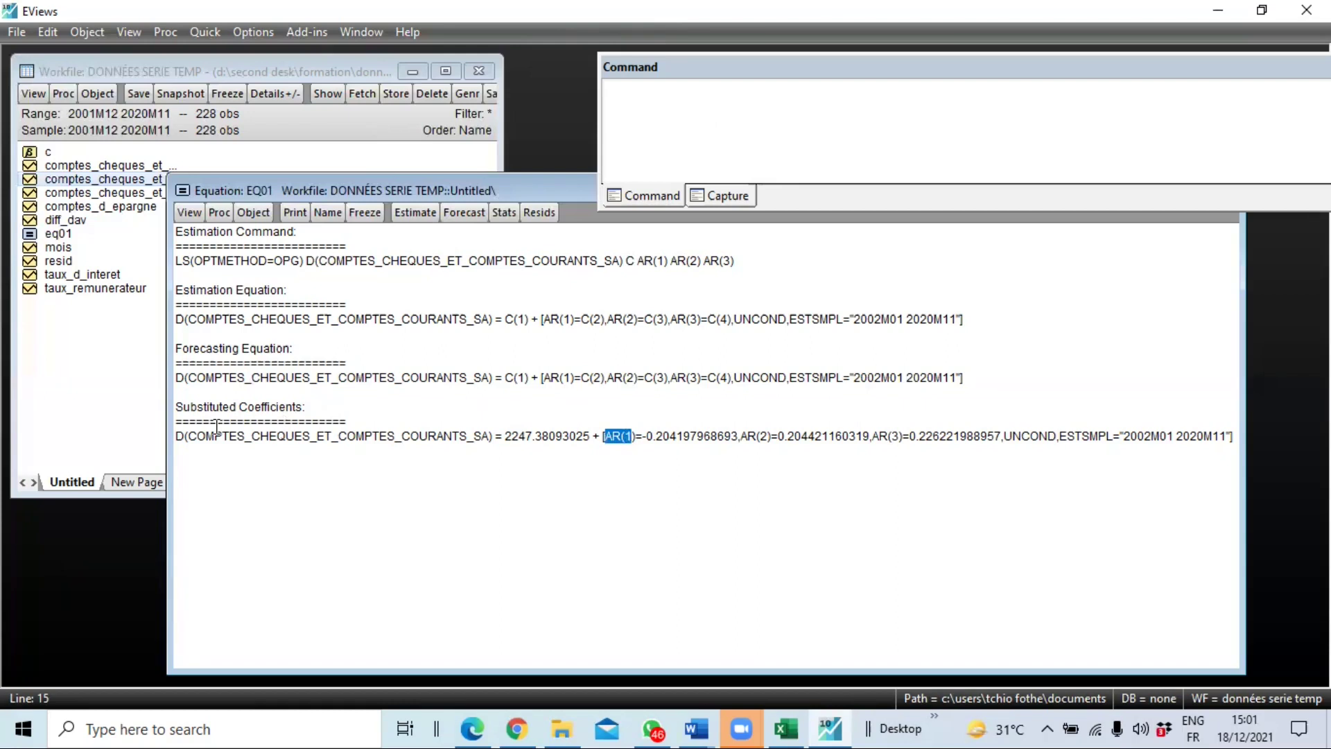
- Examine the dependent variable, the constant and the AR(3) coefficient, reading through the full substituted equation
click(179, 436)
drag(179, 436, 497, 442)
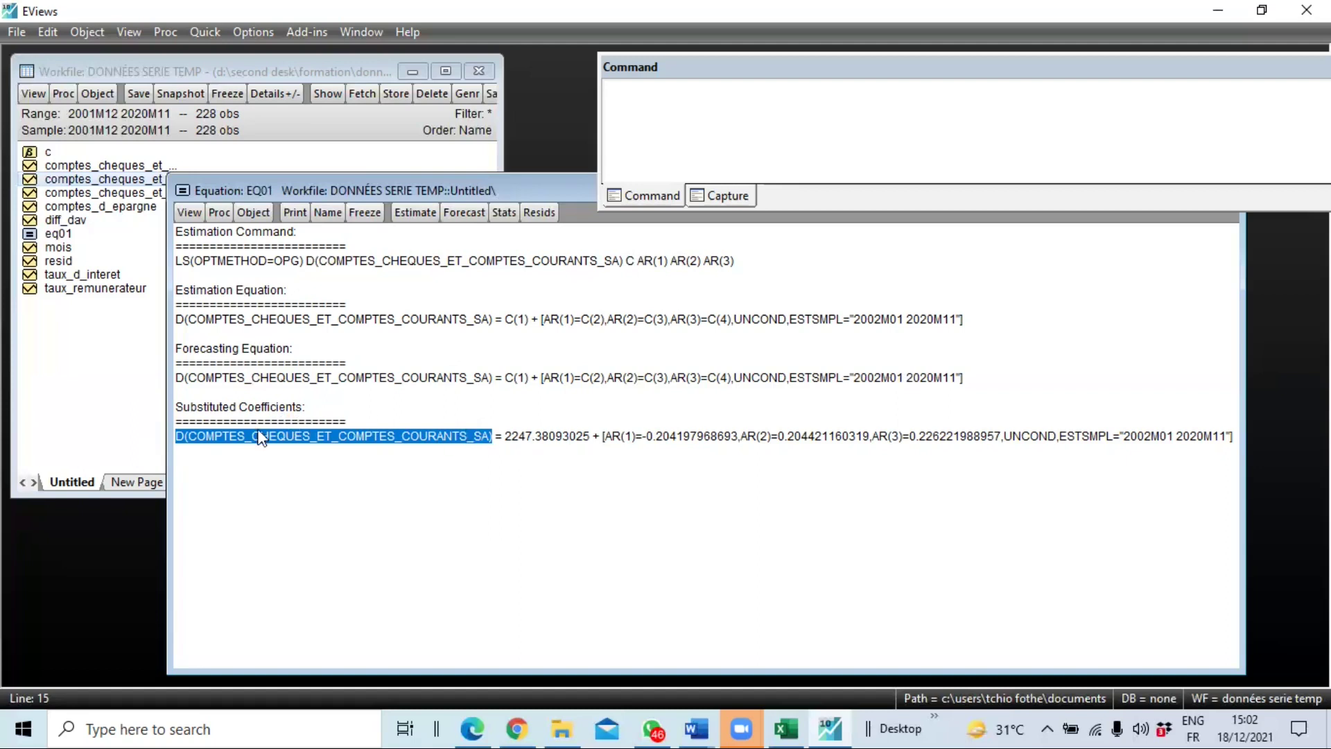
click(205, 439)
drag(184, 438, 318, 452)
drag(456, 440, 495, 440)
click(237, 437)
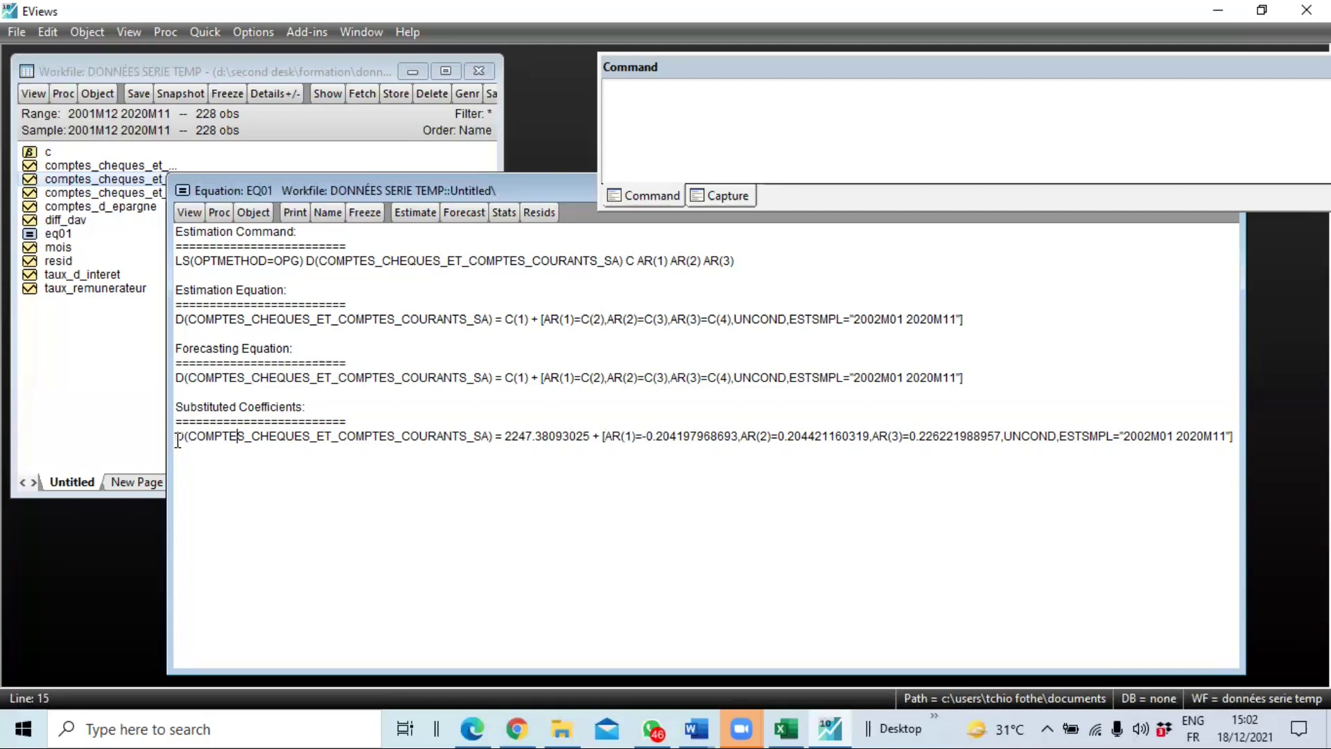
drag(178, 438, 491, 437)
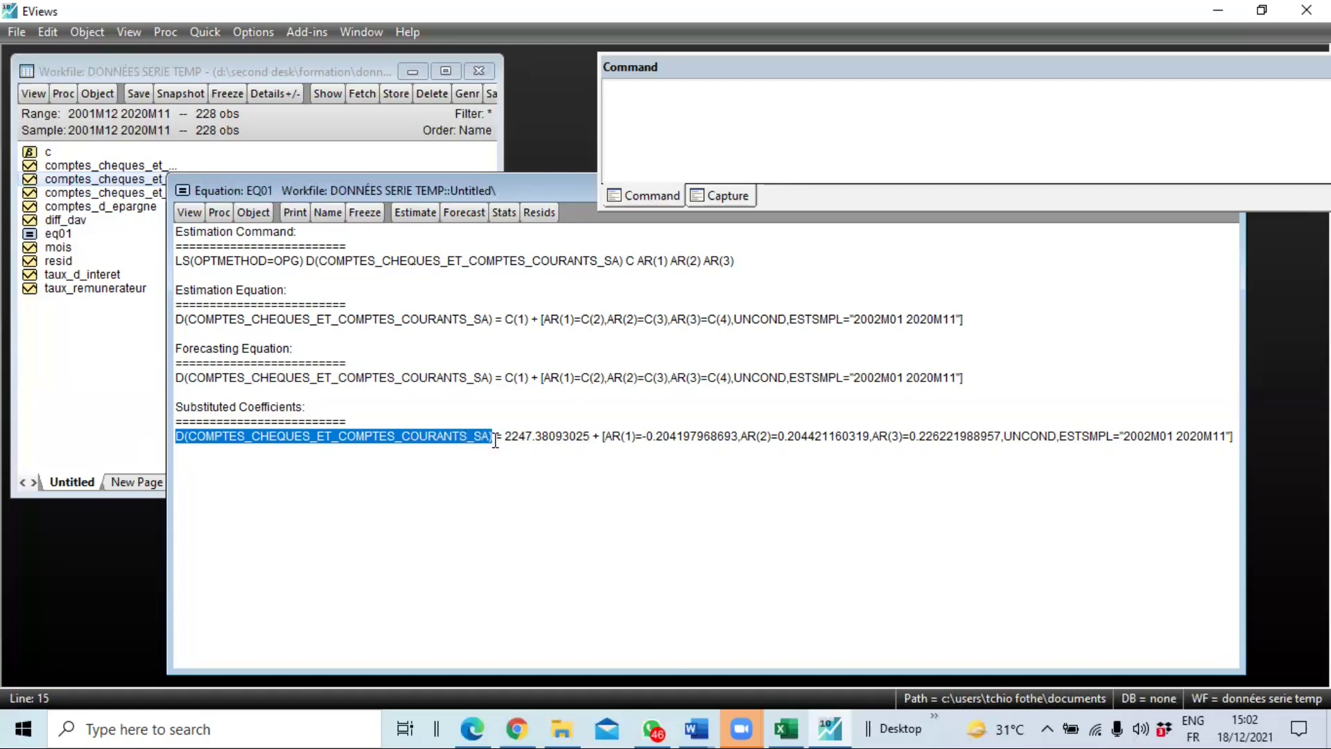
drag(512, 436, 614, 442)
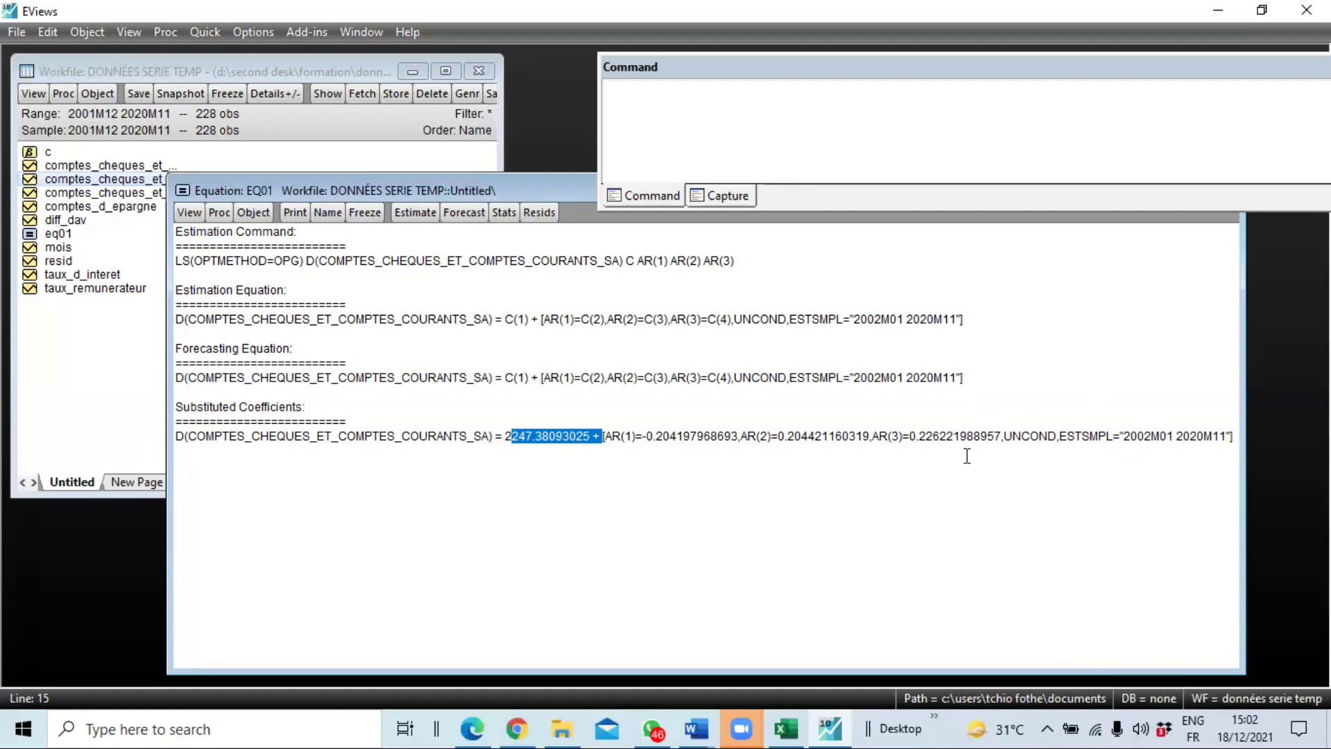
drag(908, 436, 1003, 435)
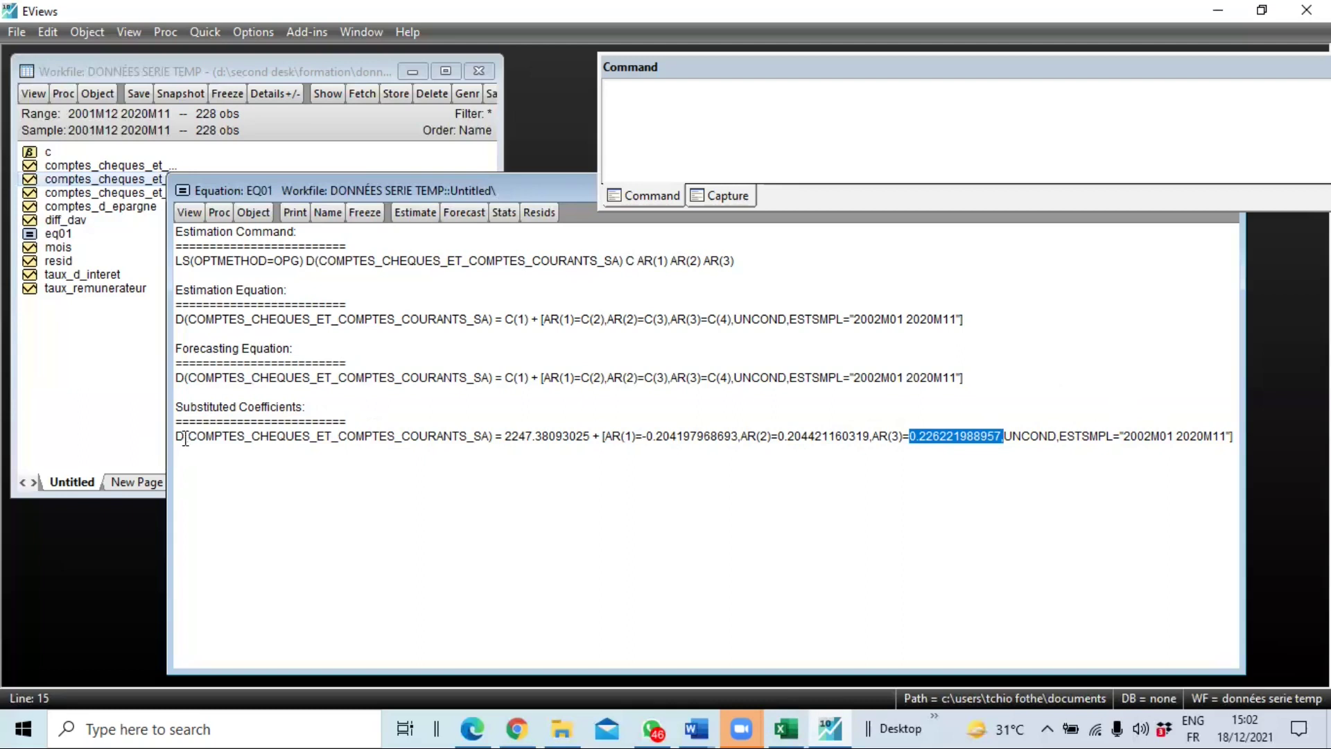
drag(178, 435, 388, 519)
click(718, 427)
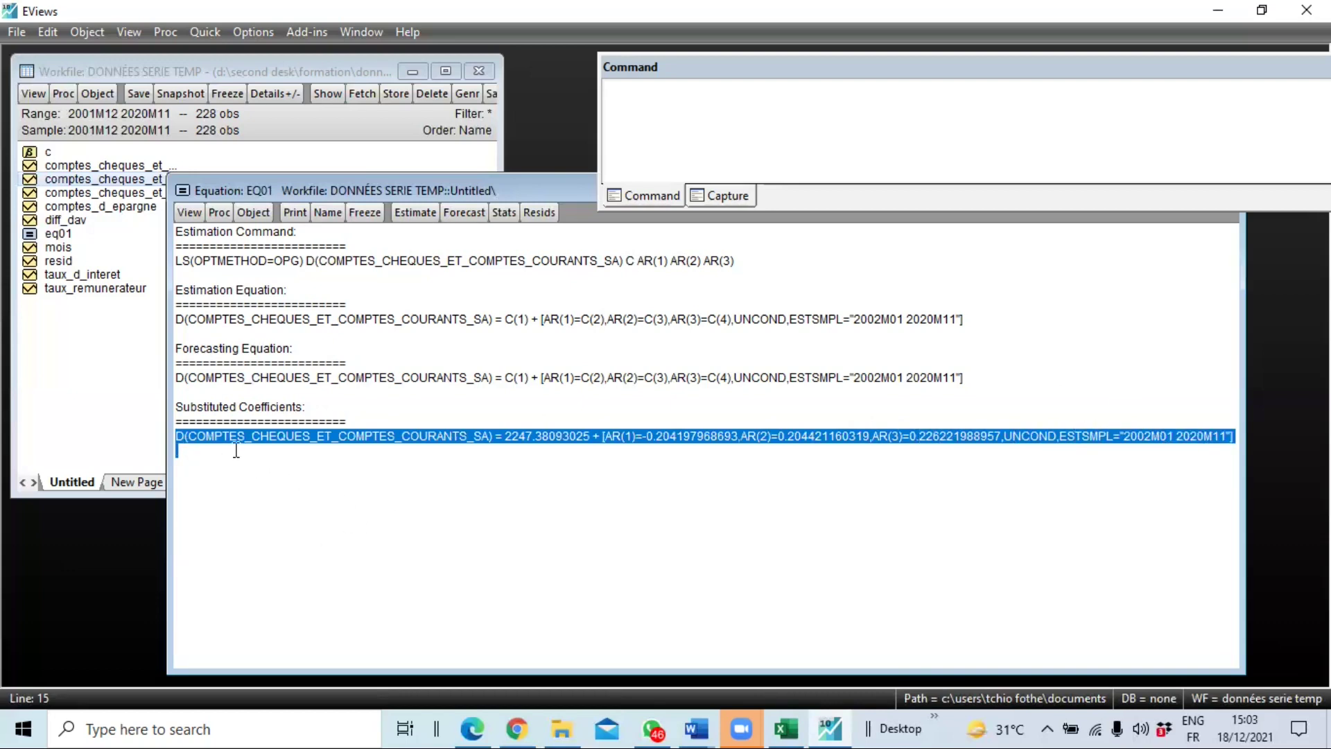
click(185, 444)
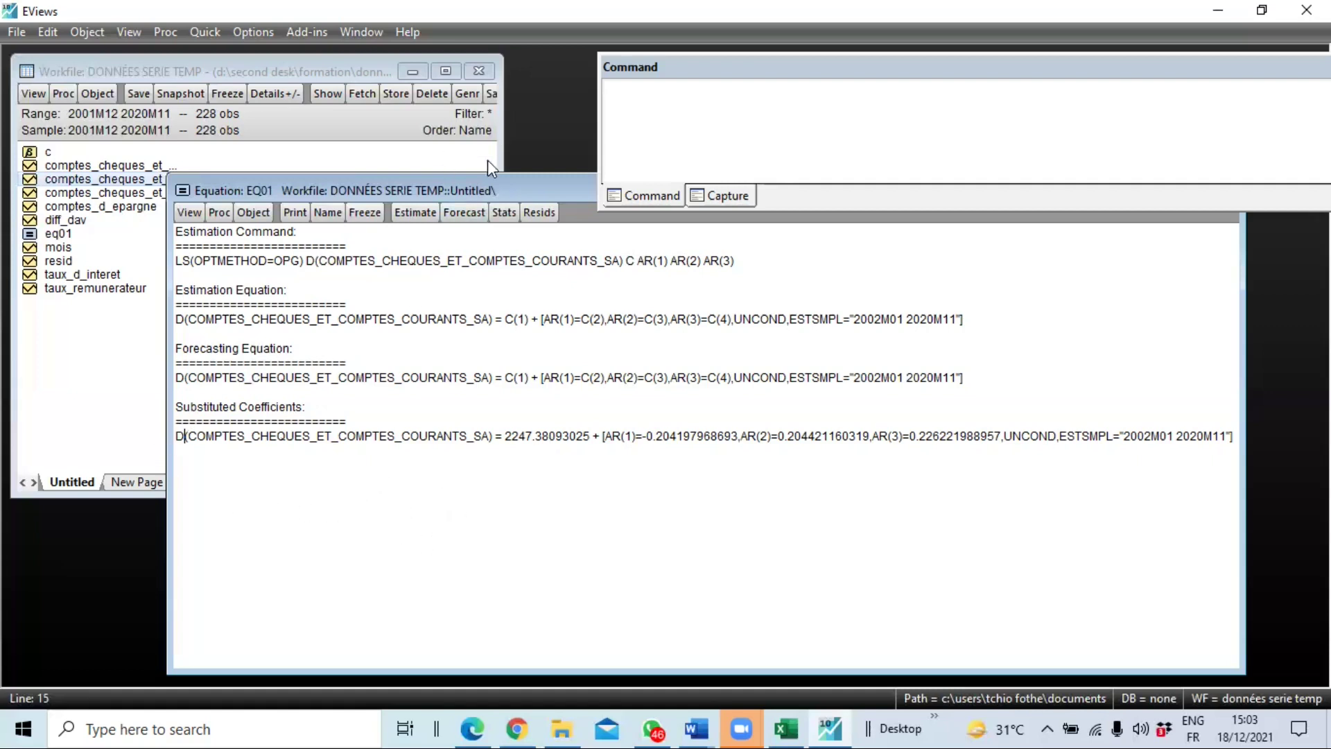
- Shrink the EQ01 window and re-estimate the equation with its existing specification
drag(495, 172, 495, 266)
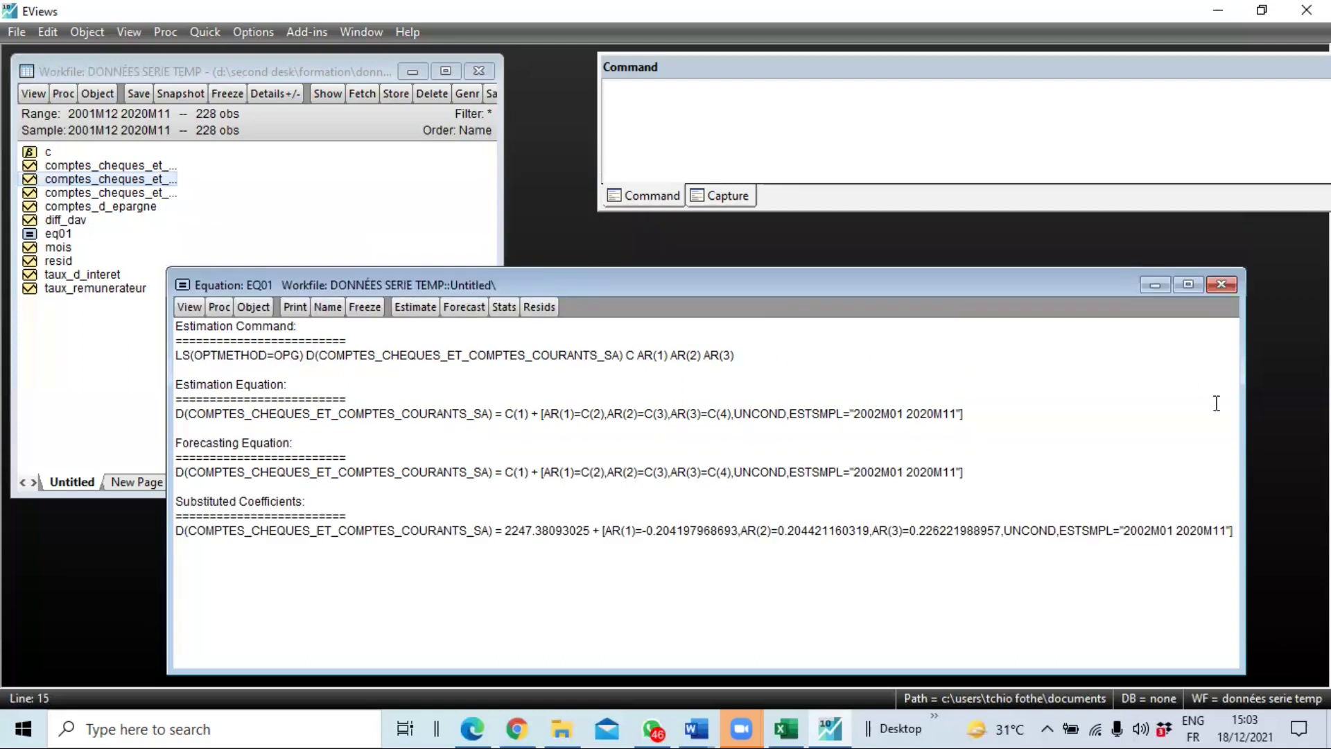
drag(1240, 415, 624, 415)
click(430, 306)
key(Return)
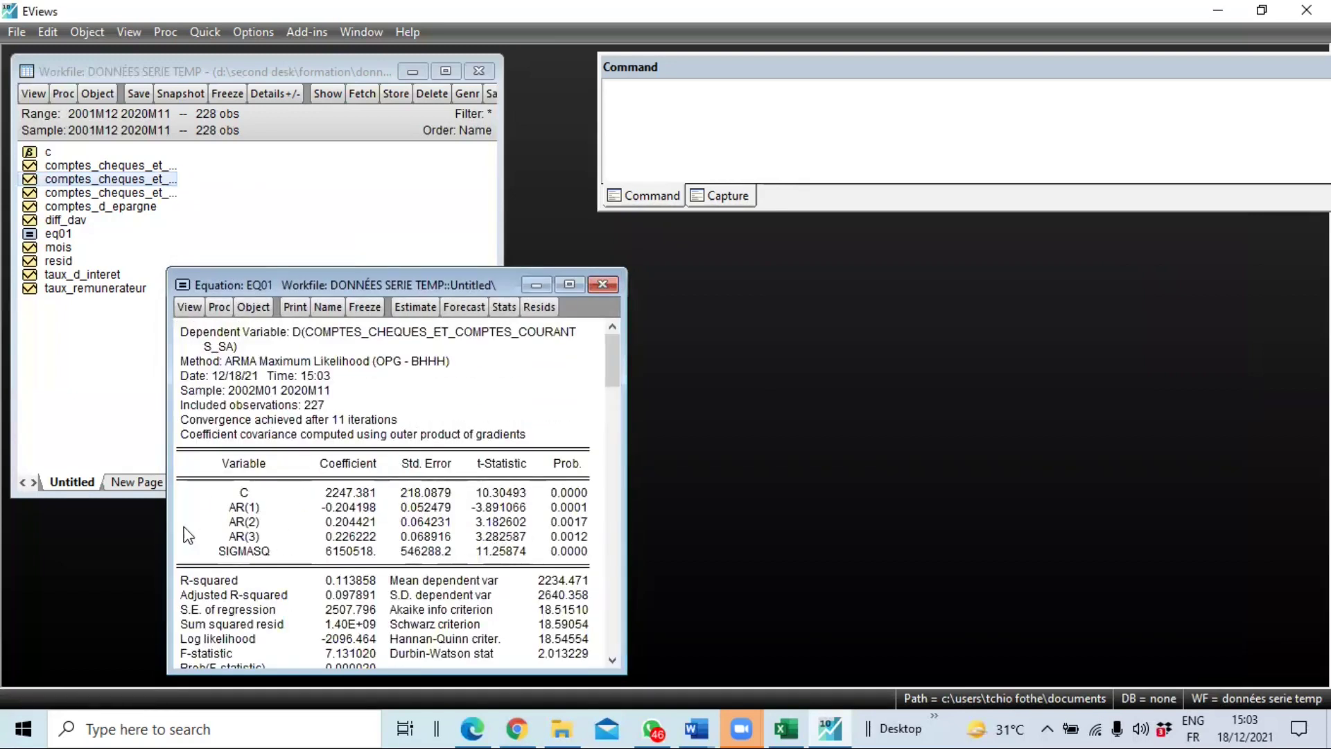
- Examine the coefficients of C, AR(1), AR(2) and AR(3) in the EQ01 estimation output
click(335, 493)
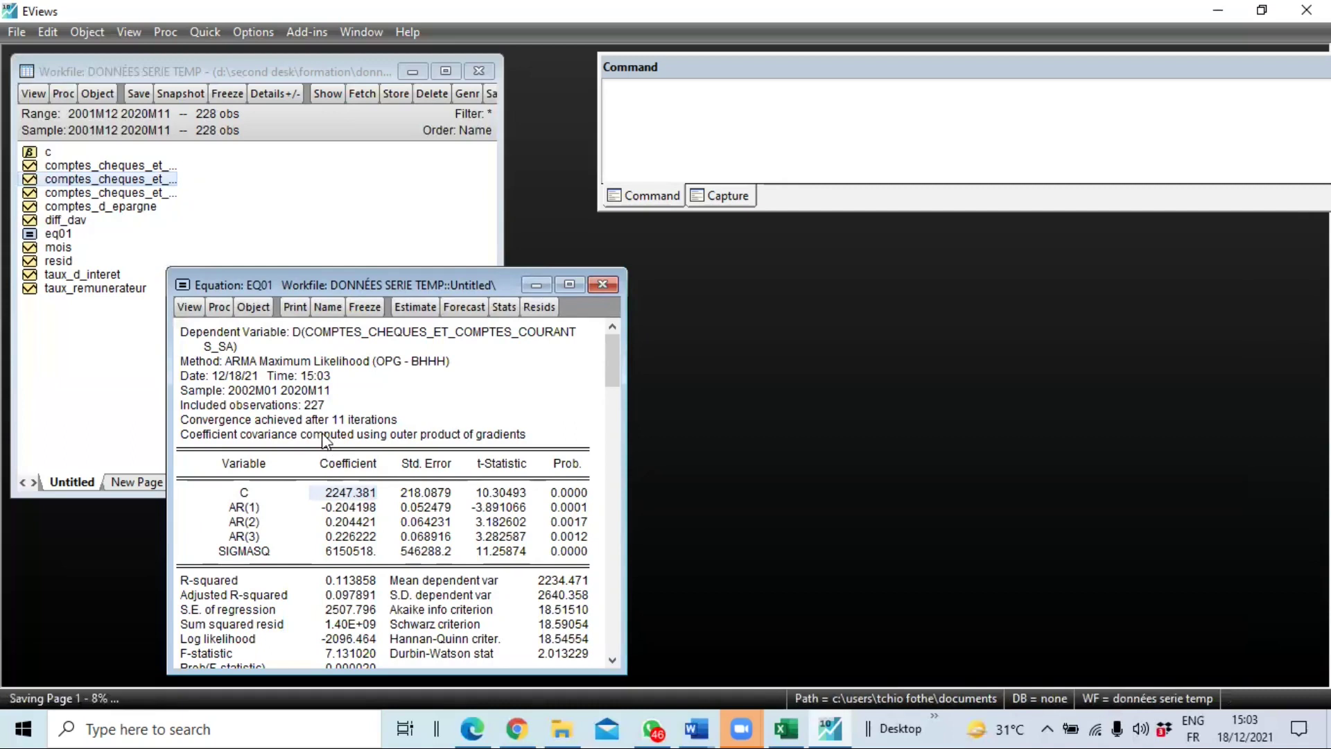
click(346, 509)
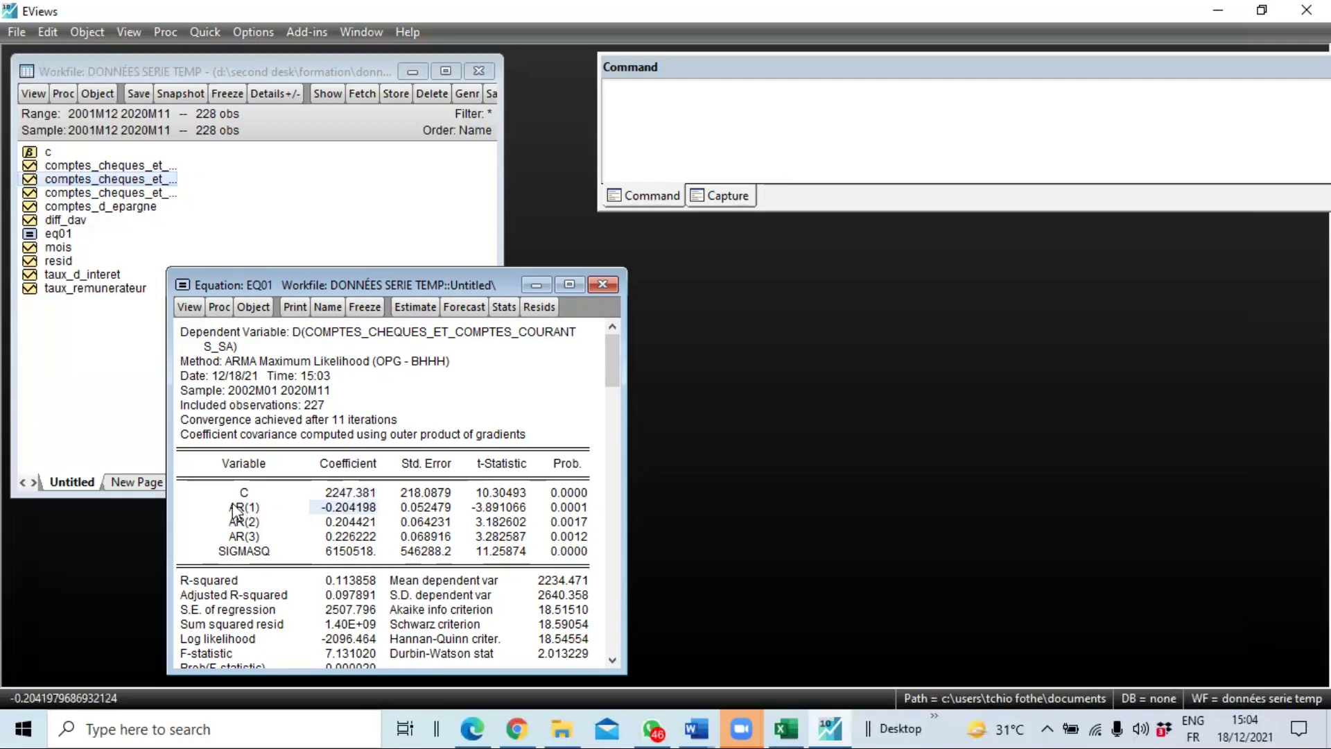
click(253, 510)
drag(330, 525, 391, 531)
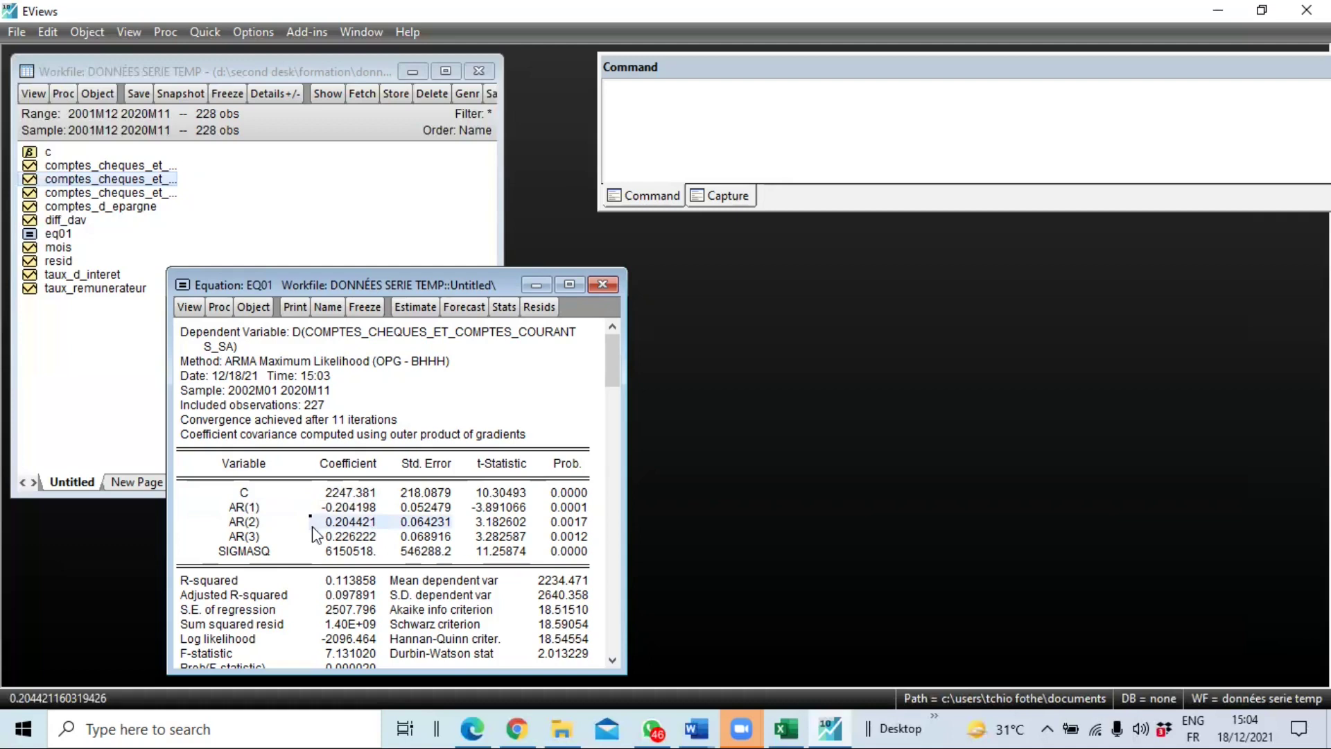
click(231, 524)
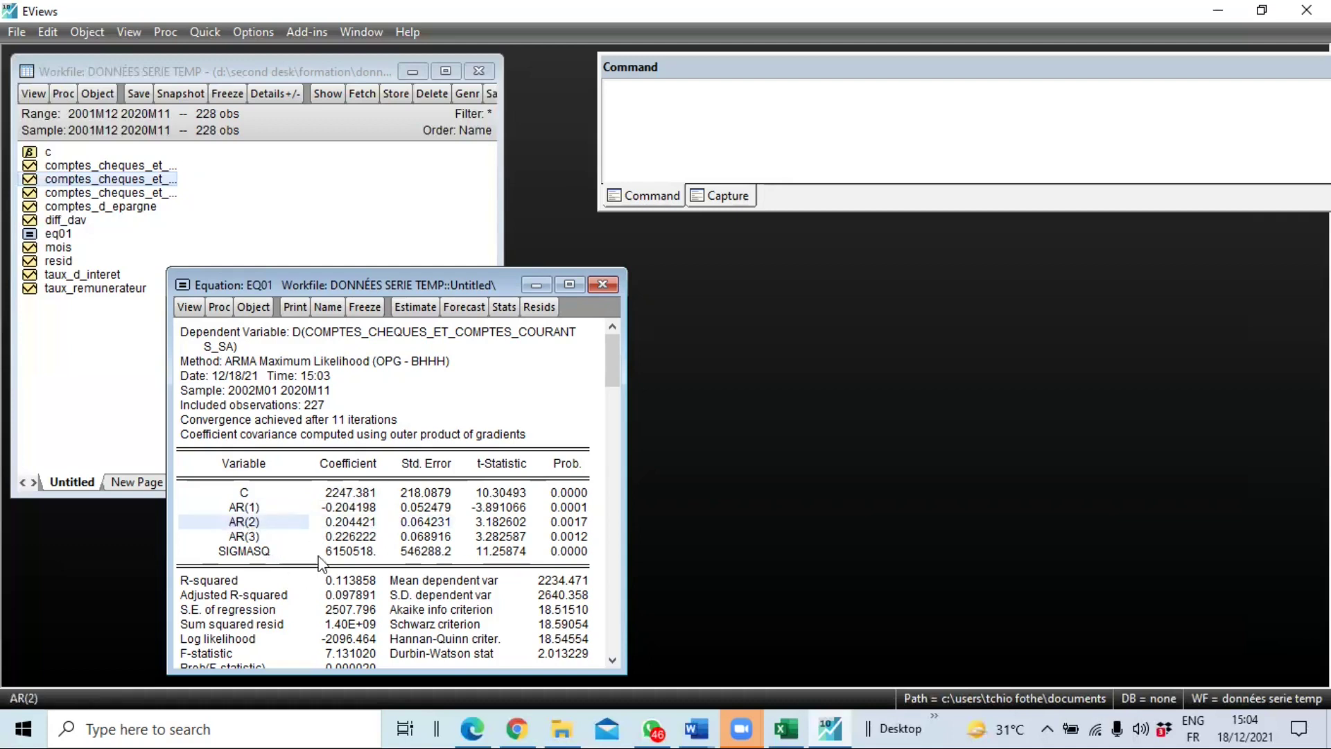
click(331, 537)
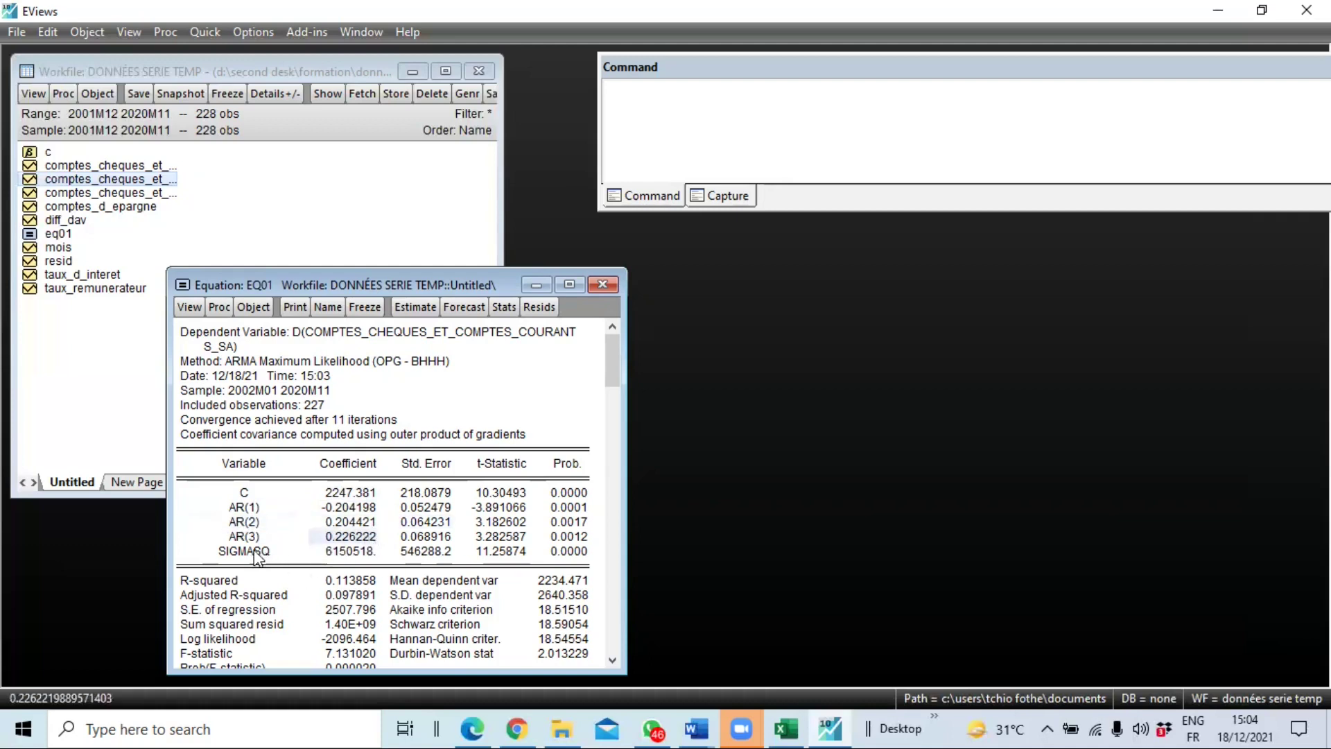
drag(254, 538, 260, 531)
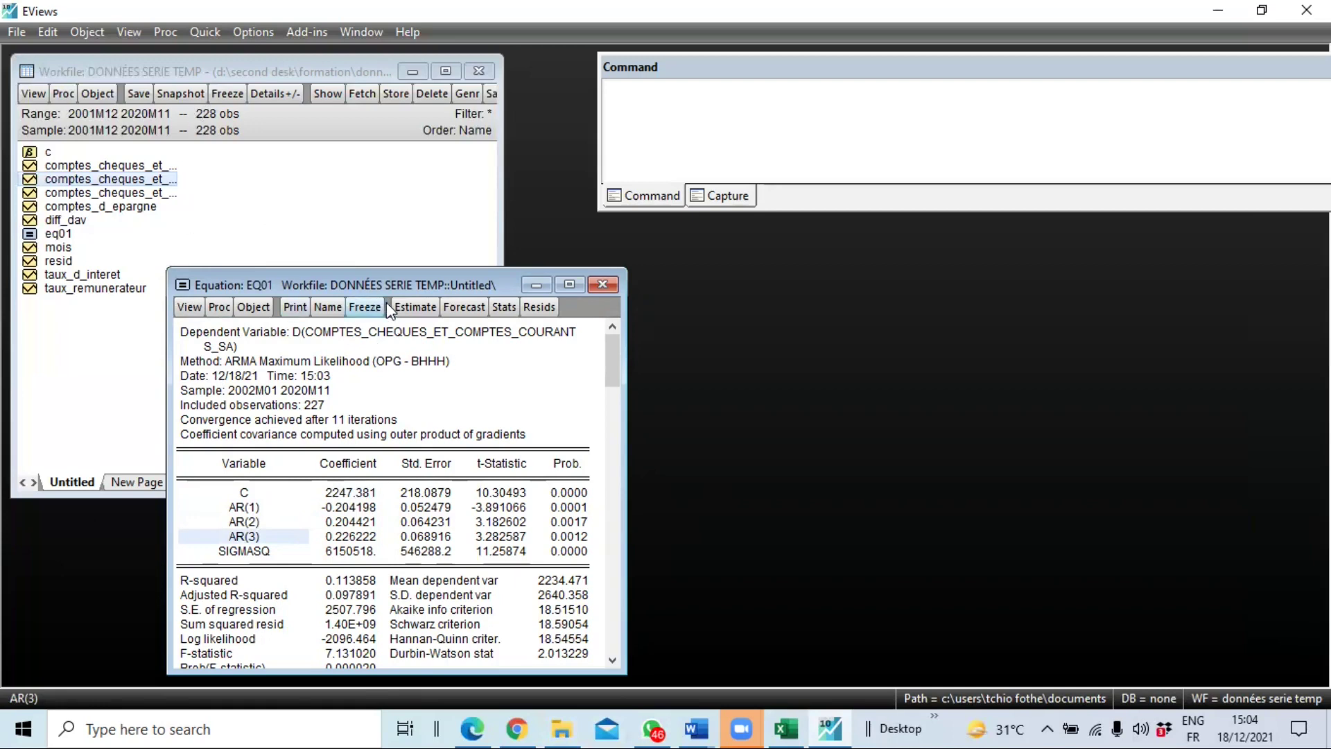
- Move the equation window aside and extend the workfile's end date to 2021M11, accepting the insertion of new observations
drag(405, 290, 485, 293)
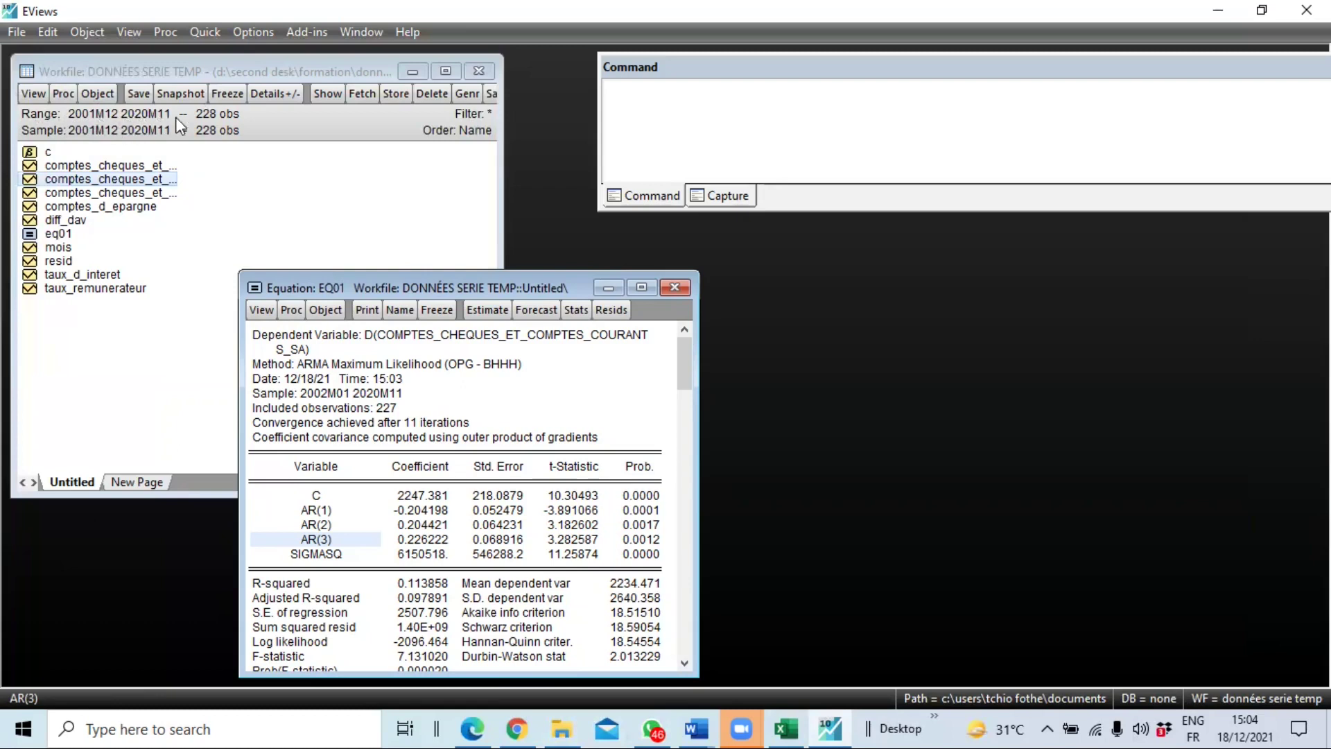
double_click(115, 116)
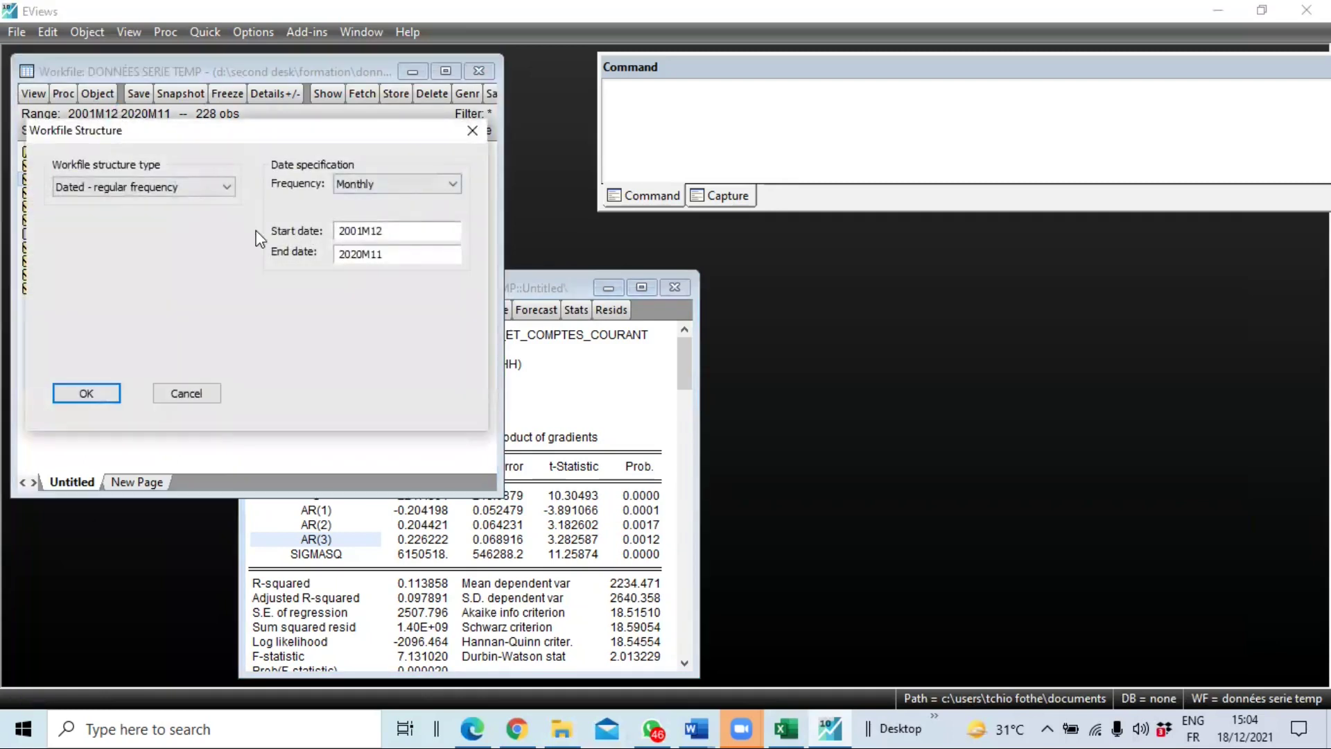
drag(380, 231, 334, 235)
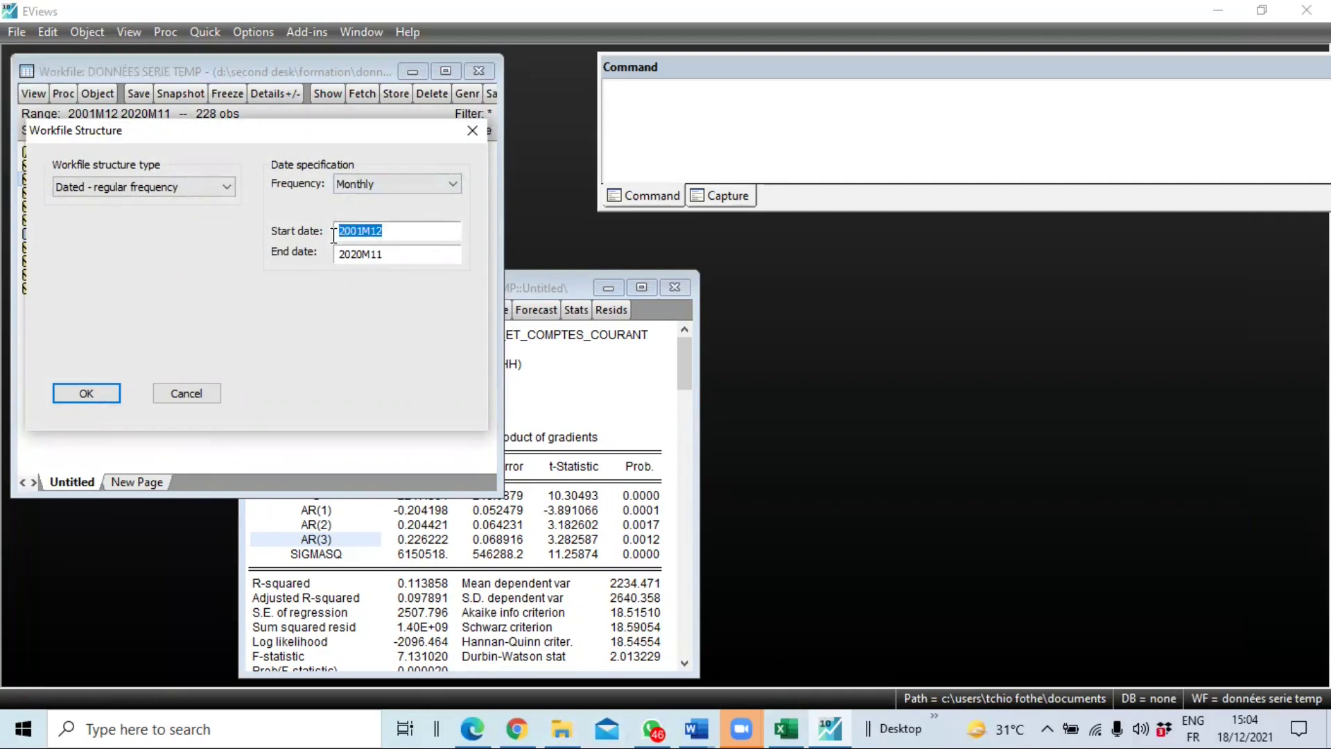
click(389, 254)
mouse_move(343, 255)
mouse_down()
mouse_move(382, 255)
mouse_move(360, 255)
mouse_up()
click(362, 255)
key(BackSpace)
text(1)
click(70, 391)
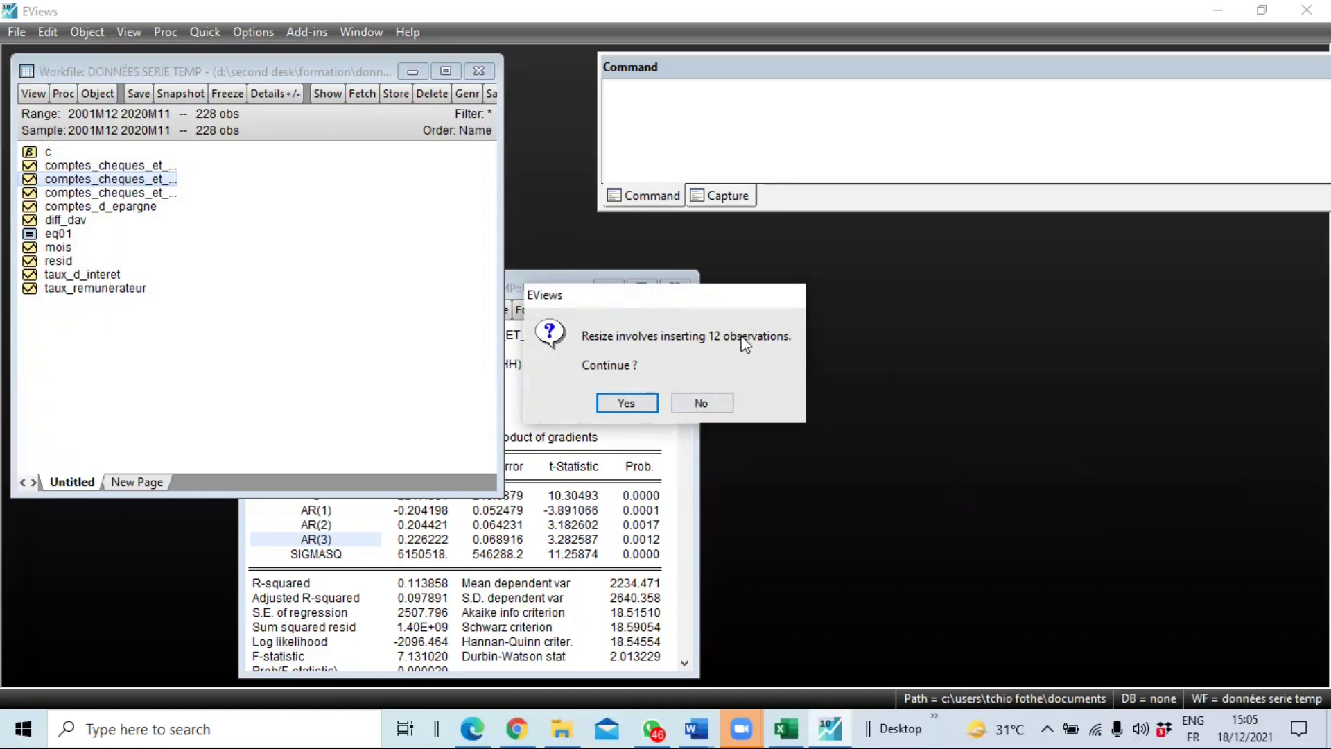
click(624, 405)
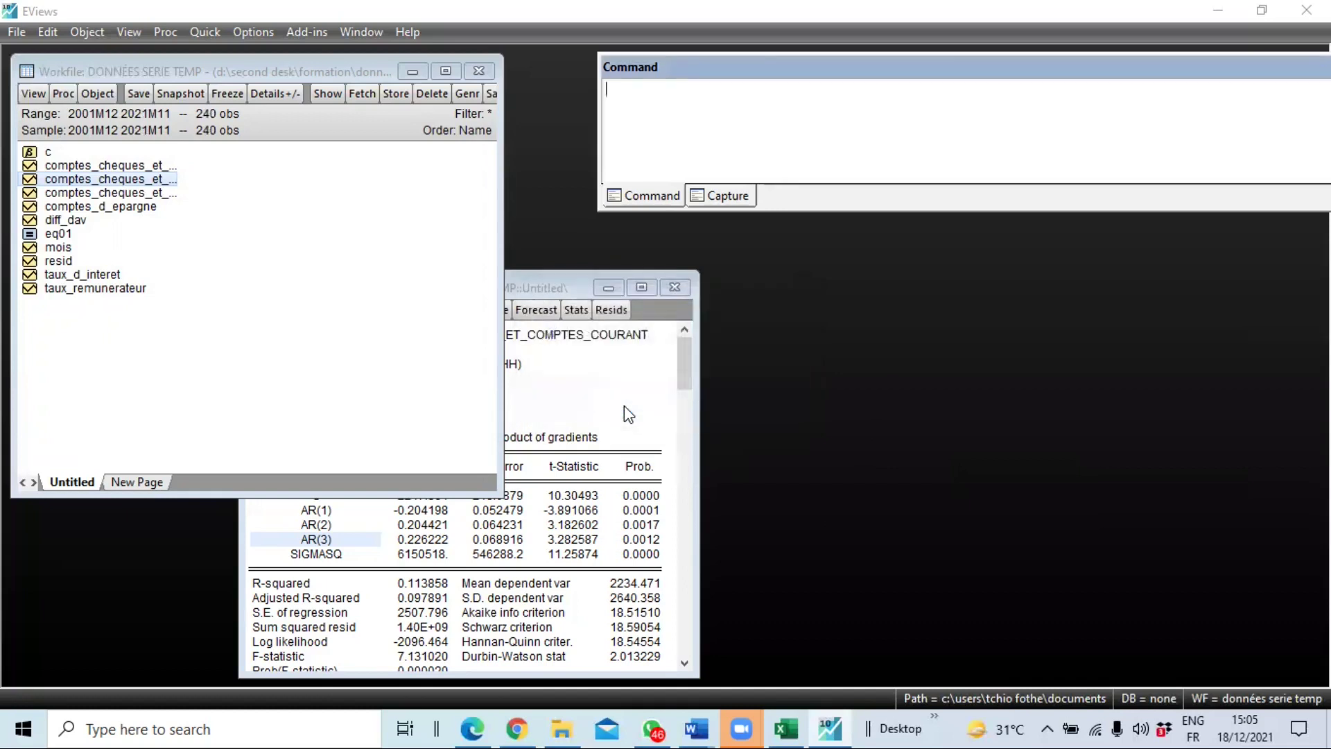
- Examine the missing observations from 2020M12 to 2021M11 in the seasonally adjusted current-accounts series, and close the series
double_click(121, 182)
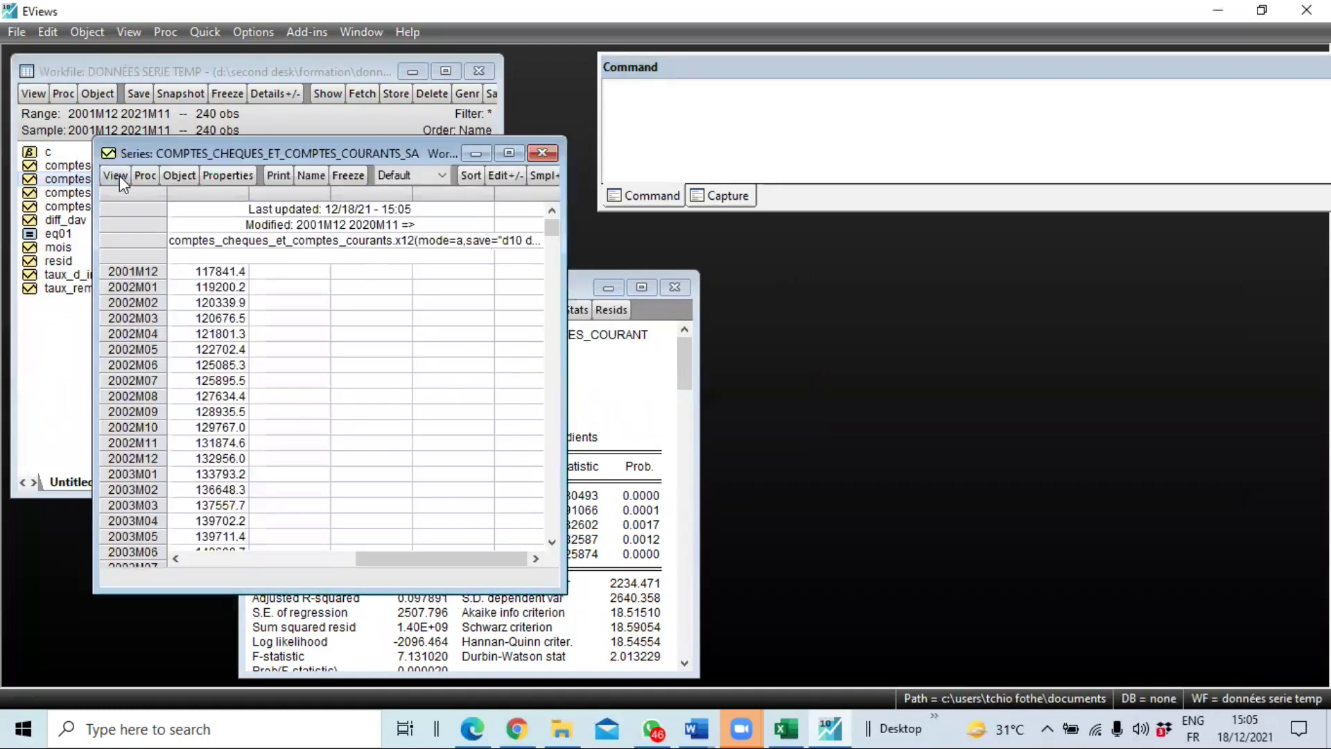
scroll(338, 426, down, 4)
drag(551, 249, 559, 569)
drag(216, 365, 231, 532)
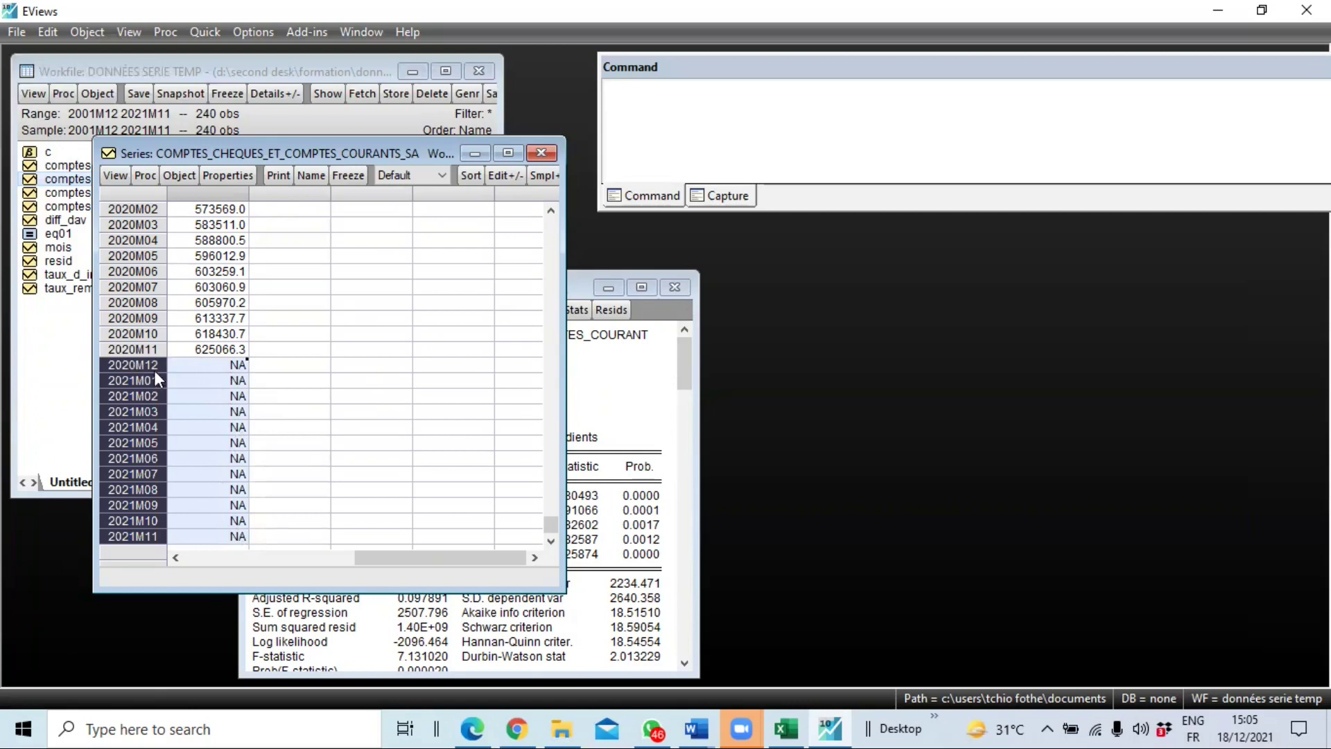
drag(123, 362, 272, 557)
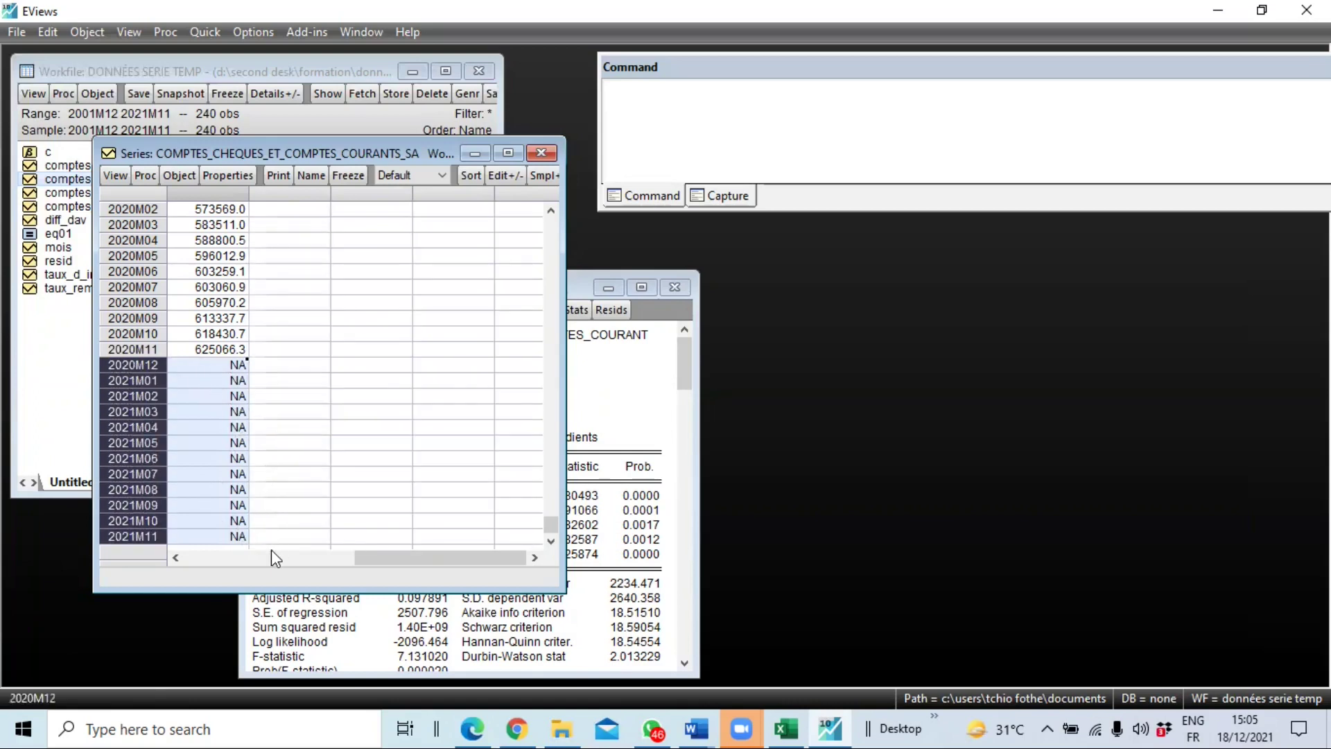
click(210, 374)
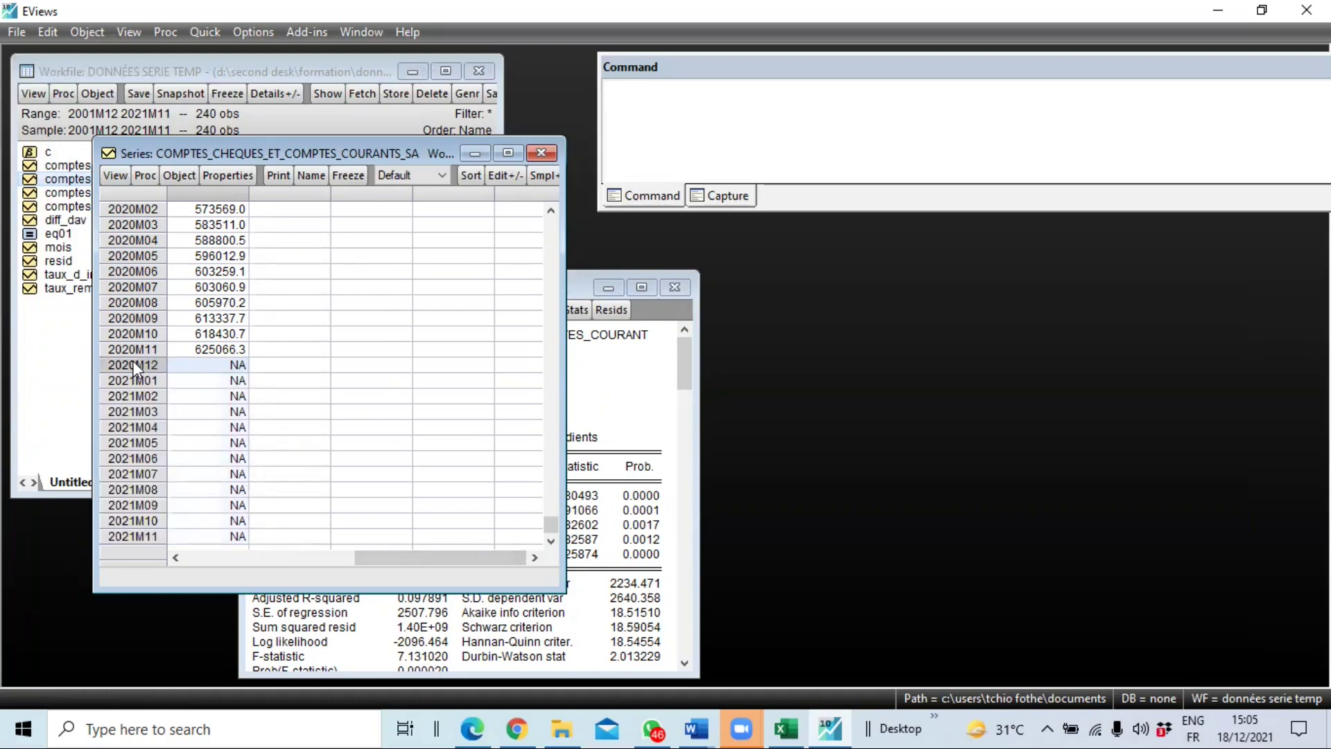
drag(133, 364, 213, 518)
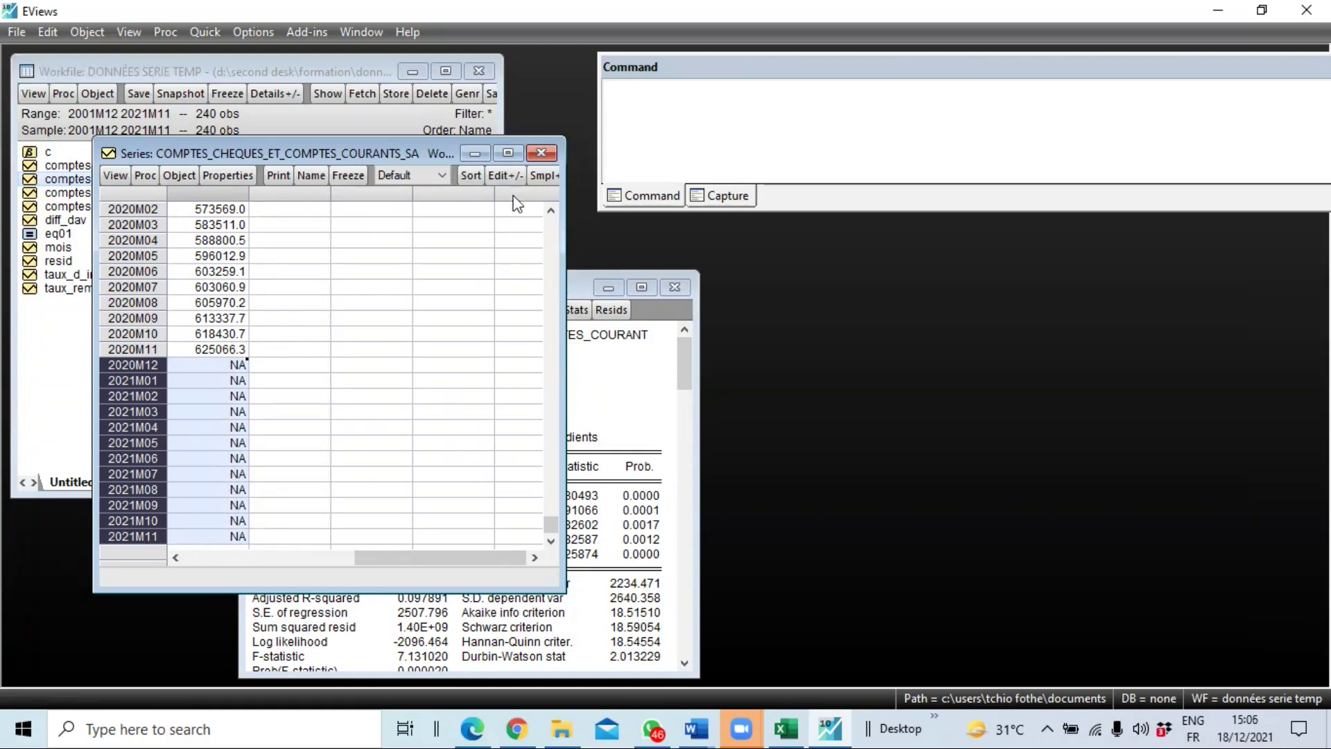
click(541, 153)
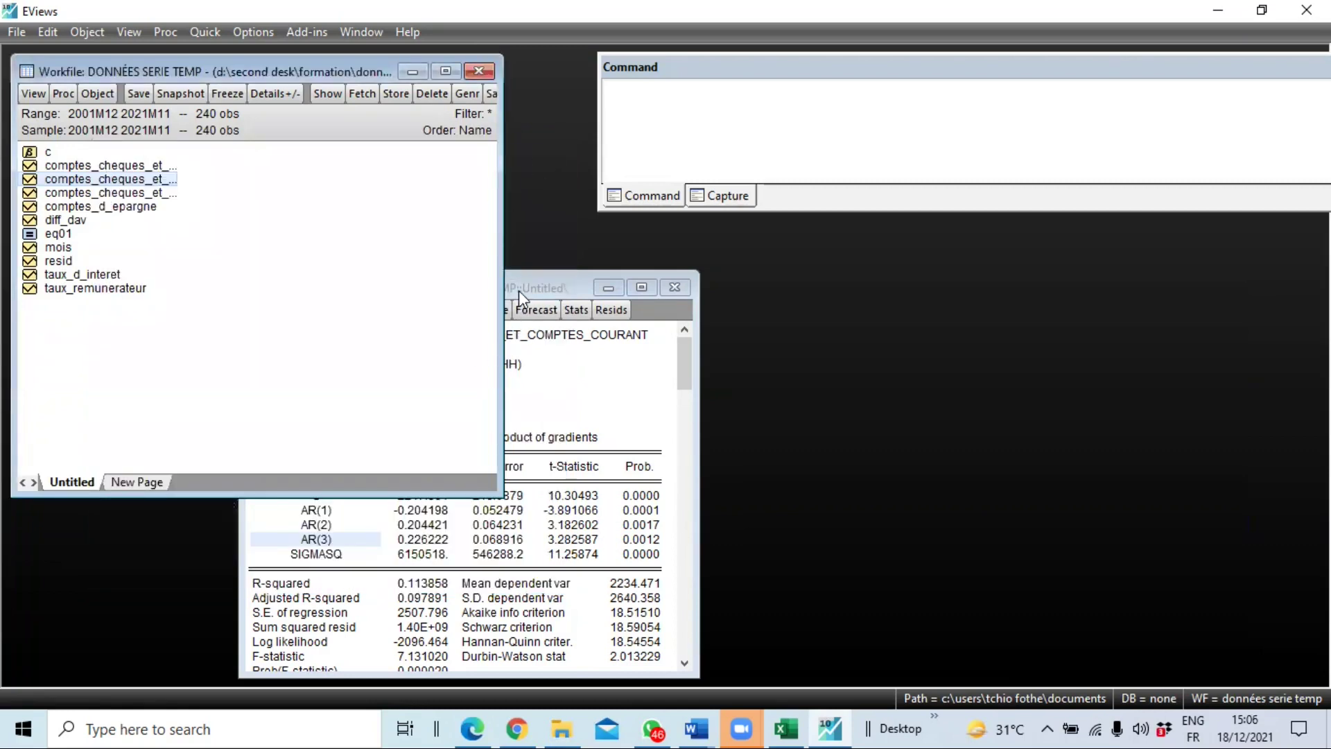
- Reopen equation EQ01 and set up a forecast with comptes_ch_sa_forecast as the name of the forecast series
click(519, 290)
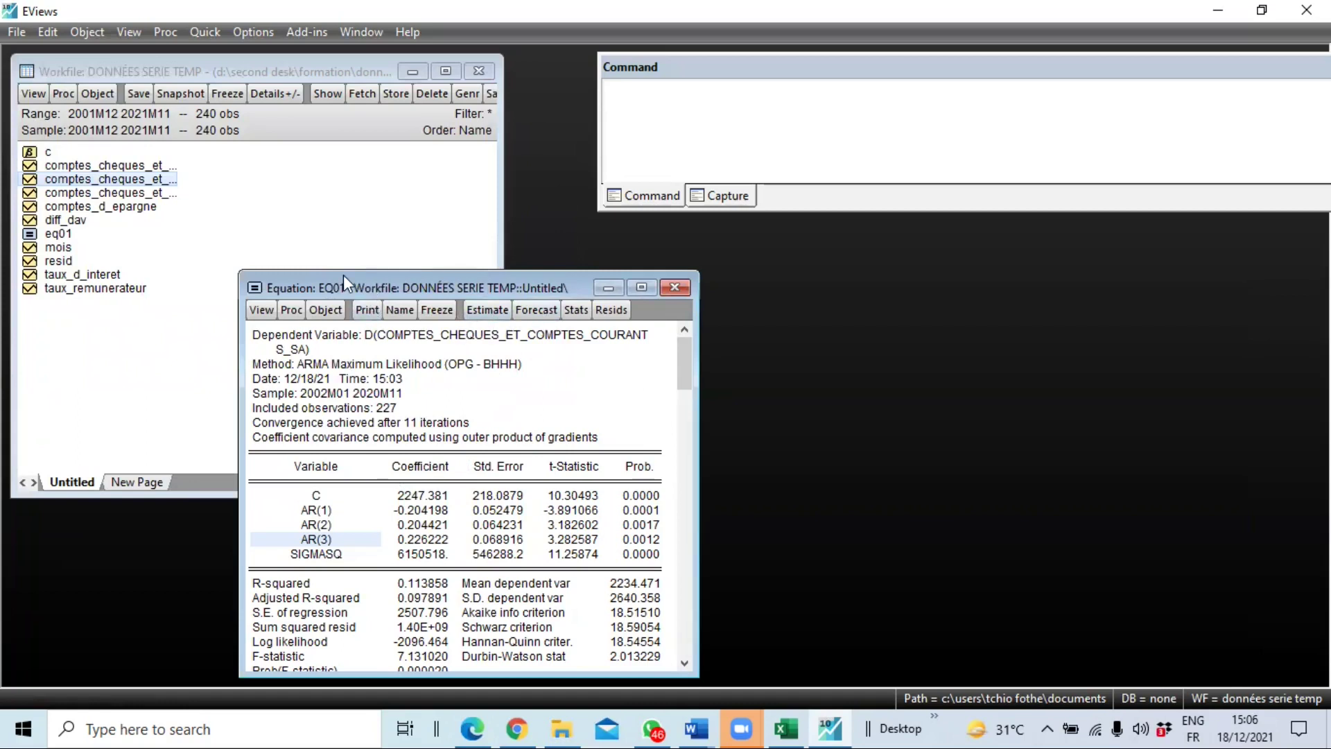
drag(343, 275, 281, 256)
click(610, 269)
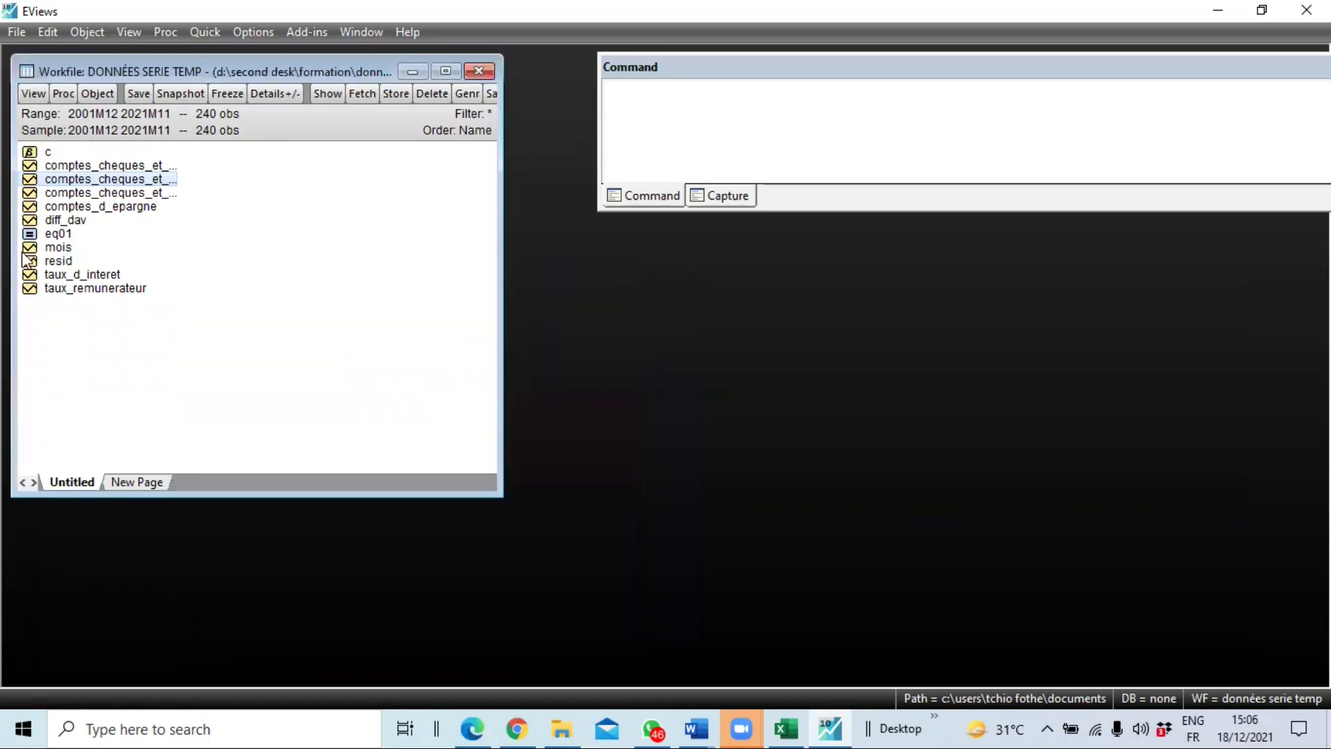
double_click(58, 234)
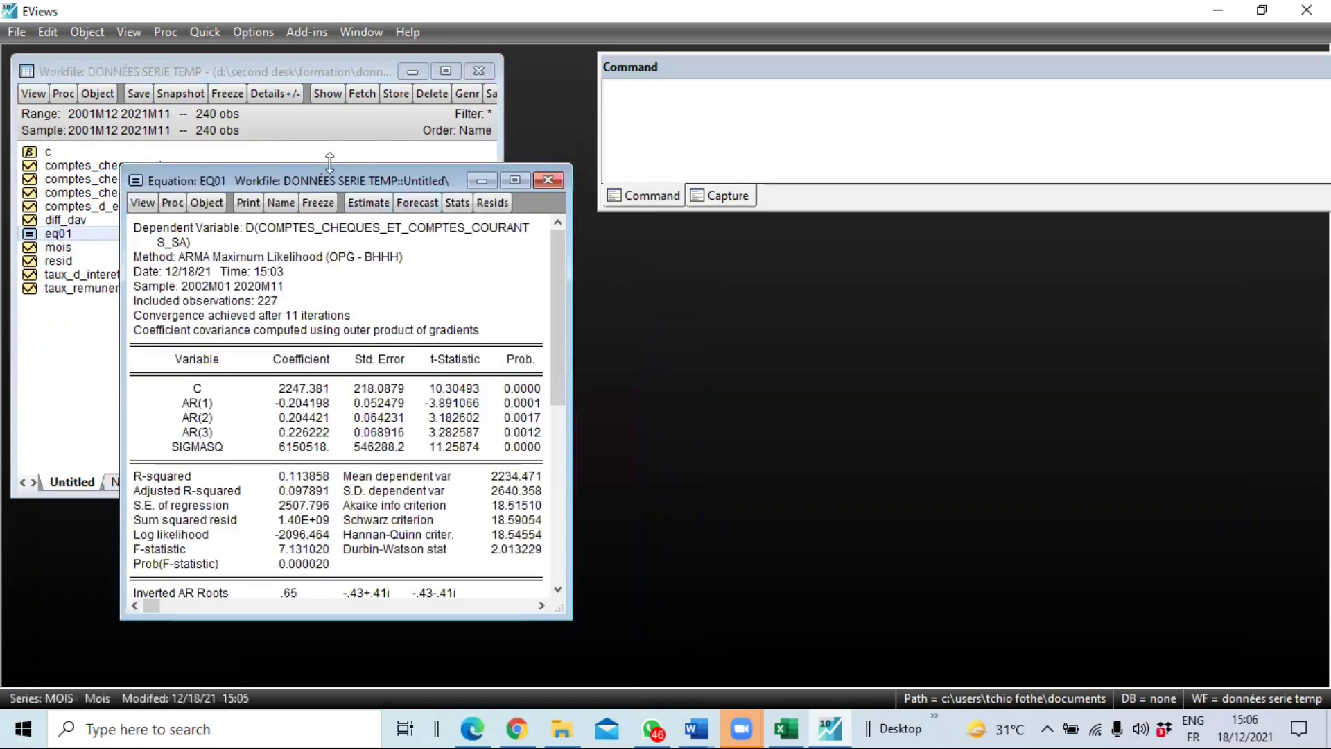
click(418, 205)
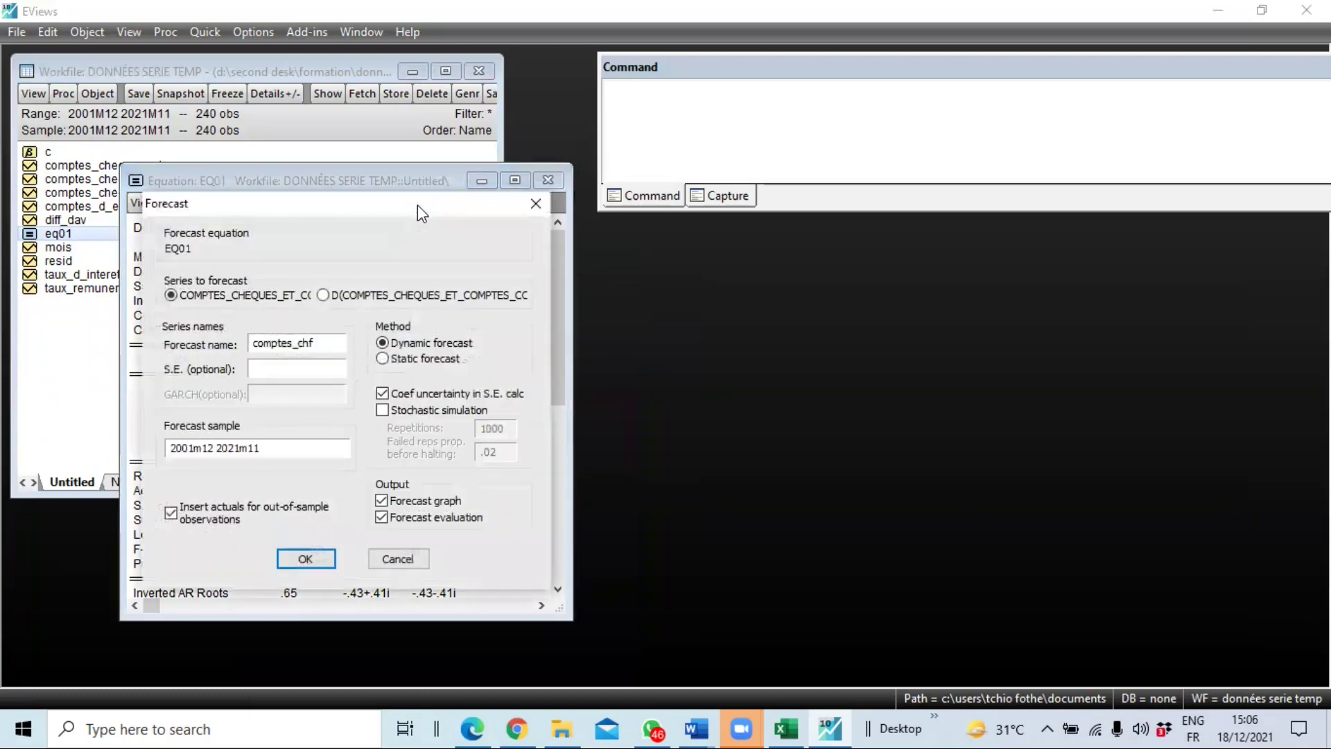
drag(326, 343, 242, 344)
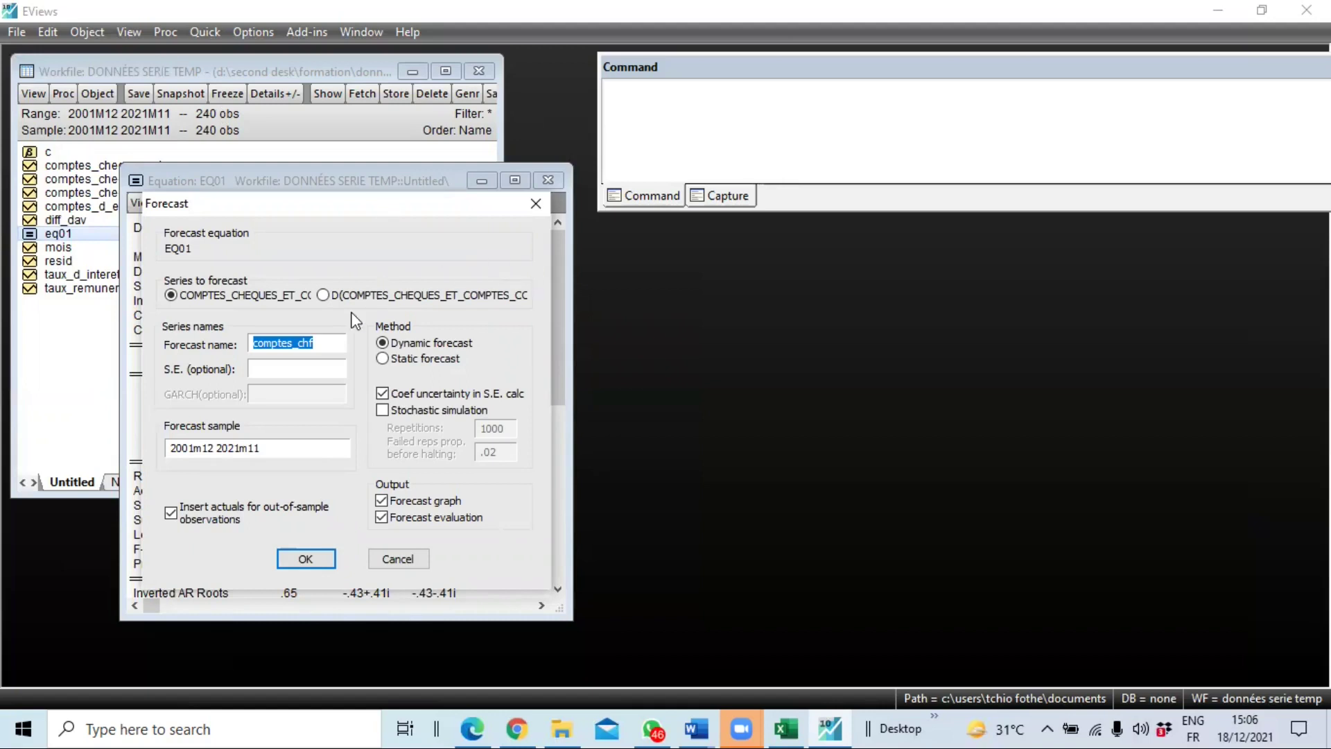
click(327, 342)
key(BackSpace)
text(_sa_forecast)
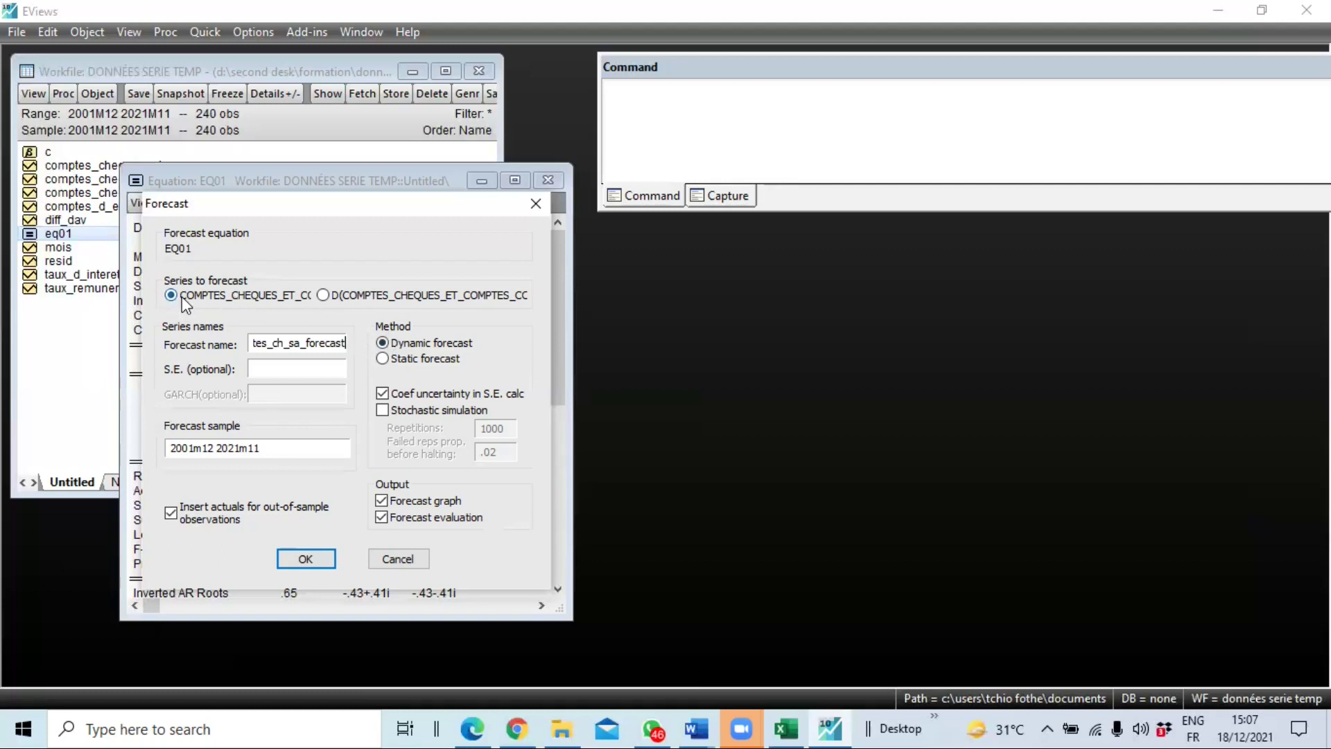
- Run the forecast on the undifferenced series with the sample 2020m12 2021m11, and close the equation with its forecast graph
click(323, 295)
click(171, 295)
click(323, 296)
click(170, 295)
drag(173, 447, 194, 448)
click(201, 449)
drag(192, 449, 185, 449)
text(20)
click(307, 558)
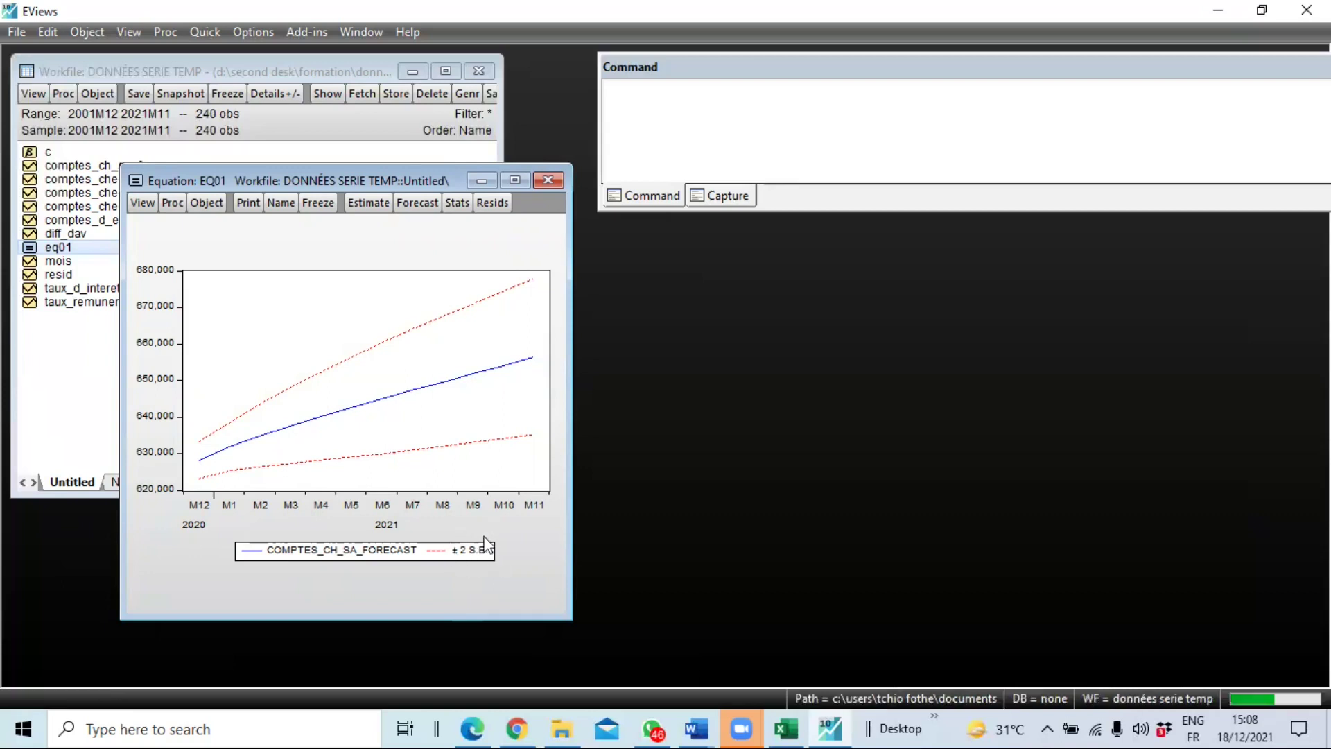
click(549, 182)
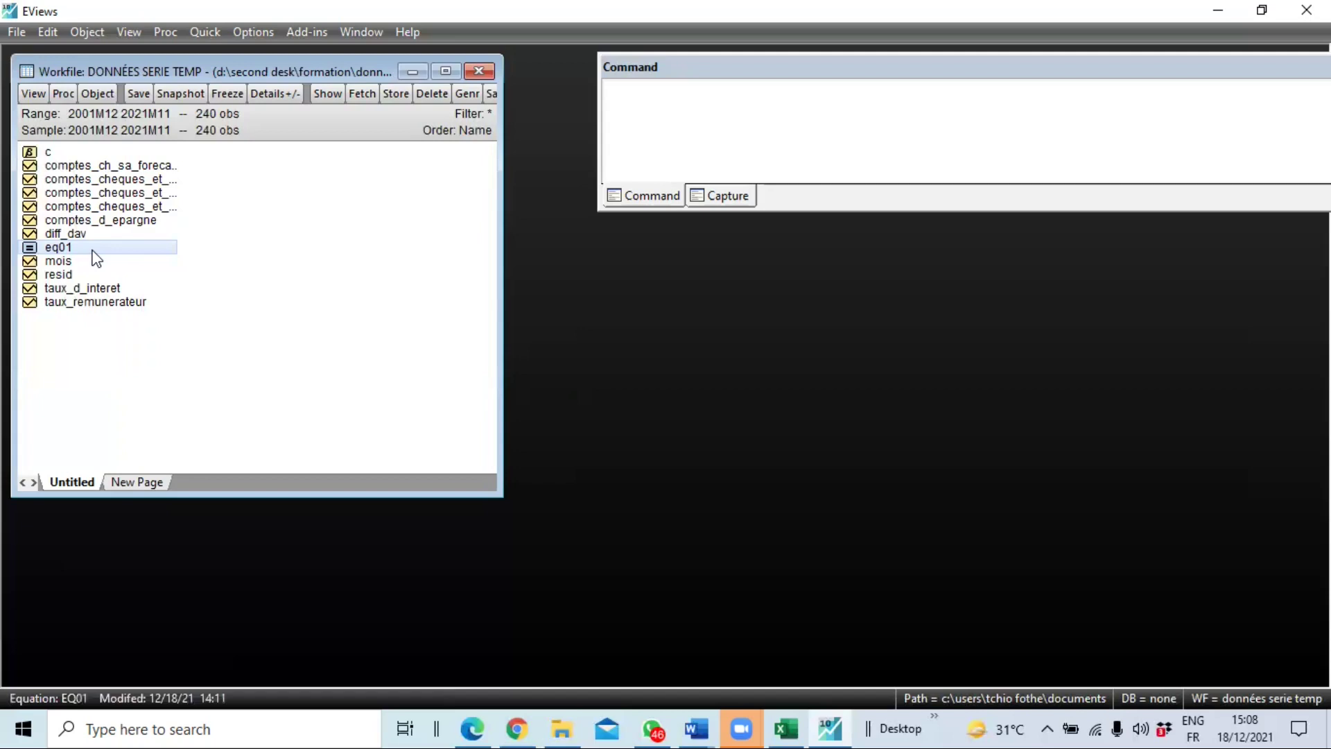
- Check the SF and SA current-accounts series, and examine the comptes_ch_sa_forecast values from 2020M12 to 2021M11
double_click(116, 207)
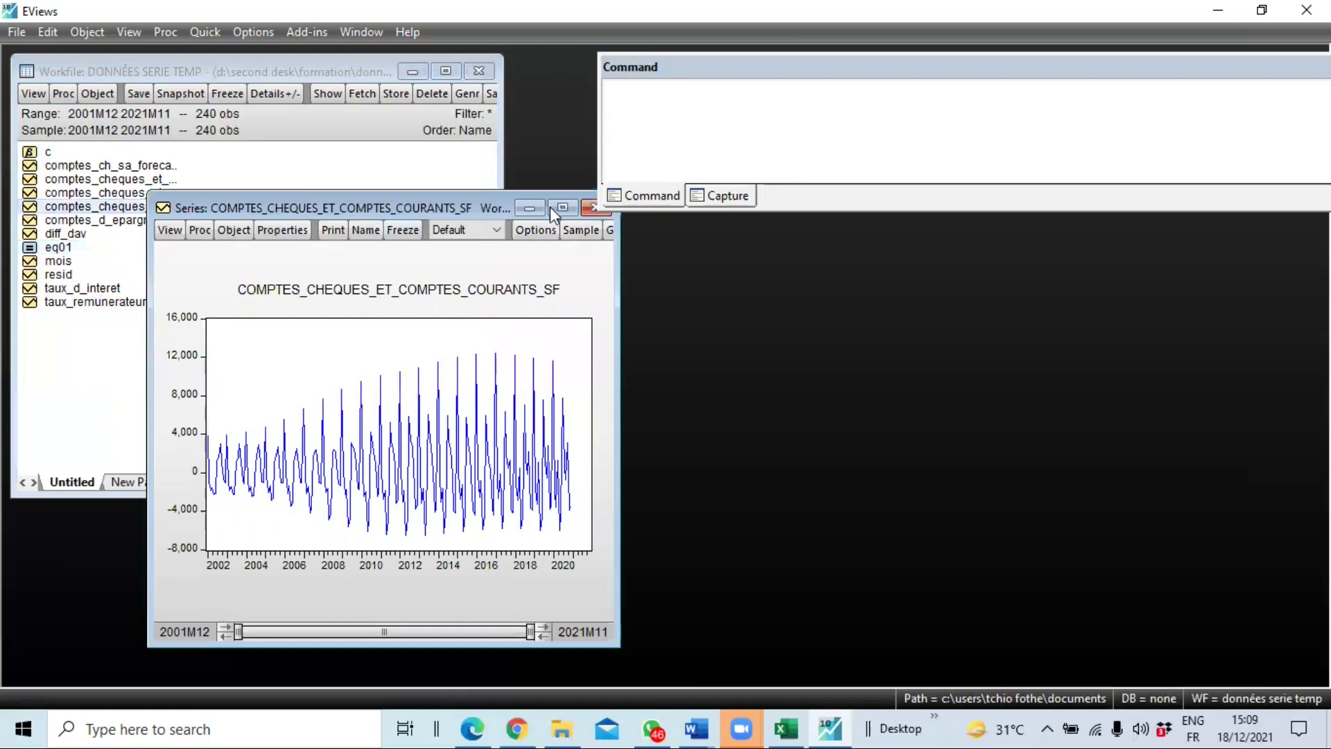
click(591, 208)
double_click(115, 193)
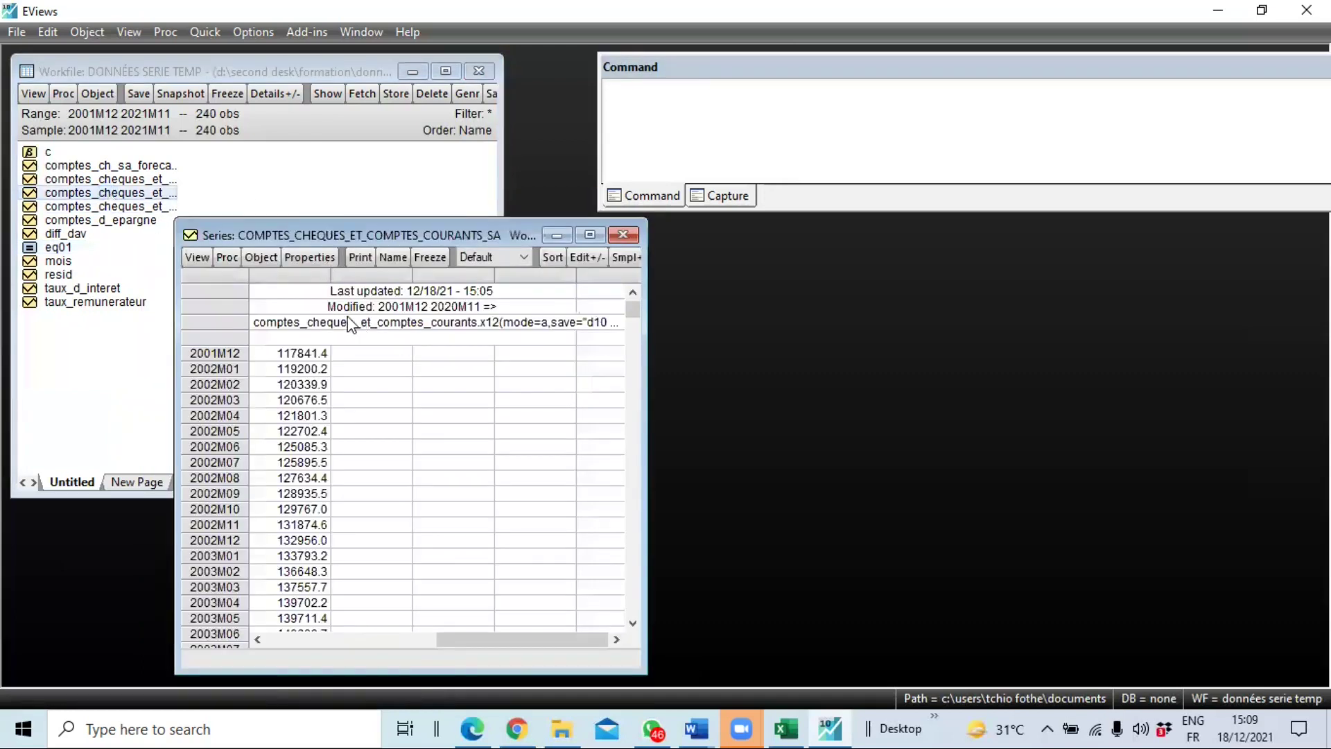
click(623, 235)
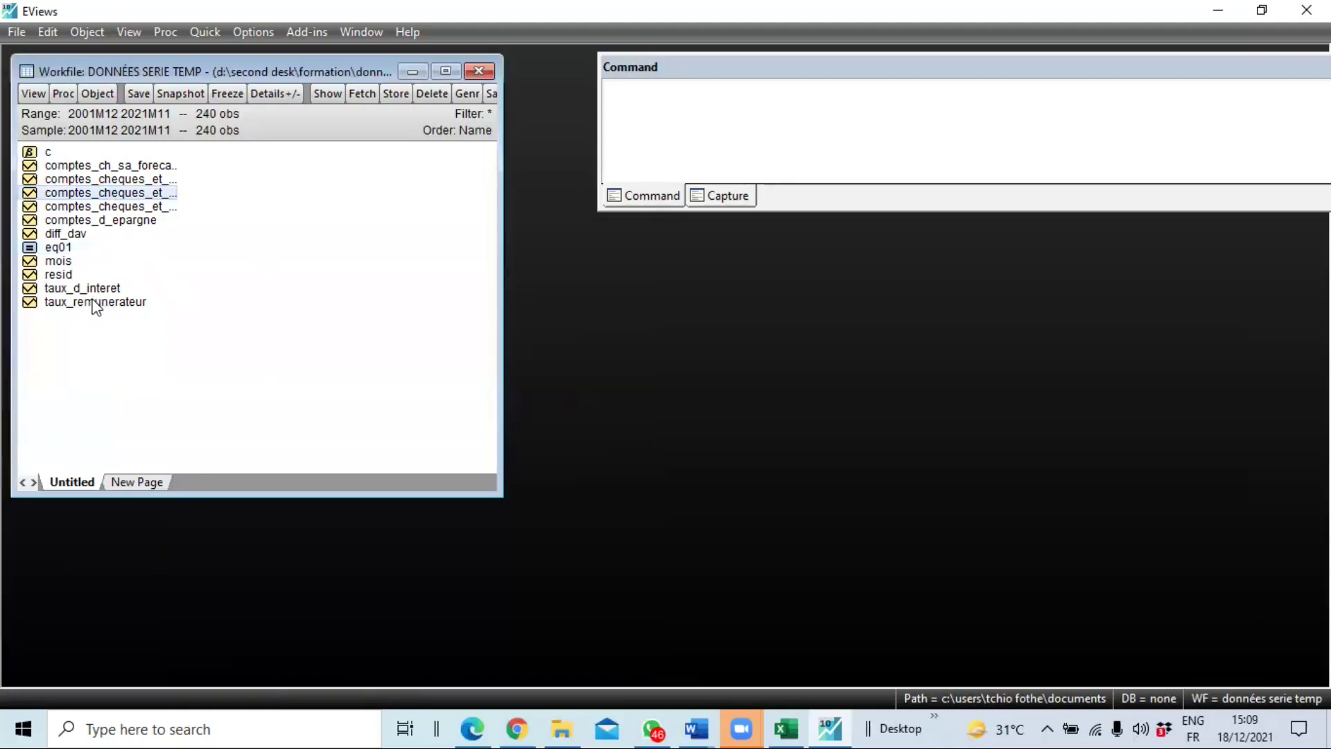
double_click(119, 169)
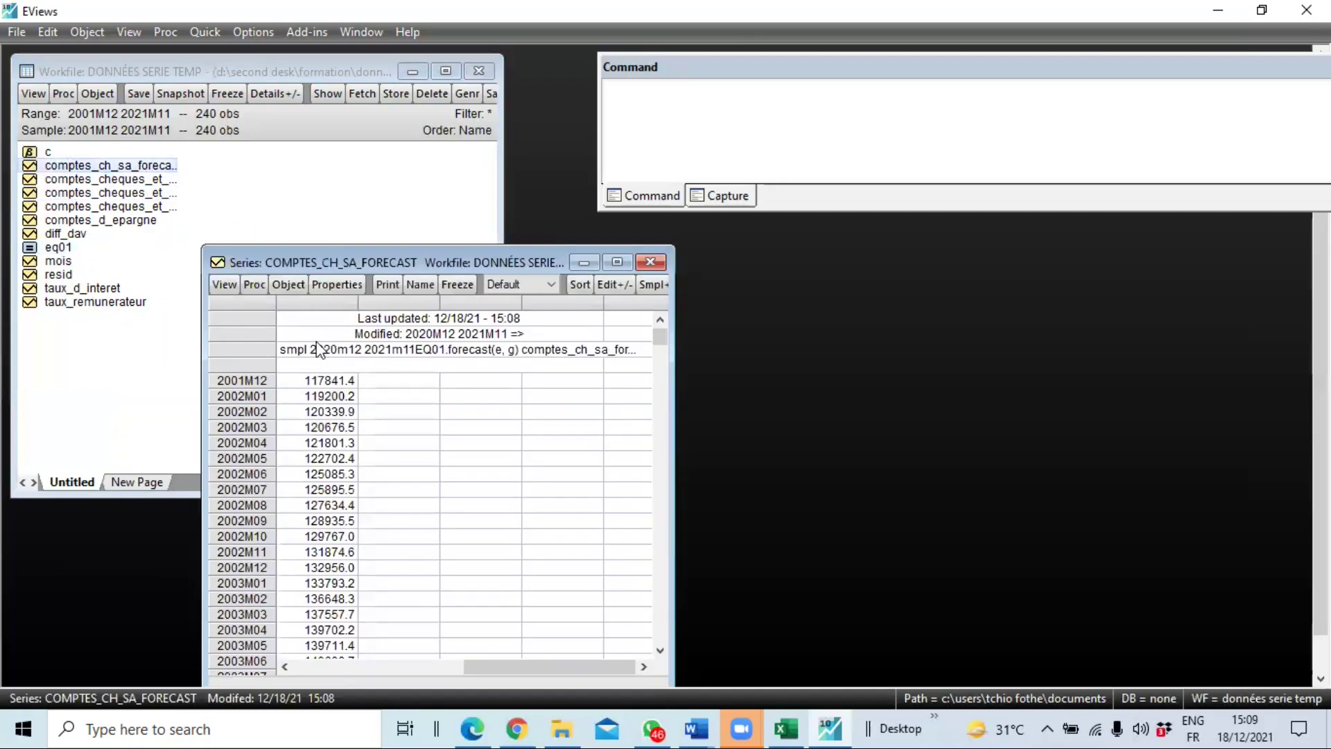
click(224, 285)
click(267, 327)
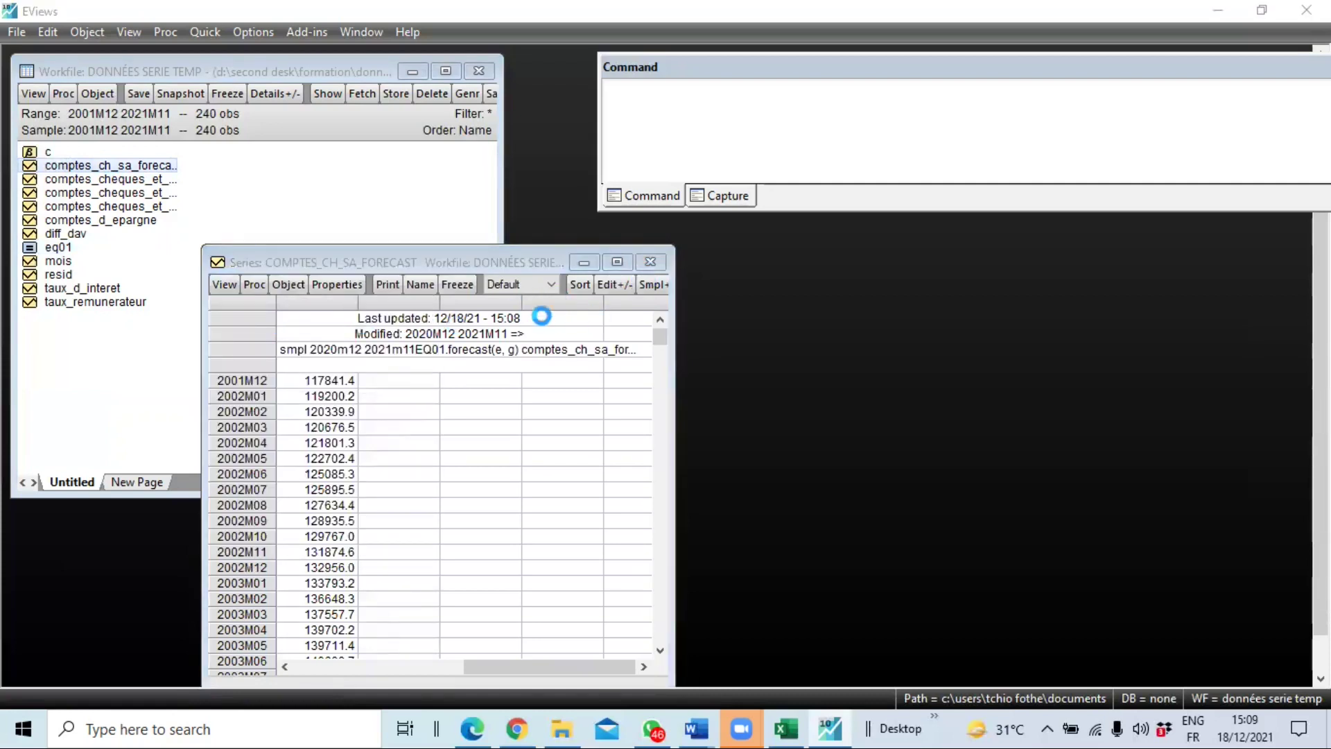
click(716, 278)
scroll(471, 422, down, 20)
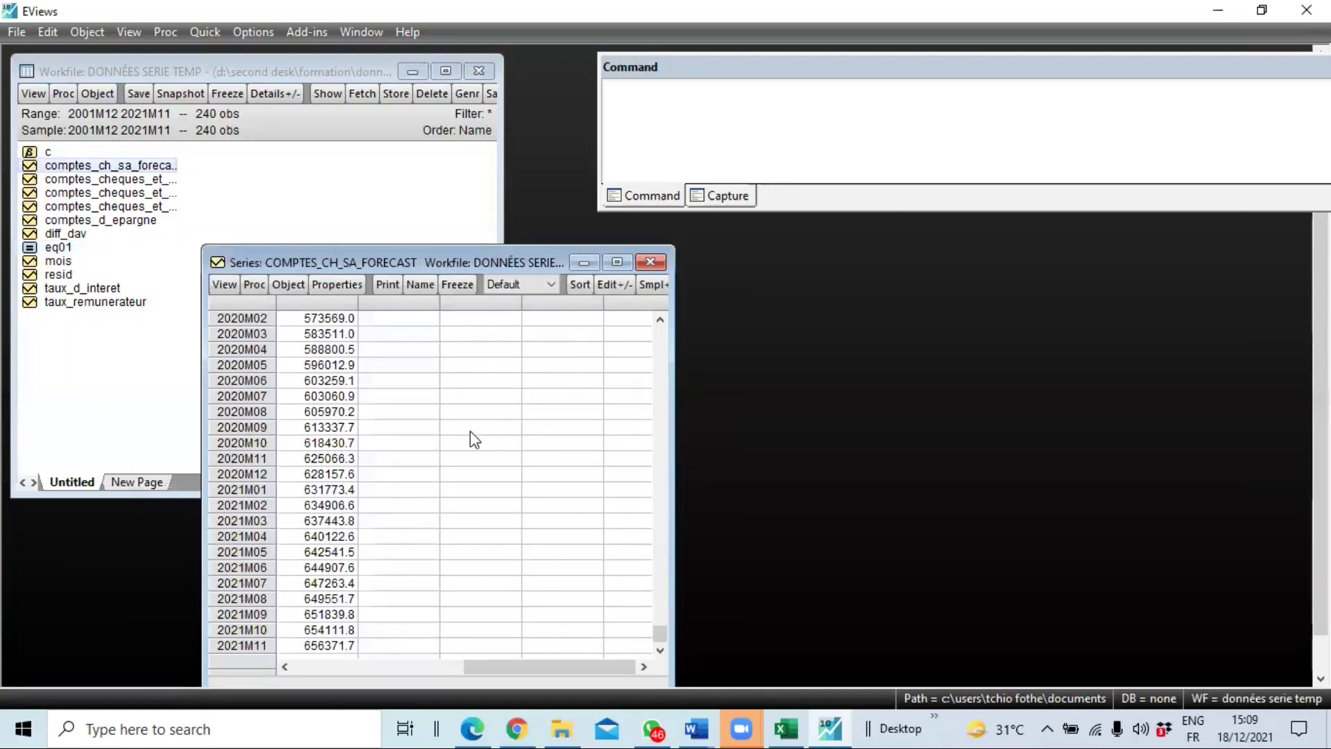
drag(330, 645, 323, 513)
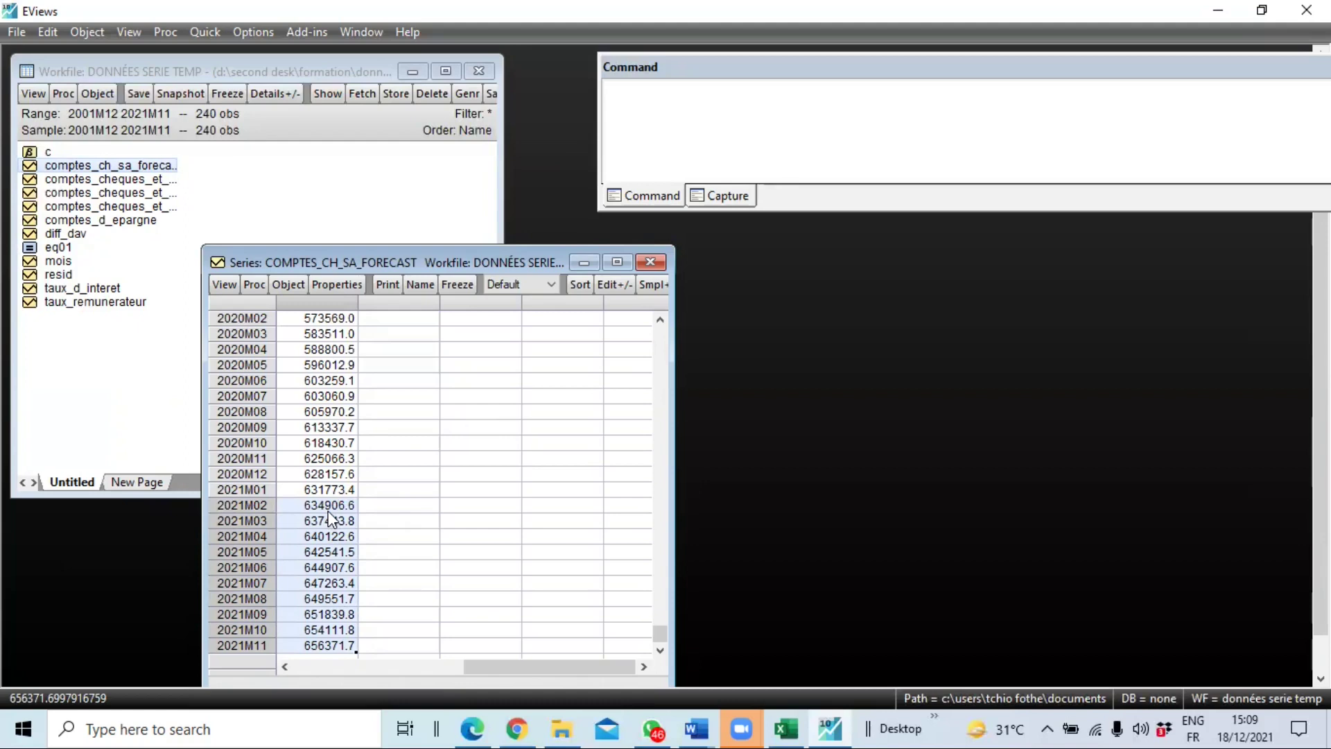
drag(329, 518, 325, 487)
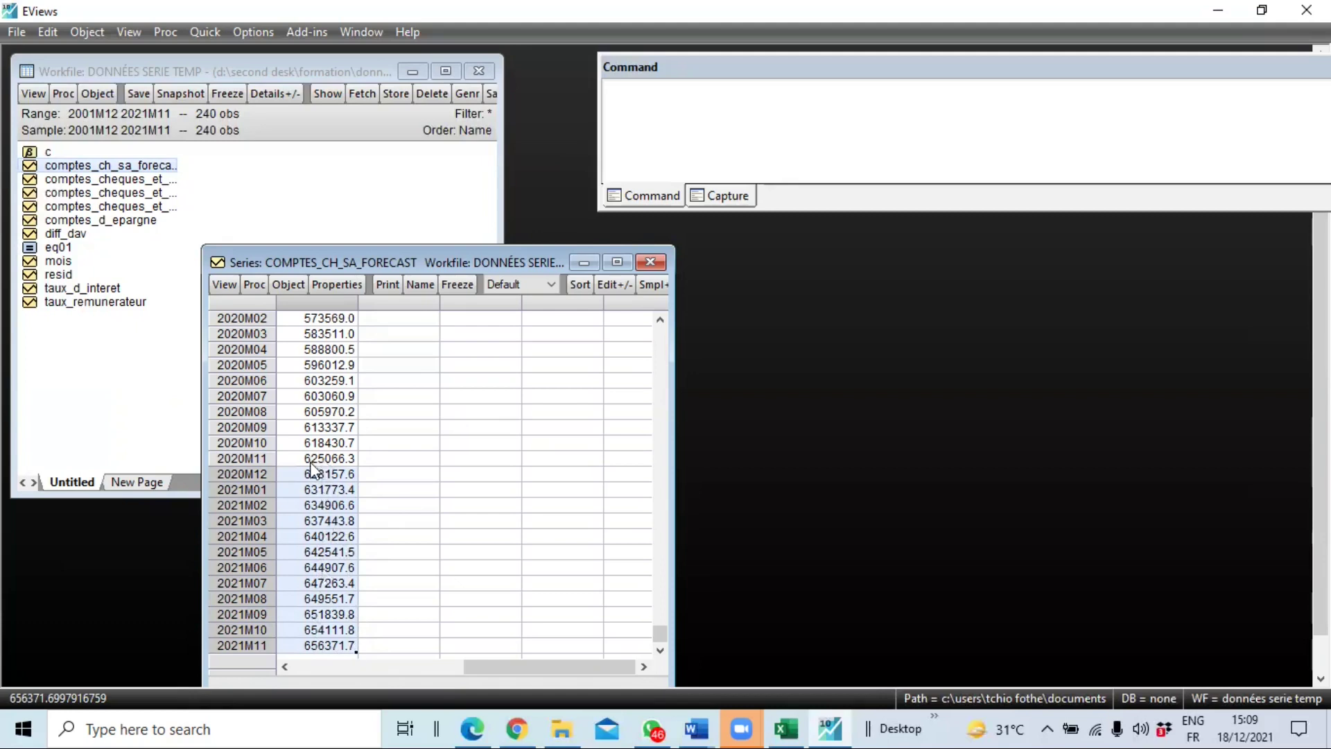
- Compare the SA series with the forecast series over 2020M12 to 2021M11, and close both series windows
click(95, 180)
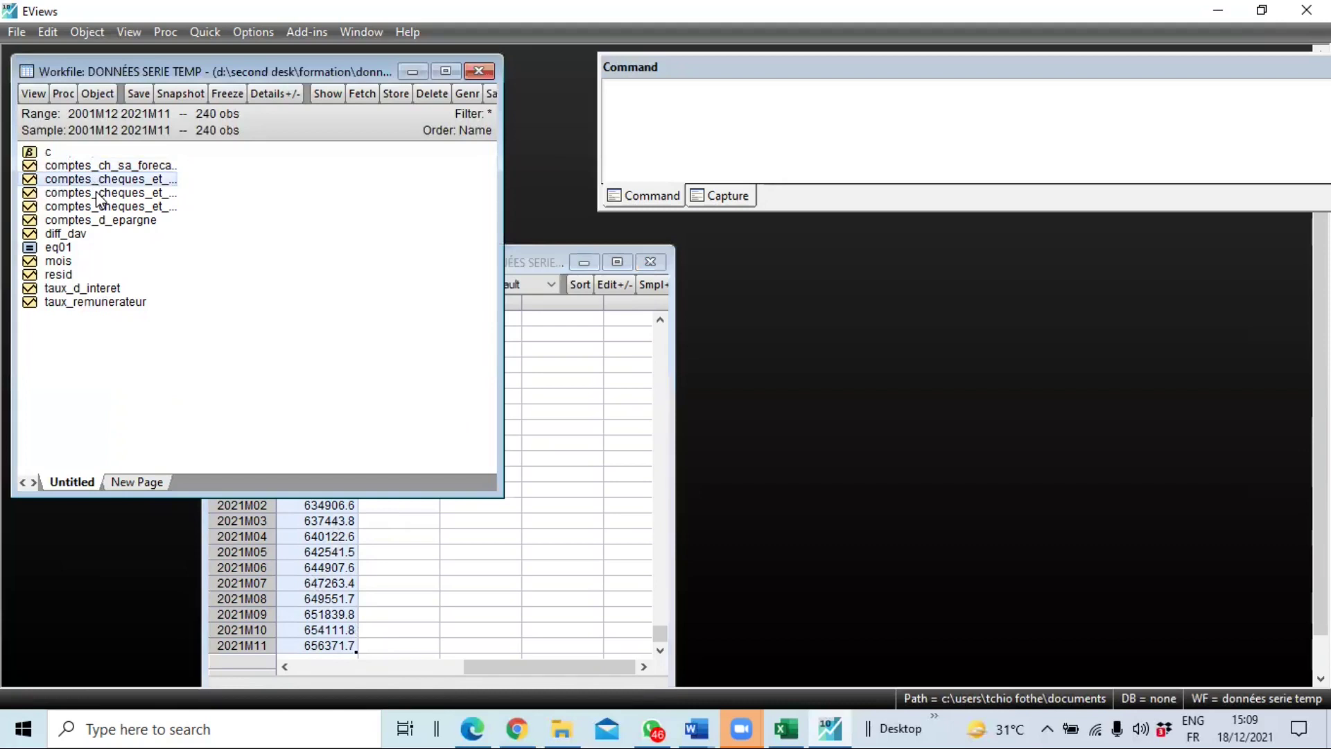
double_click(104, 194)
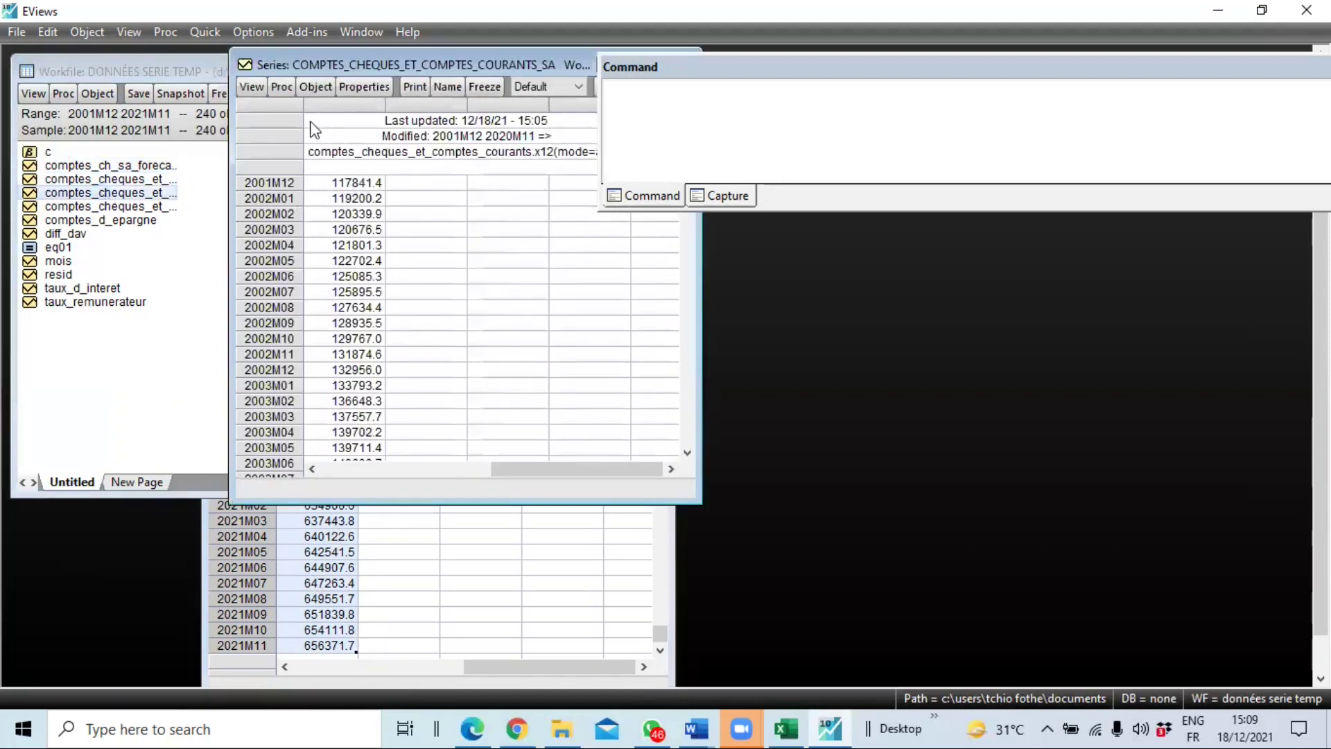
scroll(401, 300, down, 20)
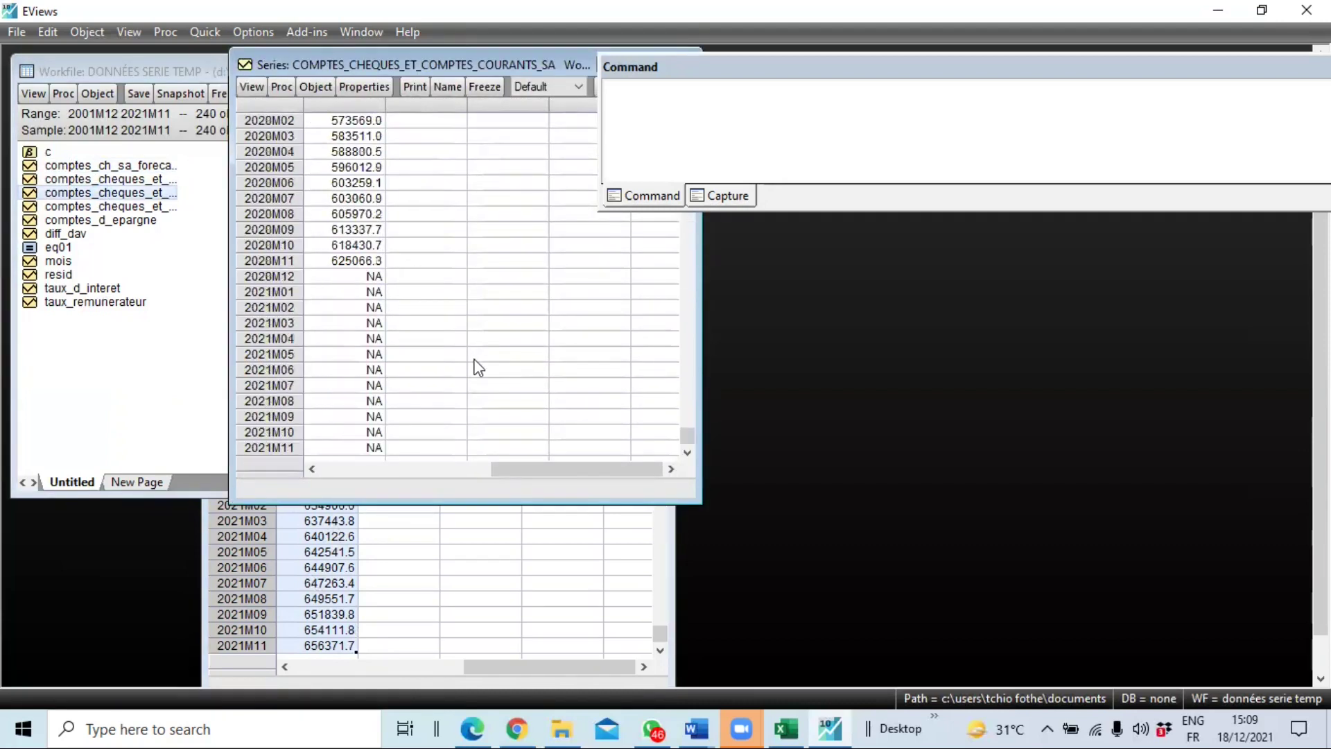
drag(371, 278, 374, 451)
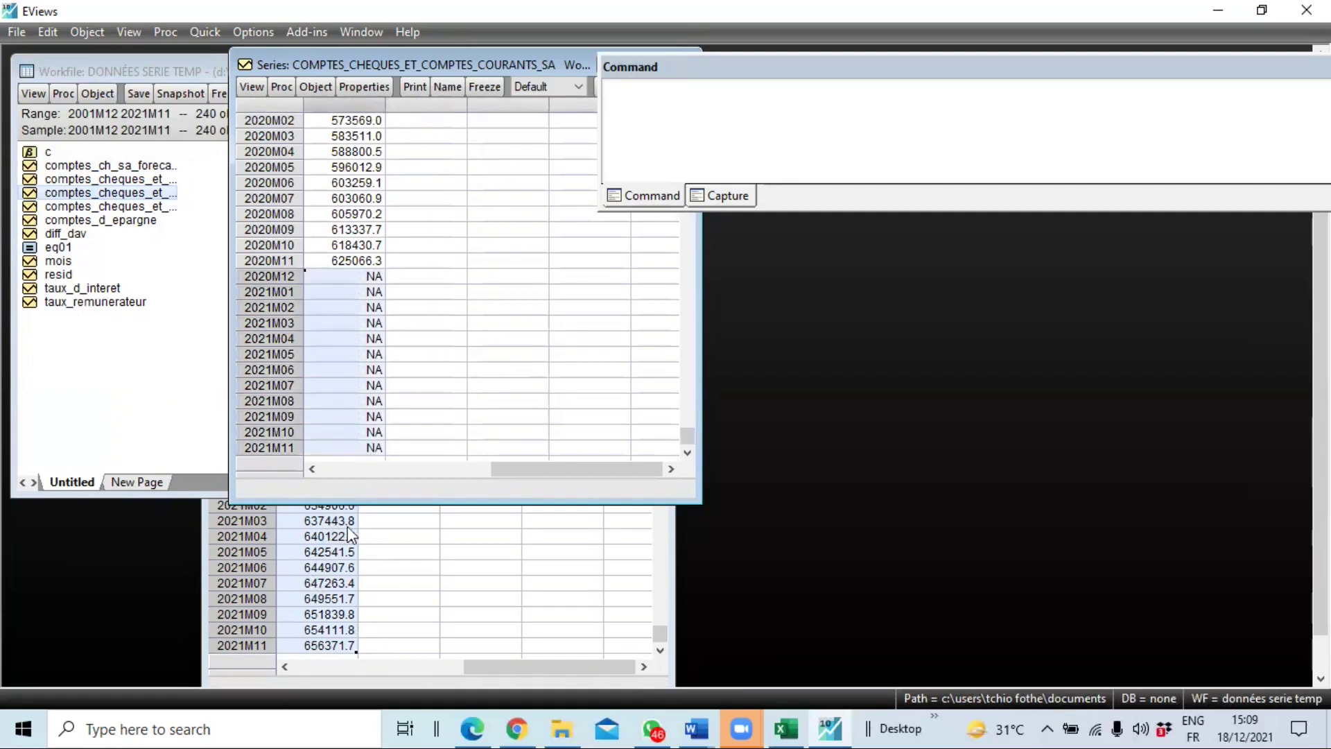
click(450, 647)
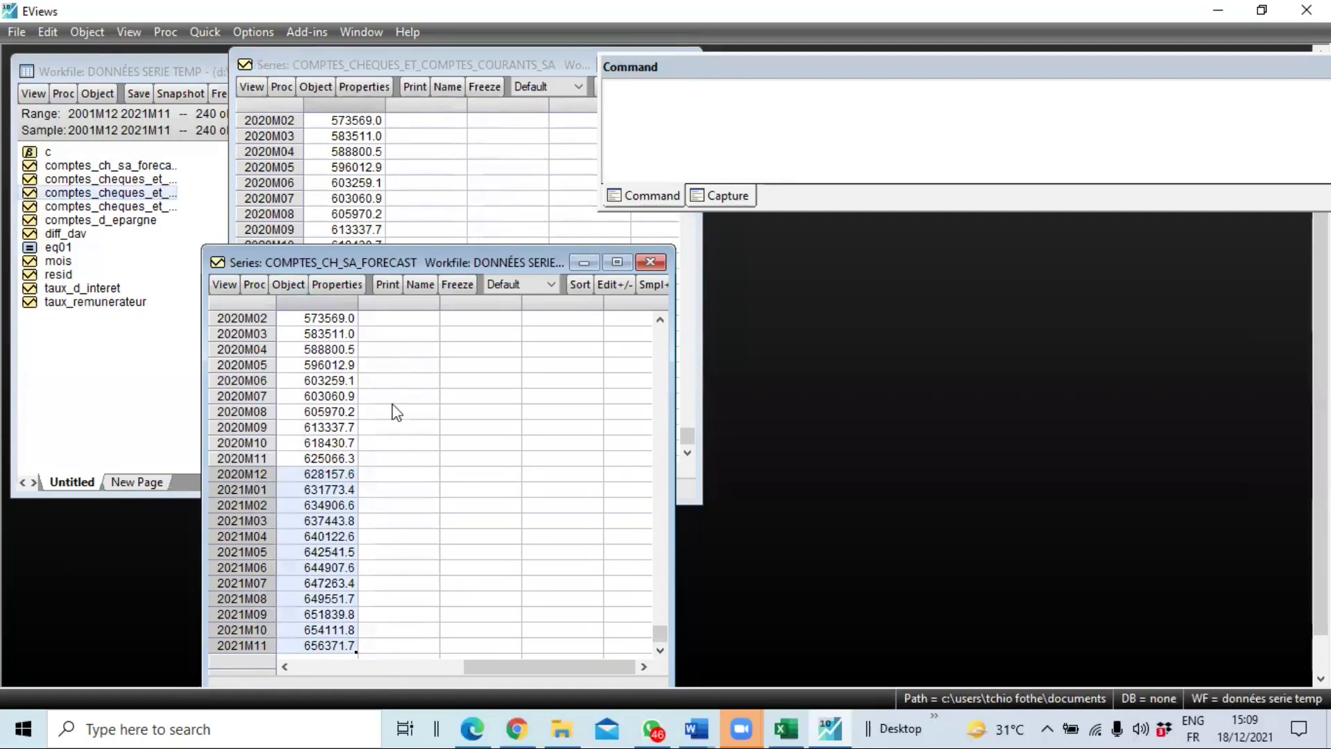
click(648, 265)
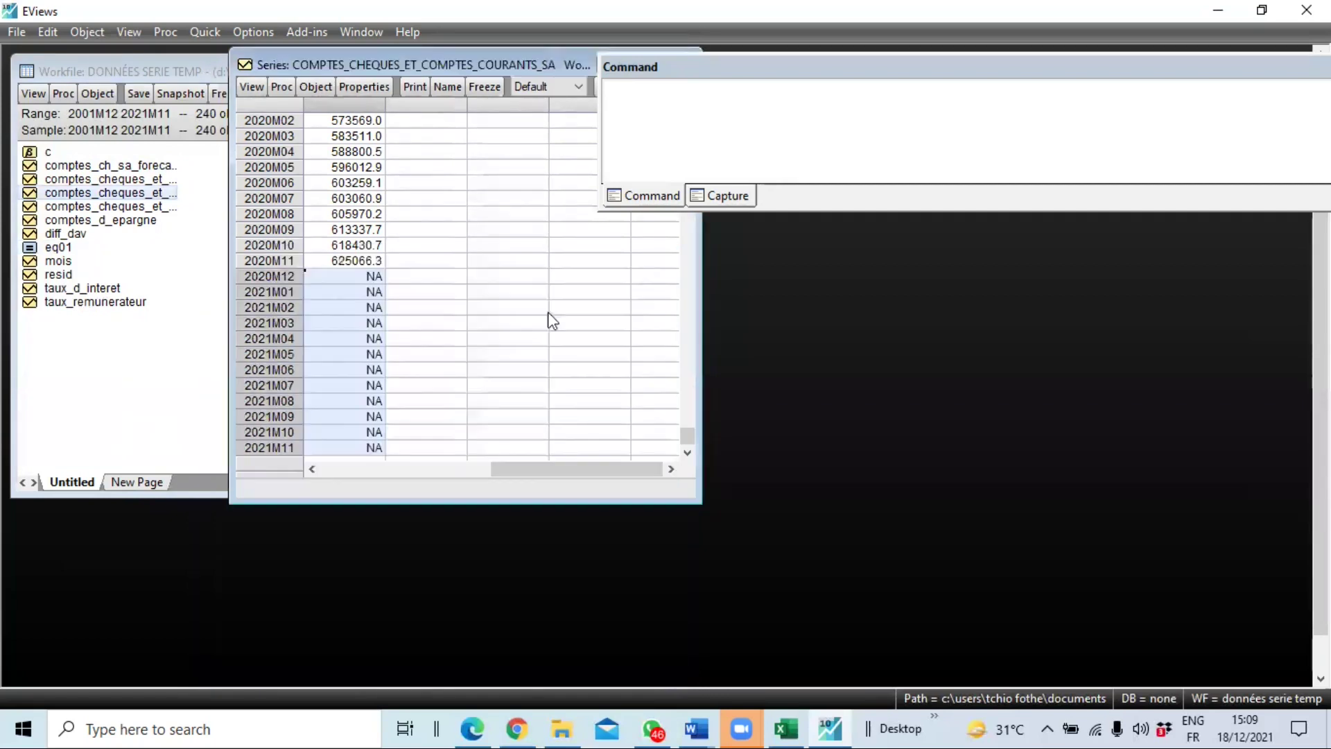
drag(554, 64, 415, 121)
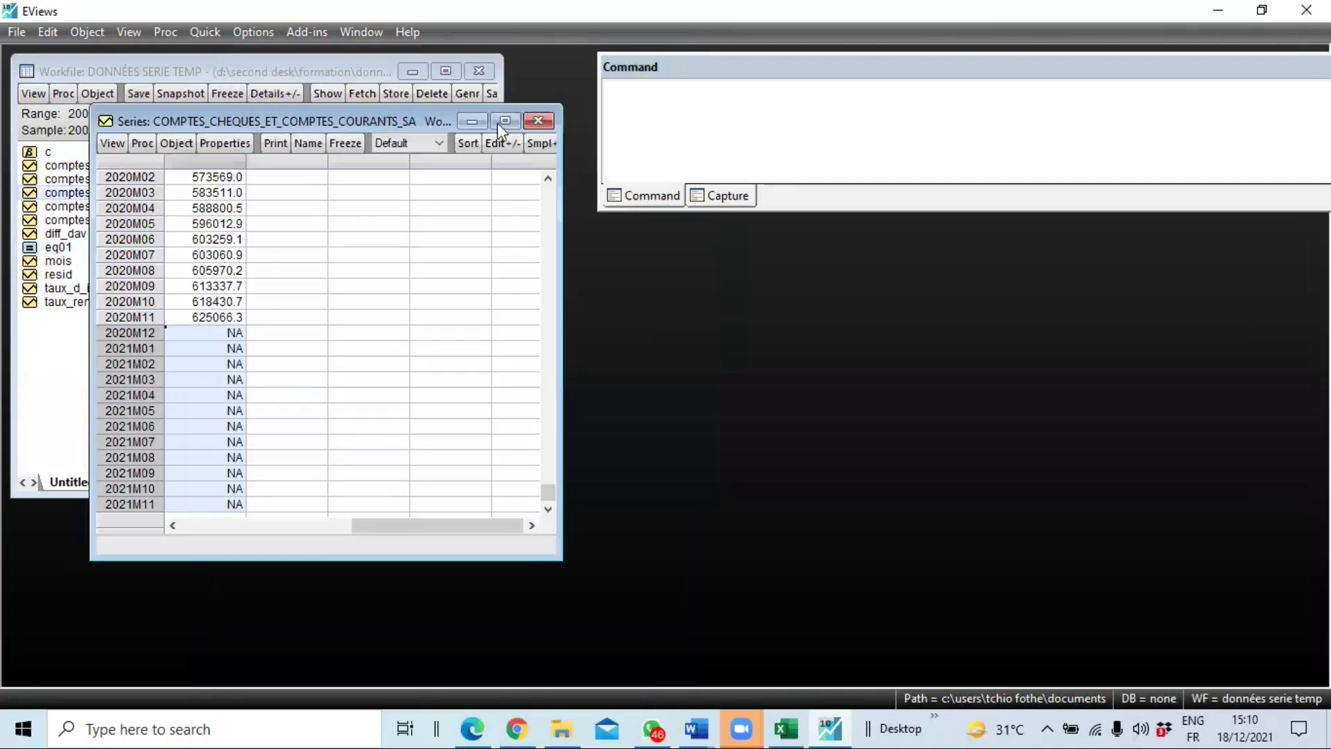
click(539, 121)
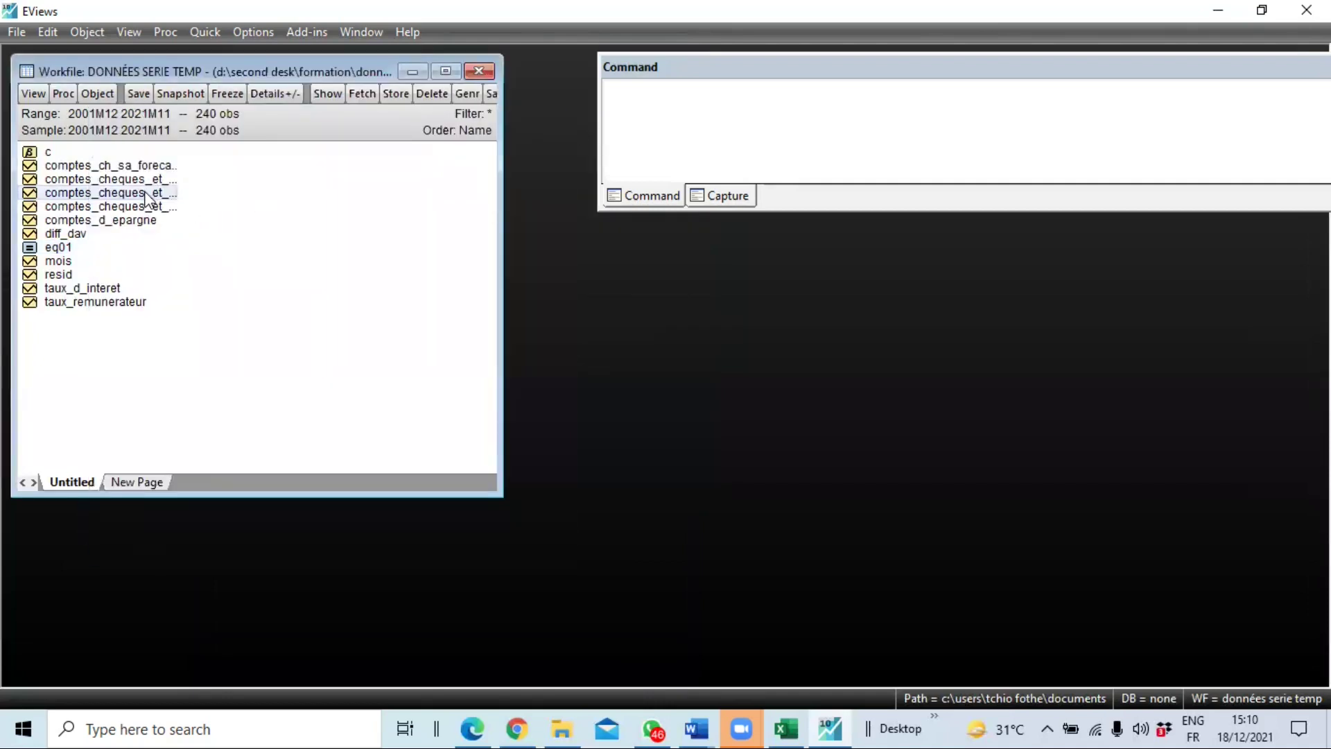
- Open the SA series and comptes_ch_sa_forecast together as a group and compare their values from 2020M04 to 2020M11
click(153, 194)
click(244, 214)
click(125, 199)
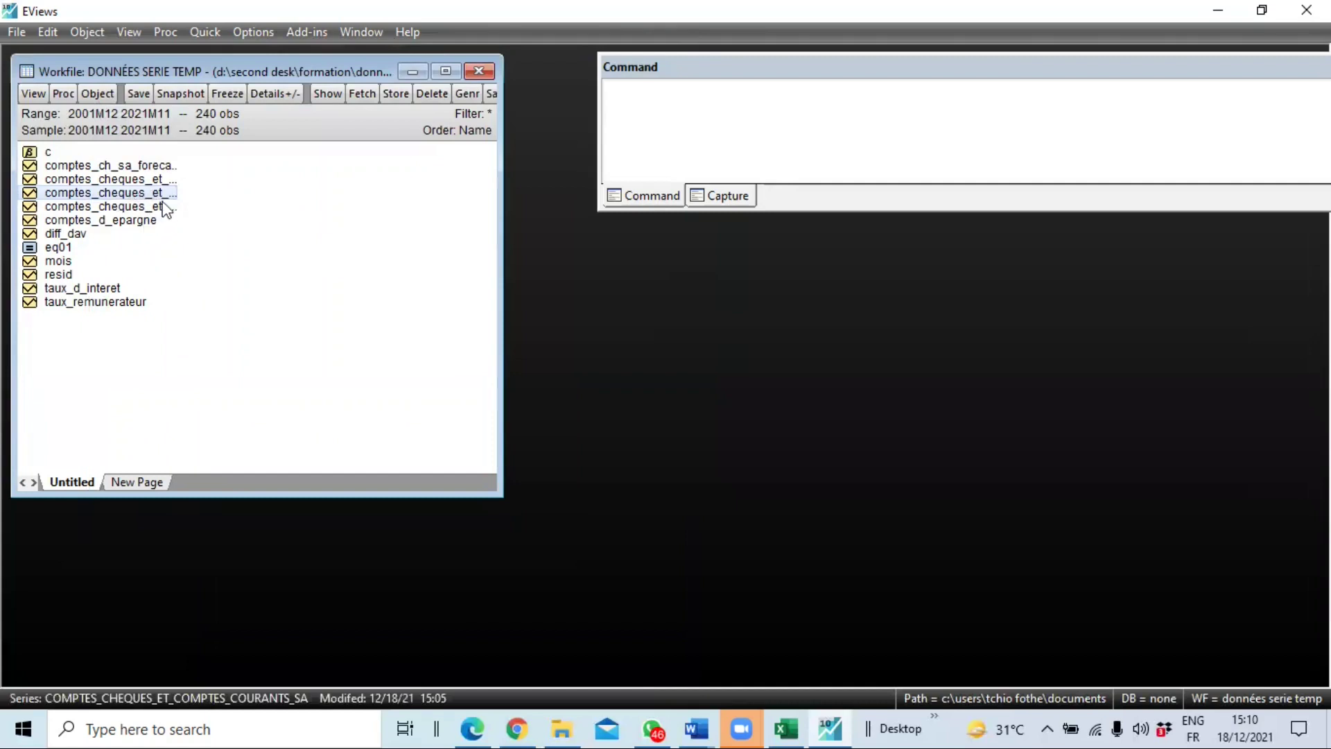
ctrl+click(167, 180)
ctrl+click(135, 170)
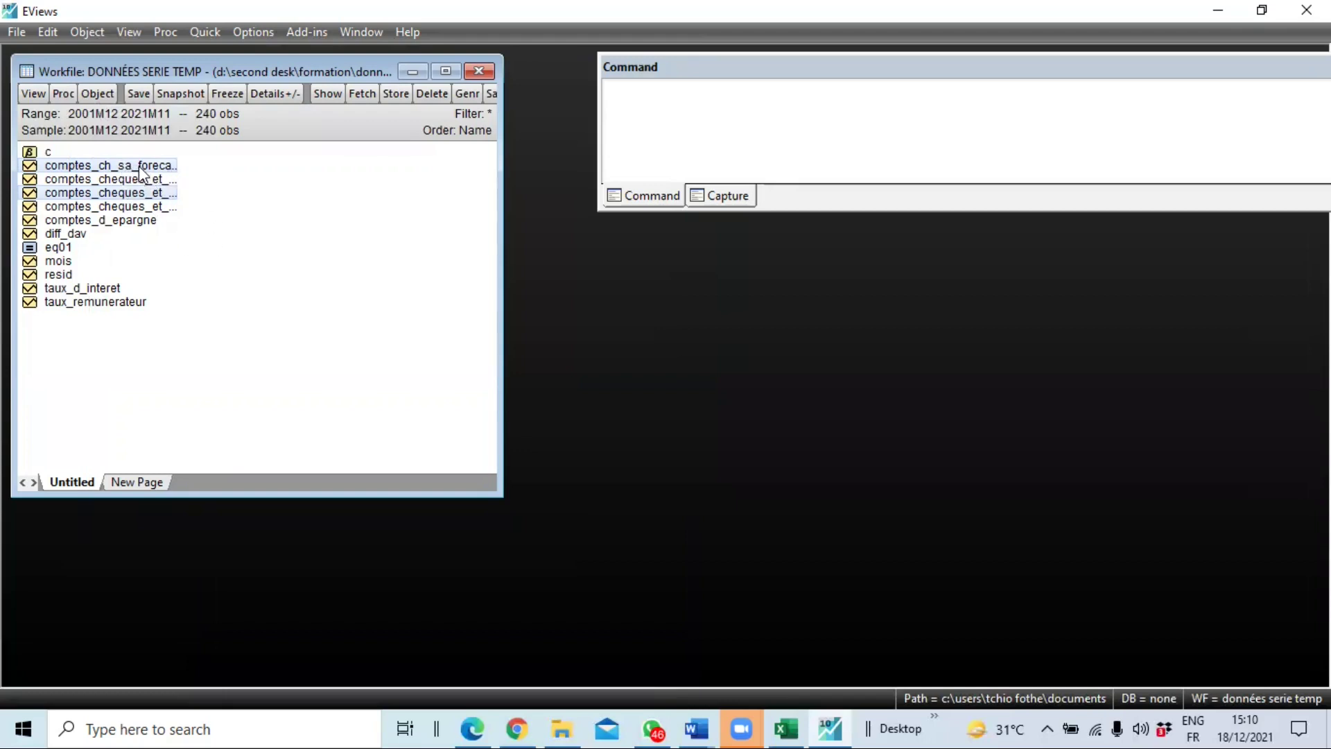
right_click(139, 170)
click(186, 177)
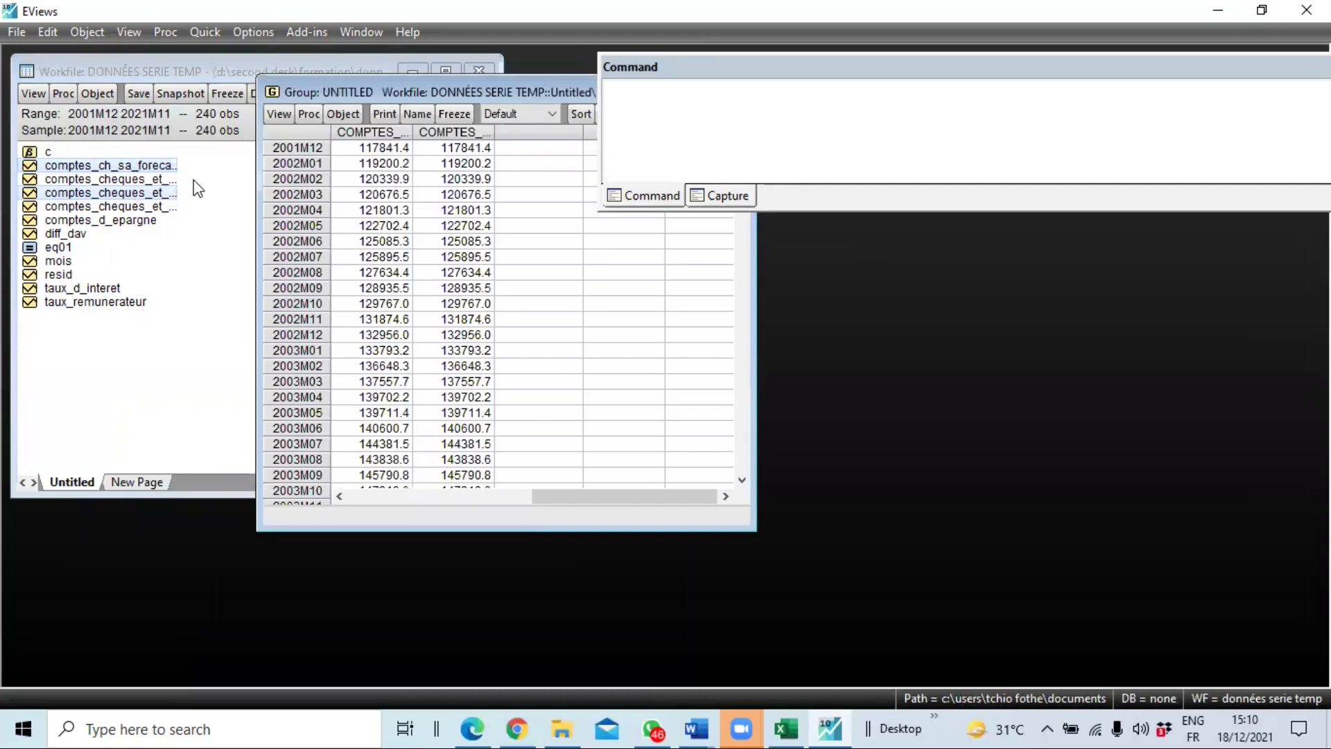
scroll(443, 354, down, 20)
scroll(445, 354, down, 20)
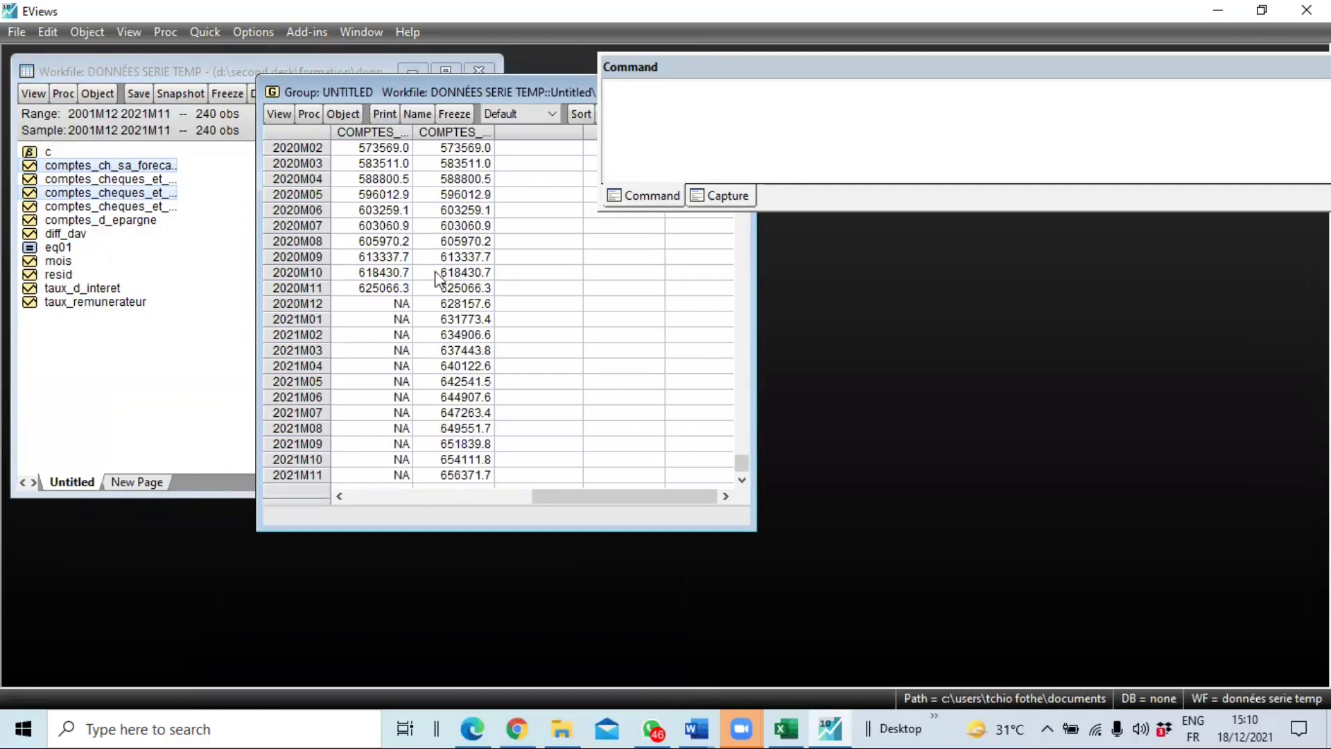
drag(365, 291, 470, 181)
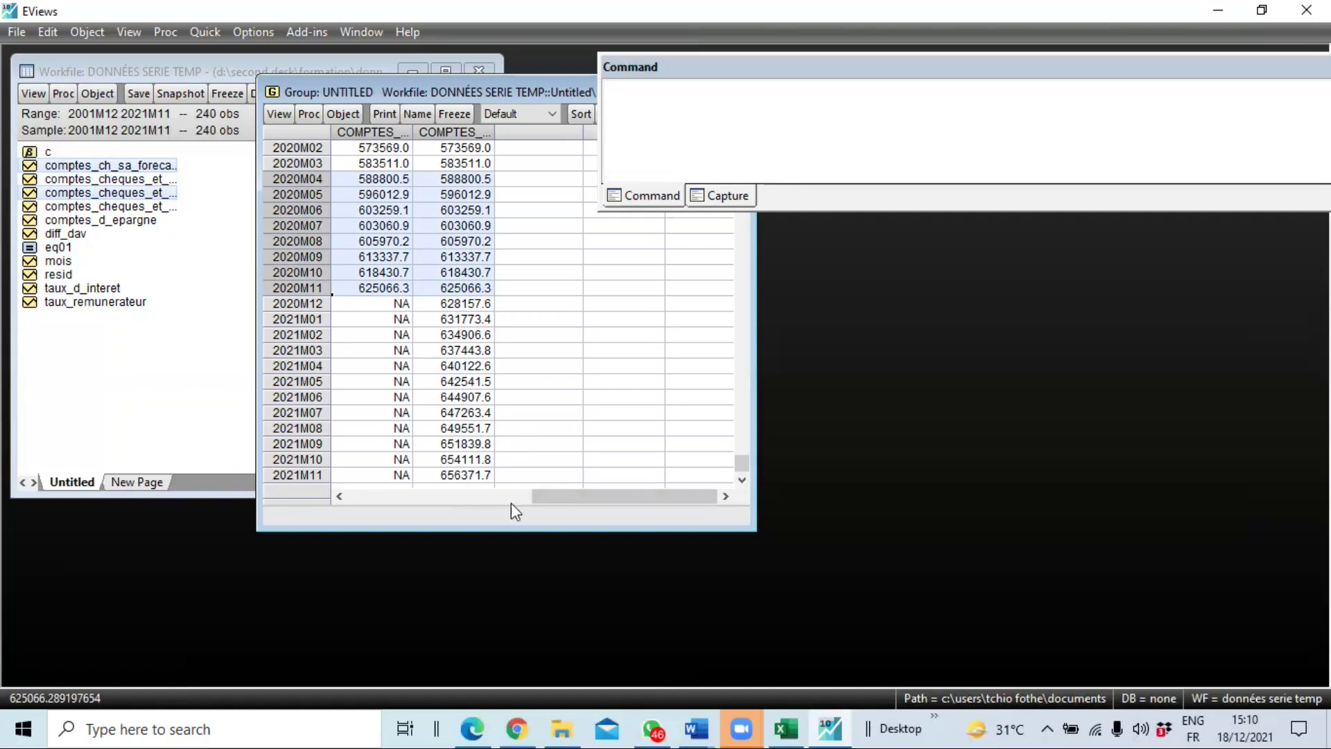
- Plot the SA and forecast group as a single line graph with raw data, examine it, and close the group without keeping it
click(280, 115)
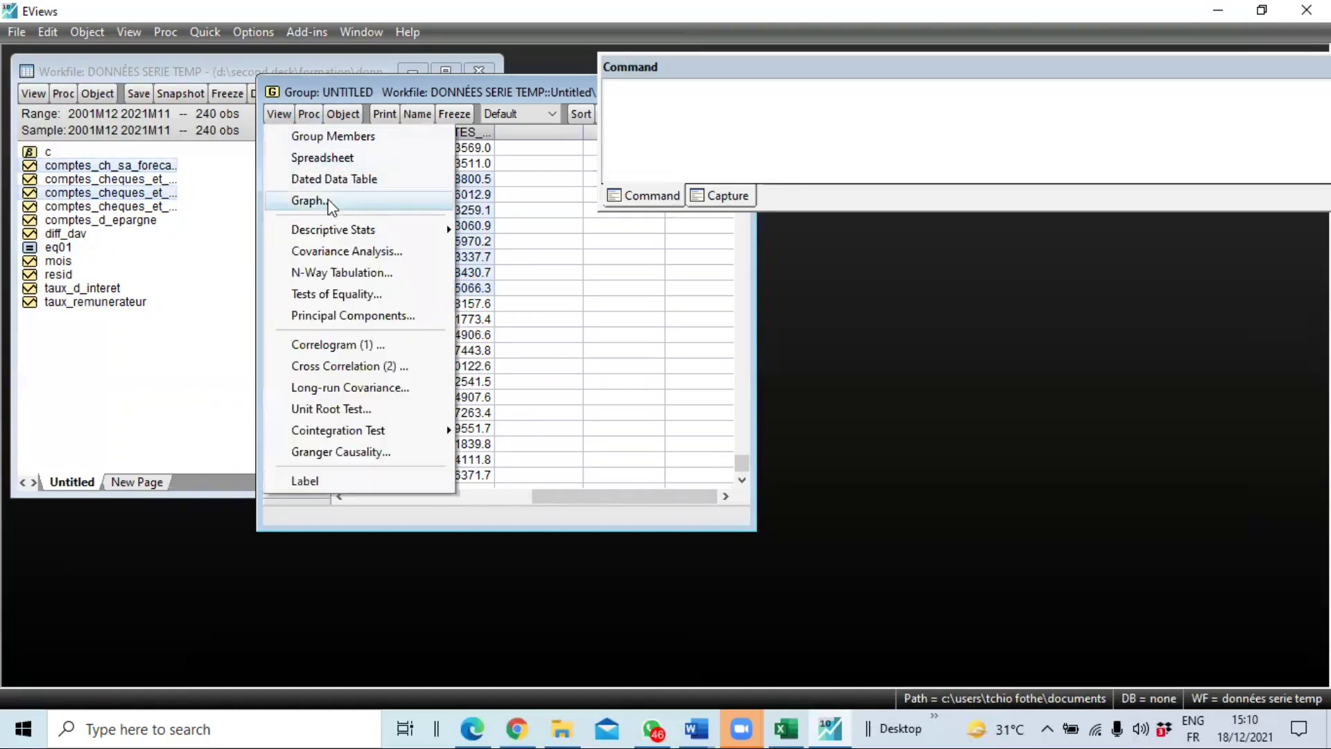
click(329, 202)
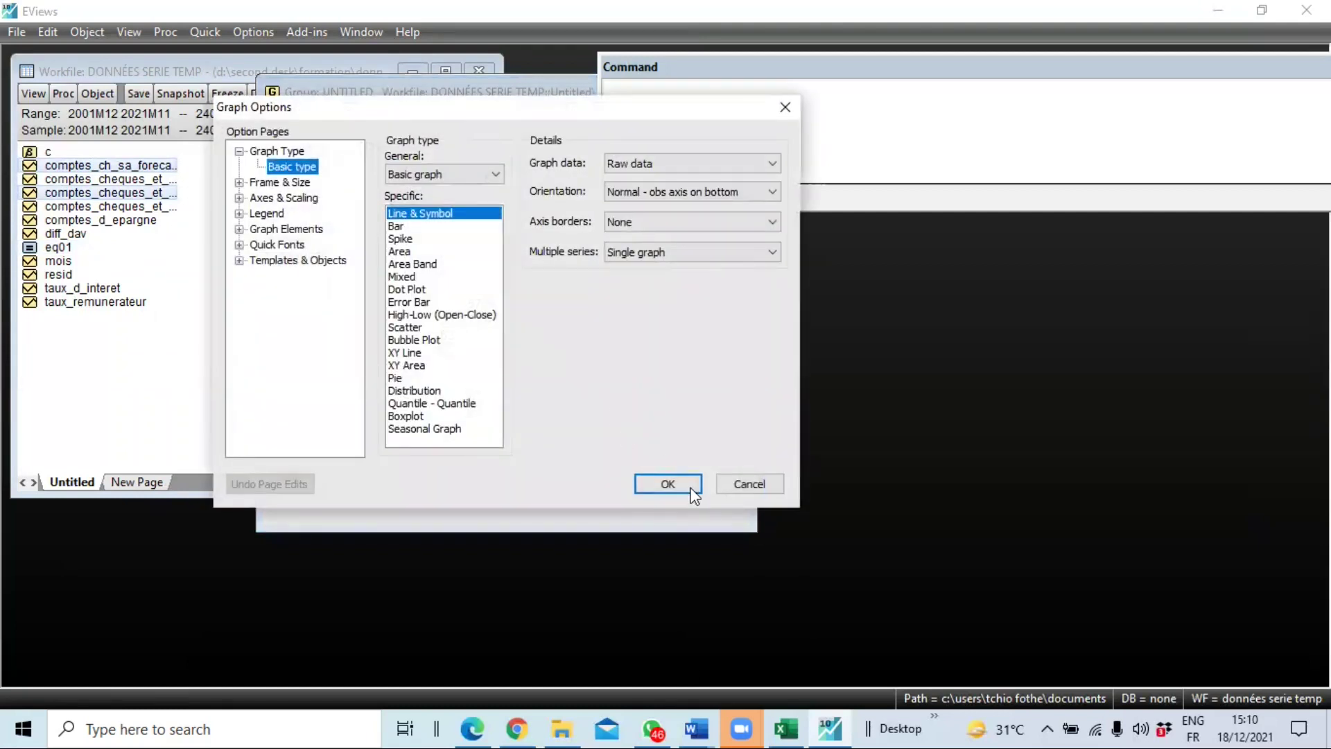
click(679, 483)
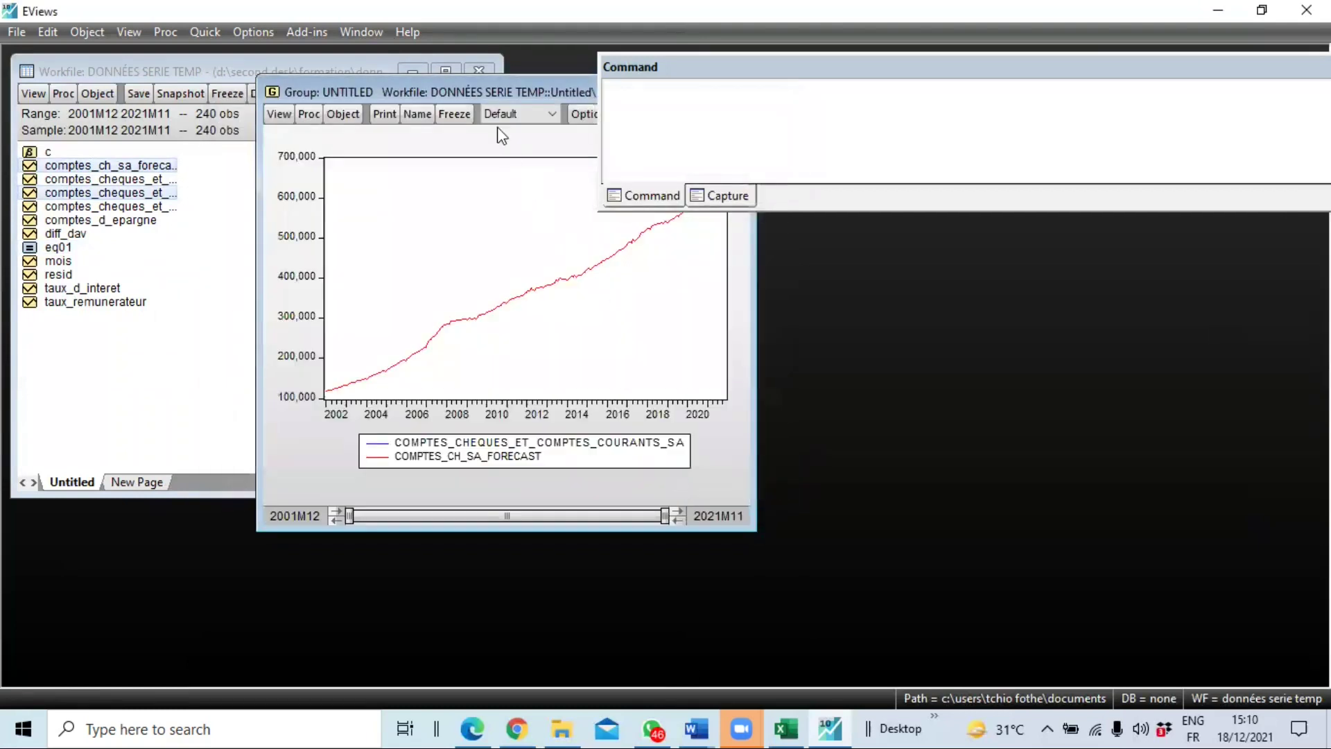
drag(466, 94, 342, 228)
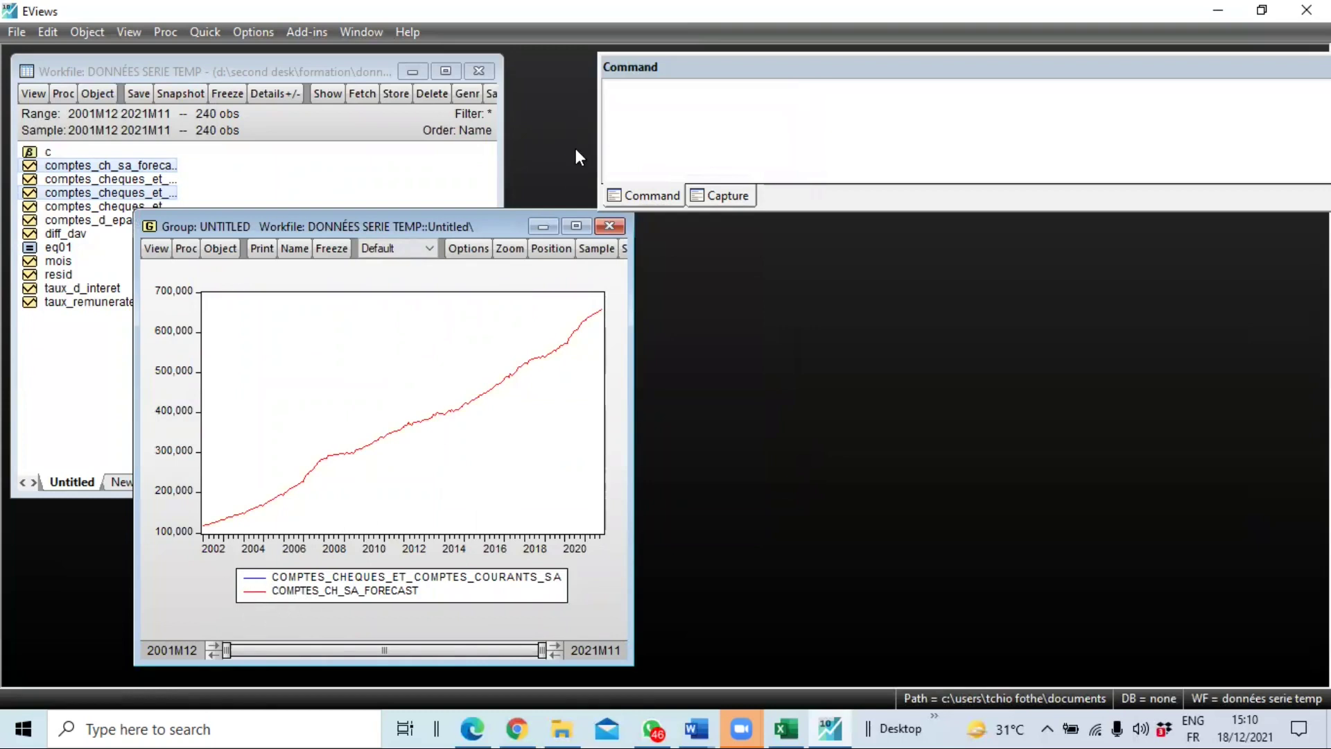
click(609, 226)
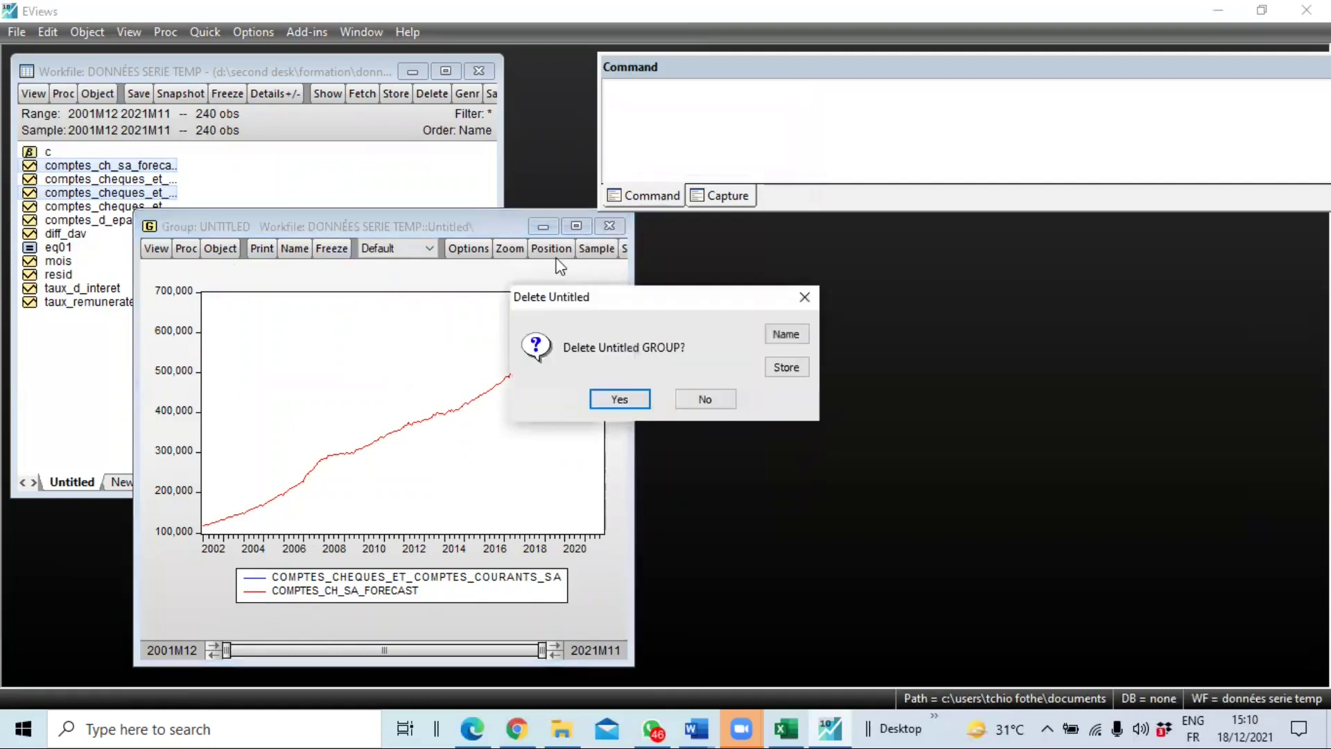
click(618, 395)
- Reopen the SA and forecast series as a group, plot them again as a single line graph, and discard the group
right_click(129, 167)
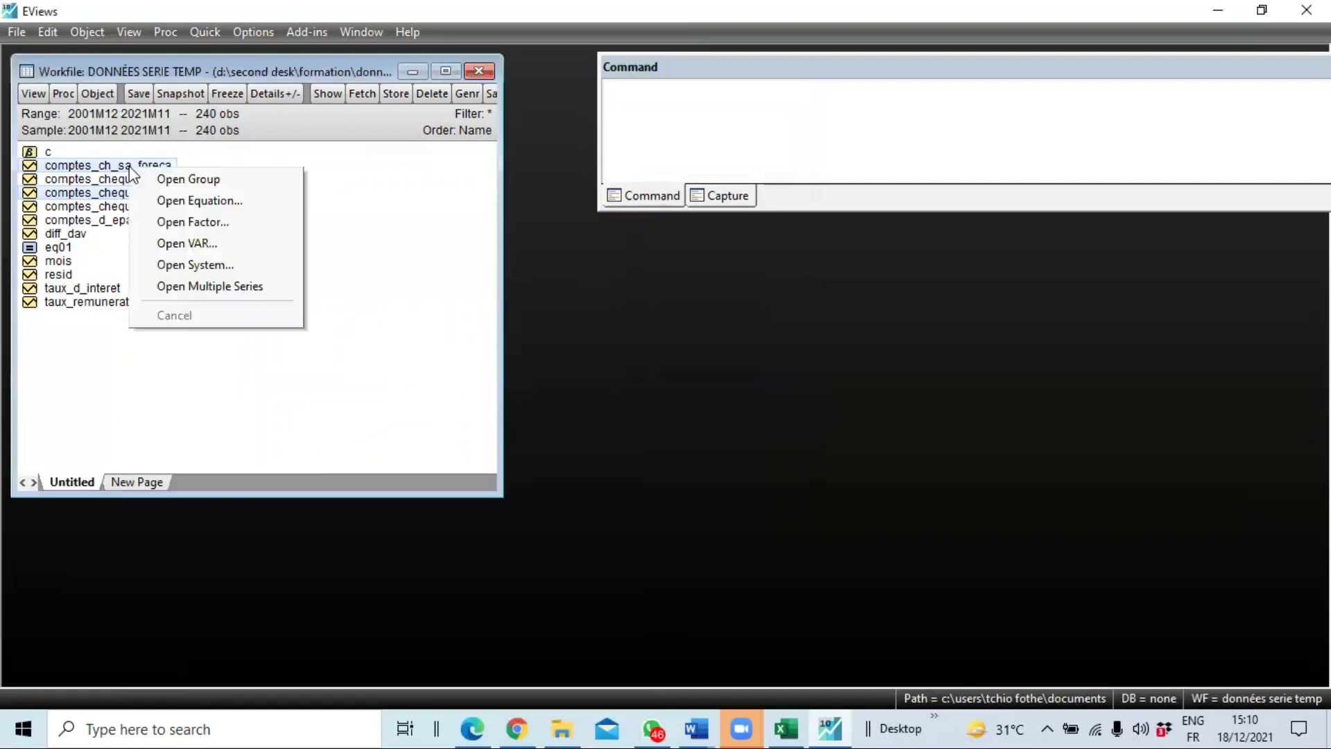
click(201, 180)
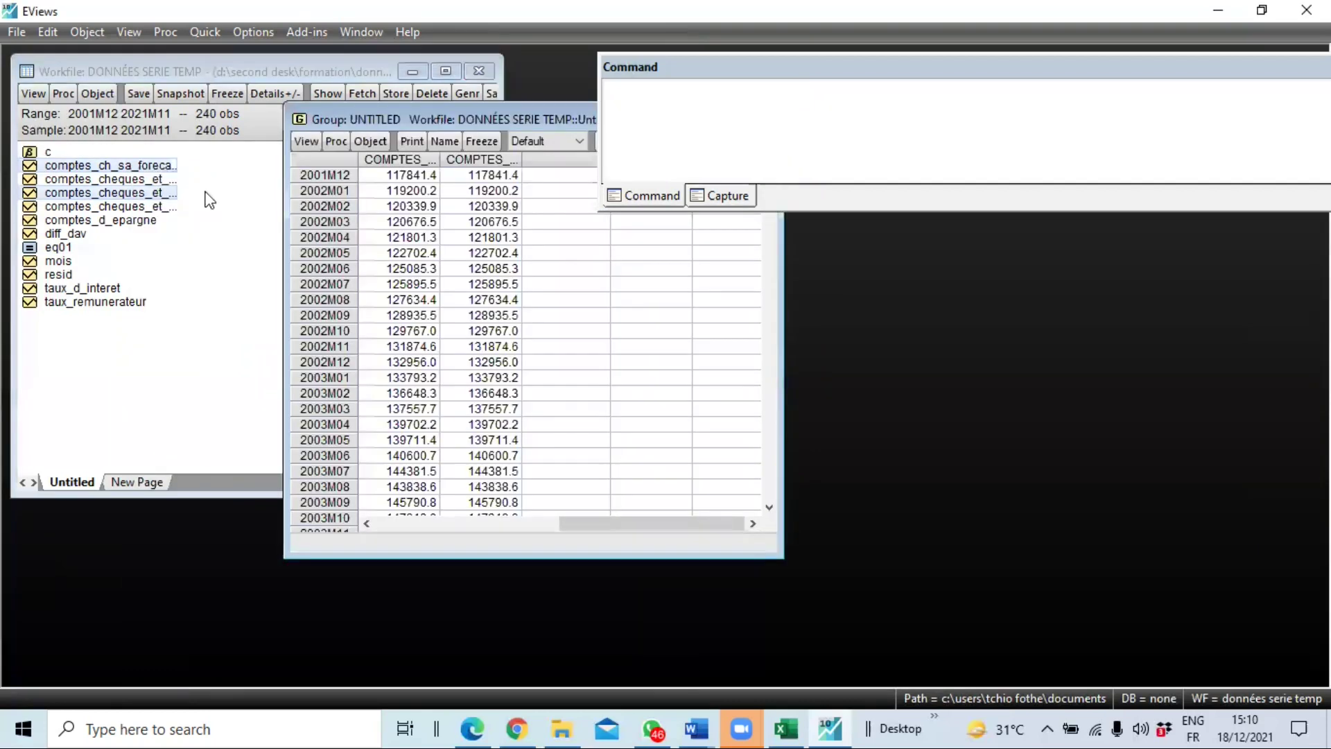
click(303, 141)
click(345, 226)
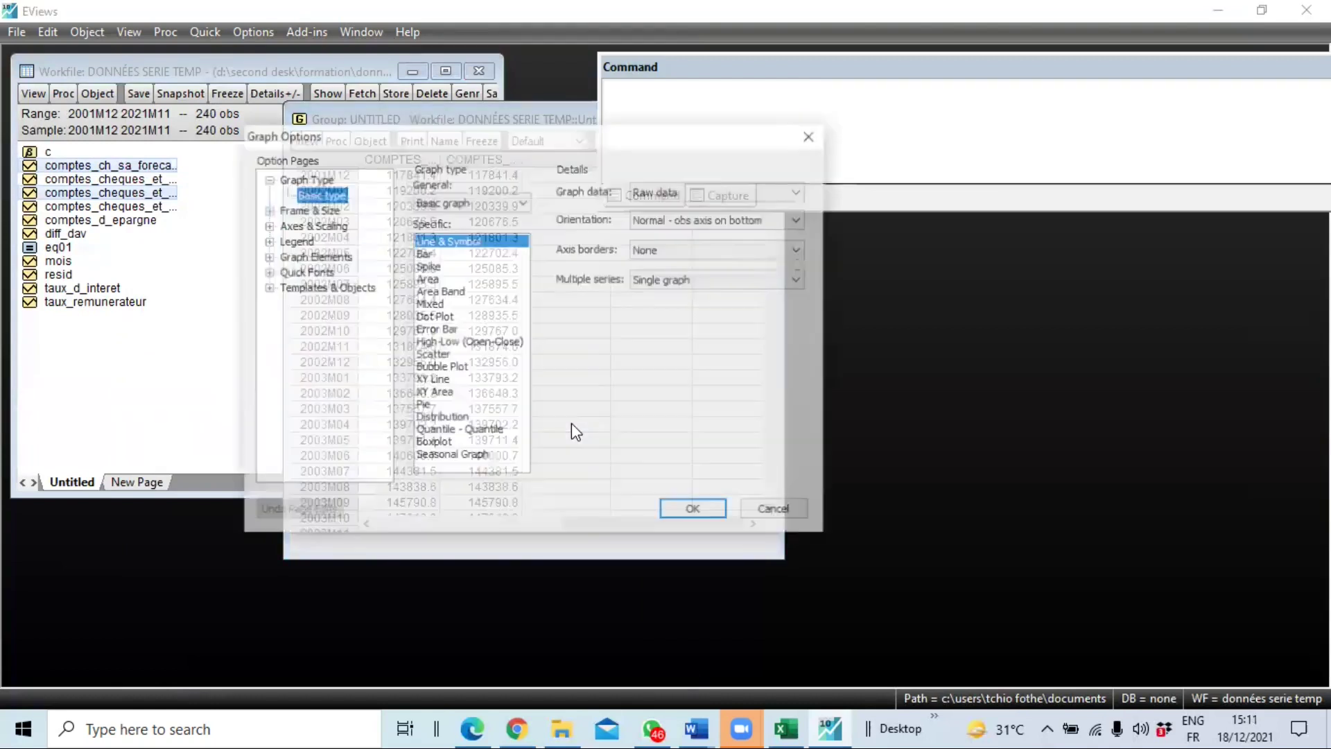
click(682, 513)
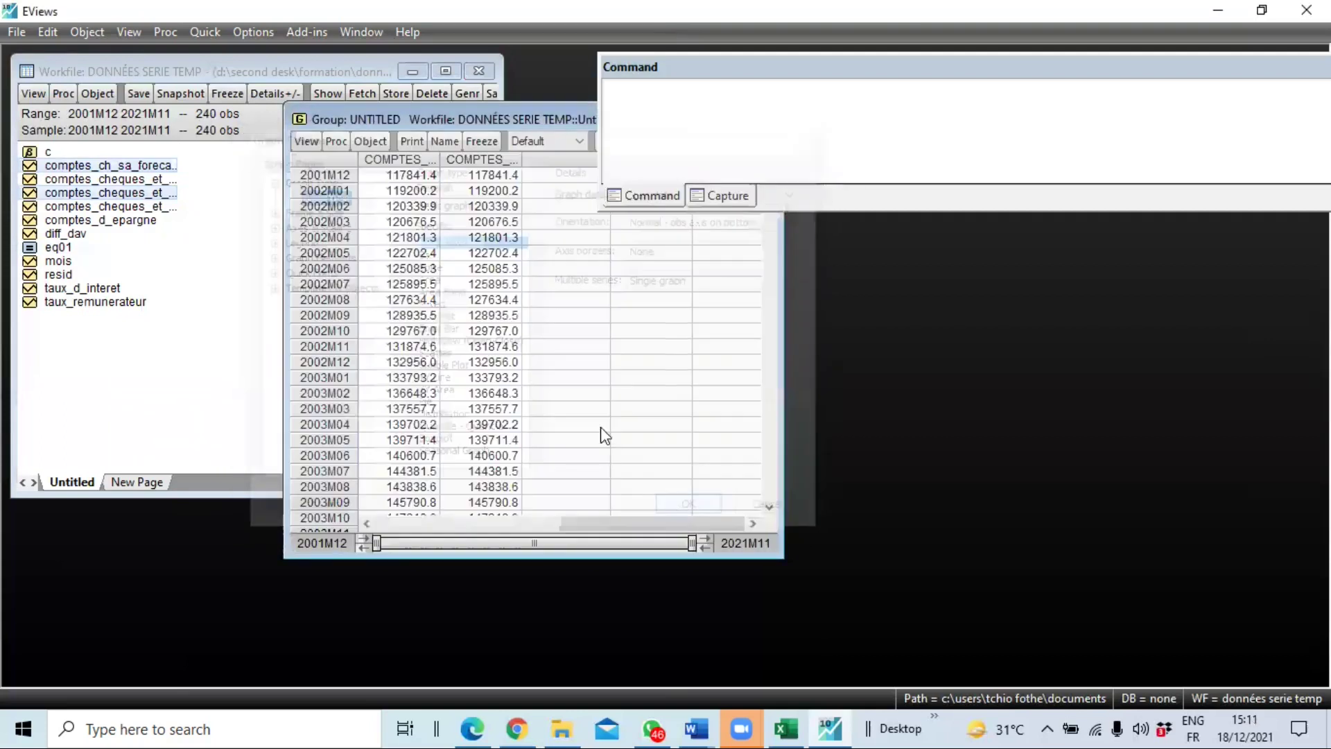
drag(409, 129, 210, 212)
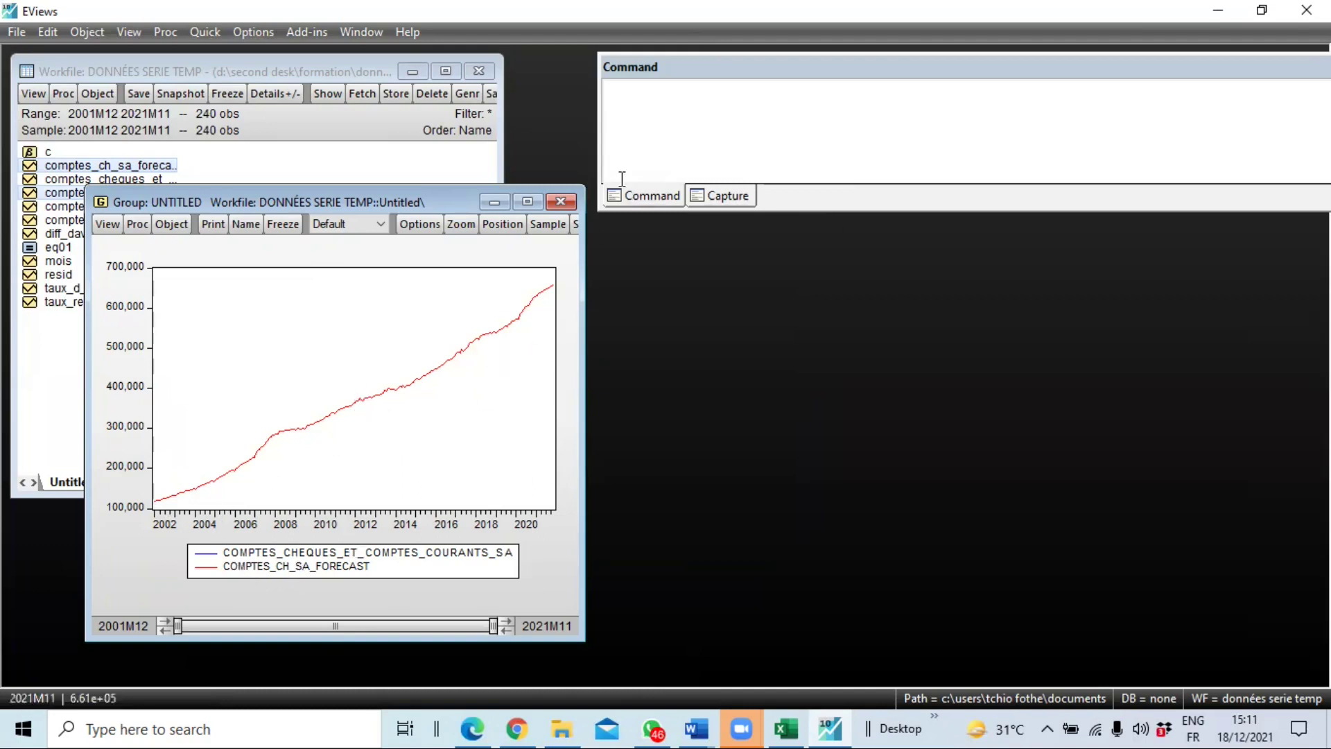
click(562, 202)
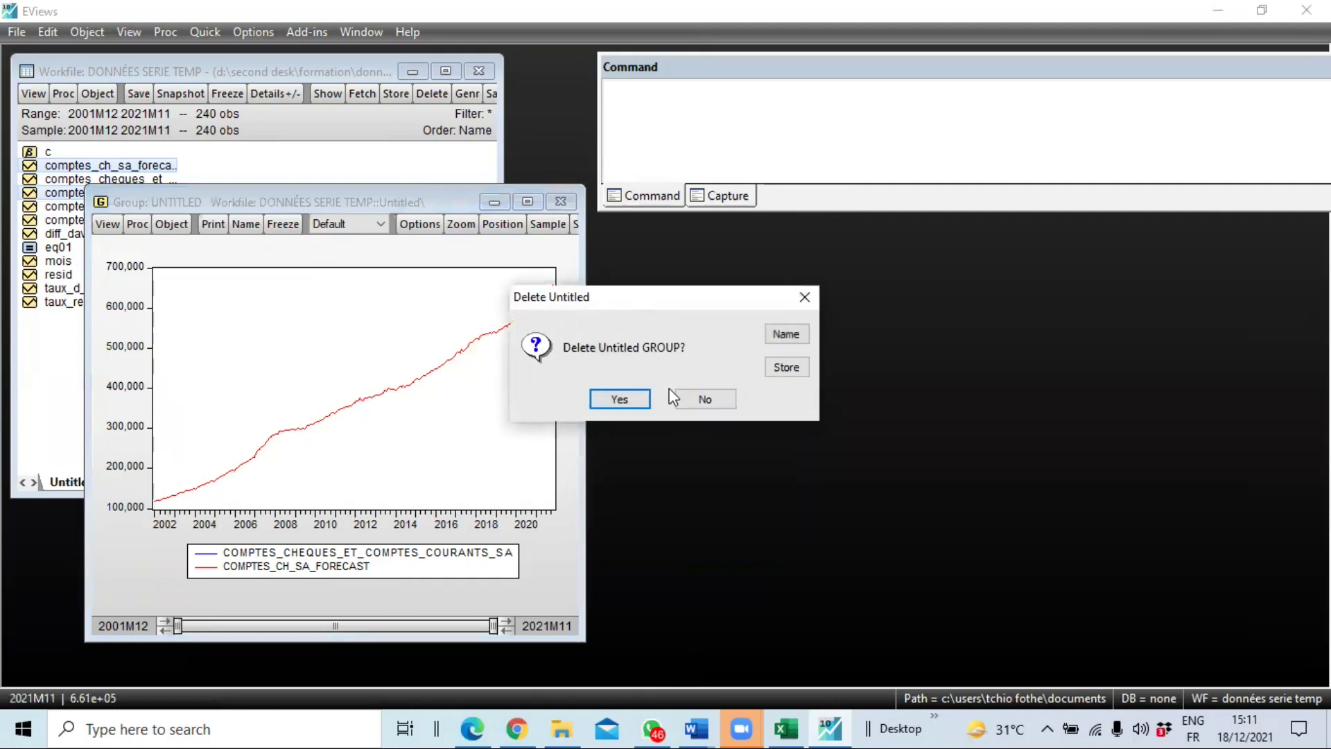
click(629, 398)
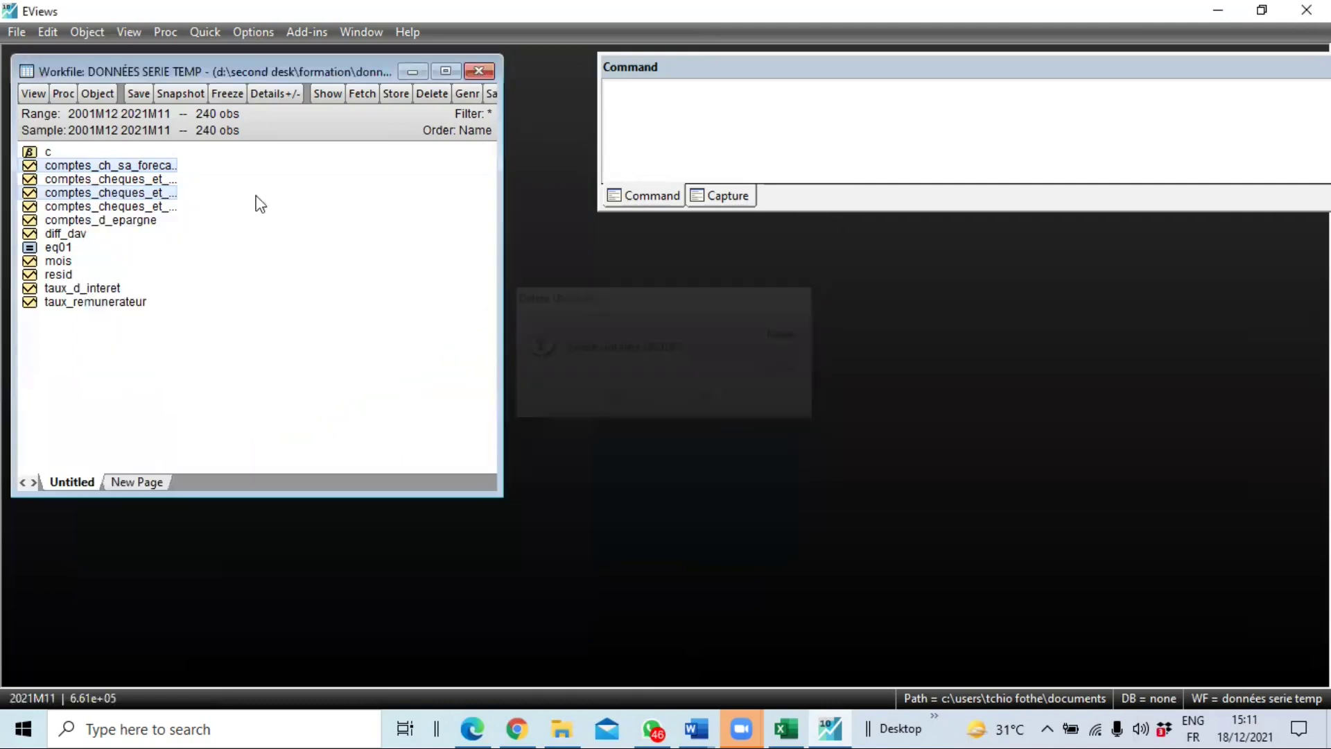
- Reselect comptes_ch_sa_forecast first and the SA series second, open them as a group, and plot a line graph
click(153, 180)
ctrl+click(149, 181)
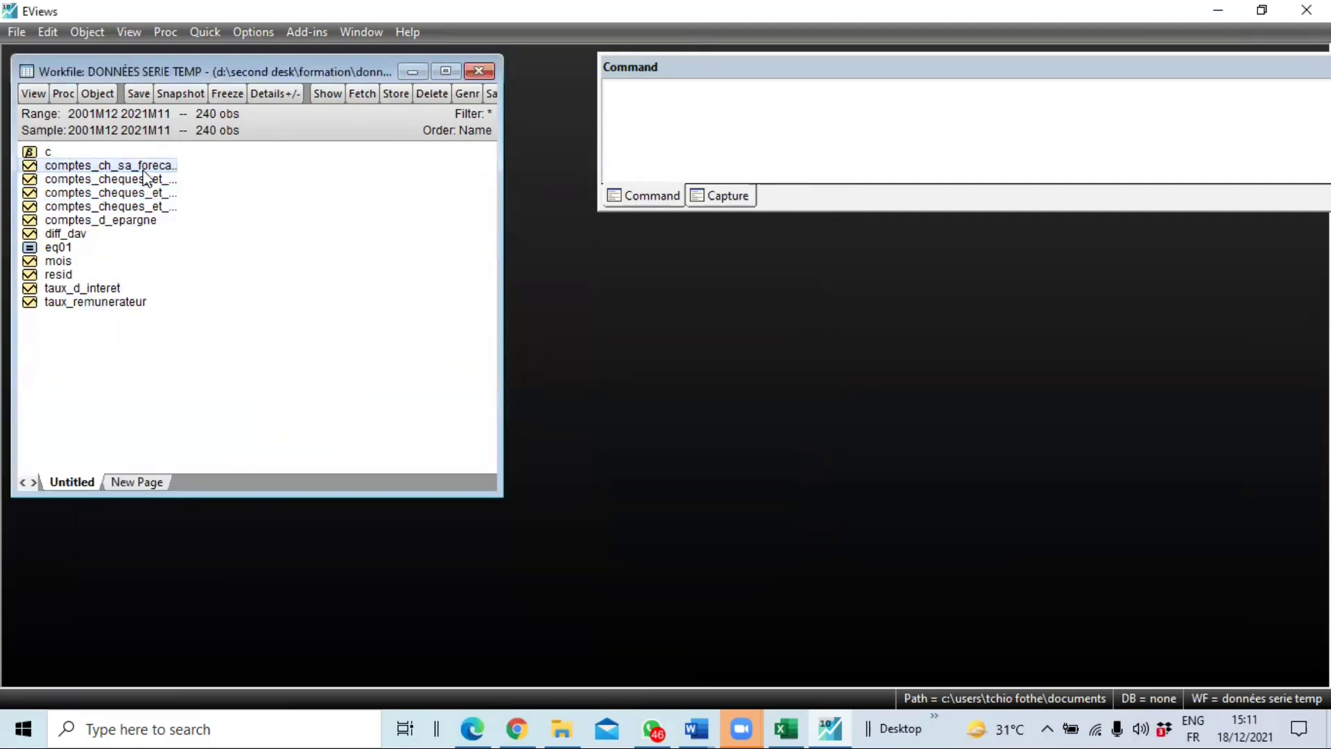
ctrl+click(146, 180)
ctrl+click(144, 193)
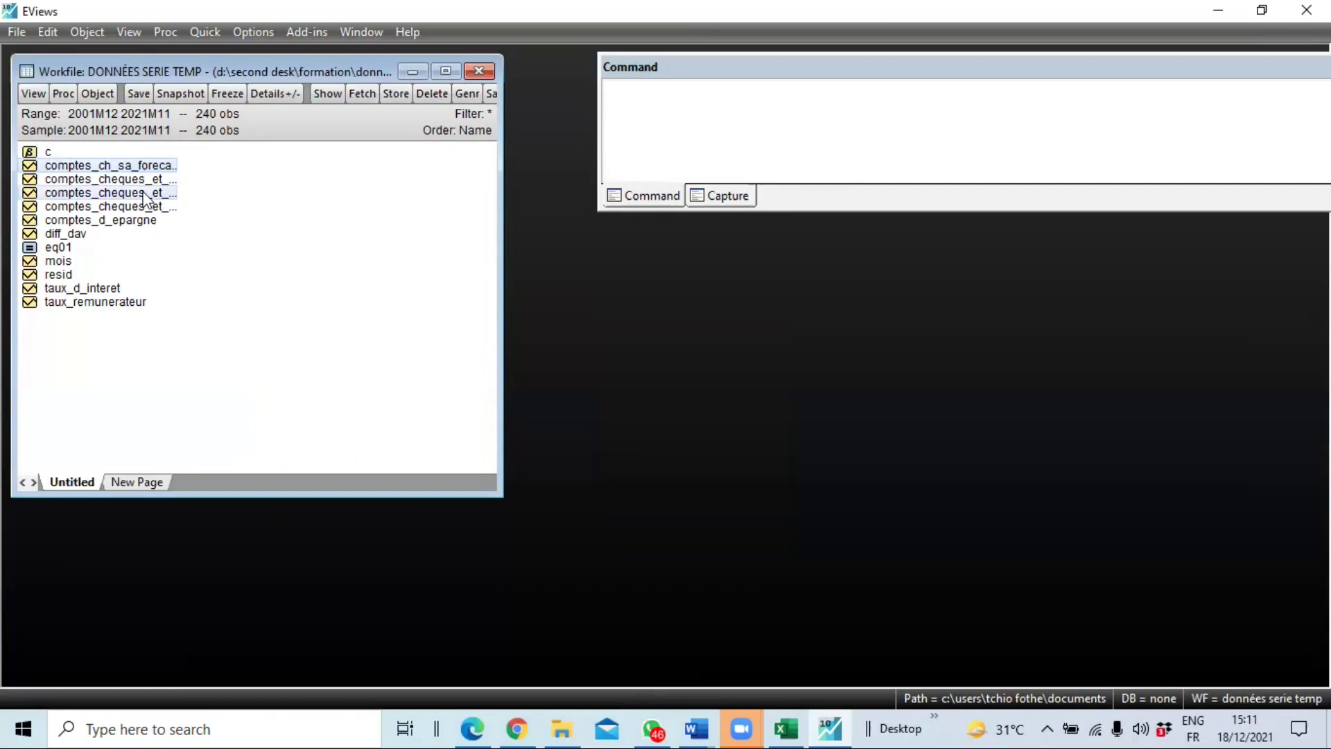
right_click(145, 193)
click(191, 206)
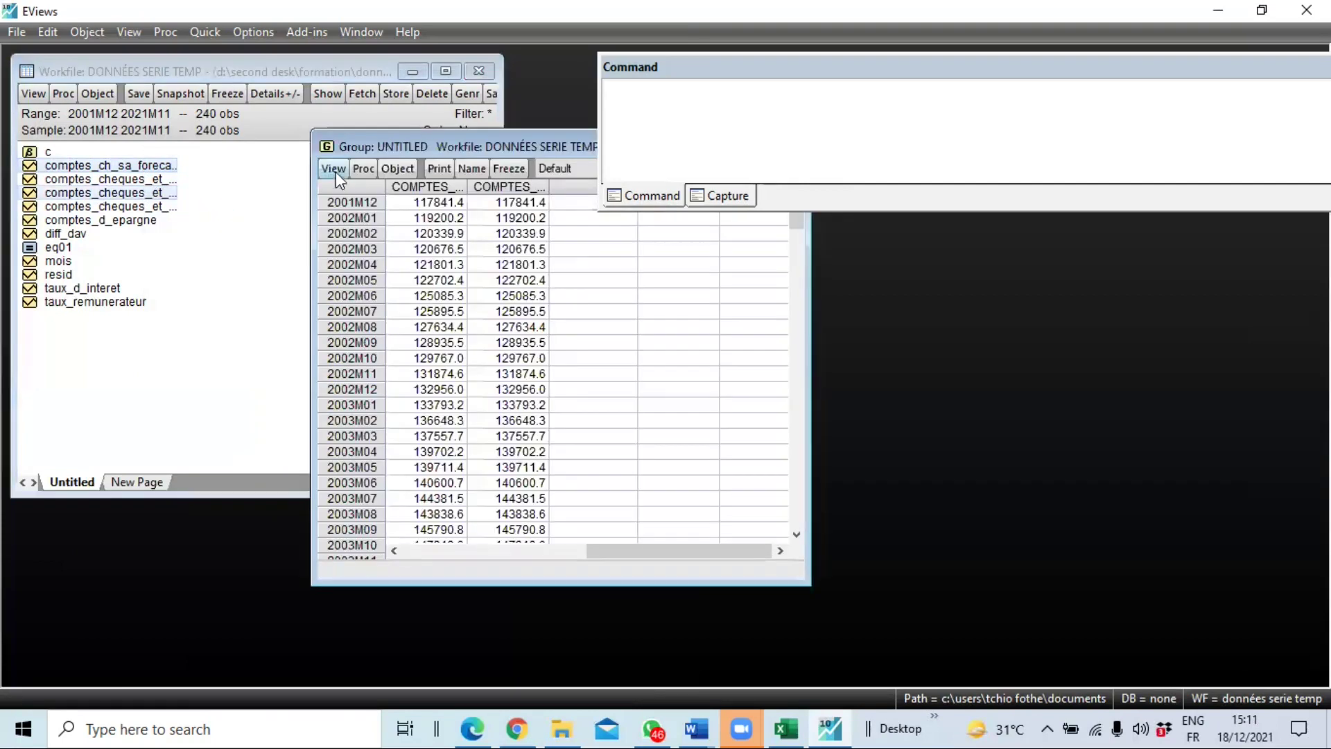
click(334, 168)
click(357, 255)
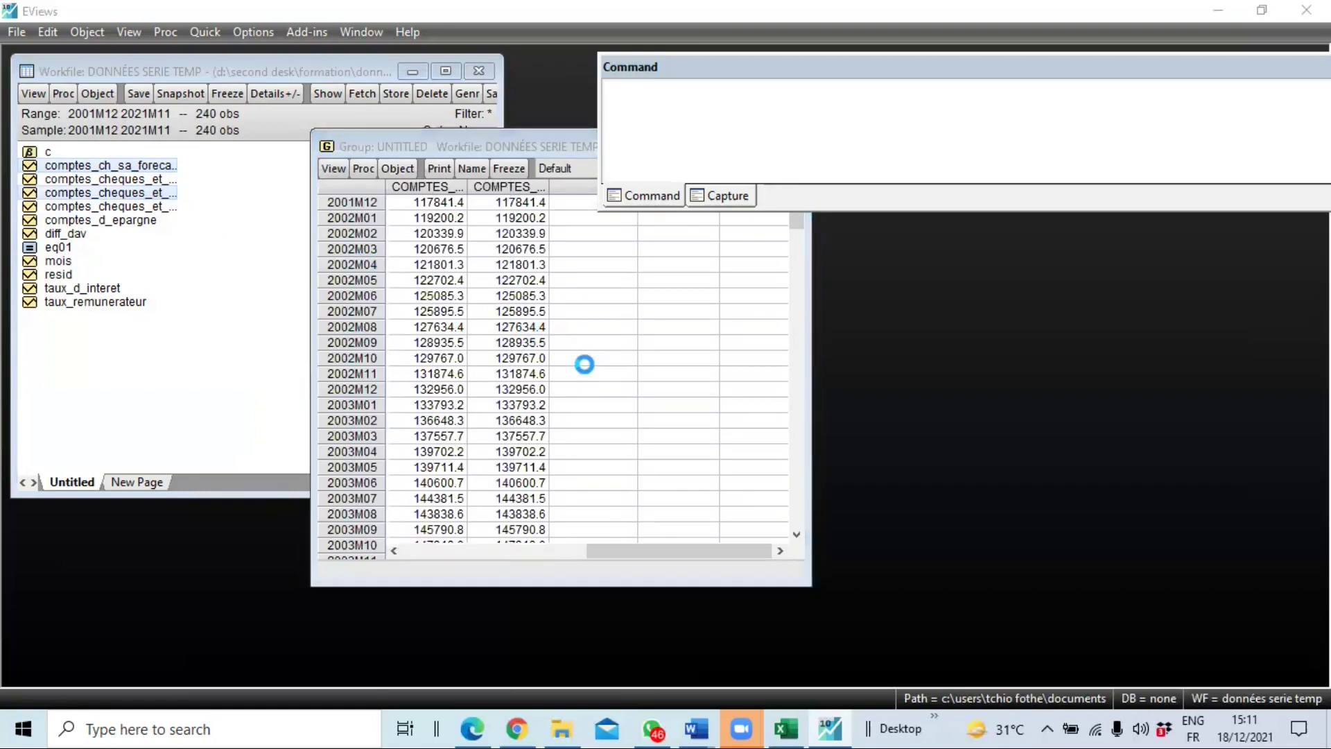
click(713, 542)
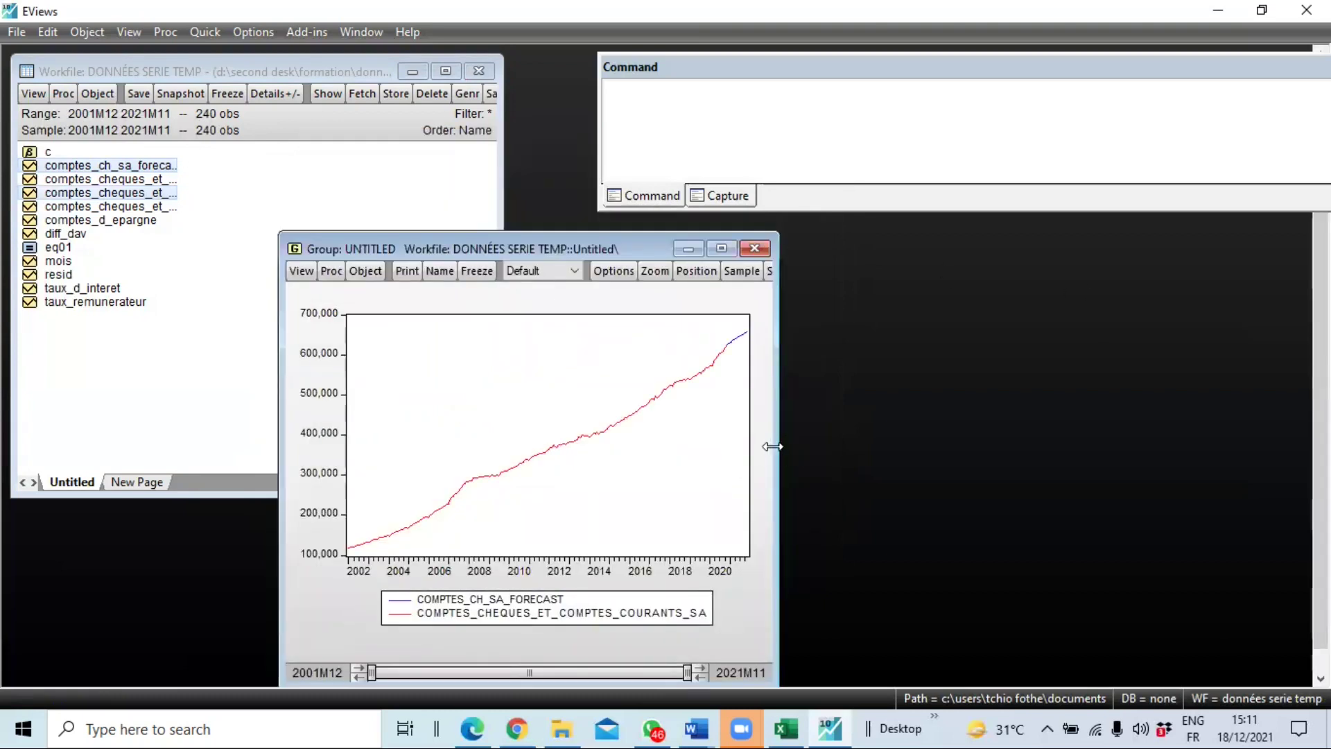
- Enlarge the group graph, examine the SA and forecast lines around the end of 2020, and close the group without keeping it
drag(772, 447, 1075, 446)
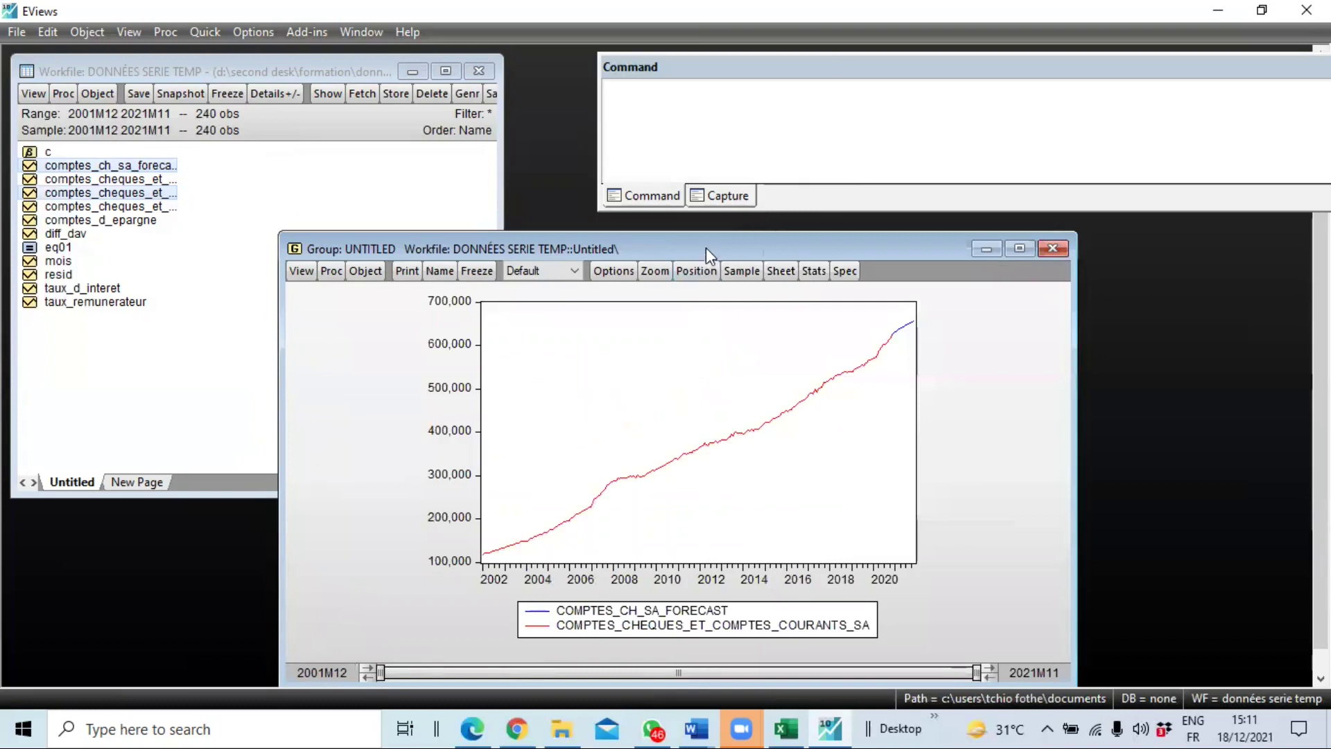
drag(696, 249, 426, 349)
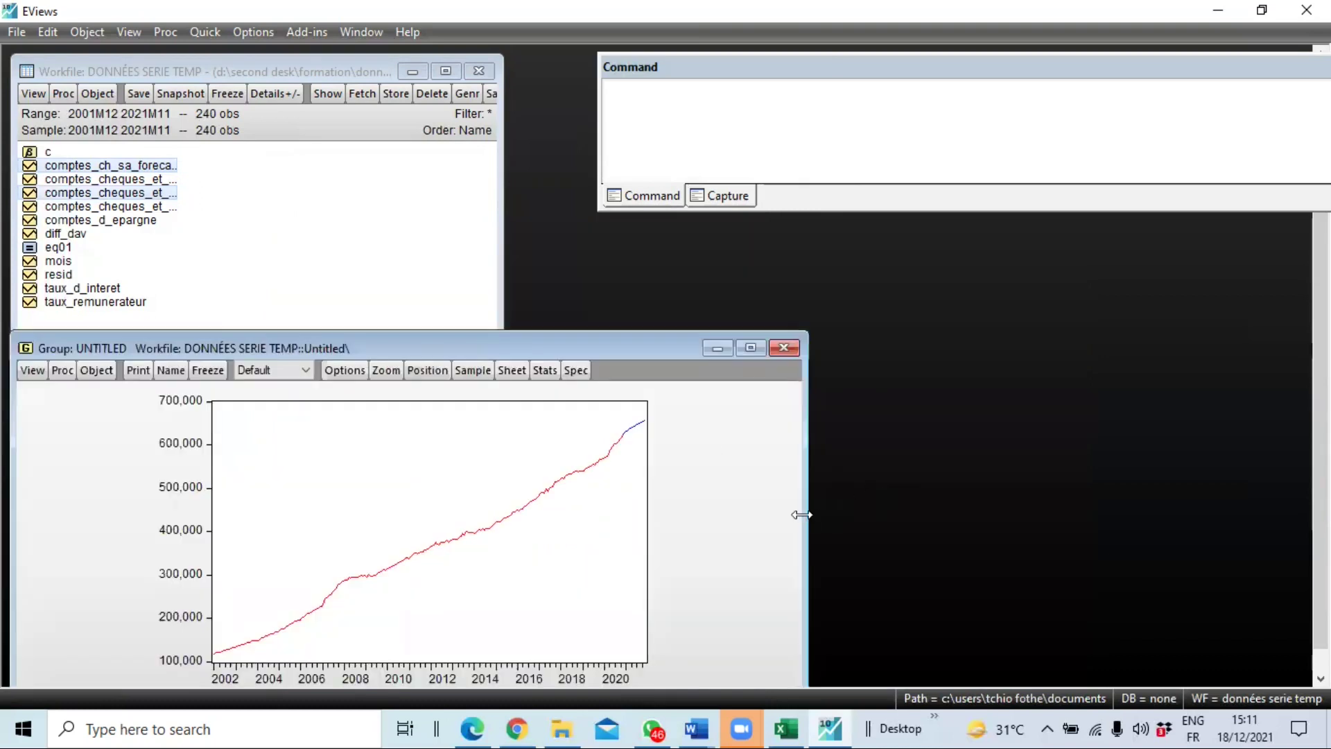
drag(802, 515, 1246, 503)
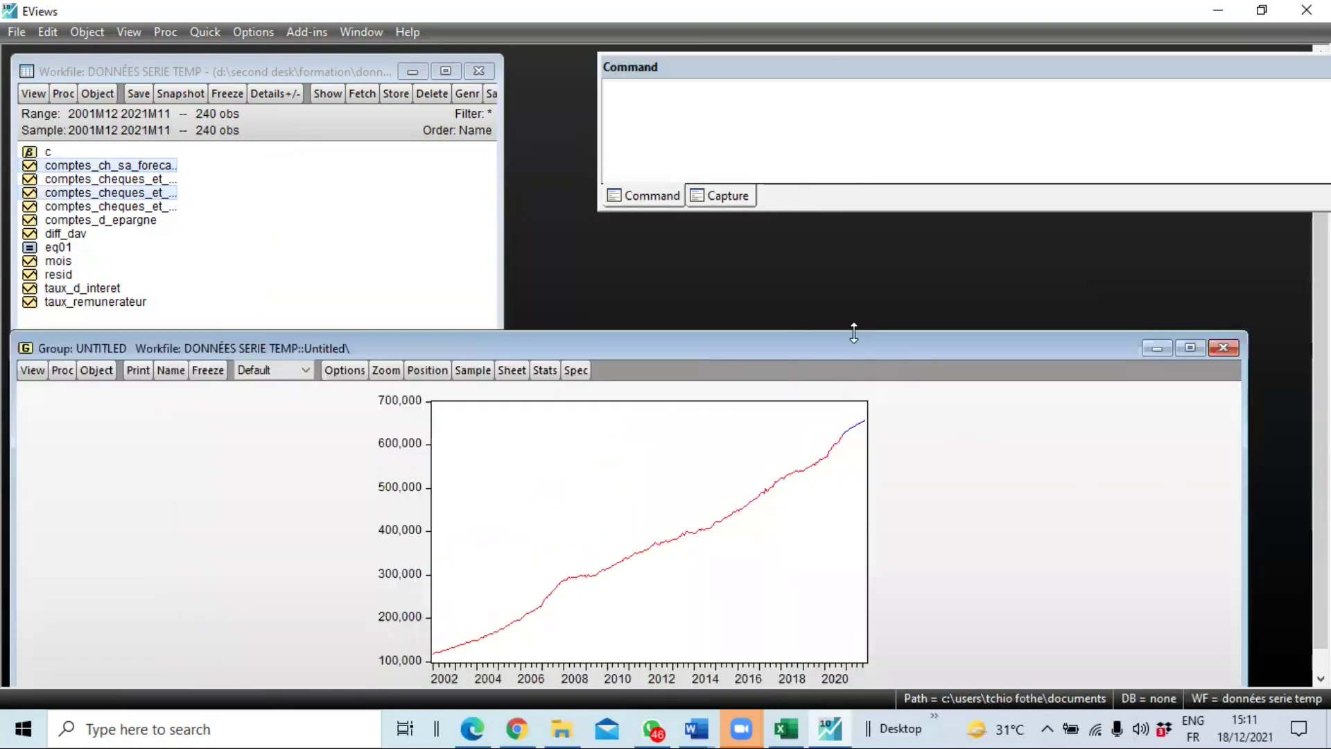
drag(854, 332, 859, 219)
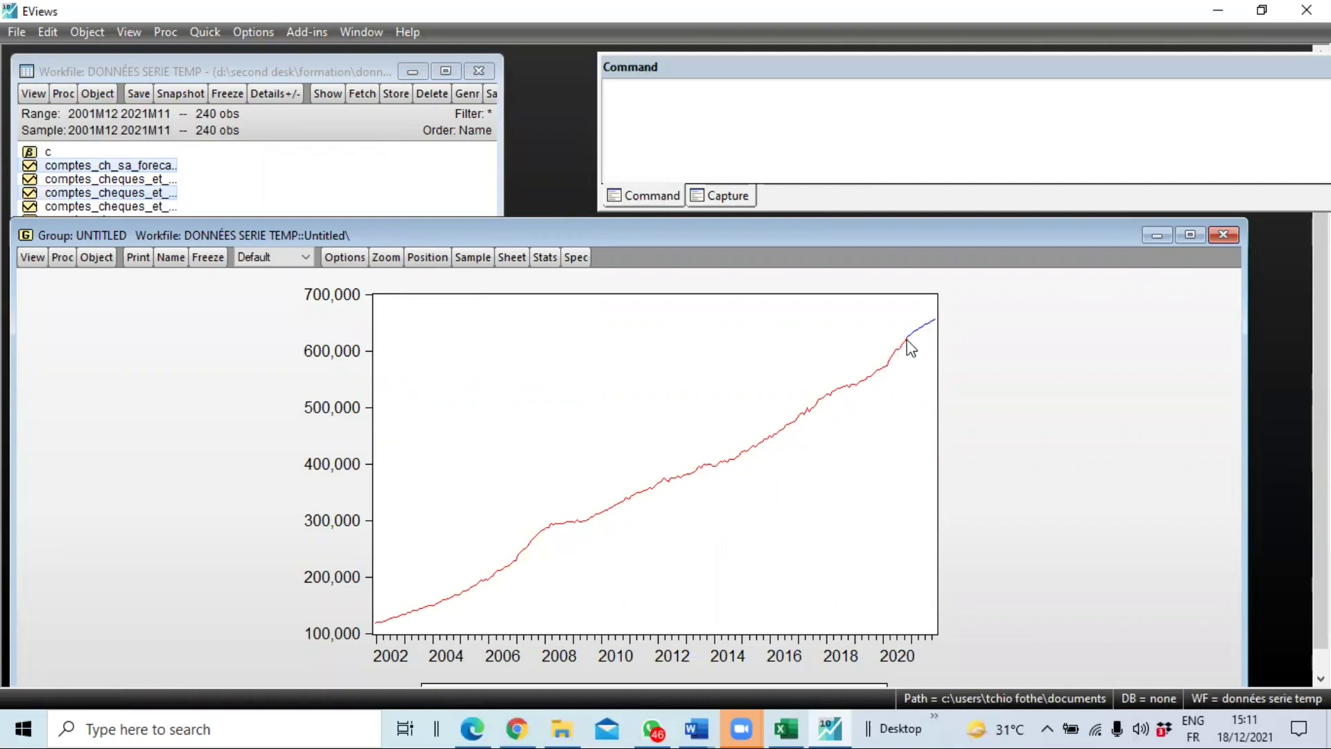
mouse_move(912, 346)
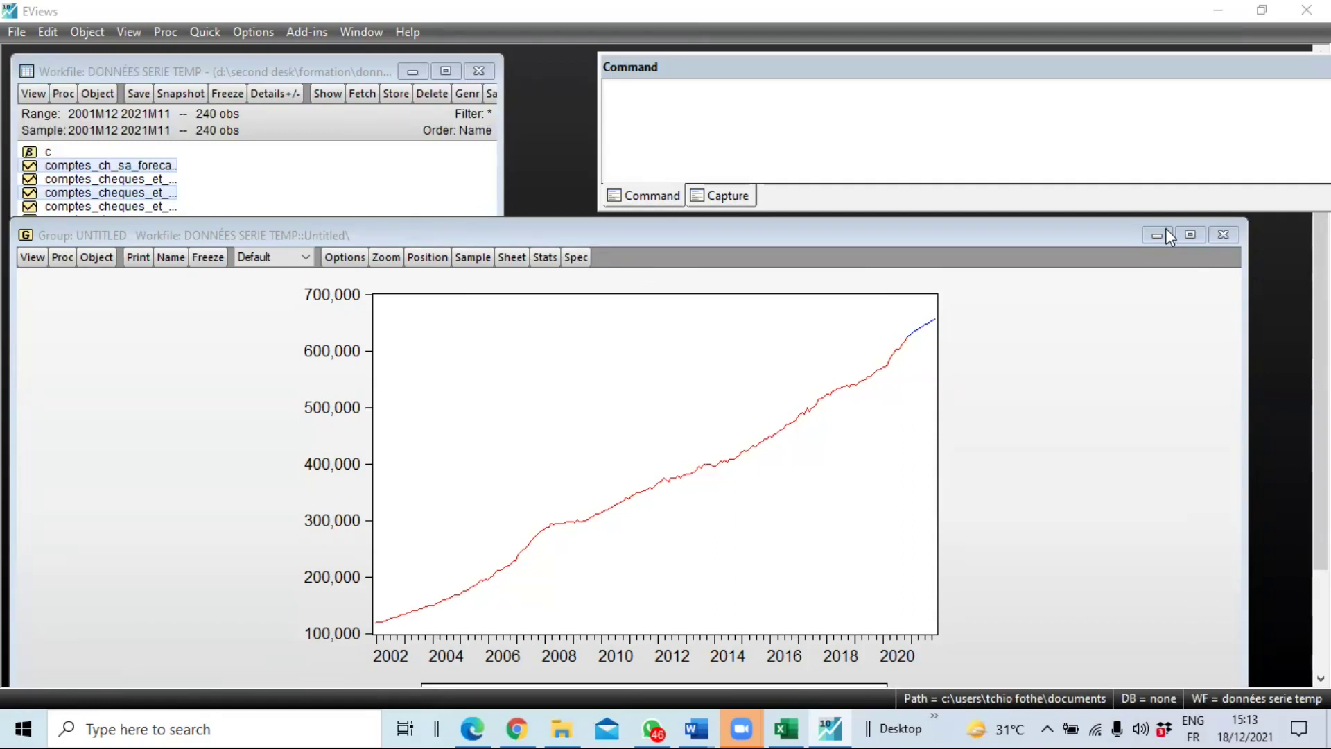
click(1221, 236)
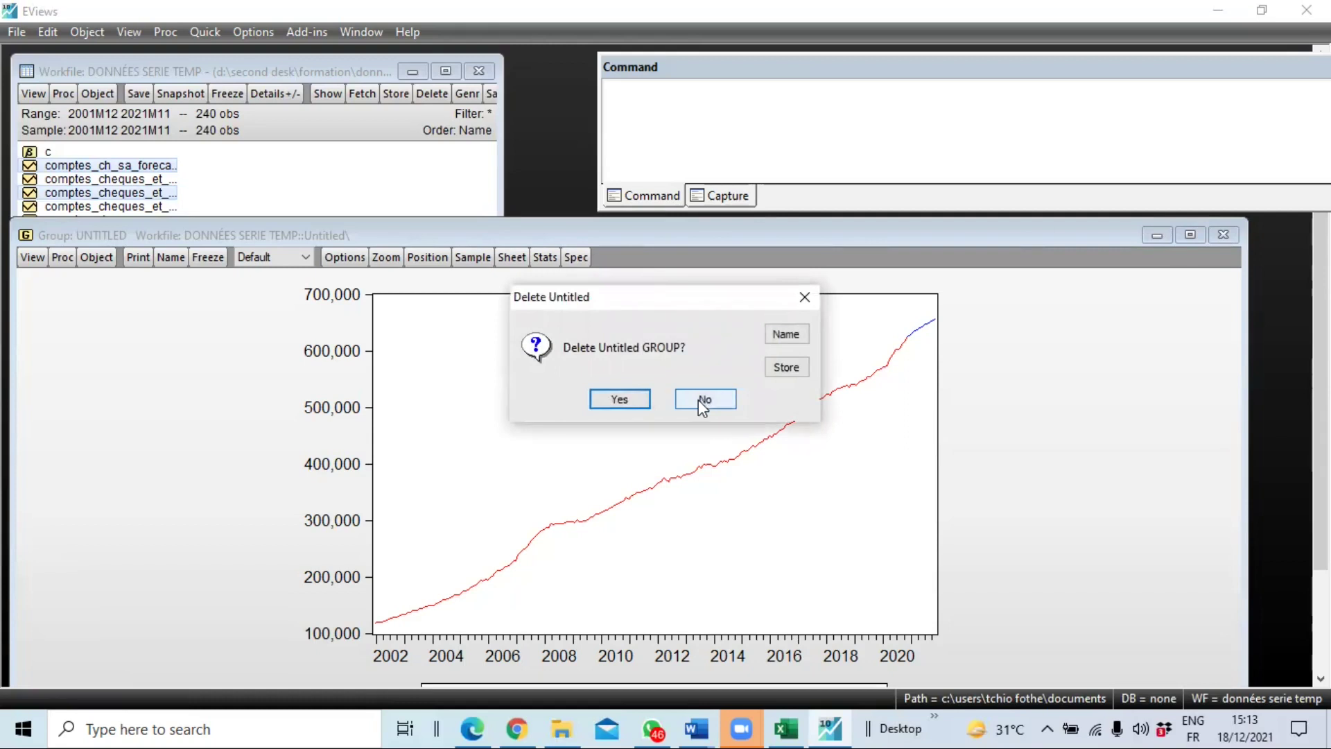
click(704, 399)
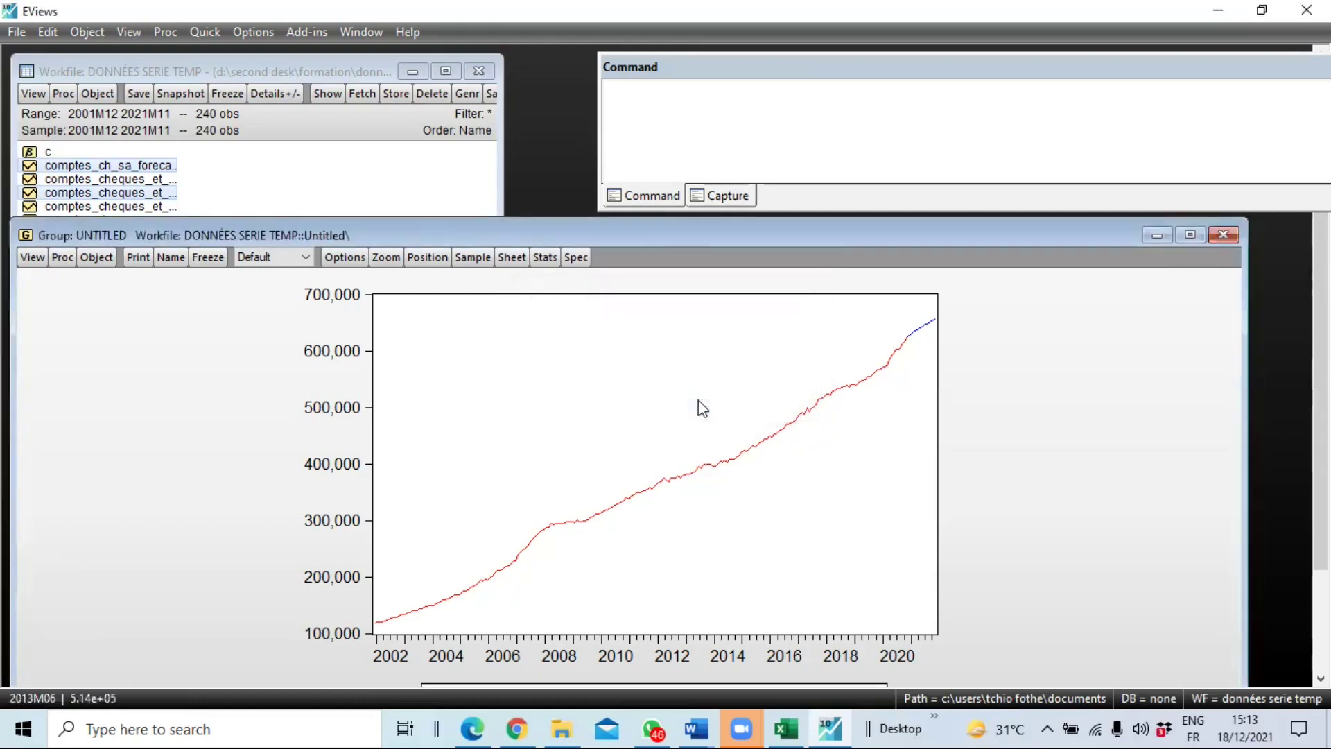
click(1224, 234)
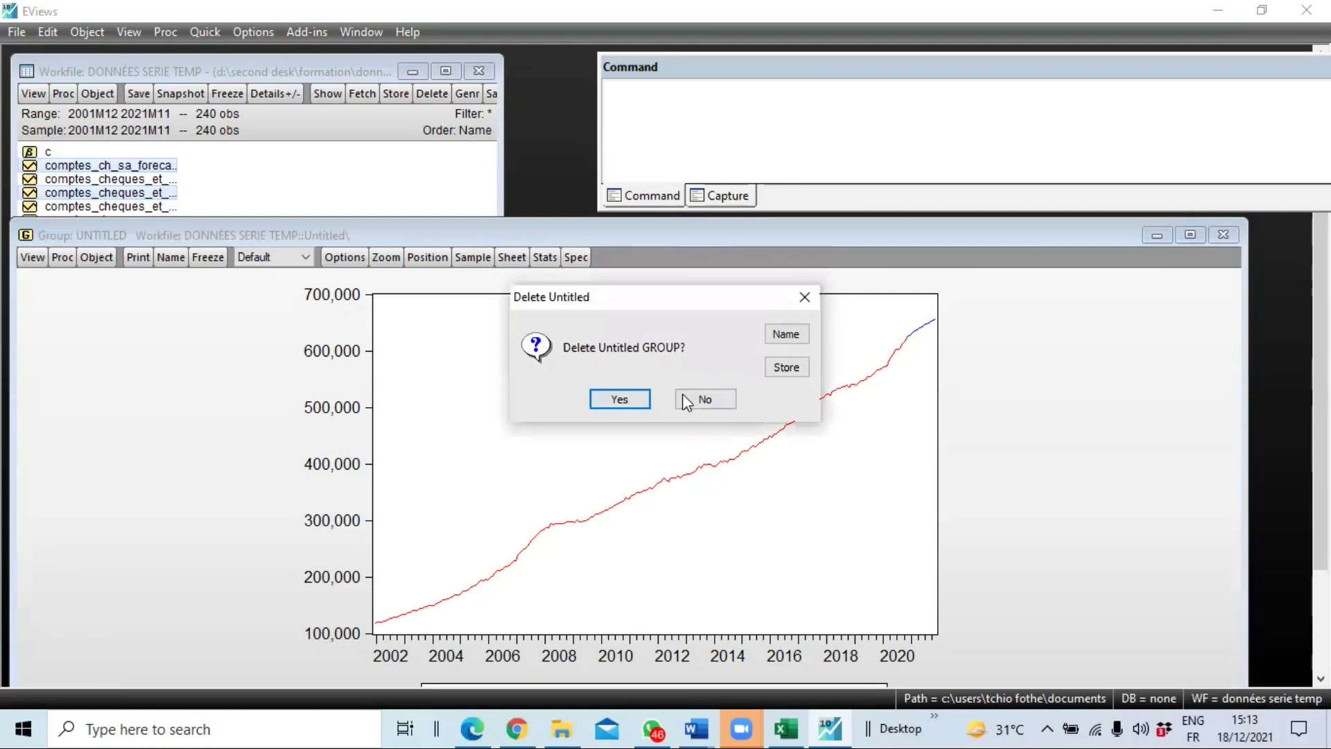
click(621, 401)
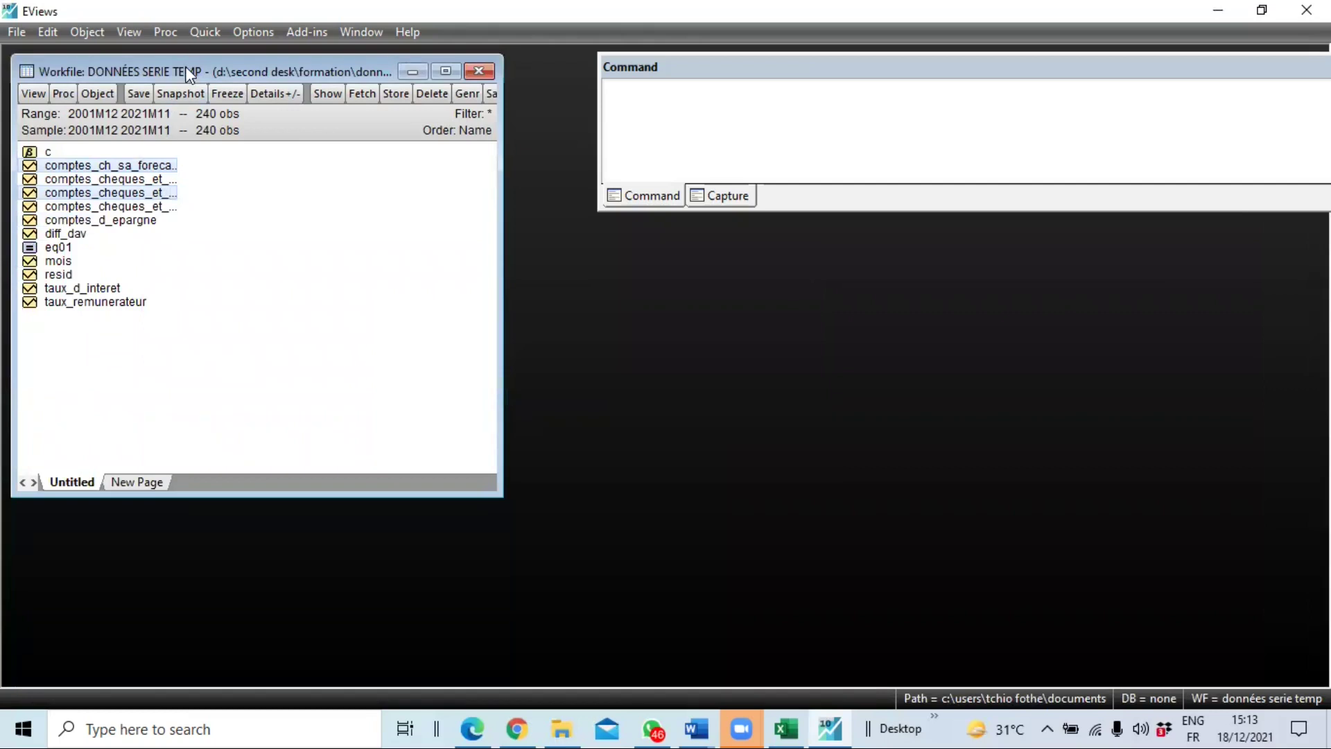
- Open the EQ01 equation and place its estimation output beside the workfile, clear of the command area
drag(218, 91, 199, 269)
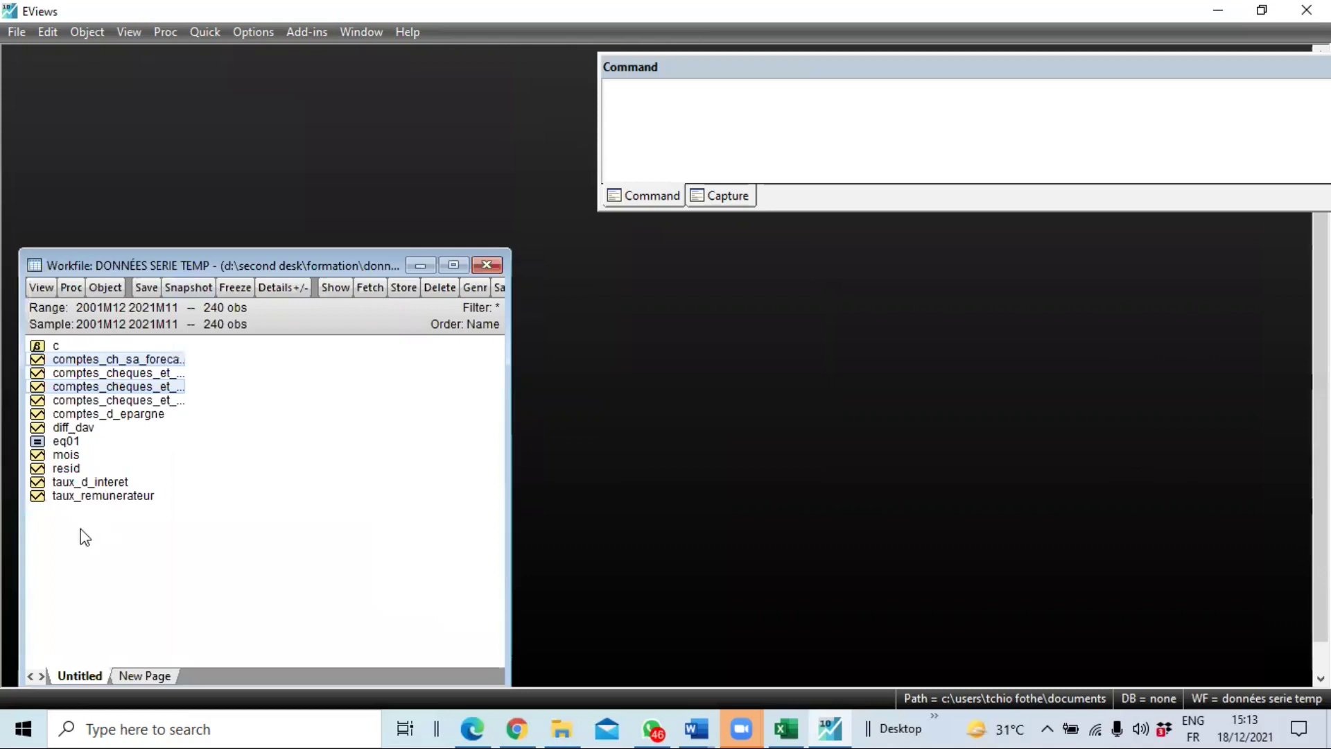
double_click(43, 445)
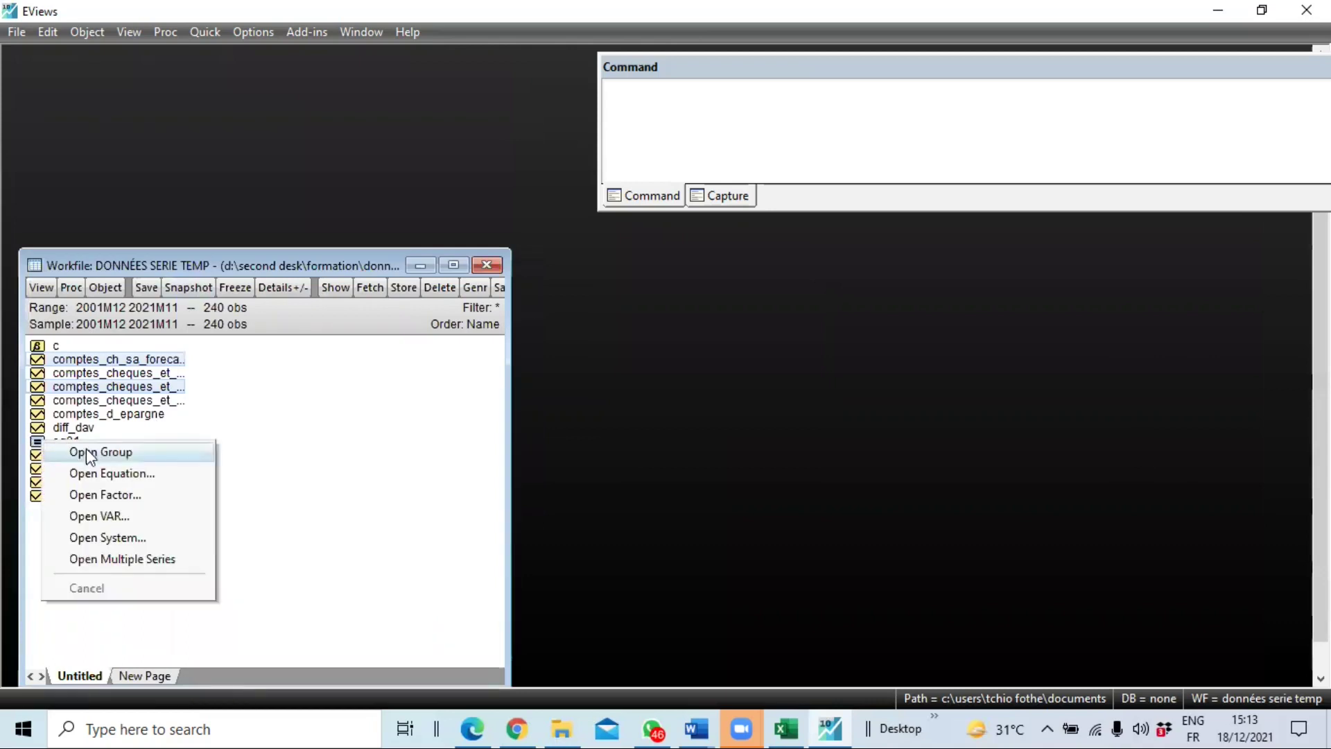
click(242, 439)
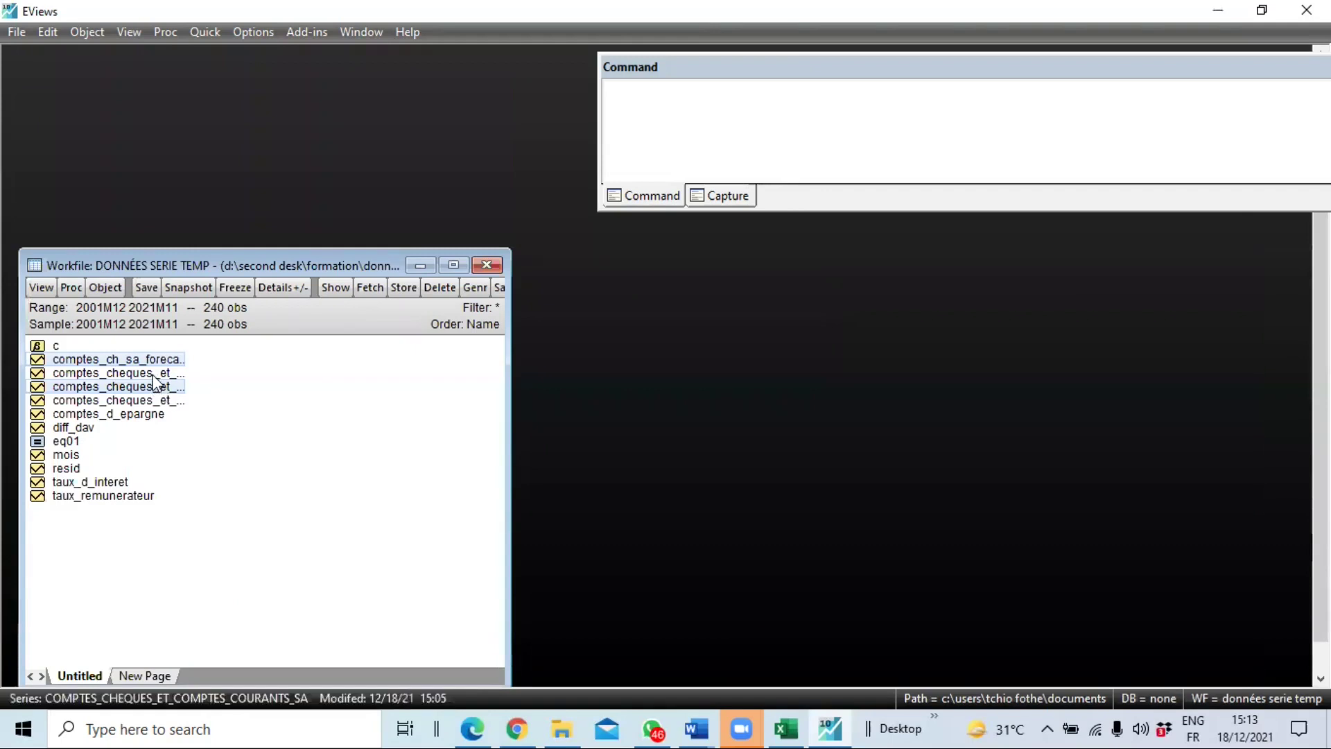
double_click(57, 441)
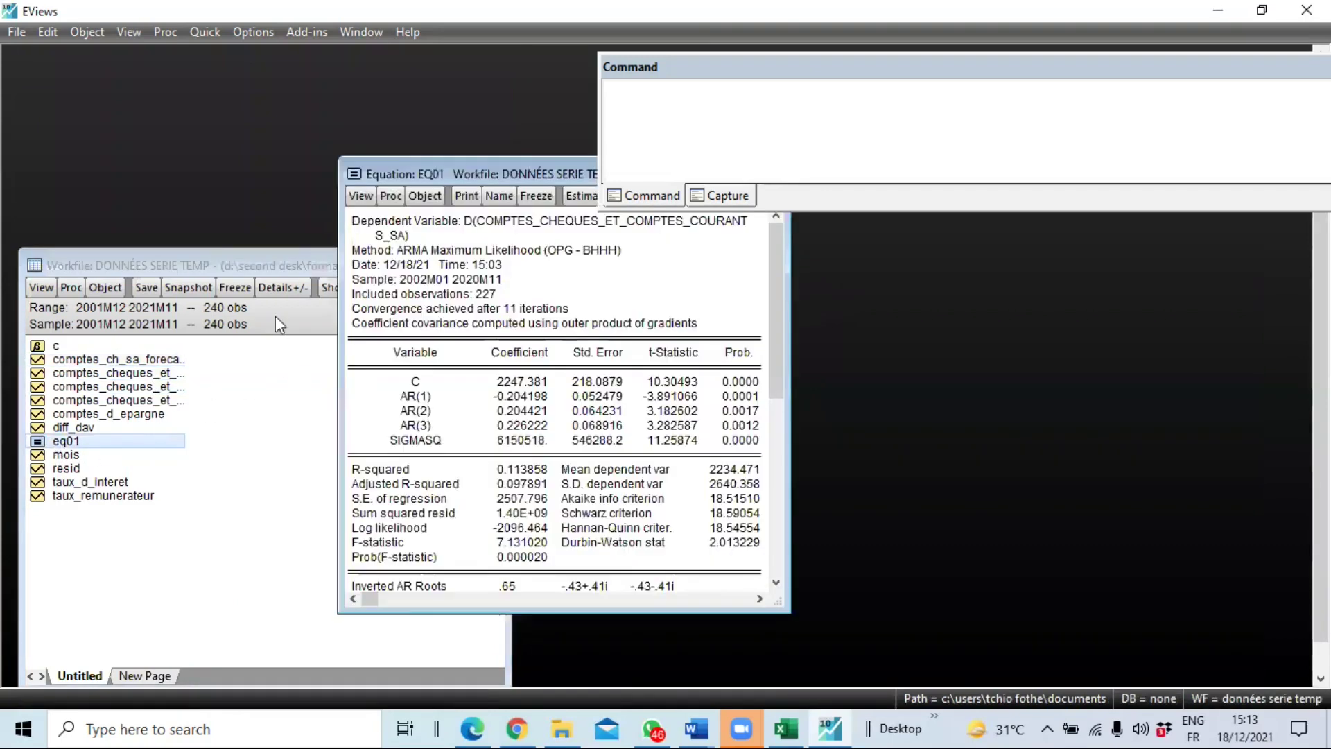
drag(524, 177, 468, 264)
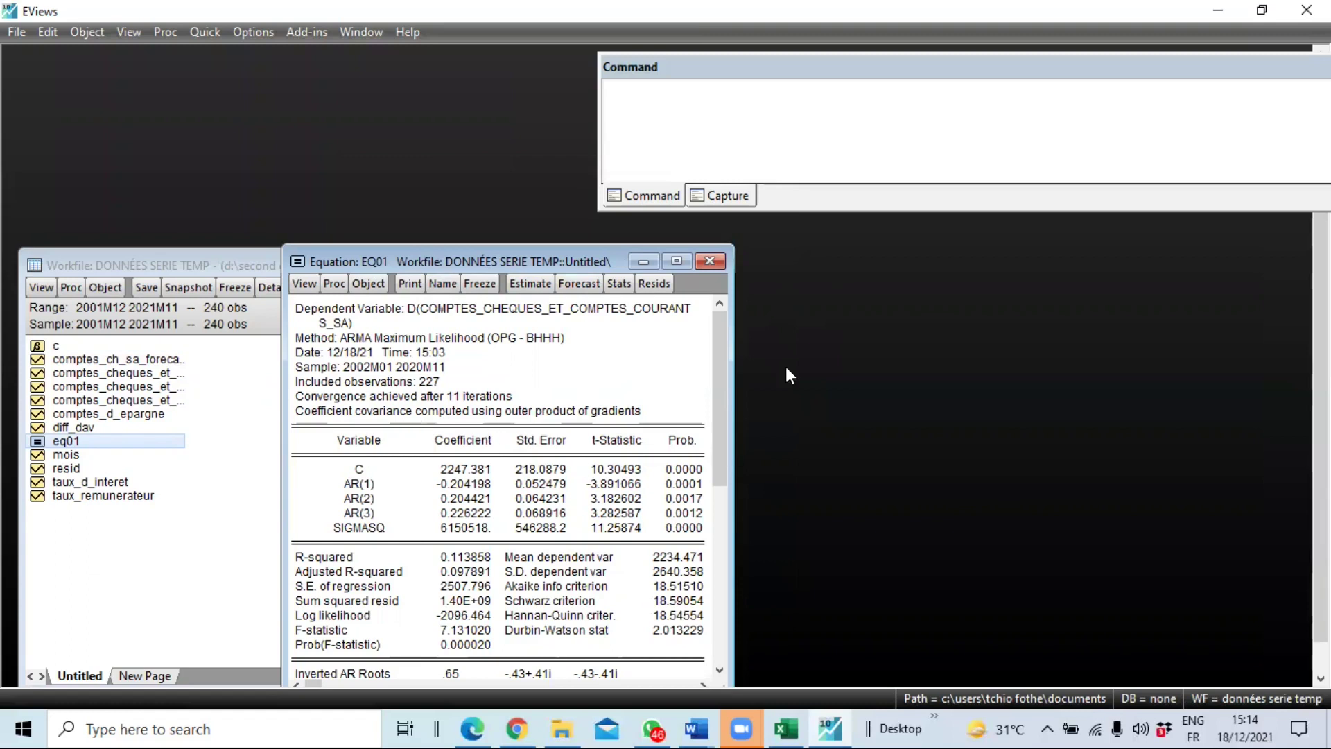
- Examine the coefficients and probabilities of C, AR(1), AR(2), AR(3) and SIGMASQ in the EQ01 output
drag(680, 470, 690, 533)
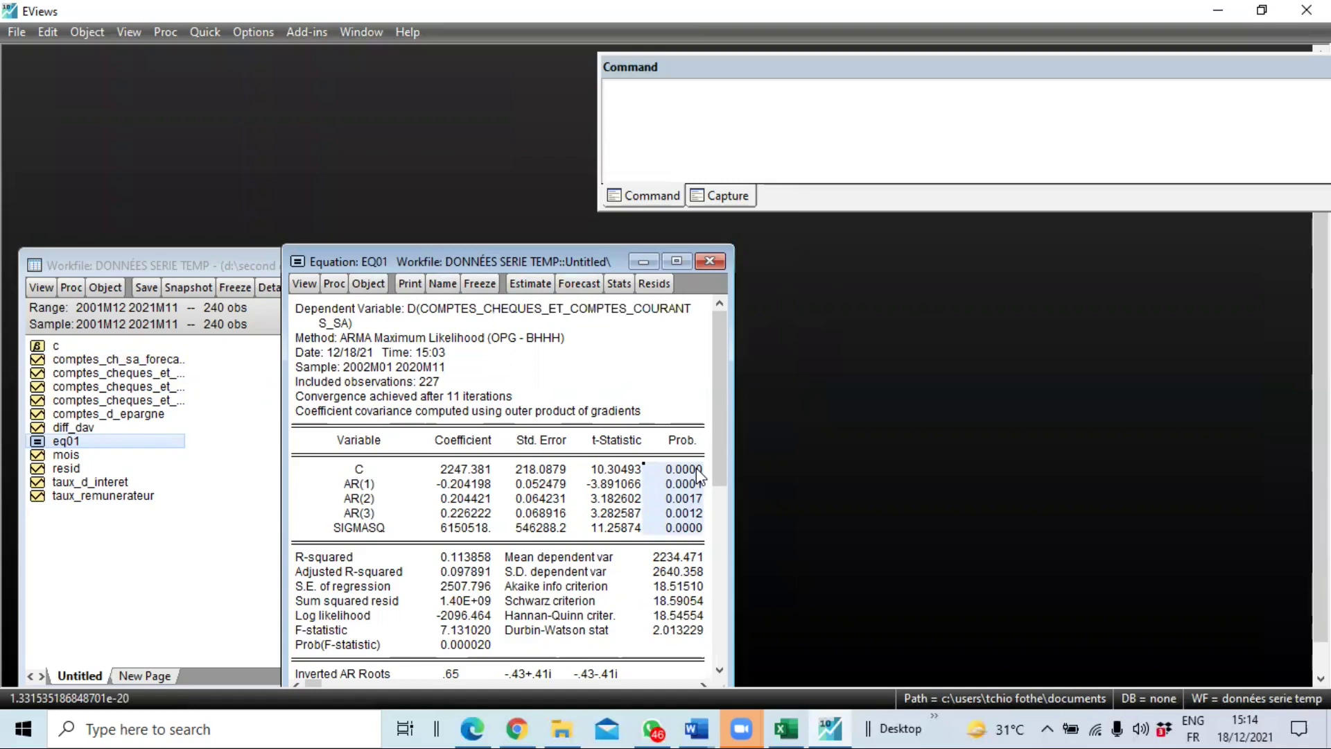
drag(695, 469, 690, 533)
drag(461, 471, 468, 535)
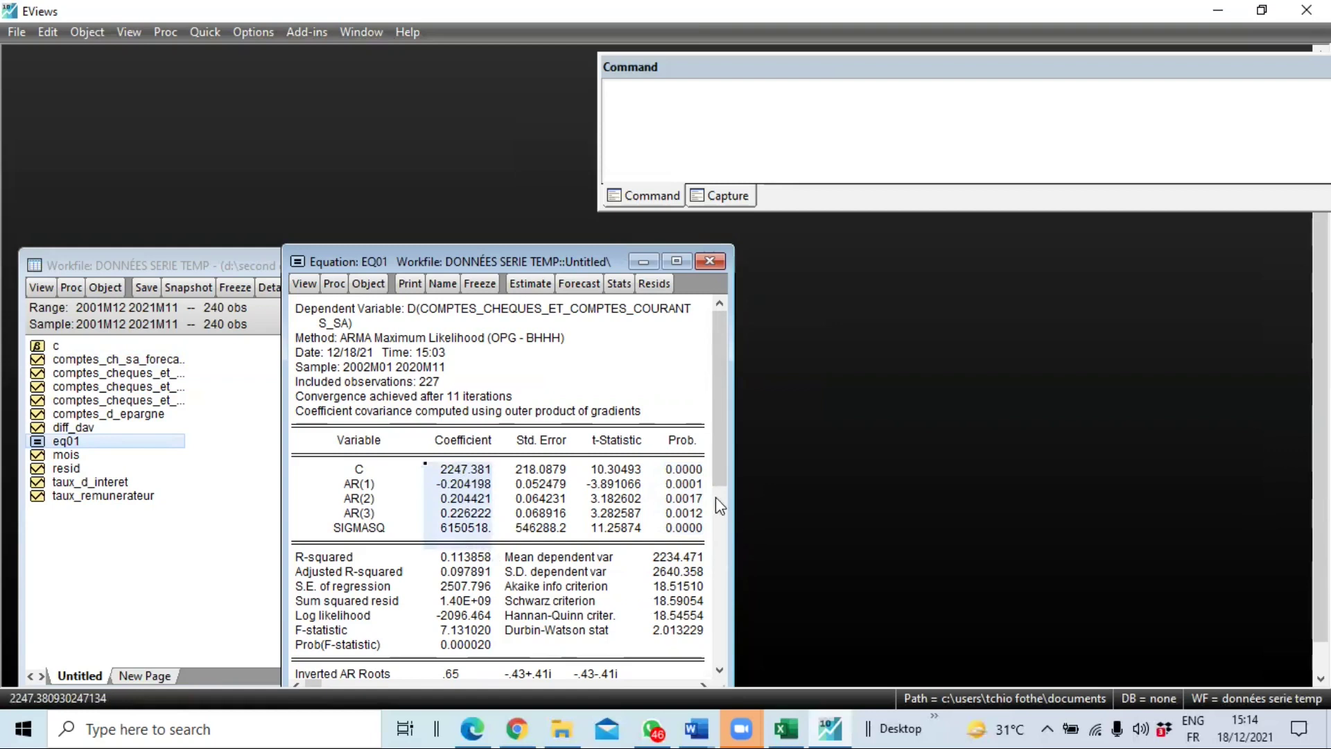
click(683, 469)
drag(676, 482, 675, 529)
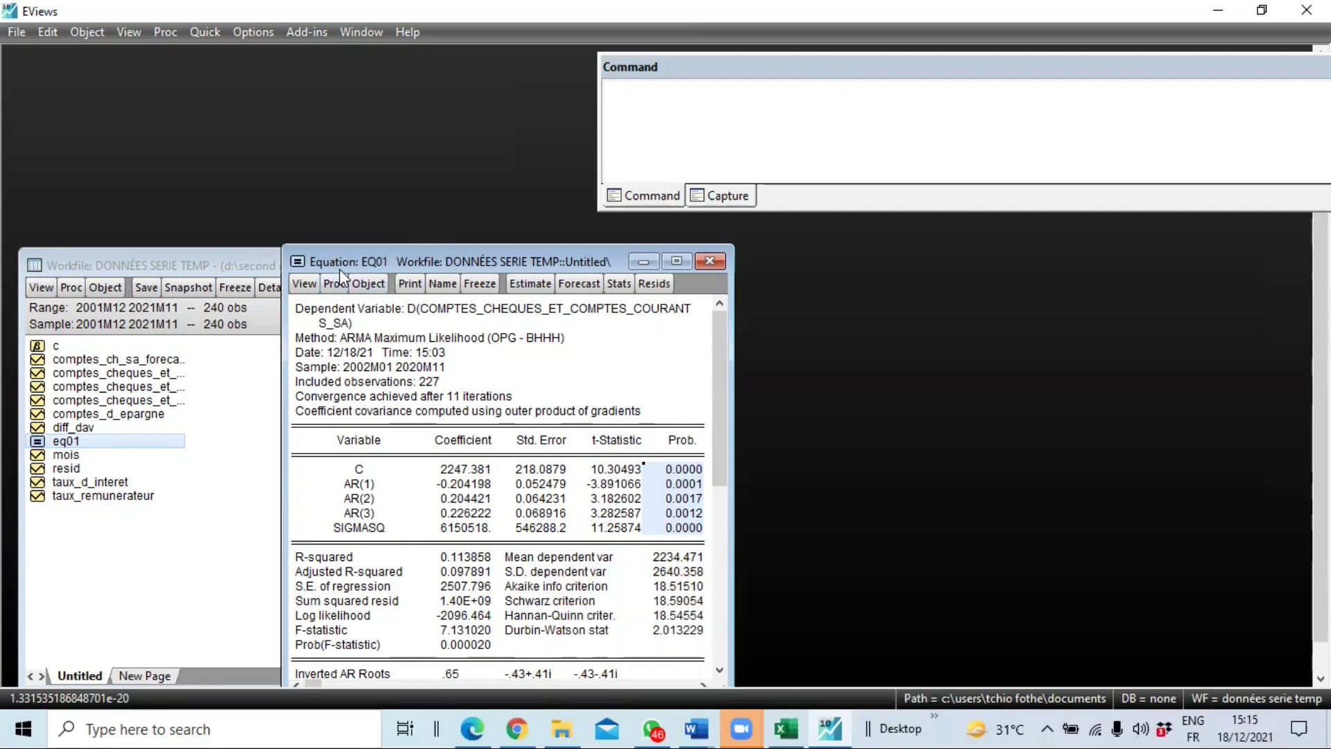
- Run the histogram normality test on EQ01's residuals, widen the equation window, and check the Jarque-Bera probability
click(303, 285)
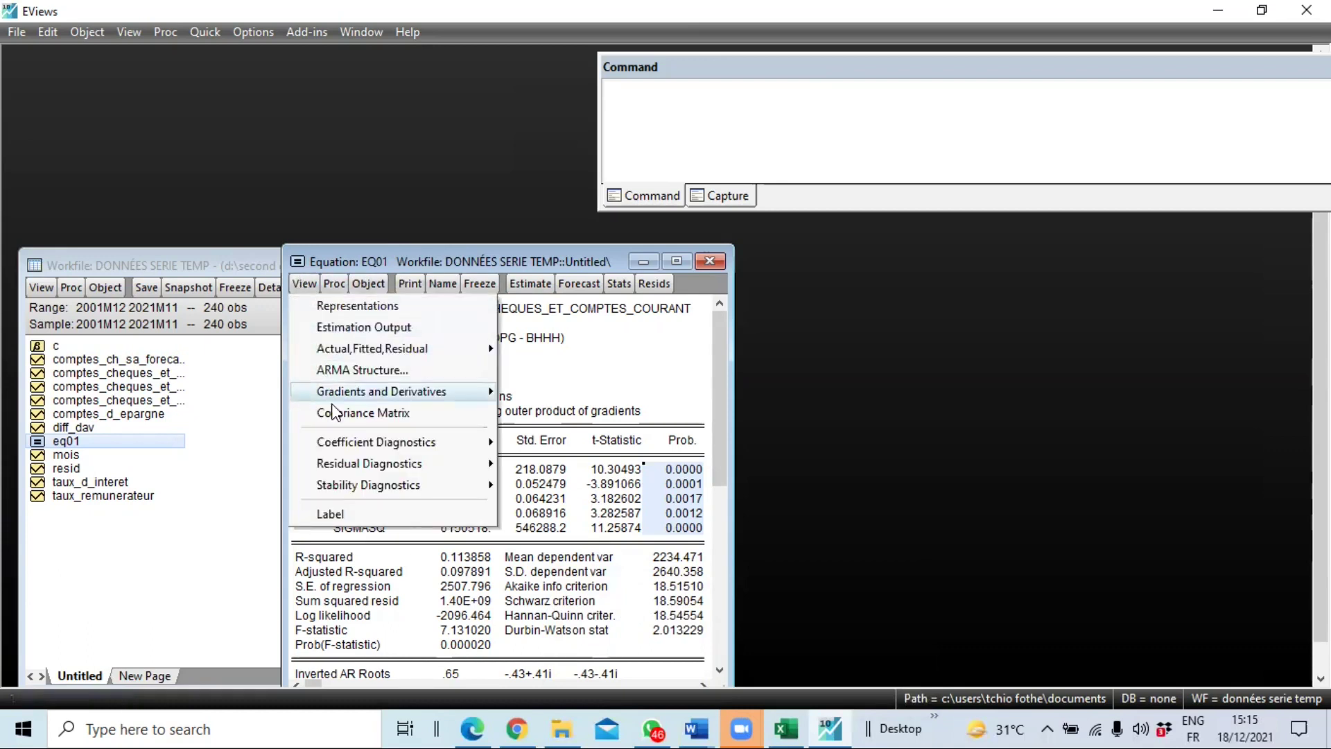
mouse_move(345, 462)
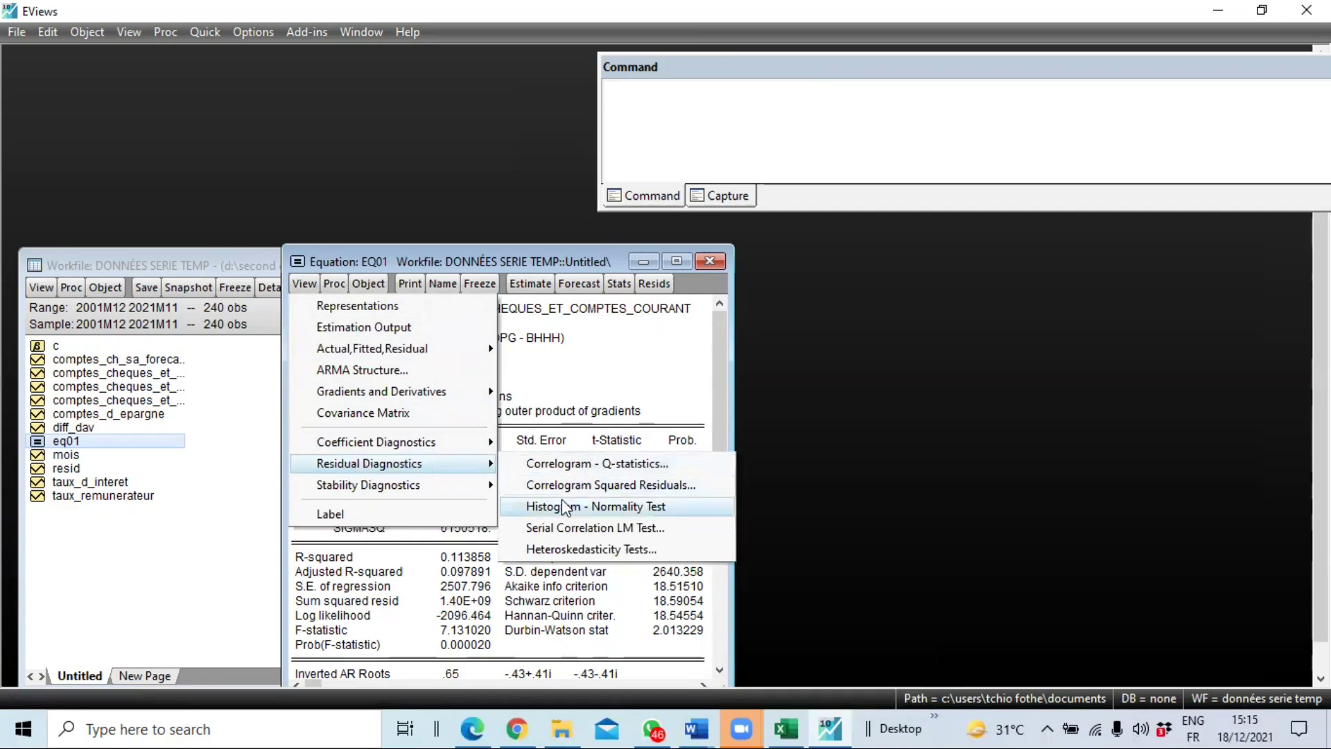
click(606, 512)
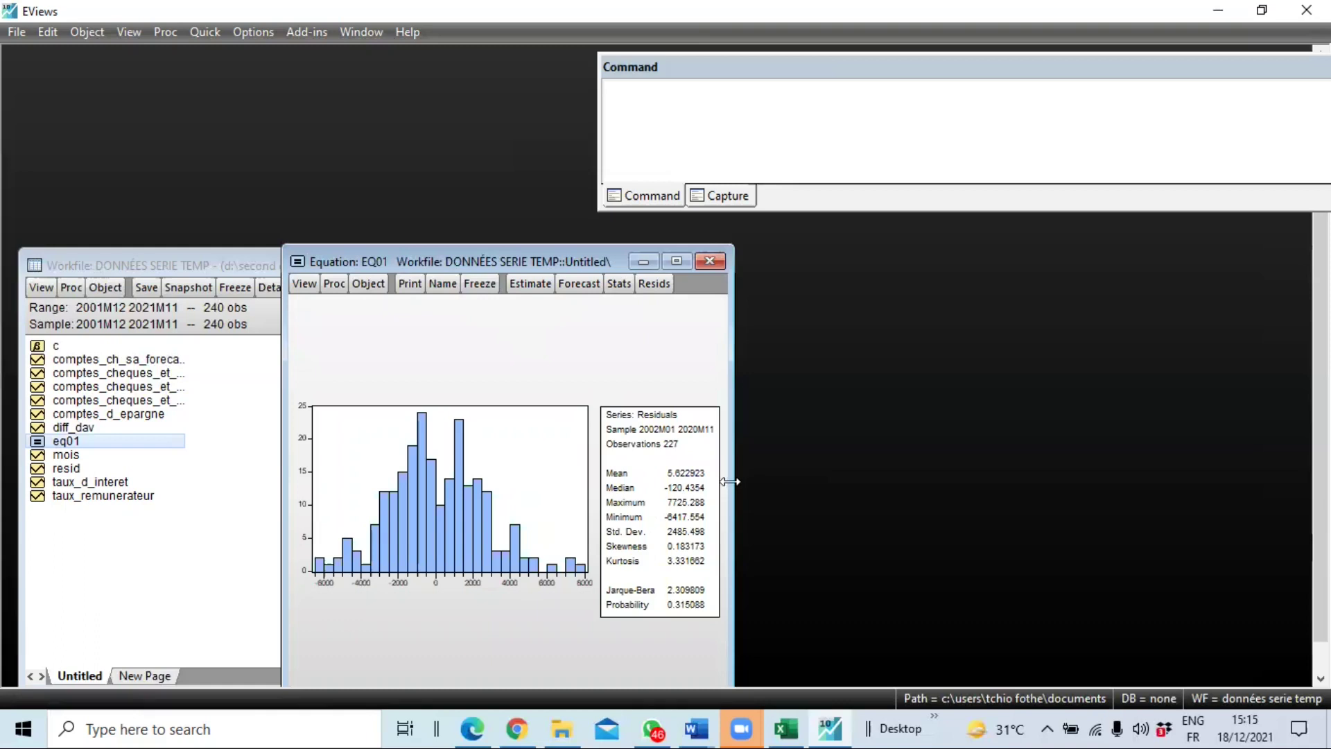
drag(729, 481, 940, 481)
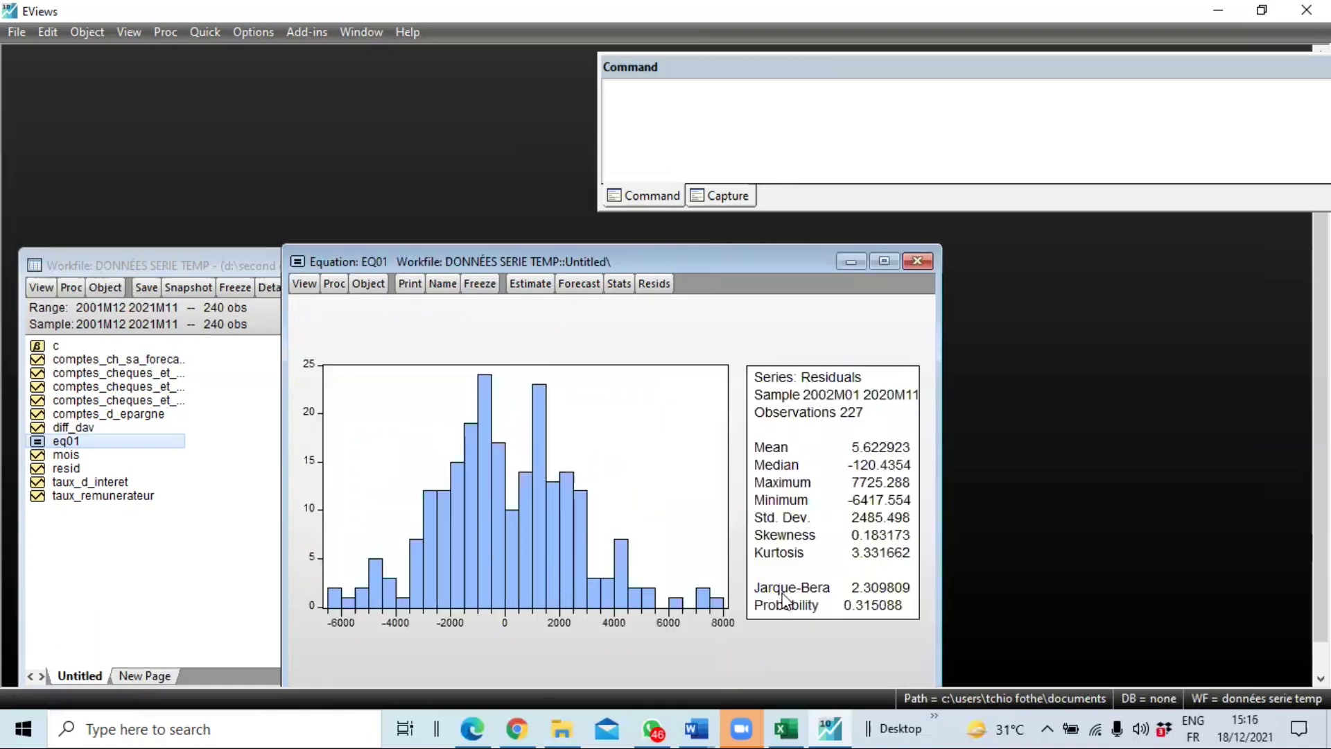
click(849, 606)
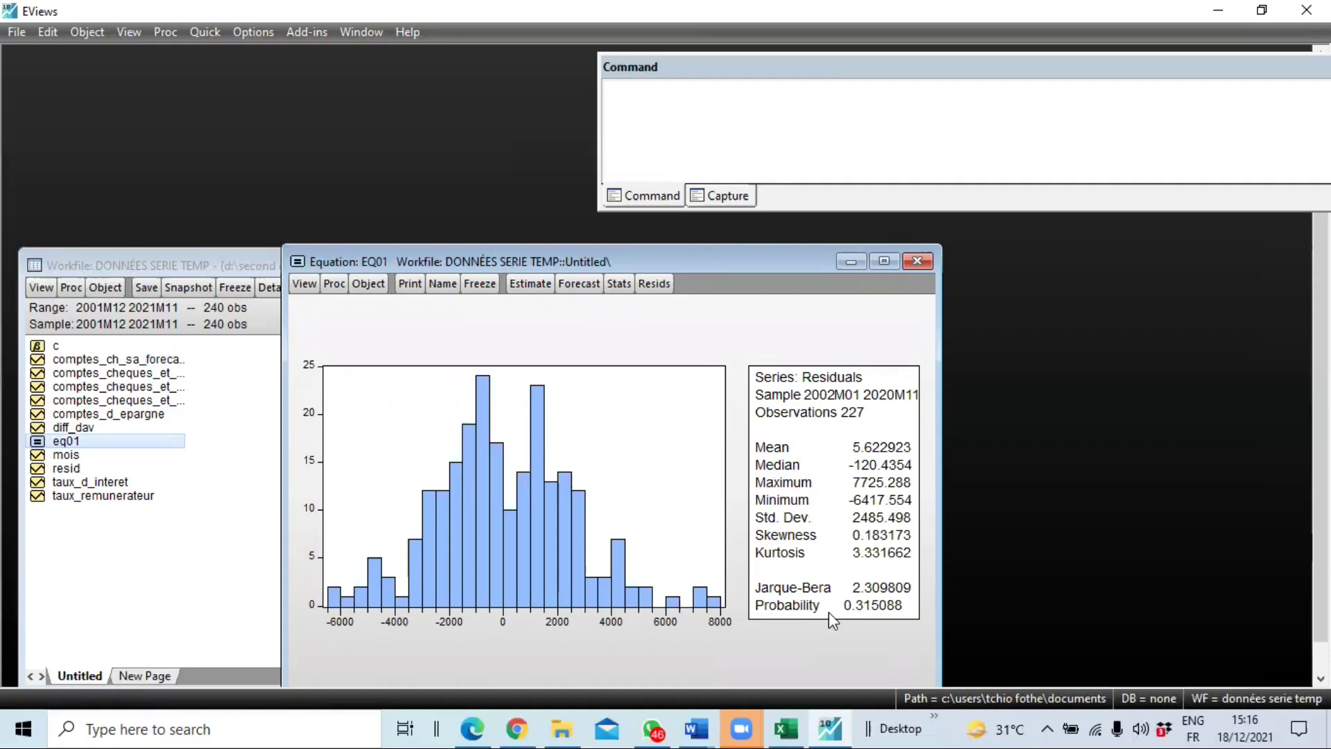
click(850, 606)
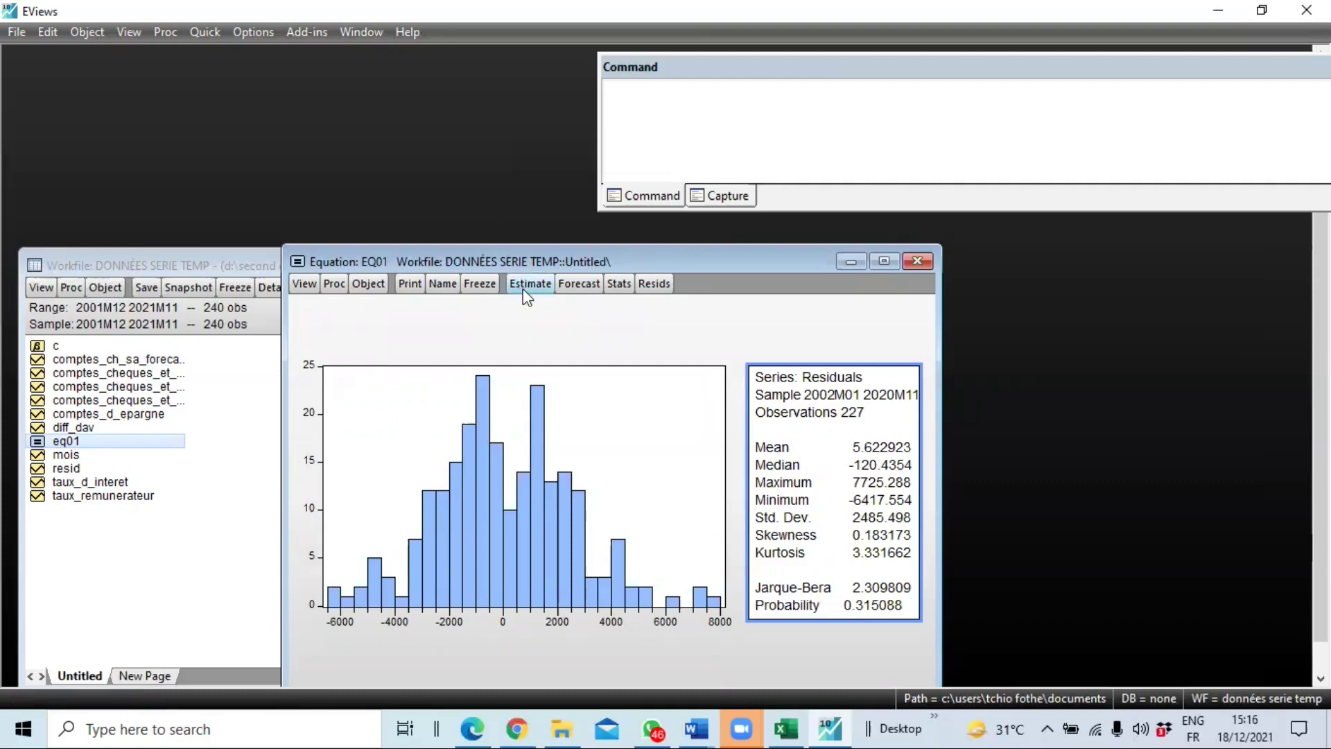
- Try the Breusch-Pagan-Godfrey heteroskedasticity test on EQ01's residuals with c as the only regressor
click(303, 285)
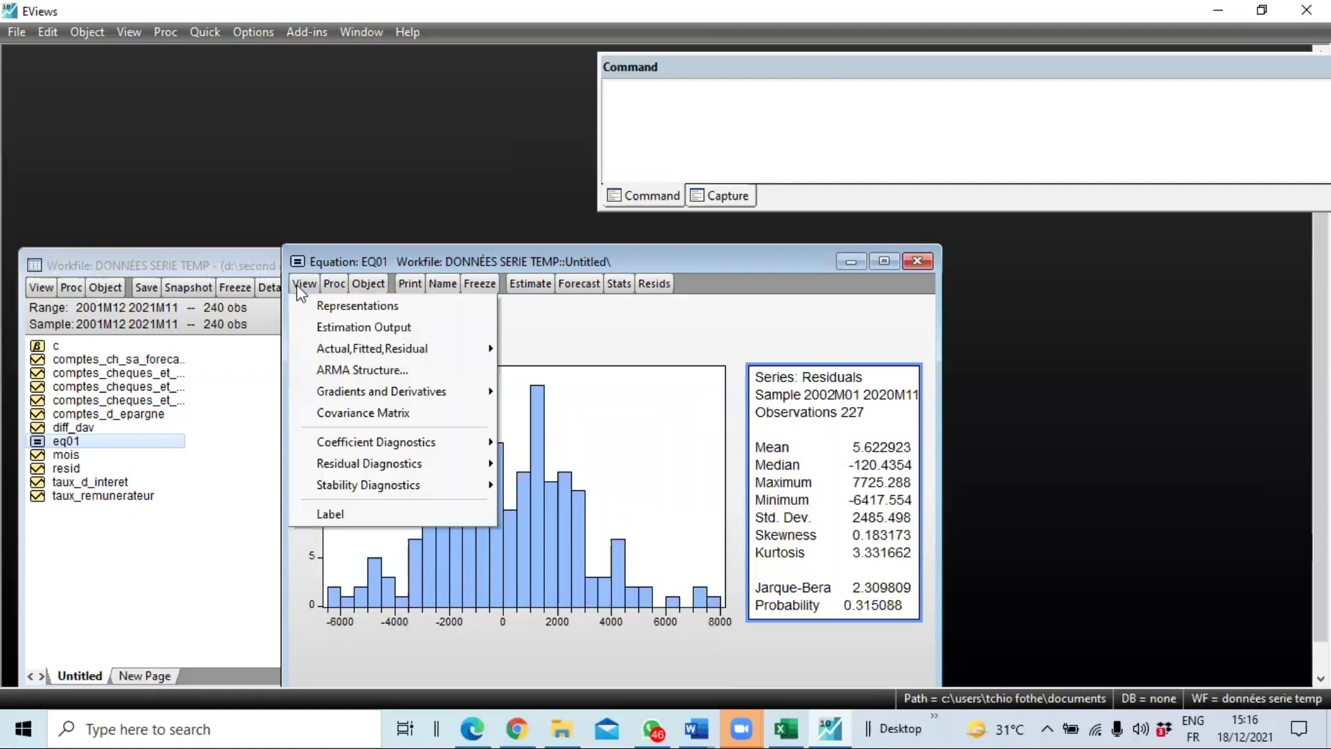
mouse_move(398, 461)
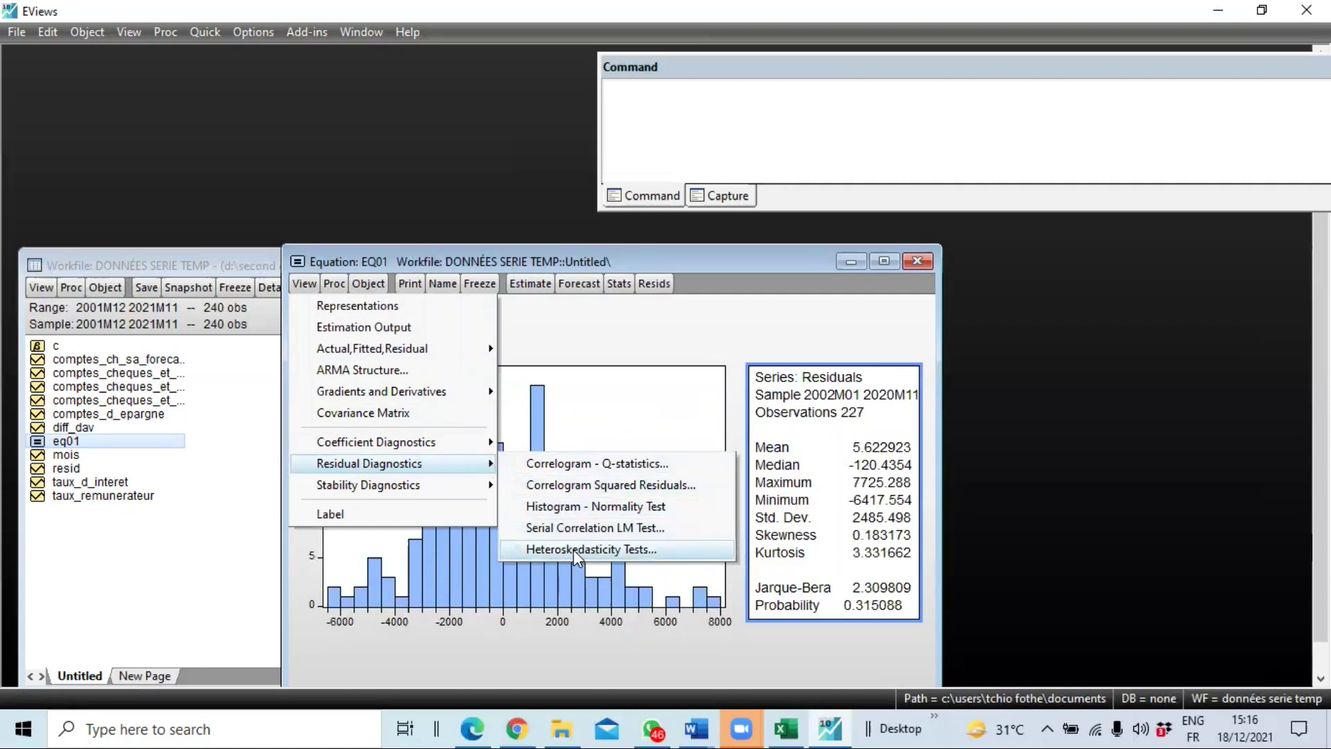
click(631, 548)
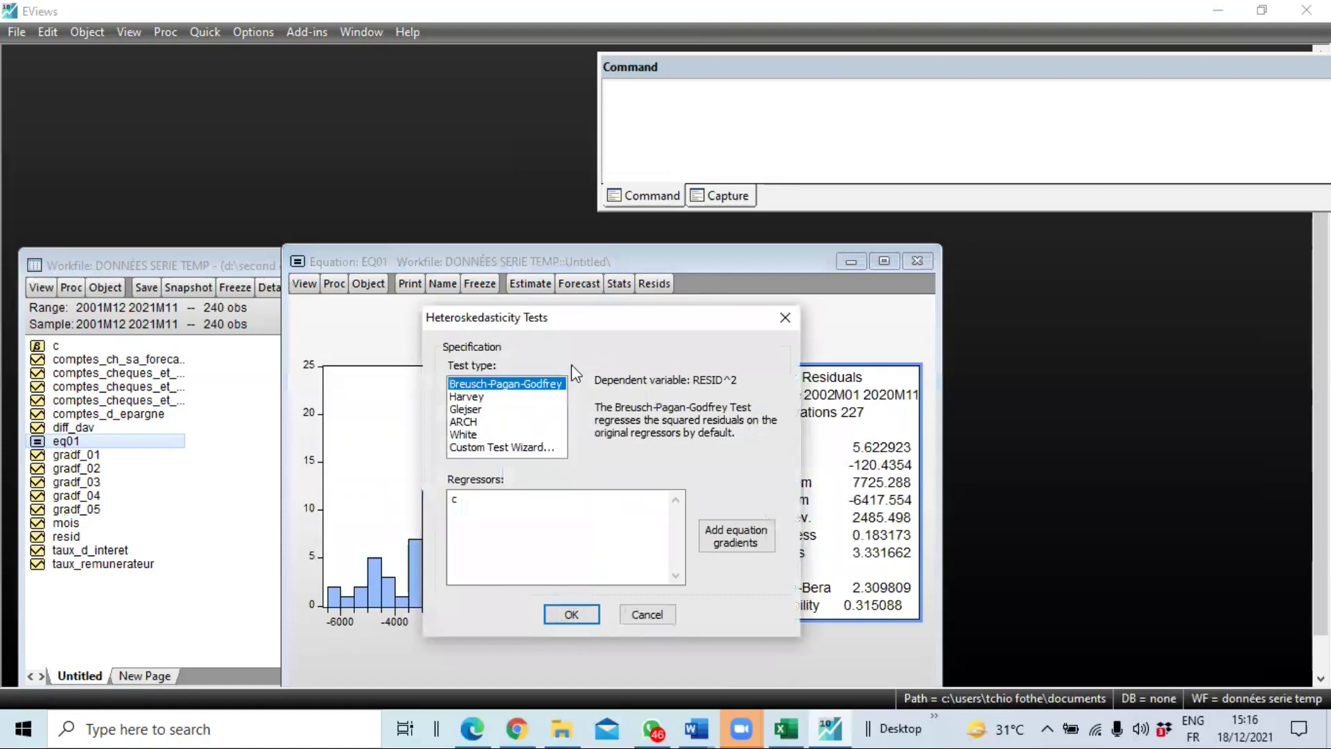
click(462, 420)
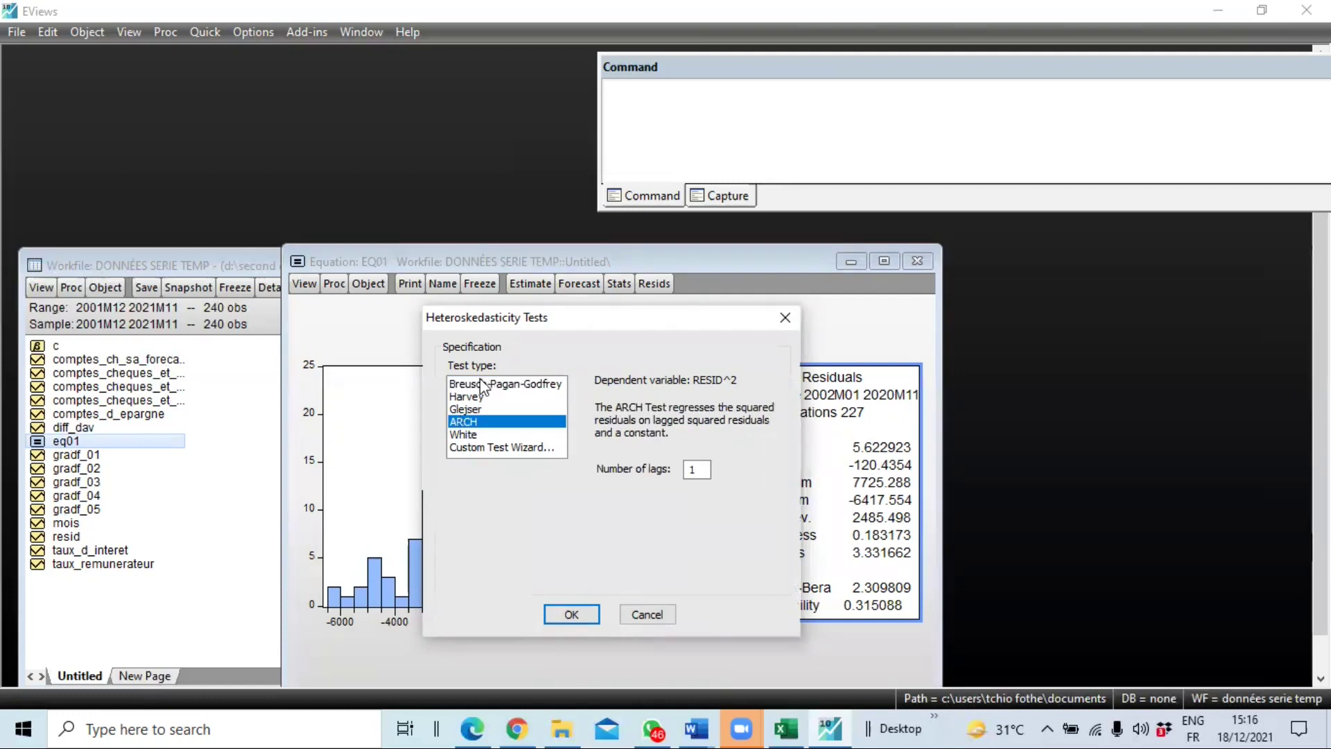
click(483, 383)
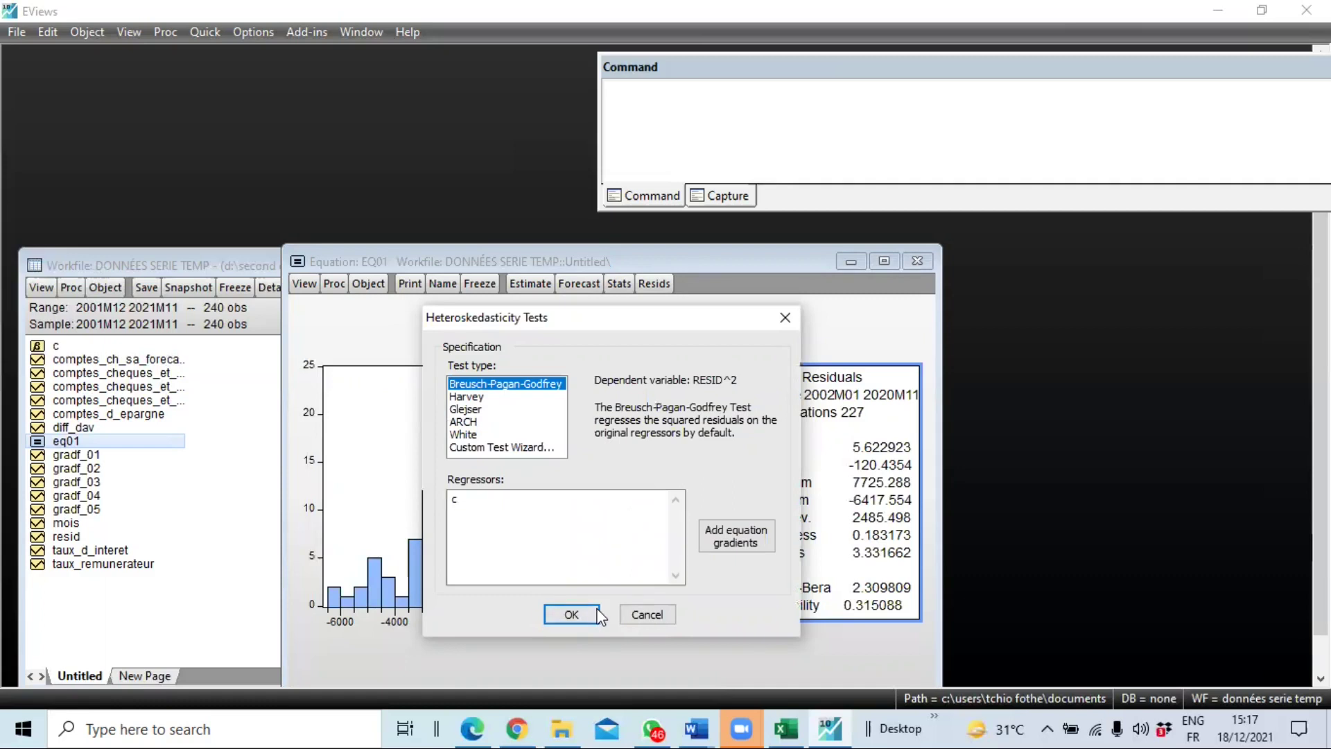
click(572, 616)
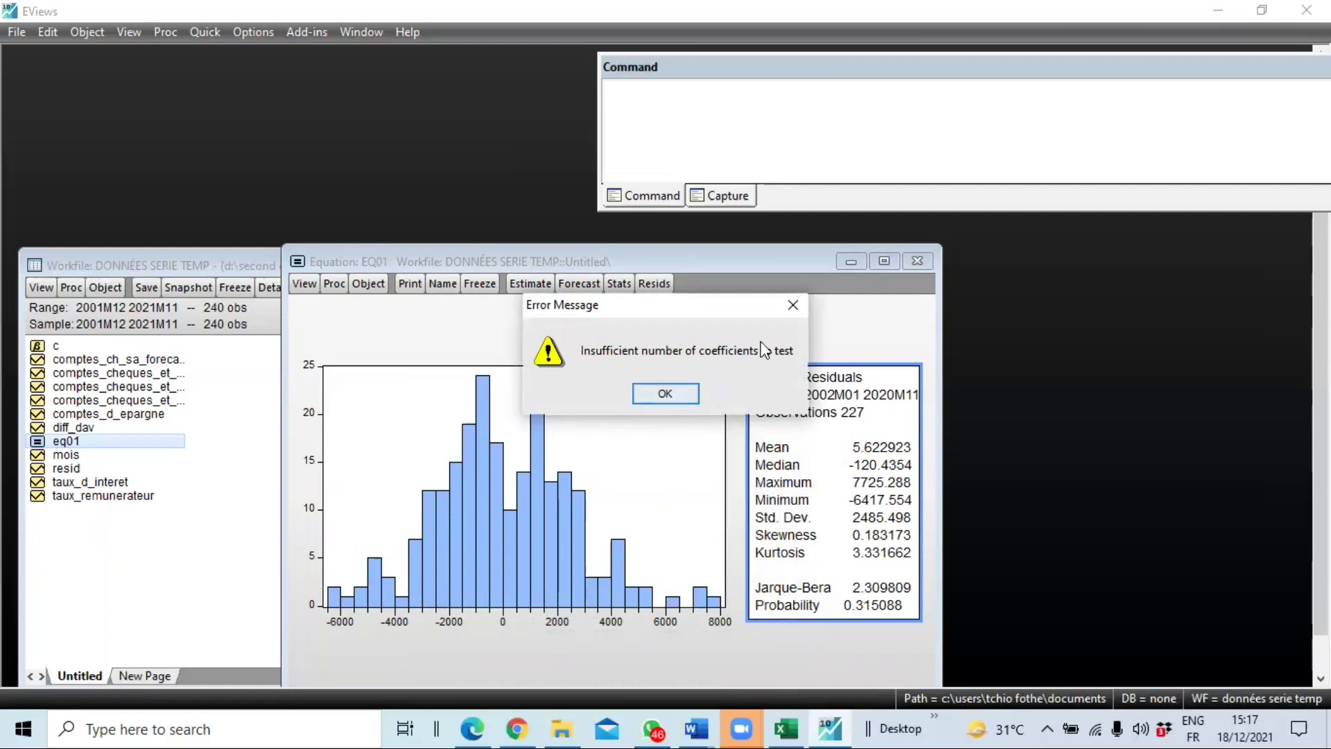
click(664, 394)
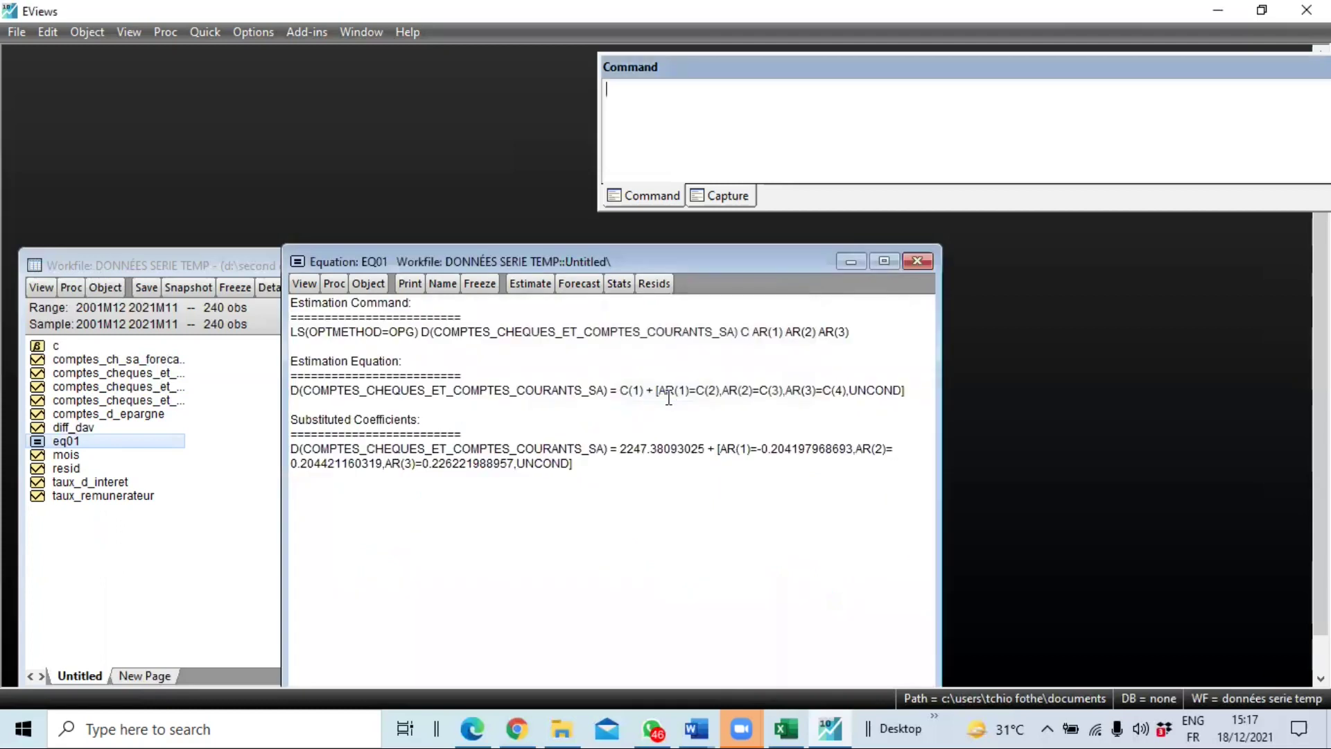
- Re-estimate EQ01 with its existing specification and retry the Breusch-Pagan-Godfrey heteroskedasticity test on its residuals
click(530, 284)
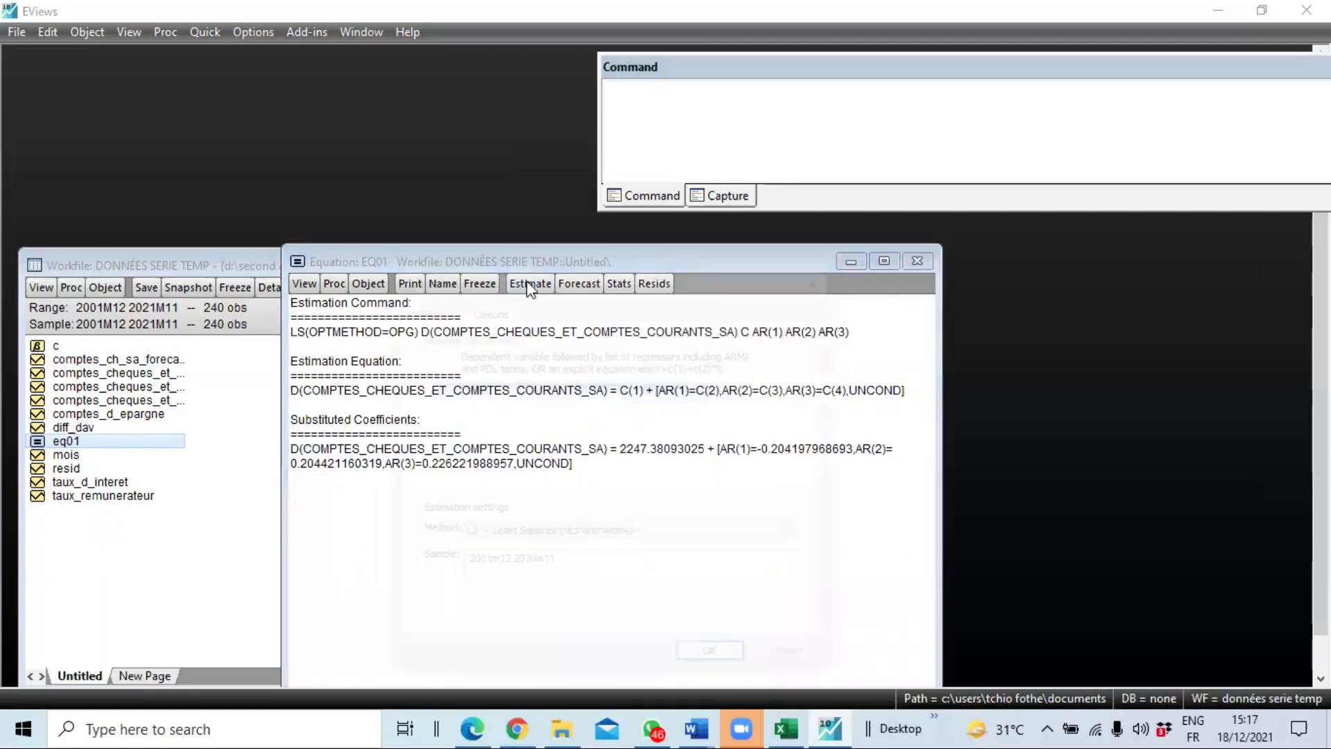
key(Return)
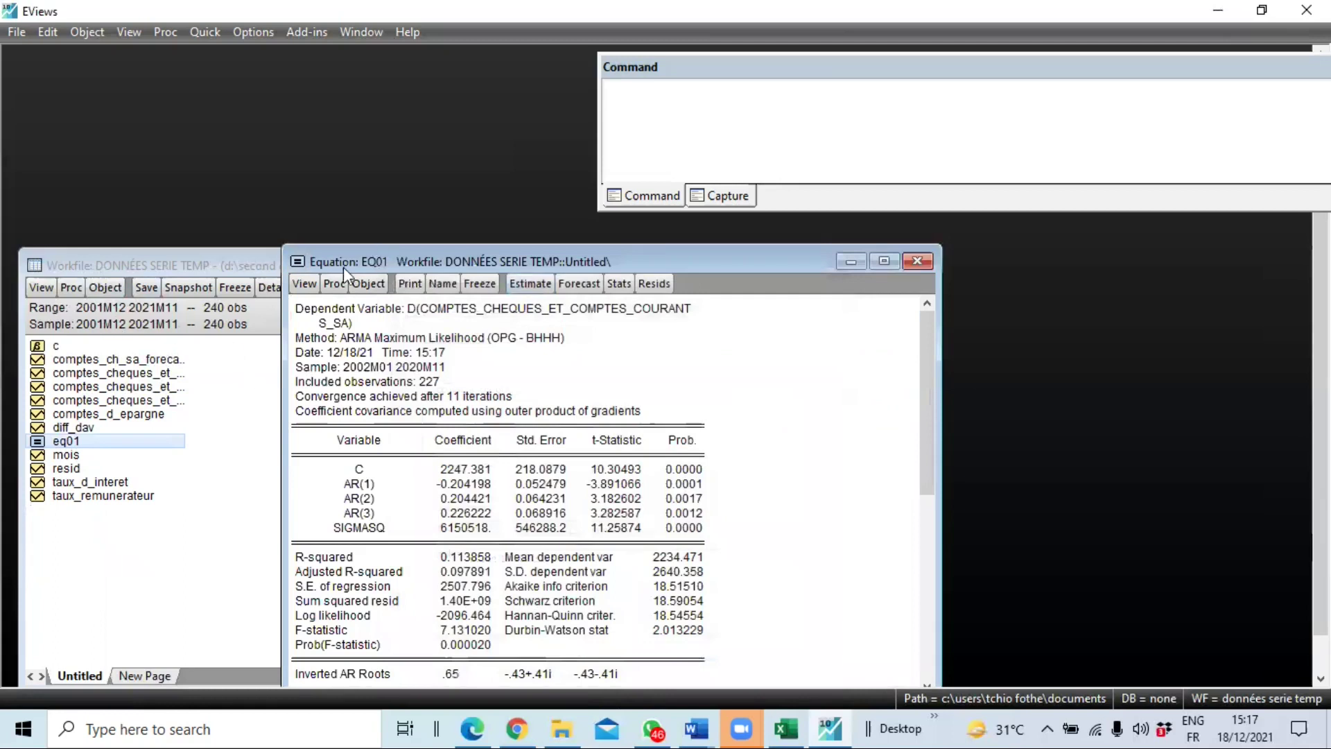
click(303, 283)
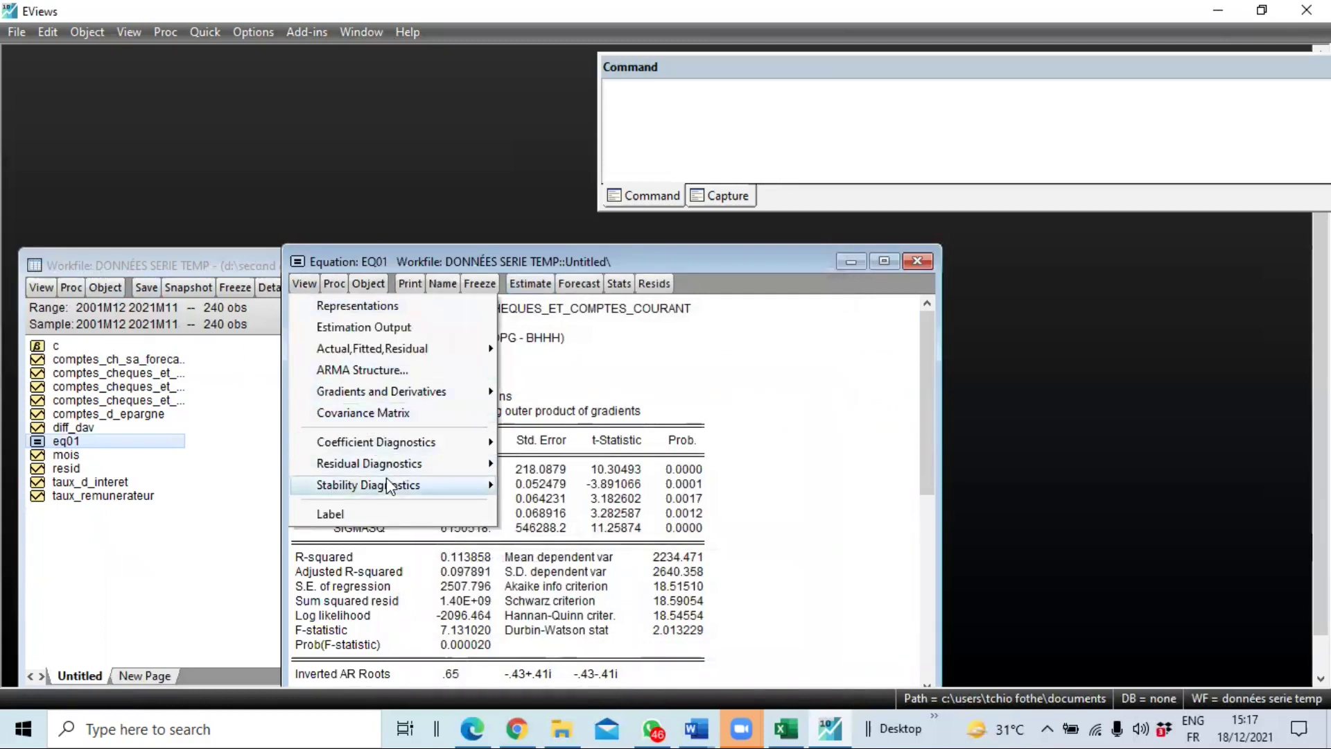
mouse_move(393, 485)
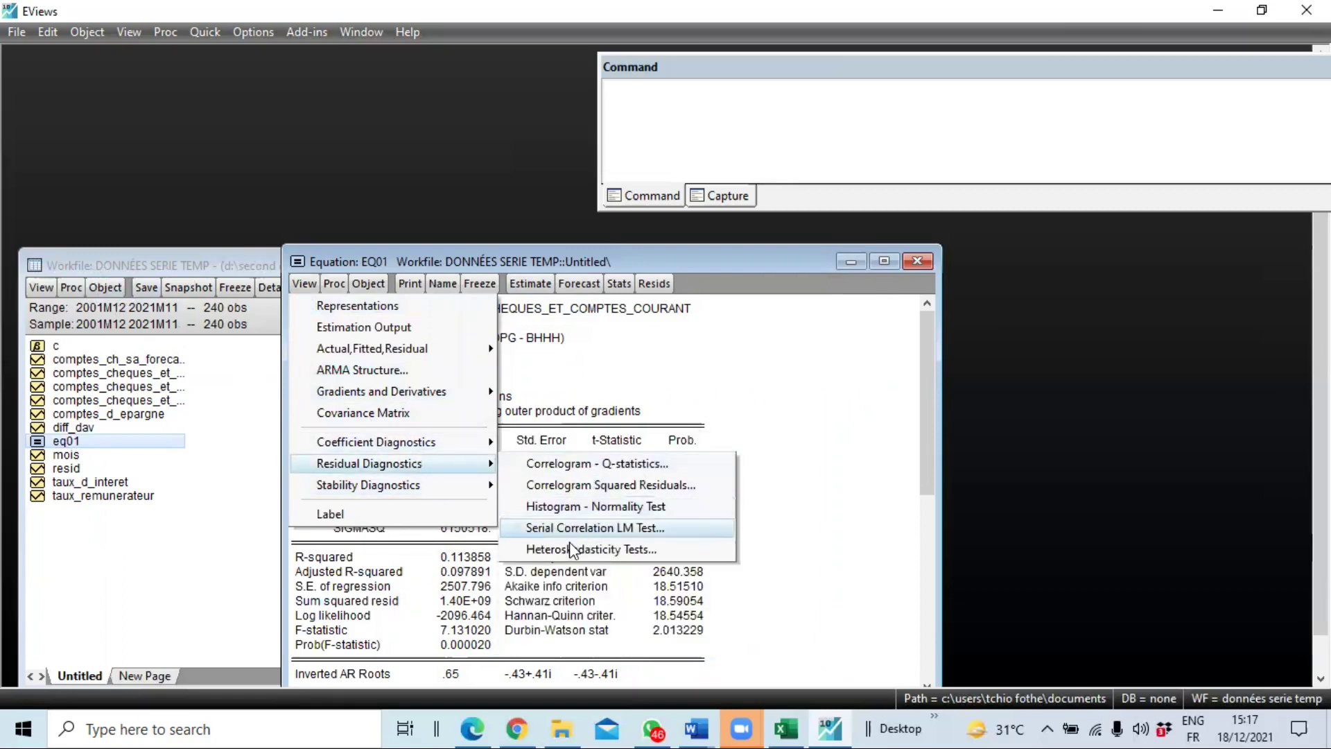
click(572, 549)
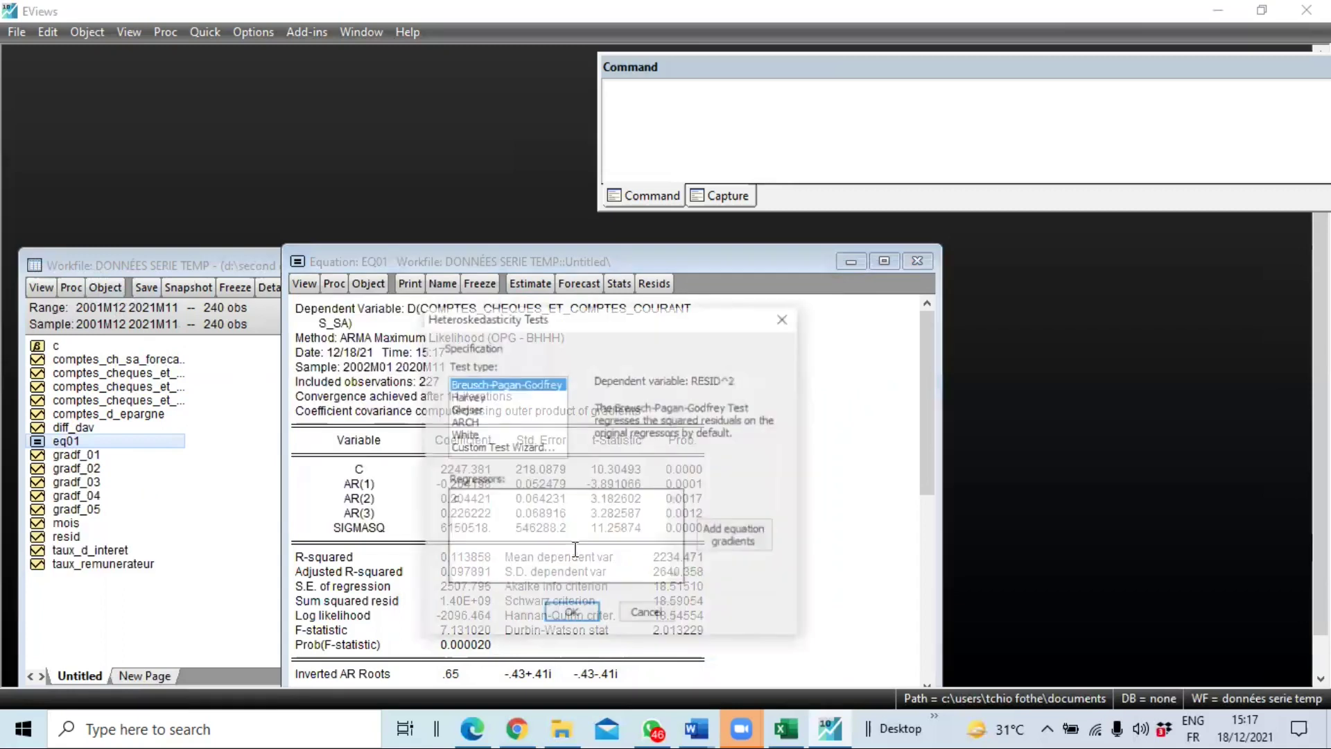
click(573, 614)
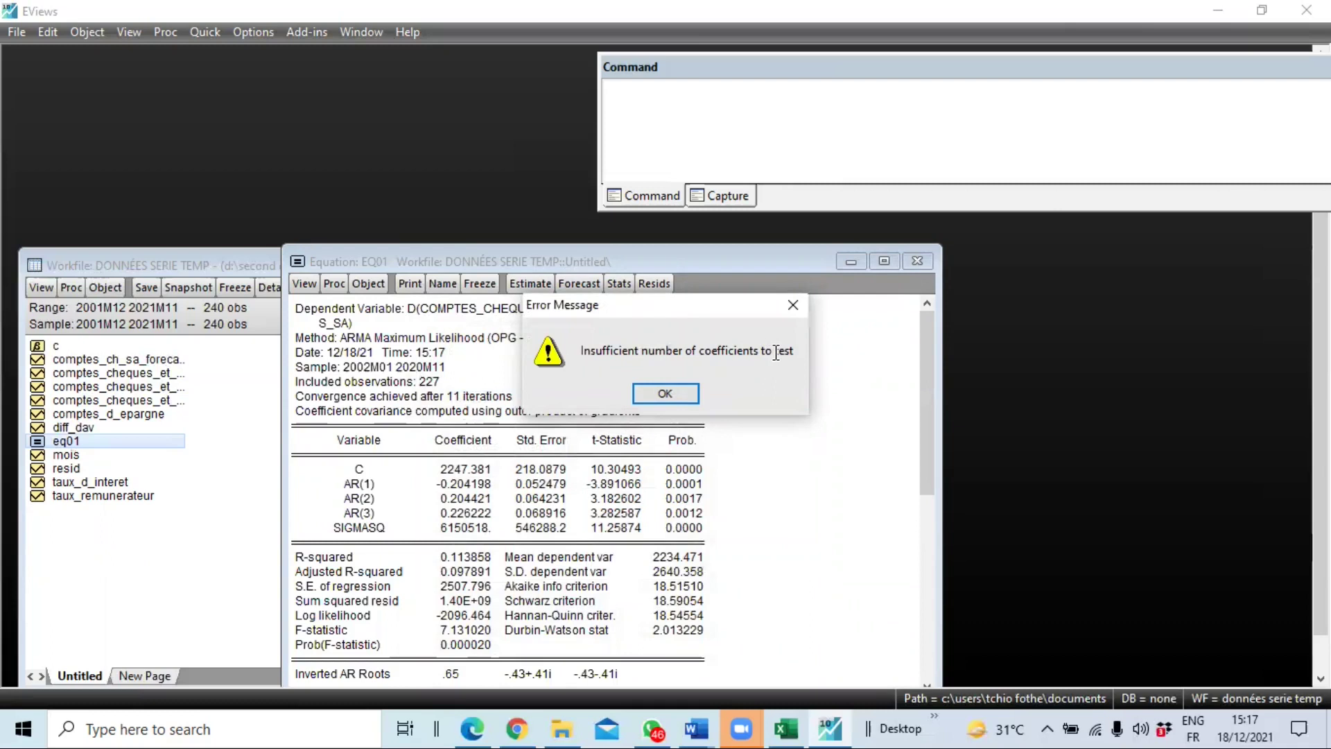
click(664, 393)
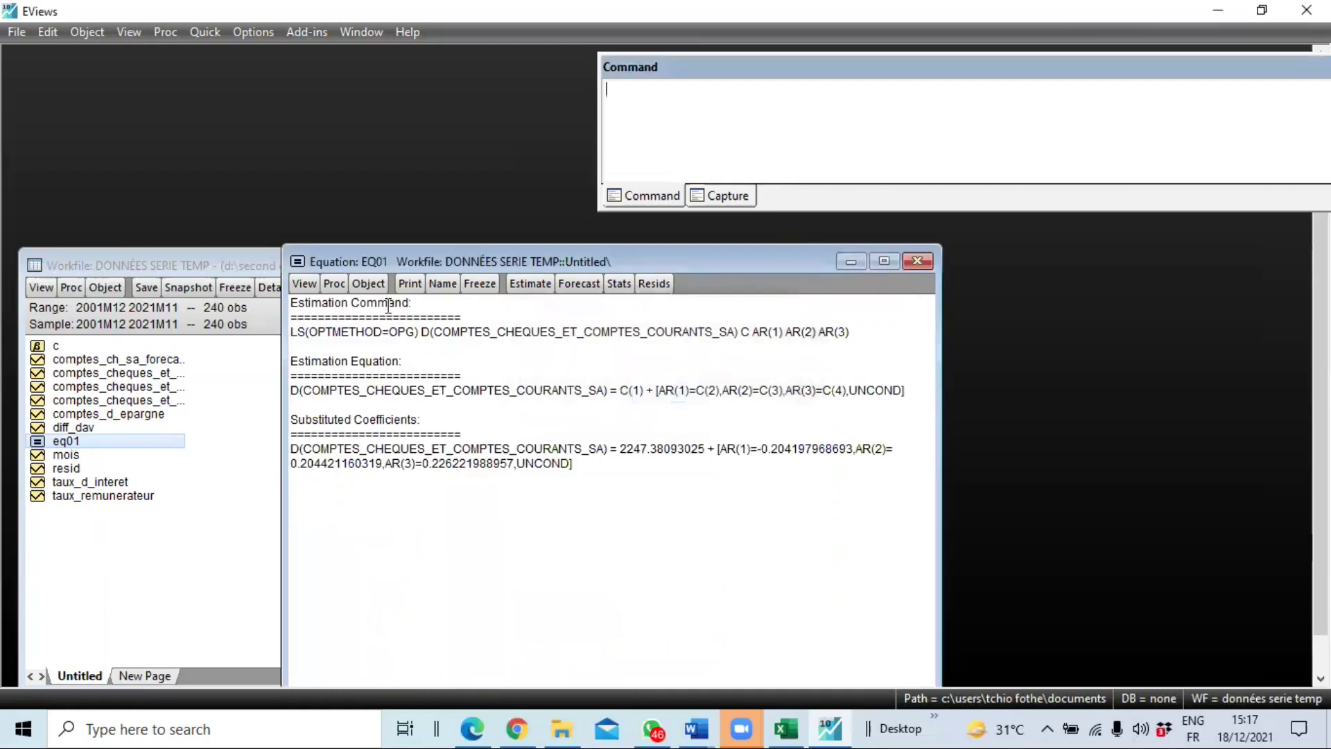
- Run the ARCH heteroskedasticity test on EQ01's residuals with 1 lag
click(312, 276)
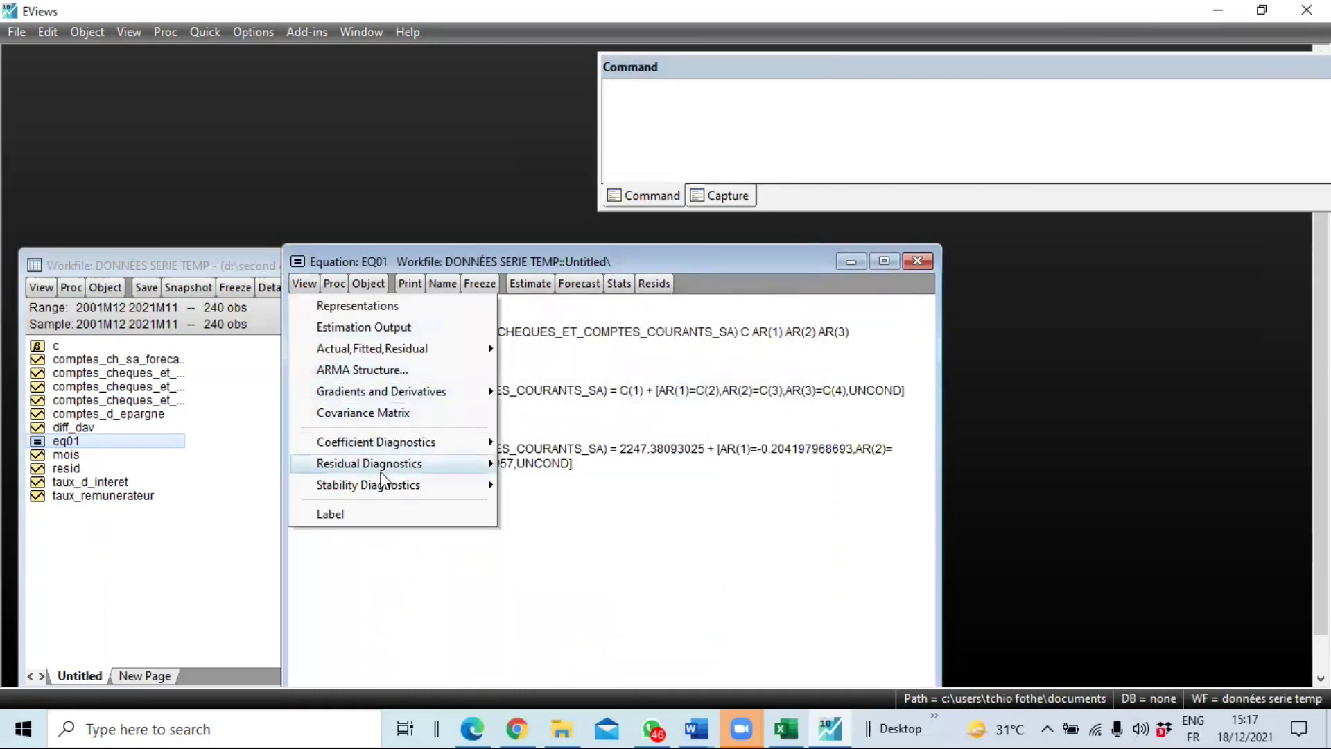
mouse_move(408, 465)
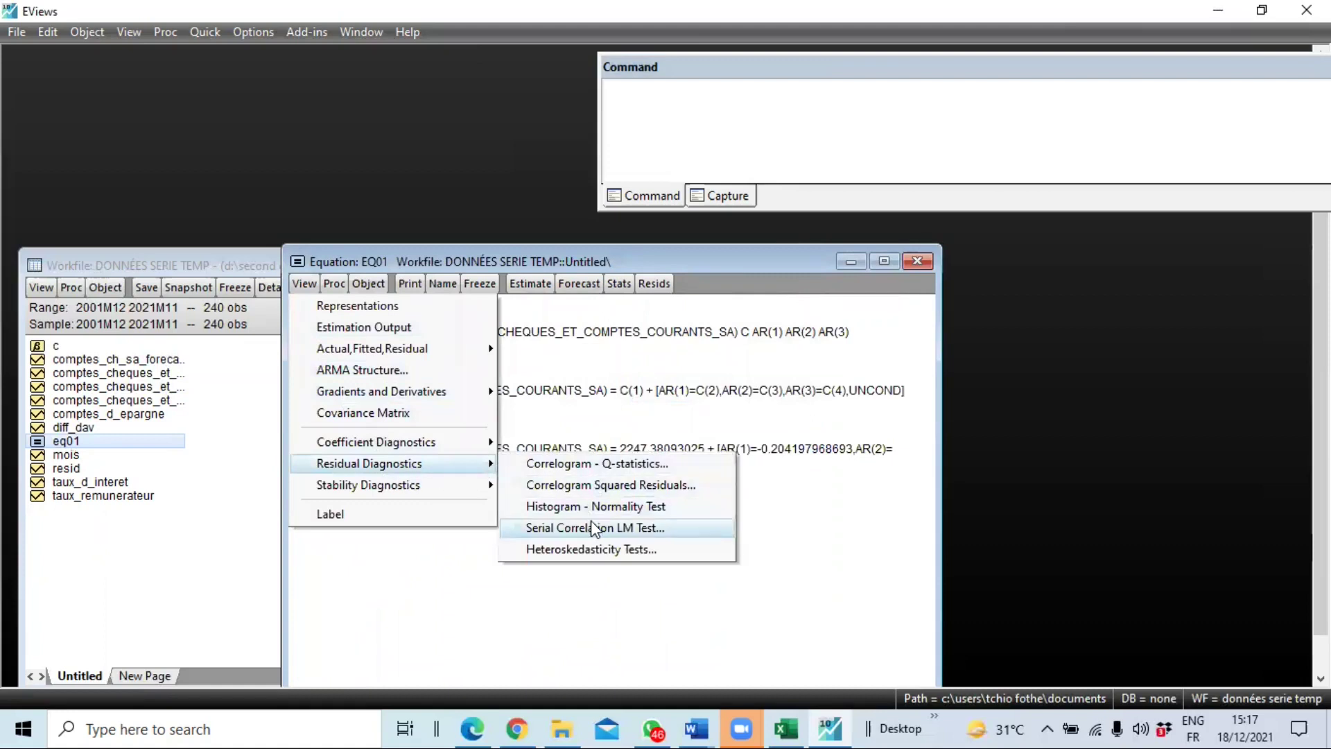
click(591, 549)
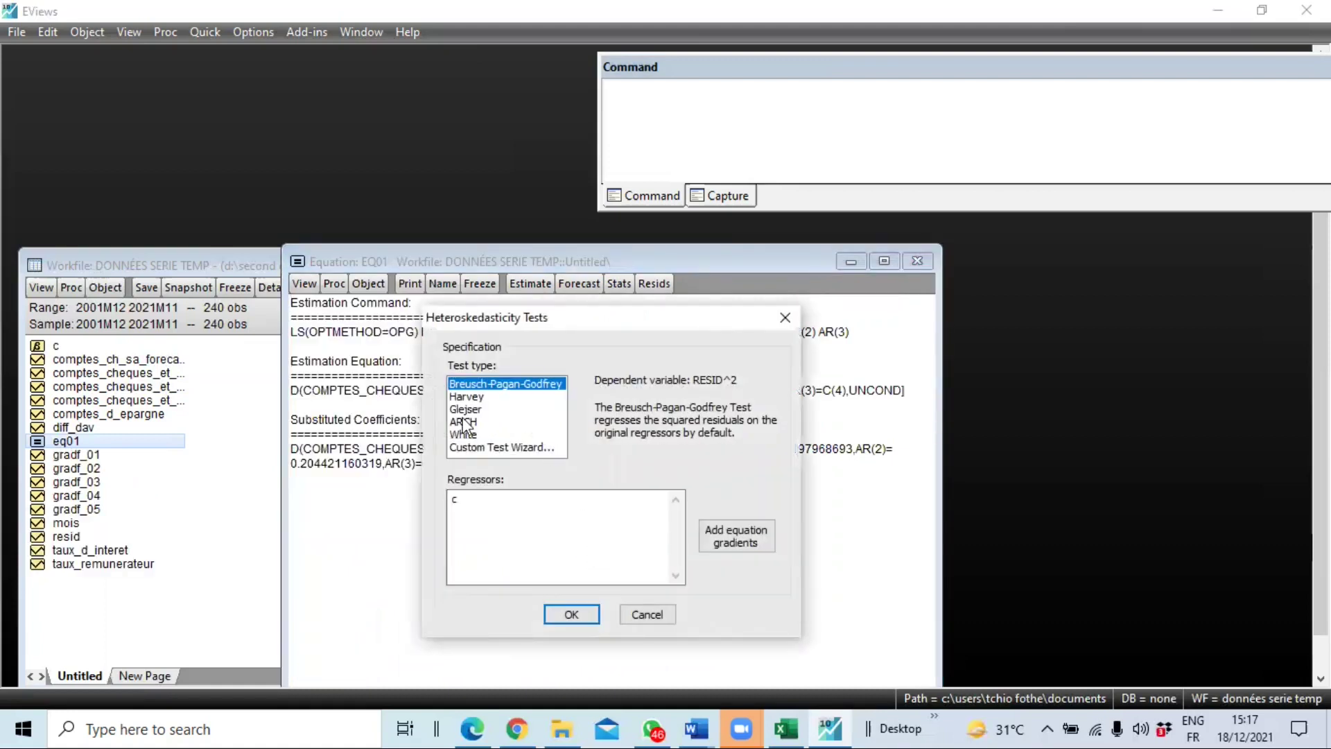
click(462, 422)
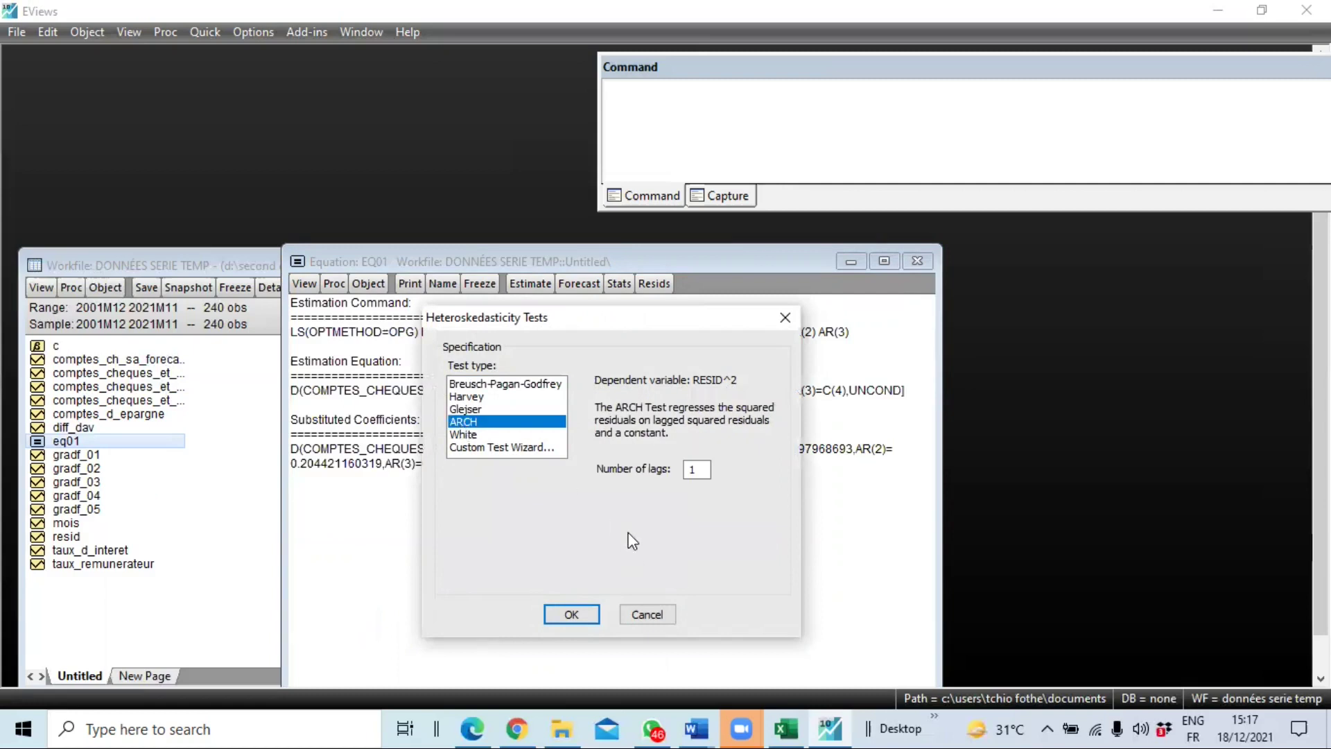
click(569, 608)
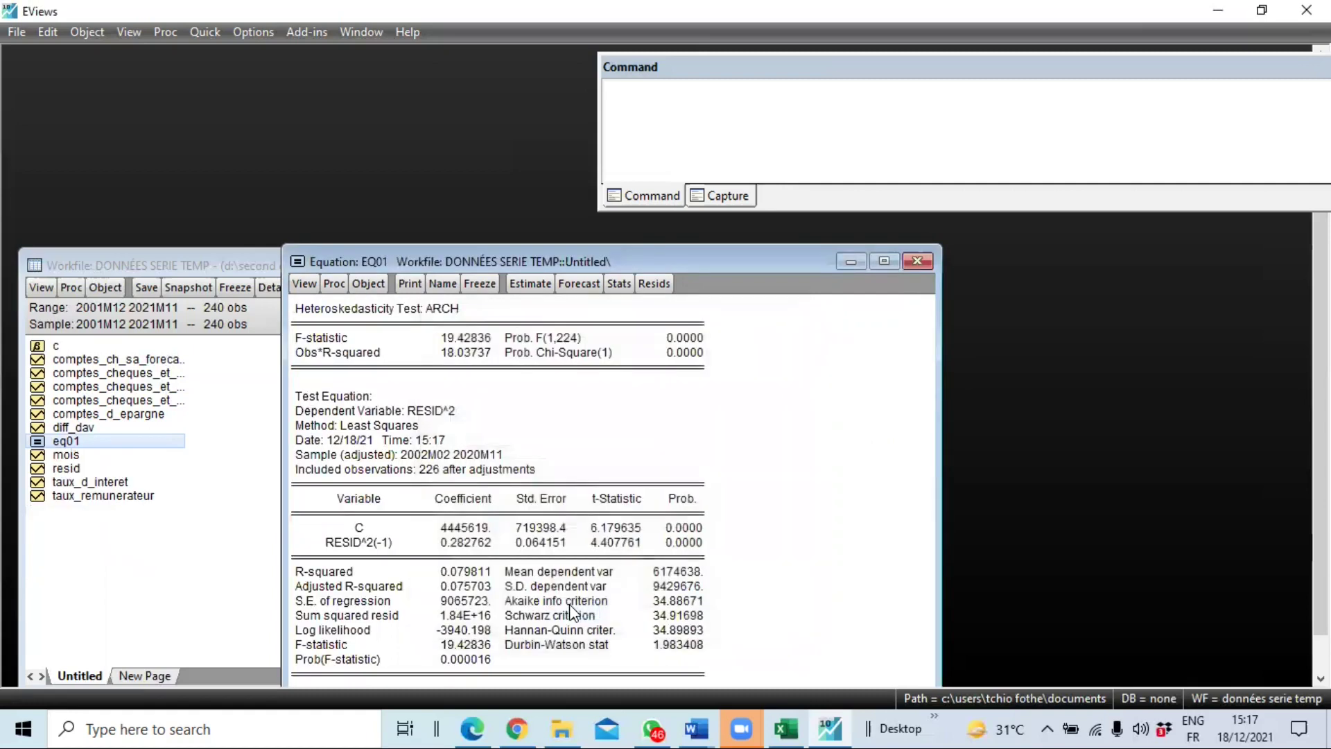
- Examine the F and Chi-Square probabilities of the ARCH heteroskedasticity test
click(681, 339)
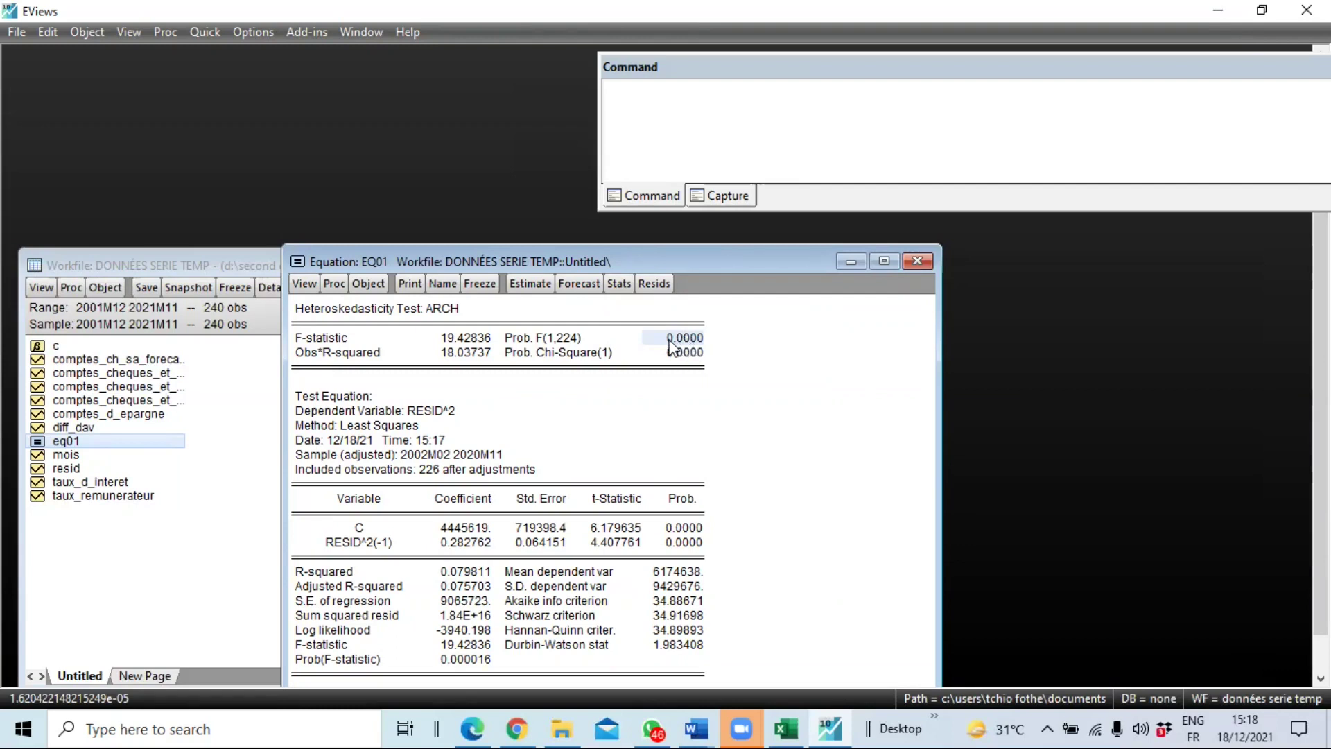
drag(672, 336, 700, 328)
click(678, 354)
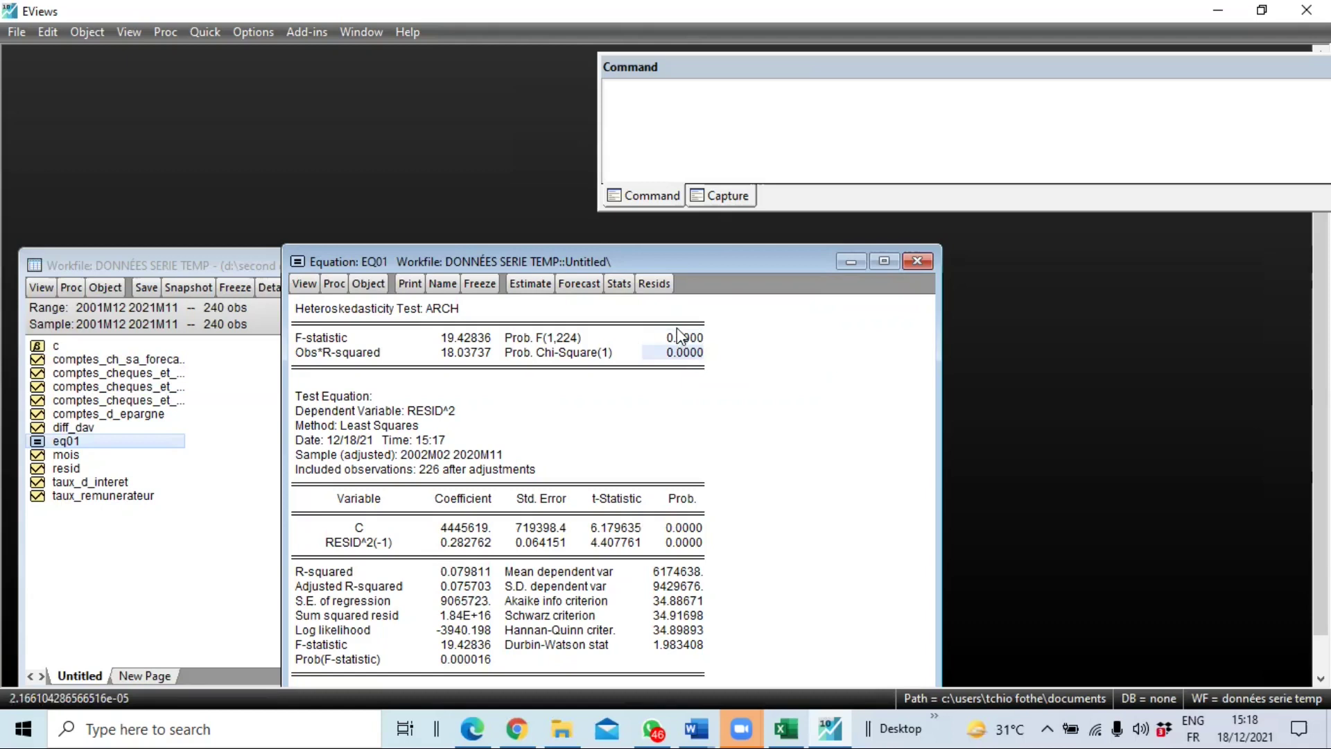
click(680, 326)
drag(686, 355, 687, 359)
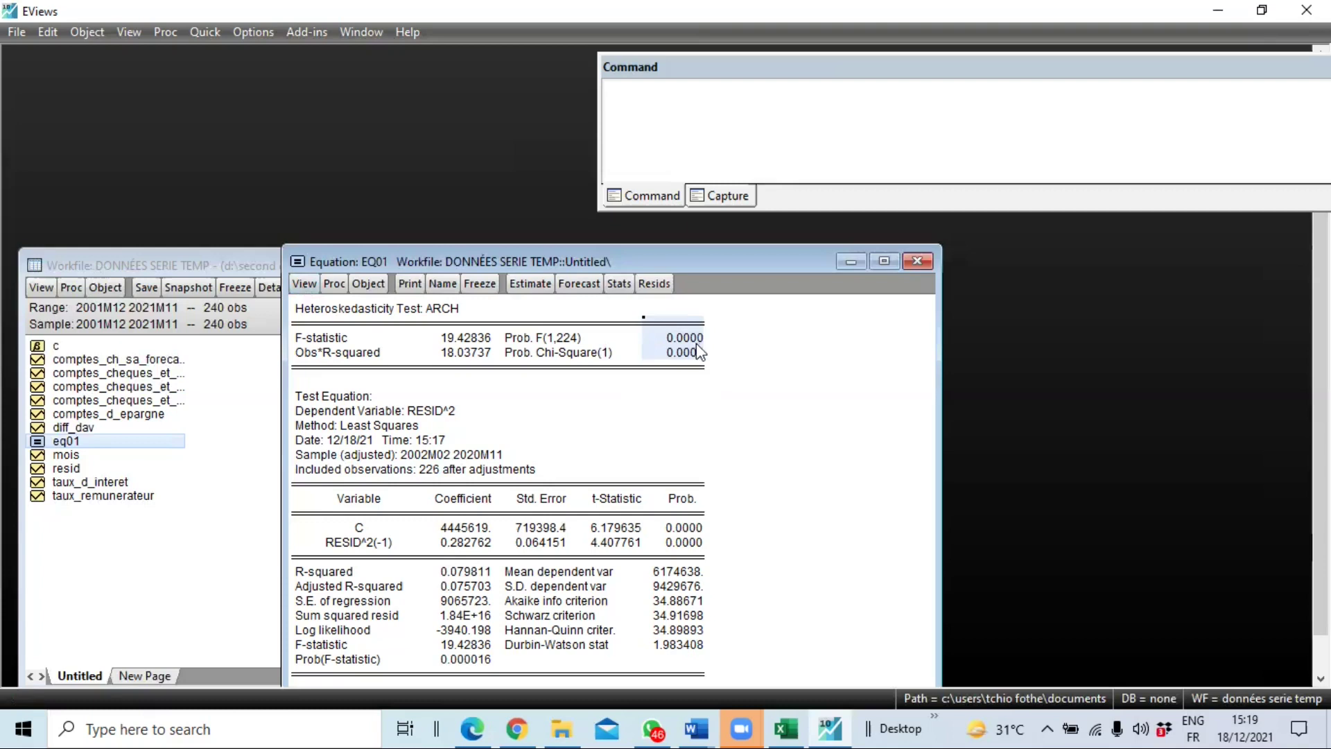
drag(685, 340, 690, 365)
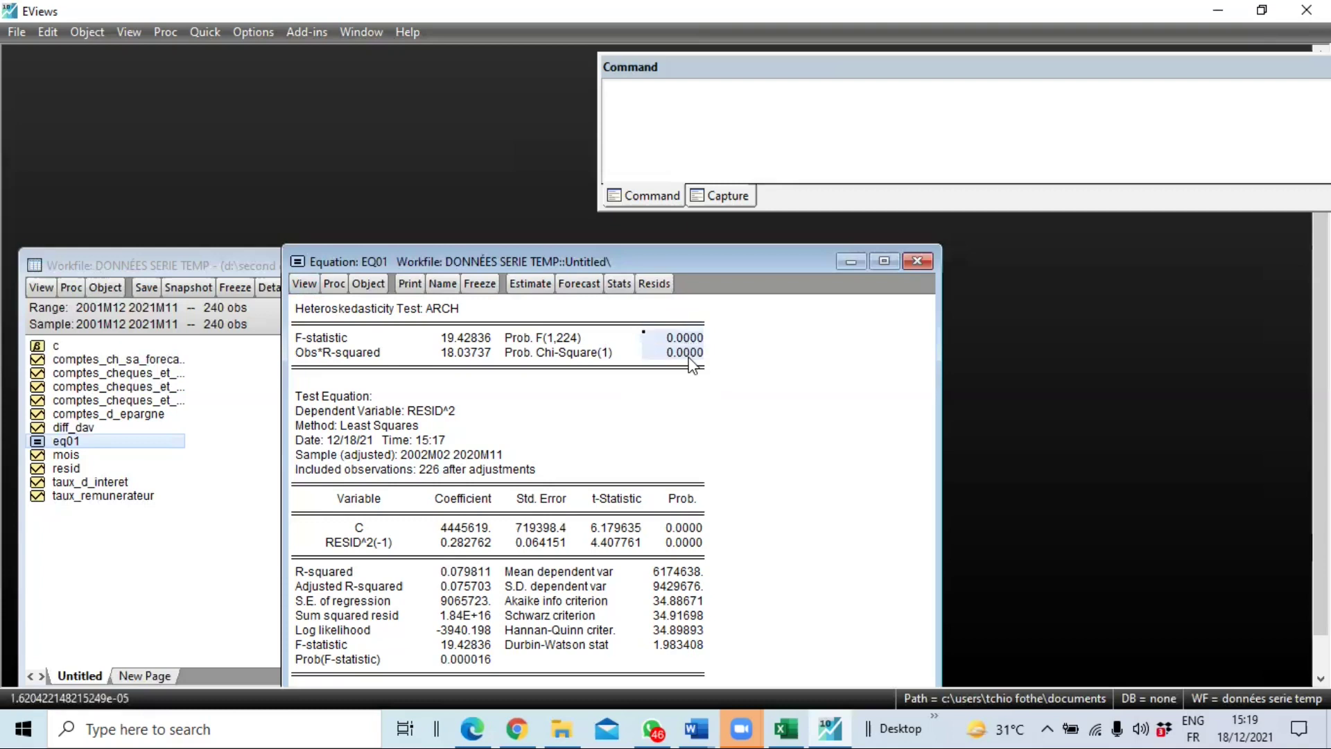
shift+click(689, 371)
drag(684, 340, 689, 362)
- Re-estimate EQ01 with the ARCH method as a GARCH/TARCH model, ARCH order 1 and GARCH order 1, and view the variance equation
click(530, 284)
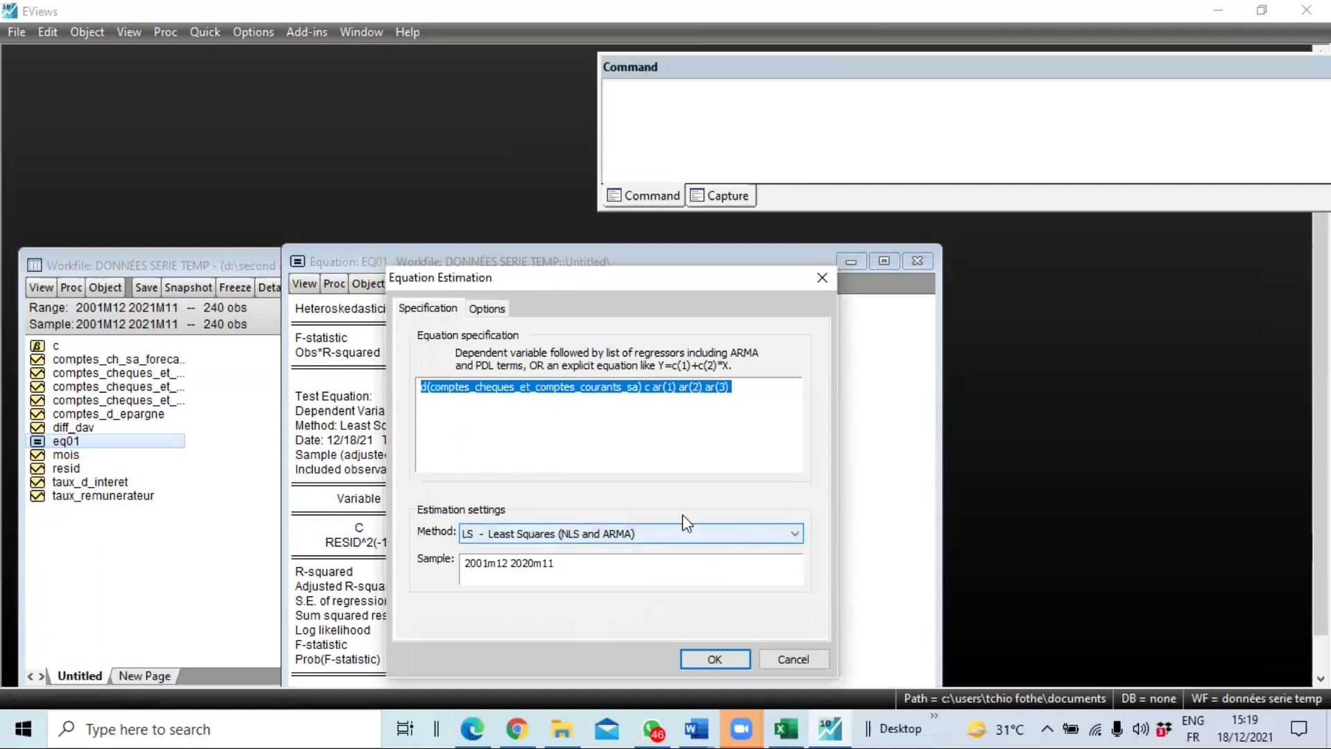
click(790, 538)
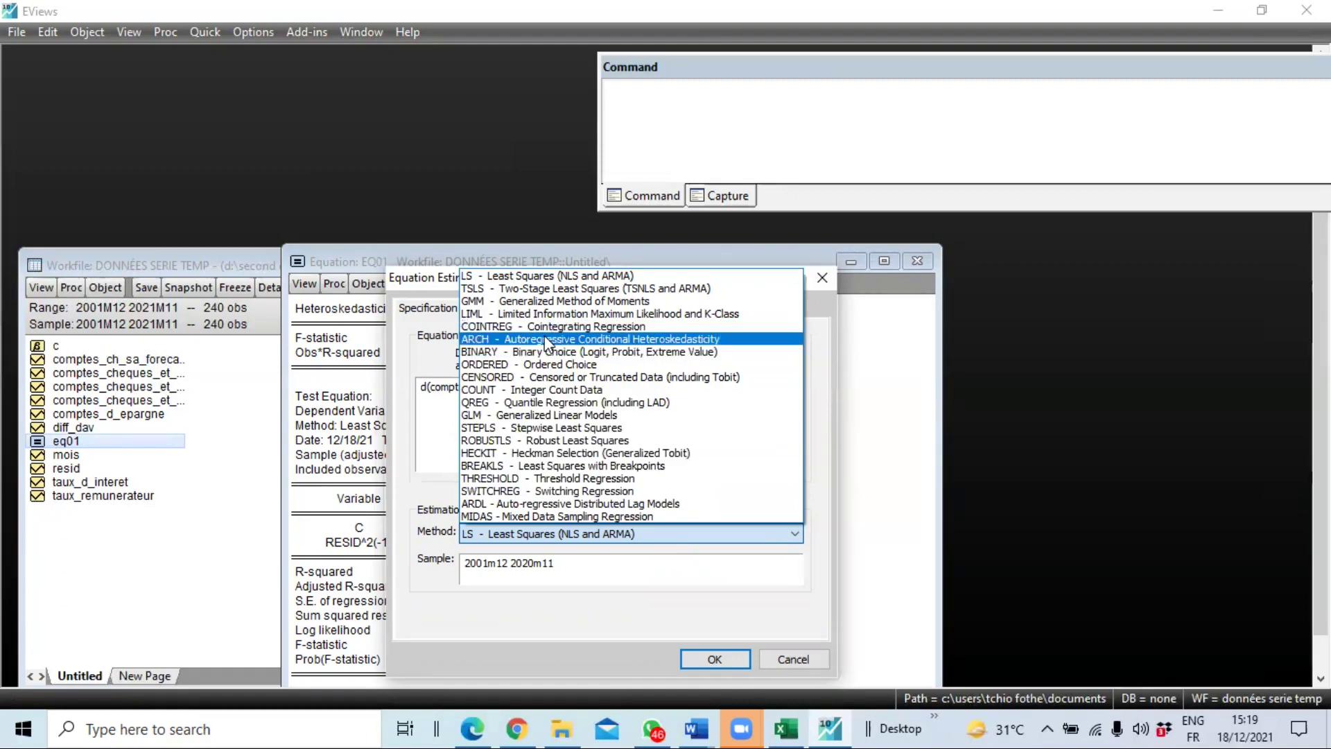
click(662, 339)
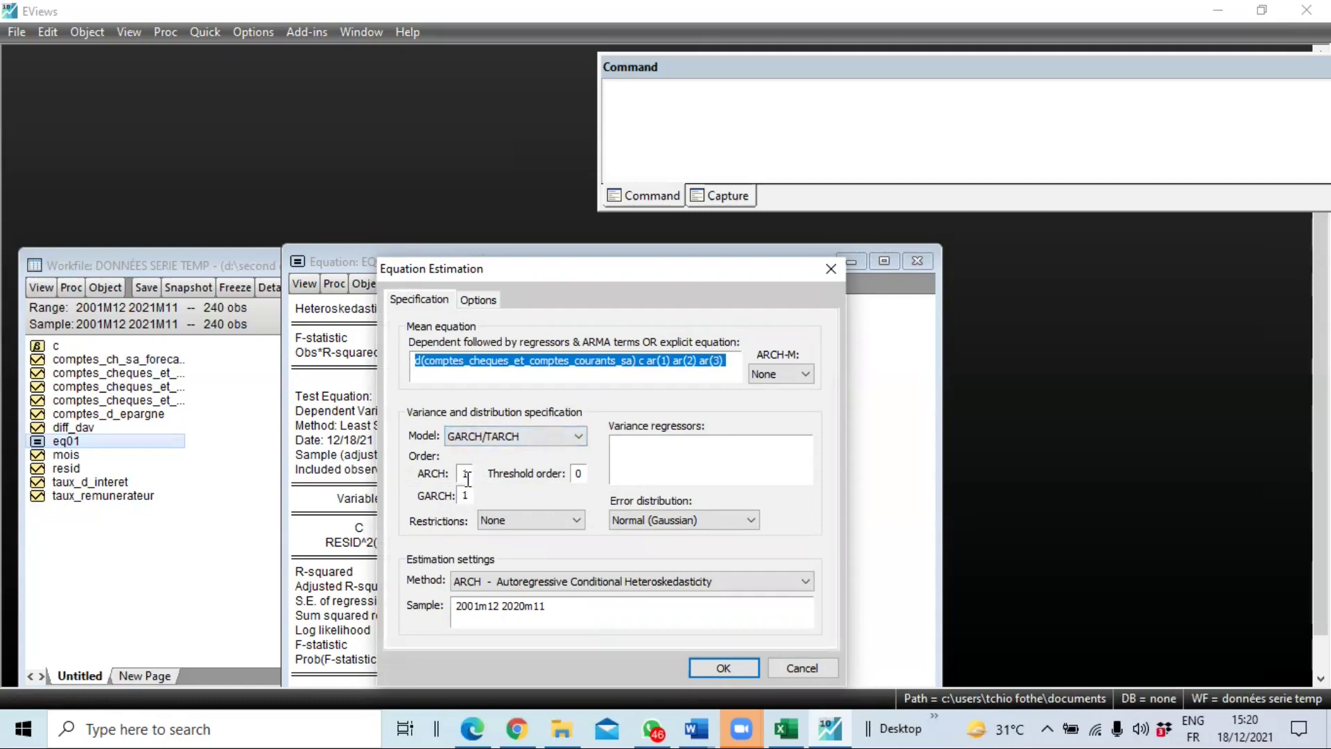
key(Return)
scroll(618, 601, down, 3)
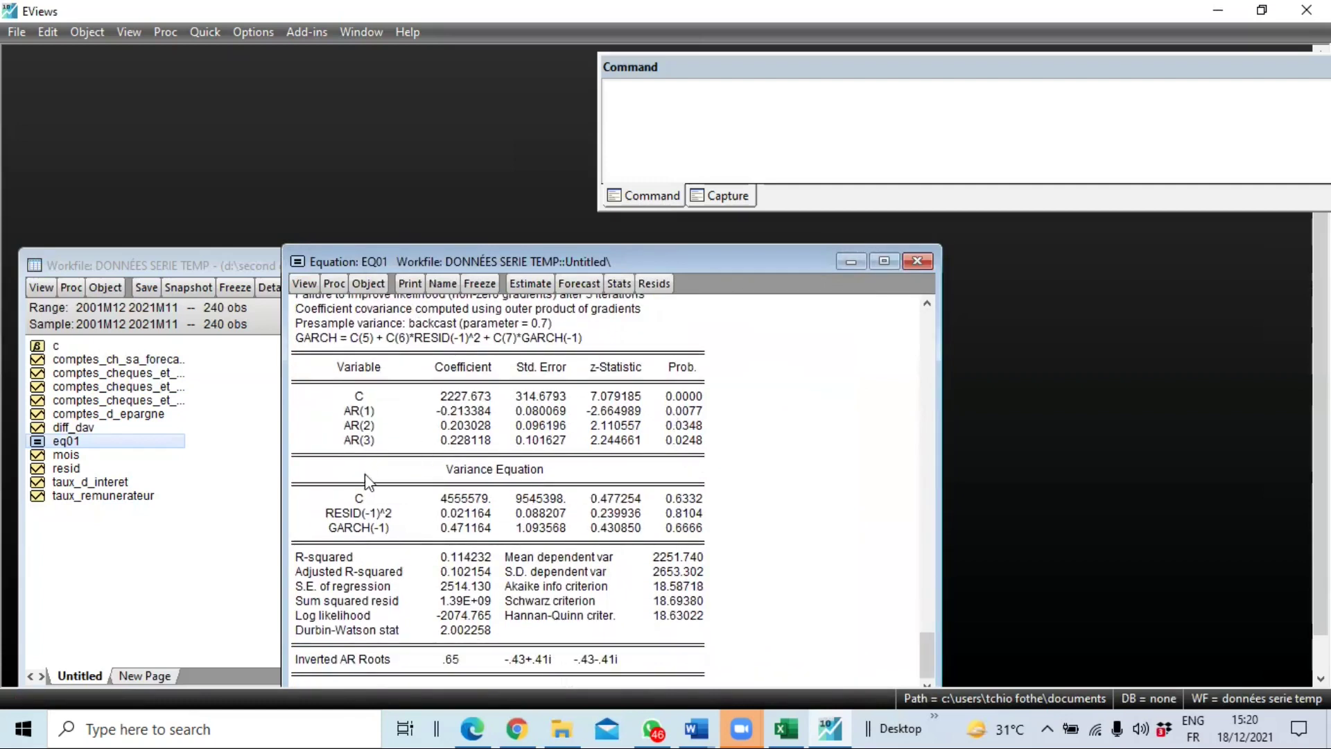
- Re-estimate EQ01 as a GARCH/TARCH model with ARCH order 1 and GARCH order 0
click(531, 283)
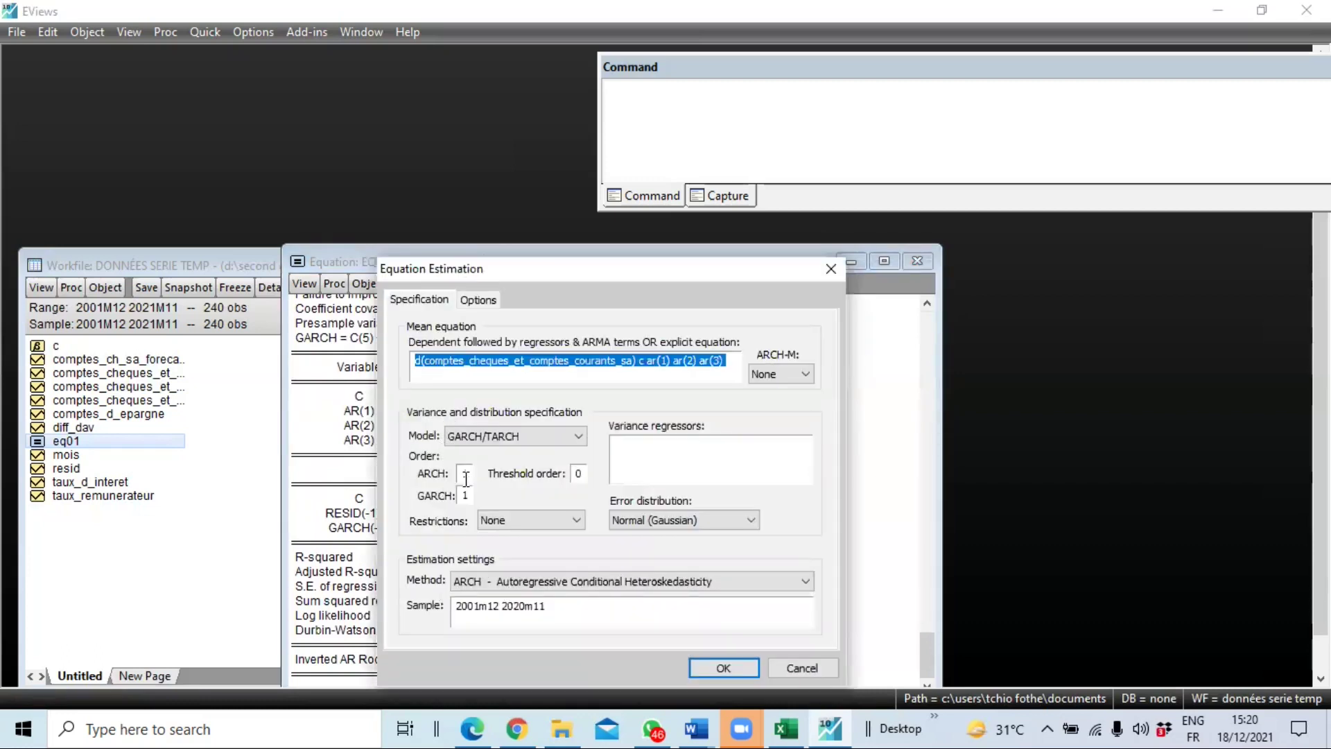
click(465, 474)
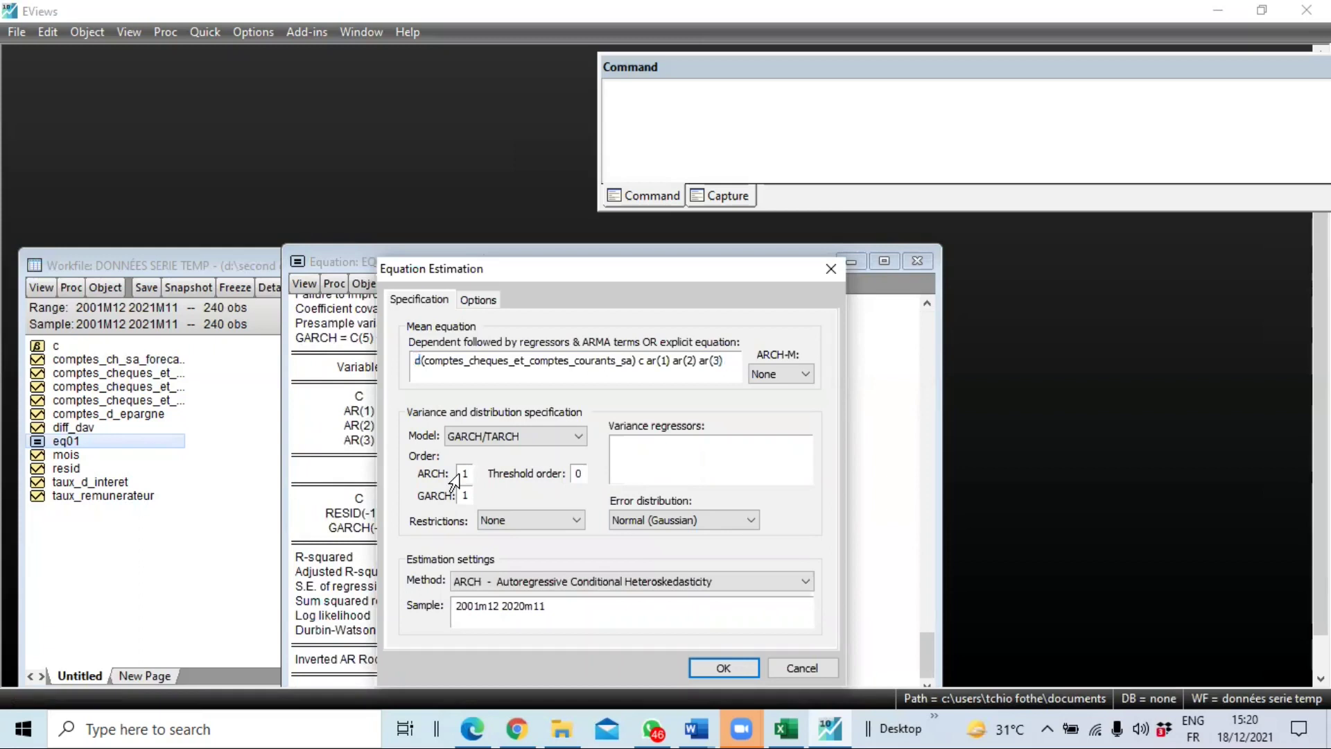
click(465, 475)
double_click(464, 474)
double_click(468, 493)
key(Return)
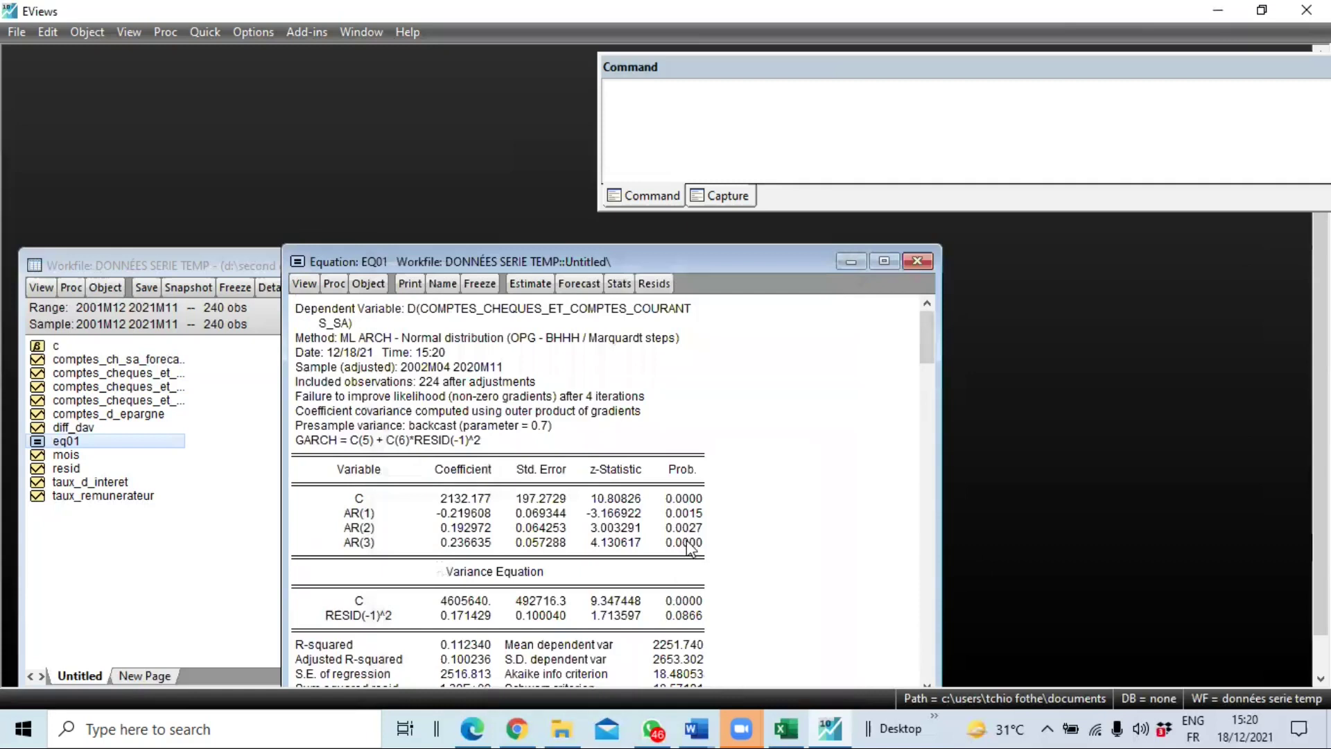
- Examine the AR coefficients and the variance equation of EQ01, especially the probabilities of the constant and RESID(-1)^2
scroll(686, 539, down, 1)
scroll(662, 564, down, 1)
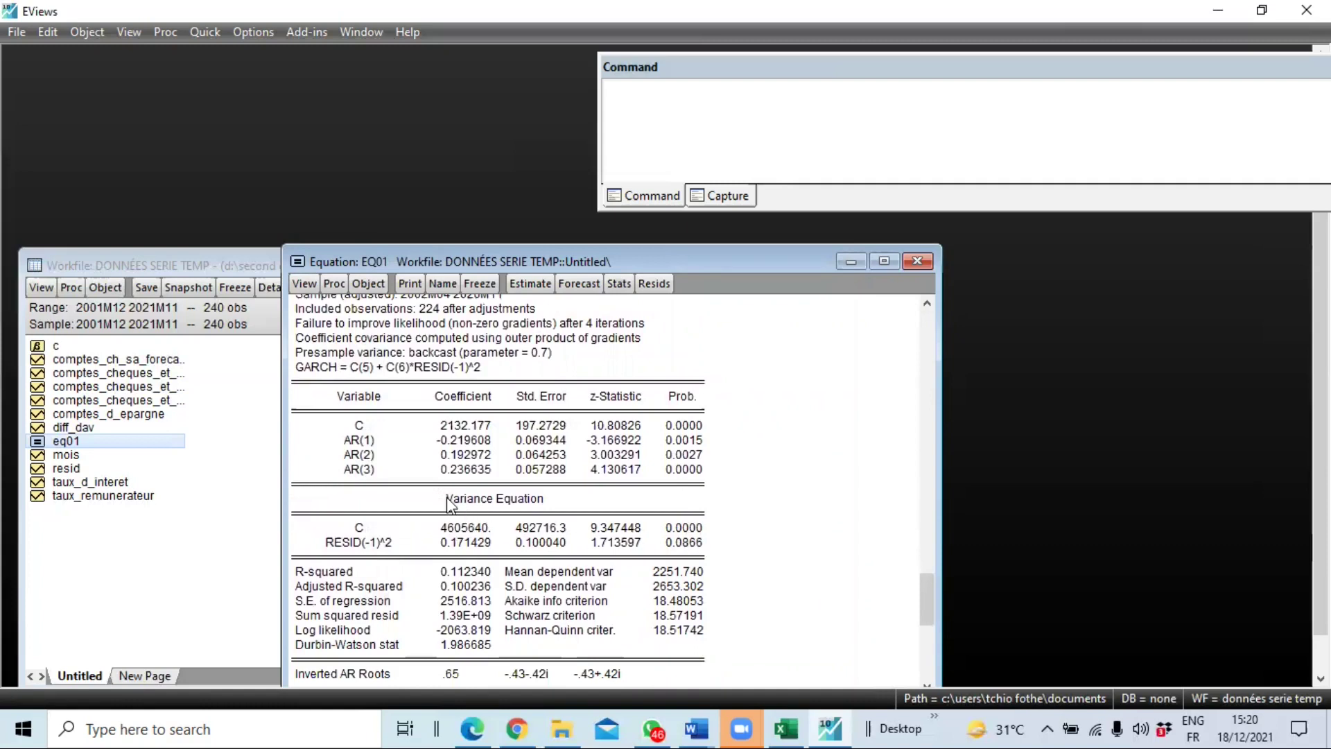
drag(342, 506, 721, 543)
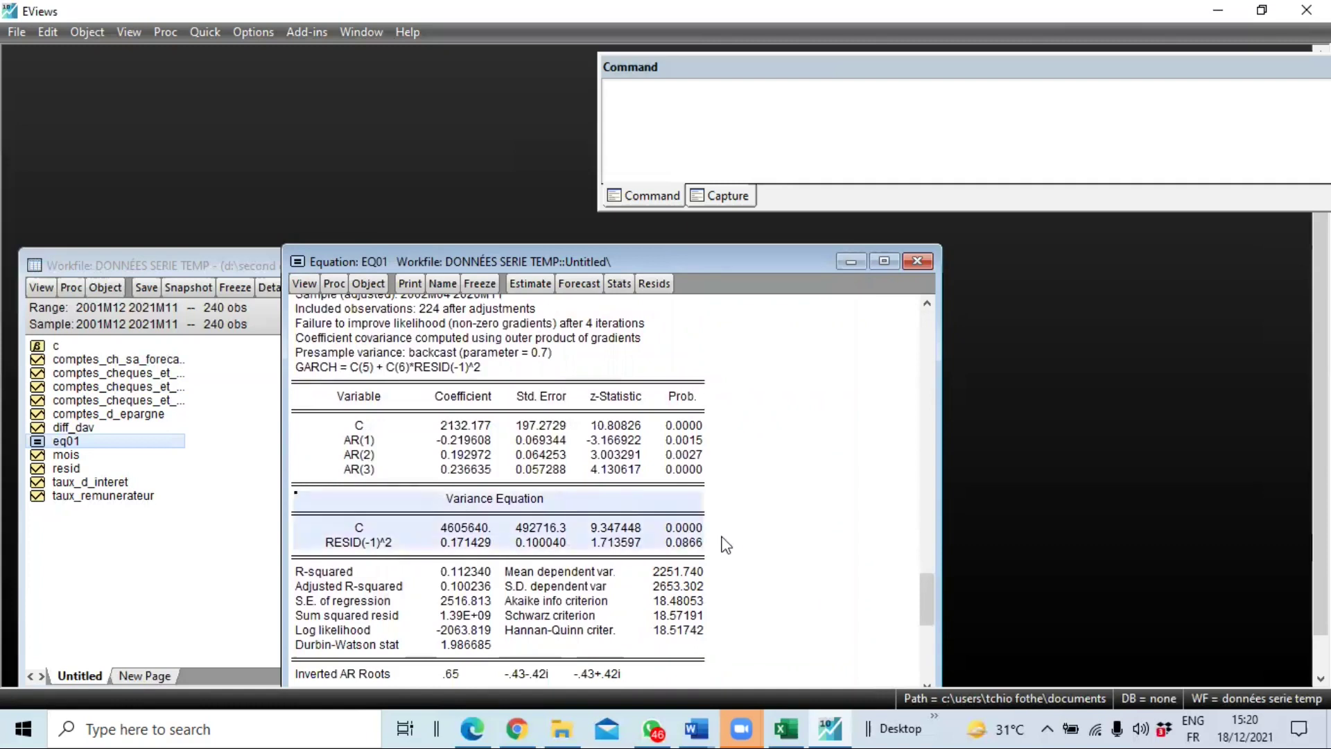
click(356, 415)
drag(415, 431, 742, 481)
drag(341, 519, 614, 537)
drag(707, 554, 712, 558)
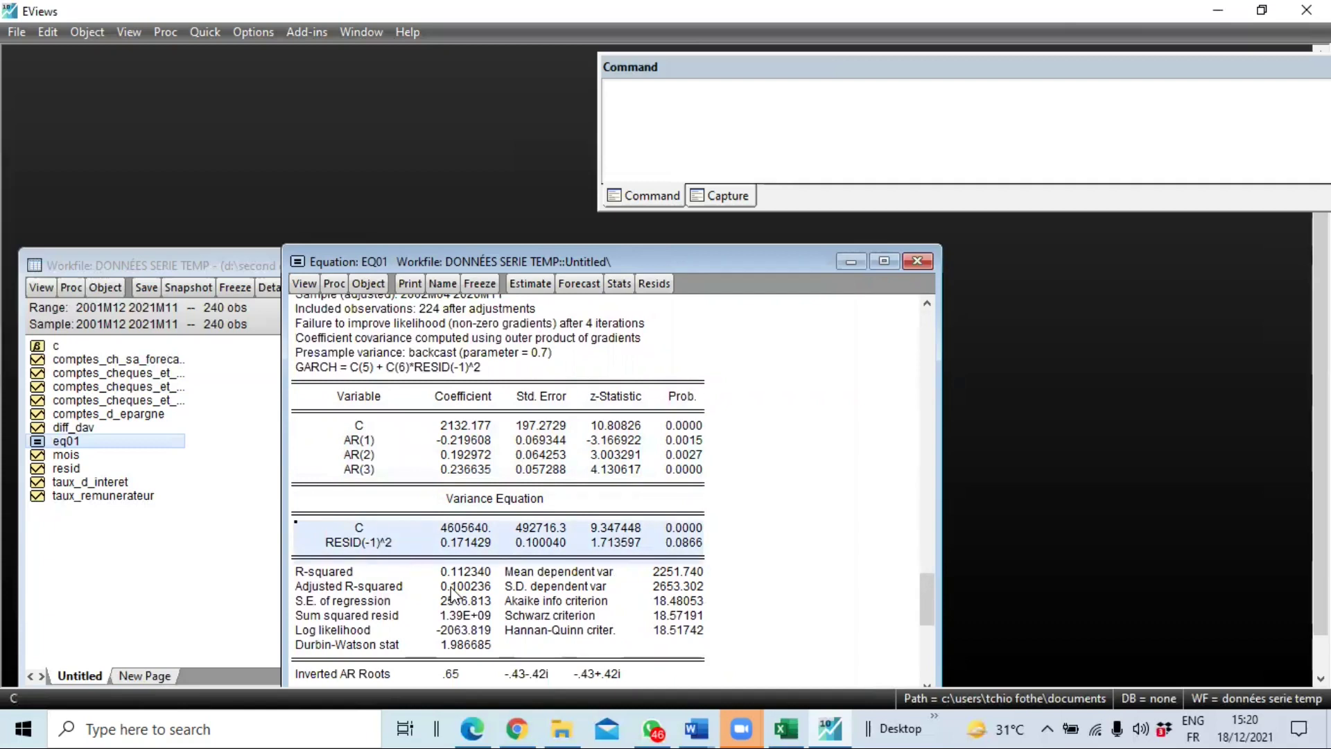
click(683, 545)
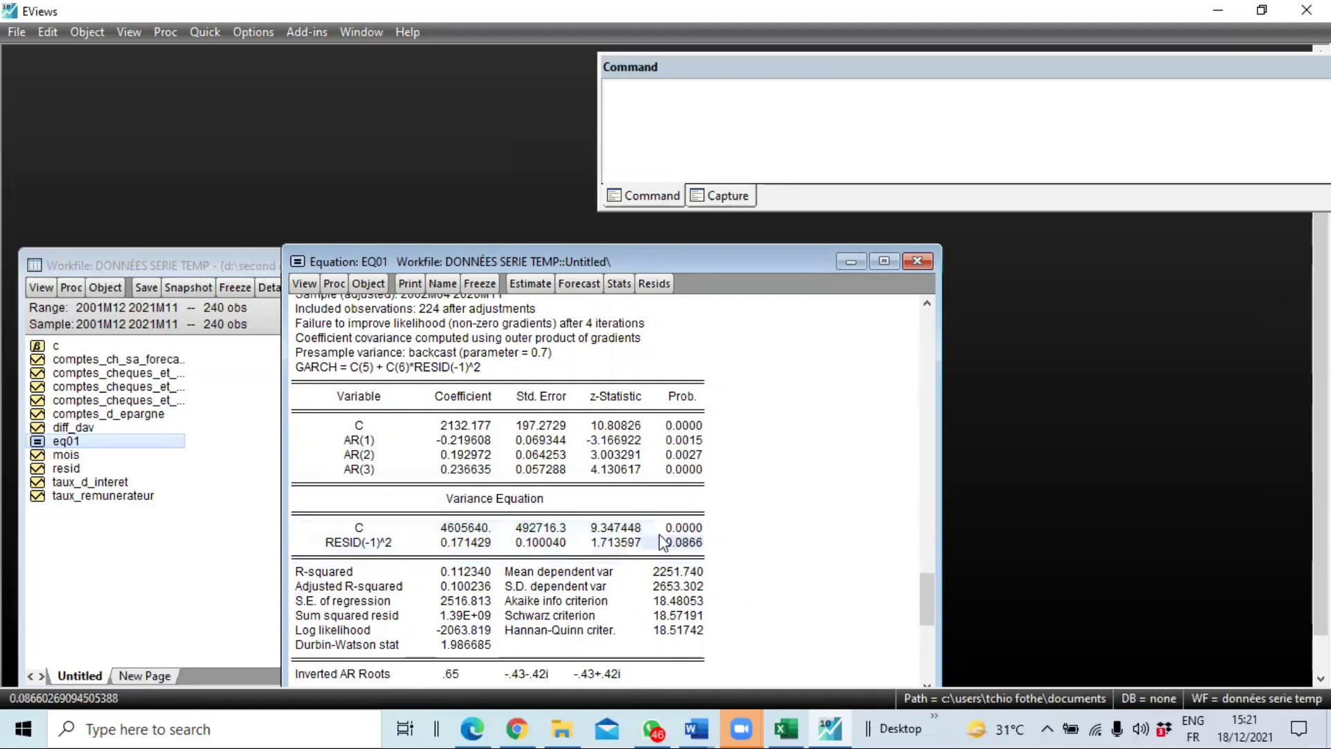
click(682, 530)
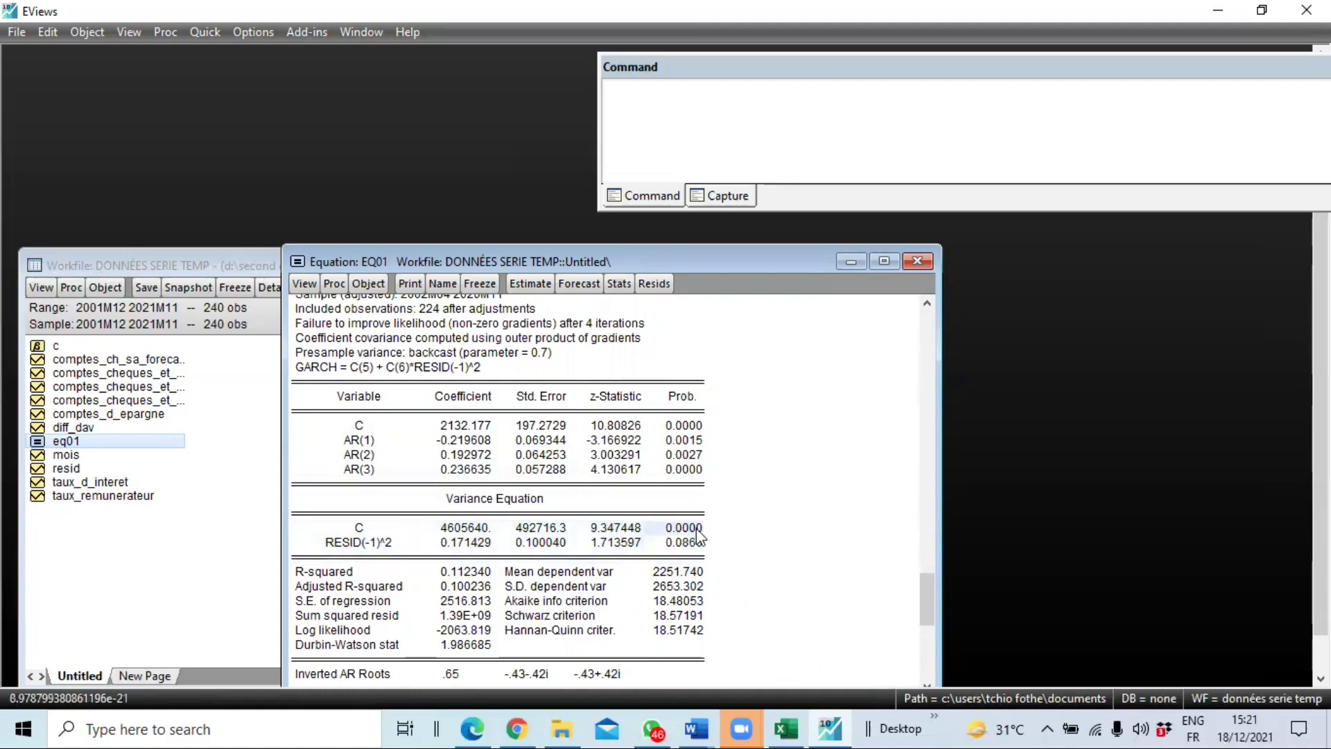
drag(644, 493, 700, 554)
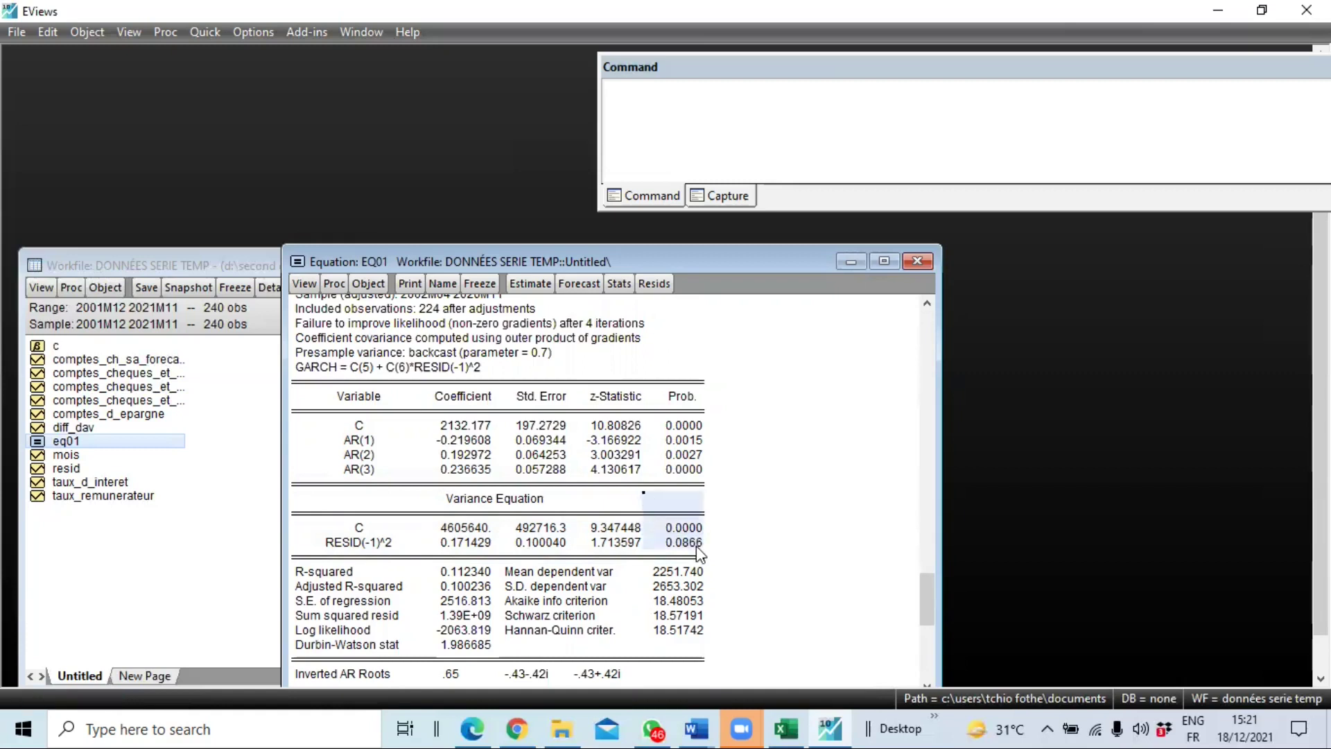
click(673, 532)
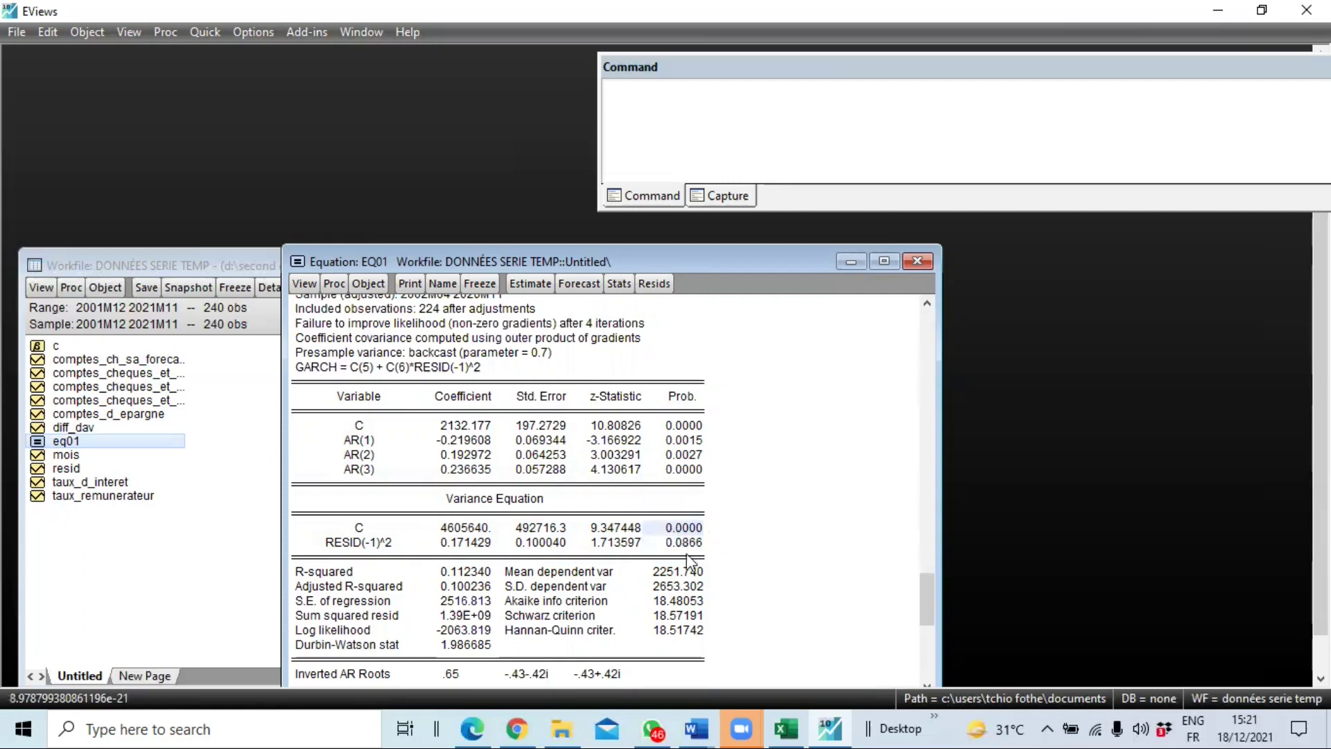
click(686, 542)
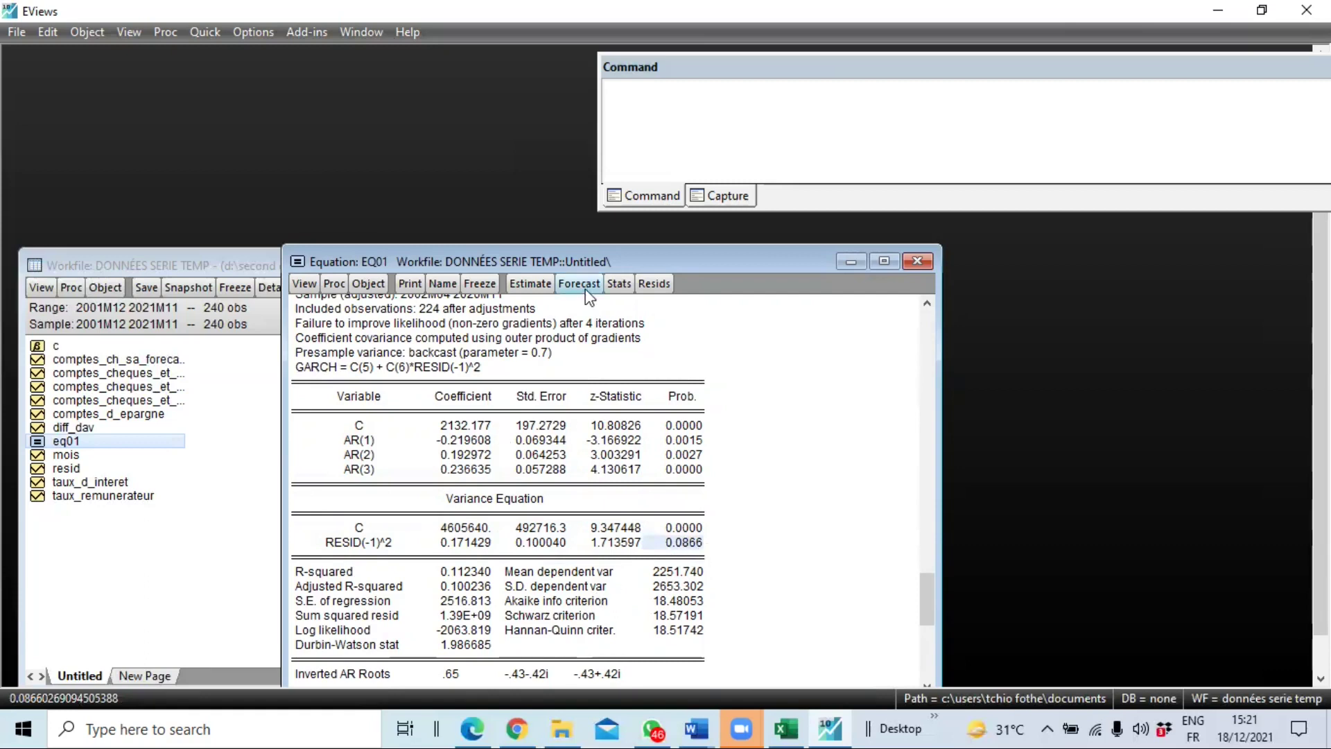
- Run the histogram normality test on EQ01's standardized residuals and bring the full Jarque-Bera statistics into view
drag(612, 261, 590, 287)
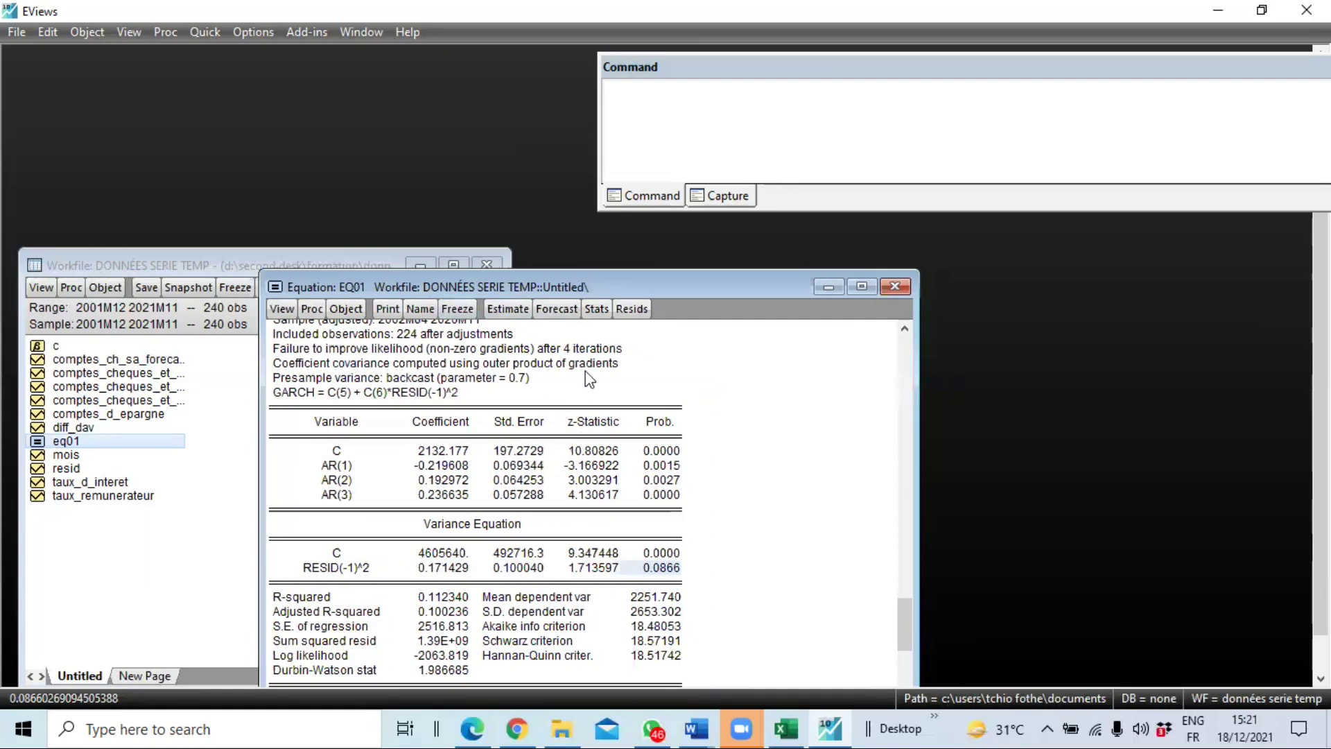
click(282, 311)
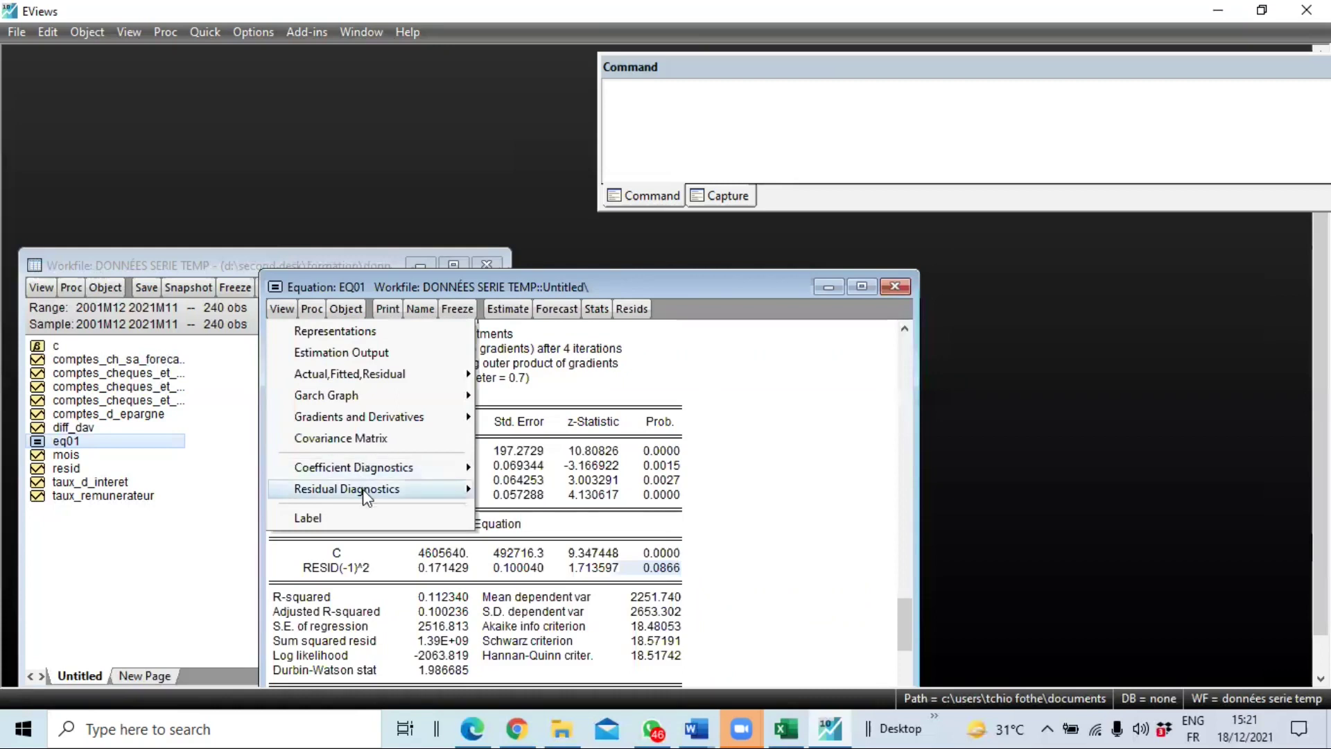
mouse_move(387, 497)
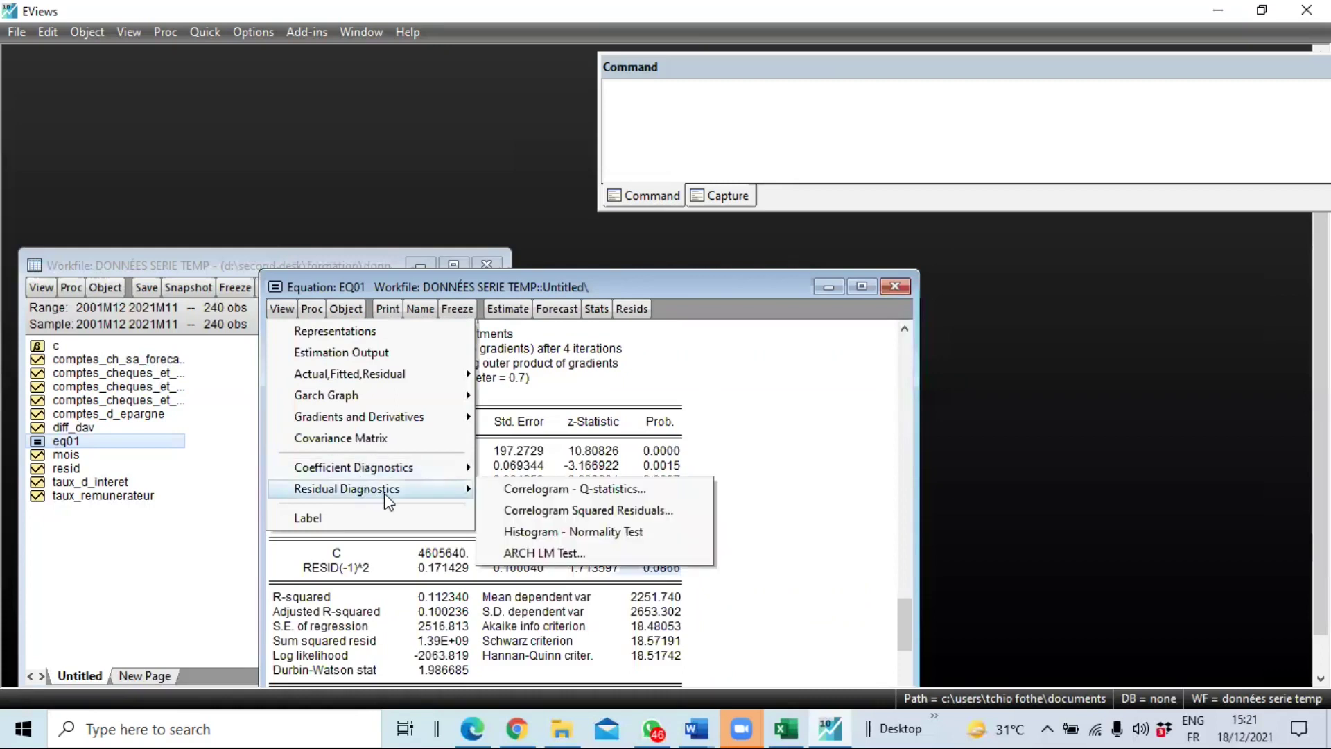
click(594, 532)
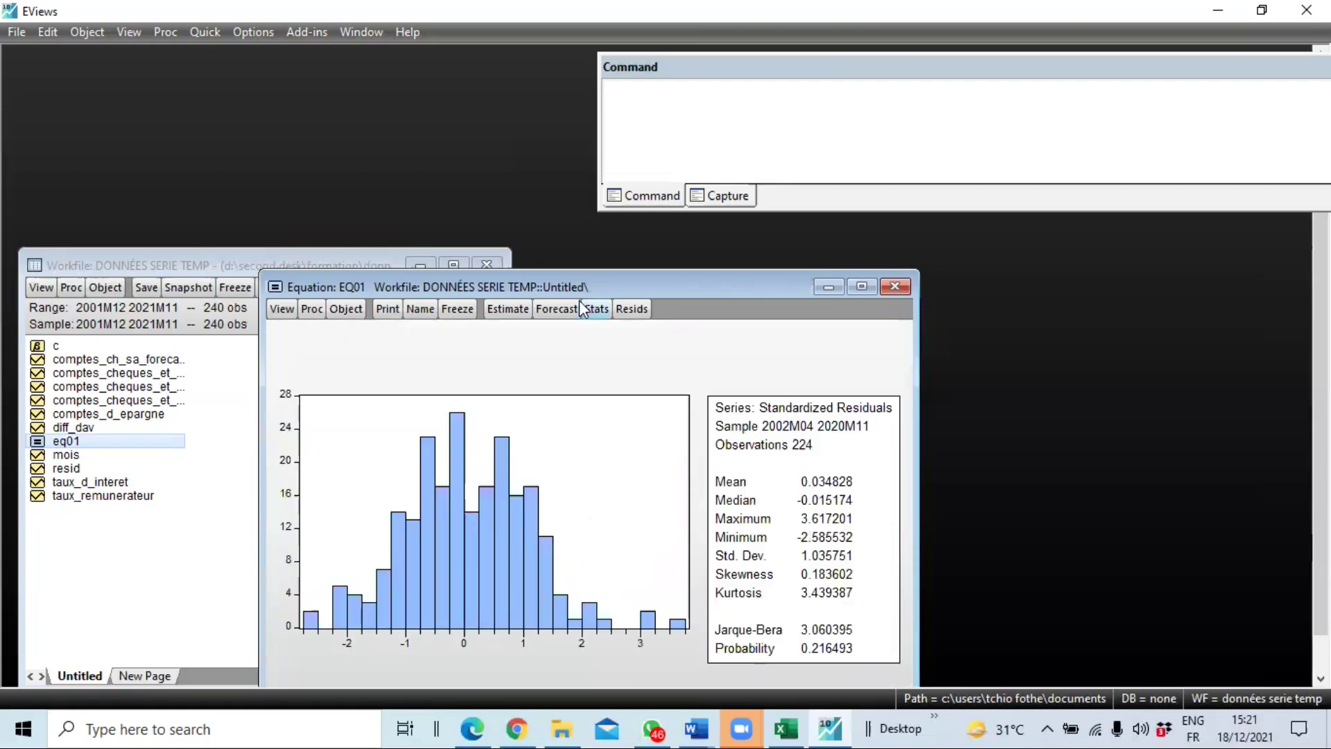
drag(538, 278, 410, 217)
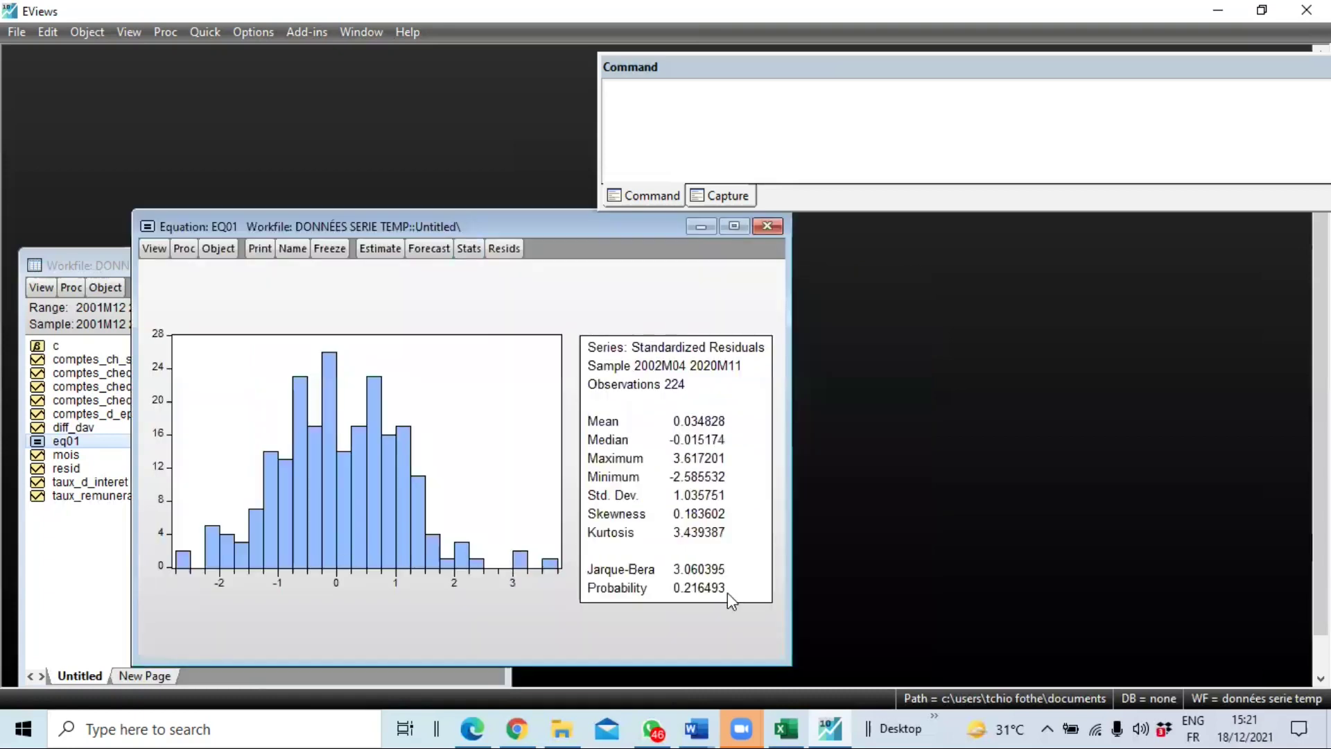
- Run the ARCH LM test on EQ01's residuals with 1 lag and examine its F, Chi-Square and lagged-residual probabilities
click(153, 251)
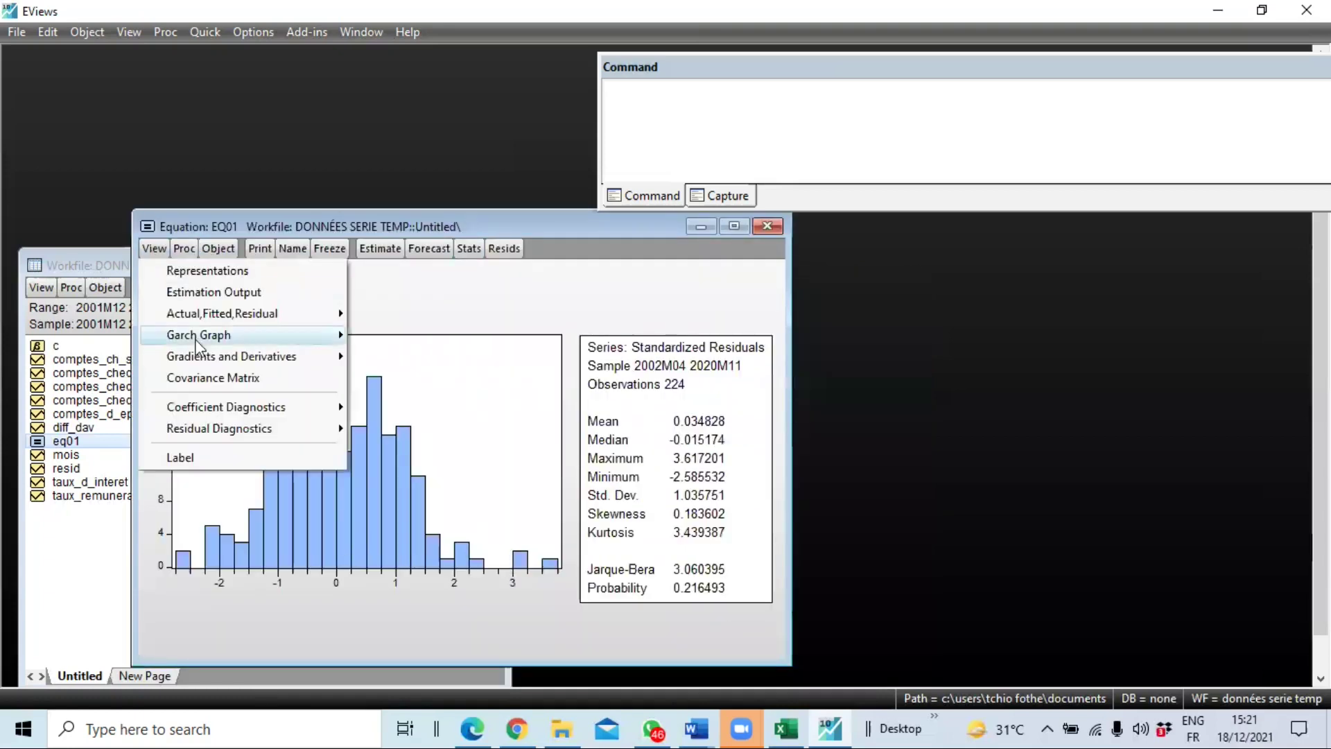
mouse_move(312, 430)
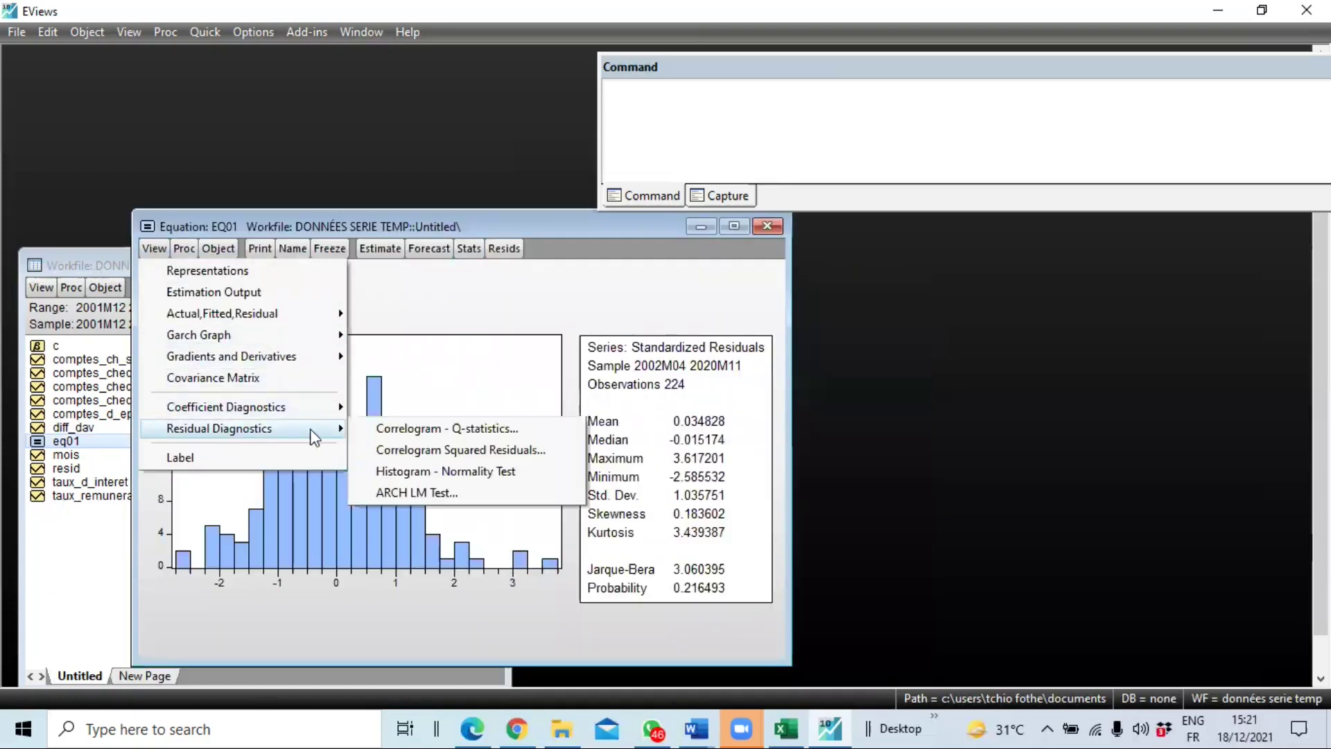
click(460, 497)
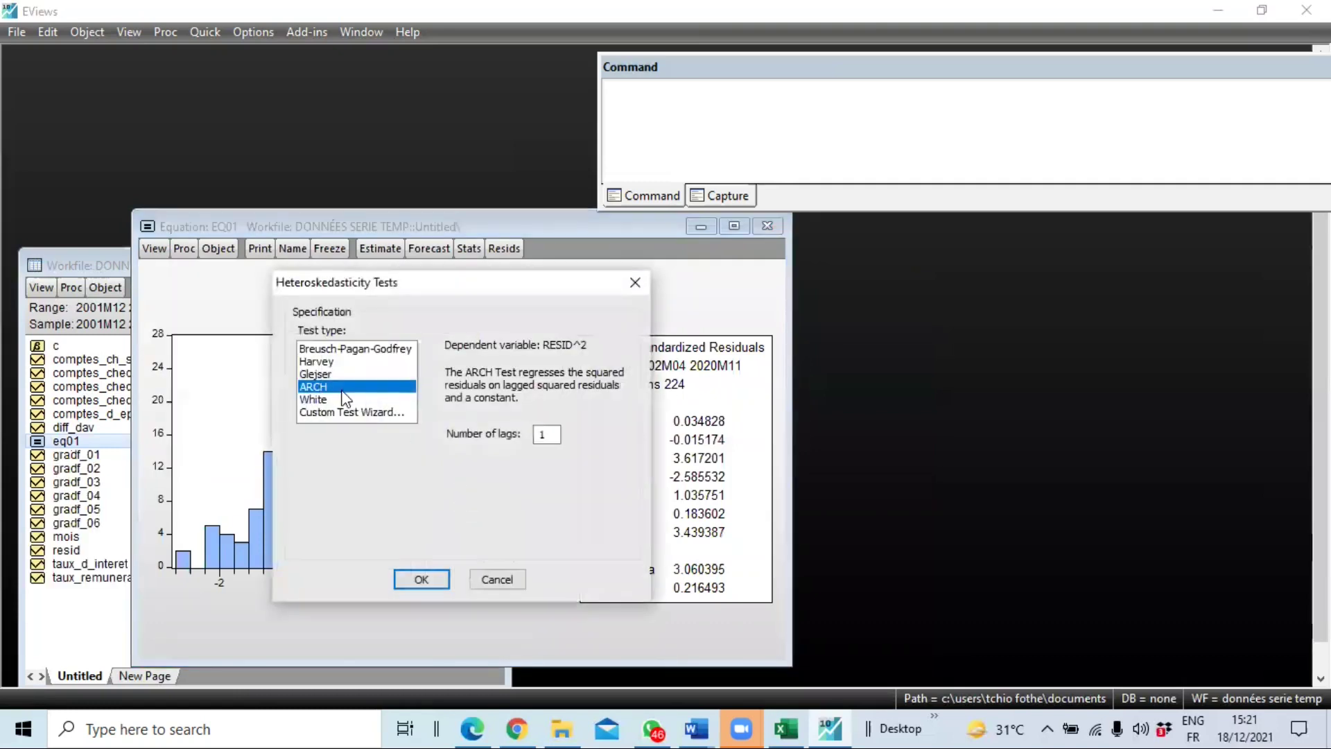
click(423, 579)
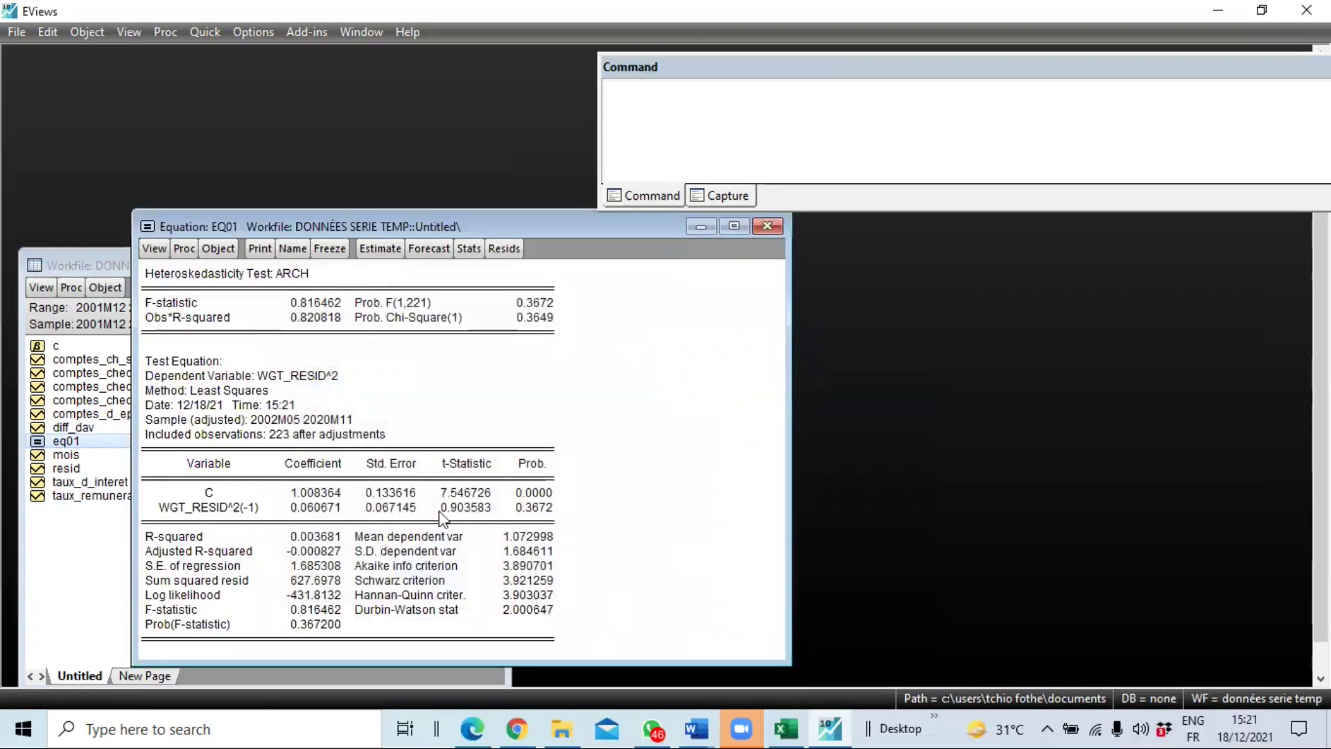
drag(494, 296, 548, 320)
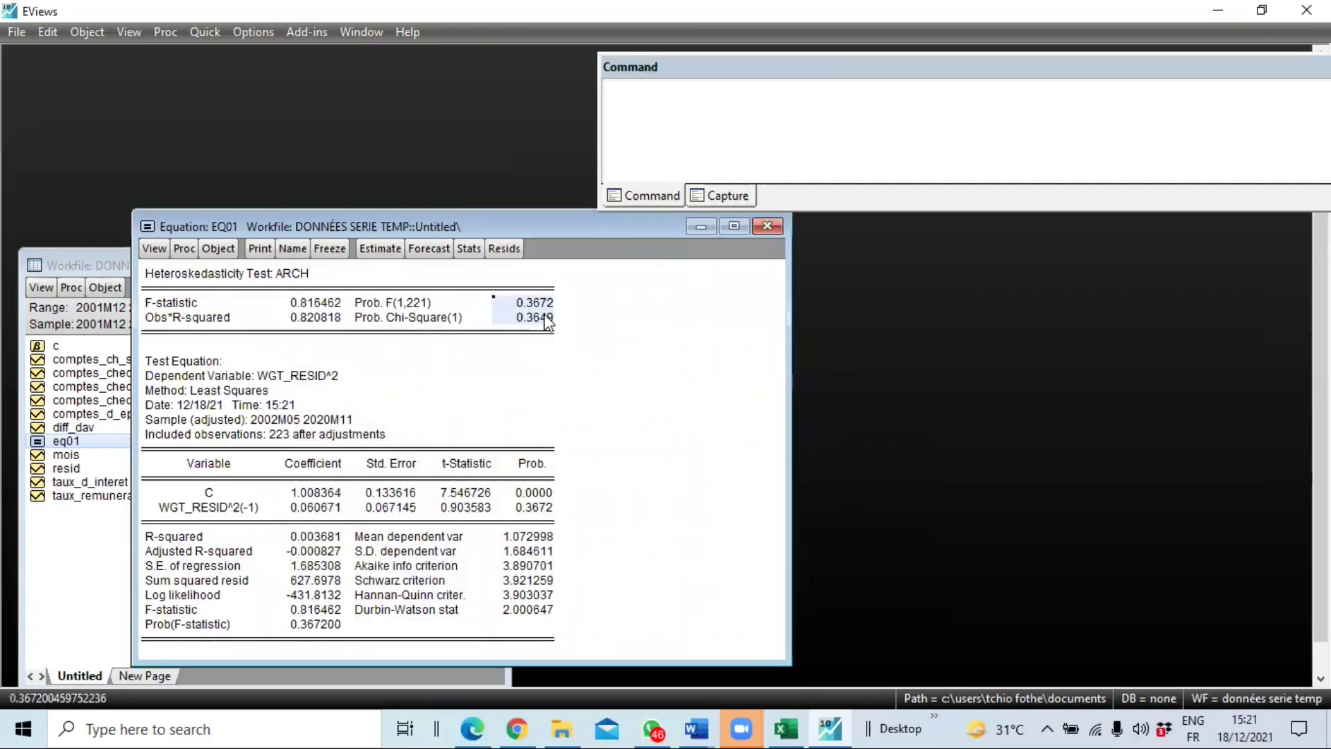
drag(527, 283, 552, 326)
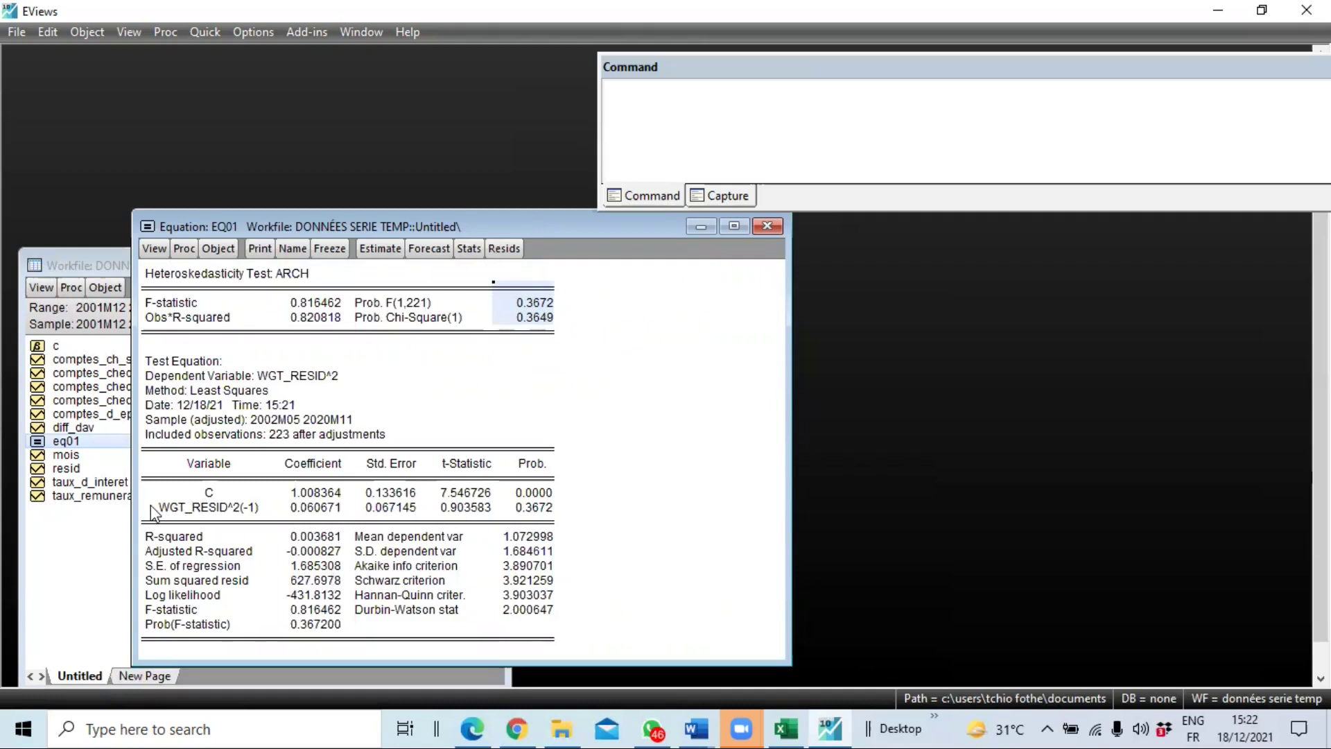
drag(154, 508, 547, 524)
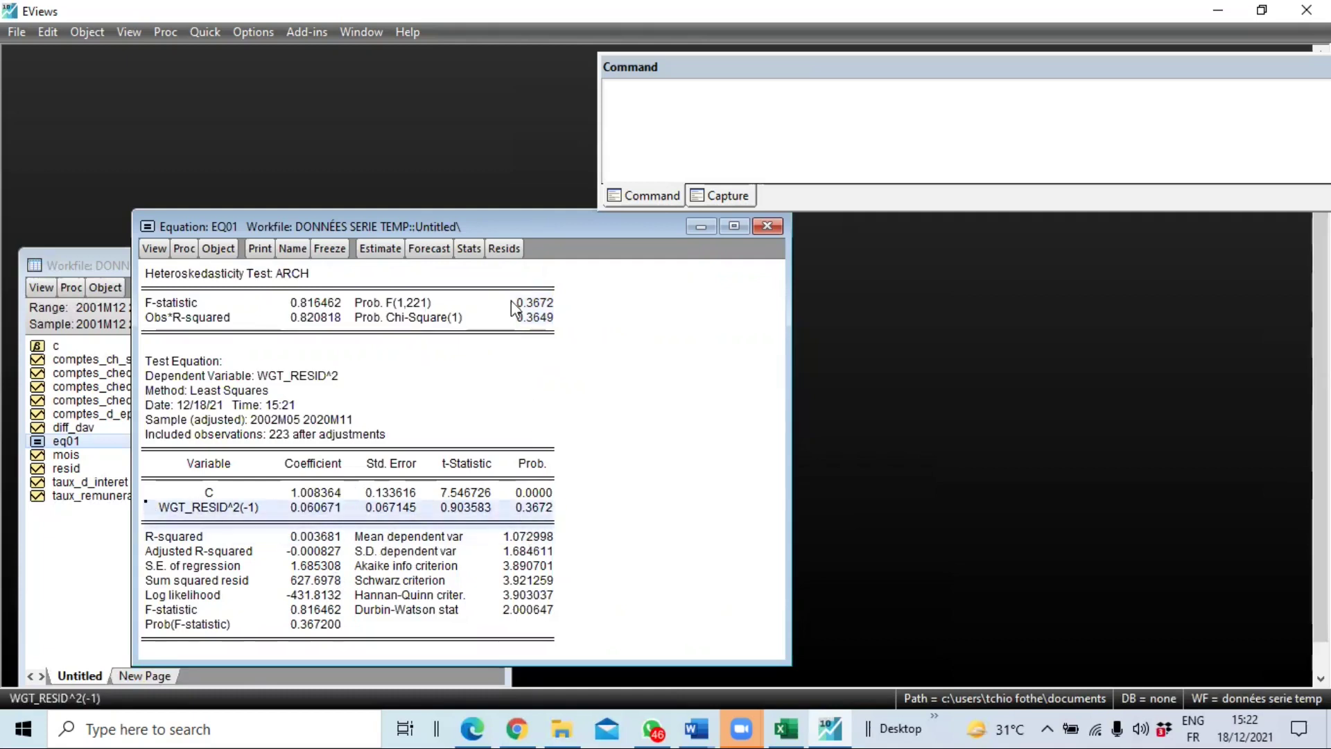
drag(514, 302, 552, 319)
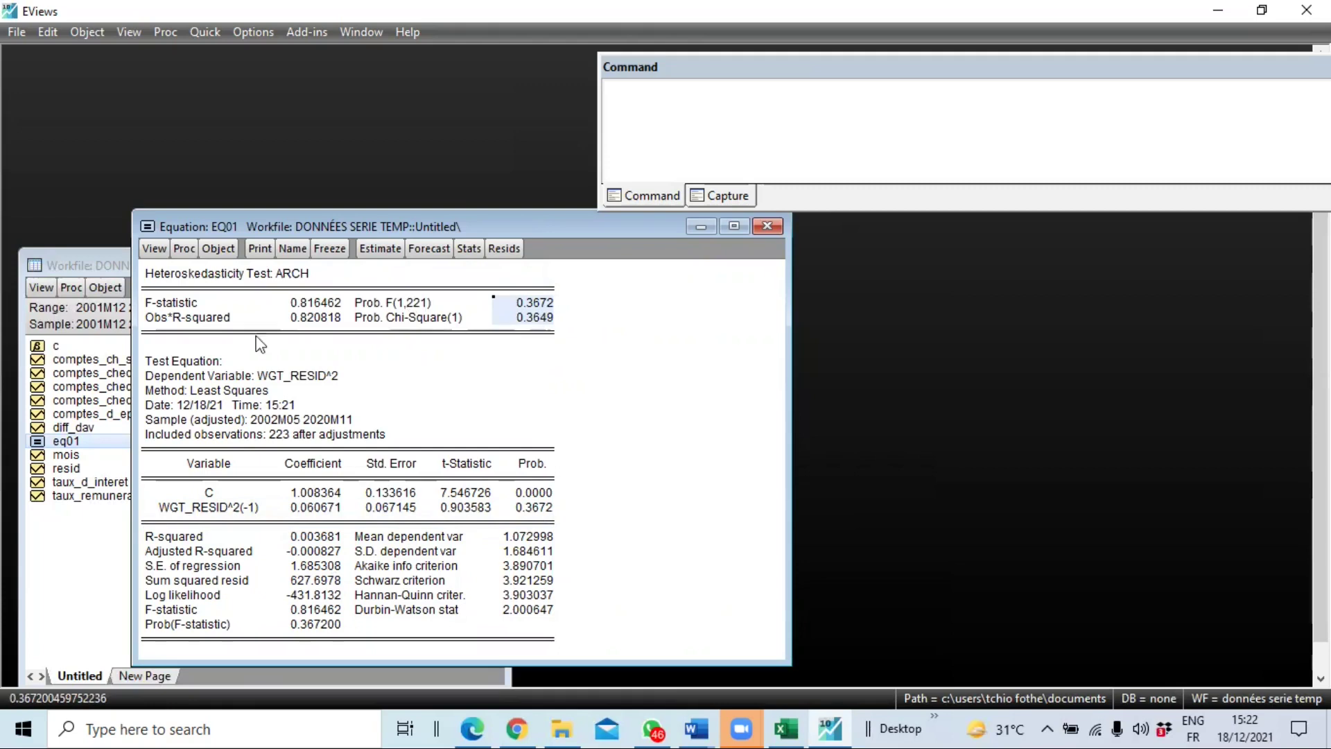
- Display the correlogram of EQ01's squared residuals with the default lags and examine the Q-statistic probabilities
click(154, 249)
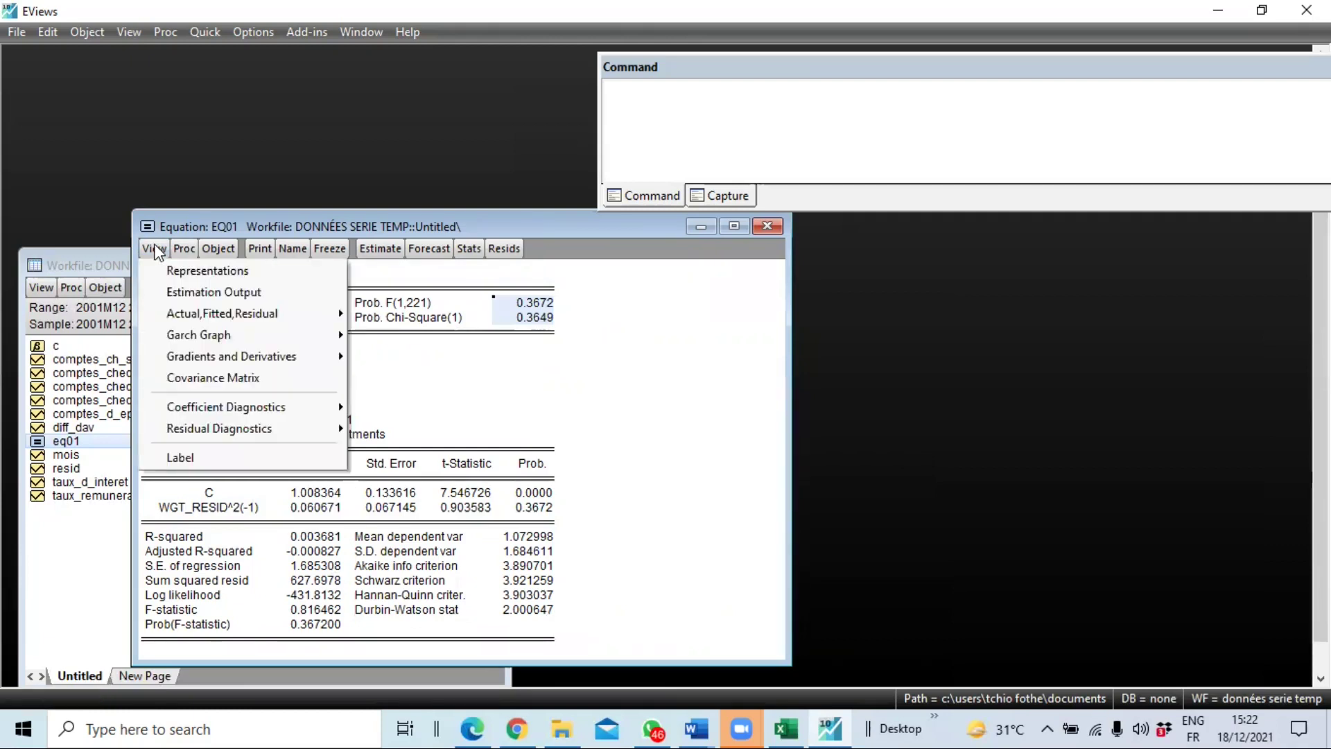
mouse_move(298, 430)
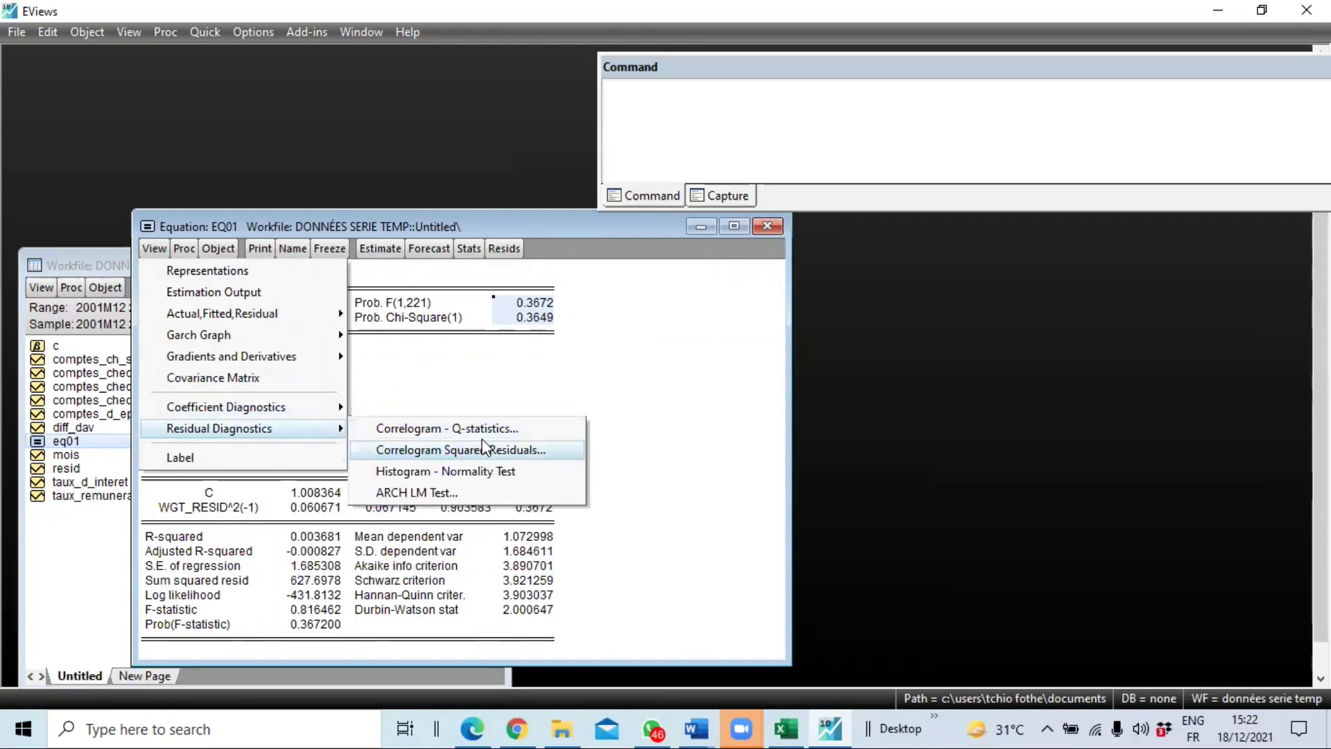
click(448, 450)
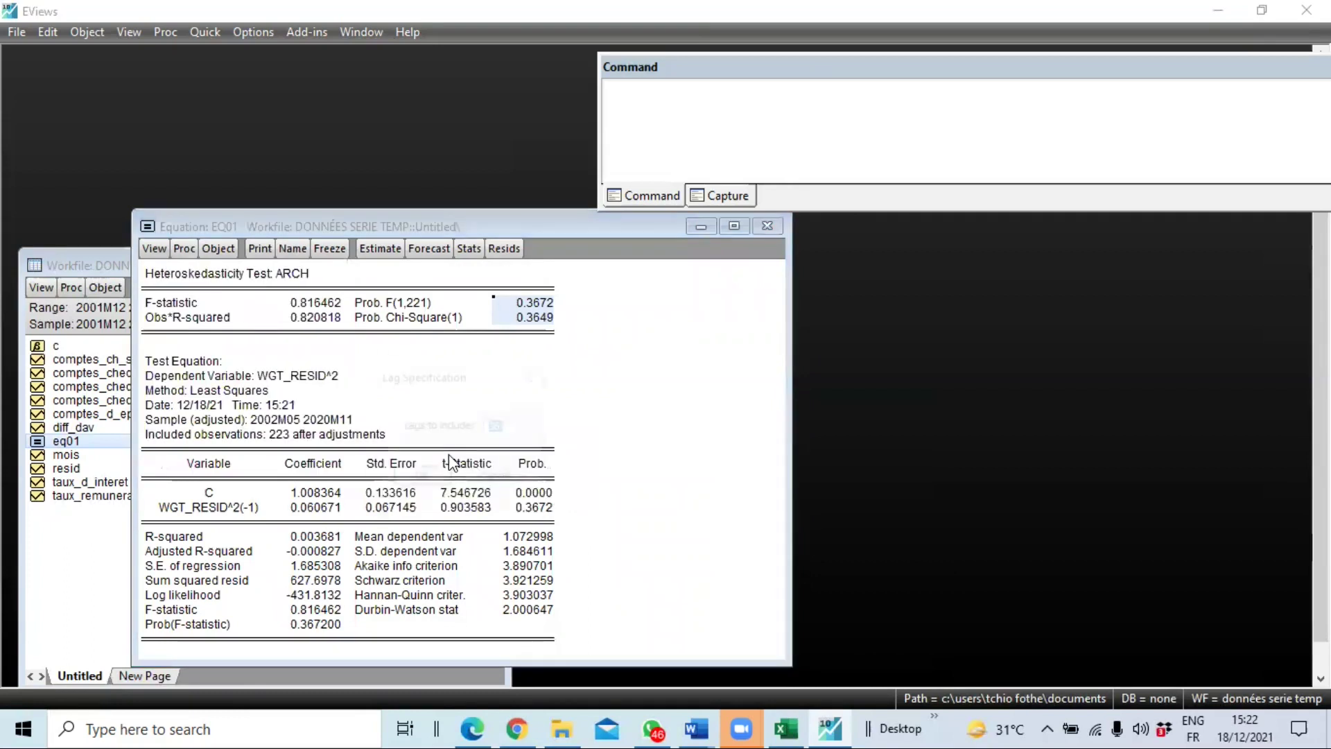
click(420, 483)
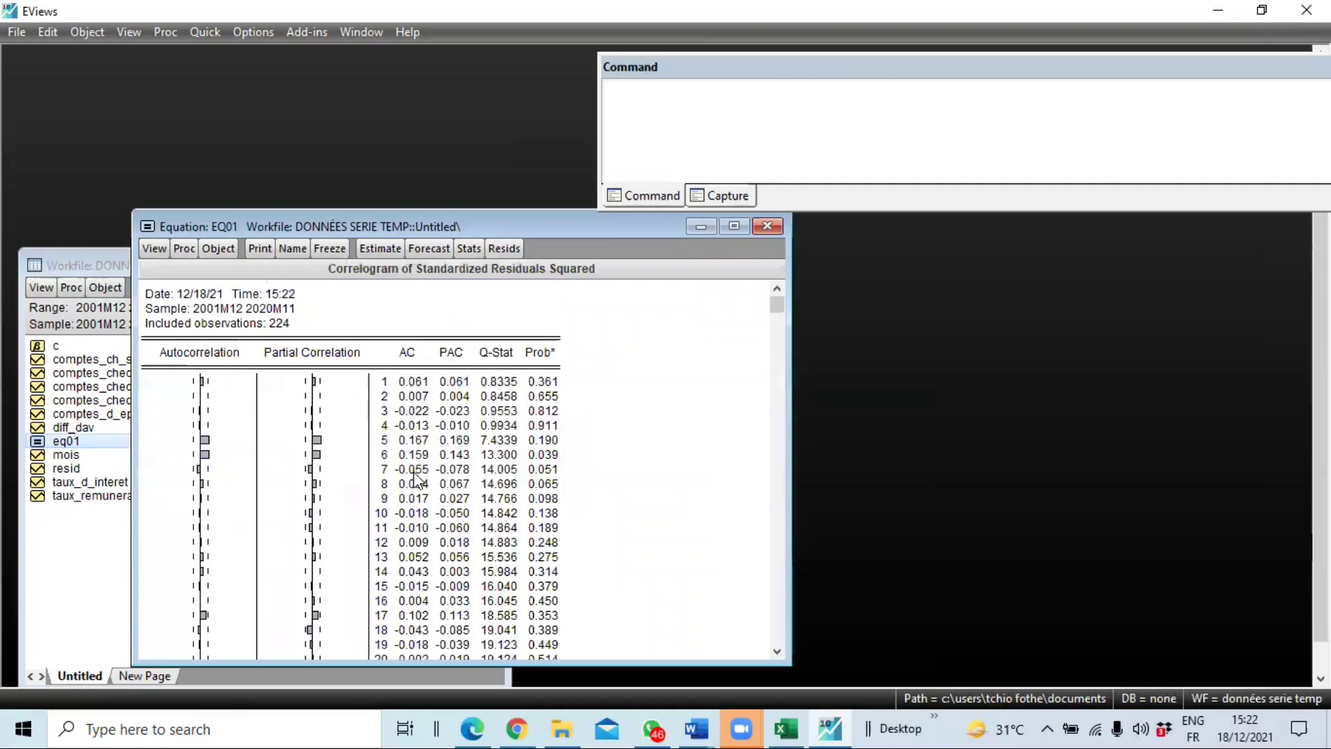
drag(536, 383, 562, 616)
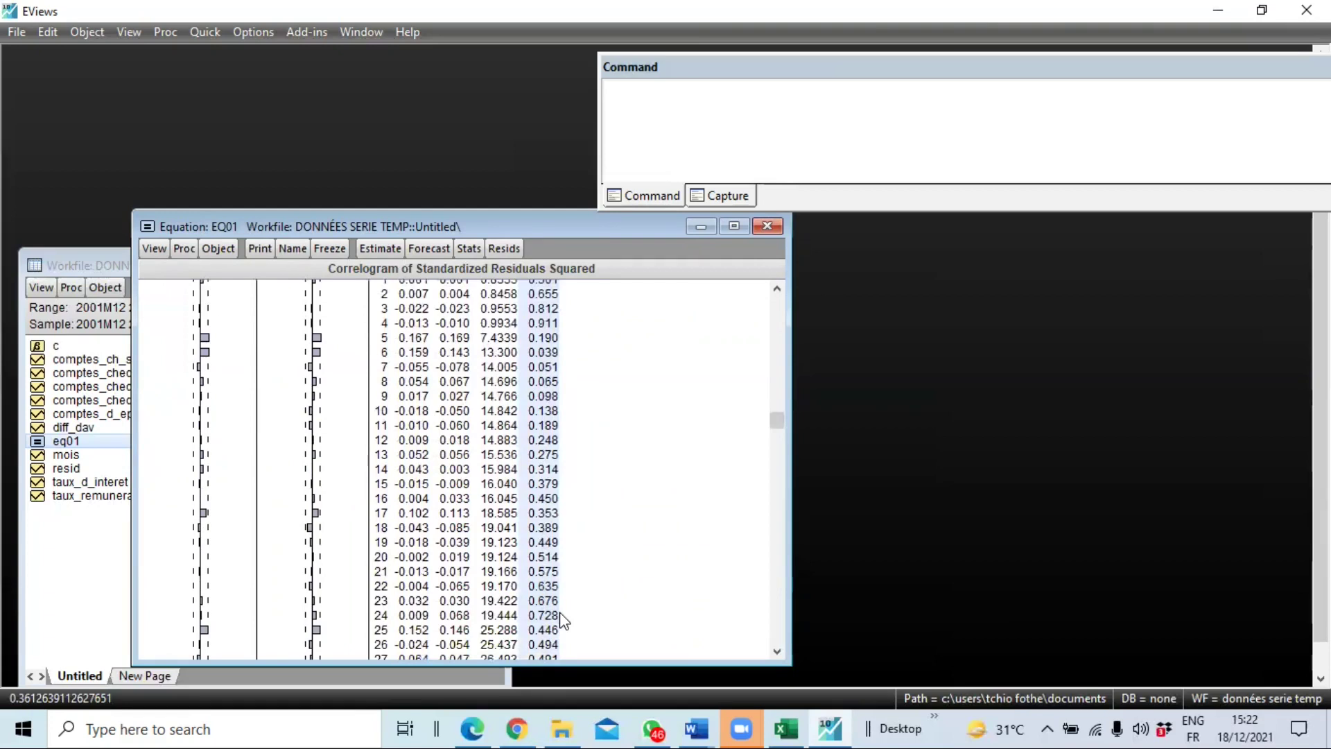
scroll(418, 491, up, 3)
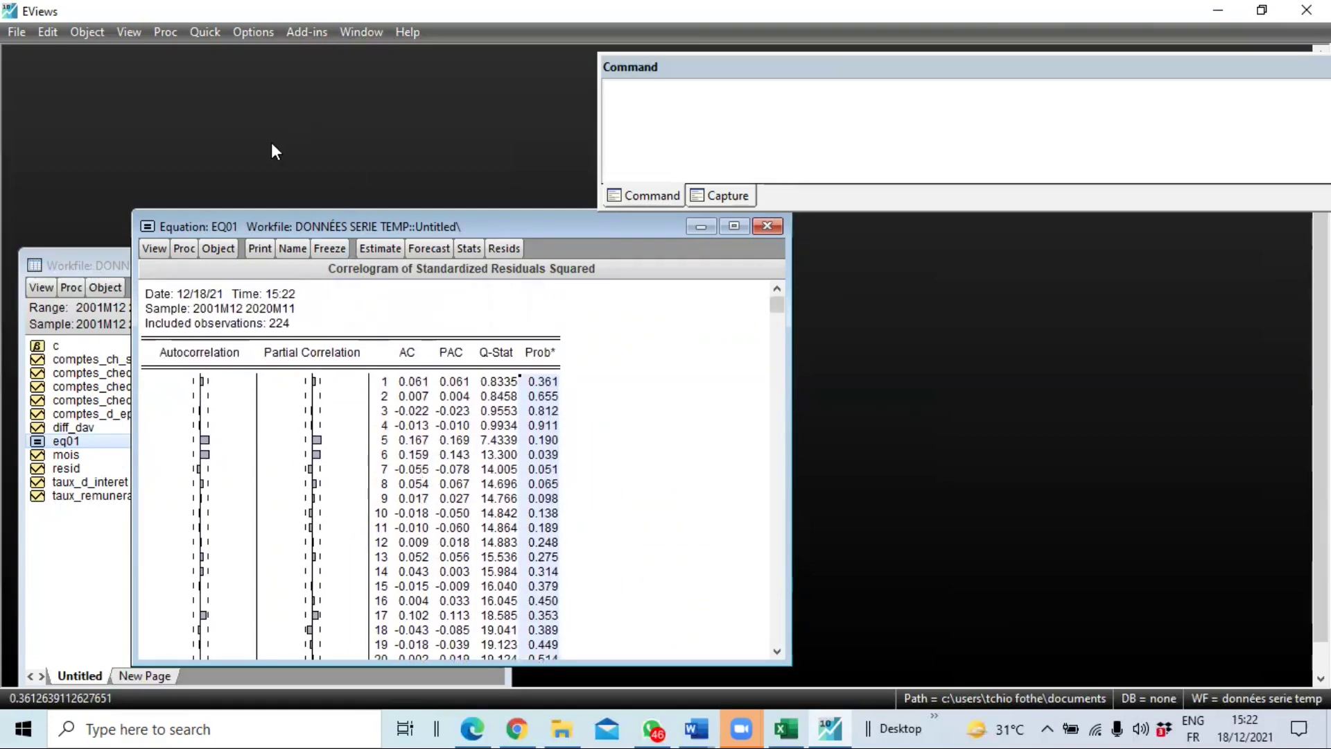
- Re-estimate EQ01 with the ARCH method, ARCH order 1 and GARCH order 0, and examine the mean-equation coefficient probabilities
click(380, 249)
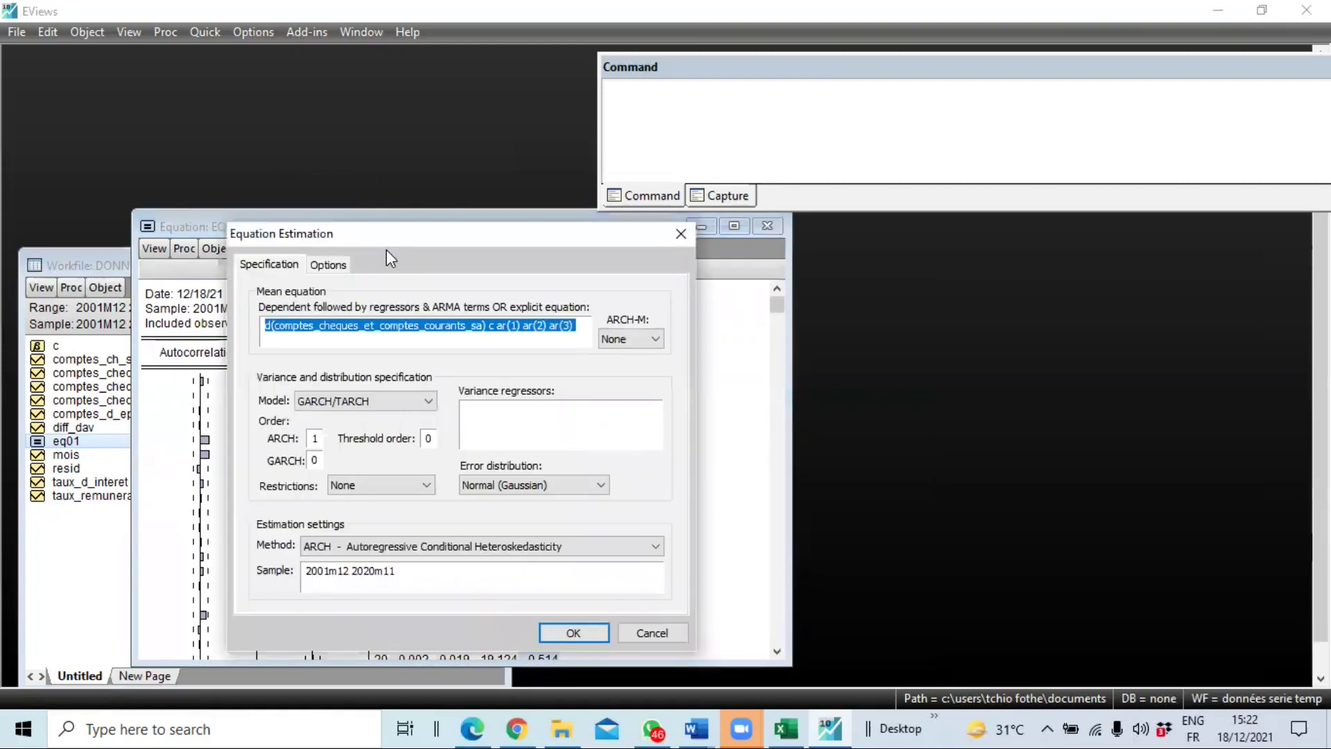
key(Return)
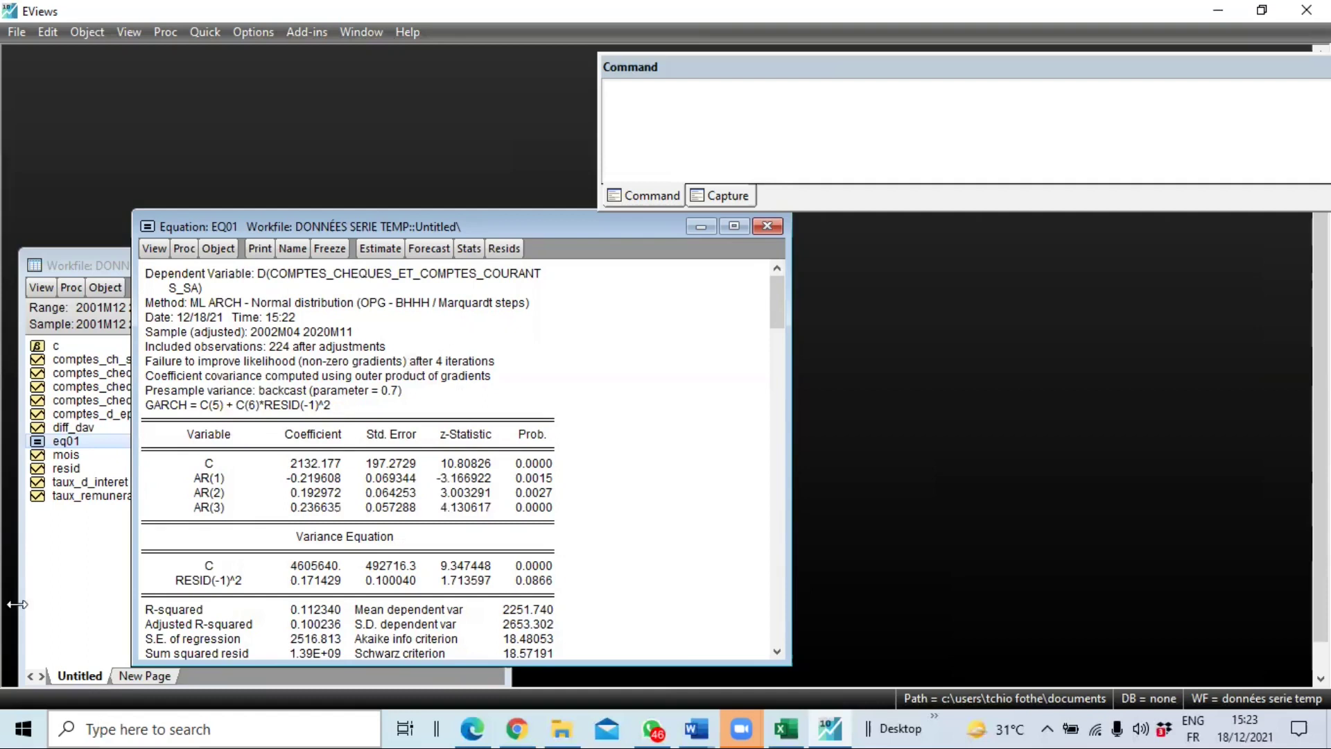
click(381, 249)
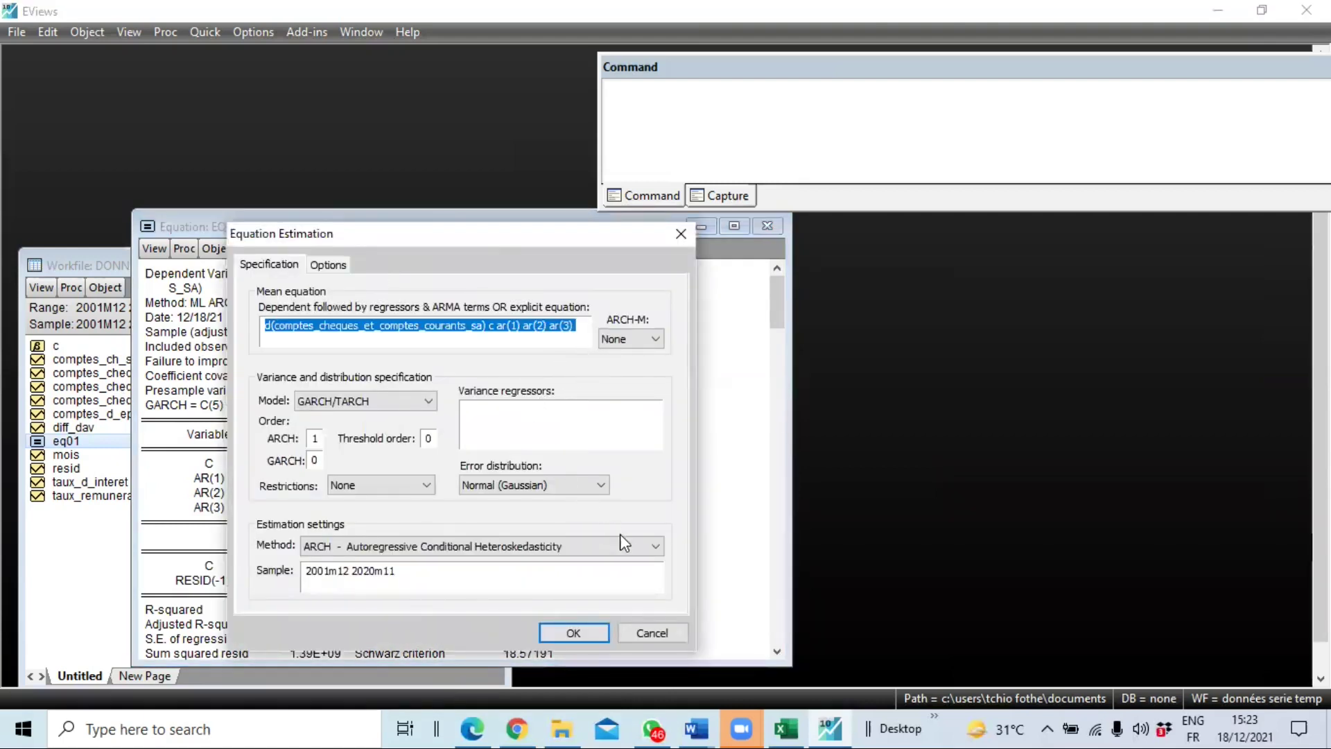
click(642, 551)
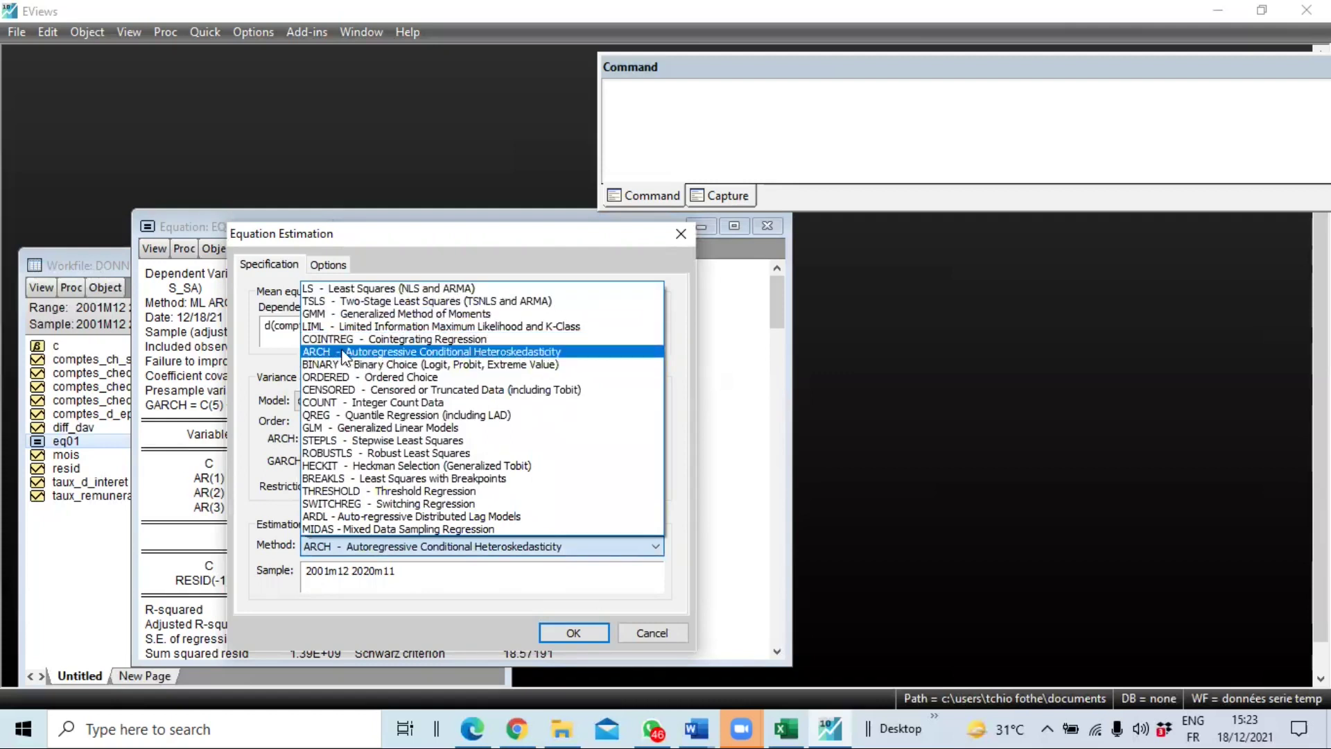
click(540, 351)
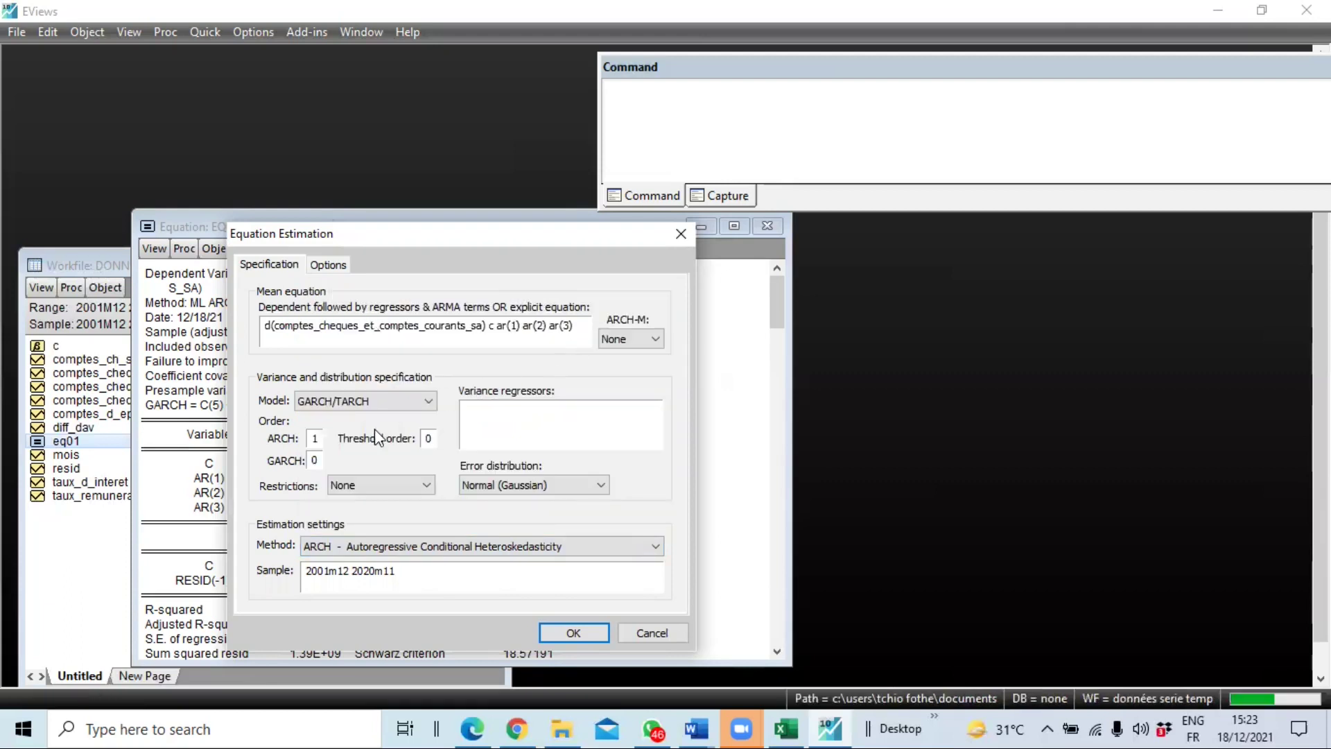
double_click(315, 438)
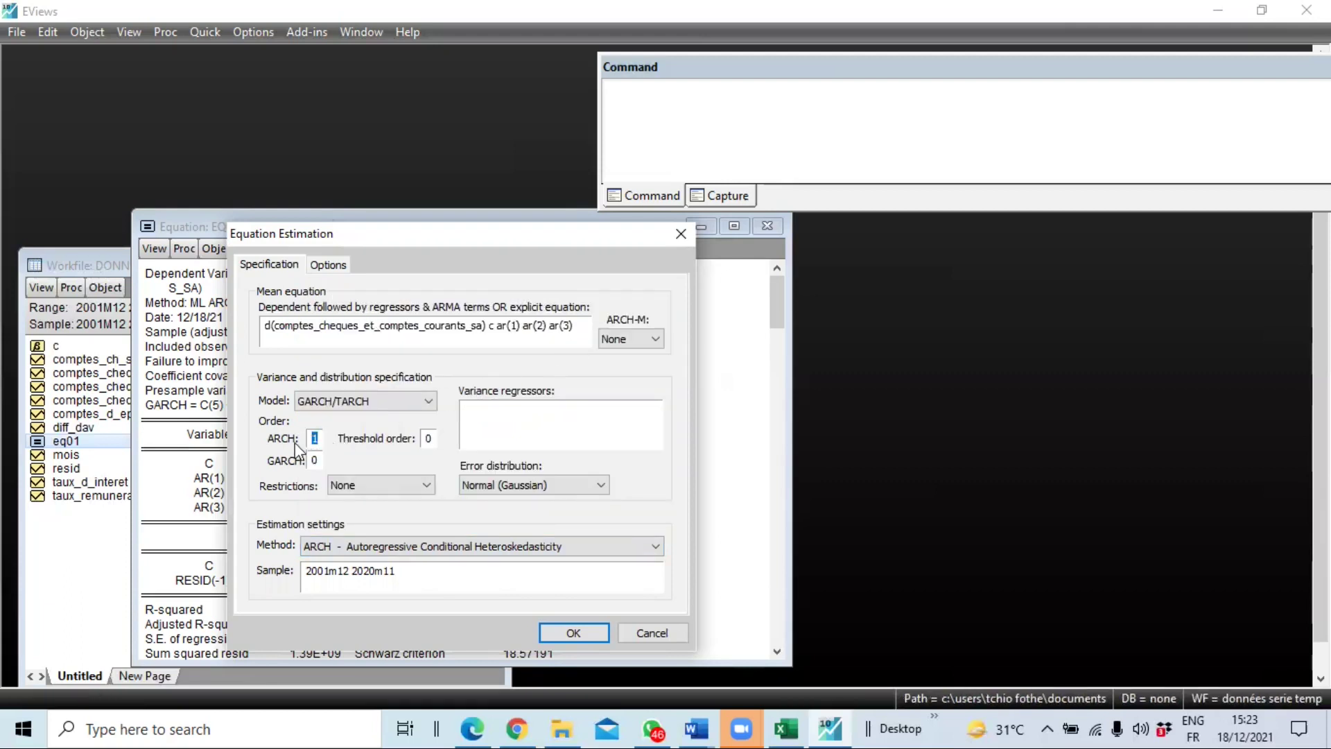
click(321, 460)
double_click(315, 460)
text(0)
click(569, 632)
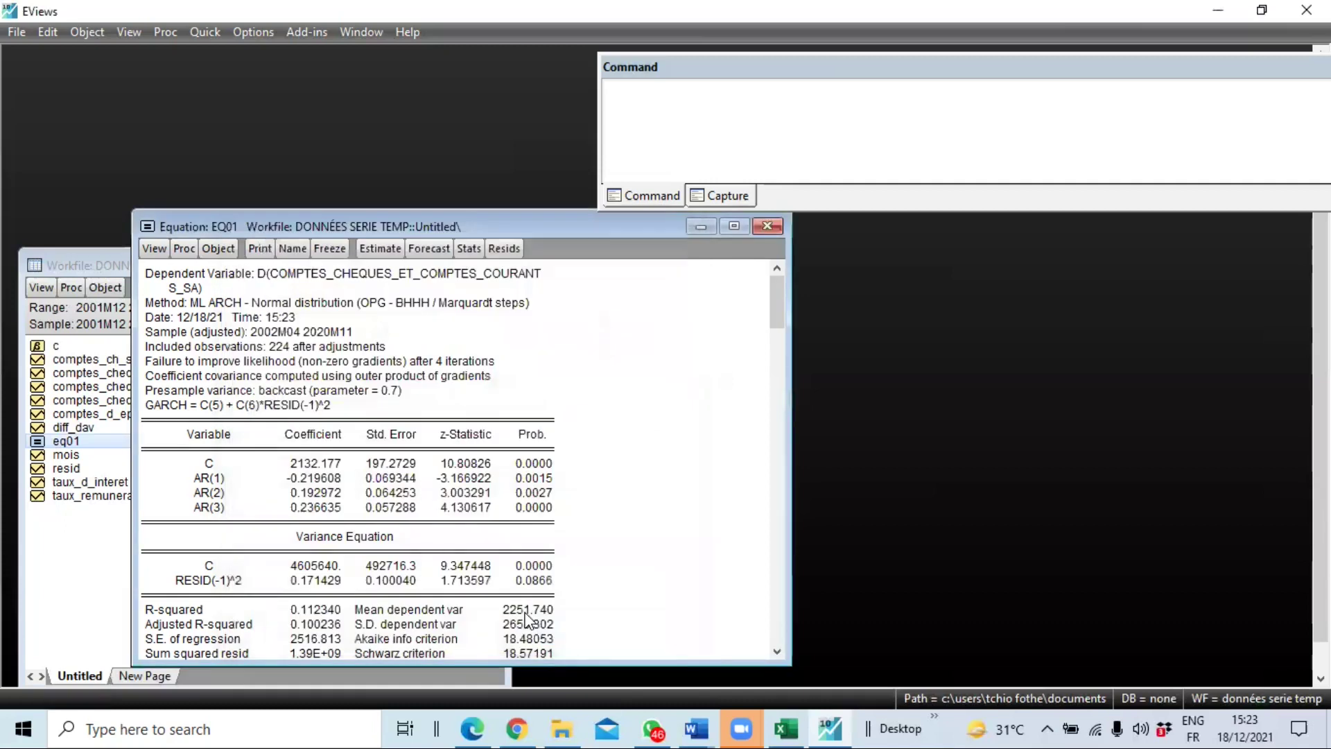
scroll(564, 461, down, 3)
drag(538, 374, 540, 432)
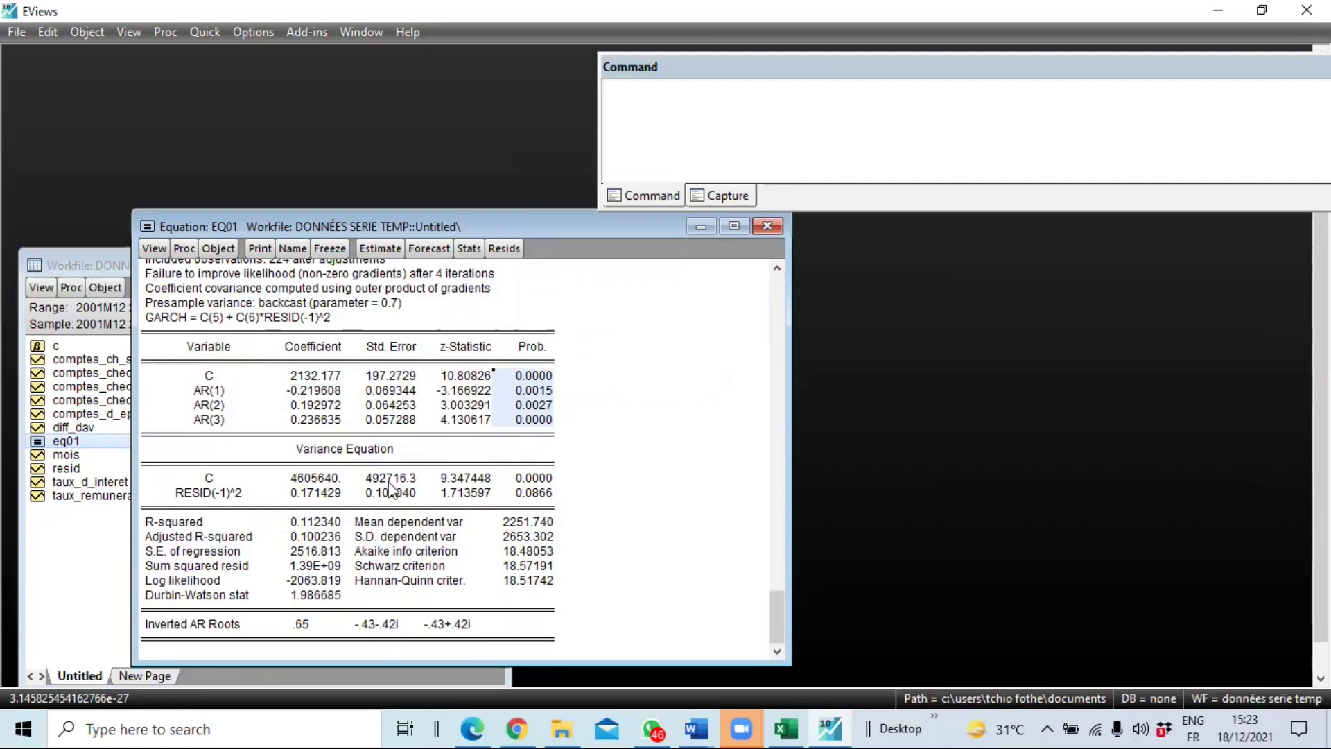
- Produce a dynamic forecast of the level series from EQ01 as comptes_chf over 2001m12 2021m11, then close the equation
click(430, 249)
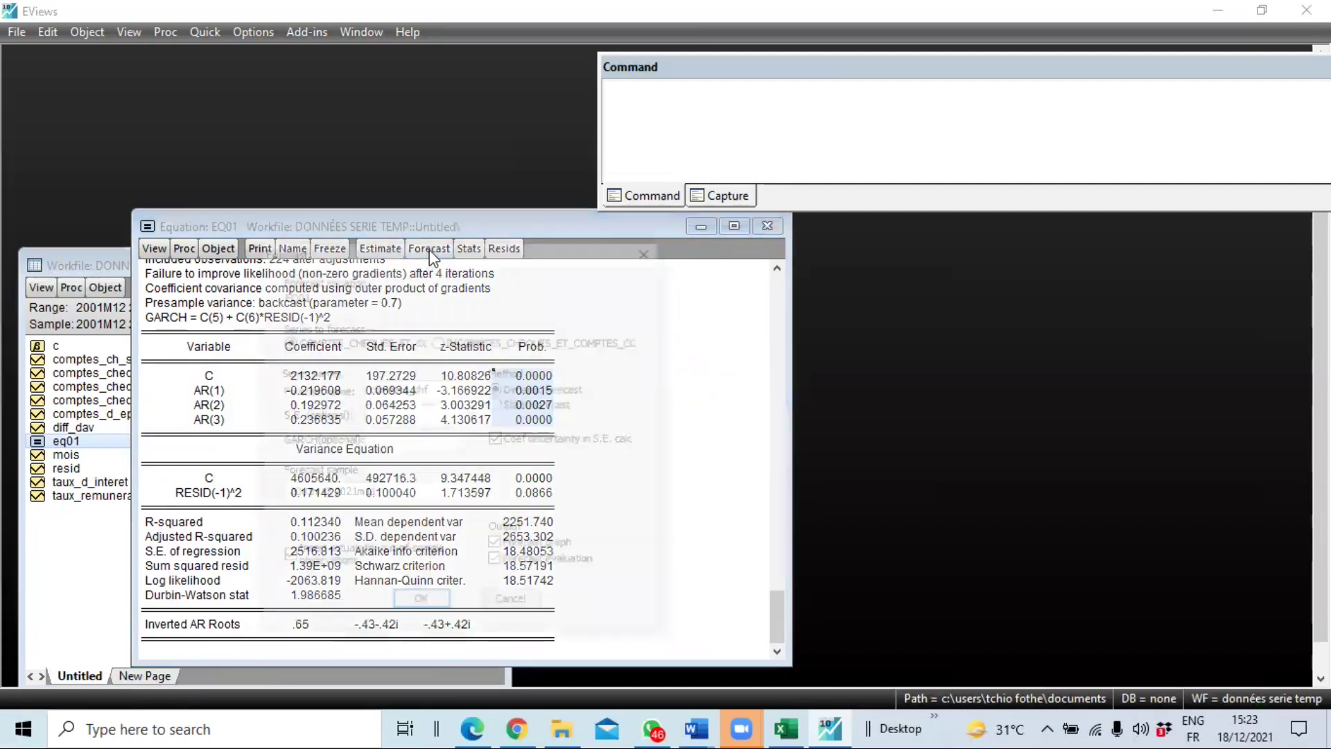
text(comptes_chf)
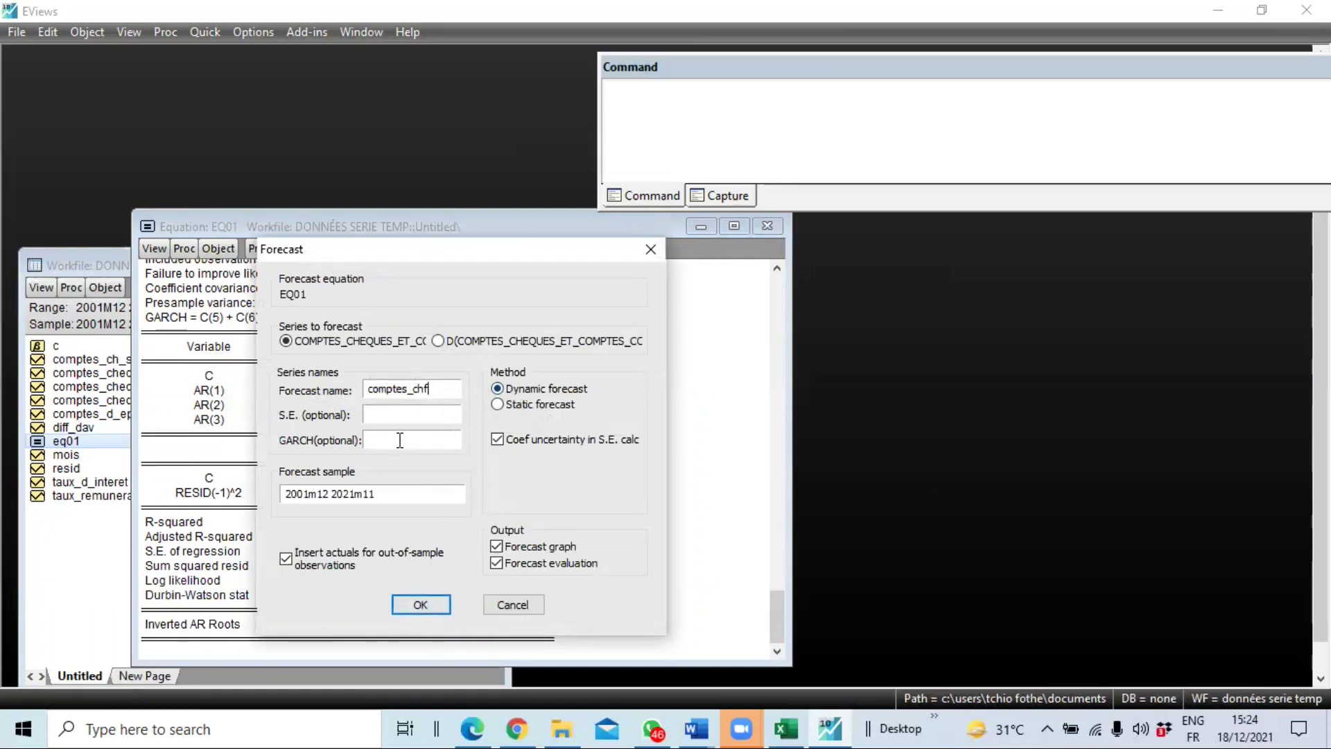
click(423, 603)
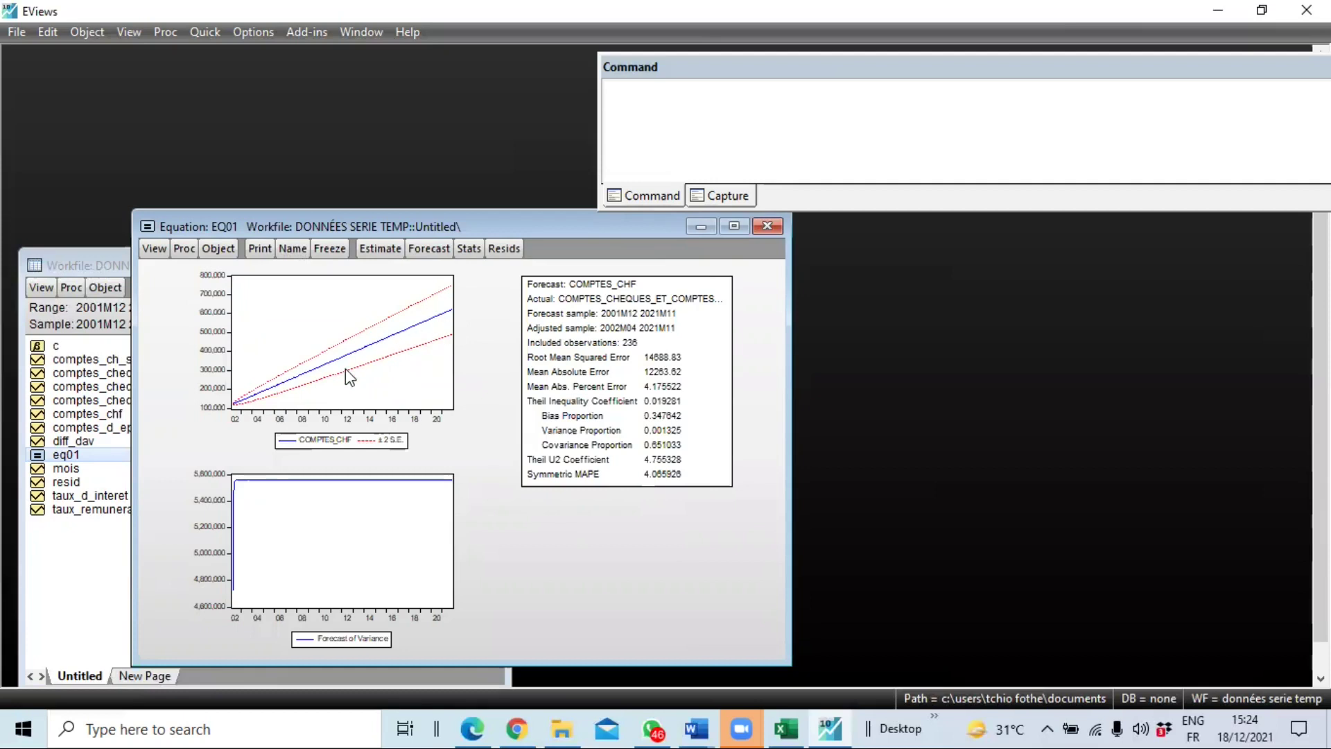
click(772, 228)
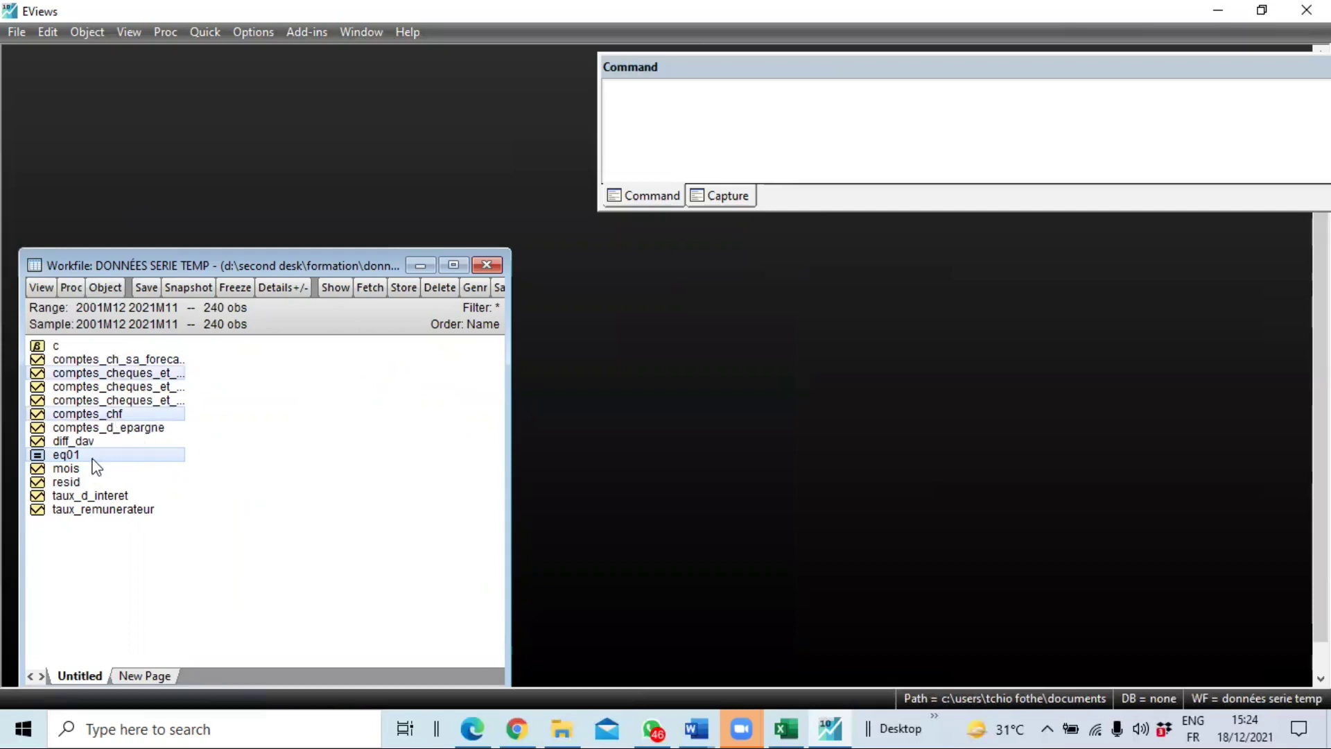
- View the original current-accounts series and comptes_chf together as a group, check comptes_chf's first four observations, and discard the group
right_click(140, 413)
click(216, 427)
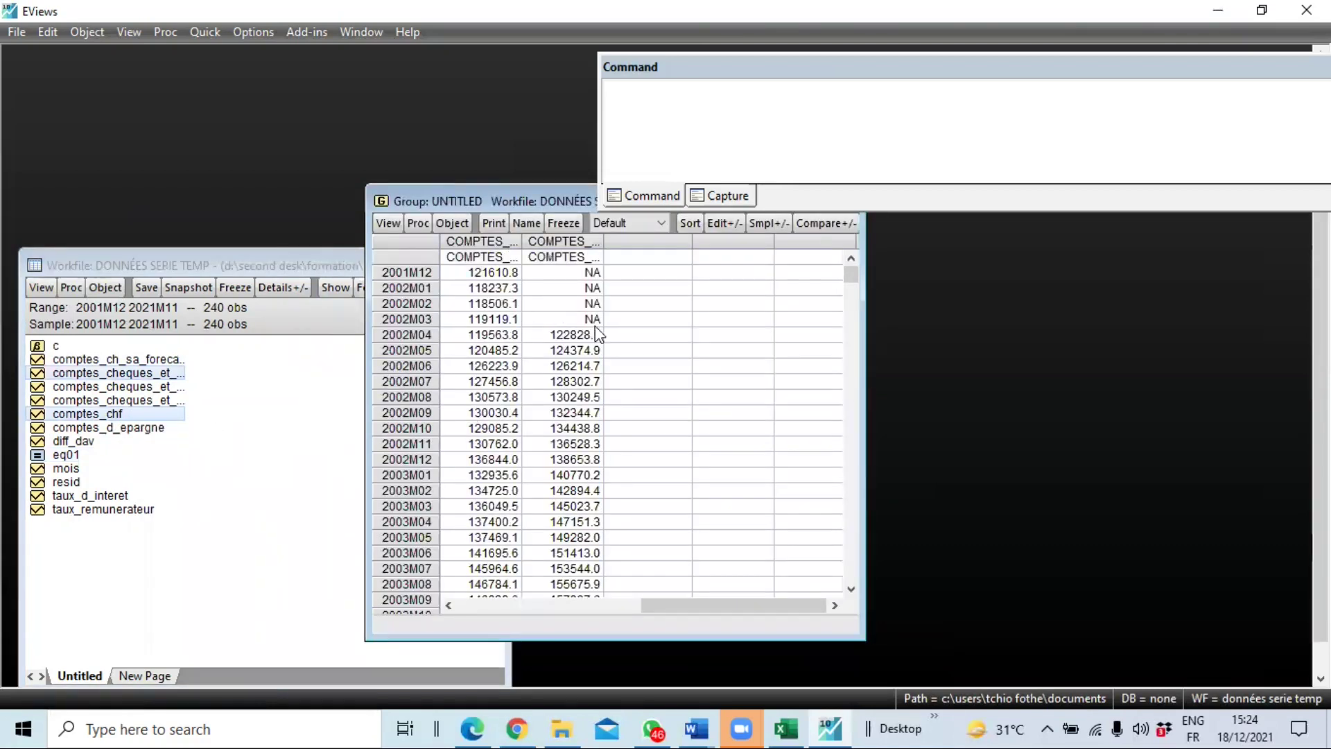
drag(593, 274, 591, 326)
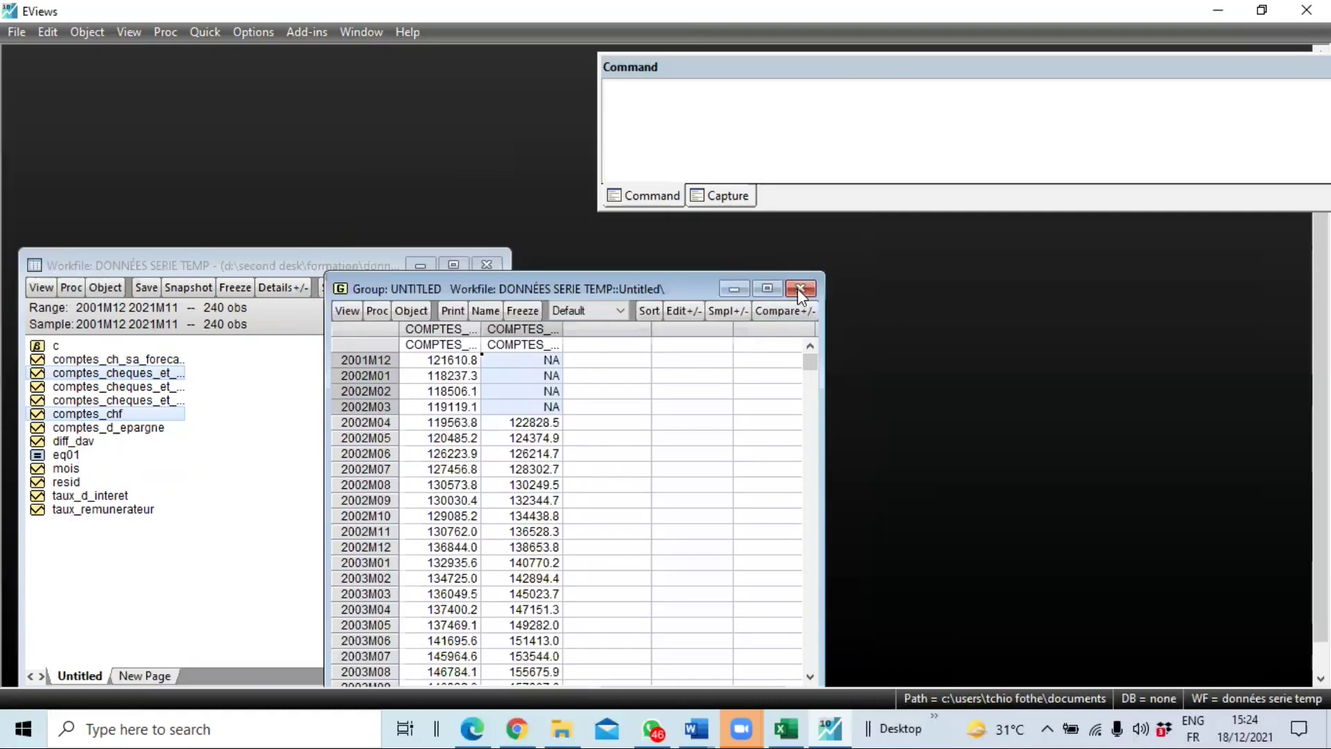
click(802, 288)
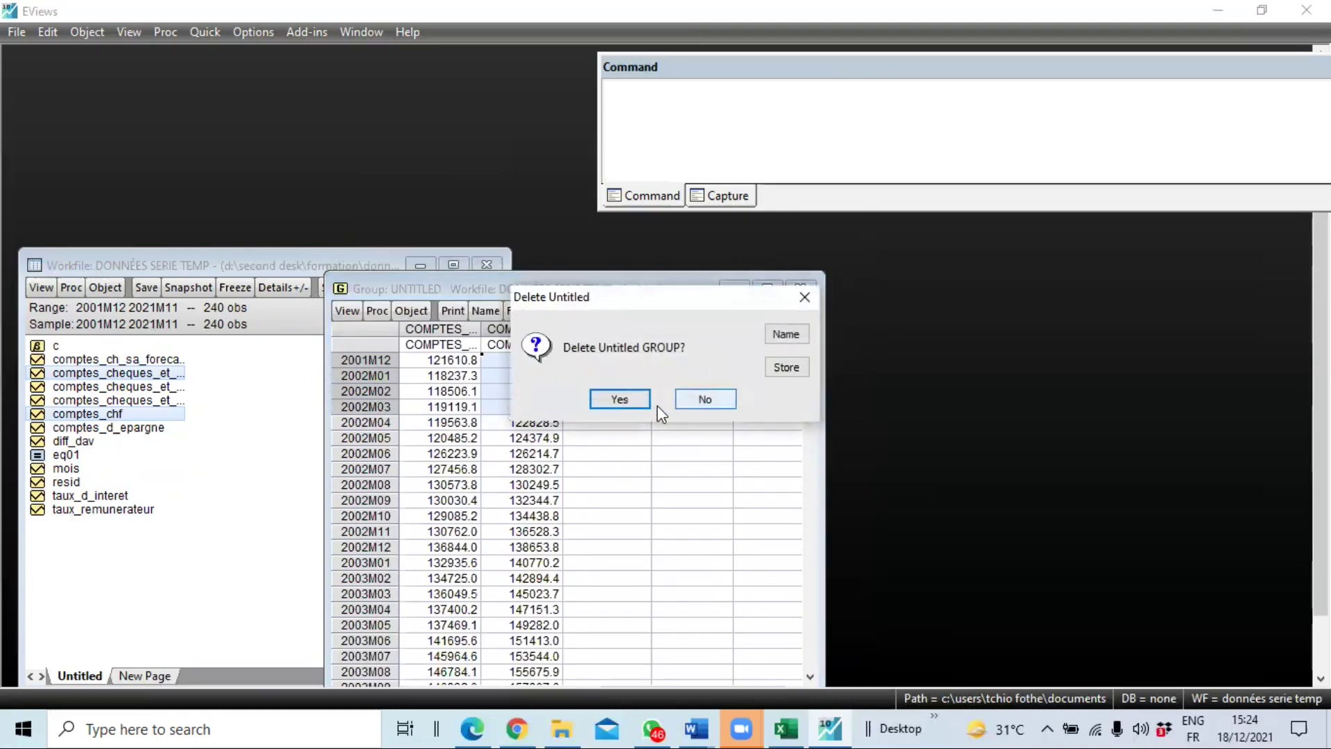
click(618, 400)
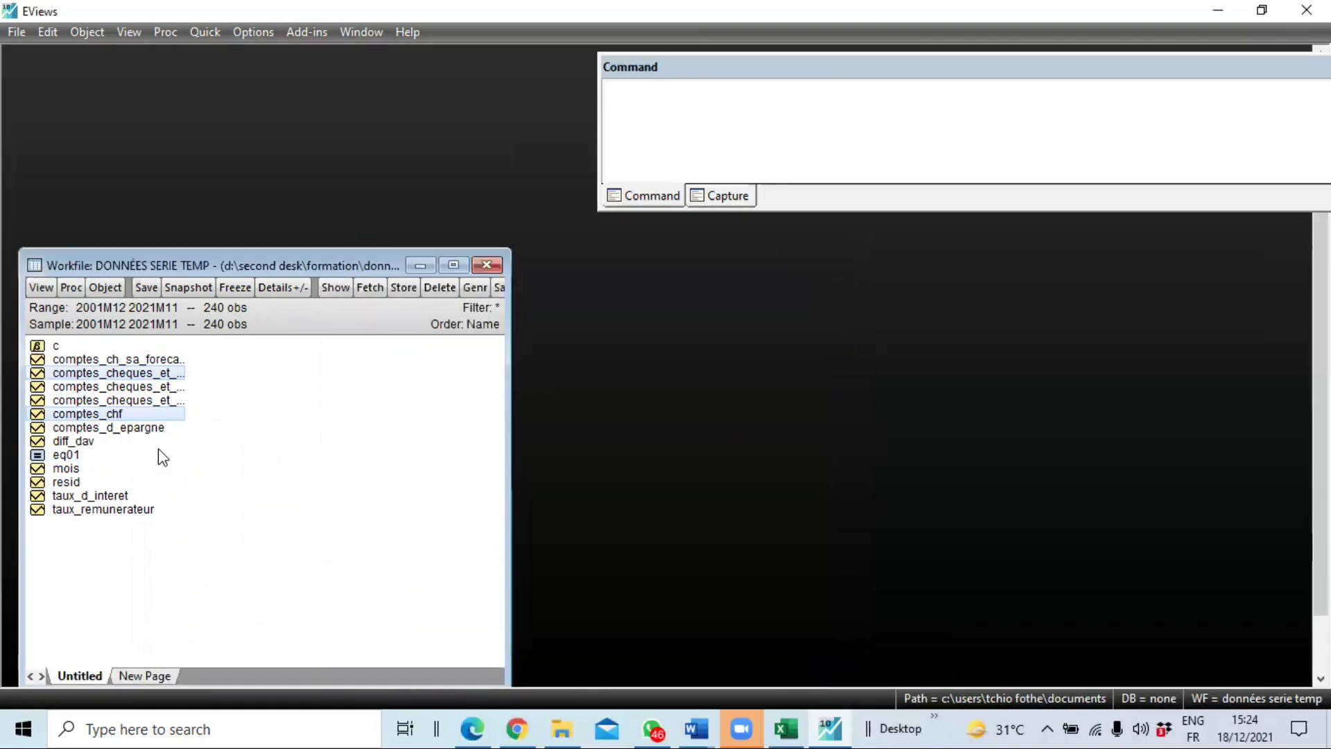
- Delete the comptes_chf series from the workfile
right_click(118, 410)
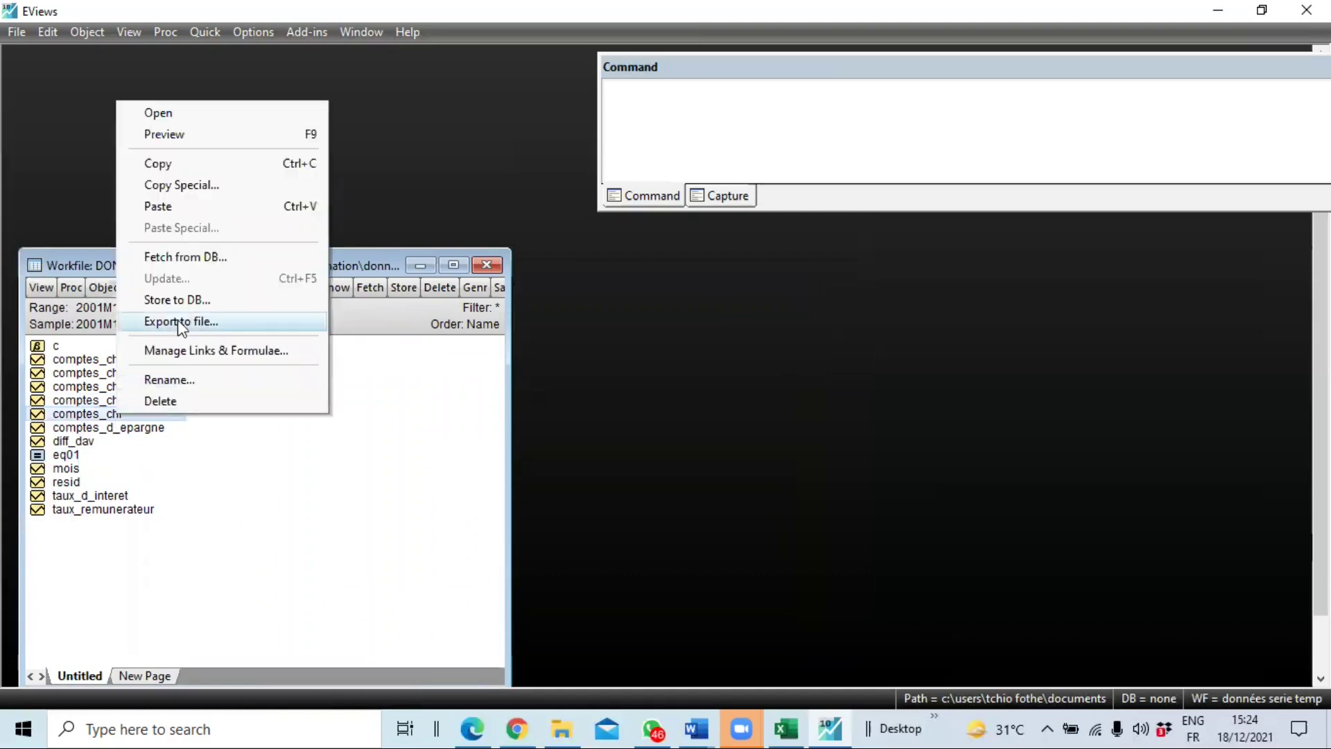
click(183, 401)
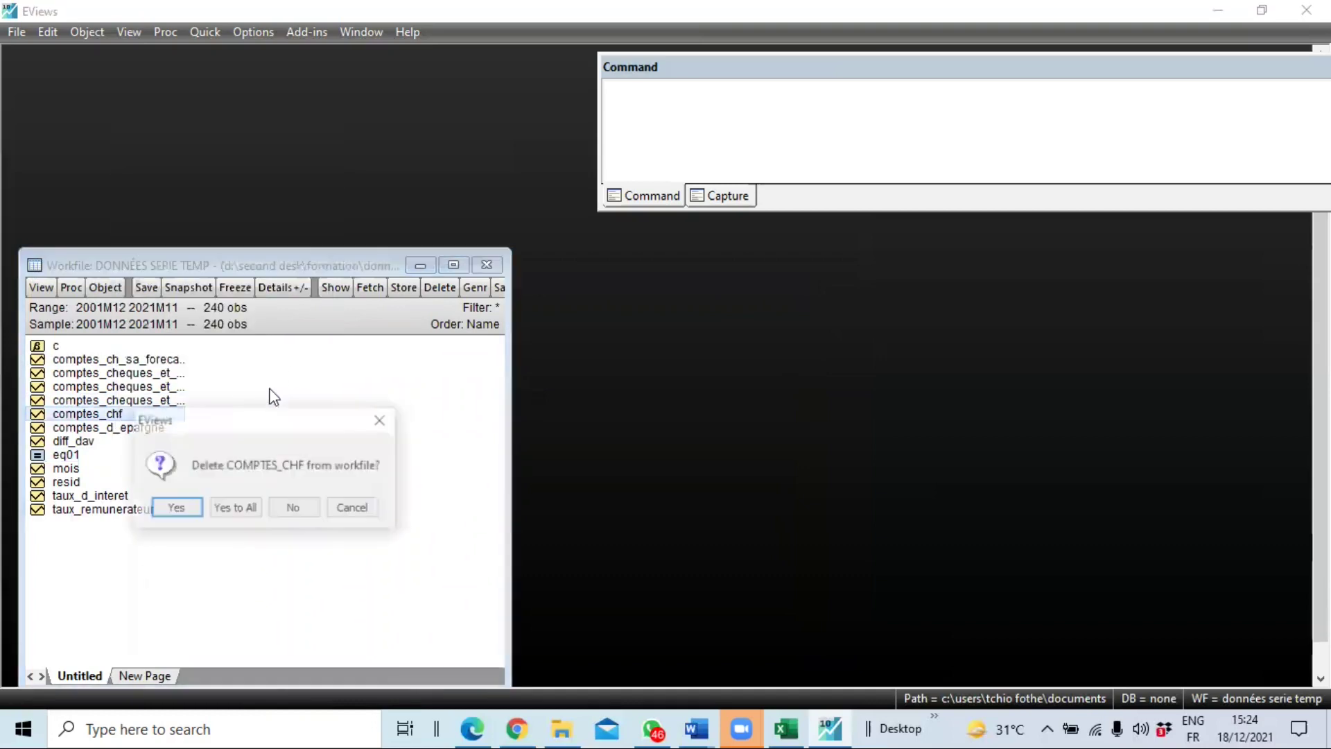
click(177, 508)
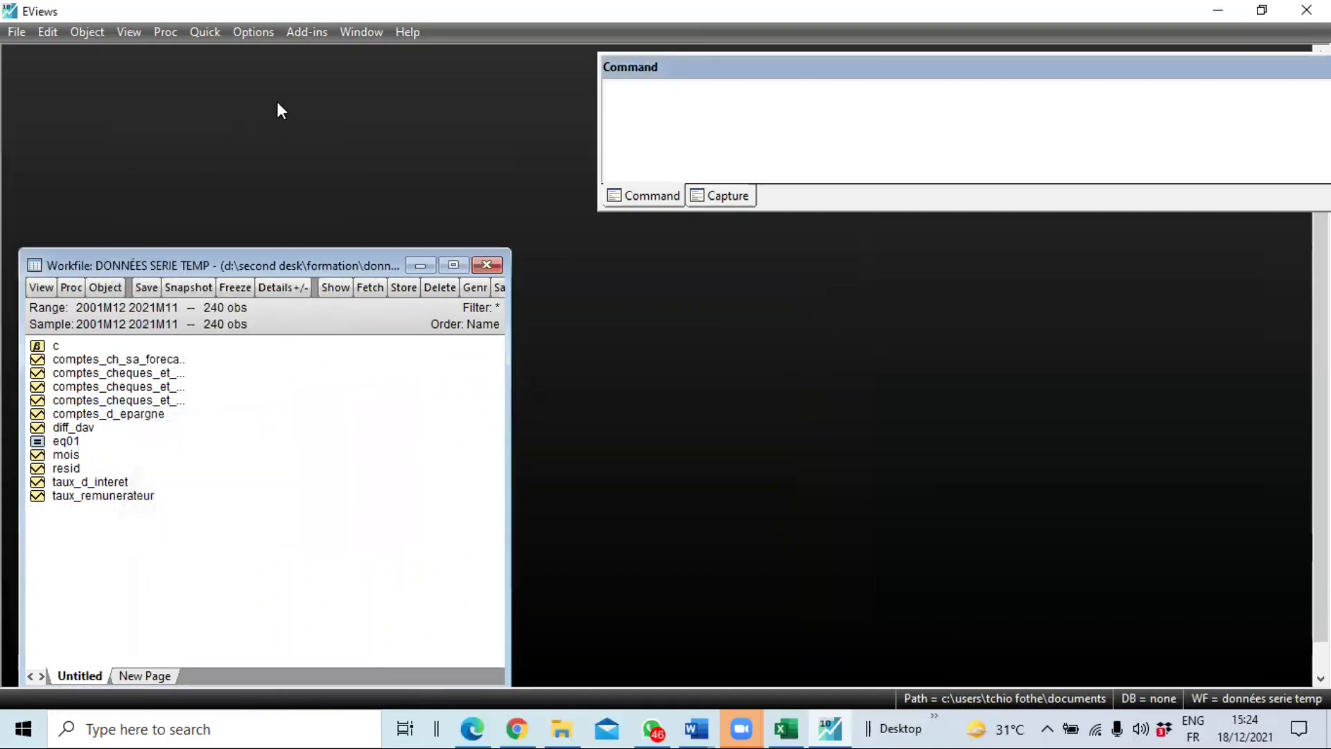
- Forecast the level series dynamically from EQ01 as comptes_chf over 2020m12 2021m11, and close the equation
double_click(66, 441)
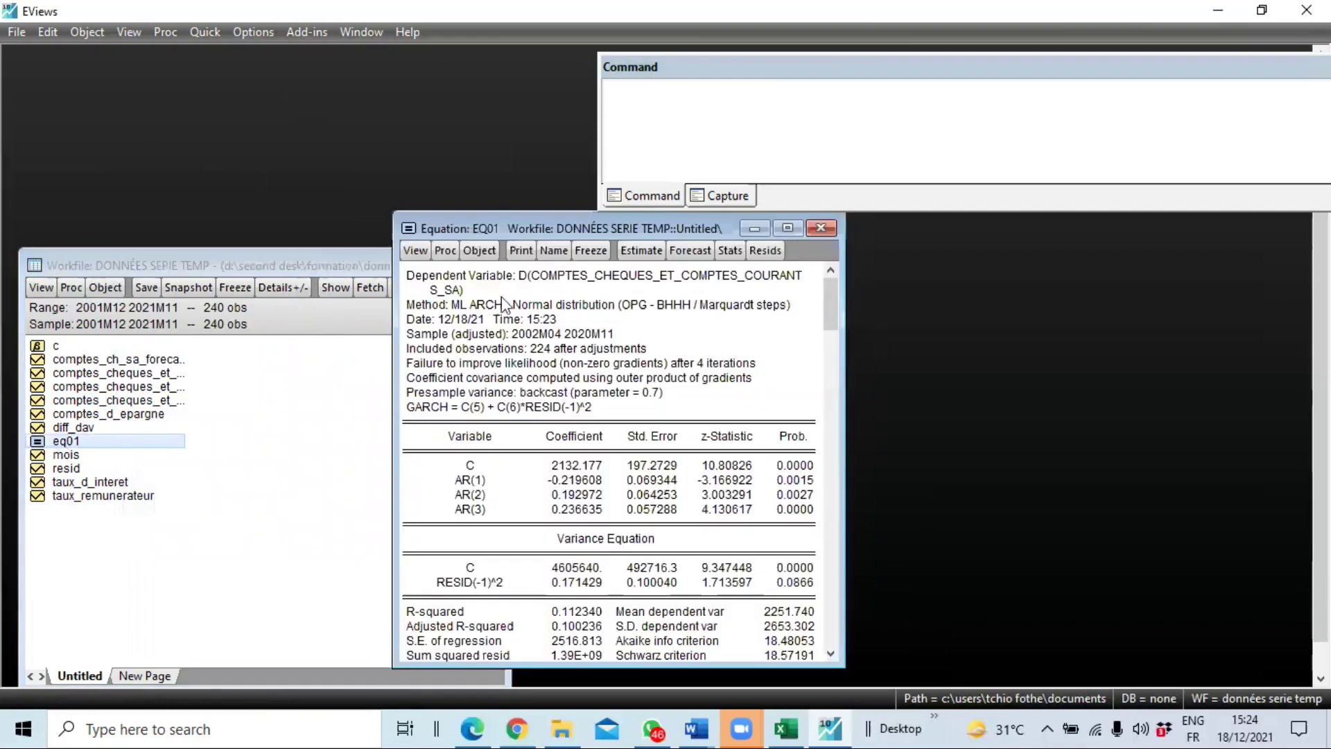
click(690, 250)
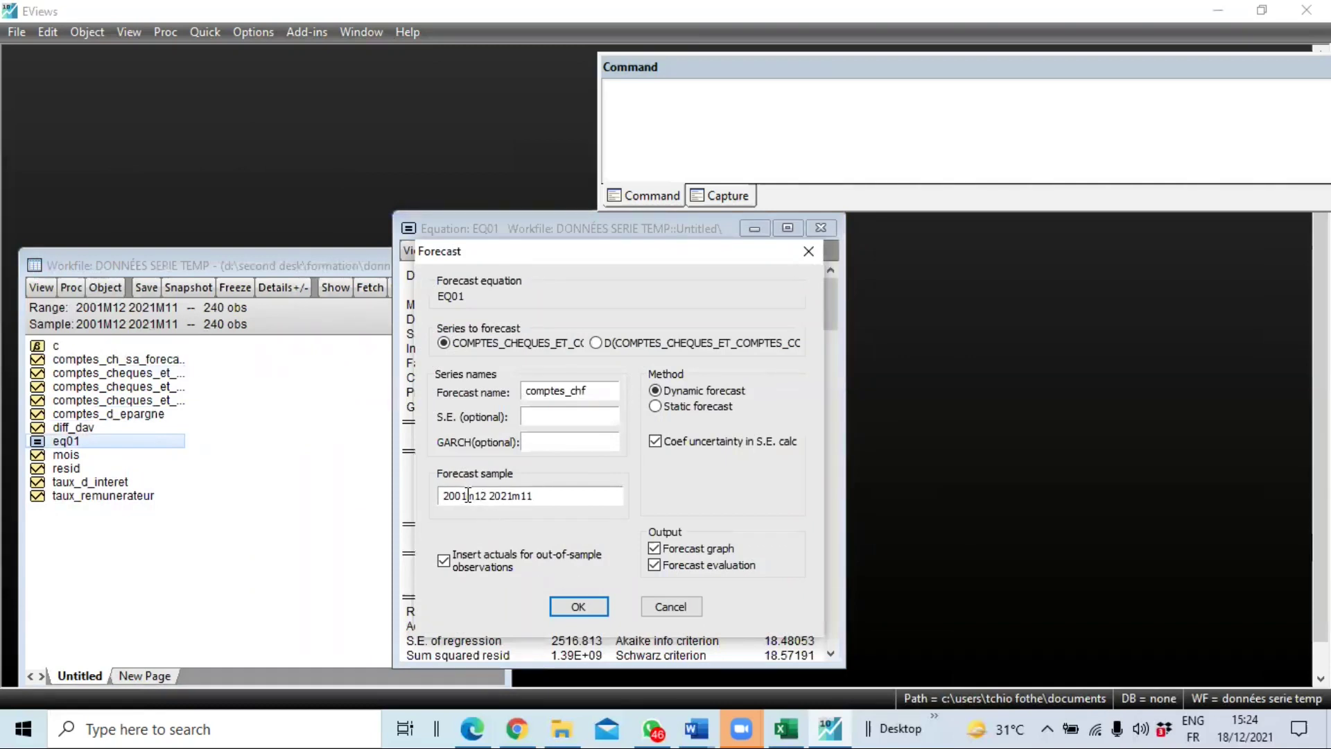
drag(463, 497, 461, 499)
text(20)
click(558, 607)
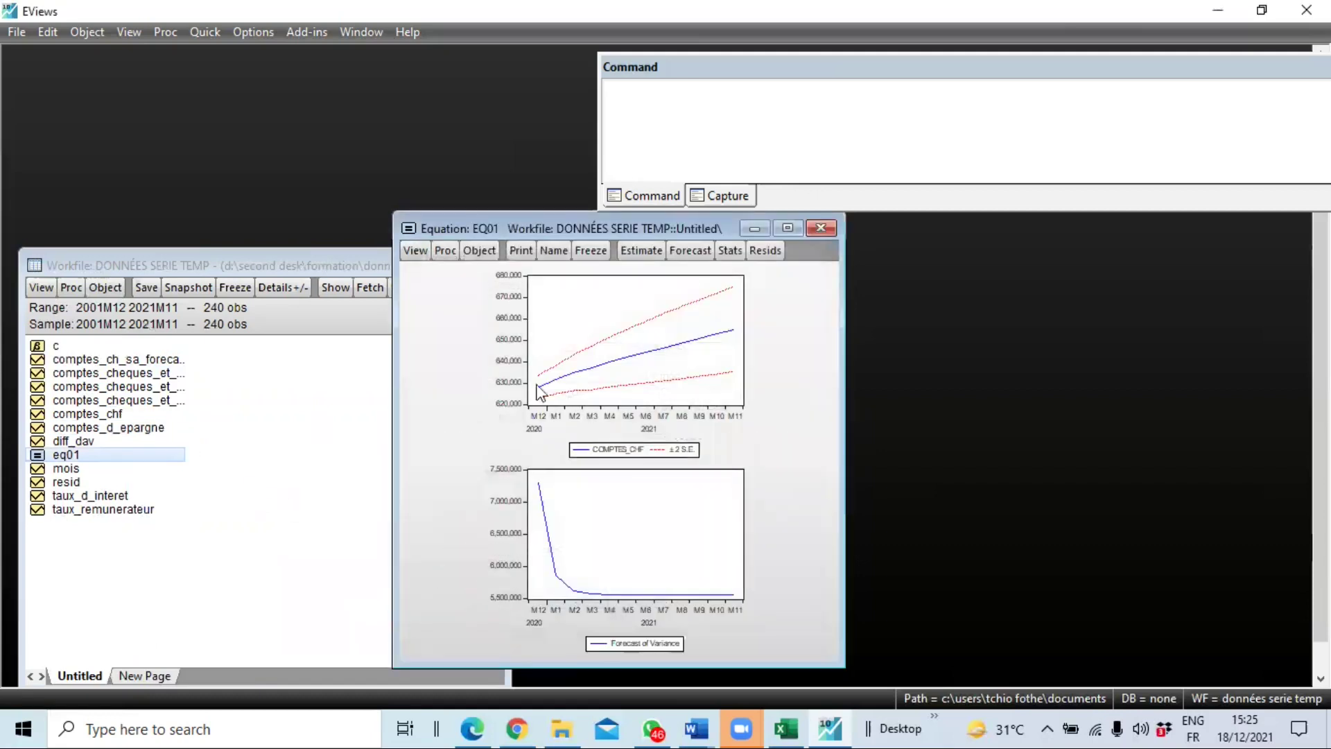
click(821, 228)
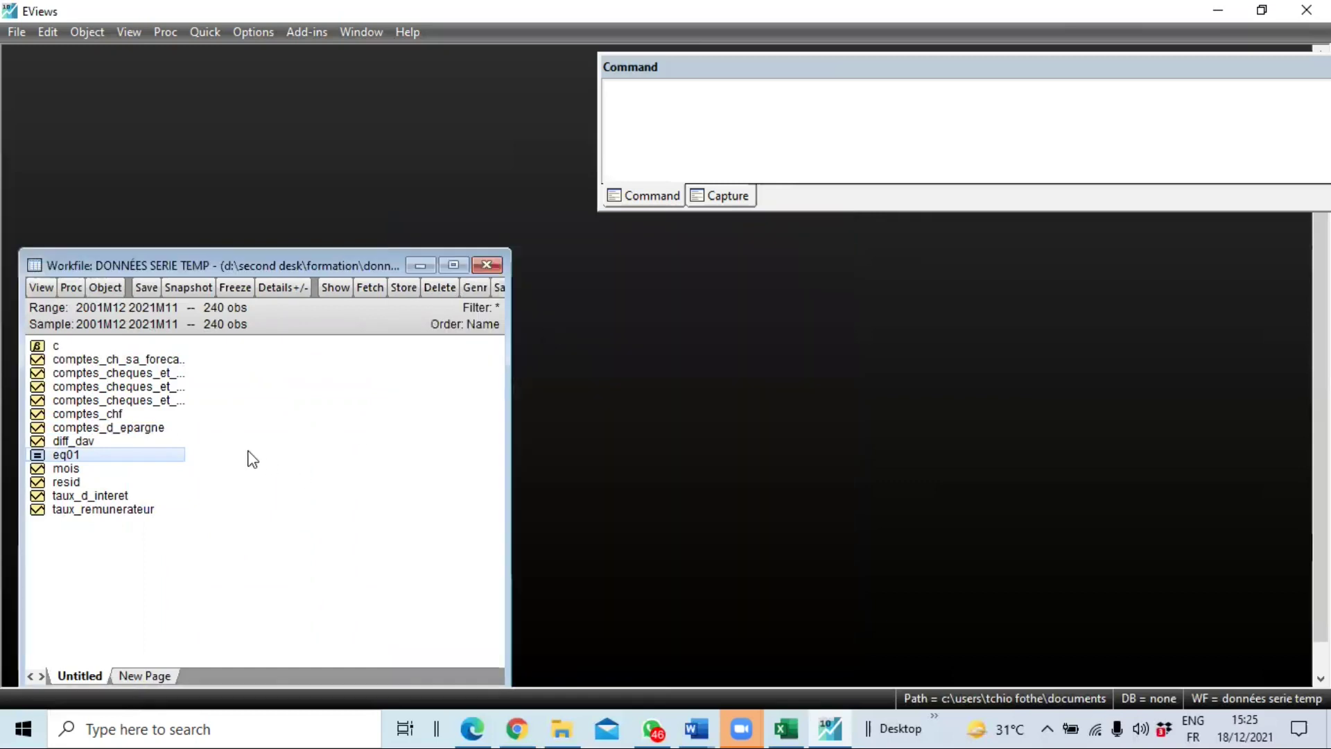
- Graph the original current-accounts series and comptes_chf together as a group with default settings, compare the lines, and discard the group
click(143, 375)
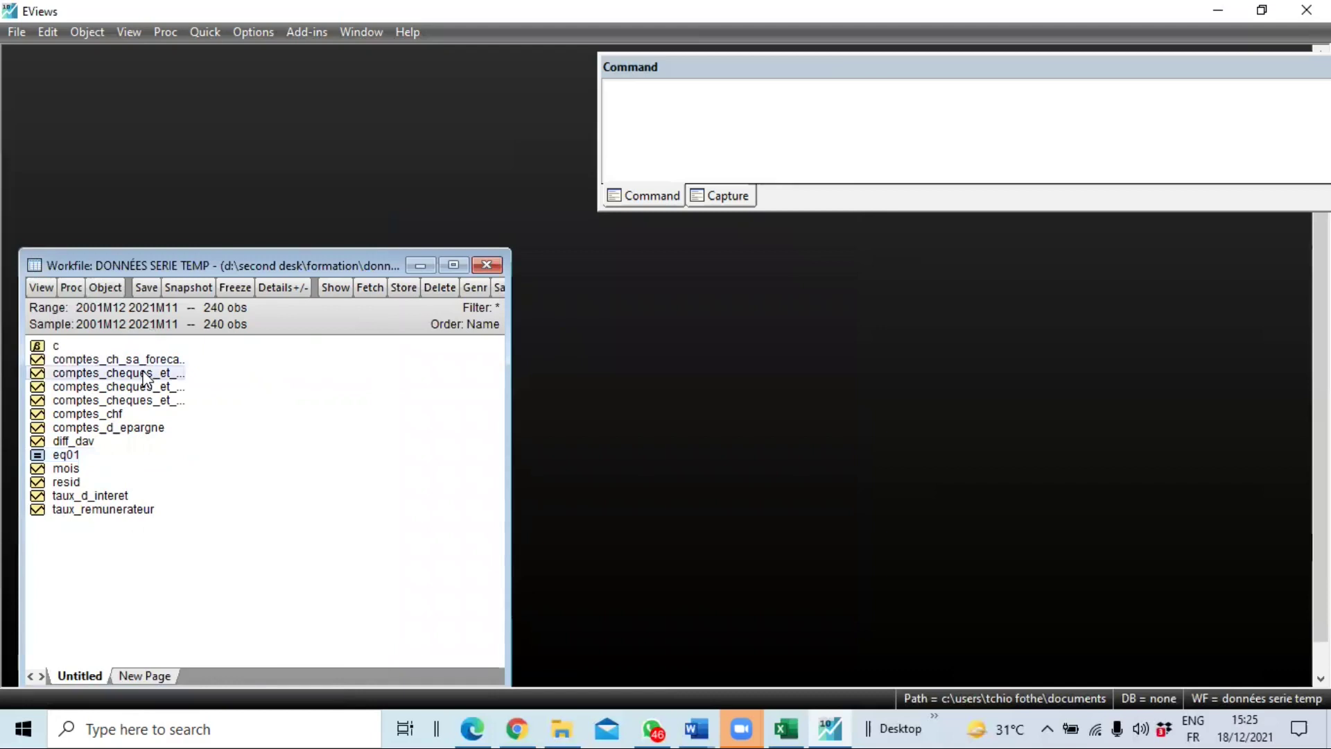
ctrl+click(98, 416)
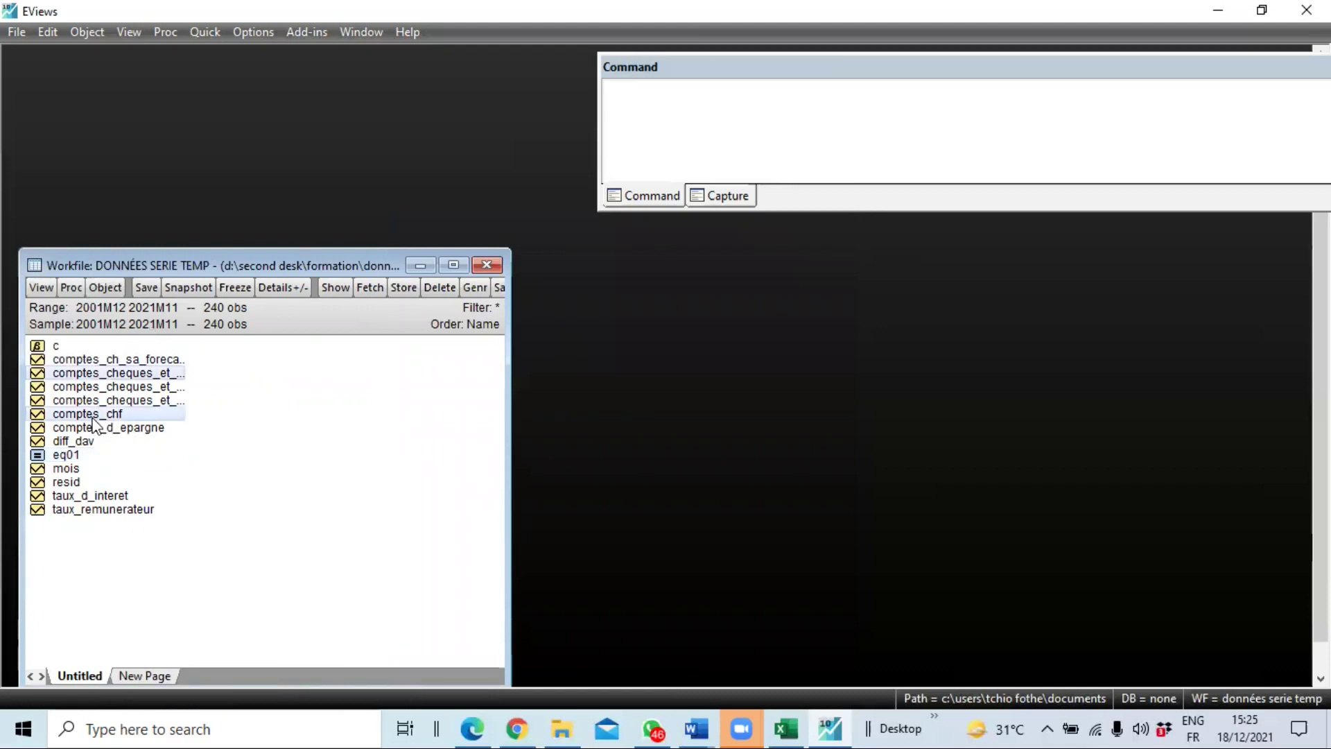
right_click(147, 417)
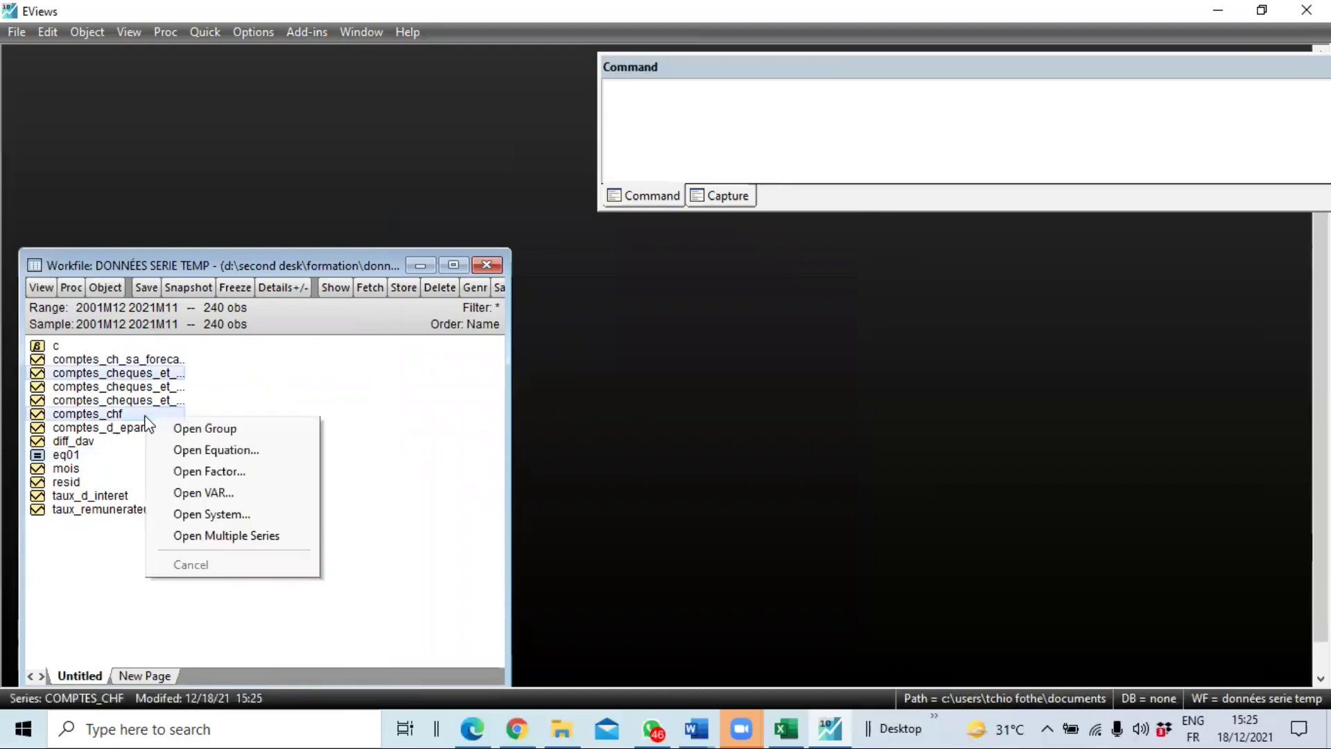
click(189, 428)
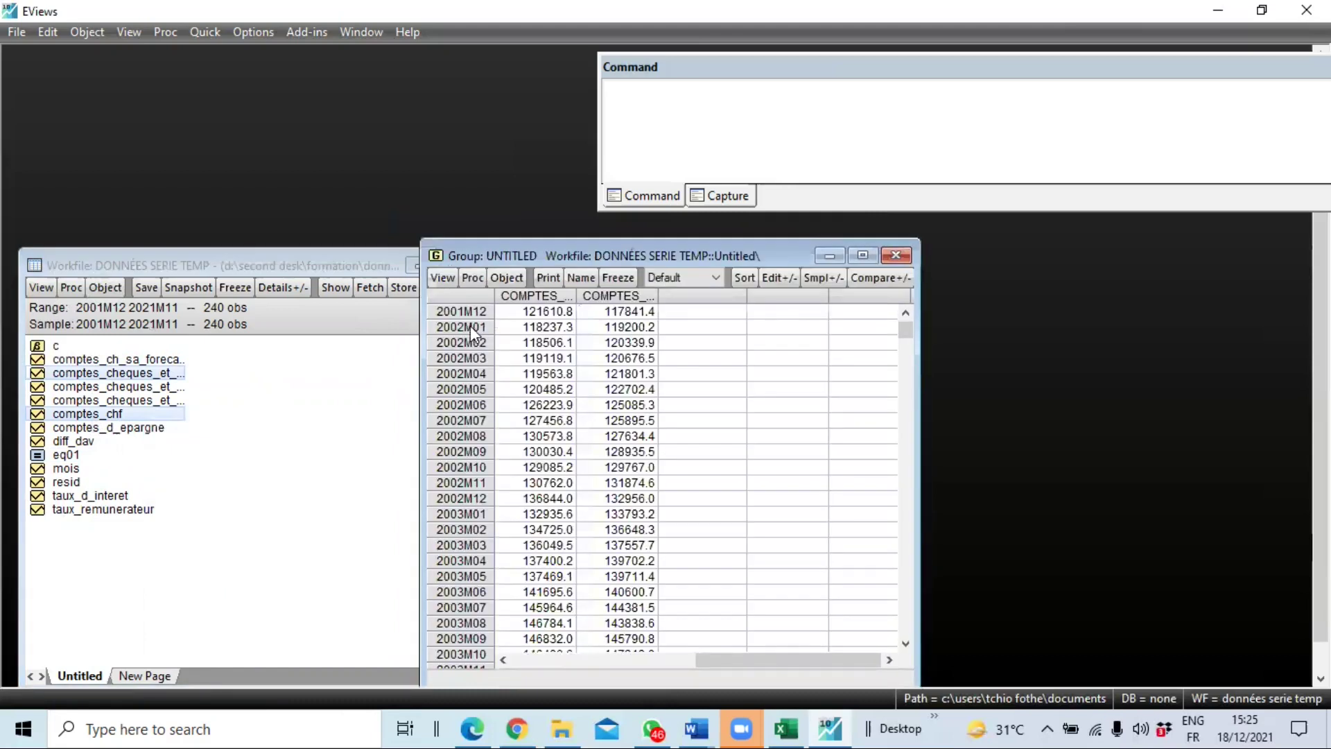
click(442, 278)
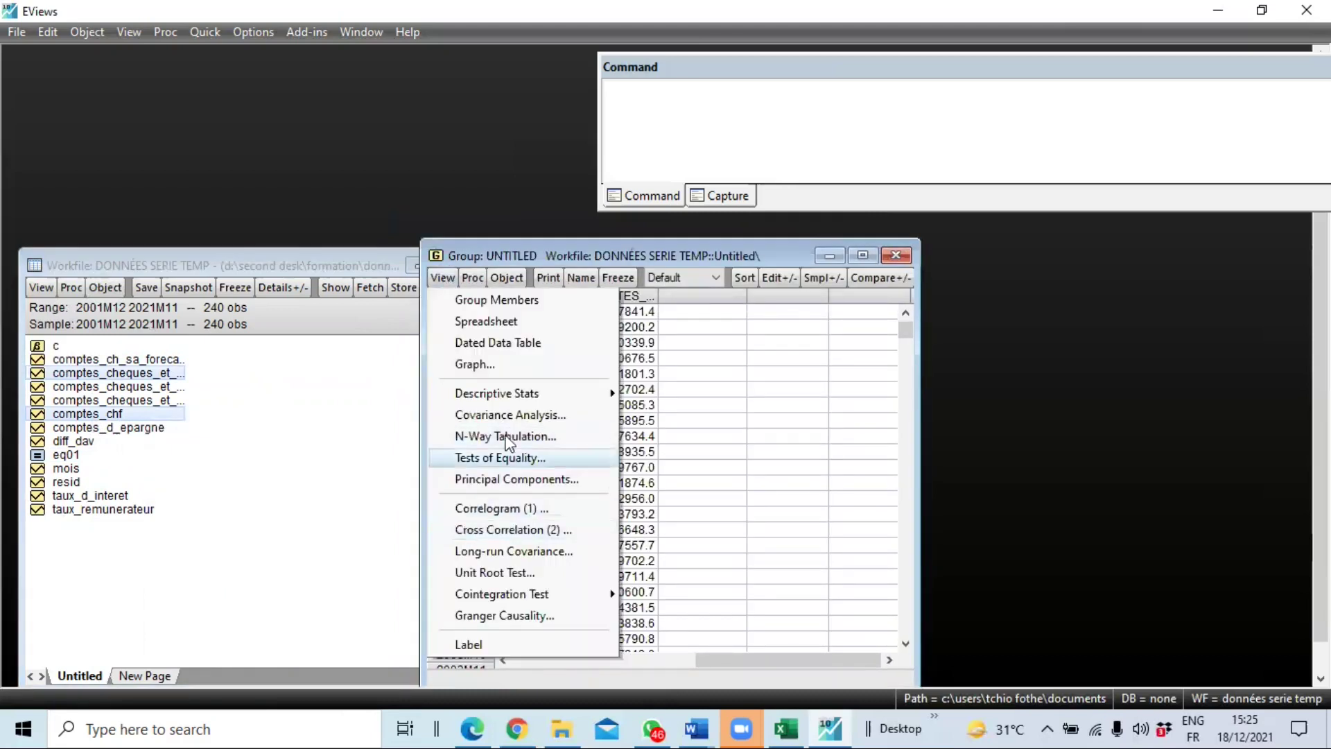
click(508, 363)
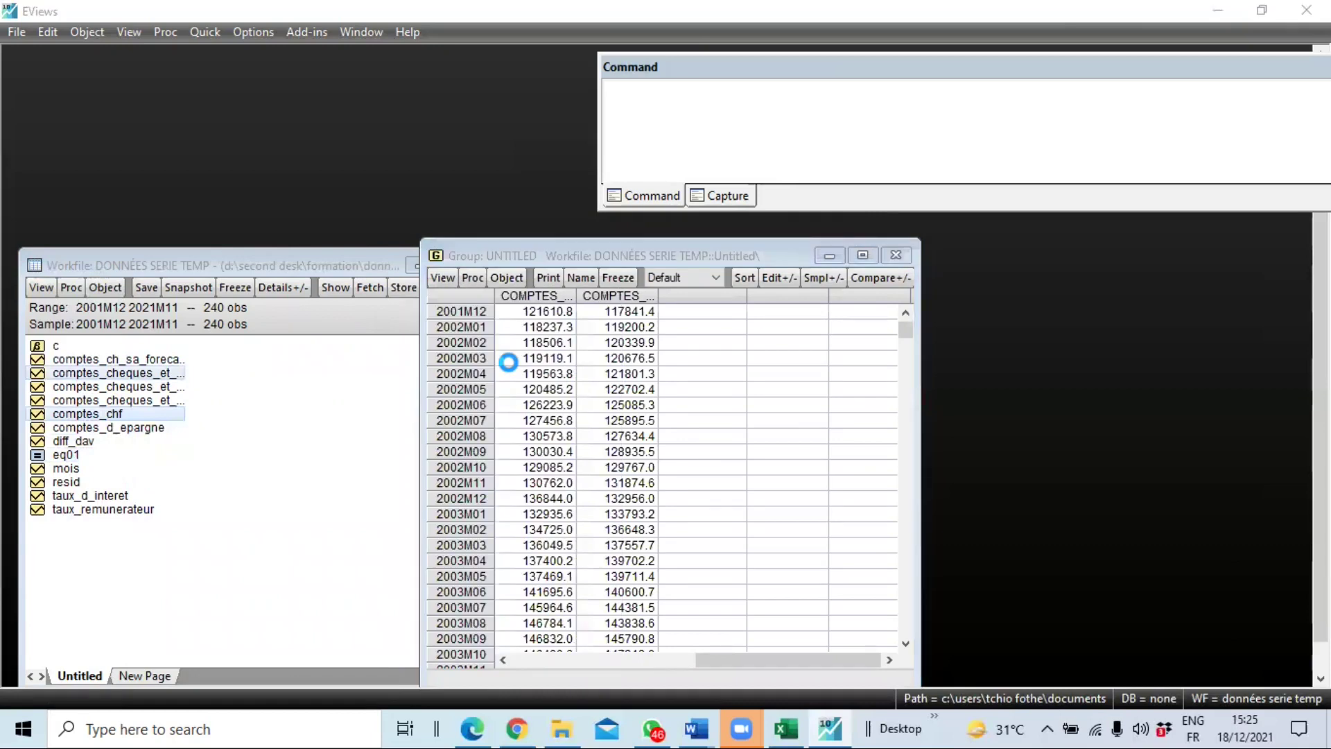
key(Return)
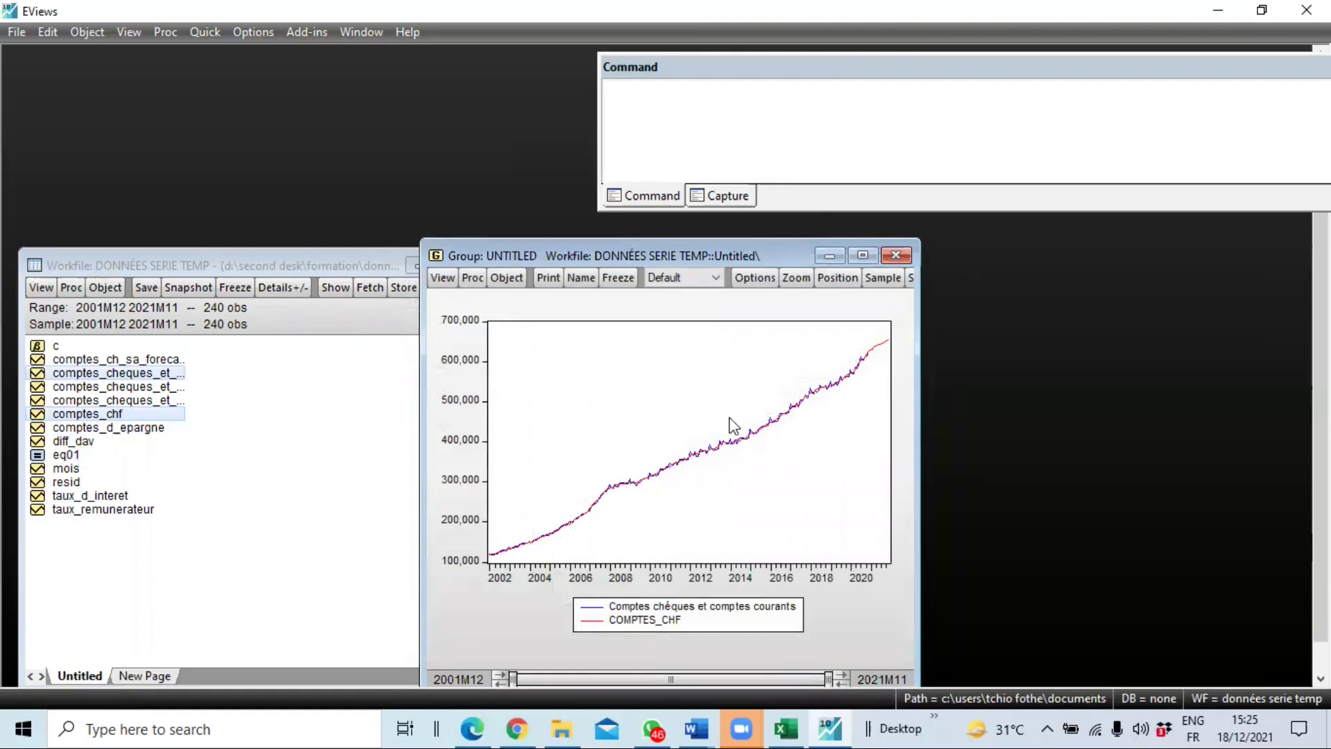
click(895, 254)
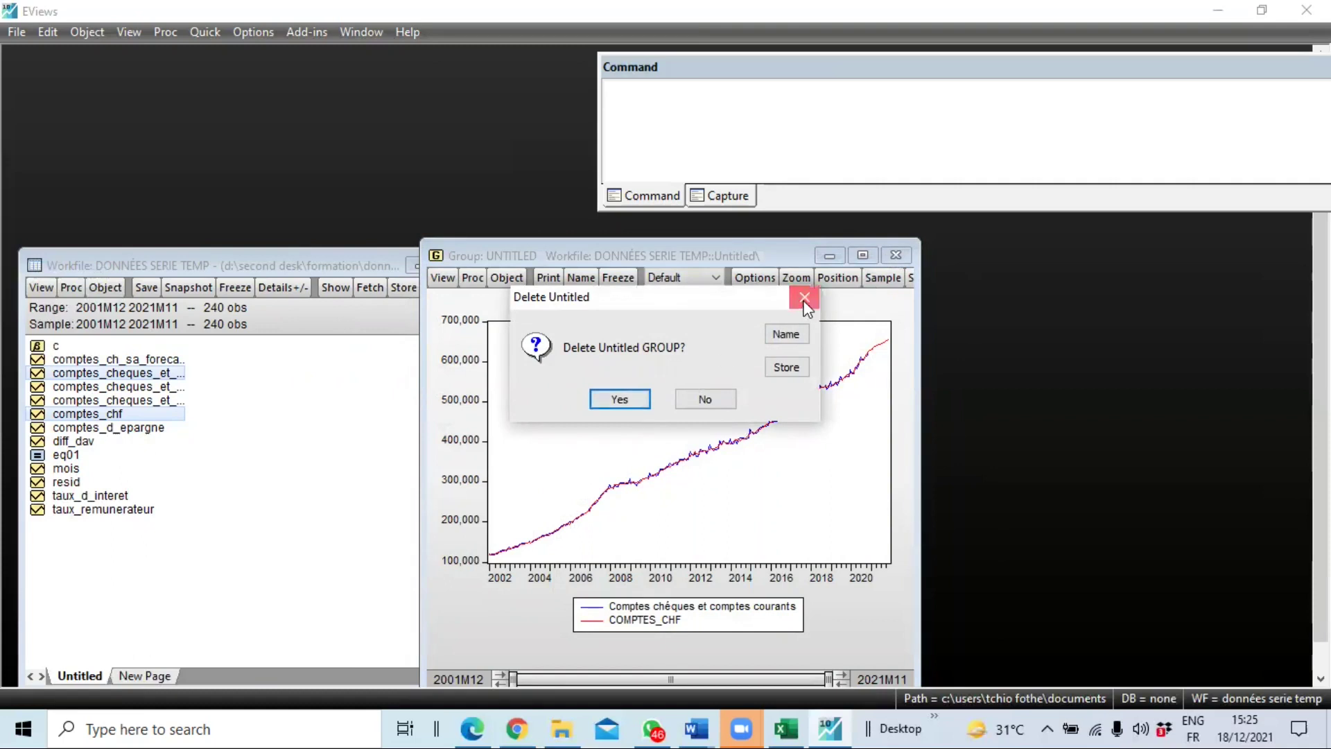
click(613, 399)
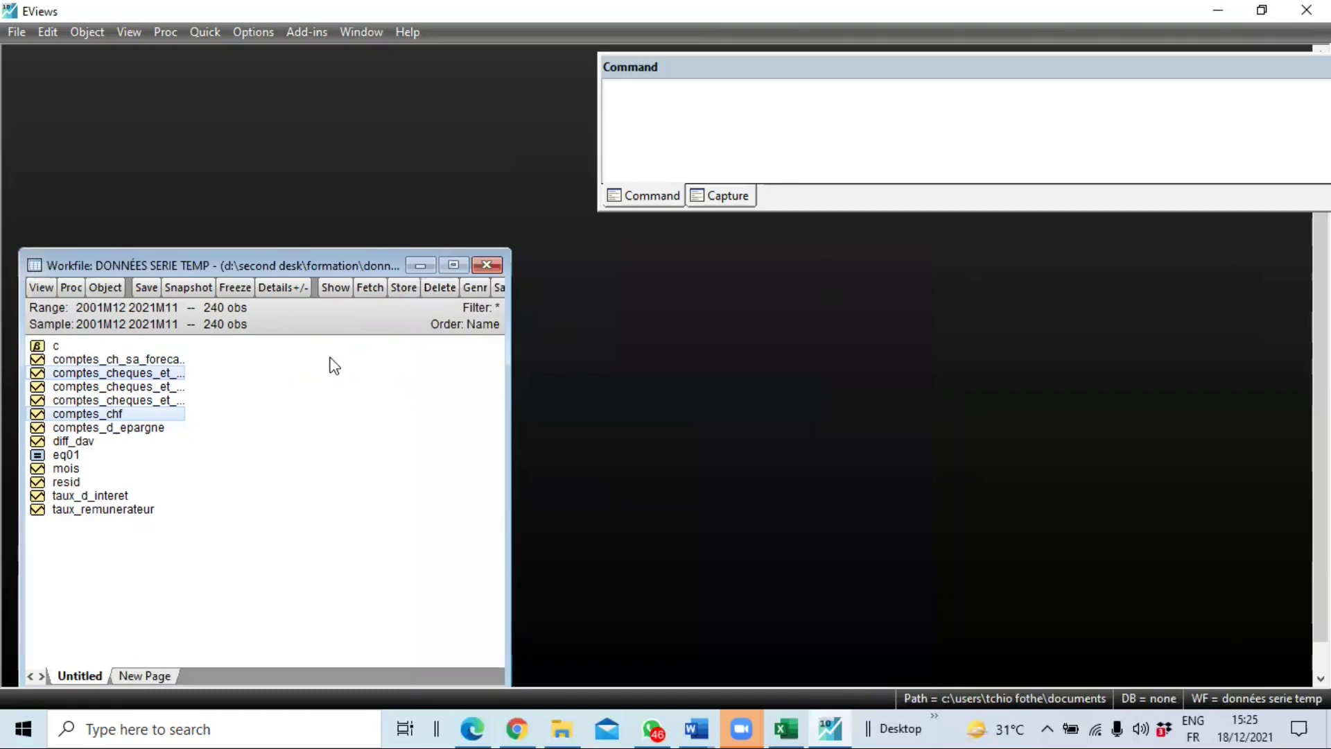
- Open the seasonally adjusted current-accounts series and comptes_chf together as a group
click(114, 388)
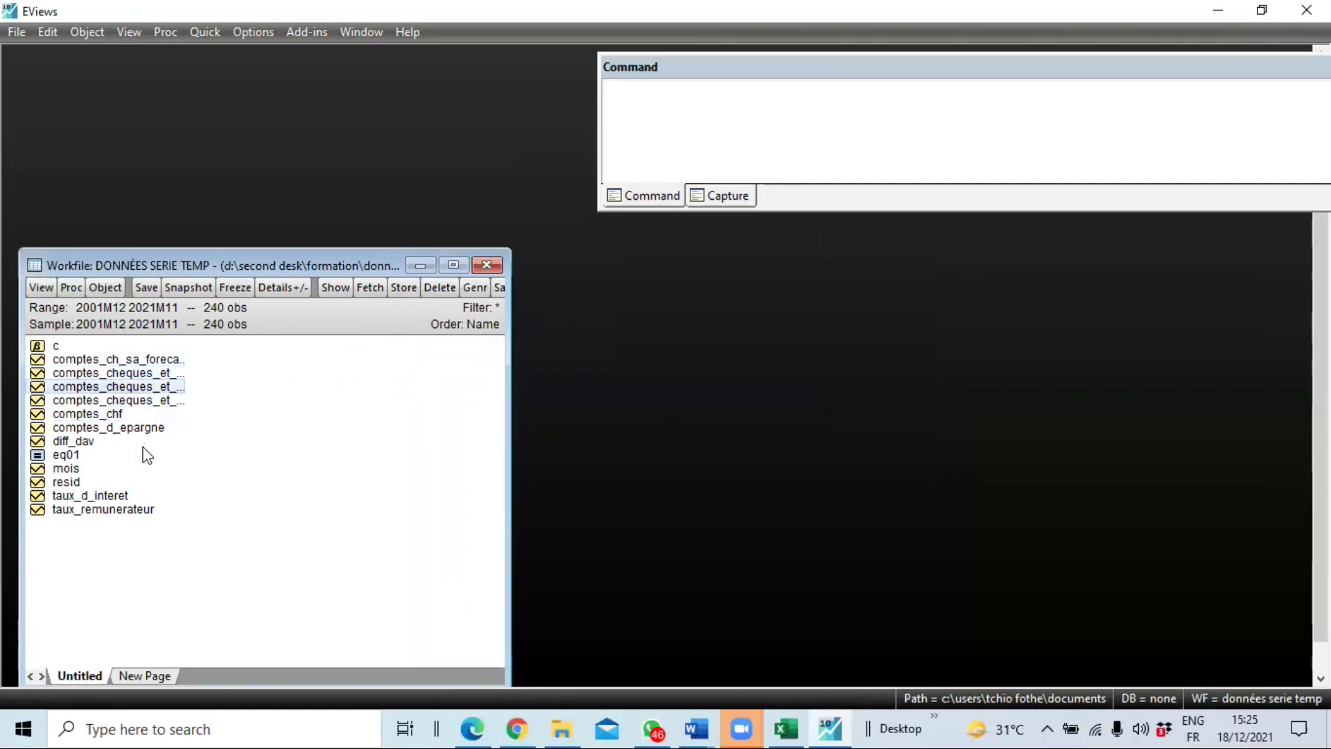
ctrl+click(113, 414)
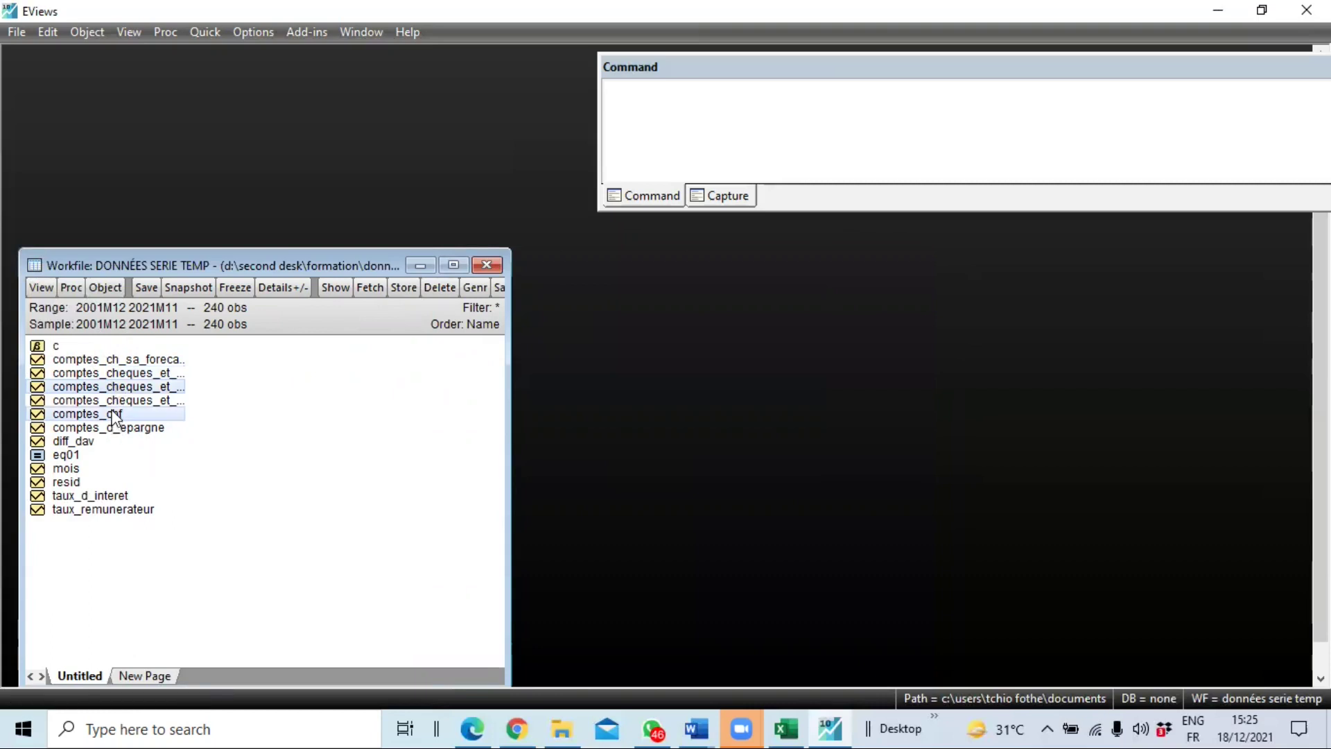
right_click(154, 414)
click(192, 425)
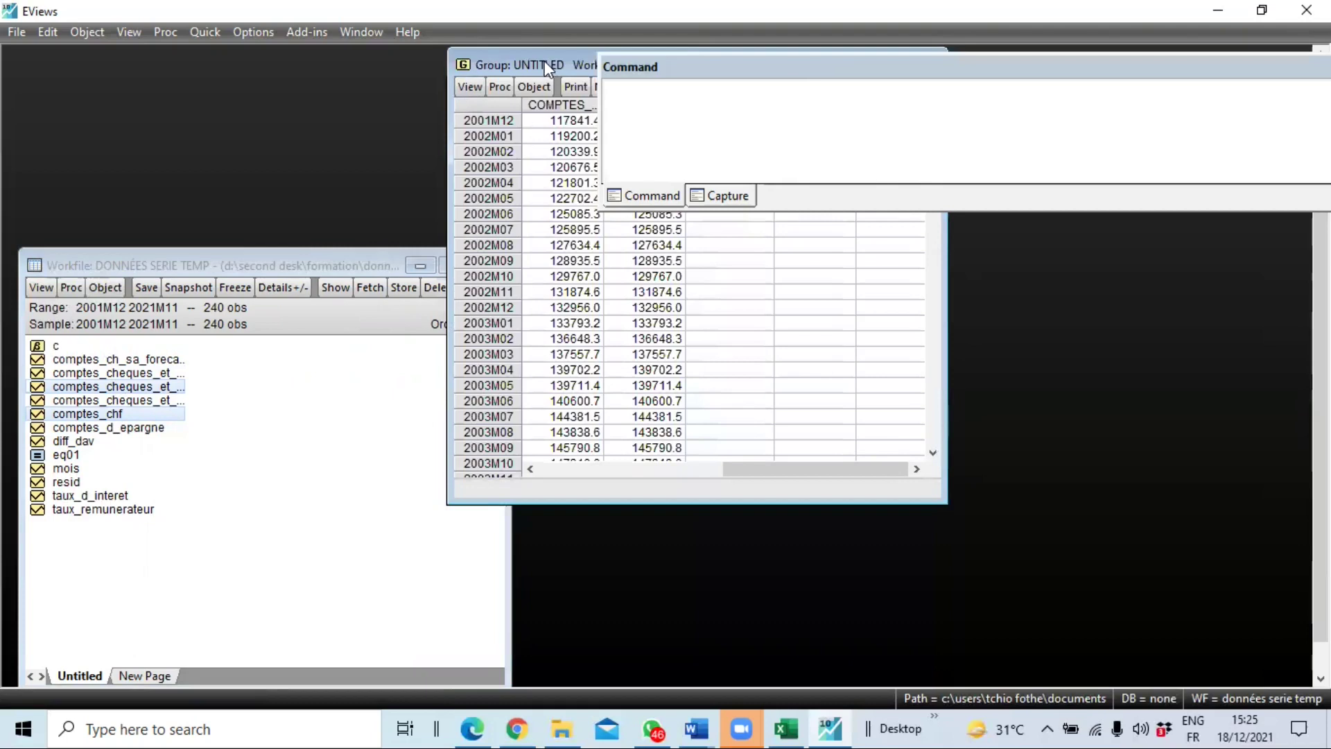
- Graph the group of the seasonally adjusted series and comptes_chf with default settings, compare the lines, and discard the group
drag(537, 60, 415, 263)
click(348, 290)
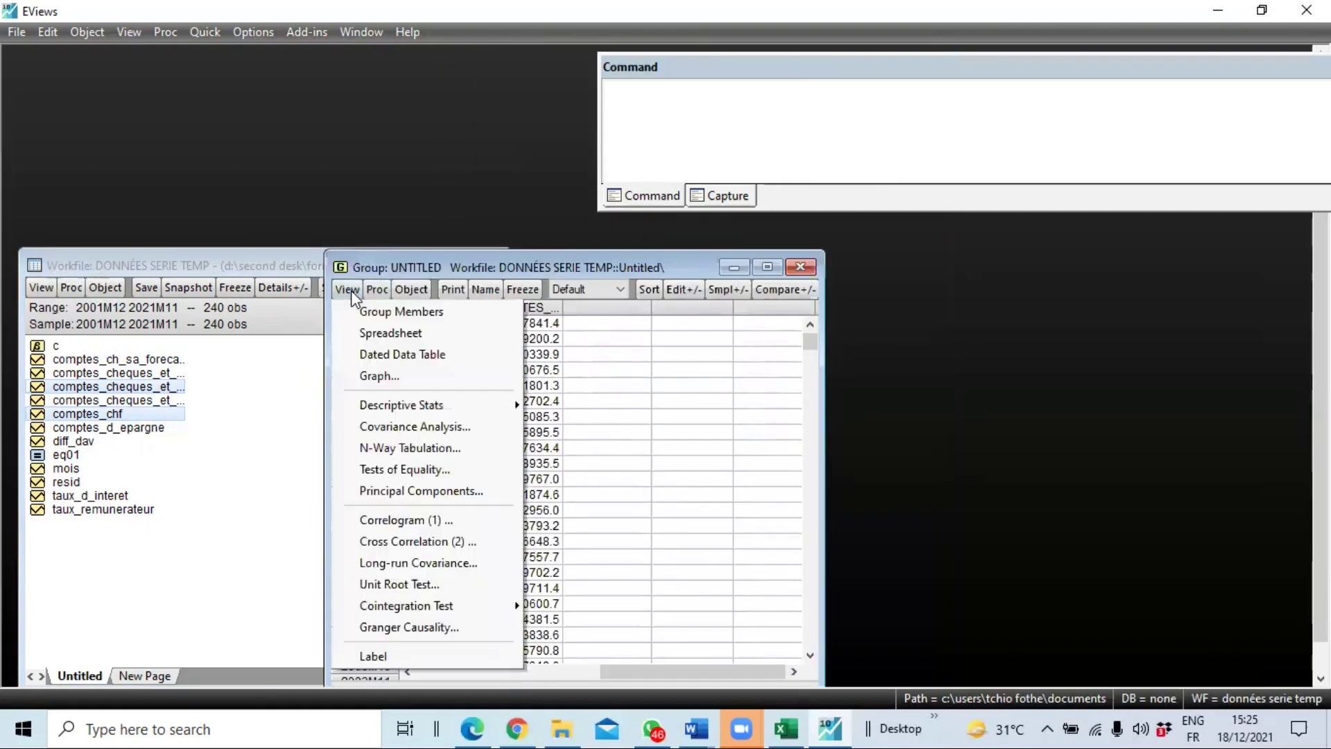
click(380, 377)
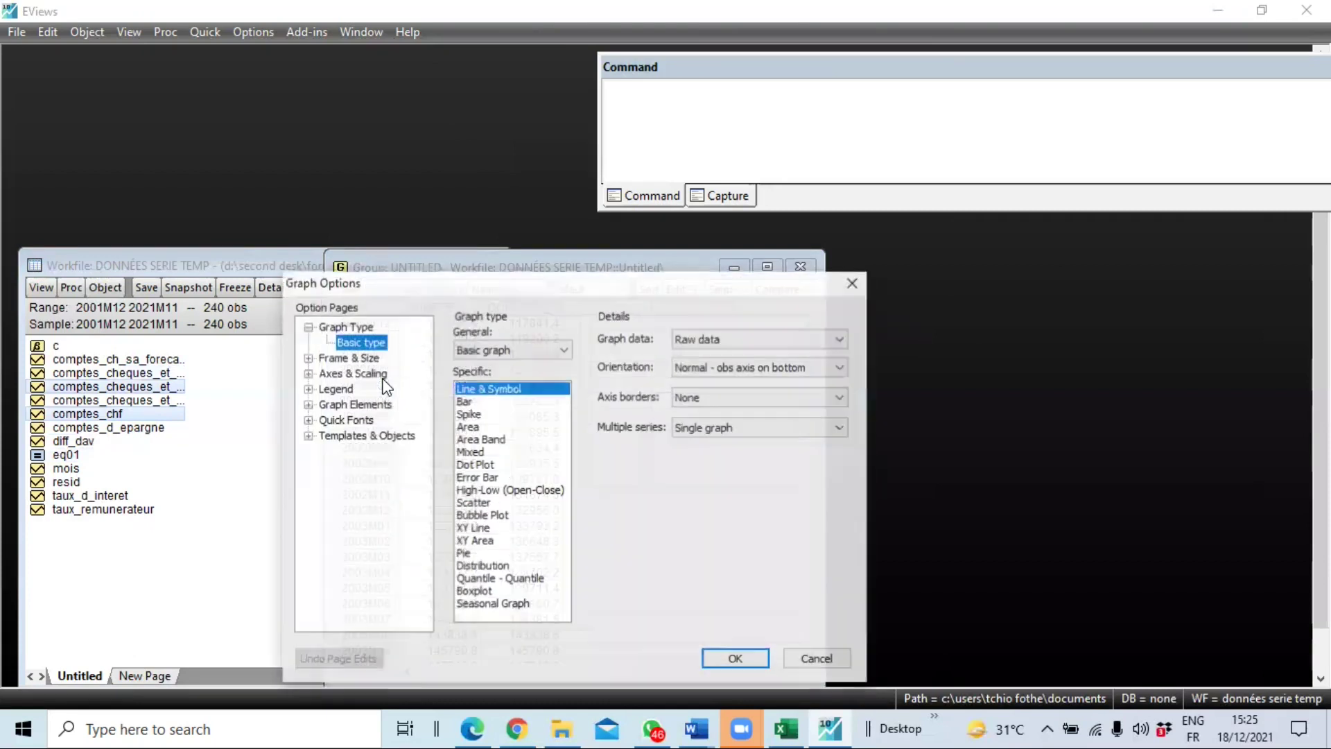
key(Return)
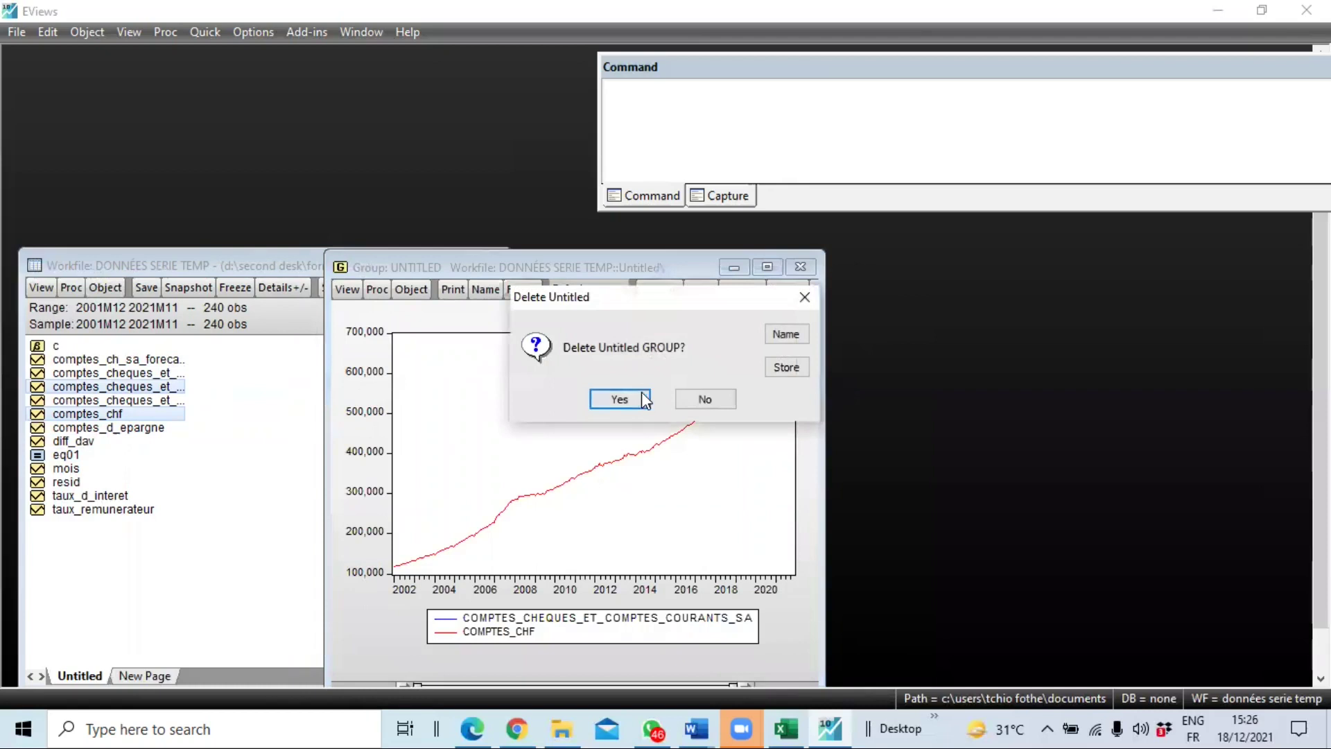
click(632, 400)
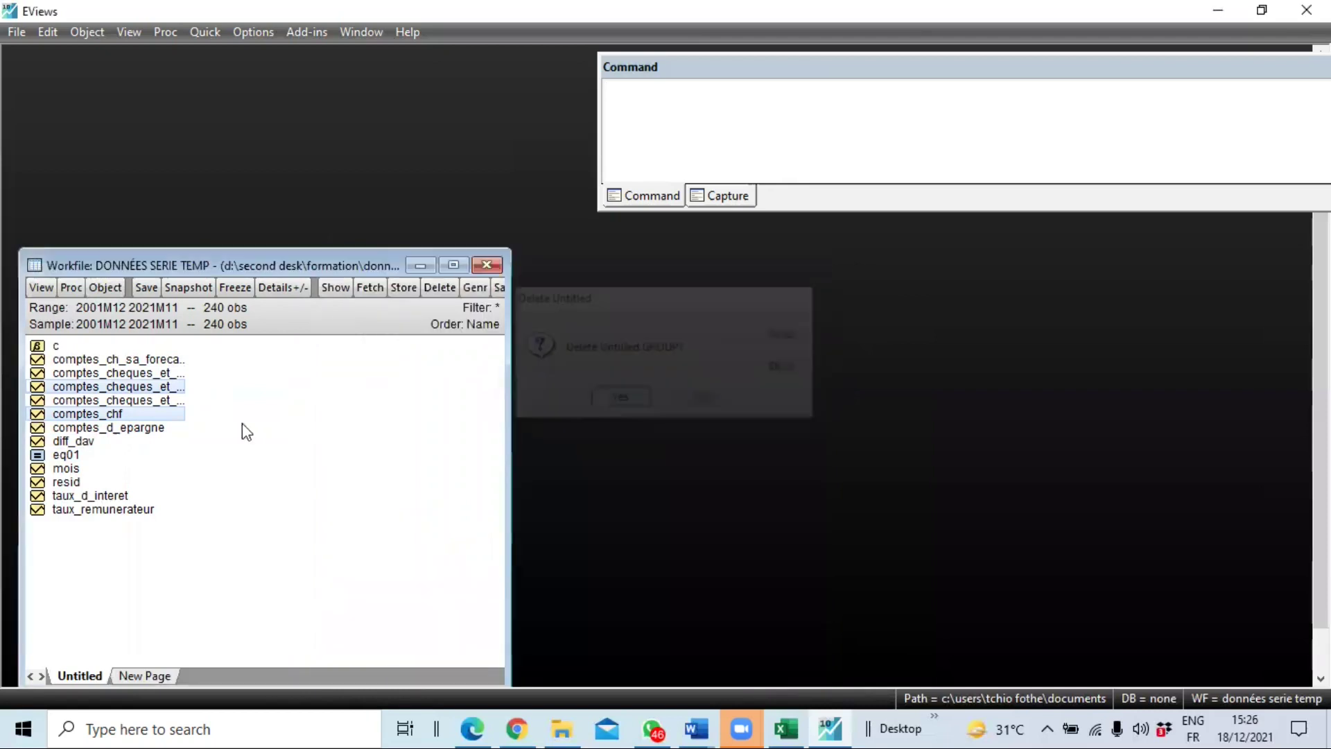
- Open the seasonally adjusted current-accounts series and comptes_chf as a group again, with the seasonally adjusted series first
click(121, 385)
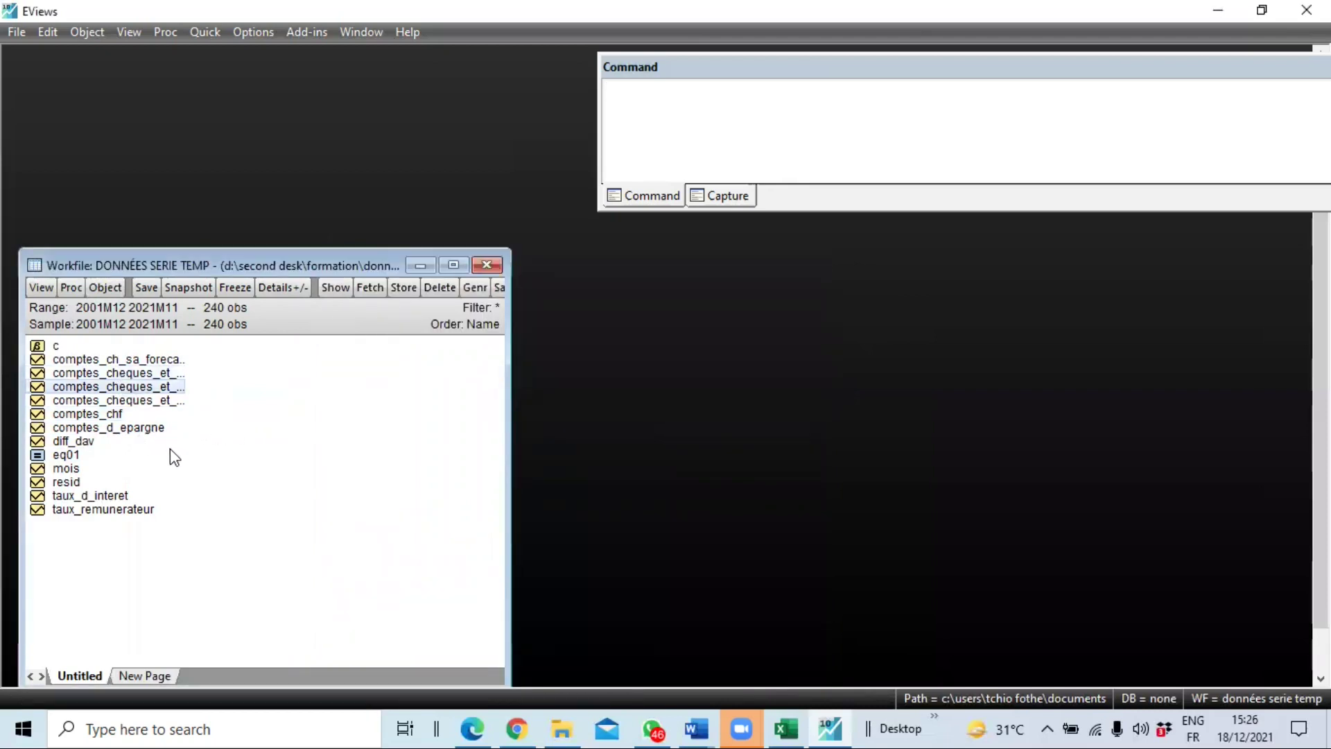
ctrl+click(107, 416)
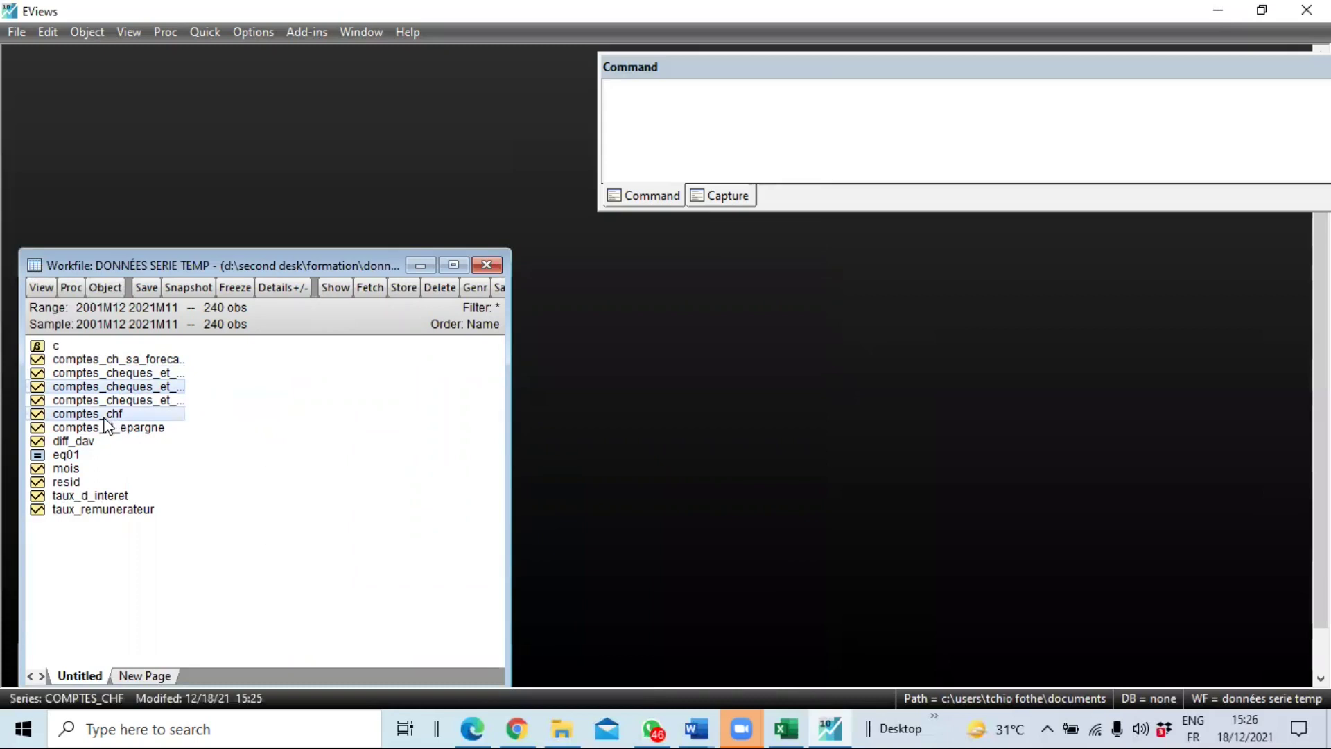
click(161, 386)
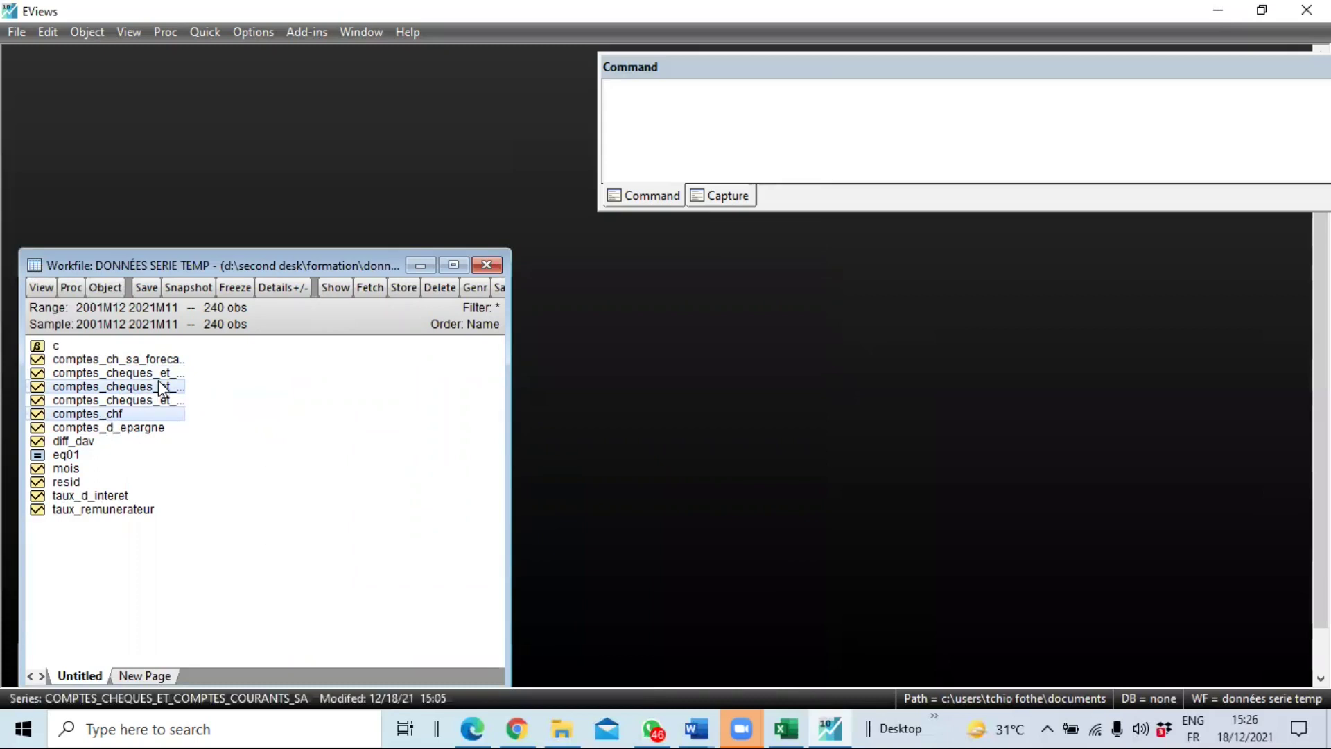
right_click(160, 386)
click(203, 390)
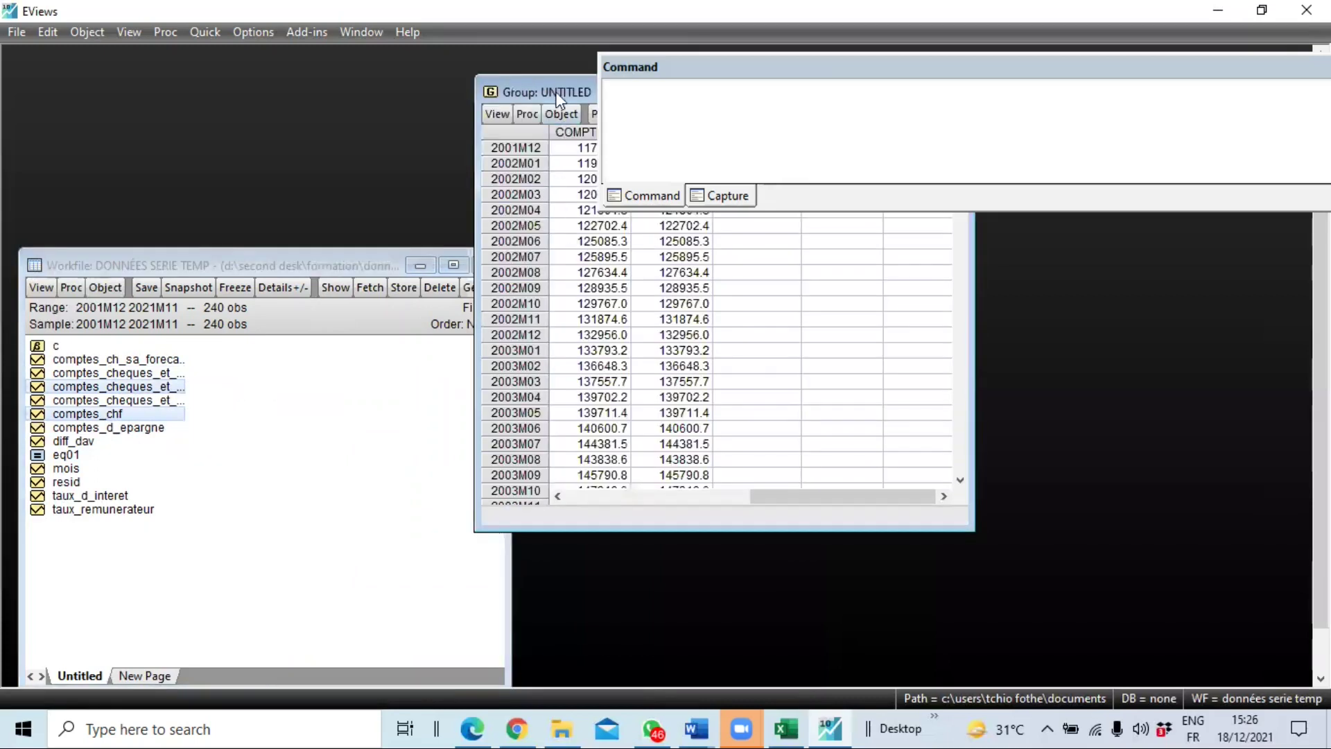
- Plot both series of the group in a single default line graph, check the forecast end, and delete the untitled group
drag(539, 98, 416, 257)
click(373, 272)
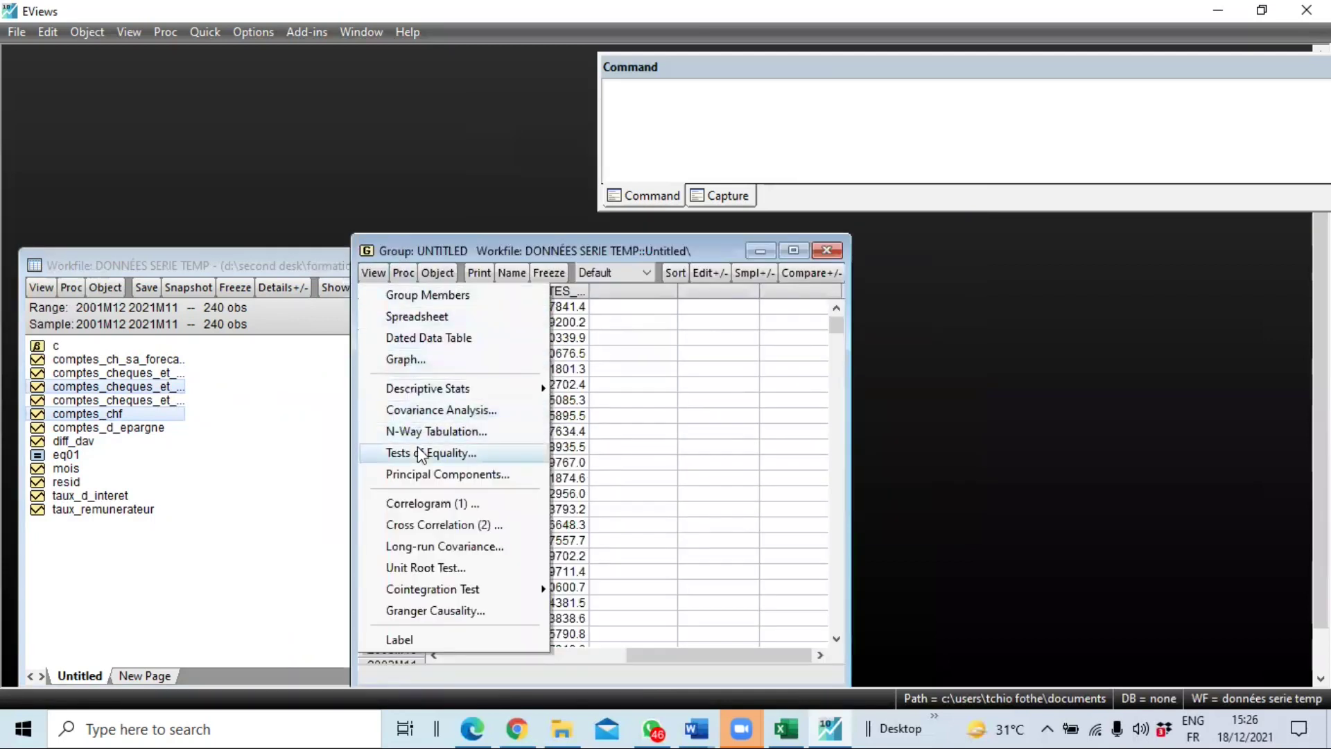
click(436, 362)
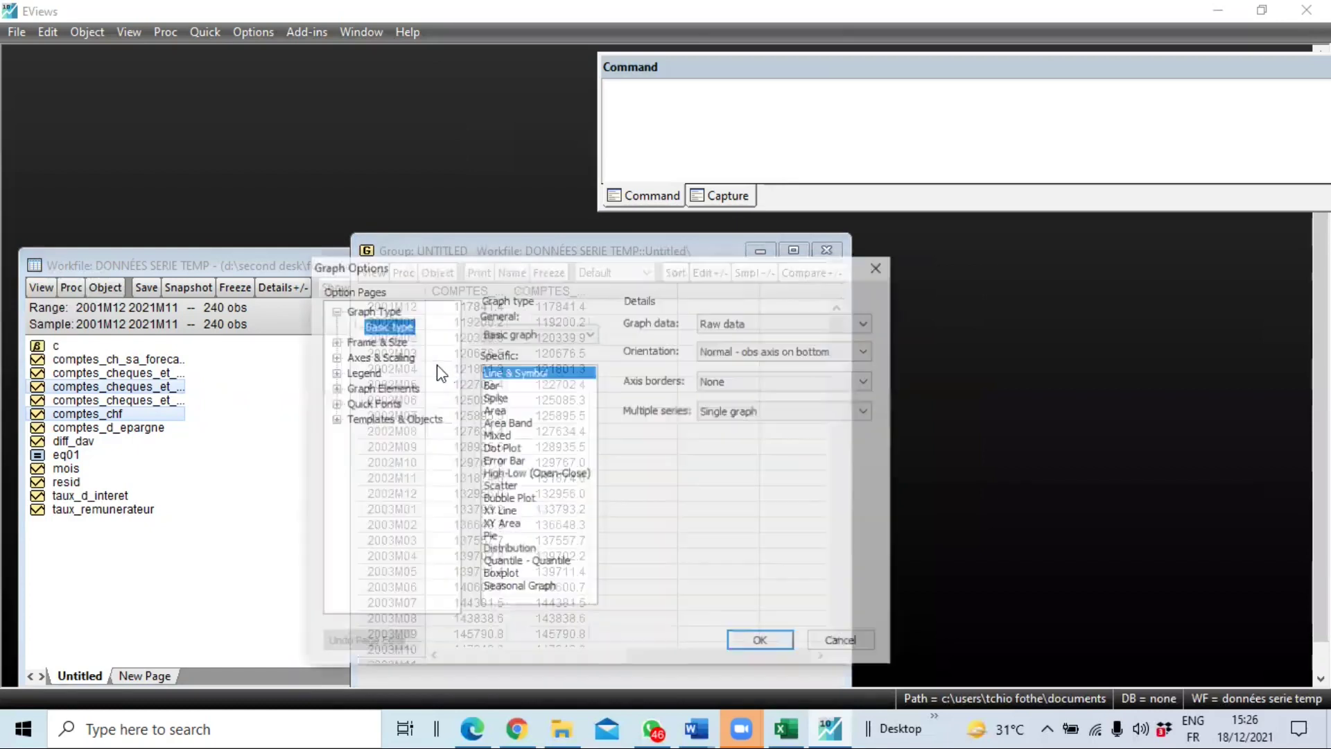
key(Return)
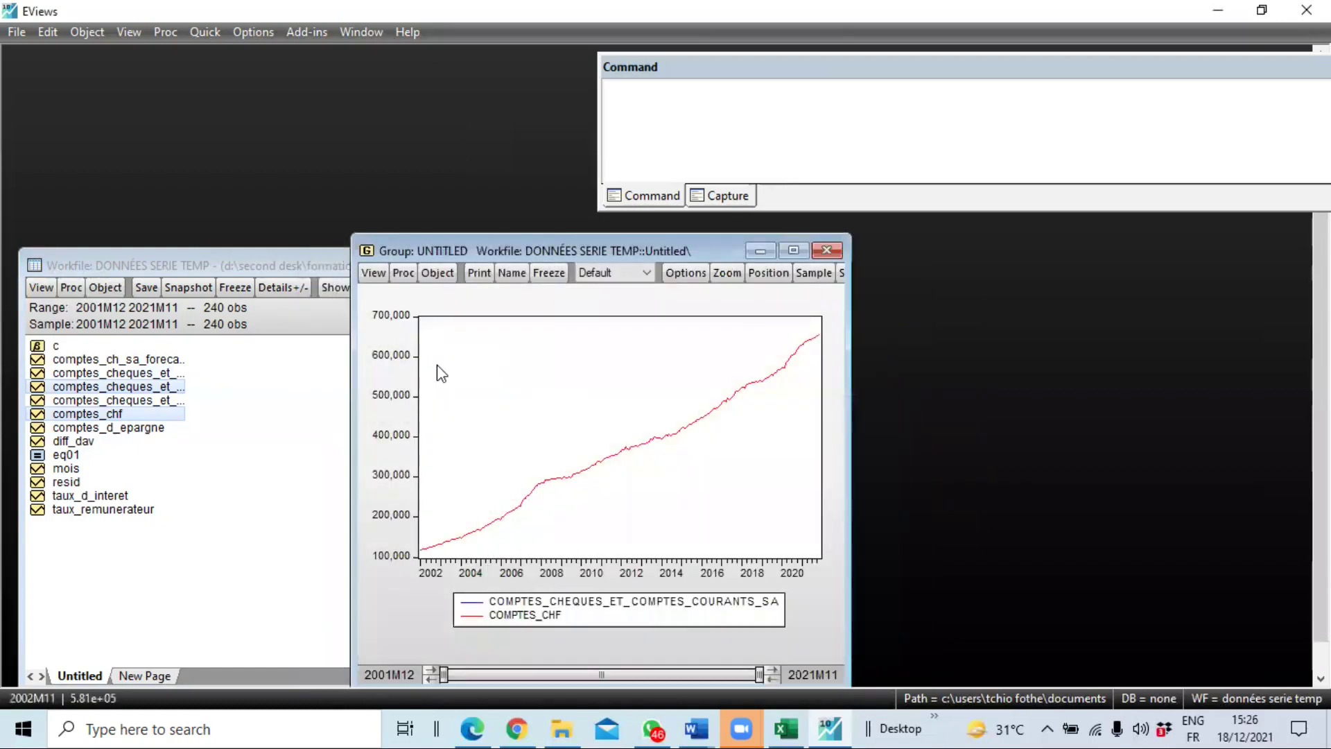
click(825, 250)
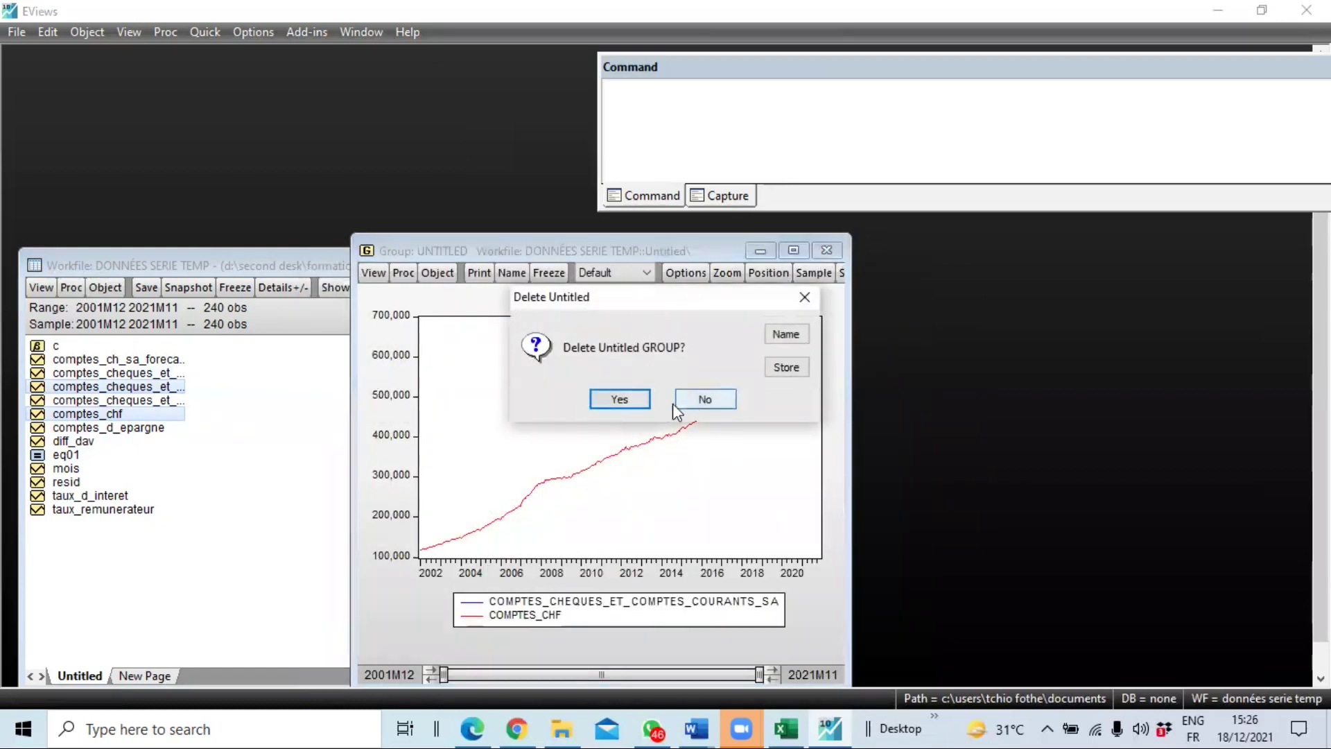
click(622, 404)
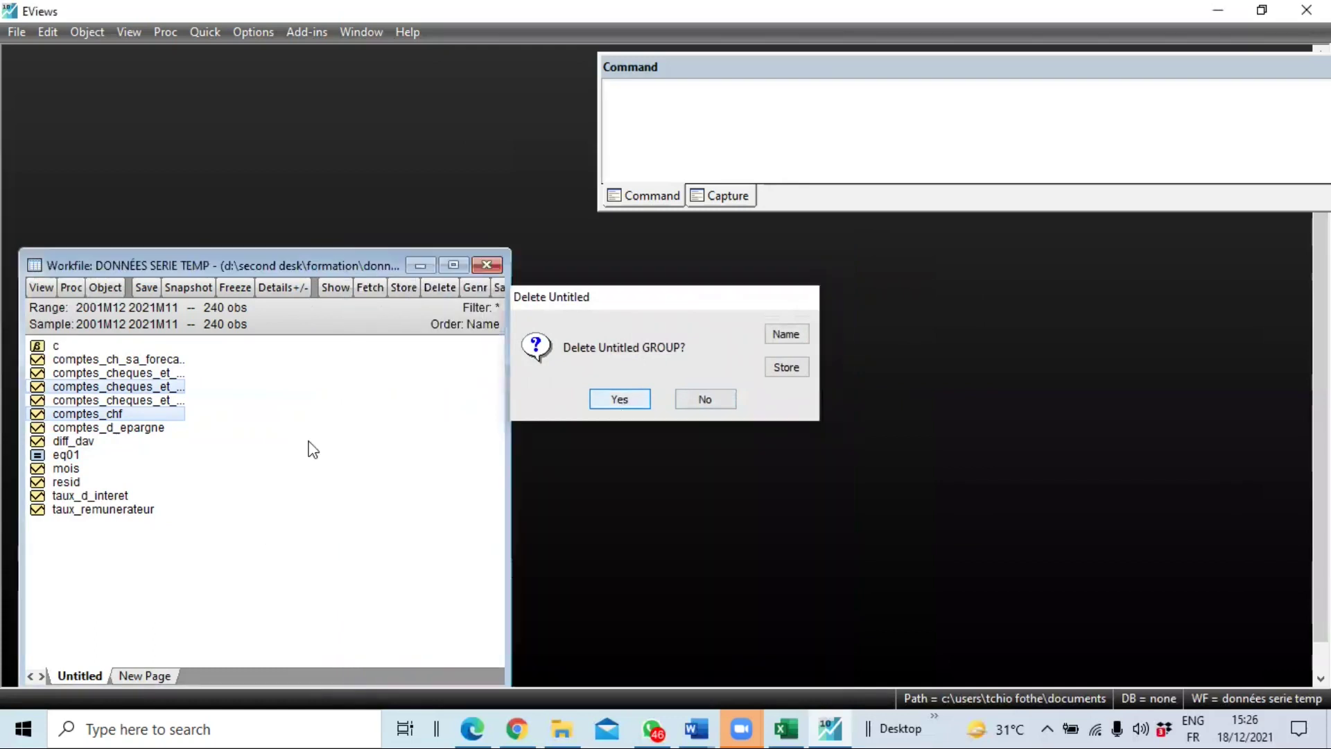
- Open comptes_chf and the seasonally adjusted current-accounts series as a group, with comptes_chf selected first
click(127, 387)
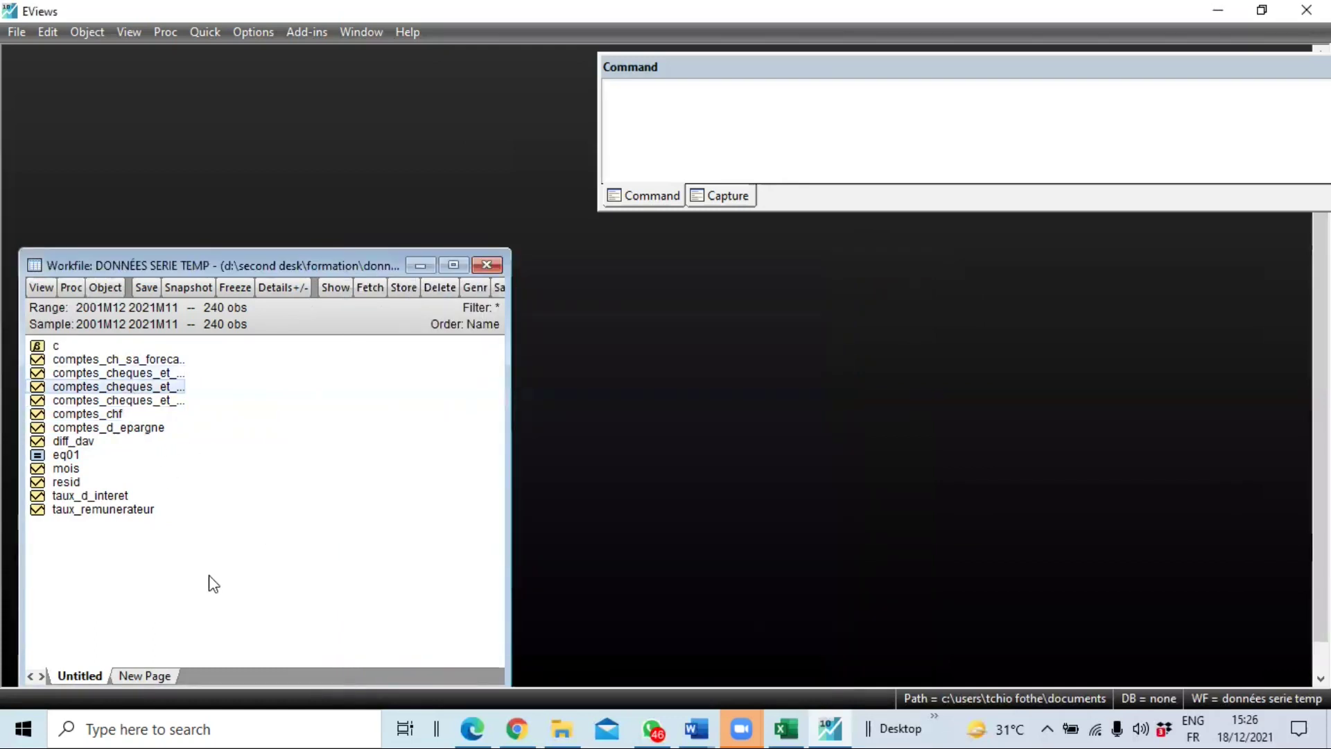
click(107, 414)
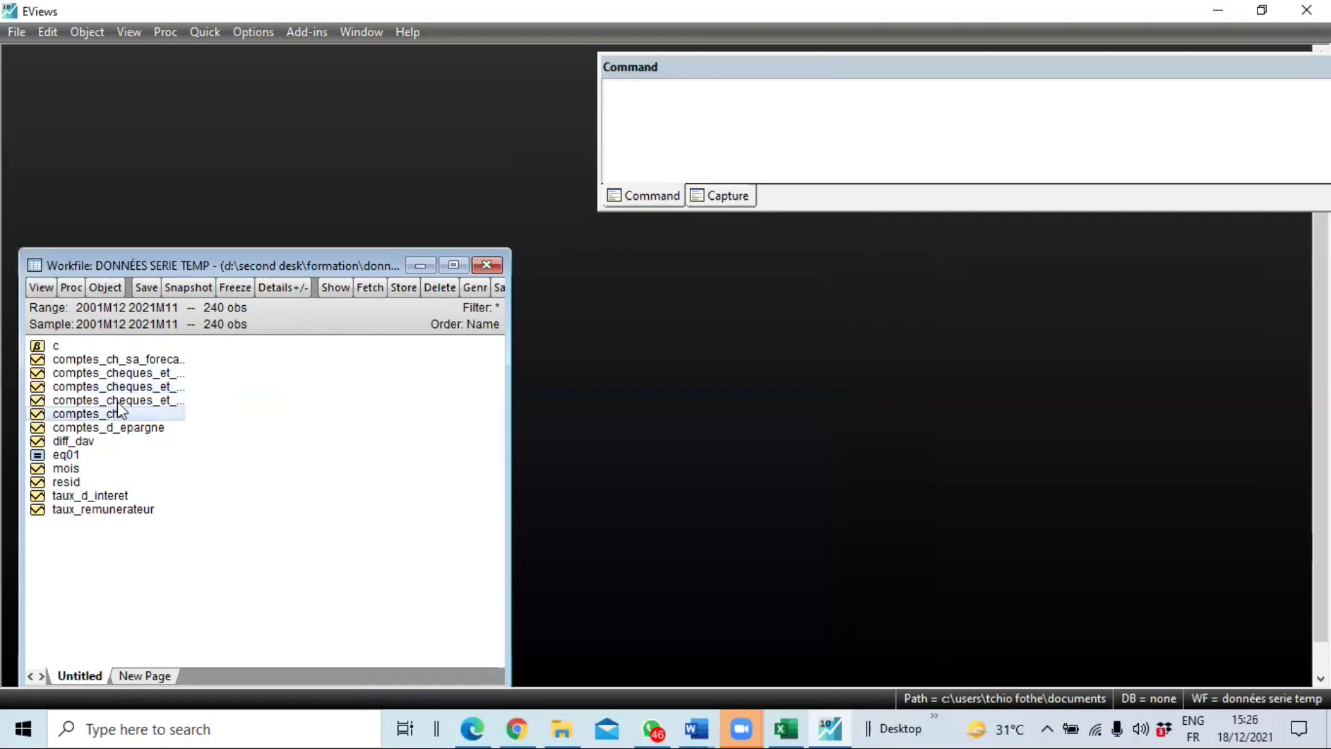
ctrl+click(166, 387)
right_click(167, 385)
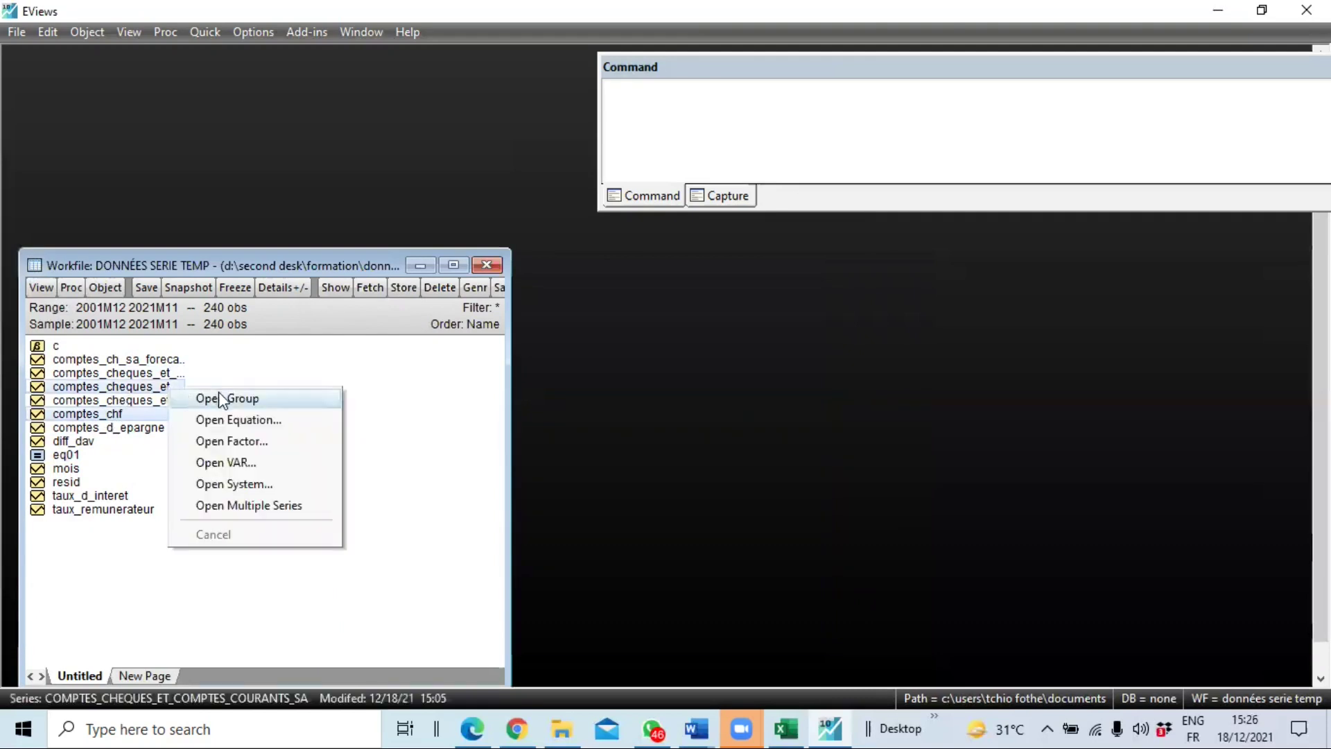
click(220, 396)
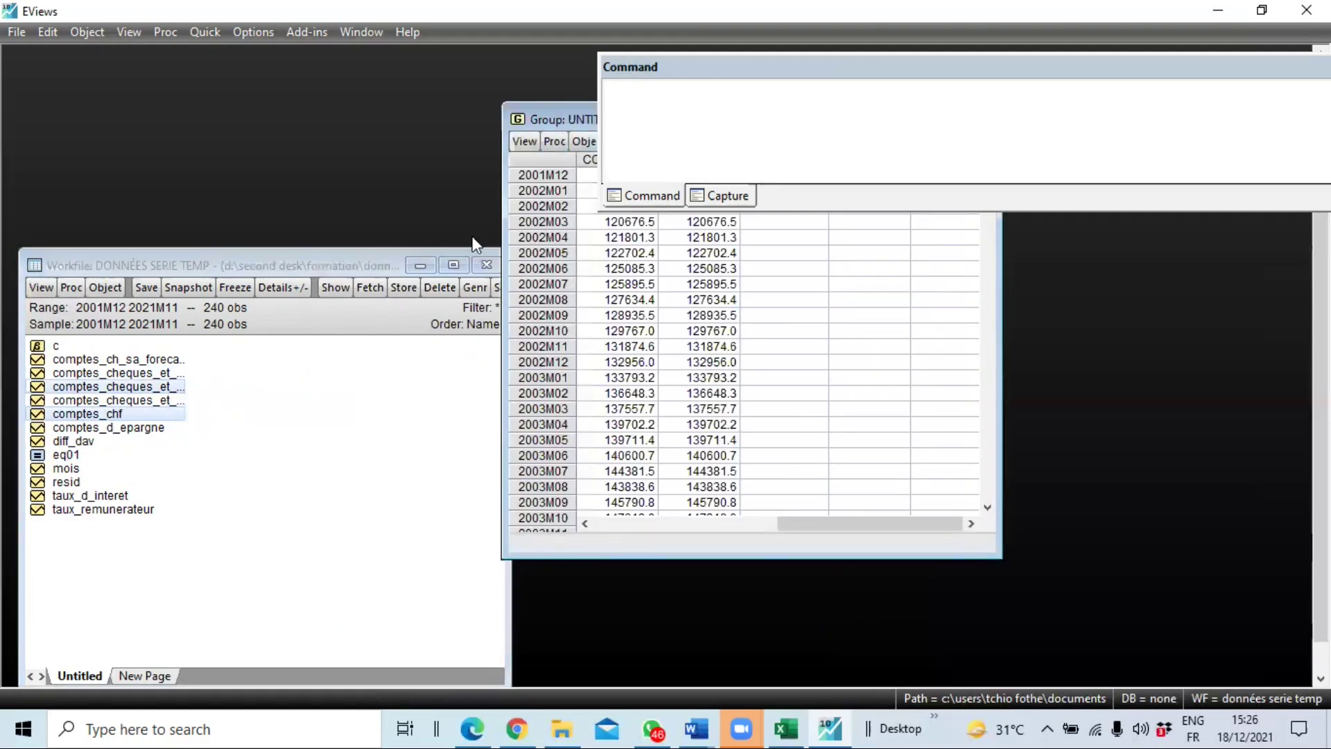
- Graph the reordered group as a default line graph with both series in a single graph
drag(559, 119, 474, 233)
click(436, 255)
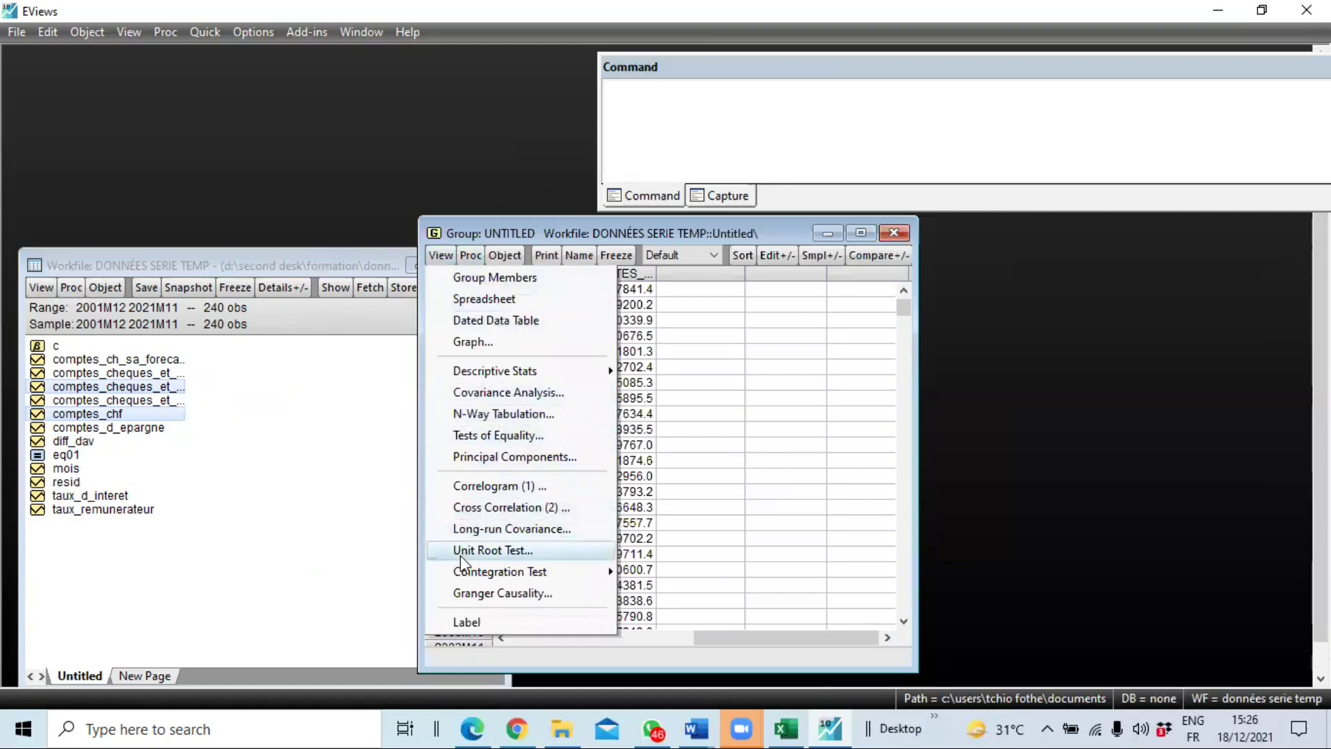
mouse_move(506, 372)
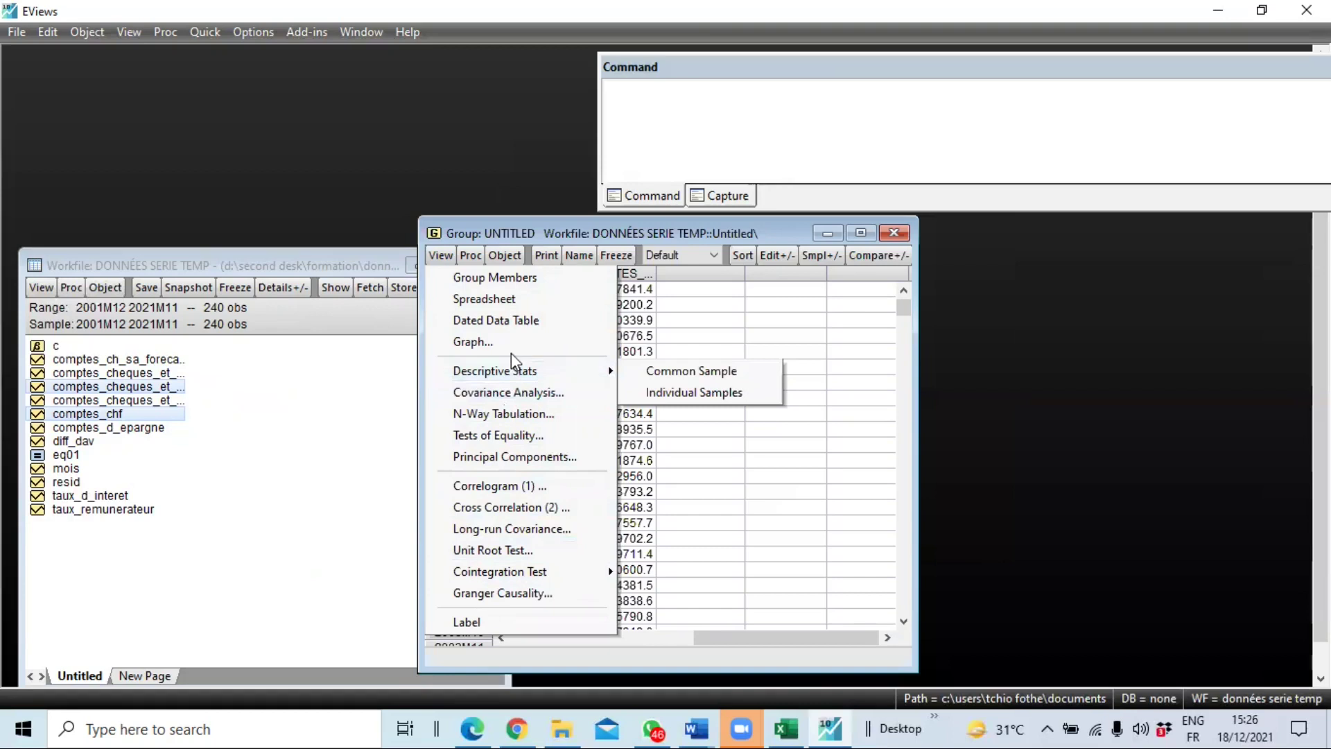
click(506, 346)
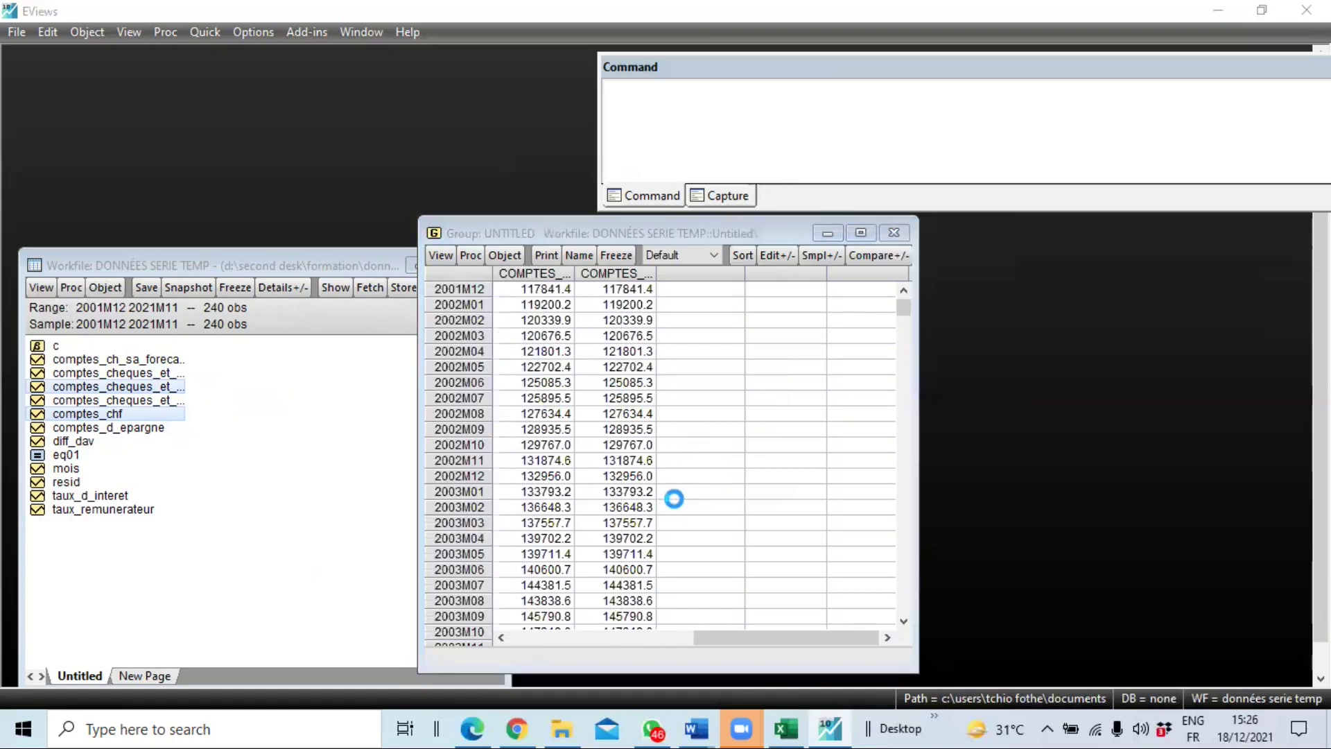
click(801, 619)
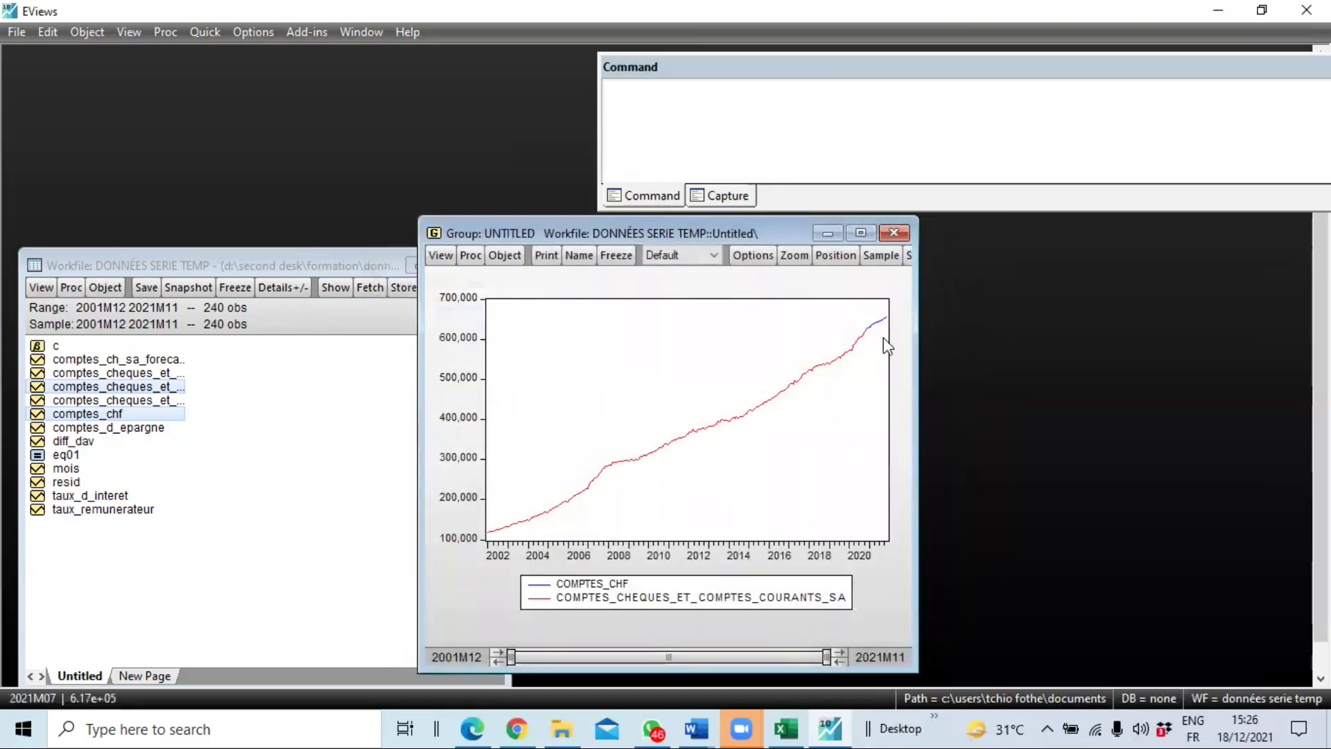
- Widen the group graph, compare the comptes_chf line with the seasonally adjusted line, and discard the group
drag(734, 231, 425, 311)
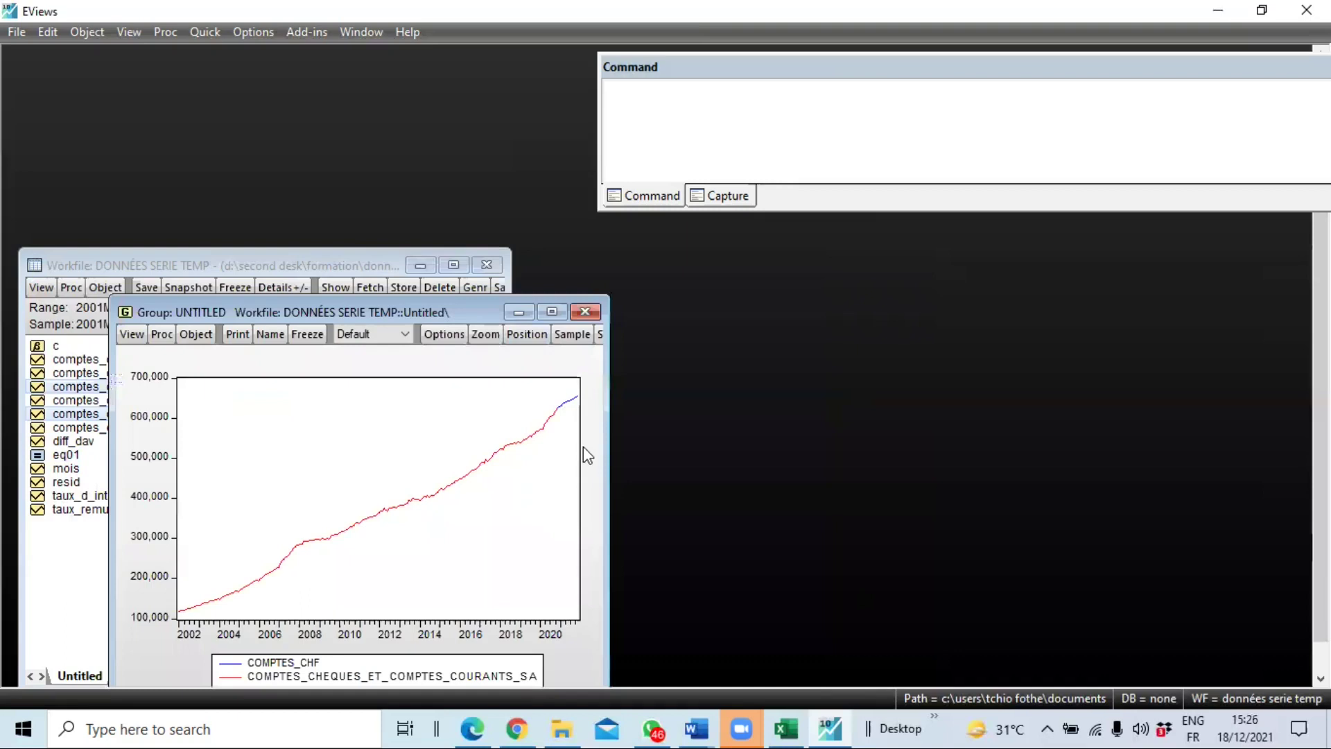
drag(605, 460, 857, 460)
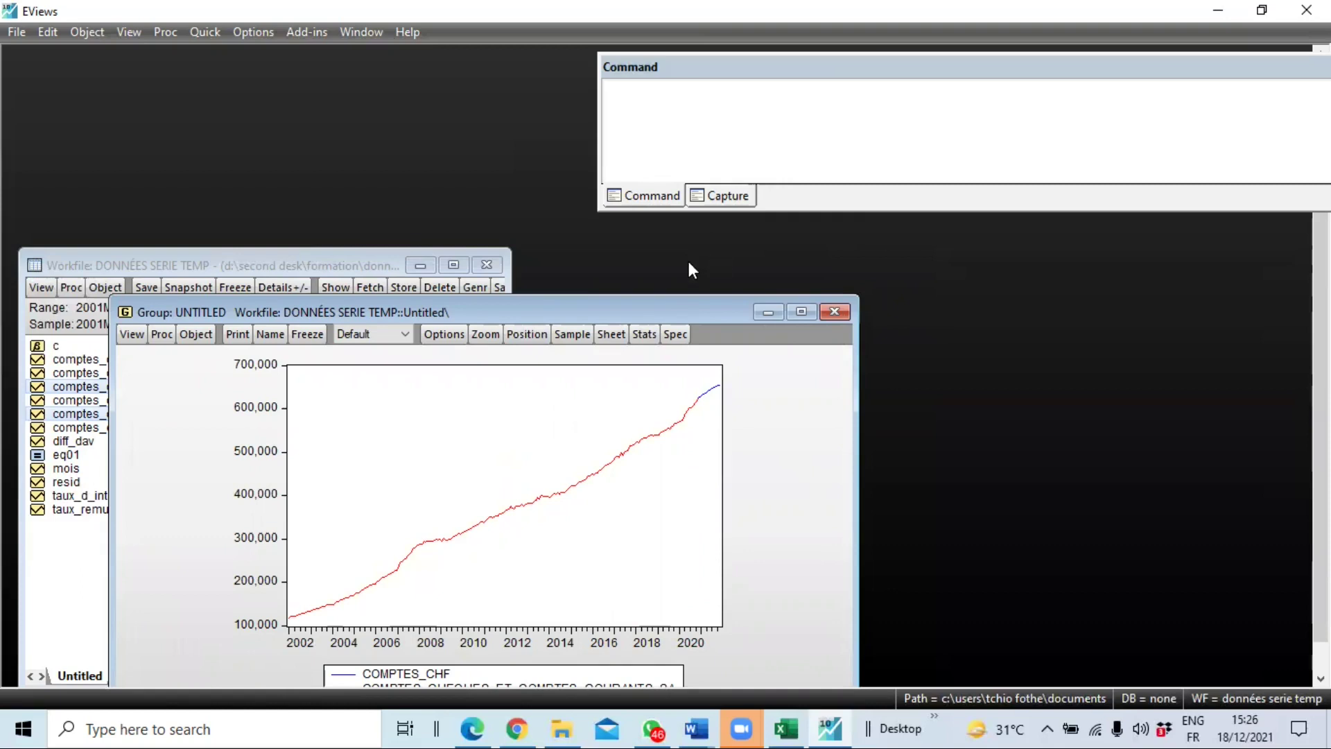
click(834, 312)
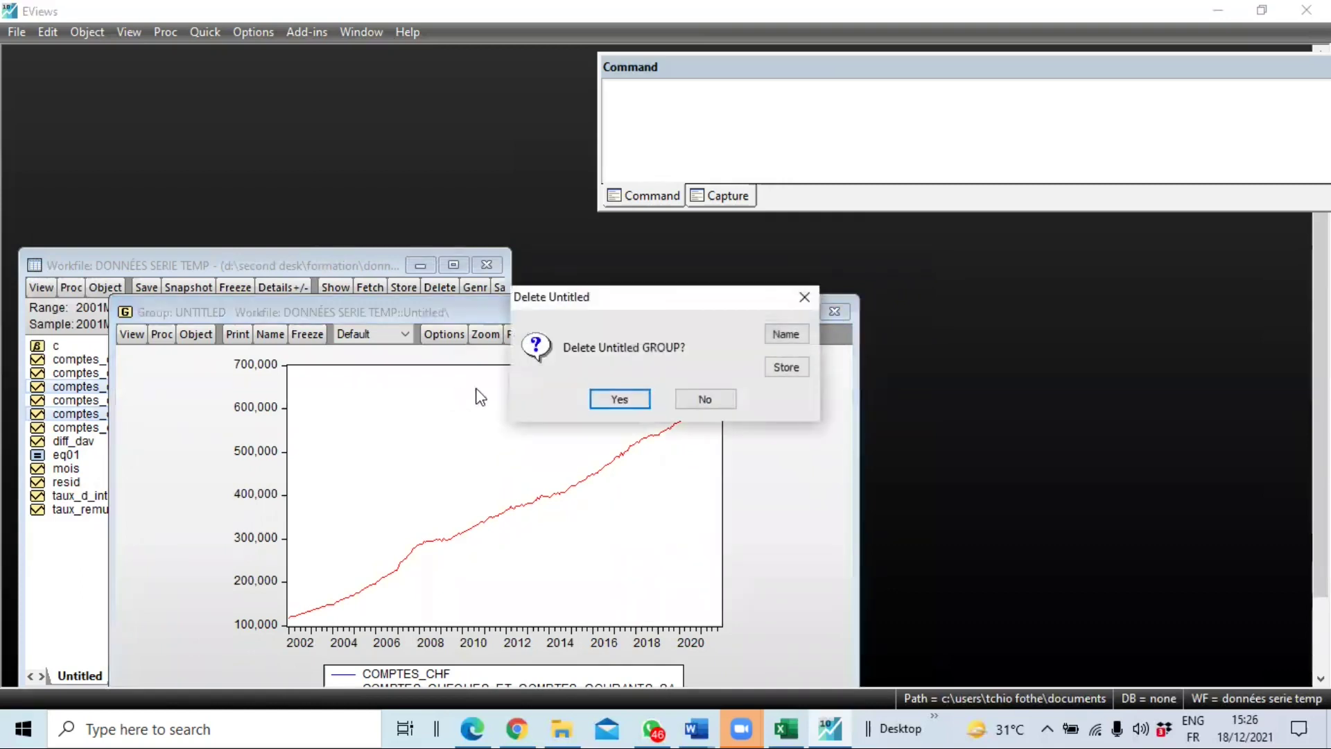
click(629, 401)
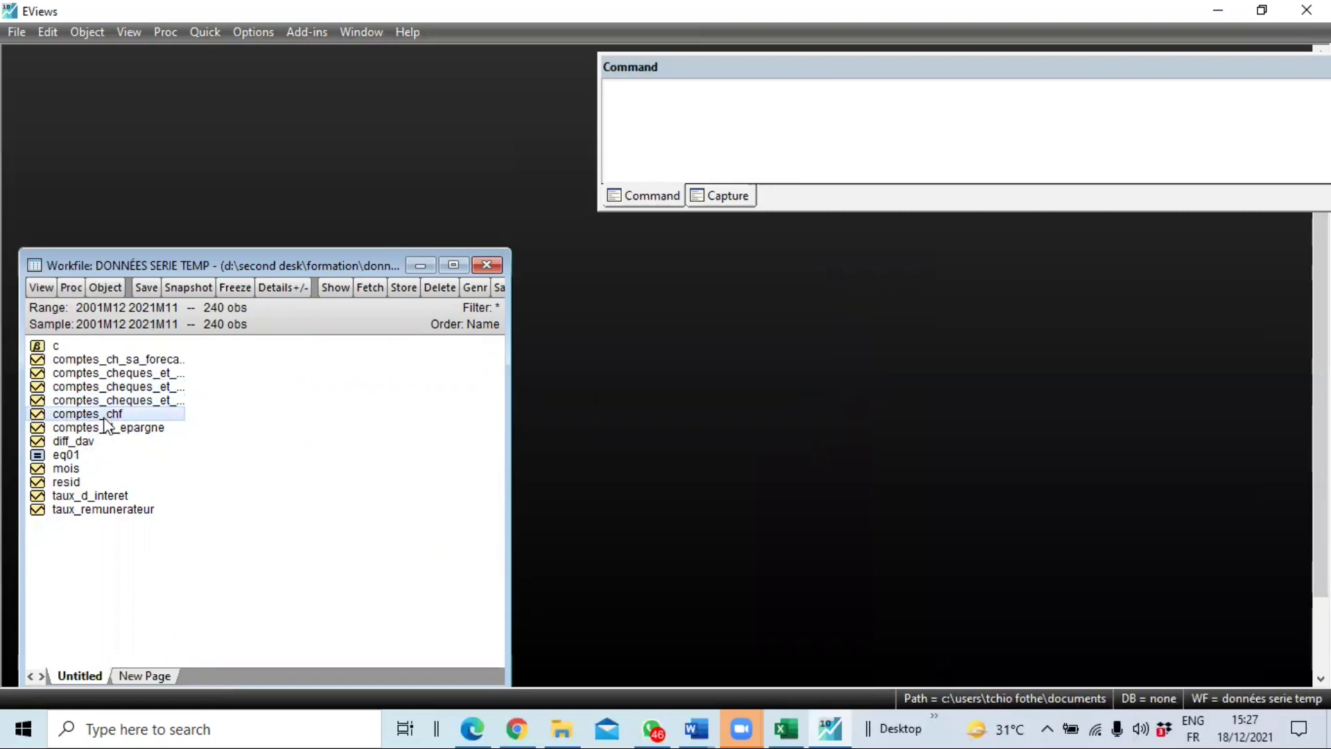
click(104, 419)
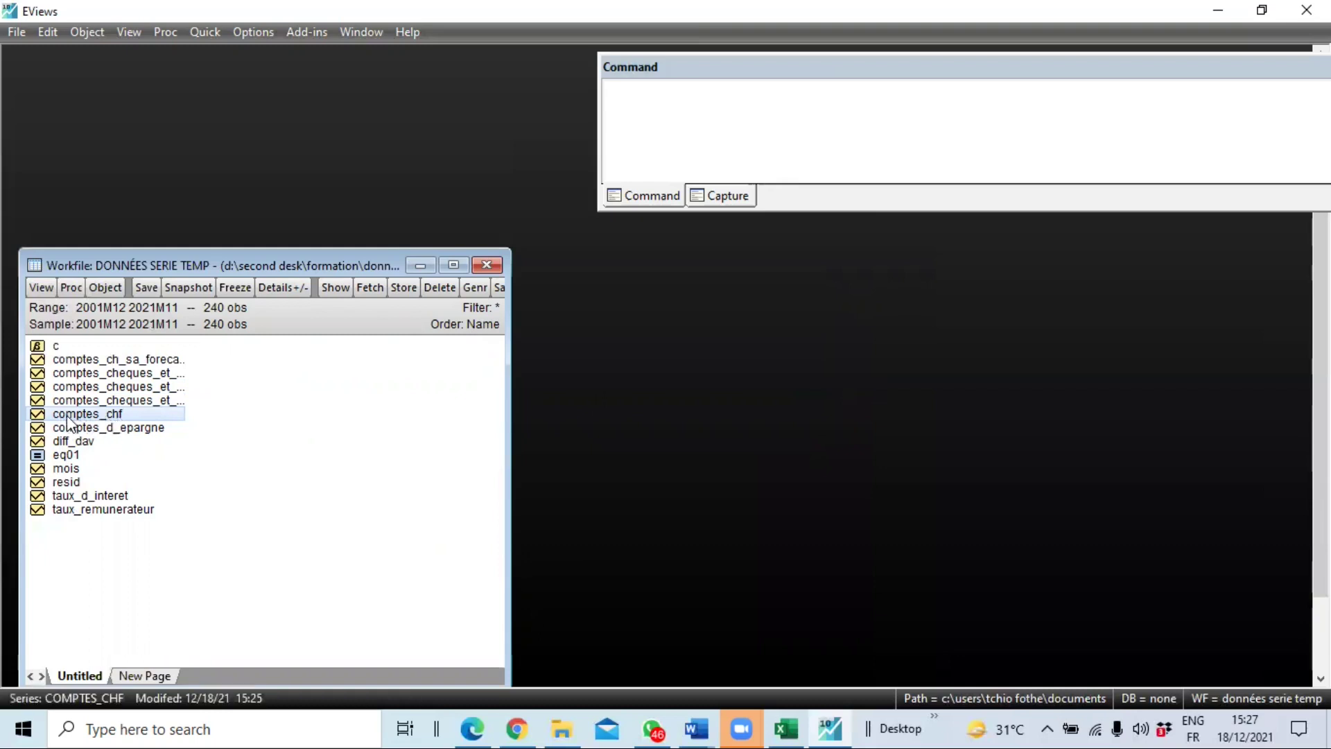
click(135, 428)
click(137, 414)
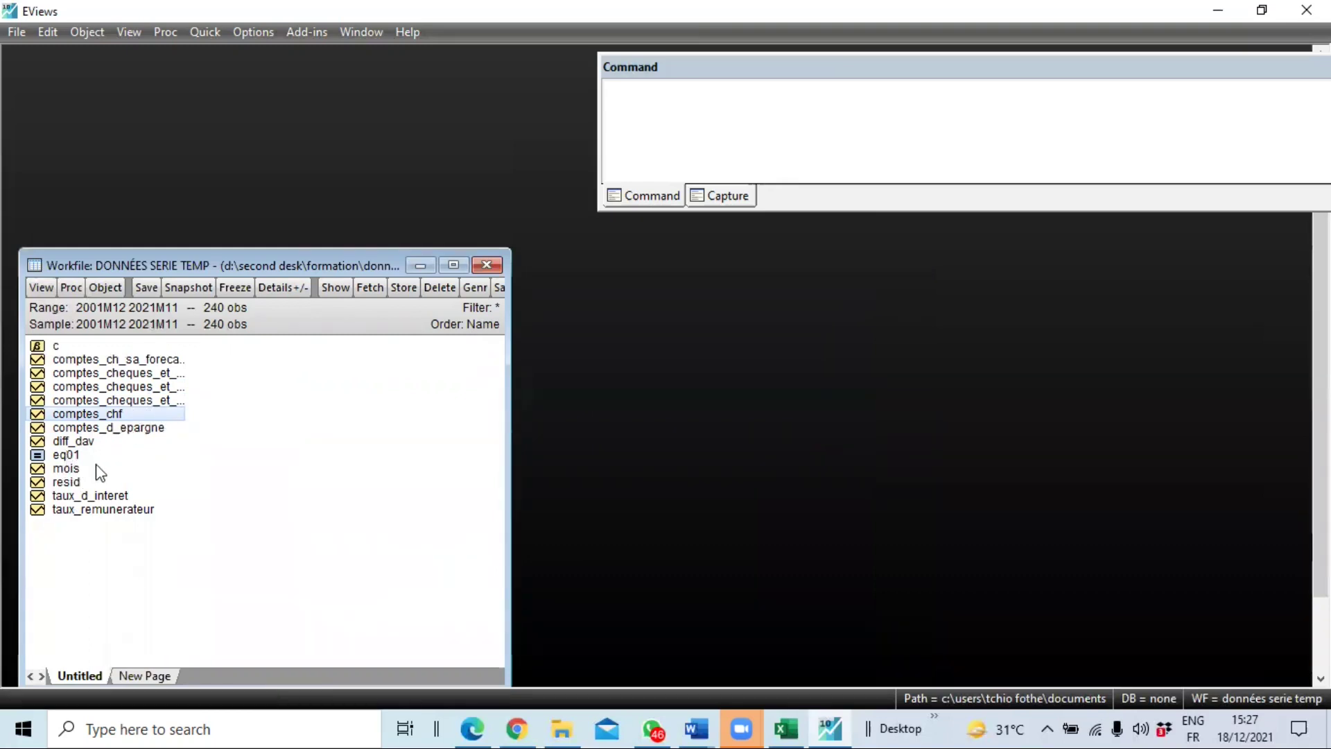
- Open the COMPTES_CHEQUES_ET_COMPTES_COURANTS_SF series, switch it to the spreadsheet view and examine its monthly values
double_click(137, 400)
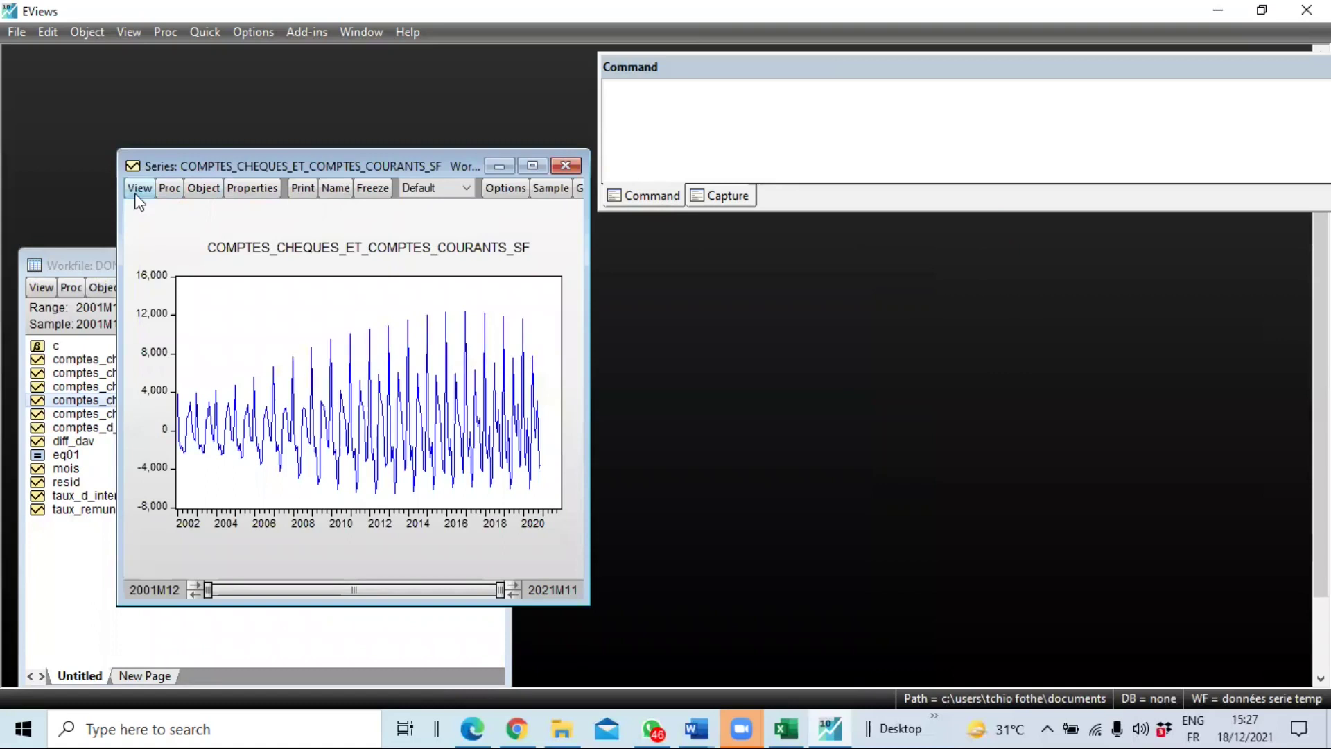
click(140, 187)
click(149, 210)
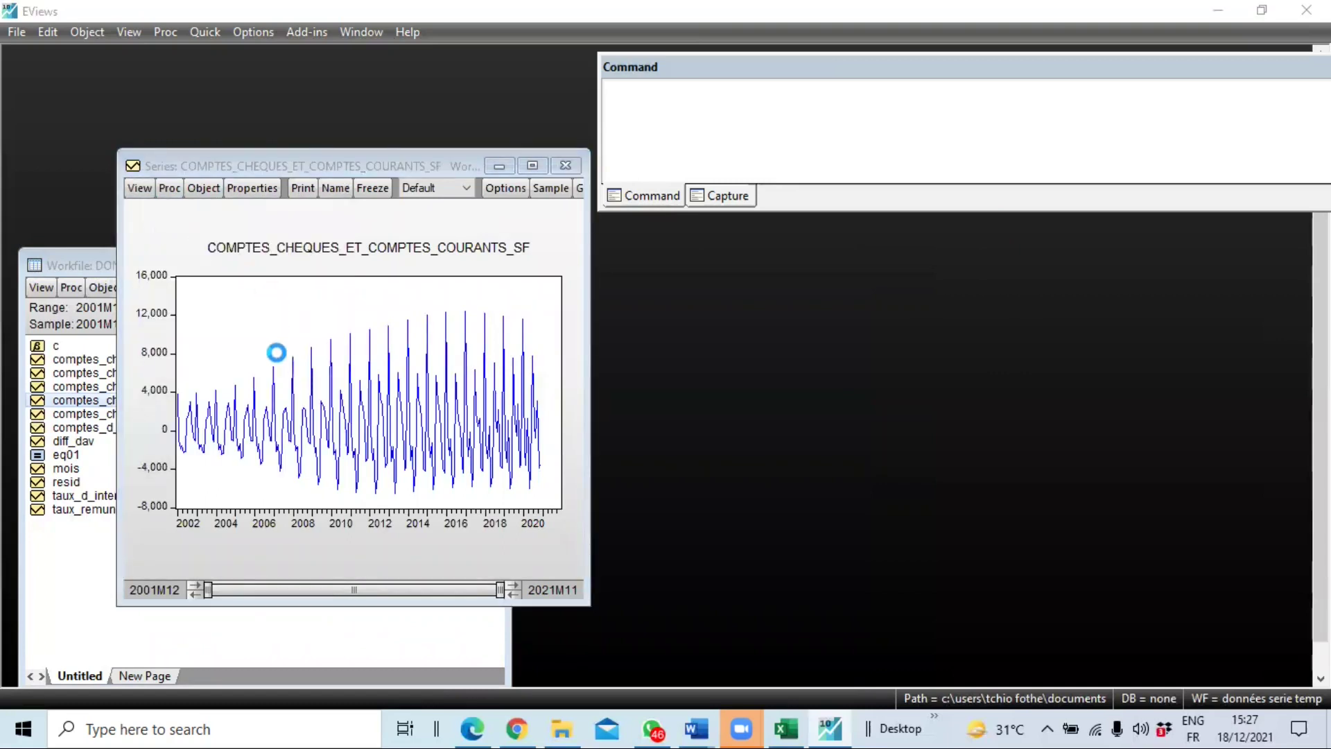
click(633, 184)
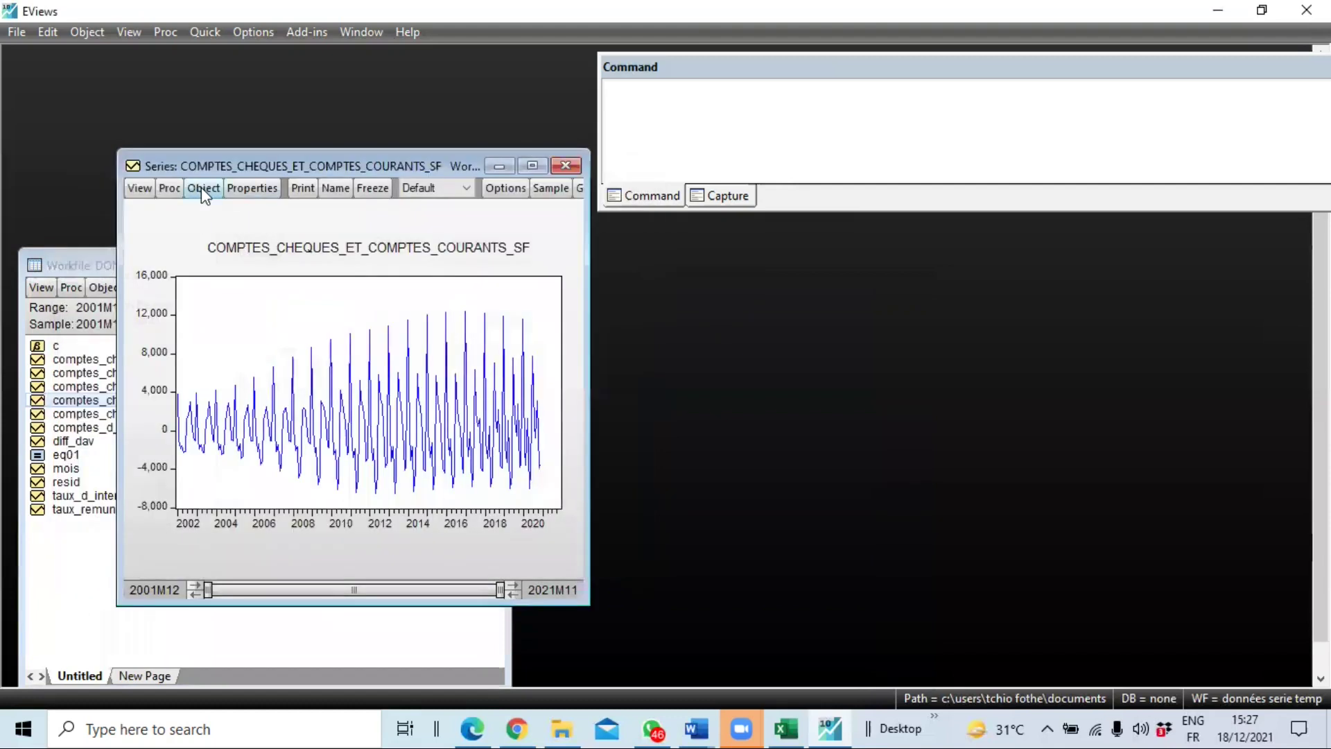
click(147, 190)
click(173, 209)
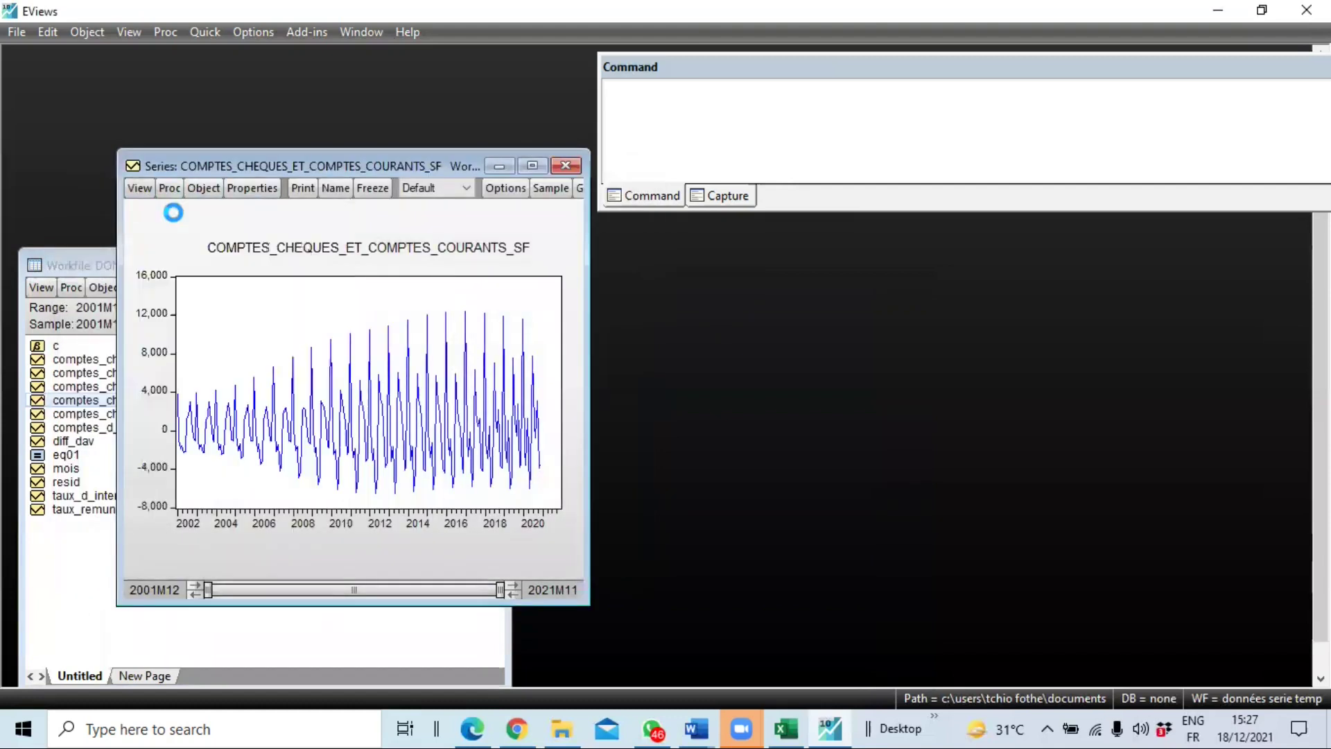
scroll(329, 436, down, 20)
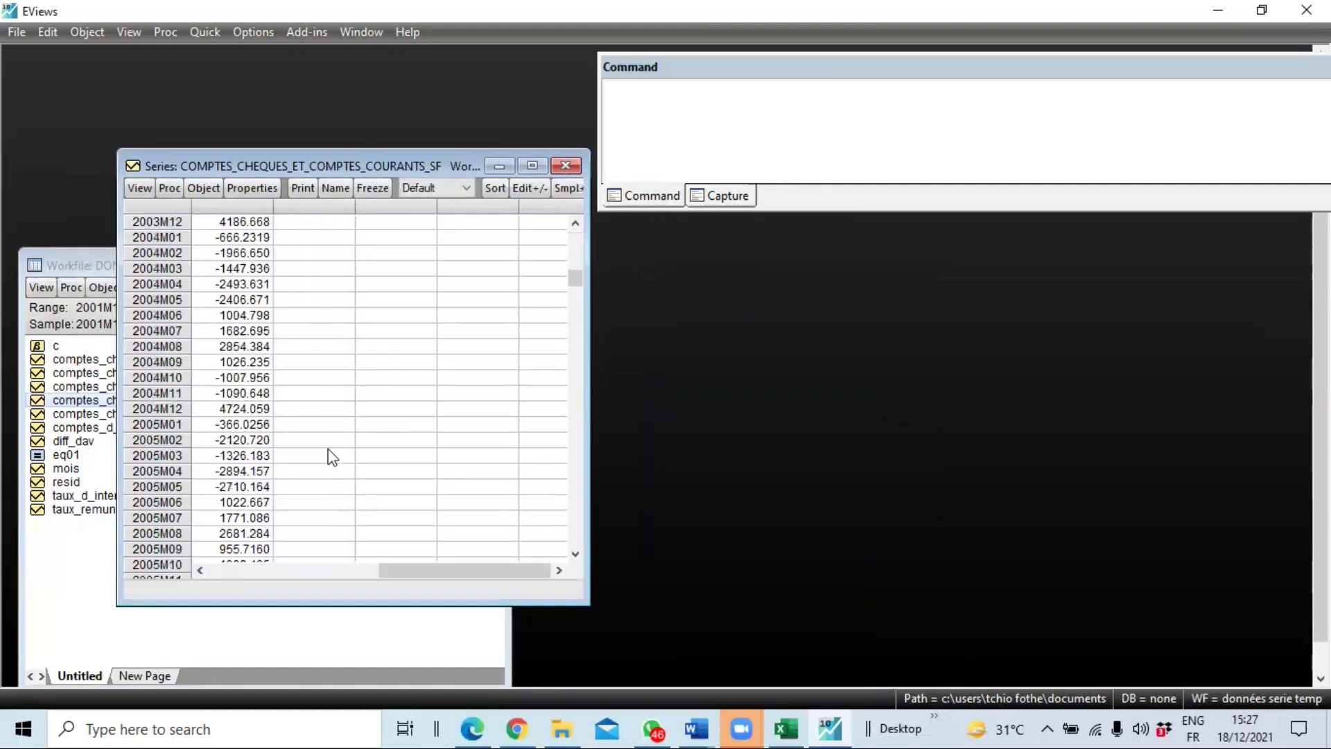
scroll(334, 453, down, 20)
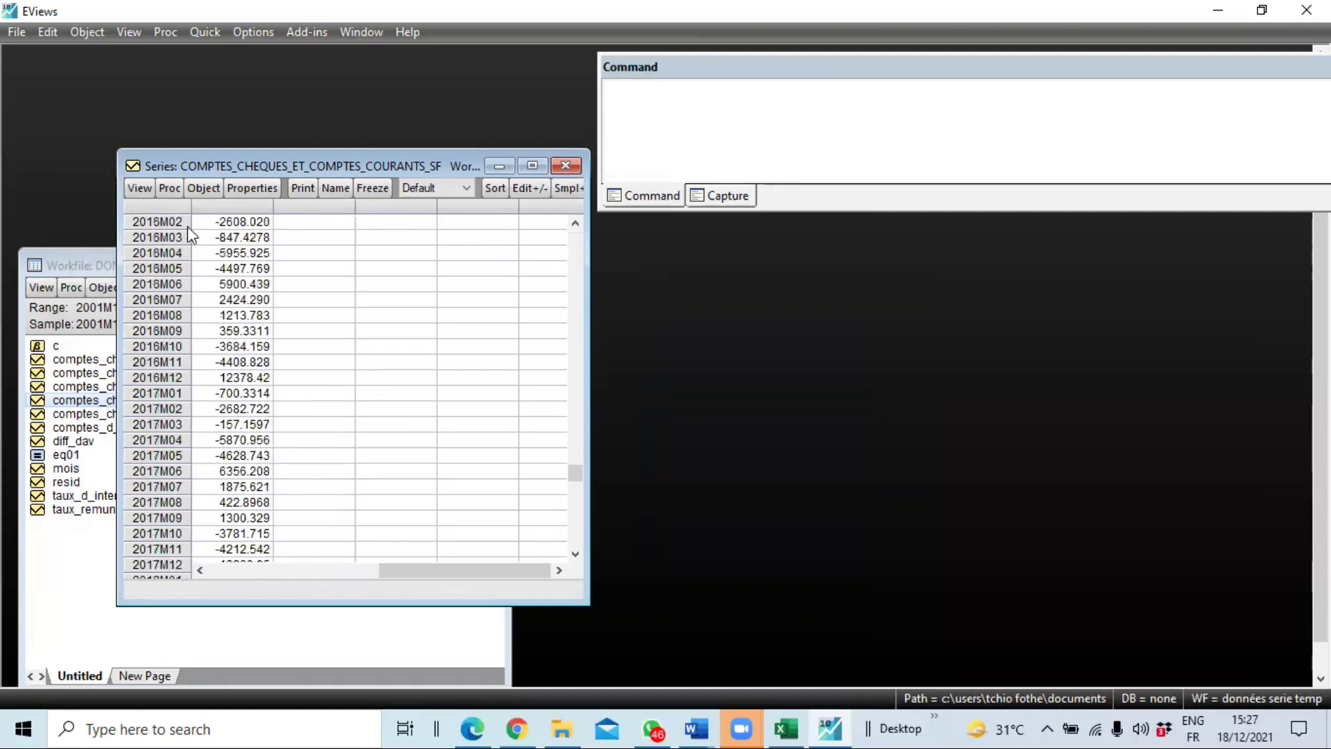
click(142, 187)
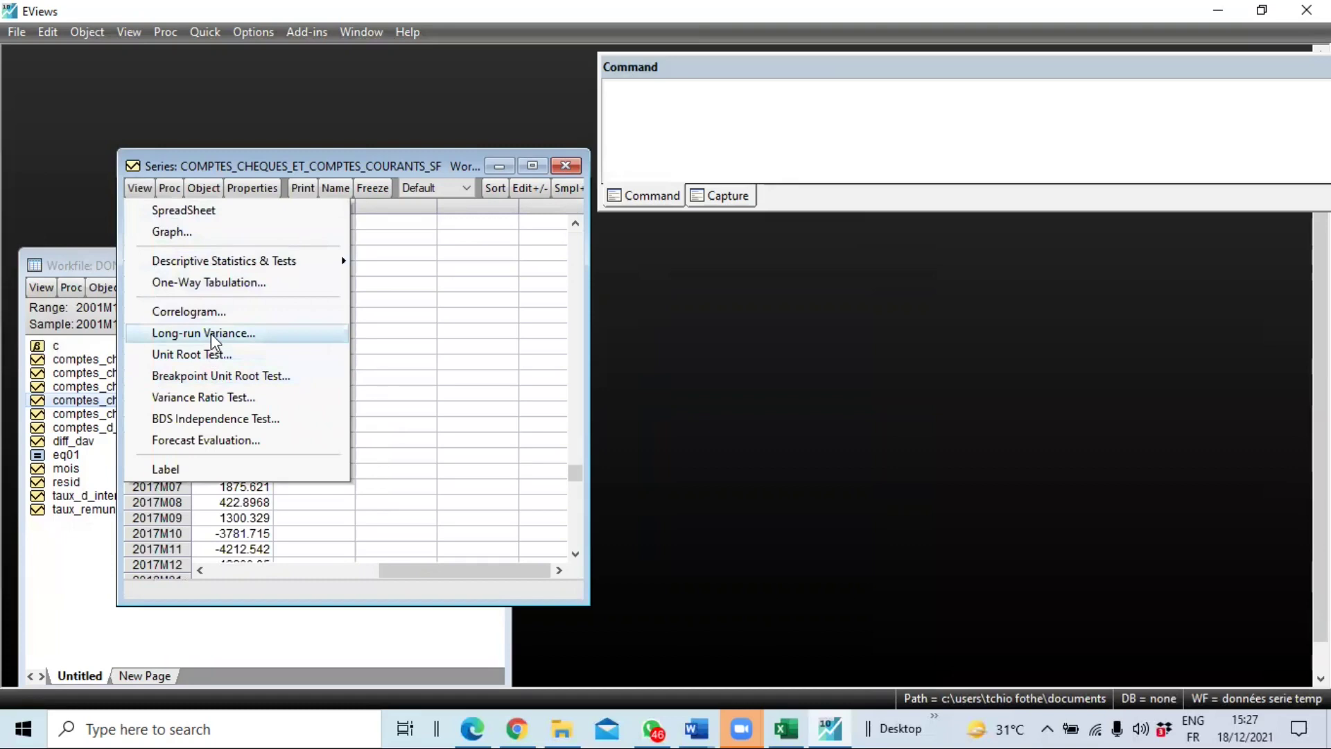
click(211, 353)
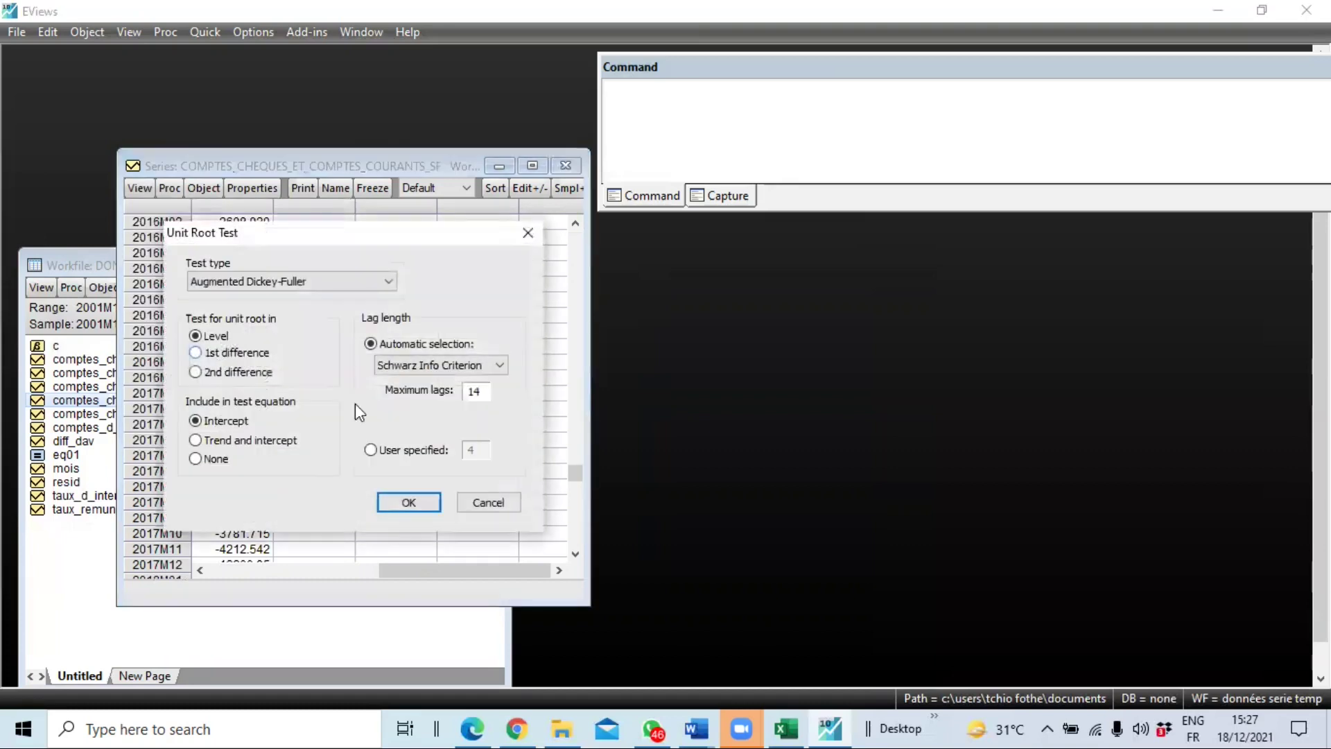
click(527, 233)
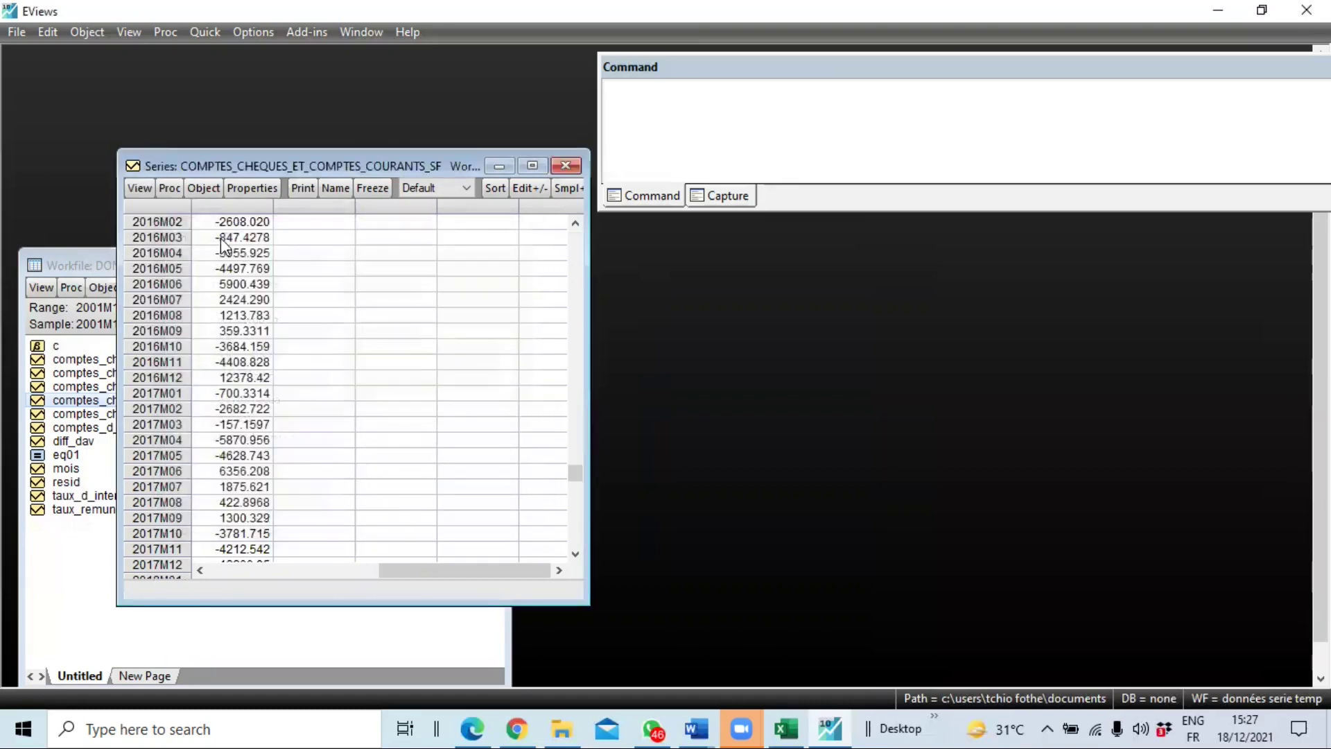
- Graph the seasonal factor series as a default line graph and examine its seasonal pattern through the end of the sample
click(141, 190)
click(198, 231)
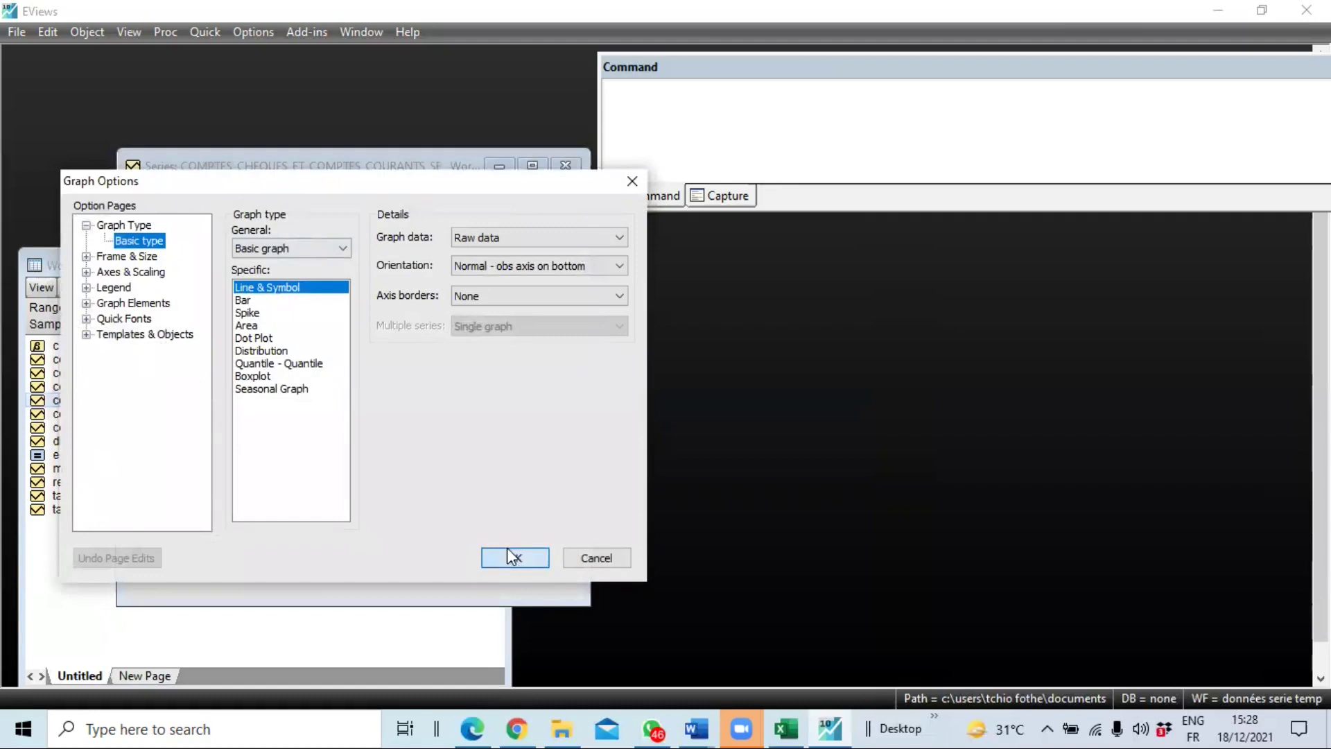
click(513, 556)
drag(303, 167, 293, 223)
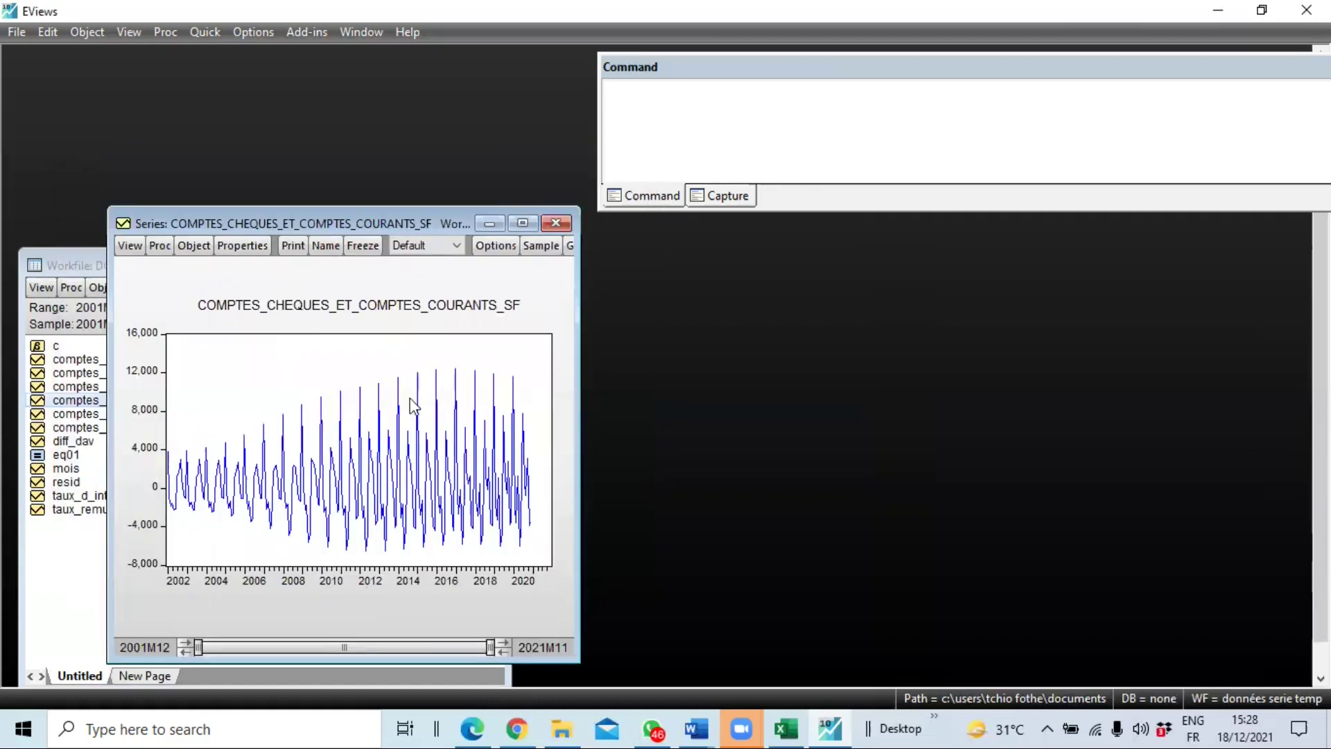
mouse_move(531, 488)
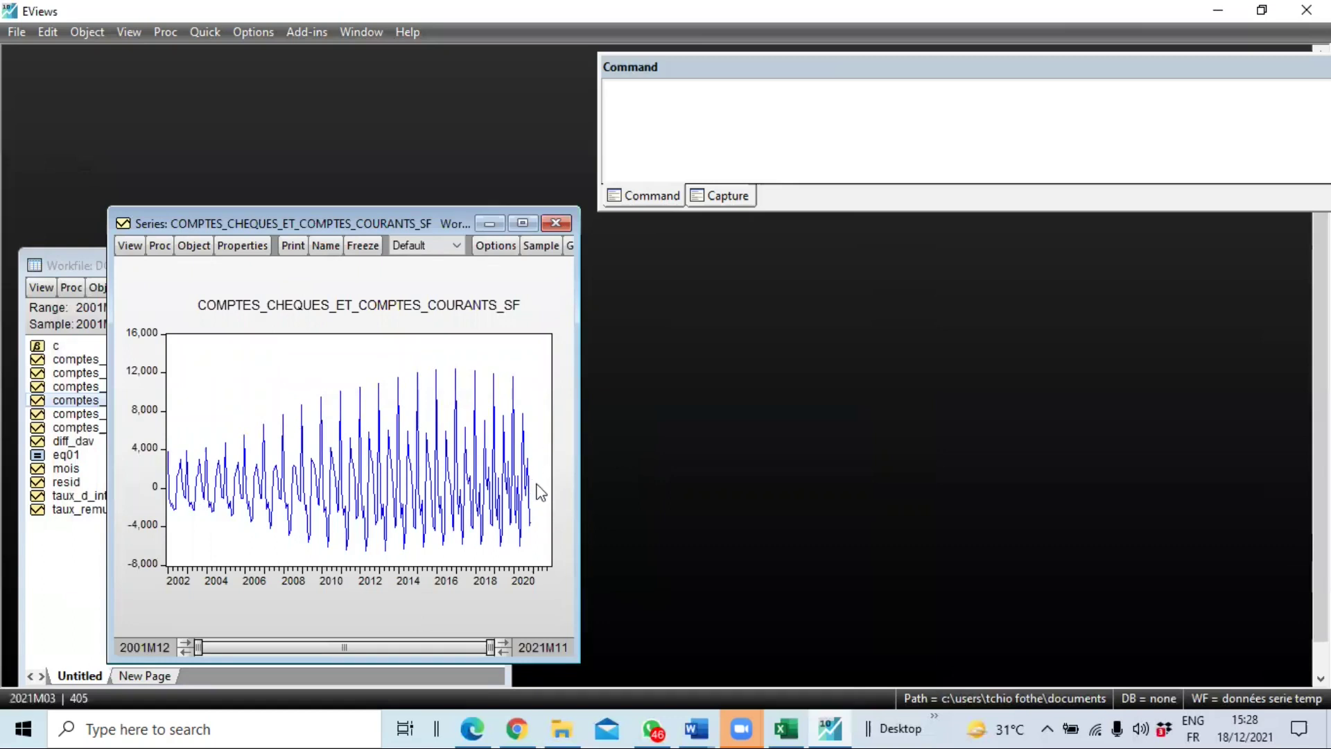
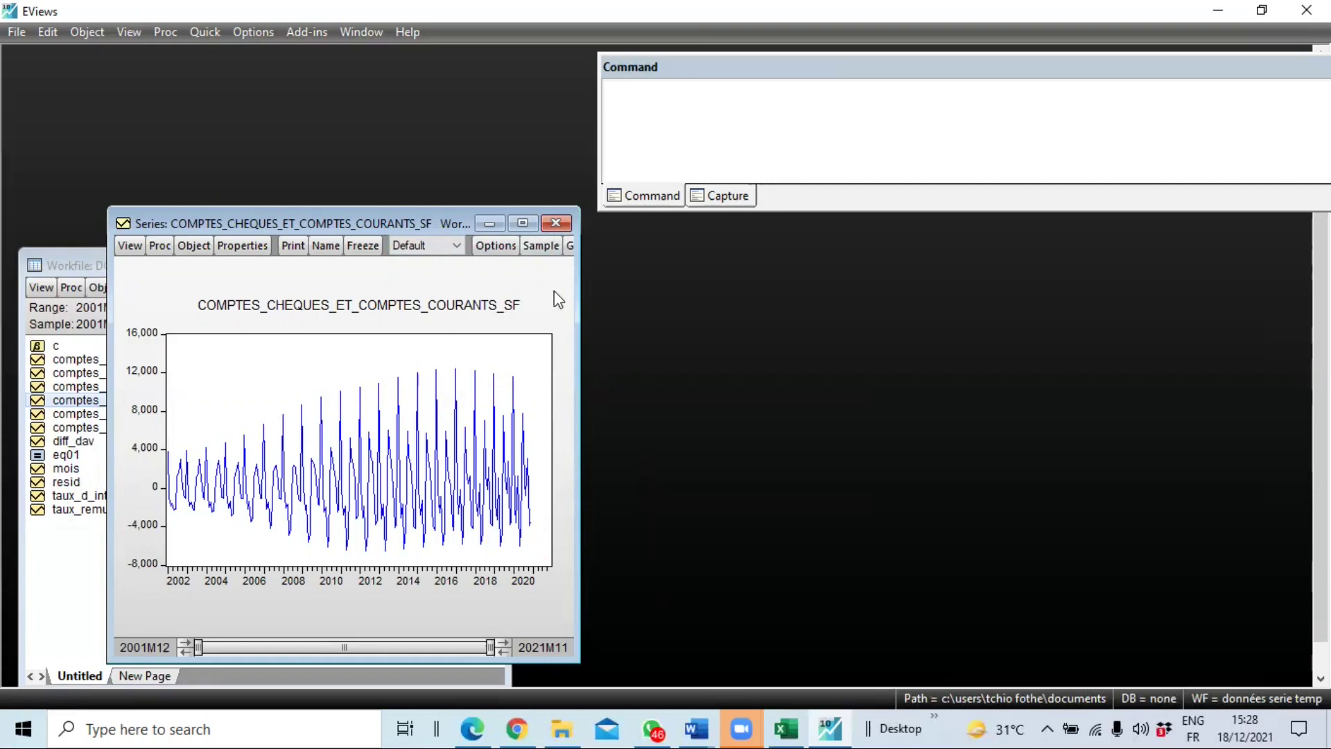
- Return the seasonal factor series to the spreadsheet view and highlight the missing values from 2020M12 to 2021M11
click(129, 246)
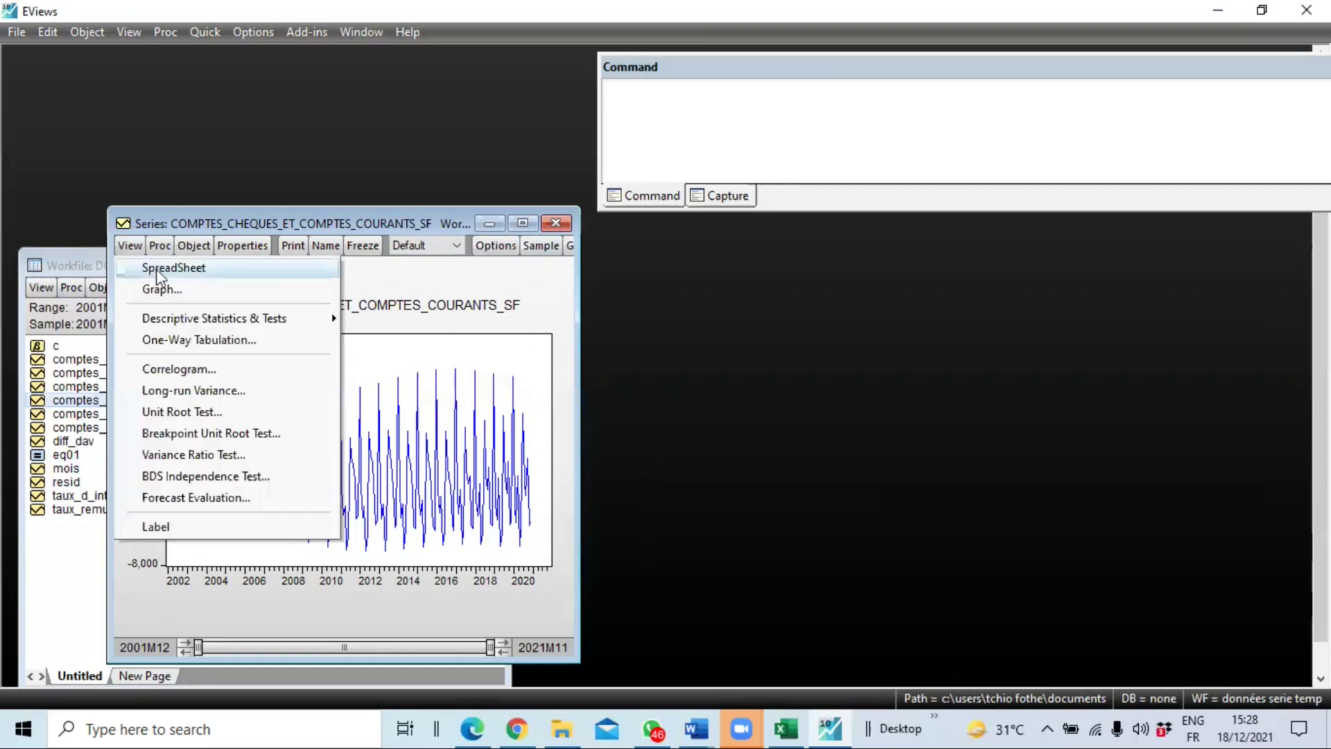
click(171, 286)
scroll(357, 446, down, 20)
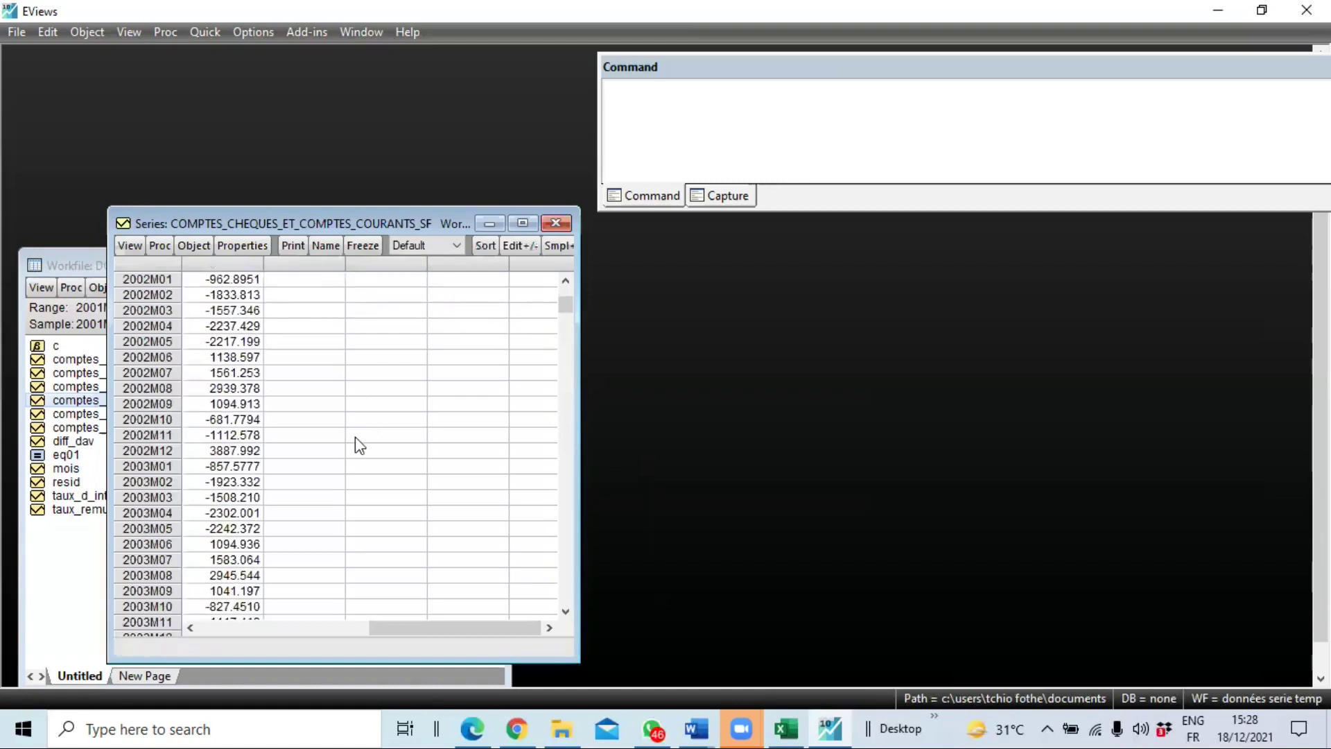
drag(567, 418, 571, 611)
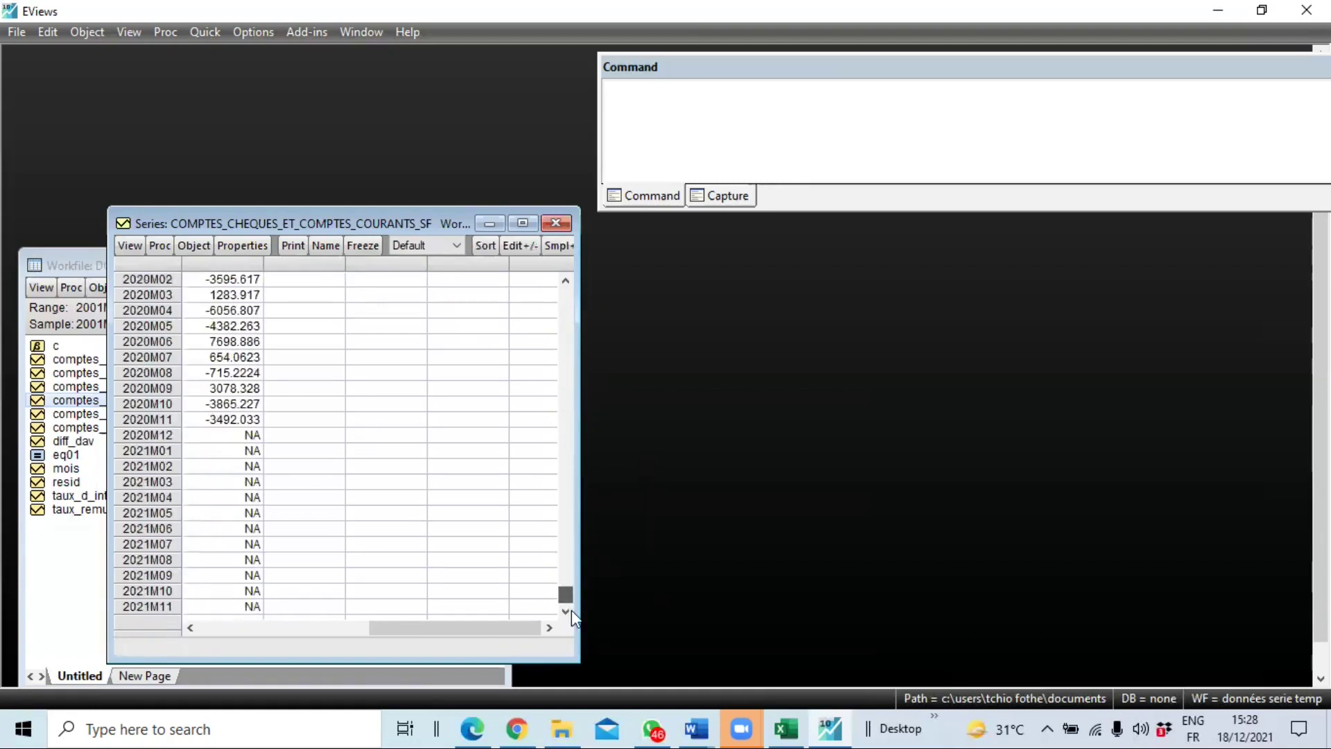
drag(226, 435, 252, 604)
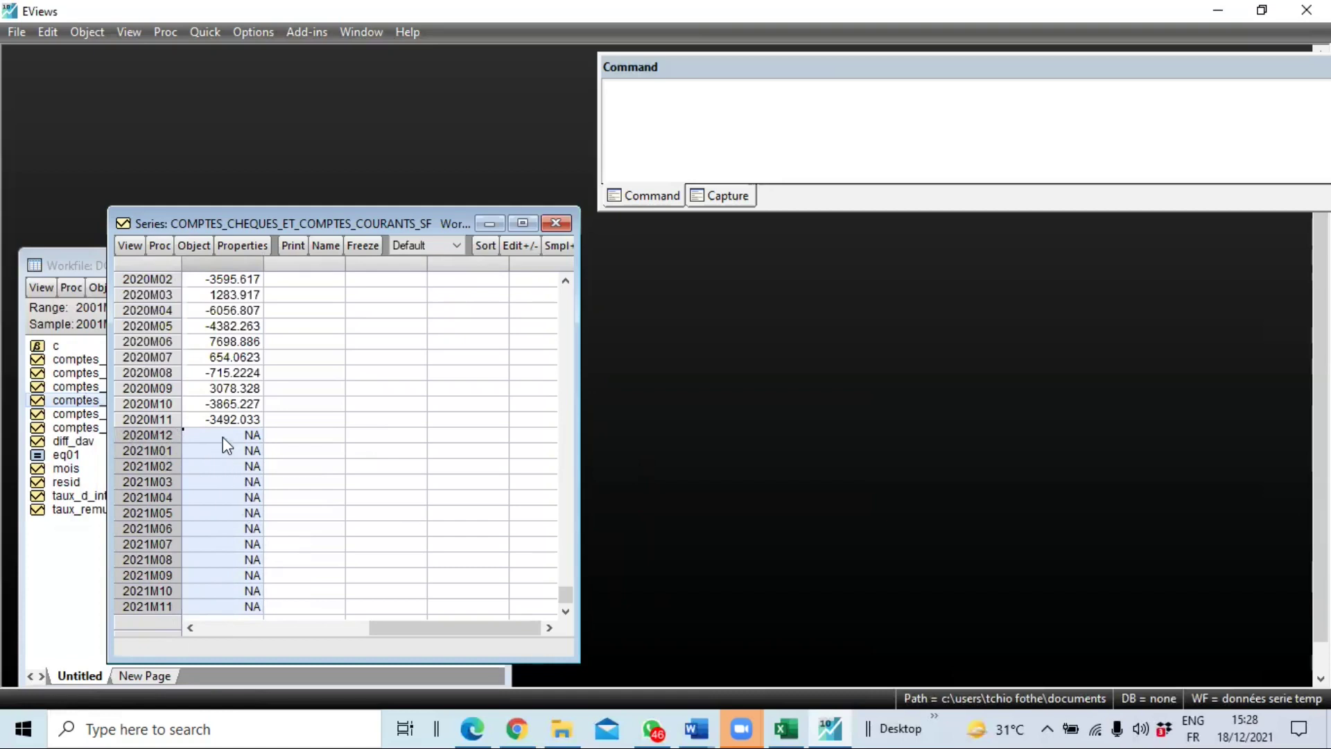
- Copy the seasonal factor values from 2019M12 to 2020M11 as text using highest precision, without header information
drag(232, 419, 255, 278)
scroll(243, 290, up, 2)
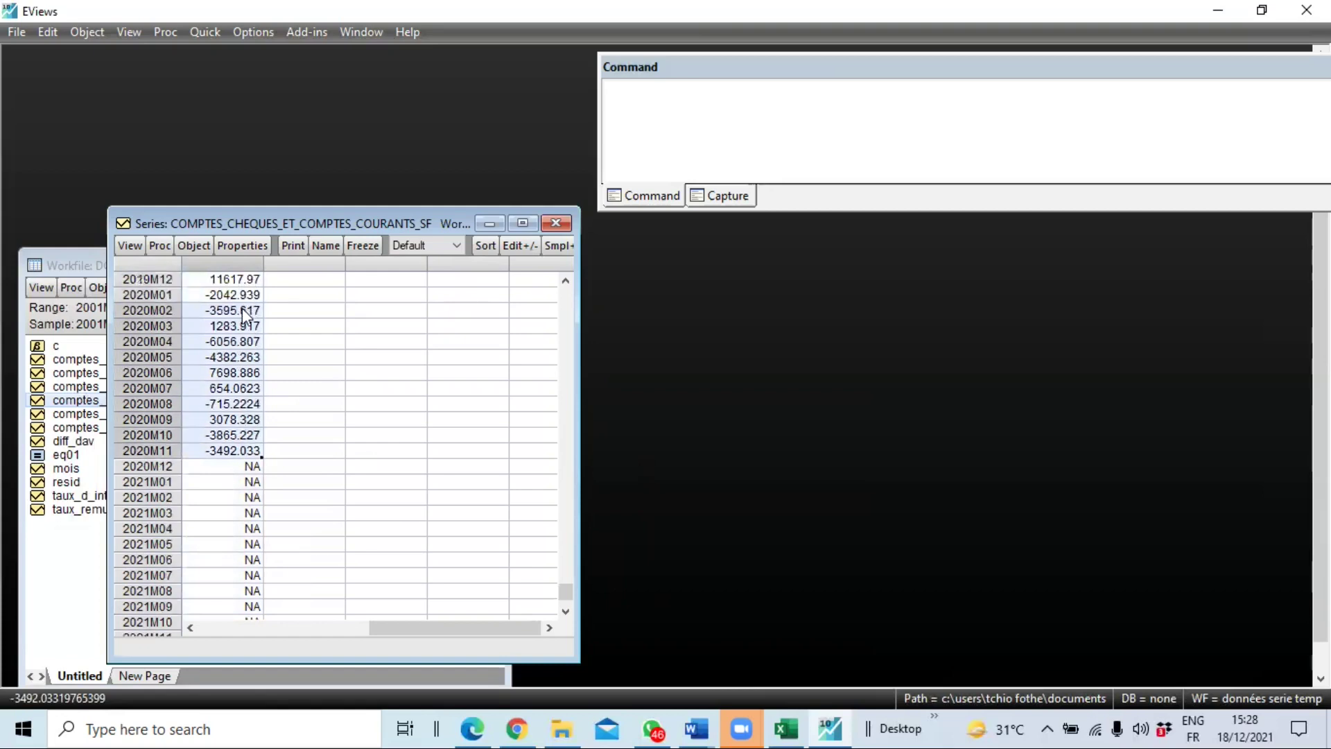
scroll(201, 305, up, 1)
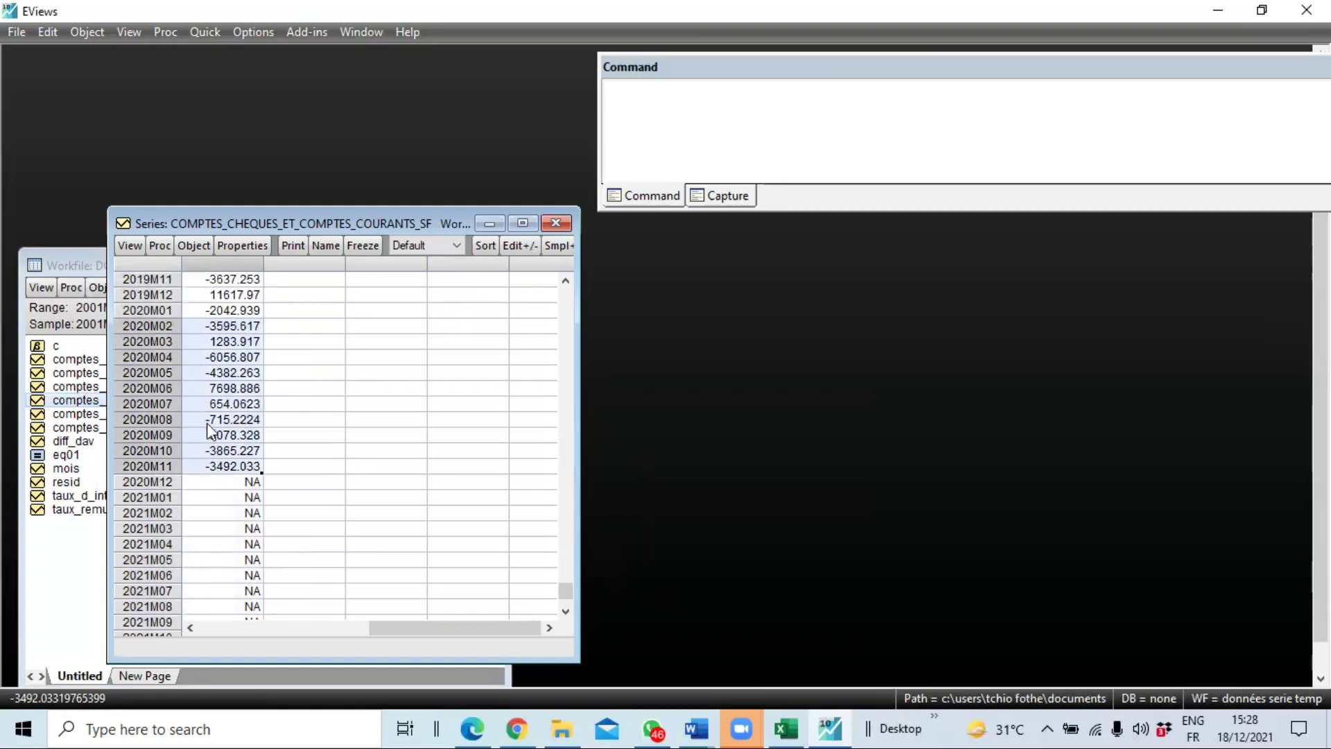
drag(221, 295, 228, 477)
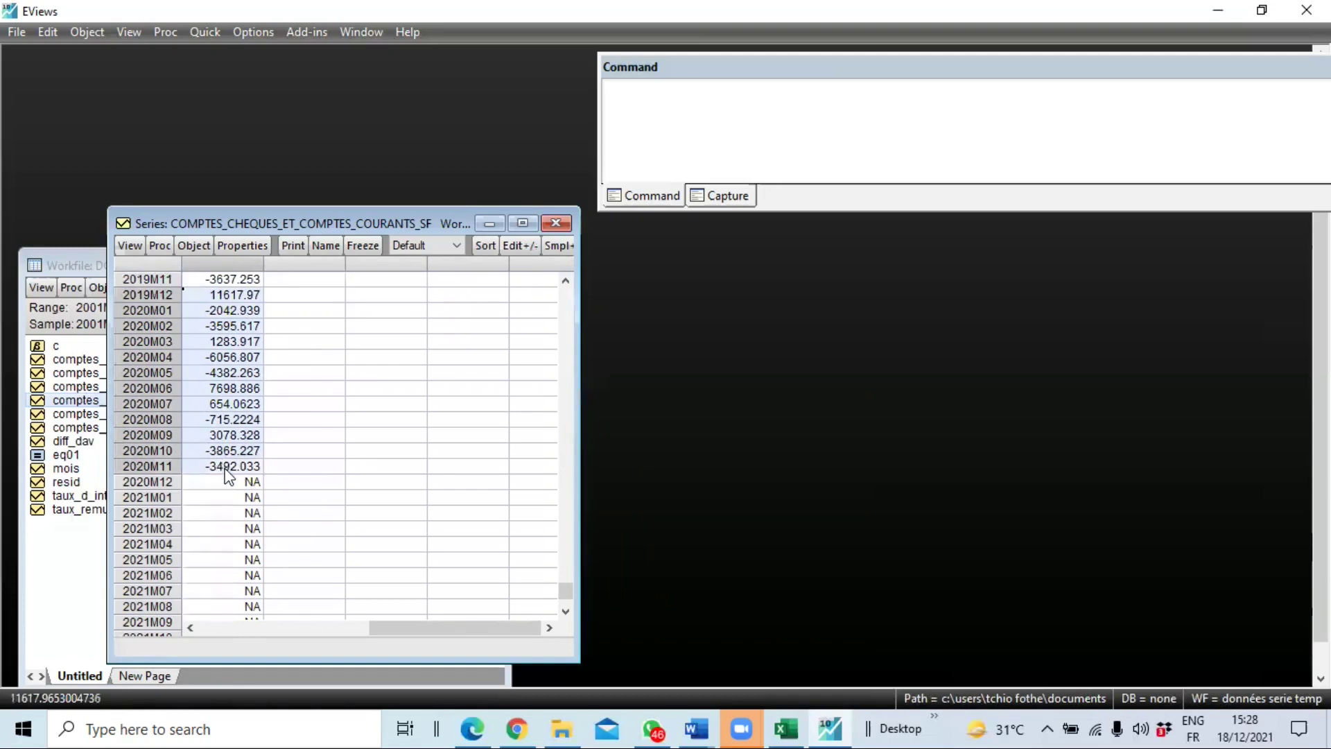
right_click(230, 299)
click(243, 299)
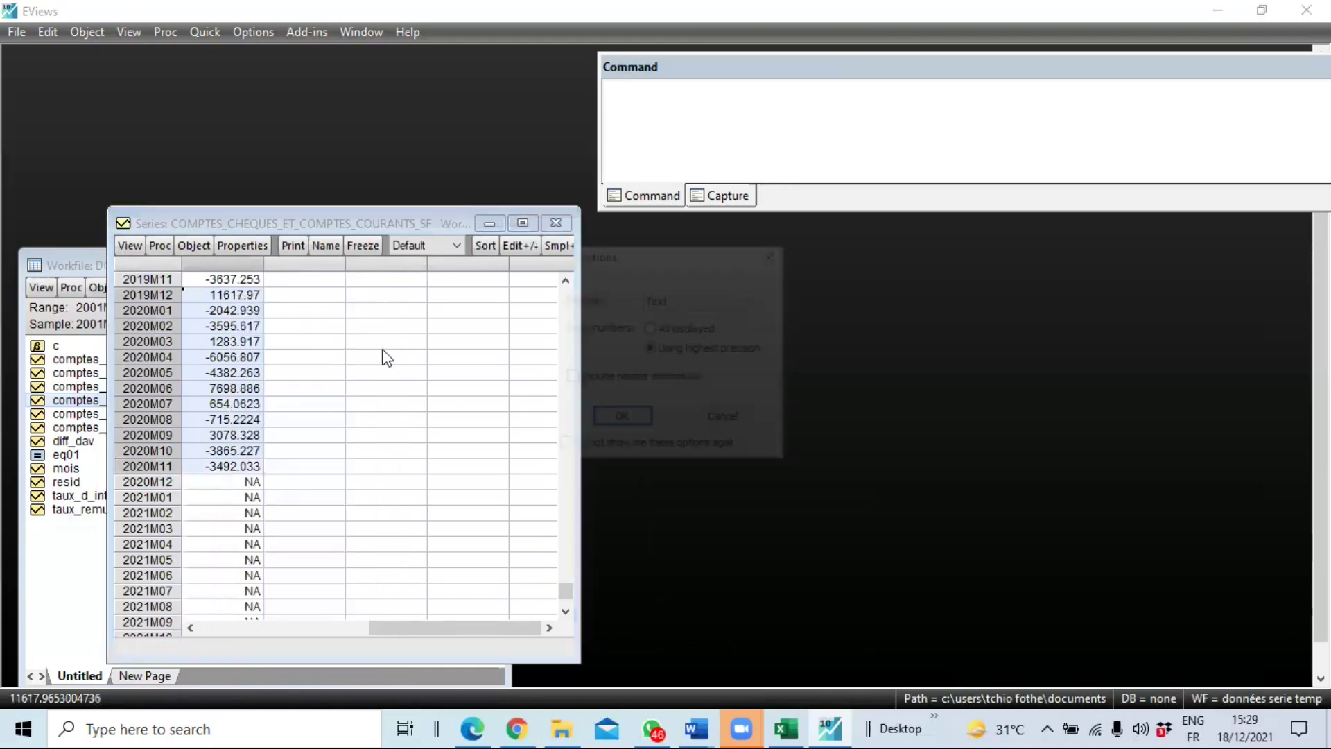
click(621, 419)
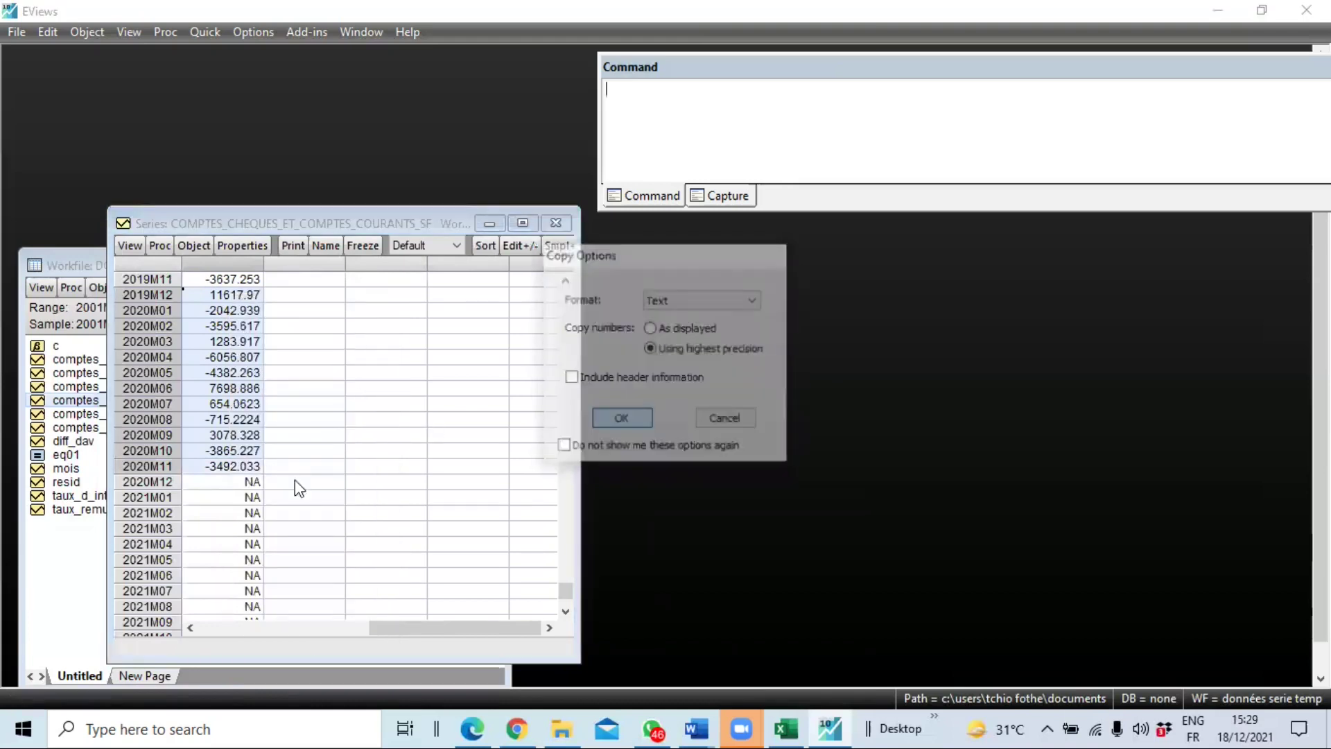
- Paste the copied seasonal factors from 2020M12 onward, allowing the switch to edit mode, and check the values through 2021M11
click(220, 479)
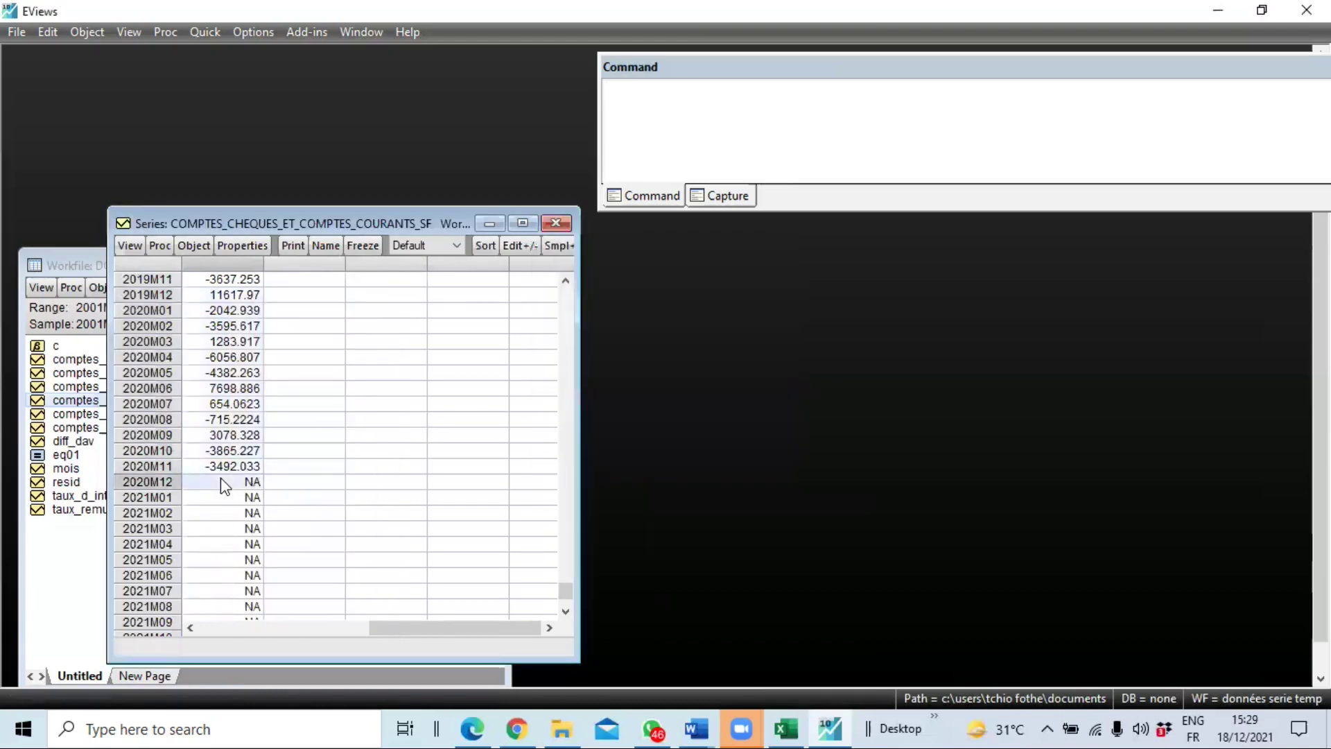
key(ctrl+v)
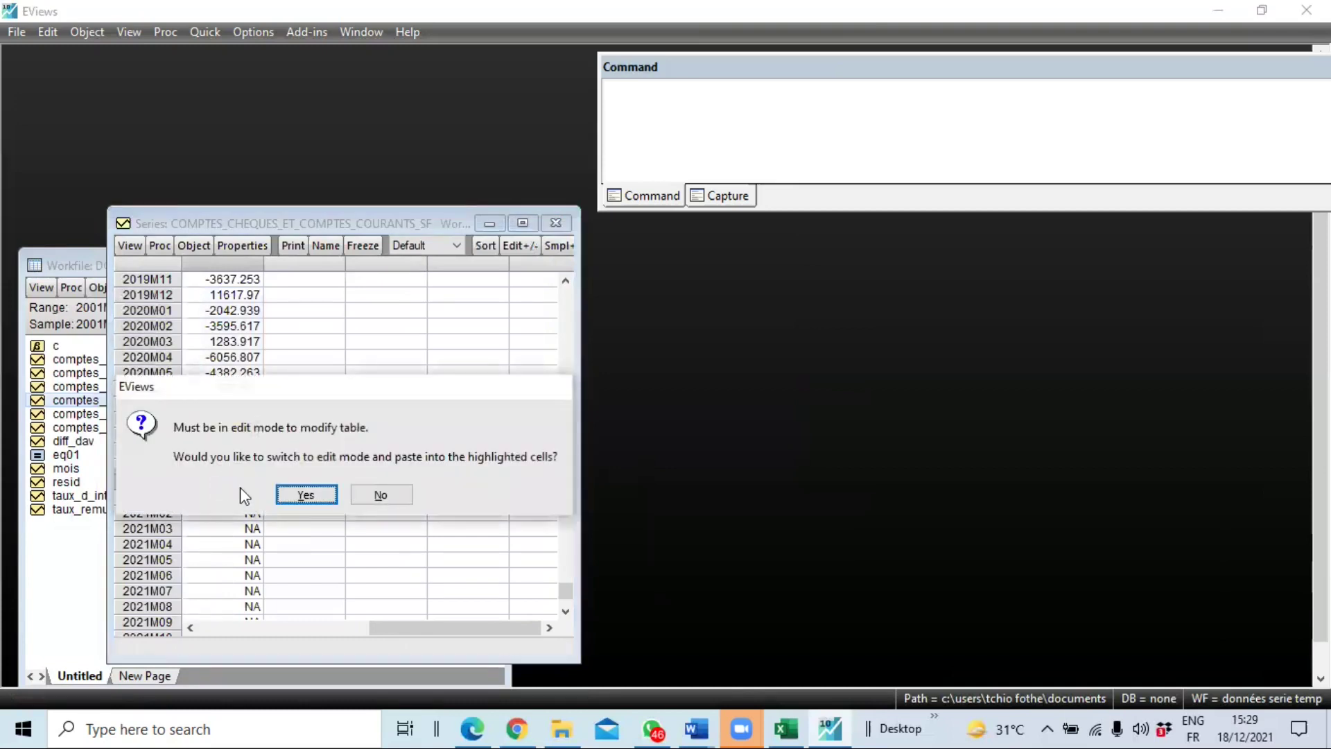
click(305, 495)
scroll(277, 540, down, 2)
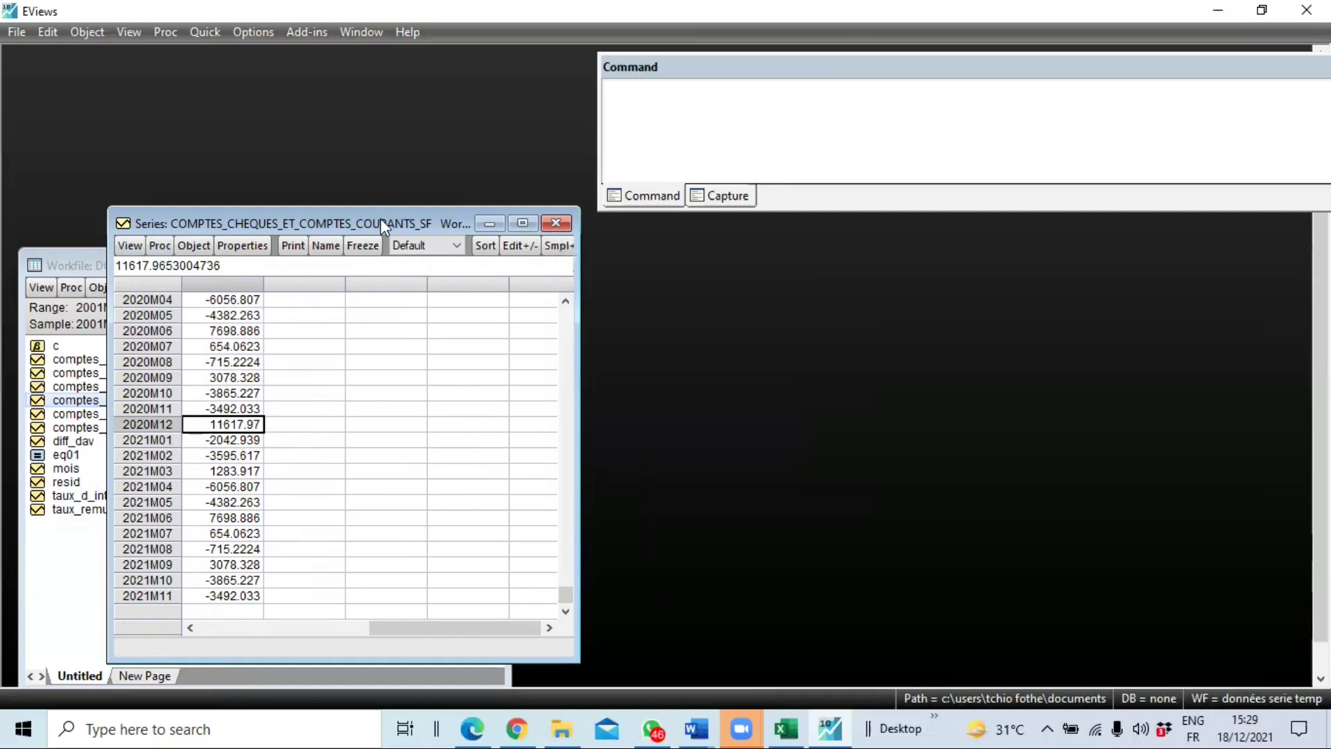
- Generate the series DAV_firecast=comptes_cheques_et_comptes_courants_sa+comptes_cheques_et_comptes_courants_sf over the sample 2001M12 2021M11
drag(352, 226, 343, 383)
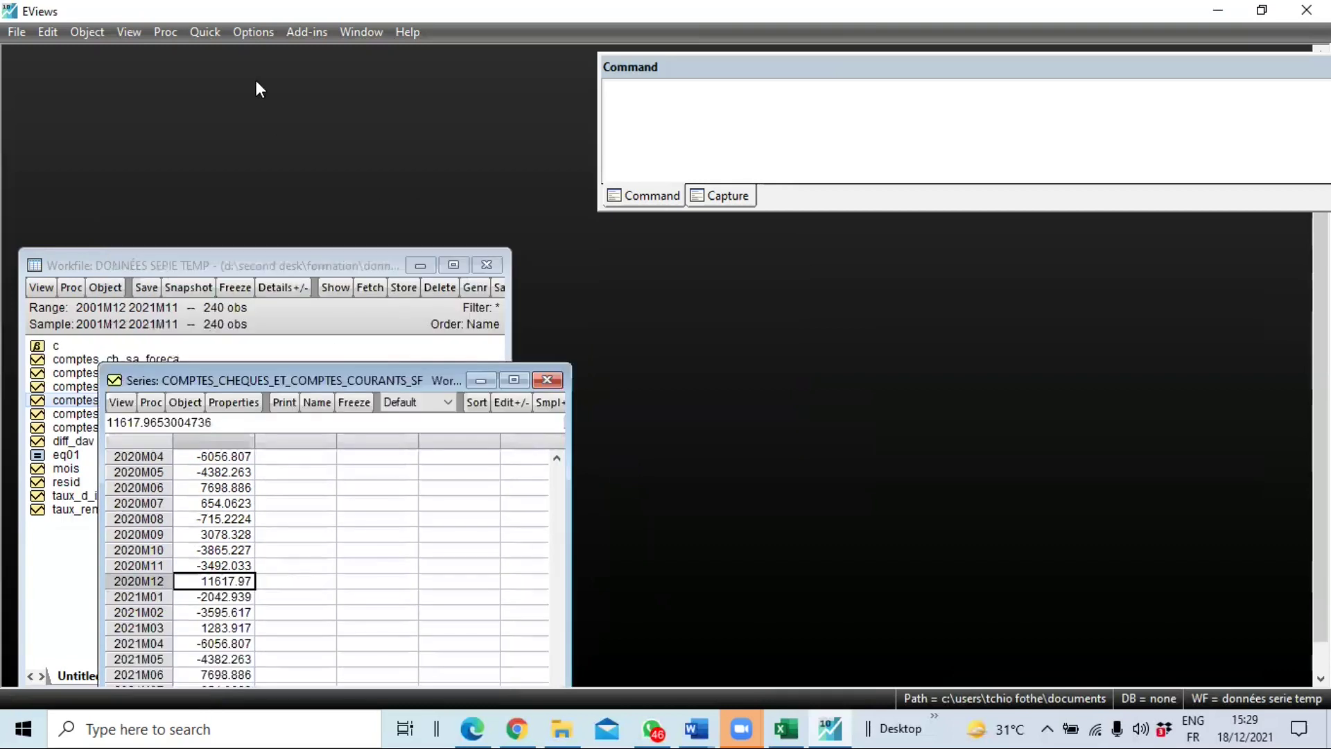
click(476, 290)
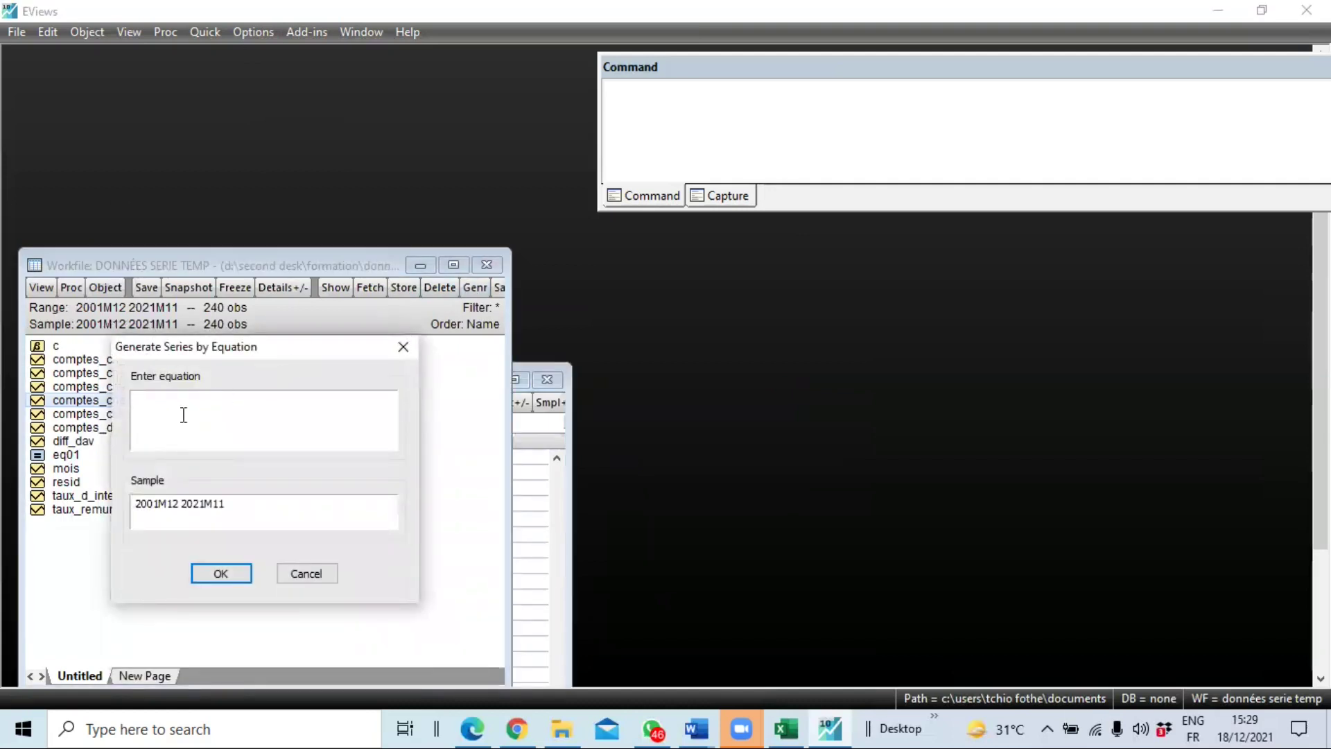
text(DAV)
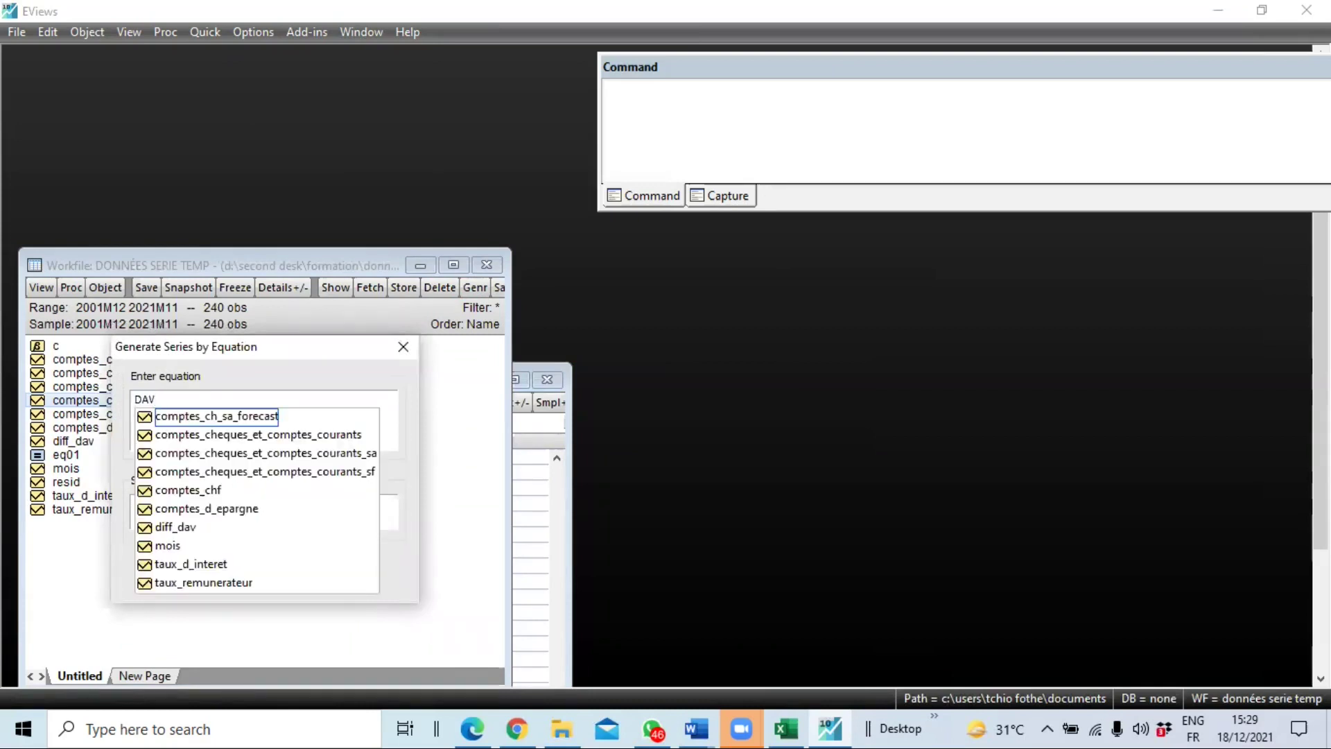
text(_firecarst=)
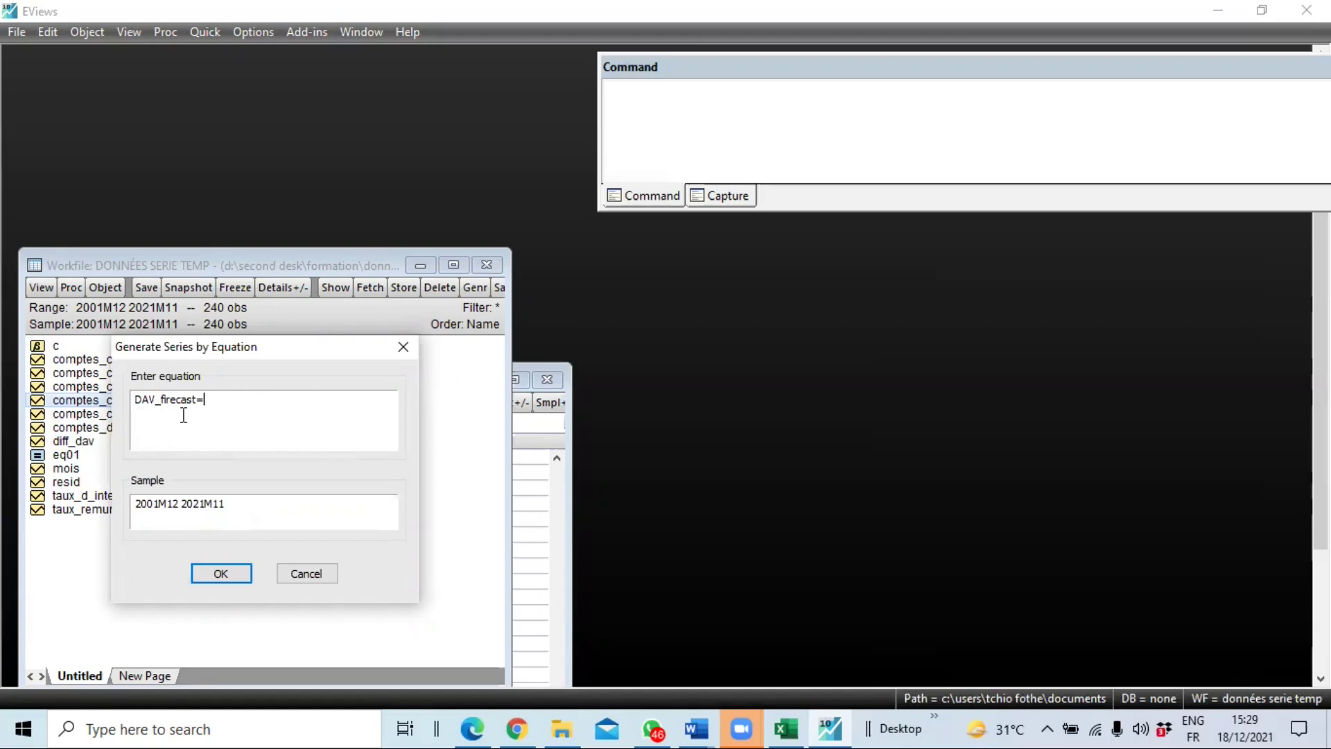
text(co)
click(309, 451)
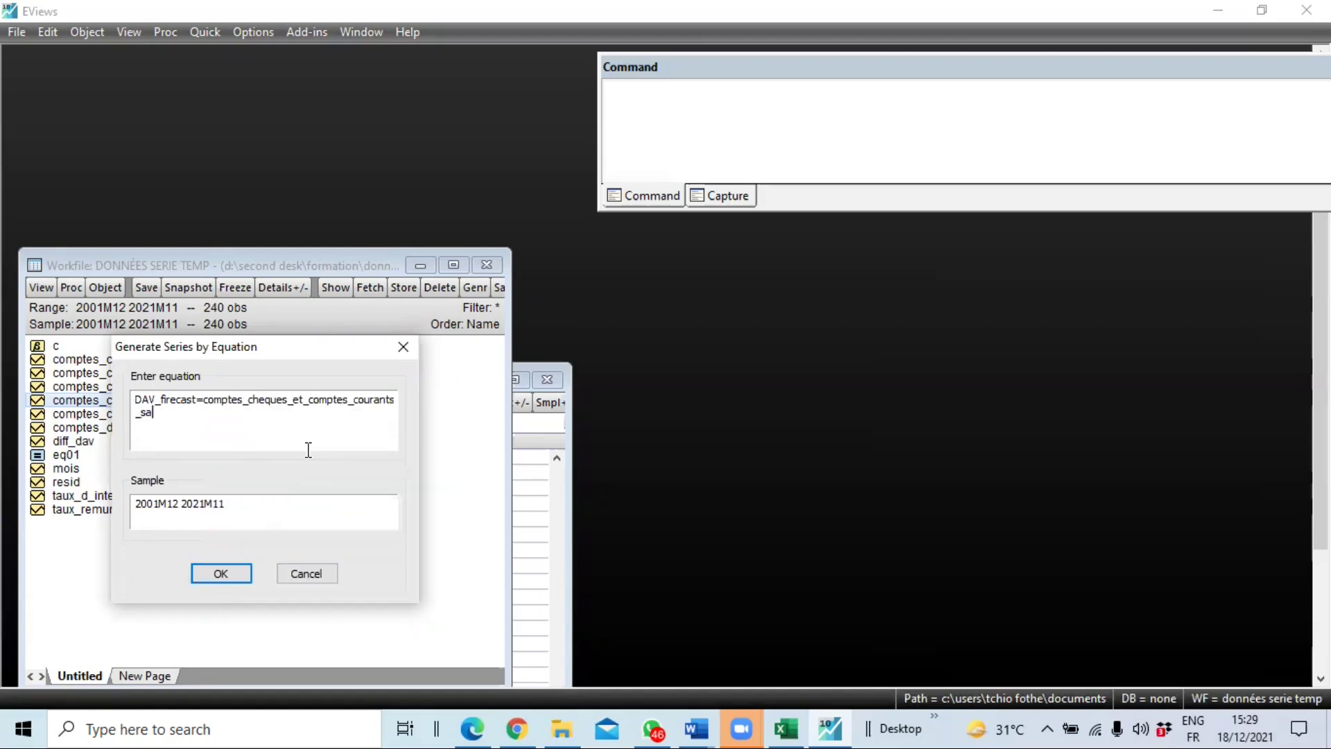
text(+con)
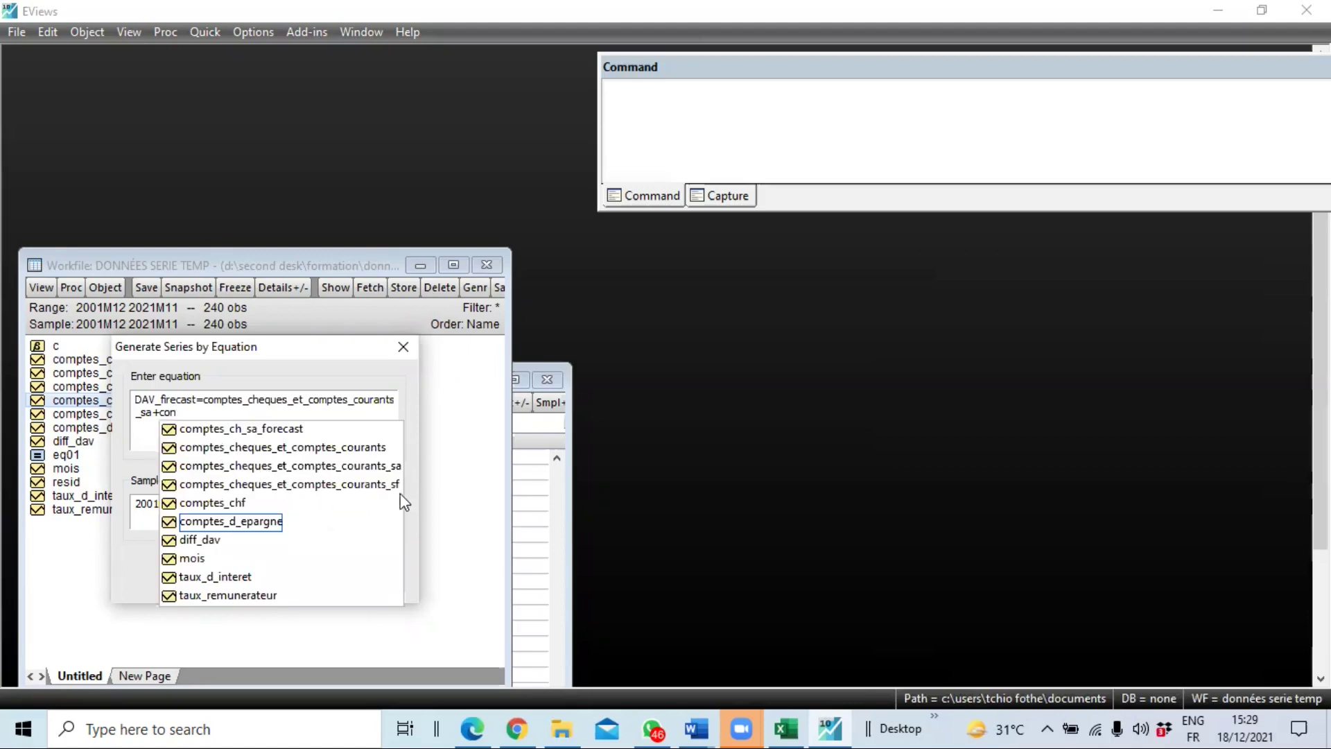
click(345, 489)
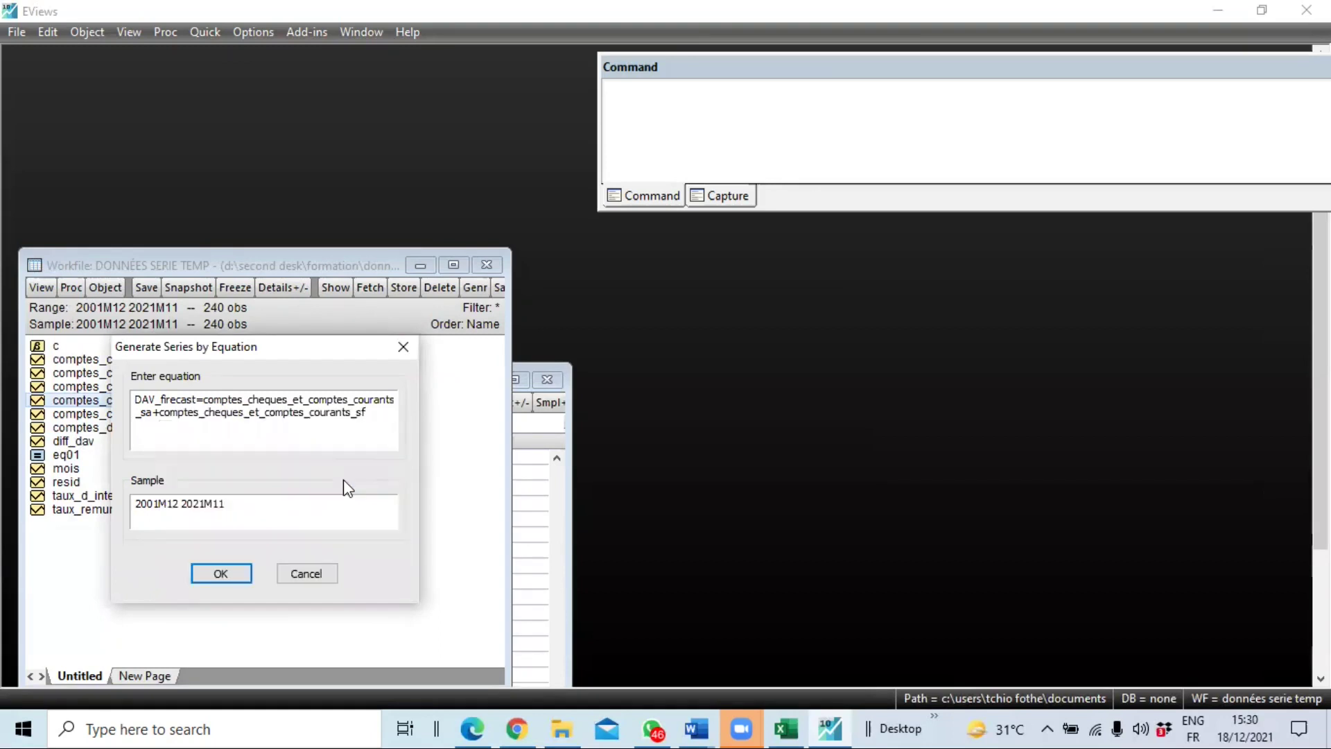
click(221, 574)
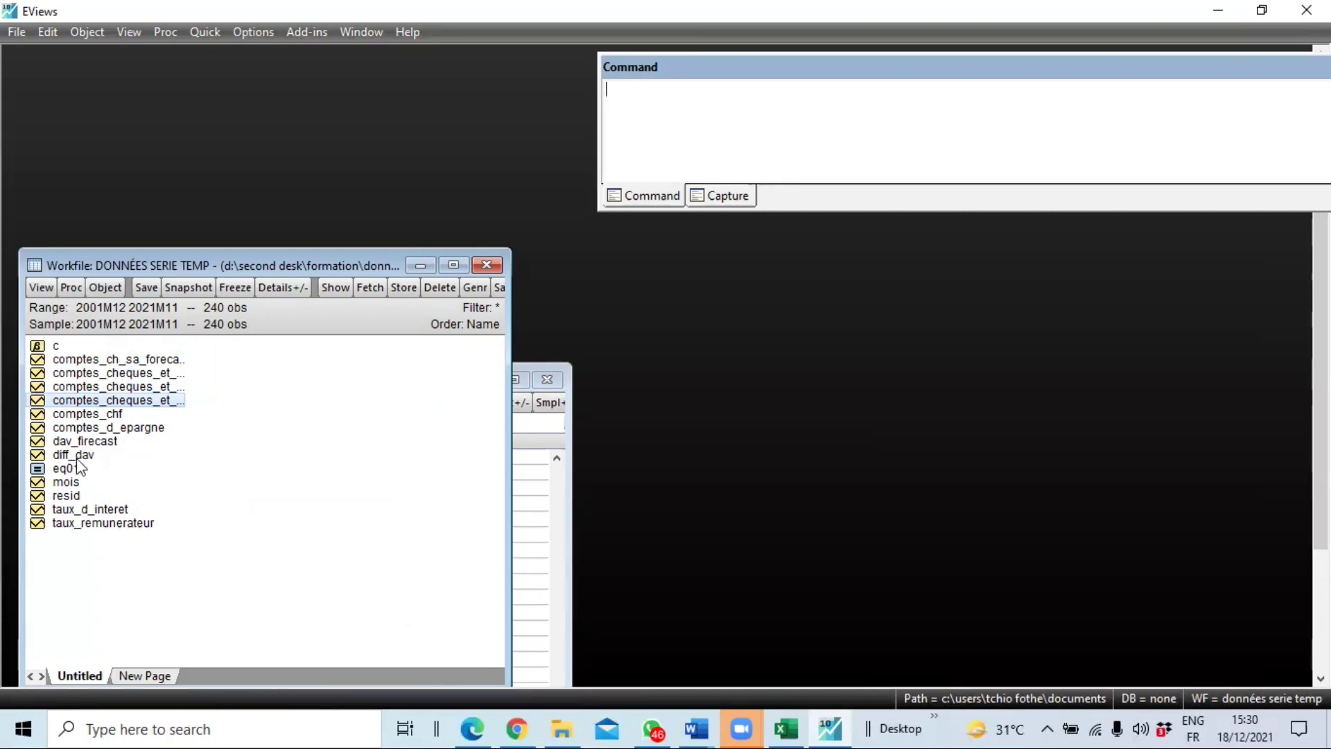
- Open dav_firecast and the original comptes_cheques_et_comptes_courants series as a group, with dav_firecast first, and move its window clear of the command area
click(95, 444)
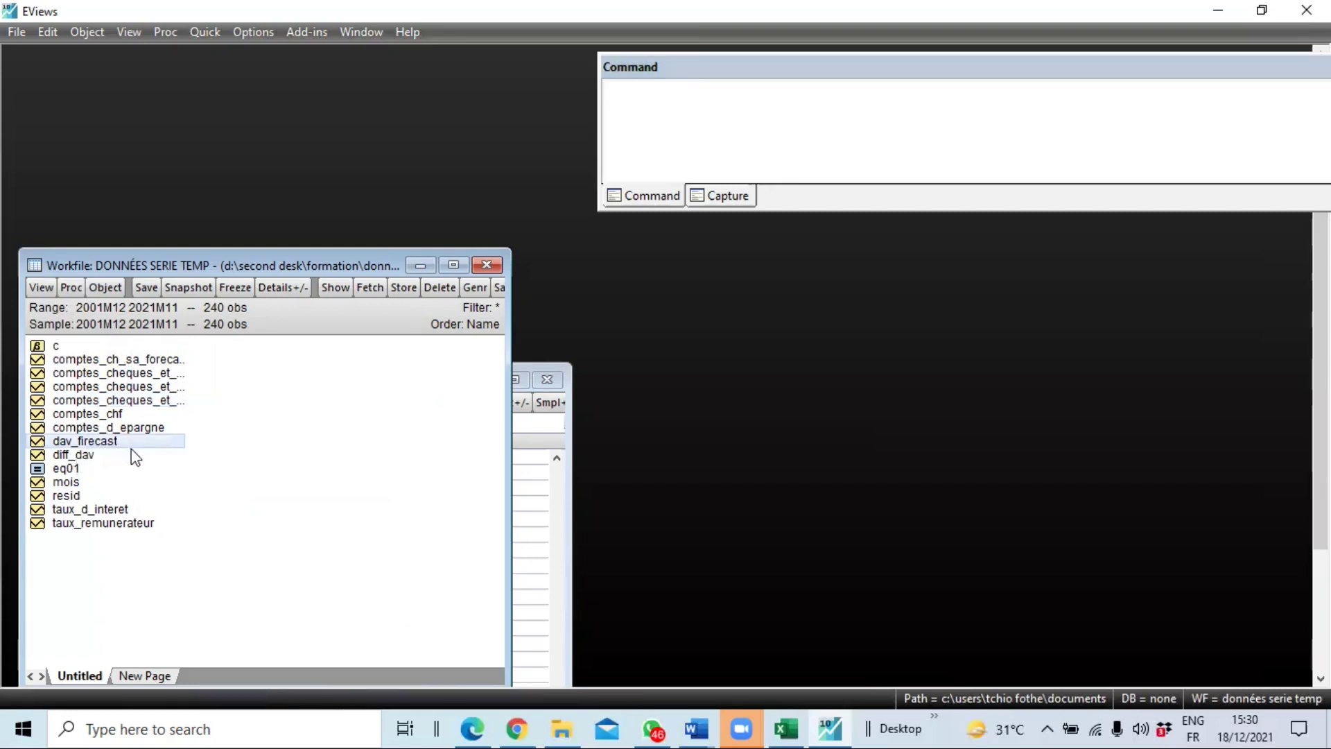
double_click(164, 375)
click(221, 383)
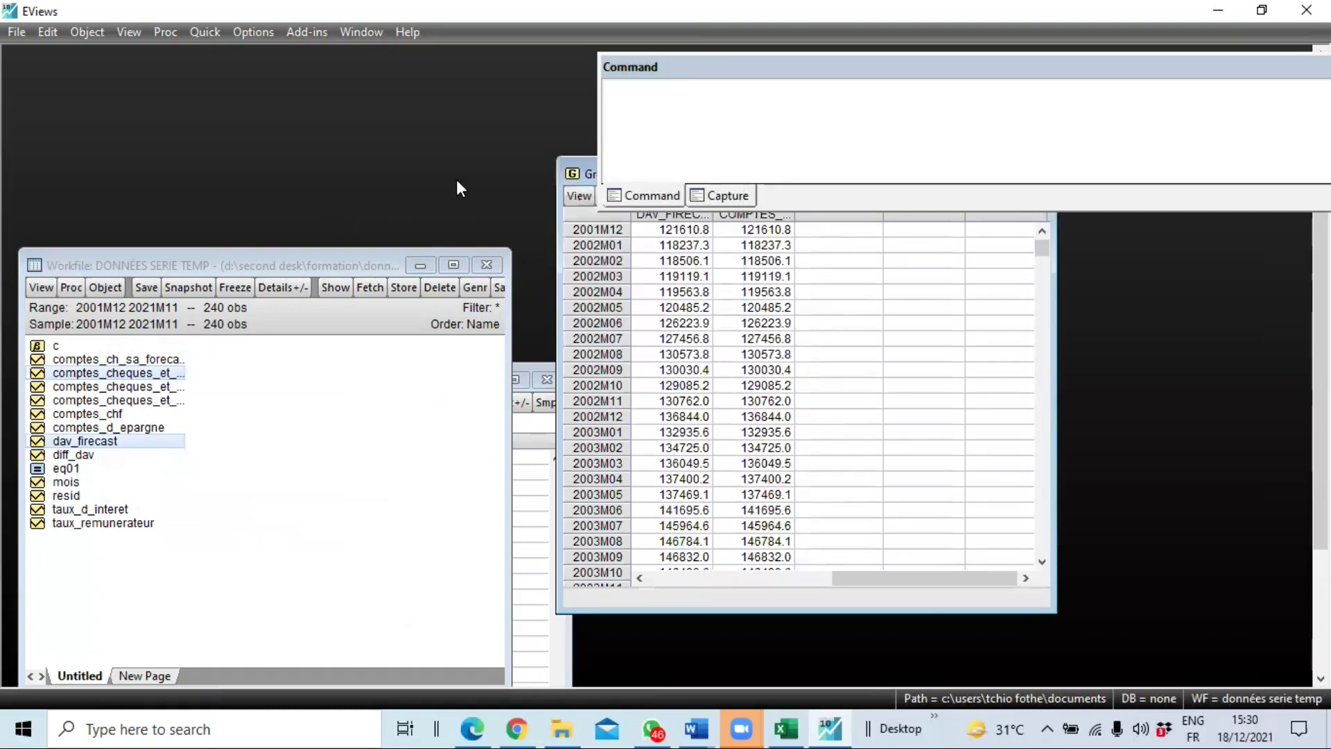
drag(573, 176, 231, 293)
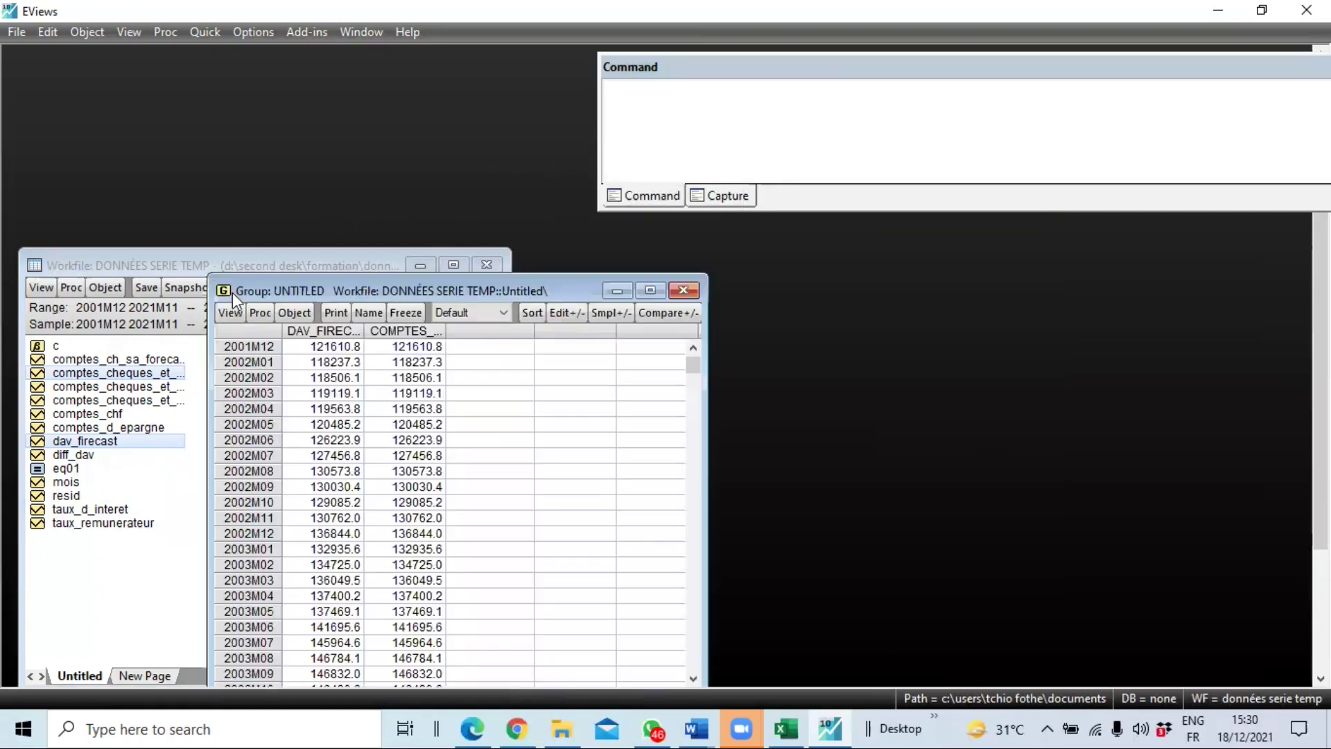
- Graph the group as a default line graph in a single graph, compare both lines, and discard the group
click(230, 312)
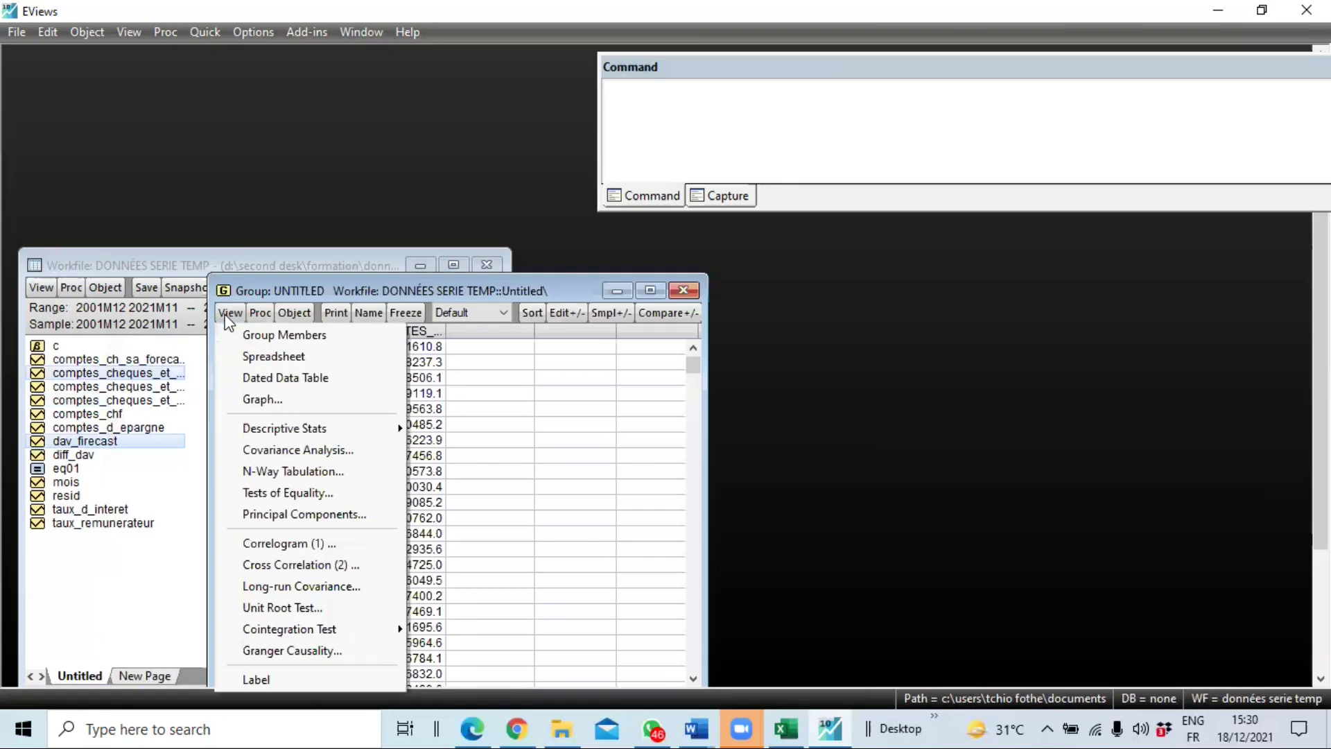
click(273, 404)
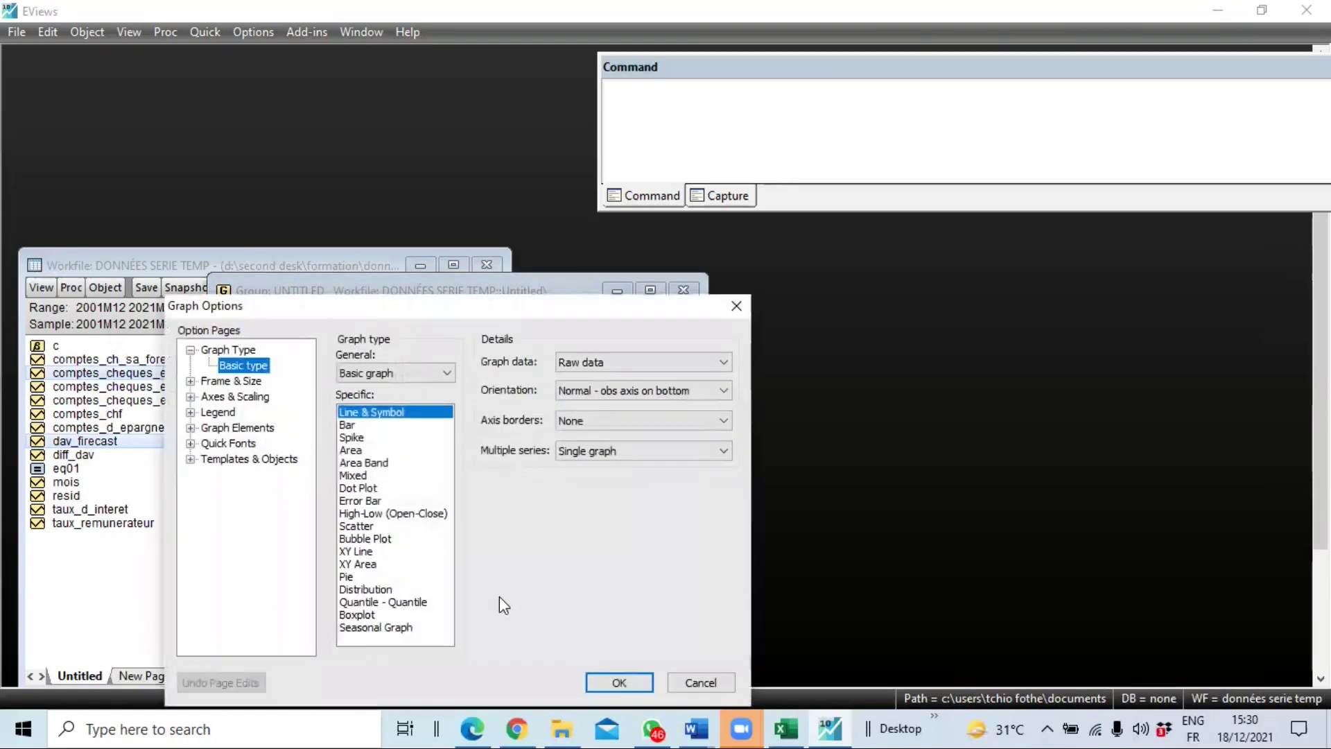
key(Return)
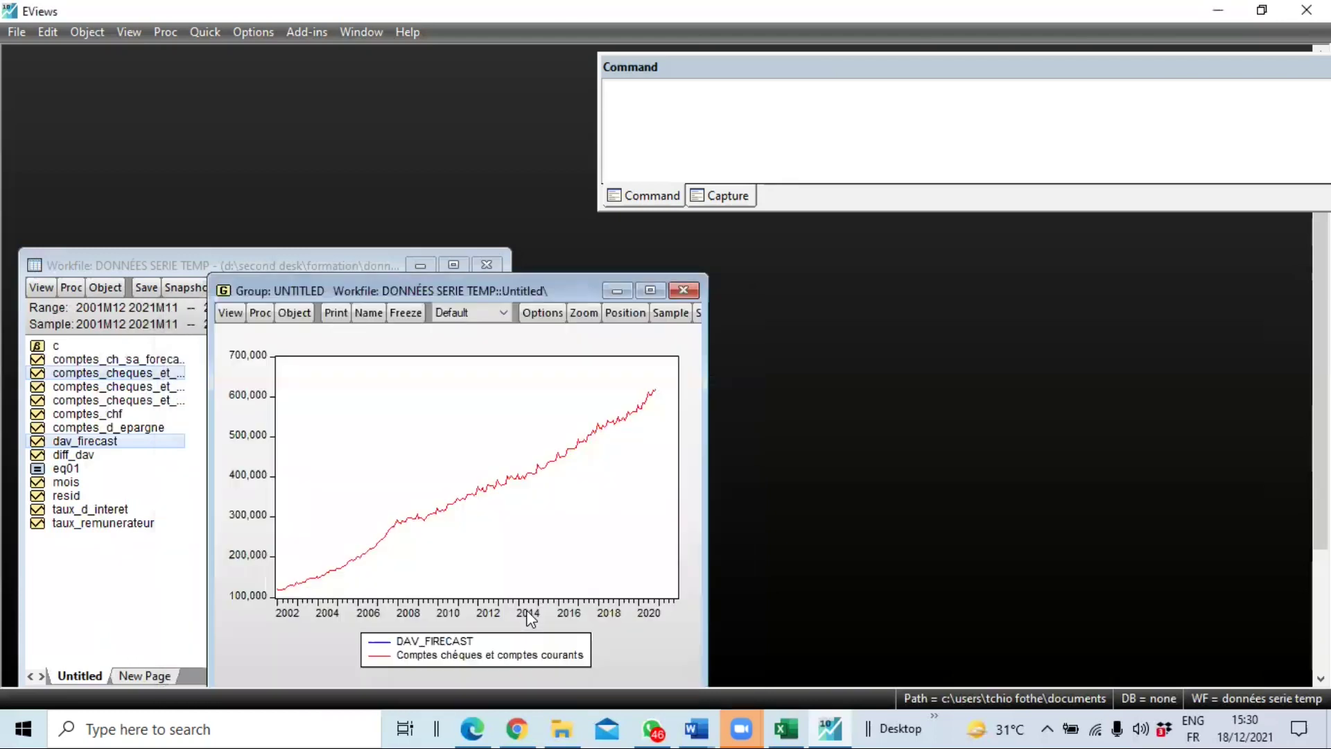
click(688, 288)
click(633, 398)
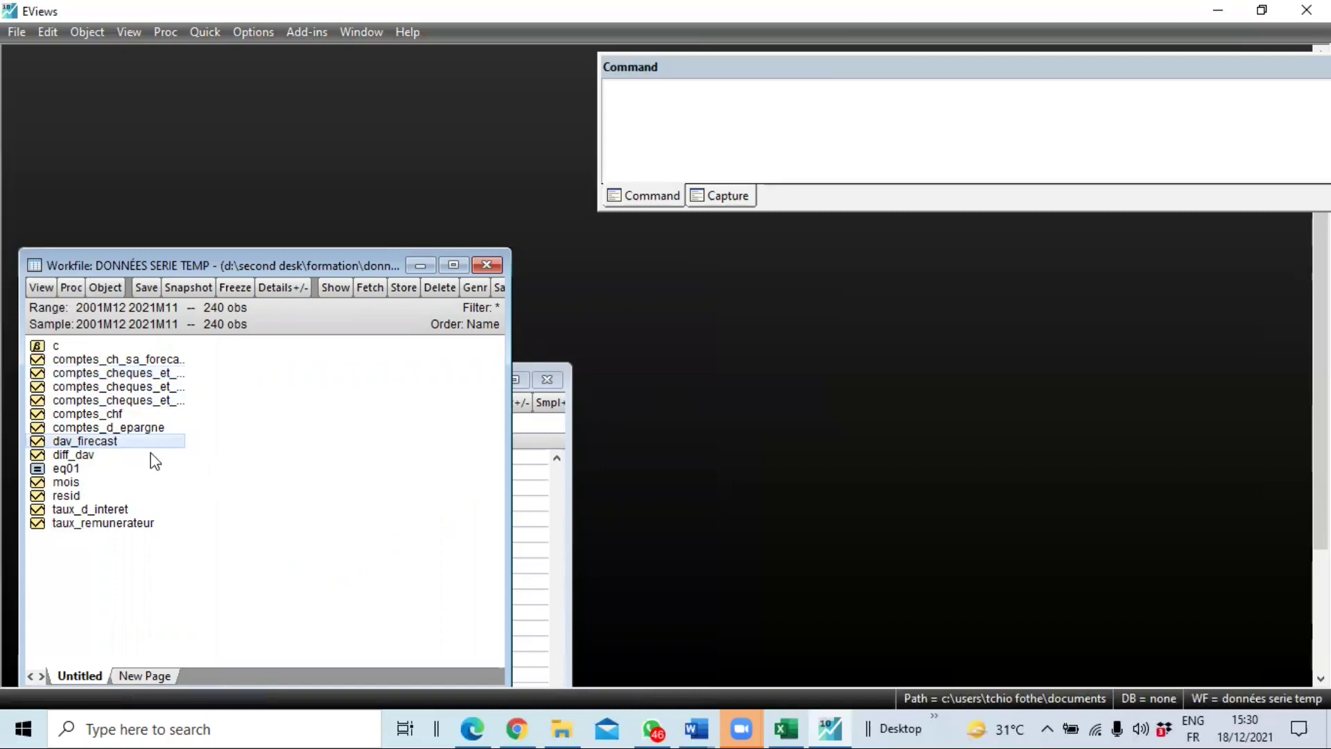
- Open the dav_firecast series and examine its values from 2020M12 through 2021M11
double_click(115, 440)
scroll(1026, 327, down, 11)
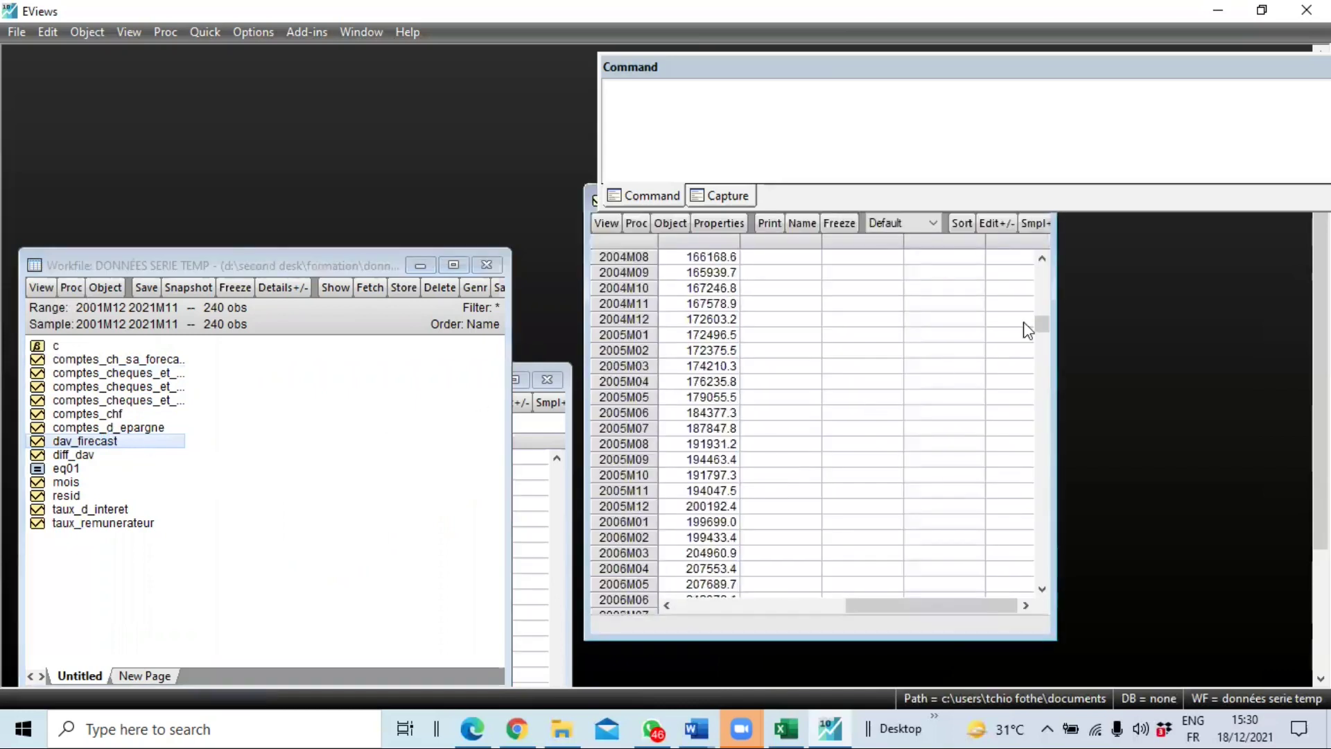
drag(1046, 339, 1058, 595)
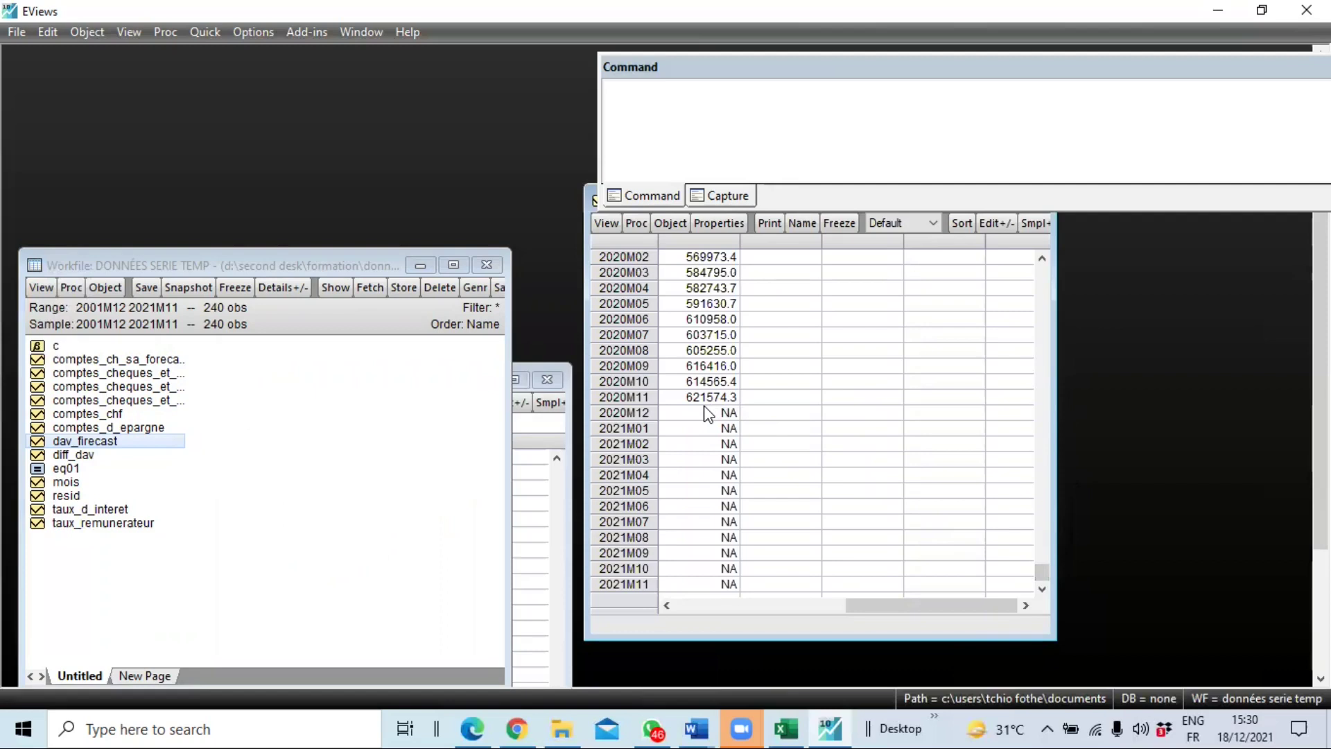
drag(707, 414, 723, 586)
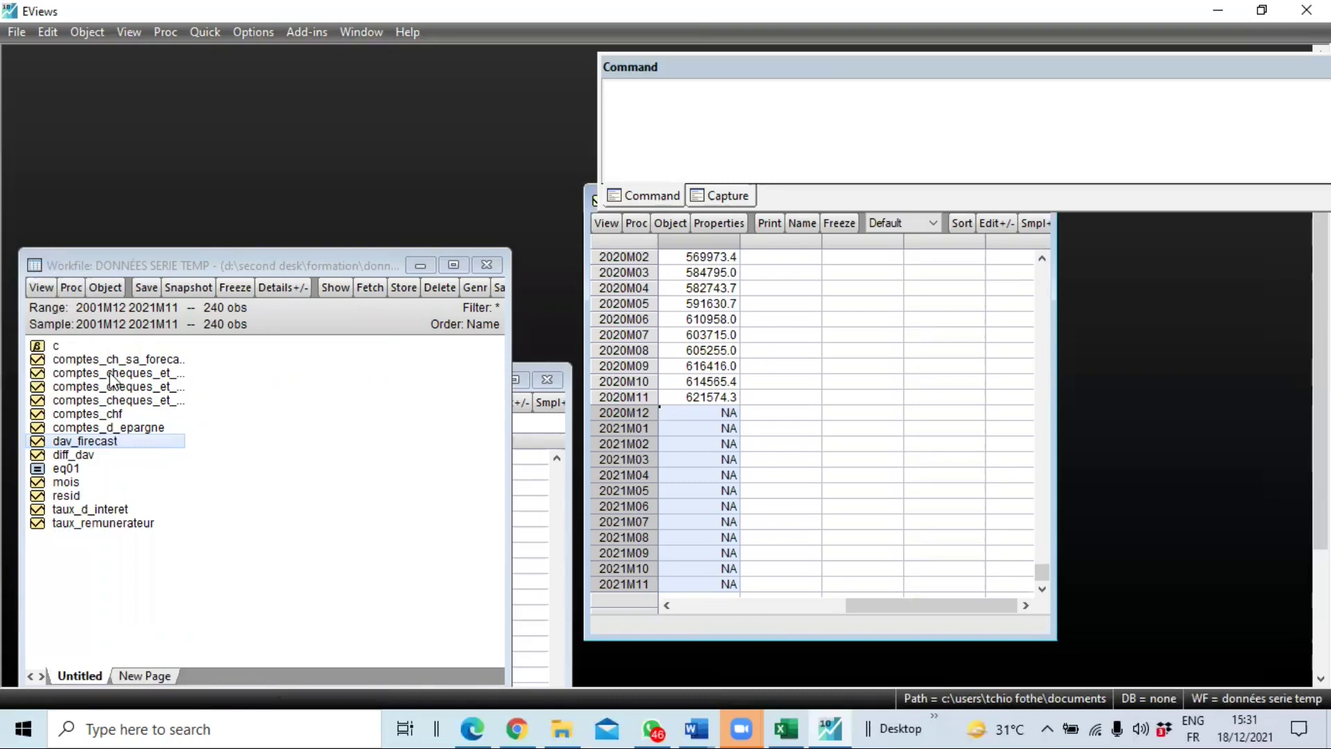
- Open the comptes_cheques_et_comptes_courants_sf series, check its seasonal factors through 2021M11, and close it
double_click(127, 399)
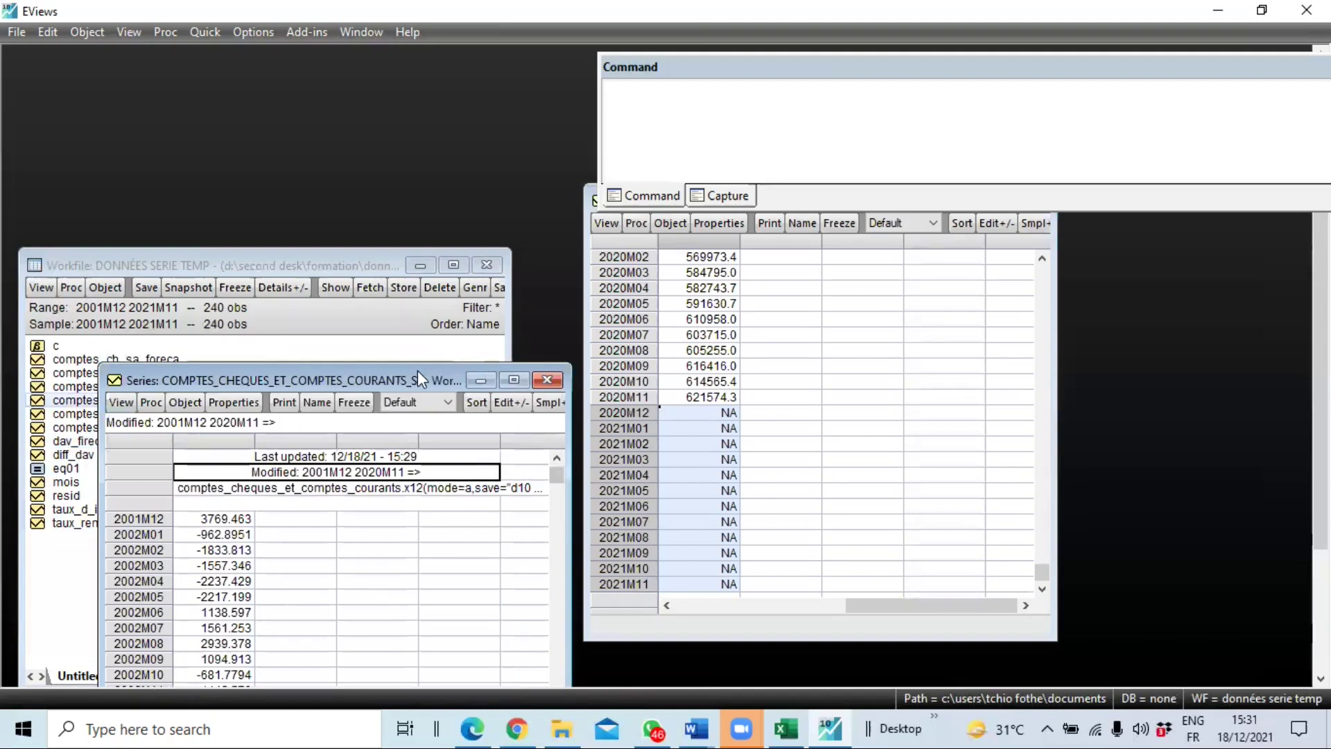
drag(401, 366, 359, 166)
drag(513, 281, 530, 577)
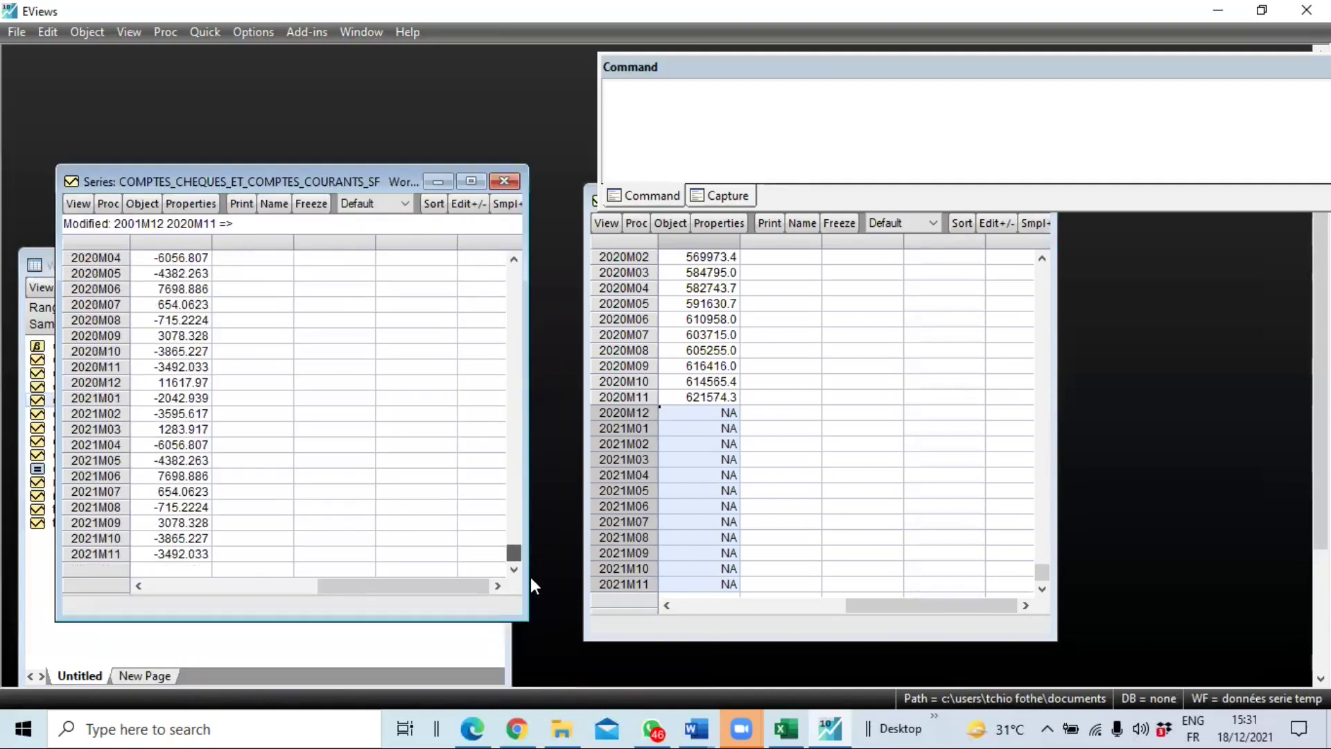
click(504, 181)
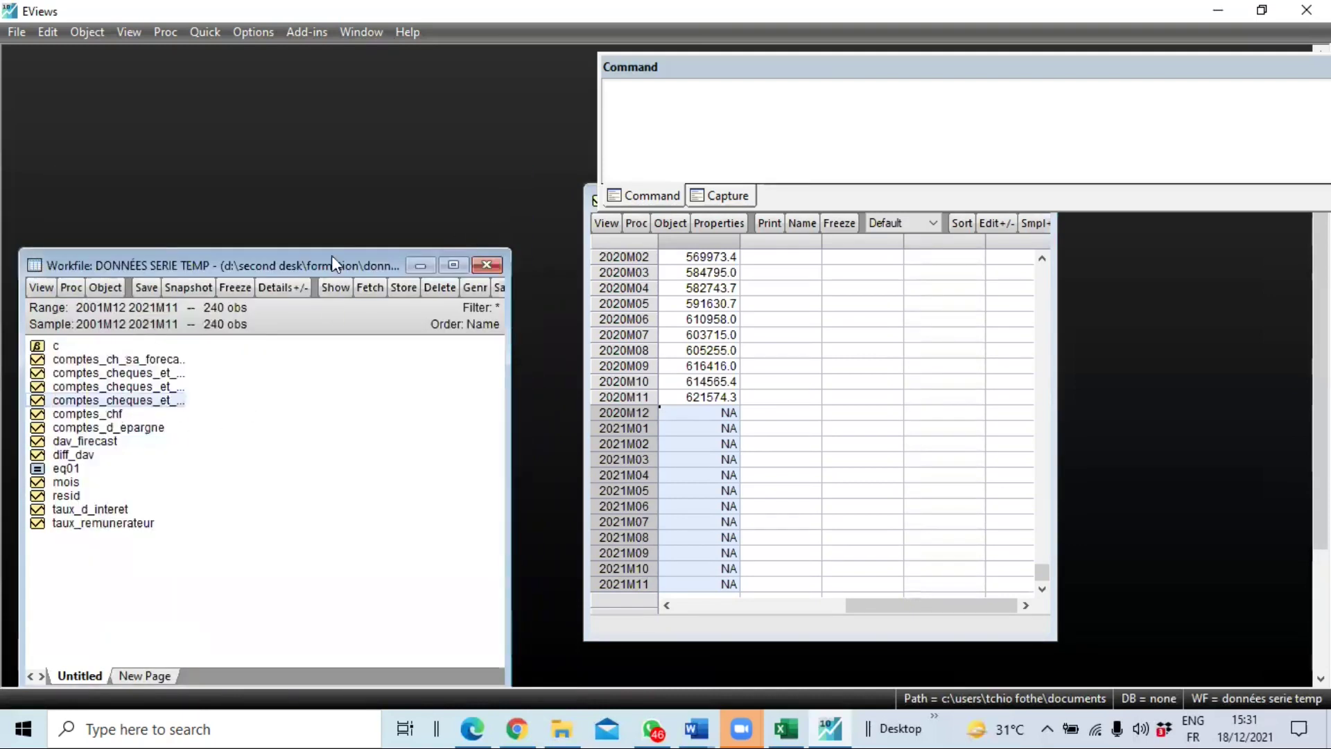
- Delete the dav_firecast series from the workfile
right_click(76, 442)
click(75, 444)
right_click(73, 441)
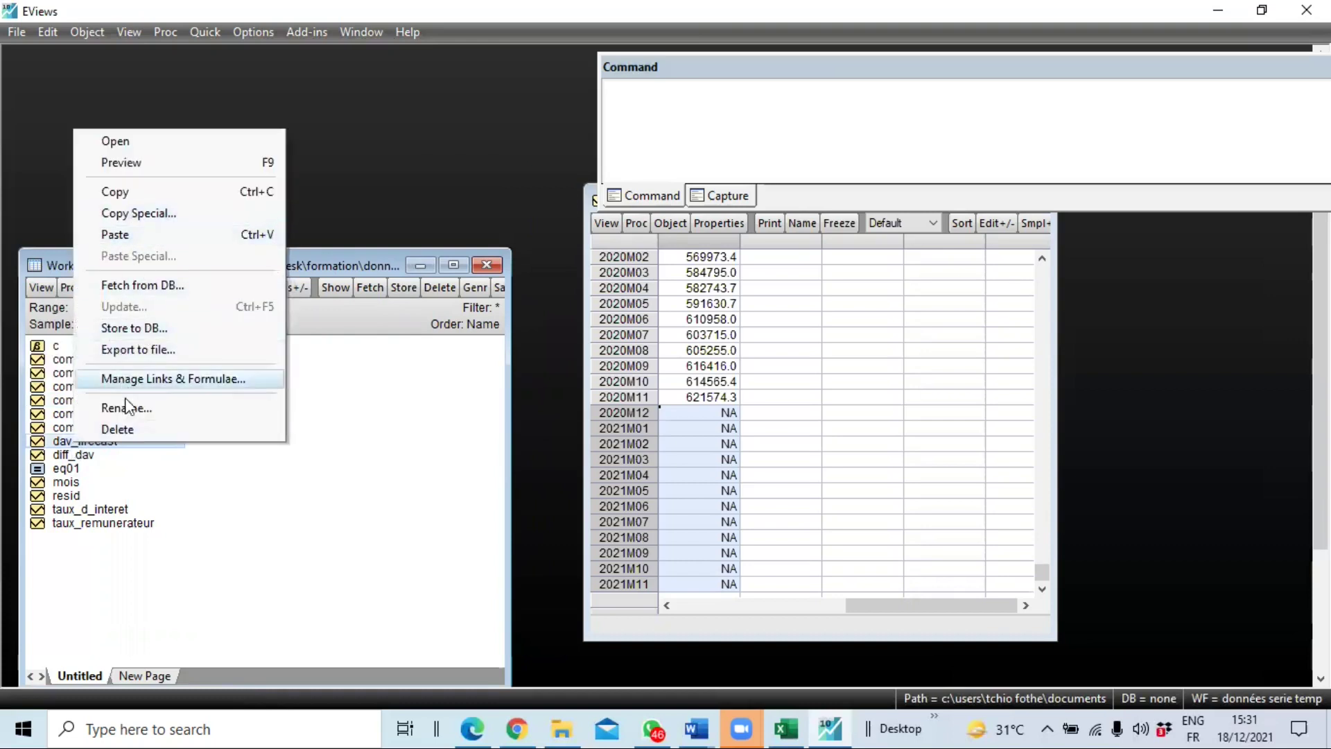
click(129, 427)
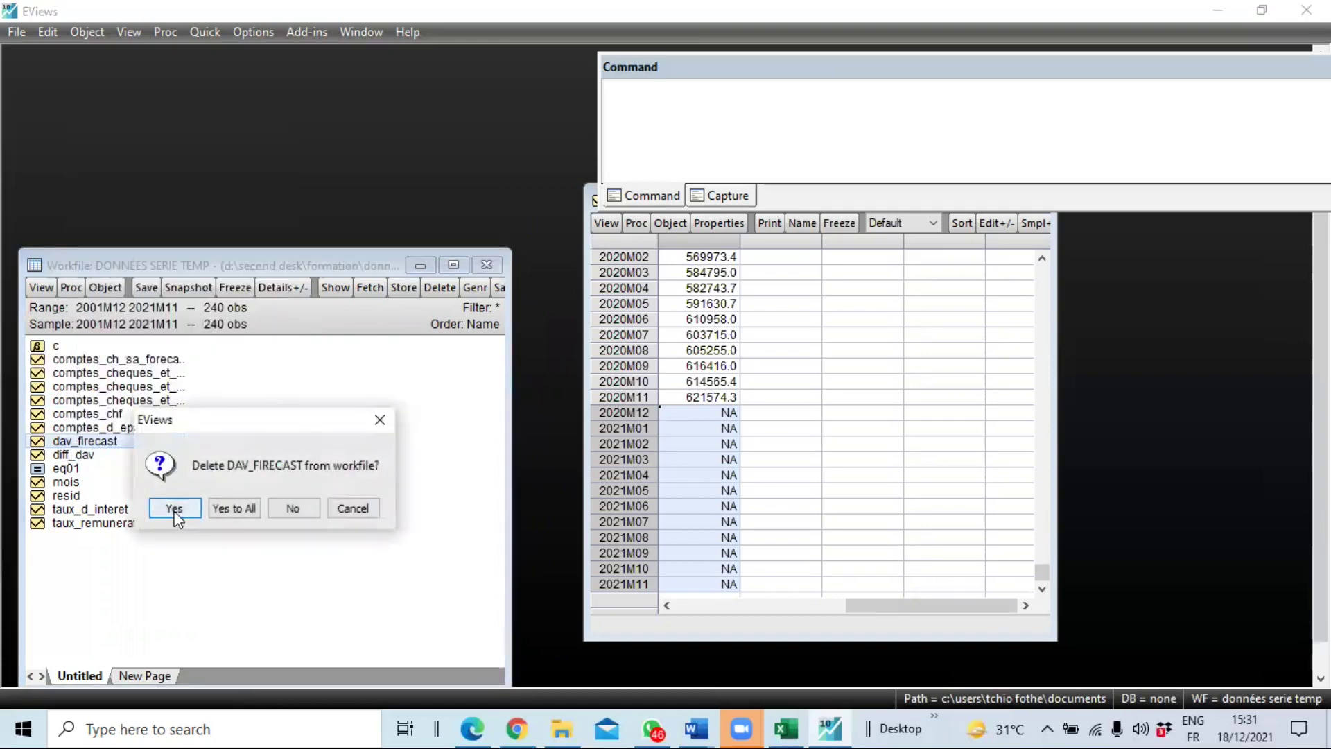
click(174, 509)
- Generate the series DAV_forecast=comptes_chf+comptes_cheques_et_comptes_courants_sf over the sample 2001M12 2021M11
click(475, 289)
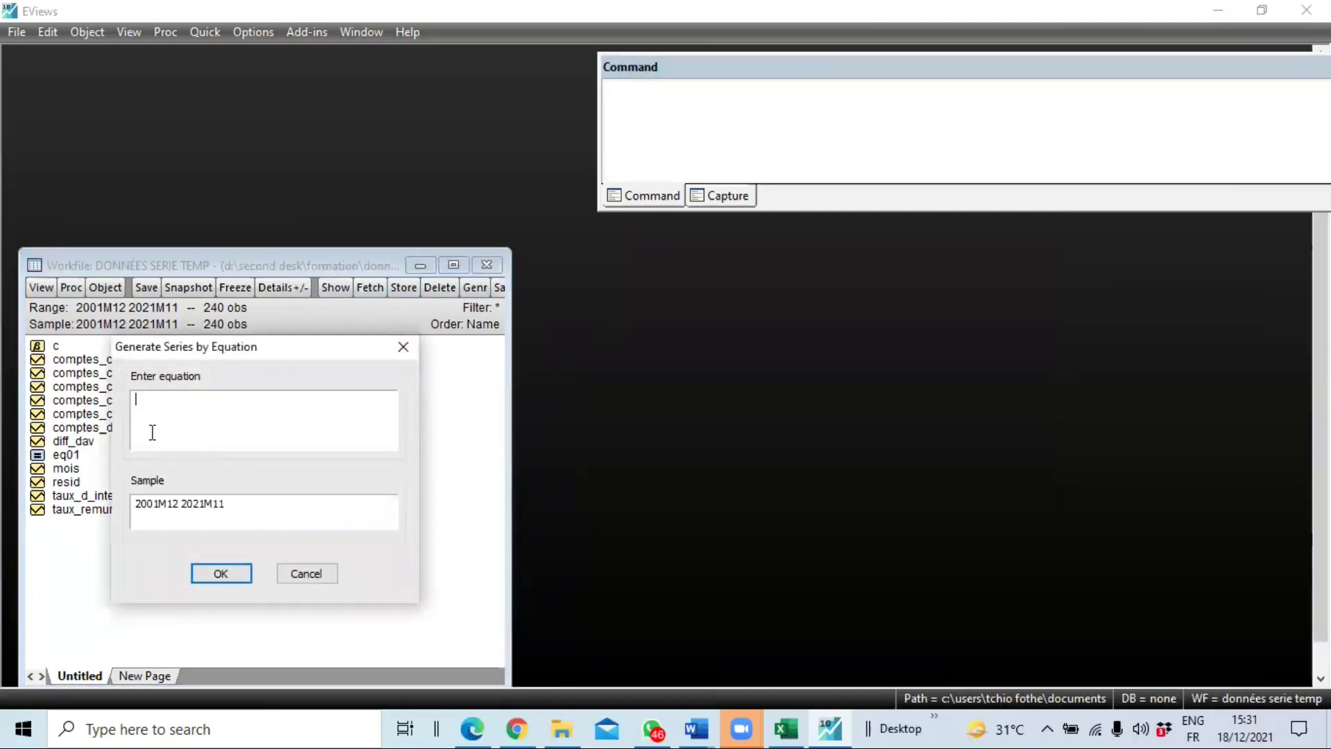
text(DAV_forecast)
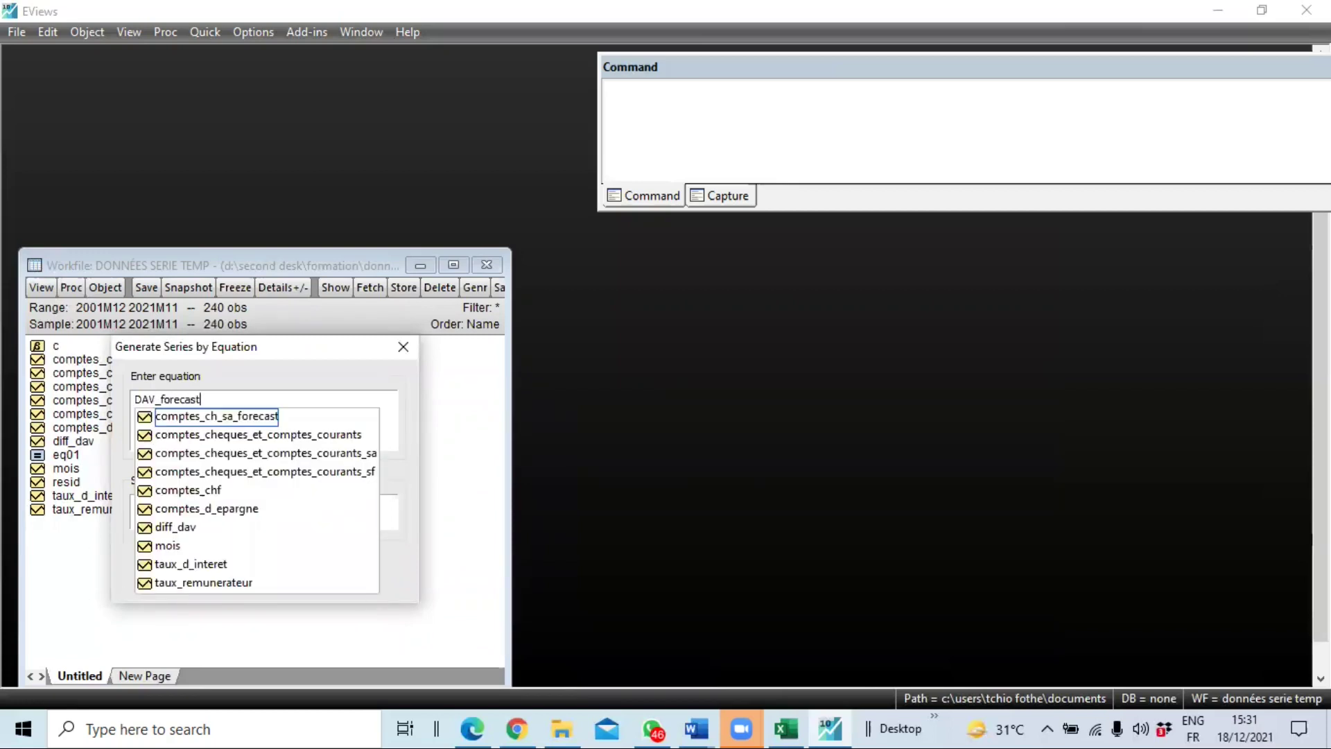
text(=)
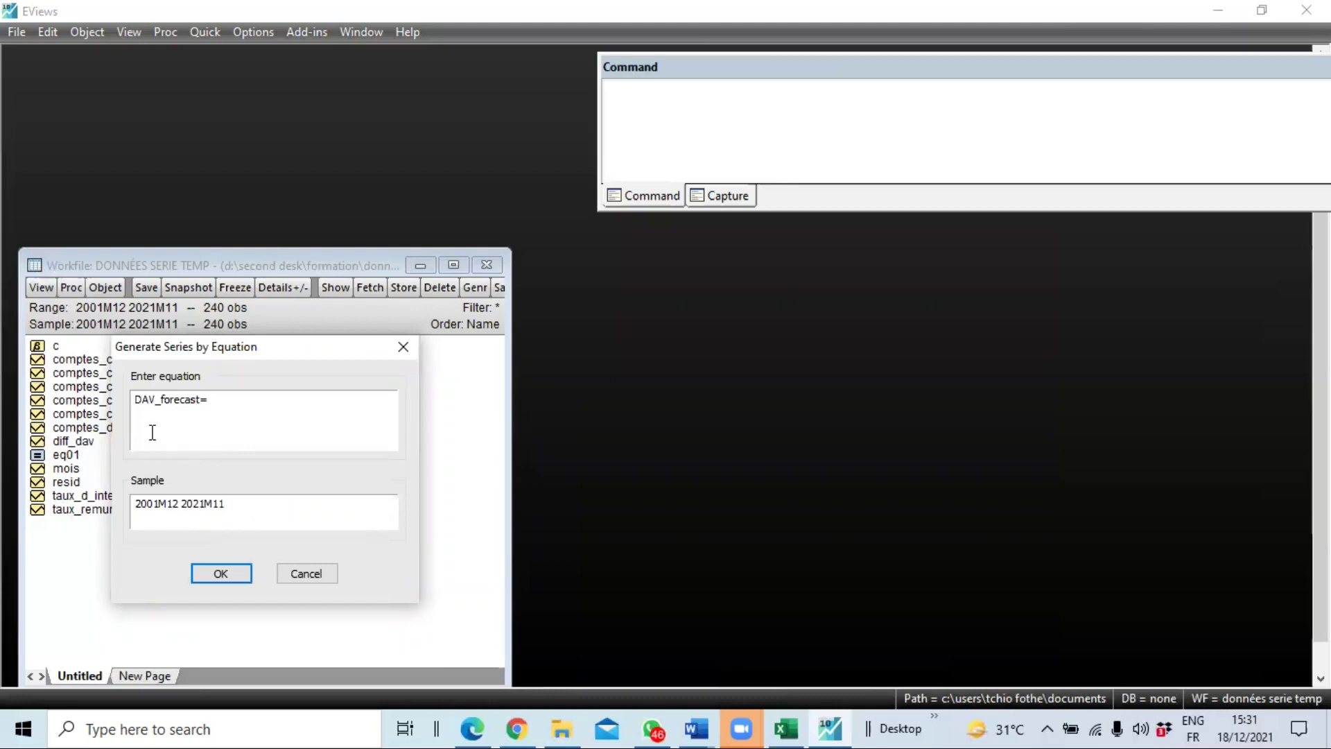
text(co)
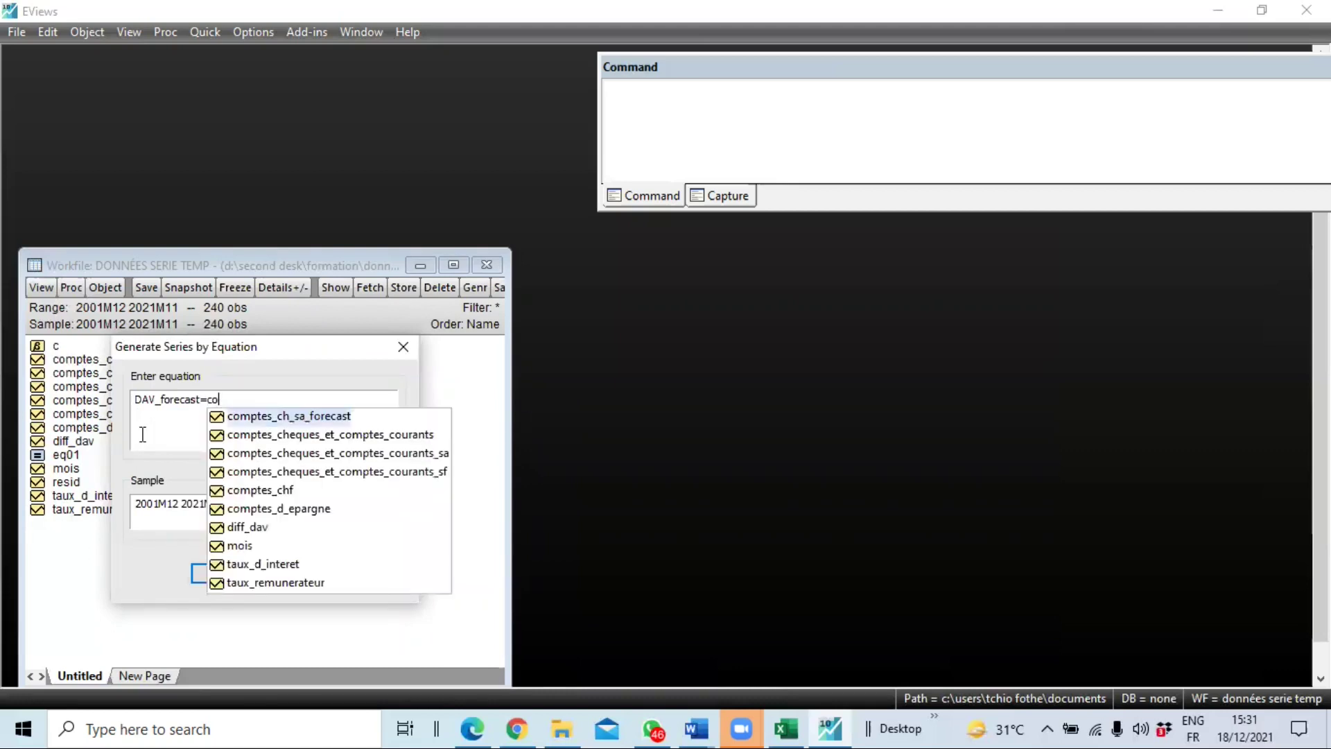
click(270, 496)
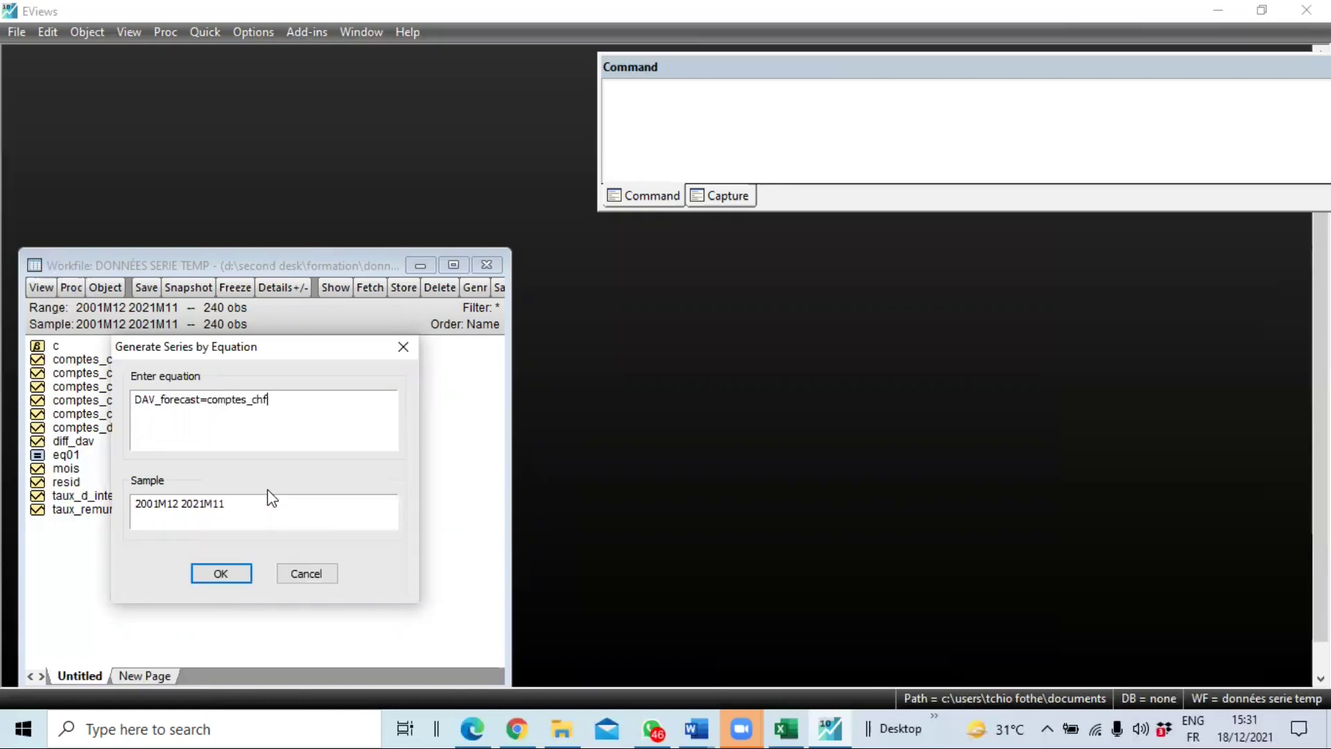
text(+co)
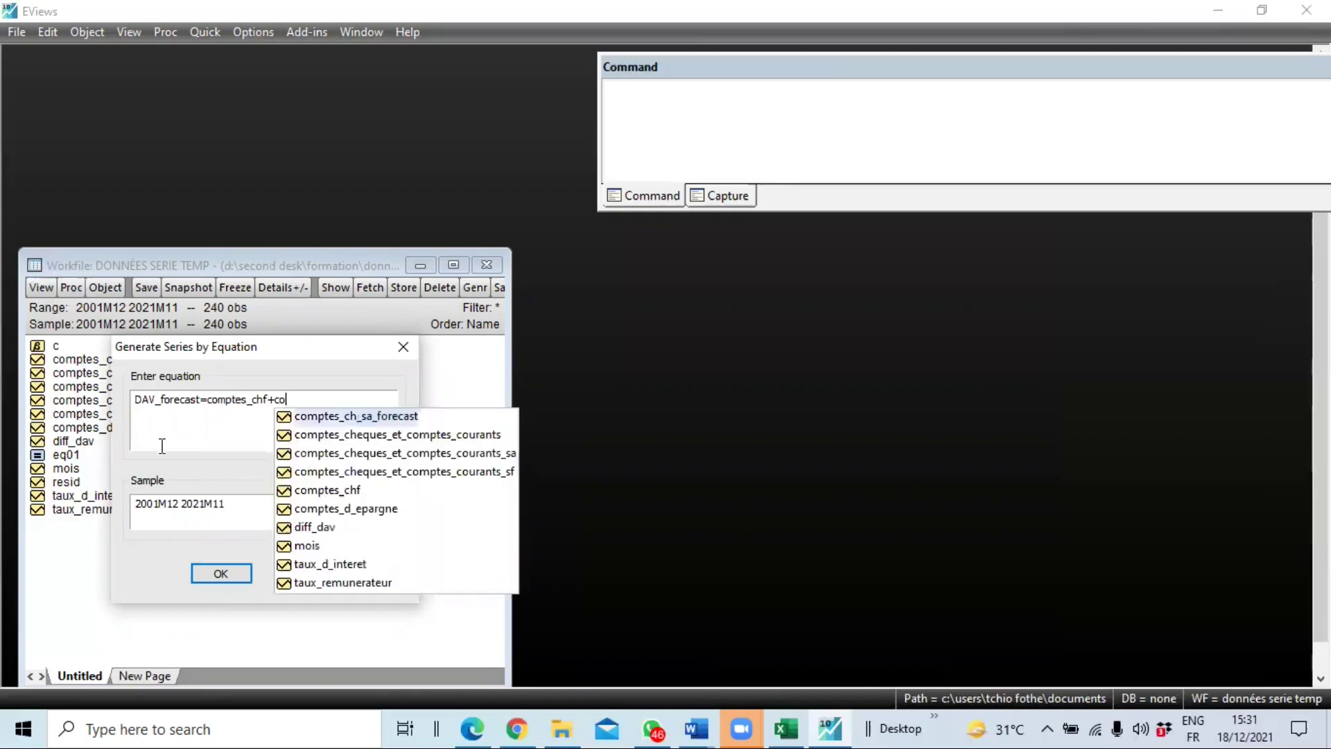
click(405, 472)
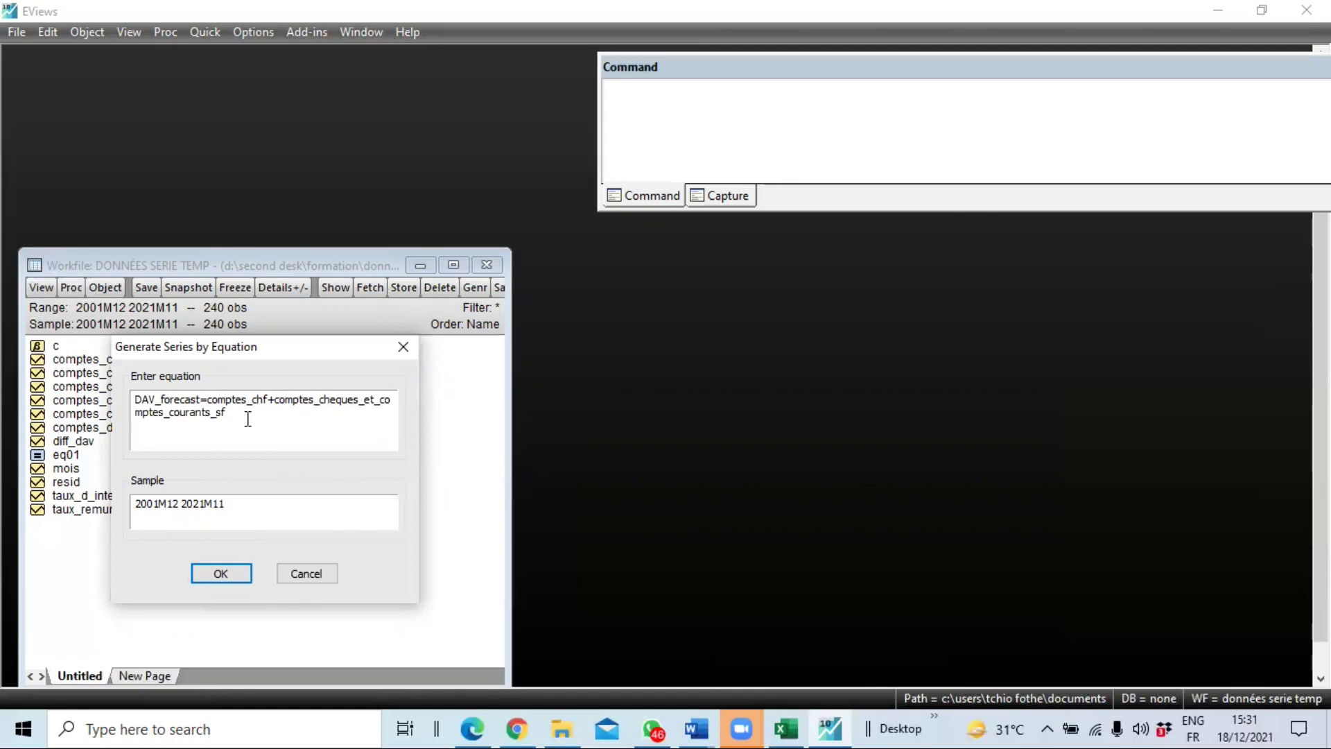
key(Return)
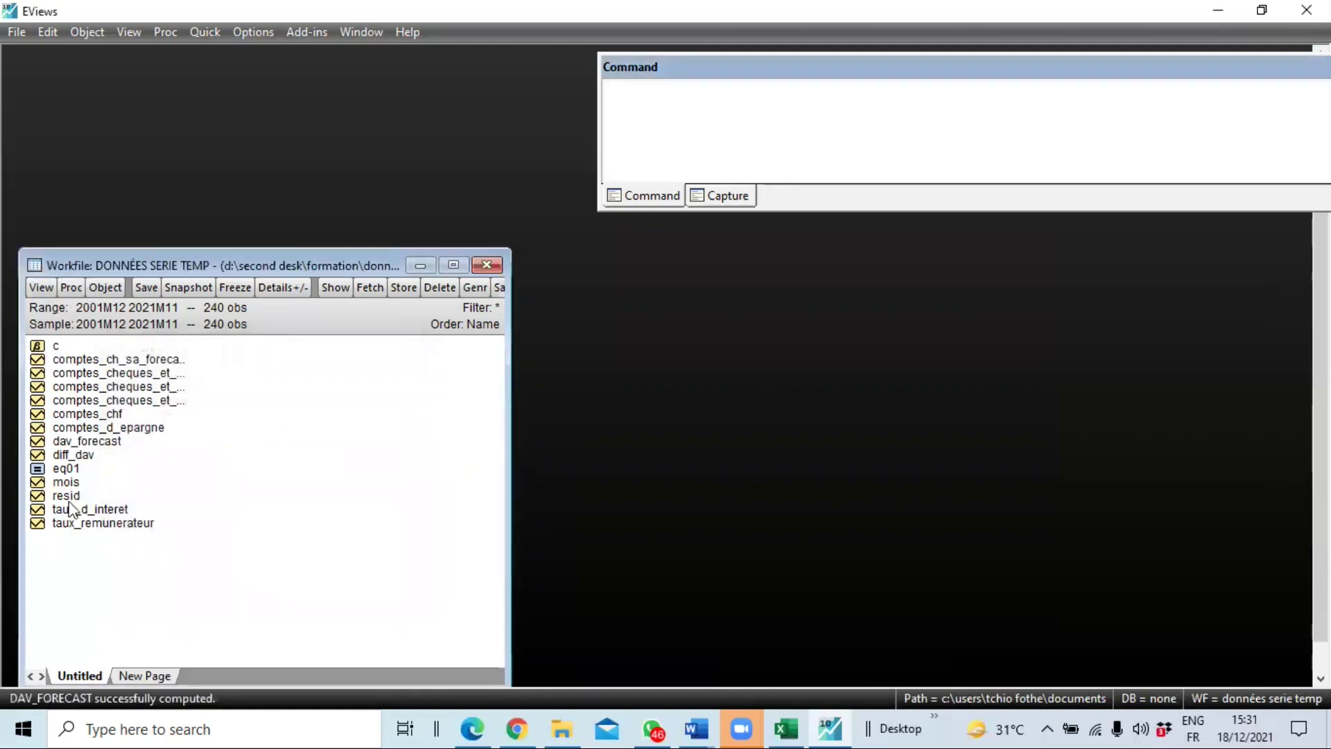
- Open dav_forecast and the original comptes_cheques_et_comptes_courants series as a group, with dav_forecast first
click(89, 443)
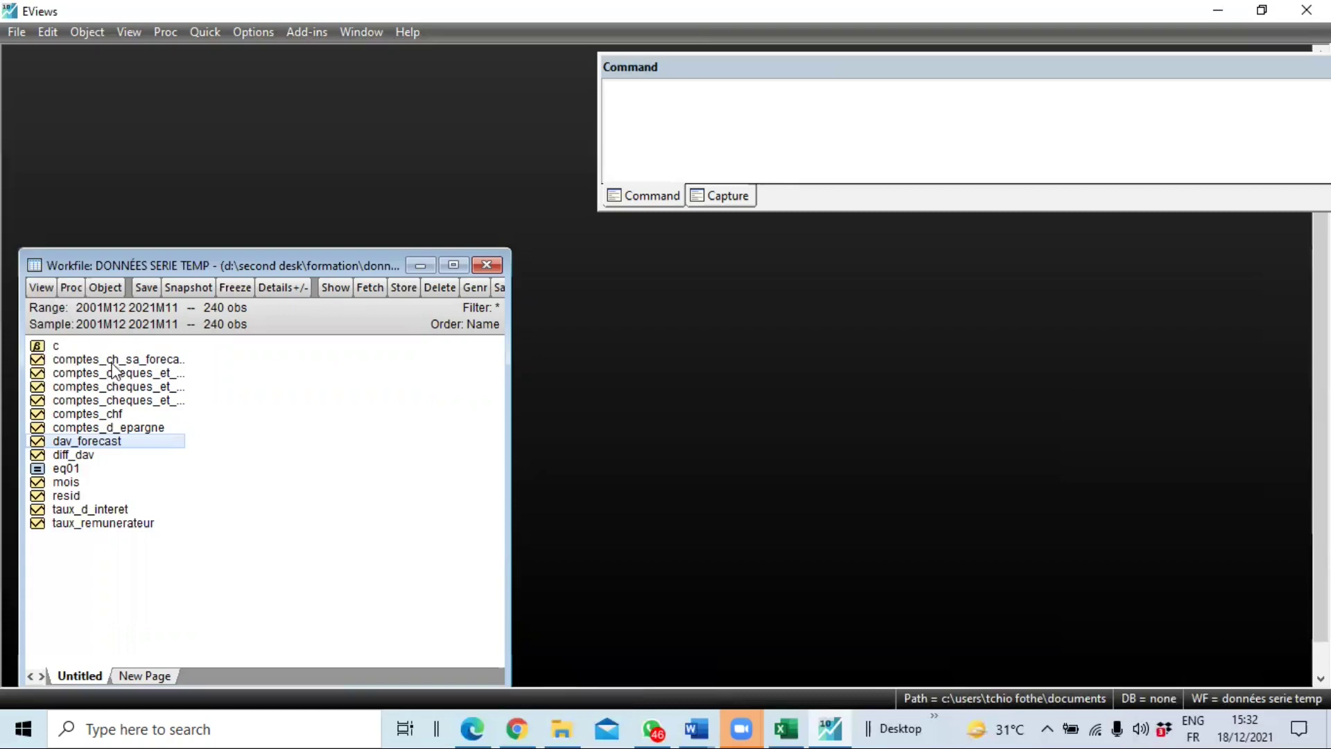
right_click(144, 374)
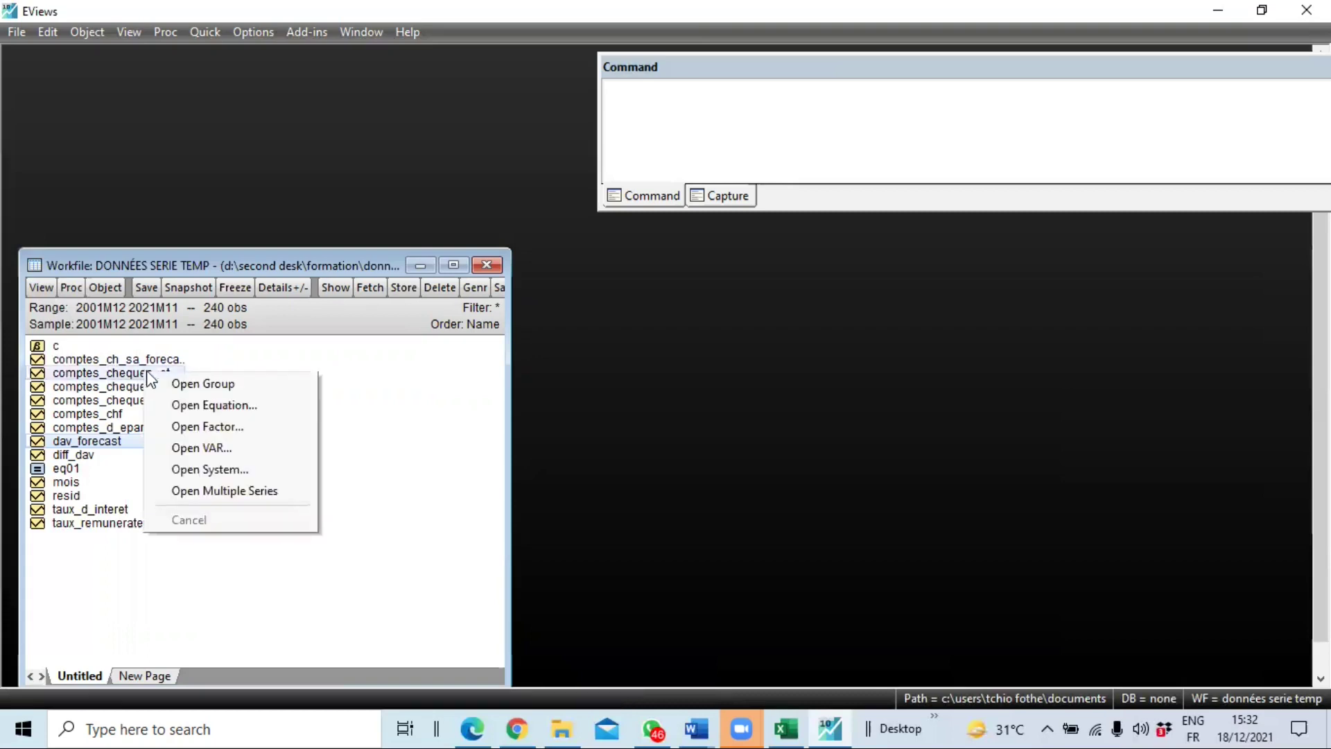
click(197, 386)
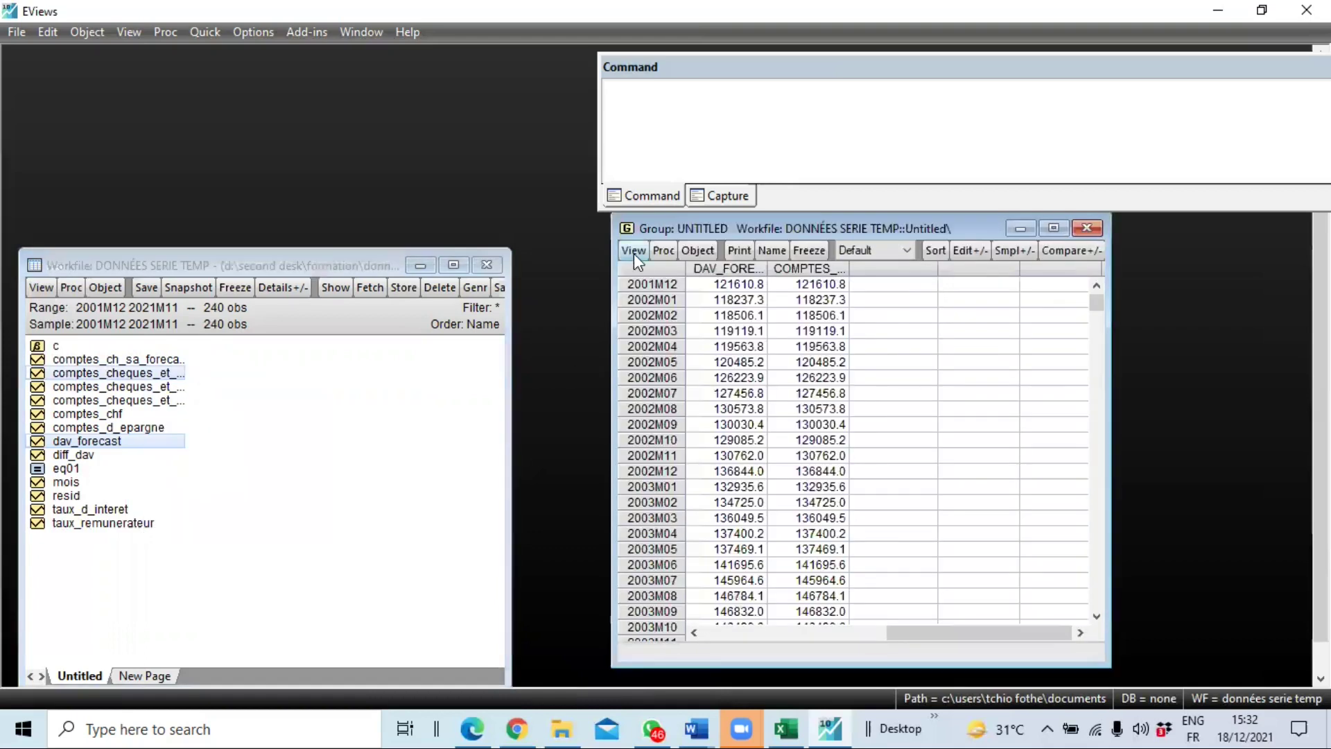
- Graph the group with the default line graph settings and move its window over the workfile window
click(633, 251)
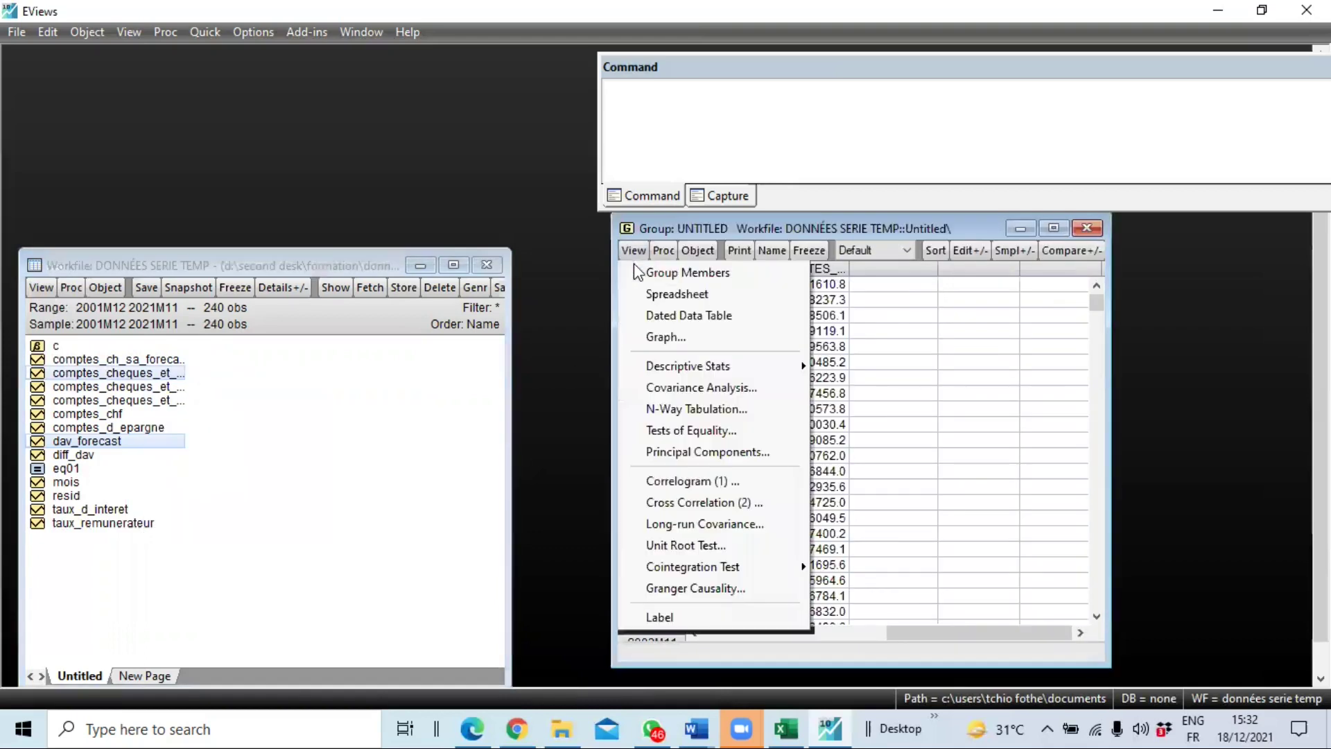
click(672, 335)
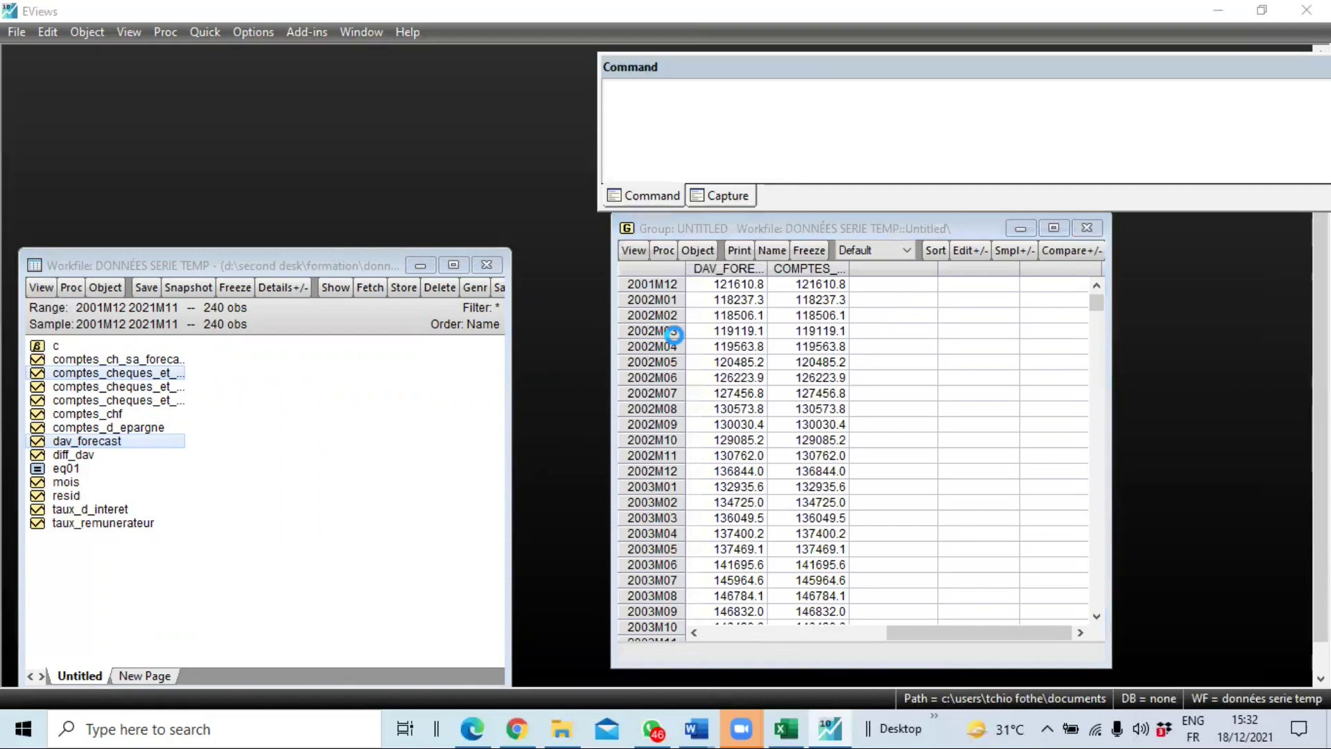
key(Return)
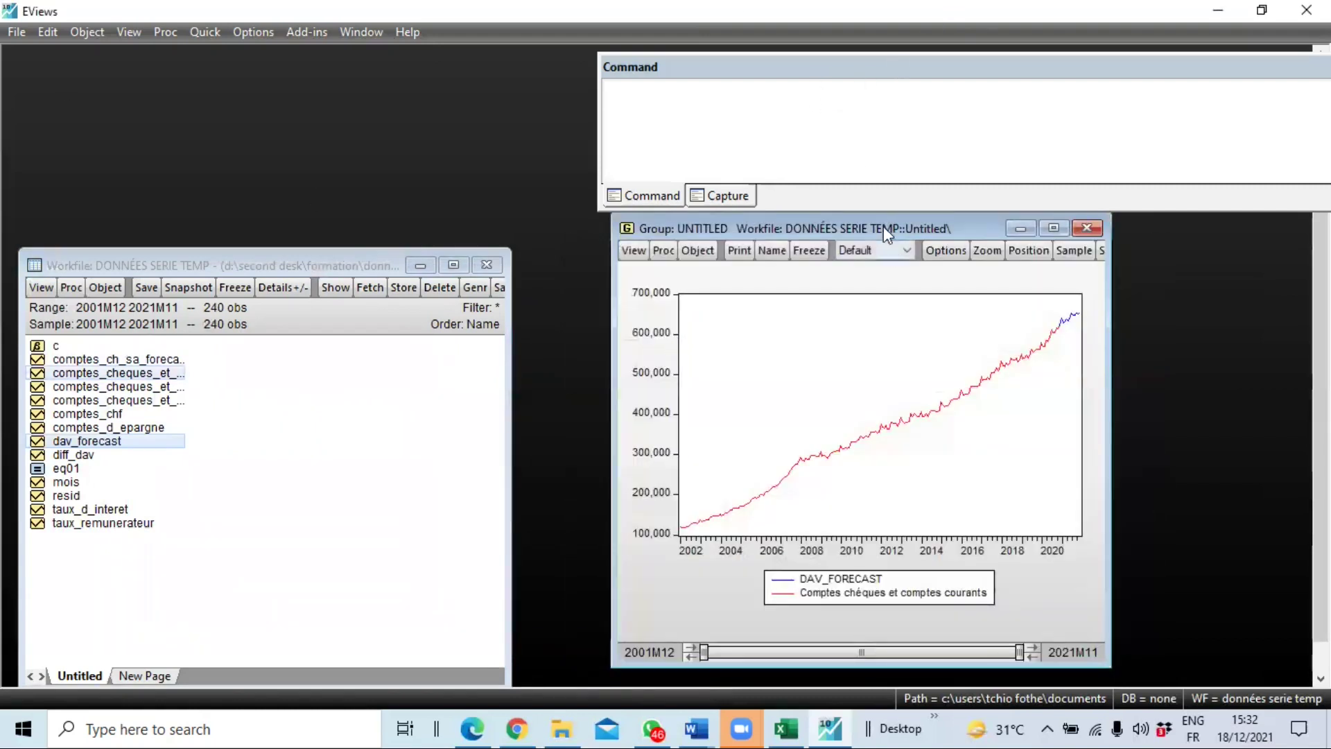
drag(825, 223, 332, 227)
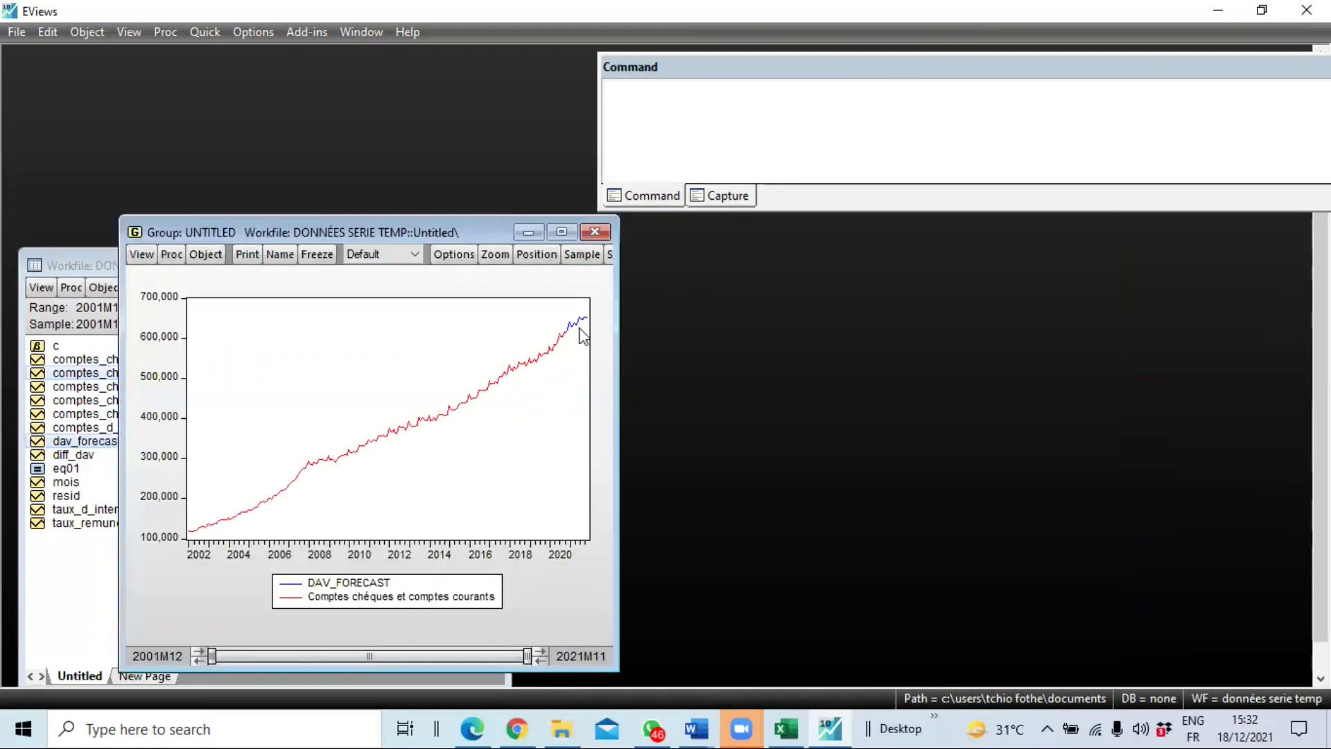
- Examine the graph, comparing the DAV_FORECAST line with the actual current accounts up to 2020 and over the forecast period
mouse_move(574, 334)
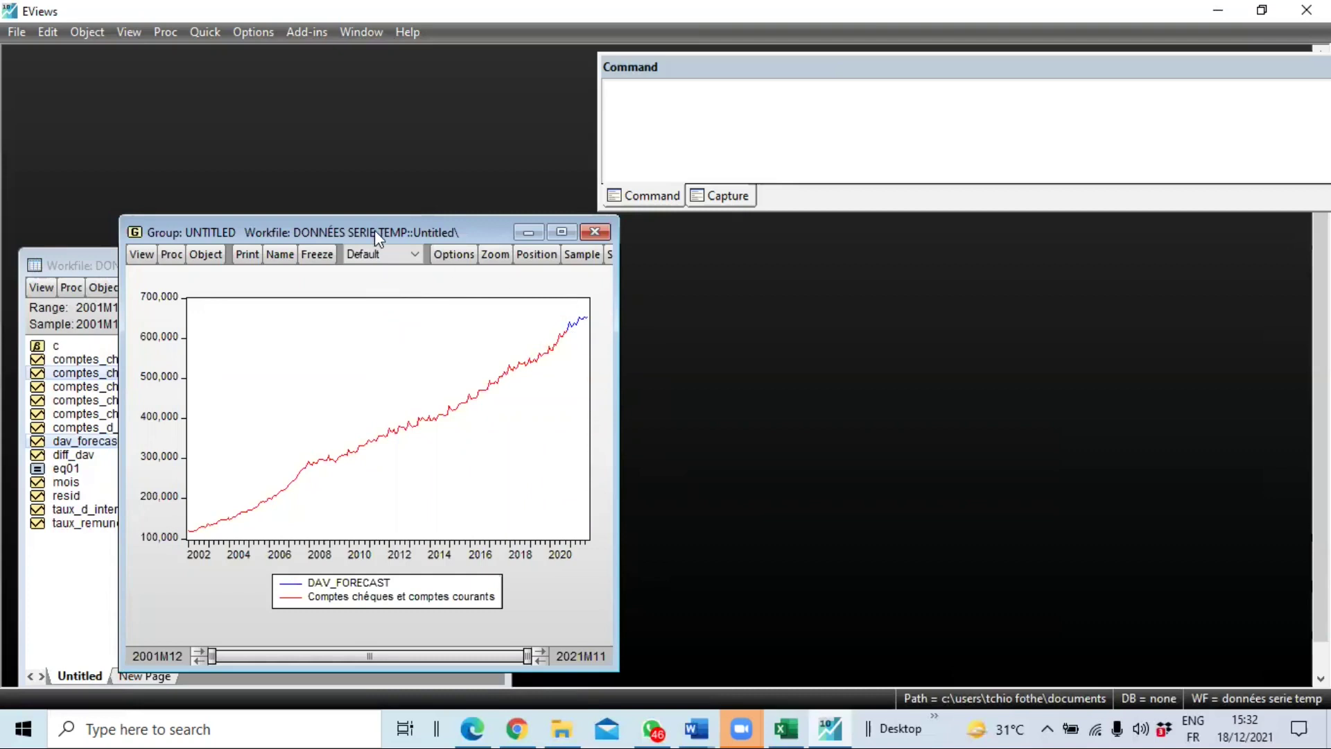
drag(375, 231, 313, 287)
mouse_move(338, 503)
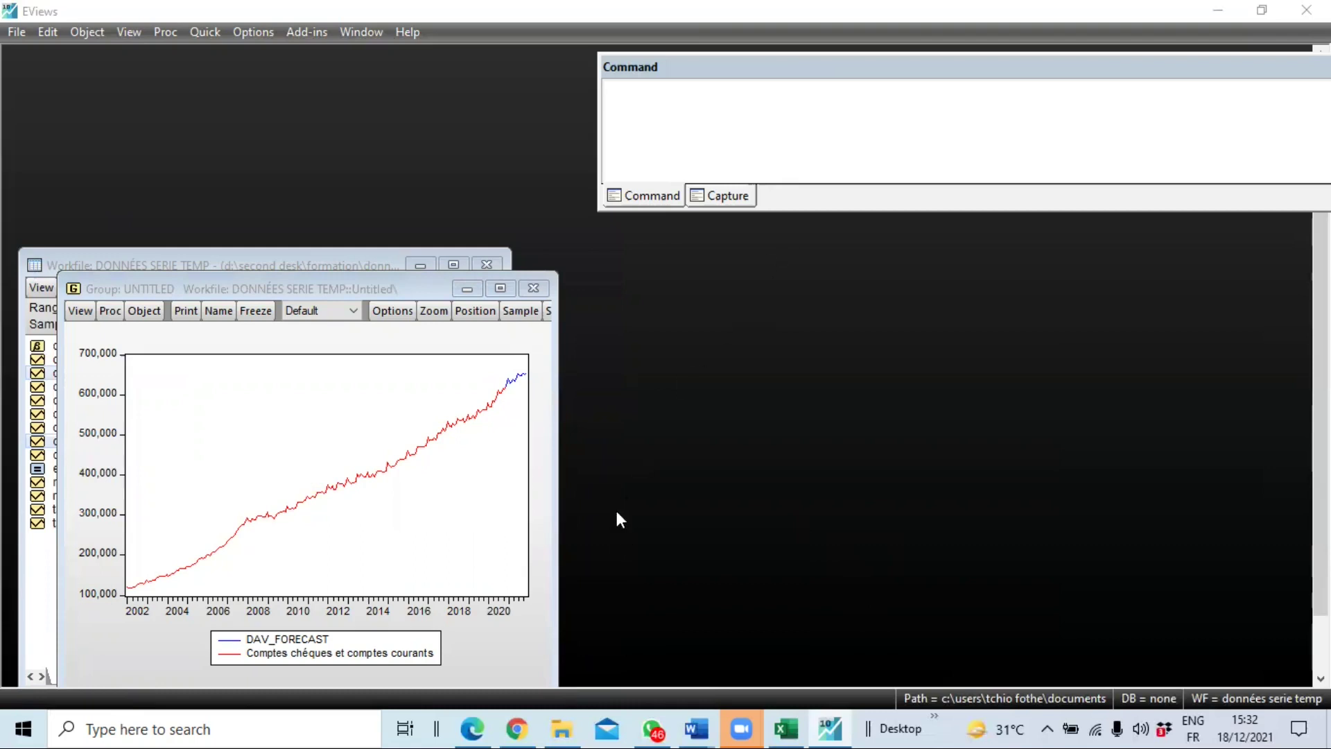
click(254, 287)
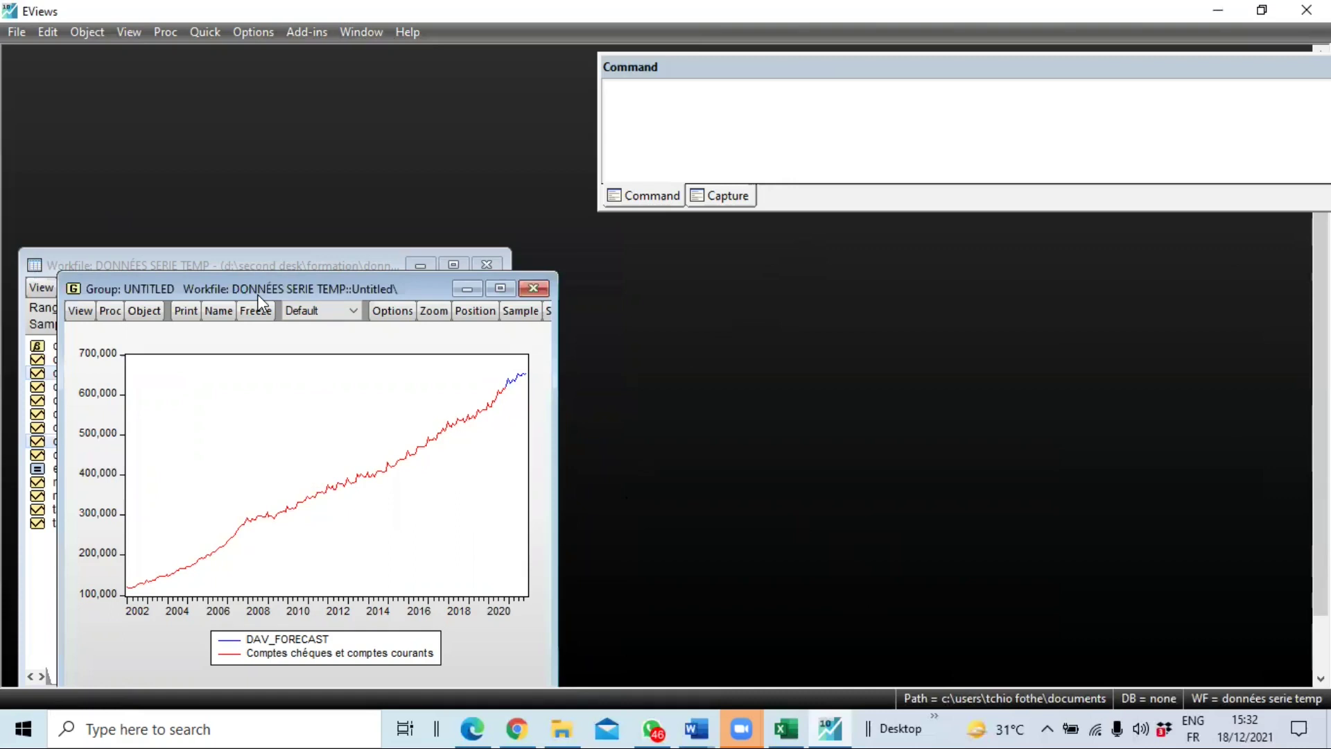
drag(257, 293, 285, 287)
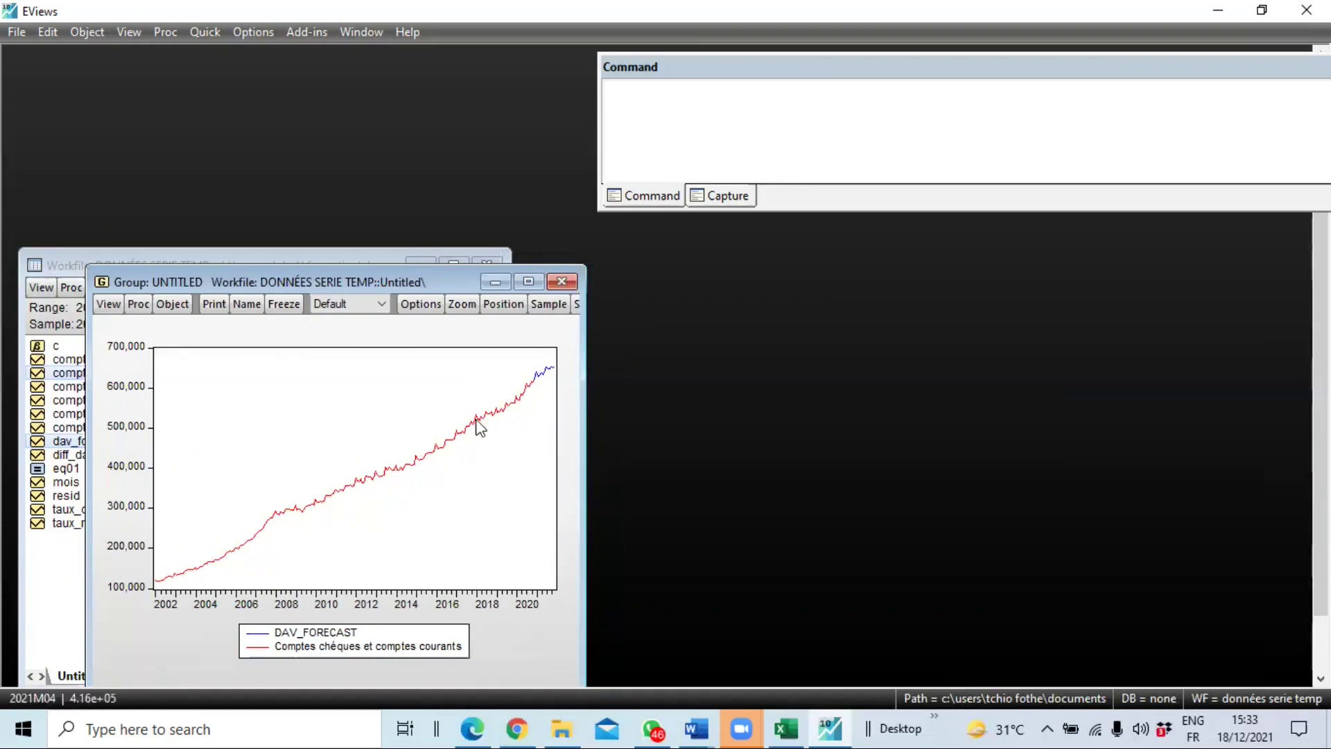
mouse_move(458, 416)
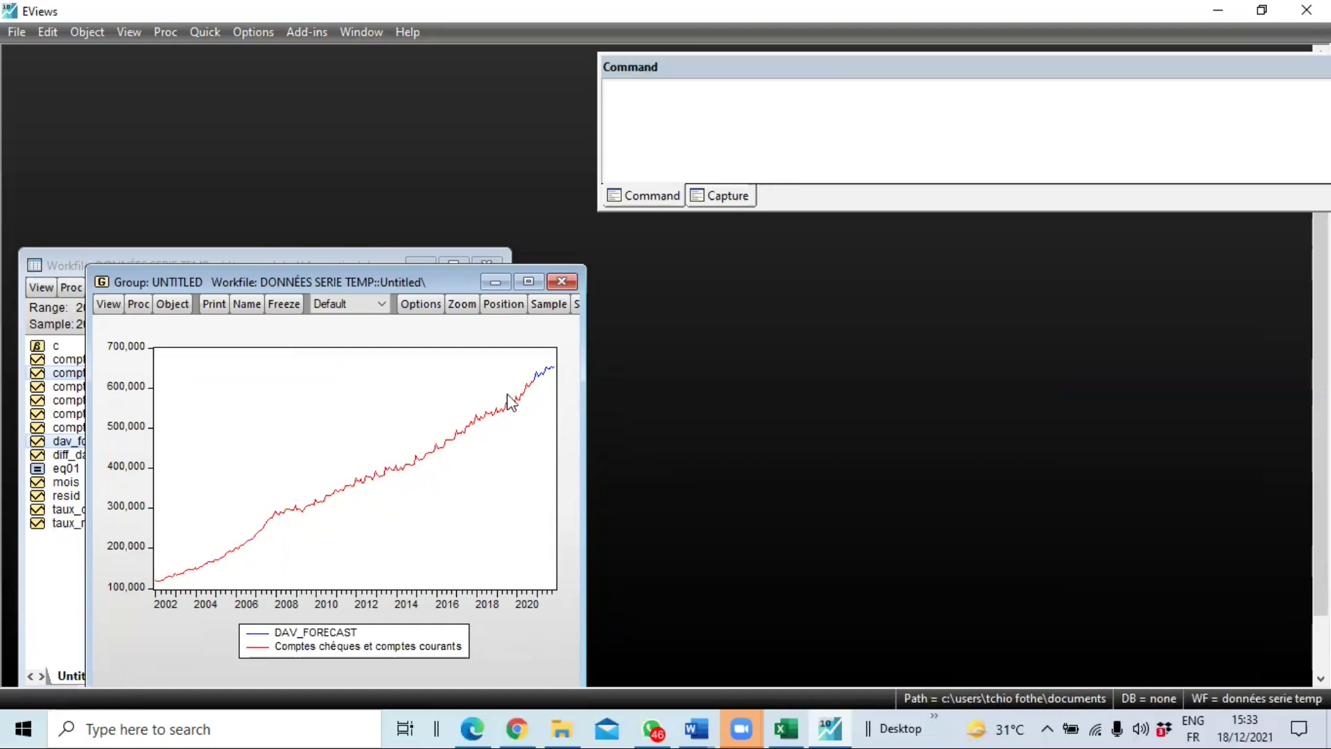
mouse_move(534, 383)
drag(355, 281, 409, 291)
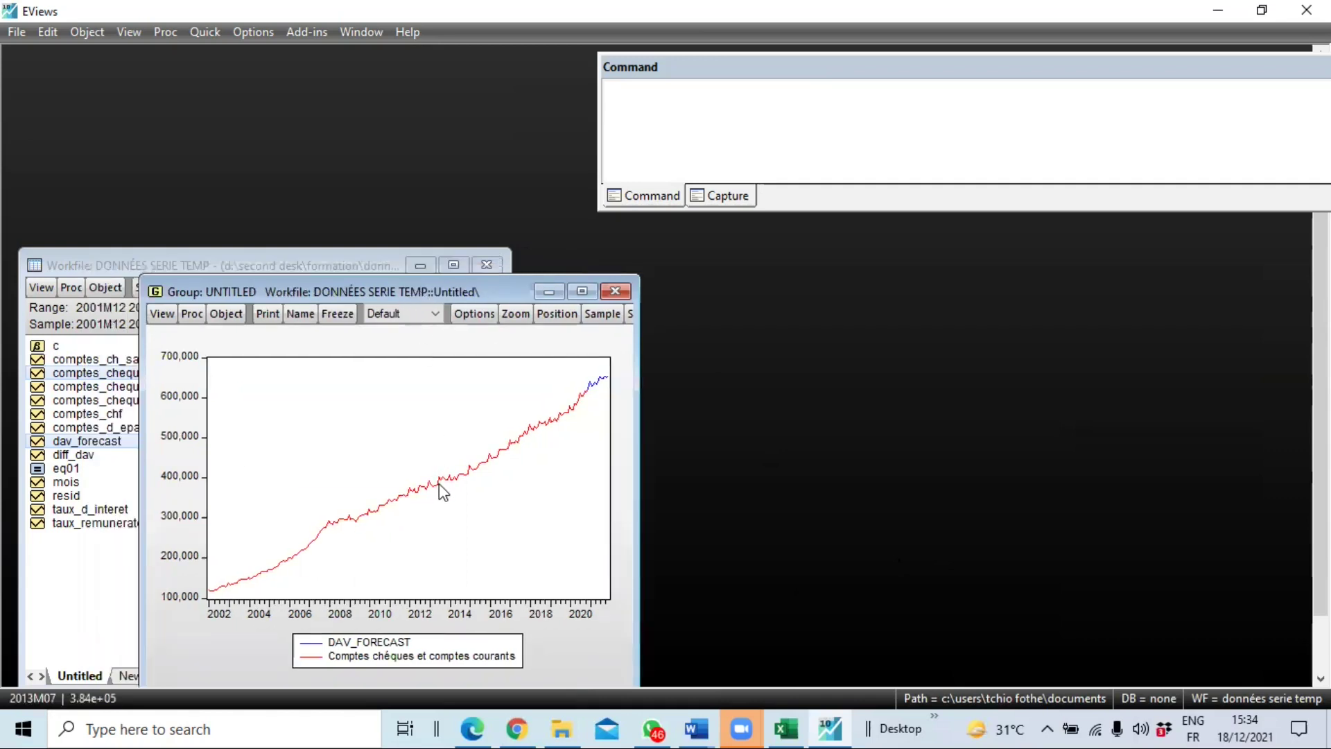
mouse_move(442, 484)
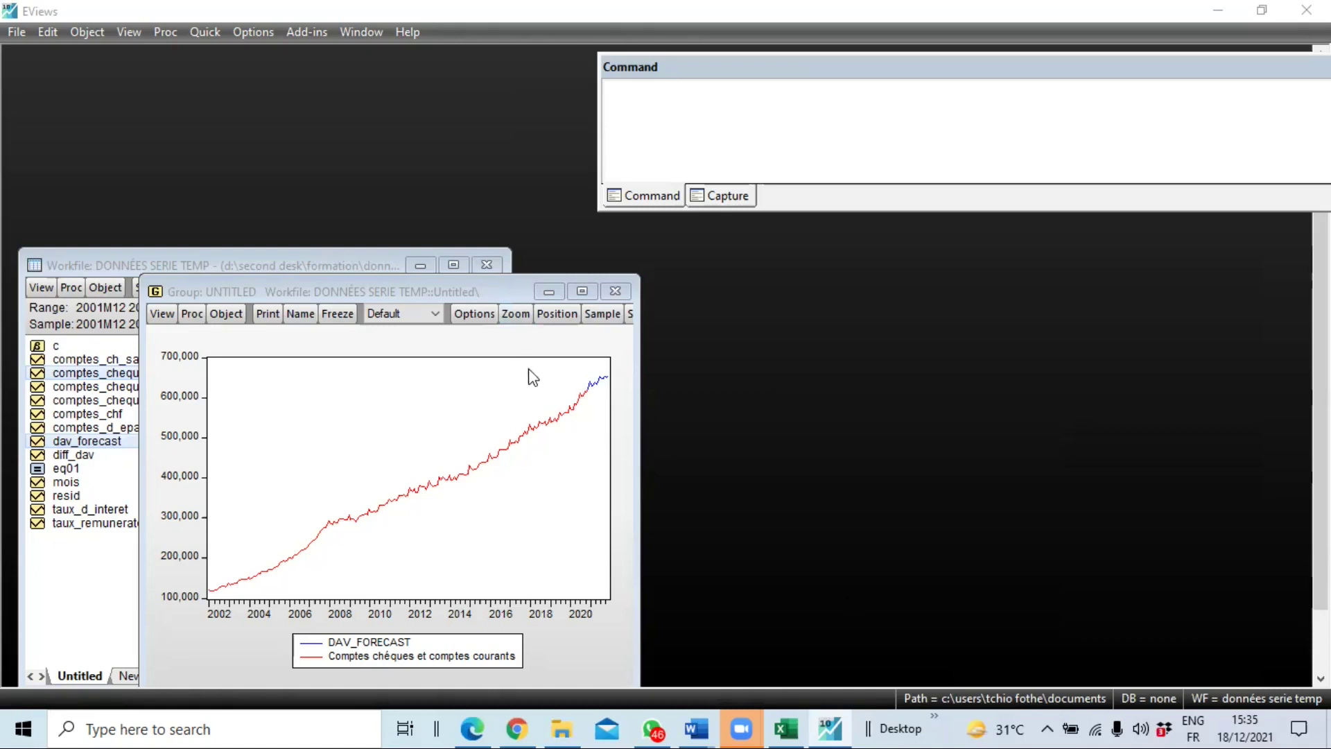
mouse_move(556, 400)
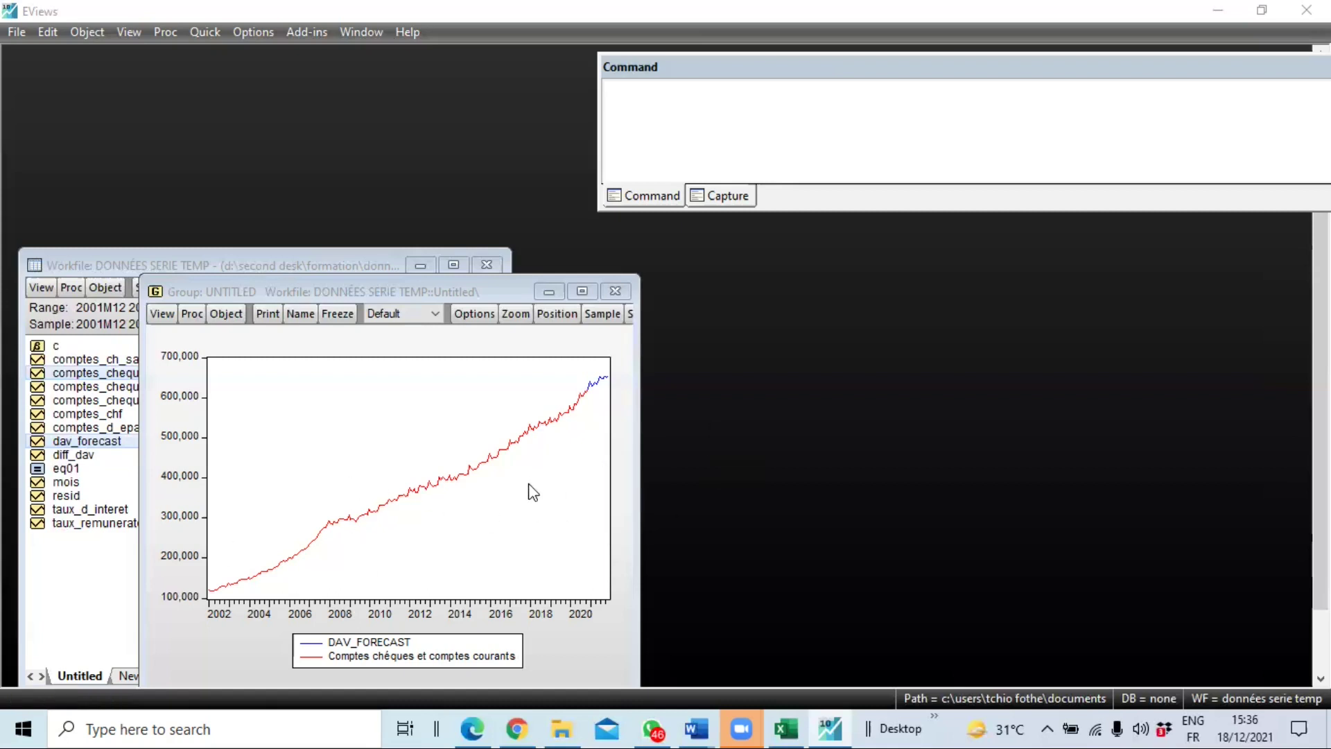
mouse_move(581, 395)
click(394, 293)
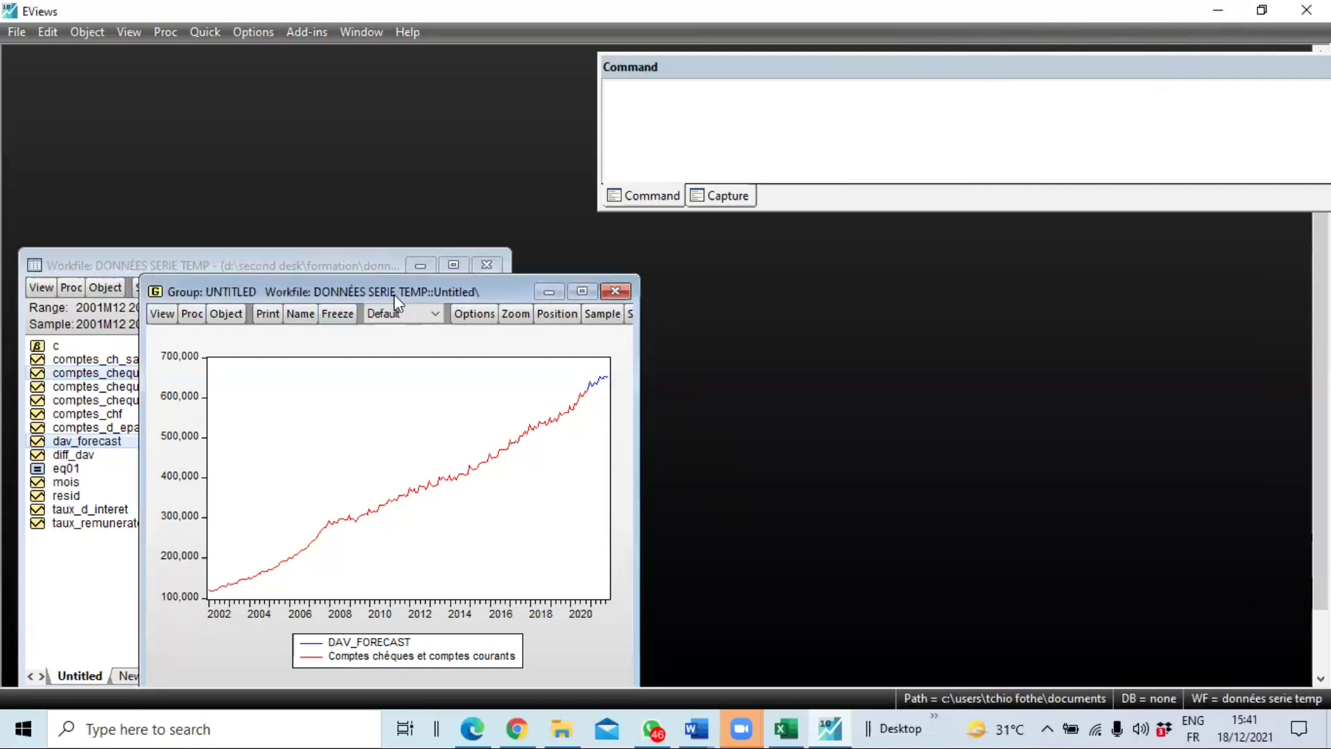
drag(394, 294, 344, 324)
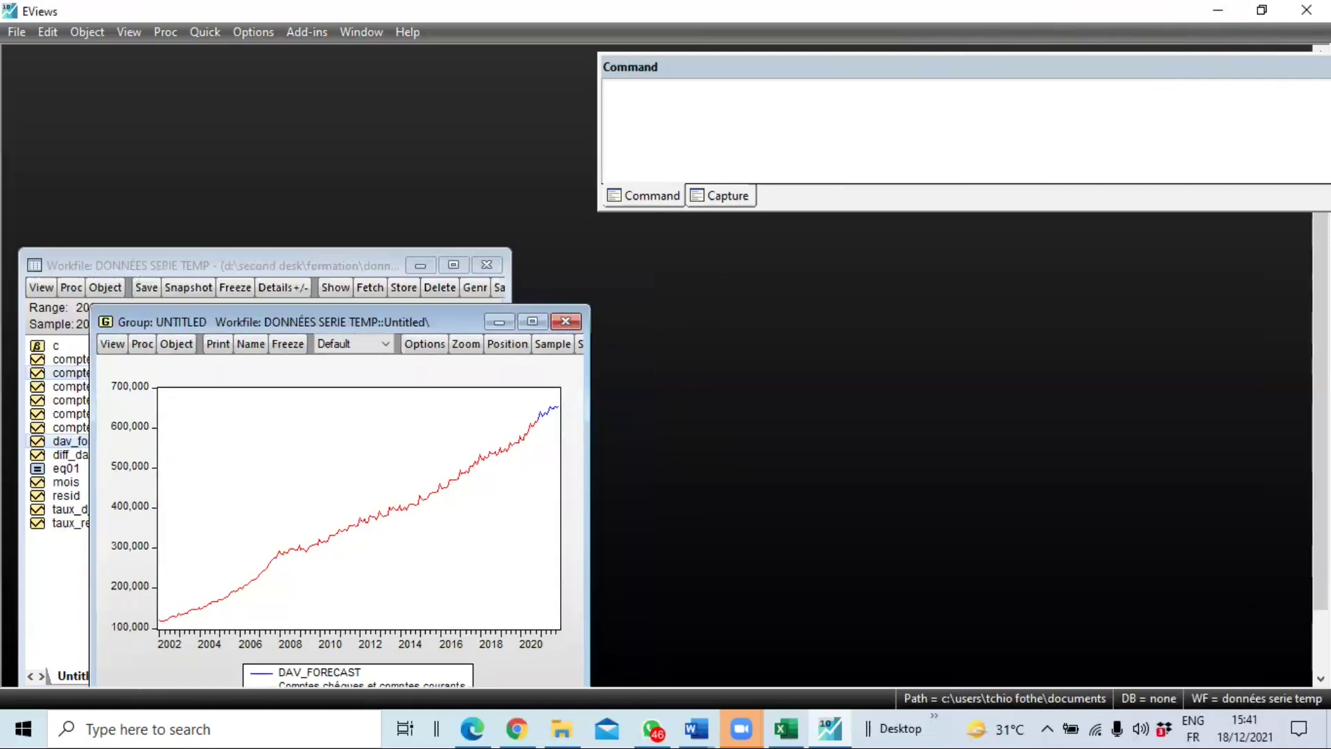
- Save the données serie temp workfile with double-precision series storage and no compression
click(17, 32)
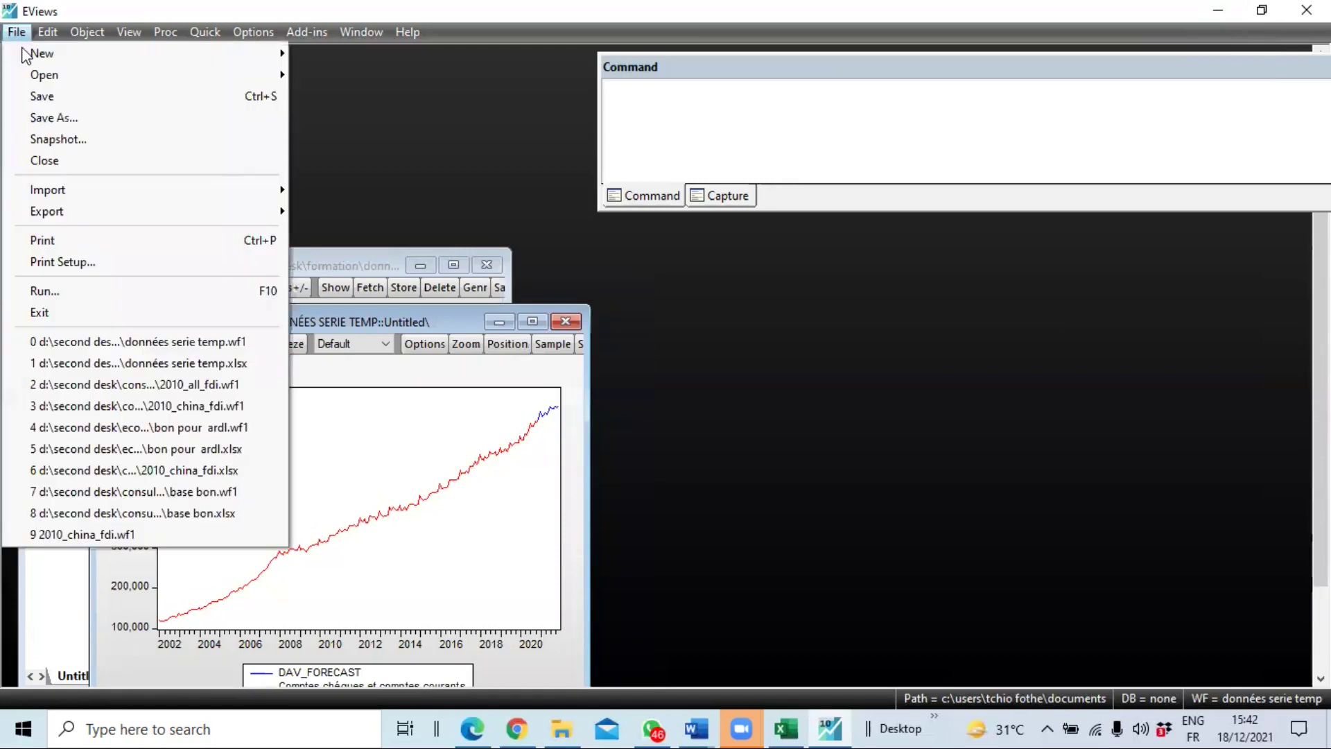
click(65, 99)
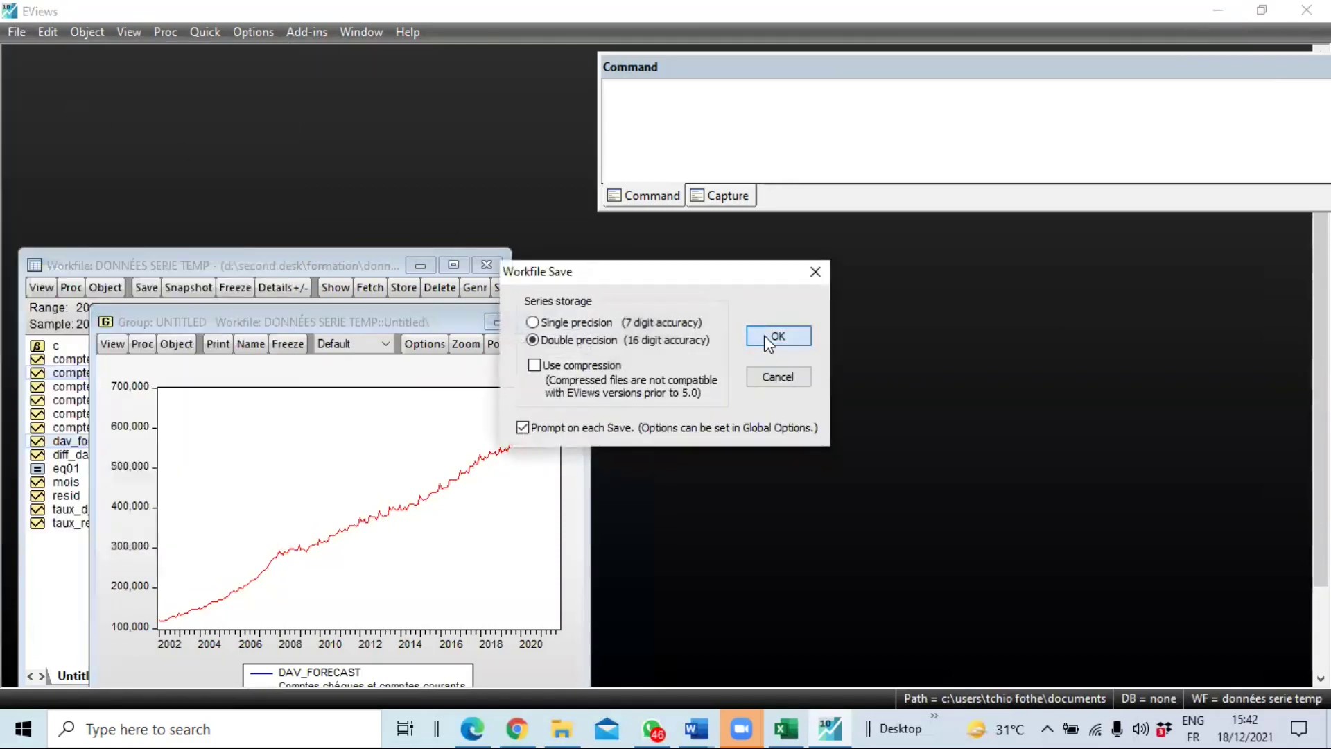
click(767, 339)
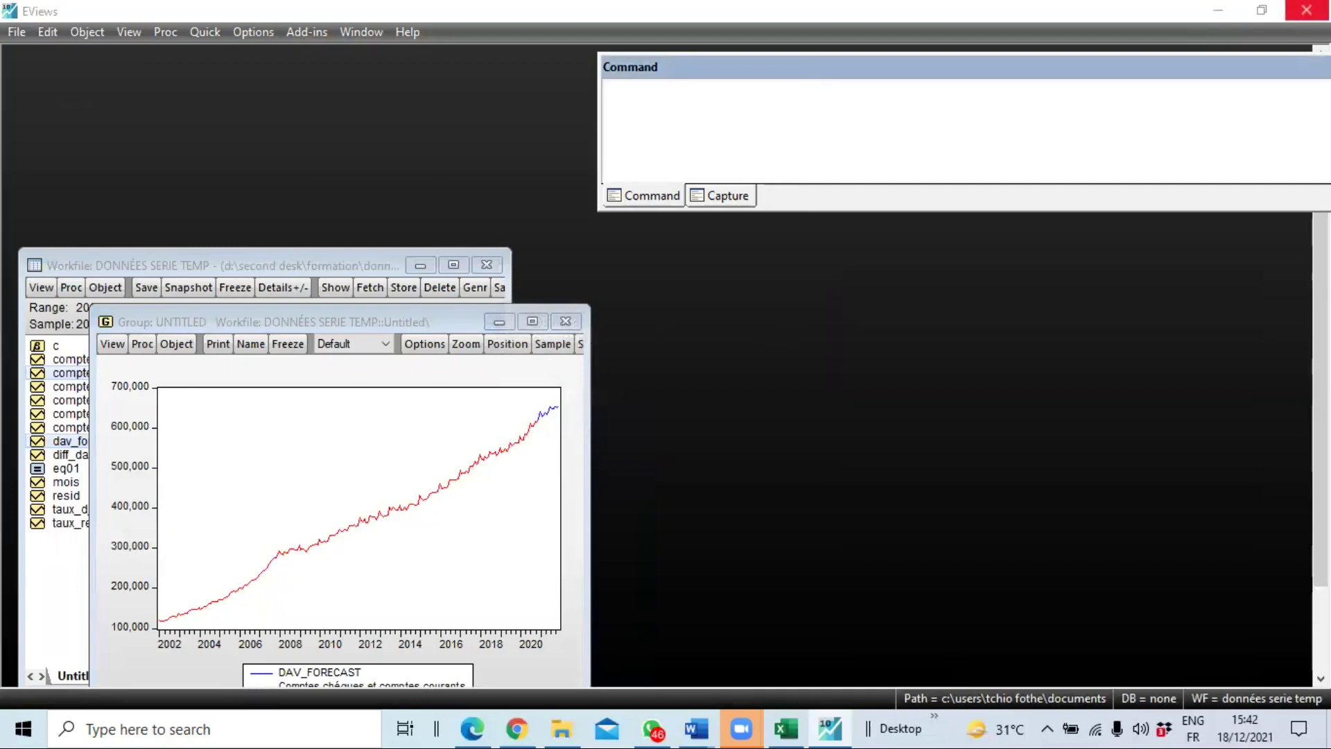
- Close EViews, discarding the untitled group, put the file explorer and Excel windows away, and reopen EViews with its welcome screen dismissed
click(1297, 12)
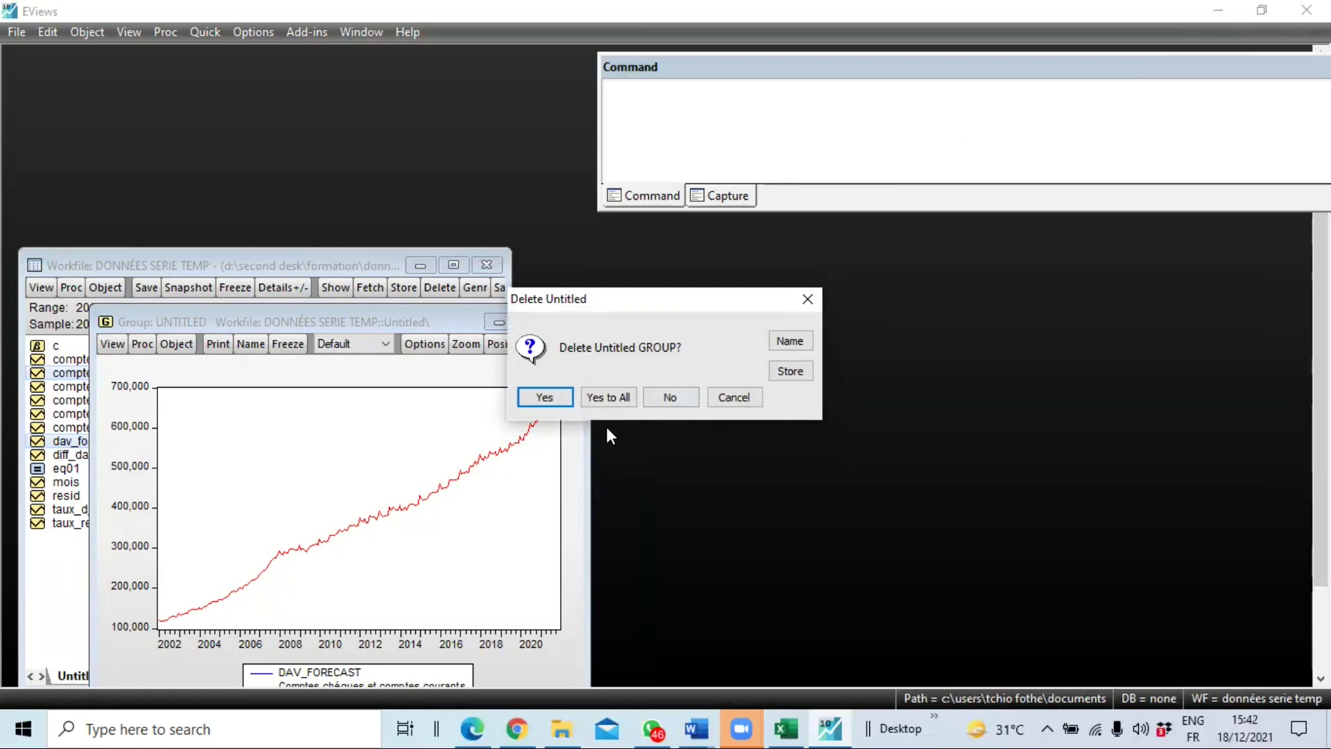
click(545, 397)
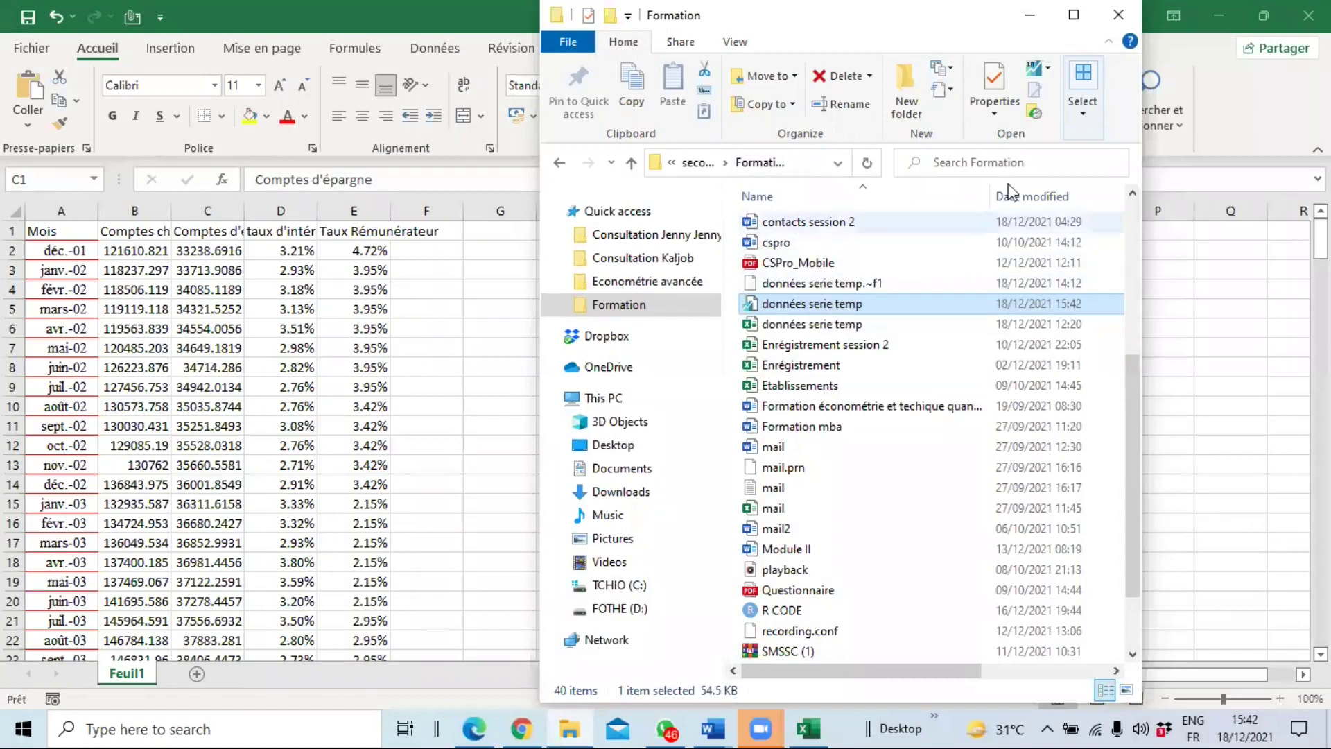
click(1029, 15)
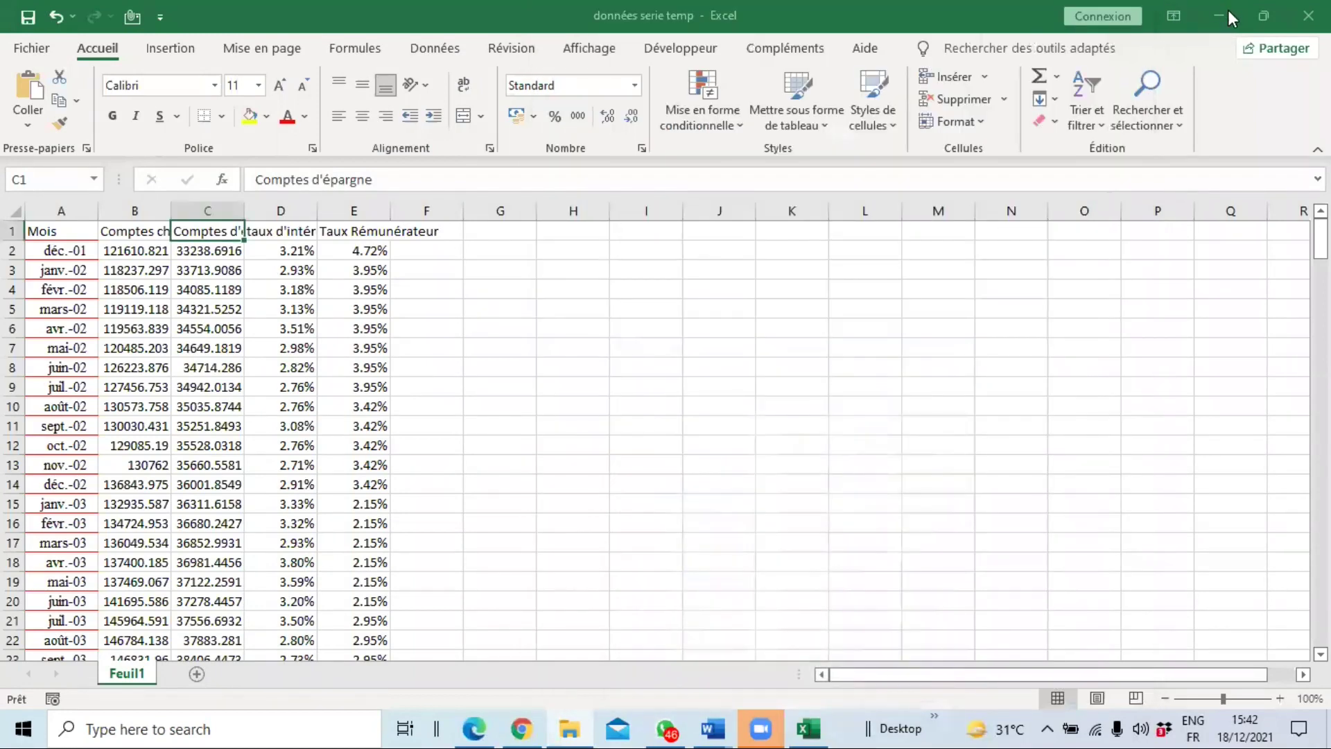
click(1220, 17)
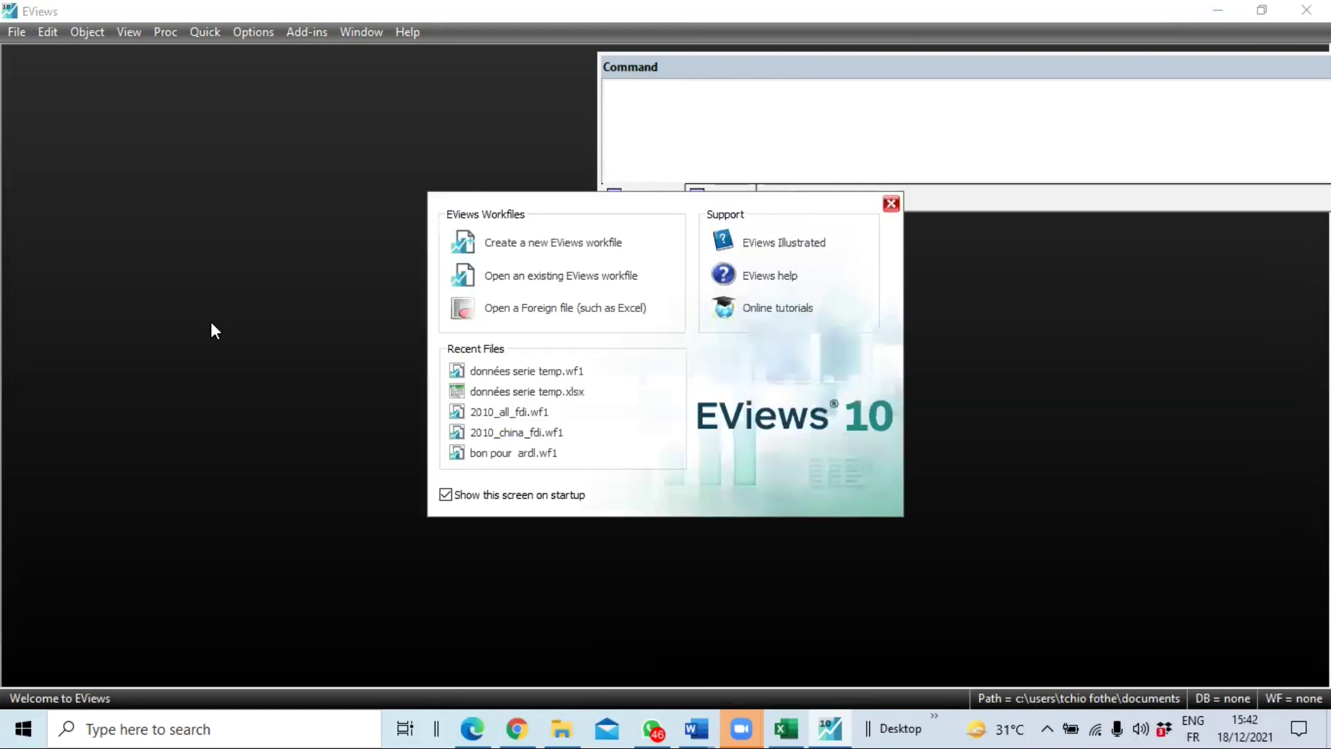
click(891, 203)
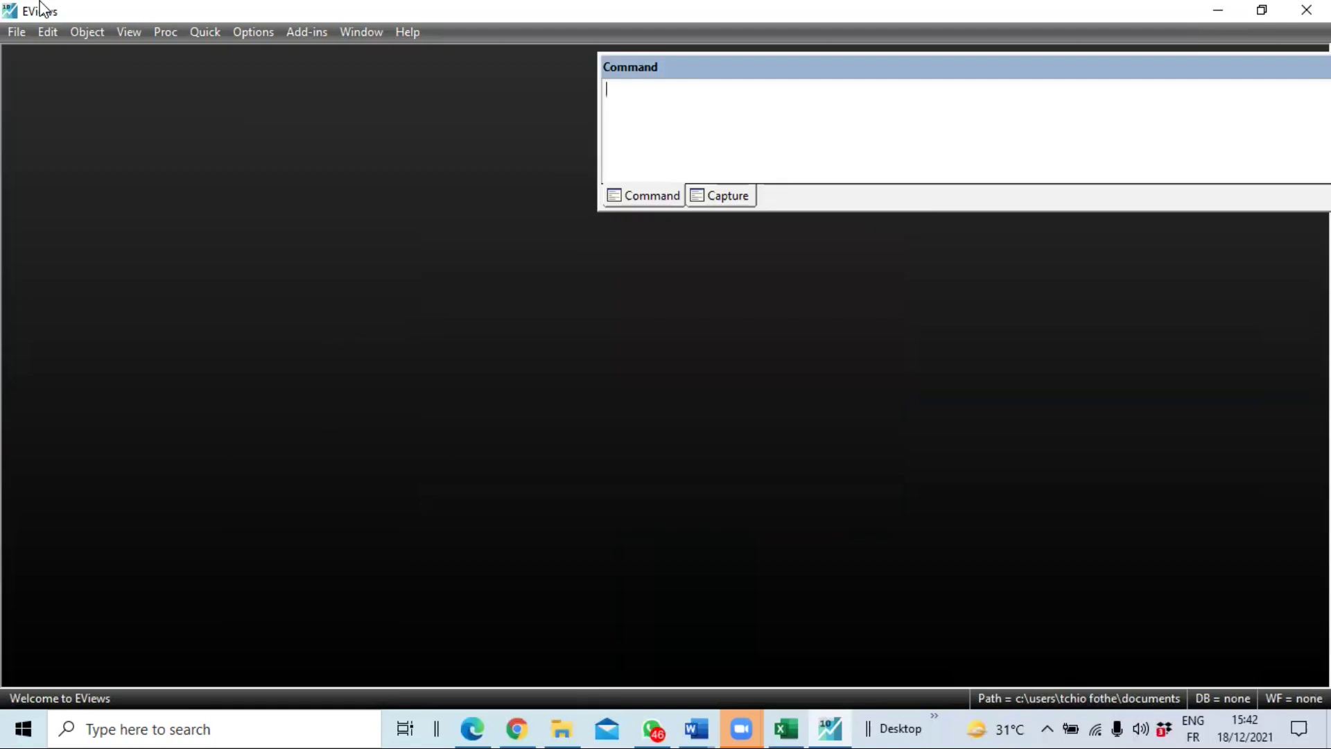
- Start importing data from a file and look through the Formation folder for the dataset
click(14, 32)
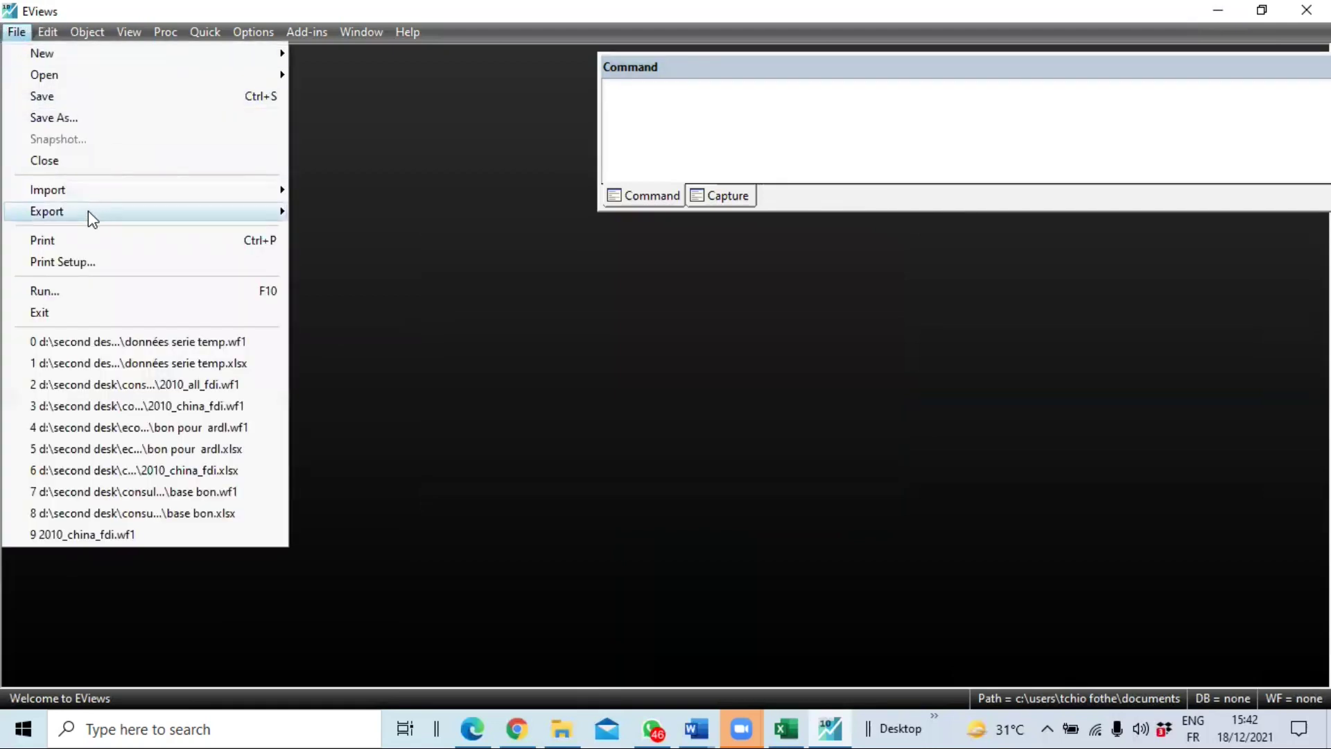
mouse_move(269, 196)
click(340, 191)
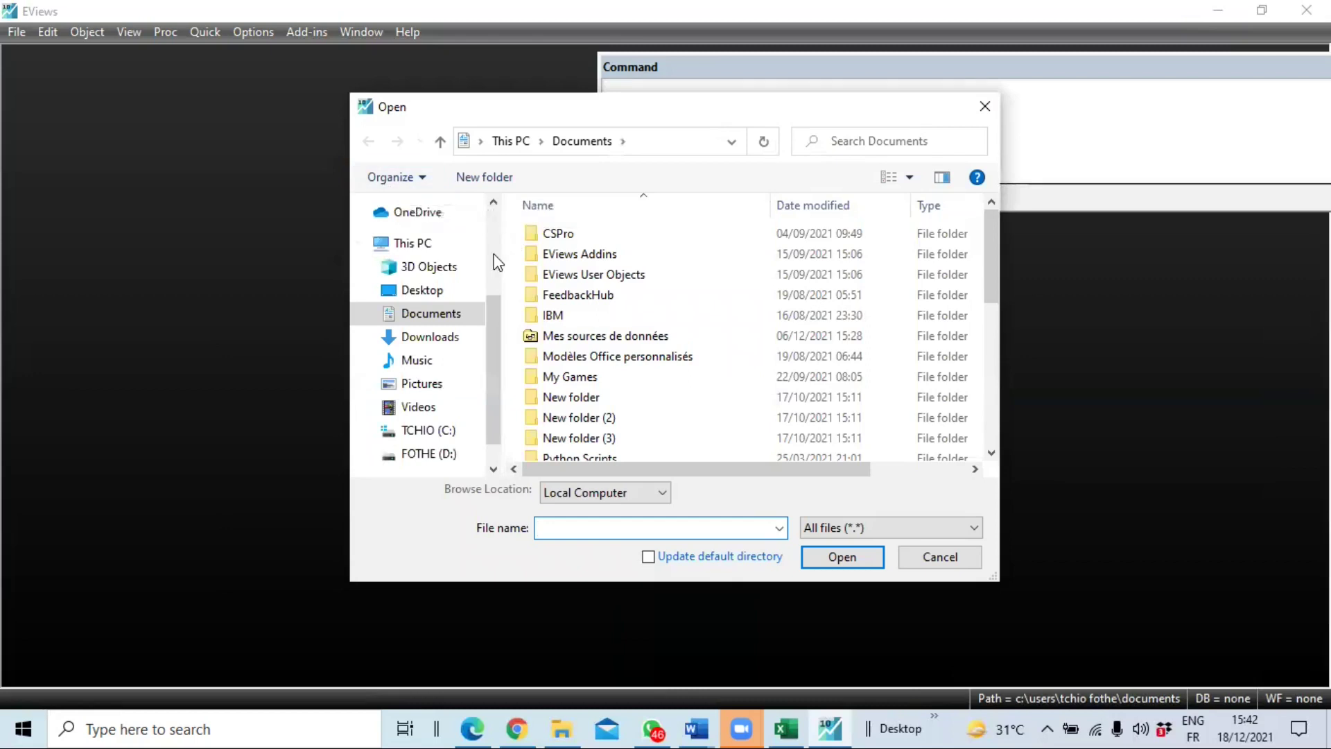
drag(493, 315, 520, 235)
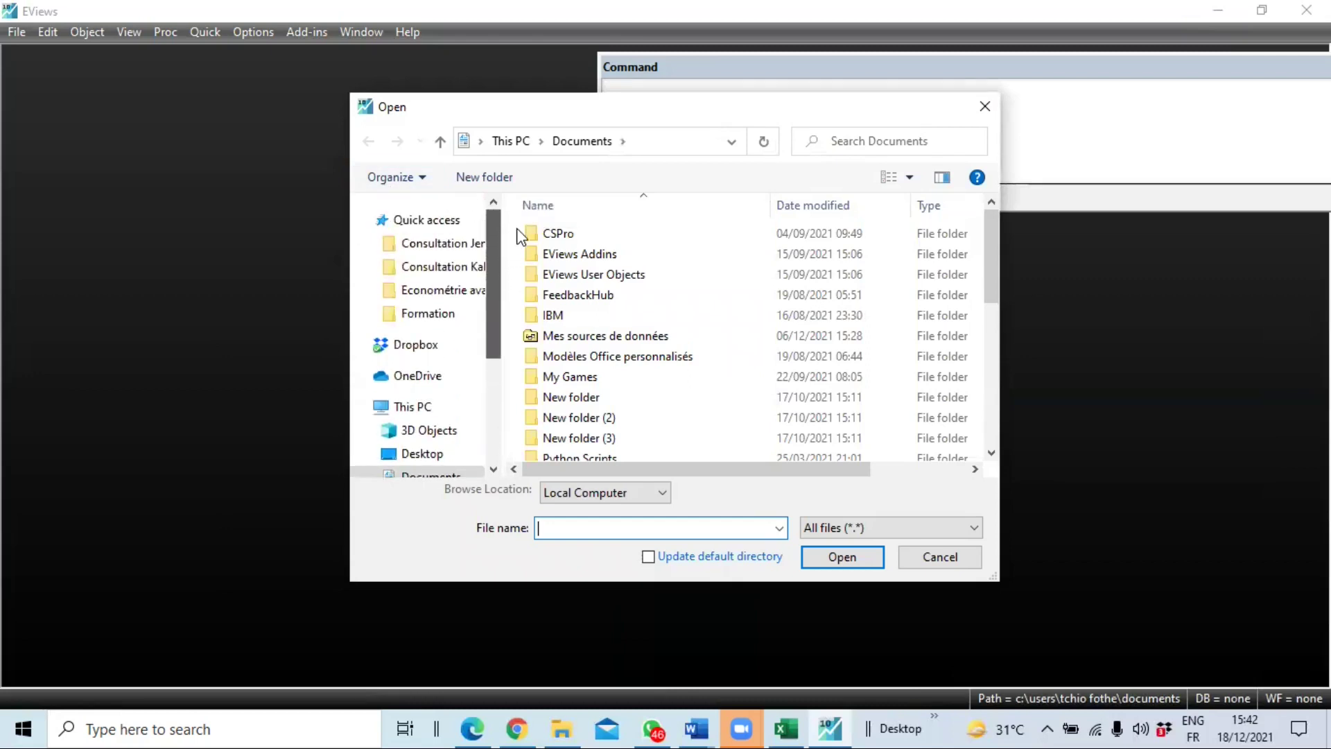
click(431, 313)
scroll(651, 354, down, 4)
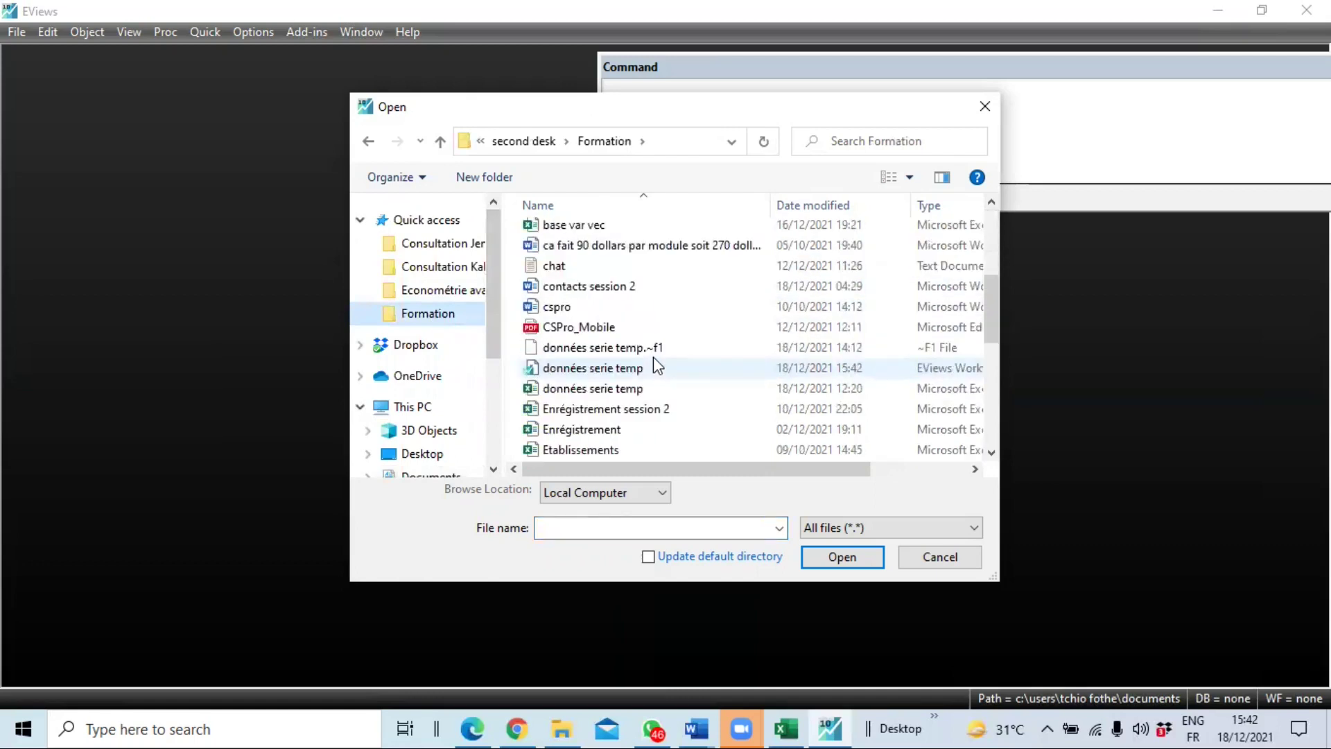
scroll(653, 357, down, 2)
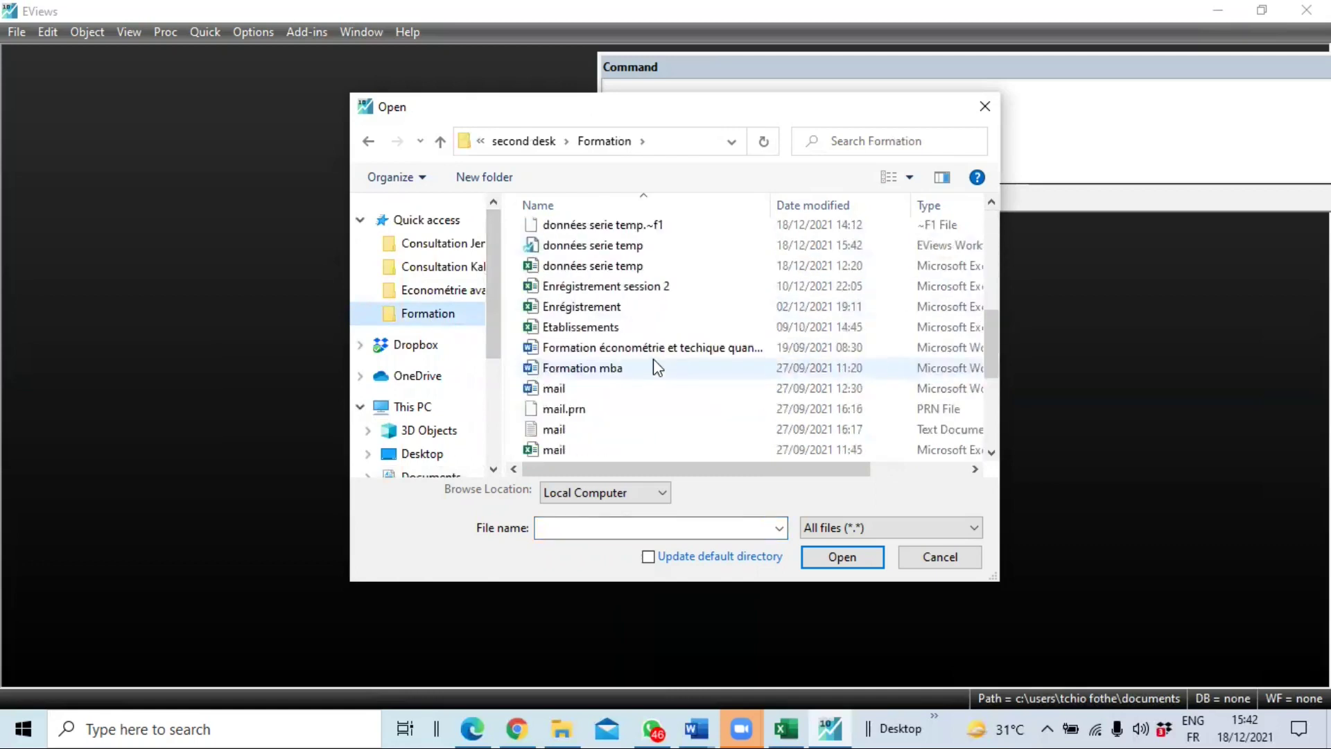
scroll(650, 355, down, 3)
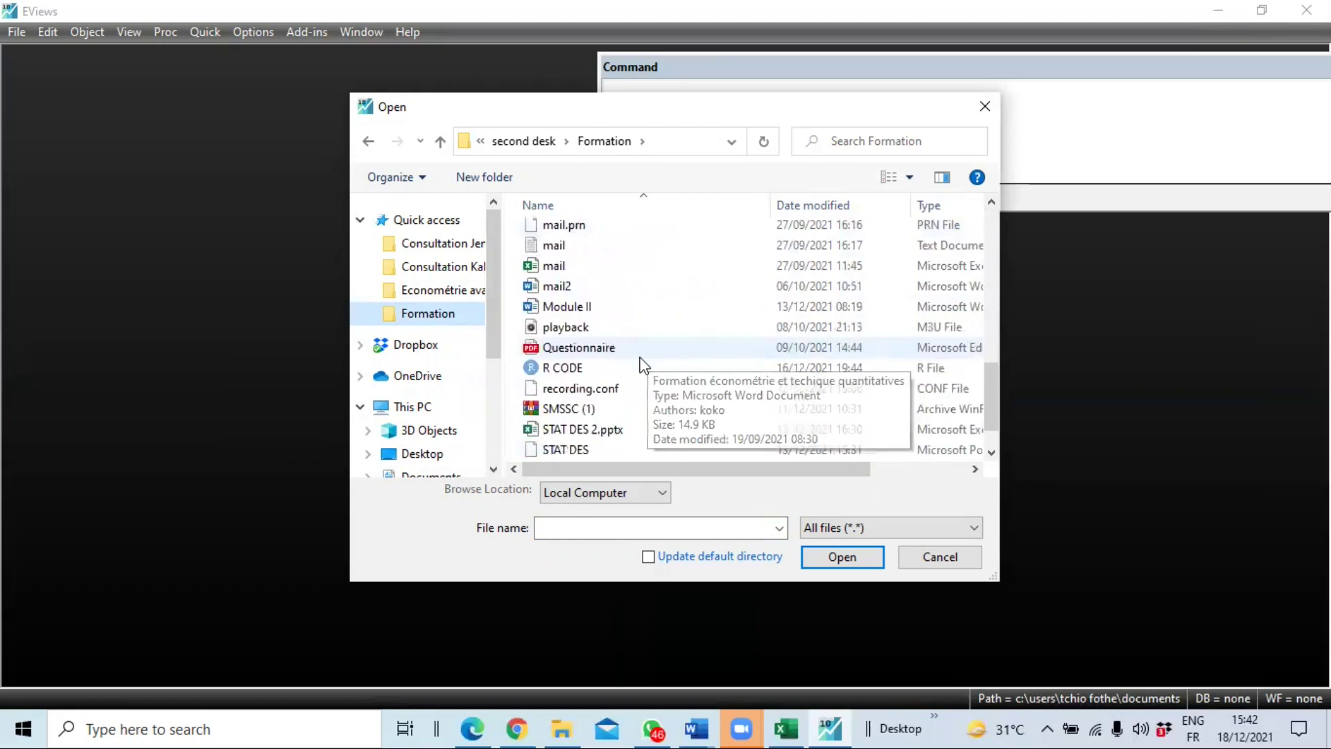
scroll(635, 354, down, 1)
scroll(633, 355, up, 4)
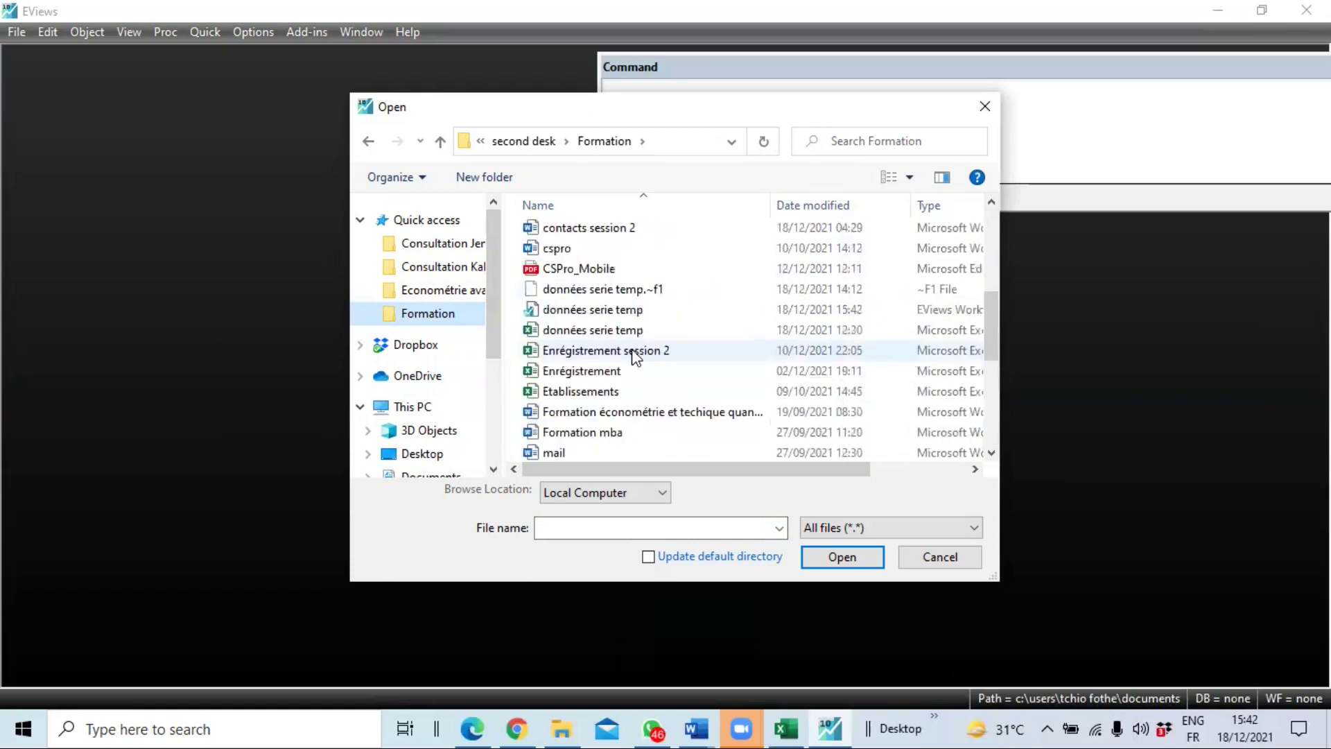
scroll(631, 356, up, 6)
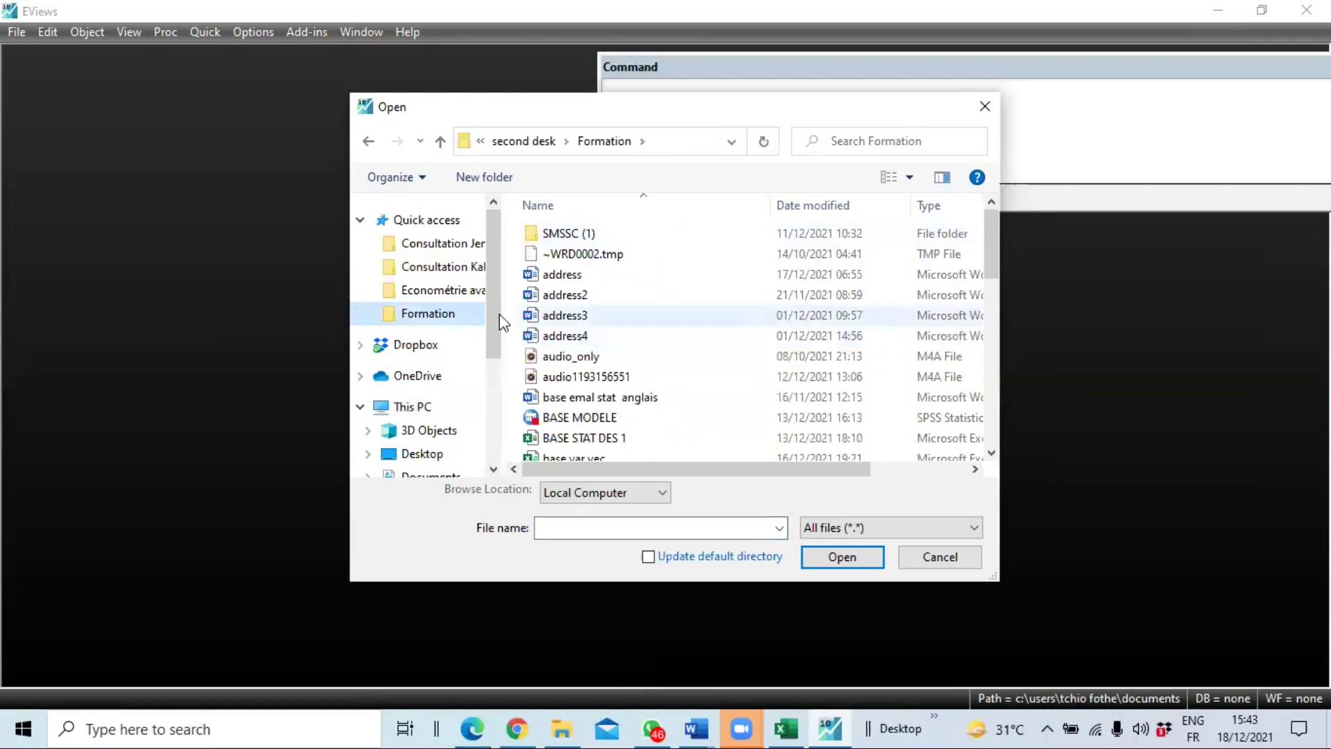
- Find the base var vec Excel file in the Econométrie avancée folder and open it for import
click(433, 290)
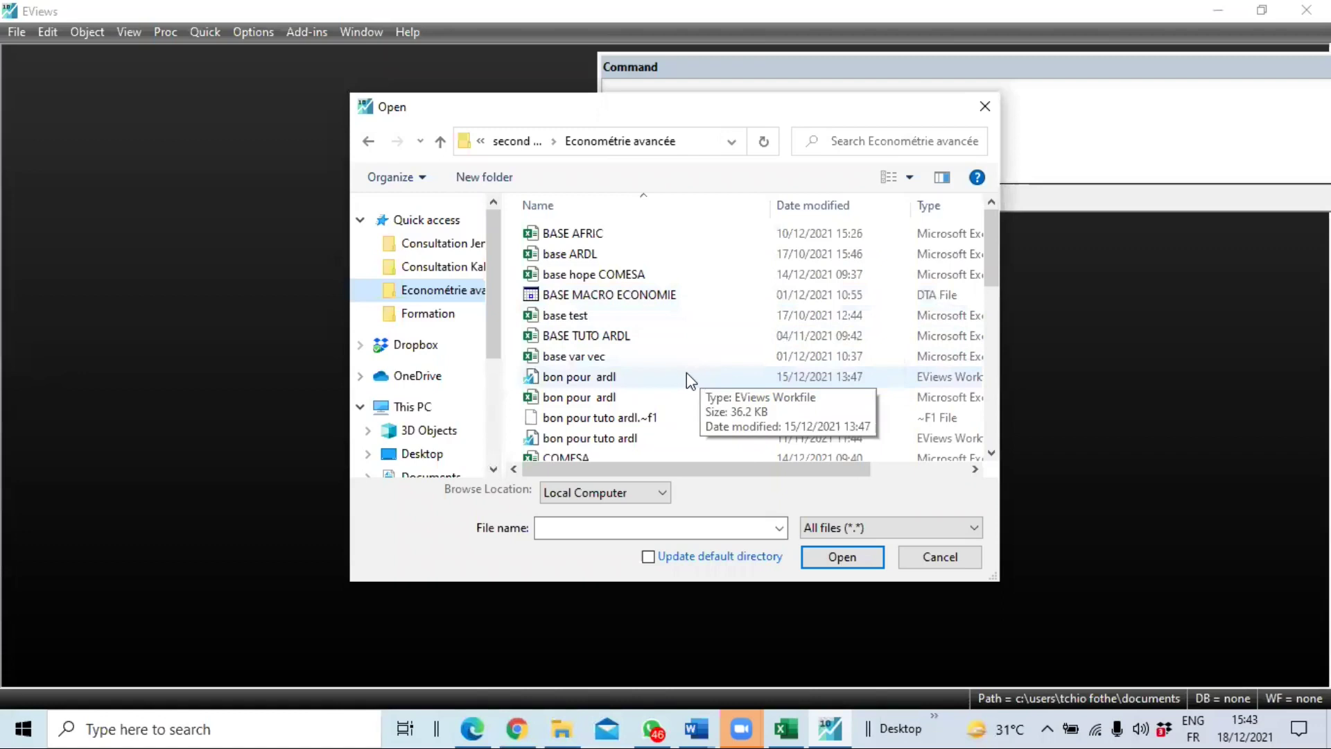
scroll(643, 359, down, 3)
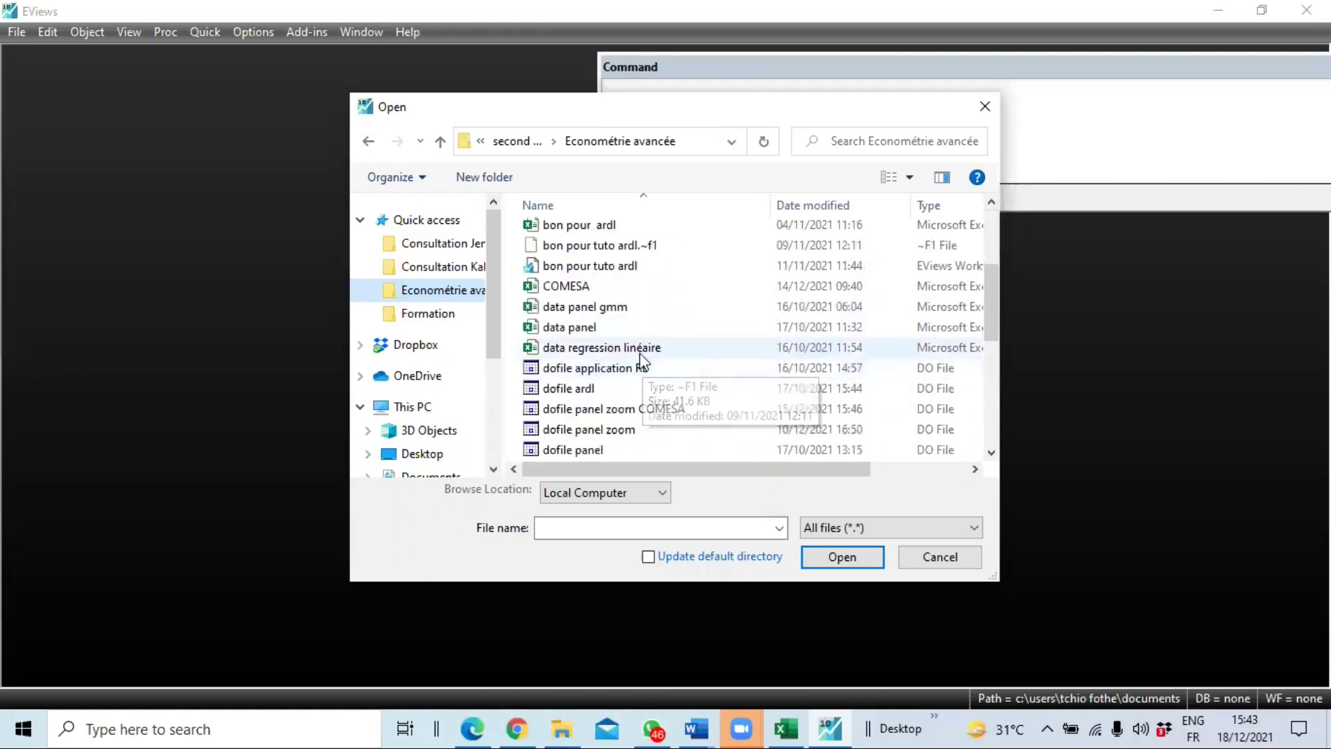
scroll(627, 332, down, 3)
scroll(628, 338, up, 3)
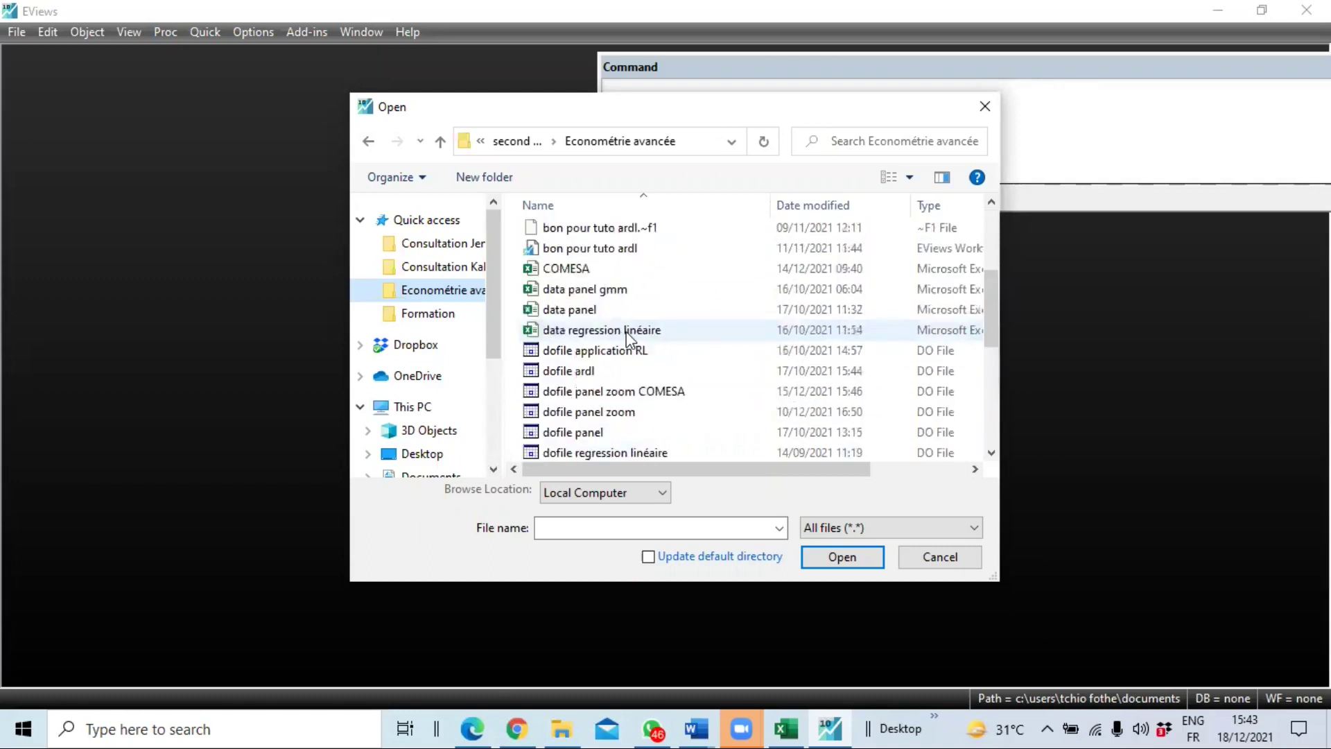
scroll(627, 337, up, 1)
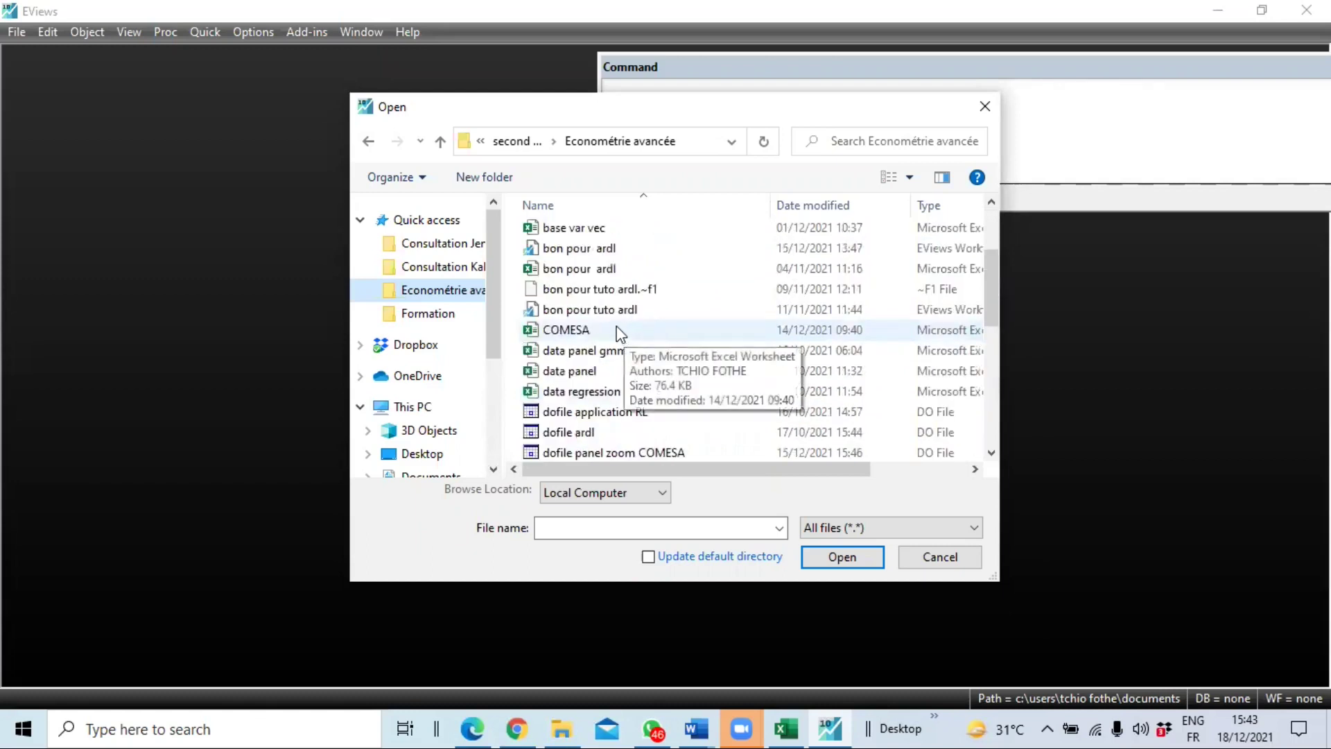
scroll(620, 331, up, 1)
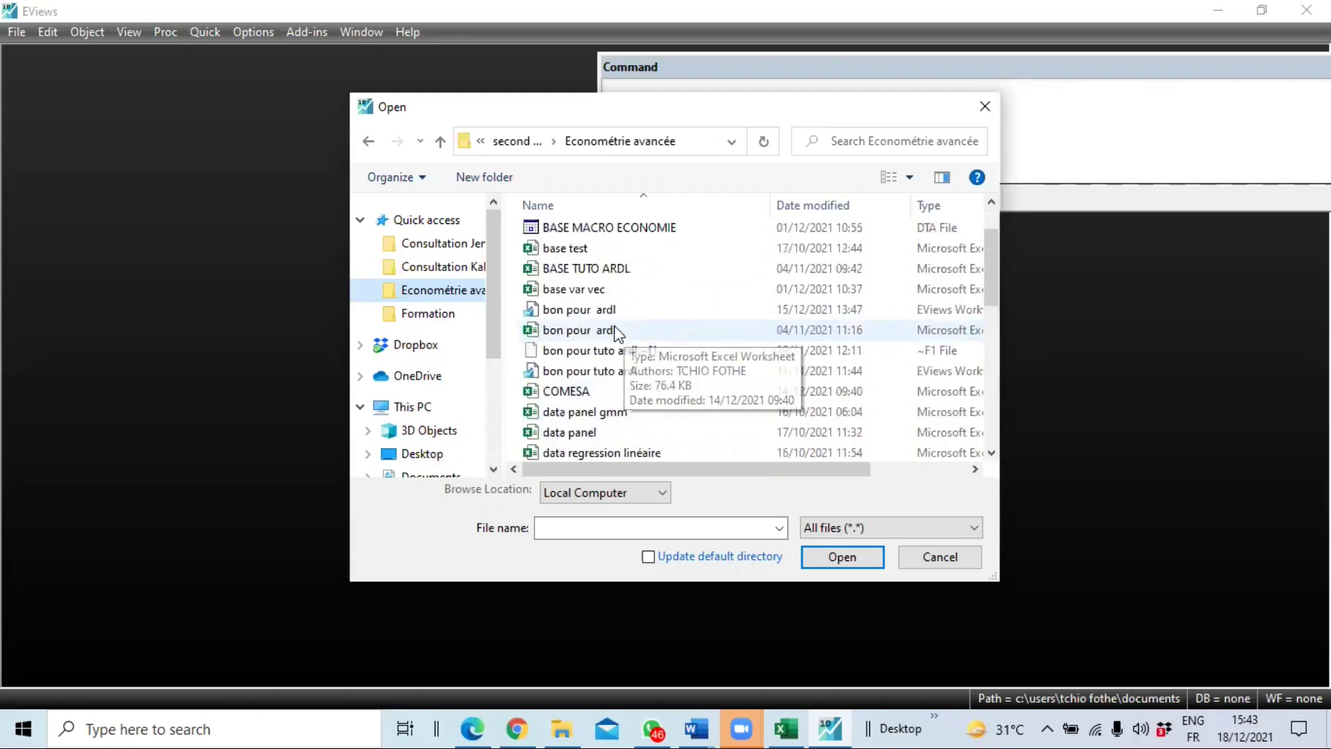
scroll(602, 302, up, 1)
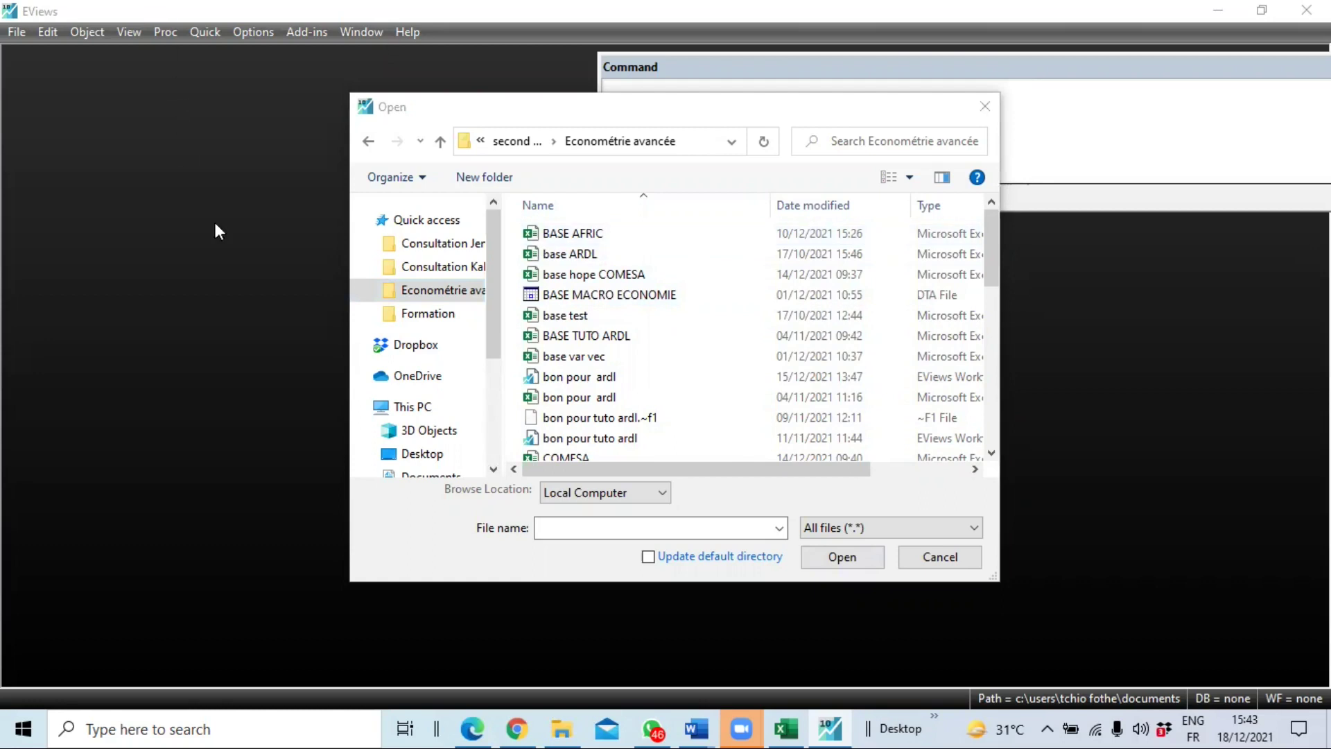
double_click(591, 359)
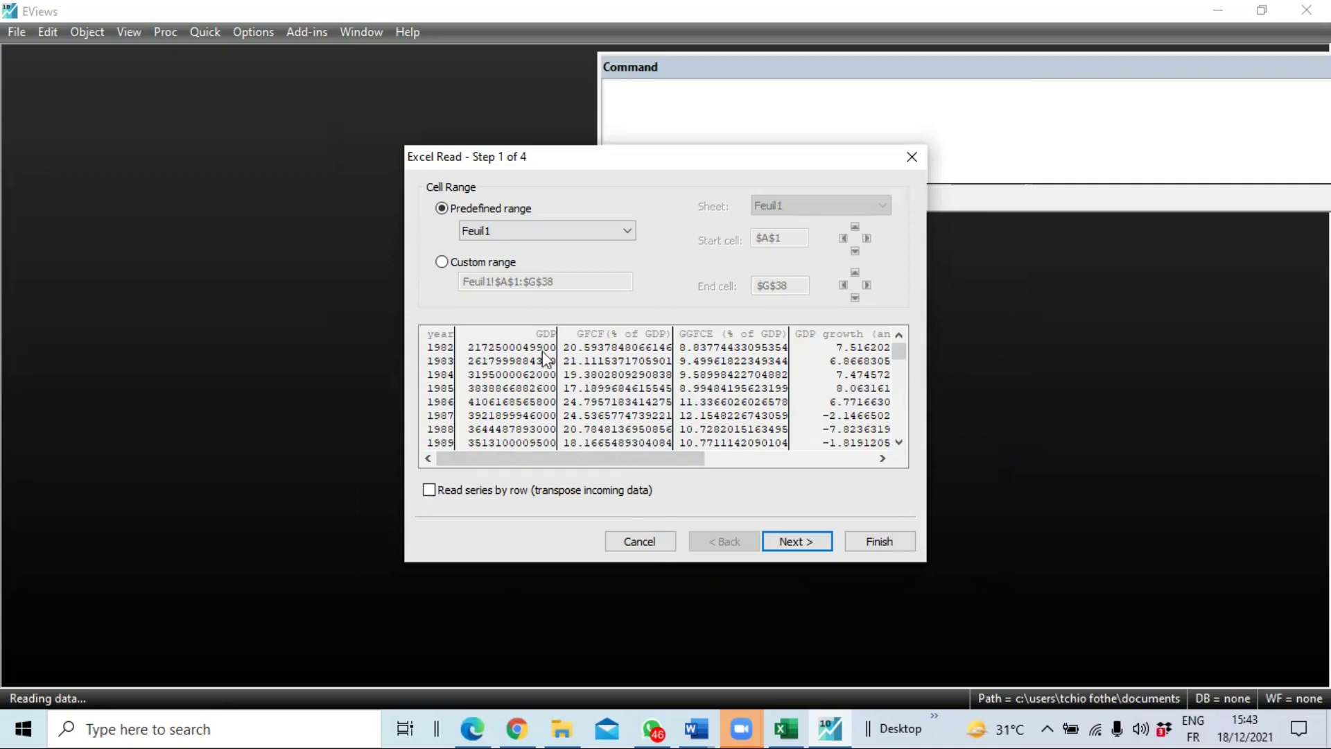
- Accept the predefined range Feuil1 and one names-only header line, and continue to the final Excel import step
click(878, 611)
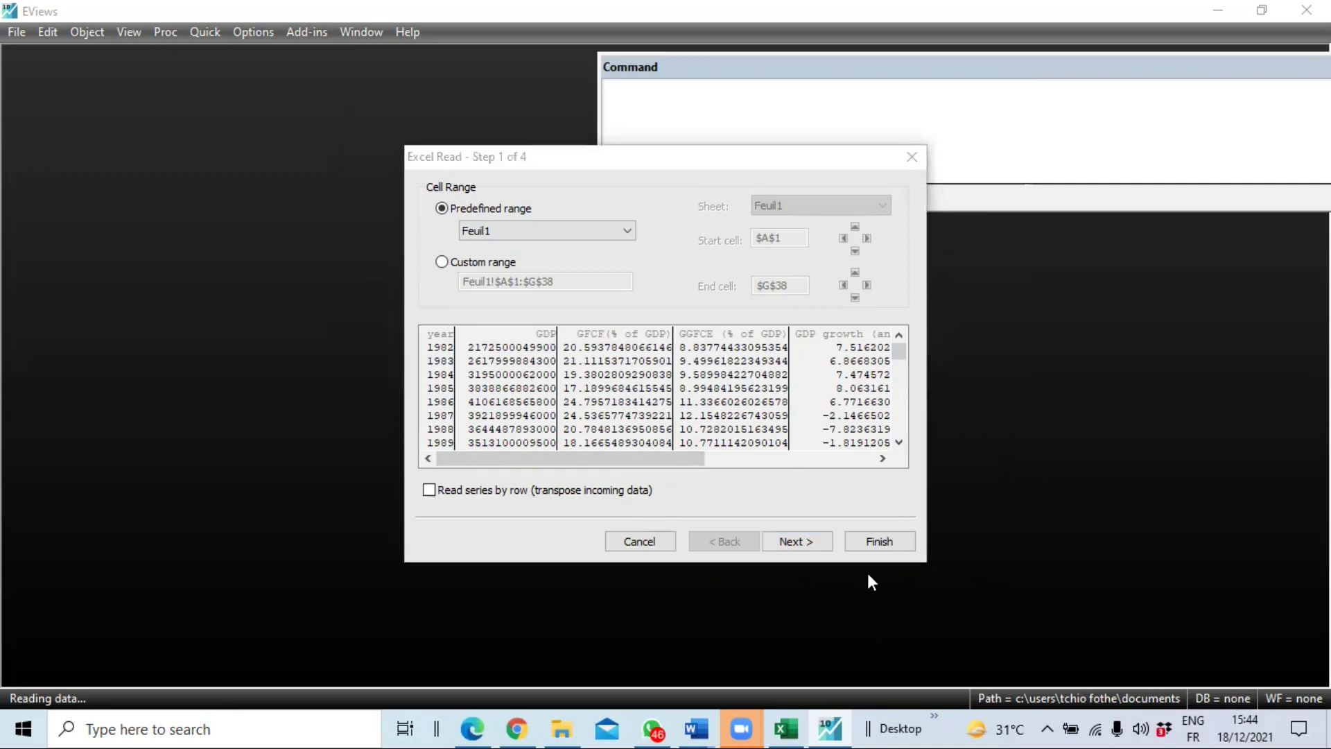
click(630, 335)
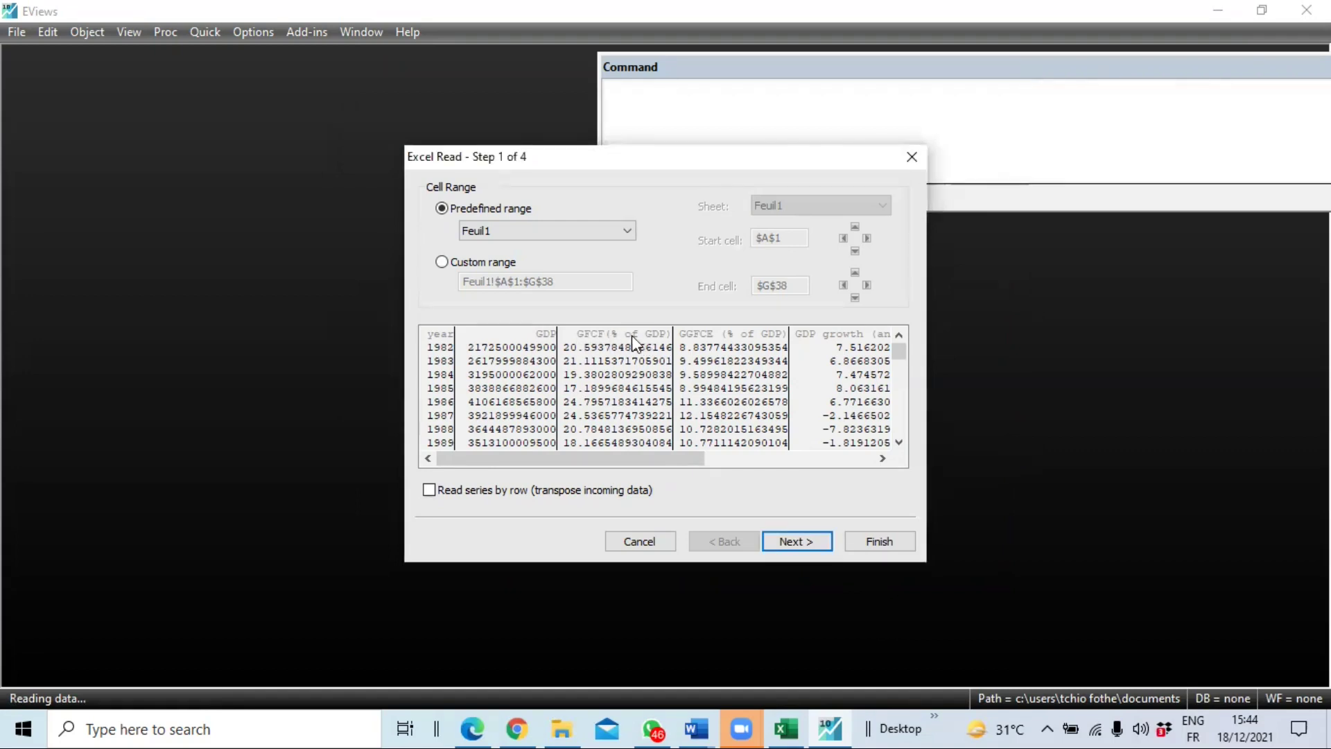
click(797, 542)
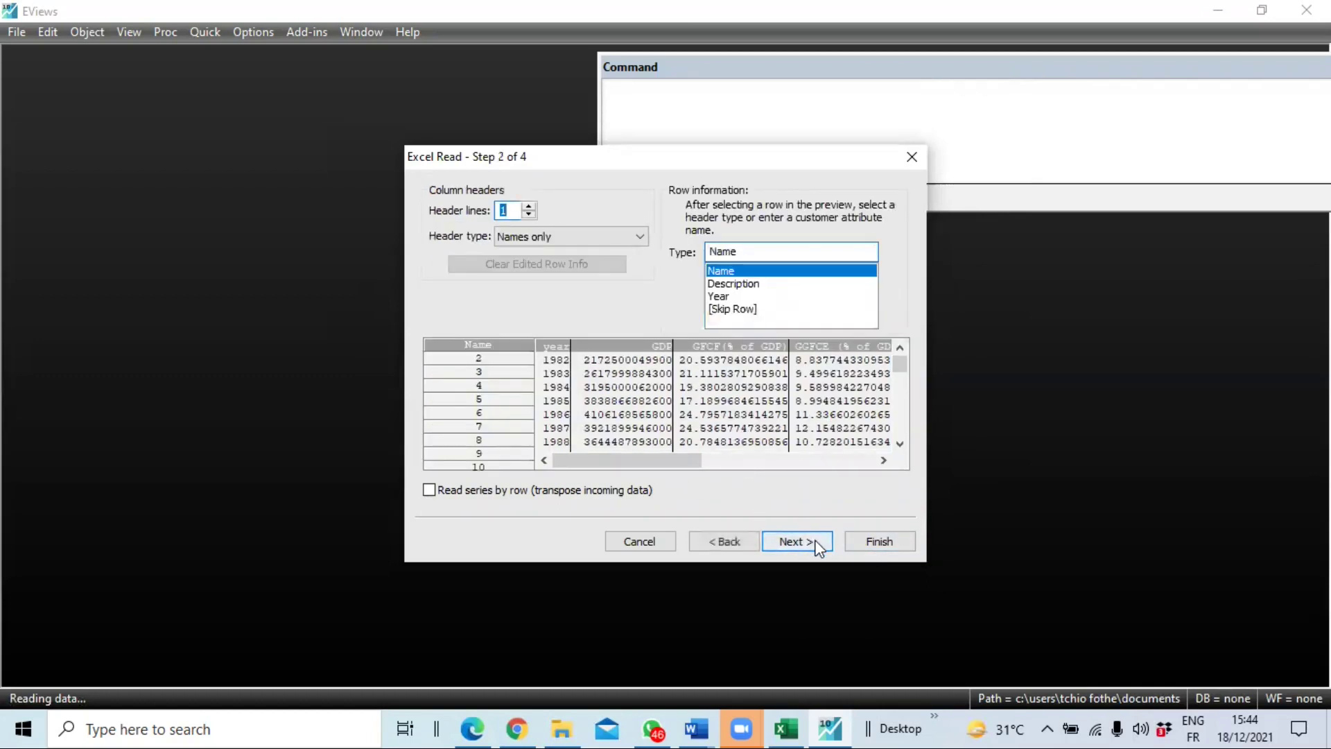
click(817, 547)
click(809, 540)
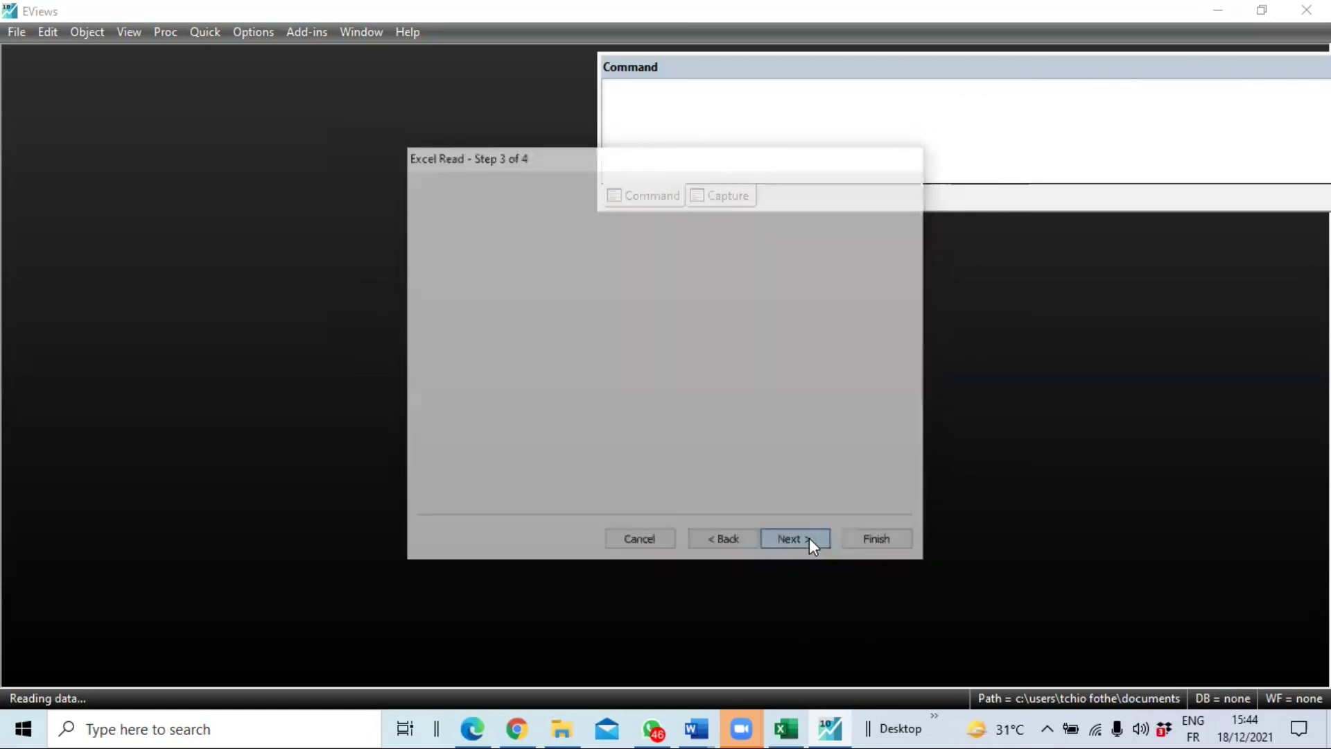
click(937, 547)
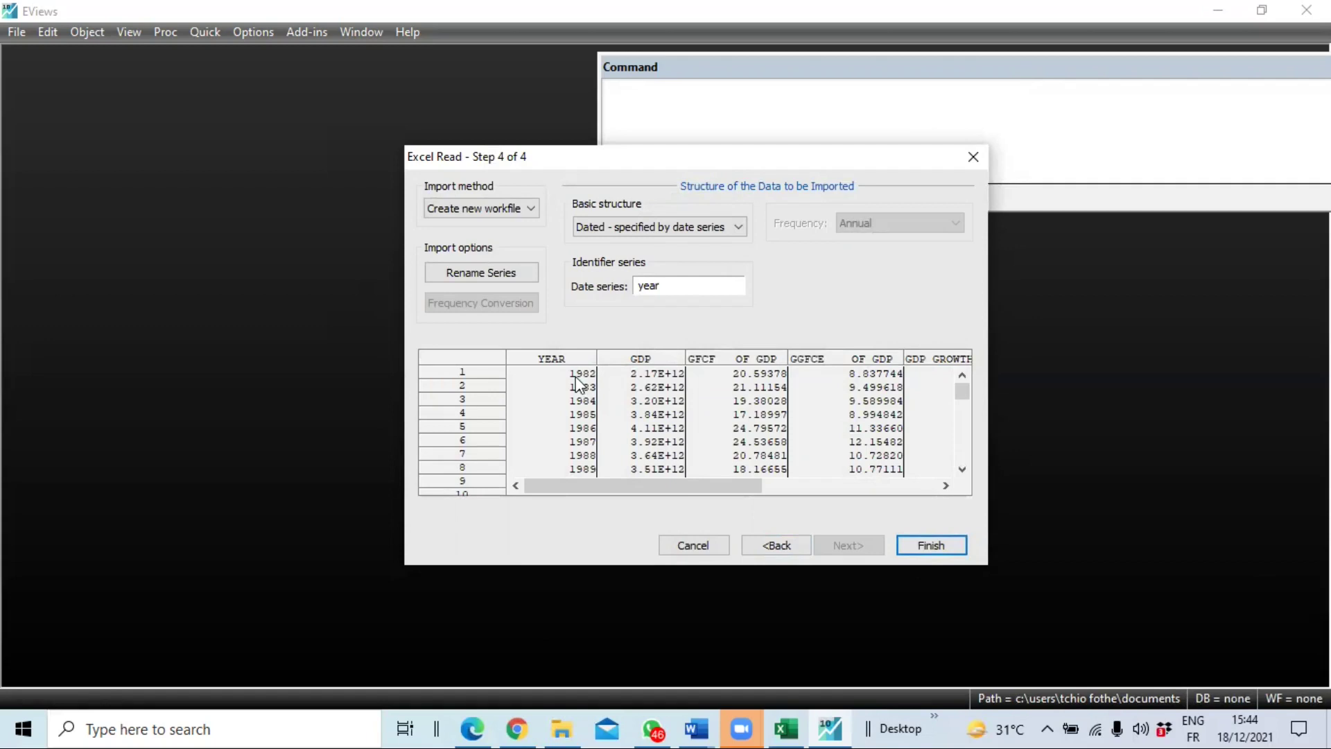
- Check the previewed years and variables, finish importing into a new workfile dated by year without linking to the source, and reposition the workfile window
drag(963, 393, 964, 459)
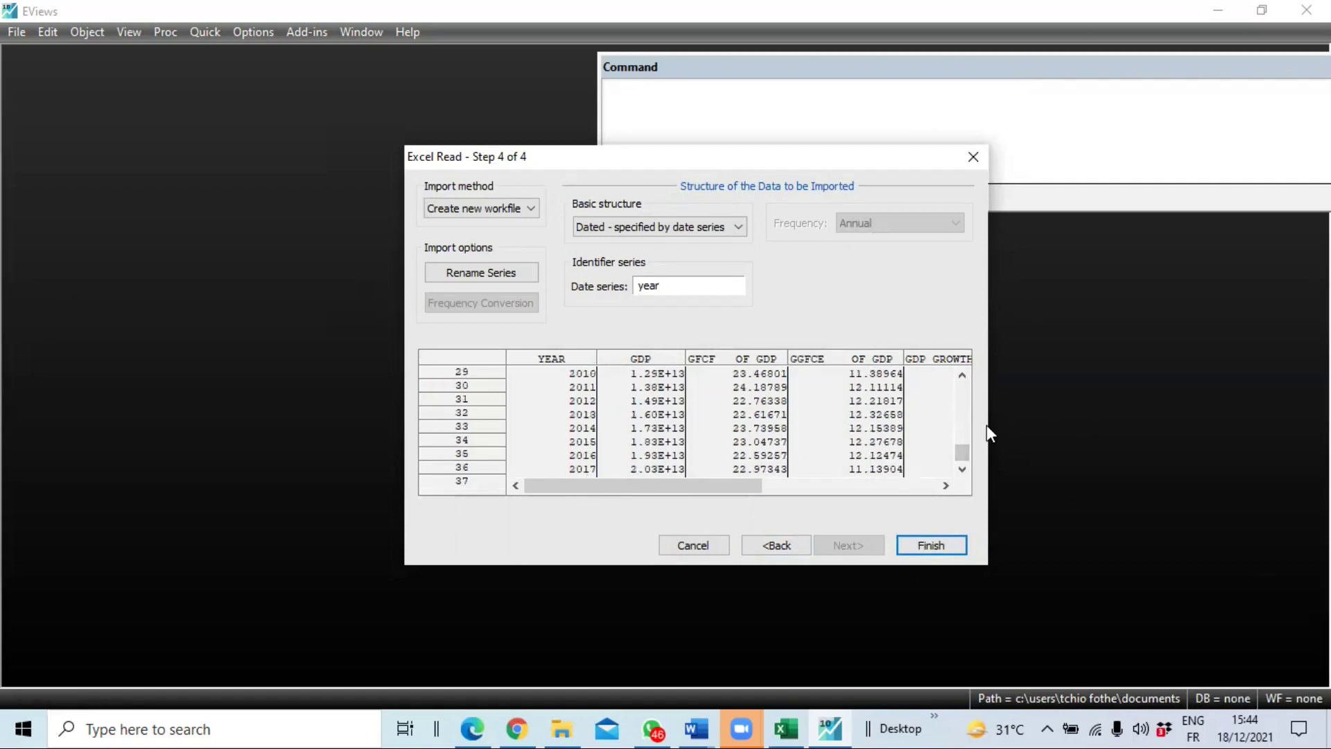
drag(961, 446, 951, 372)
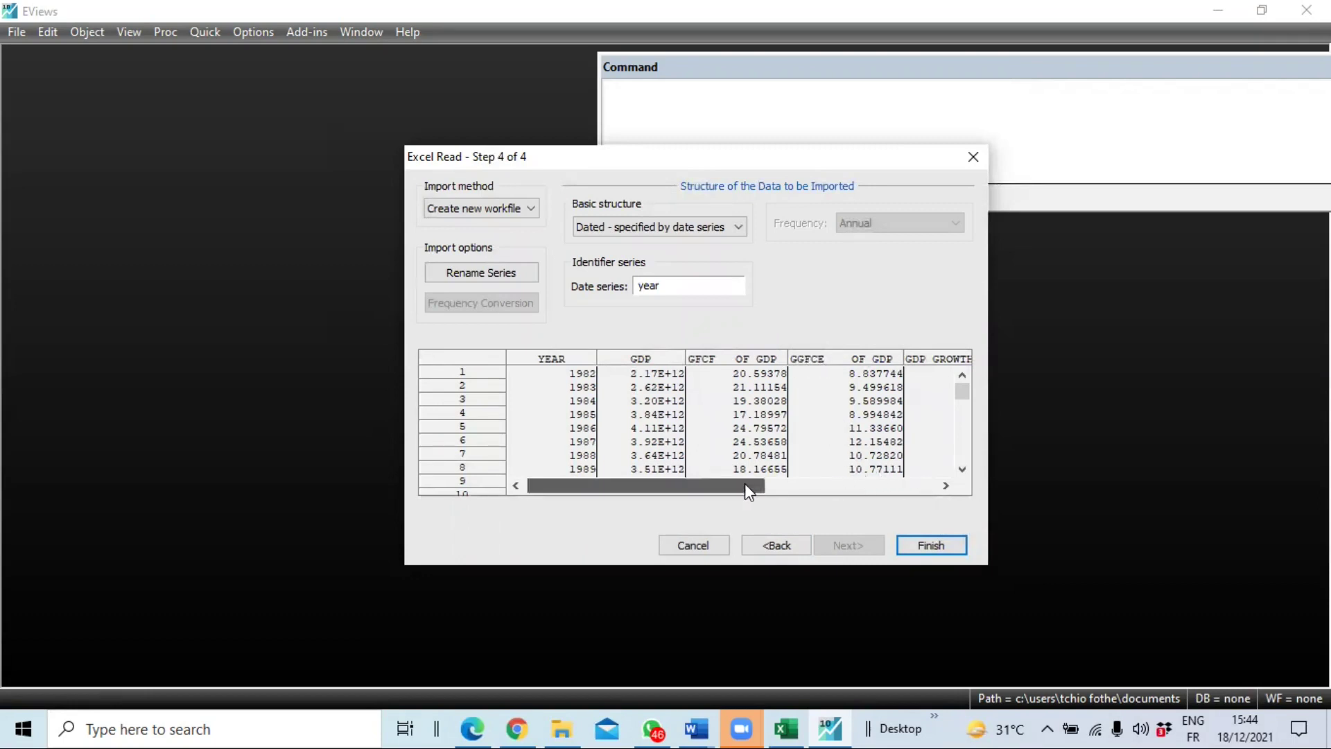
drag(744, 484, 816, 481)
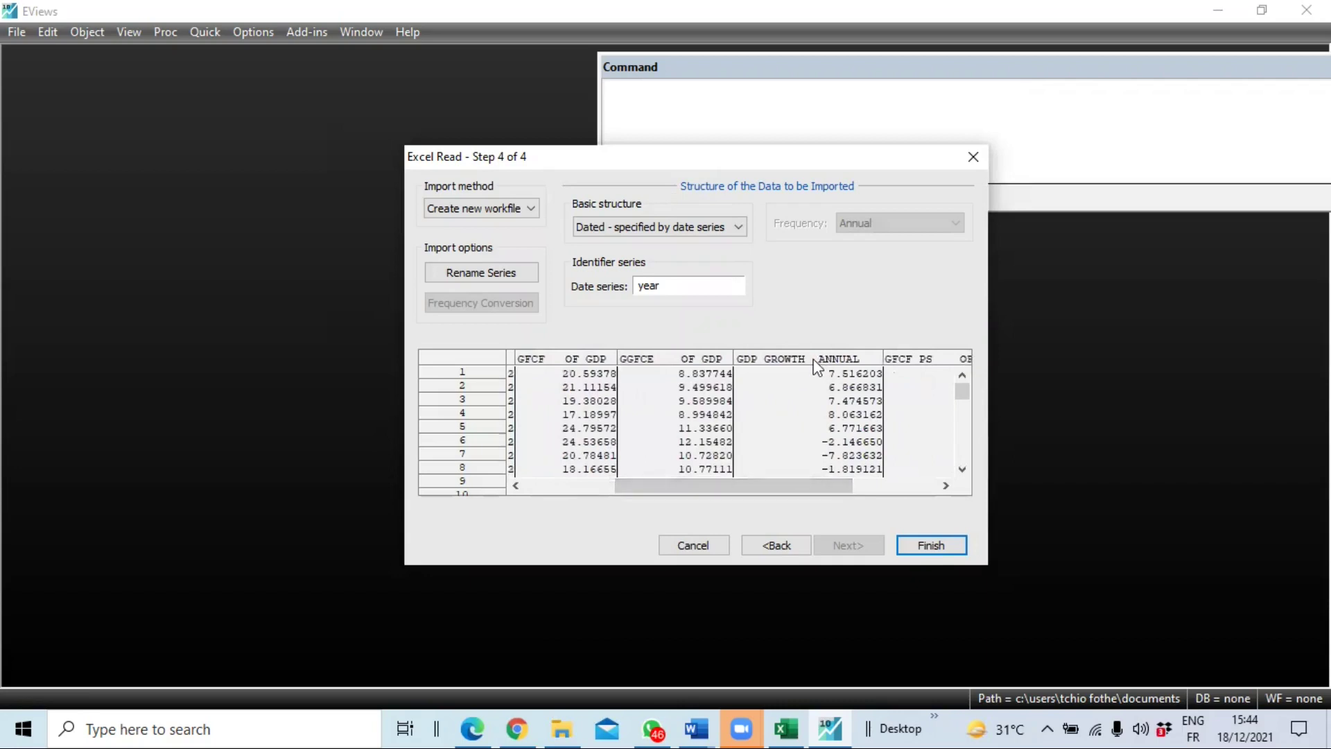
drag(812, 486, 884, 487)
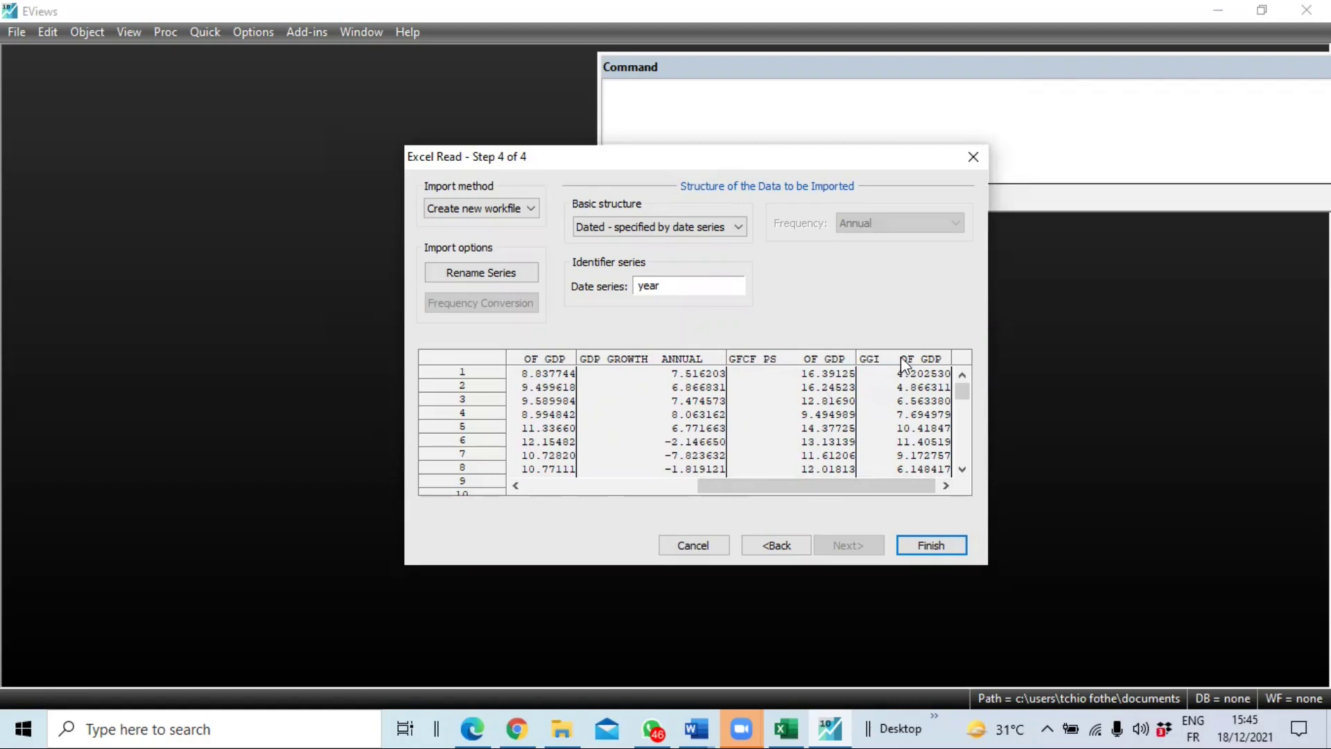
click(926, 543)
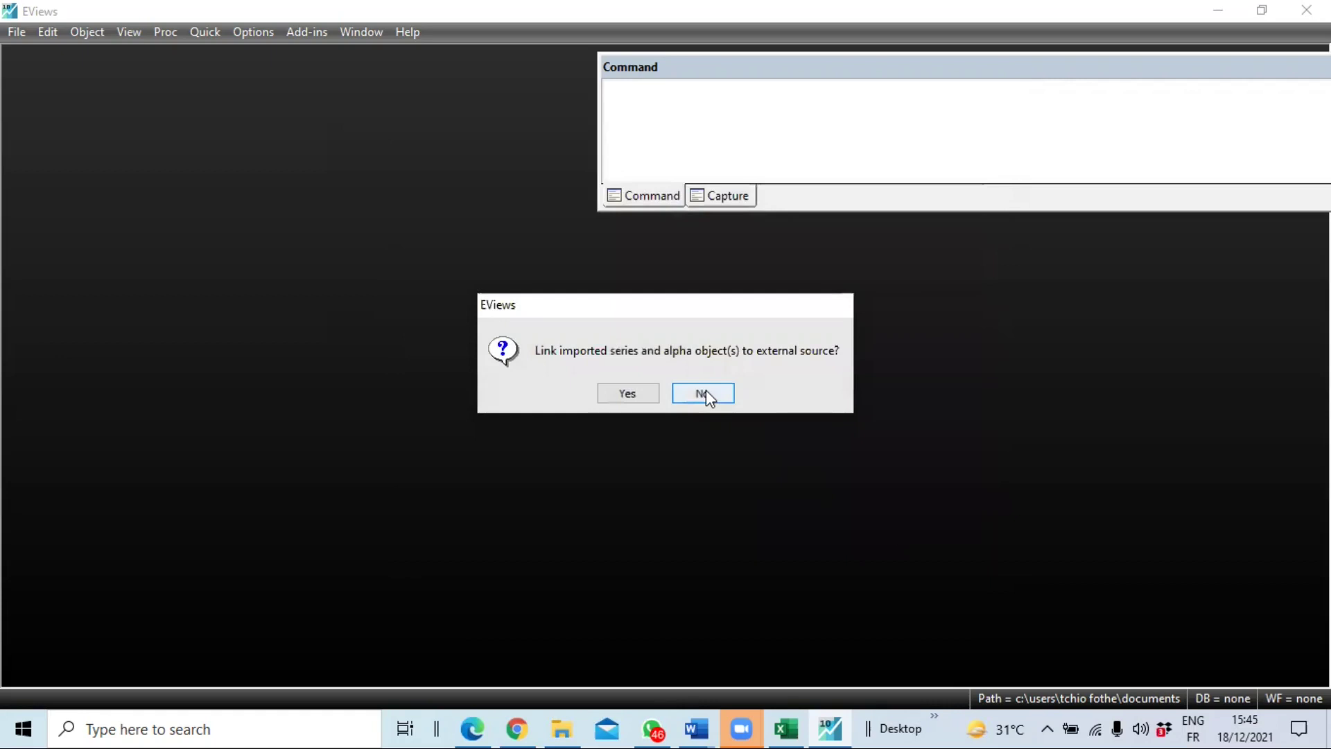
click(709, 393)
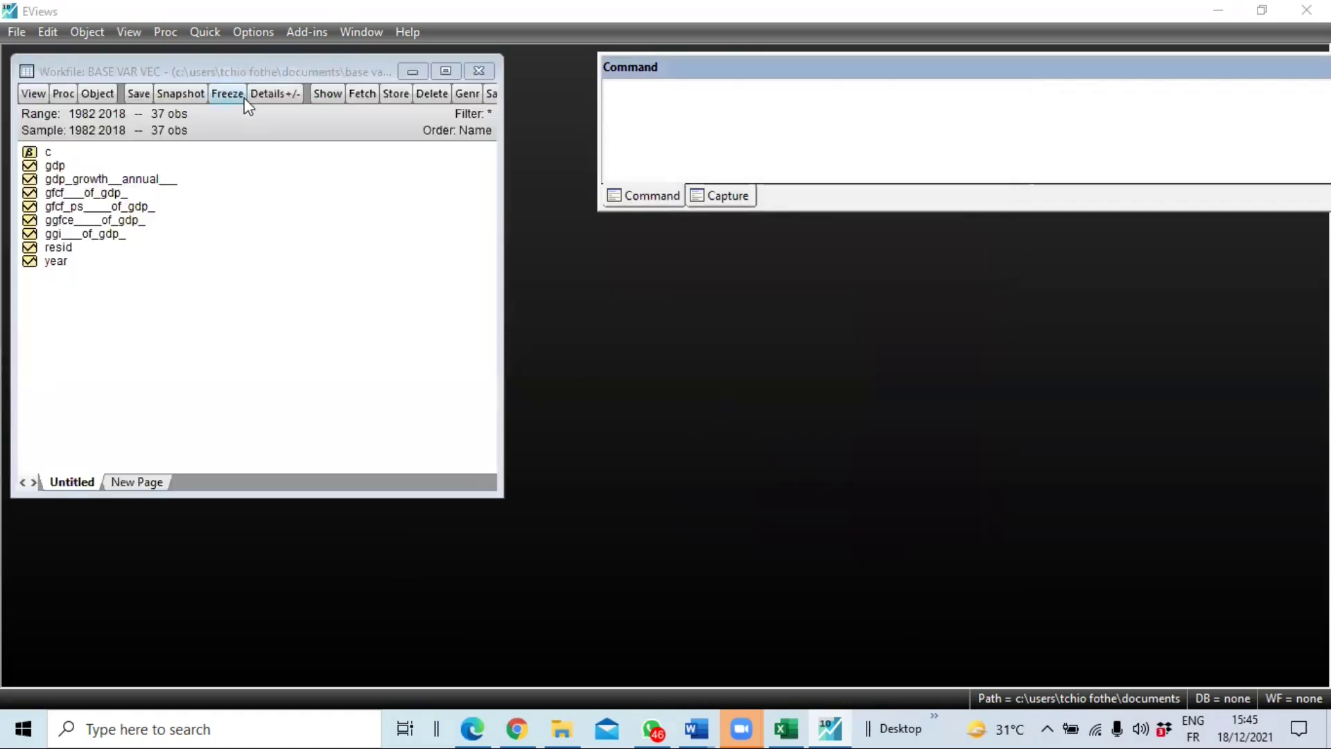
drag(220, 72, 246, 255)
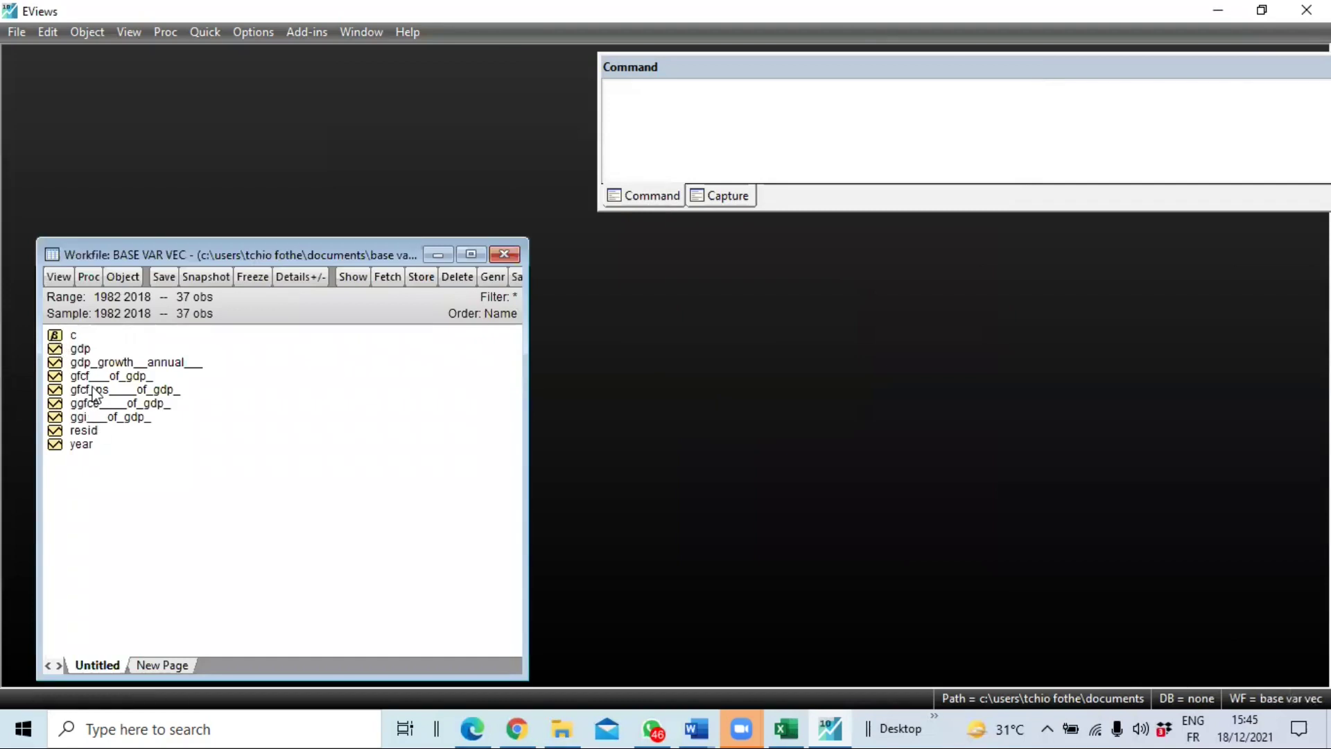
- Review the imported series in the workfile, from gdp and its growth rate through the gfcf and ggi shares to resid
click(81, 348)
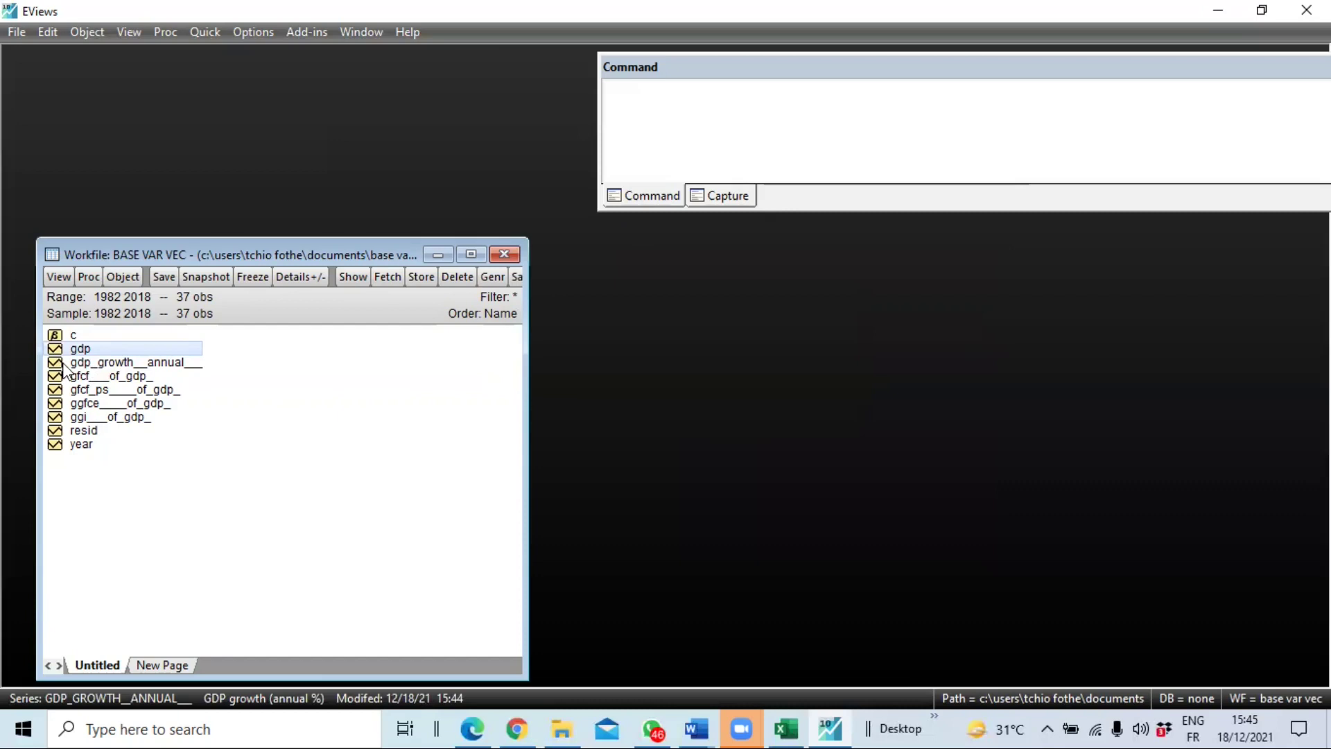
click(115, 365)
click(86, 378)
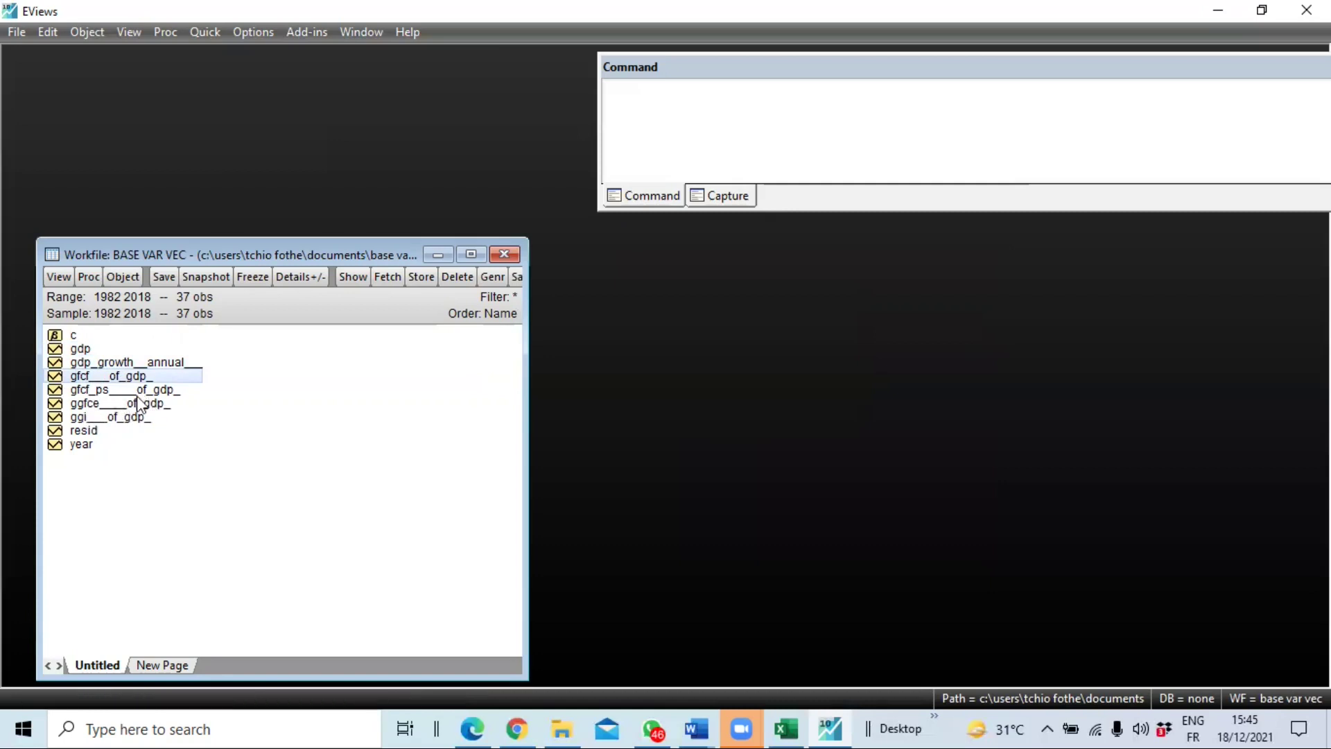
click(105, 417)
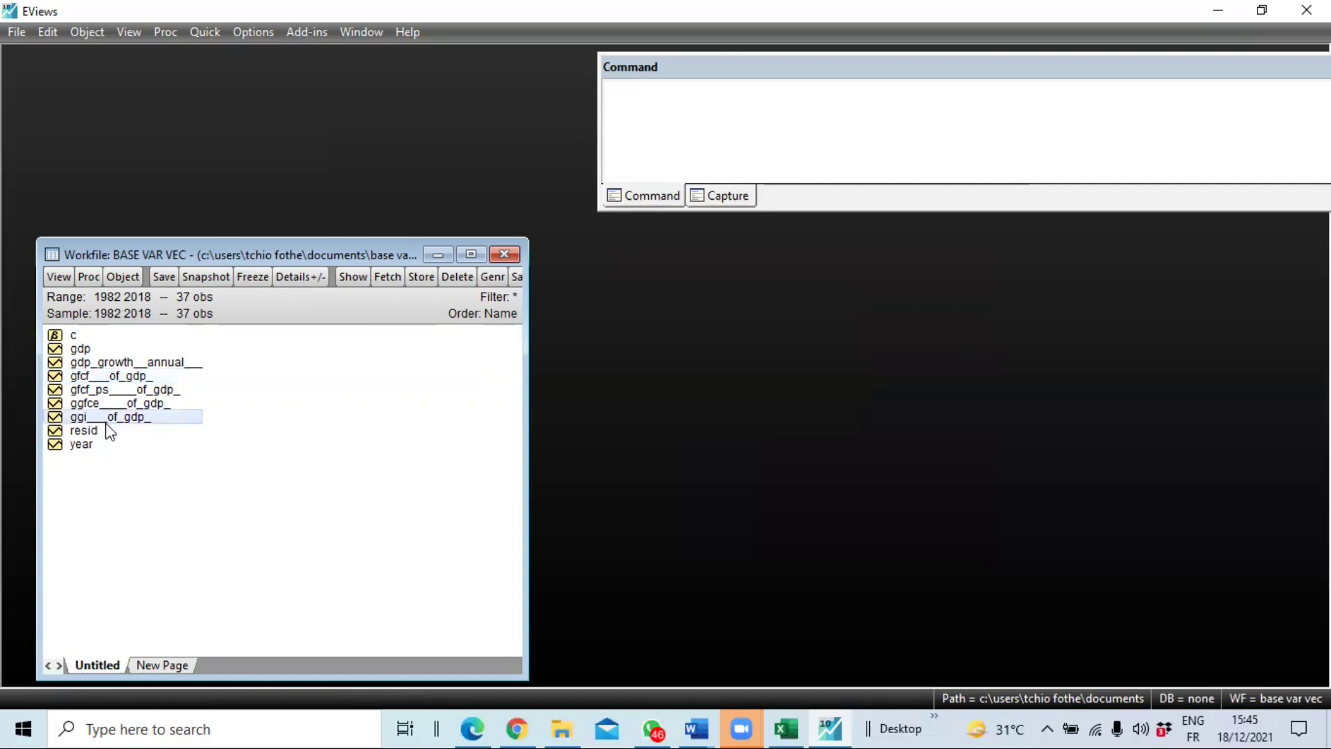
click(106, 428)
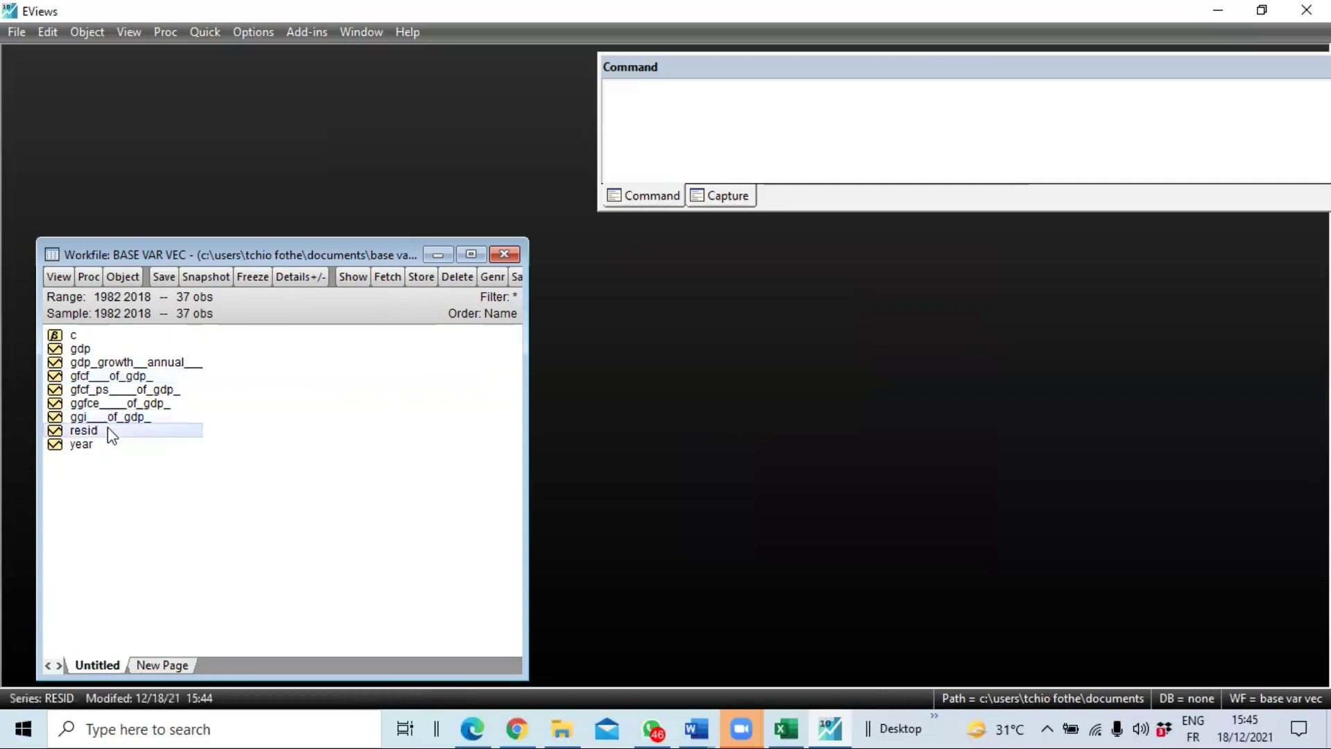
click(130, 491)
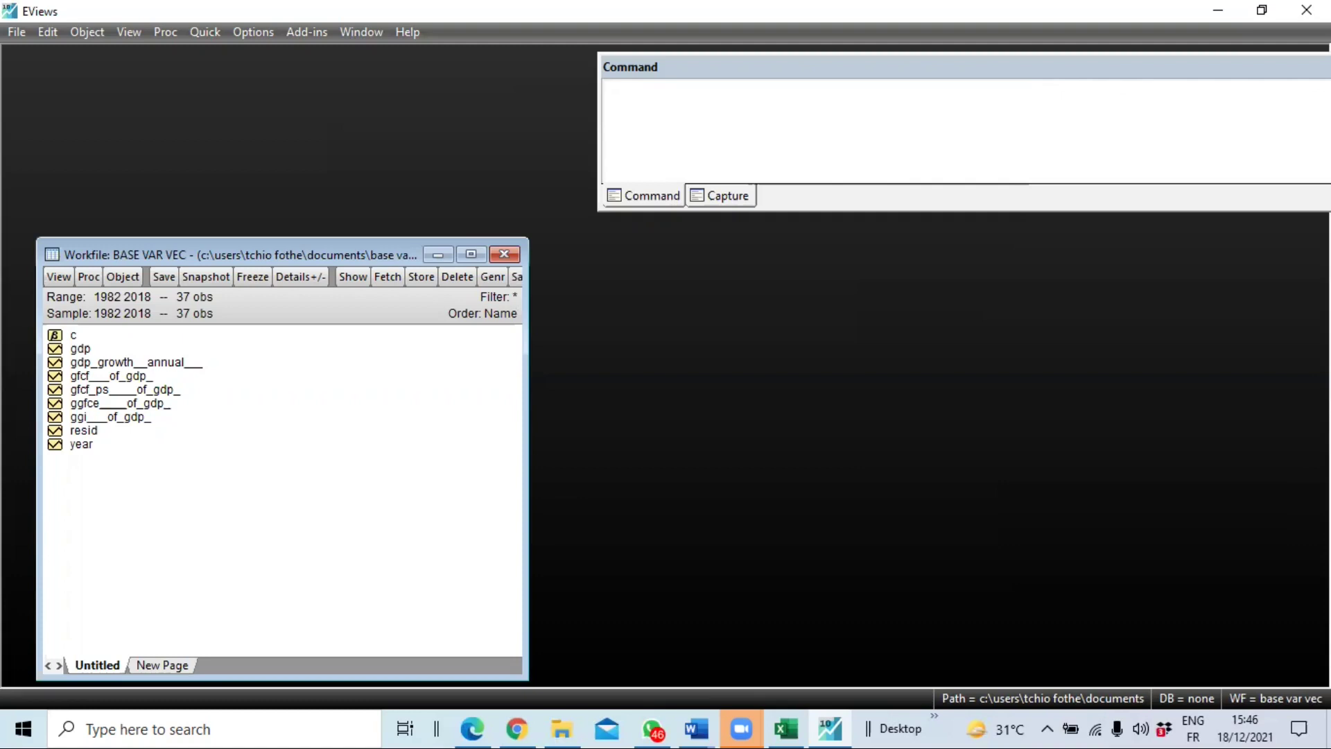
- Start a least squares equation for 1982 2018 with gdp as dependent variable and c and gfcf___of_gdp_ as regressors
click(219, 34)
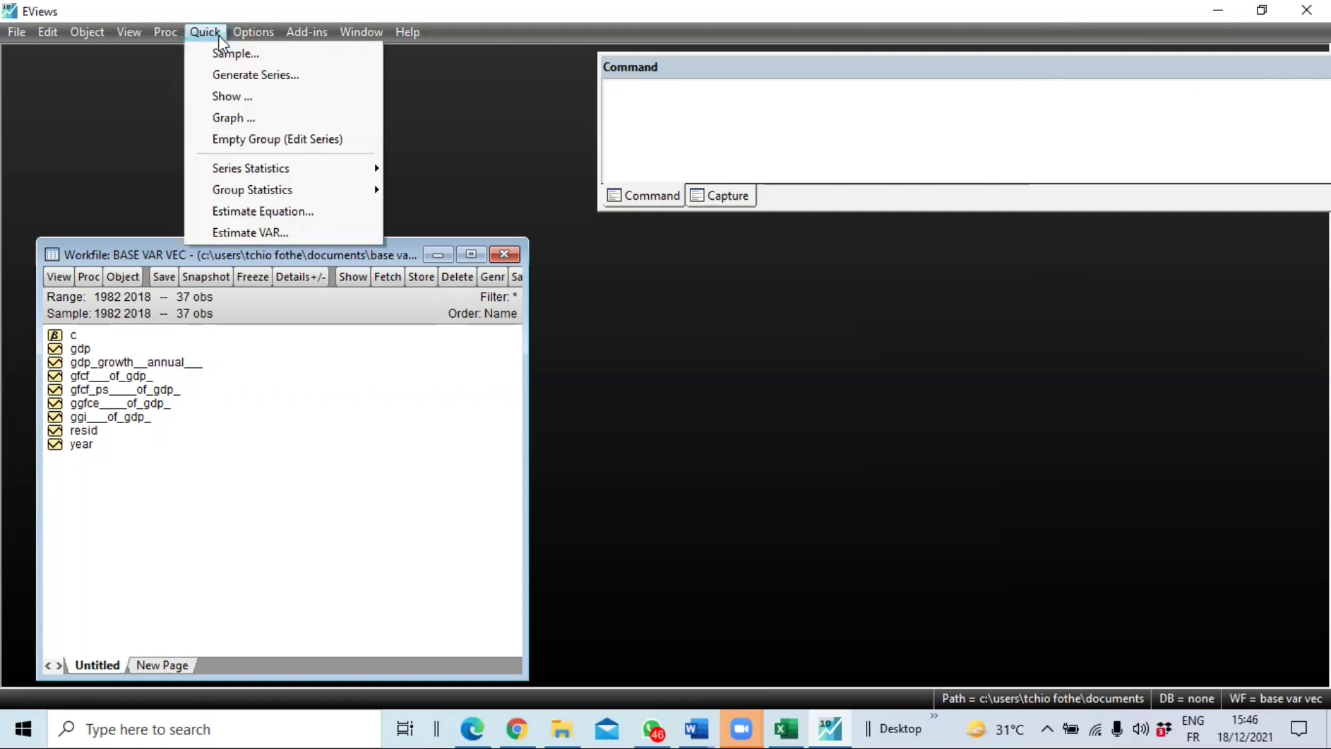
click(259, 211)
drag(578, 162, 518, 309)
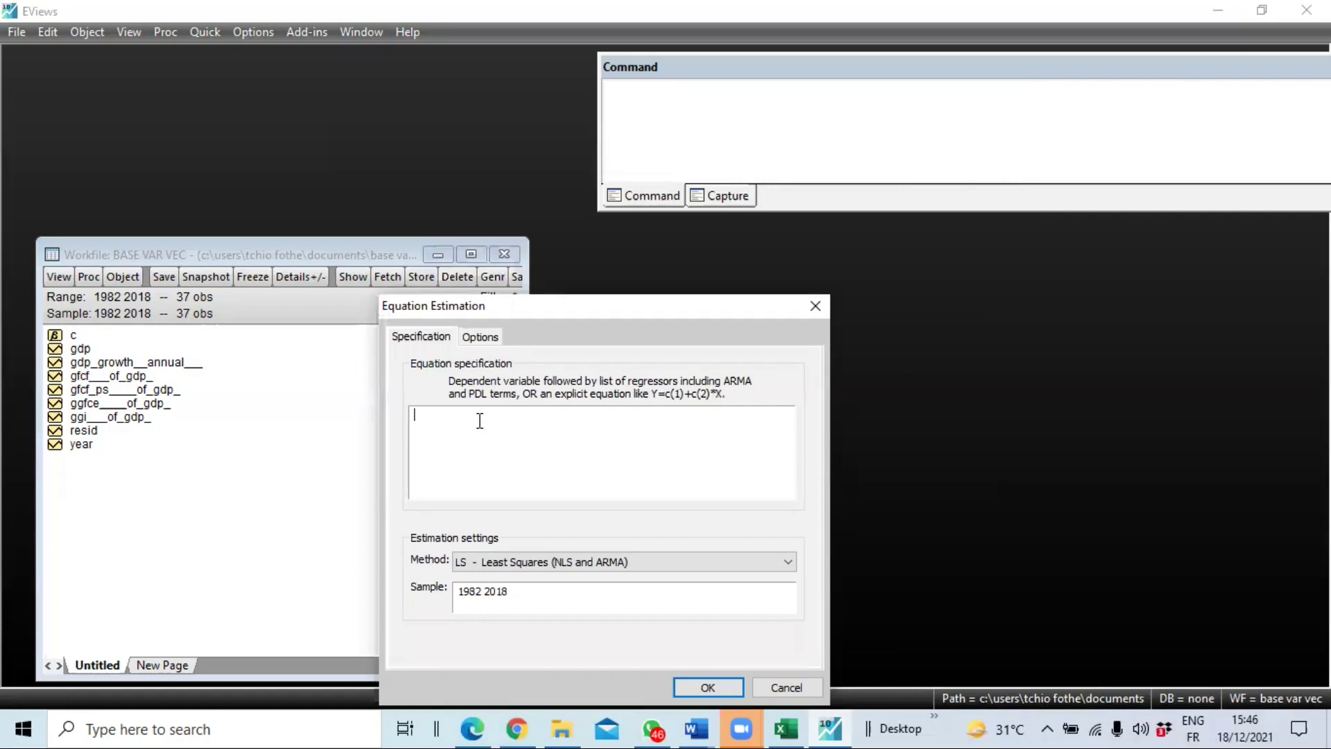
text(gdp)
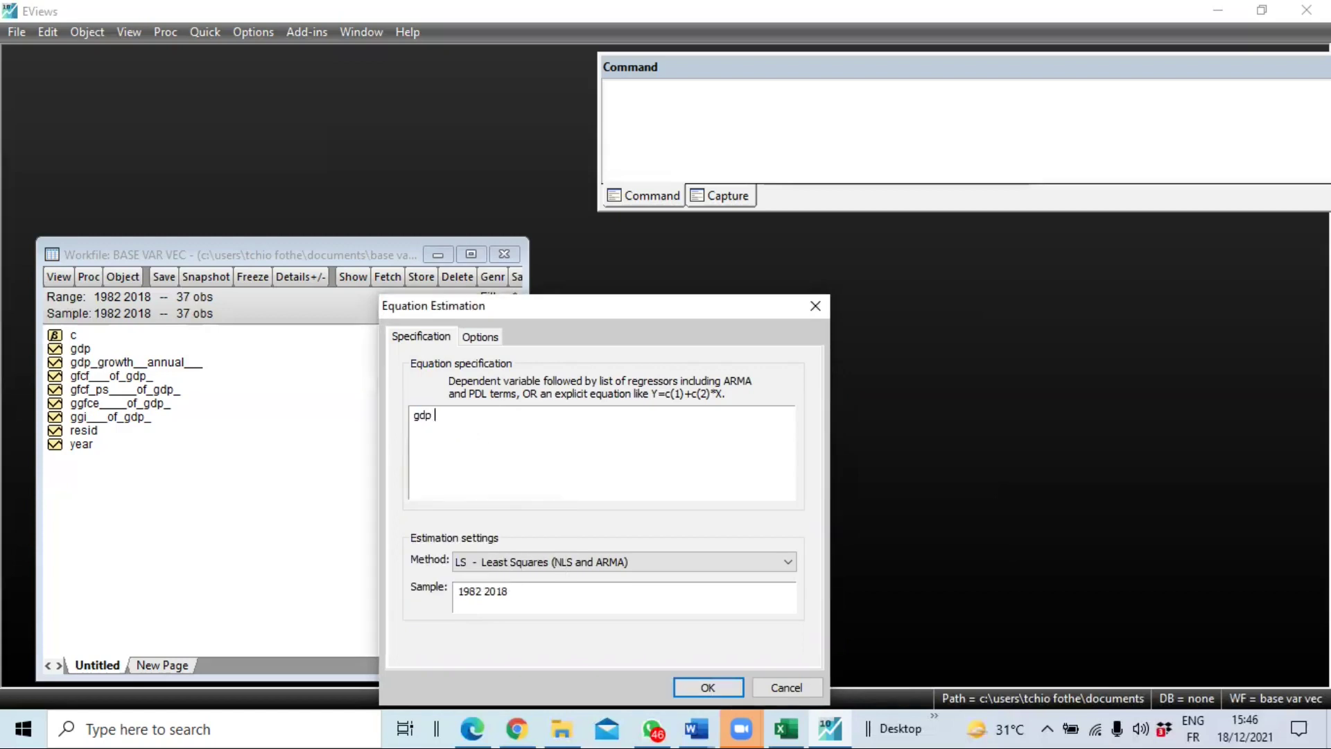
text( c)
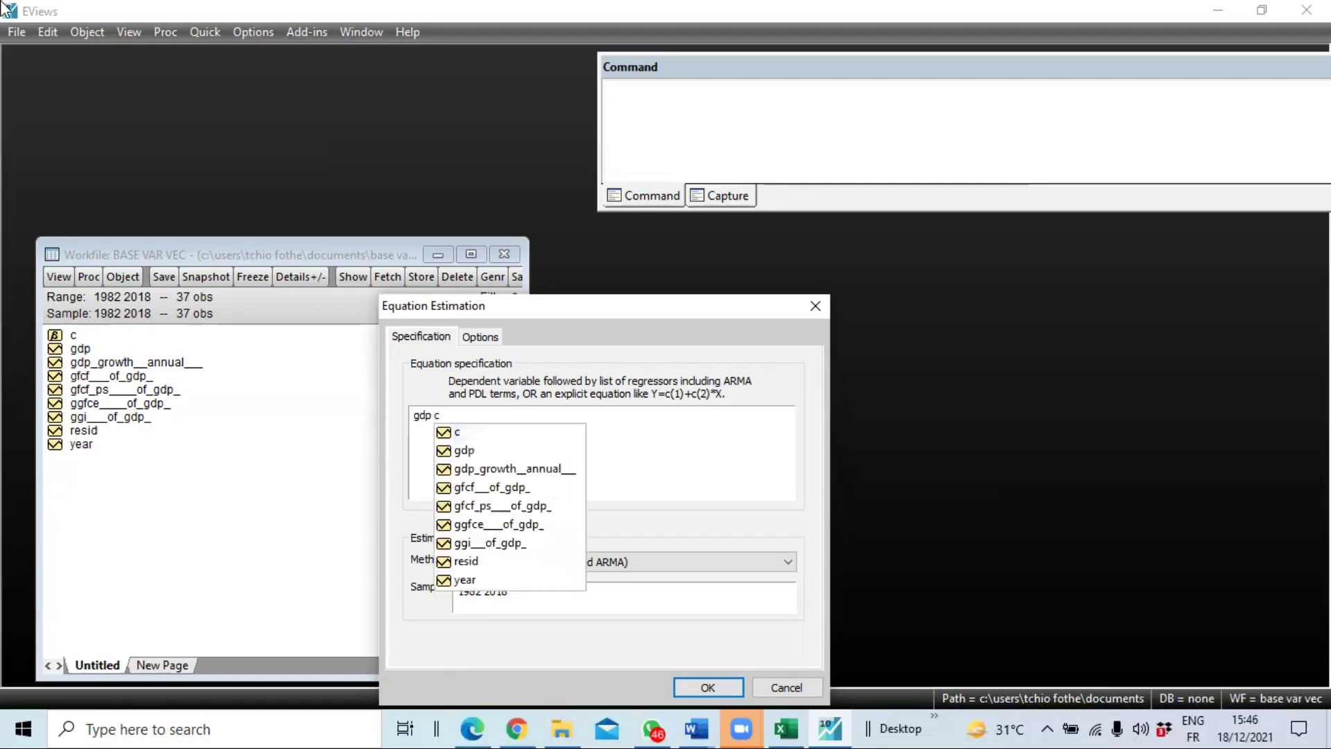
key(Escape)
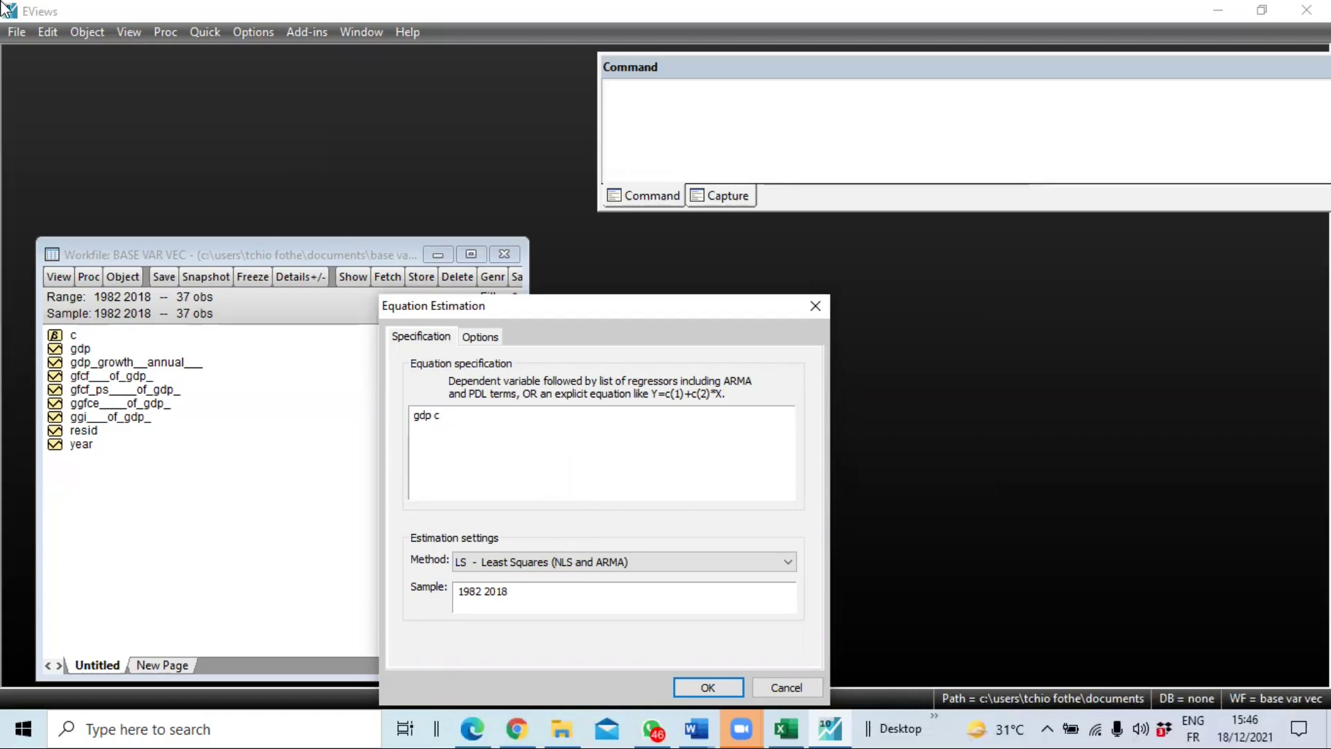
text(gf)
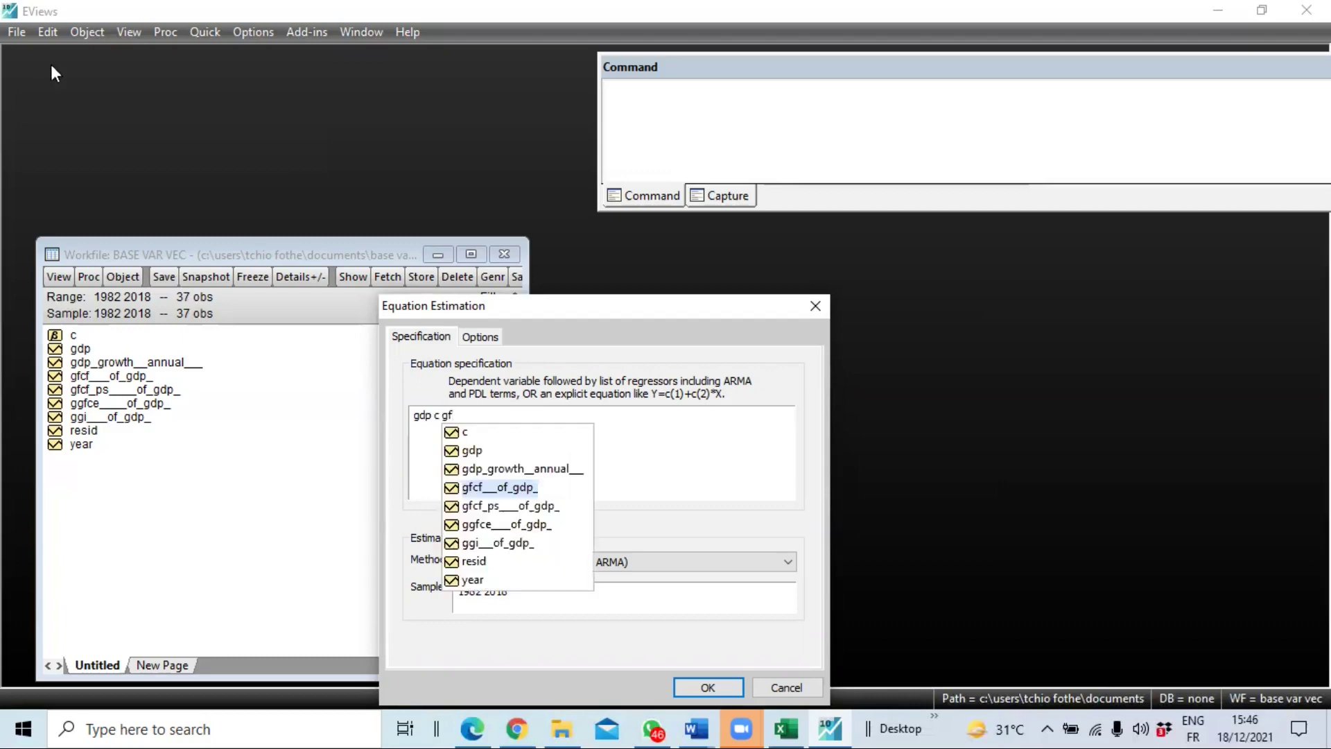
click(495, 489)
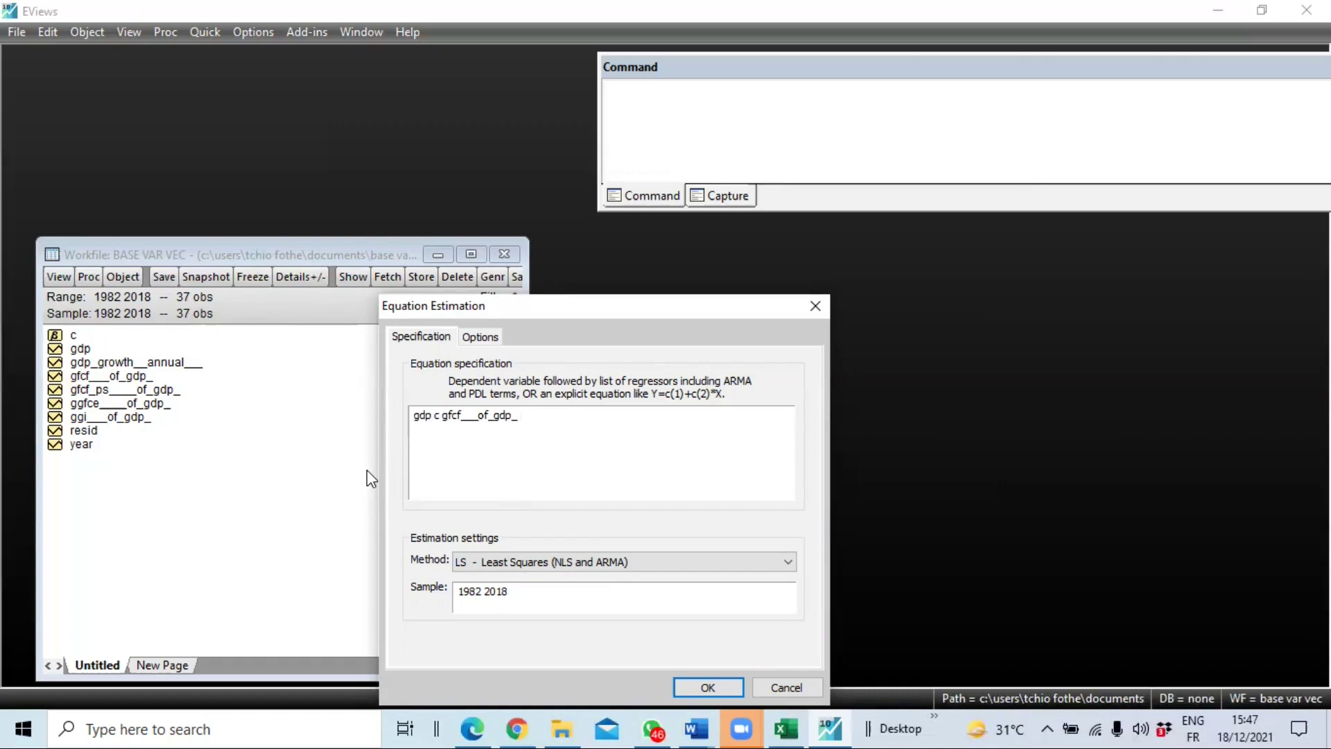
- Append gfcf___of_gdp_ again and ggi___of_gdp_ to the regressors and try to estimate the equation
text(gg)
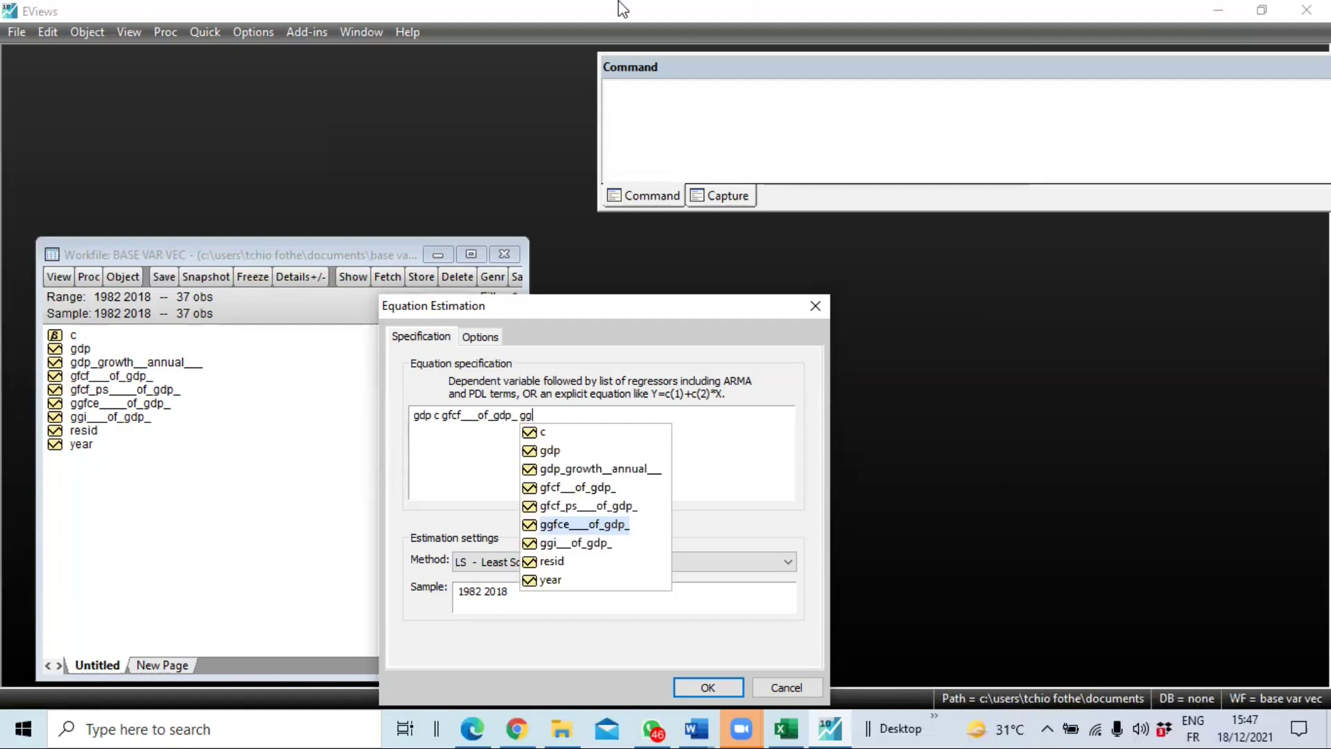
key(BackSpace)
text(f)
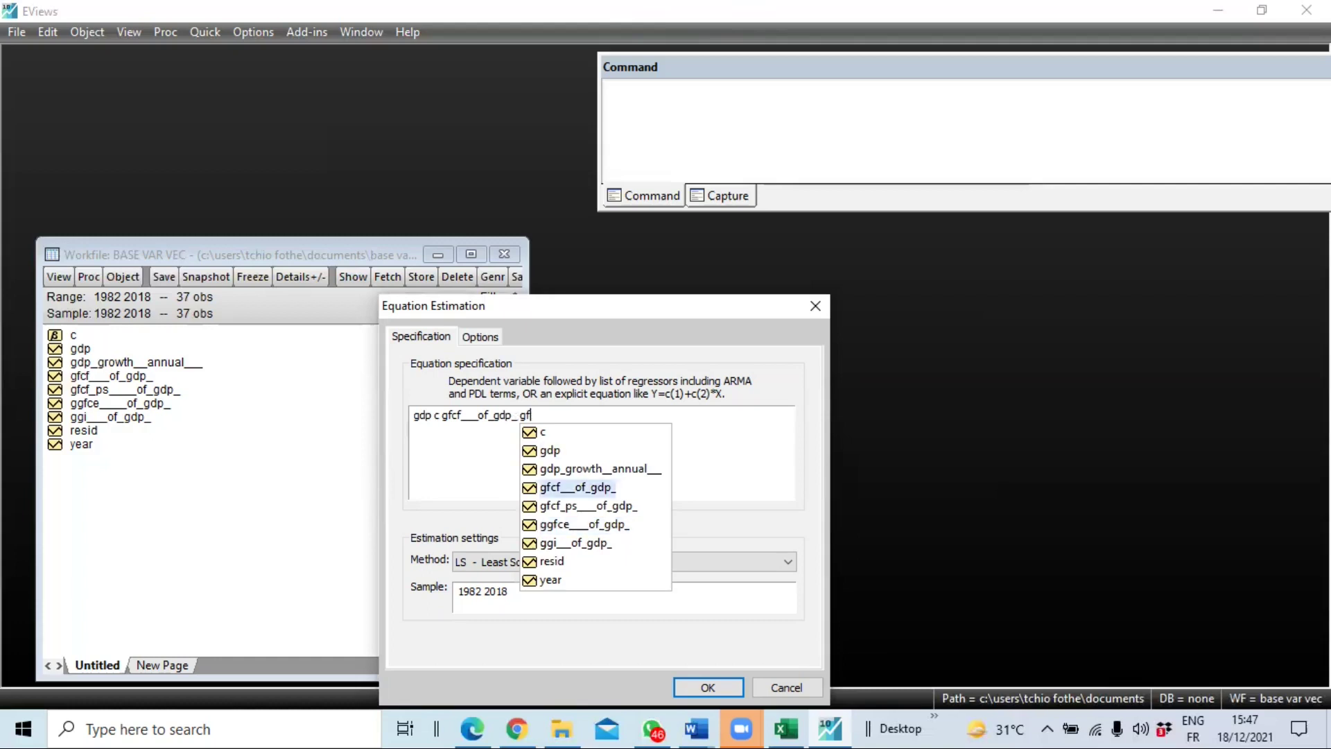
click(580, 487)
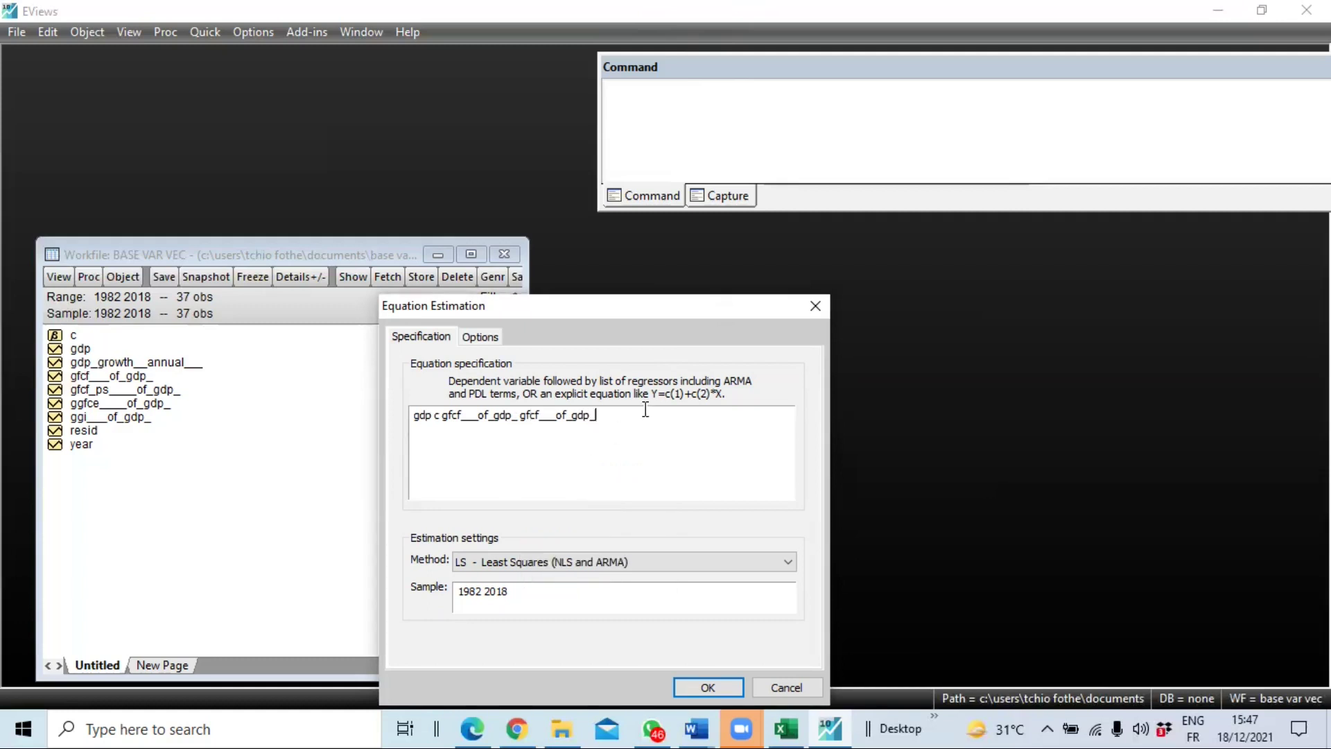
text(ggi)
click(661, 548)
click(660, 546)
key(Return)
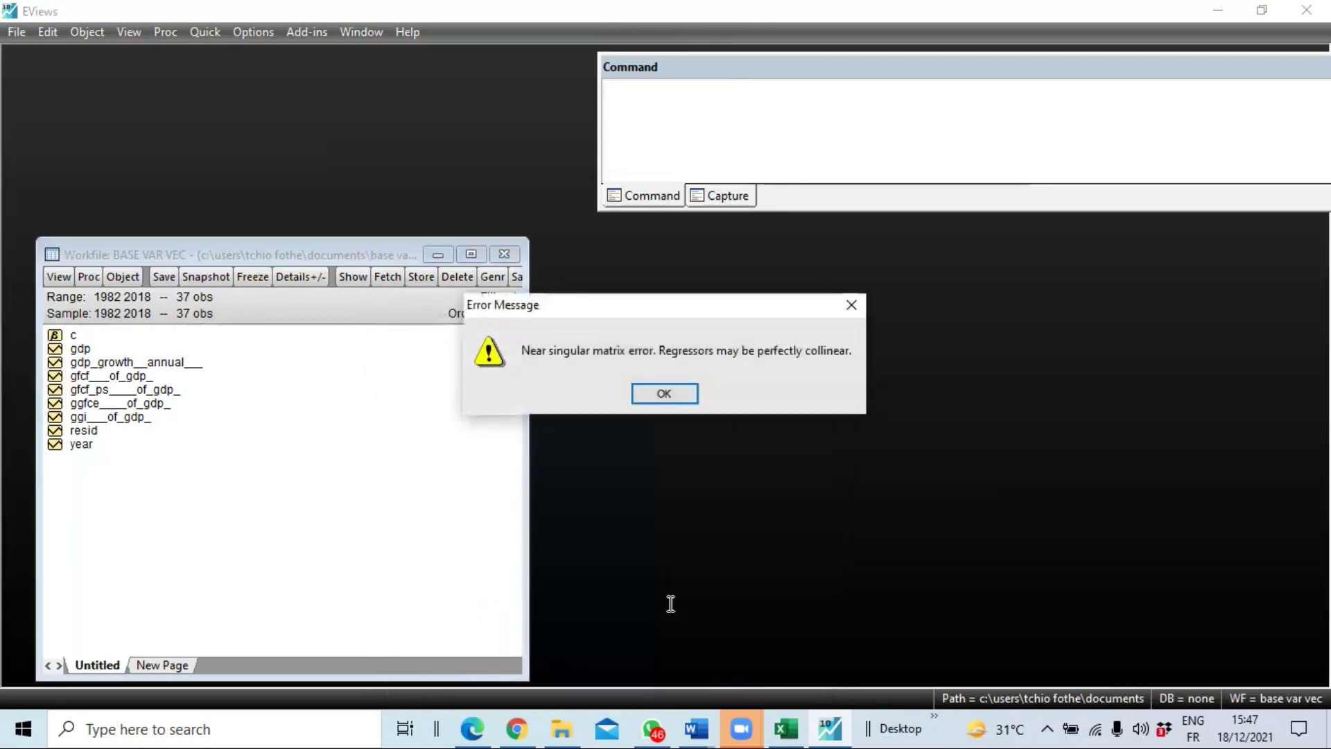
click(658, 394)
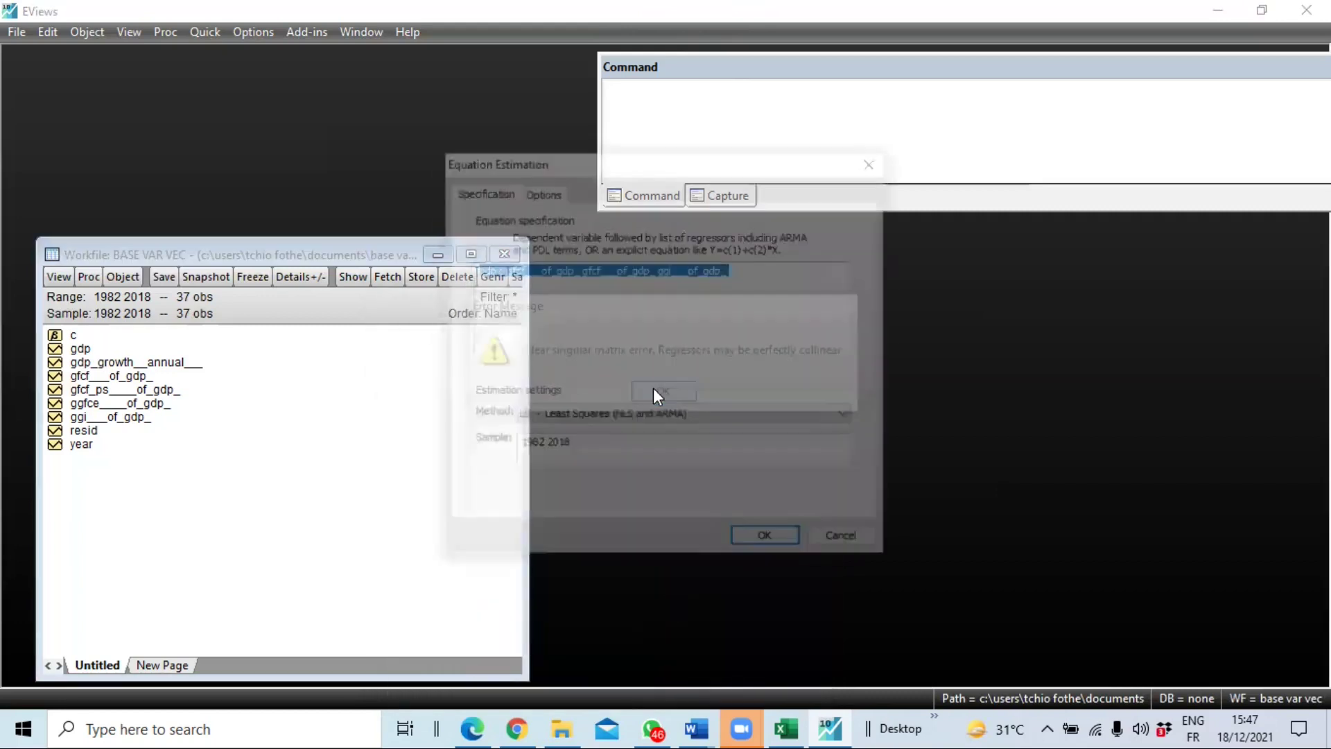
- Remove the duplicate gfcf___of_gdp_ from the specification, add ggfce____of_gdp_ as the last regressor, and estimate the equation
click(601, 309)
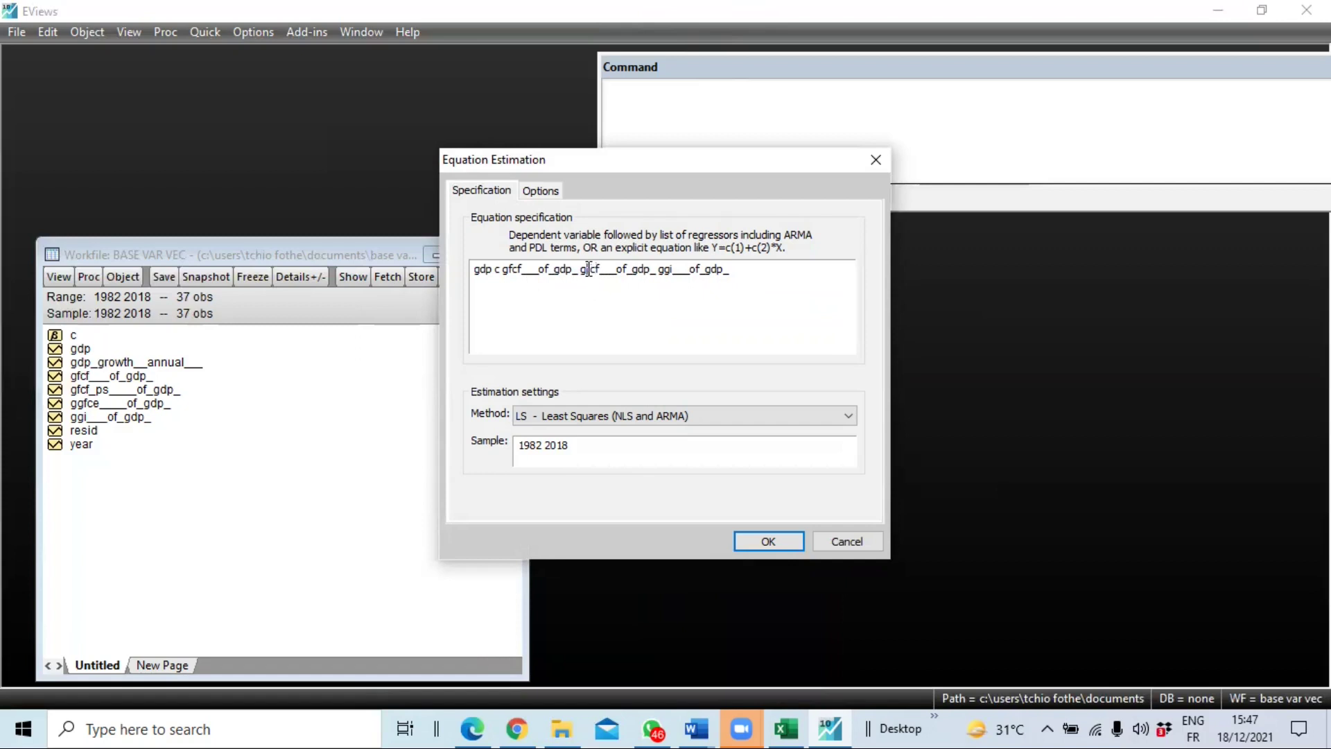
drag(584, 267, 667, 274)
key(Delete)
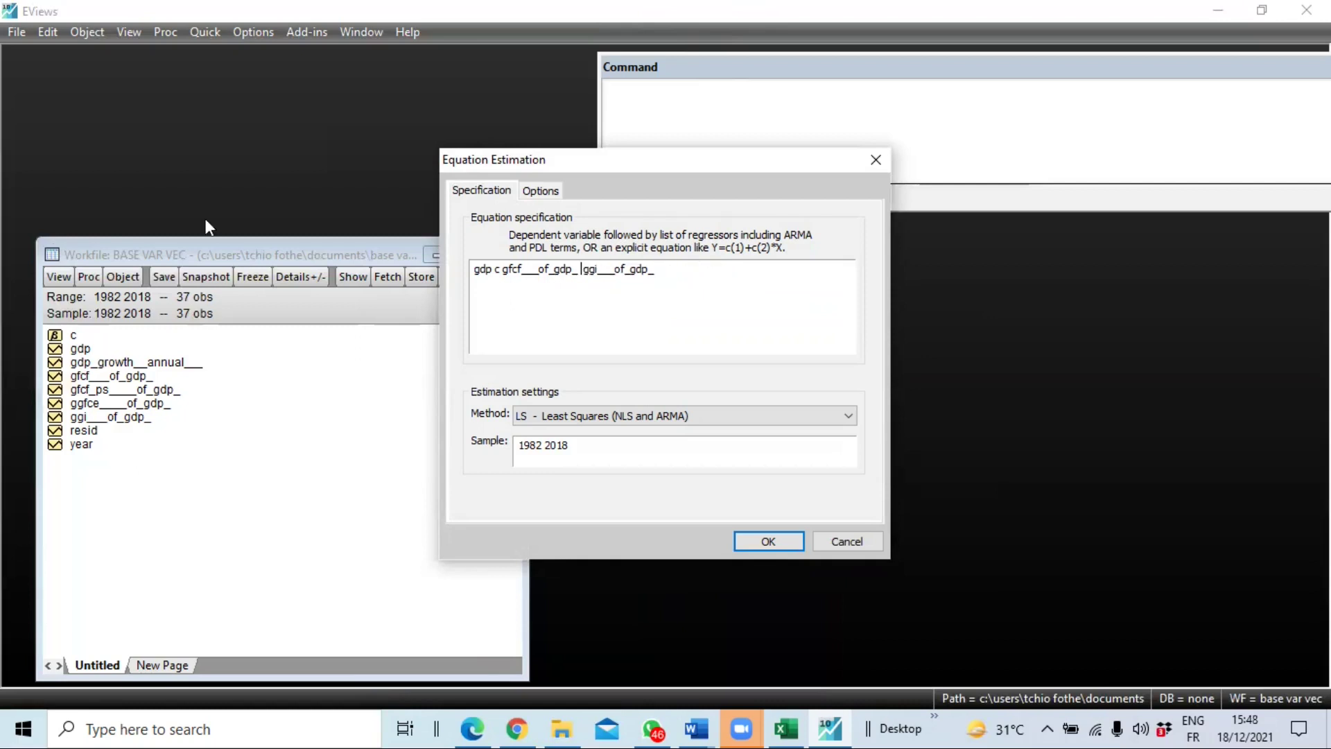
key(ctrl+space)
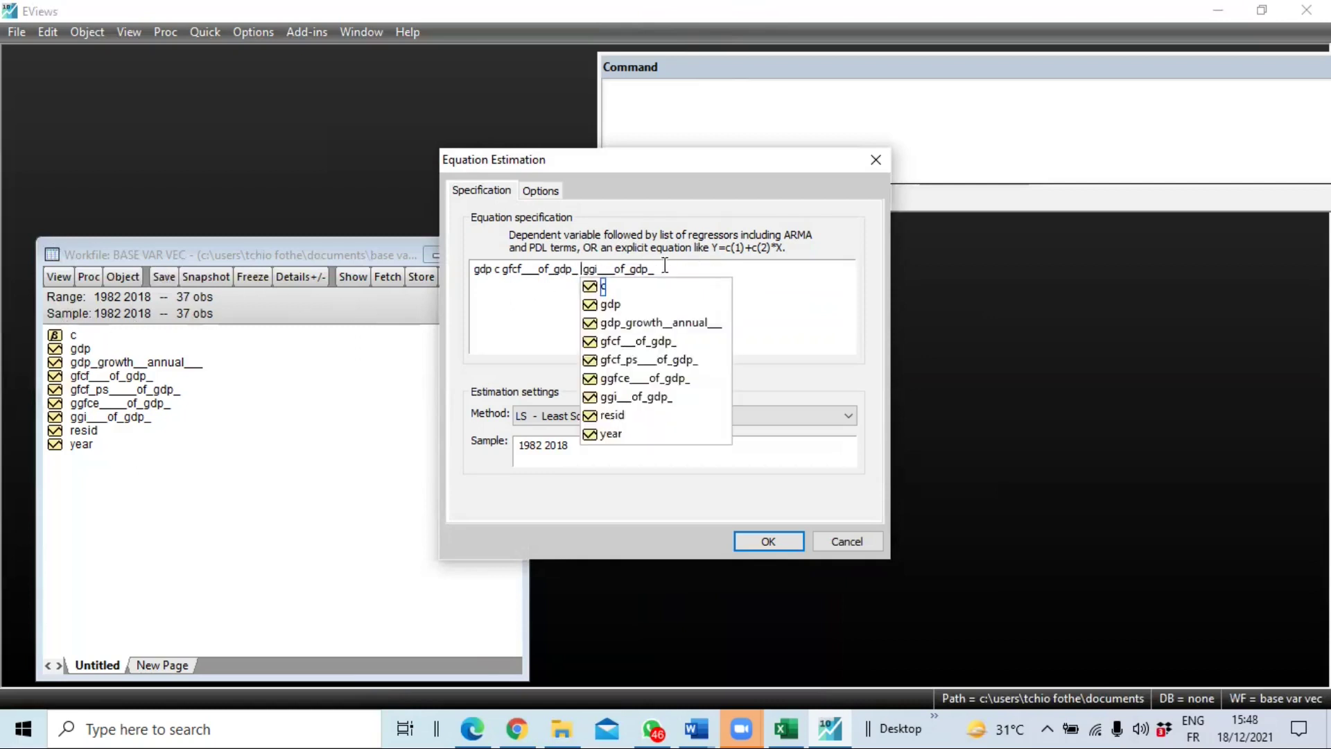
click(668, 269)
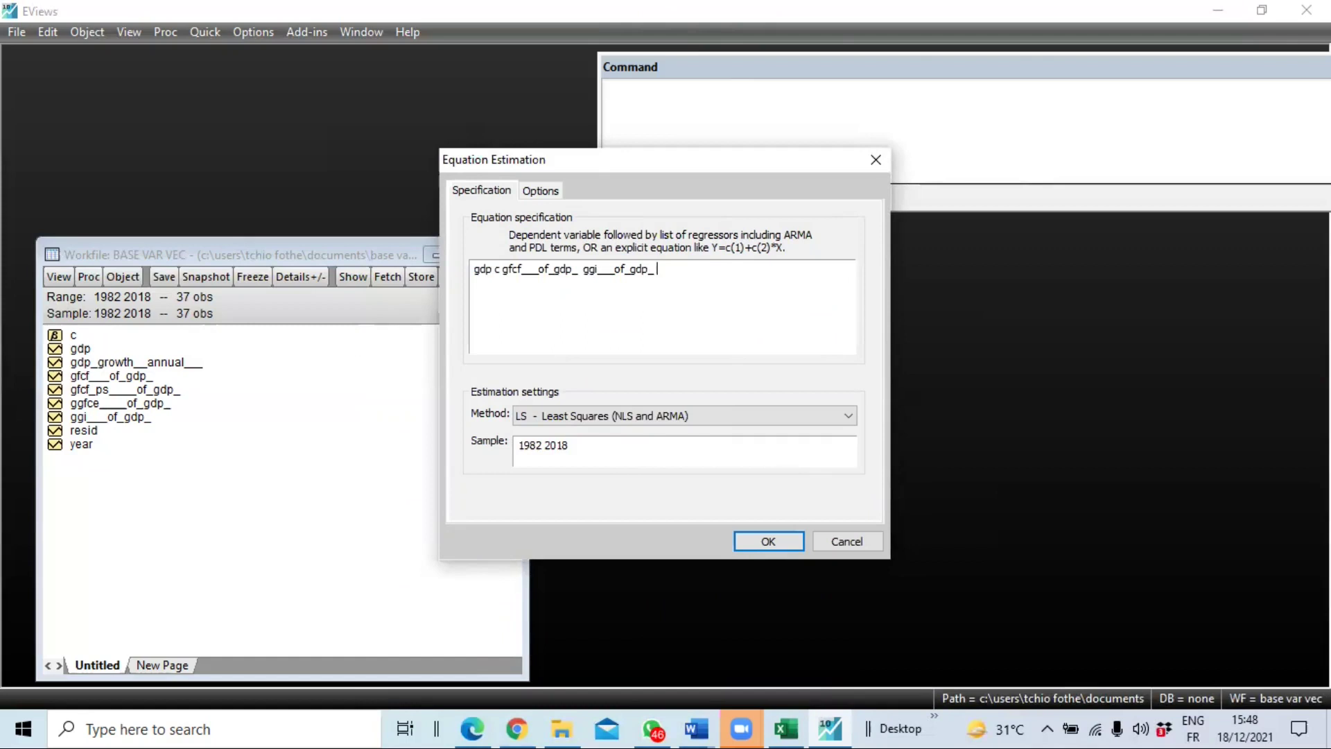
text(ggf)
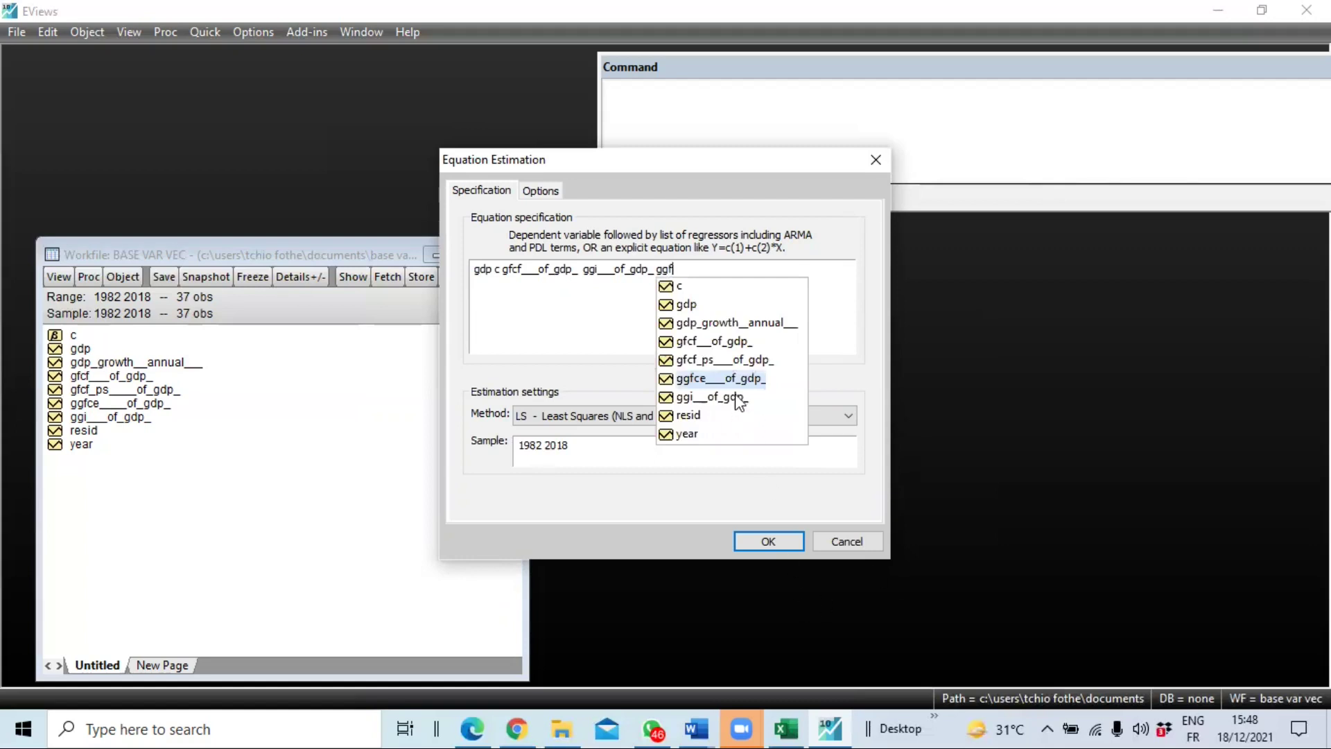
click(729, 380)
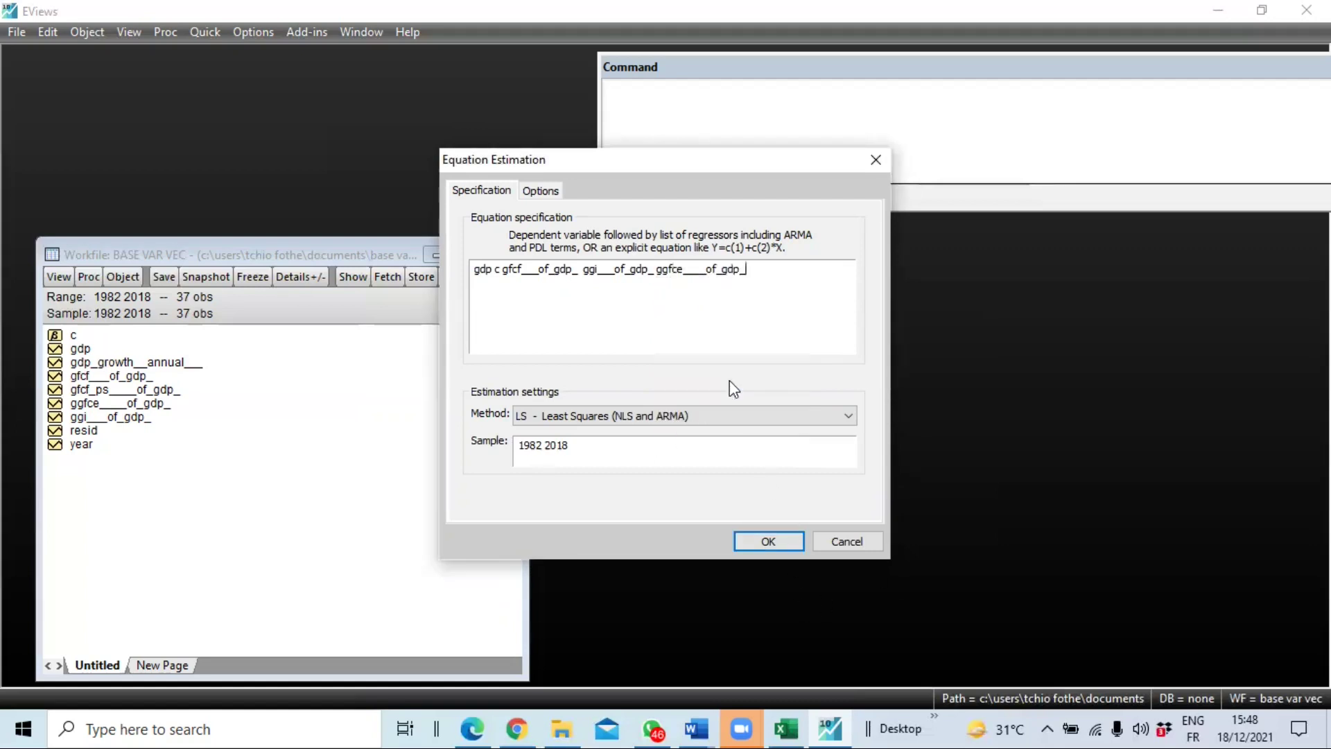
click(755, 540)
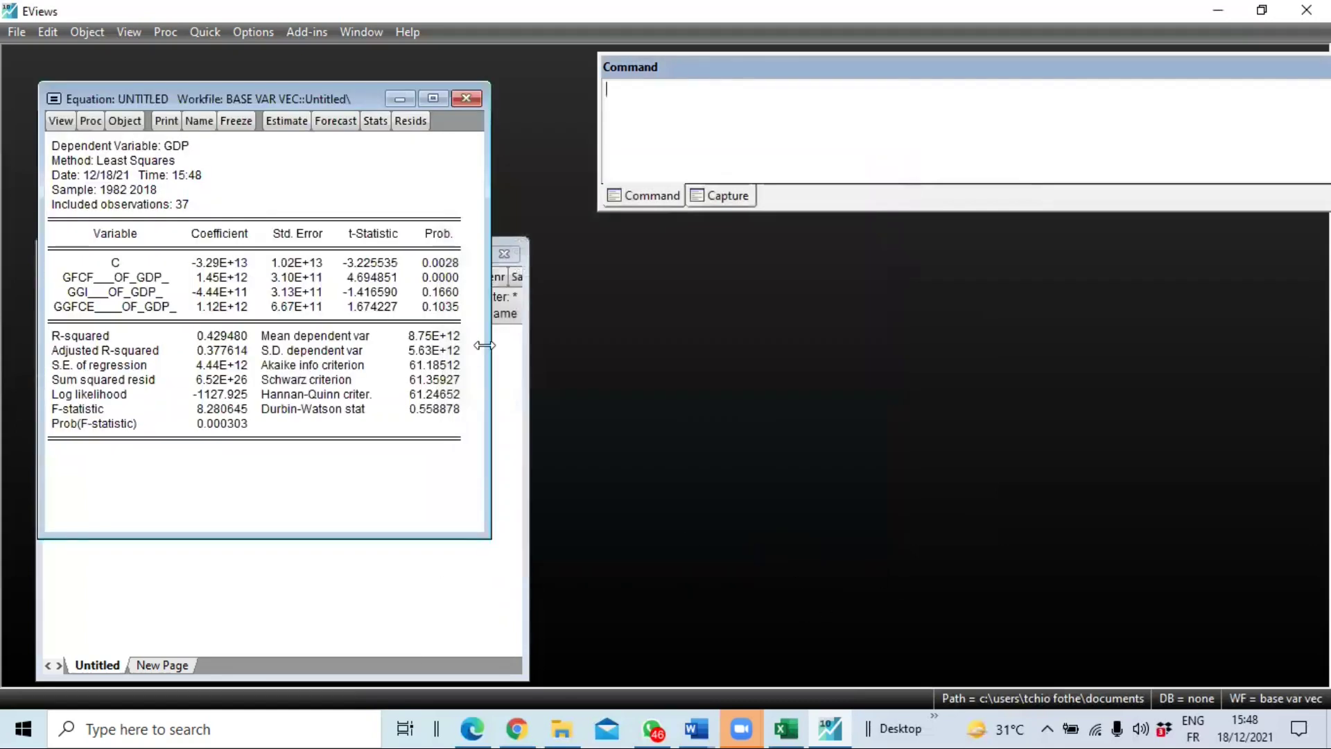
- Widen the equation output and examine the R-squared, the probabilities, and the GFCF and GGI coefficient rows
drag(485, 346, 609, 345)
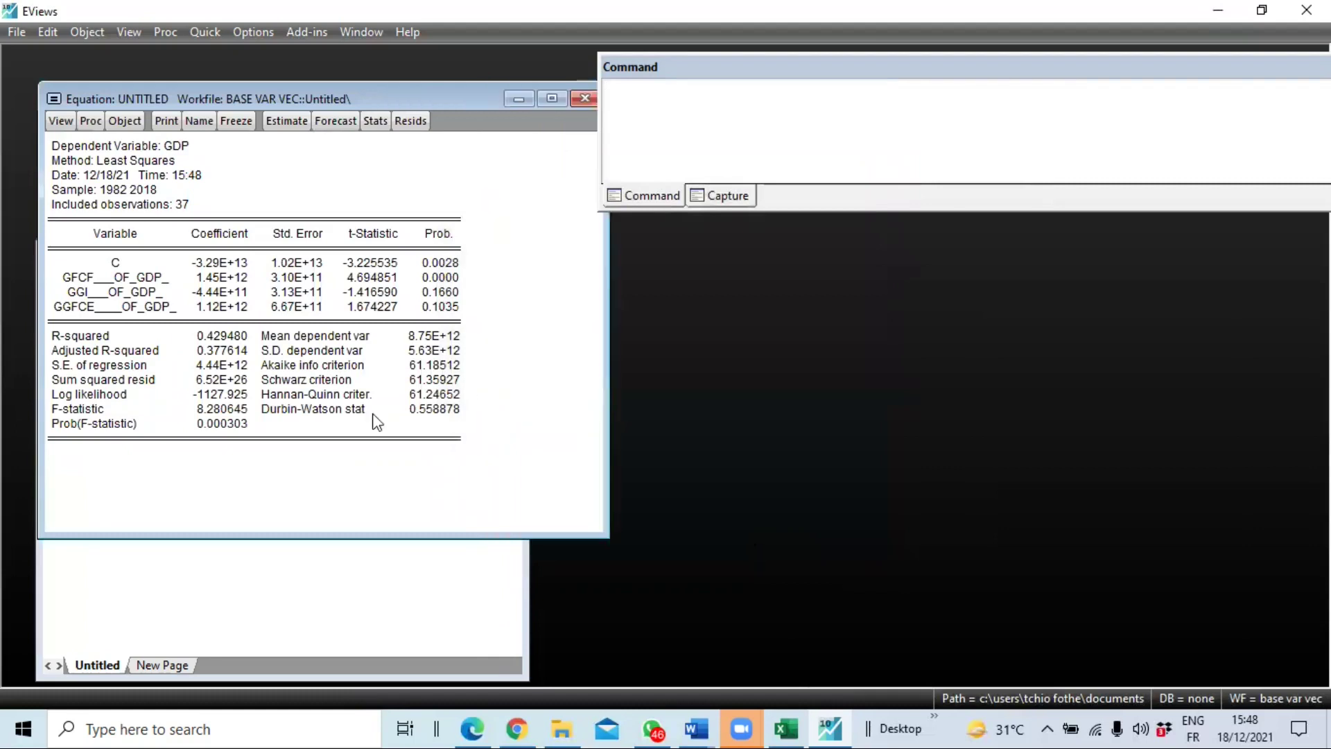
click(242, 337)
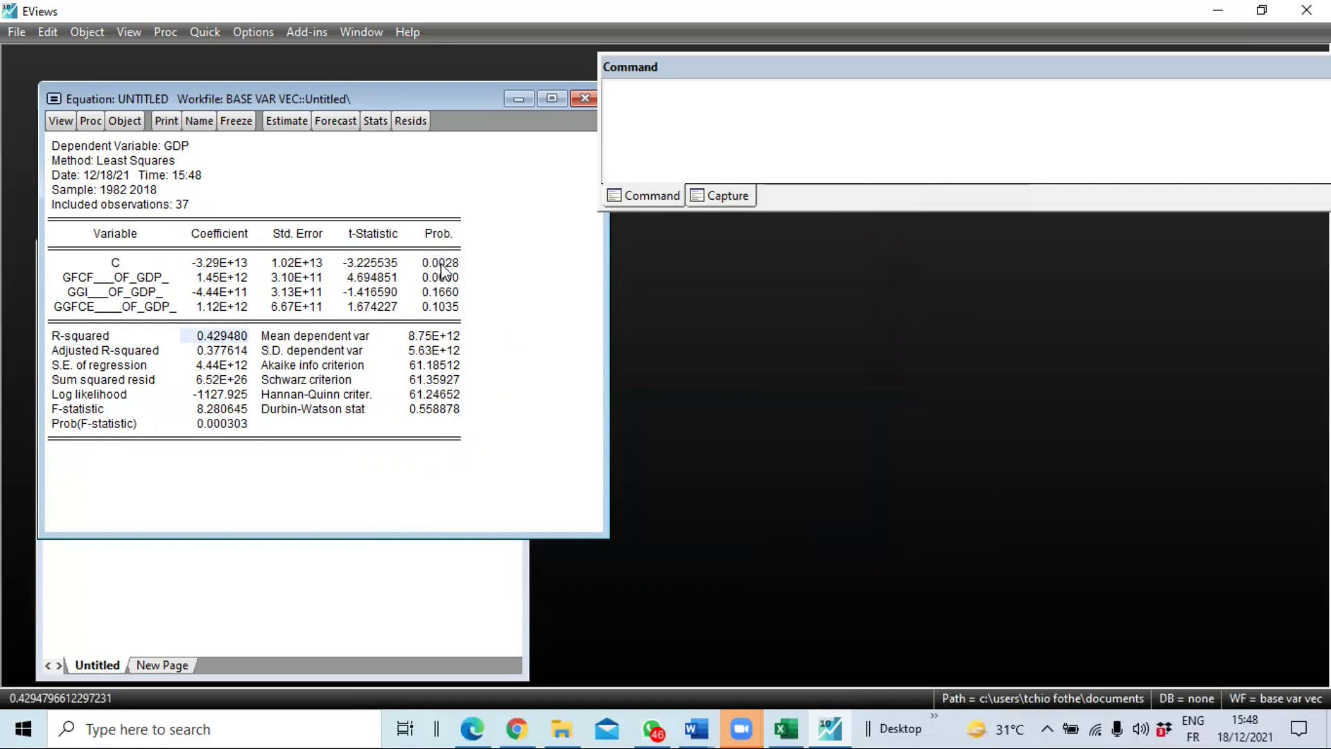
drag(440, 264, 457, 316)
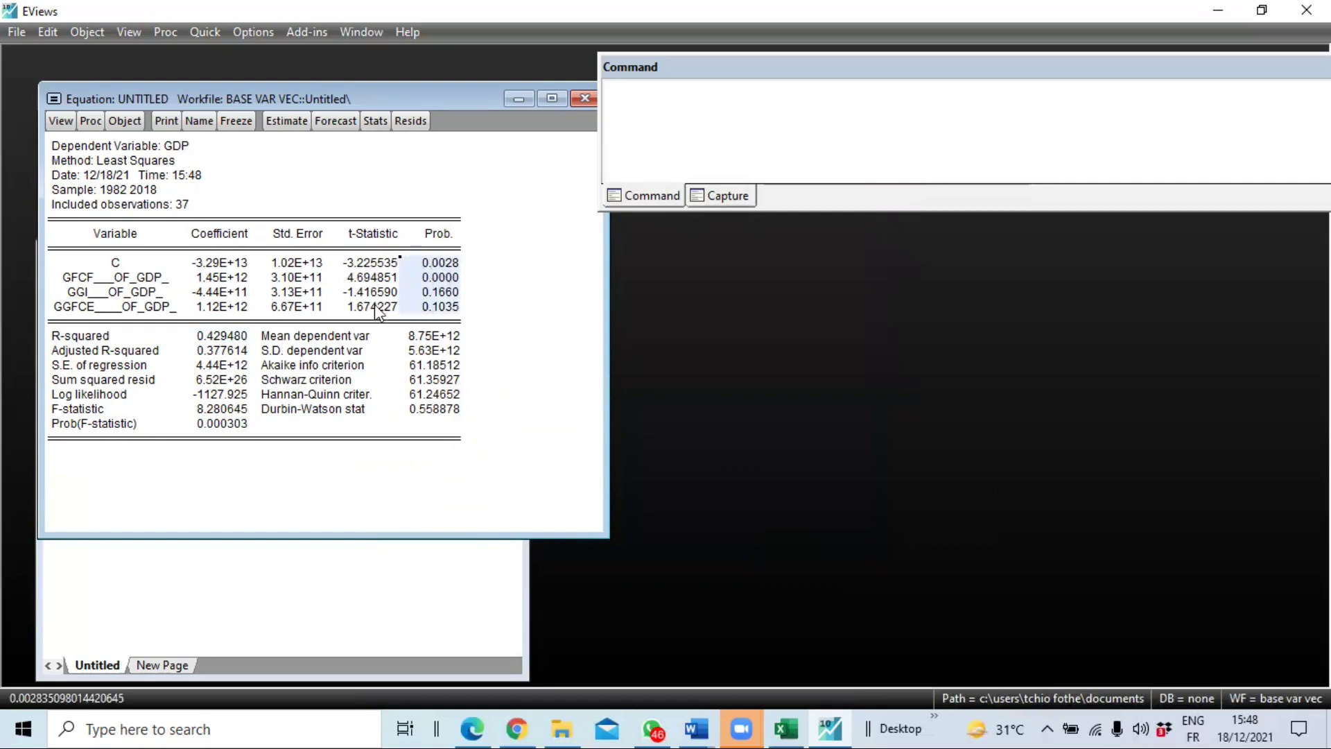
drag(69, 277, 231, 279)
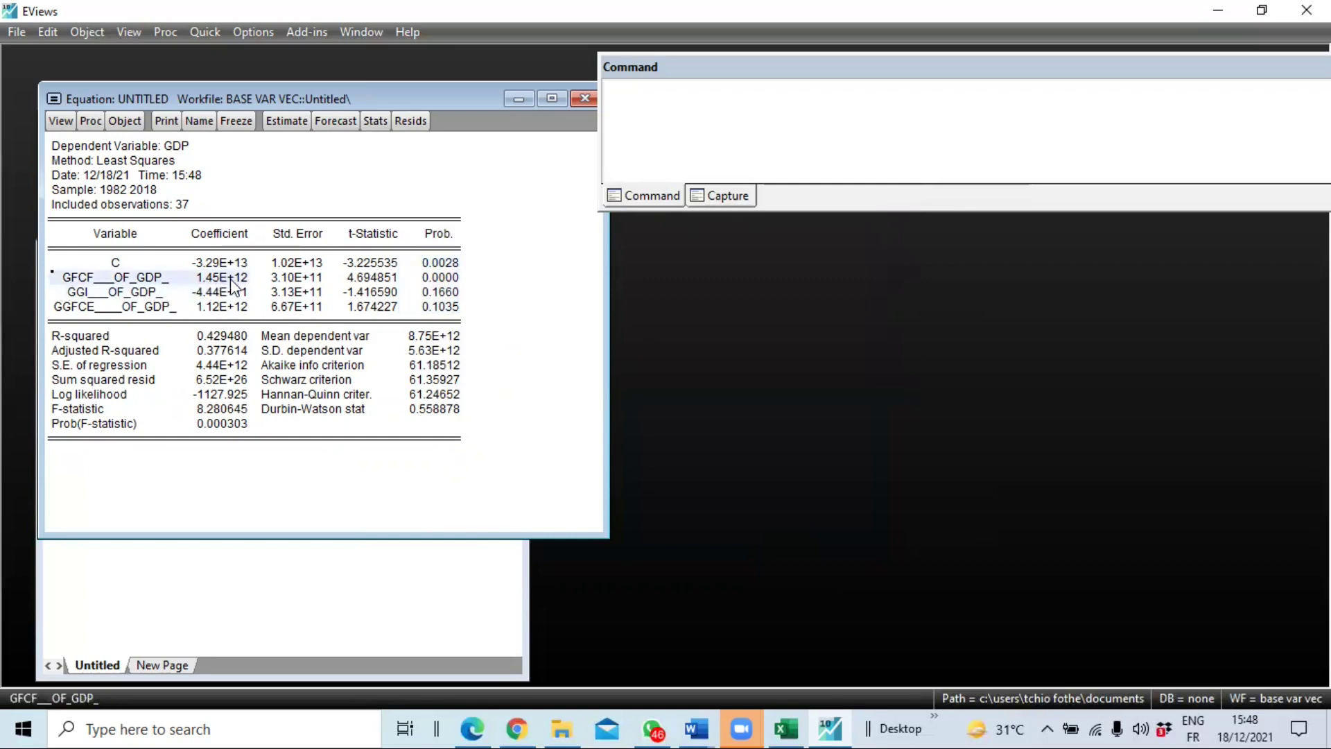
click(80, 297)
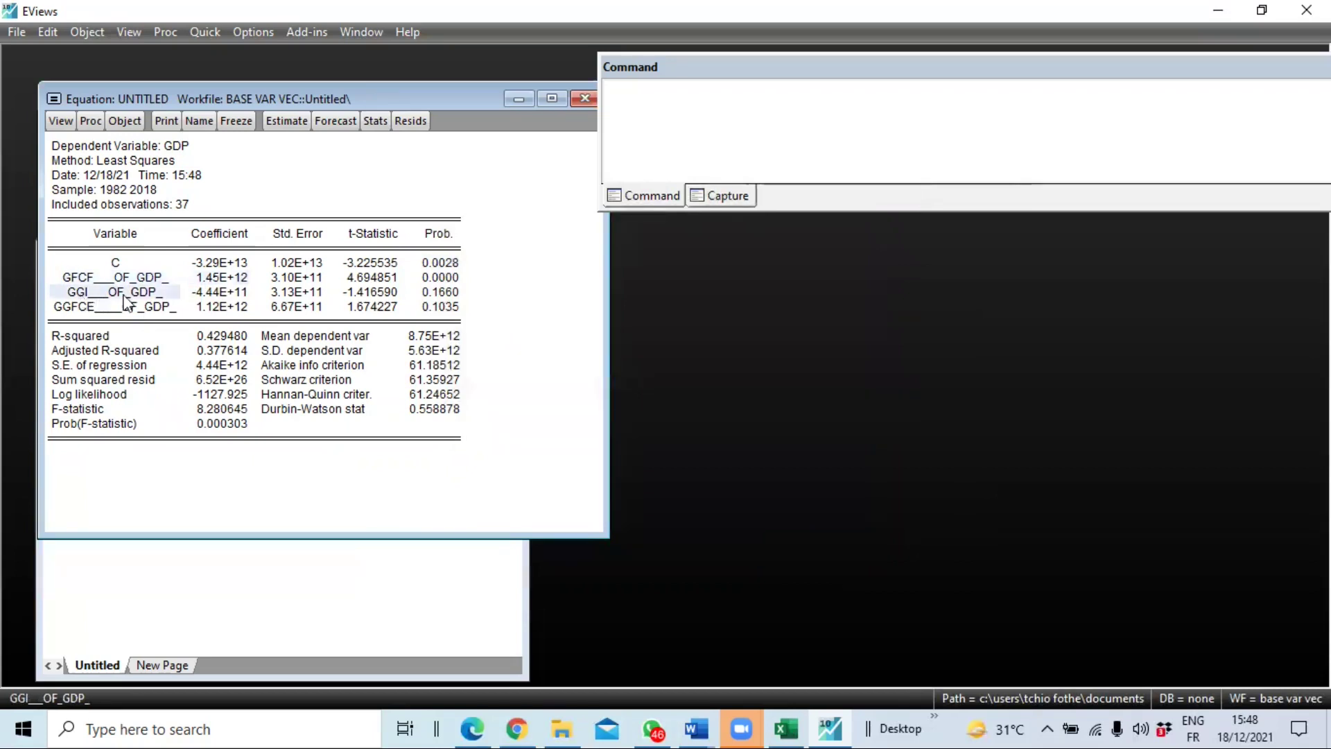
drag(156, 288, 456, 299)
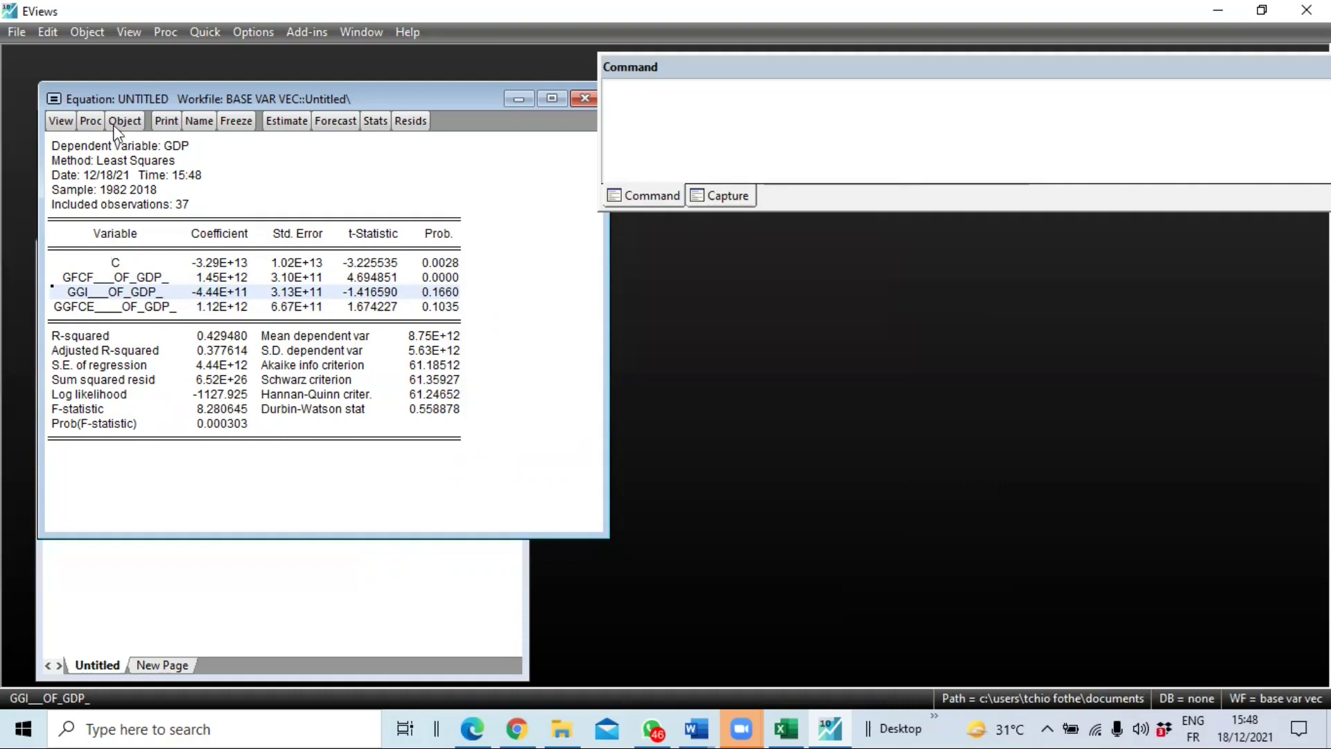
- Change the equation's dependent variable to log(gdp), estimate it, and highlight the statistics in the GGI row
click(308, 121)
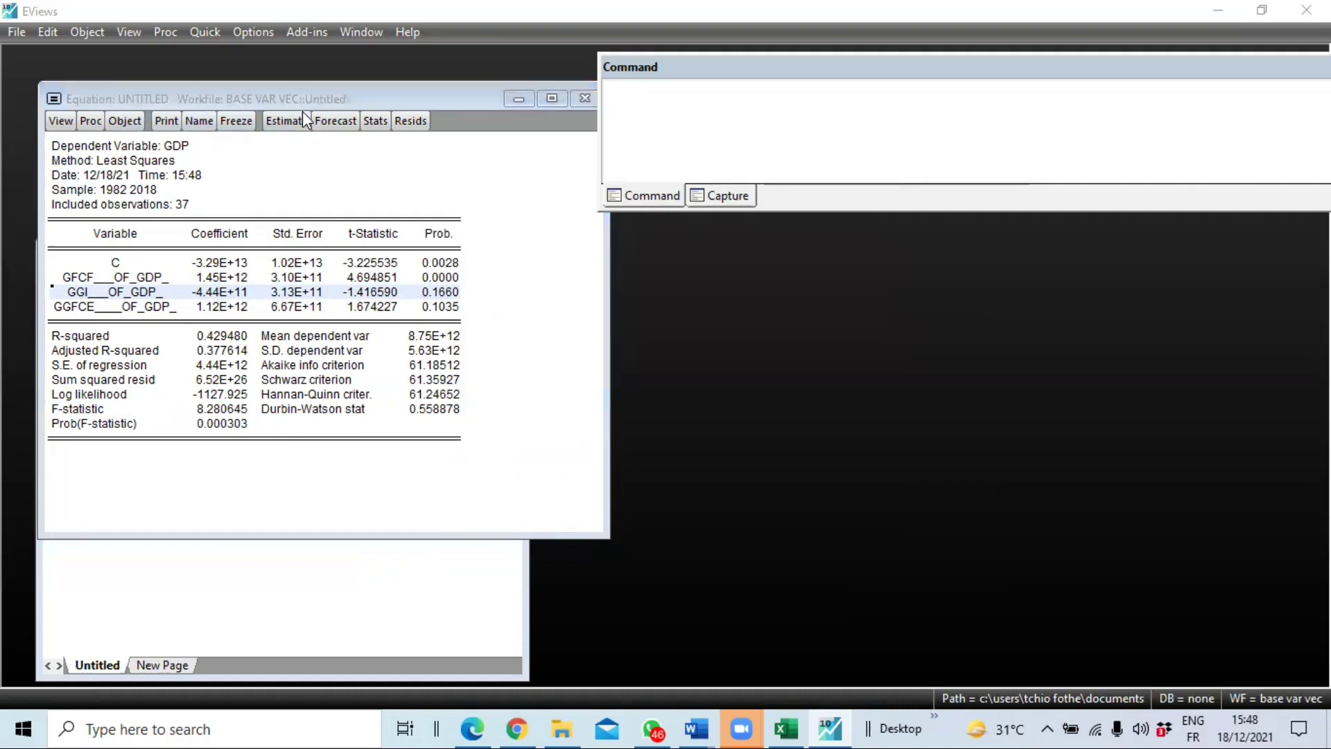
click(136, 227)
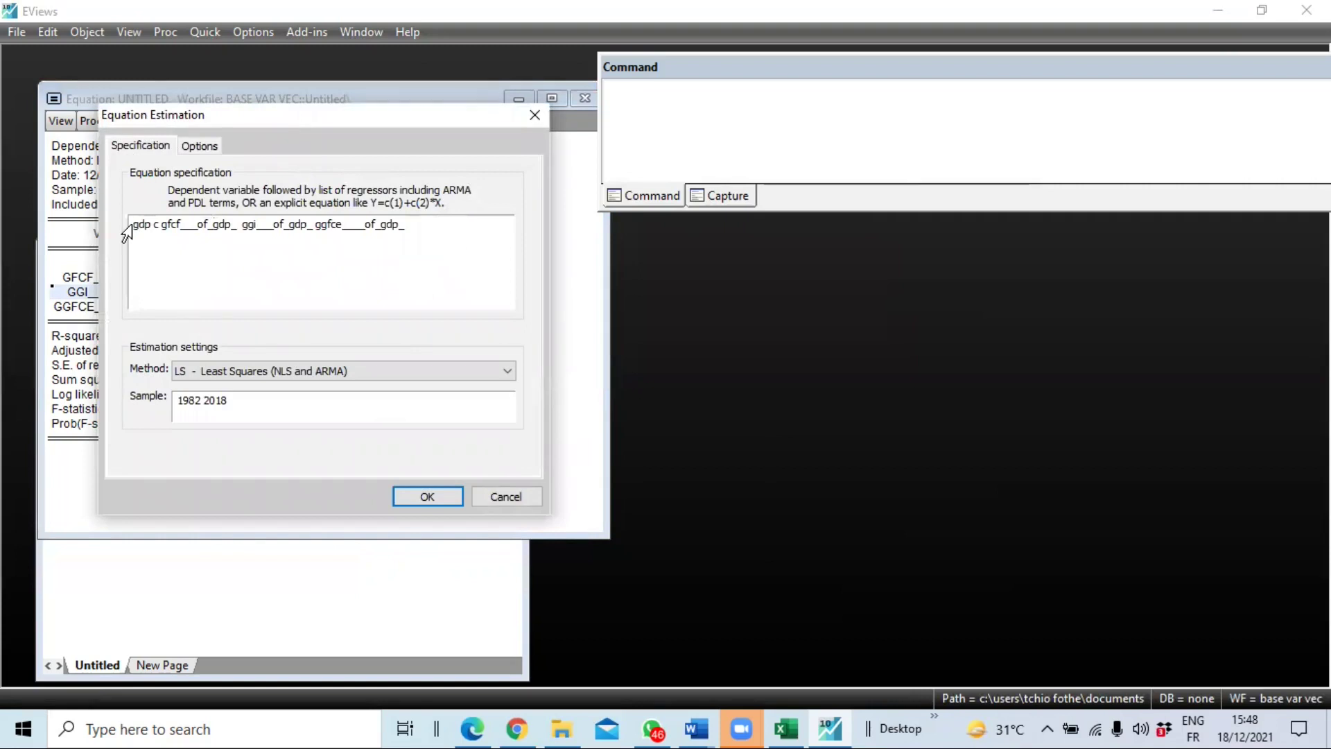
text(log)
text(()
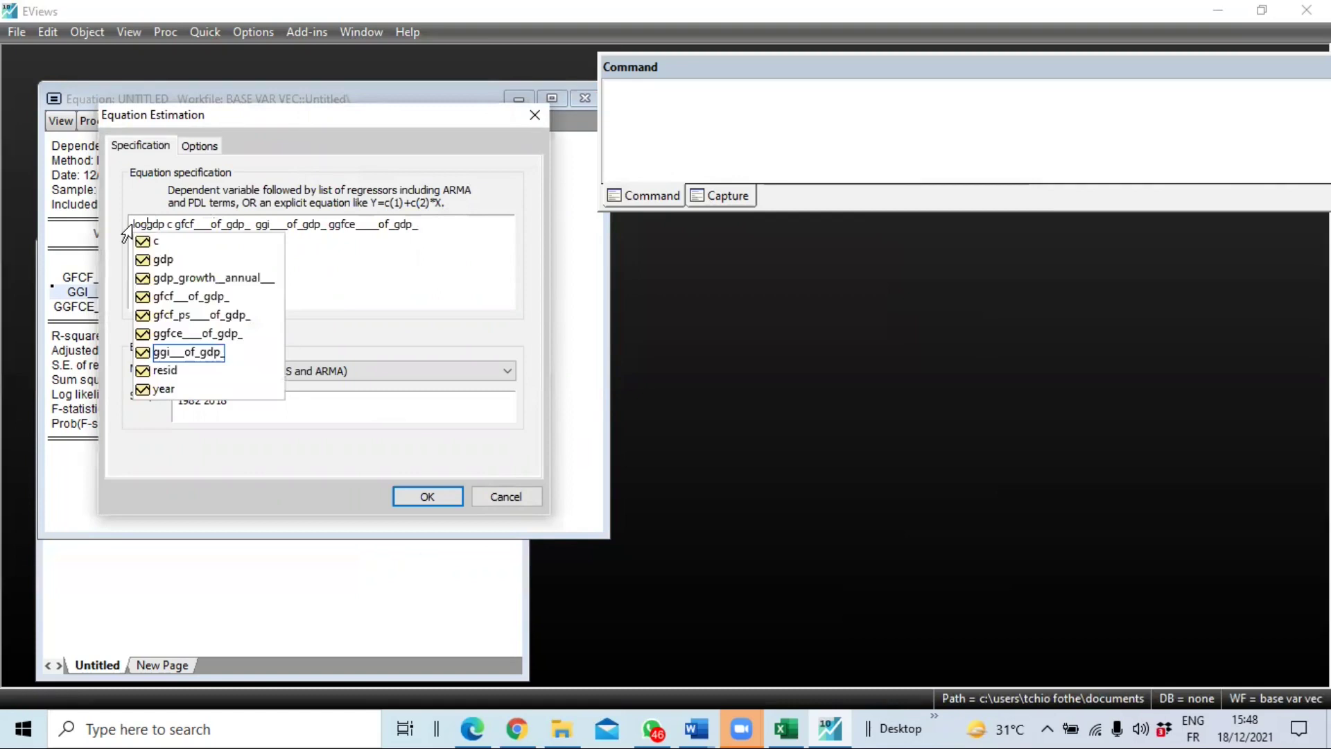
key(Right)
key(Right)
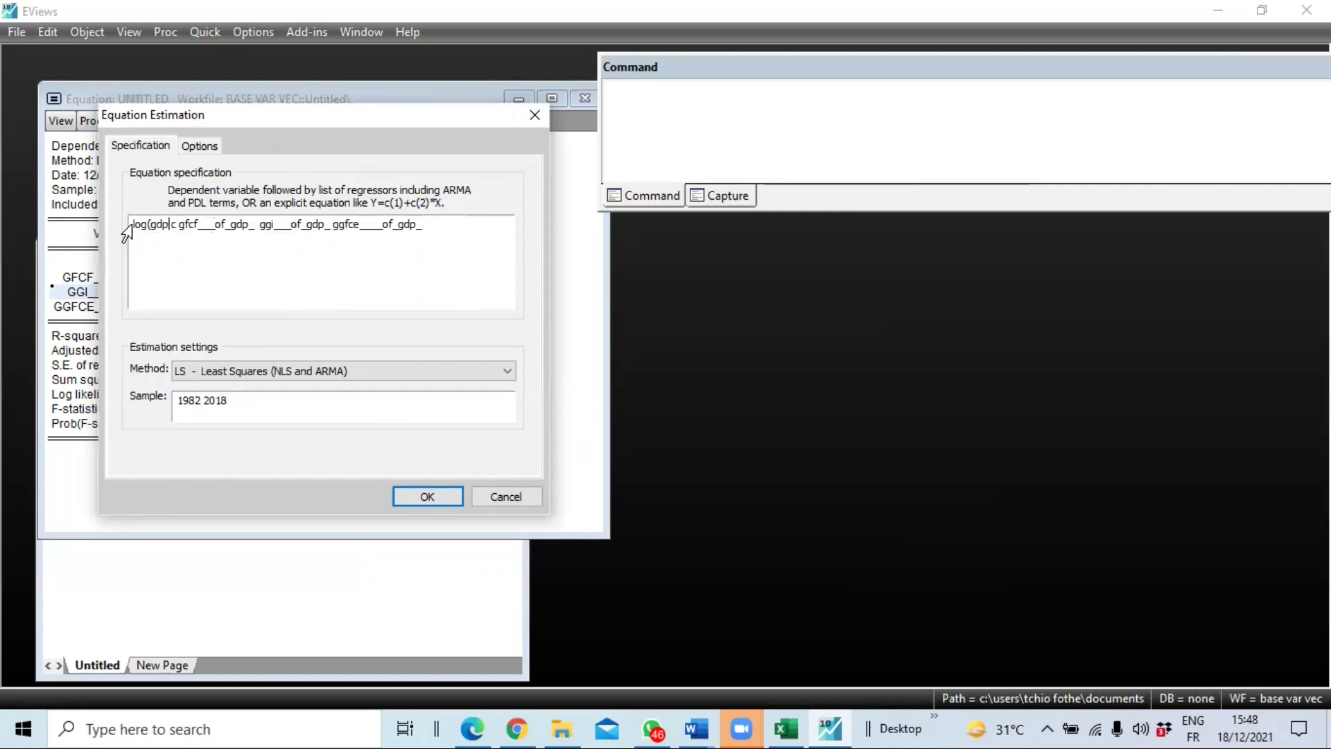
text())
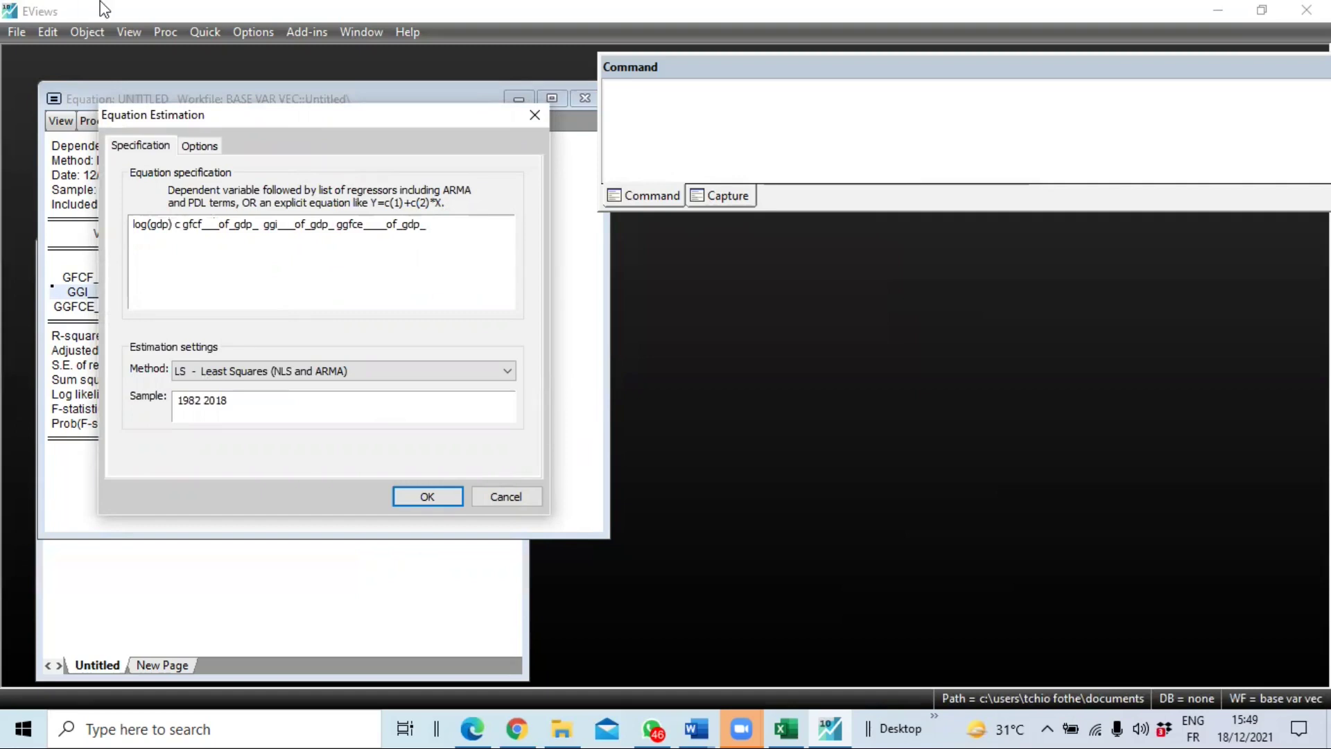
click(419, 496)
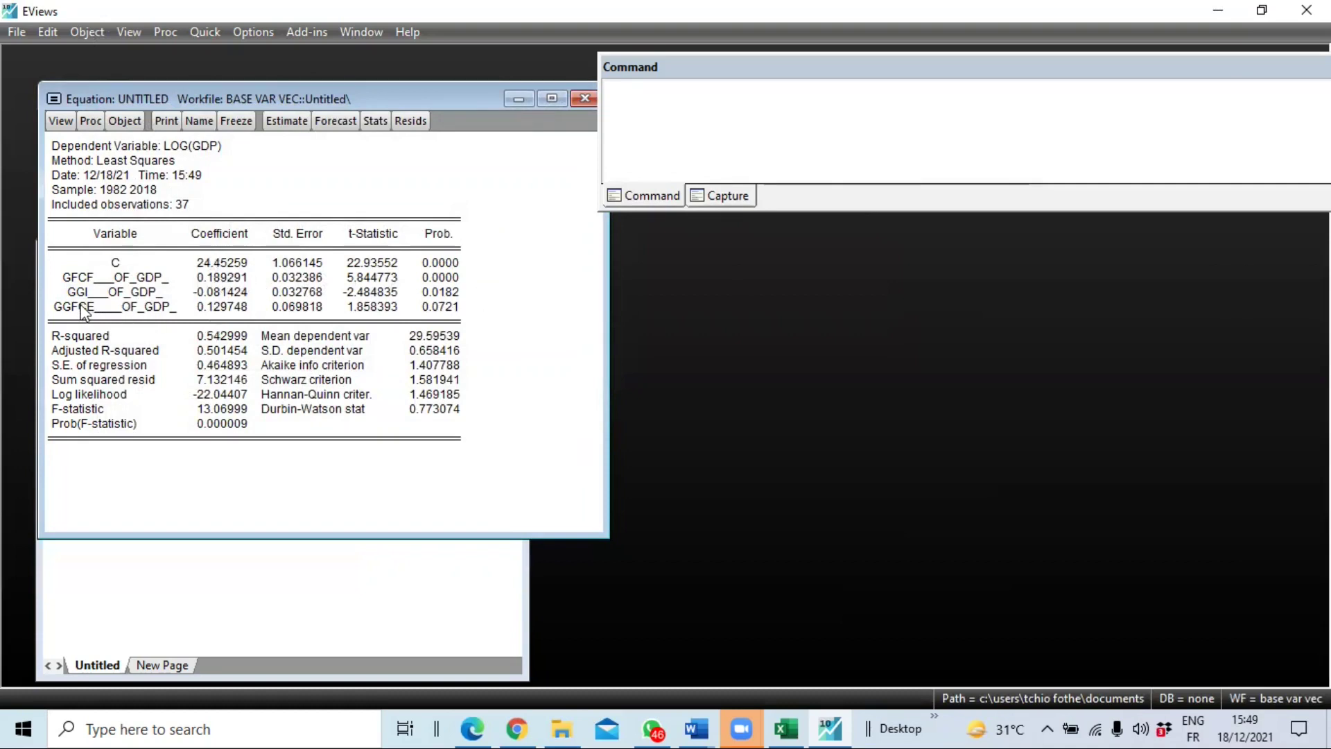
click(211, 294)
drag(217, 294, 335, 292)
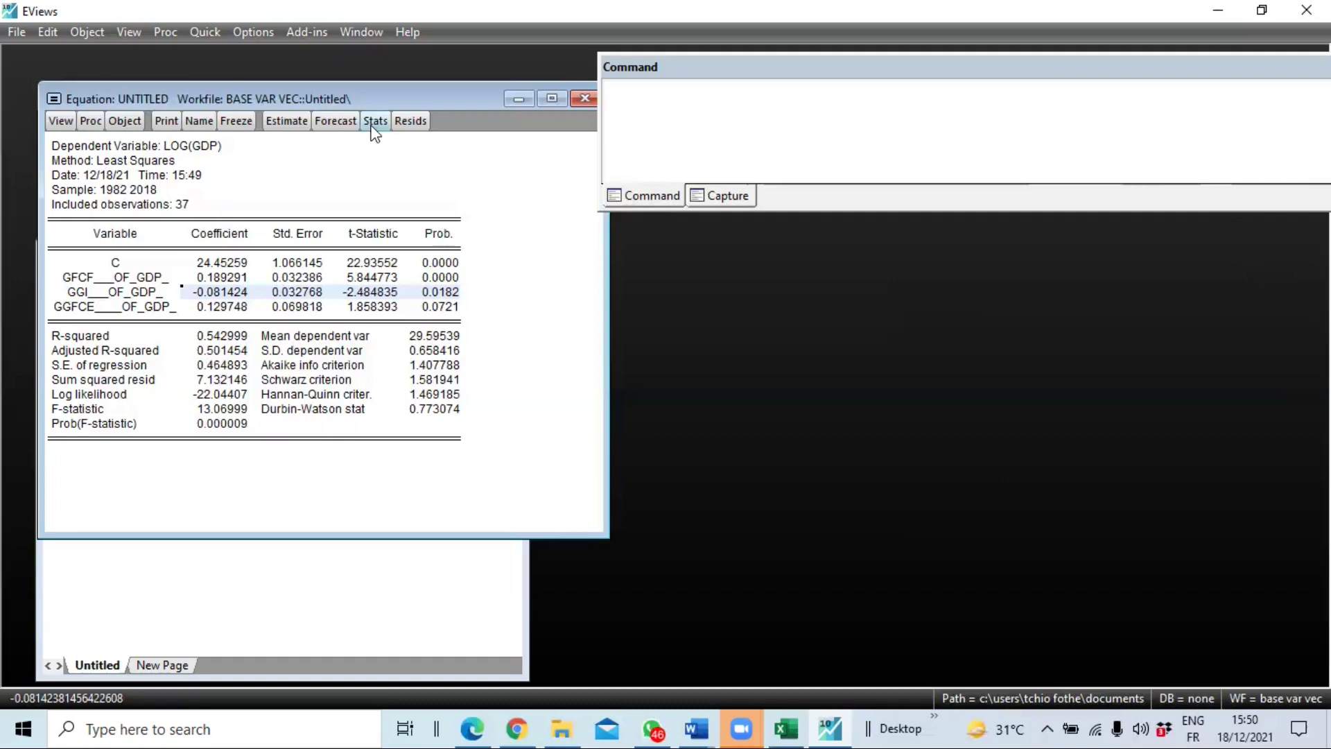
- Run the histogram normality test on the equation's residuals and check the Jarque-Bera probability
click(61, 122)
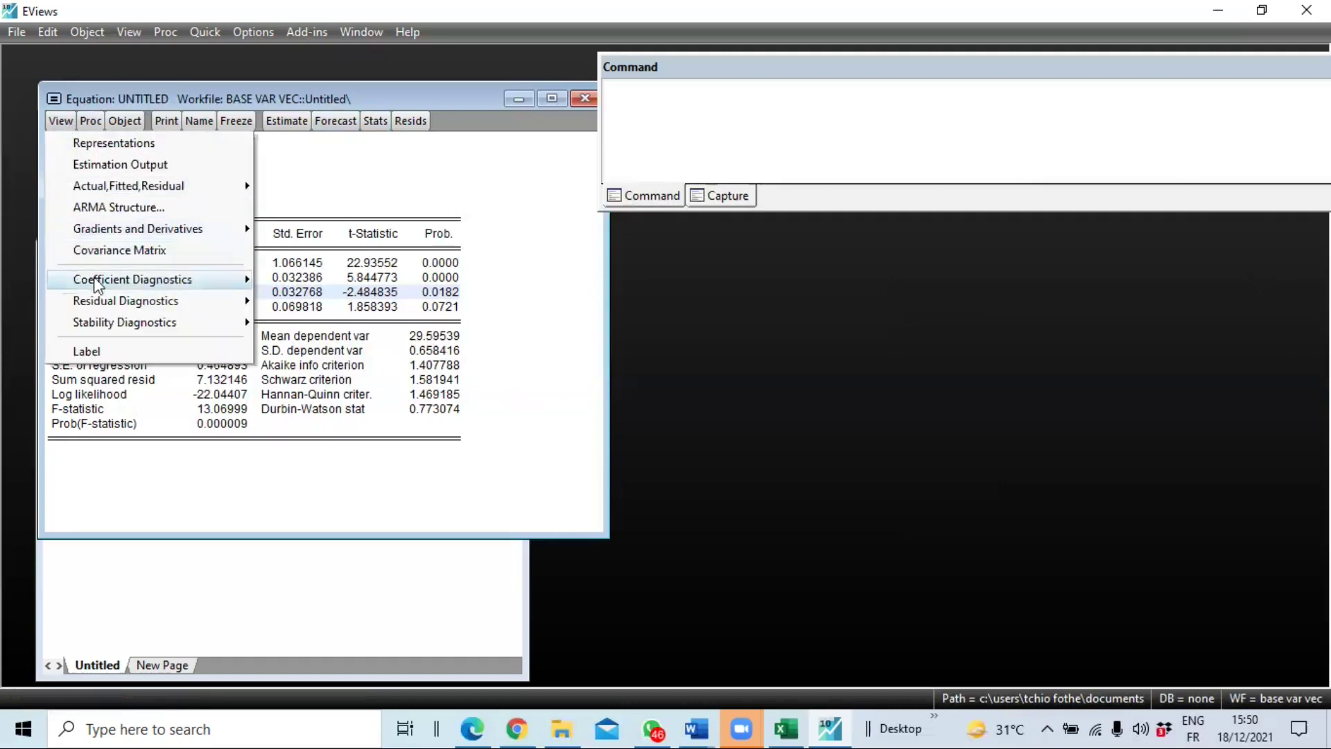
mouse_move(219, 306)
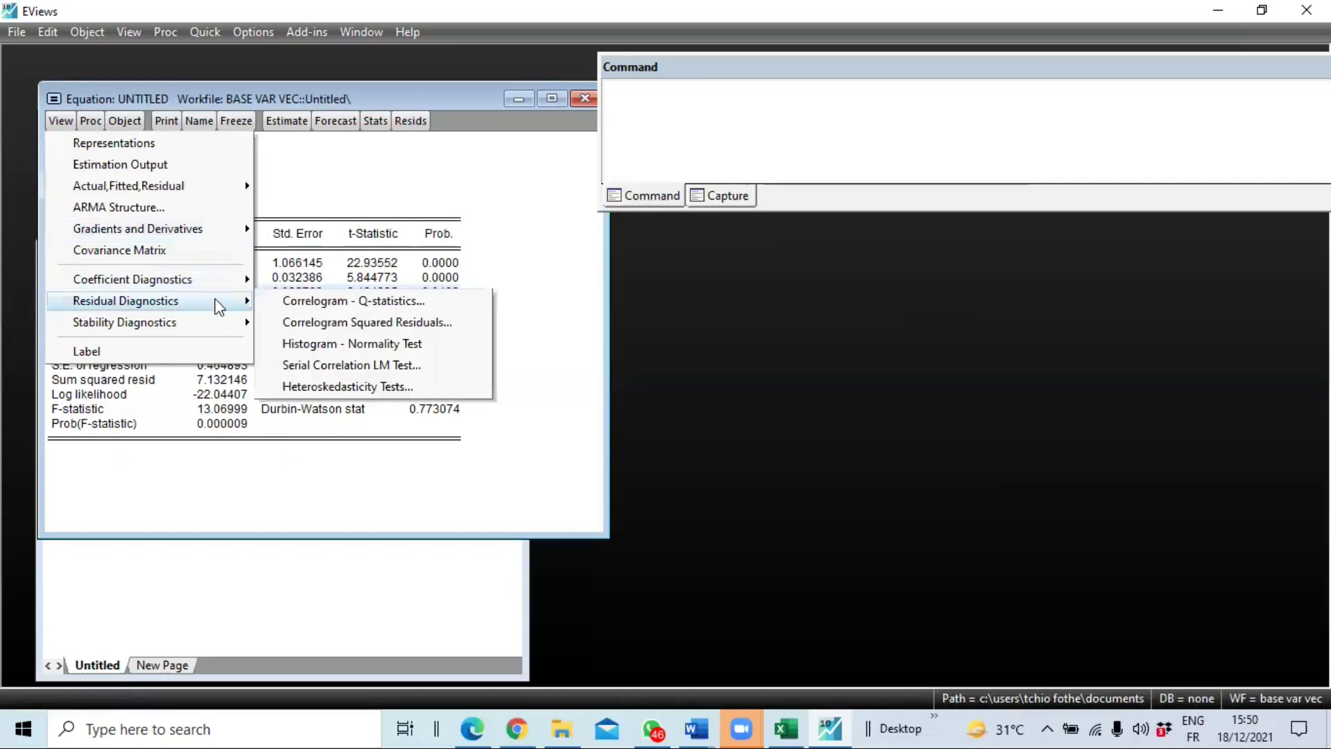
click(361, 344)
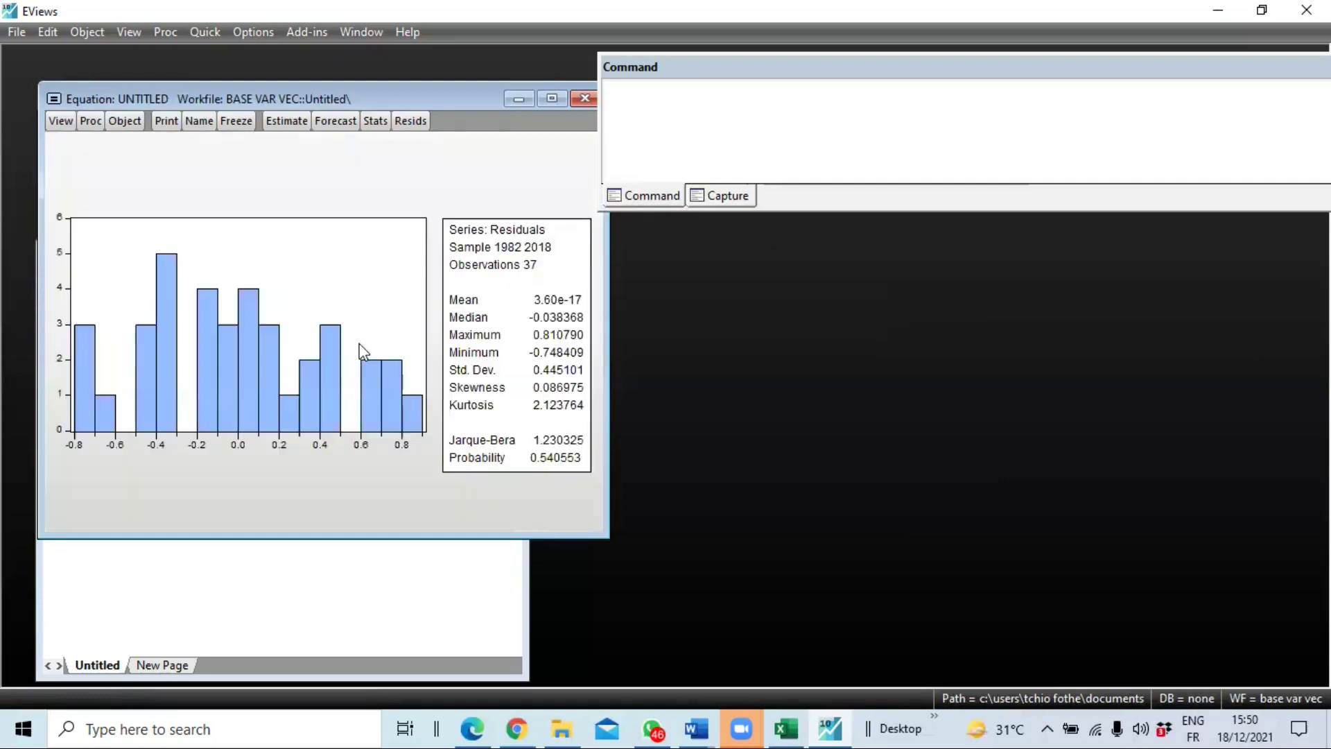
click(551, 459)
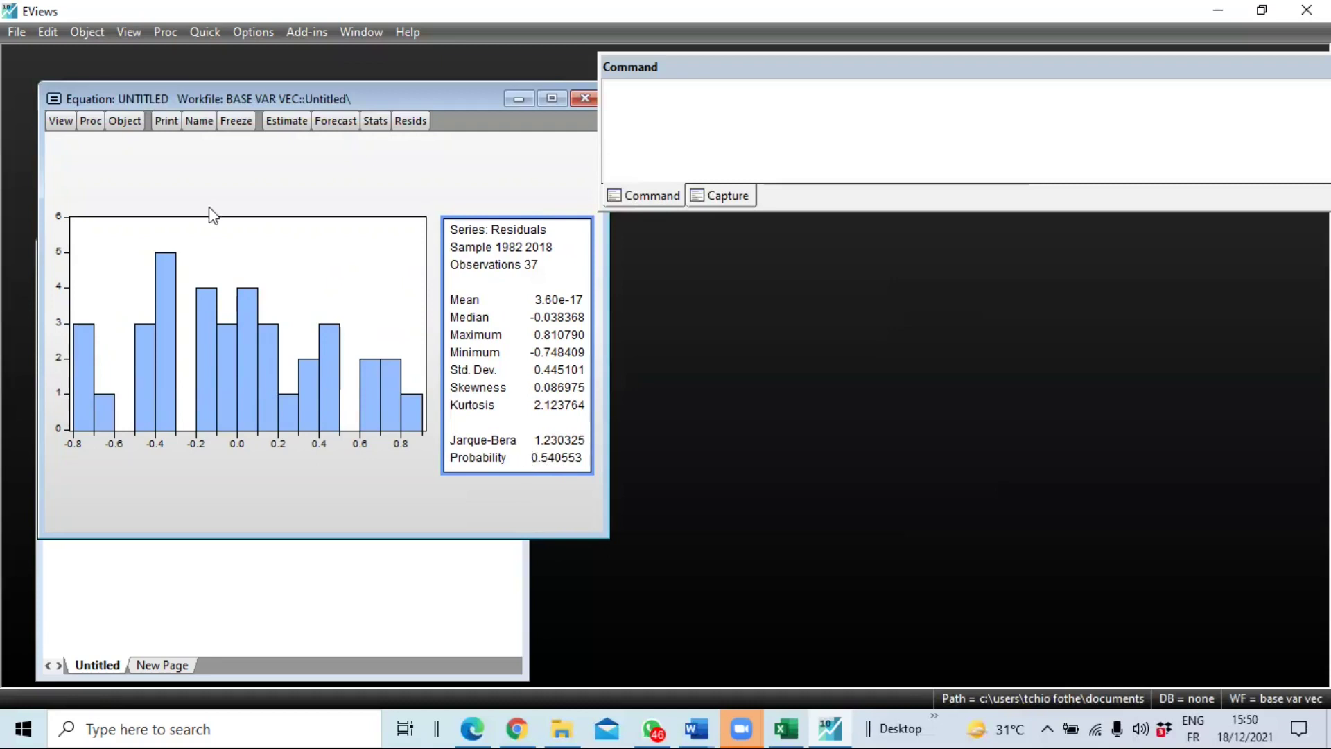
- Run the Breusch-Pagan-Godfrey heteroskedasticity test with the equation's regressors and check the F-statistic probability
click(65, 120)
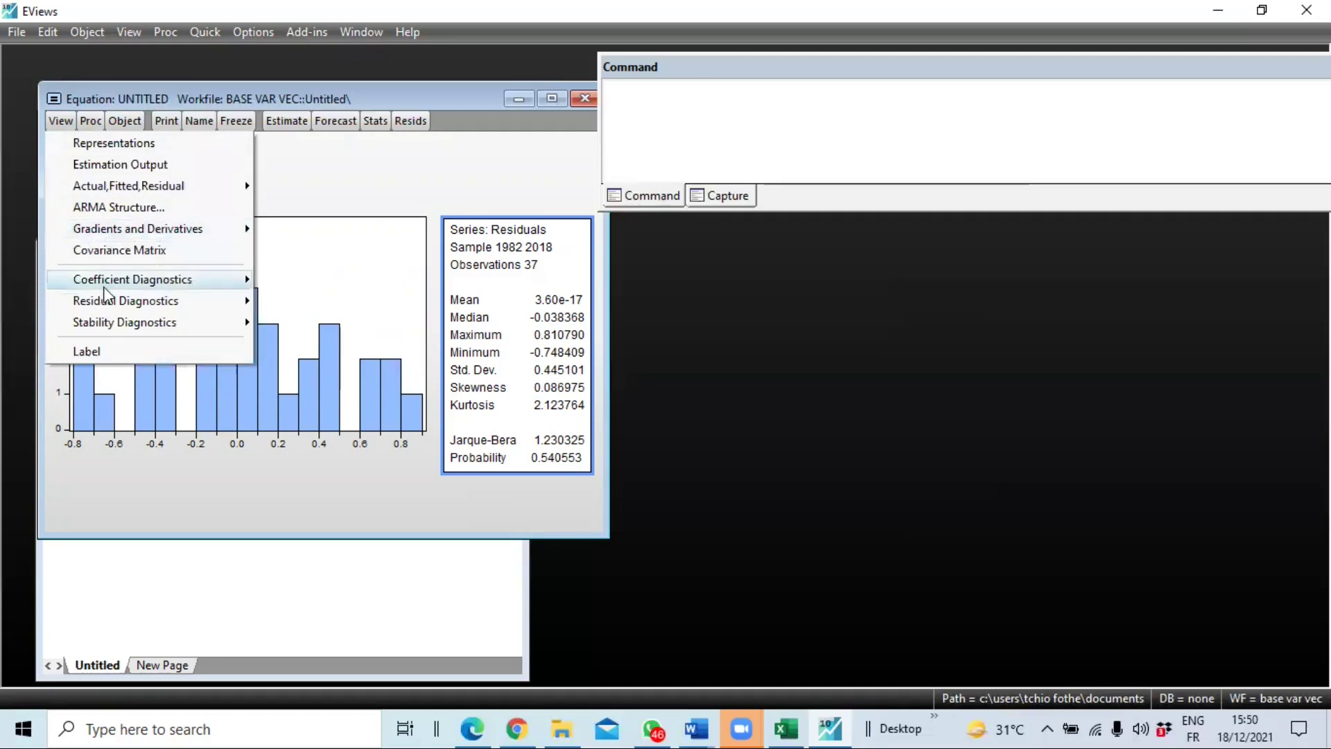
mouse_move(168, 303)
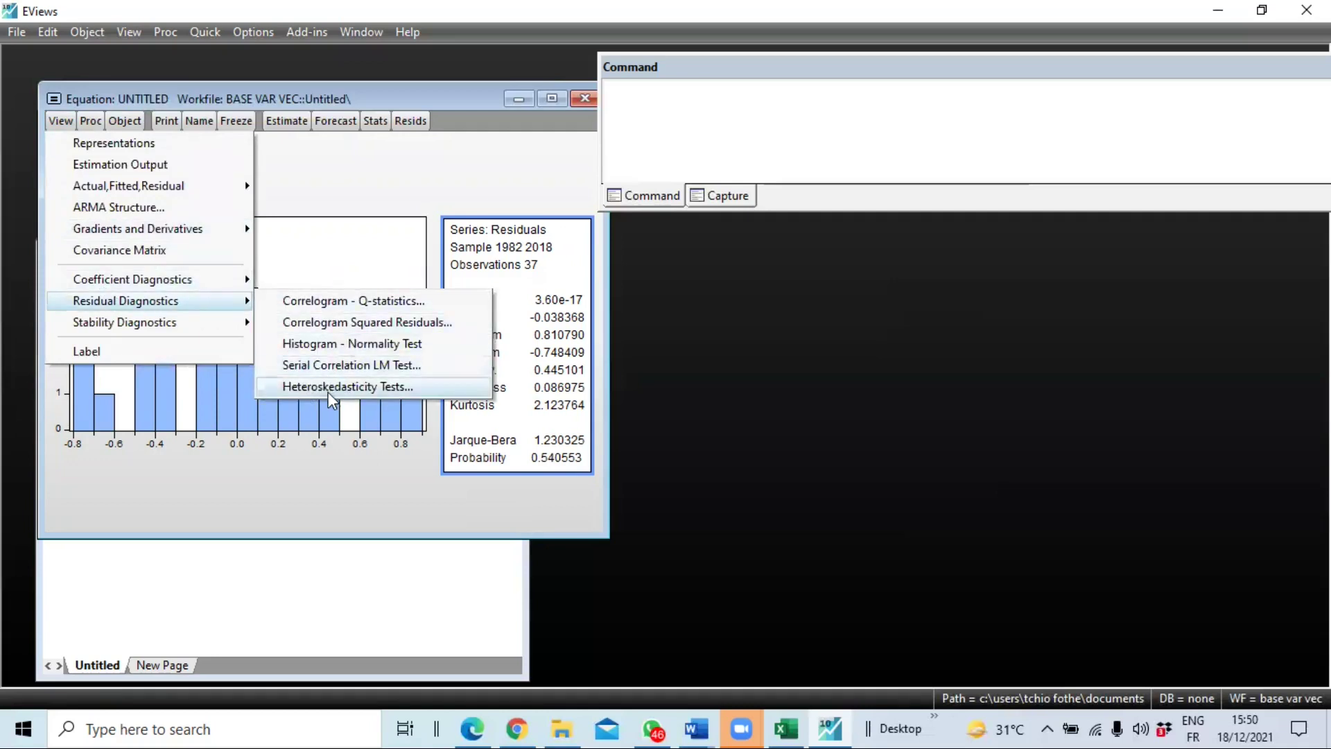
click(351, 388)
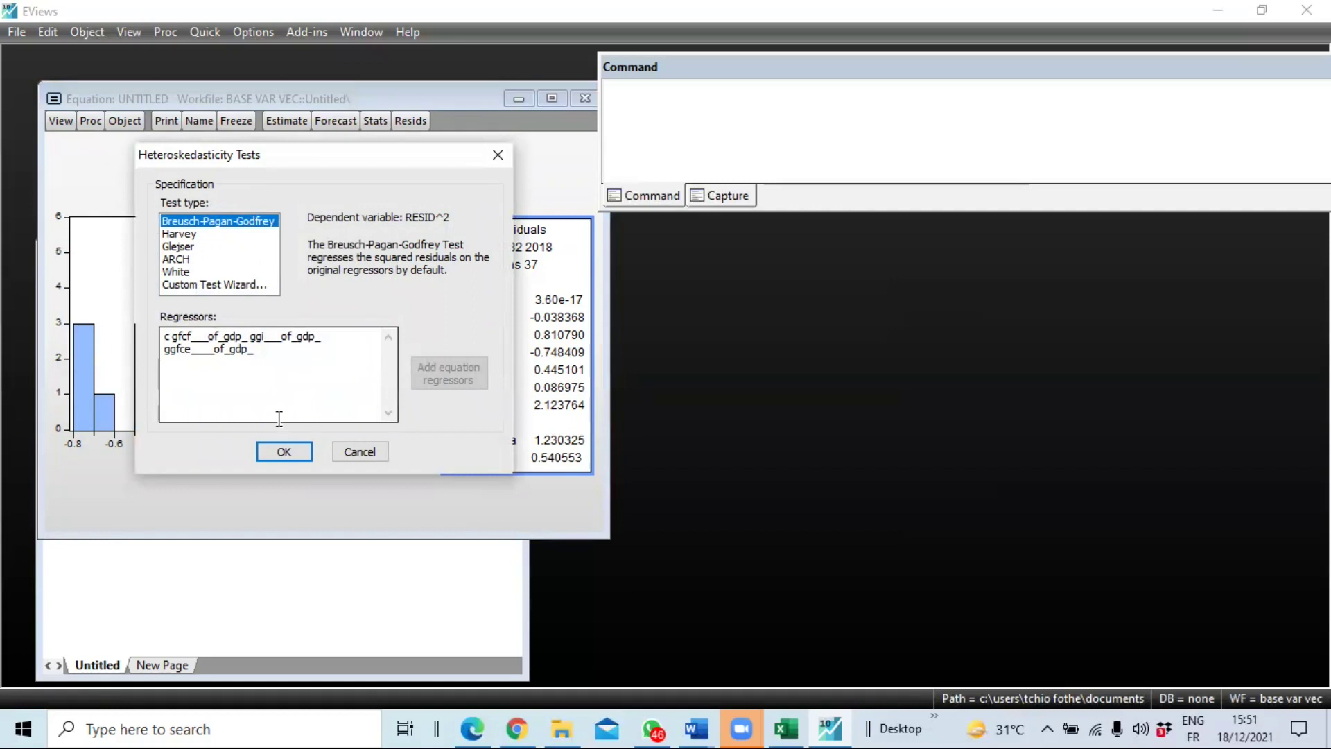
click(279, 451)
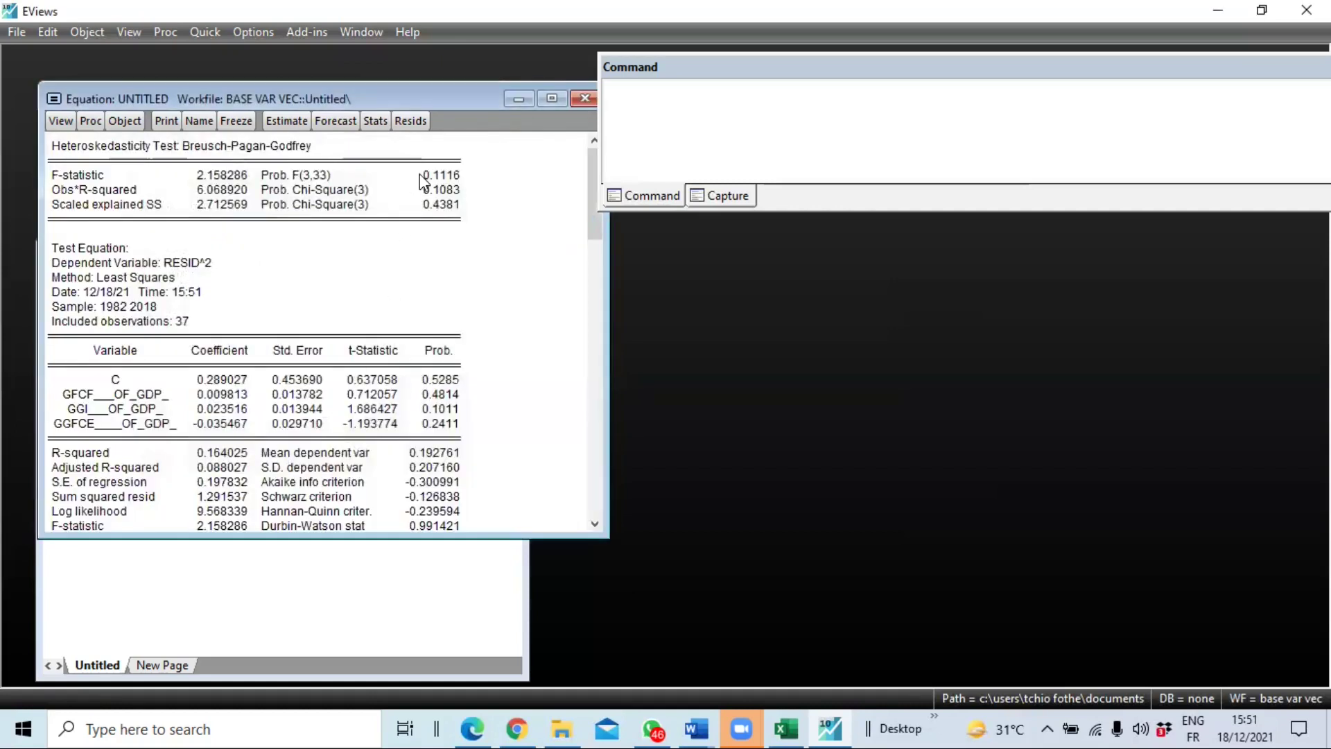
click(454, 174)
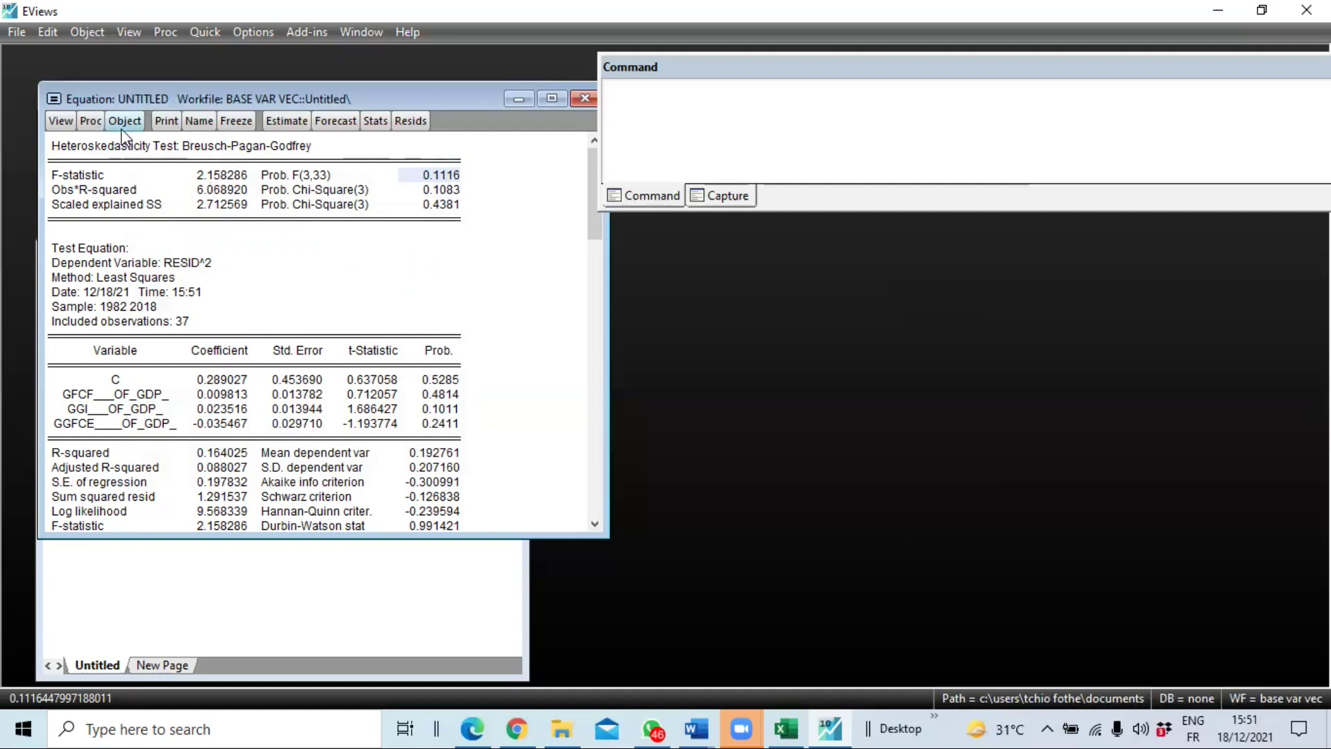
- Run the residual serial correlation LM test with 2 lags and check the F and Chi-Square probabilities
click(58, 121)
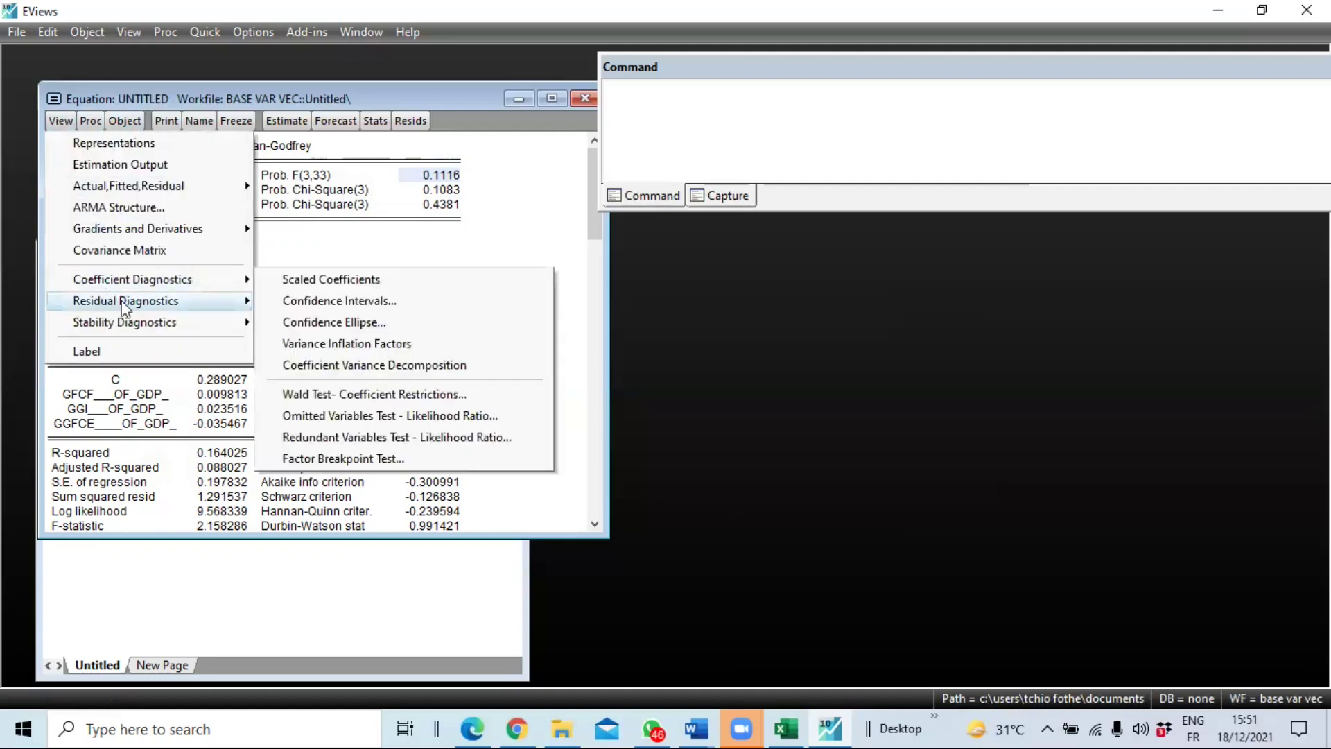
mouse_move(144, 307)
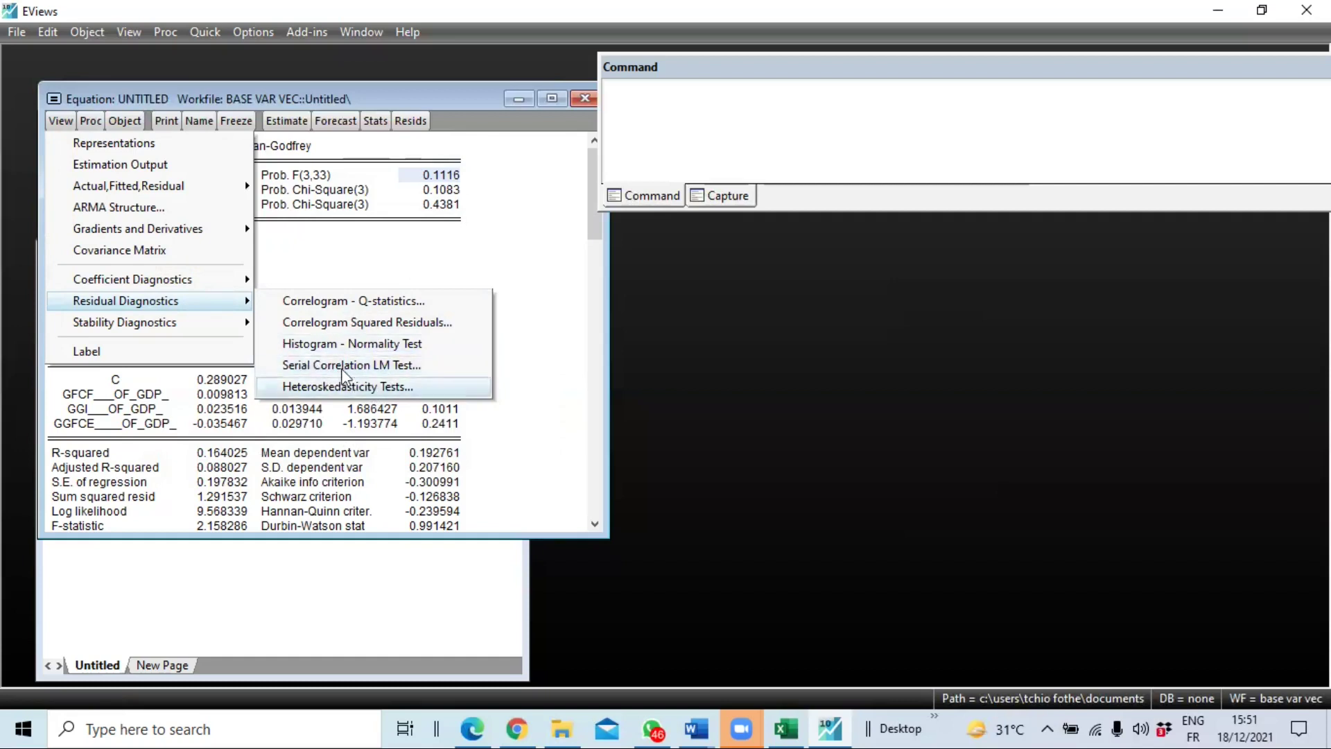
click(385, 367)
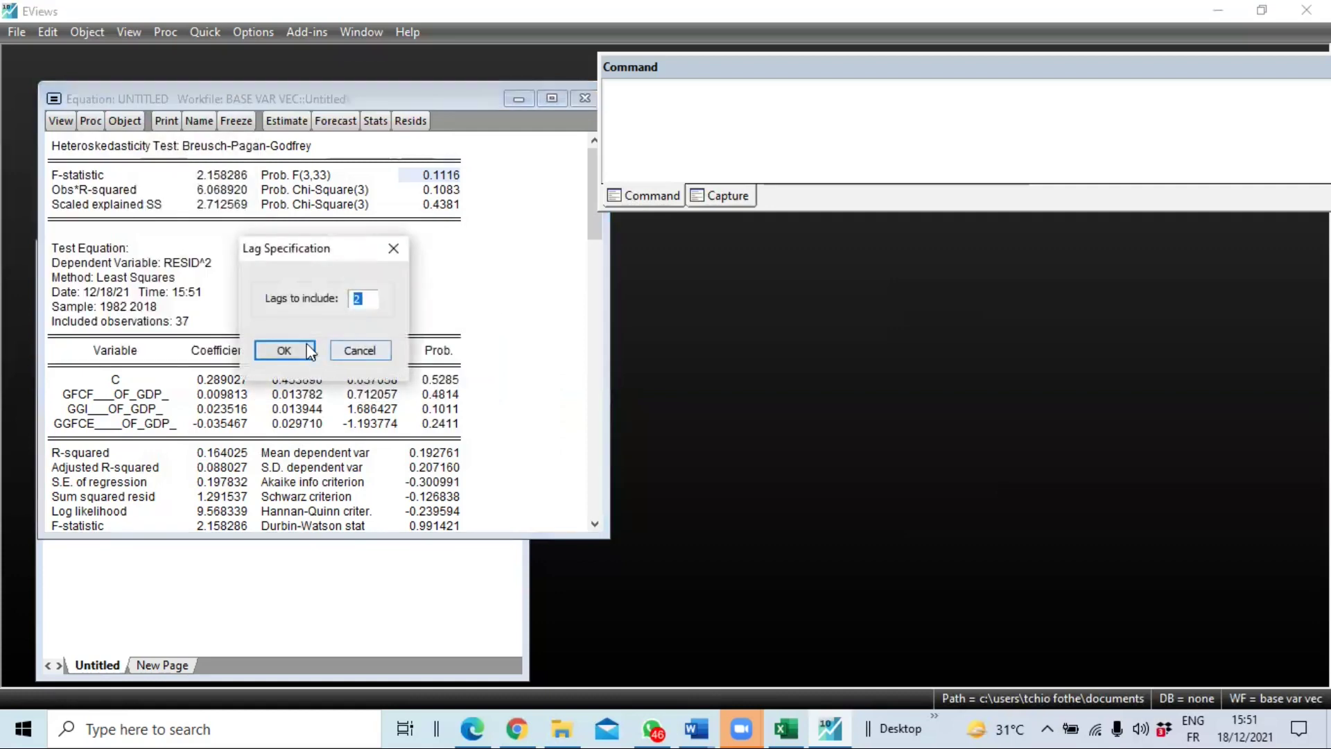
click(286, 350)
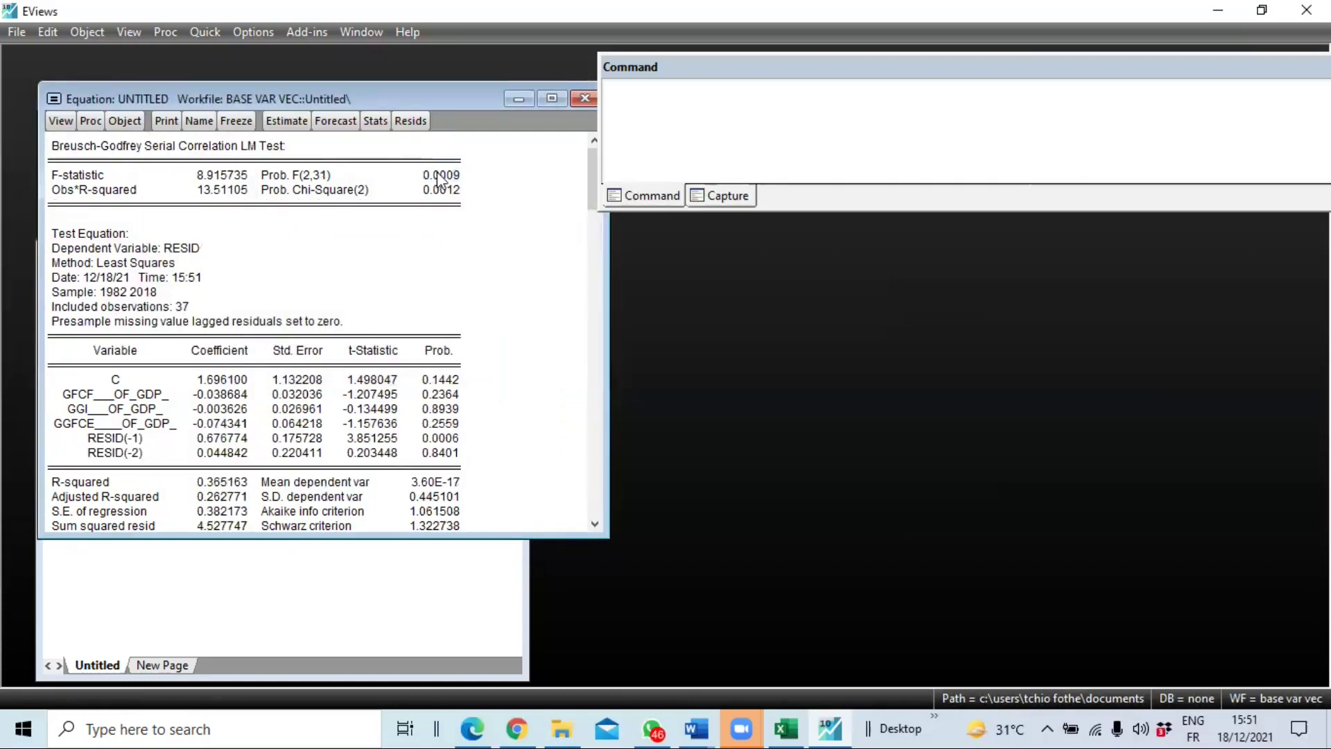
mouse_move(438, 170)
mouse_down()
mouse_move(438, 196)
mouse_move(426, 174)
mouse_up()
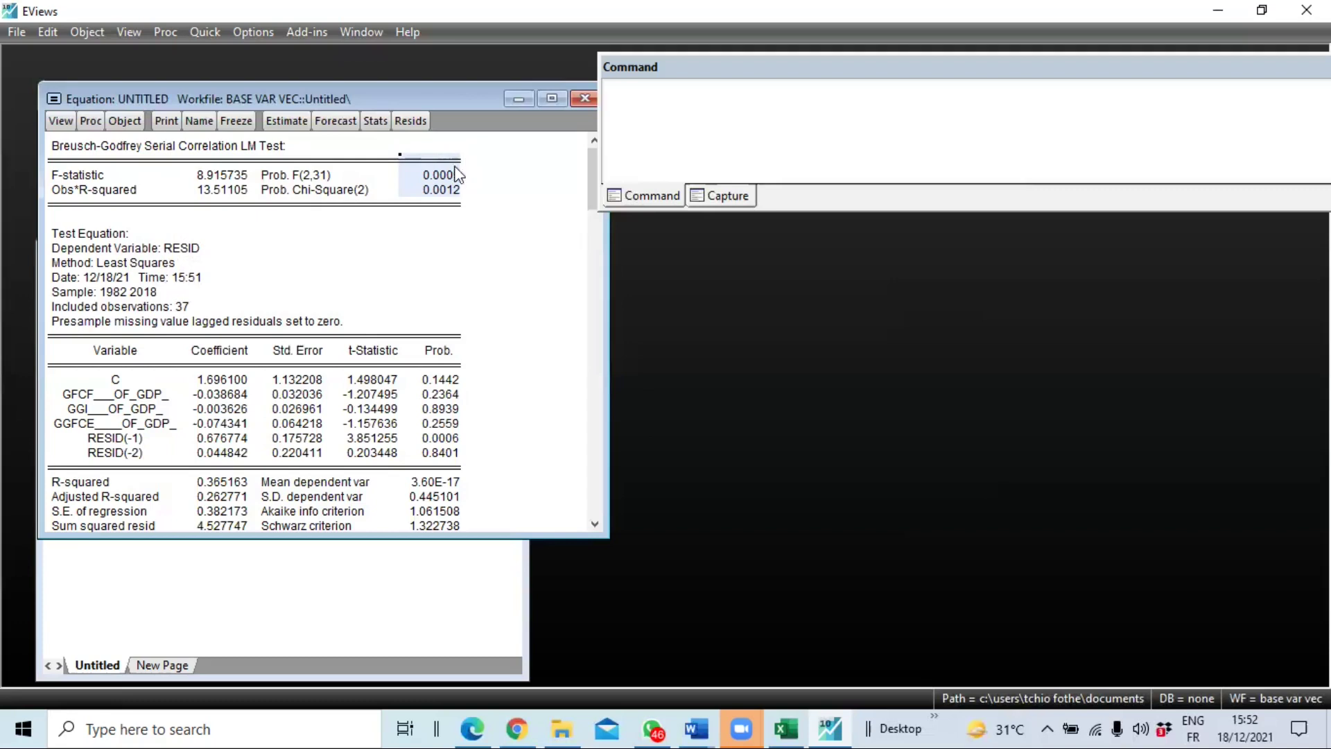
- Re-estimate the log(gdp) least squares equation with the same regressors and the 1982 2018 sample
click(304, 123)
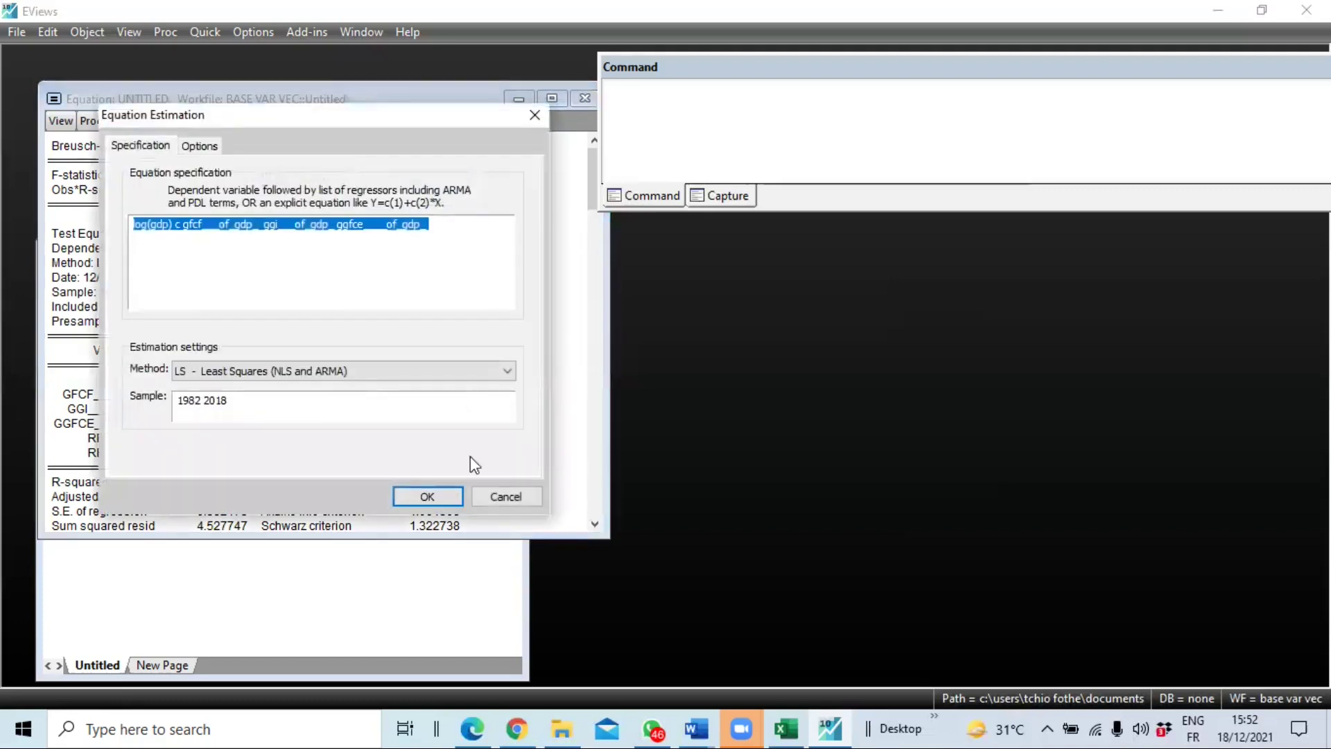
click(430, 496)
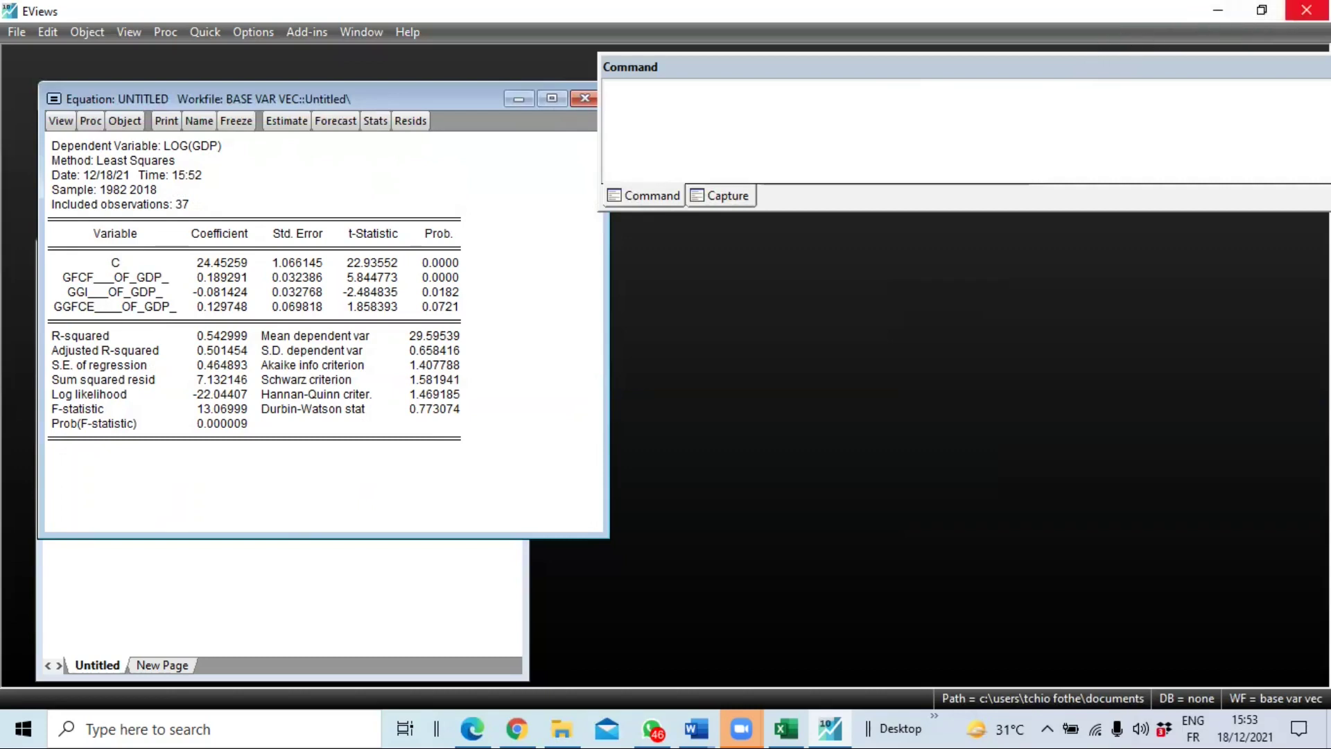
- Close EViews, deleting the untitled equation and leaving the base var vec workfile changes unsaved
click(1306, 10)
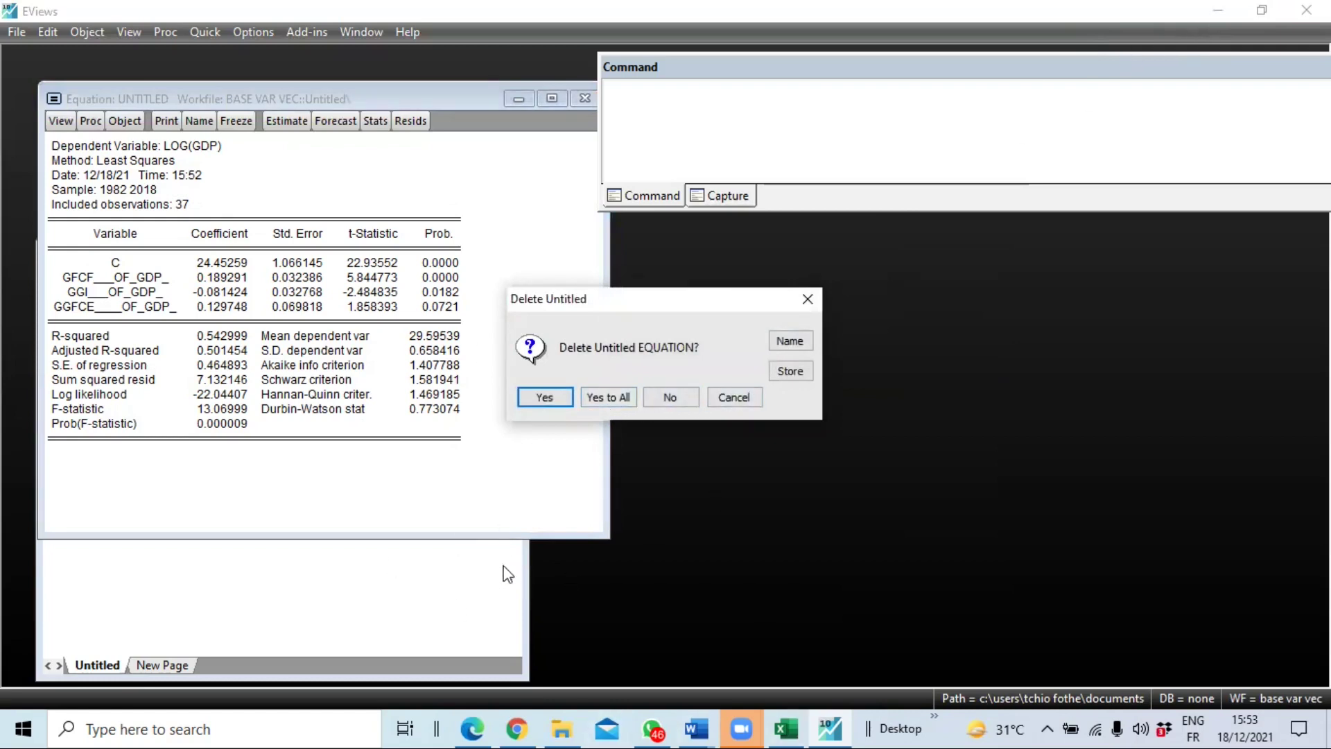
click(550, 397)
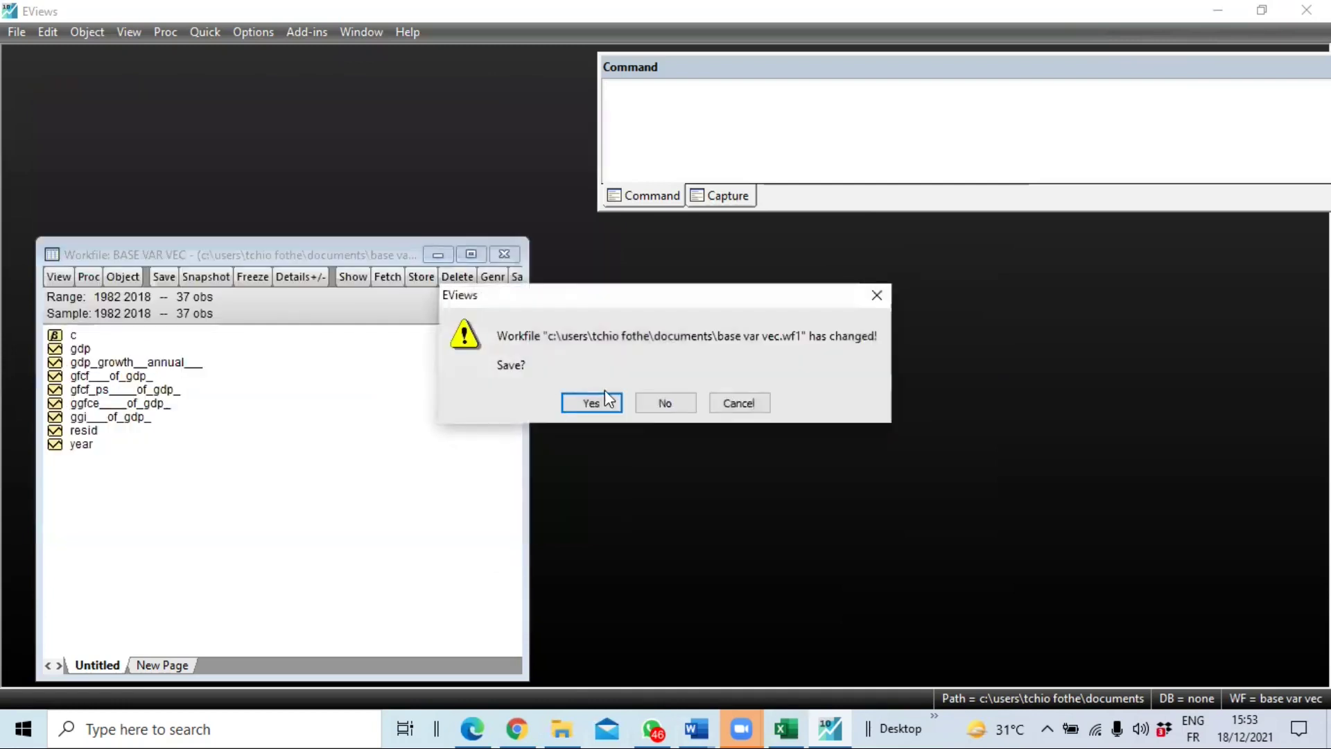
click(667, 402)
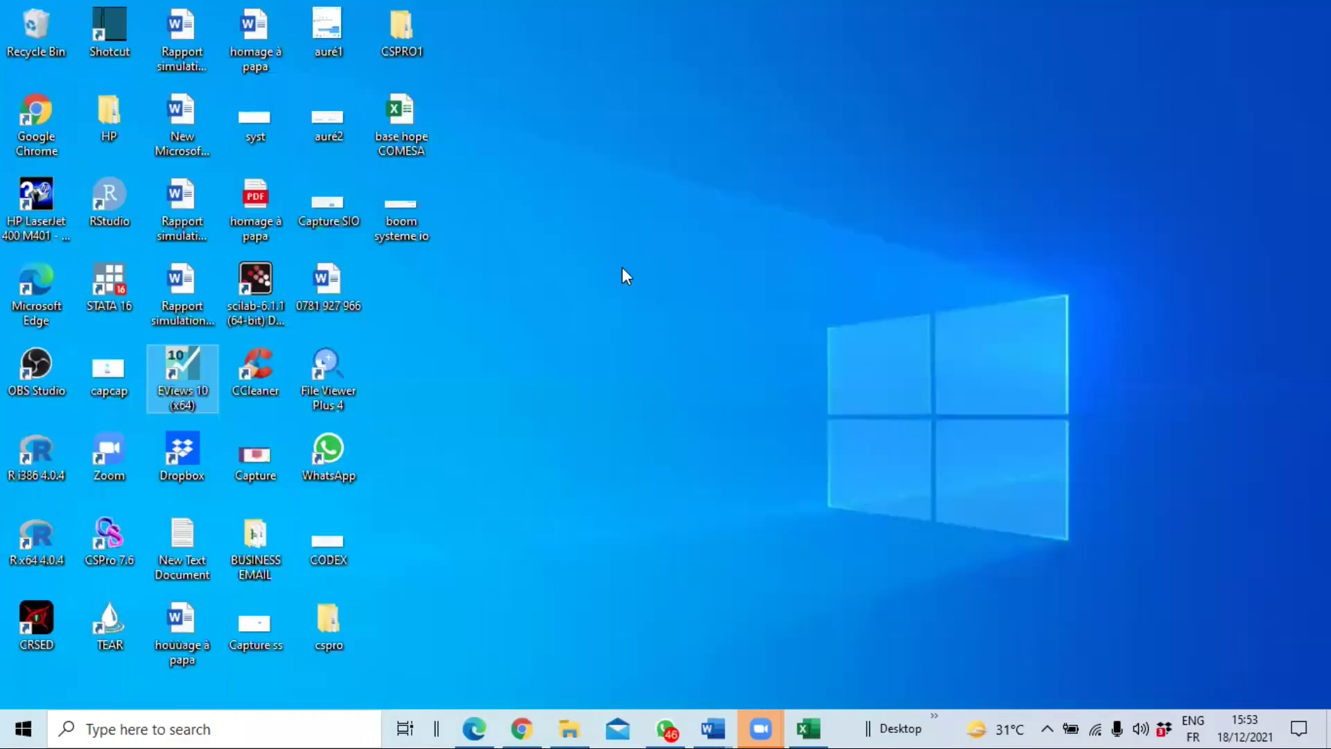
- Launch STATA 16 from the desktop and focus its empty variables list
click(113, 276)
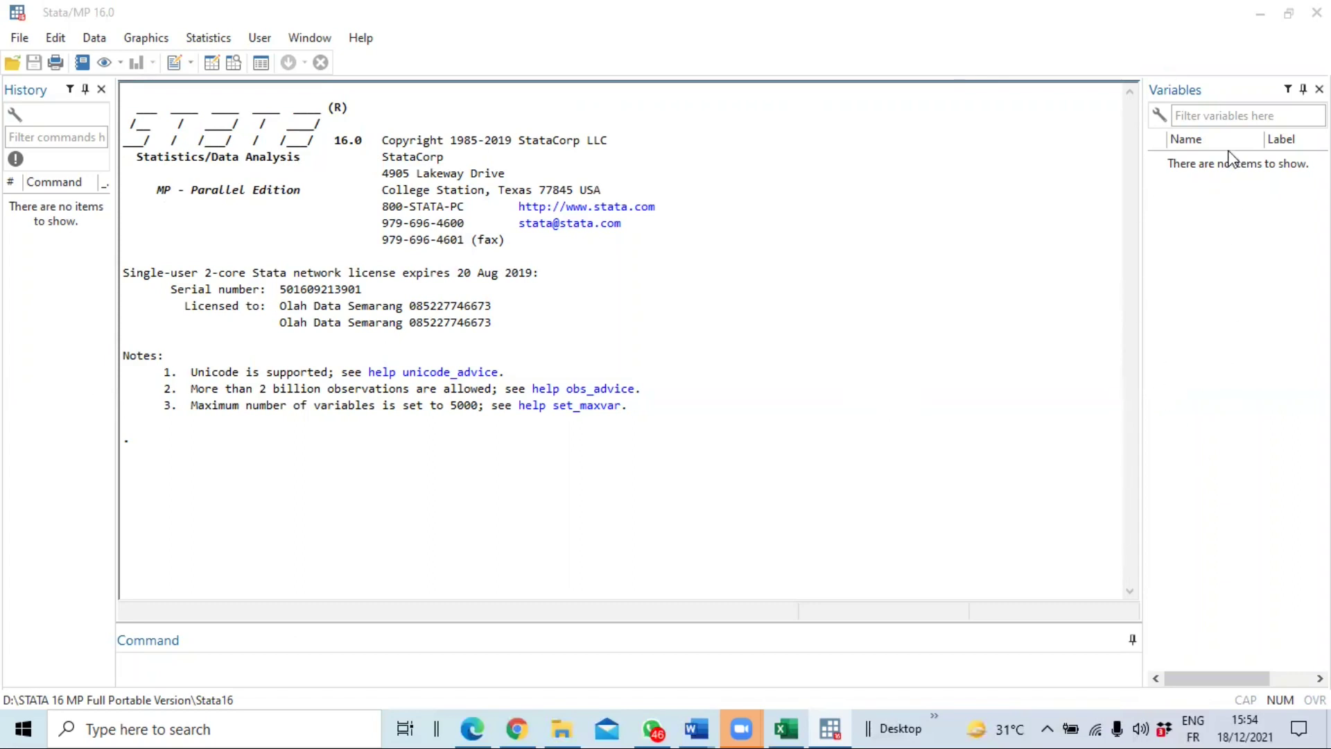
click(1232, 169)
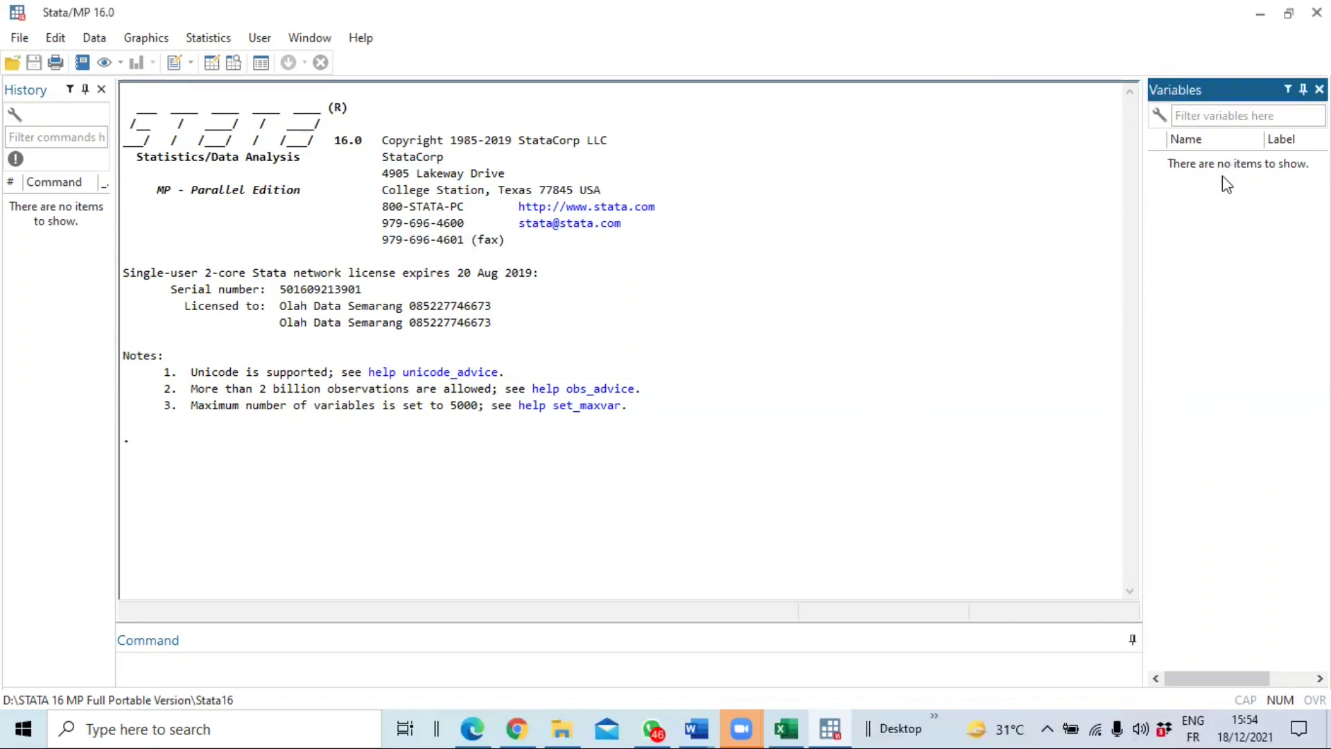